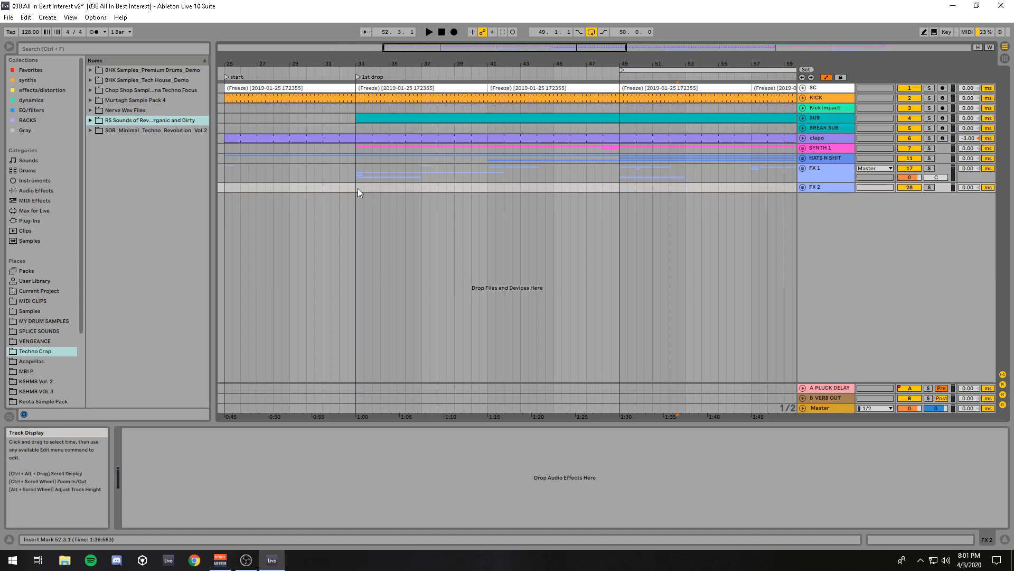
Place the insert mark at bar 33 under the 1st drop locator and check the OBS streaming window
left_click_drag(441, 64, 440, 29)
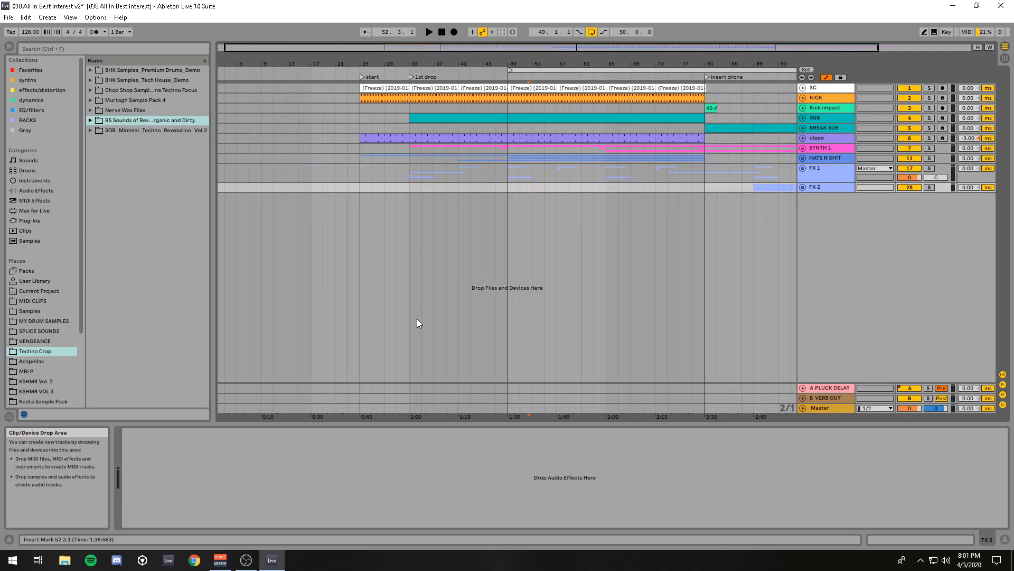
left_click(409, 211)
left_click(248, 562)
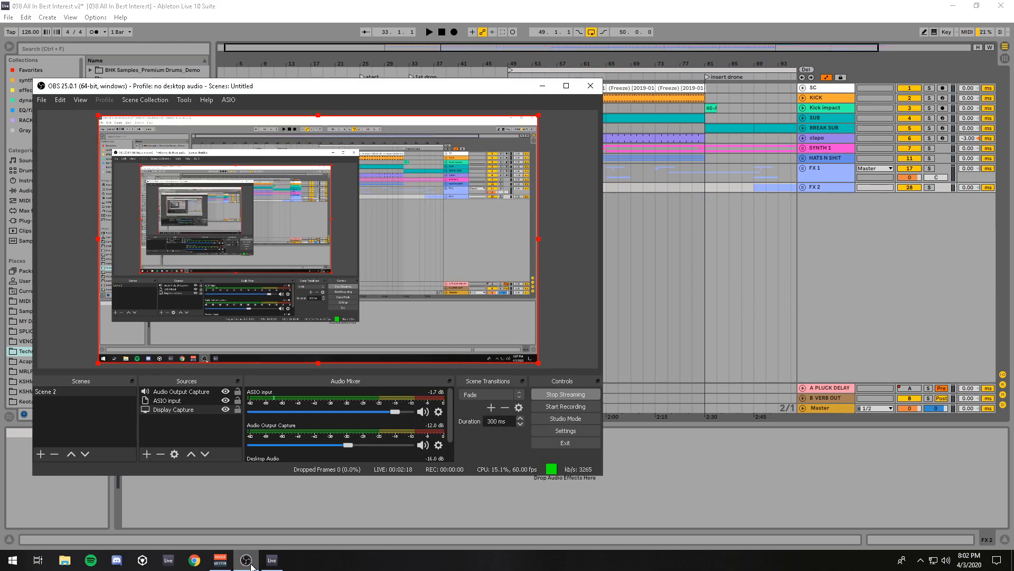
left_click(247, 561)
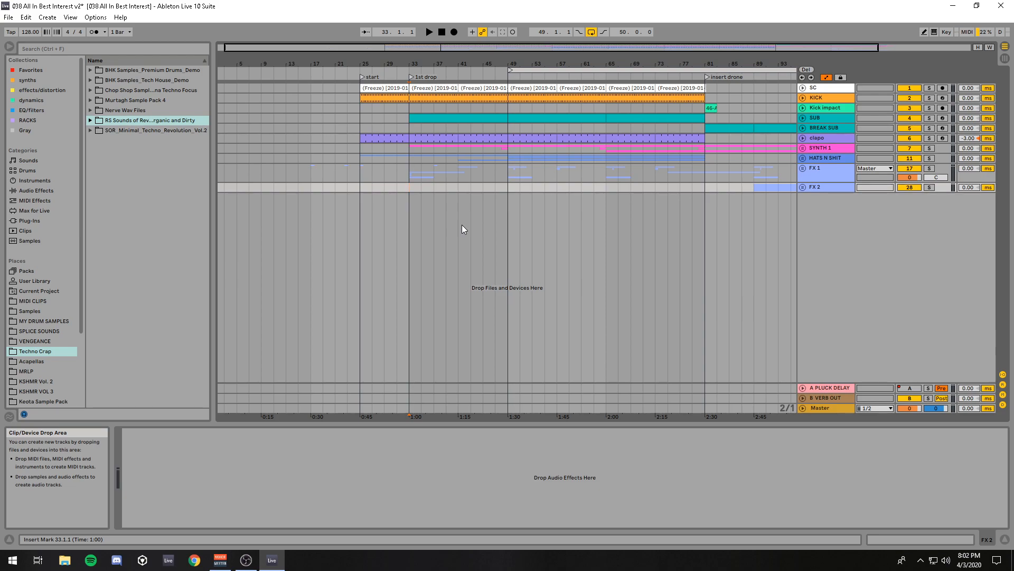
Examine the FX 1 and FX 2 effect clips at the section changes from the 1st drop to the insert drone locator
left_click(409, 171)
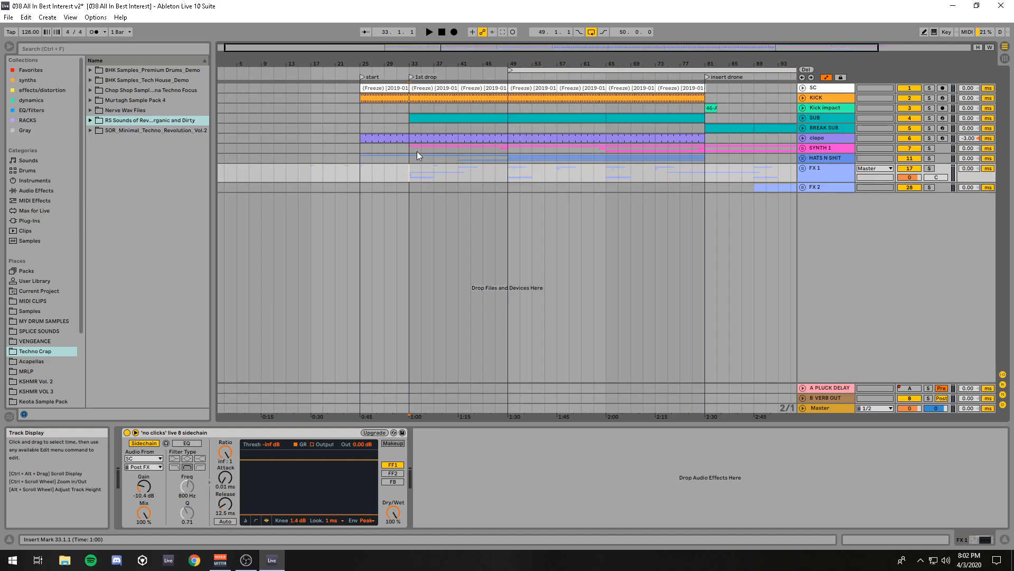
left_click(394, 219)
left_click(412, 172)
left_click(517, 171)
left_click_drag(544, 168, 608, 168)
left_click(608, 167)
left_click_drag(607, 189, 721, 178)
left_click(705, 174)
left_click(706, 189)
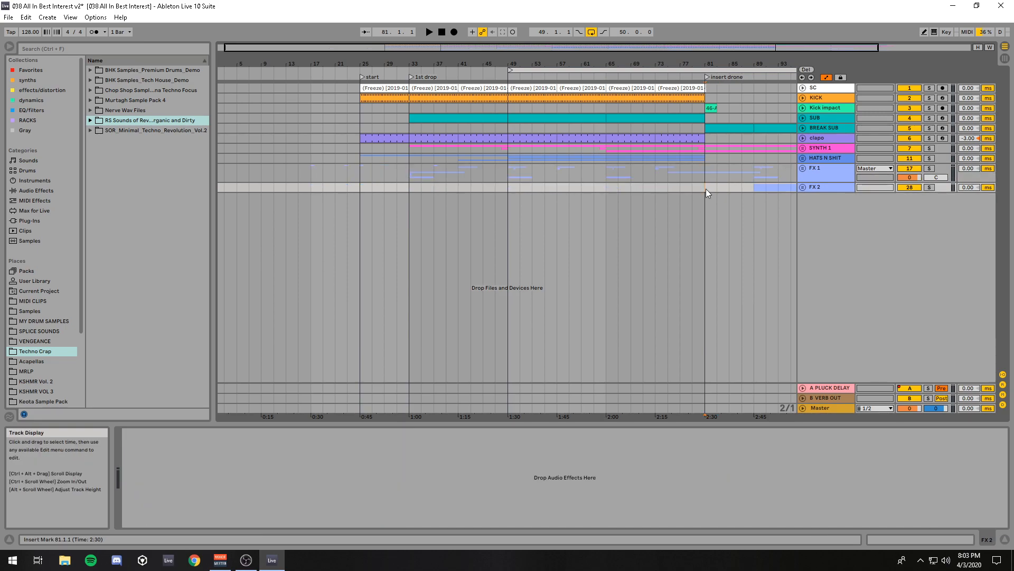
left_click(608, 173)
left_click(602, 189)
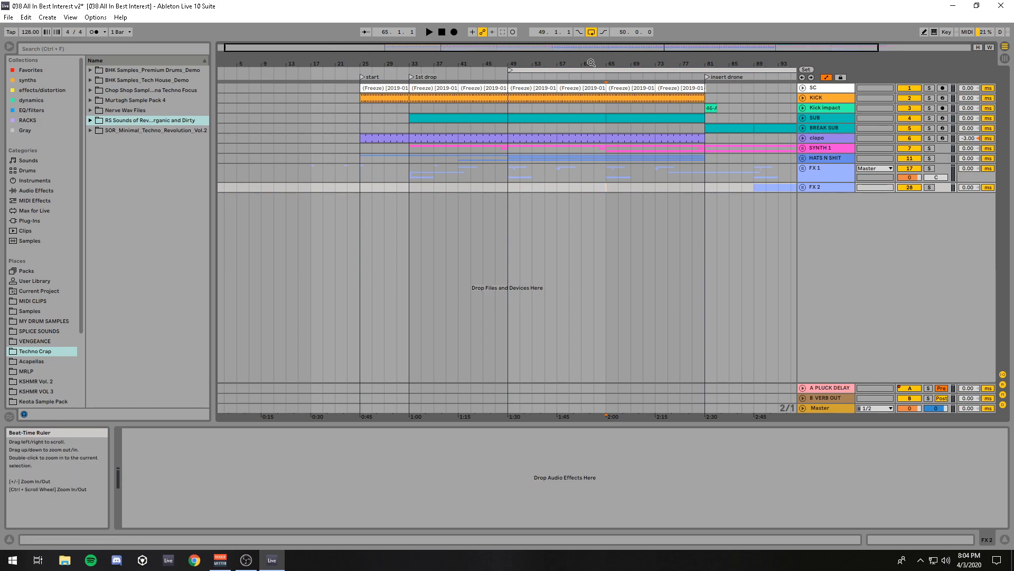
left_click_drag(590, 64, 533, 60)
left_click(536, 182)
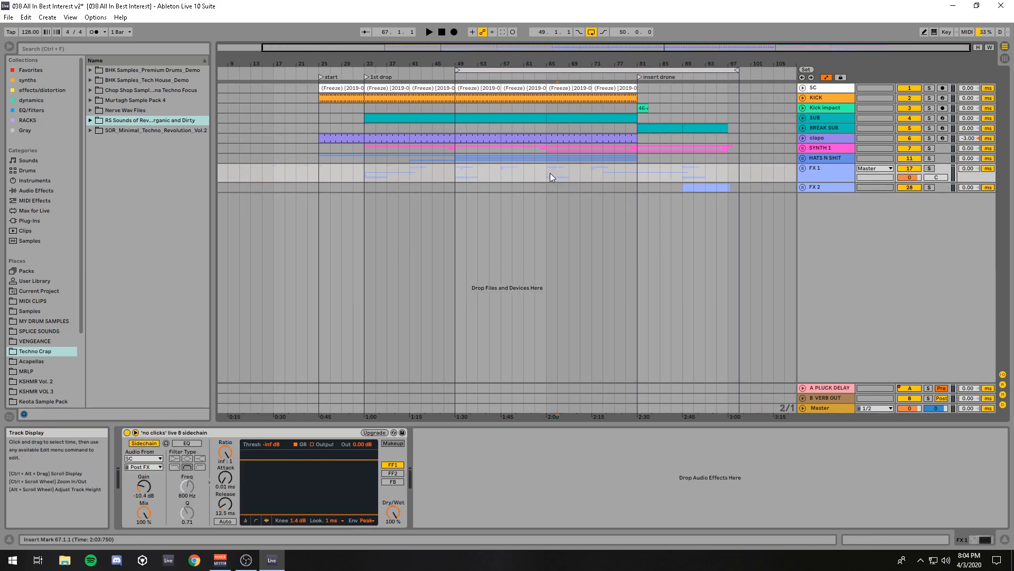
Expand the HATS N SHIT group, examine its hat tracks and play the arrangement from the 1st drop at bar 33
left_click(803, 158)
left_click(366, 181)
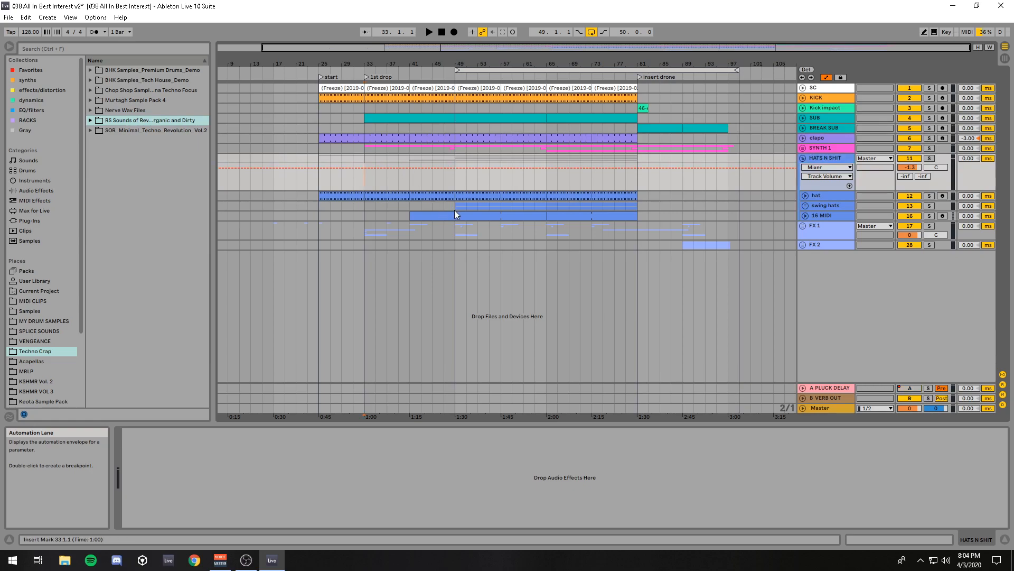
left_click(640, 195)
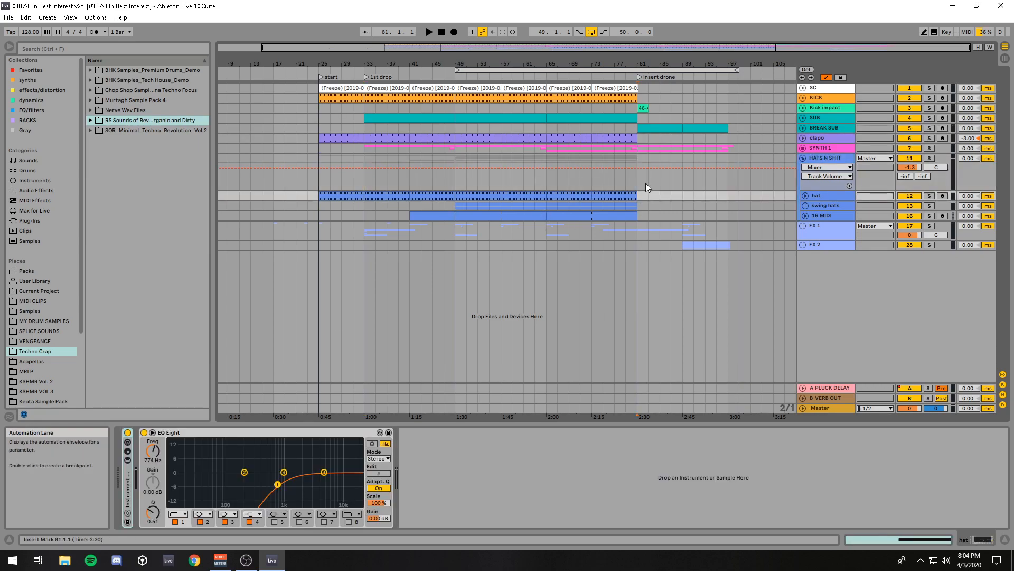
left_click_drag(645, 183, 680, 183)
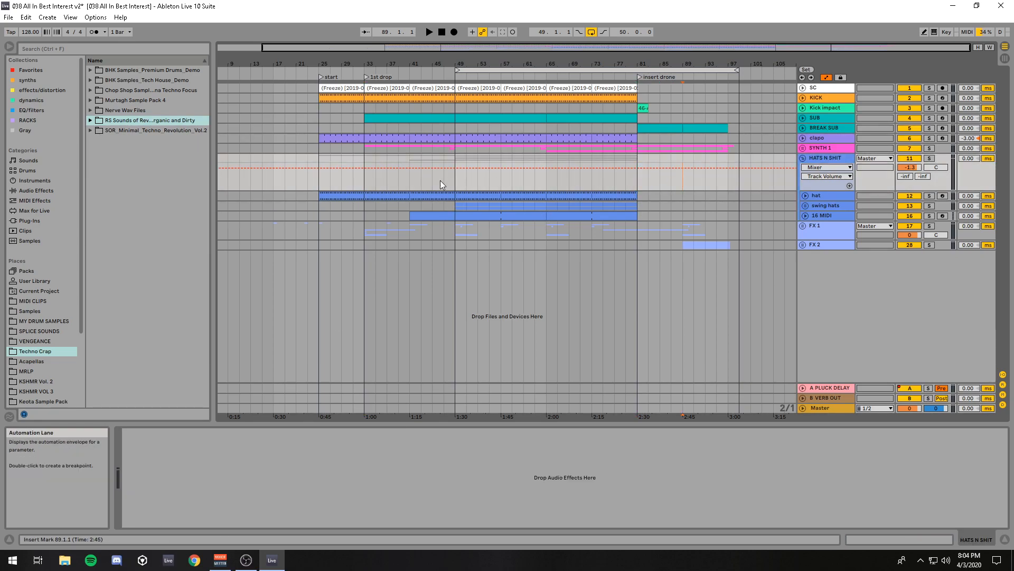
left_click(365, 188)
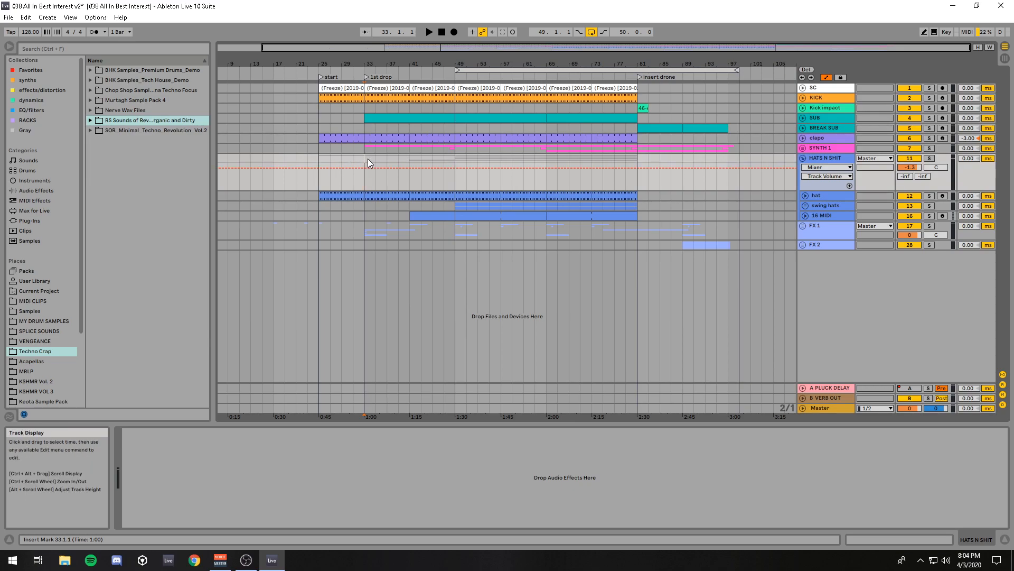
key("space")
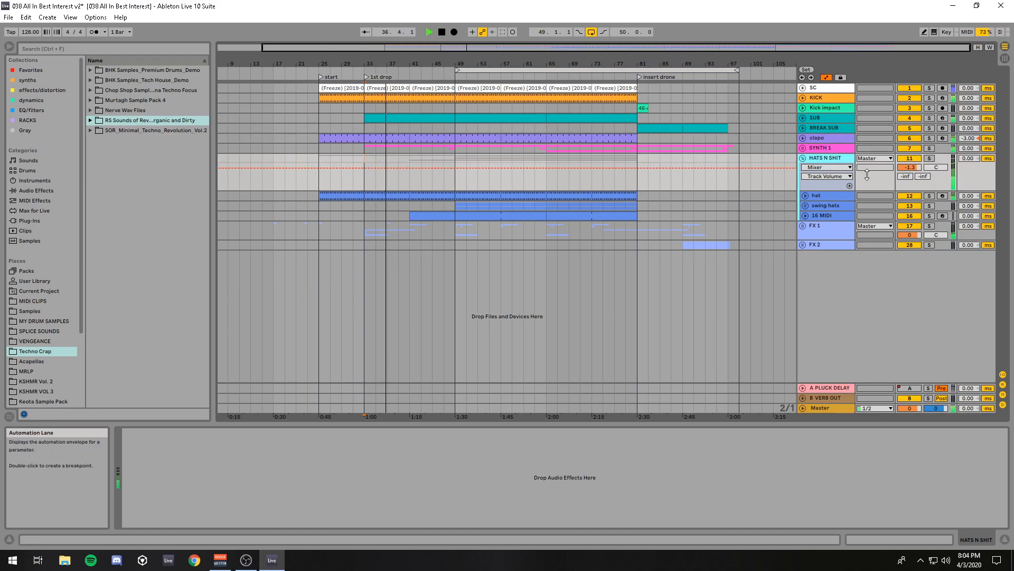
Expand the SYNTH 1 group, show the 8 PLUCKS track's devices and switch the window to full screen
left_click(802, 149)
left_click(830, 186)
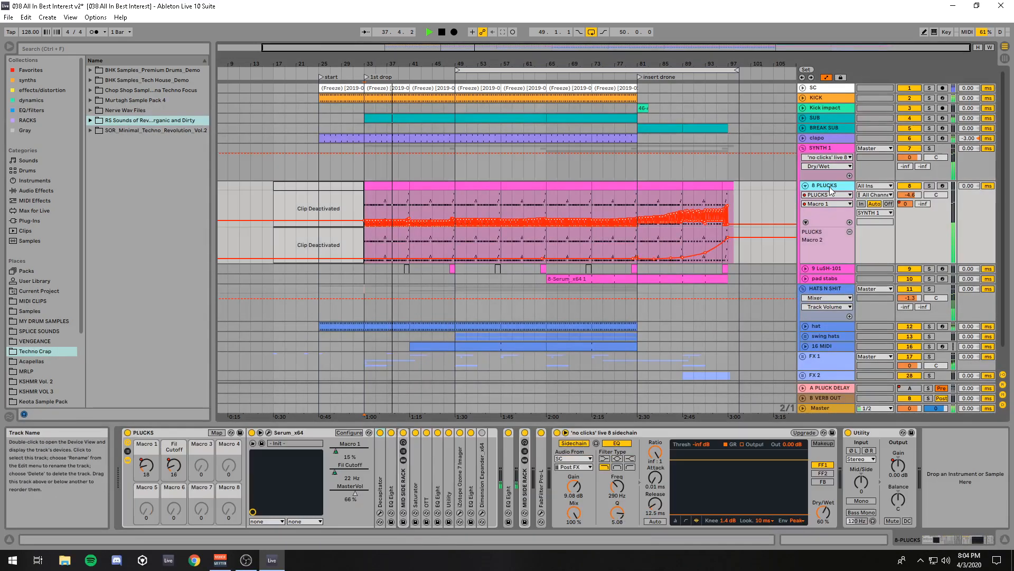
key("F11")
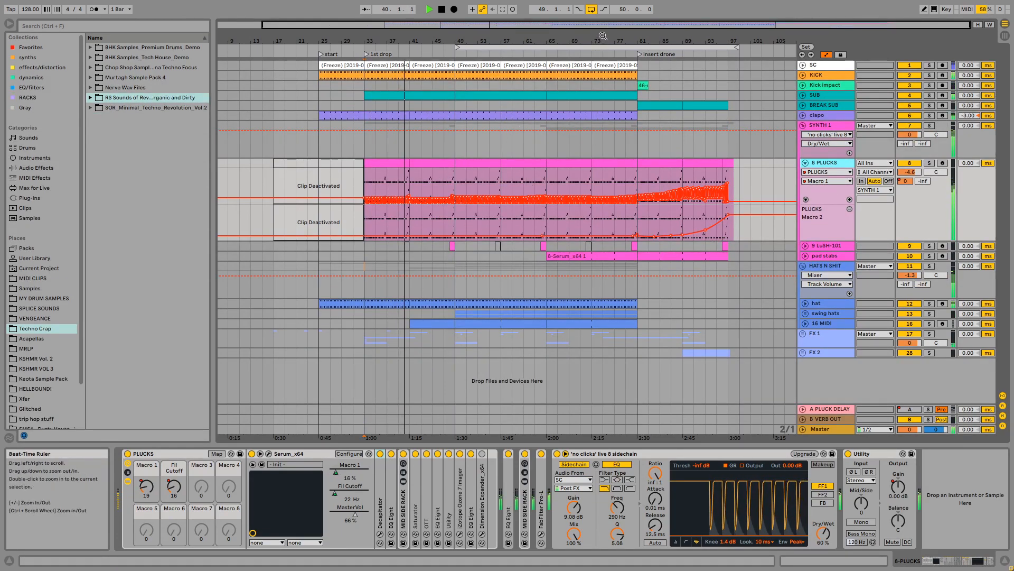
Narrow the browser and list the Audio Effects category in it
left_click_drag(604, 36, 602, 38)
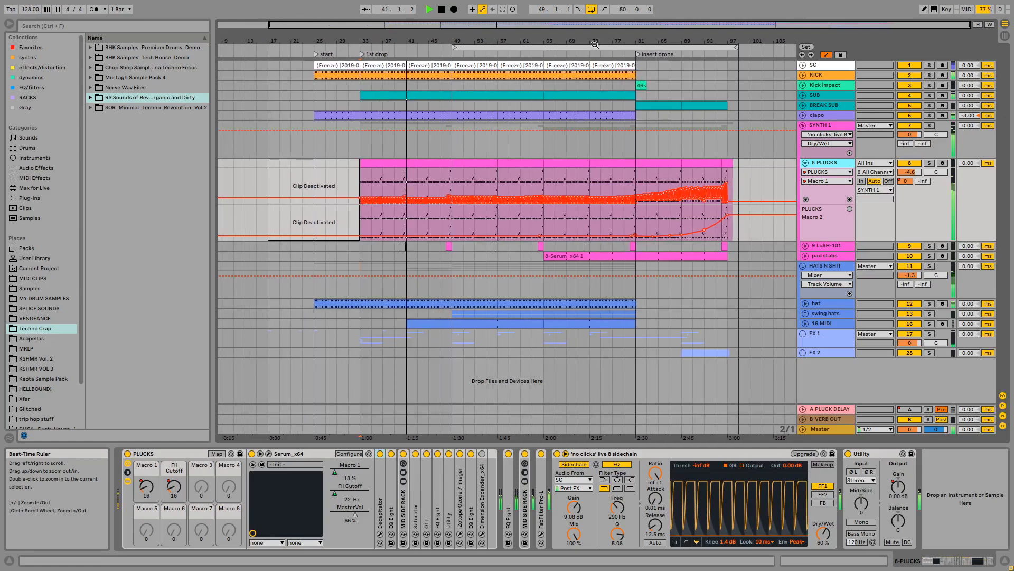
left_click_drag(214, 184, 192, 185)
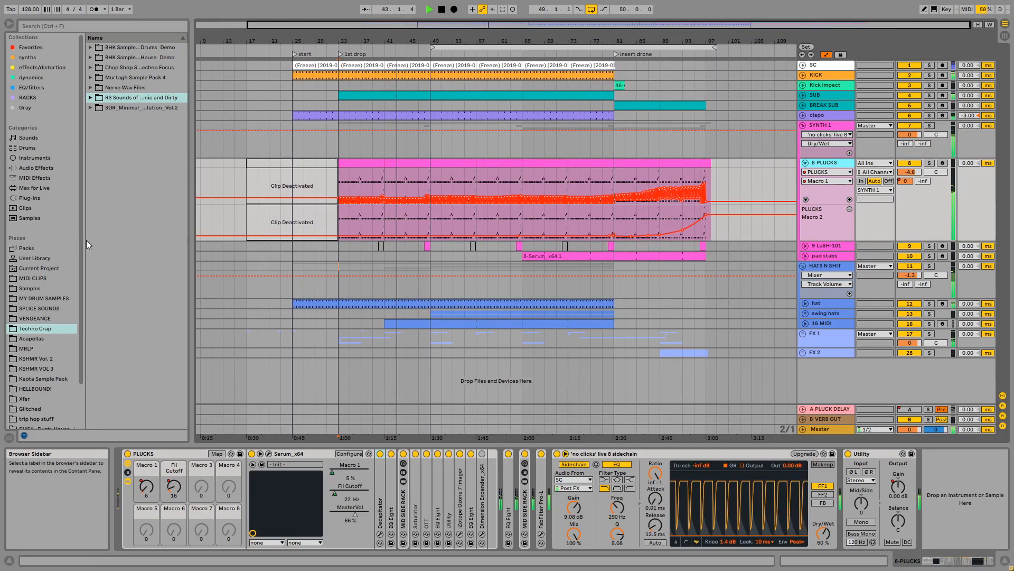
left_click(29, 168)
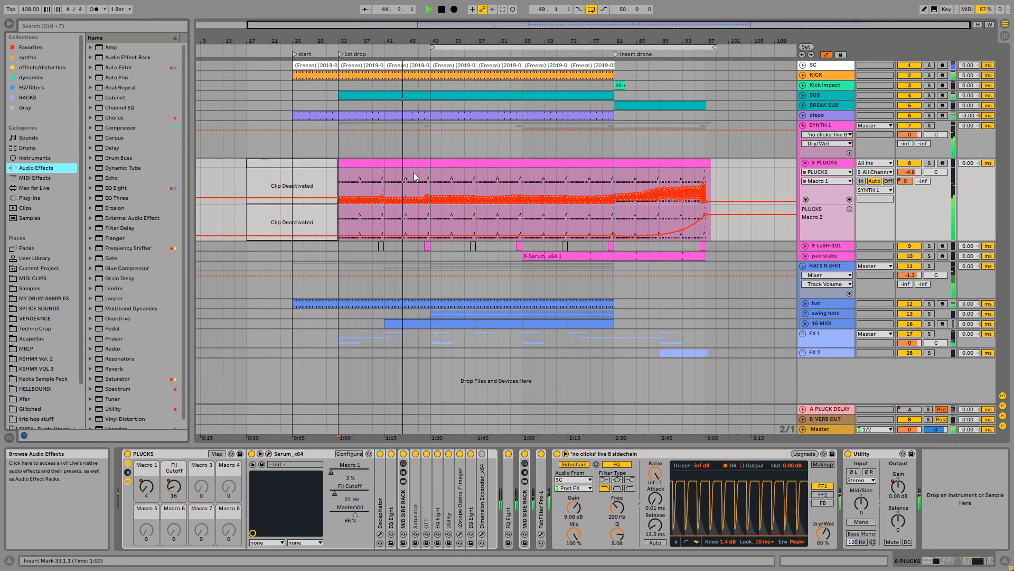
Examine the Macro 1 and Macro 2 automation on 8 PLUCKS up to bar 97, with the KICK track unfolded for comparison
left_click(432, 138)
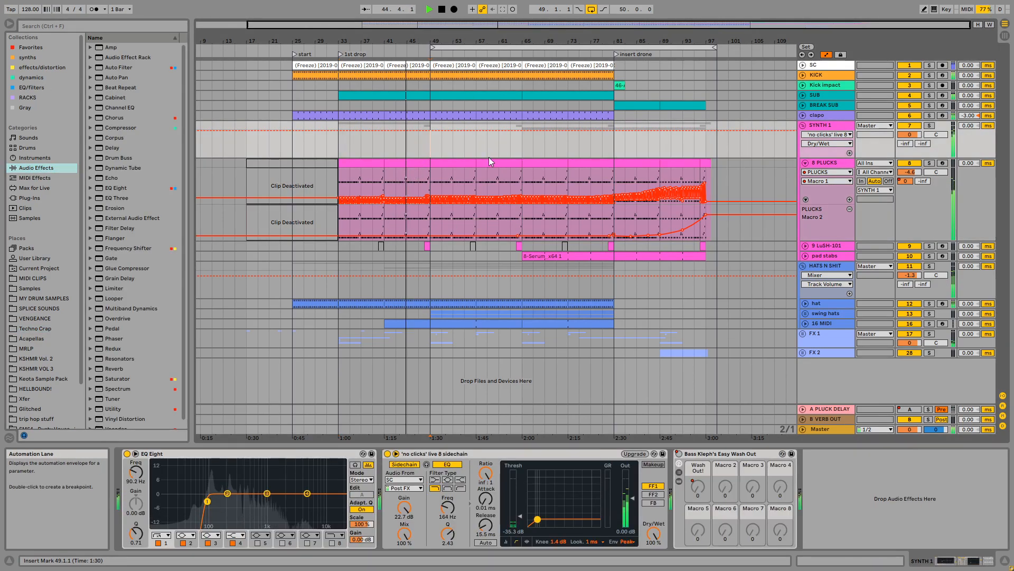
left_click(844, 163)
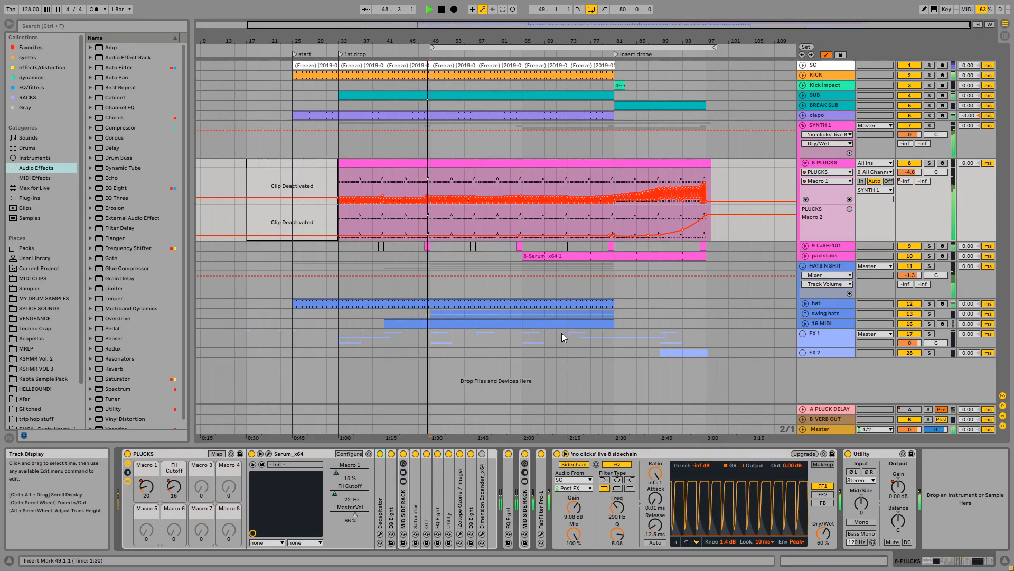
left_click_drag(742, 40, 785, 147)
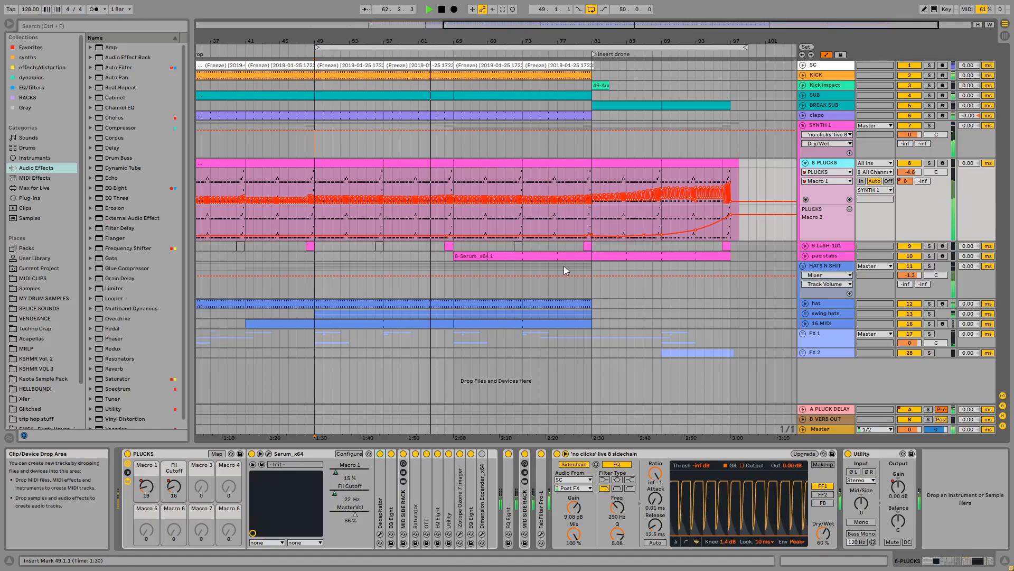
left_click_drag(663, 41, 630, 41)
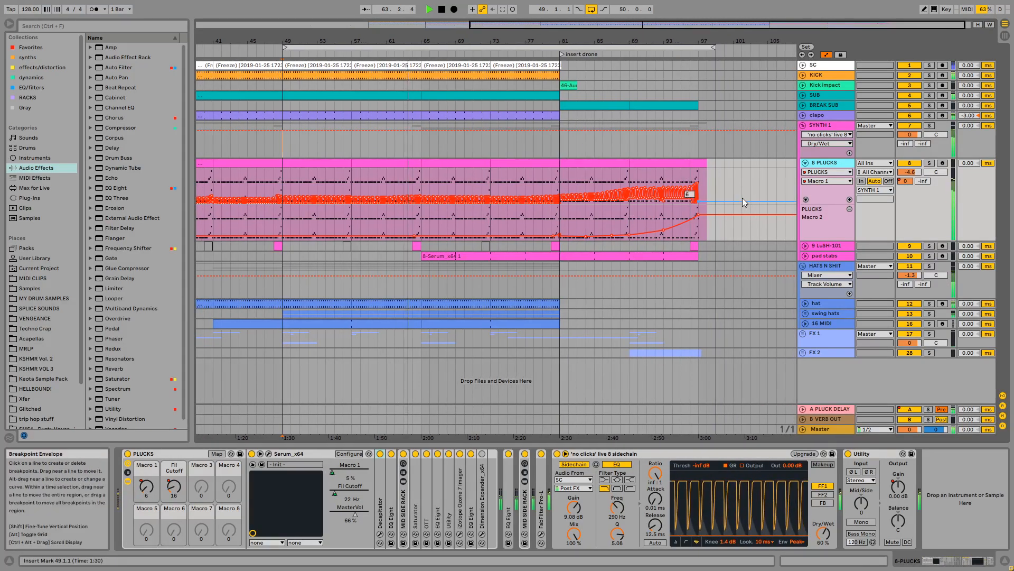
left_click(803, 75)
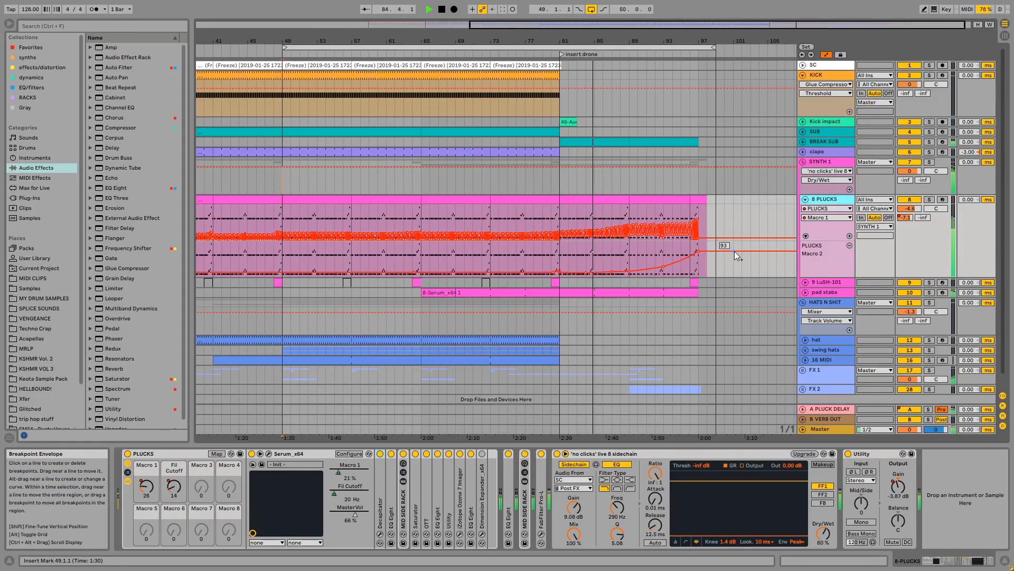
left_click(720, 200)
left_click_drag(740, 40, 729, 42)
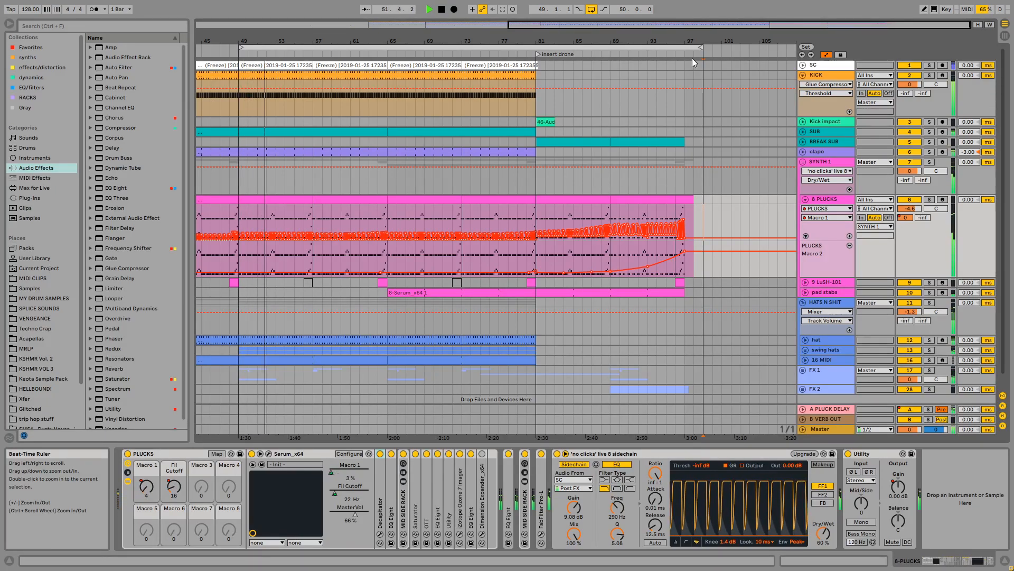
Stop playback, review the SYNTH 1 group around bars 81 to 89 and inspect the devices on 8 PLUCKS and 9 LuSH-101
left_click(531, 186)
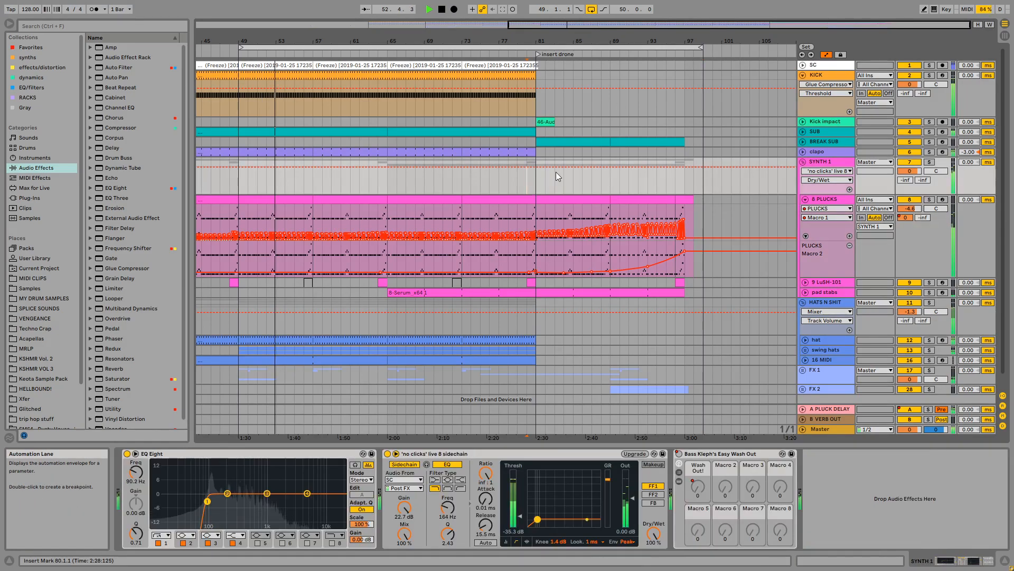
left_click(537, 186)
scroll(597, 106, "down", 1)
left_click_drag(603, 41, 661, 32)
left_click(452, 167)
key("space")
scroll(667, 181, "up", 1)
left_click(671, 181)
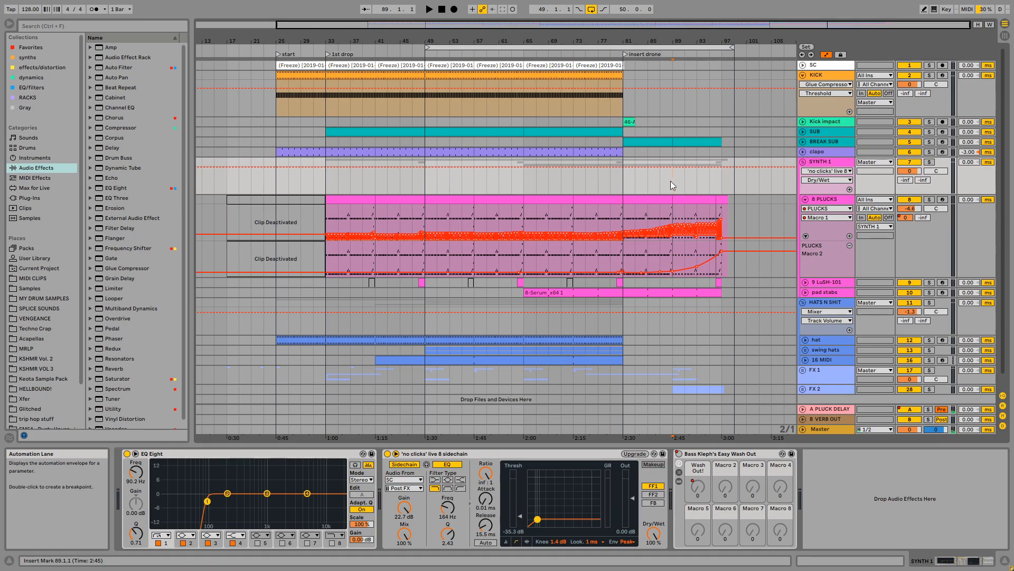
left_click(786, 207)
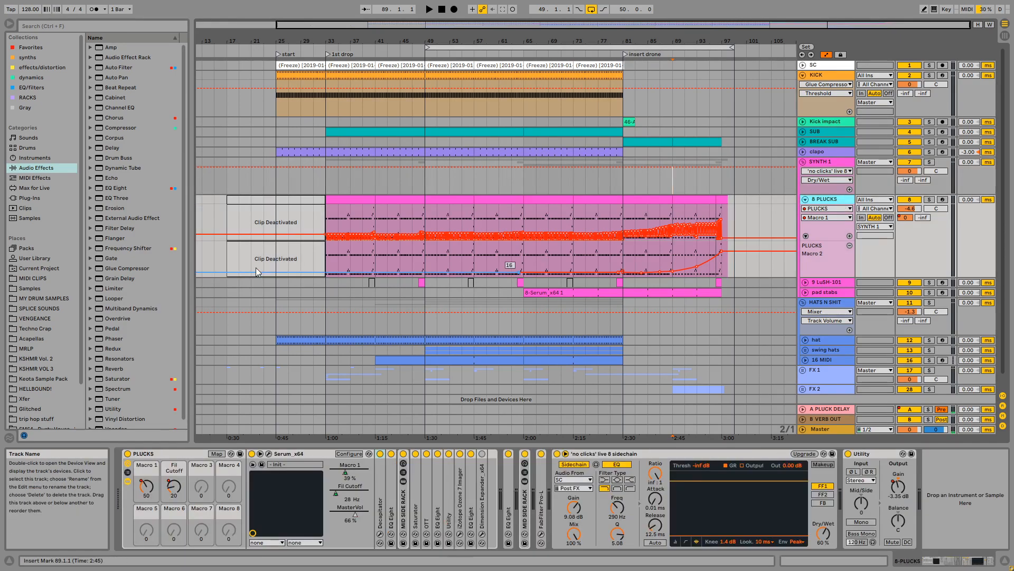
left_click(821, 285)
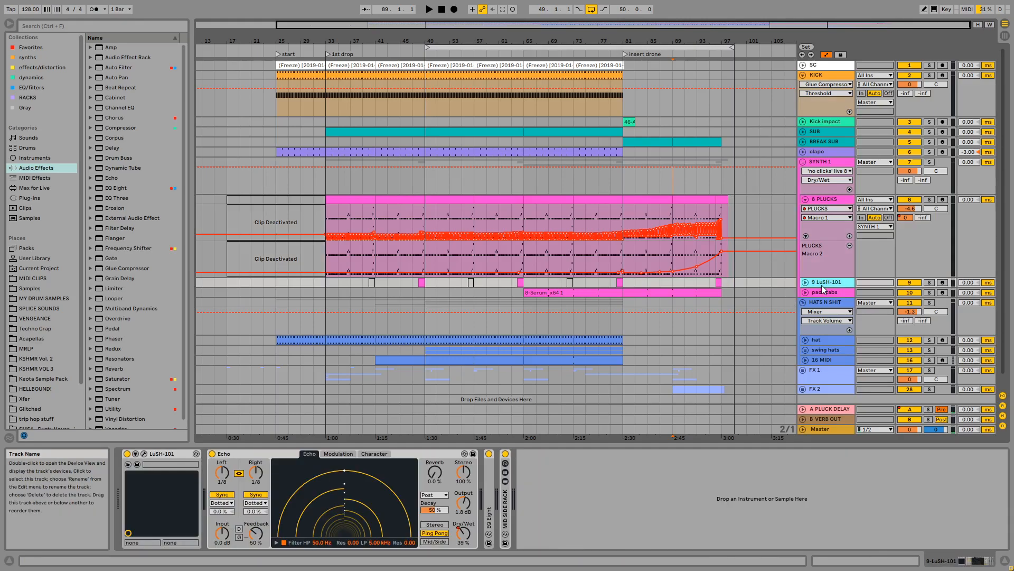
Play from the insert drone locator at bar 81 and examine how the 8 PLUCKS automation builds up to bar 97
left_click(522, 210)
left_click_drag(651, 42, 623, 57)
left_click(592, 176)
key("space")
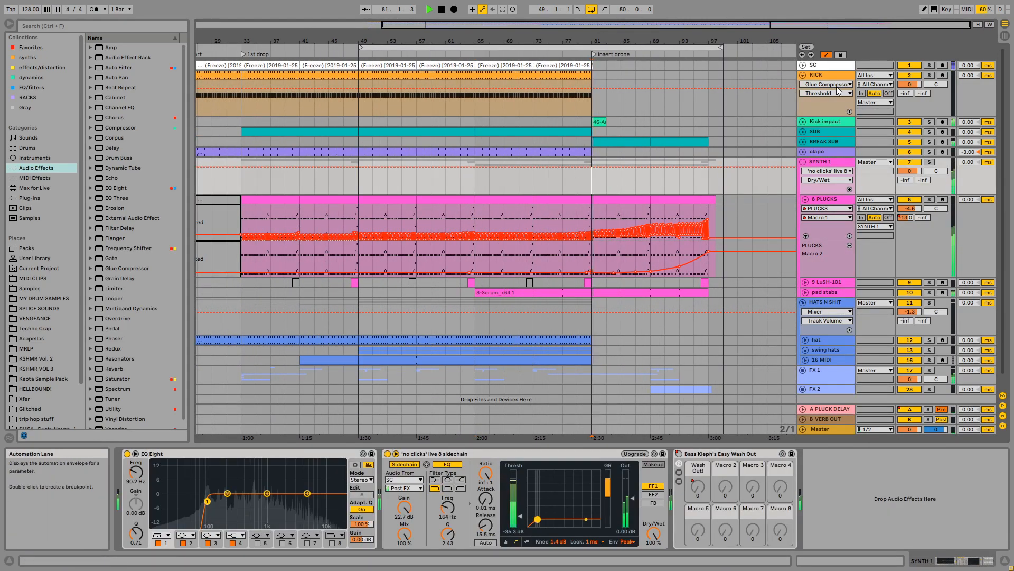
left_click_drag(757, 37, 740, 71)
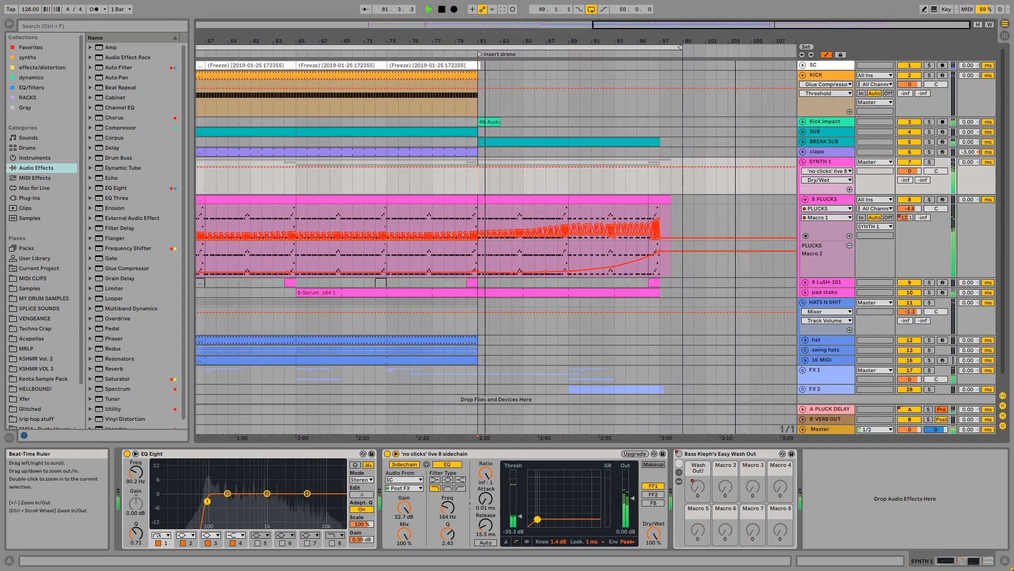
left_click(832, 202)
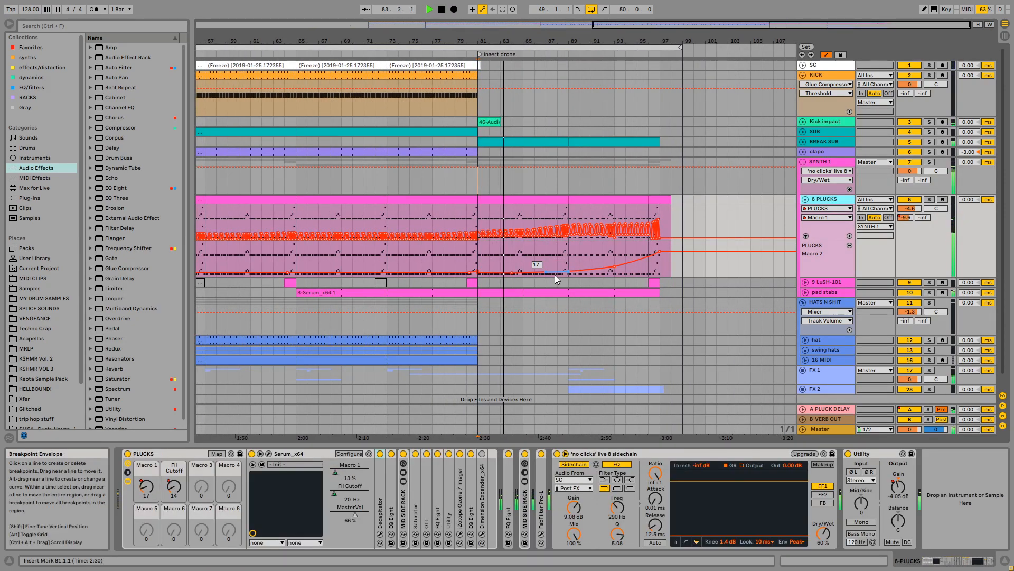
left_click(571, 186)
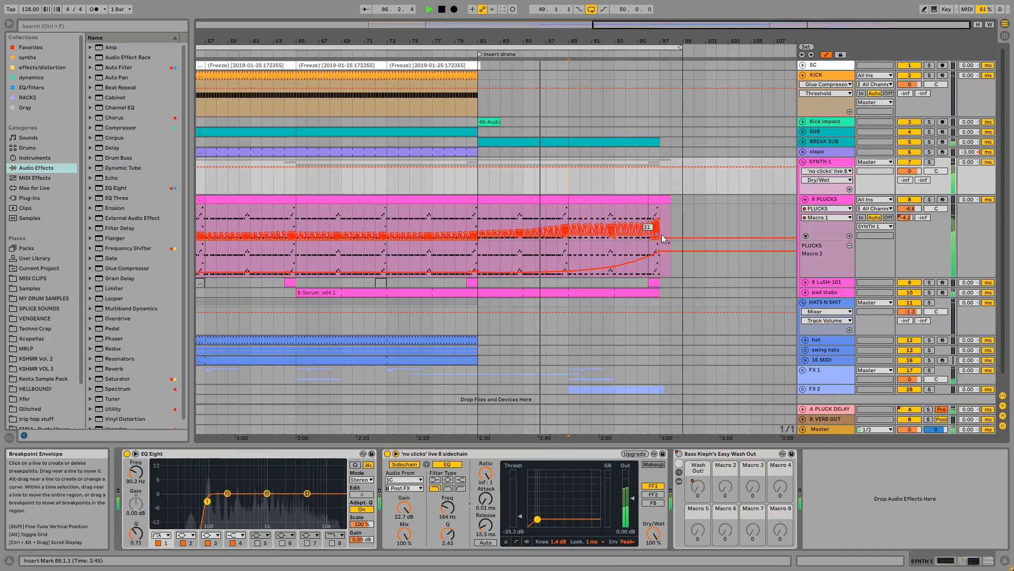
scroll(717, 54, "down", 2)
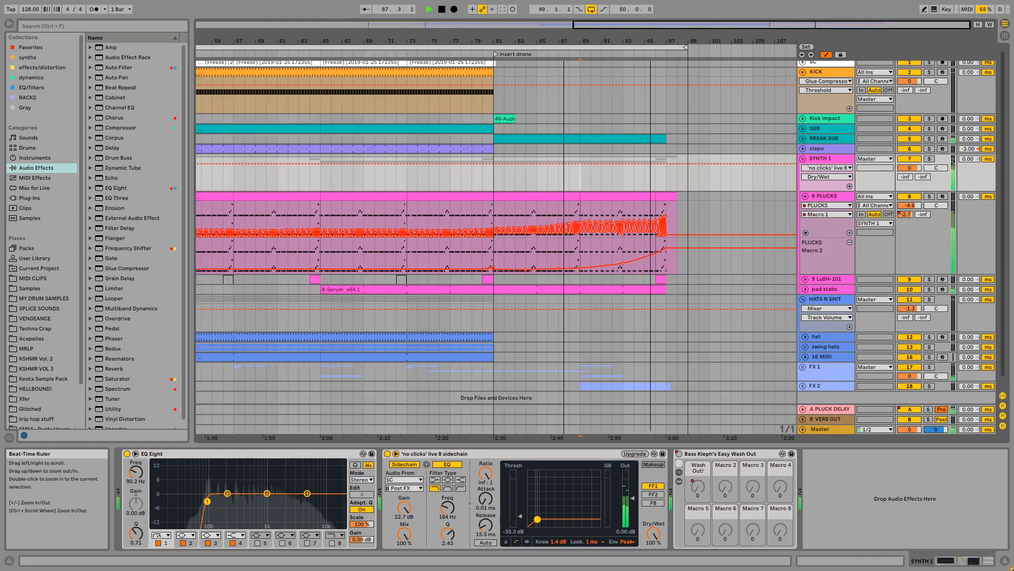
Fold all tracks and groups, stop playback and select bars 49 to 65 across the tracks from KICK to FX 1
left_click(803, 158, "alt")
left_click(332, 105)
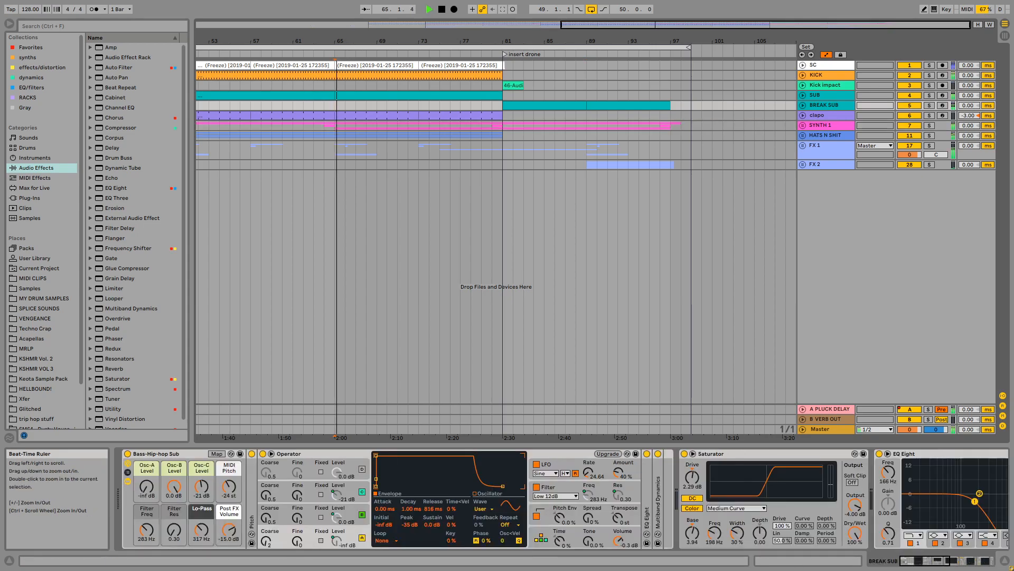
left_click(282, 103)
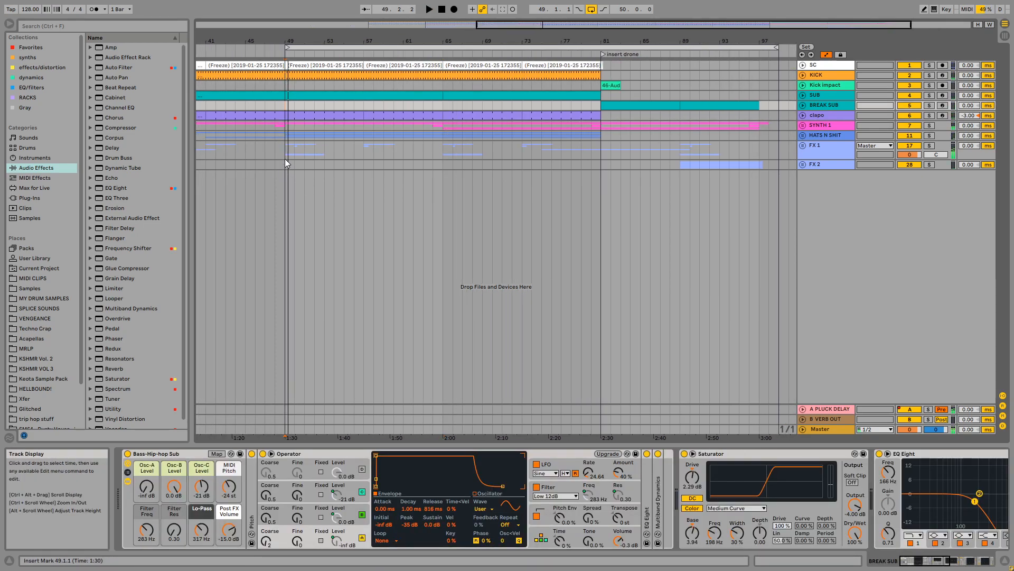
left_click_drag(284, 158, 443, 75)
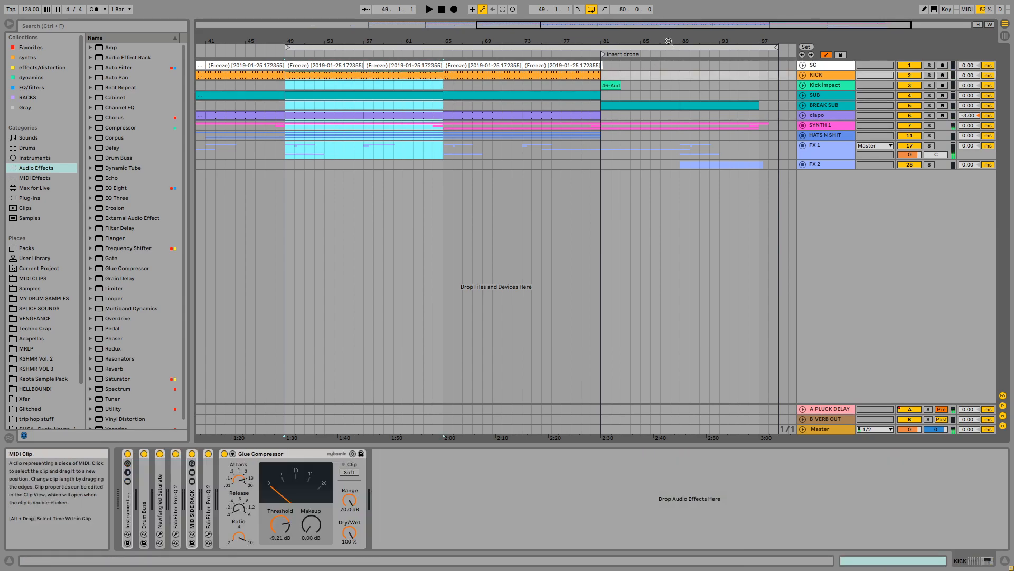
Play the end of the break from bar 95 to judge where the next drop should start
left_click_drag(670, 40, 587, 41)
left_click(667, 87)
left_click(657, 95)
key("space")
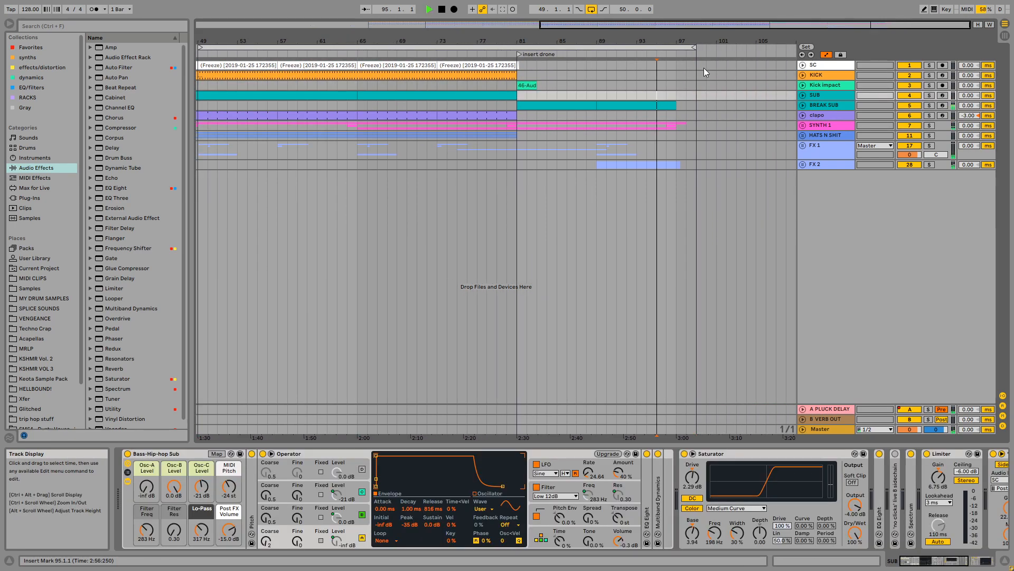
left_click_drag(727, 41, 727, 48)
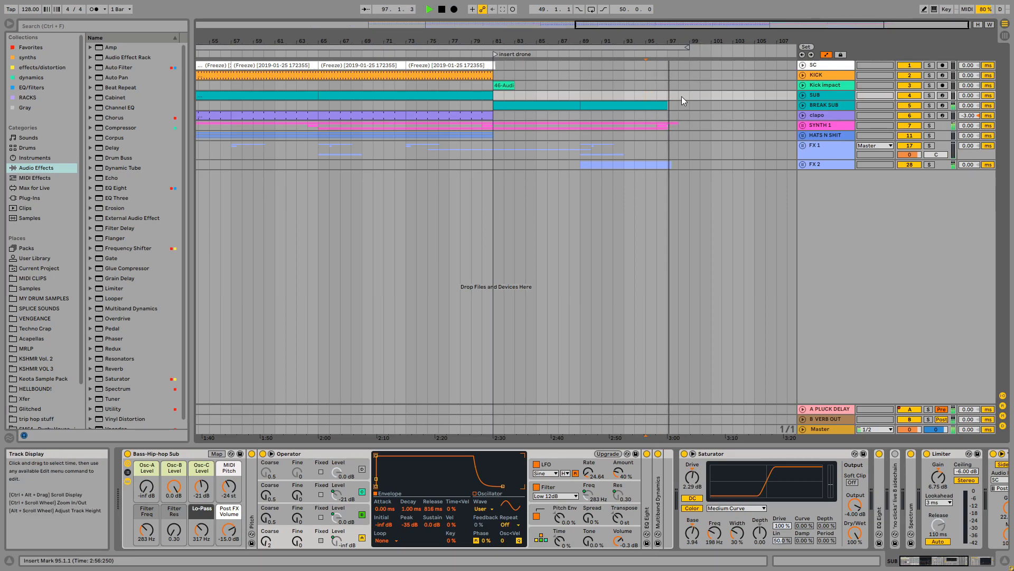
left_click(692, 64)
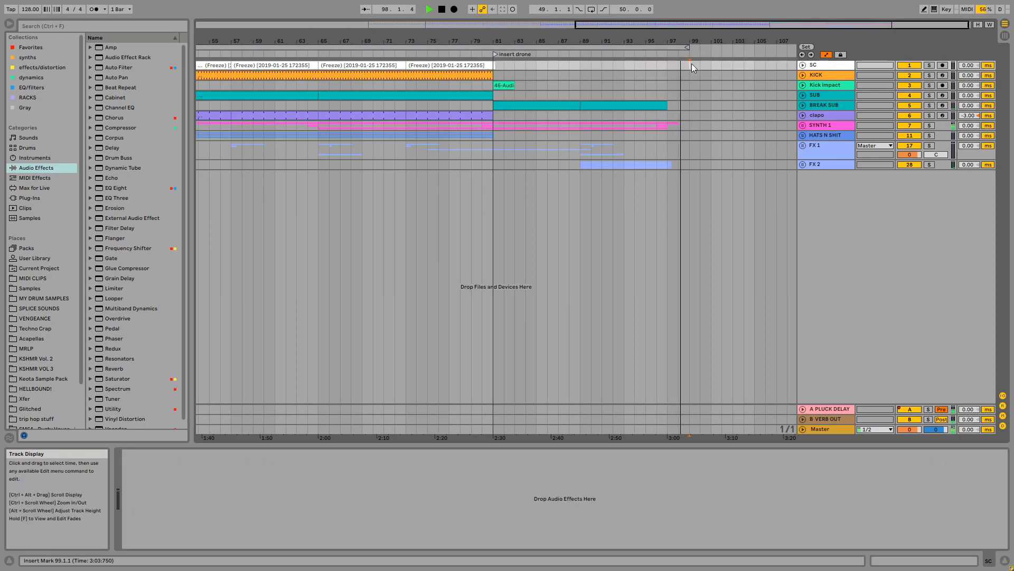
key("ctrl+v")
key("space")
key("ctrl+z")
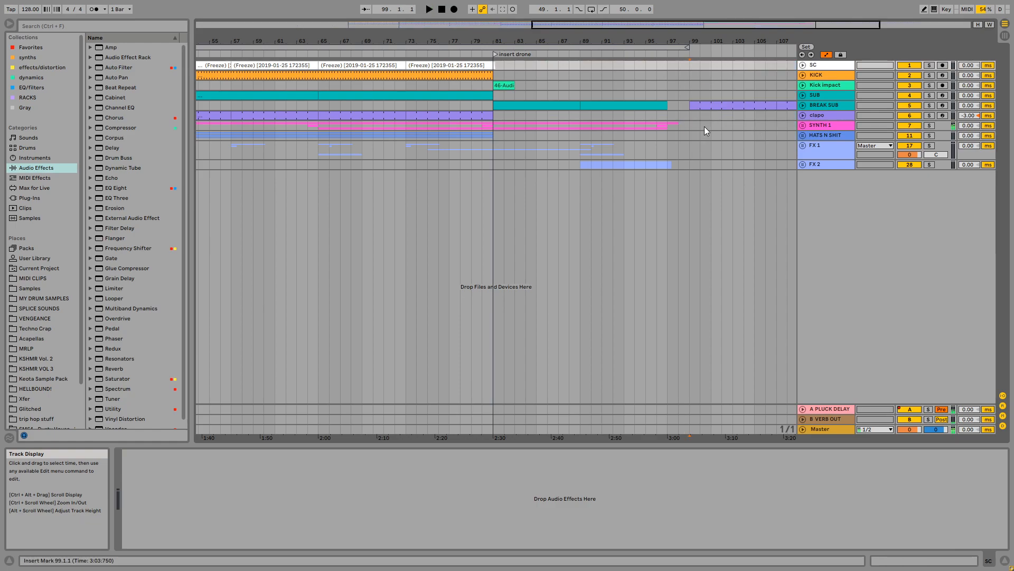
left_click(693, 68)
left_click(690, 117)
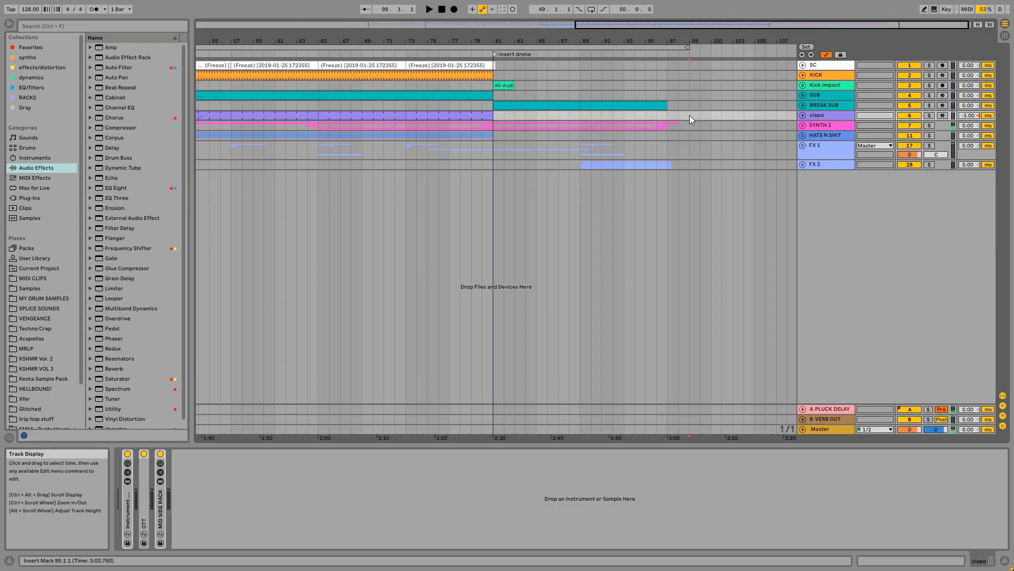
key("ctrl+v")
key("ctrl+z")
Try pasting the copied section at bar 97 from the KICK track down, audition it from bar 95, and undo the paste
left_click(668, 76)
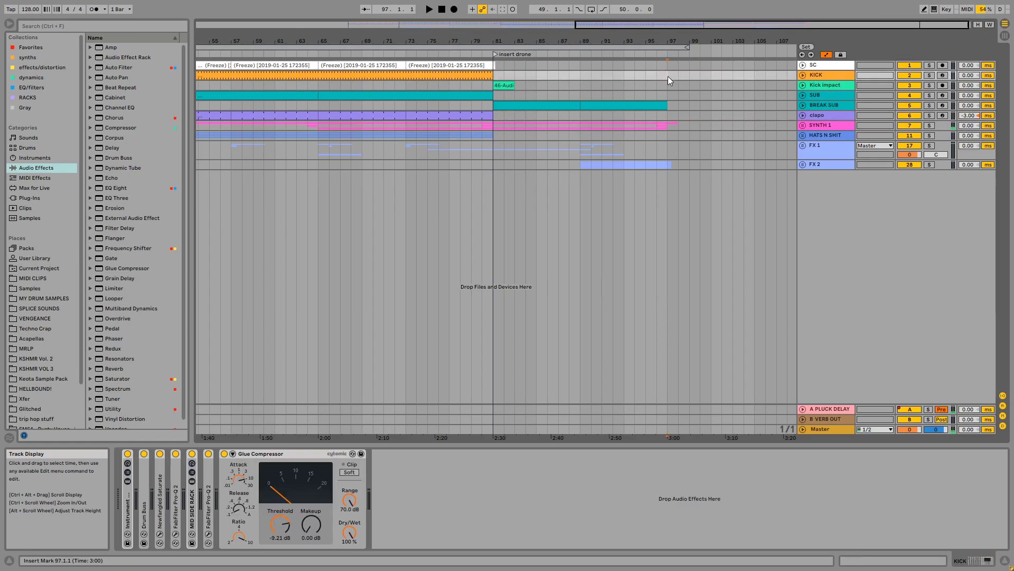
key("ctrl+v")
left_click(646, 78)
key("space")
key("space")
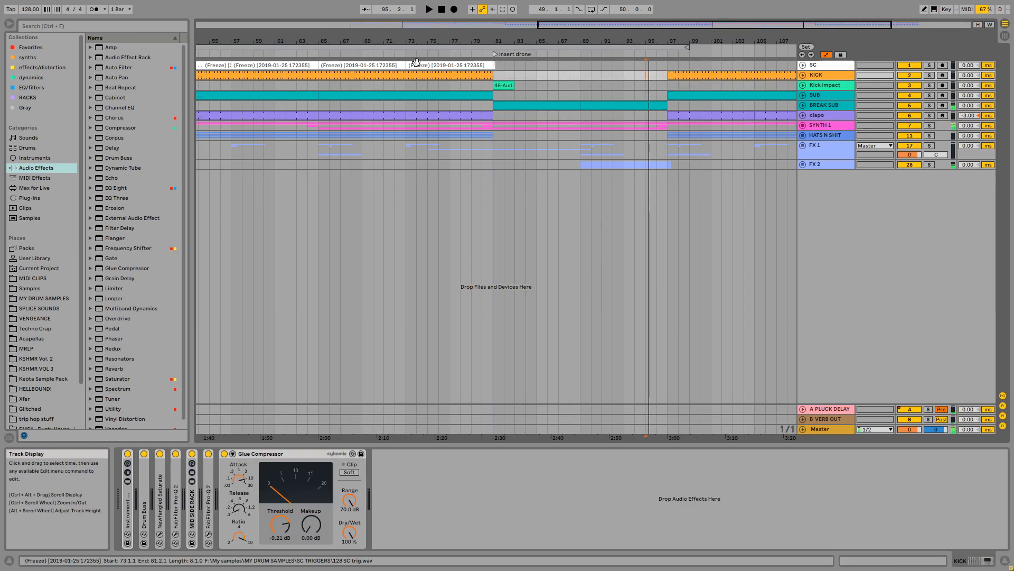
key("ctrl+z")
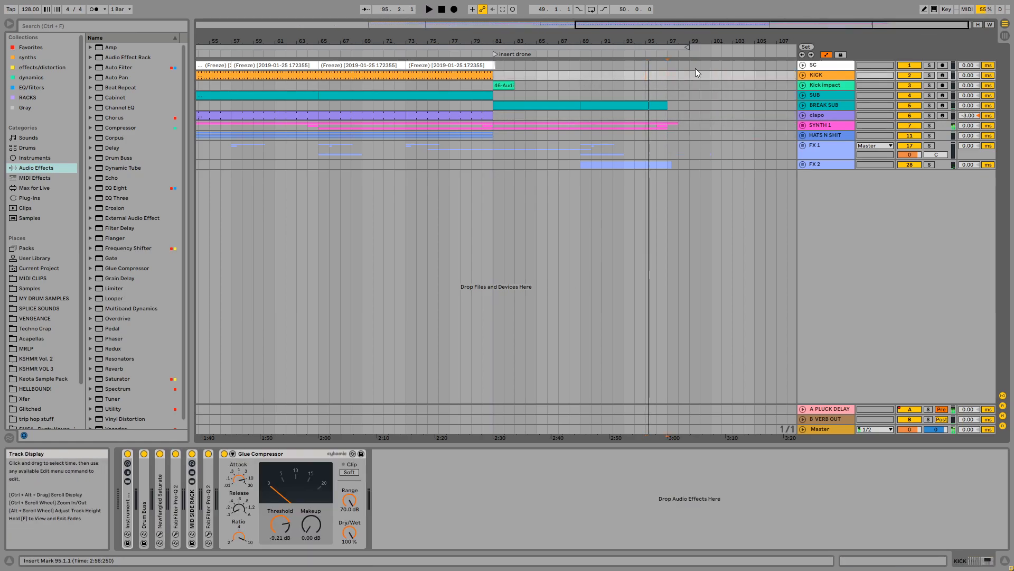
Paste the copied section at bar 99 from the KICK track down, and copy the SC clips of bars 65 to 81 to bar 99
key("ctrl+v")
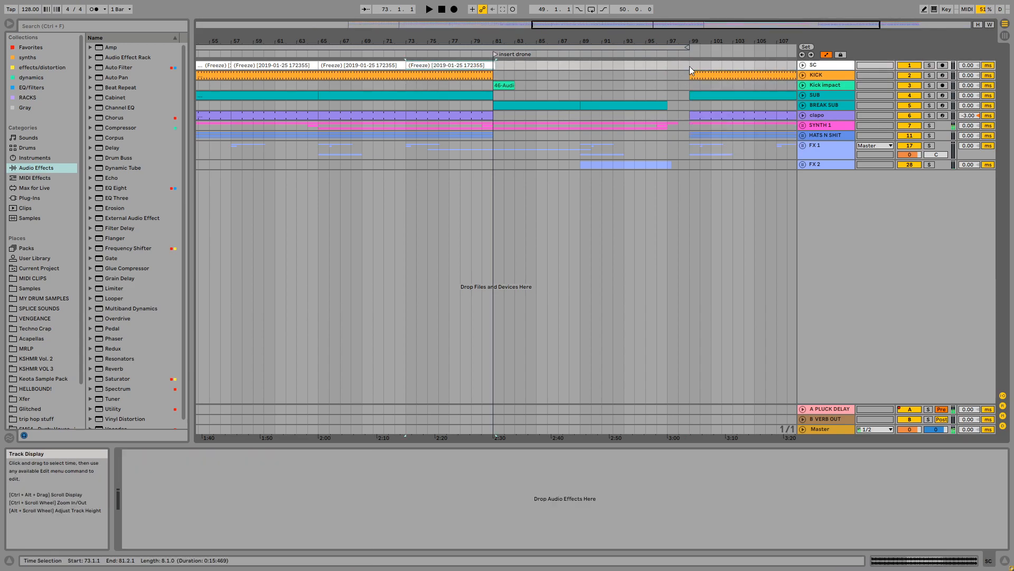
left_click(803, 66)
left_click_drag(758, 41, 666, 43)
key("Delete")
left_click_drag(443, 84, 534, 66)
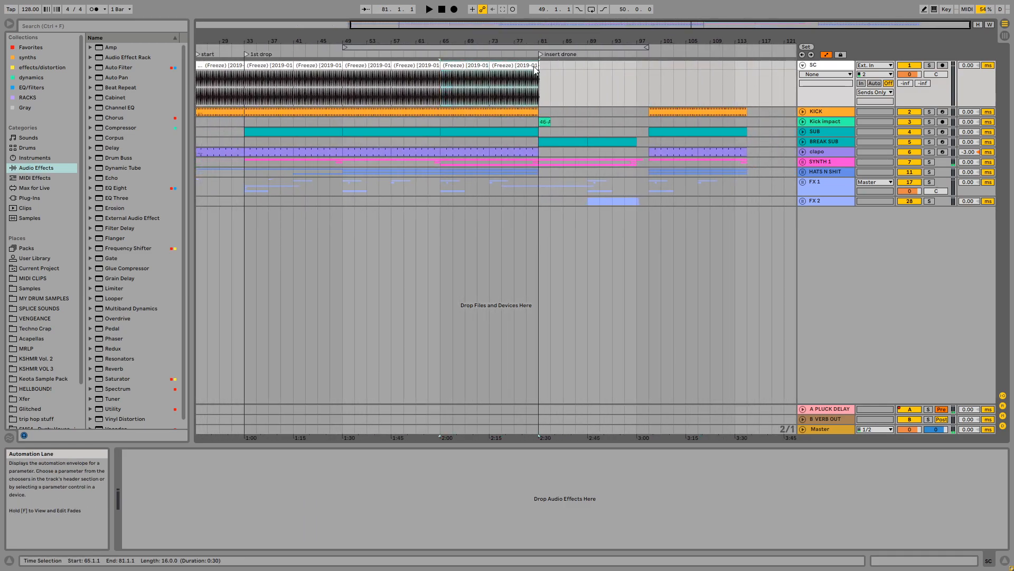
key("ctrl+z")
Play from bar 95 with the SYNTH 1 group unfolded to check the transition into the drop at bar 99, then stop playback
left_click(623, 71)
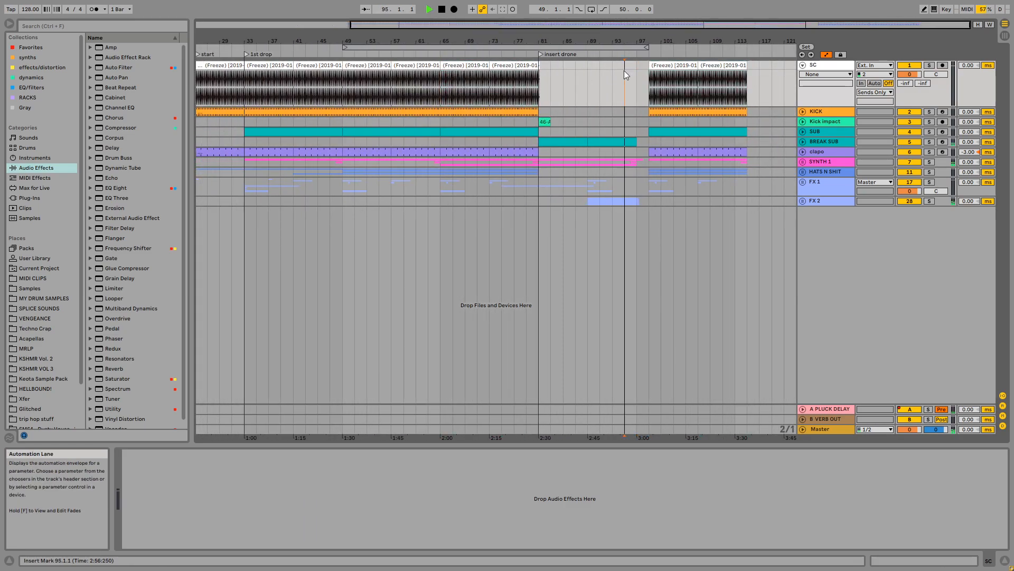
key("space")
left_click(802, 162)
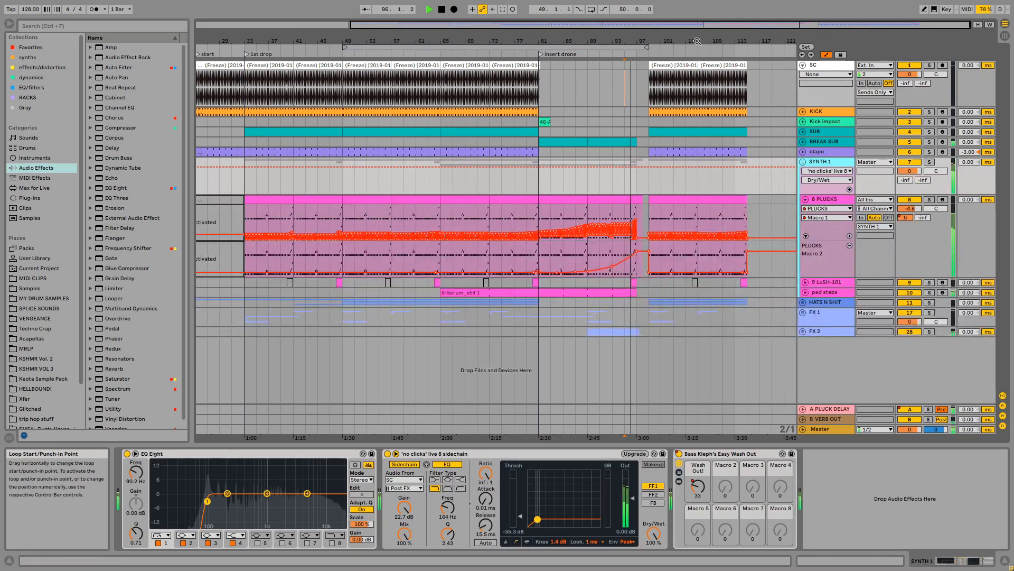
left_click_drag(708, 41, 605, 78)
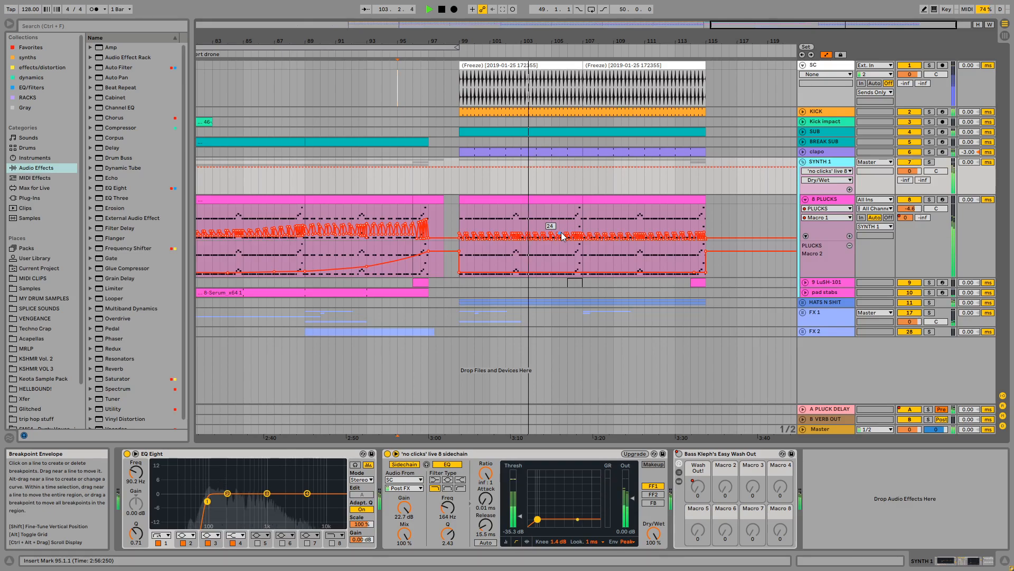
left_click(584, 181)
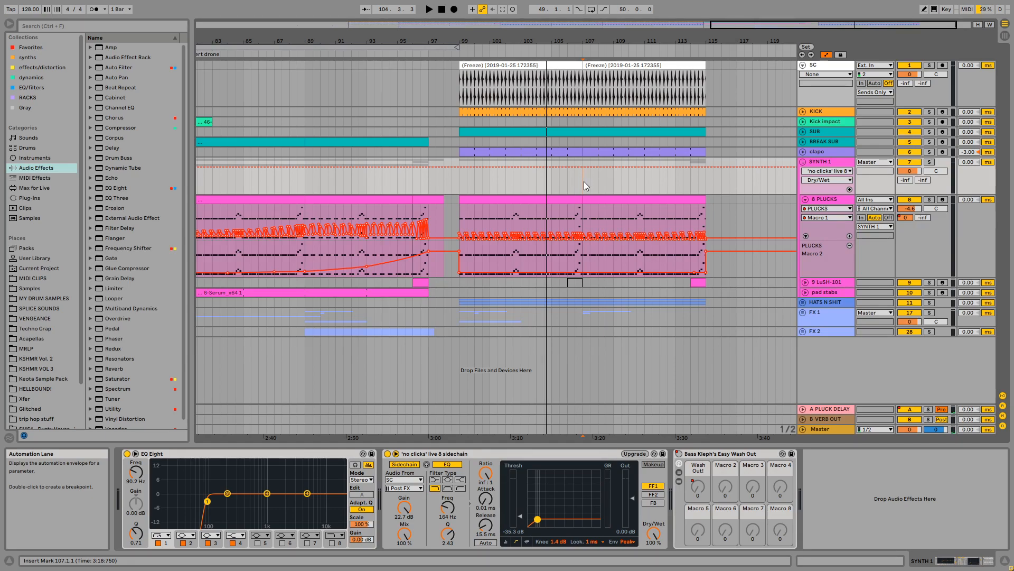
Fold the 8 PLUCKS and SC tracks and review the drop at bars 99 to 115 on the SYNTH 1 lane
left_click(805, 199)
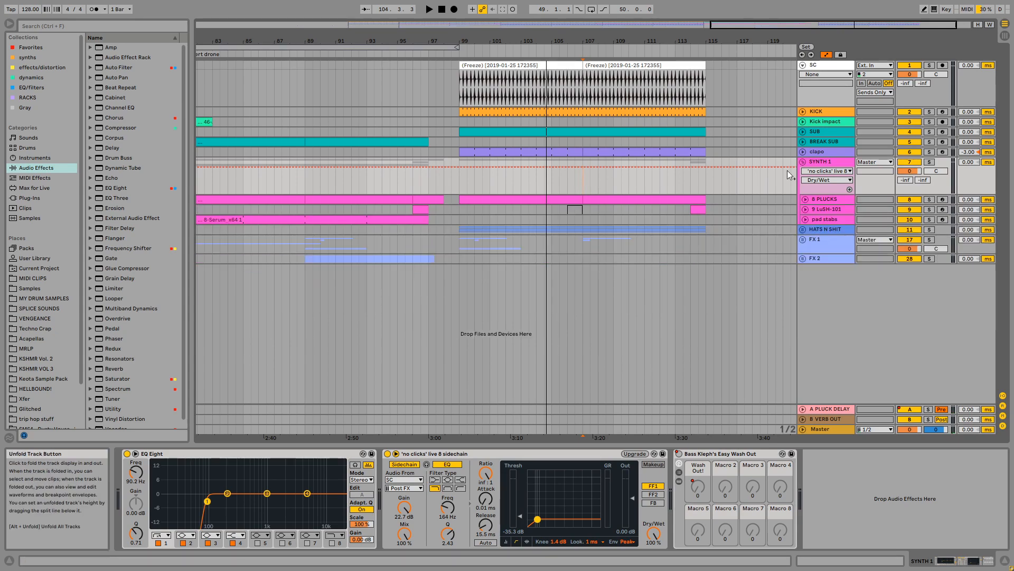
left_click(803, 65)
left_click(821, 65)
left_click_drag(606, 40, 670, 27)
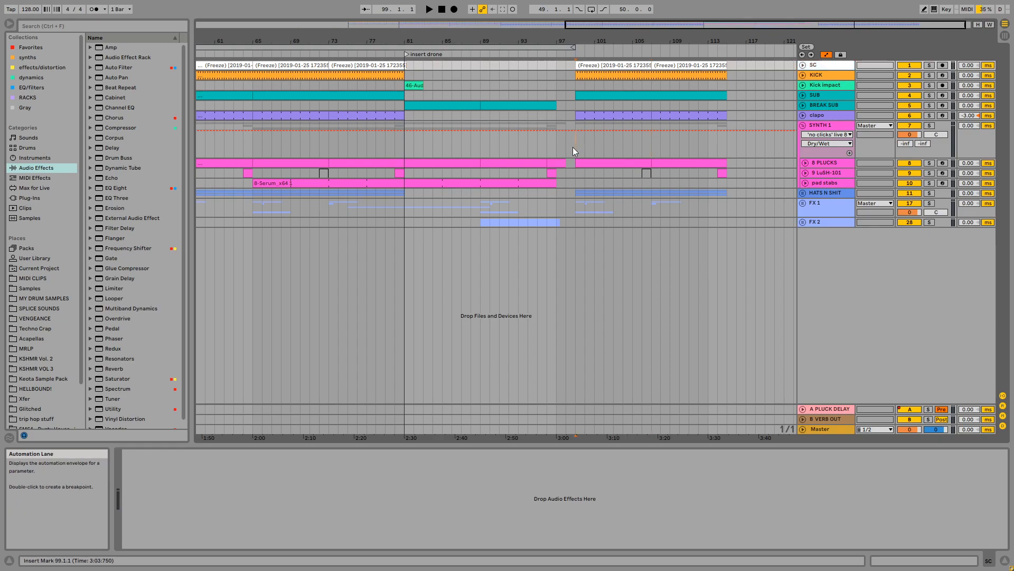
left_click(572, 147)
left_click(583, 144)
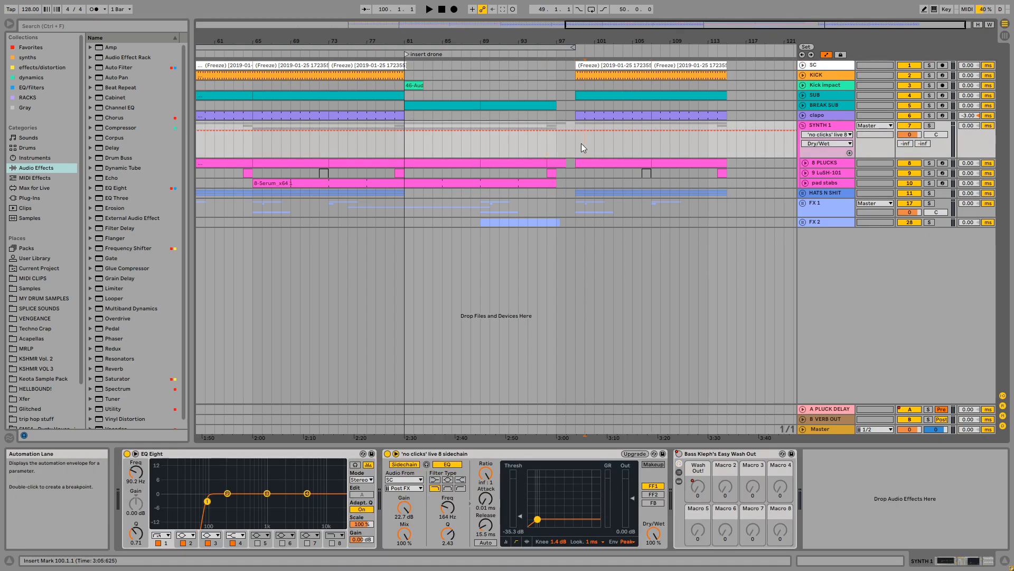
left_click_drag(580, 146, 724, 145)
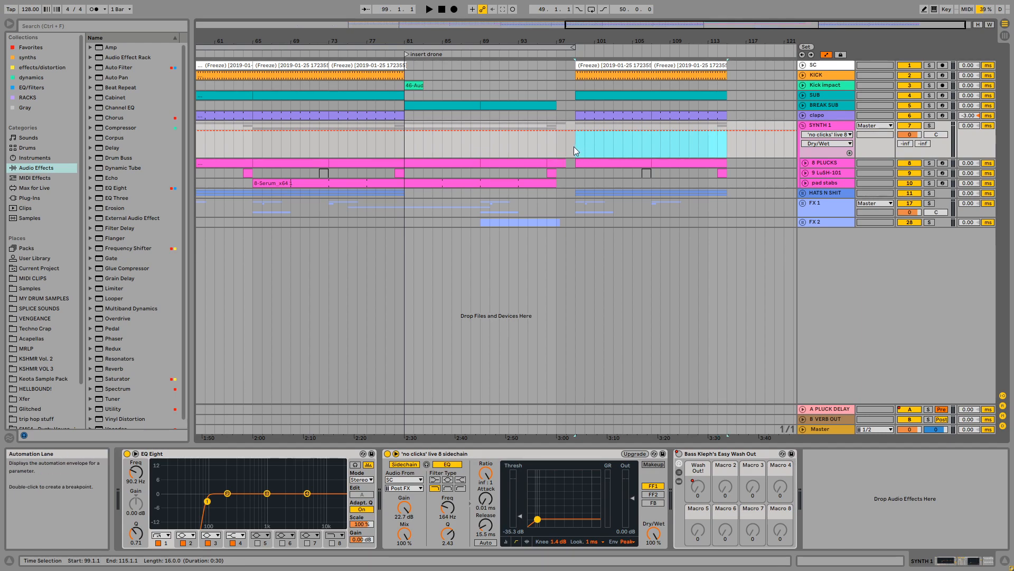
left_click_drag(574, 146, 575, 208)
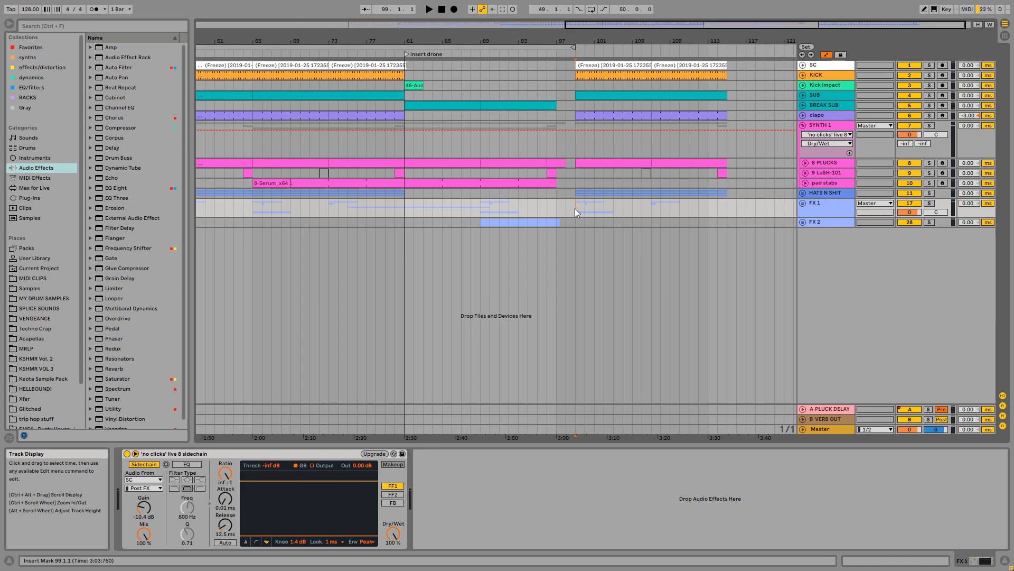
left_click(576, 148)
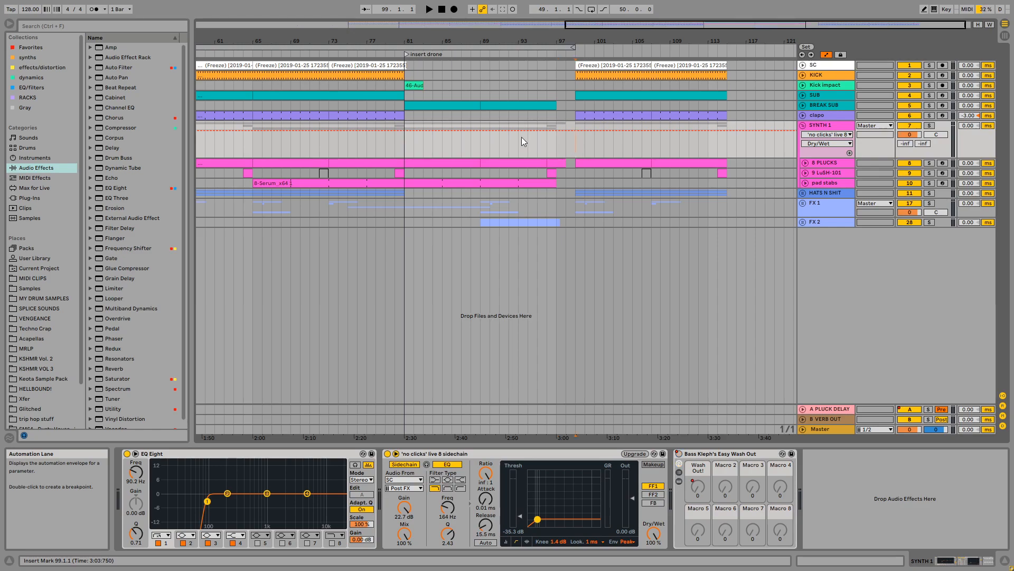
Unfold 8 PLUCKS and mark out the break from bar 81 to bars 98 and 99 on the SYNTH 1 lane
left_click(405, 148)
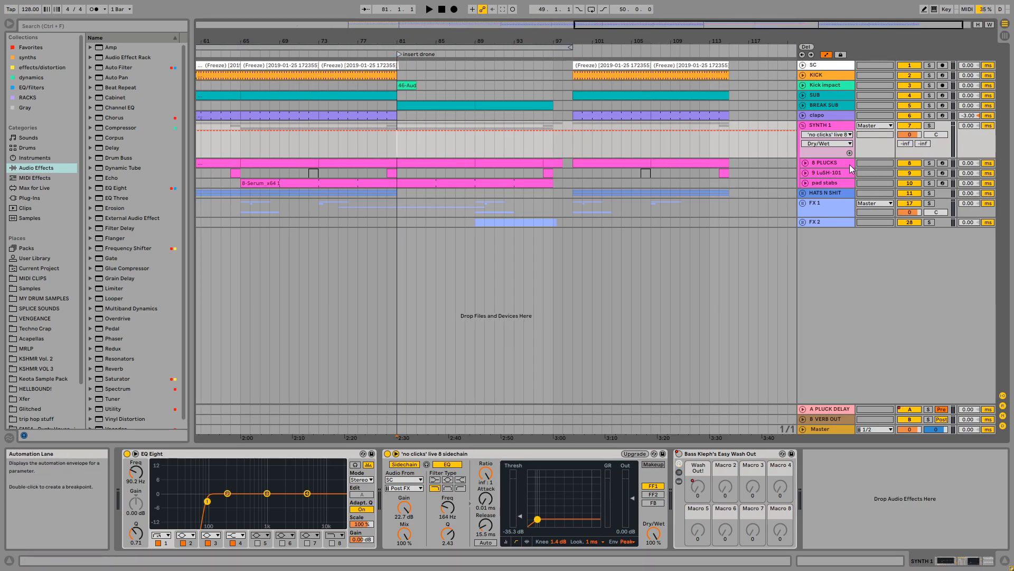
left_click(805, 163)
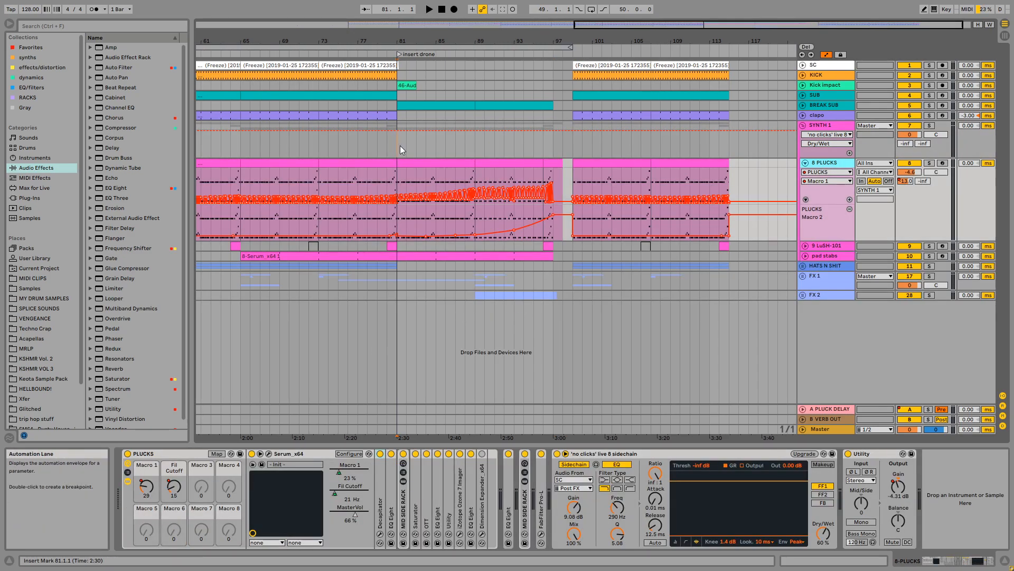
left_click_drag(398, 143, 571, 148)
left_click(572, 148)
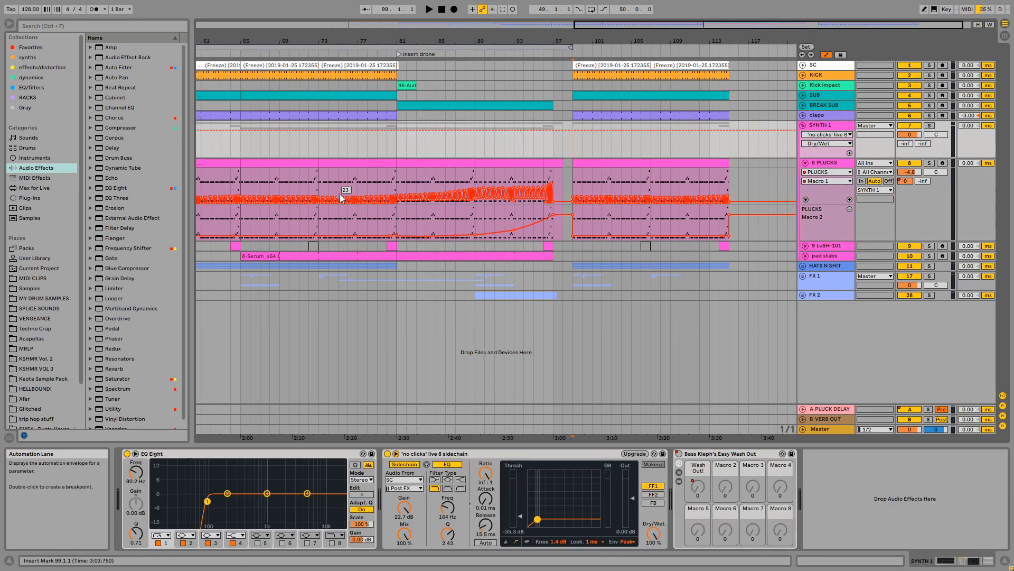
left_click_drag(406, 144, 561, 150)
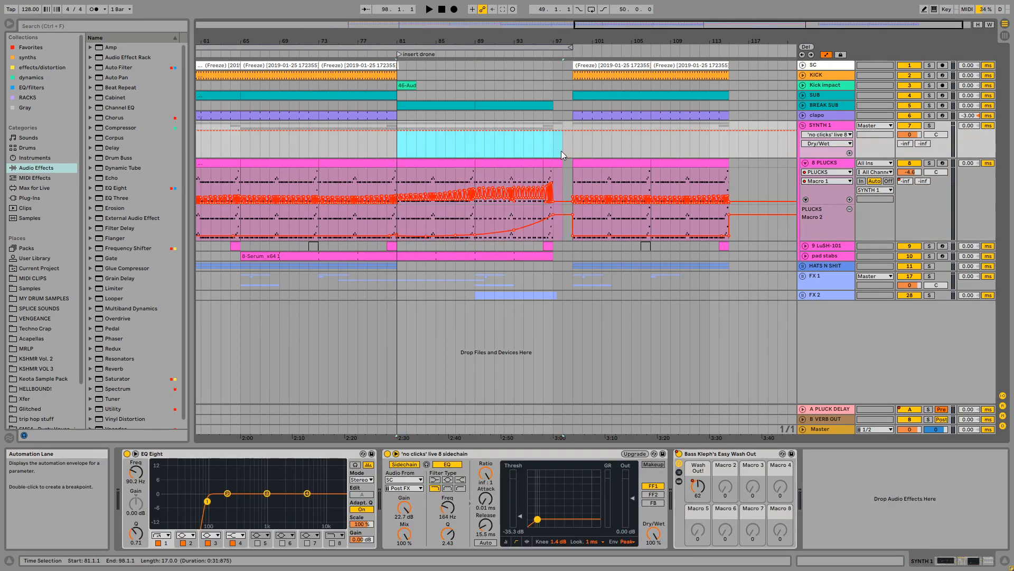
left_click(565, 149)
Play from bar 89 through the drop at bar 99 while inspecting the devices on 8 PLUCKS, FX 1, pad stabs and SYNTH 1
left_click(475, 148)
key("space")
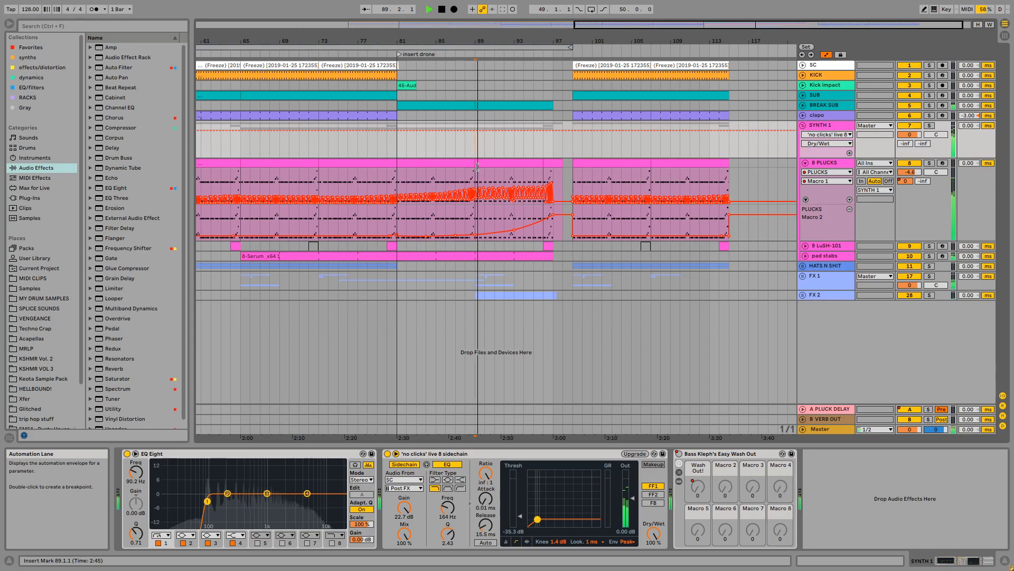
left_click(593, 182)
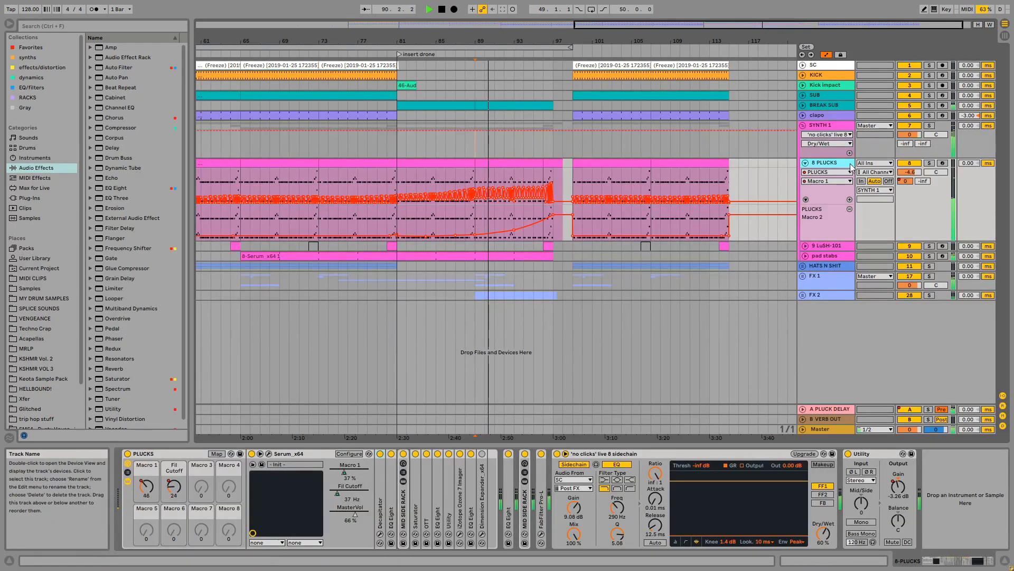
left_click(802, 276)
left_click(803, 276)
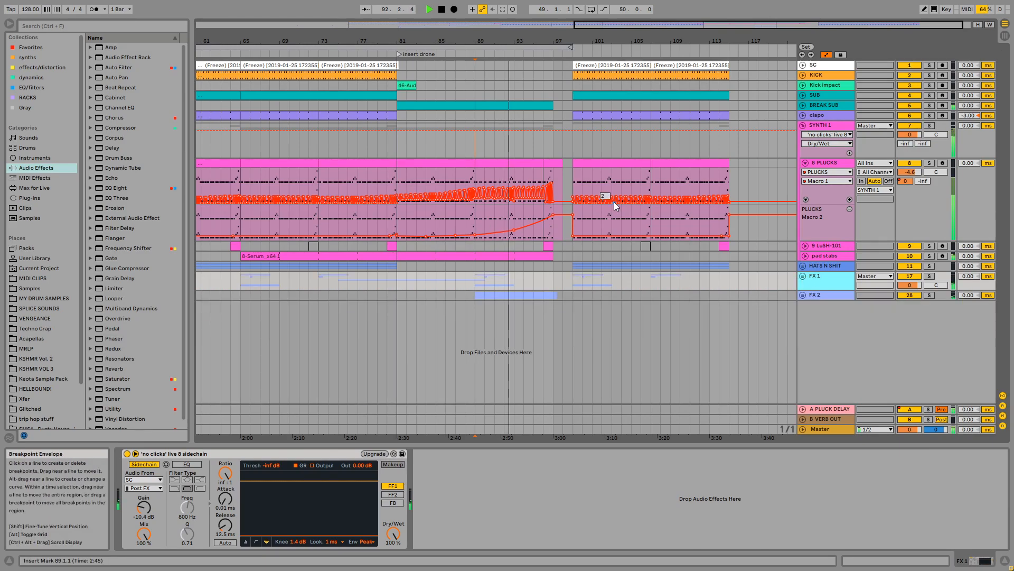
left_click(817, 257)
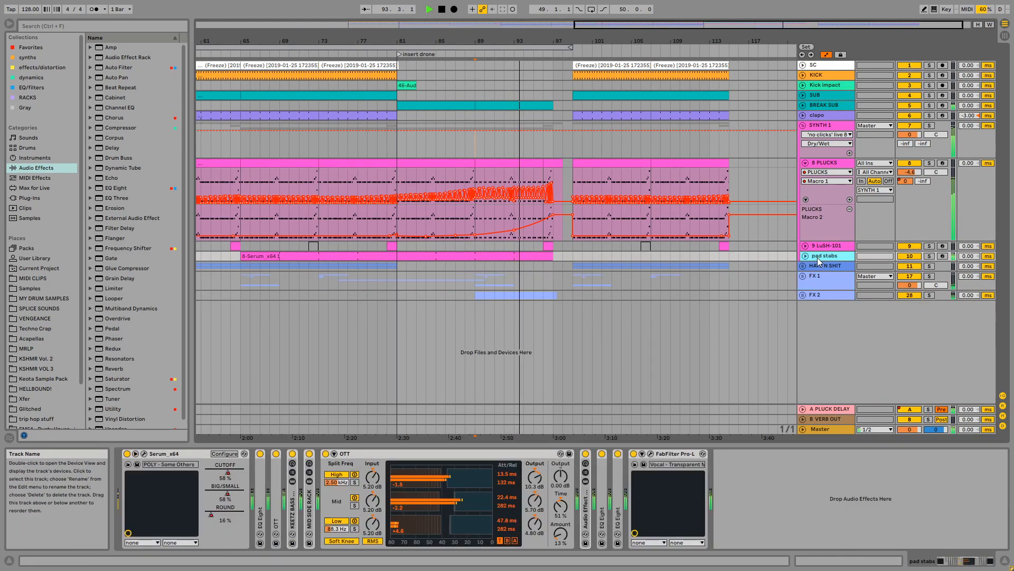
left_click(559, 148)
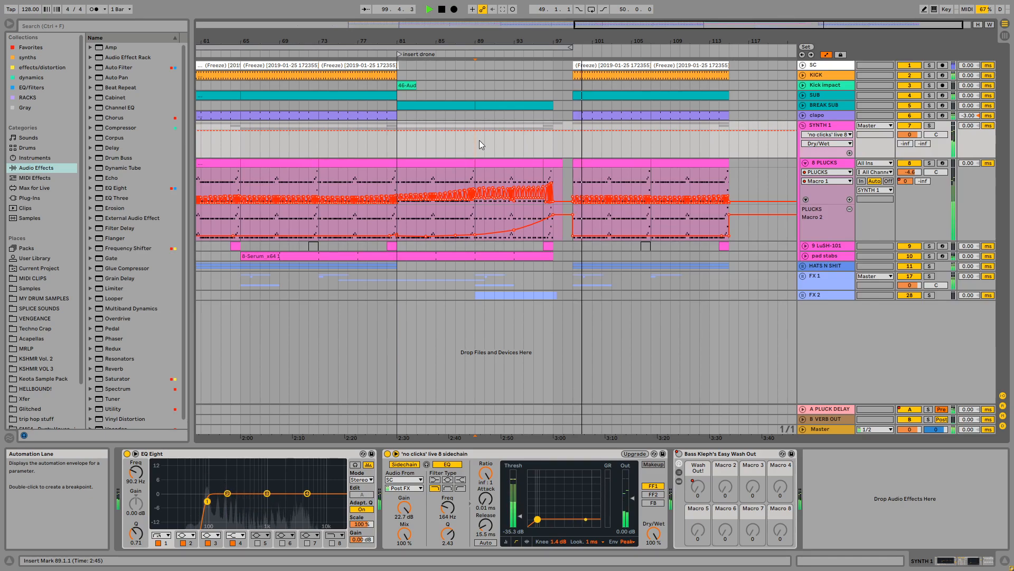
left_click(576, 151)
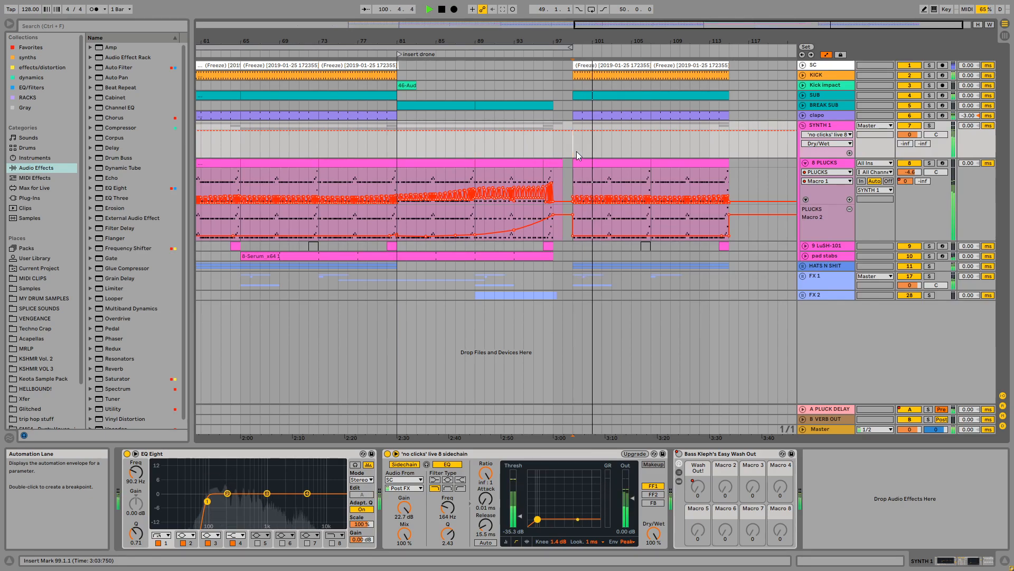
left_click_drag(572, 41, 563, 40)
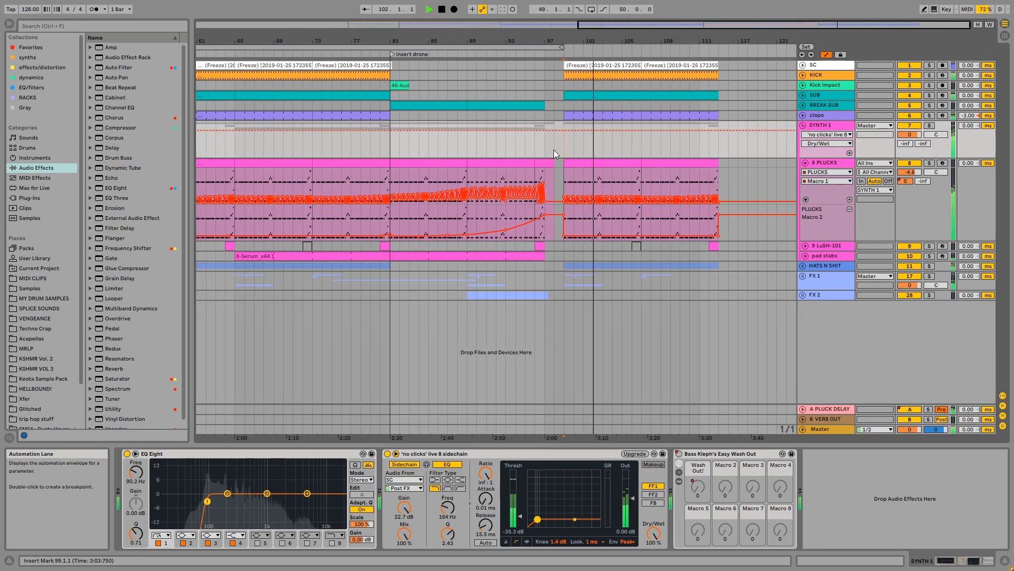
Stop playback, insert a MIDI track below pad stabs in the SYNTH 1 group, and mark out bars 82 to 99 on it
left_click(838, 123)
left_click(822, 258)
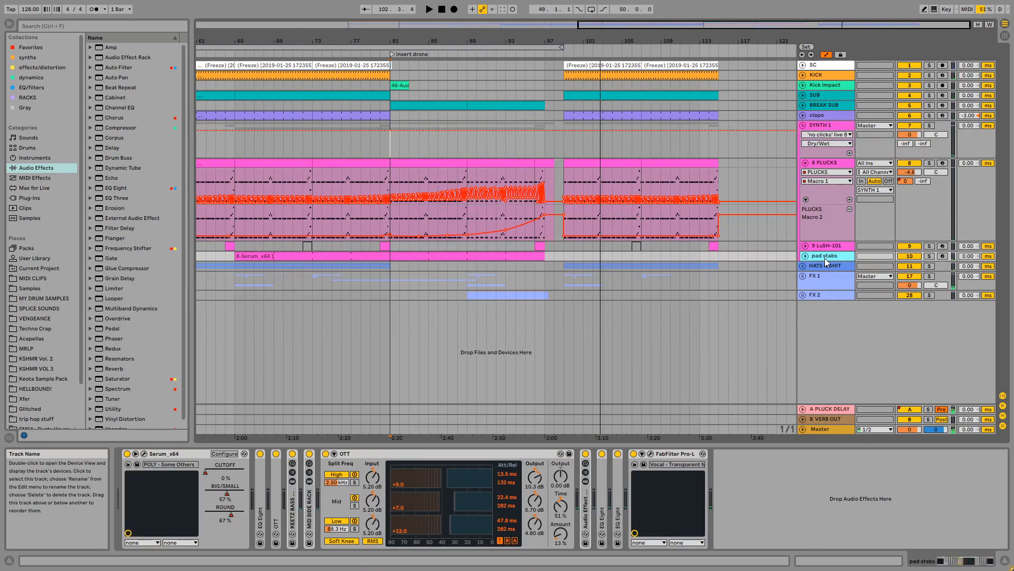
key("ctrl+shift+t")
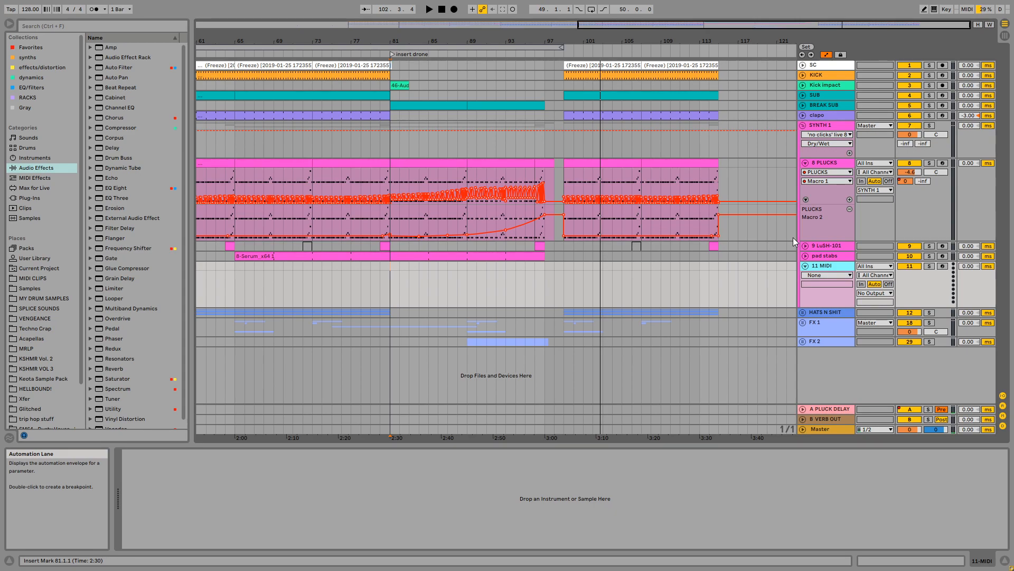
left_click(832, 256)
left_click(832, 268)
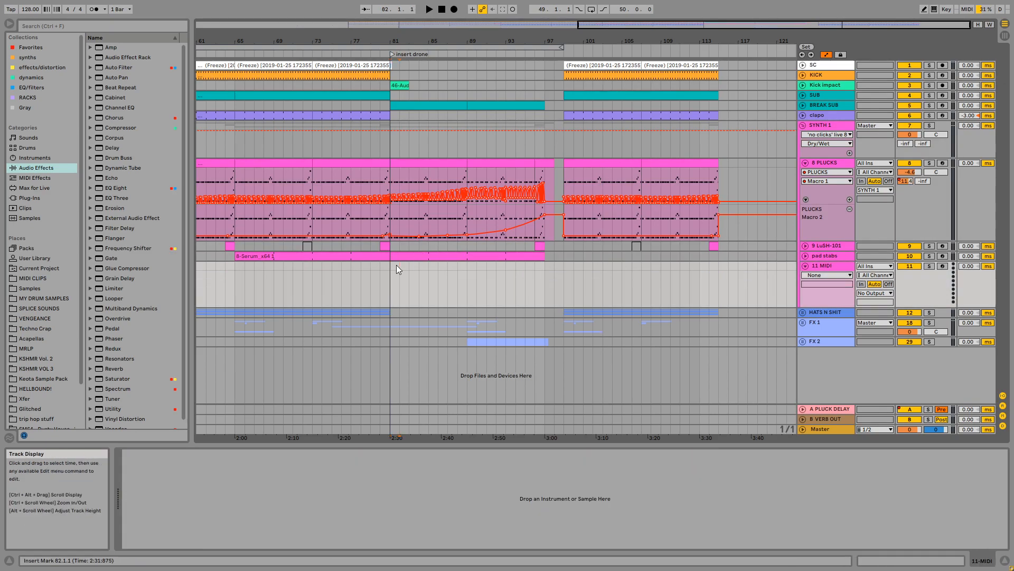
left_click_drag(396, 265, 562, 262)
left_click(561, 262)
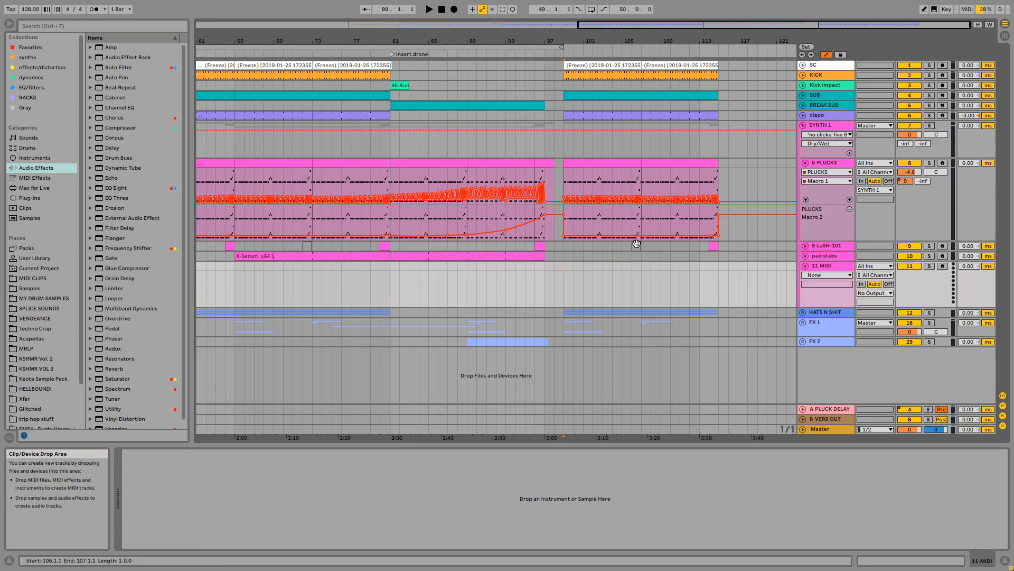
Check the break from bar 81 to bar 99 on the new MIDI track and start playback from bar 81
left_click_drag(564, 268, 391, 270)
left_click(391, 269)
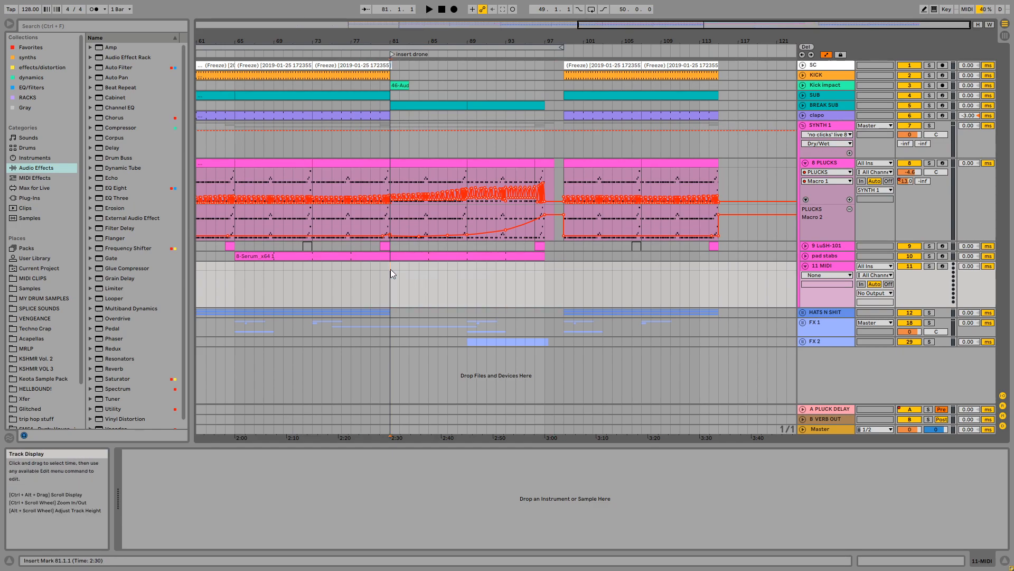
left_click(563, 273)
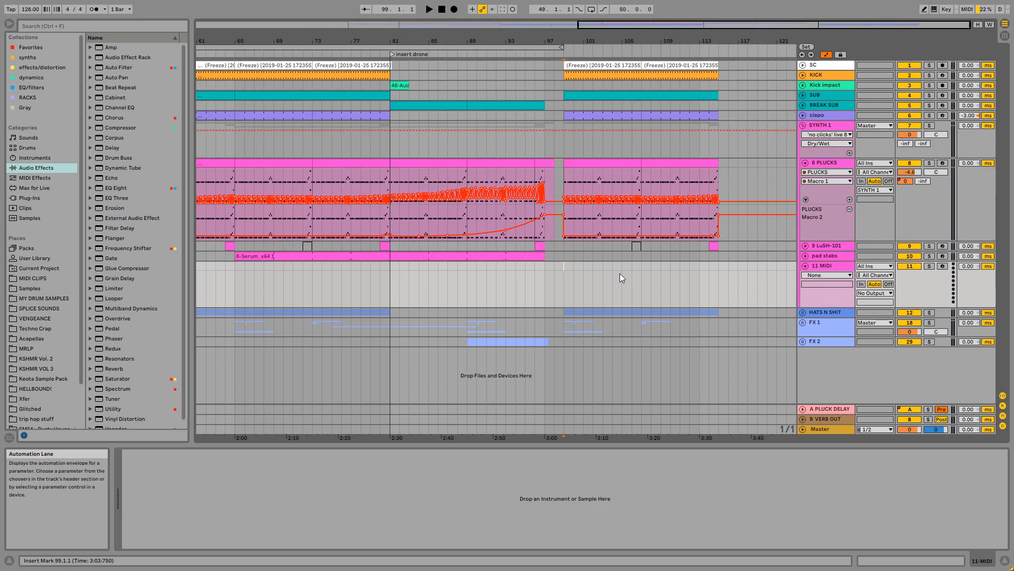
left_click(392, 269)
key("space")
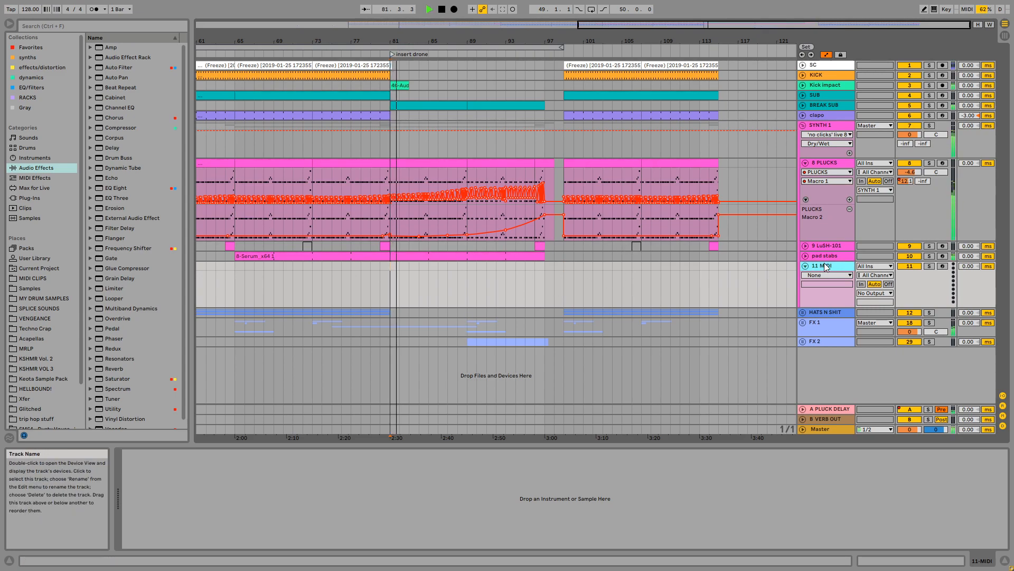
Find the Serum_x64 plug-in, load it onto the new MIDI track, and close its window
left_click(53, 198)
left_click(62, 27)
type("ser")
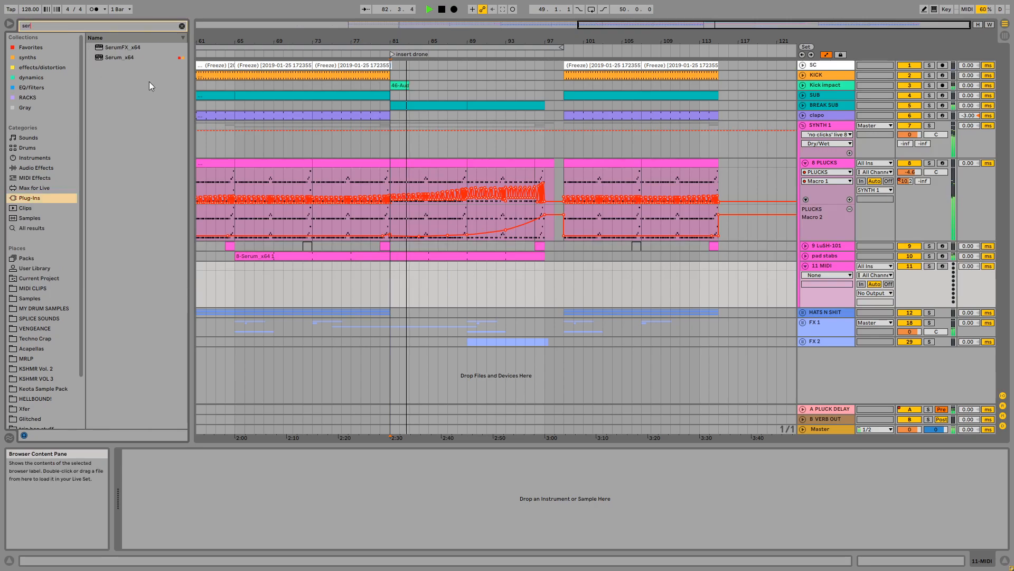
left_click_drag(122, 56, 415, 293)
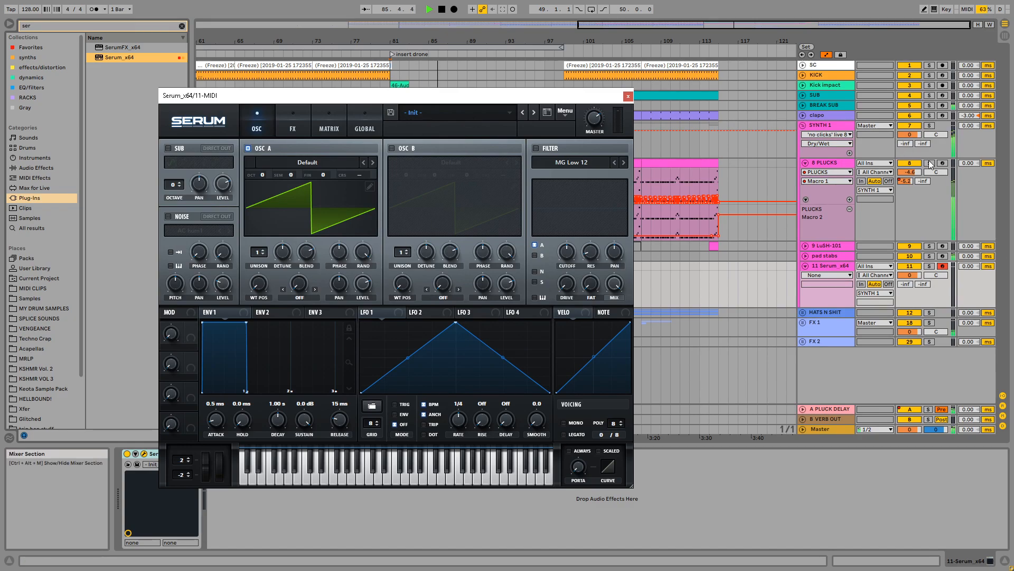
left_click(628, 96)
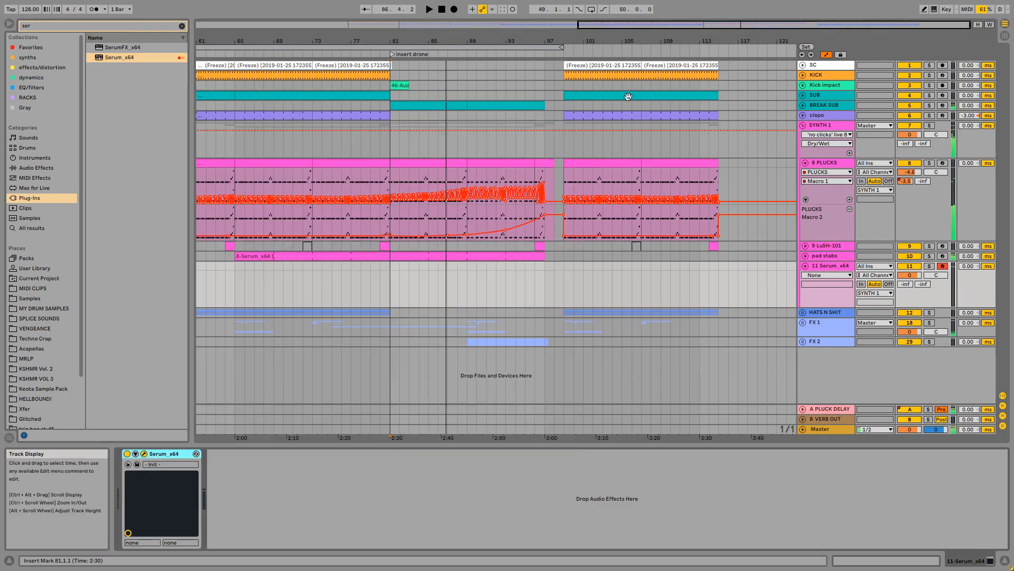
Create an empty MIDI clip from bar 81 to bar 97 on the Serum track
left_click_drag(388, 267, 557, 267)
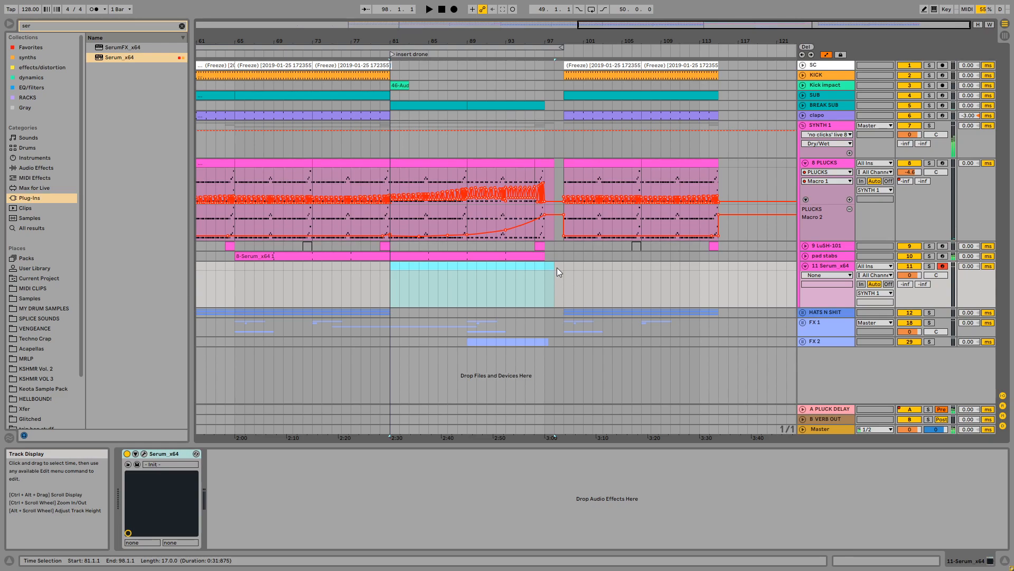
left_click(545, 267, "shift")
key("ctrl+shift+m")
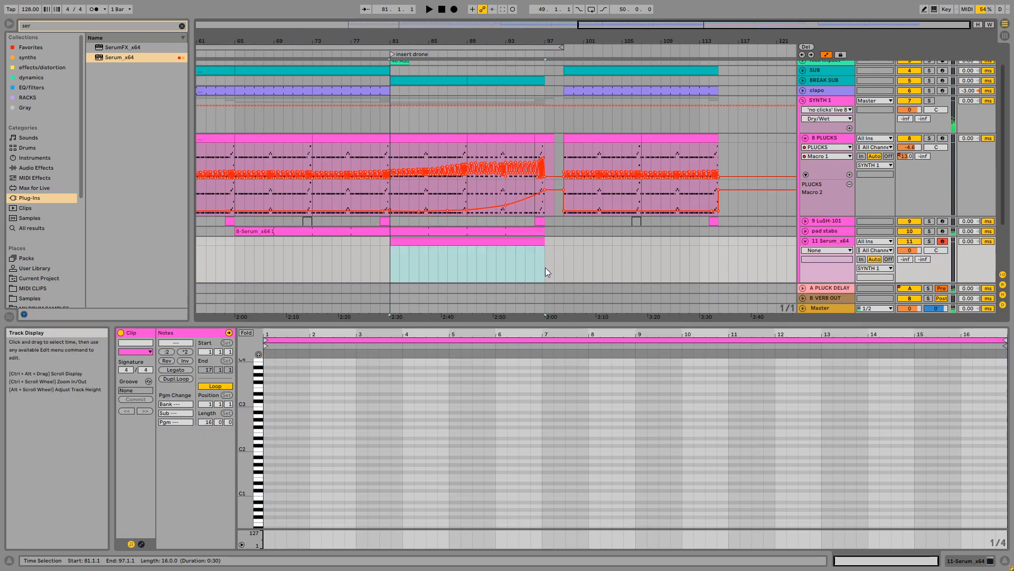
Add a short A2 note at the start of the clip and audition it with the SYNTH 1 group soloed
double_click(270, 415)
left_click(930, 242)
left_click(930, 241)
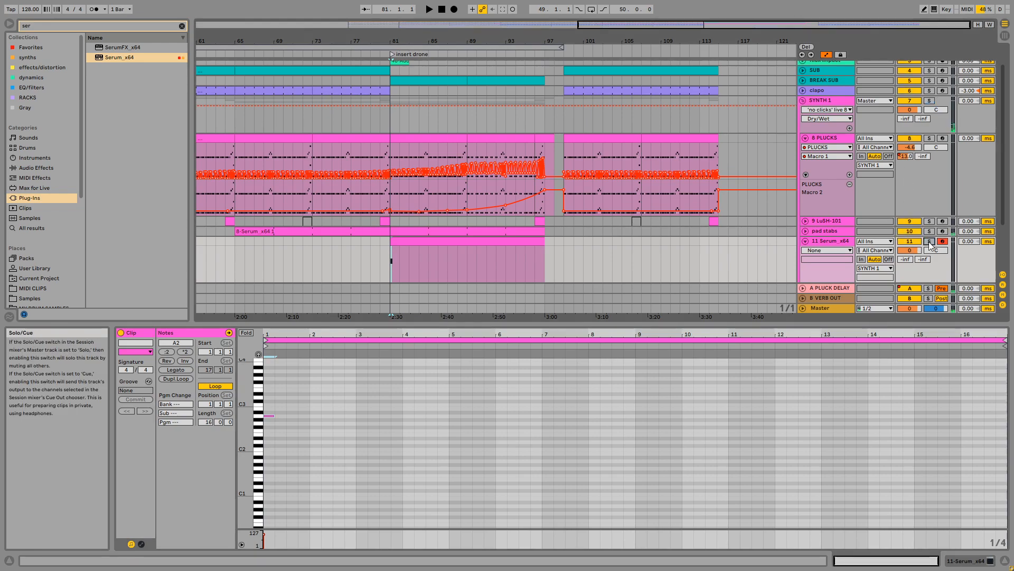
left_click(929, 101)
key("space")
key("space")
Raise the A2 note to D3 while auditioning the pitch against the soloed group
left_click(269, 416)
key("Up")
key("Up")
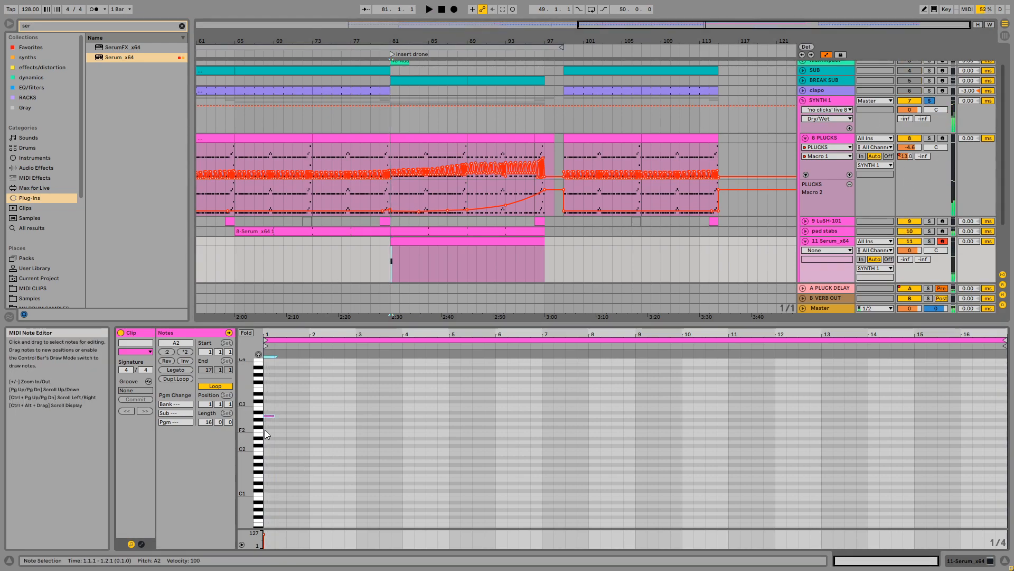
key("space")
key("Up")
key("Up")
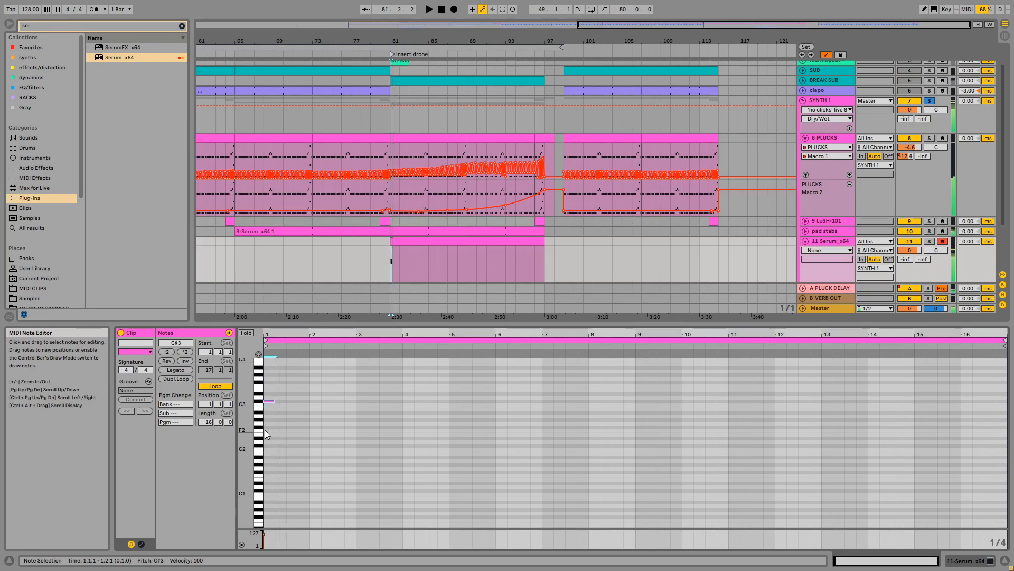
key("Up")
Duplicate the D3 note onto the second beat, retune the copy to G2, and audition the pair
key("ctrl+d")
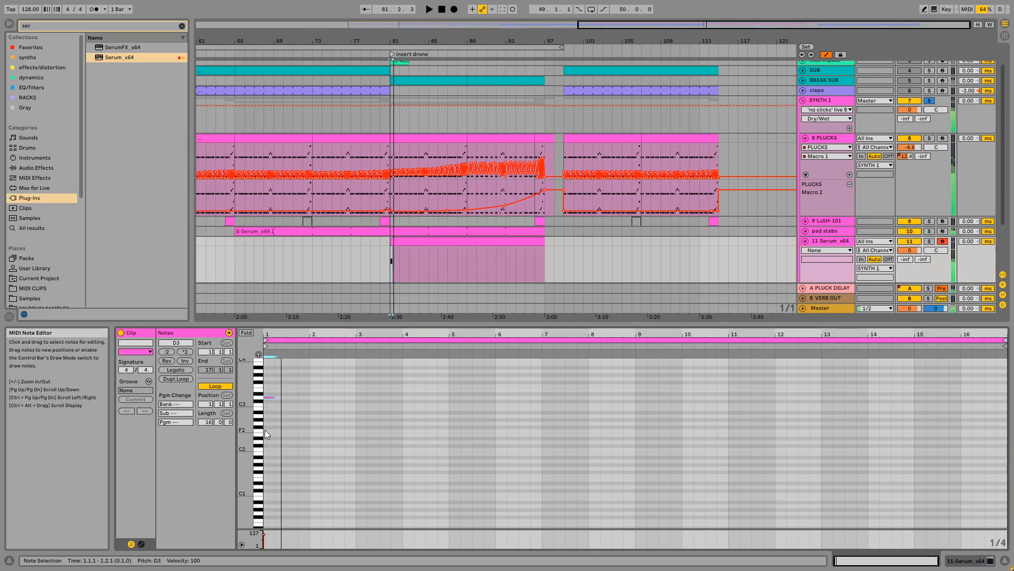
key("shift+Down")
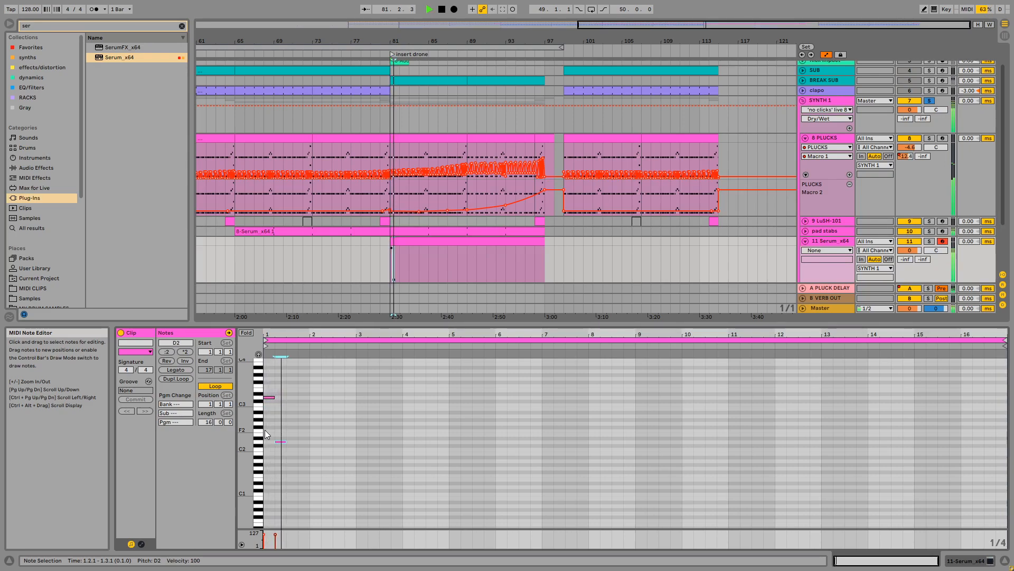
key("Up")
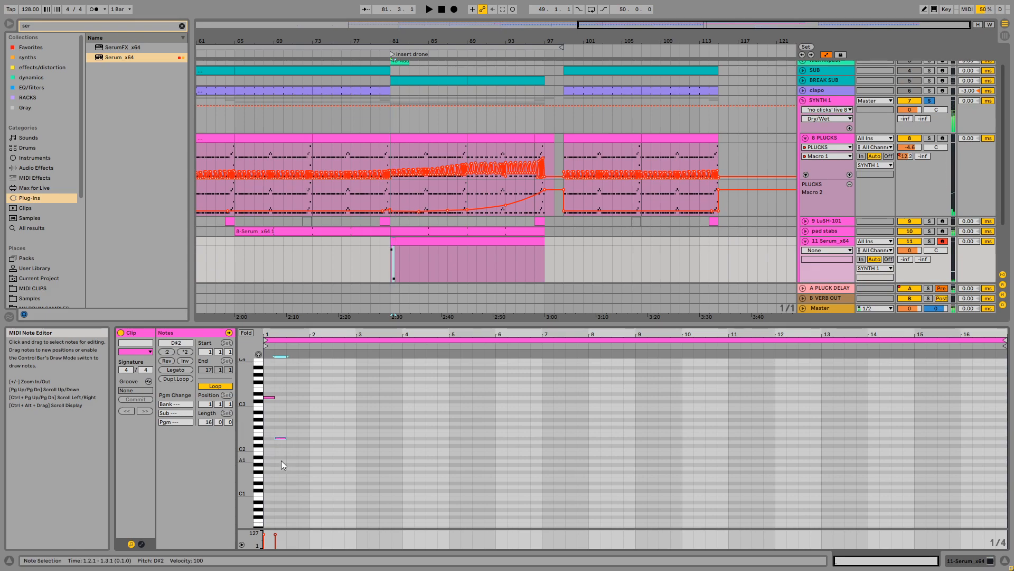
key("Up")
key("space")
key("space")
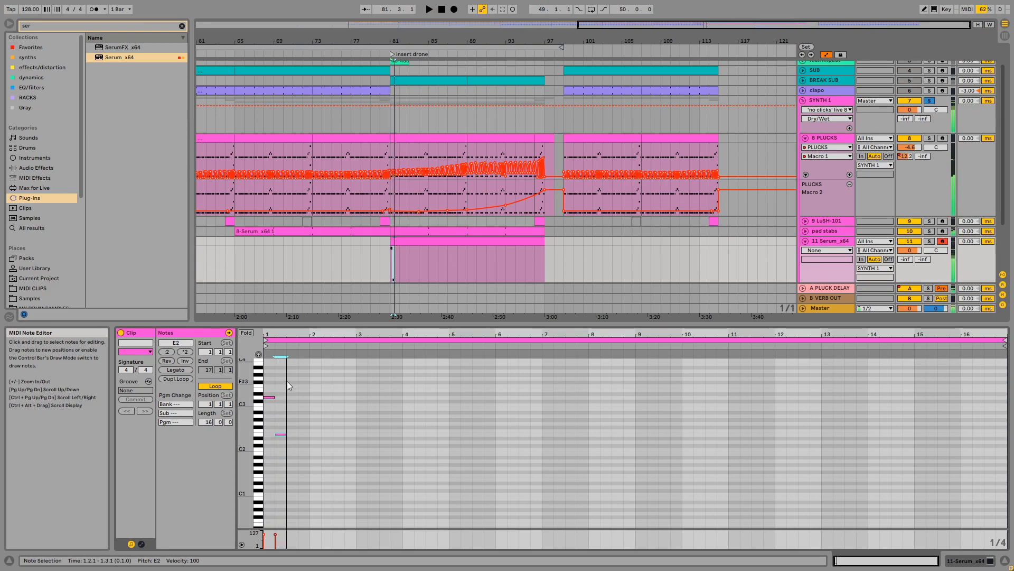
left_click(266, 387)
left_click_drag(281, 435, 271, 423)
key("space")
key("space")
Repeat the D3 and G2 pattern until it fills four bars, and set the clip to loop those four bars
key("ctrl+d")
key("ctrl+d")
key("ctrl+d")
key("ctrl+d")
key("ctrl+d")
key("ctrl+d")
key("ctrl+d")
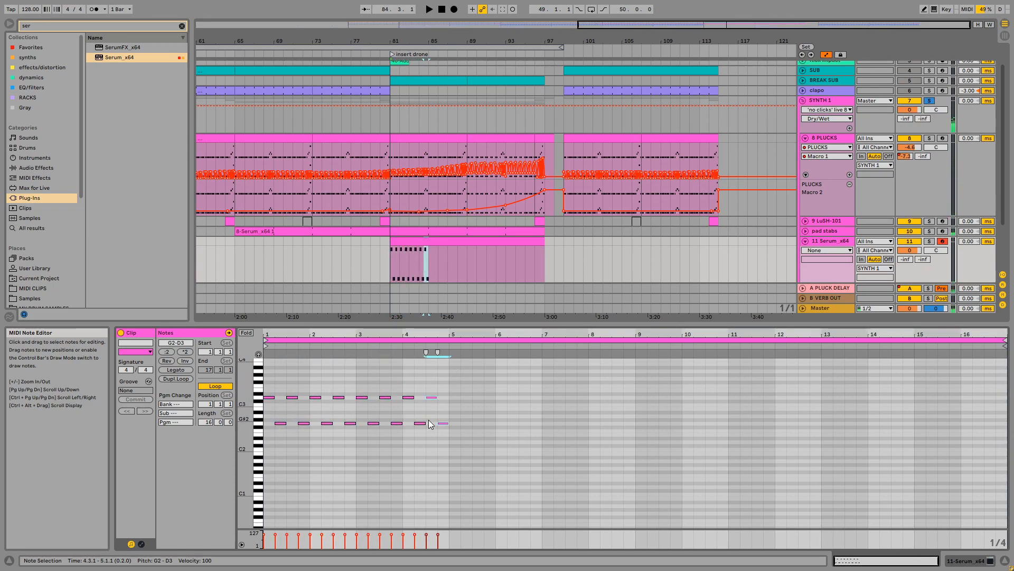
left_click_drag(445, 383, 271, 455)
key("ctrl+l")
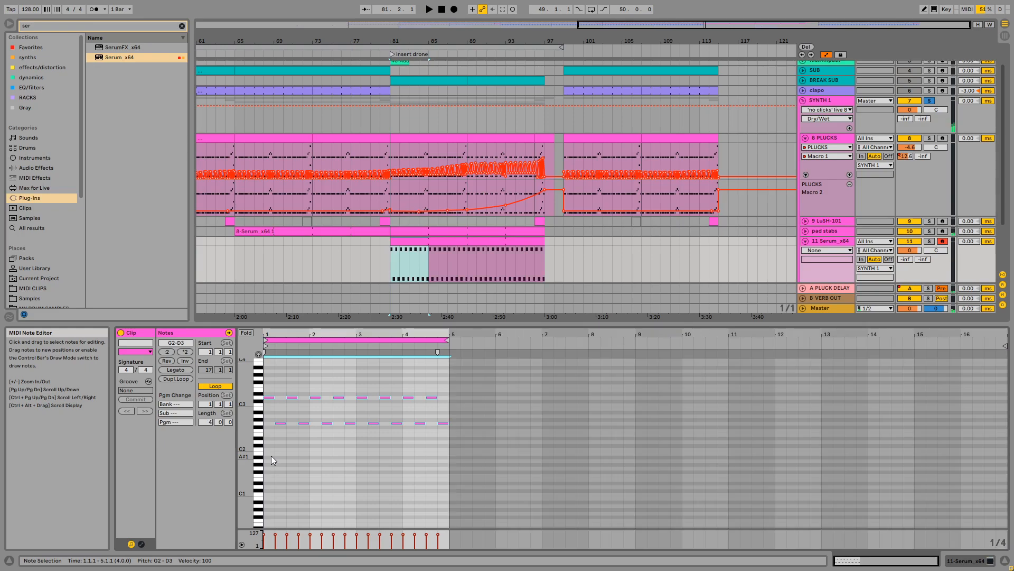
Lower the Serum track's volume to about -9 dB and play the break with its clip notes open
double_click(830, 241)
mouse_move(907, 275)
left_mouse_down()
mouse_move(907, 288)
mouse_move(908, 279)
left_mouse_up()
key("space")
double_click(470, 266)
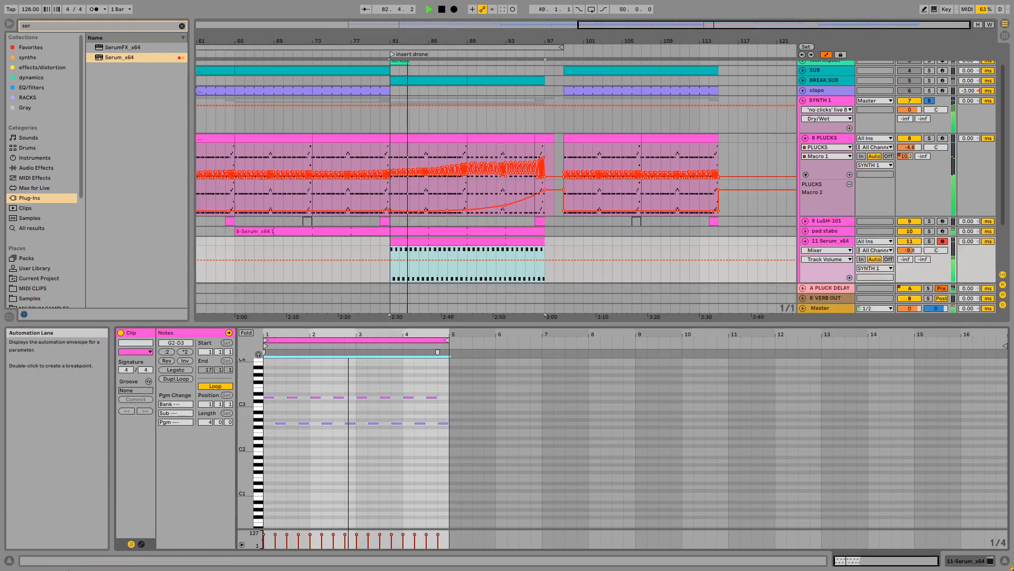
left_click(445, 380)
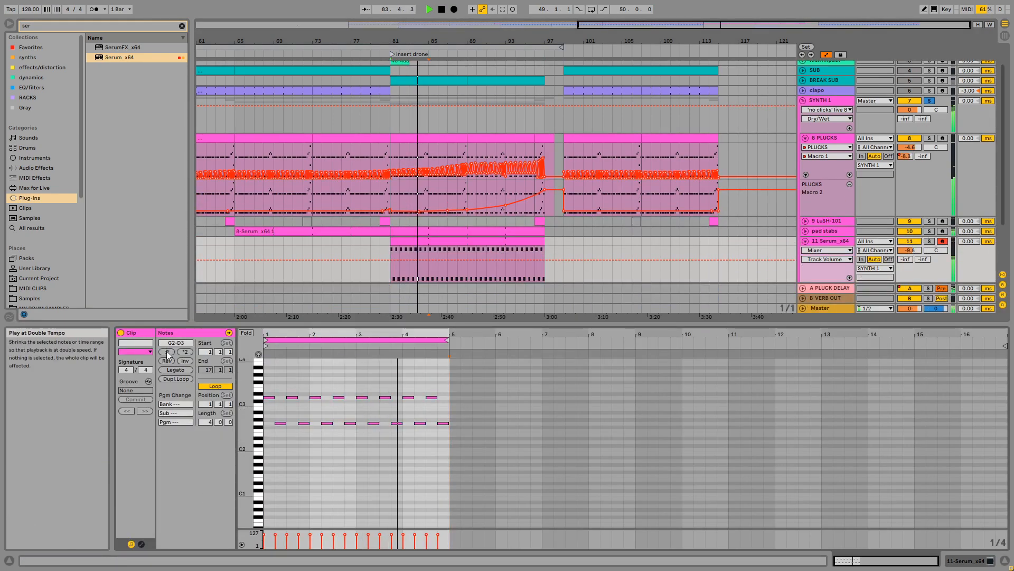
In Serum, set OSC A to 7 unison voices with narrower detune, and enable the MG Low 12 filter, adjusting its cutoff
left_click(832, 242)
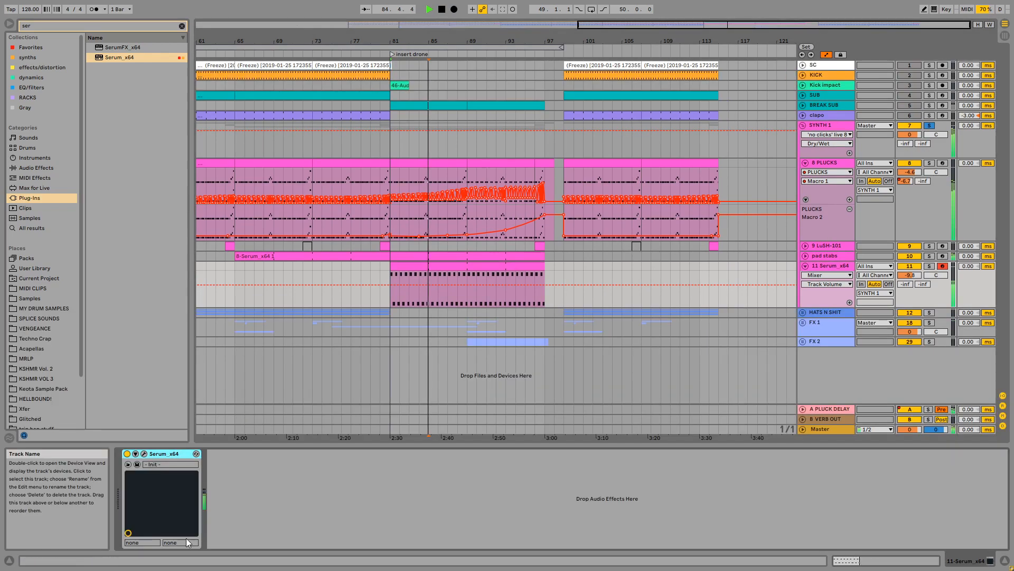
left_click(144, 454)
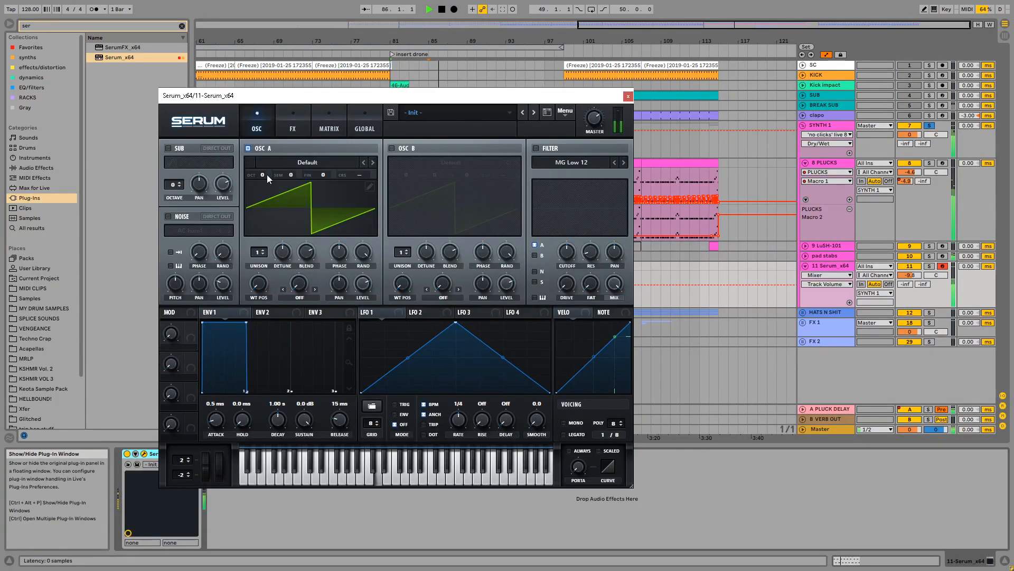
left_click_drag(265, 256, 271, 201)
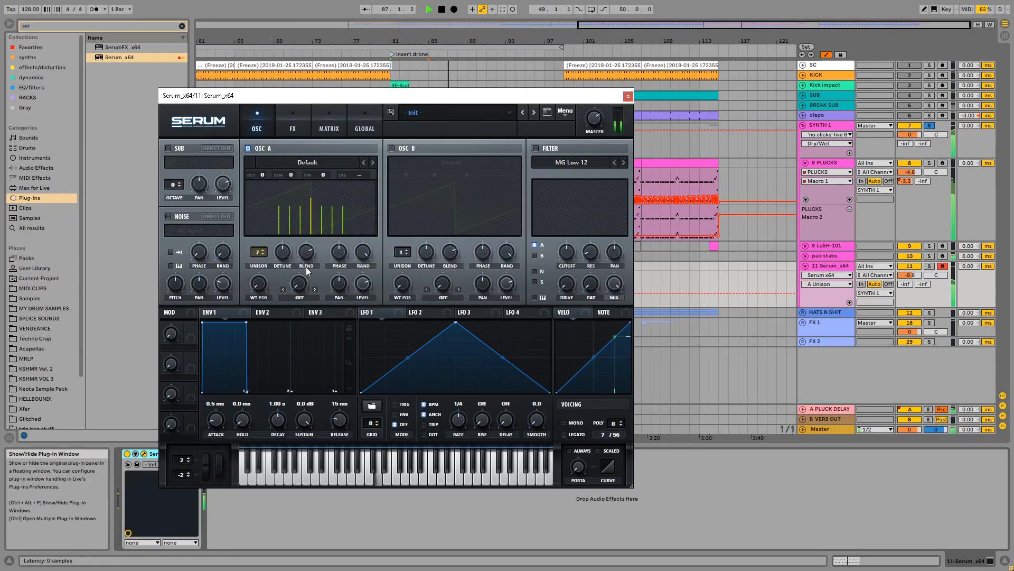
left_click_drag(306, 267, 282, 269)
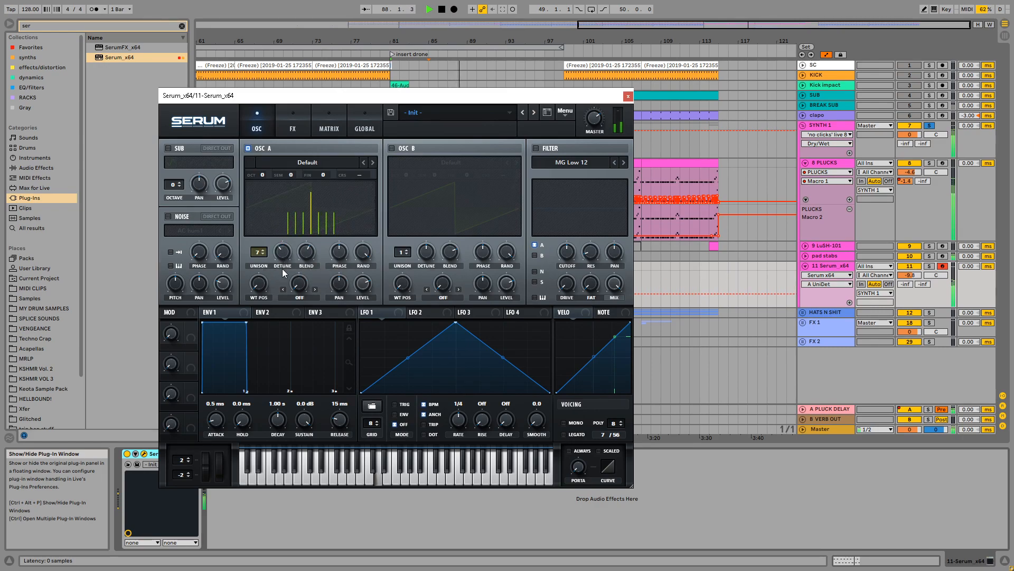
left_click(537, 148)
left_click_drag(573, 259, 573, 255)
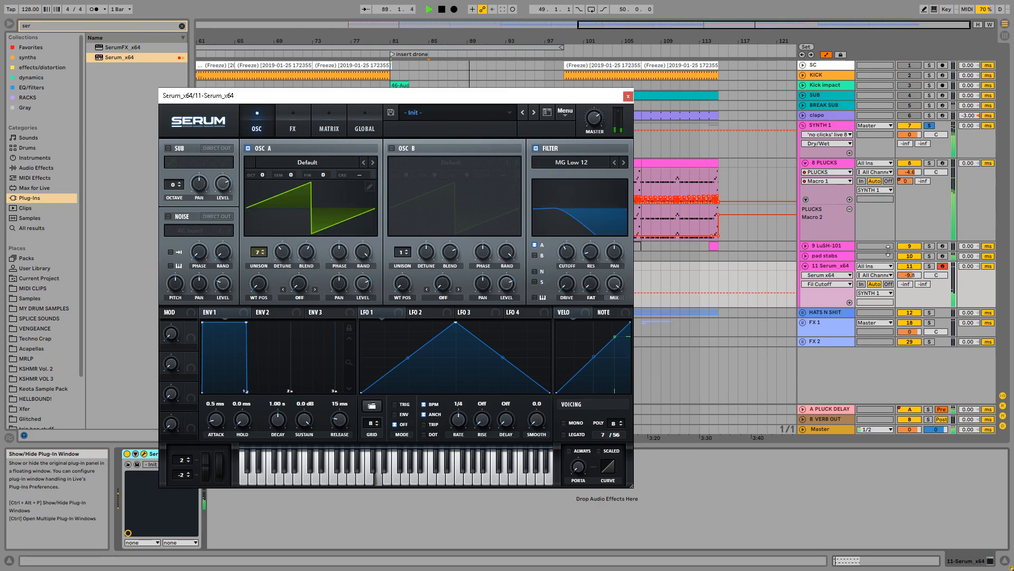
Solo the Serum and 8 PLUCKS tracks, and loop the break from bar 81 to bar 99
left_click(930, 267)
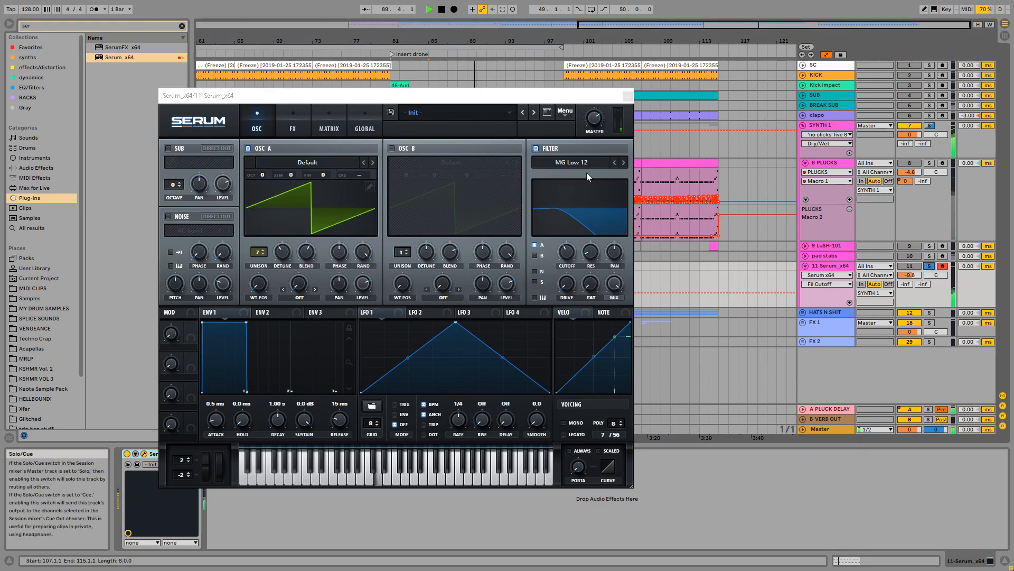
left_click(928, 164, "ctrl")
left_click_drag(423, 95, 434, 235)
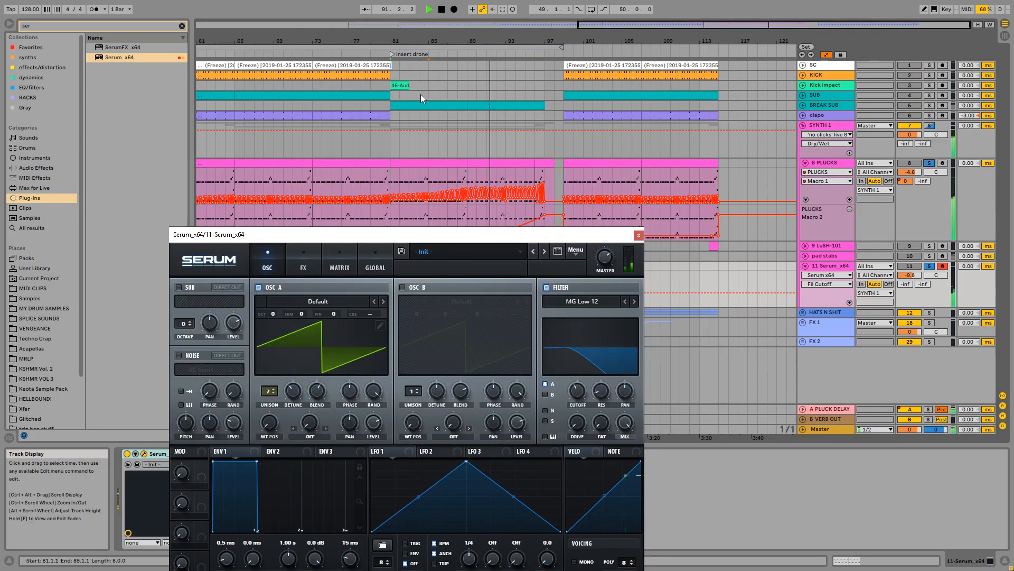
left_click_drag(391, 147, 565, 150)
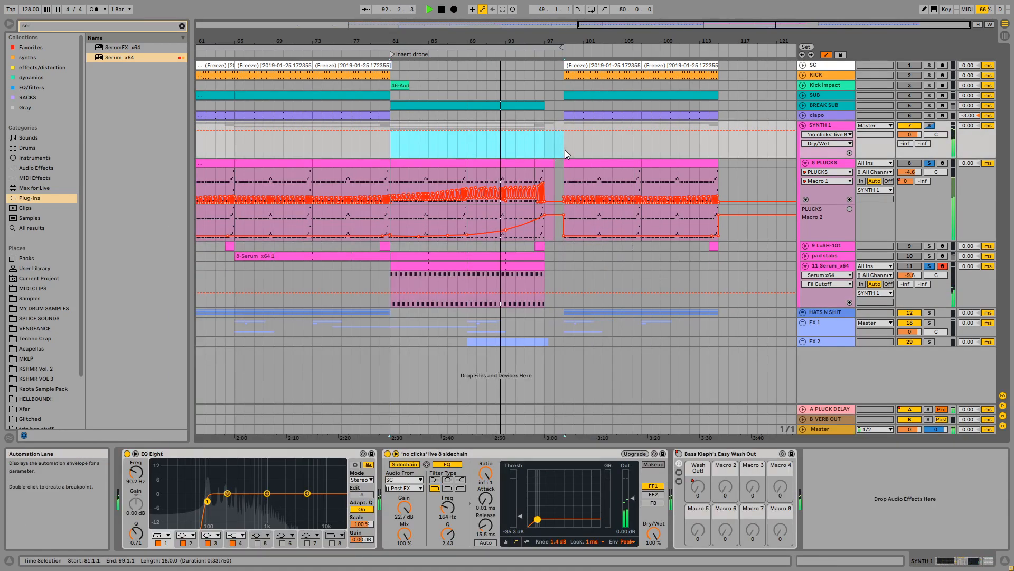
key("ctrl+l")
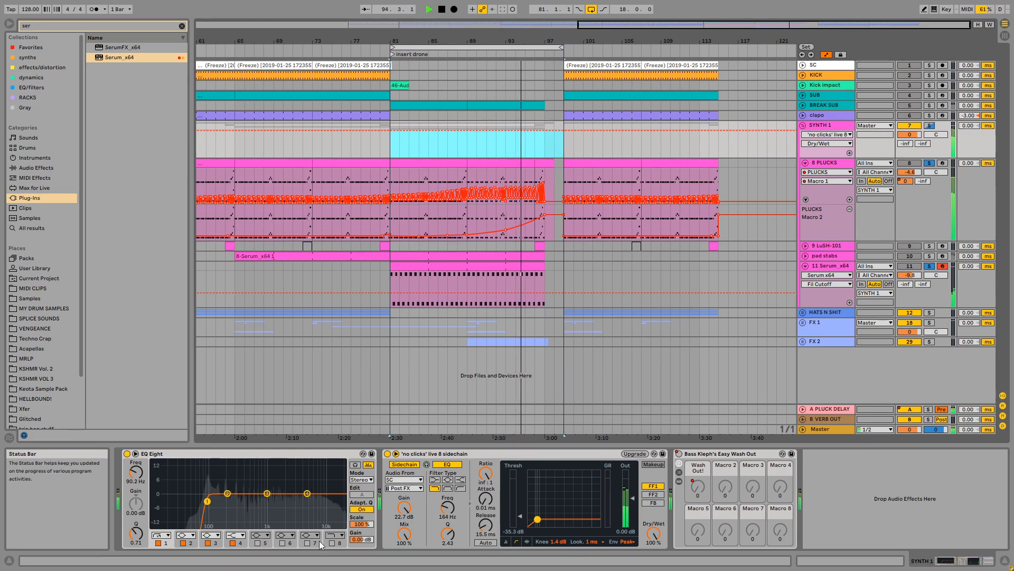
key("space")
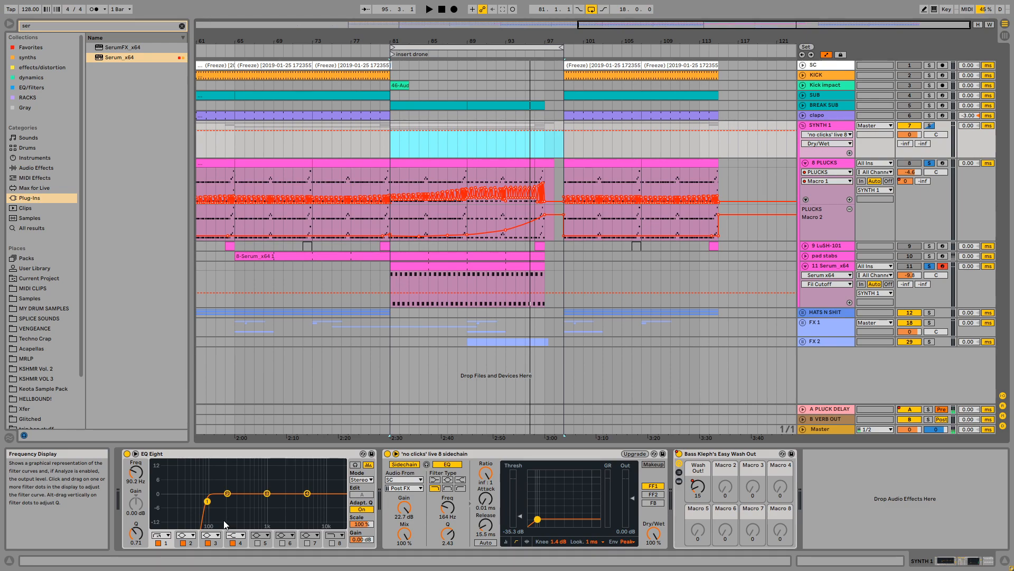
Inspect the device chains on Master and SYNTH 1, and return to bar 81 on the SYNTH 1 lane
left_click(839, 431)
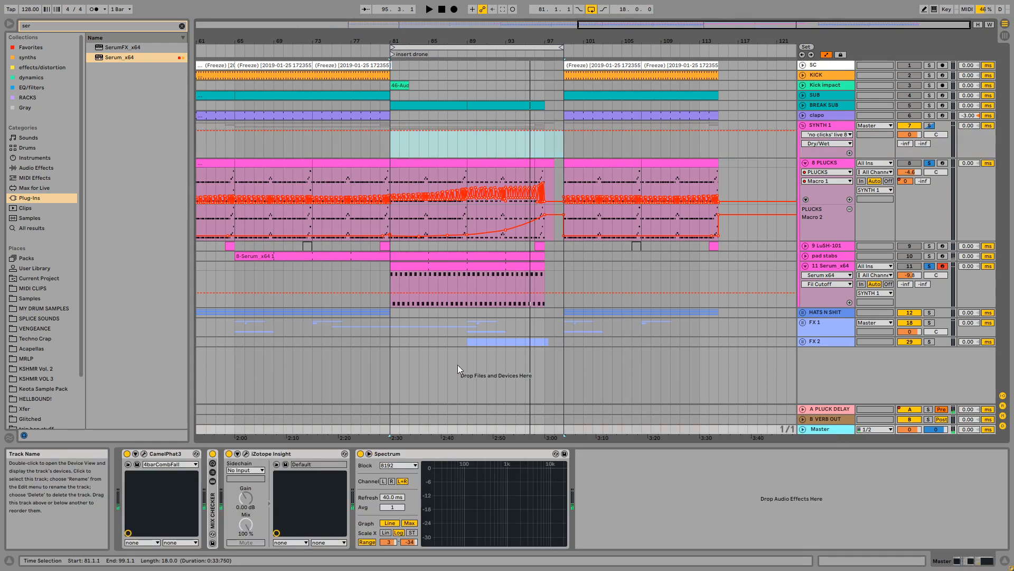
left_click(833, 124)
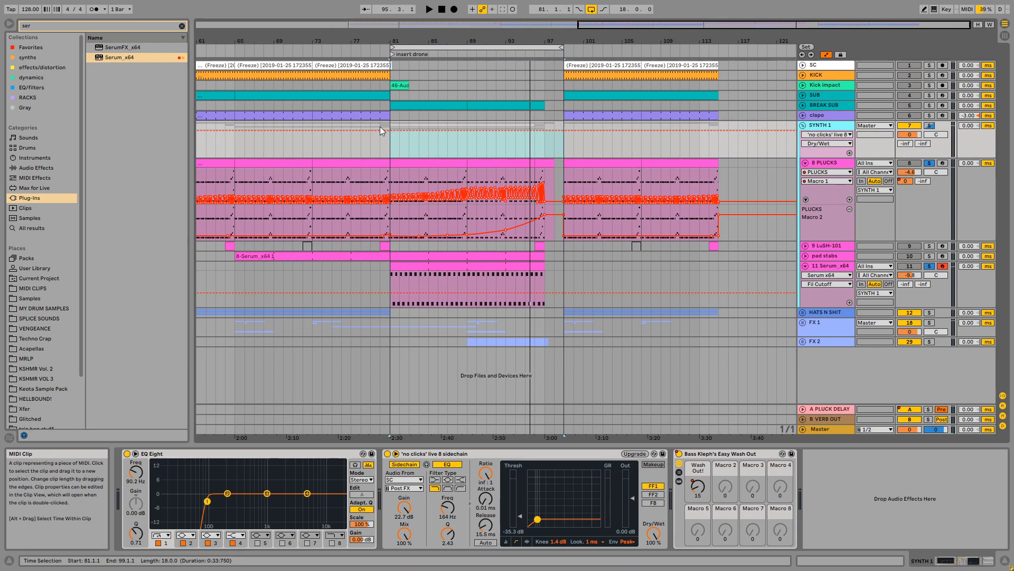
left_click(388, 142)
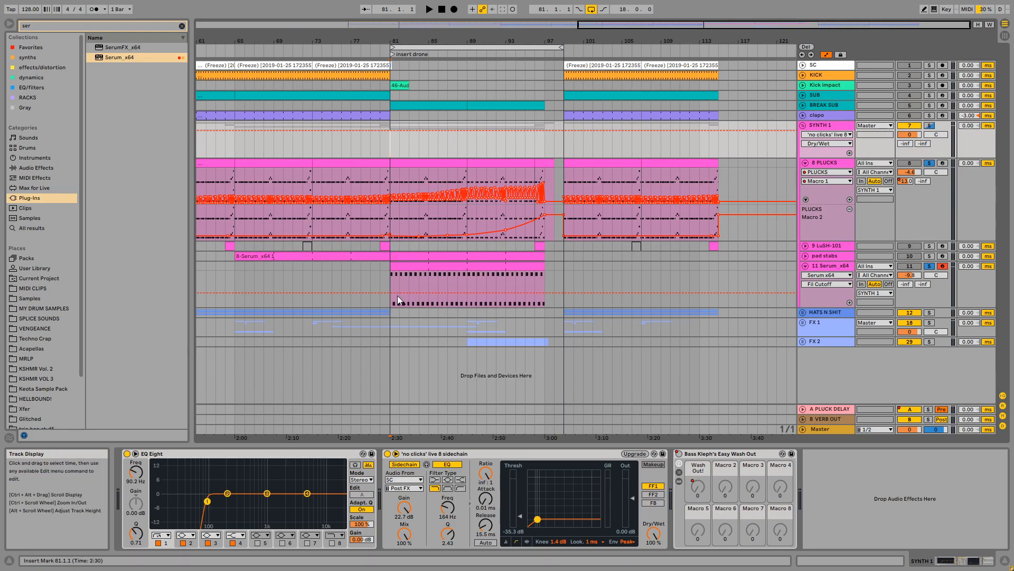
Play the Serum layer from bar 81, opening up its filter cutoff and raising the synth's master volume
left_click(392, 279)
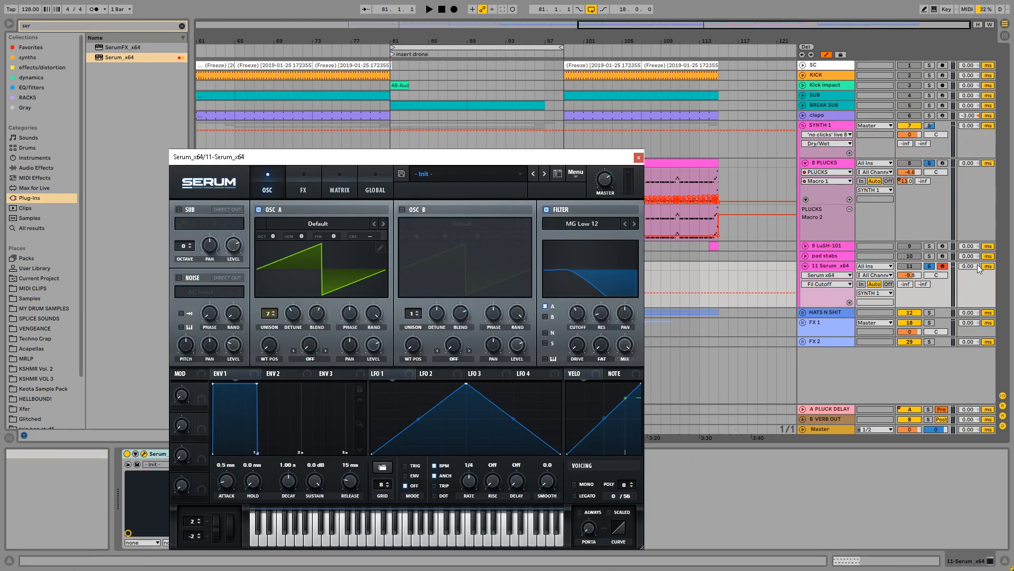
key("space")
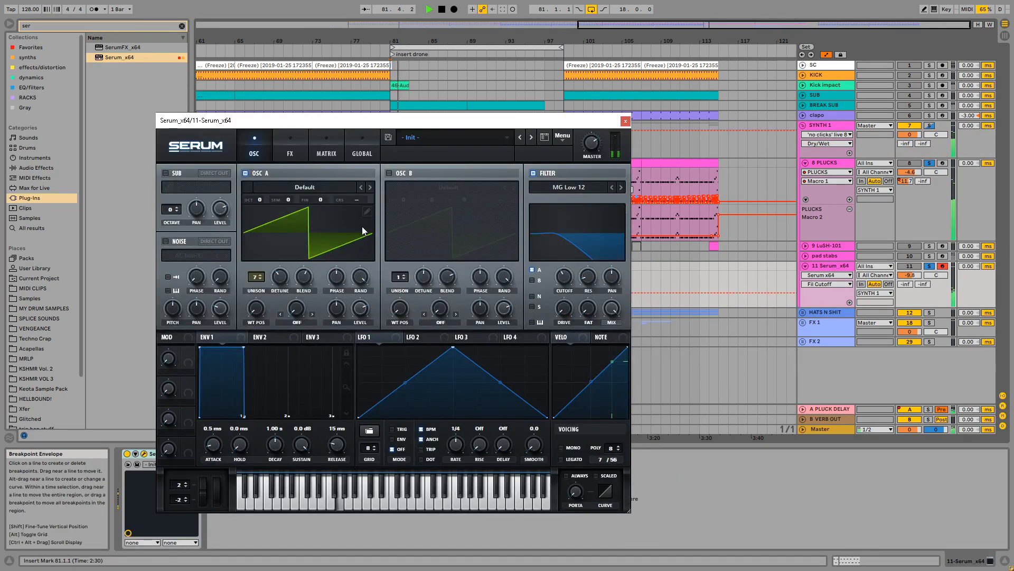
left_click_drag(569, 278, 569, 244)
left_click_drag(591, 144, 589, 130)
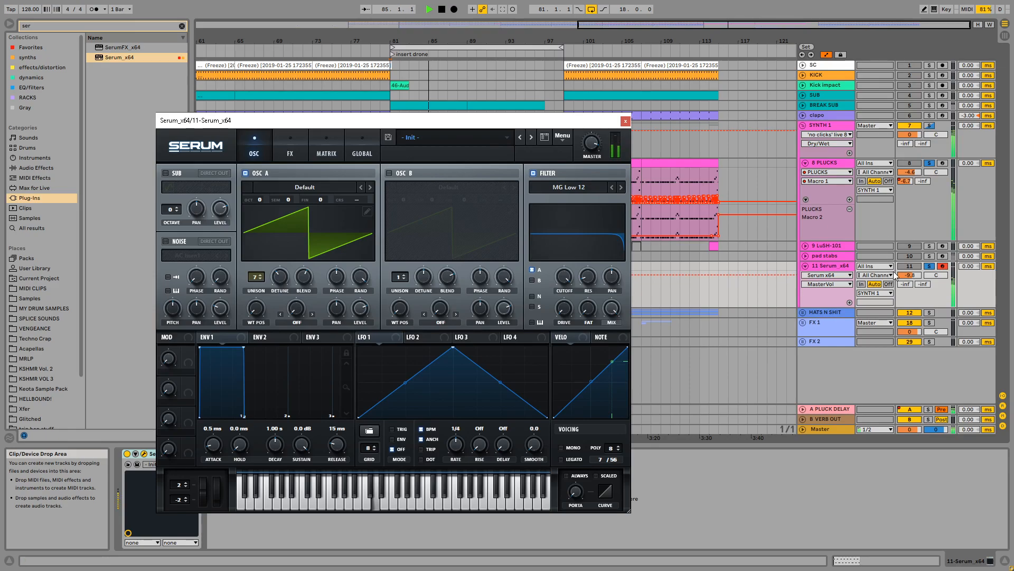
Enable Serum's Tube distortion effect with drive at about 49%, and return to the oscillator view
left_click(288, 150)
left_click(167, 191)
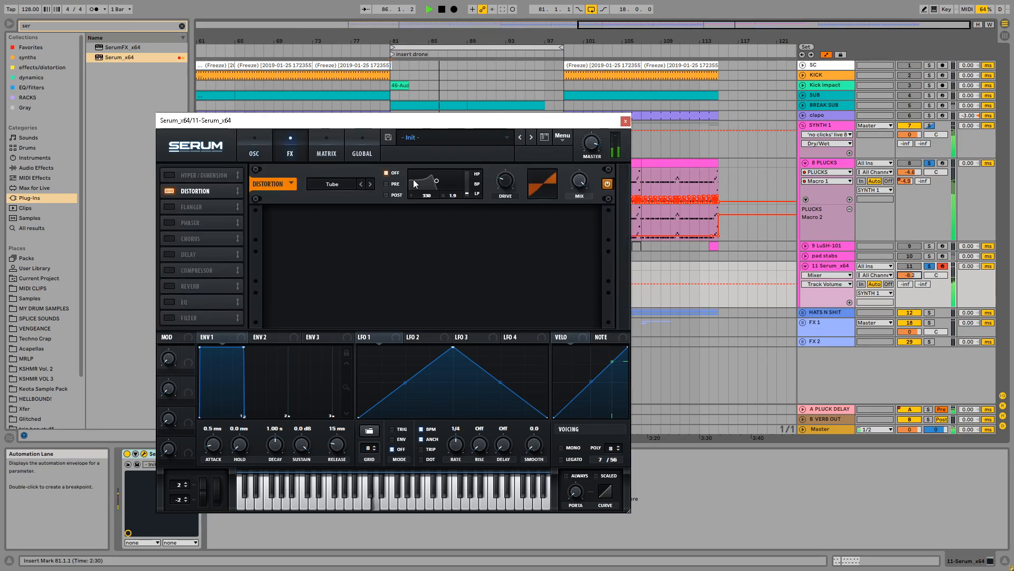
left_click_drag(500, 181, 500, 170)
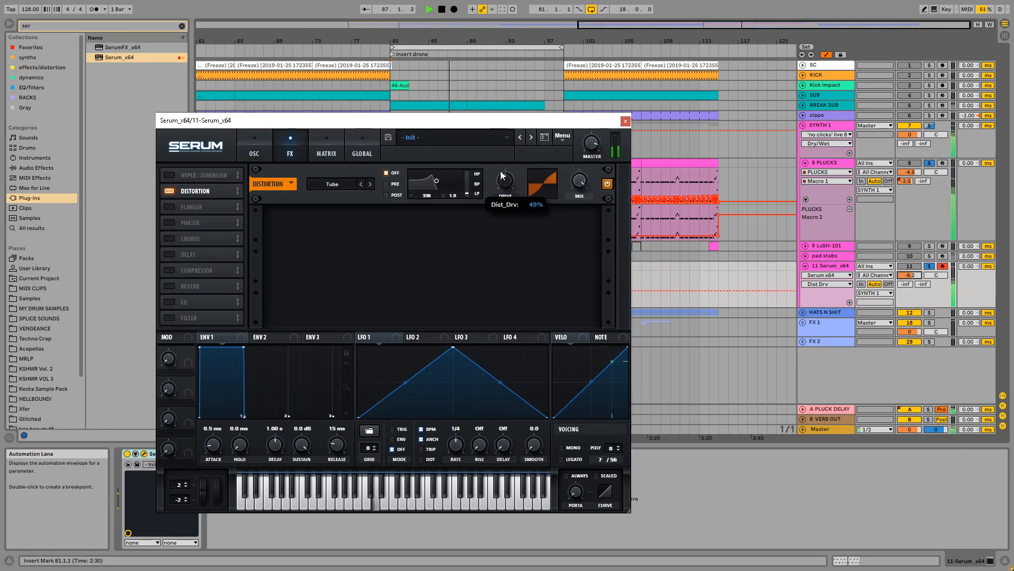
left_click(260, 152)
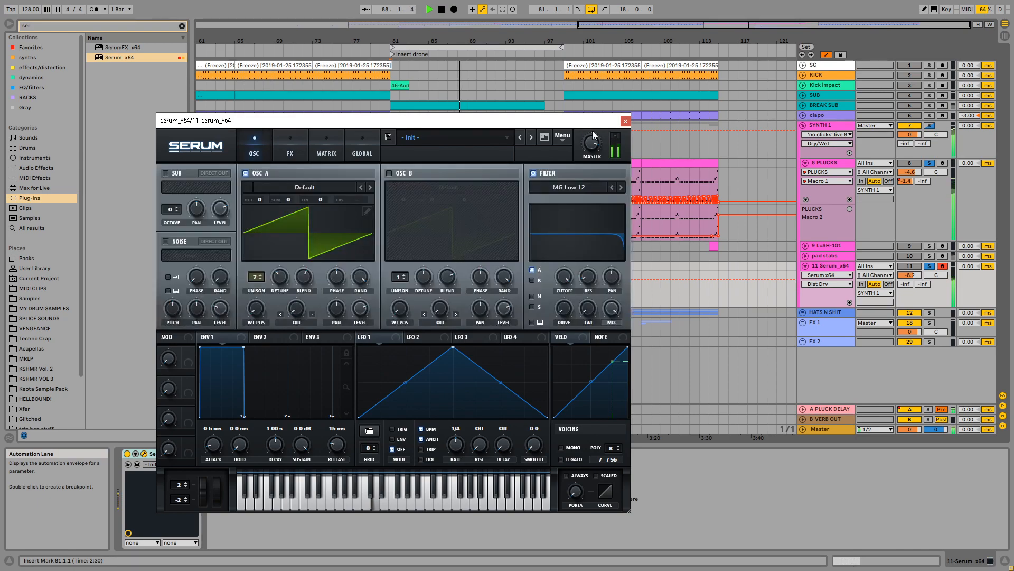
Reshape LFO 1 into a single rising ramp and set its rate to 16 bars
left_click_drag(453, 347, 547, 347)
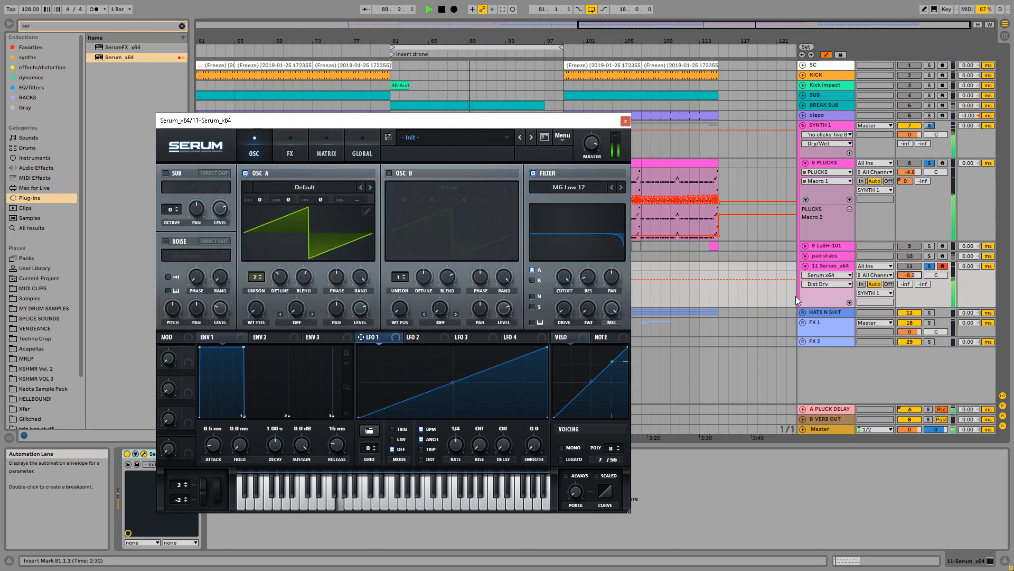
left_click_drag(476, 121, 505, 342)
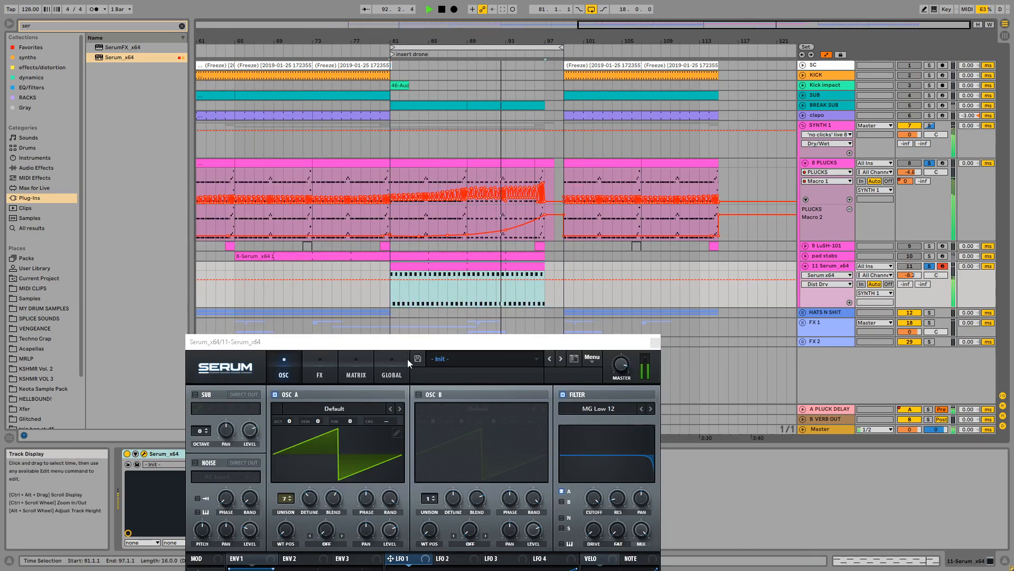
left_click_drag(414, 341, 423, 129)
left_click_drag(497, 455, 499, 502)
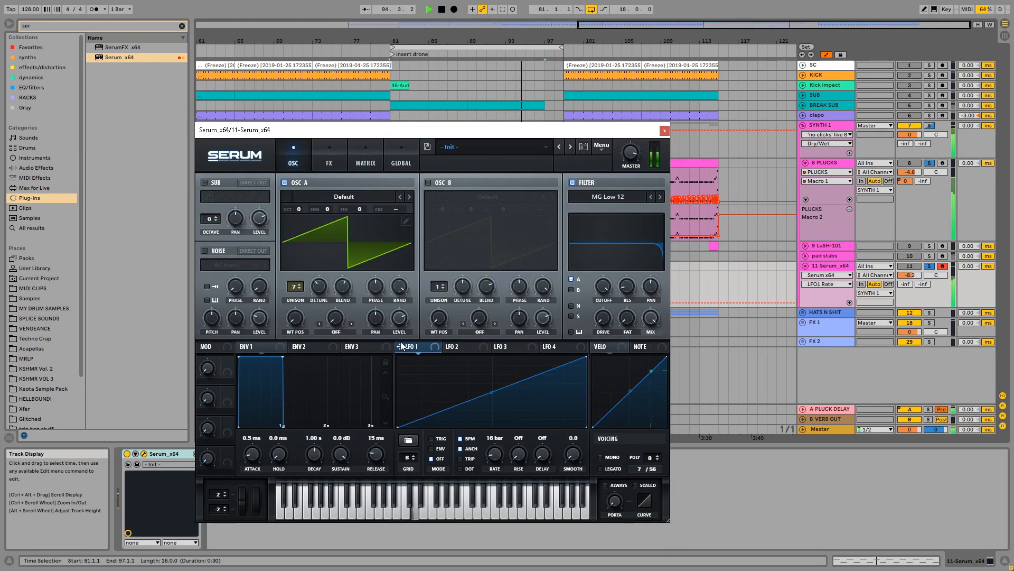
Assign LFO 1 to OSC A's fine tuning, restart playback, and increase the modulation amount in the matrix
left_click_drag(413, 346, 373, 273)
key("space")
key("space")
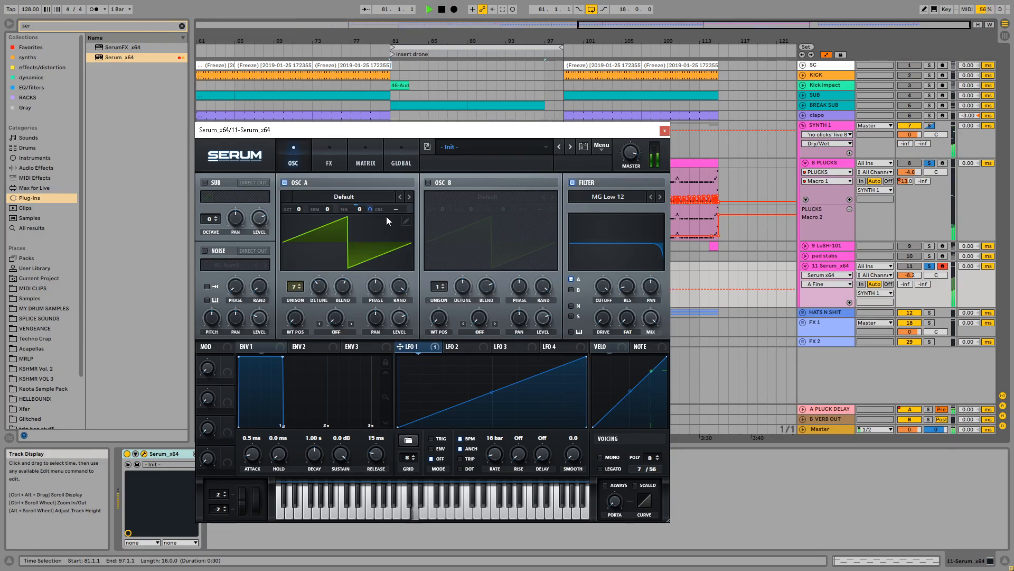
left_click(370, 162)
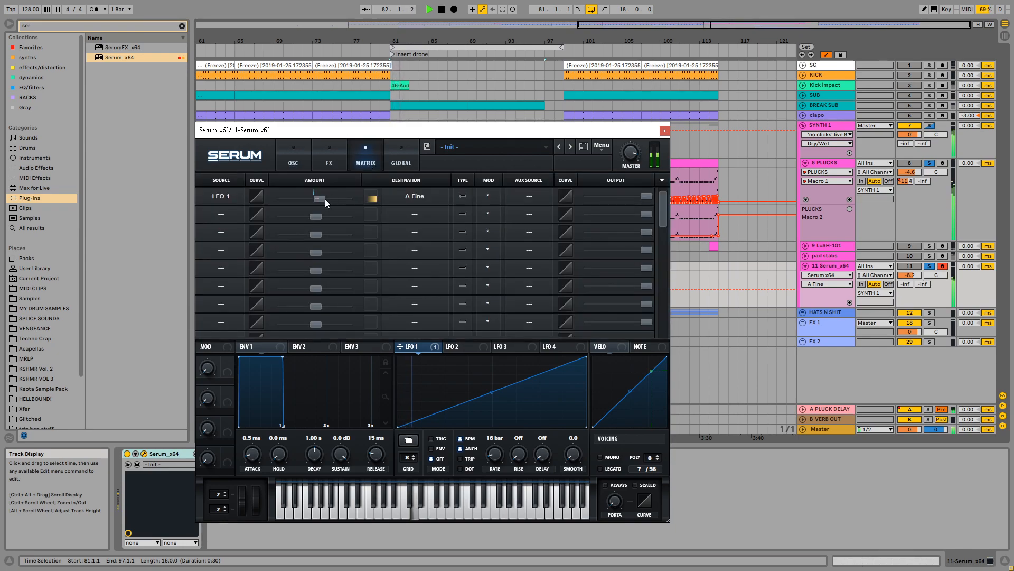
mouse_move(334, 201)
left_click_drag(337, 201, 349, 198)
Change LFO 1's modulation destination from A Fine to A Semi and compare the oscillator and matrix views
left_click(415, 196)
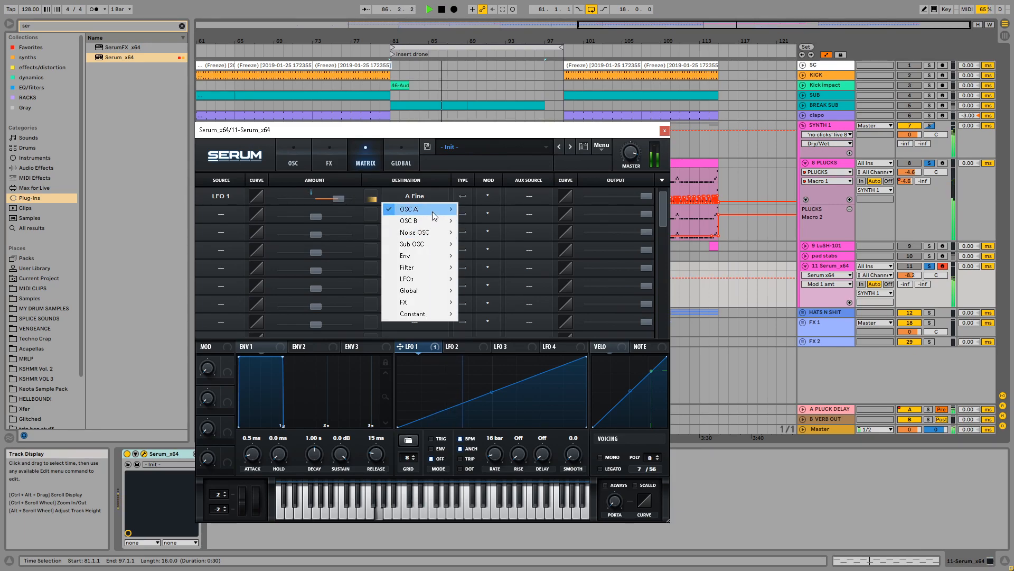
mouse_move(417, 209)
left_click(494, 255)
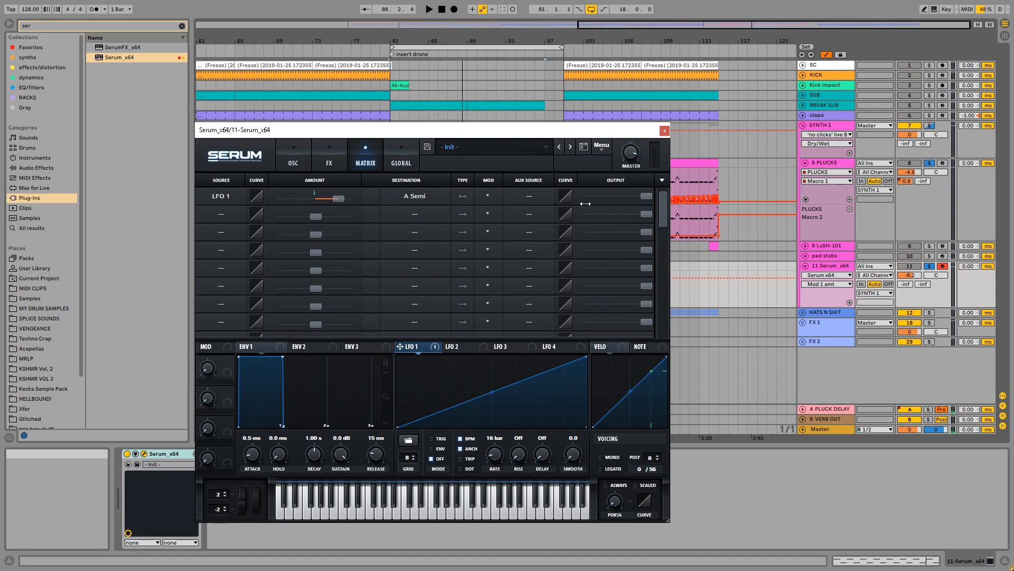
left_click(293, 158)
left_click(366, 159)
Clear the Serum window away and play the Serum layer briefly from bar 81
left_click_drag(510, 131, 544, 402)
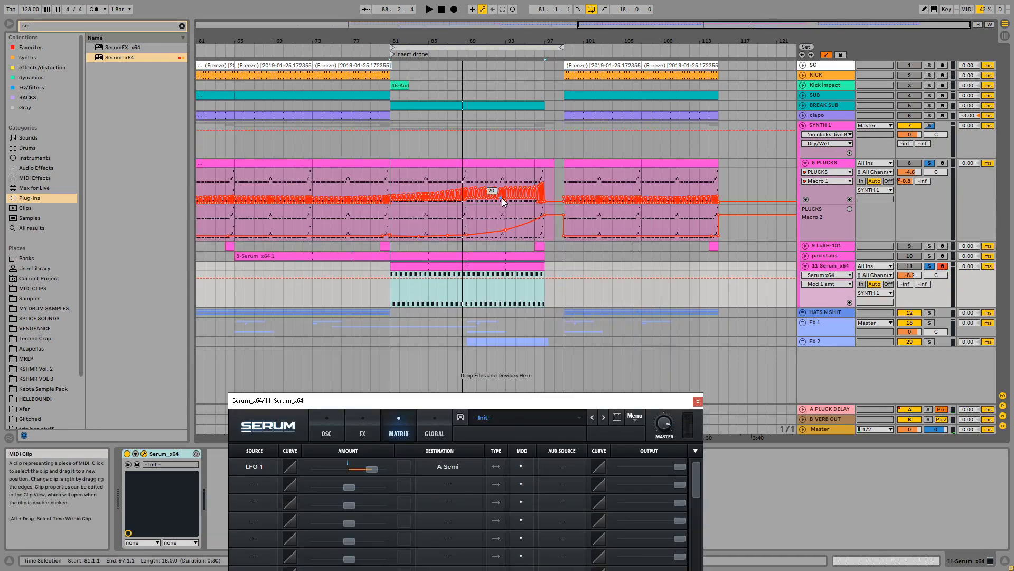
left_click(403, 290)
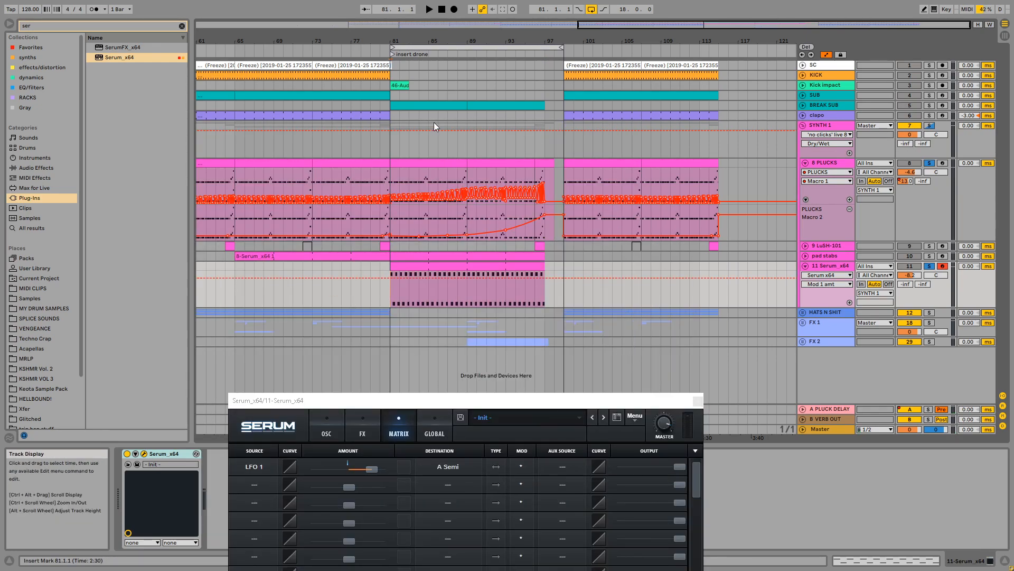
left_click(391, 180)
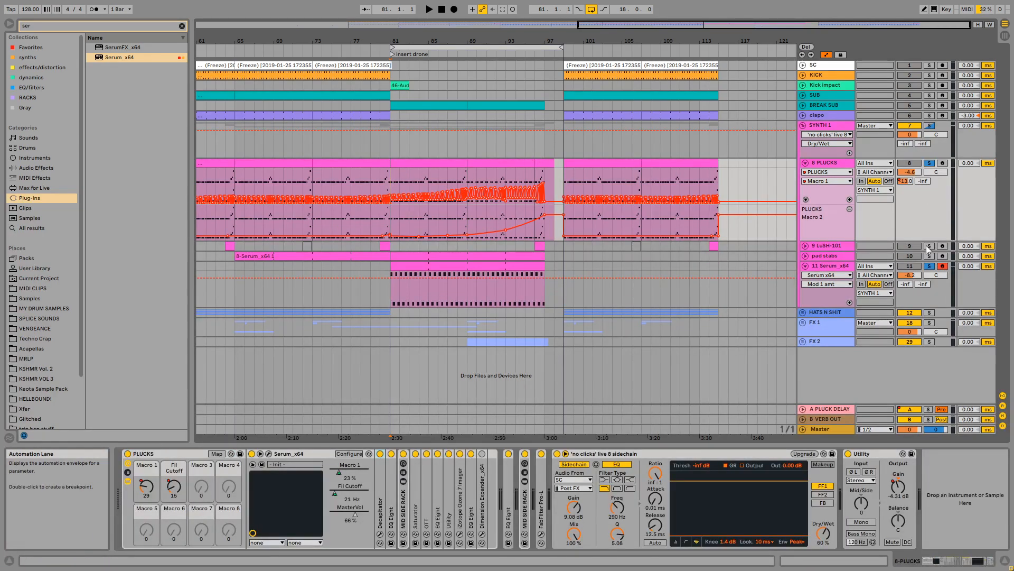
left_click(433, 265)
left_click(696, 157)
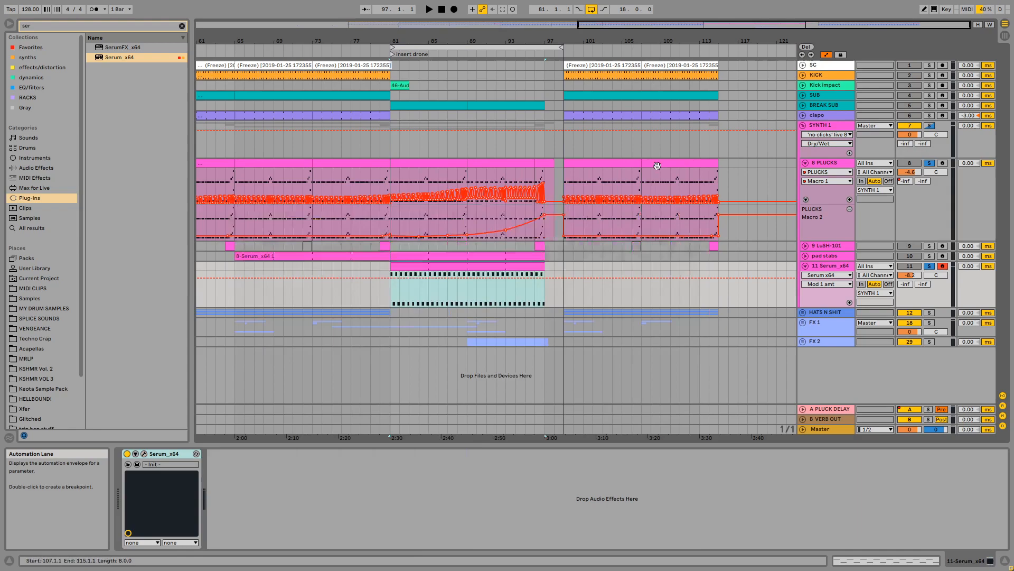
left_click(391, 301)
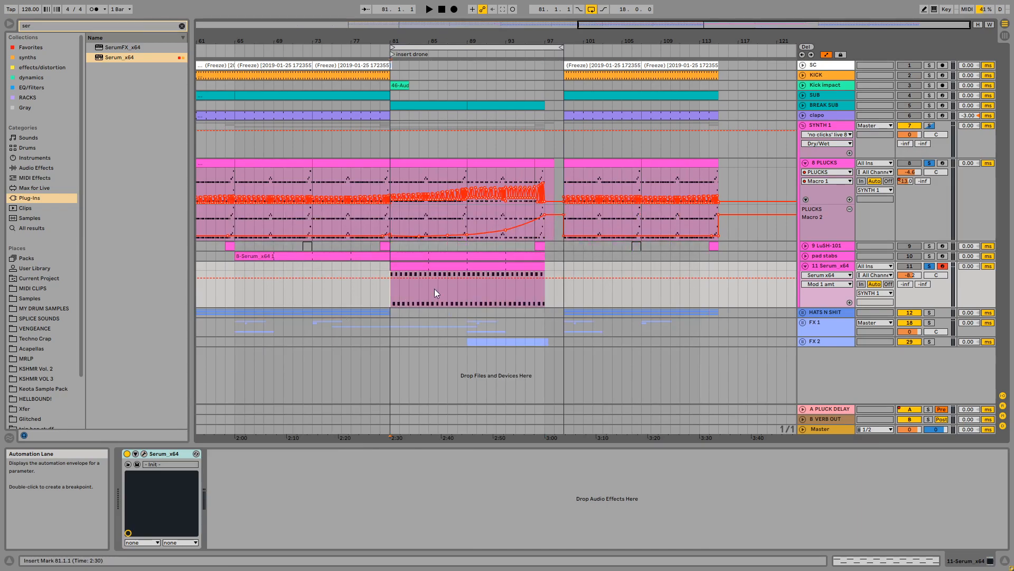
key("space")
key("space")
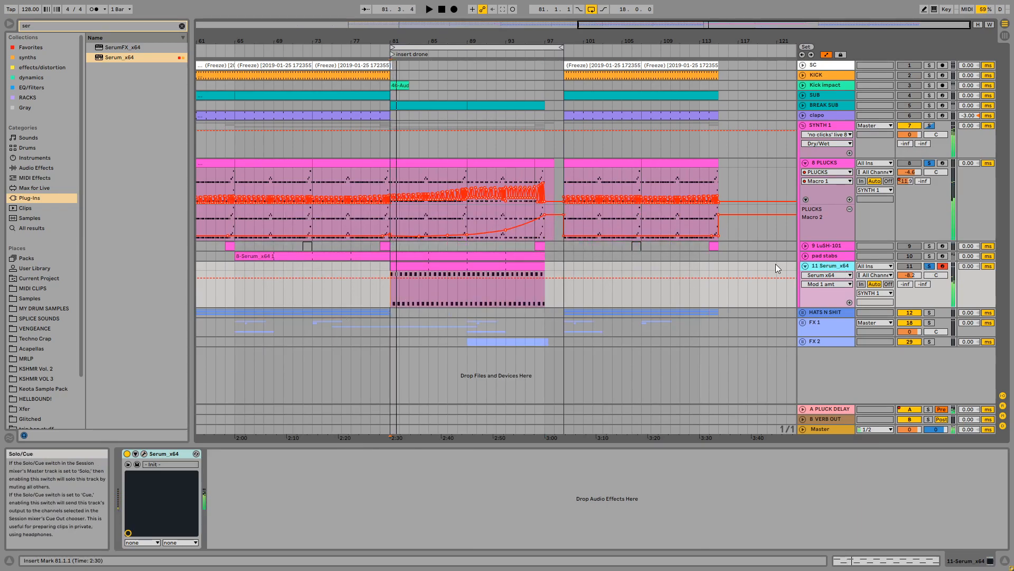
Reopen Serum on the 11 Serum_x64 track and remove all modulators from OSC A's semitone control
left_click(144, 453)
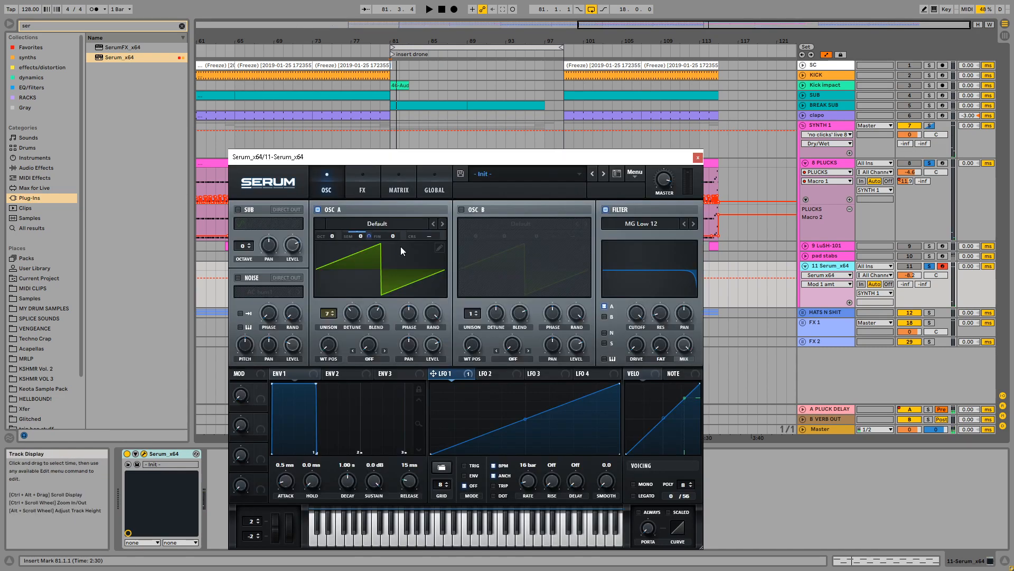
right_click(357, 231)
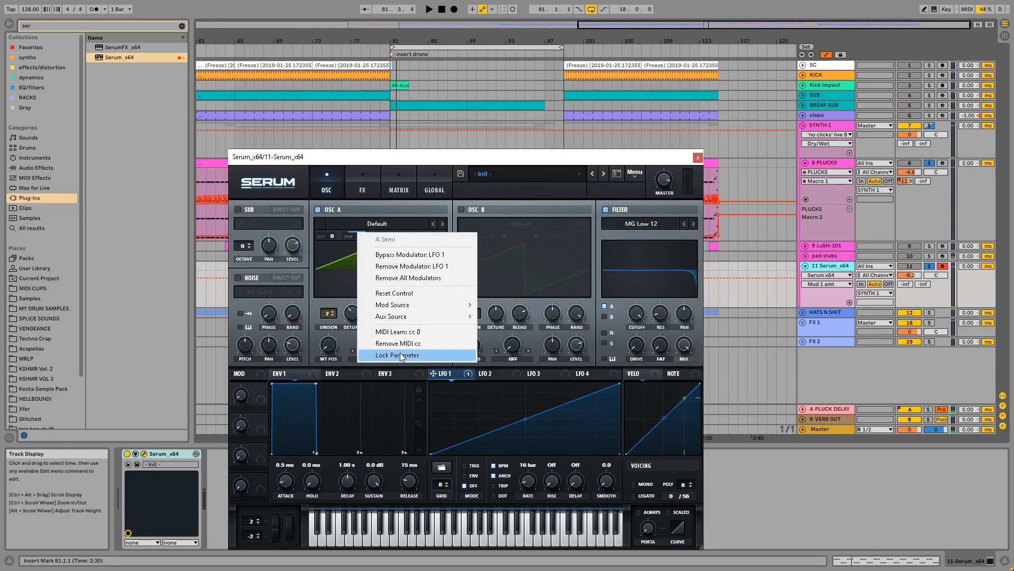
left_click(407, 278)
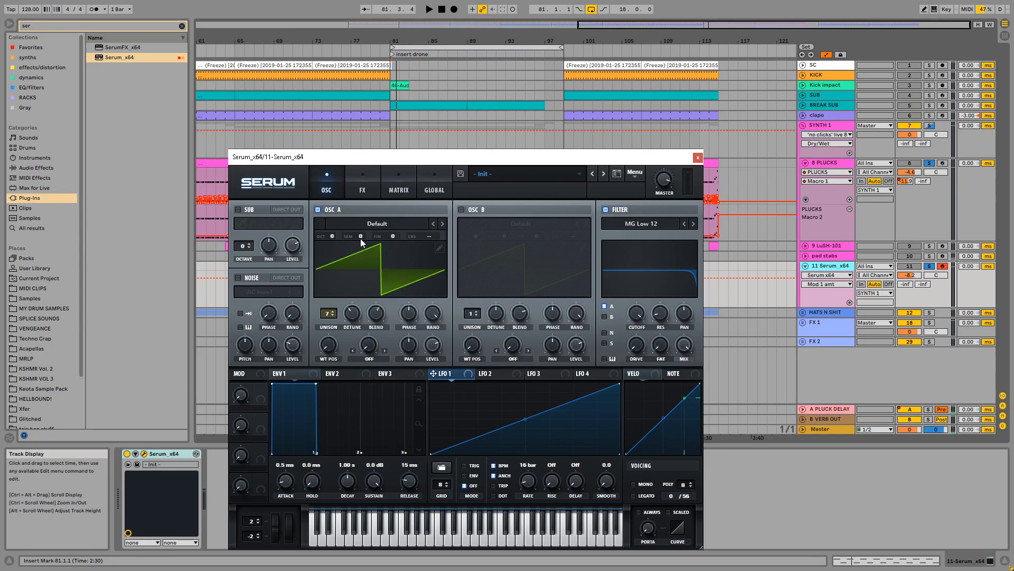
Load the ACVSTI Fizzybar wavetable from AC Virus TI2 Wavetables into OSC A and start playback
left_click_drag(439, 157, 441, 97)
left_click(380, 164)
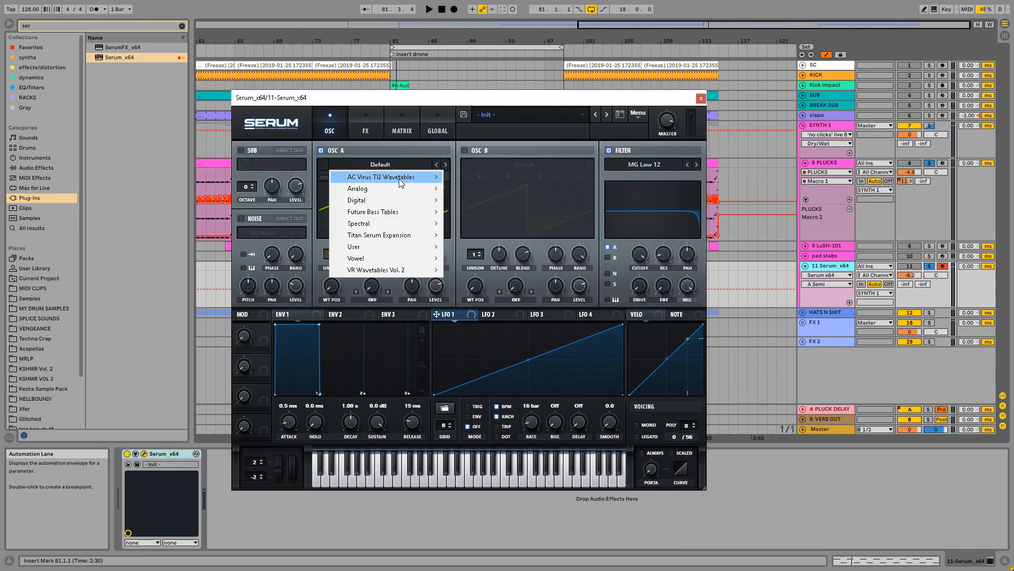
mouse_move(391, 176)
left_click(557, 196)
key("space")
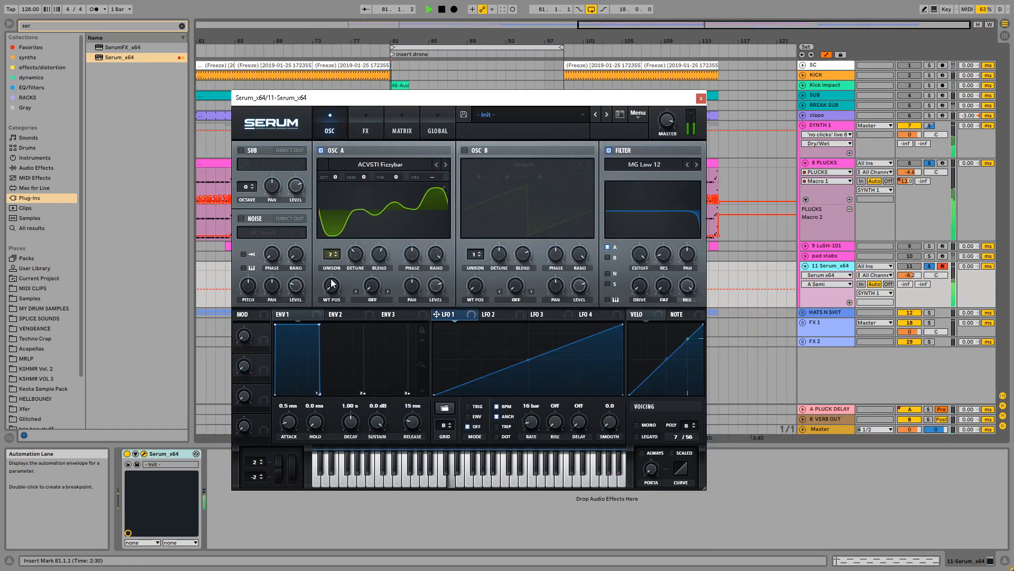
Shift OSC A's wavetable position, switch to the ACVSTI Flutes wavetable, and lower the oscillator's random phase
left_click_drag(334, 273, 334, 252)
left_click_drag(376, 288, 376, 282)
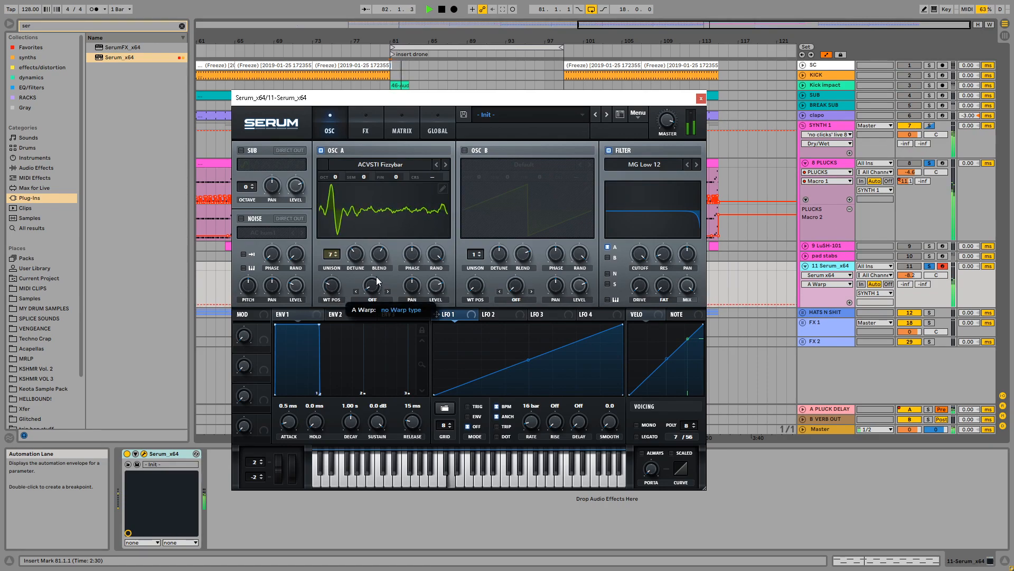
left_click(447, 164)
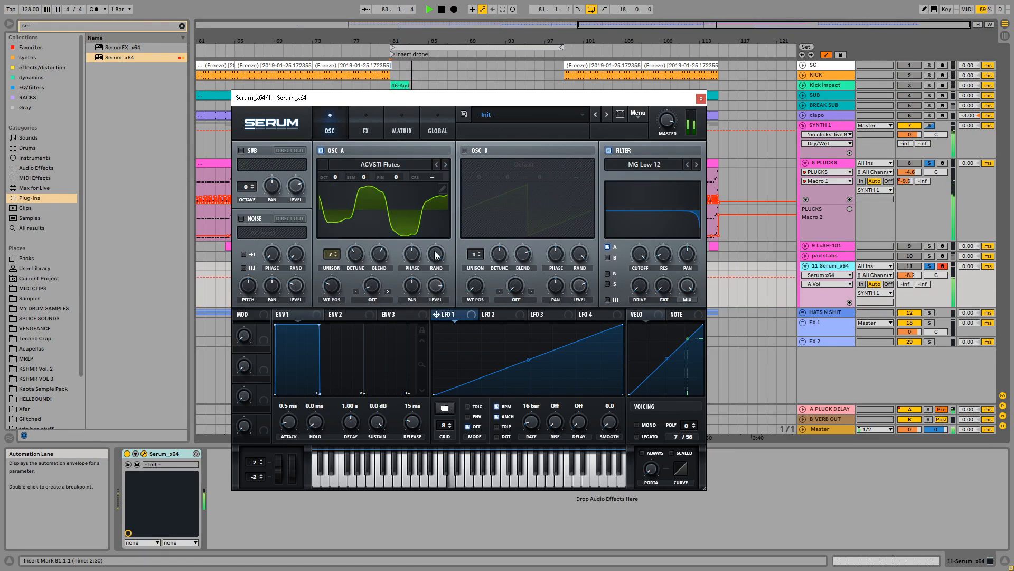
left_click_drag(437, 255, 432, 299)
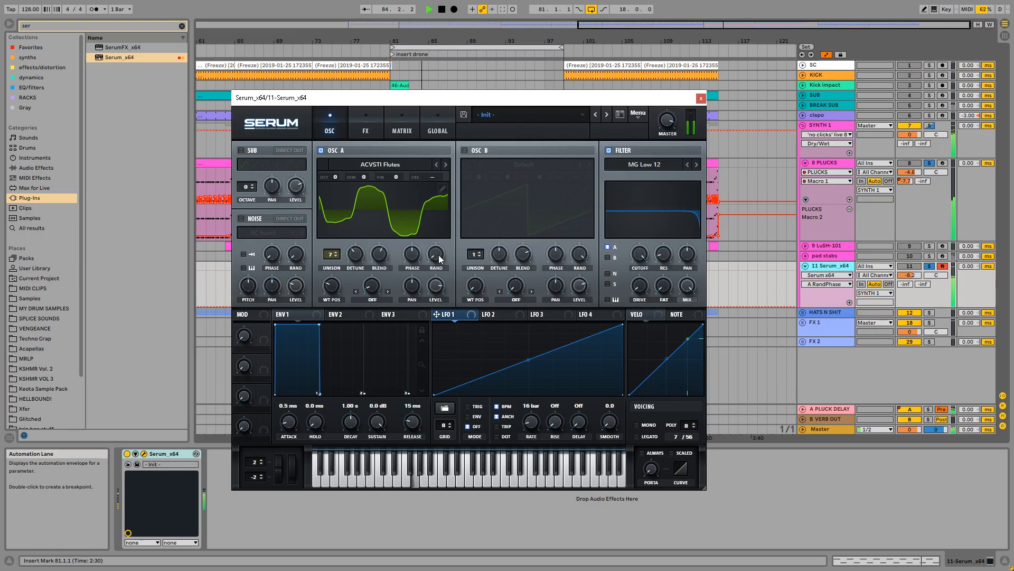
Enable OSC B, route it through the MG Low 12 filter, and lower the filter cutoff
left_click(465, 150)
left_click(639, 273)
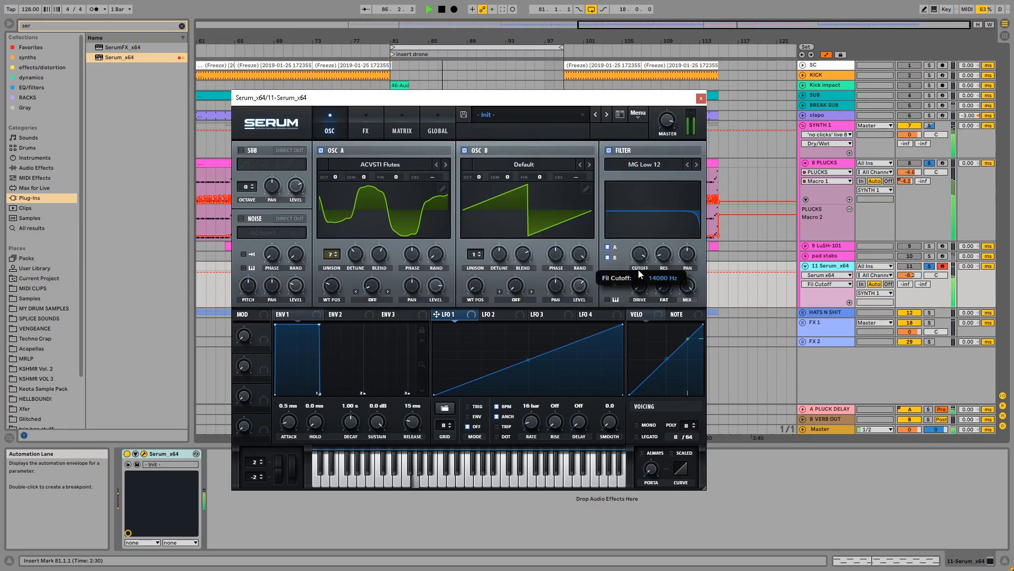
left_click_drag(638, 270, 642, 323)
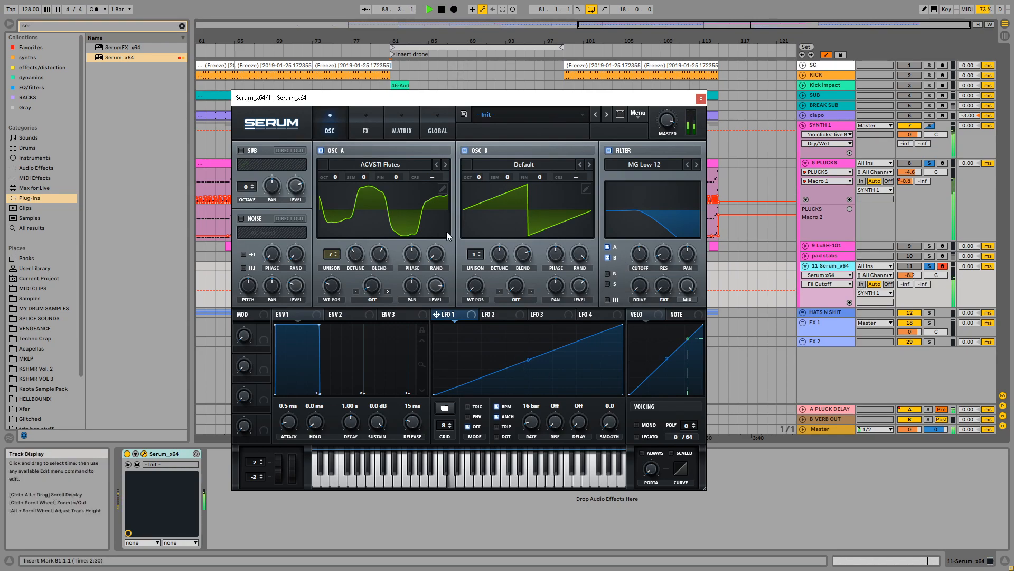
Advance OSC A's wavetable position and adjust its unison detune and random phase
left_click_drag(332, 285, 338, 264)
left_click(360, 254)
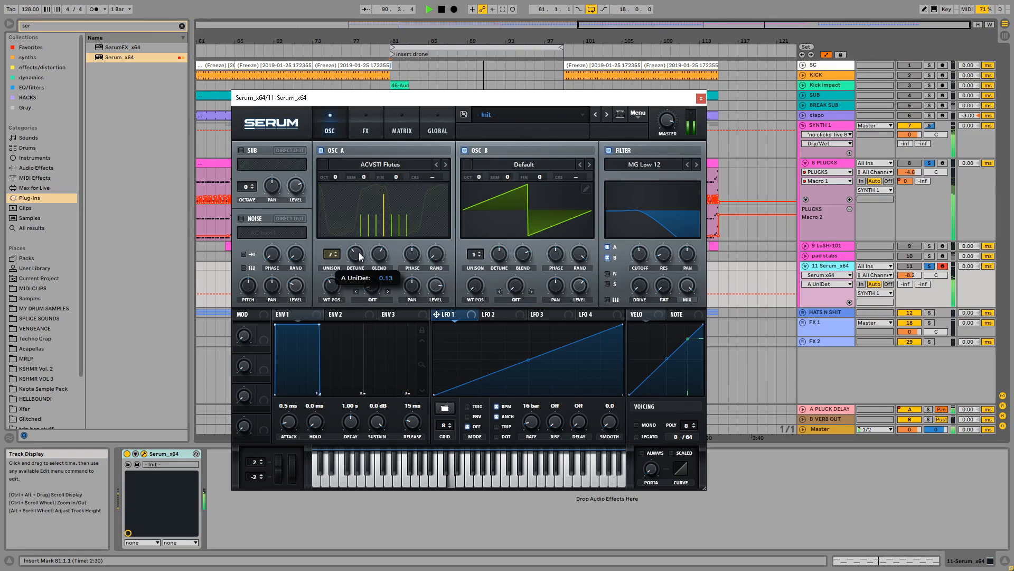
left_click_drag(436, 255, 436, 199)
left_click(355, 254)
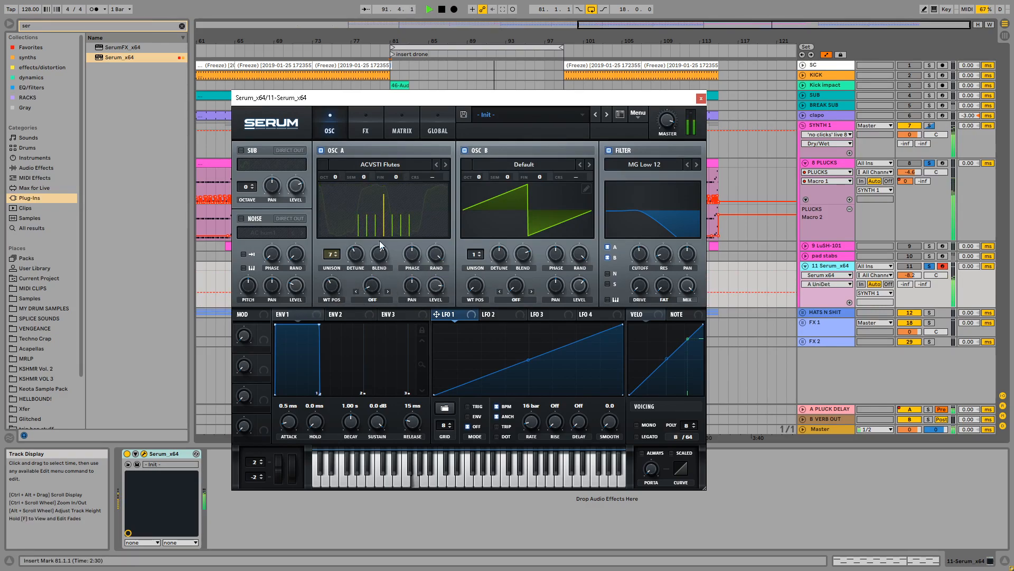
Widen OSC A's unison detune to about 0.46 and readjust the filter cutoff around it
left_click(644, 257)
left_click_drag(644, 258, 645, 229)
left_click_drag(614, 98, 418, 120)
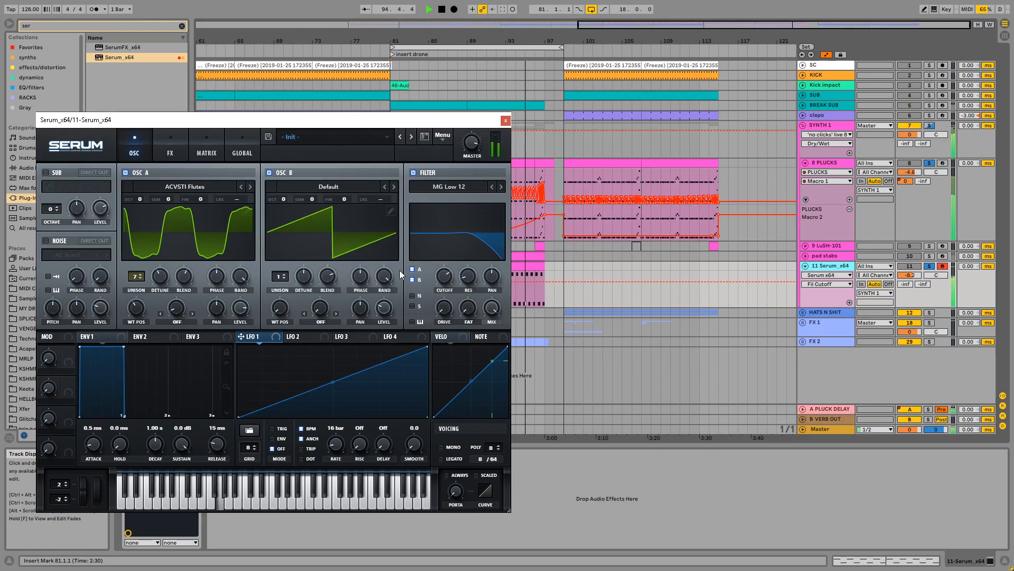
left_click_drag(163, 277, 169, 252)
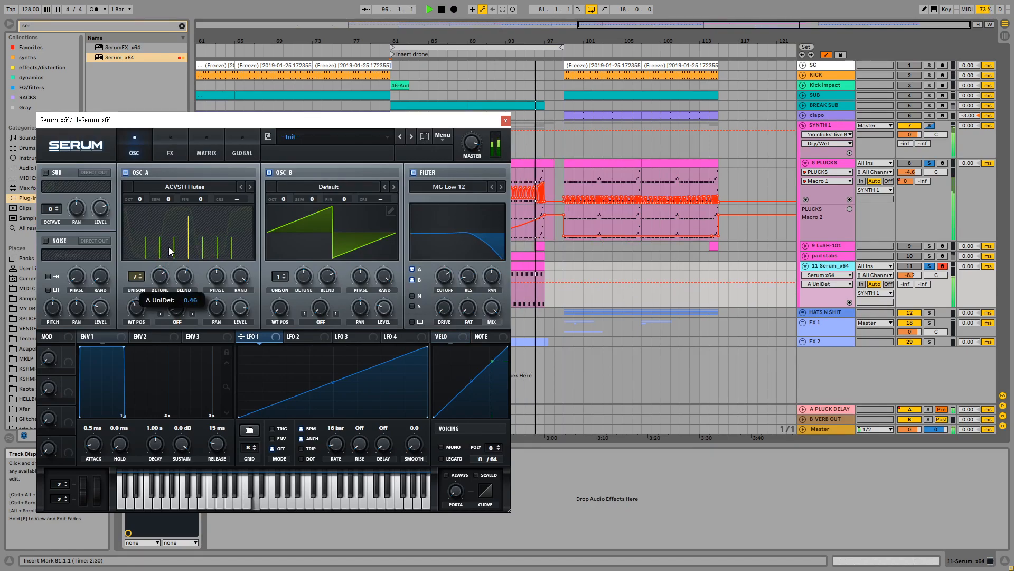
left_click_drag(445, 284, 443, 309)
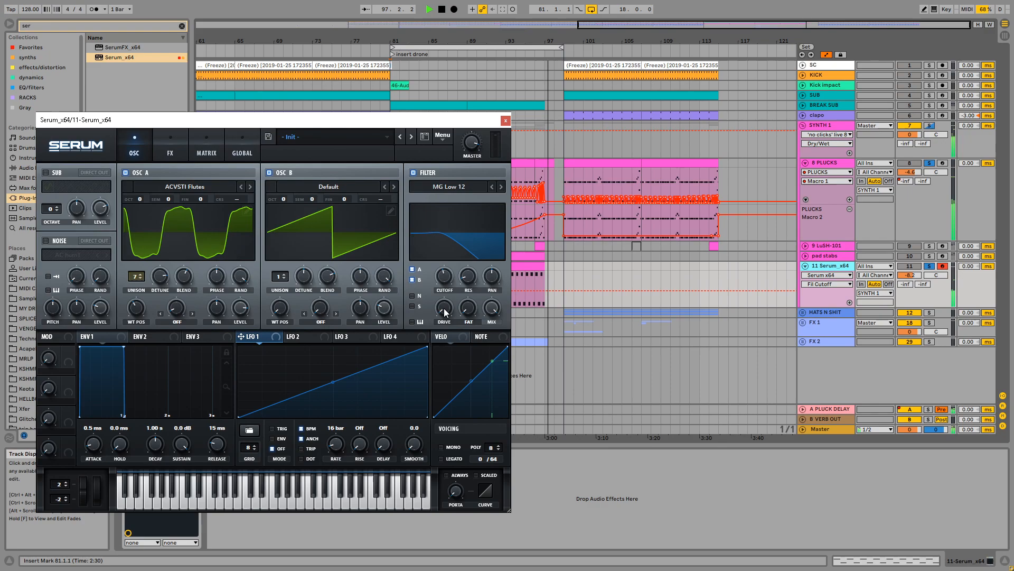
Reduce OSC A to 5 unison voices and move the Serum window off the break's clips
left_click(141, 278)
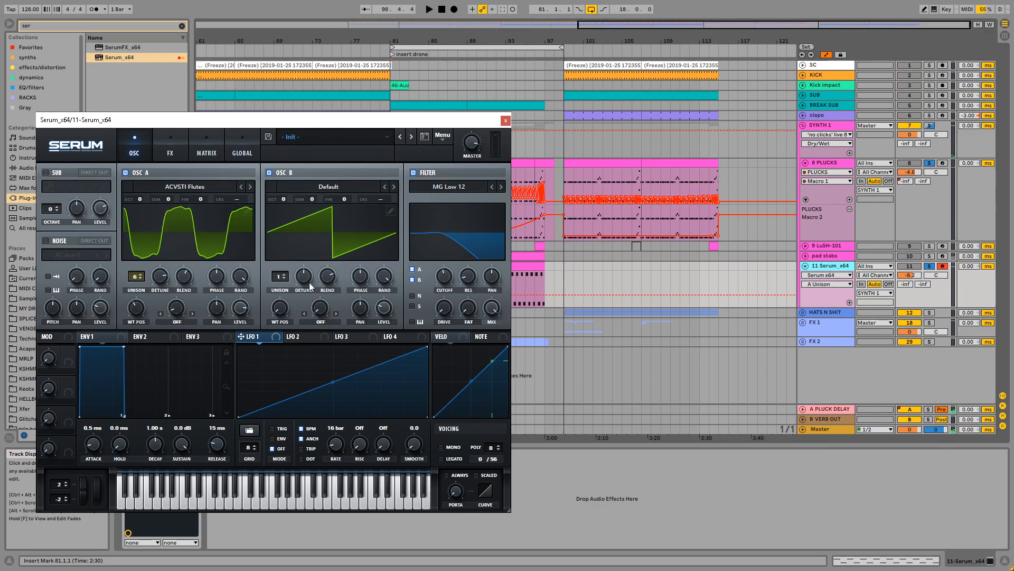
left_click_drag(469, 119, 514, 75)
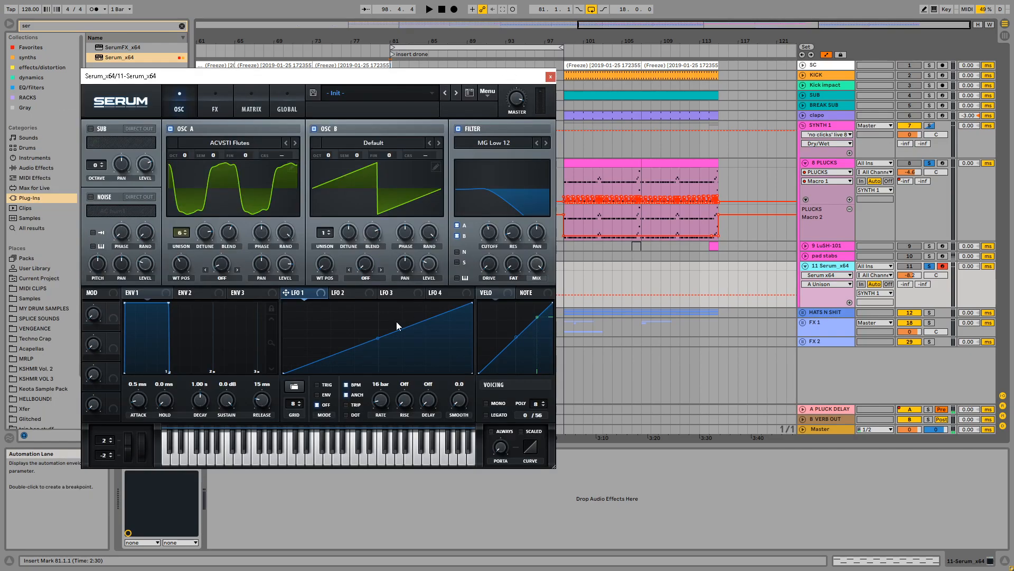
left_click_drag(417, 80, 379, 102)
left_click(148, 256)
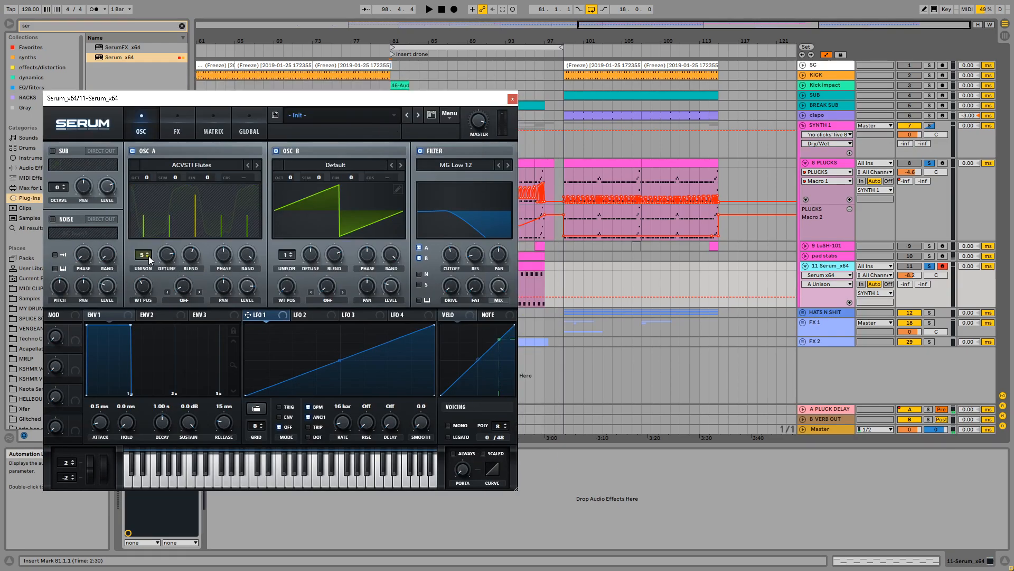
left_click_drag(480, 98, 418, 83)
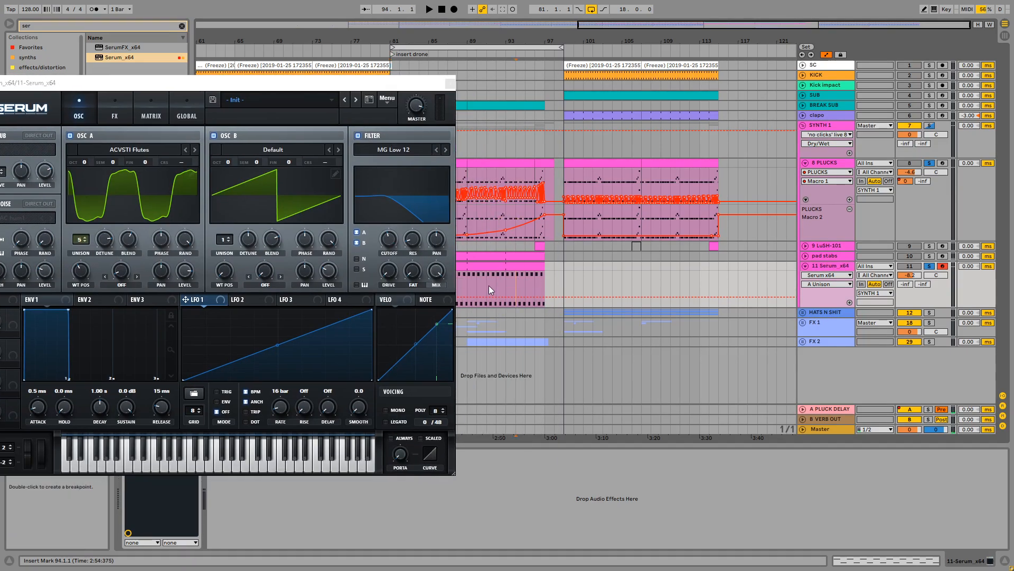
Unfold the 9 LuSH-101 track and place the insert marker at bar 79, just before the break
left_click(828, 246)
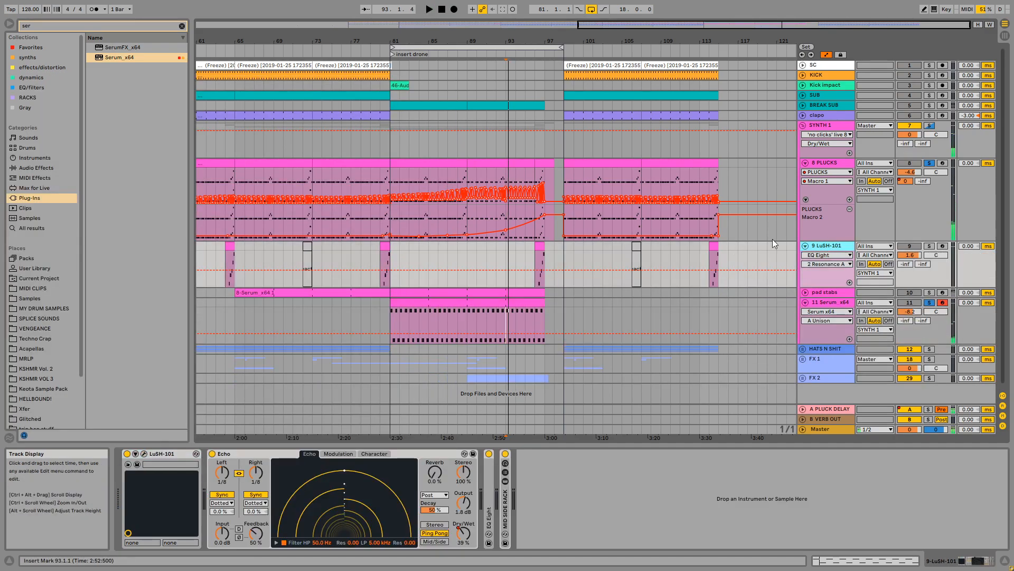
double_click(842, 248)
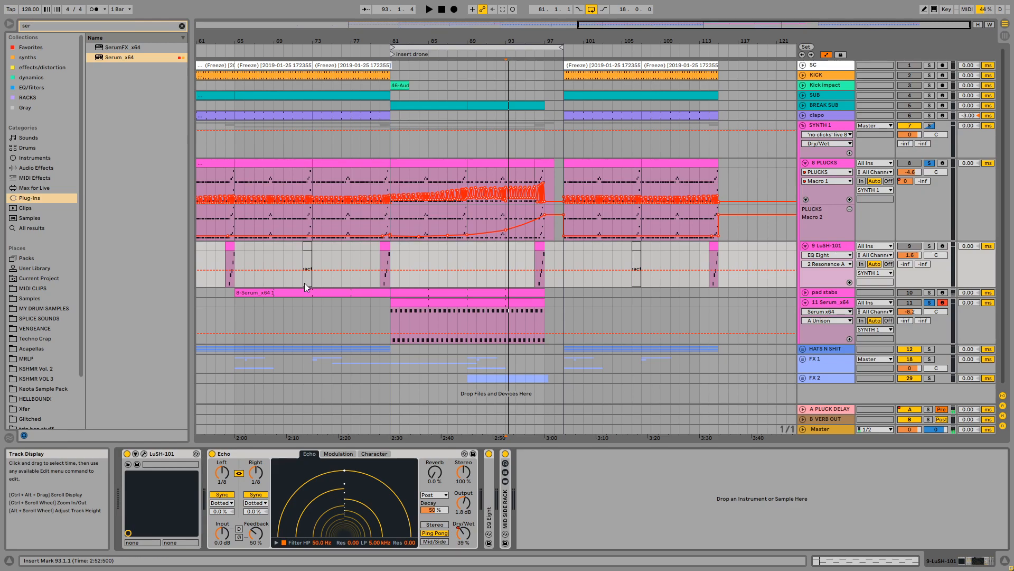
left_click(373, 253)
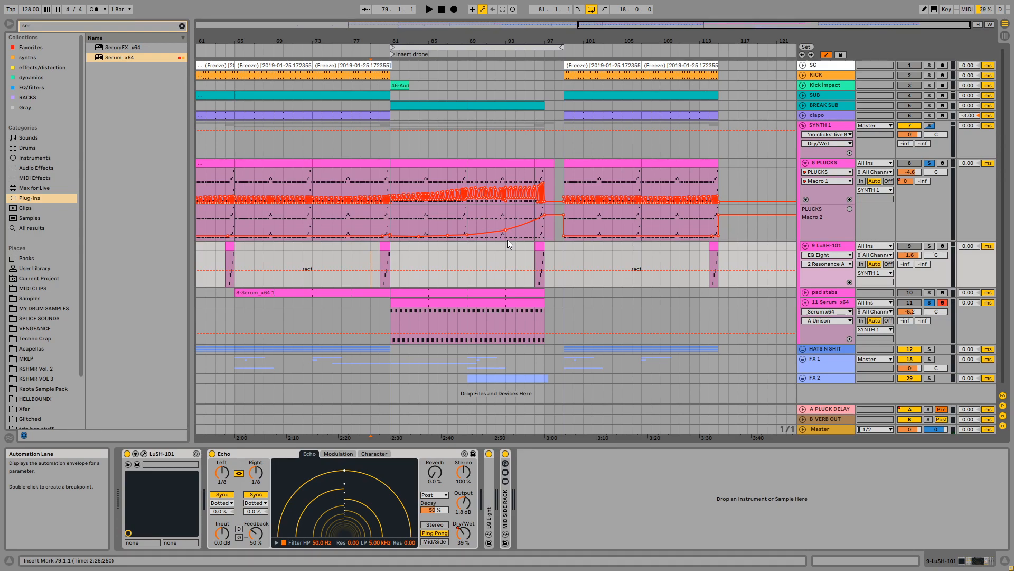
Try a one-bar MIDI clip at bar 81 on the LuSH-101 track and delete it again
mouse_move(374, 254)
left_mouse_down()
mouse_move(393, 255)
mouse_move(372, 245)
left_mouse_up()
double_click(397, 247)
left_click(405, 242)
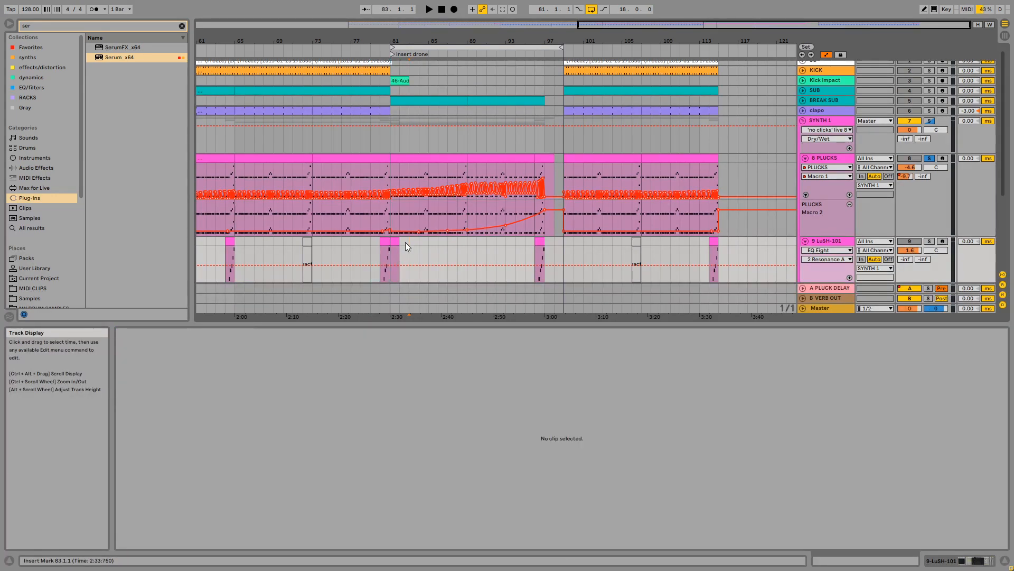
left_click(395, 242)
key("Delete")
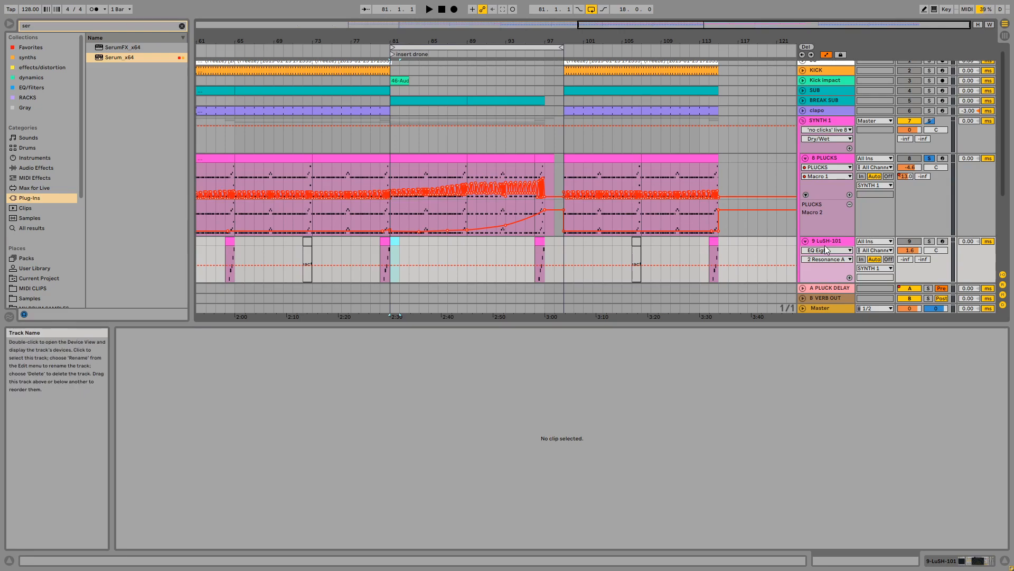
left_click(825, 158)
left_click(828, 241)
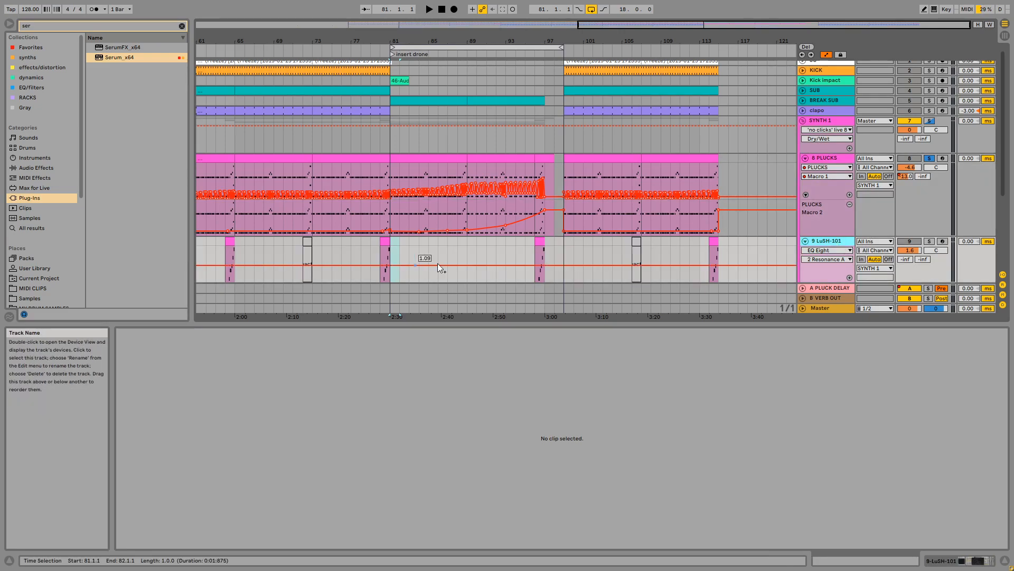
left_click(476, 242)
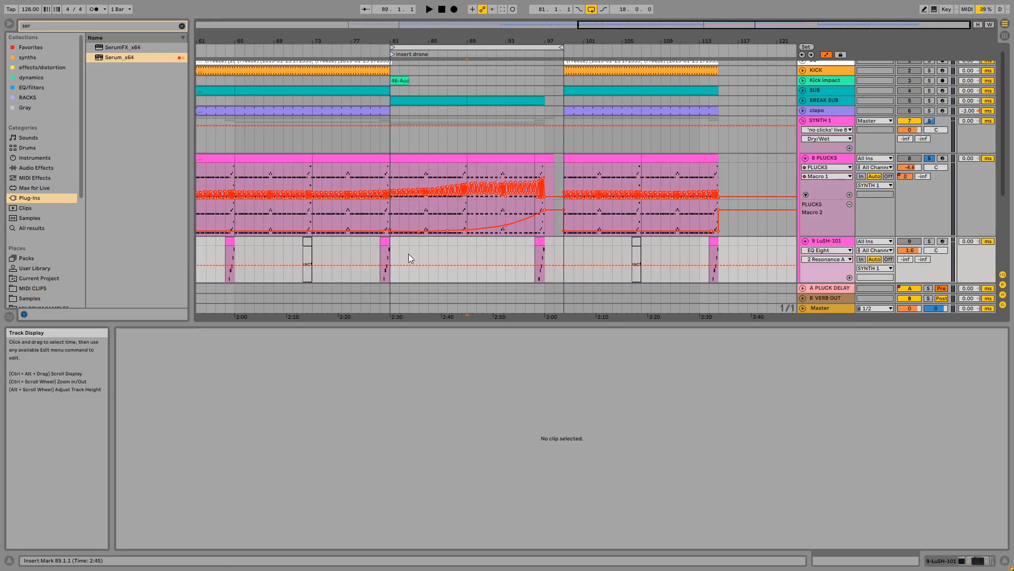
Play the break from bar 81 and set the Serum layer's filter cutoff to about 220 Hz
left_click(391, 242)
key("space")
left_click(830, 242)
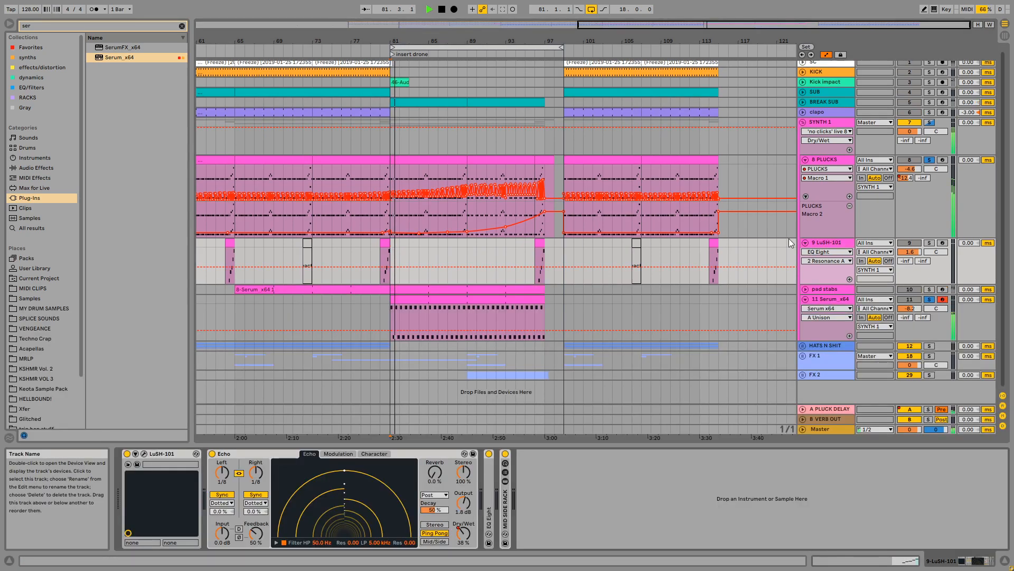
left_click(840, 300)
left_click_drag(409, 240, 411, 269)
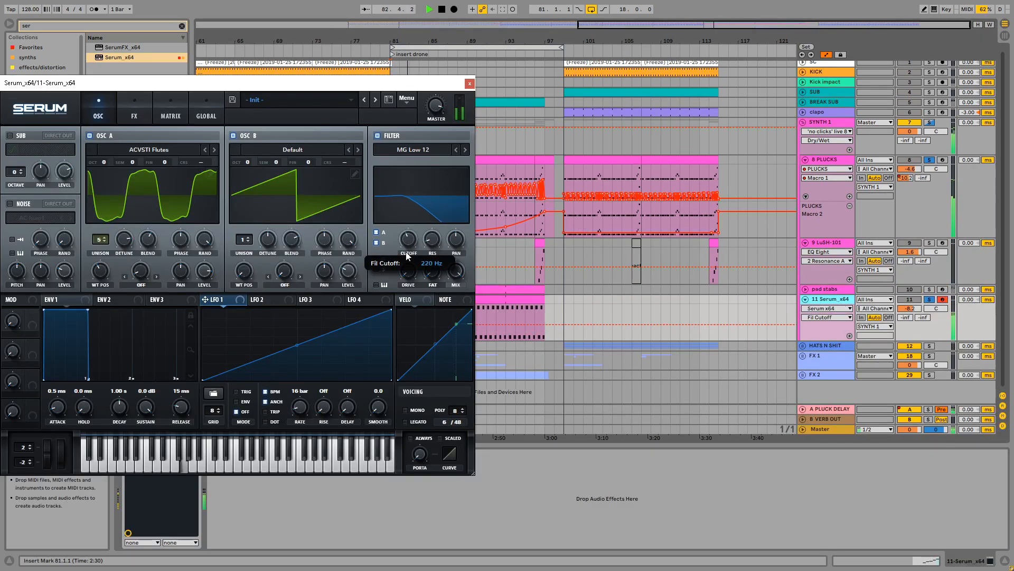
left_click(432, 105)
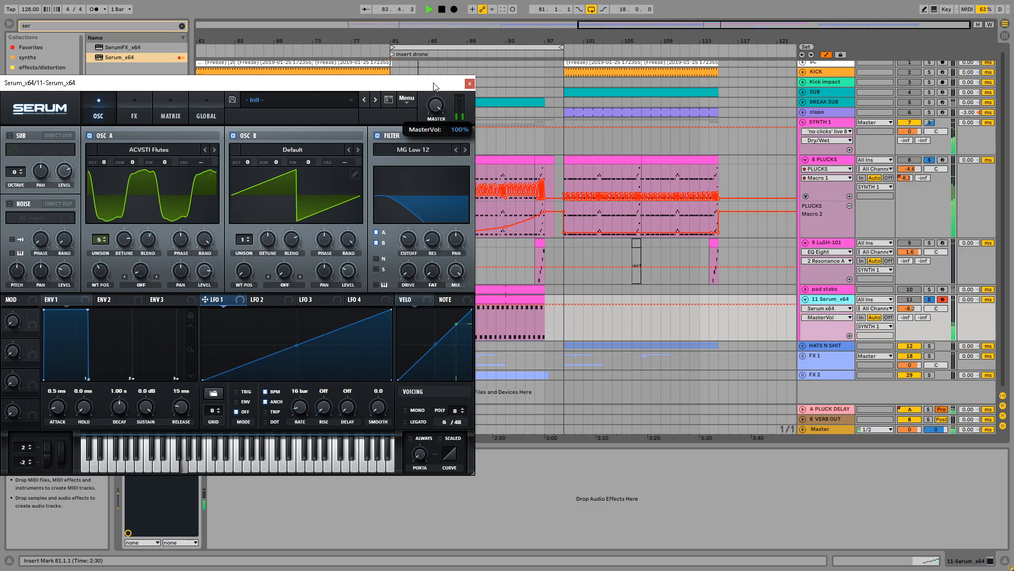
Close and reopen the Serum window, then raise the filter cutoff to about 262 Hz
left_click_drag(422, 83, 452, 73)
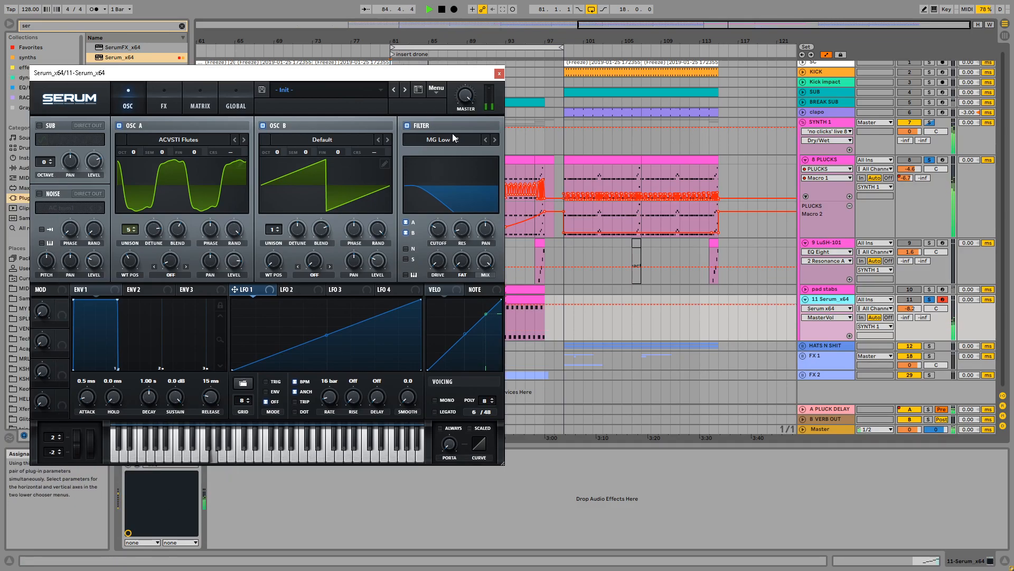
left_click(500, 73)
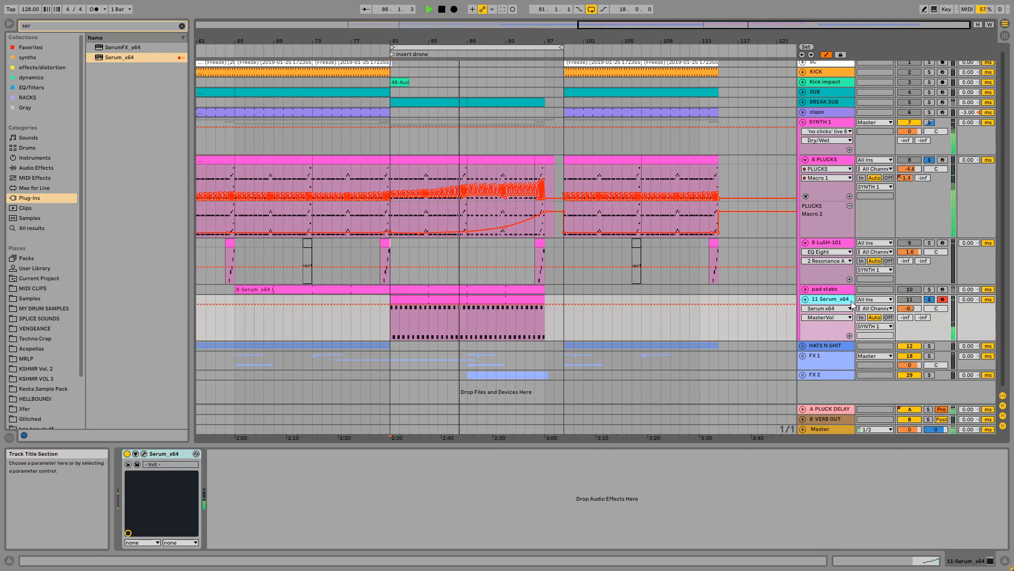
left_click(143, 454)
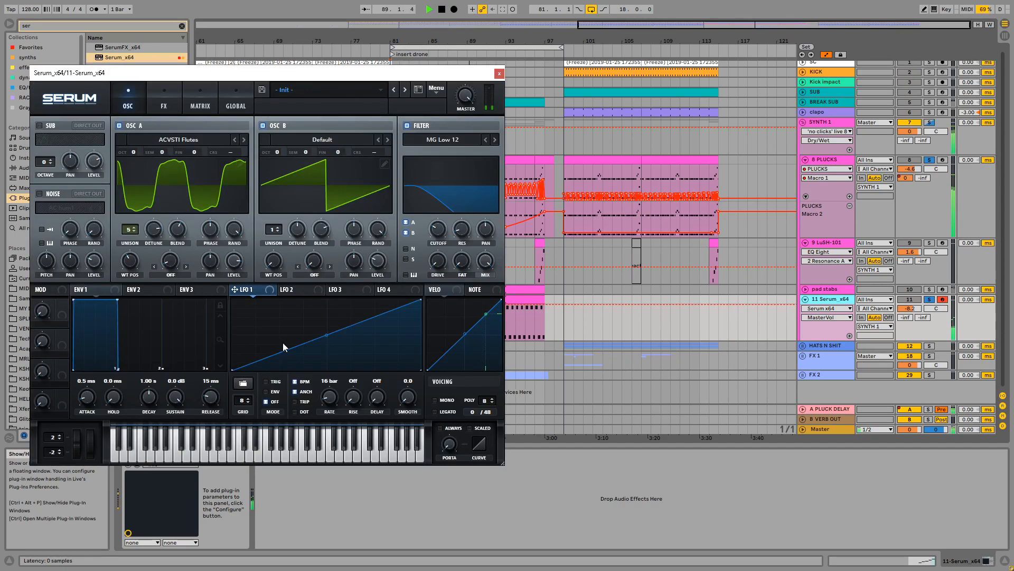
left_click(441, 228)
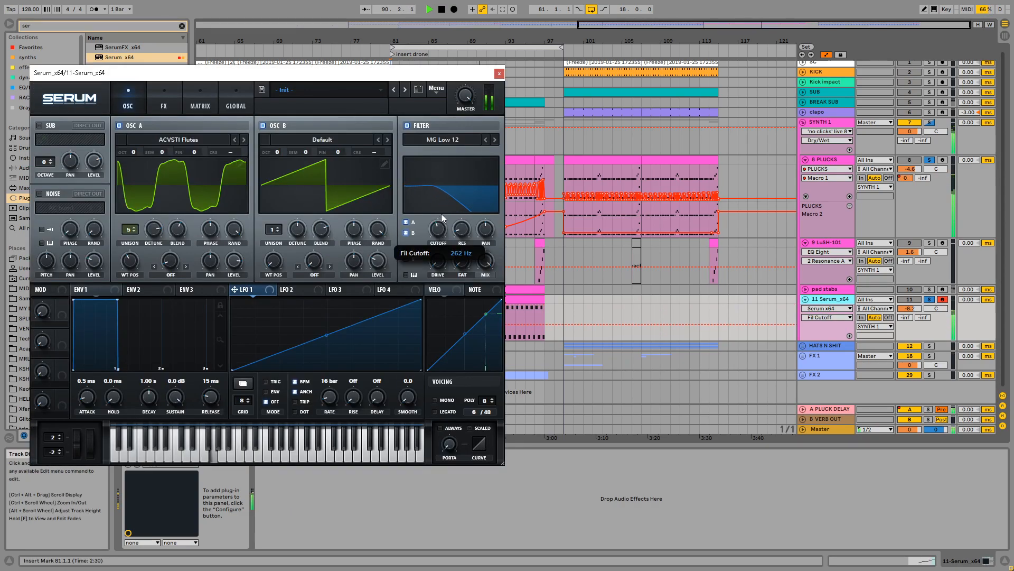
Lower OSC A's unison detune to about 0.1 and automate it to rise from bar 89 to bar 97
left_click(152, 235)
left_click_drag(151, 233, 160, 308)
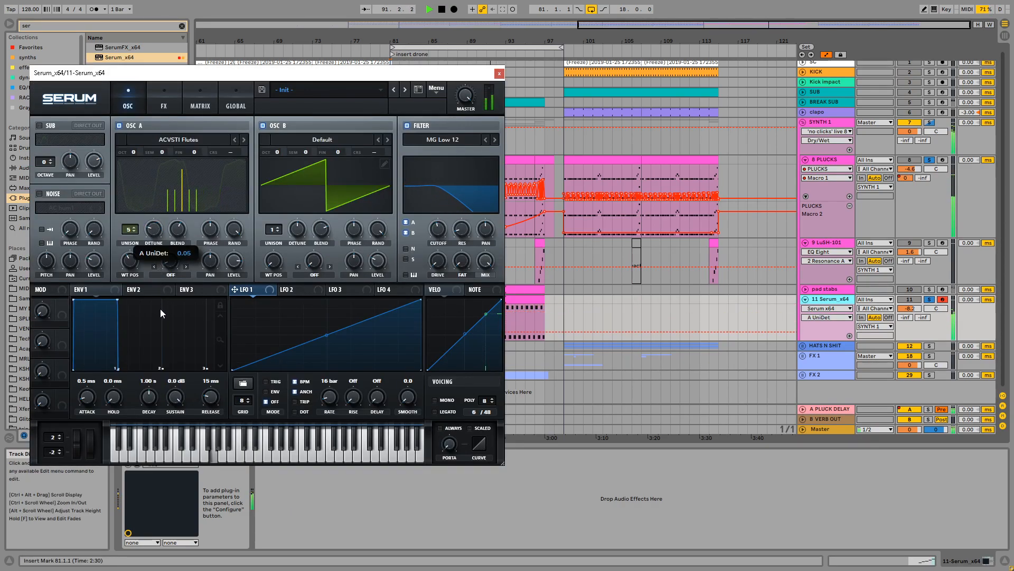
left_click(162, 289)
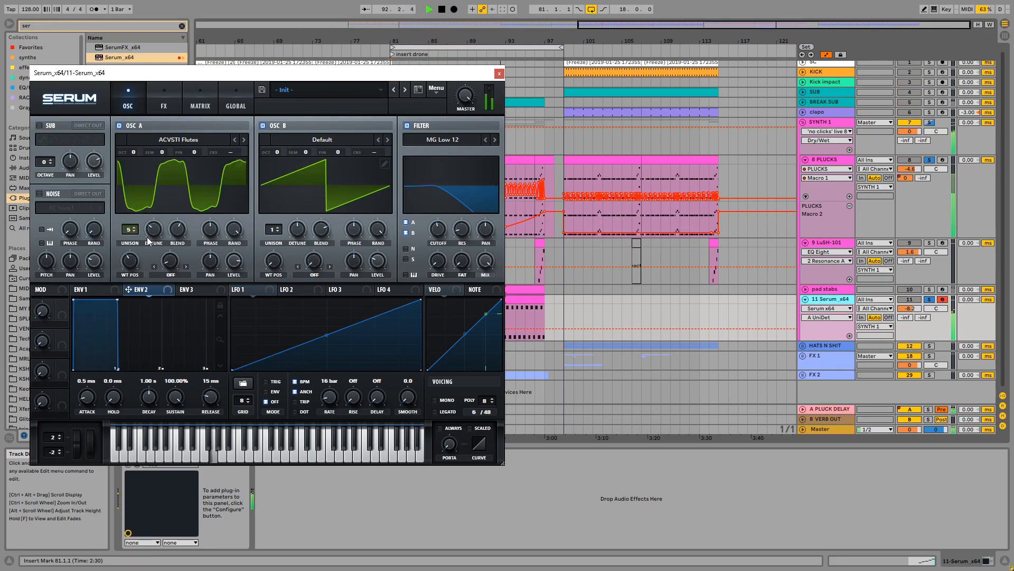
left_click_drag(393, 79, 283, 66)
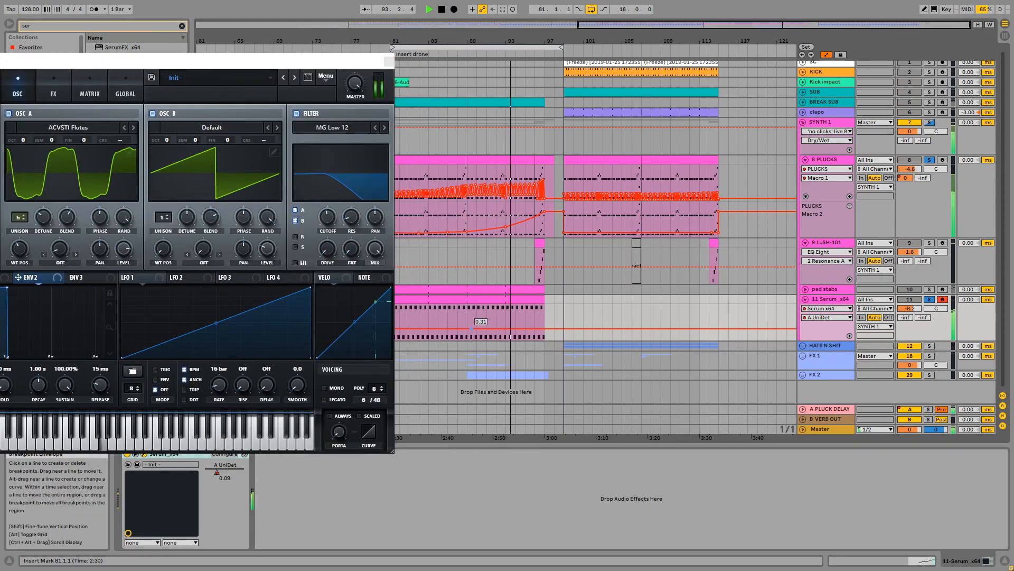
left_click_drag(544, 322, 544, 313)
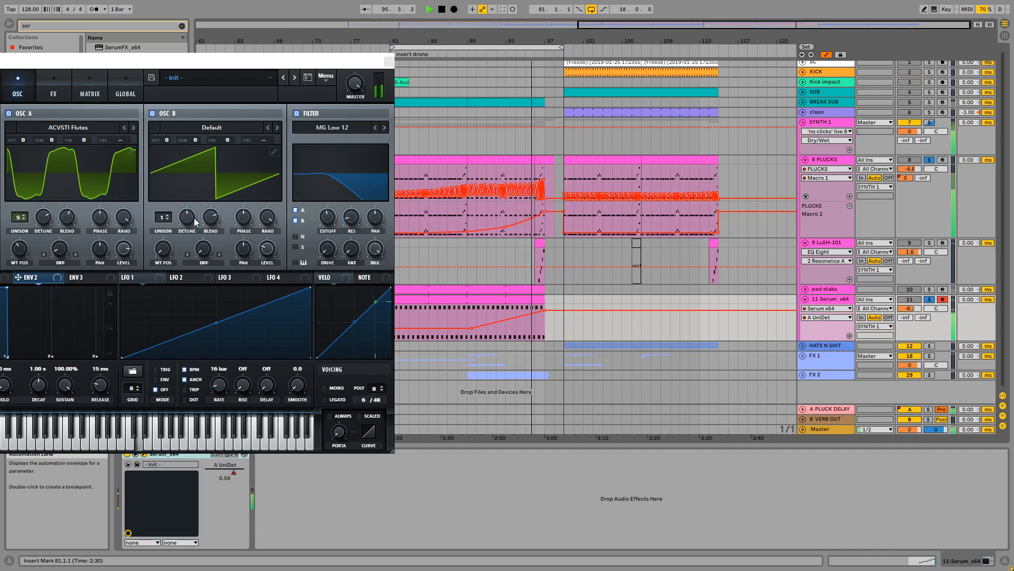
Give OSC B 5 unison voices, reduce its unison blend to about 49, and stop playback
left_click_drag(167, 217, 172, 191)
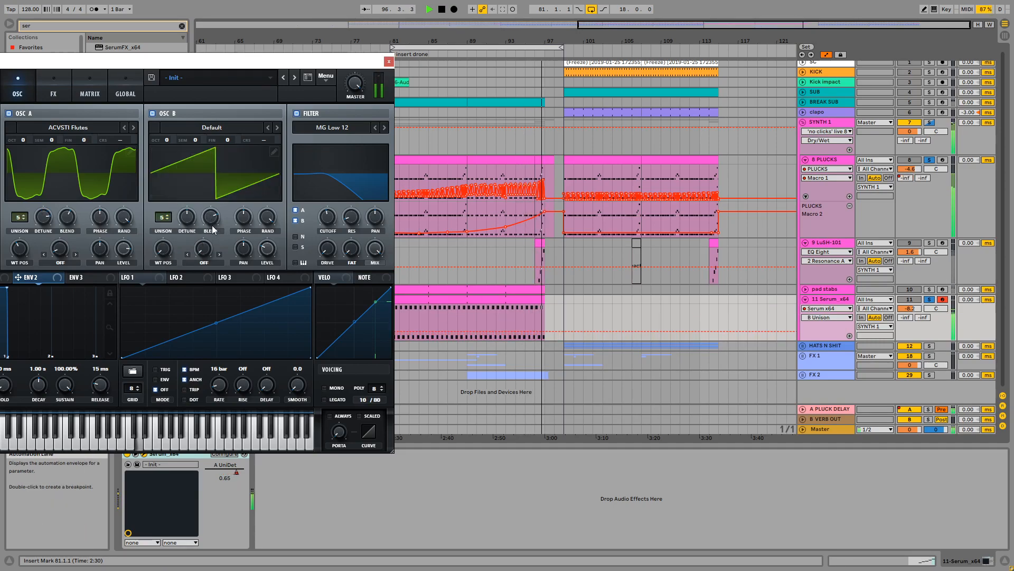
left_click_drag(210, 220, 210, 245)
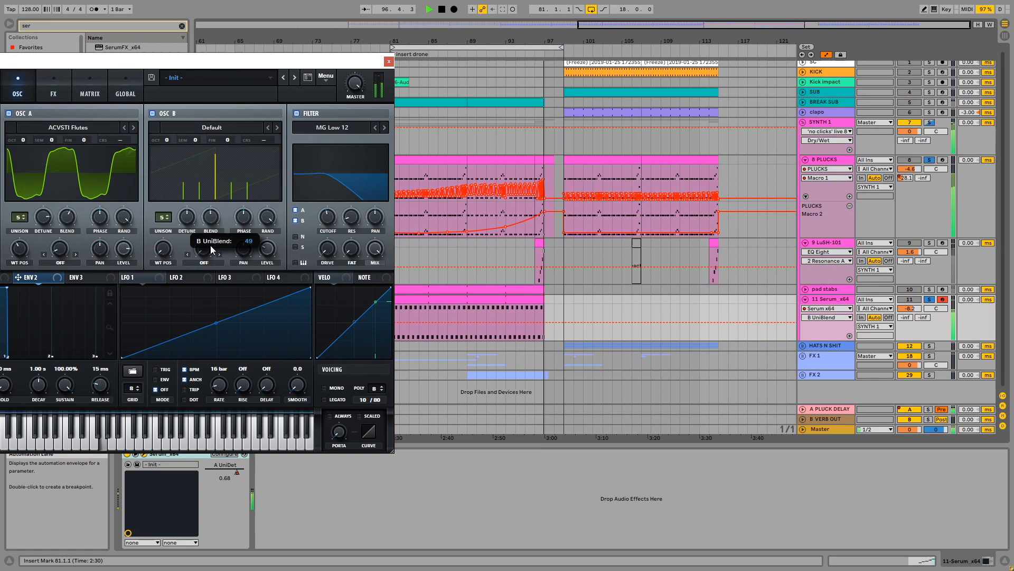
key("space")
Automate the Serum filter cutoff to rise from bar 89 to bar 97, auditioning from bar 93 and lowering the end point slightly
left_click(466, 309)
left_click(328, 221)
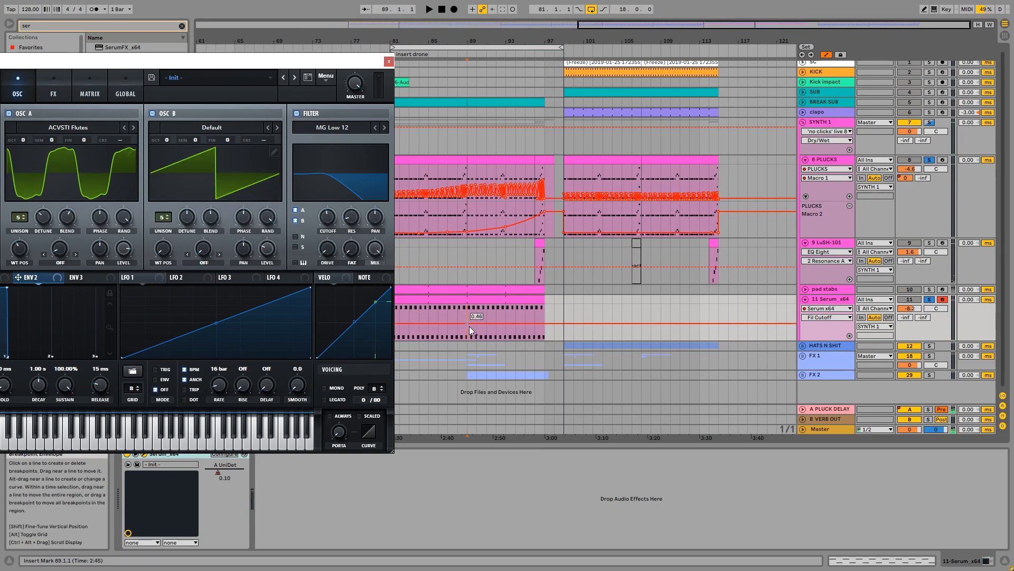
left_click(468, 323)
left_click_drag(544, 324, 545, 304)
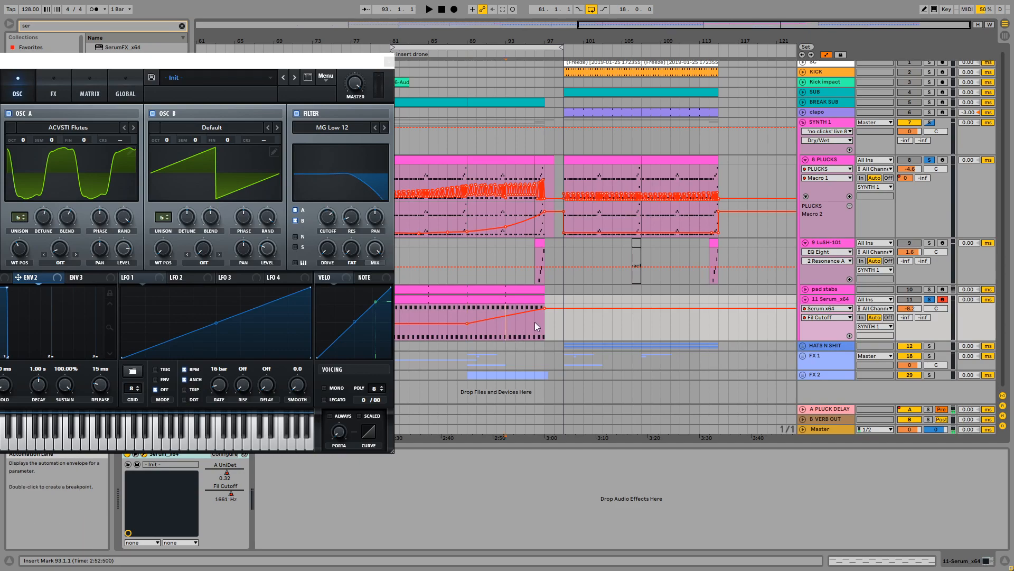
left_click(505, 344)
key("space")
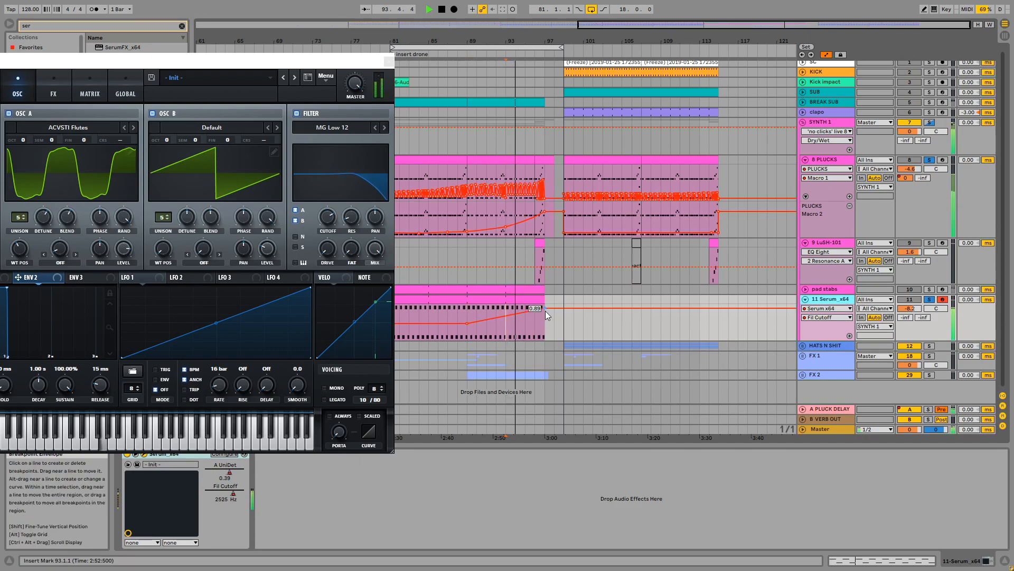
left_click_drag(545, 308, 546, 314)
Lower the Serum track's volume to about -9.6 dB and replay the break from bar 92
left_click_drag(910, 309, 910, 314)
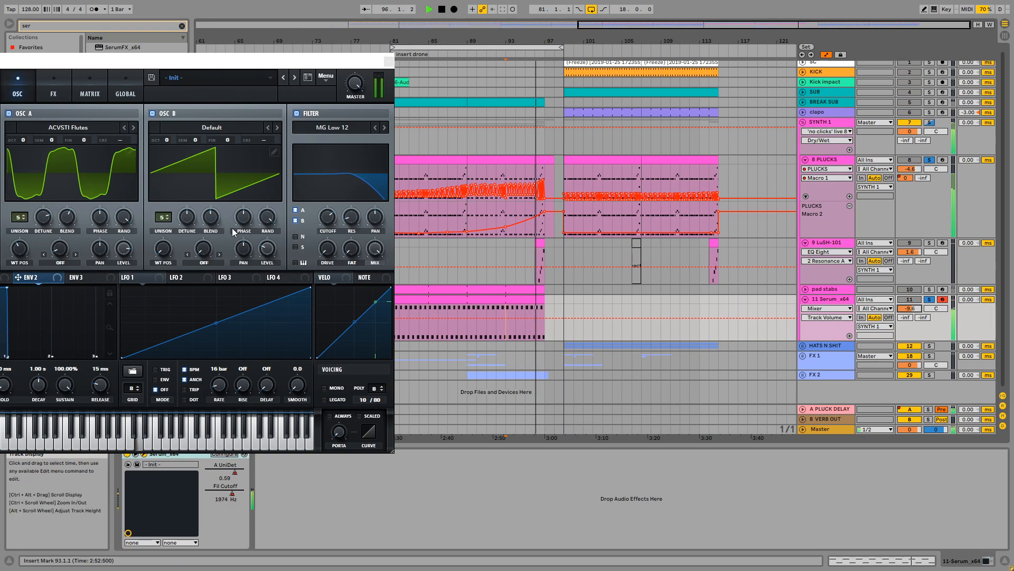
left_click_drag(270, 67, 361, 78)
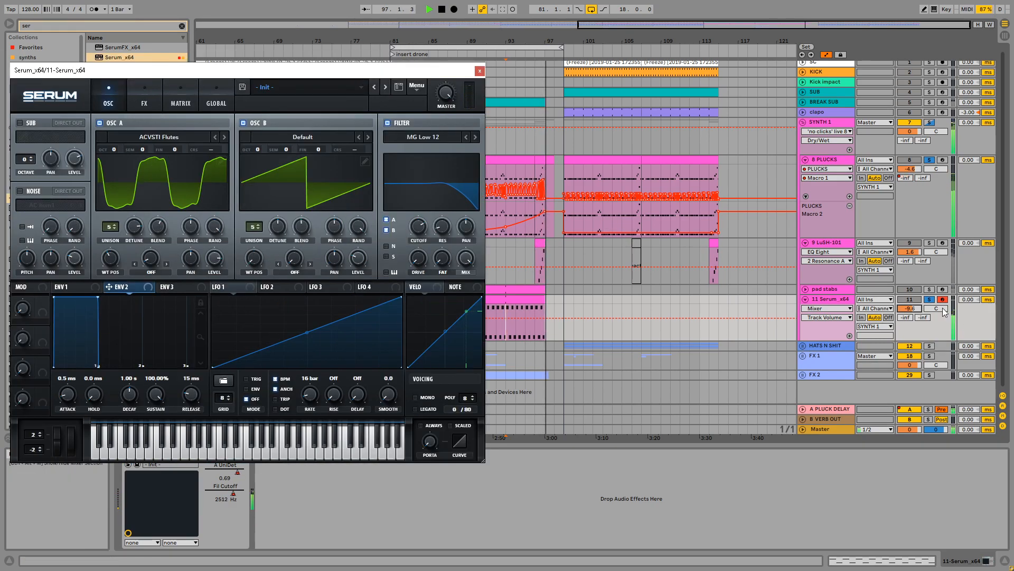
left_click(929, 299)
left_click(501, 243)
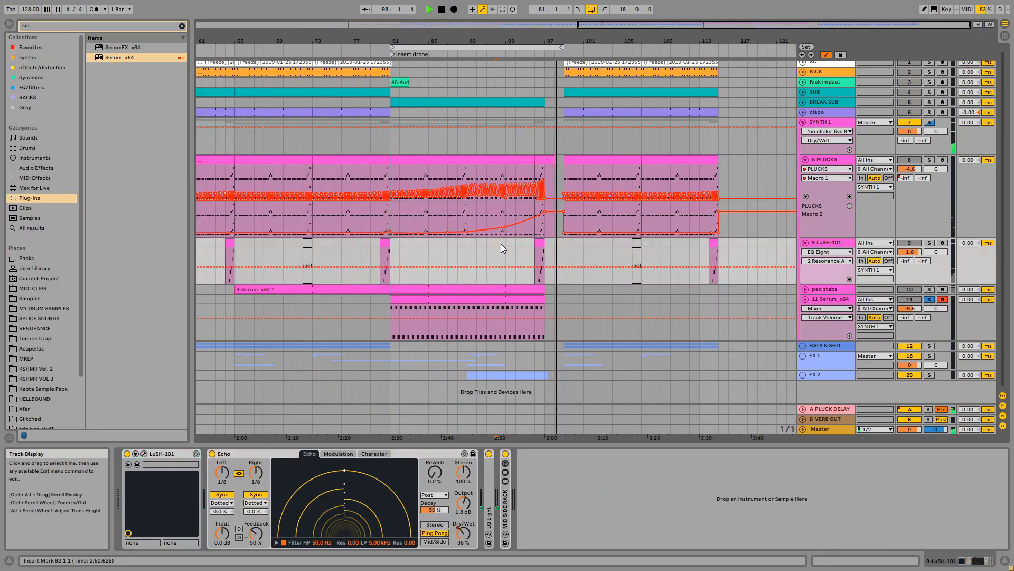
left_click(832, 304)
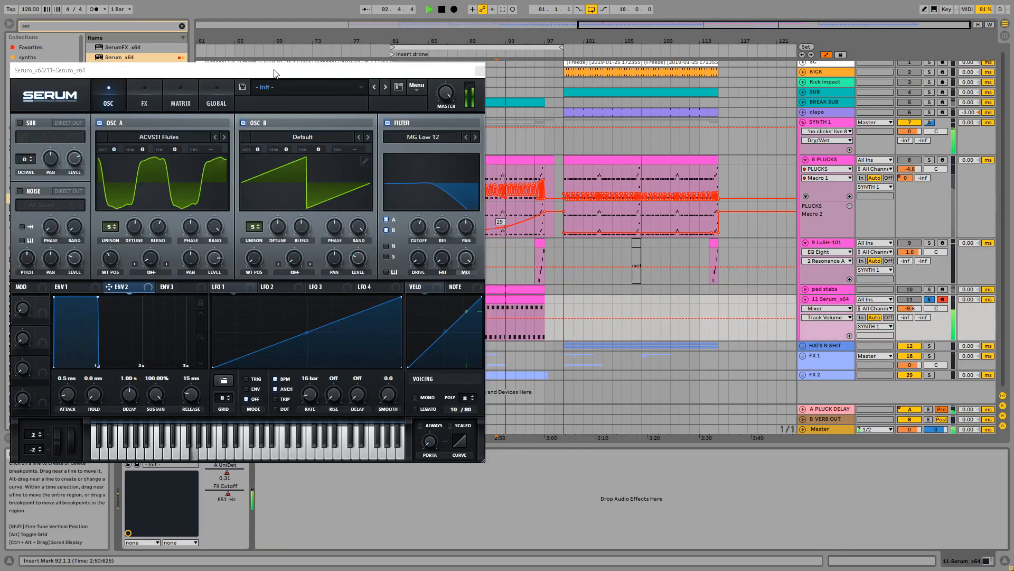
Switch OSC A's wavetable to ACVSTI FM Grit and reduce OSC A's level
left_click(271, 136)
left_click(272, 136)
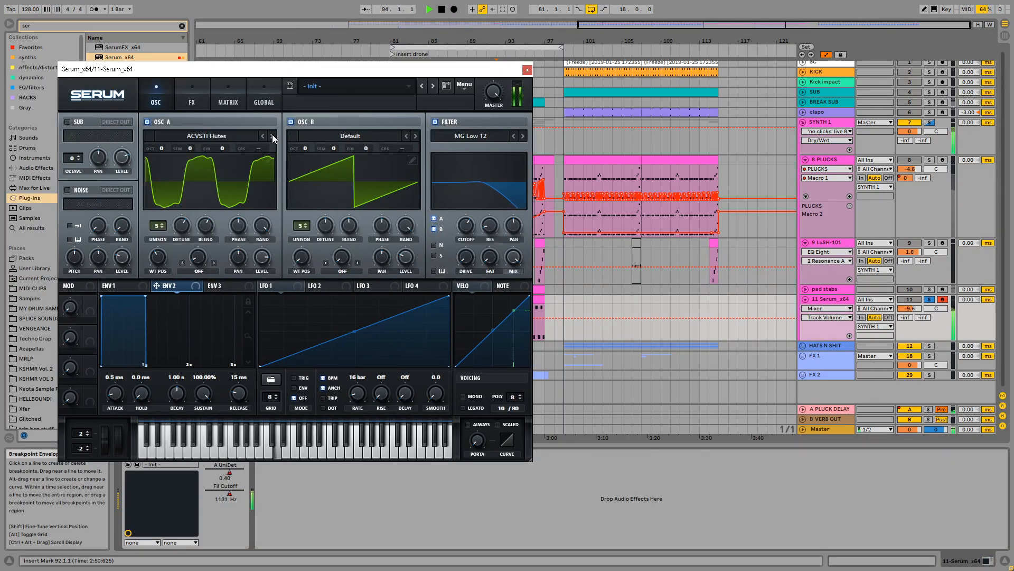
left_click(271, 136)
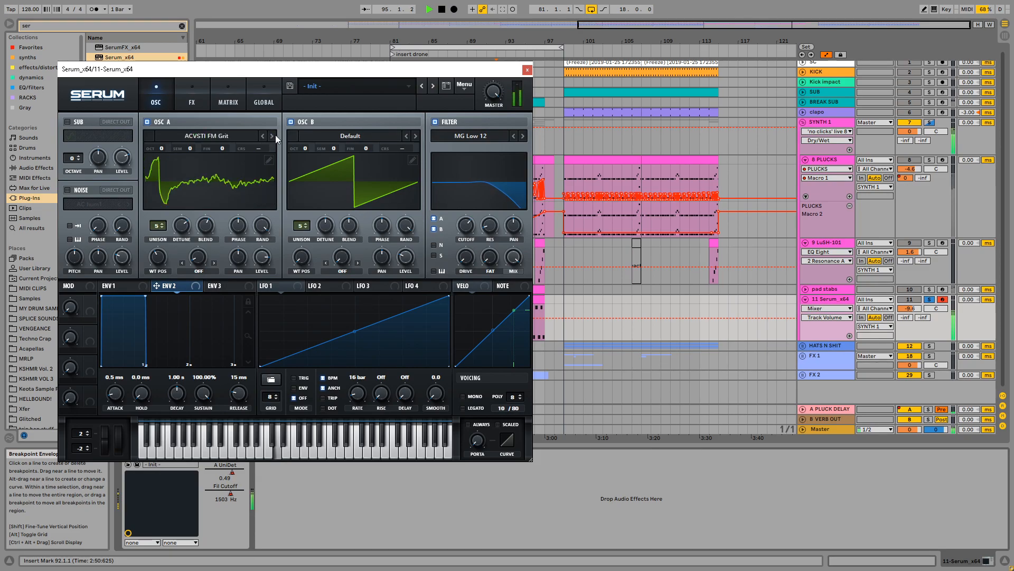
left_click_drag(261, 262, 260, 282)
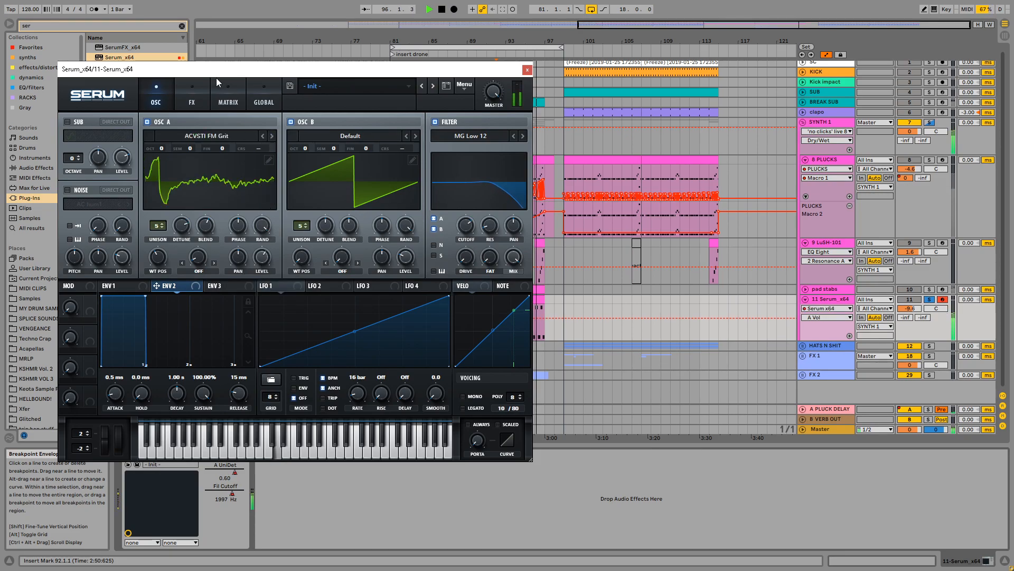
View Serum's effects page and replay the break from bar 81
left_click(192, 100)
key("space")
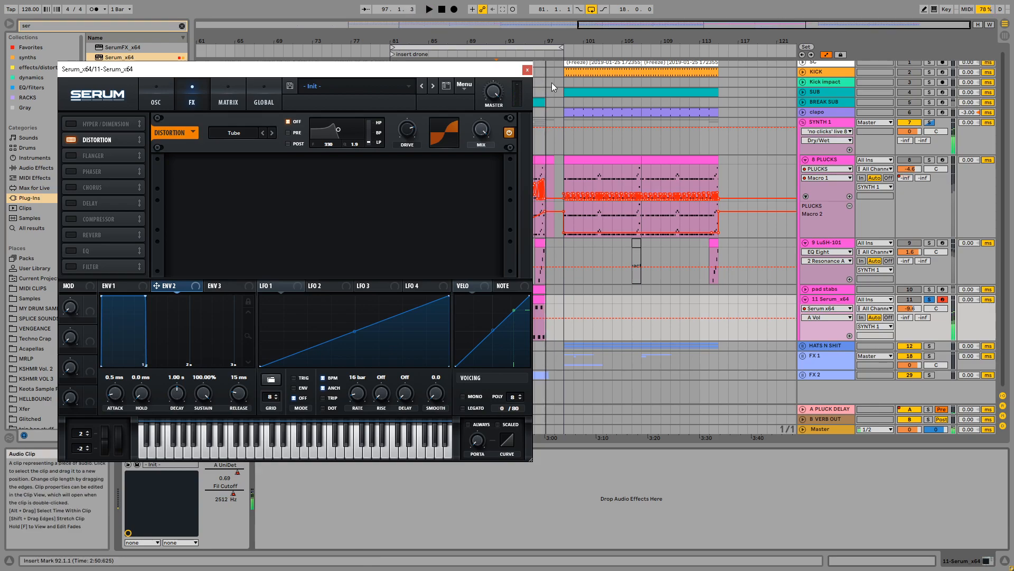
left_click_drag(444, 69, 610, 219)
left_click(394, 145)
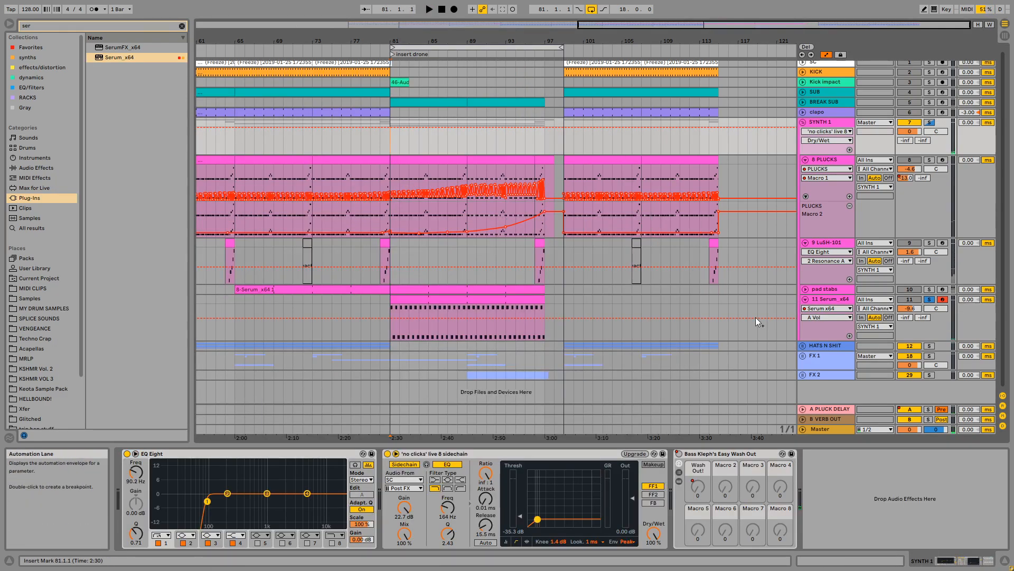
key("space")
left_click(827, 296)
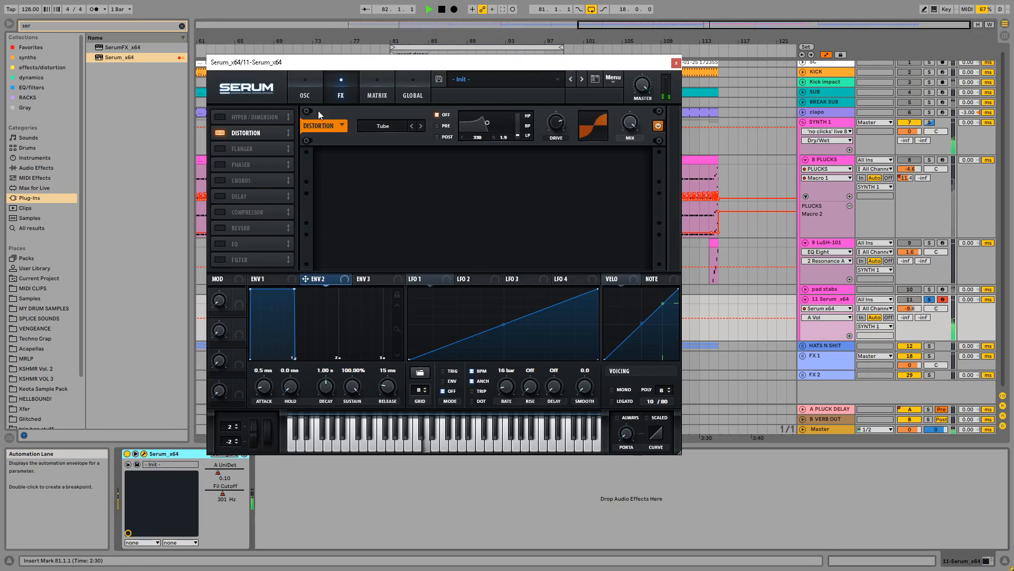
Return to Serum's oscillator page, rebalance the OSC A and OSC B levels, and raise the filter cutoff to about 383 Hz
left_click(306, 94)
left_click(556, 250)
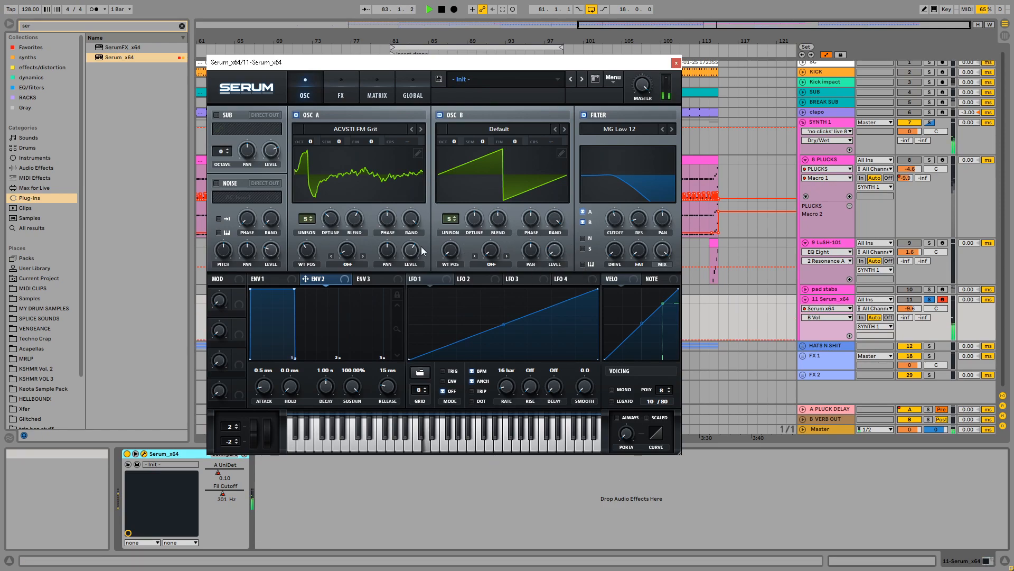
left_click_drag(417, 249, 418, 212)
left_click_drag(620, 224, 619, 218)
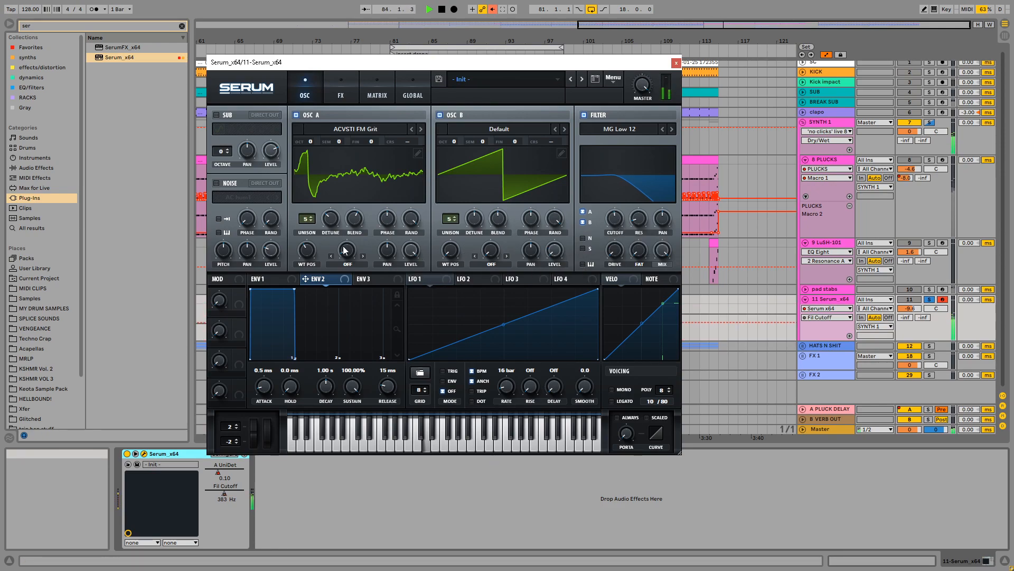
Try OSC A one octave up at +1, adjusting its wavetable position and level
left_click_drag(316, 141, 313, 127)
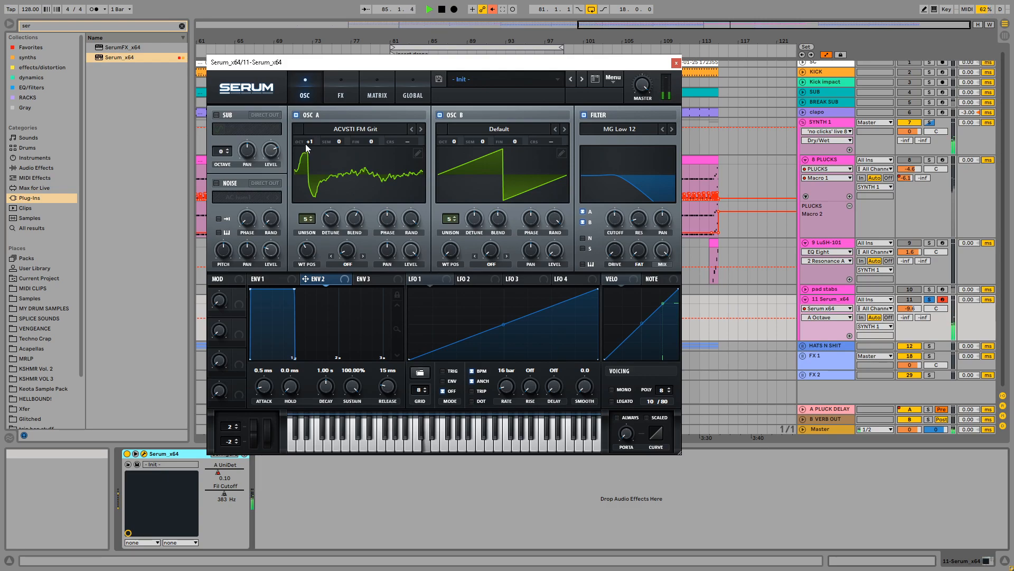
mouse_move(297, 254)
left_mouse_down()
mouse_move(312, 276)
mouse_move(312, 267)
left_mouse_up()
left_click_drag(411, 249, 412, 254)
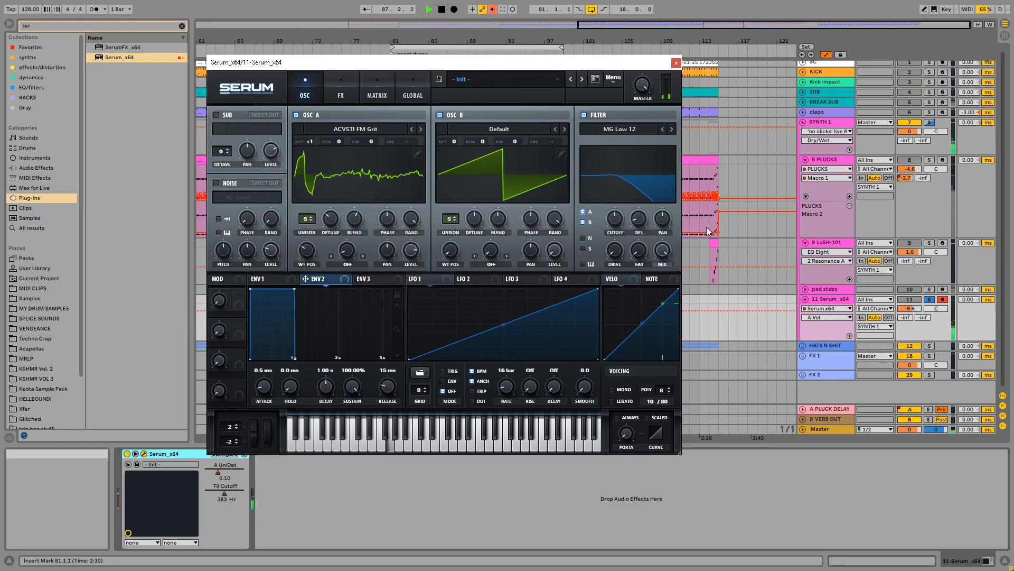
Return OSC A's octave to 0, raise its level, and increase the filter cutoff to about 580 Hz
mouse_move(311, 141)
left_mouse_down()
mouse_move(306, 126)
mouse_move(309, 154)
left_mouse_up()
left_click_drag(414, 250, 418, 216)
left_click_drag(615, 220, 616, 212)
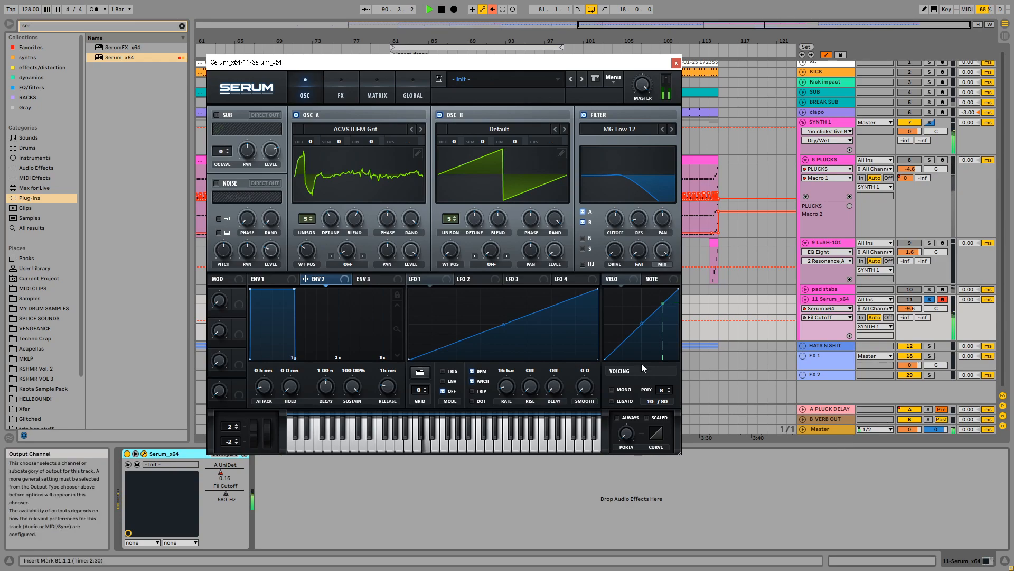
Unsolo the Serum track, shift the Serum window aside, and raise the filter cutoff to about 2341 Hz
left_click(929, 299)
left_click(830, 300)
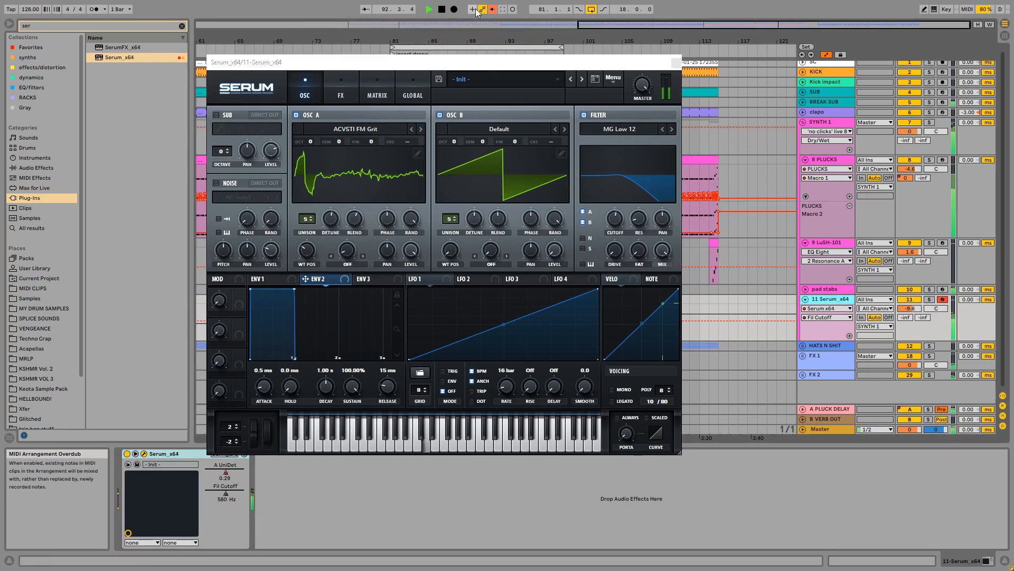
left_click_drag(618, 69, 505, 88)
left_click_drag(484, 244, 485, 242)
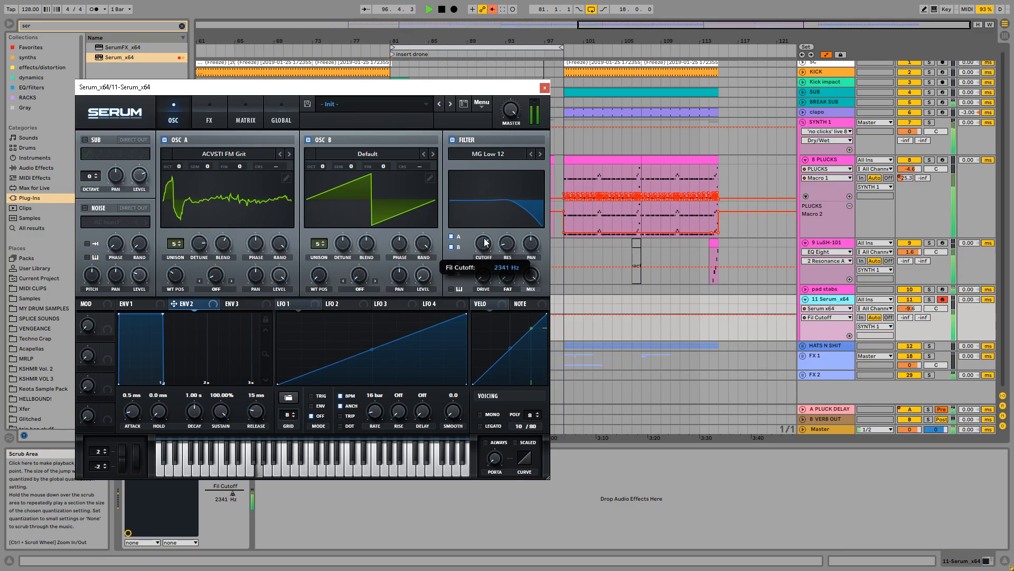
Turn off the arrangement loop, re-enable the overridden automation, and close the Serum window
left_click(596, 10)
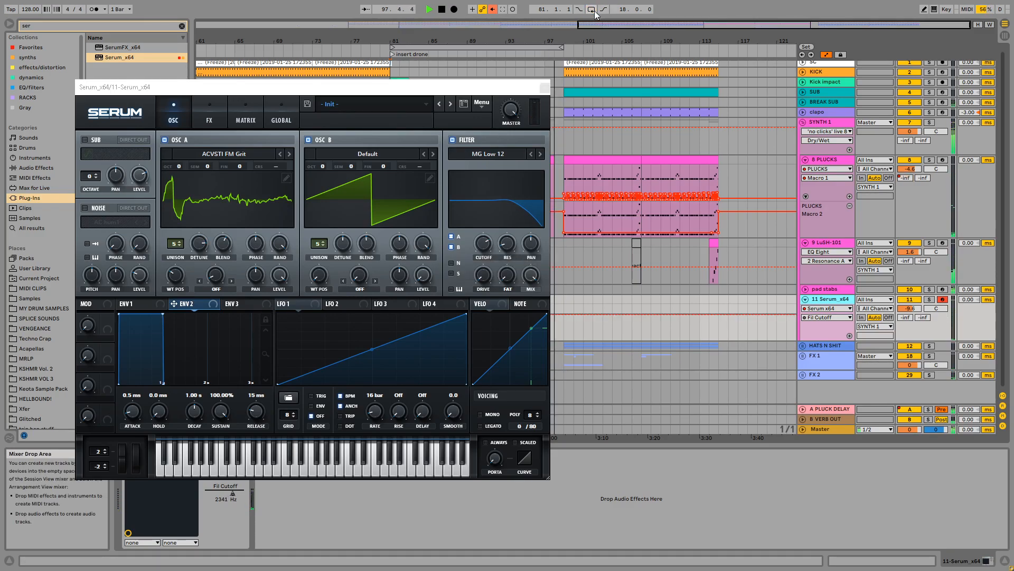
left_click_drag(509, 88, 511, 72)
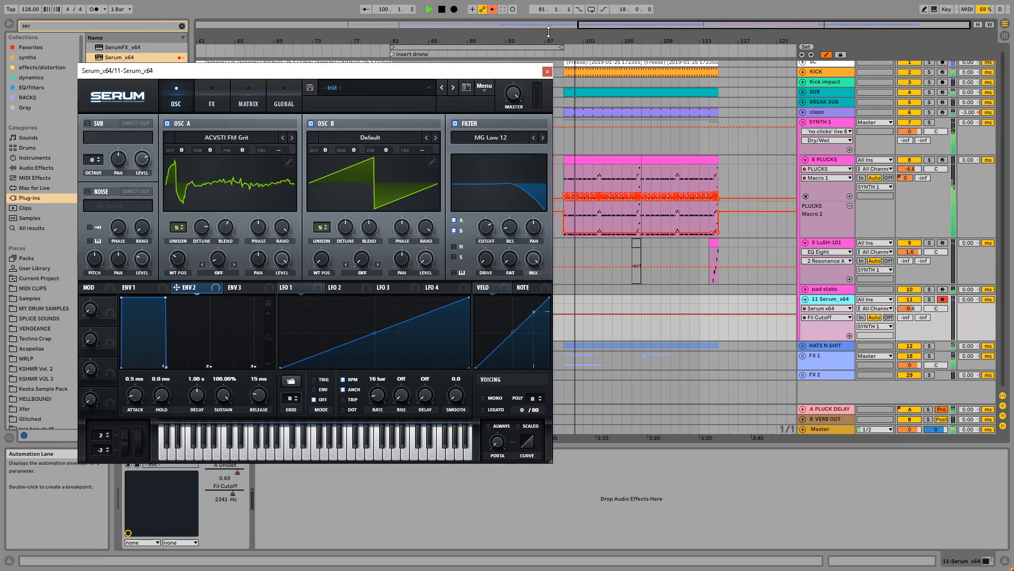
left_click(493, 10)
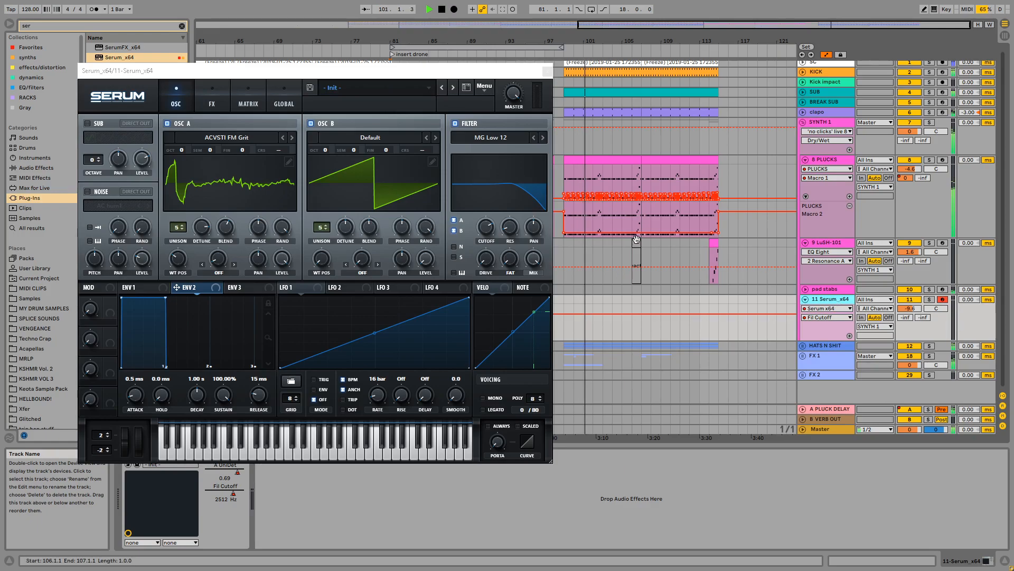
left_click(548, 71)
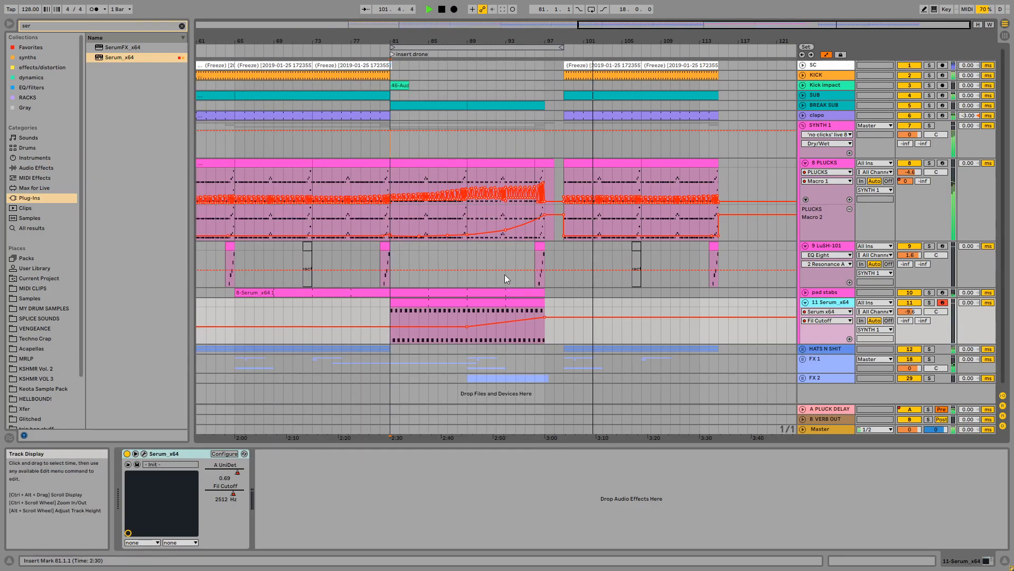
Set the loop range to 16 bars from bar 99 and duplicate that second-drop section across all tracks
left_click(531, 258)
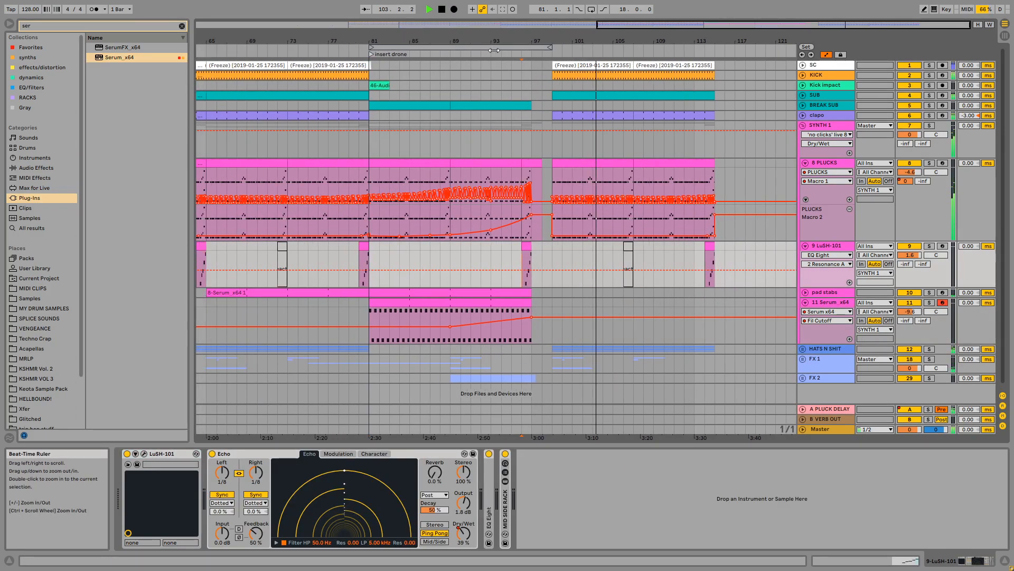
left_click_drag(458, 48, 641, 74)
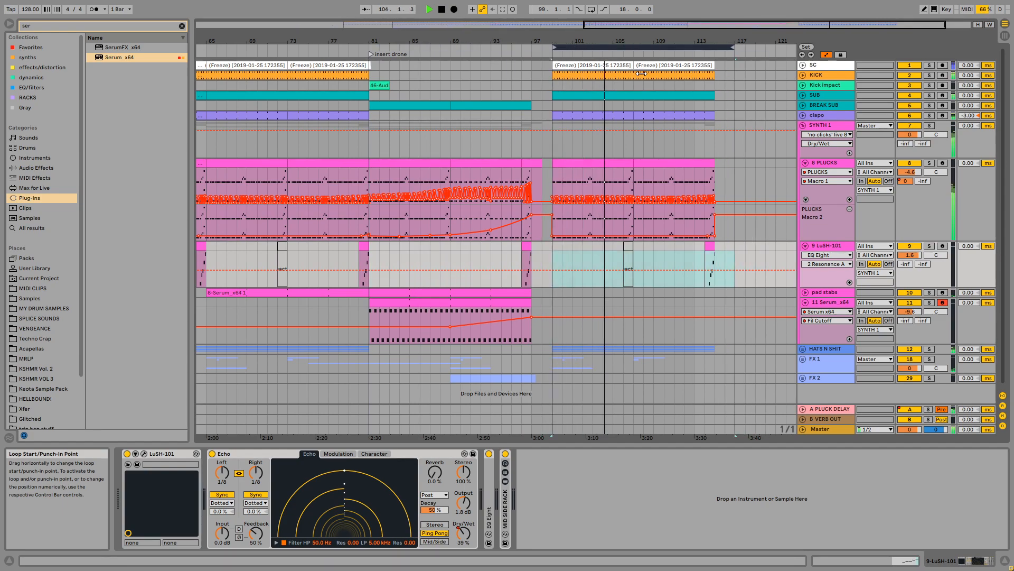
left_click_drag(733, 47, 714, 47)
left_click(670, 54)
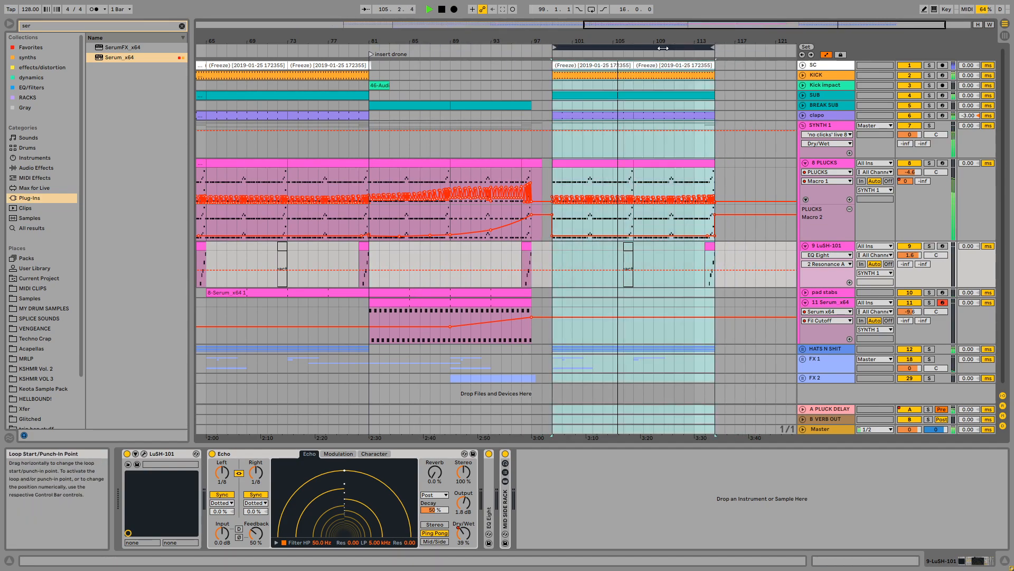
scroll(729, 279, "down", 1)
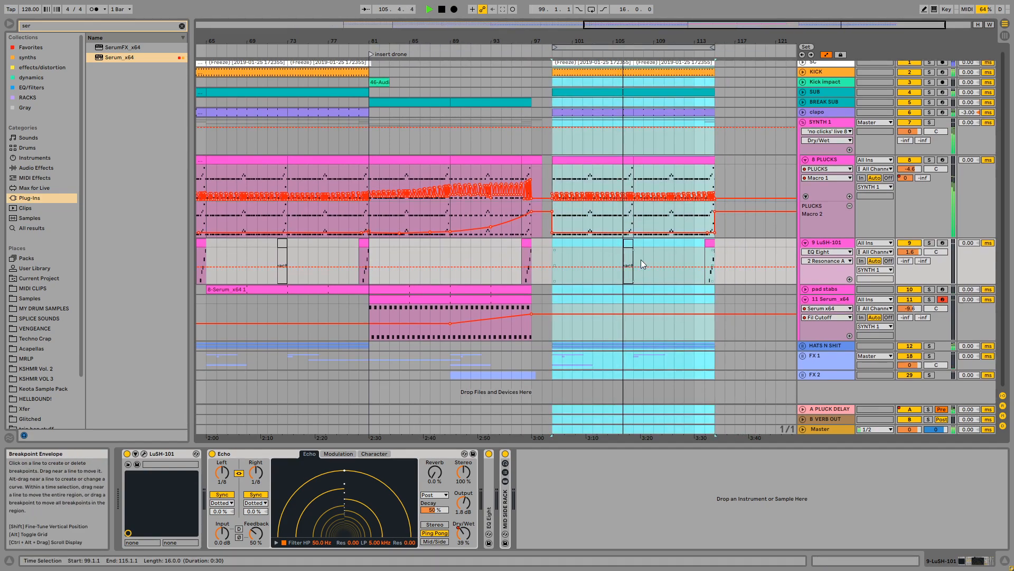
left_click(655, 48)
key("ctrl+d")
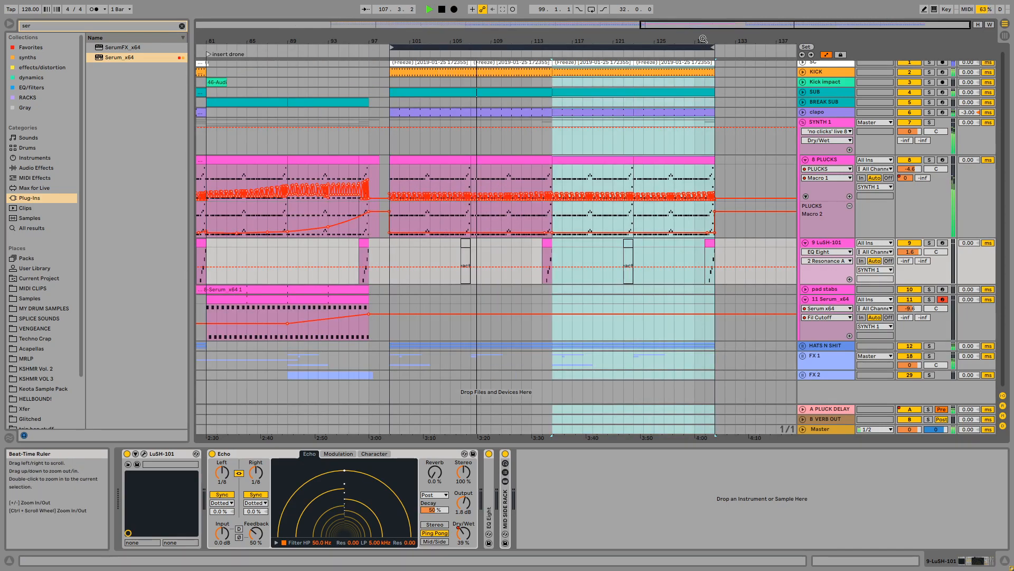
Copy the pad stabs clip to bar 115, halfway through the extended second drop
left_click_drag(704, 39, 708, 35)
left_click(569, 250)
left_click(566, 244)
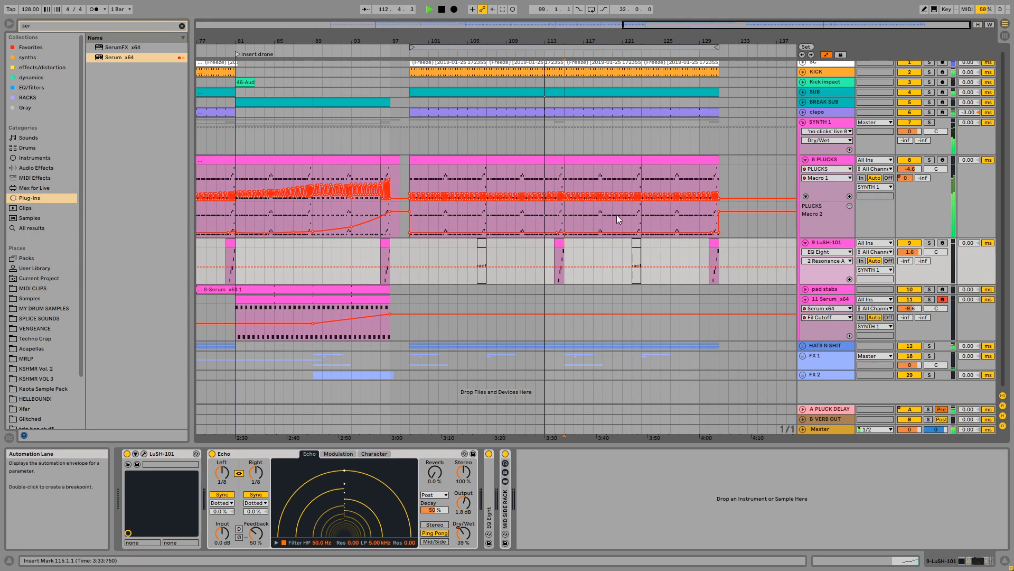
left_click_drag(513, 40, 619, 25)
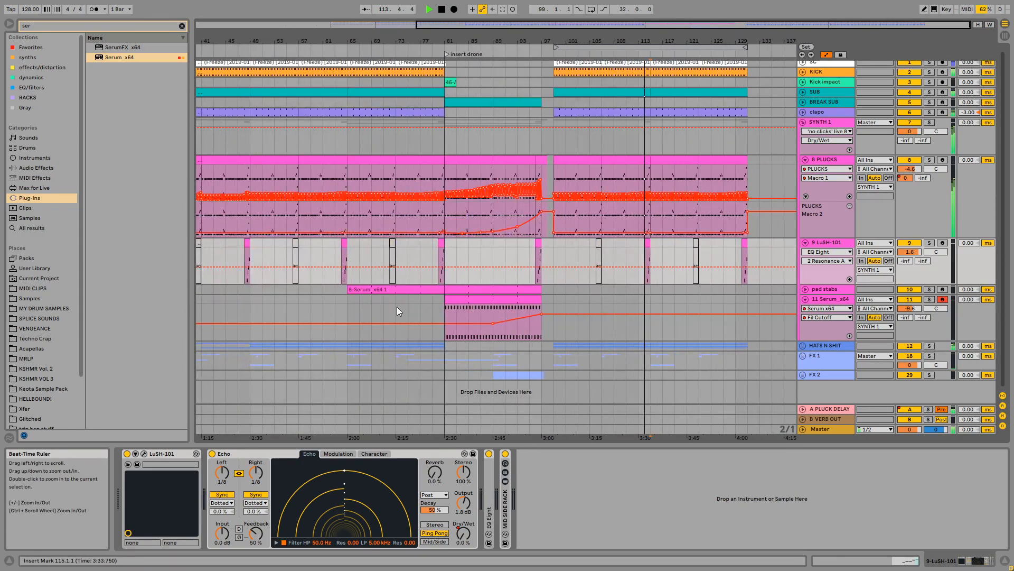
left_click_drag(404, 289, 709, 288)
Unfold the pad stabs track and shorten the copied clip to end with the drop at bar 131
left_click_drag(700, 40, 612, 39)
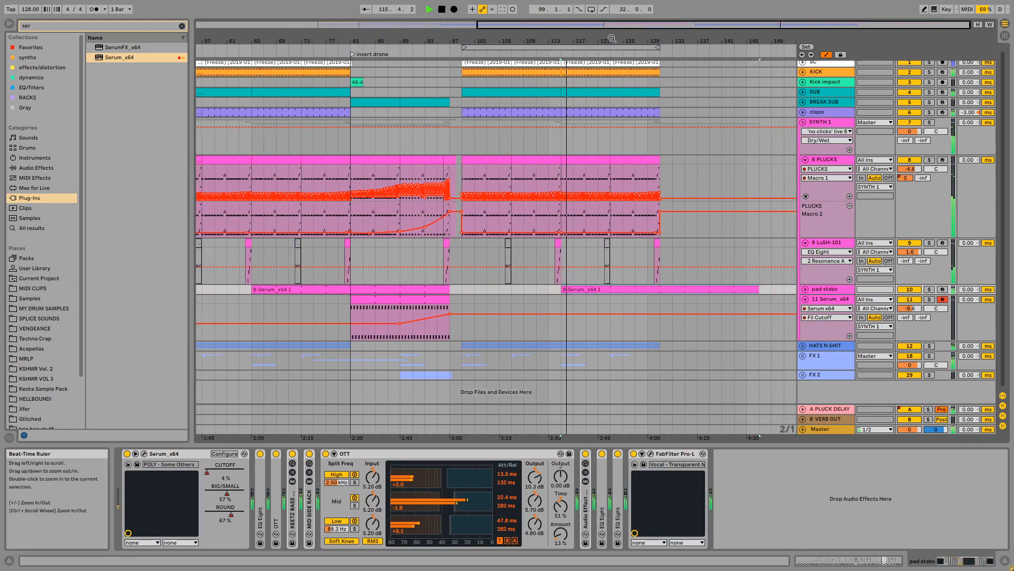
left_click(805, 289)
scroll(756, 278, "down", 1)
left_click_drag(756, 278, 660, 280)
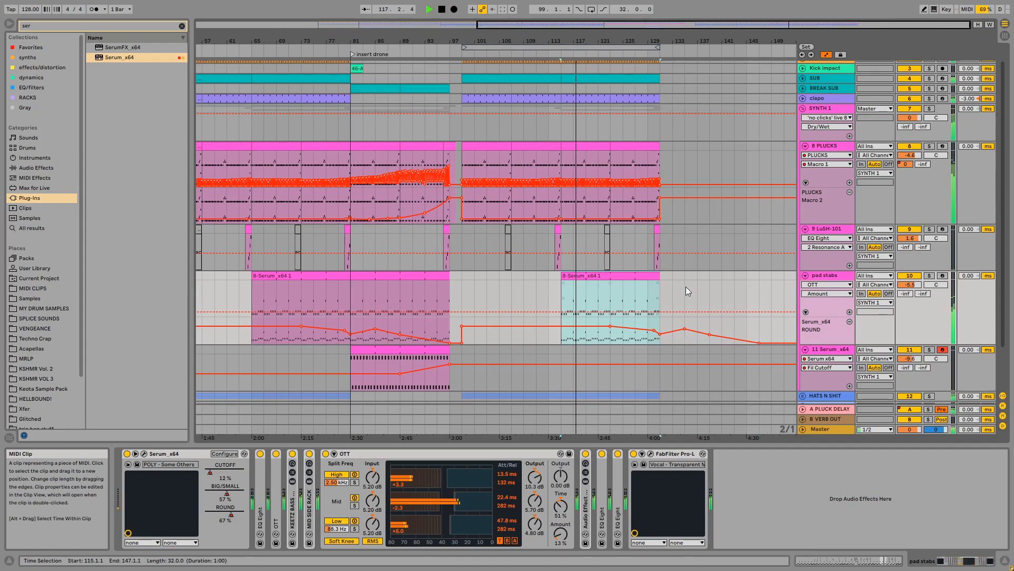
left_click(560, 297)
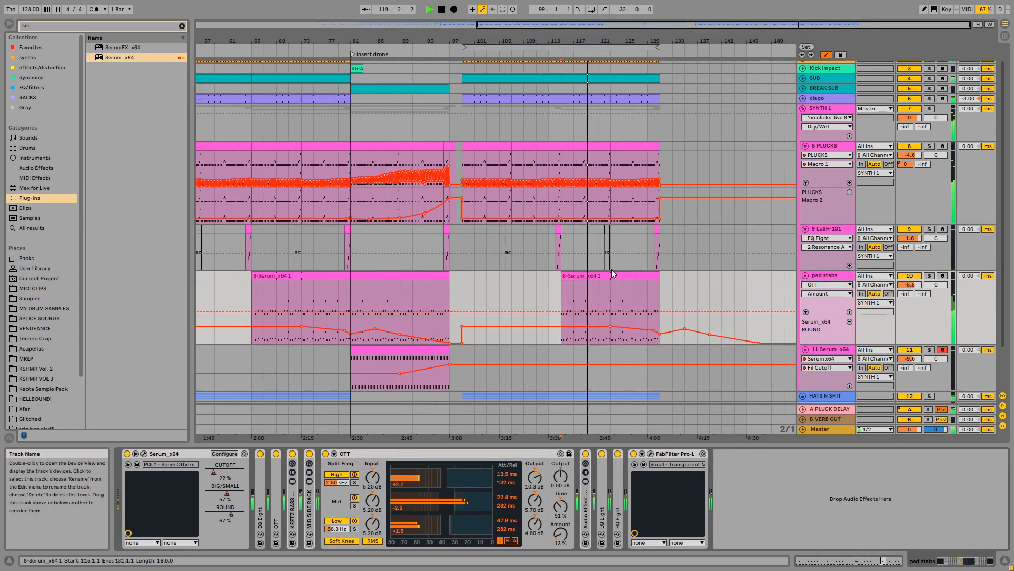
Show the pad stabs track's Serum CUTOFF automation and check its curve over the copied clip
left_click(226, 474)
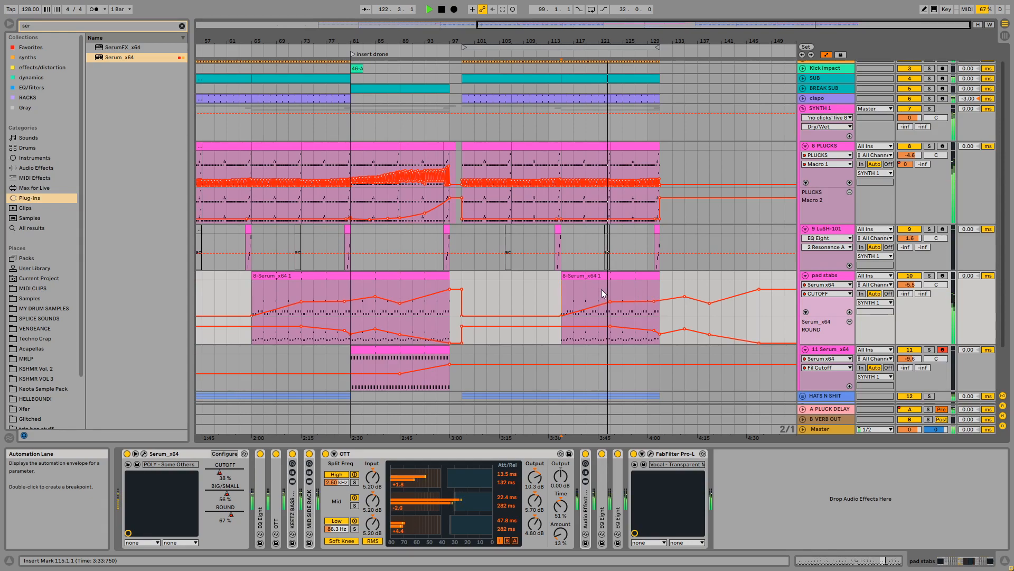
left_click(550, 285)
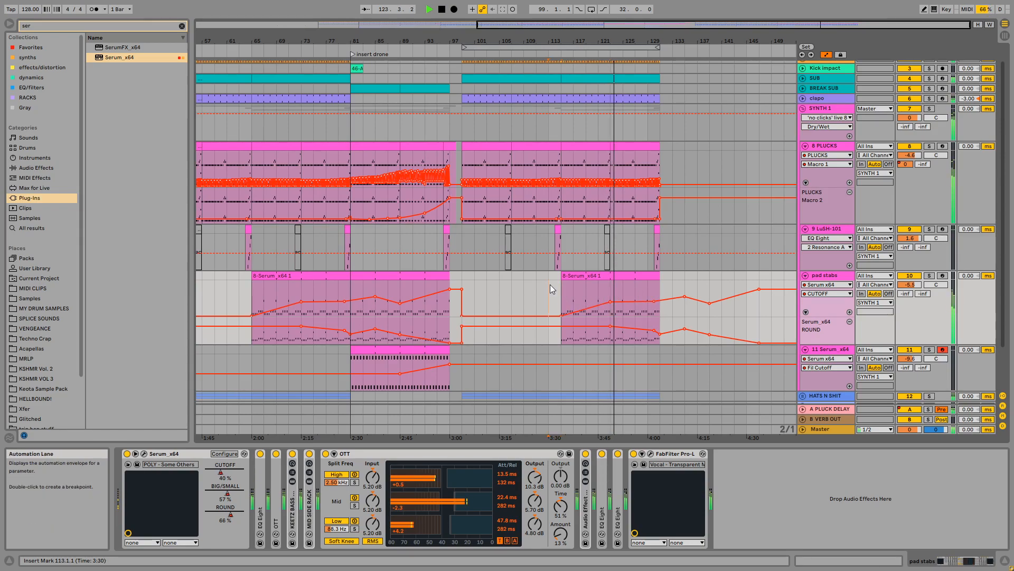
scroll(550, 285, "up", 2)
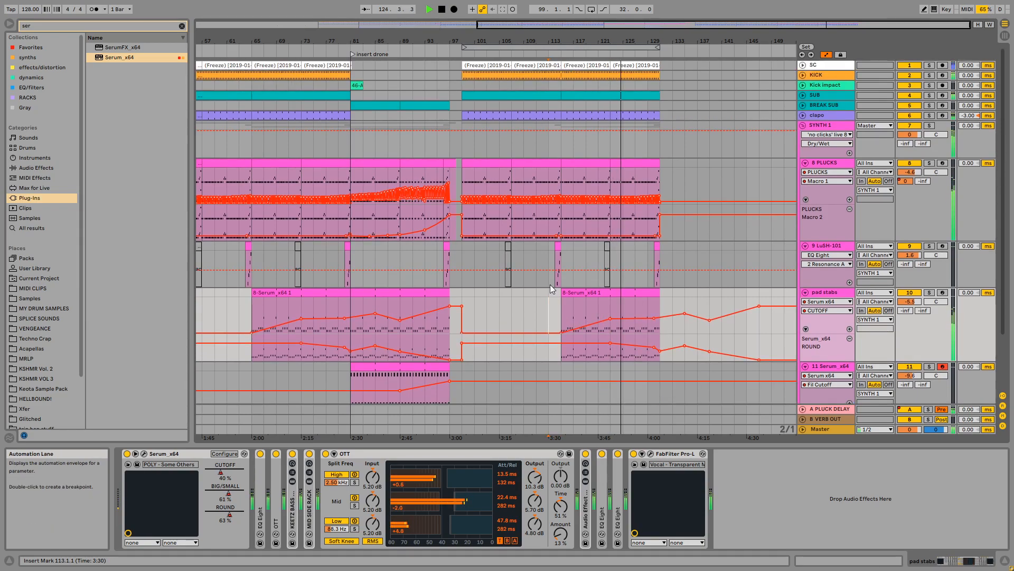
scroll(550, 284, "down", 1)
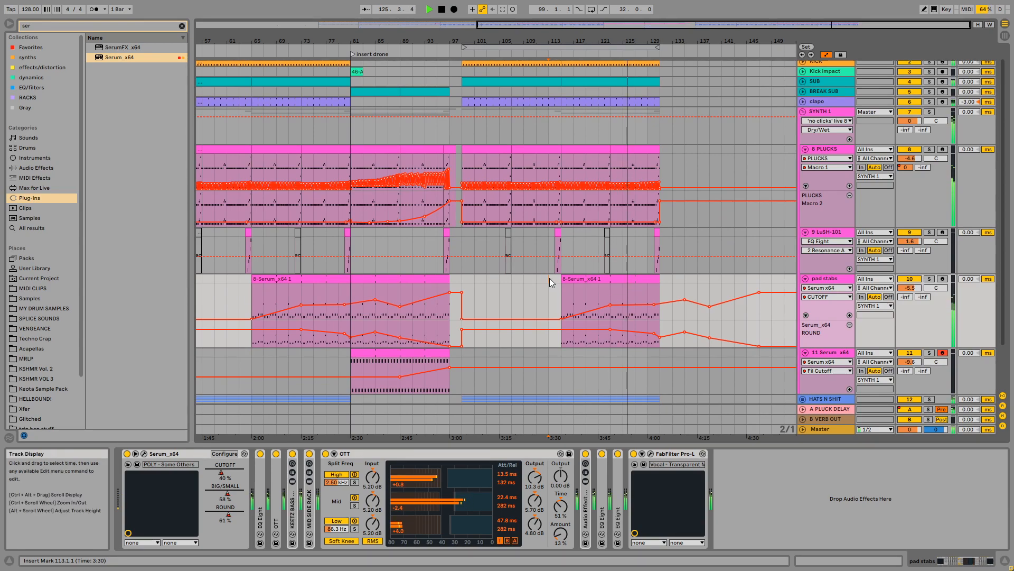
Audition the arrangement from several points, including bars 93 and 115, and resume playback from bar 95
left_click(464, 235)
left_click(425, 140)
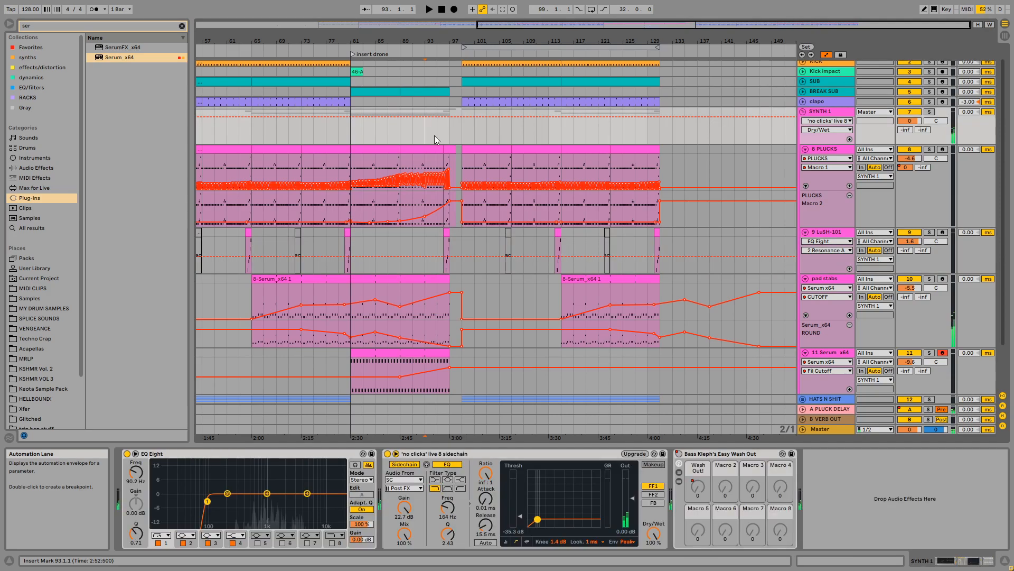
left_click(563, 129)
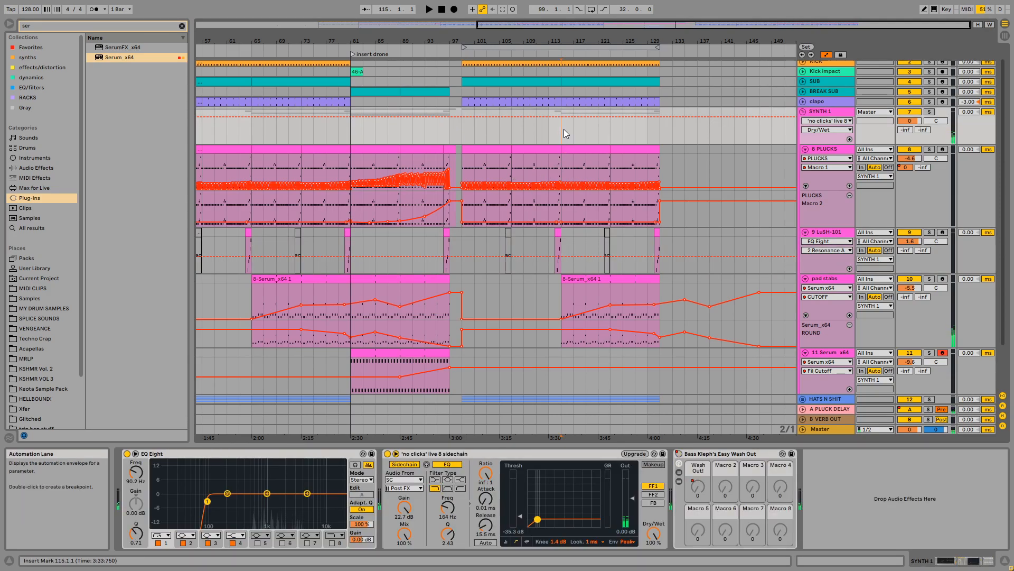
left_click(616, 278)
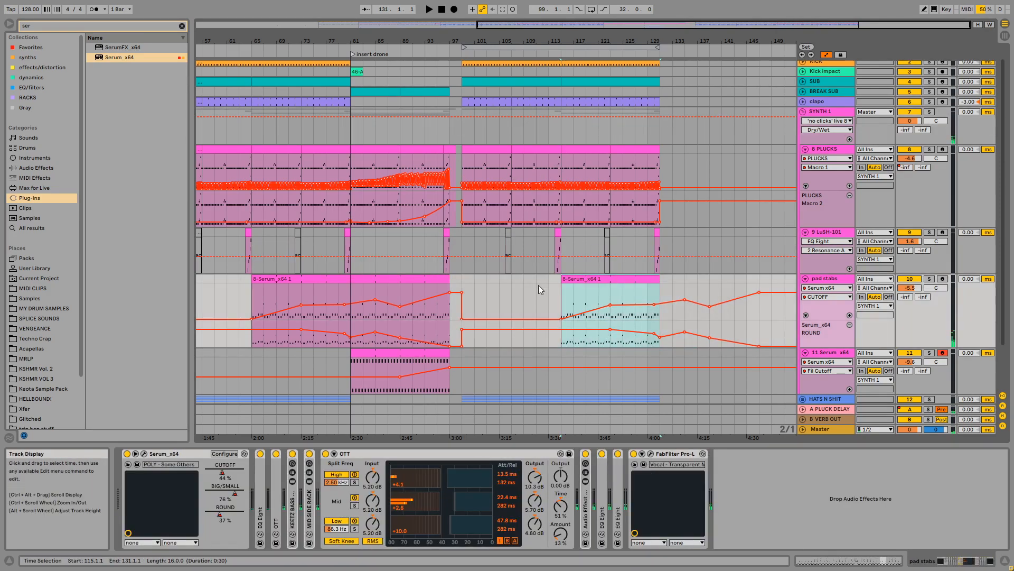
left_click(434, 240)
key("space")
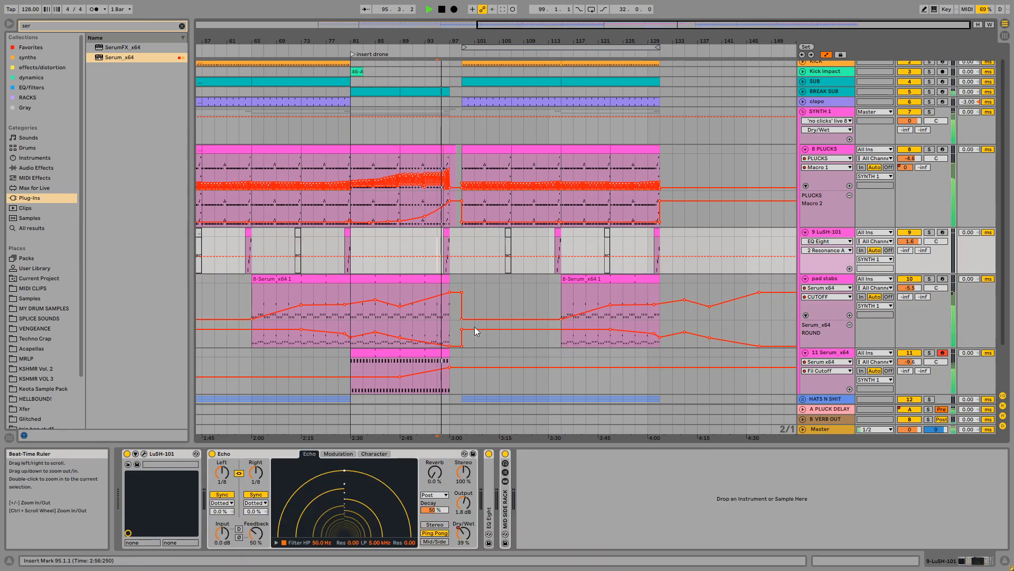
Play the break from bar 81 with track 11 soloed, and open its Serum window
scroll(843, 287, "down", 2)
left_click(840, 326)
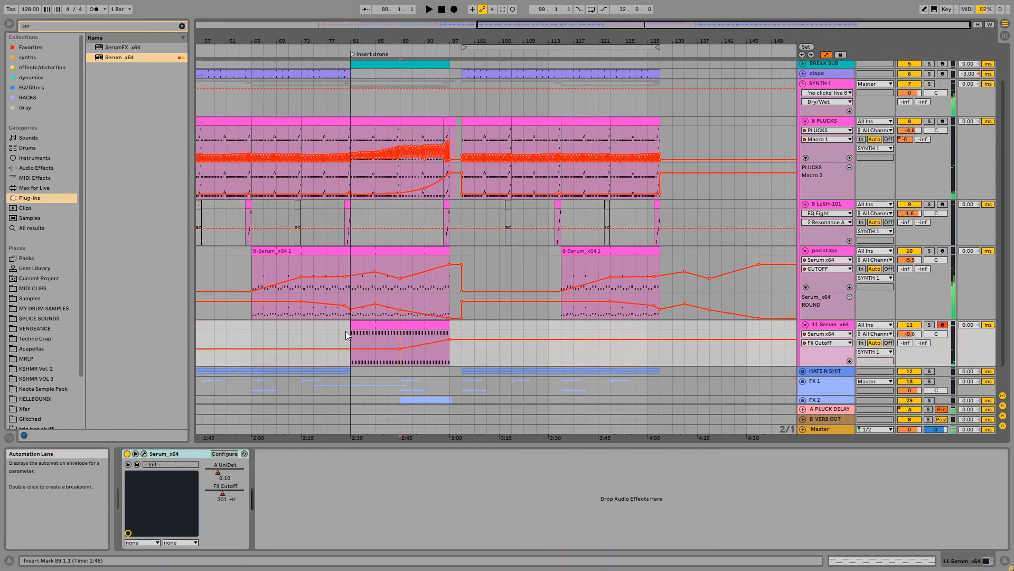
key("space")
left_click(929, 325)
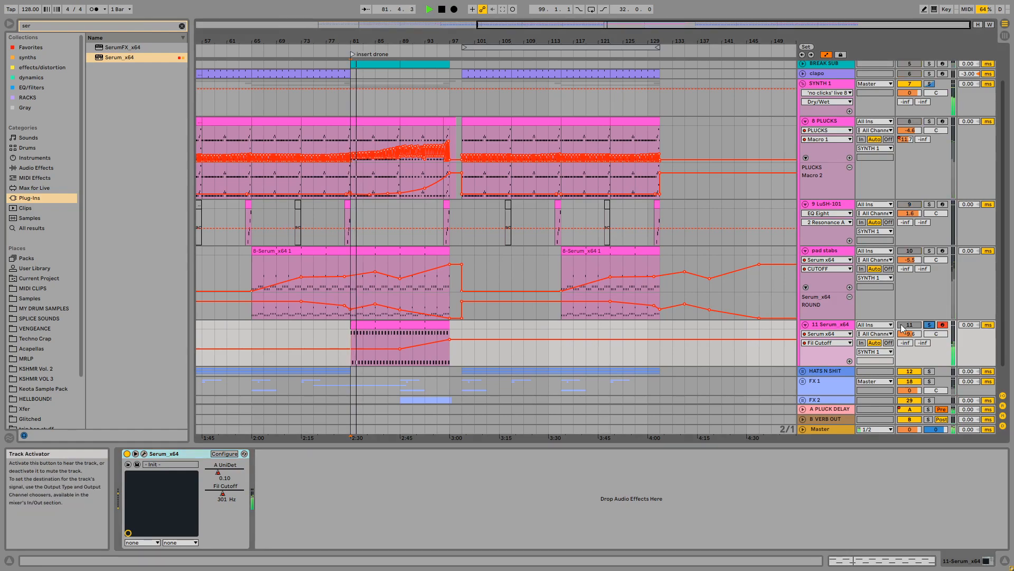
left_click(144, 453)
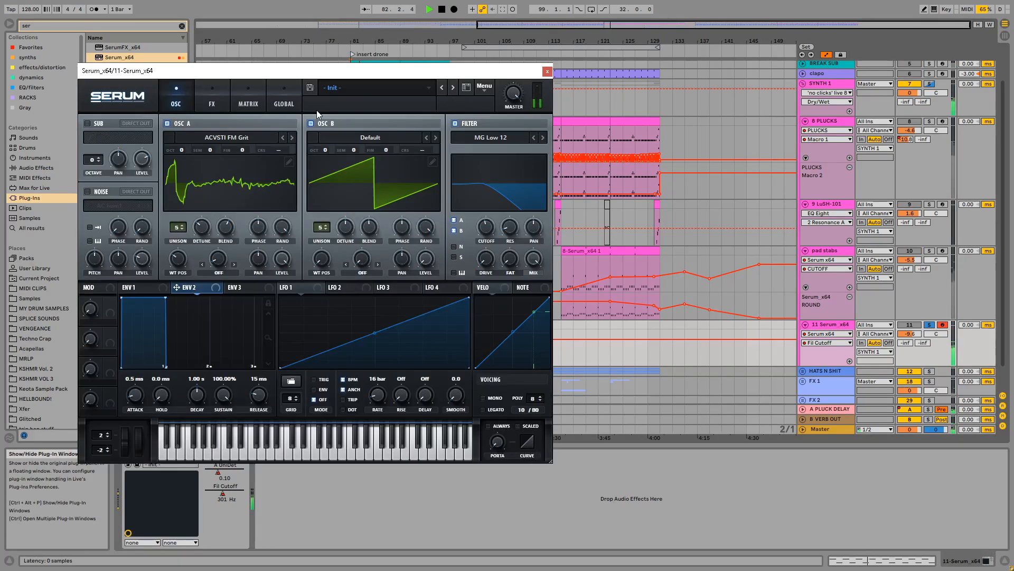
Switch OSC A's wavetable to ACVSTI Fourmant and OSC B's to ACVSTI Acetate, raising the filter cutoff to about 1586 Hz
left_click(293, 139)
left_click(293, 138)
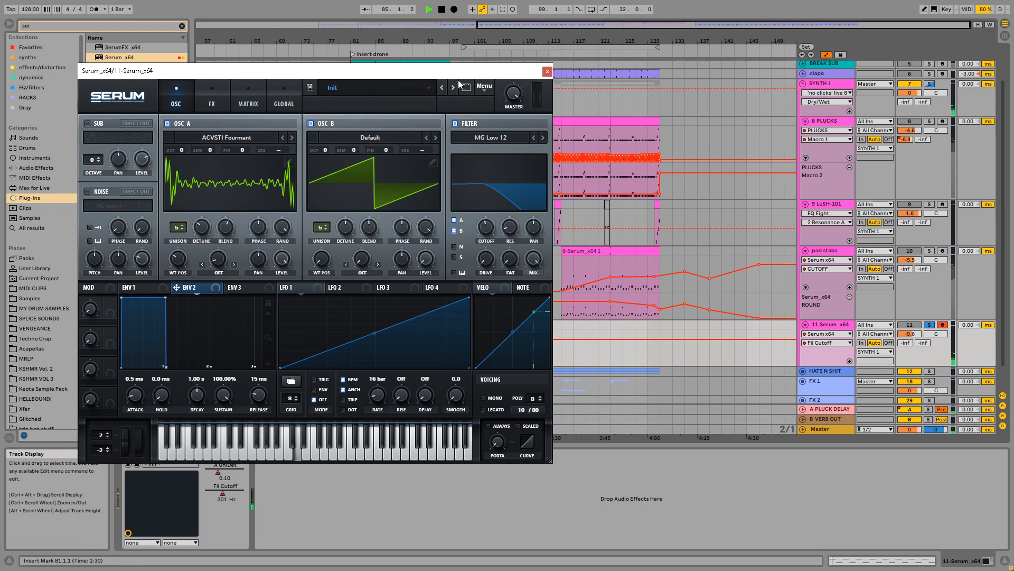
left_click(426, 137)
left_click_drag(486, 227, 493, 193)
Set OSC A's octave to -1 and its warp mode to Sync, adjusting the warp amount
left_click_drag(181, 150, 182, 159)
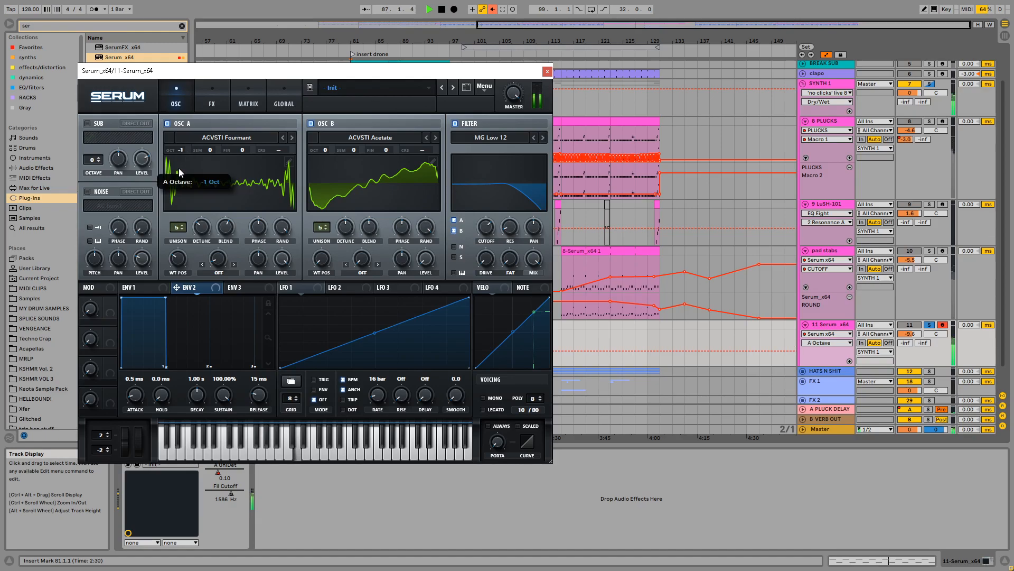
left_click(220, 258)
left_click(234, 264)
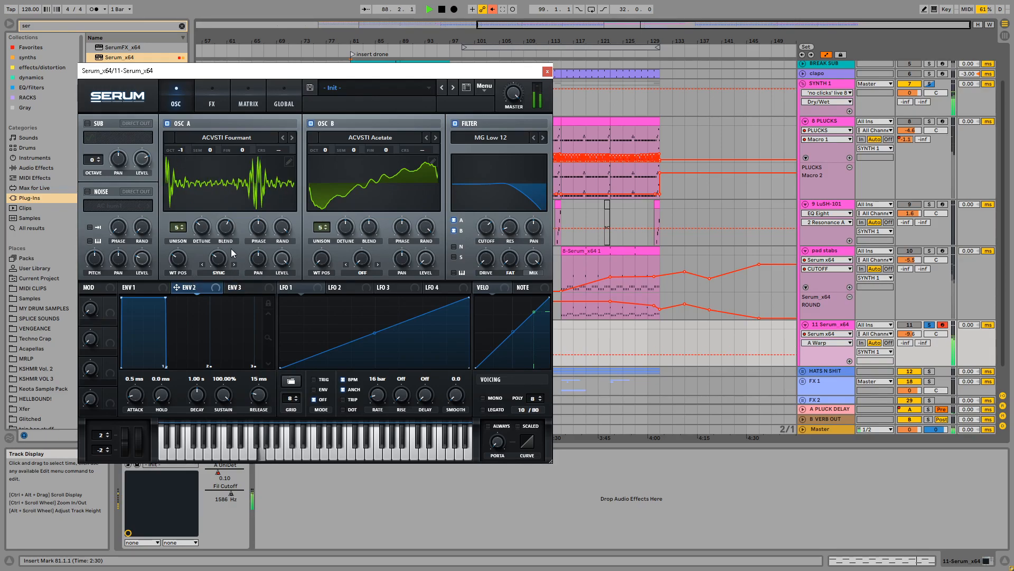
left_click_drag(224, 261, 225, 259)
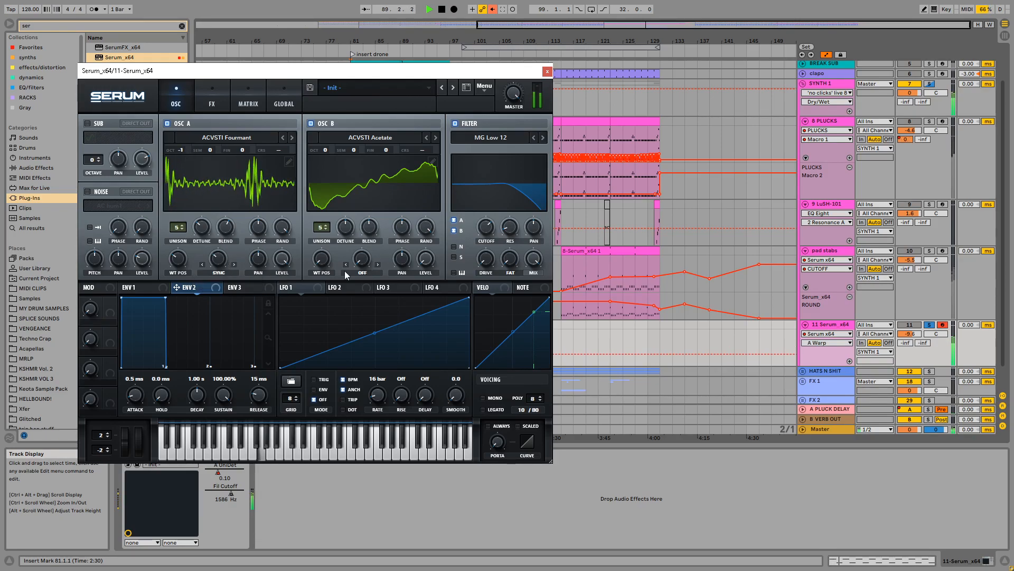
Modulate OSC A's fine tuning with LFO 2, lowering its triangle peak and setting a 2.5 Hz rate, and set the filter cutoff to about 140 Hz
left_click(344, 288)
left_click_drag(331, 287, 254, 157)
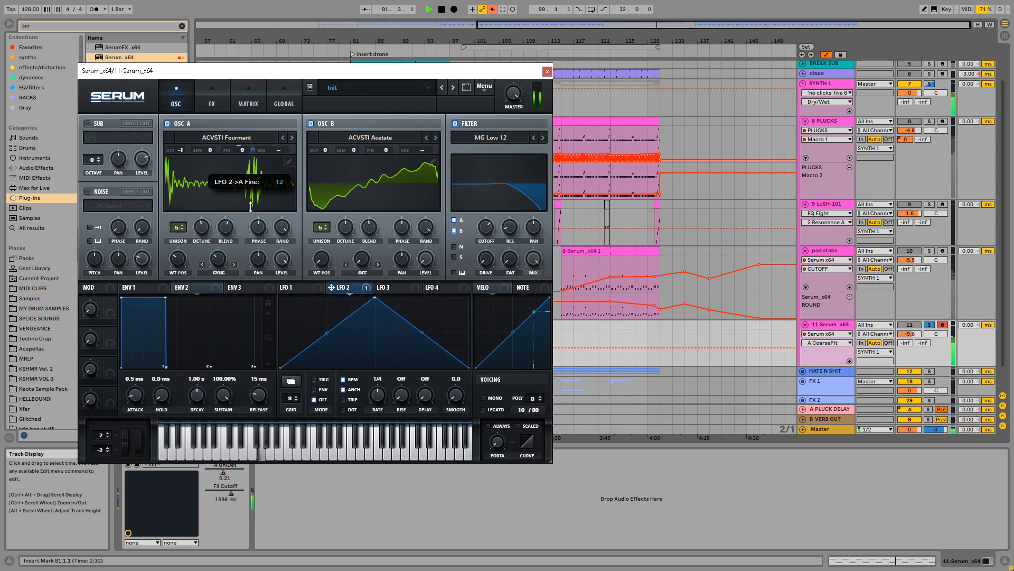
left_click_drag(375, 297, 380, 325)
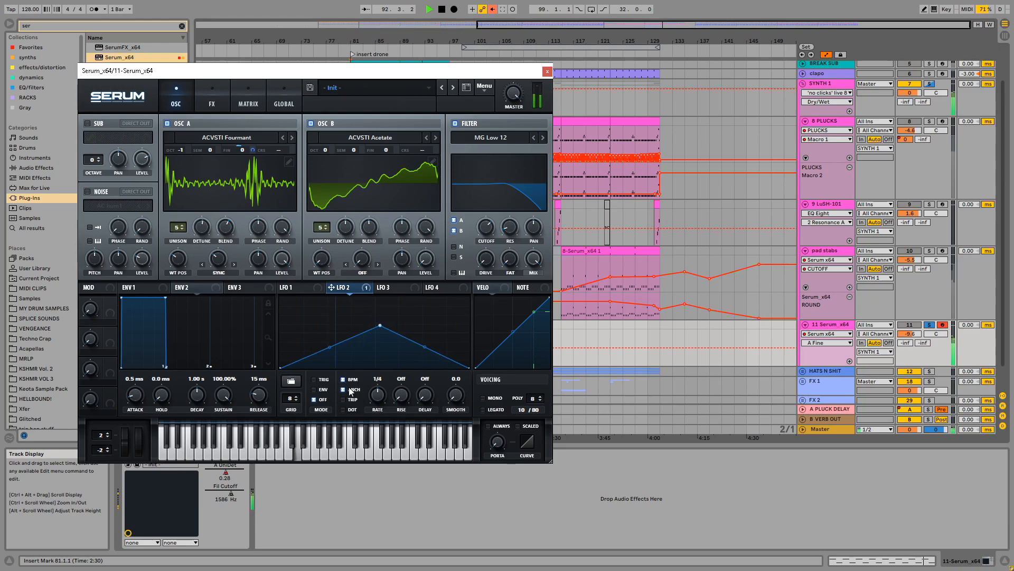
left_click_drag(377, 395, 377, 409)
left_click_drag(379, 325, 377, 312)
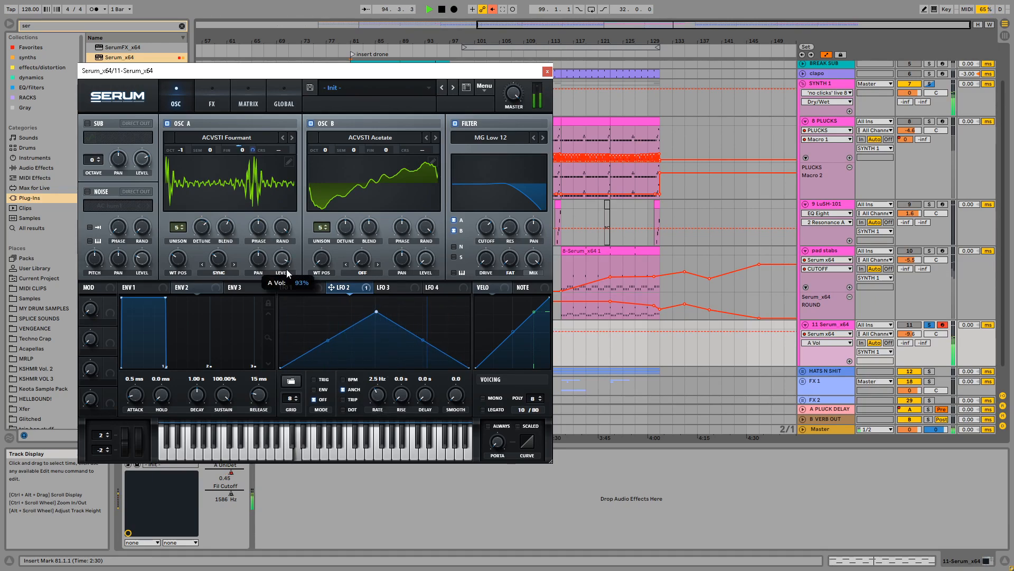
mouse_move(486, 227)
left_mouse_down()
mouse_move(486, 269)
mouse_move(489, 223)
left_mouse_up()
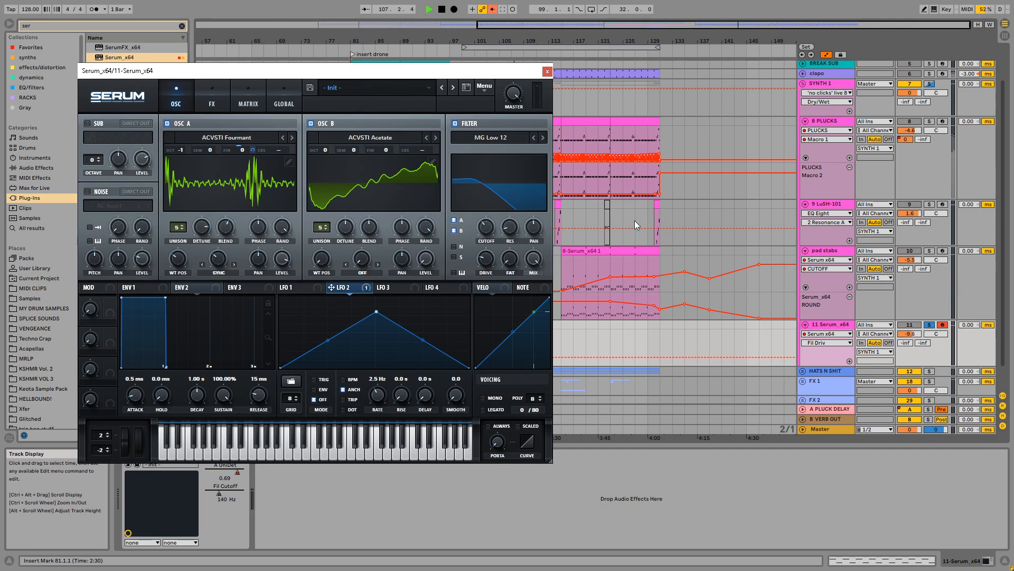
Examine the LuSH-101 track's sections across bars 99 to 131 and the empty bars up to 145
left_click_drag(614, 201, 658, 203)
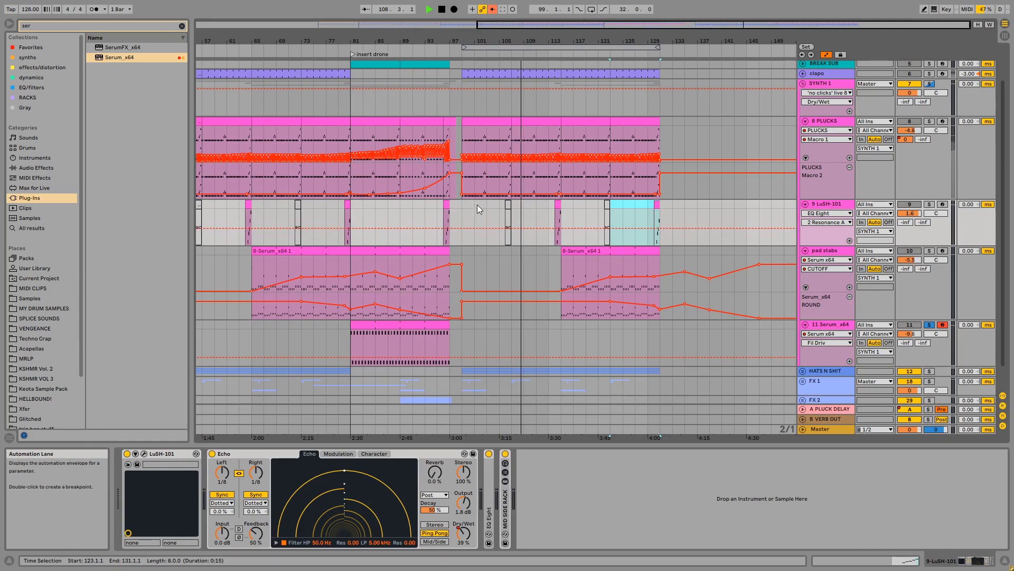
left_click(565, 206)
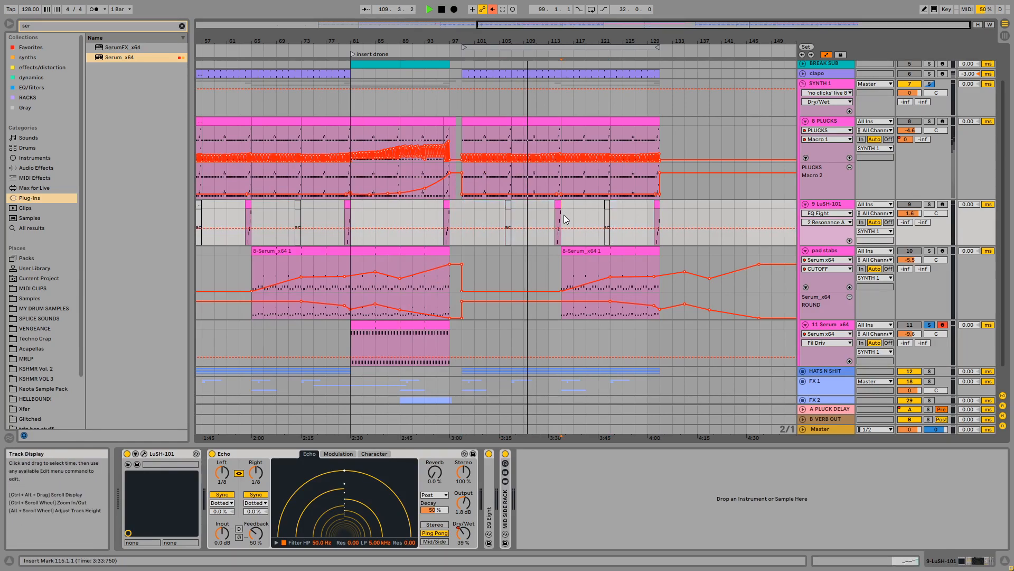
left_click_drag(566, 219, 667, 211)
left_click(662, 212)
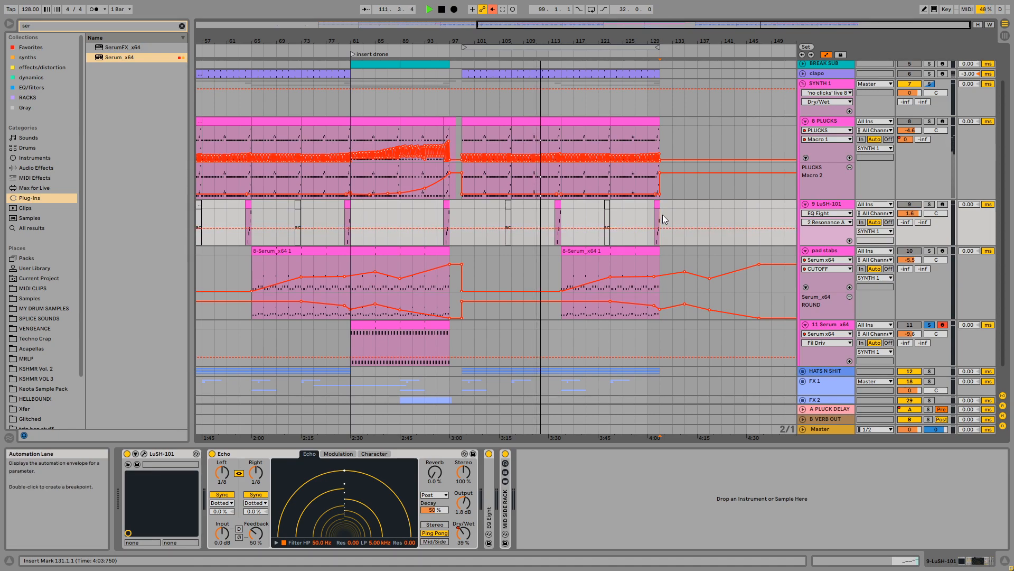
left_click_drag(662, 215, 743, 217)
left_click(748, 215)
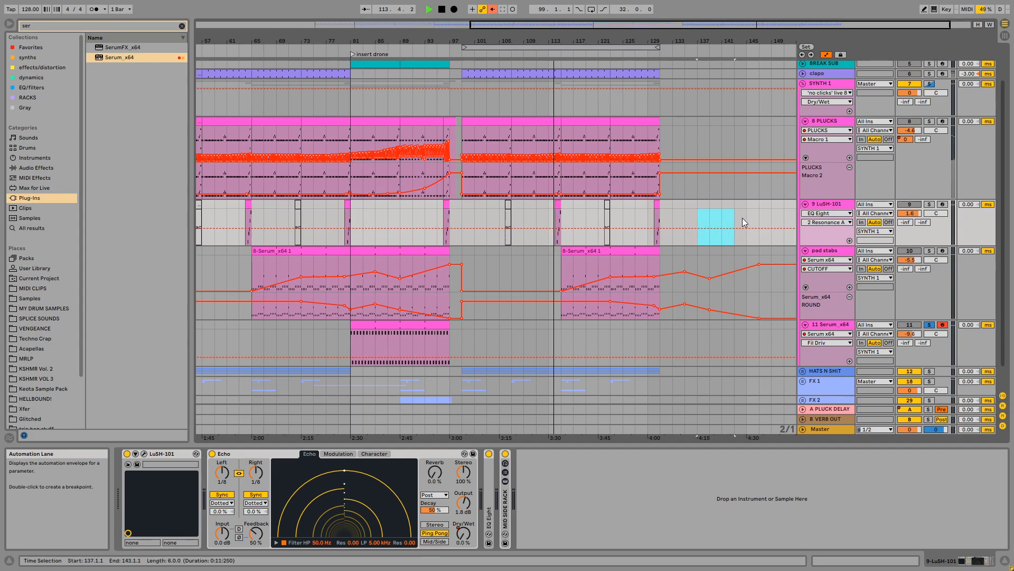
left_click(748, 217)
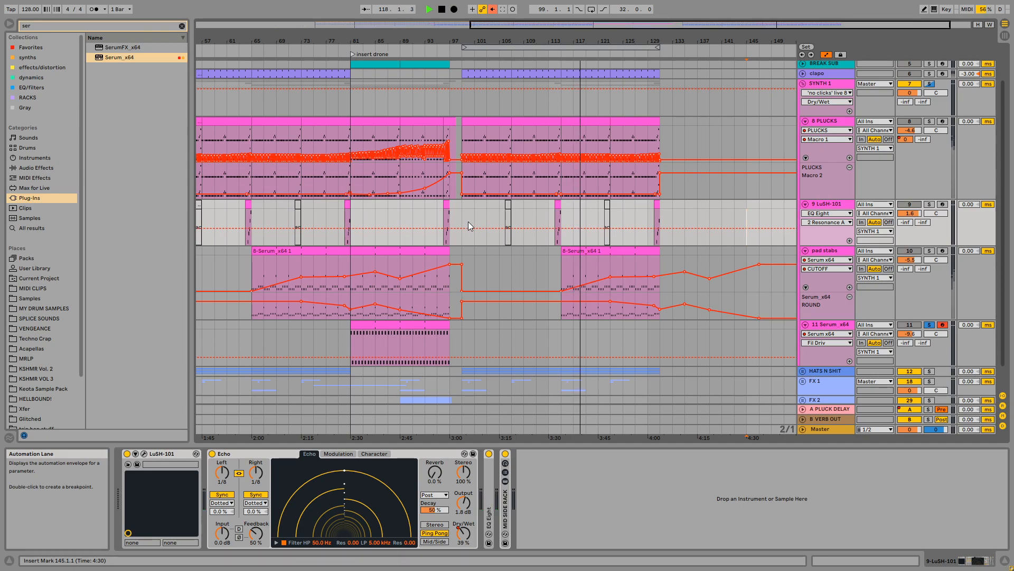
left_click_drag(461, 214, 555, 215)
left_click(563, 214)
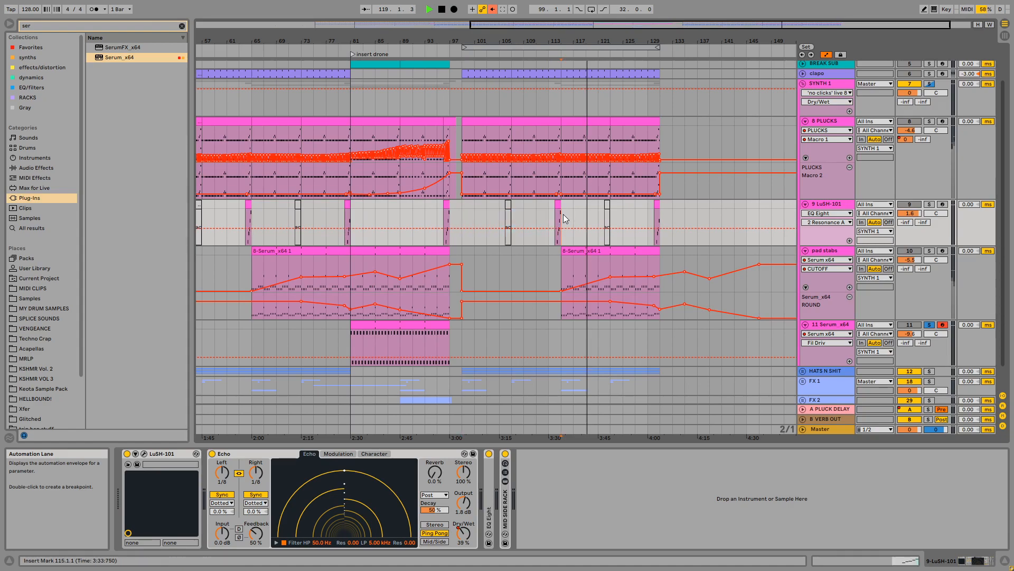
left_click_drag(461, 211, 563, 216)
left_click(563, 216)
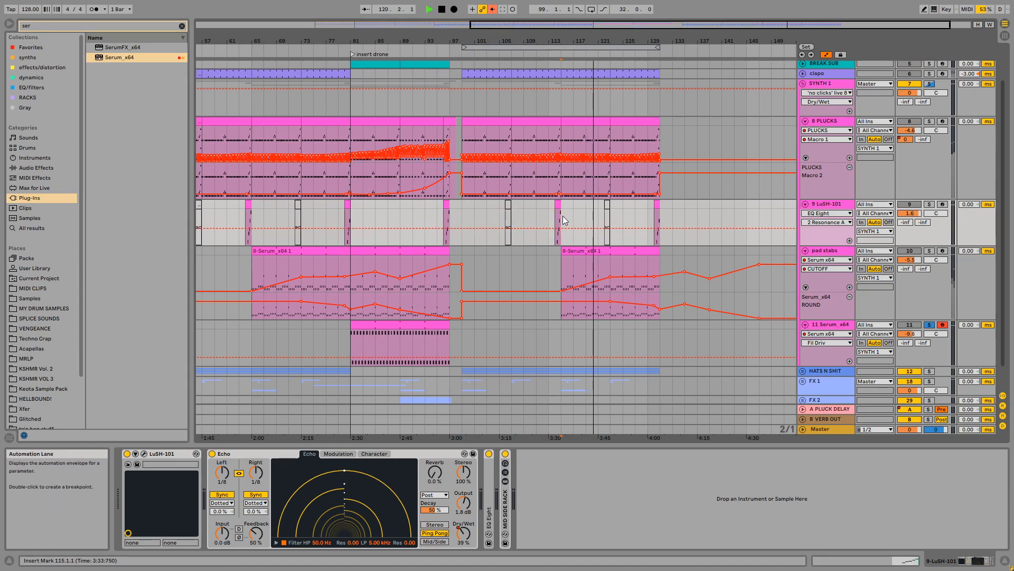
Stop playback and examine bars 99 to 115 on the LuSH-101 and pad stabs tracks
key("space")
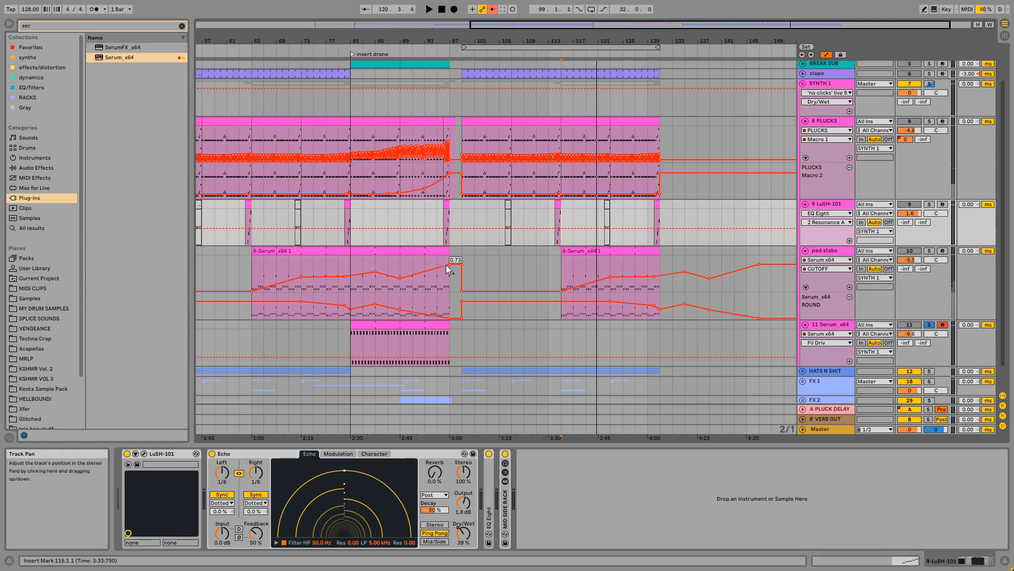
scroll(446, 265, "down", 1)
left_click(829, 299)
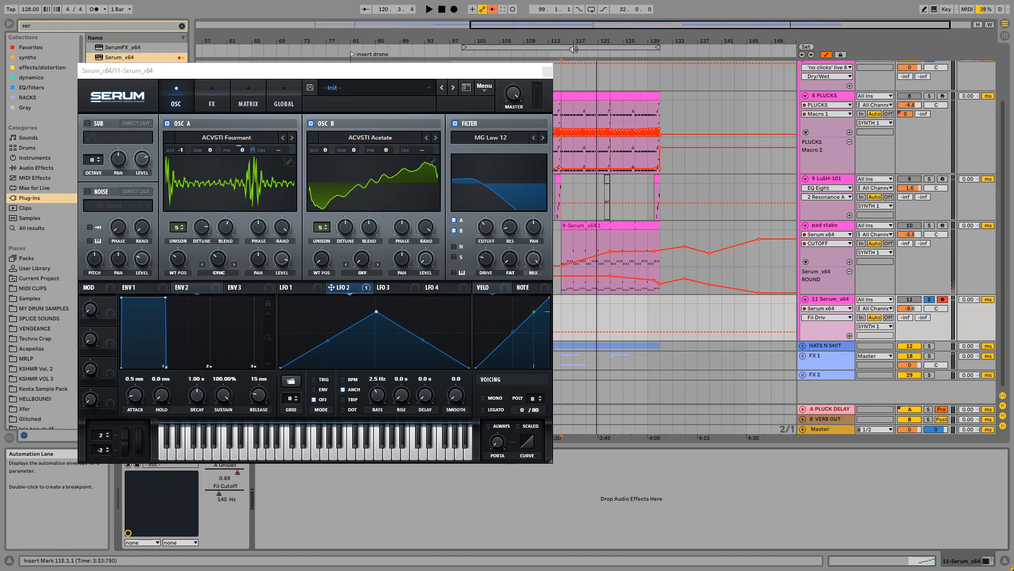
left_click(613, 184)
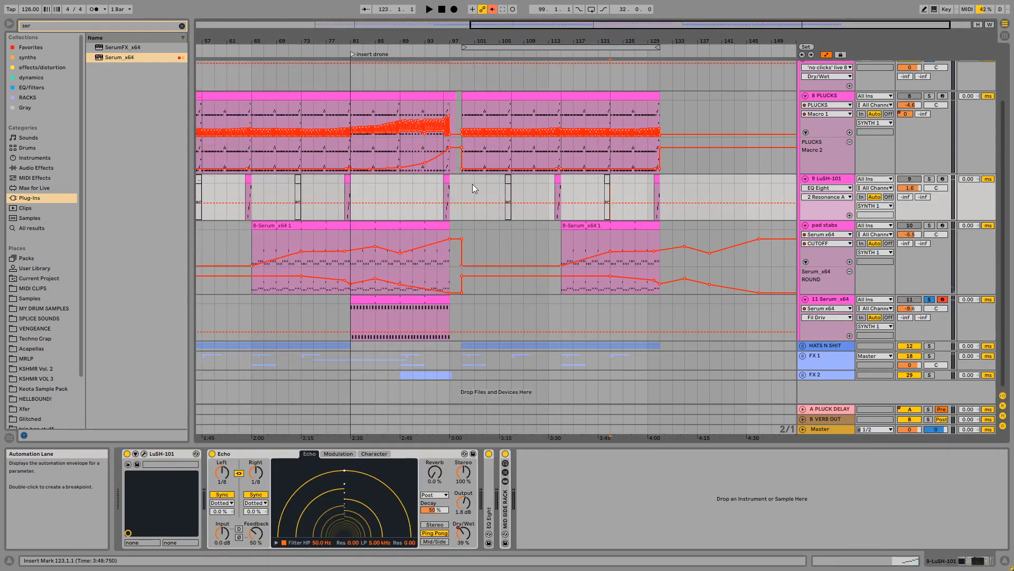
left_click_drag(472, 184, 565, 185)
left_click(564, 185)
left_click(463, 181)
left_click(484, 240)
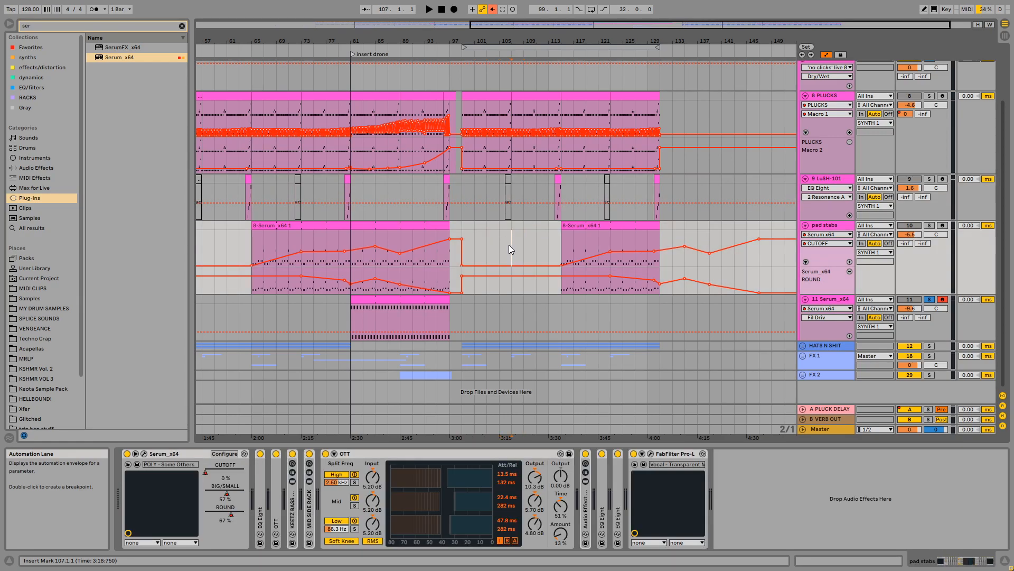
scroll(491, 214, "up", 1)
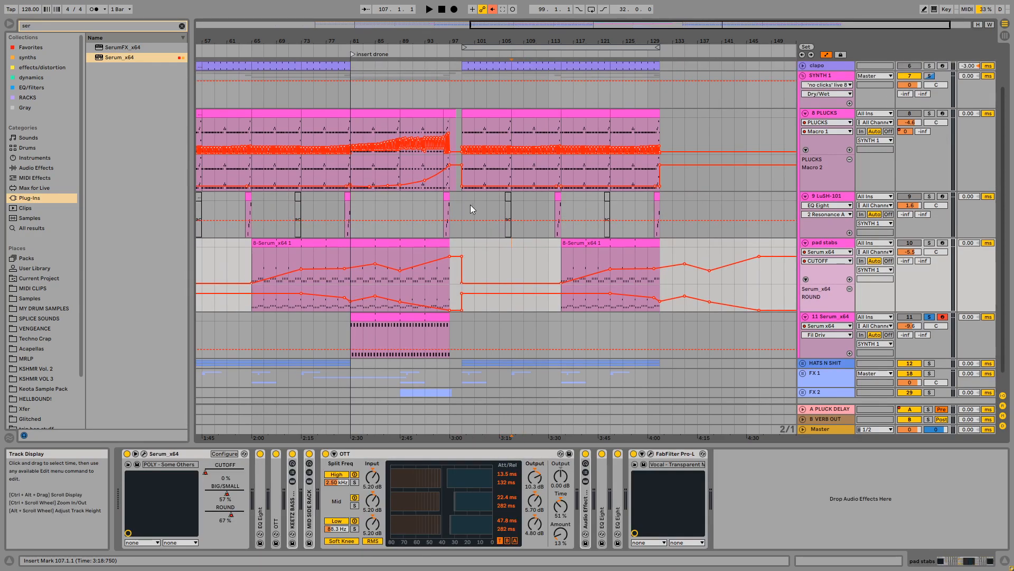
Play the break from bar 81 with the SYNTH 1 group soloed instead of track 11
left_click(463, 206)
key("space")
key("space")
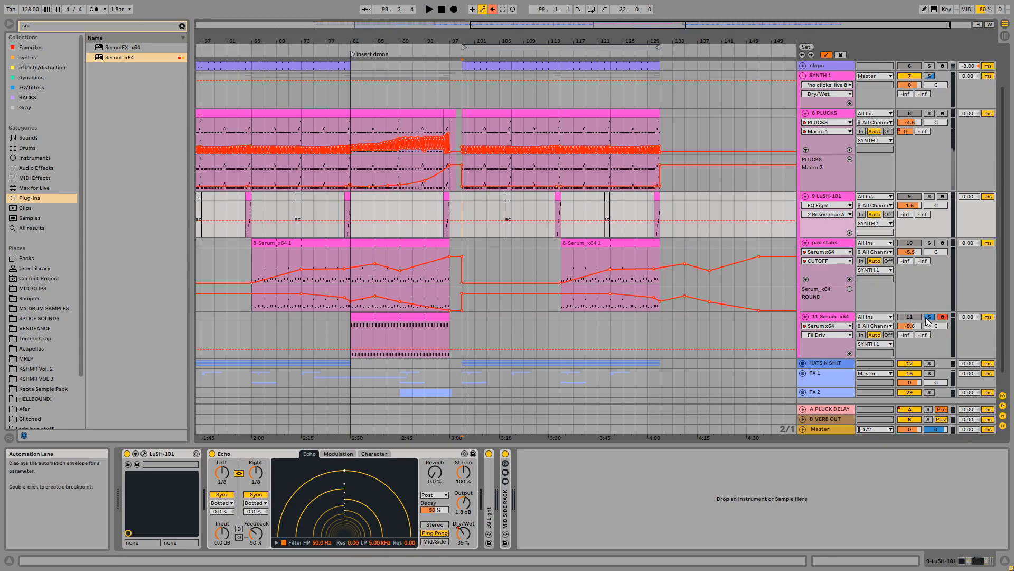
left_click(930, 317)
left_click(376, 316)
key("space")
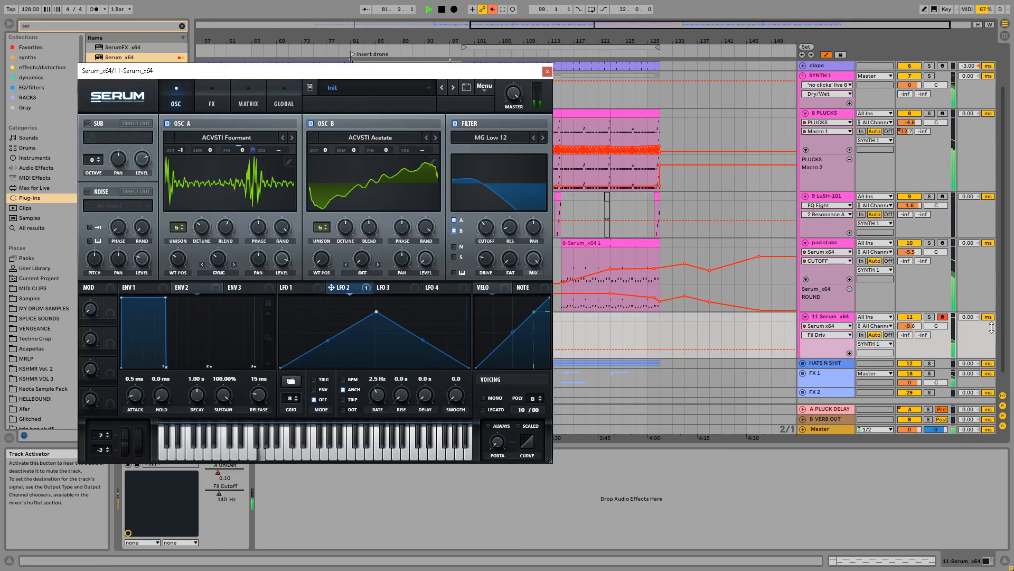
left_click(929, 317)
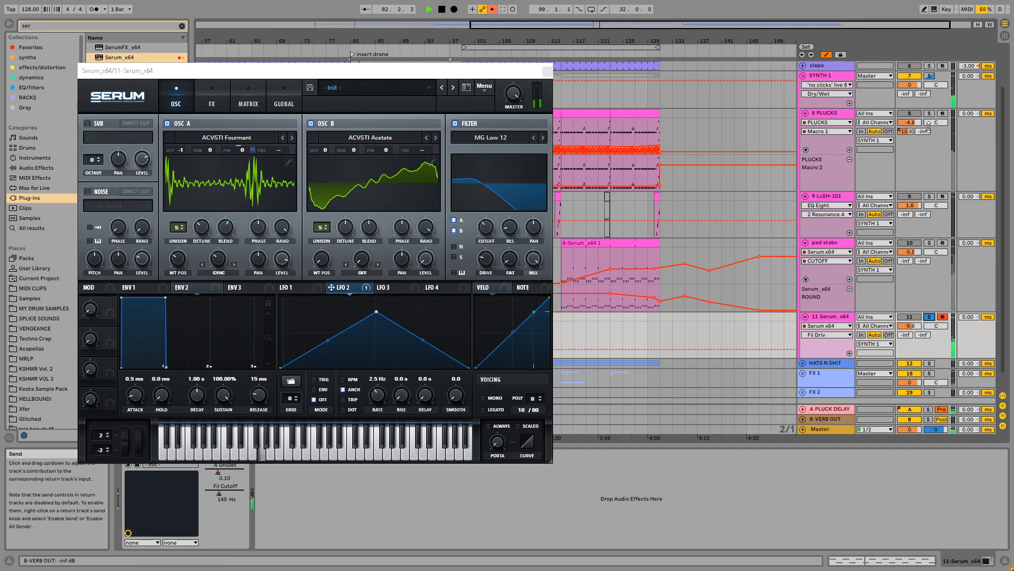
left_click(931, 77)
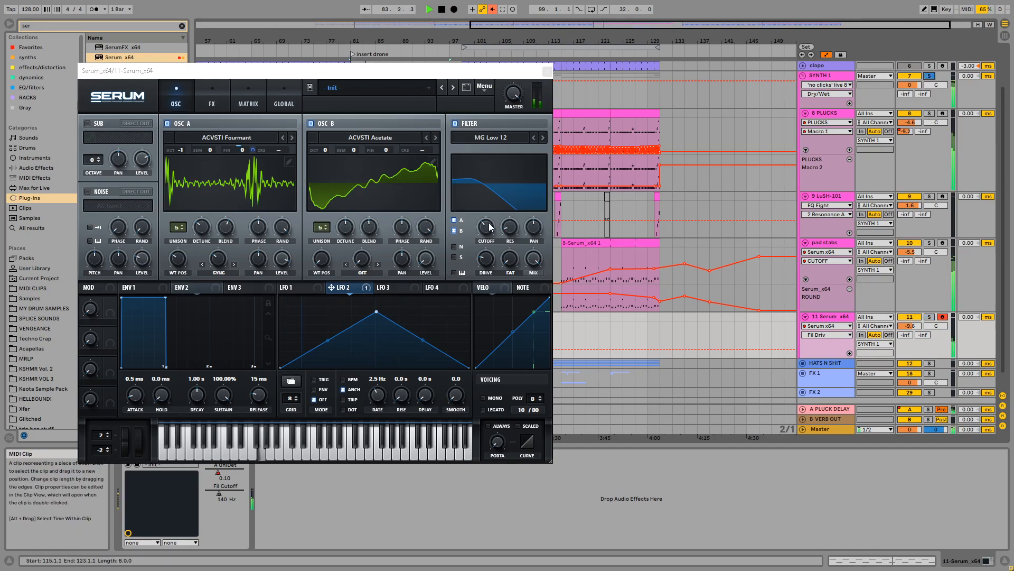
Adjust Serum's filter cutoff and OSC A warp, set track 11's volume to -11.3 dB, and re-enable the overridden automation
left_click_drag(492, 225, 493, 203)
left_click_drag(228, 258, 222, 267)
left_click_drag(487, 229, 493, 210)
left_click_drag(915, 323, 915, 324)
left_click_drag(484, 228, 487, 220)
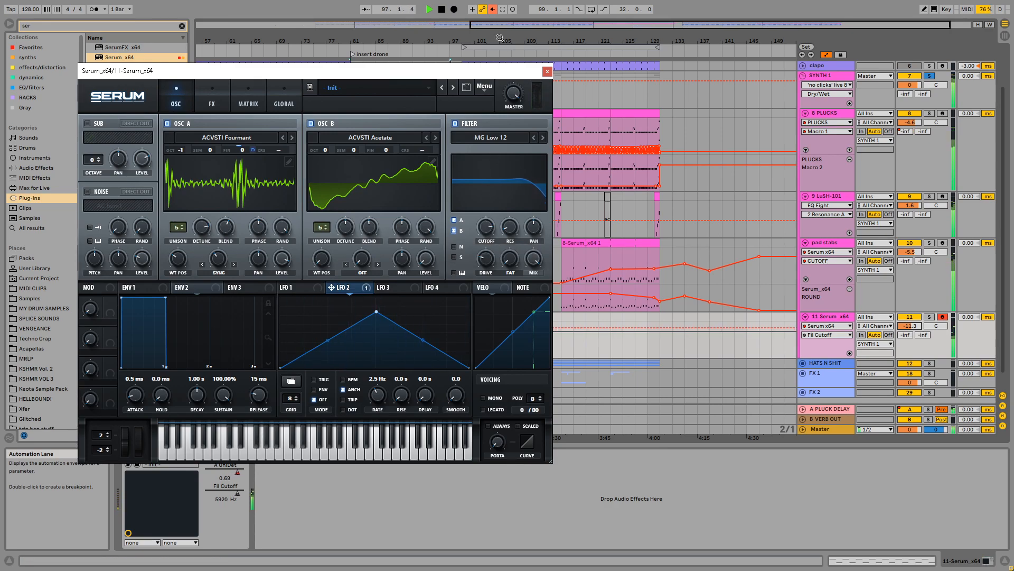
left_click(492, 9)
left_click(551, 74)
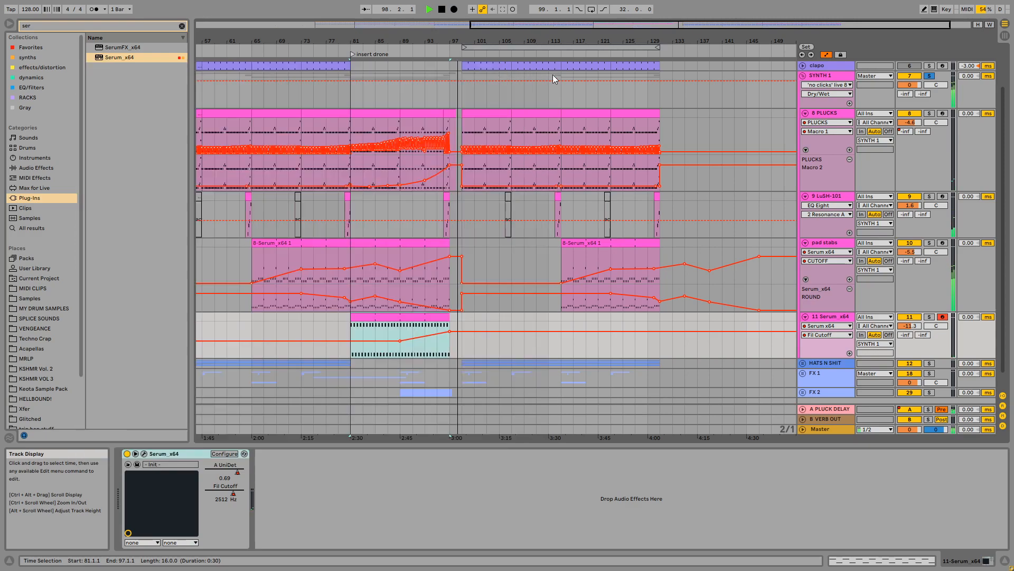
Review the synth tracks of the second drop from bar 99 to the pad stabs entry at bar 115
left_click(464, 201)
scroll(422, 296, "down", 1)
scroll(540, 267, "up", 1)
scroll(572, 265, "down", 1)
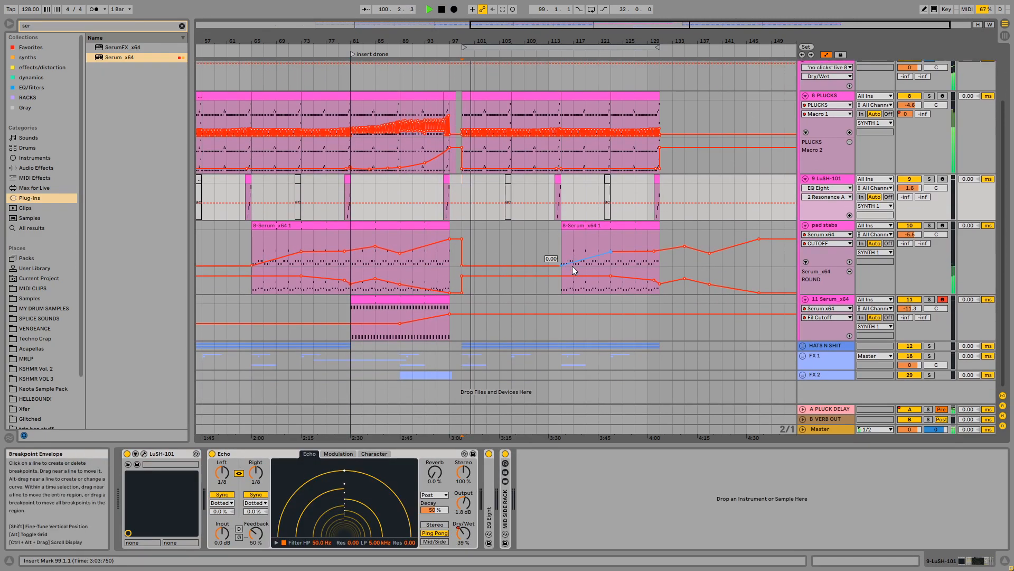
scroll(572, 265, "up", 1)
scroll(572, 285, "up", 1)
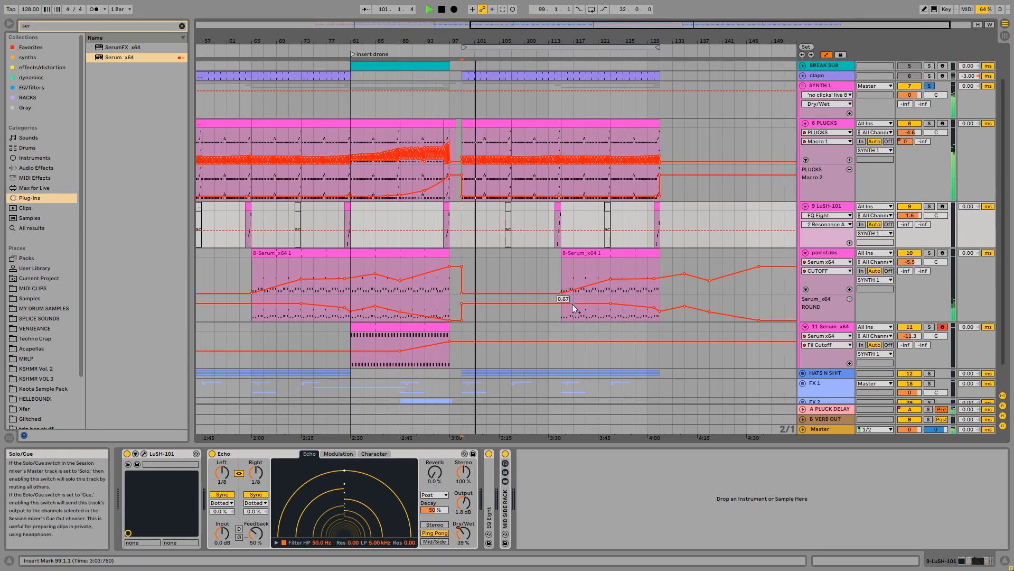
left_click(557, 264)
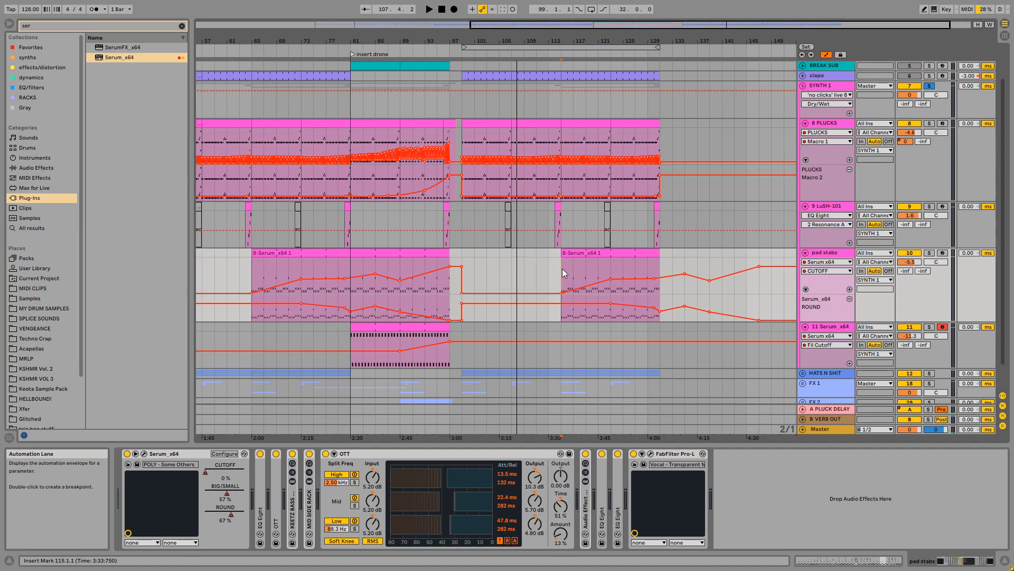
Compare bars 99 to 115 with bars 115 to 131 on the LuSH-101 track, and play from bar 115
mouse_move(562, 212)
left_mouse_down()
mouse_move(670, 216)
mouse_move(661, 217)
left_mouse_up()
left_click(661, 217)
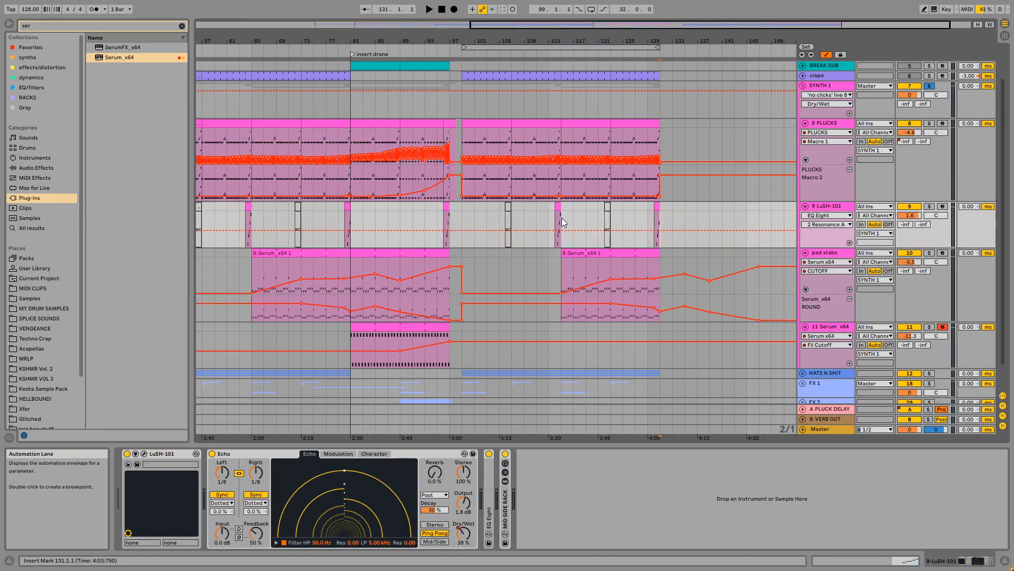
left_click_drag(562, 220, 468, 221)
left_click(466, 224)
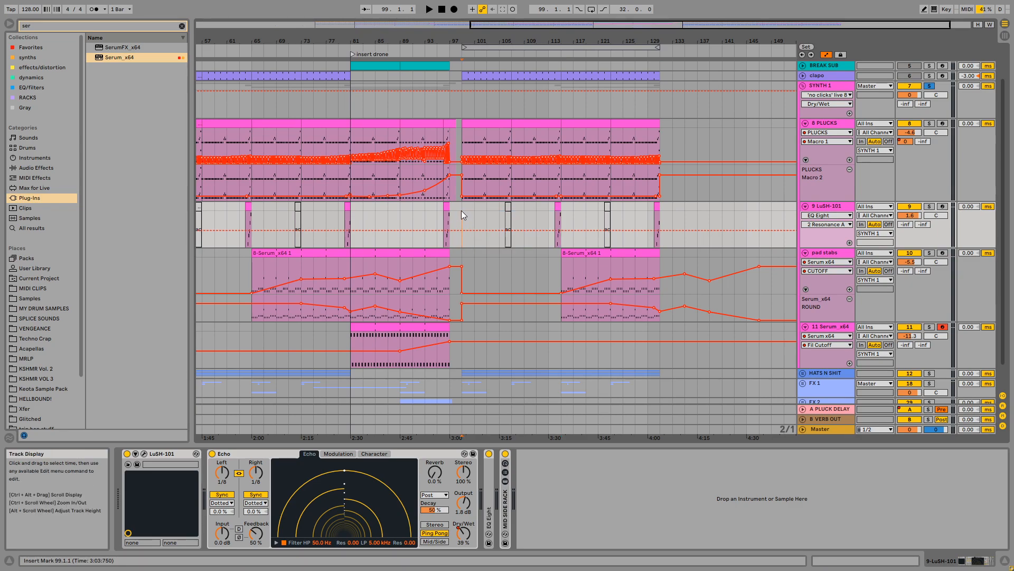
left_click(561, 216)
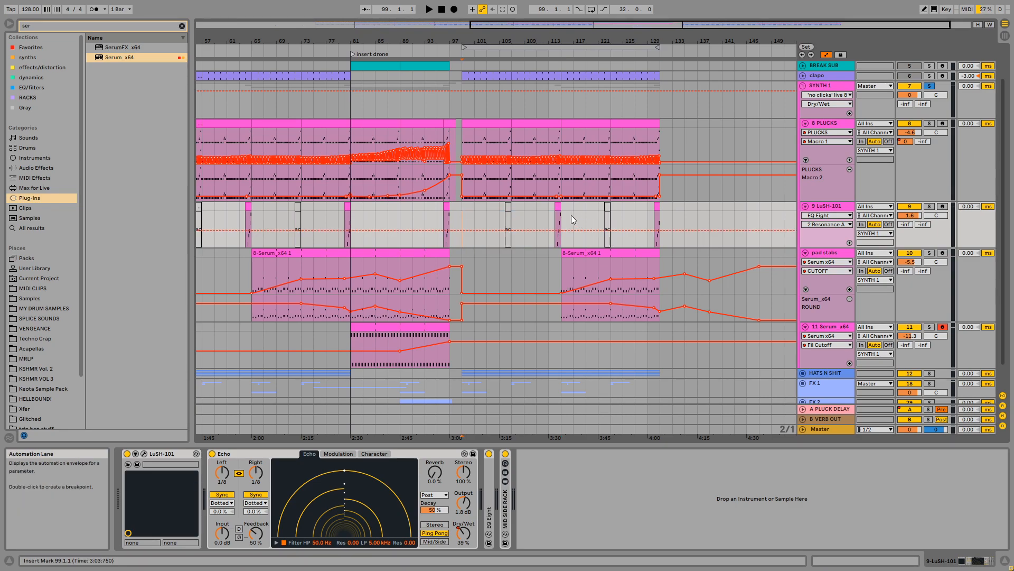
left_click(464, 216)
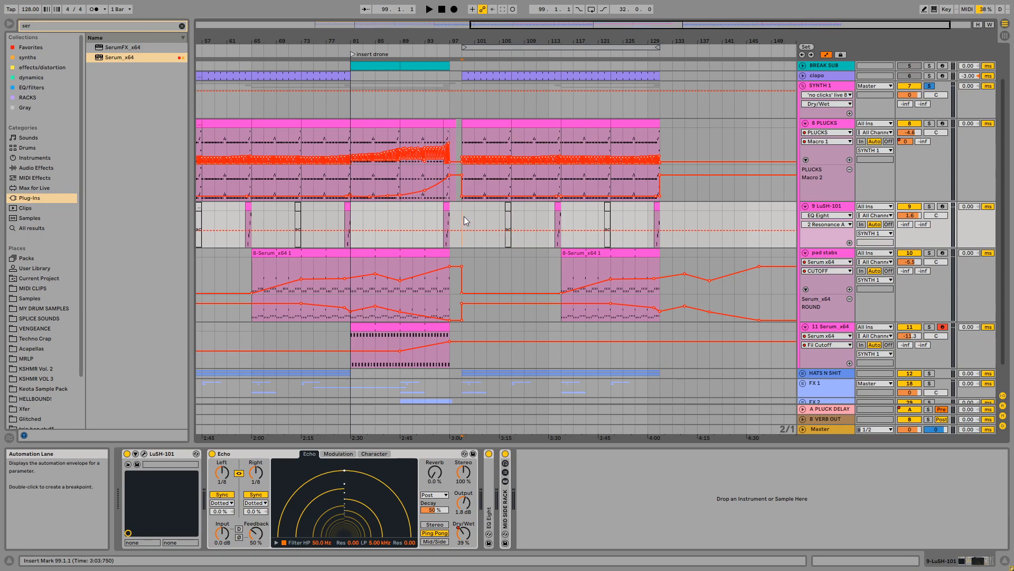
left_click(551, 216)
key("space")
left_click(584, 256)
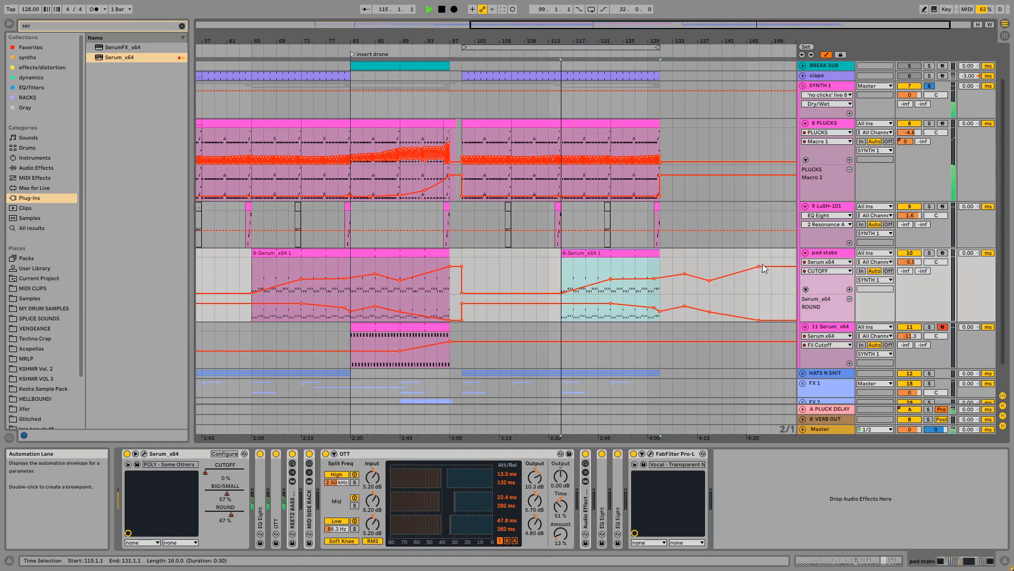
Play the break from bar 81 with track 11 and the pad stabs track soloed together
scroll(412, 272, "down", 2)
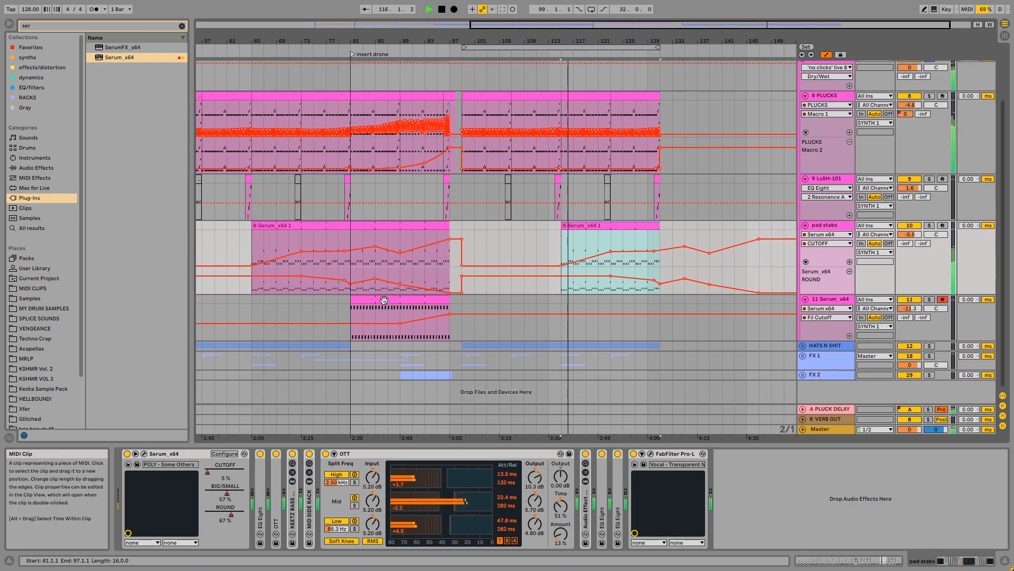
left_click(412, 320)
left_click(929, 300)
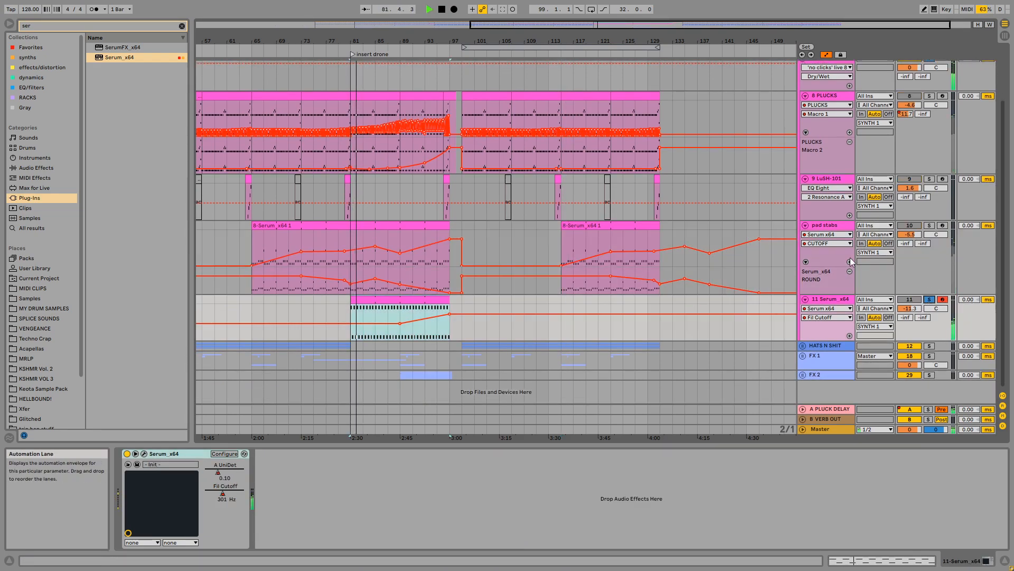
scroll(850, 258, "up", 1)
left_click(930, 250)
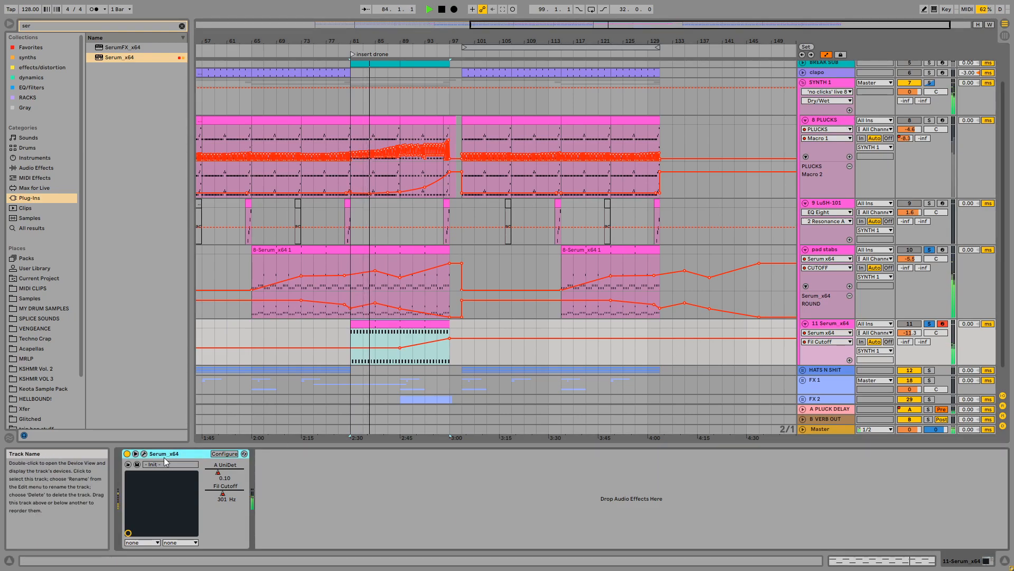
Adjust OSC A in track 11's Serum, and enable the Hyper/Dimension effect with a 27% dimension mix and adjusted dimension size
left_click(144, 453)
left_click_drag(182, 259, 220, 278)
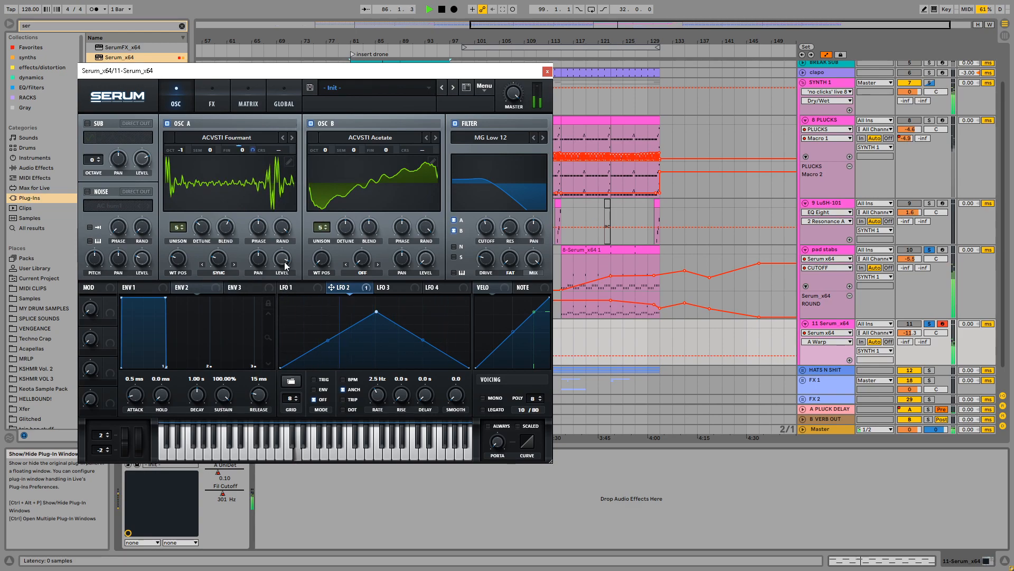
left_click(212, 98)
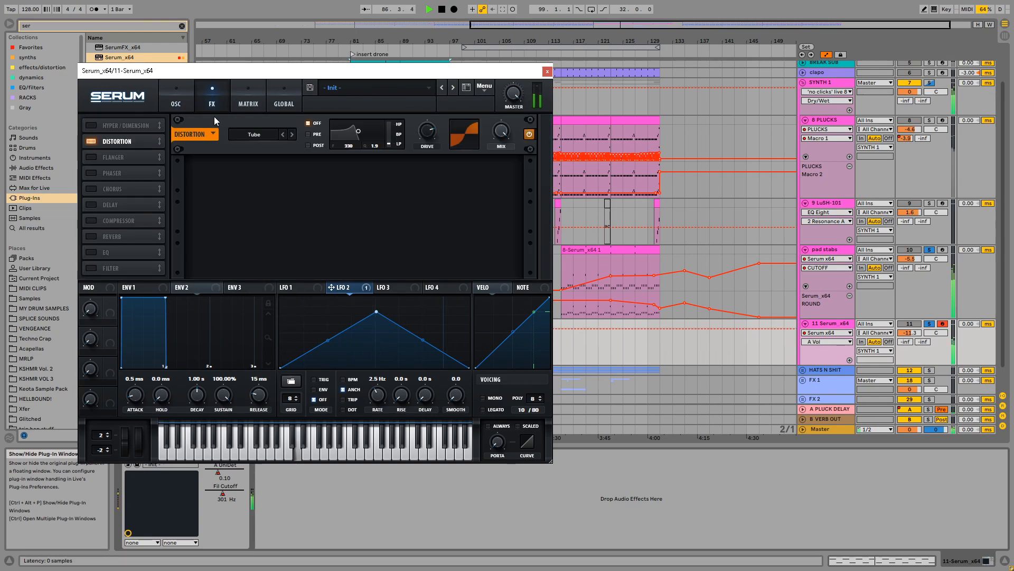
left_click(90, 125)
left_click_drag(374, 131, 375, 139)
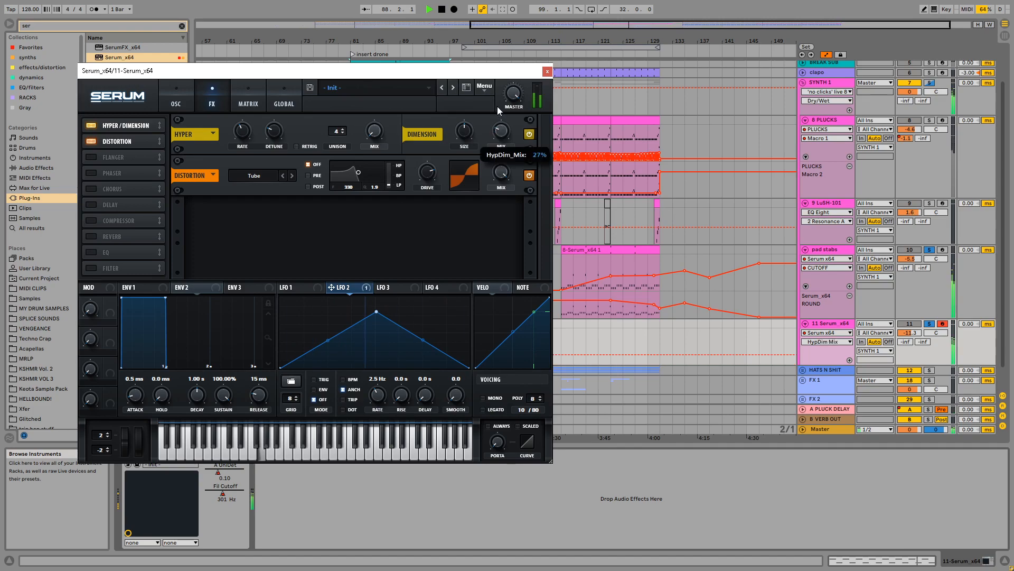
left_click_drag(463, 130, 464, 136)
Enable Serum's compressor in multiband mode, and adjust its attack, release and gain
left_click(91, 222)
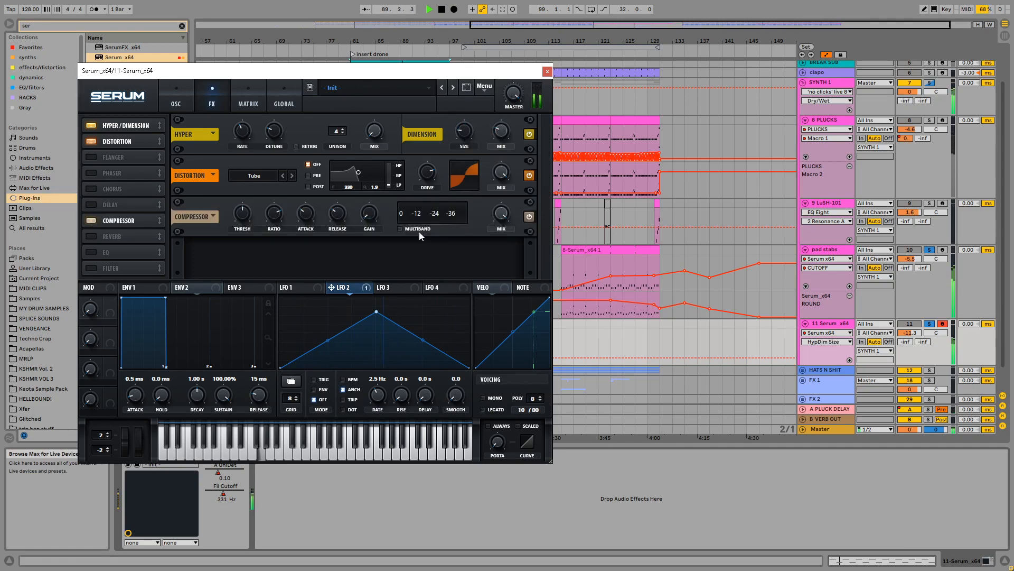
left_click(401, 229)
left_click_drag(370, 214, 369, 190)
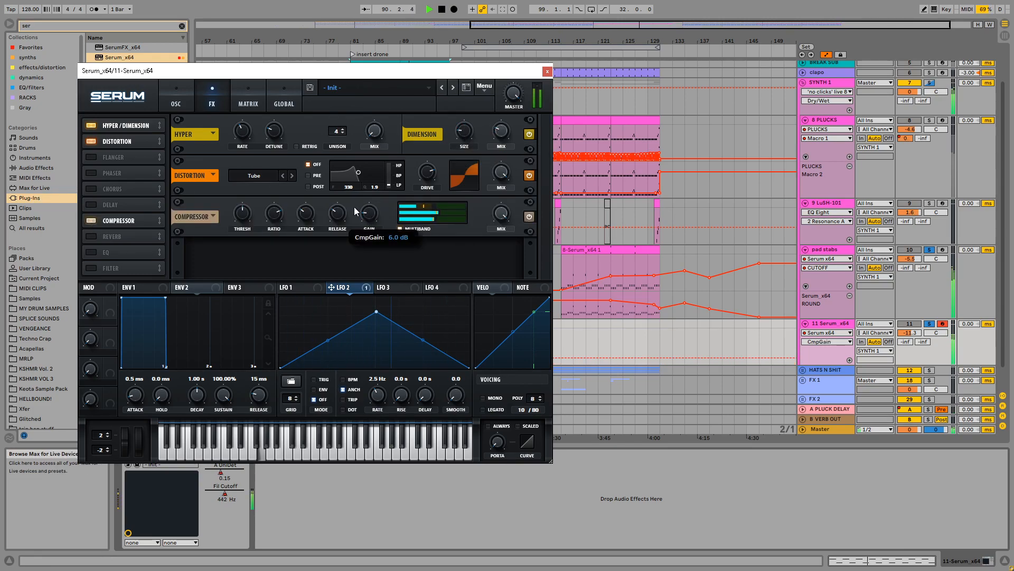
left_click_drag(307, 213, 308, 254)
left_click_drag(339, 215, 339, 253)
left_click_drag(372, 213, 374, 224)
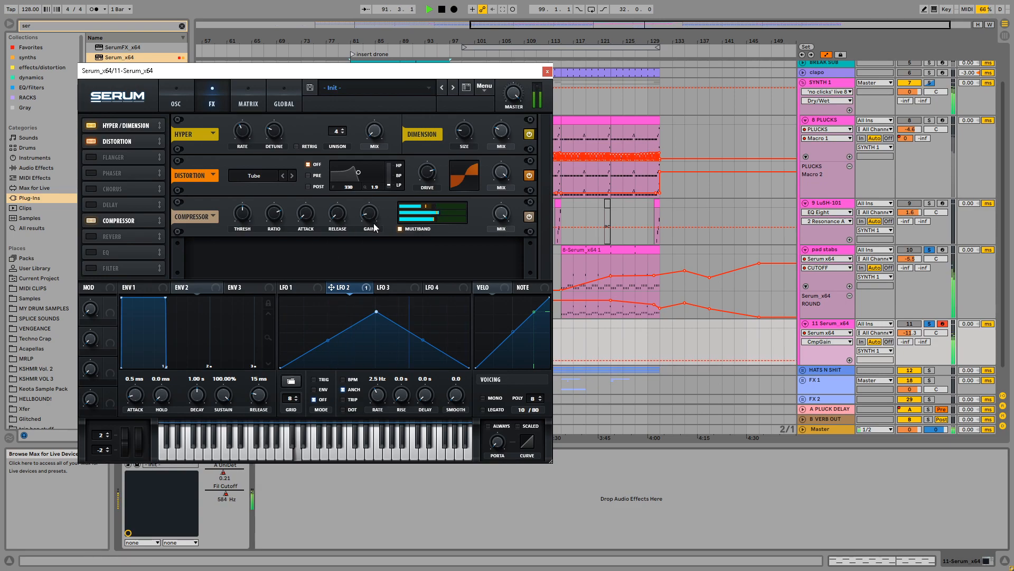
Adjust the filter's Fat amount, and change OSC A's unison voices to 4 and its unison blend
left_click(176, 101)
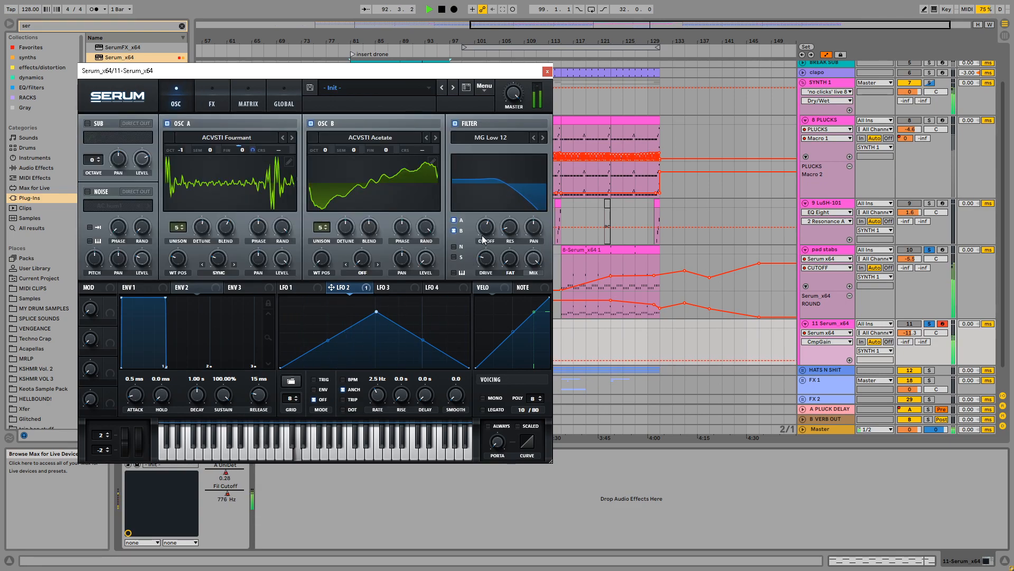
left_click(505, 272)
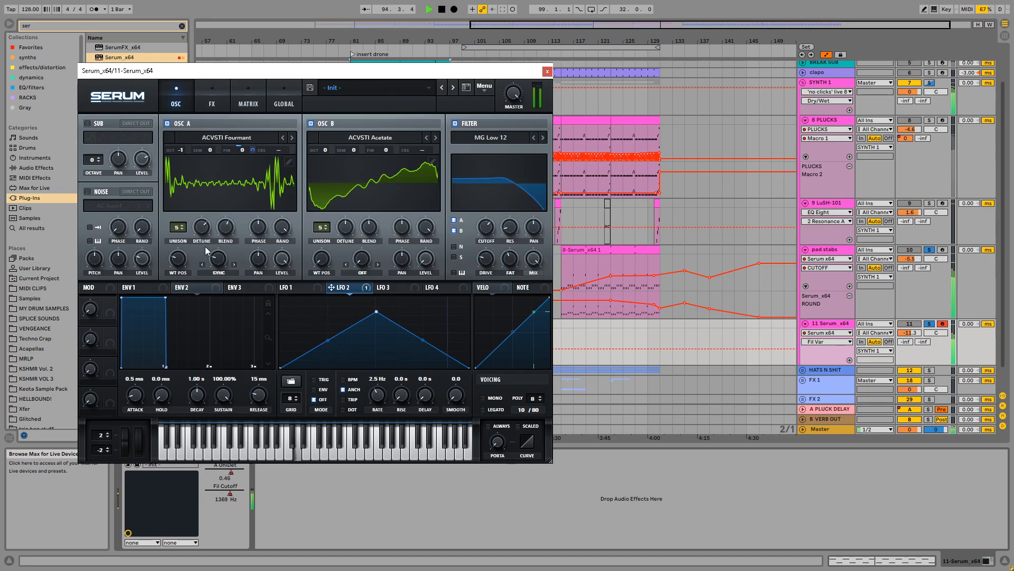
left_click(181, 229)
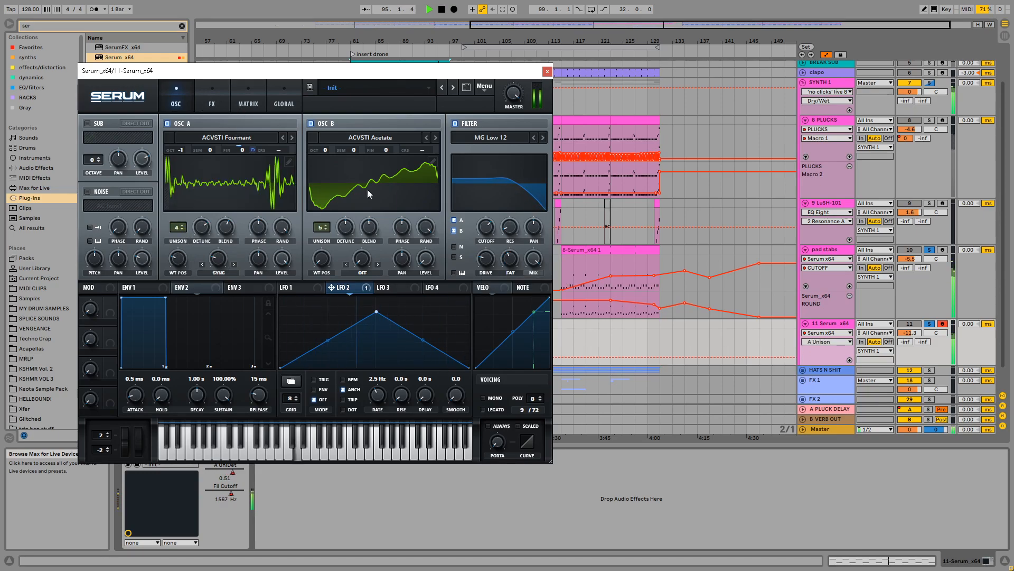
left_click(237, 226)
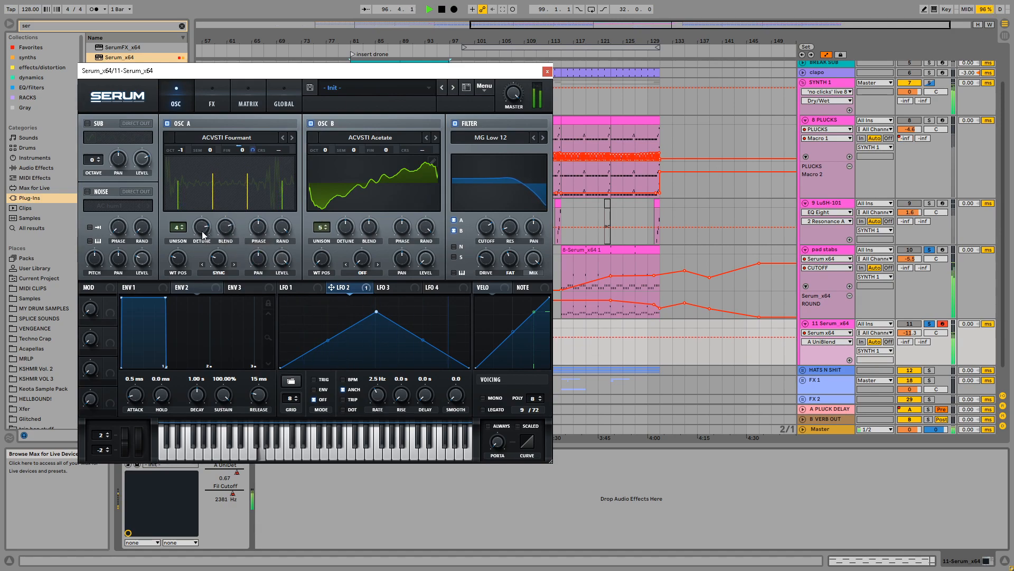
Try OSC A with fewer unison voices, settle on 6, and stop playback
left_click(183, 229)
left_click(183, 230)
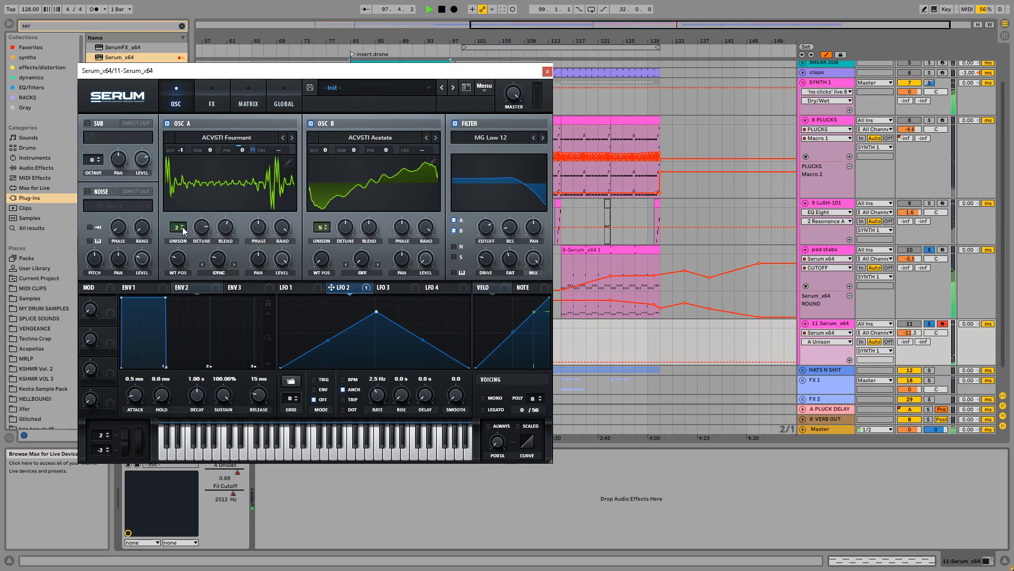
left_click(182, 226)
left_click(182, 226)
left_click(182, 226)
left_click(182, 226)
left_click(182, 227)
left_click(182, 229)
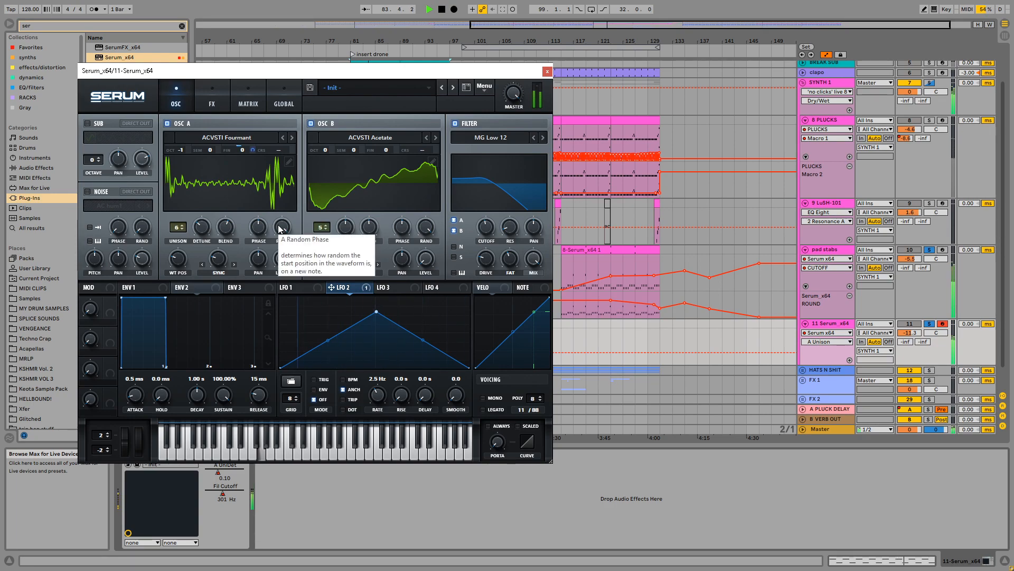
key("space")
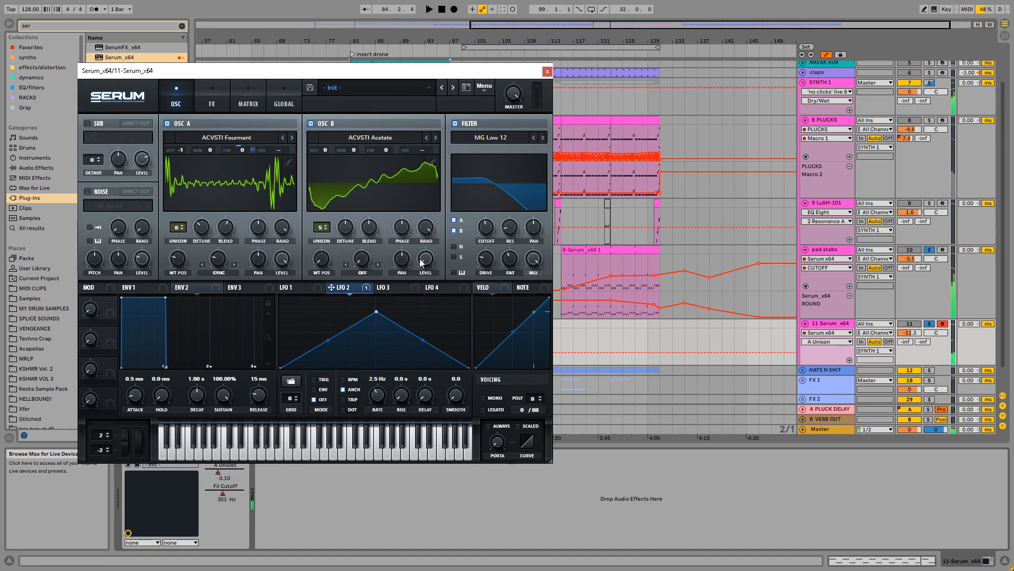
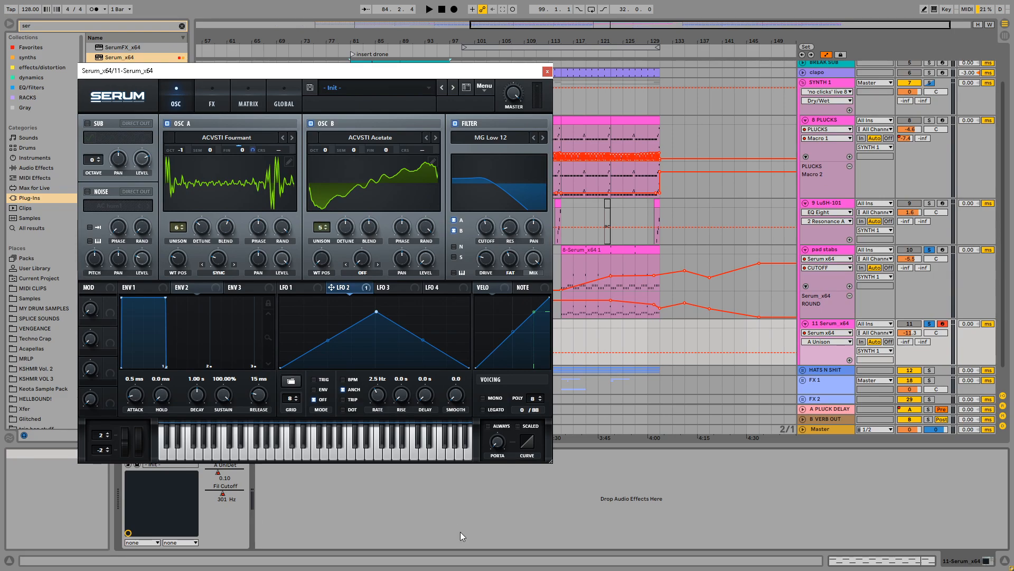
Mark bars 99 to 117 on the SYNTH 1 group, and play the break from bar 81
left_click(496, 540)
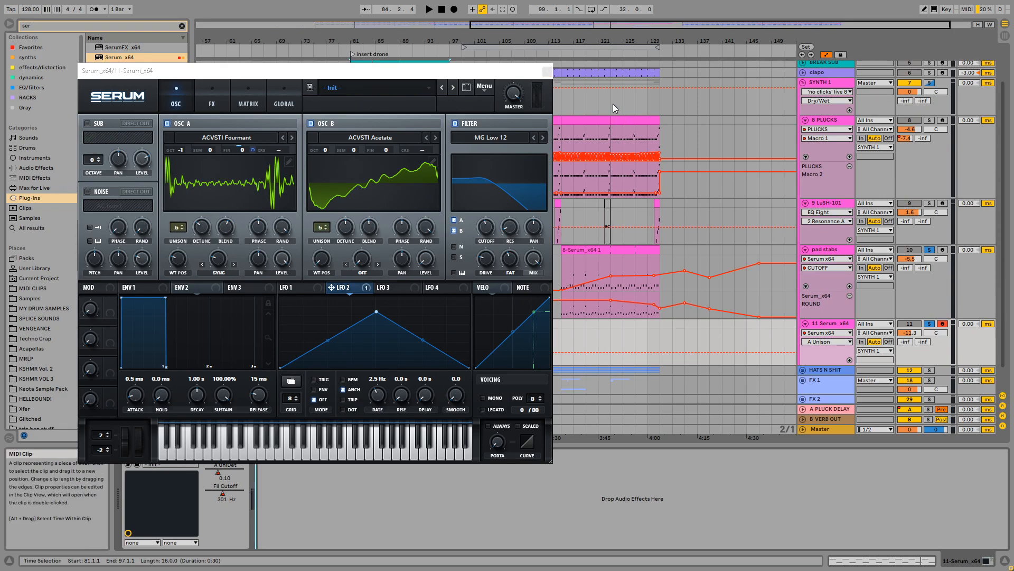
left_click(610, 100)
left_click_drag(458, 104, 569, 98)
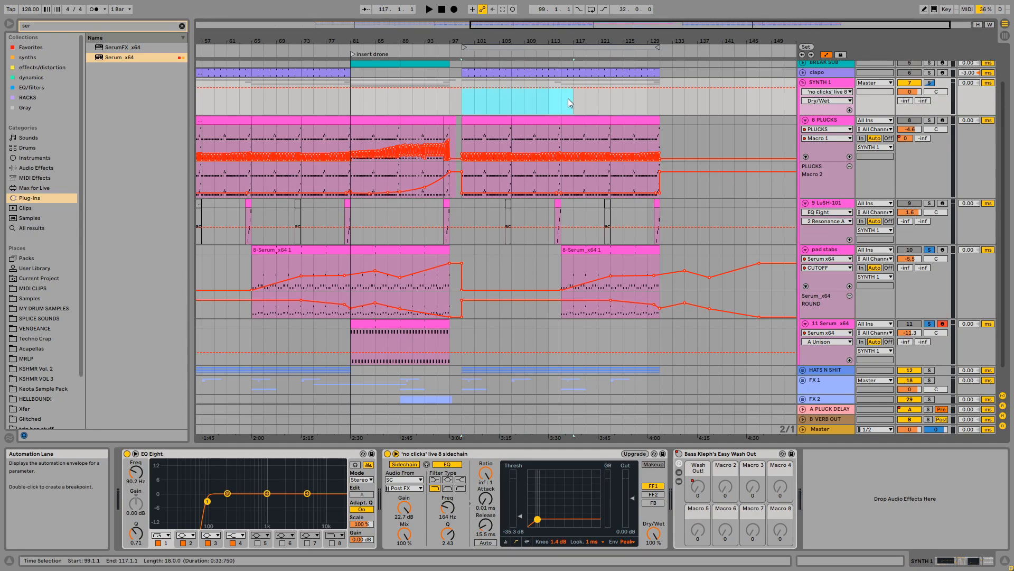
left_click(565, 98)
key("space")
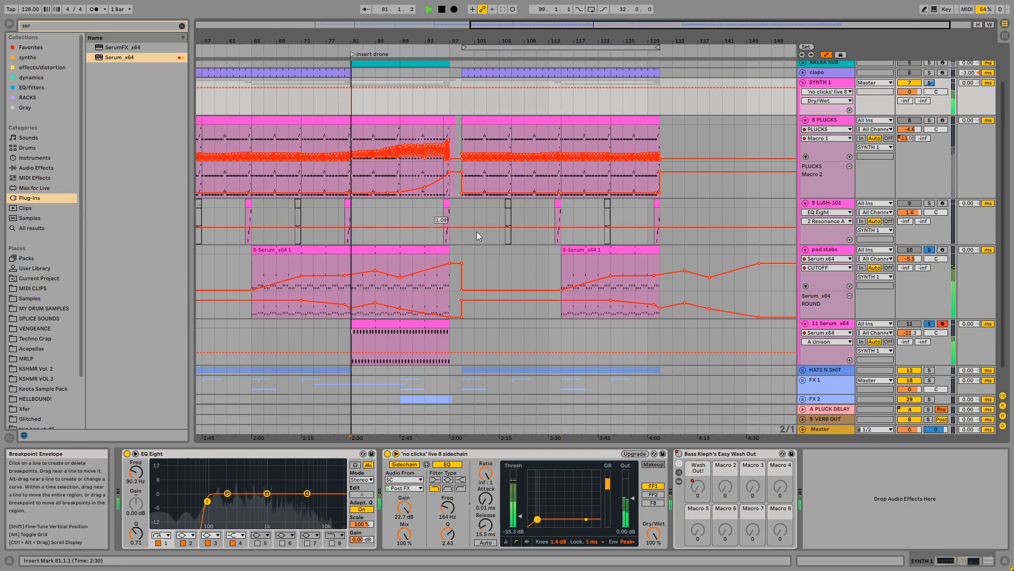
Adjust OSC A's wavetable position and set its sync warp to about 1.38% in track 11's Serum
left_click(829, 323)
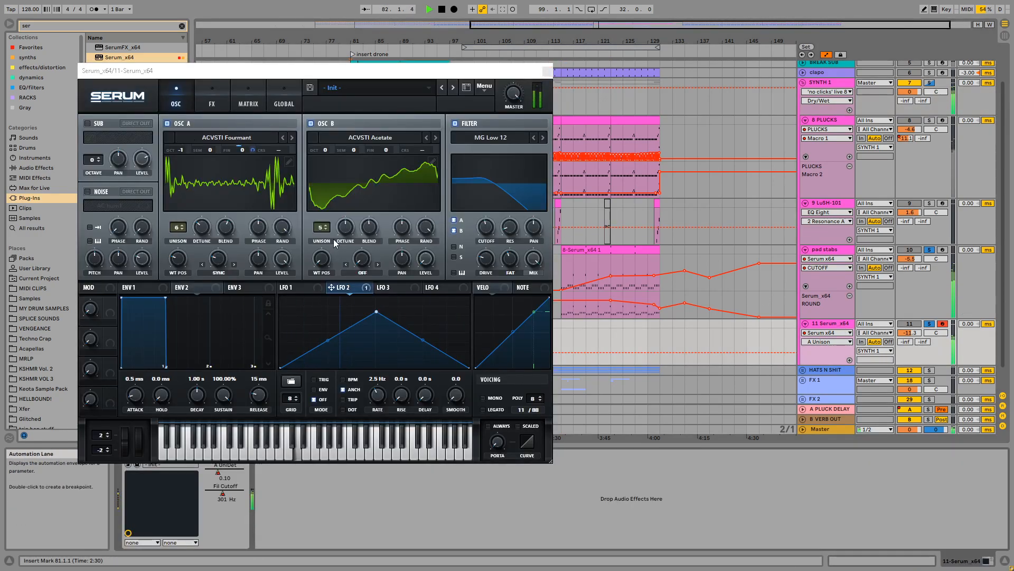
left_click(177, 252)
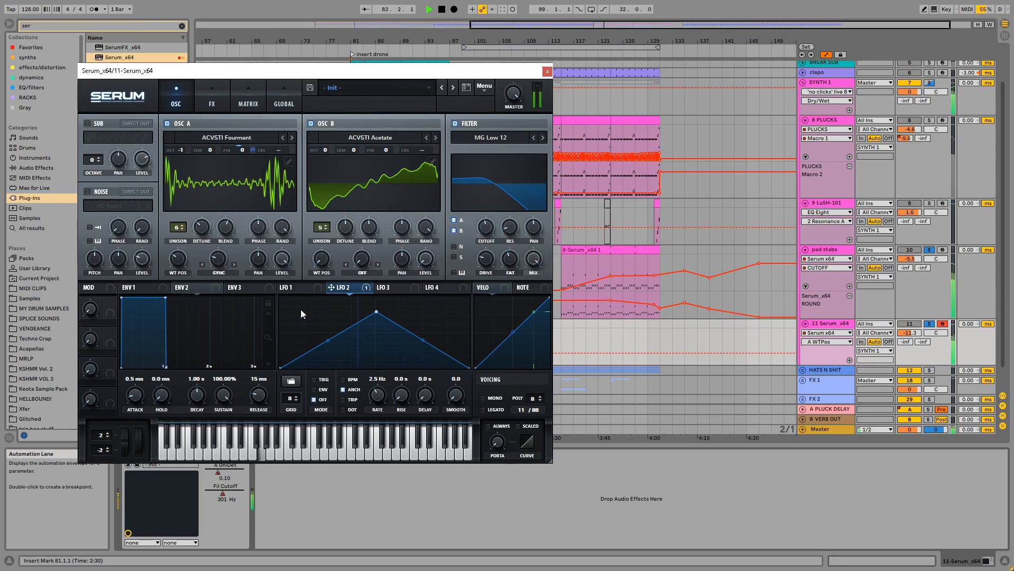
left_click(217, 252)
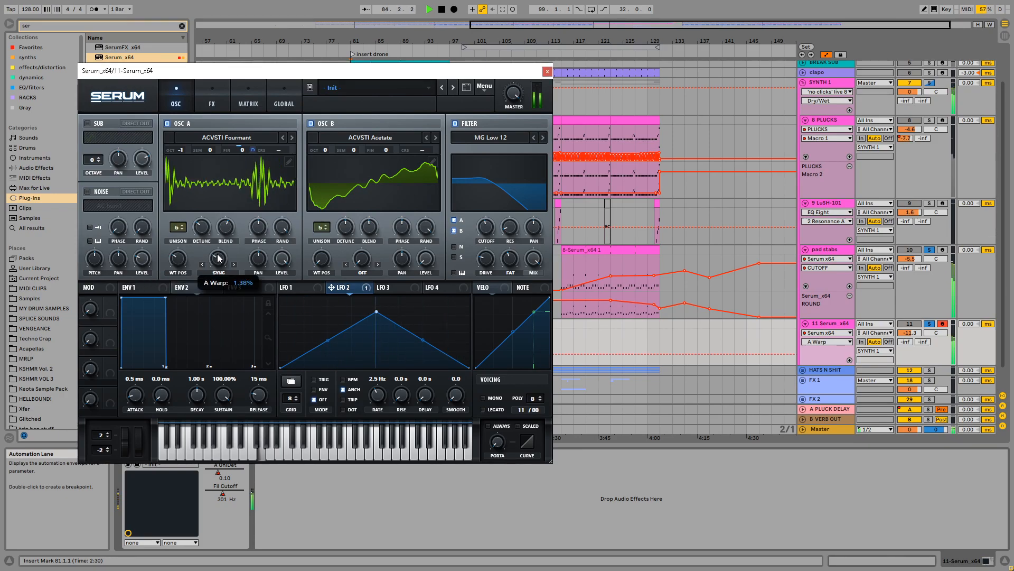
Load the ACVSTI FM Grit wavetable into OSC B and play the break from bar 81
left_click(404, 139)
mouse_move(394, 153)
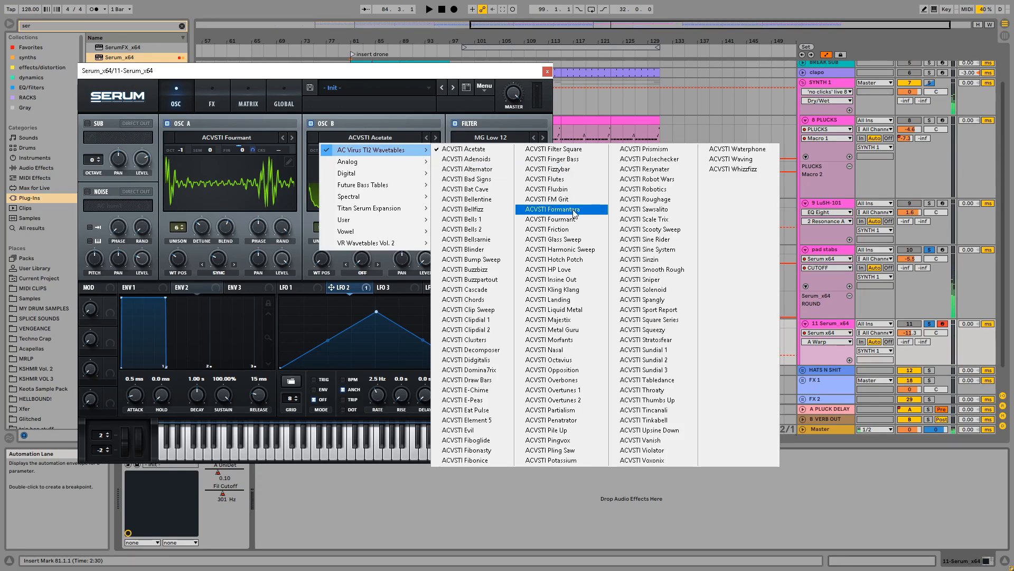
left_click(549, 199)
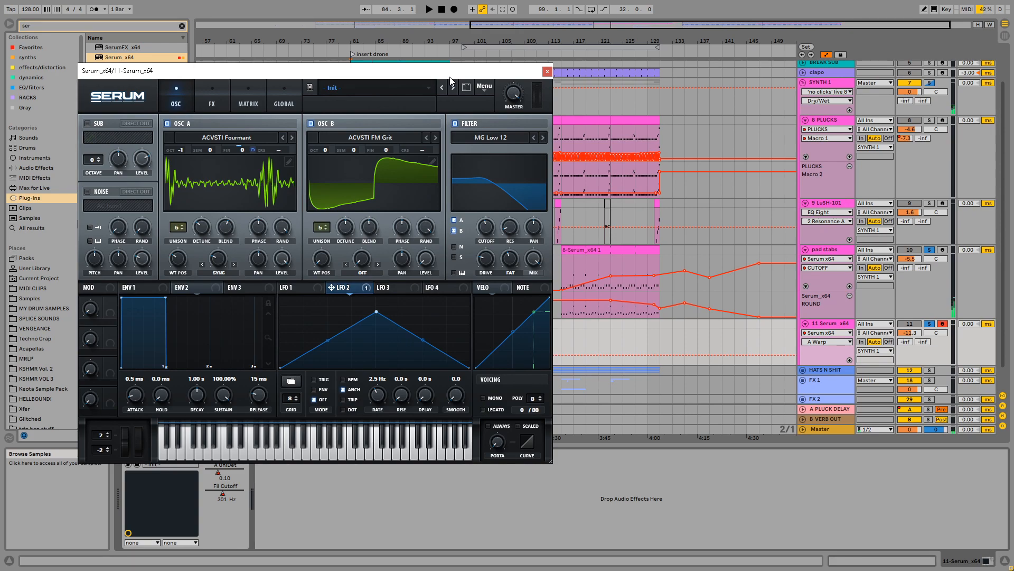
key("space")
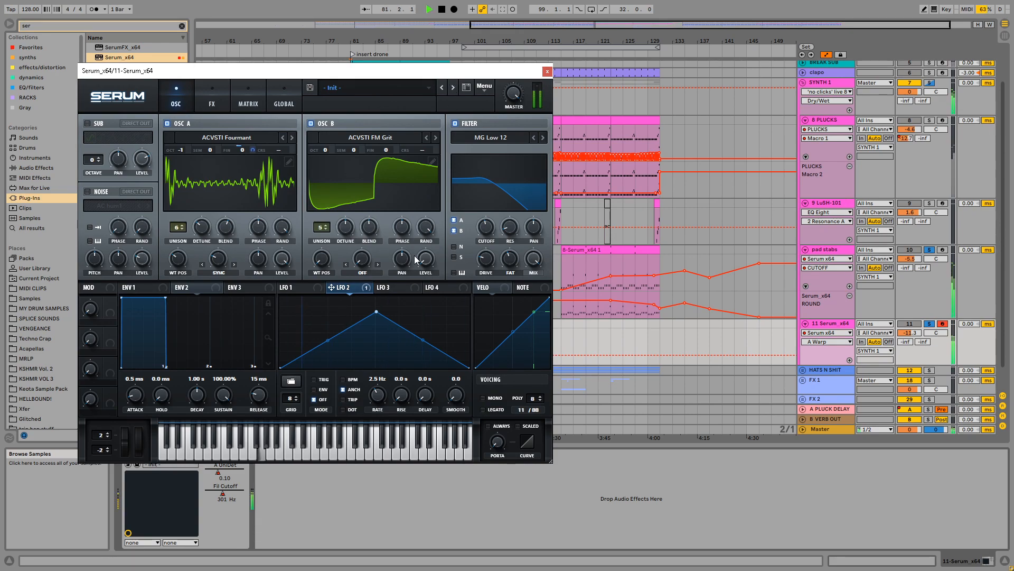
Modulate OSC B's fine tuning with LFO 2 by 24, set the LFO rate to 4.9 Hz and OSC B's level to 78%
left_click_drag(425, 257, 427, 217)
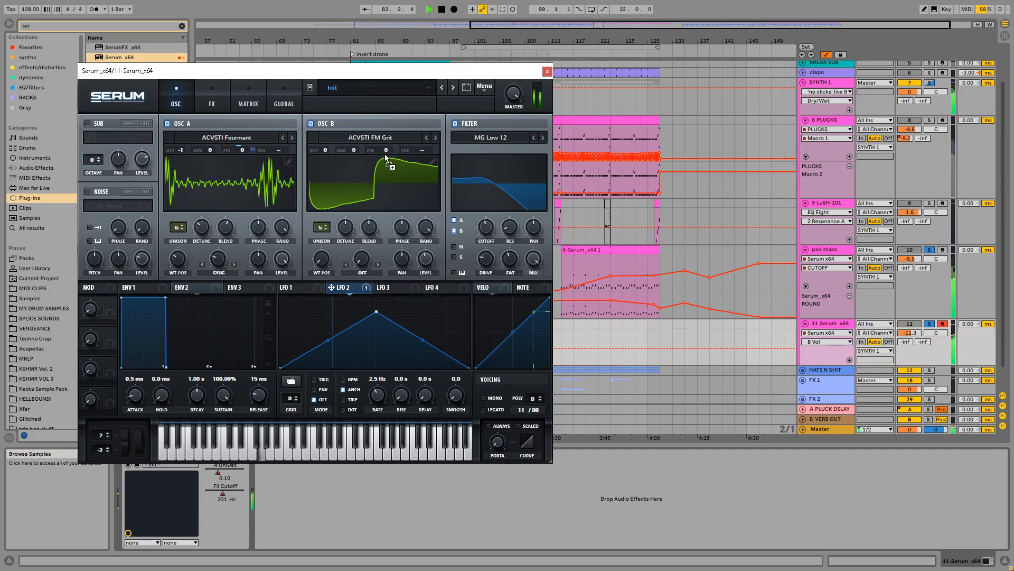
left_click_drag(393, 154, 402, 205)
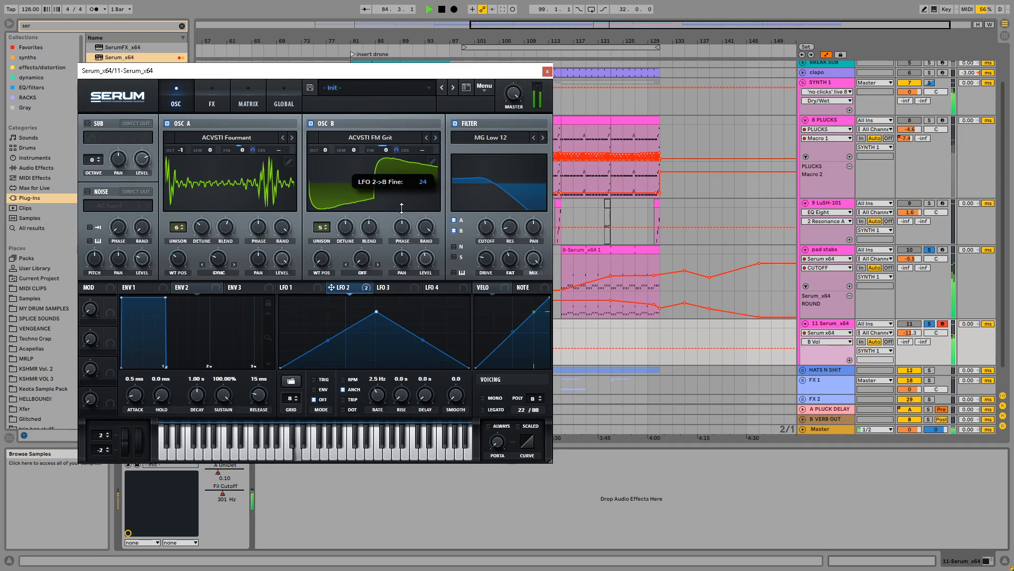
left_click_drag(377, 391, 384, 383)
left_click_drag(425, 258, 430, 221)
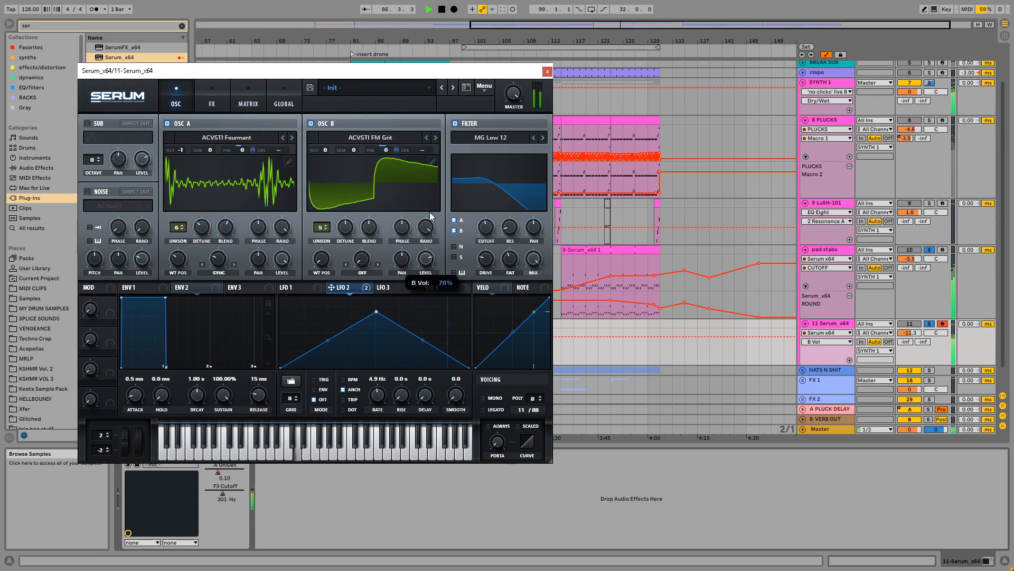
Turn off OSC A and set track 11's volume to -12.4 dB
left_click(167, 123)
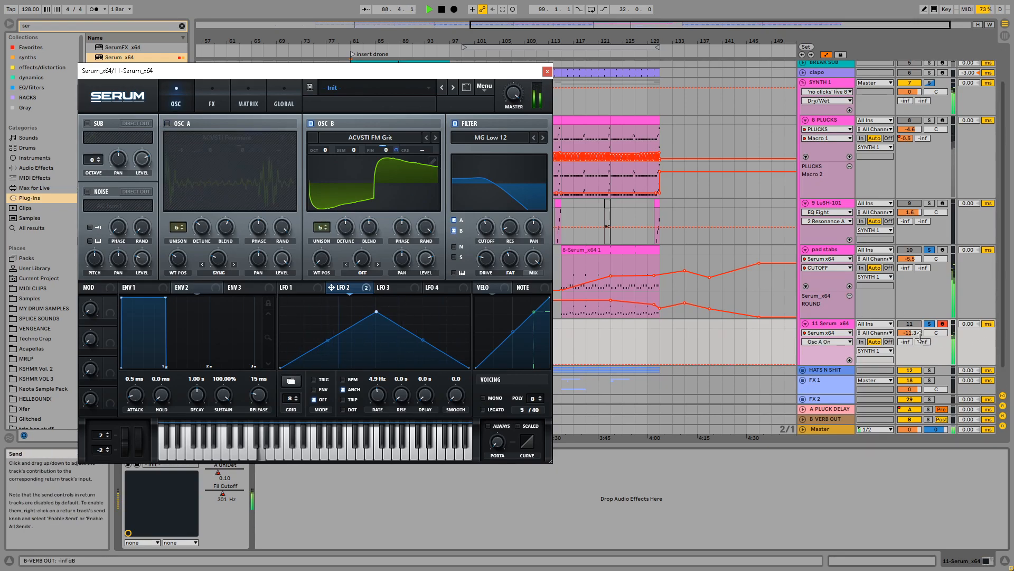
left_click_drag(909, 333, 910, 336)
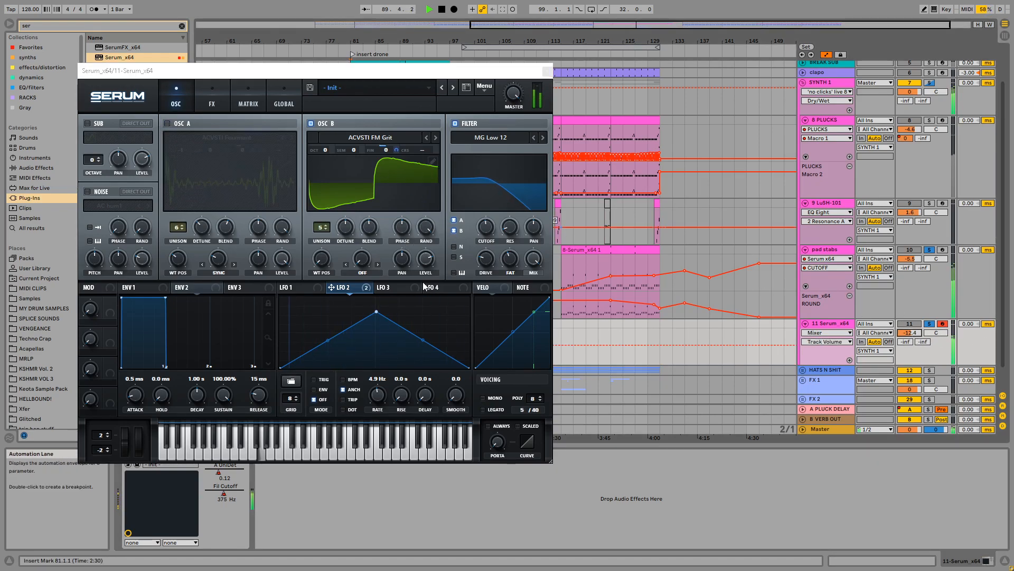
Re-enable the overridden automation and raise the end point of track 11's filter cutoff automation at bar 97
left_click(488, 233)
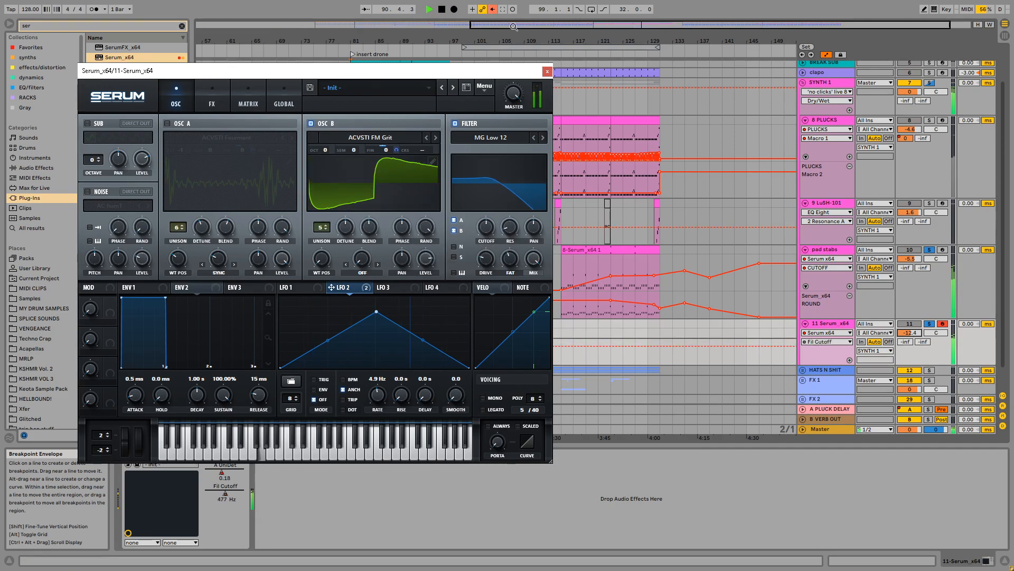
left_click(493, 9)
left_click_drag(485, 71, 375, 68)
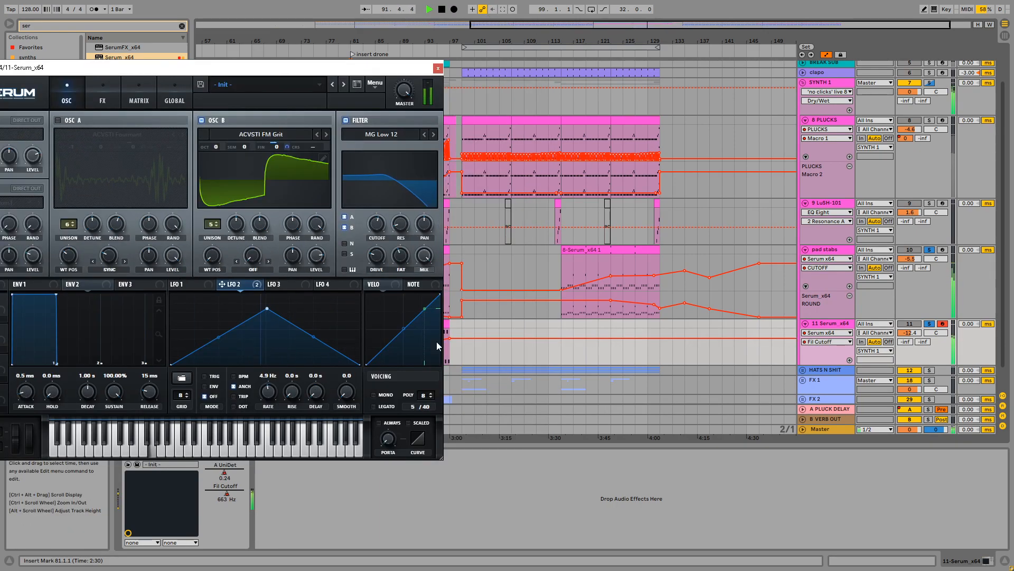
left_click_drag(449, 338, 449, 332)
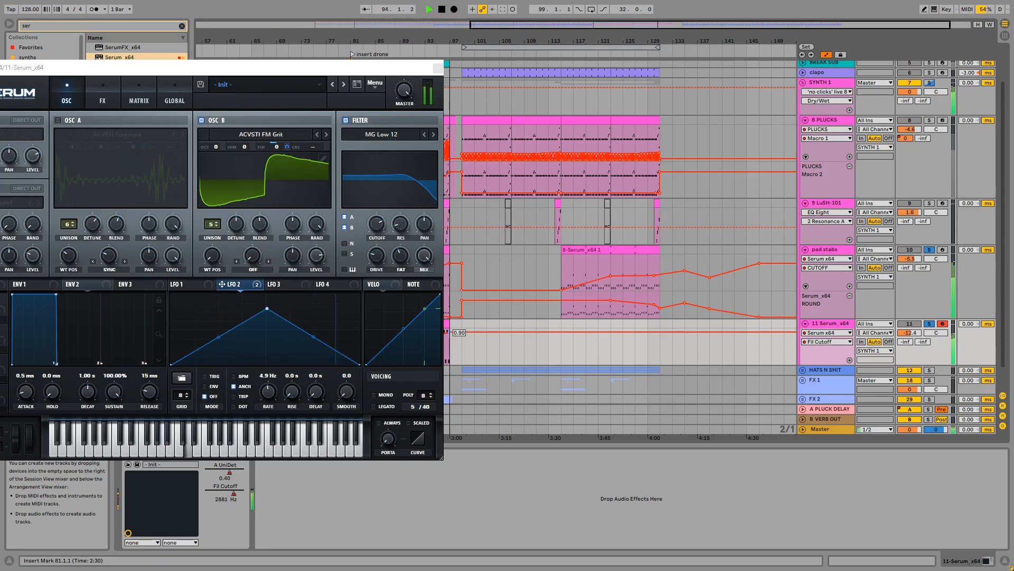
Automate OSC B's unison detune on track 11 to rise to about 0.44 at the end of the break
left_click(236, 224)
left_click_drag(398, 71, 301, 58)
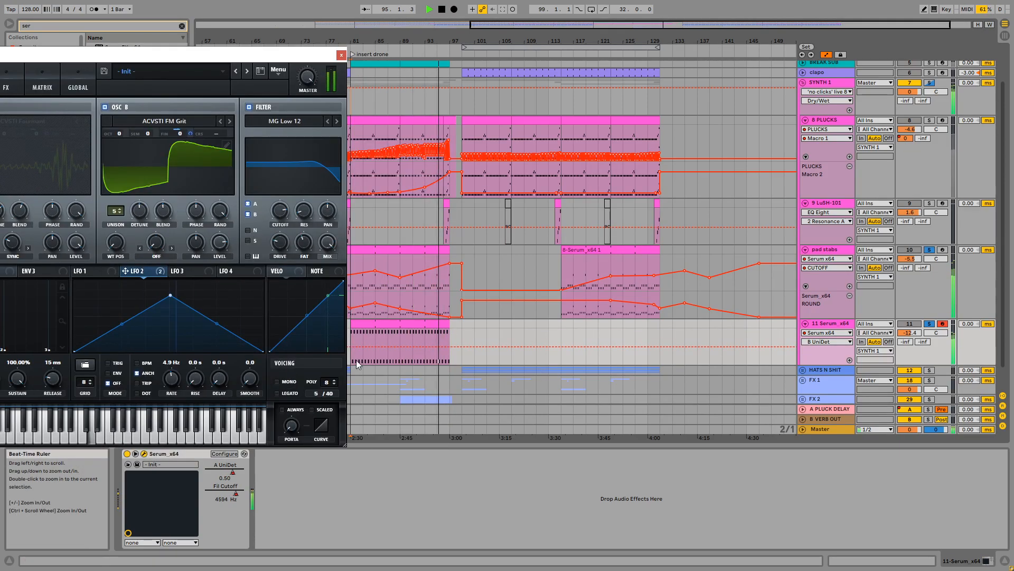
left_click(399, 347)
left_click(432, 347)
left_click_drag(452, 344, 437, 346)
Assign envelope 2 to modulate OSC B's level in Serum while playing the break from bar 89
left_click(404, 337)
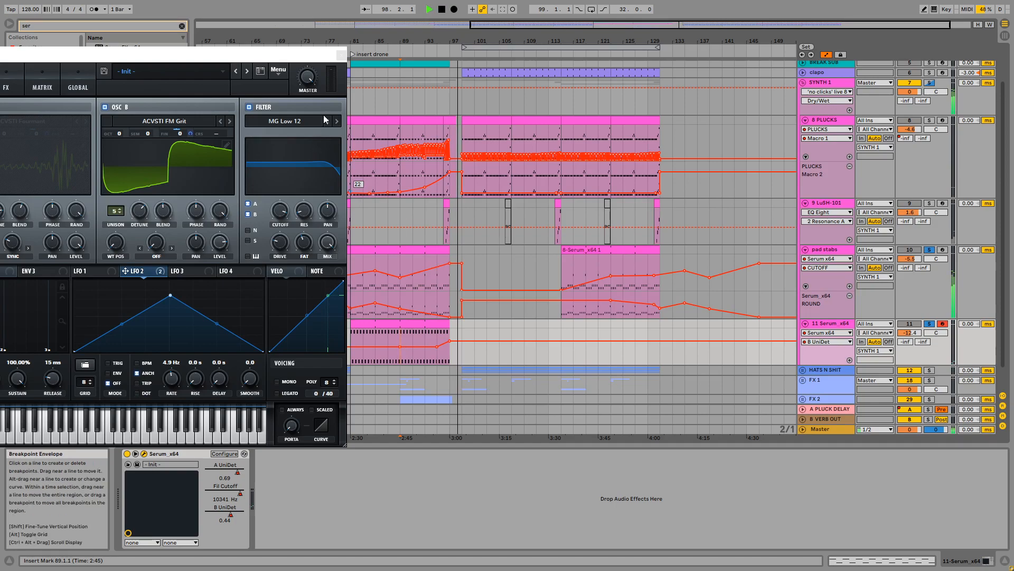
left_click_drag(317, 54, 456, 79)
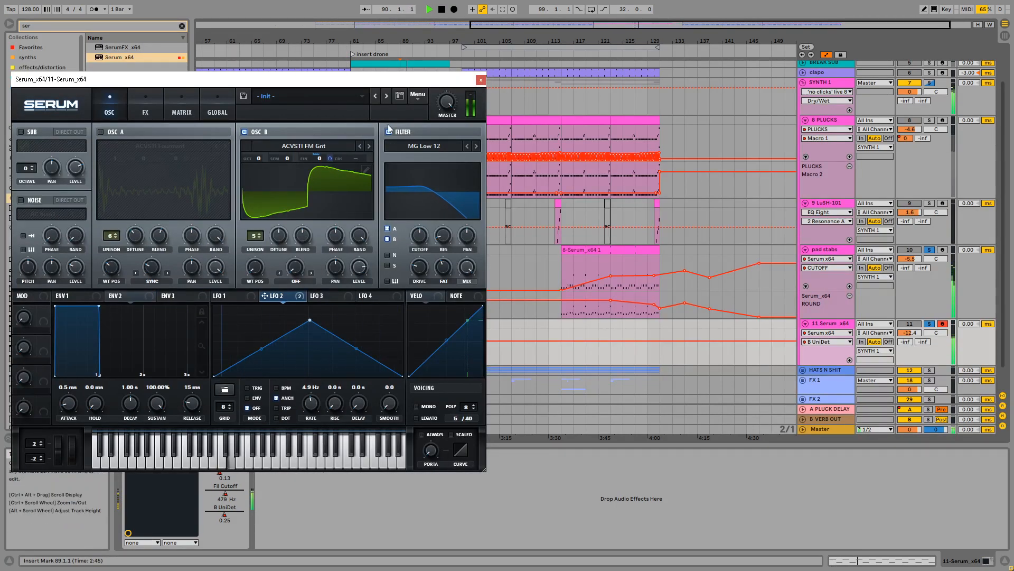
left_click(135, 297)
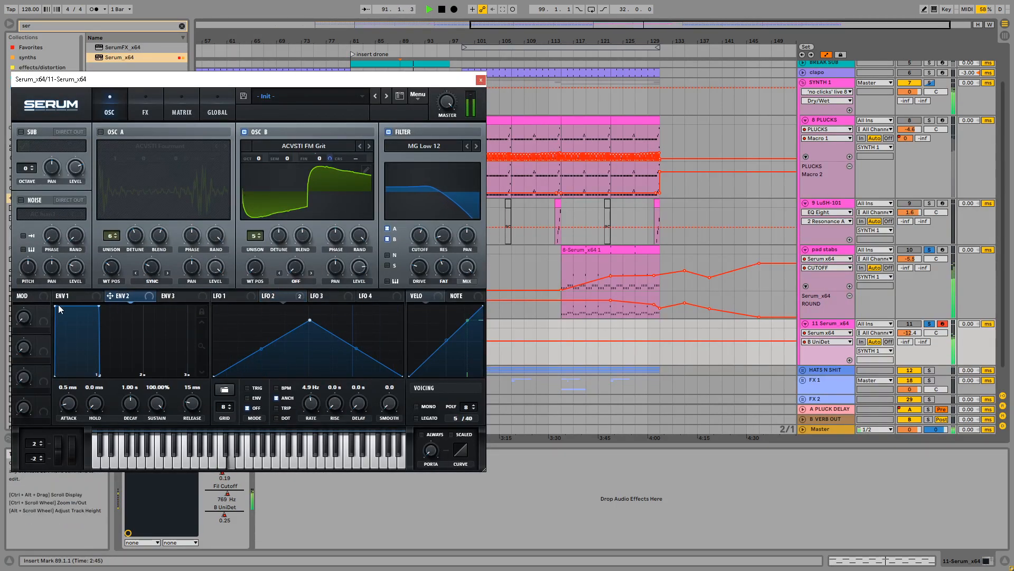
left_click_drag(358, 268, 350, 241)
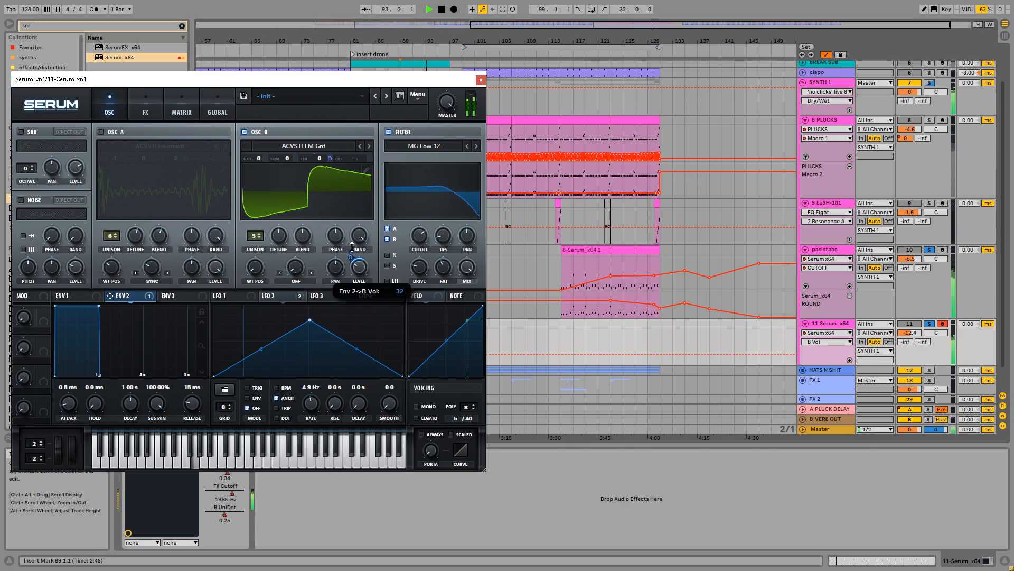
Set envelope 2's sustain to 0% and decay to 546 ms, and adjust its modulation depth on OSC B's level
left_click_drag(160, 402, 160, 494)
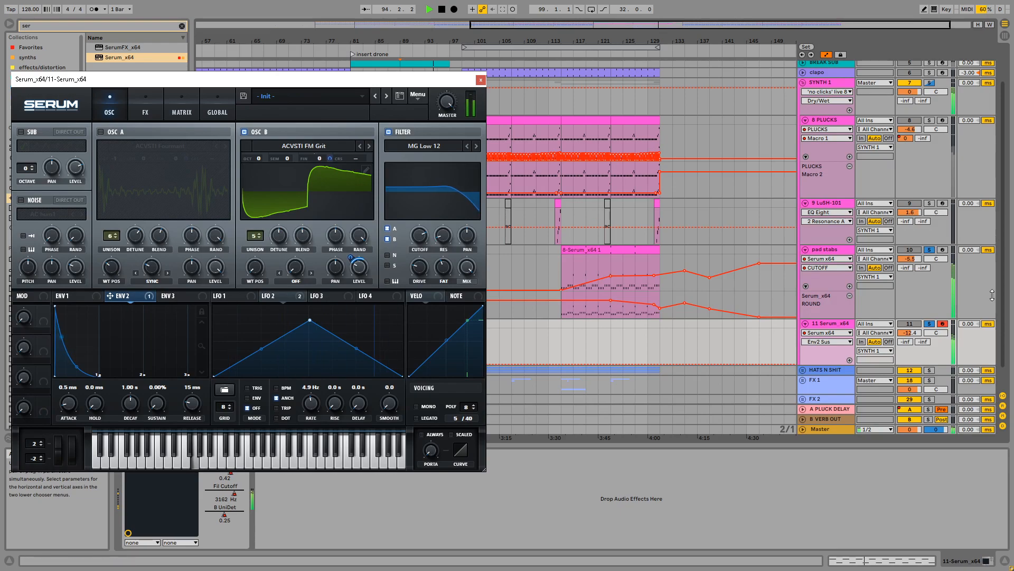
left_click_drag(156, 403, 161, 369)
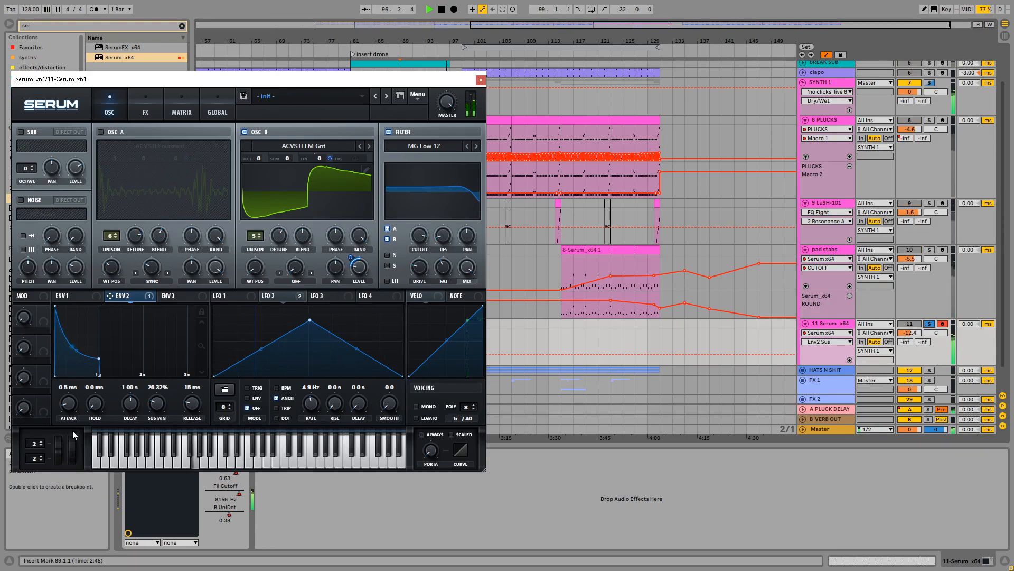
left_click_drag(135, 409, 150, 423)
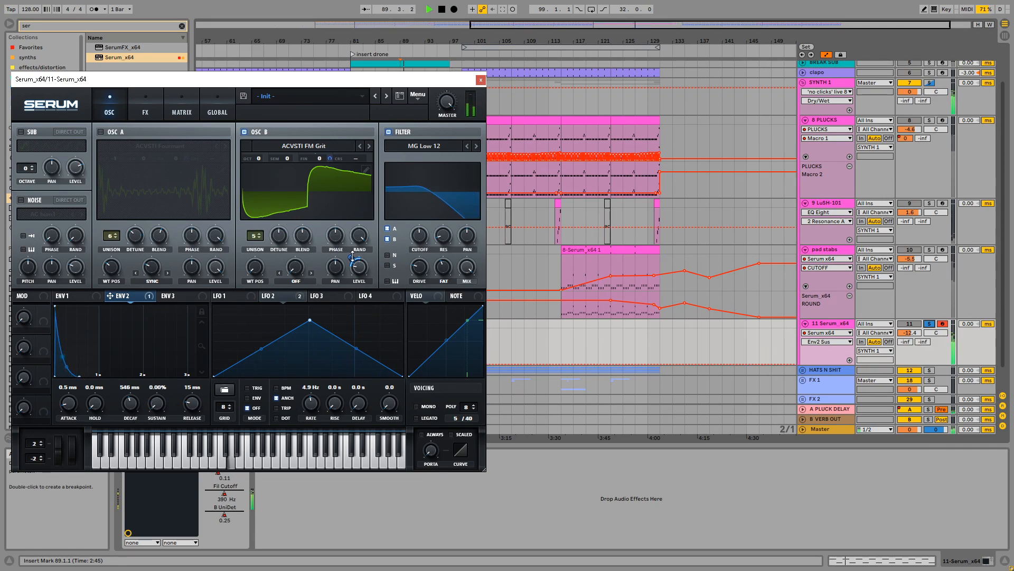
mouse_move(363, 273)
left_click_drag(363, 284, 363, 296)
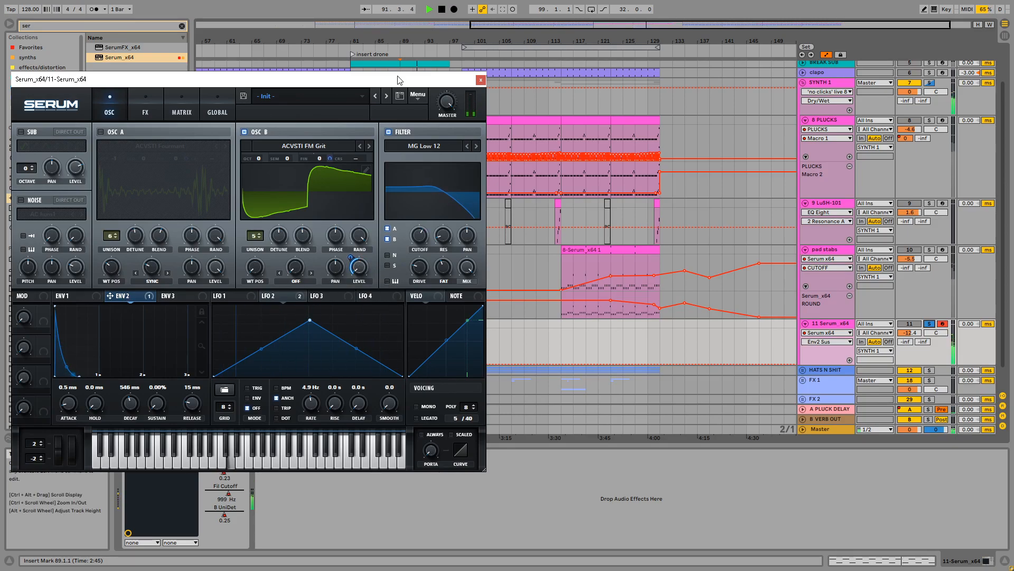
Automate envelope 2's sustain on track 11 with a curved rise from bar 89 to 56.72% at the end of the break
left_click_drag(397, 78, 274, 56)
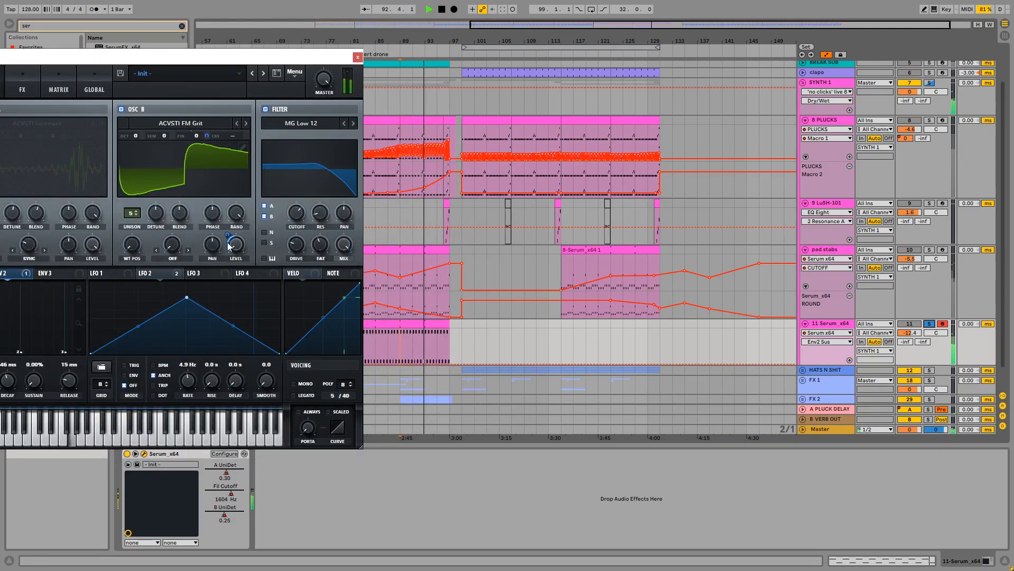
left_click(457, 364)
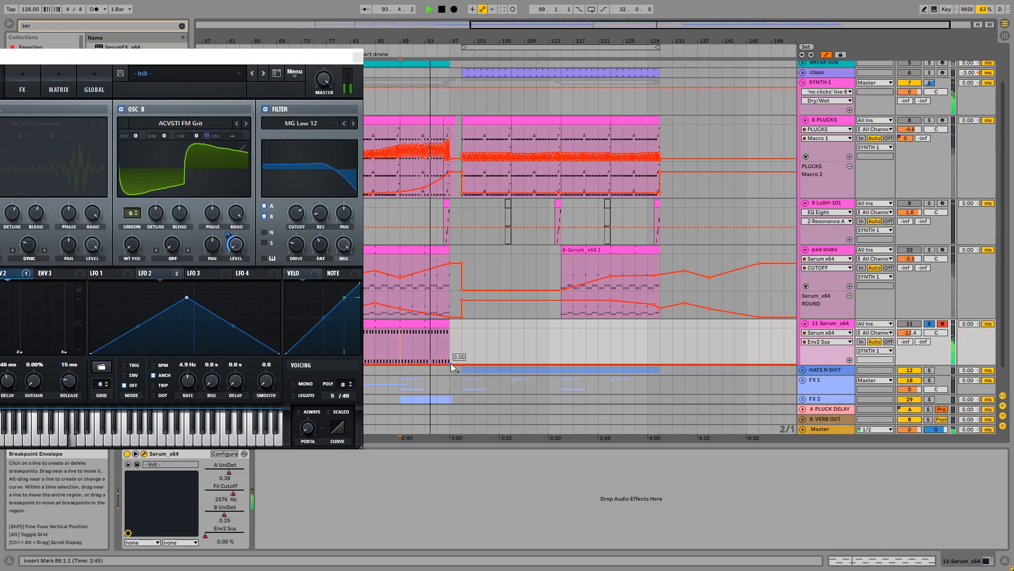
left_click_drag(466, 369, 451, 343)
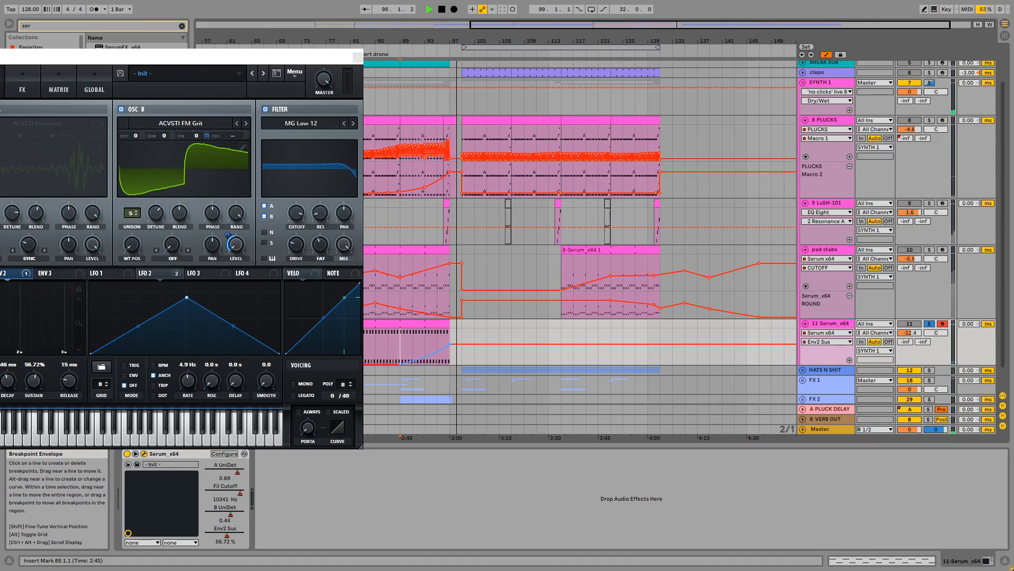
left_click_drag(439, 347, 440, 357)
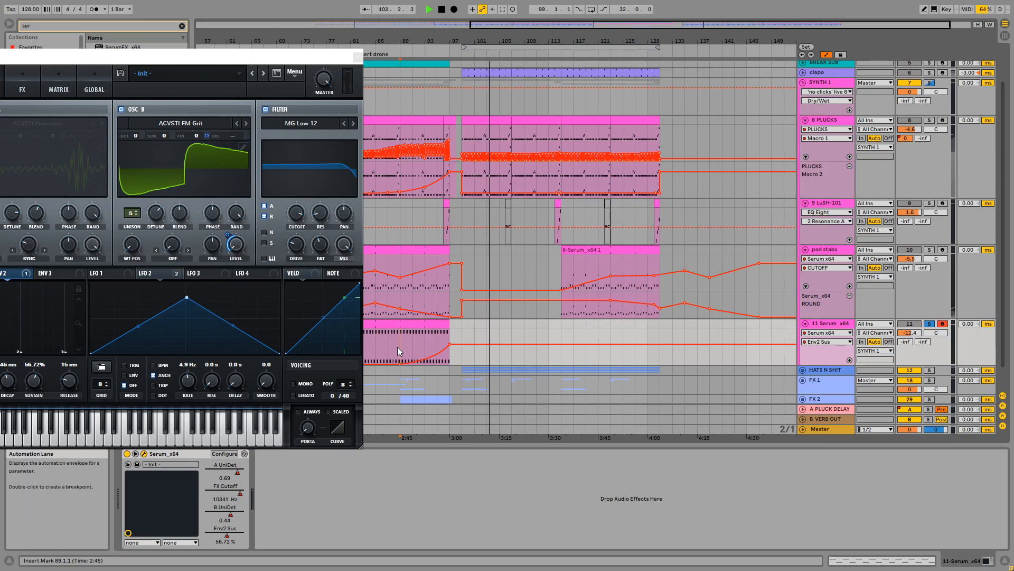
key("space")
key("space")
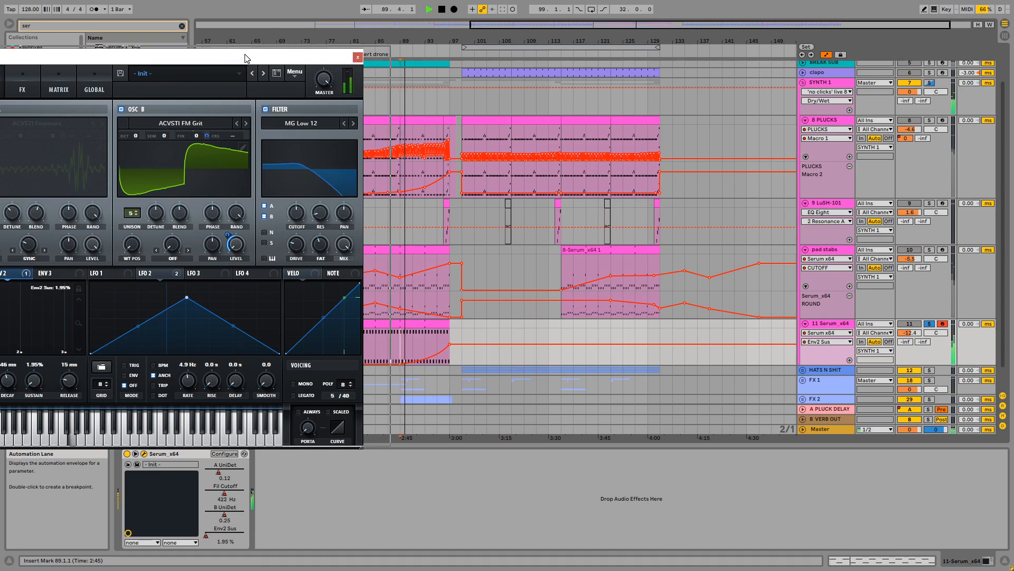
Enable Serum's reverb with its mix at 68%, adjust its high cut and size, and unsolo track 11
left_click_drag(183, 59, 316, 83)
left_click(155, 105)
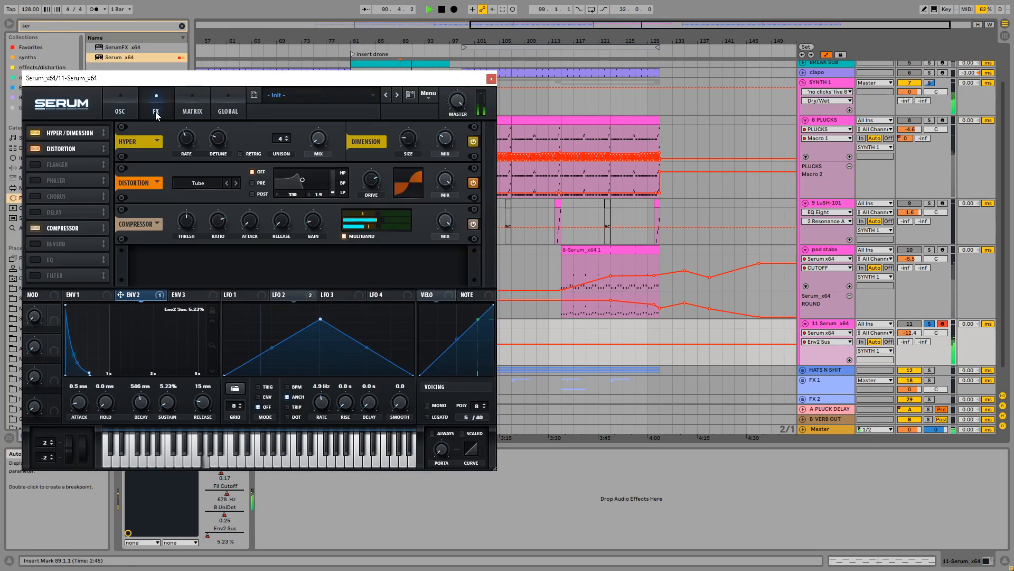
left_click(37, 244)
left_click(451, 275)
left_click_drag(450, 275, 429, 213)
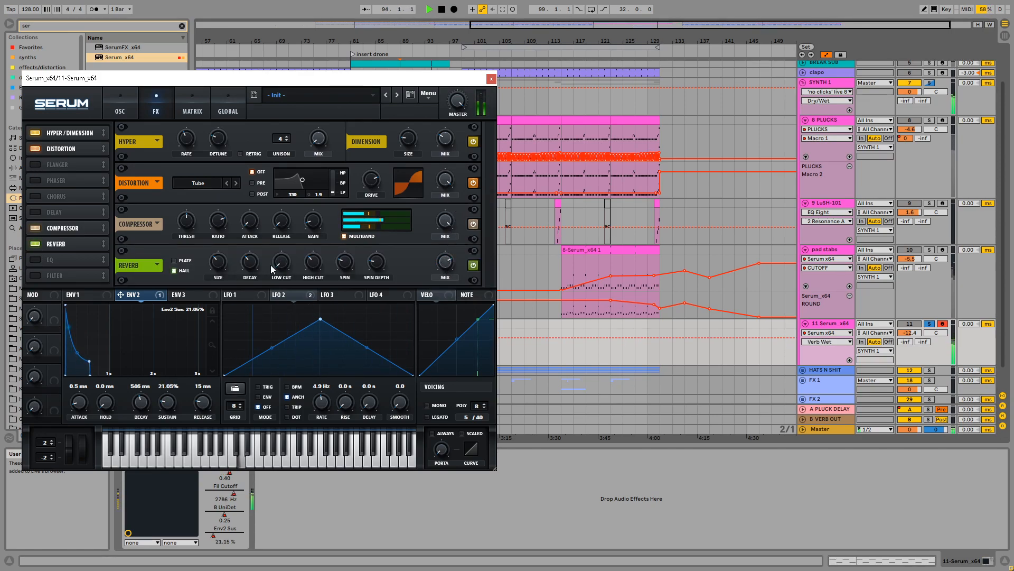
left_click(313, 262)
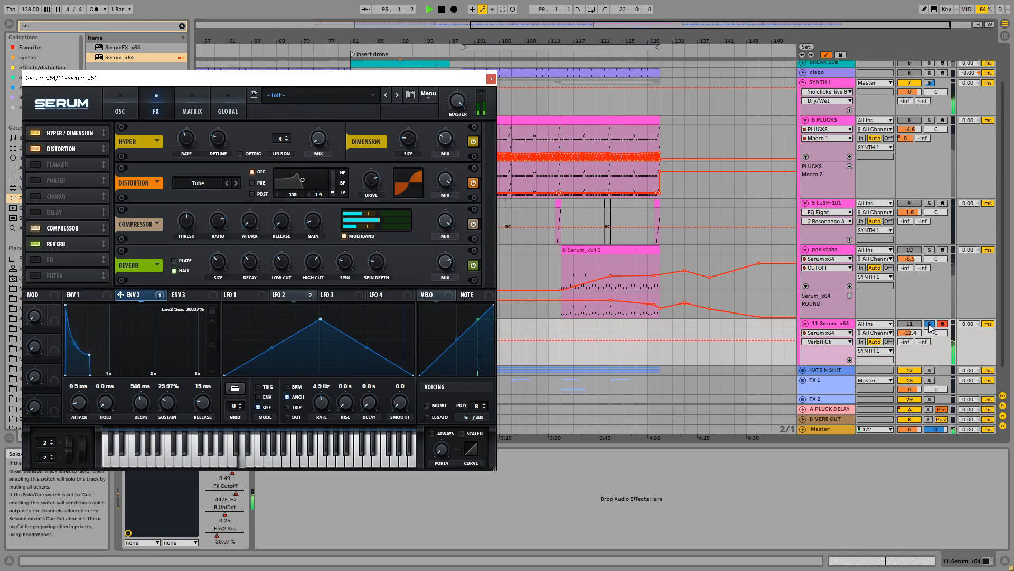
left_click(218, 261)
left_click(443, 272)
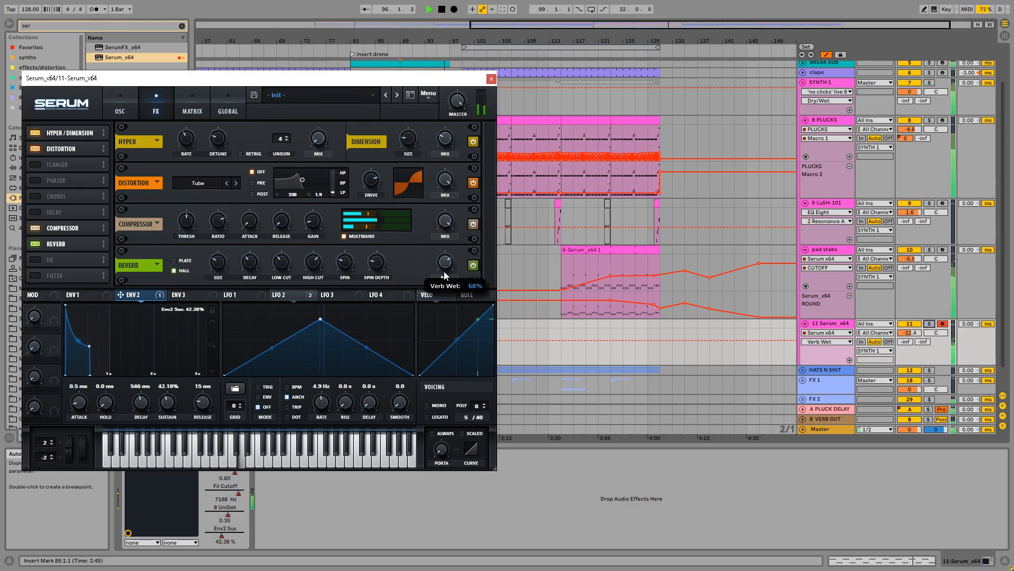
Close the Serum window, freeze the LuSH-101 track and play the arrangement from bar 95
left_click(492, 79)
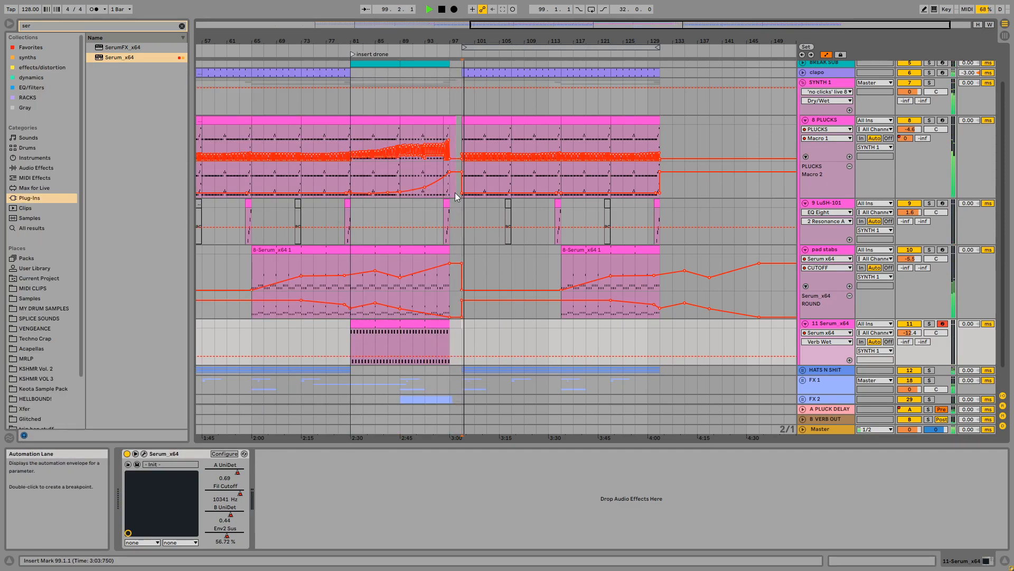
left_click(436, 206)
left_click(830, 204)
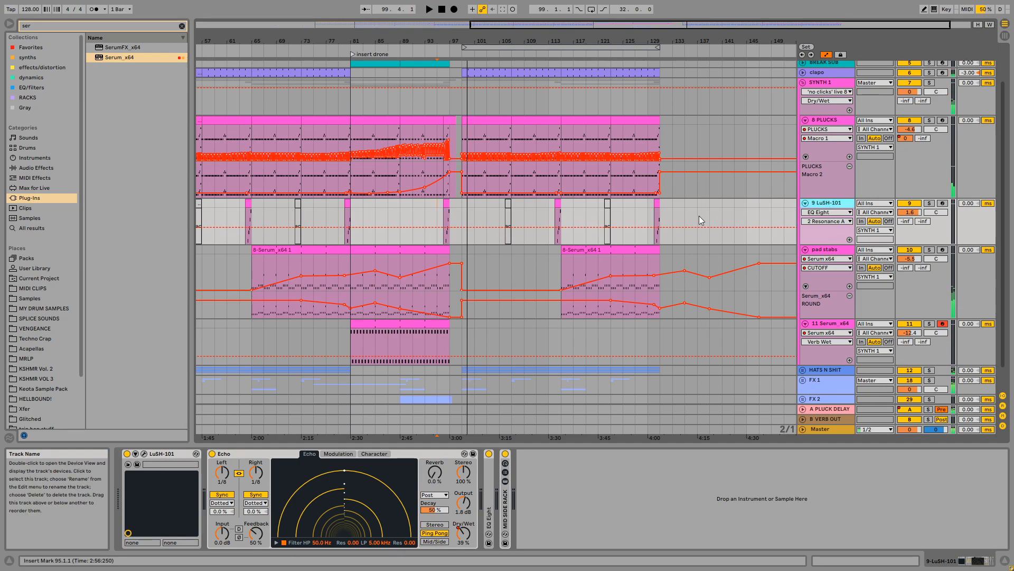
right_click(839, 207)
left_click(888, 309)
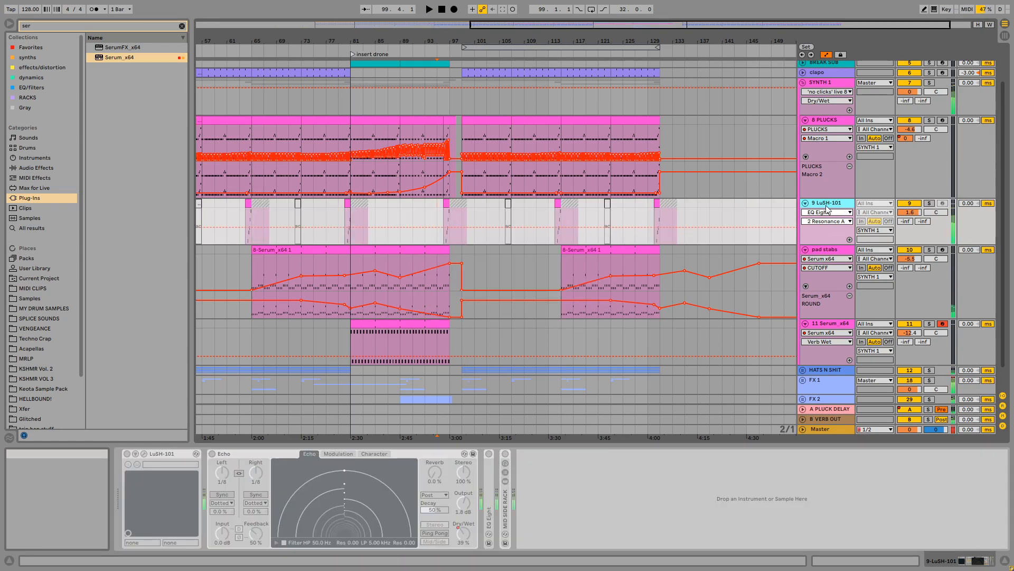
left_click(434, 208)
key("space")
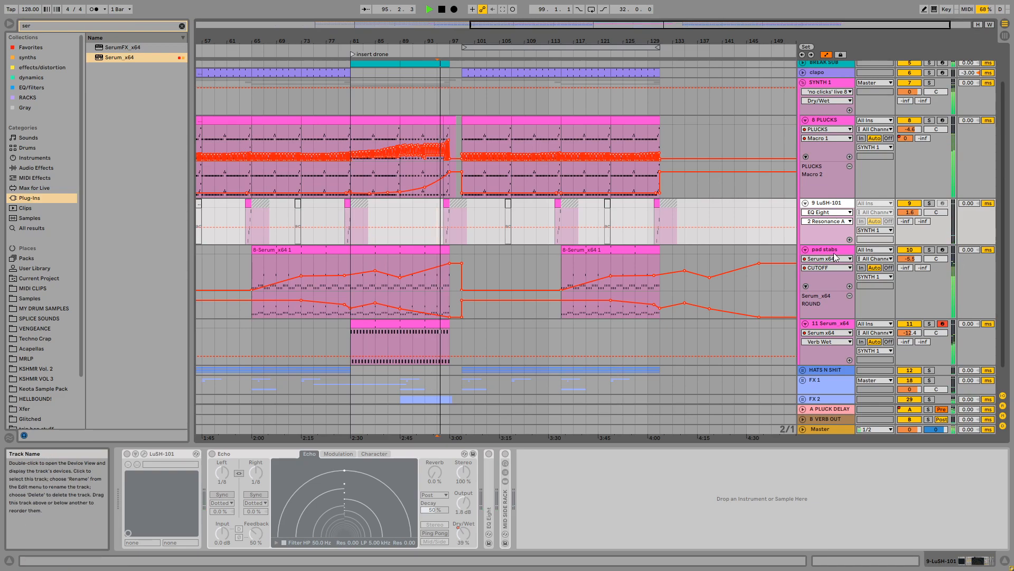
Play the break from bar 81, adjust Serum's master volume and set track 11's volume to about -10.4 dB
left_click(824, 280)
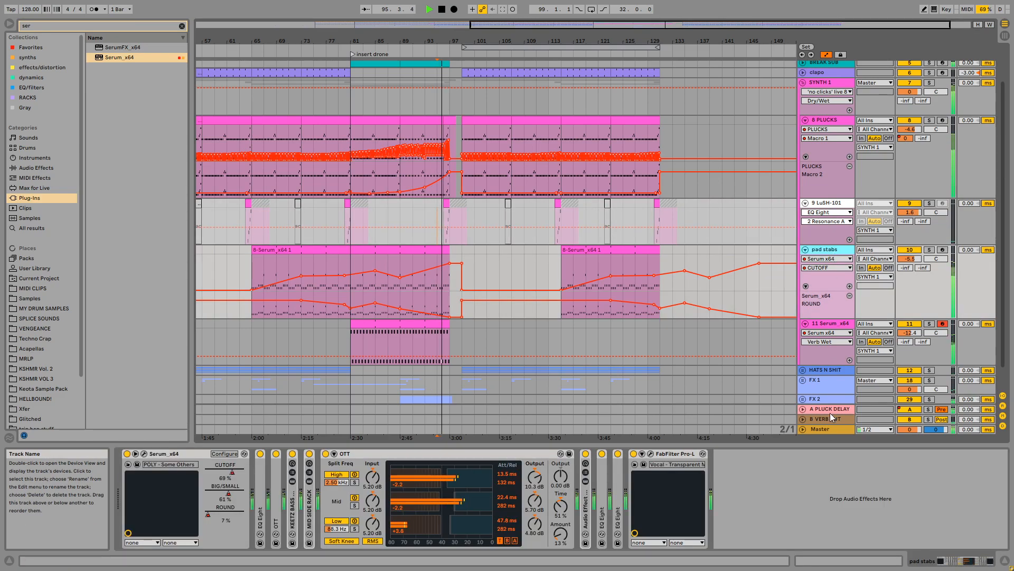
left_click(844, 328)
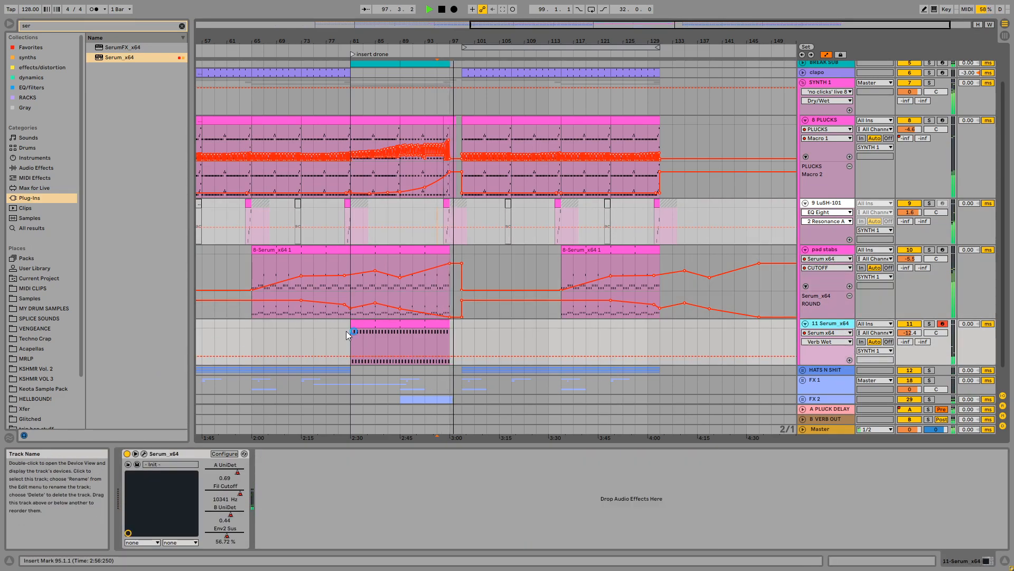
left_click(408, 322)
key("space")
key("space")
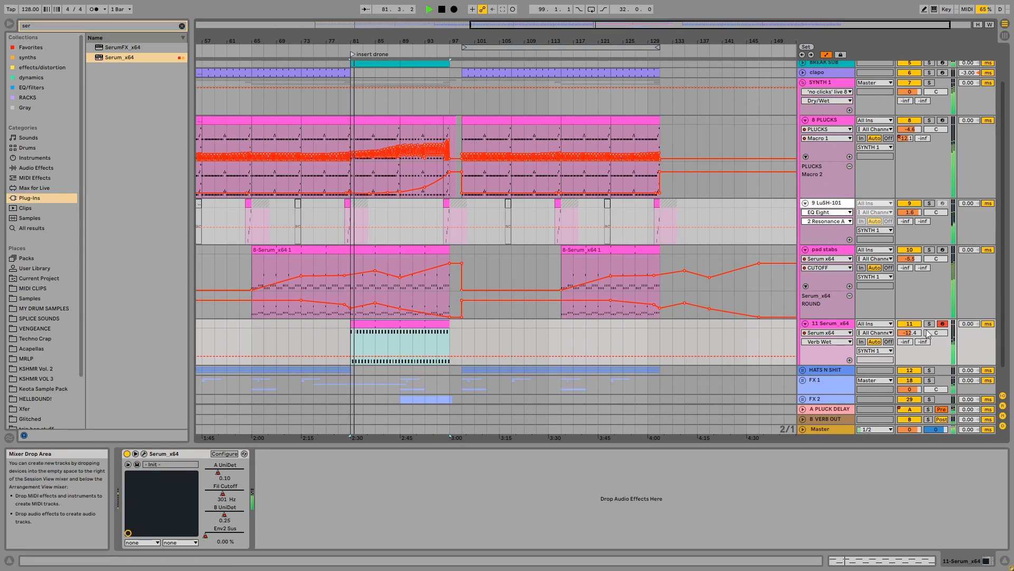
left_click(144, 453)
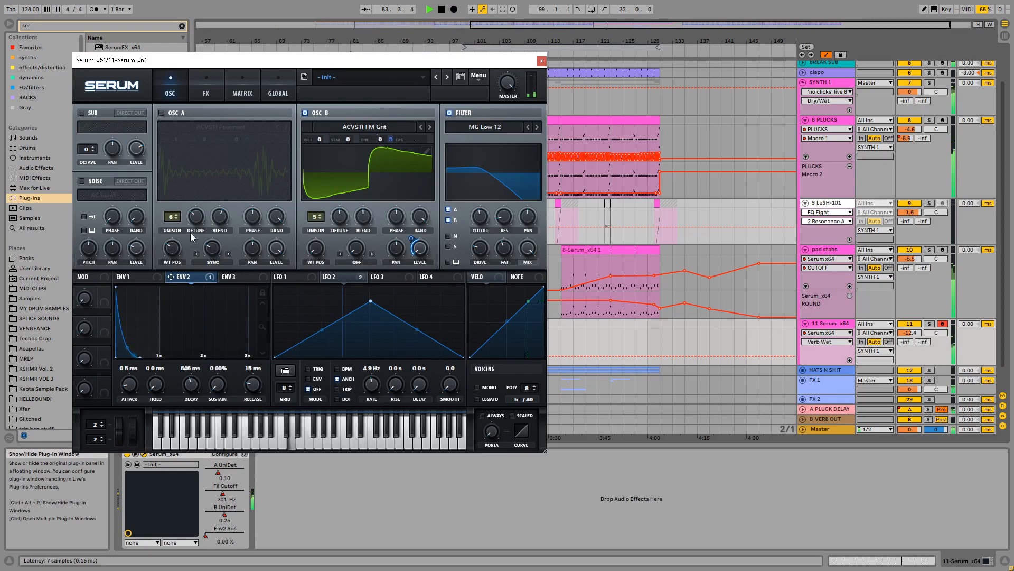
left_click_drag(508, 83, 517, 60)
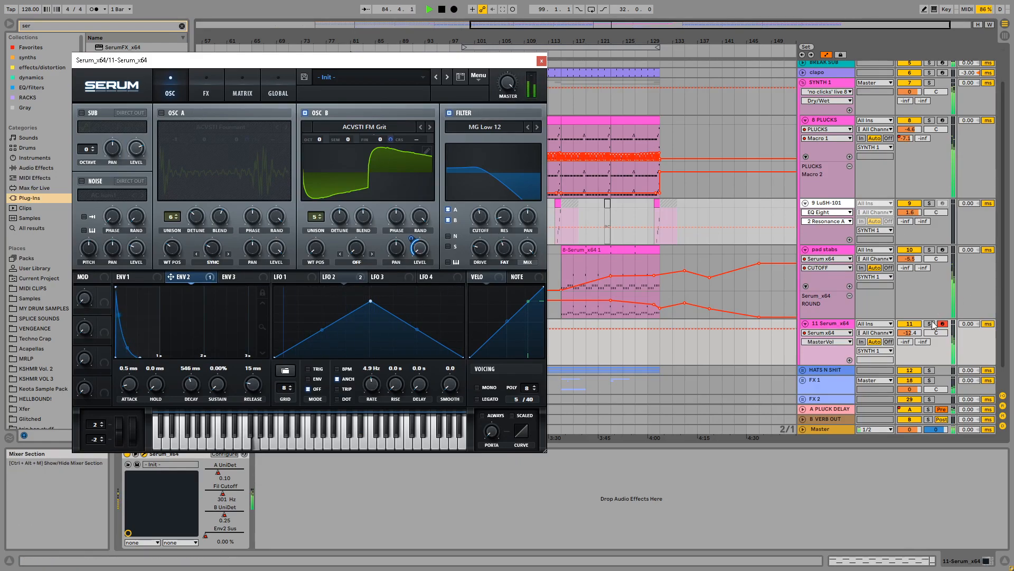
left_click_drag(909, 333, 910, 326)
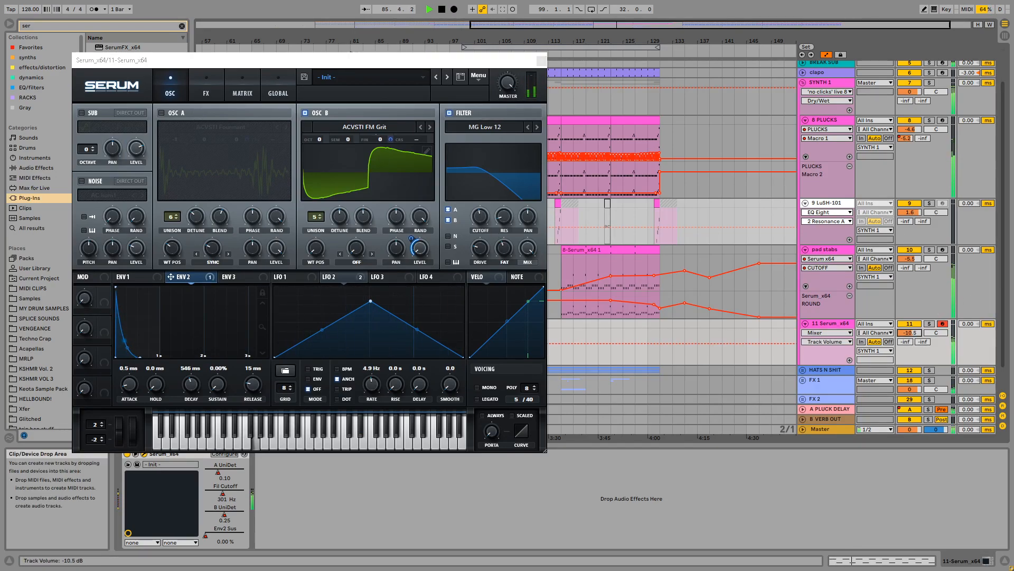
Reshape track 11's filter cutoff automation so its rise starts slightly before bar 89
left_click(480, 216)
left_click_drag(490, 60, 314, 64)
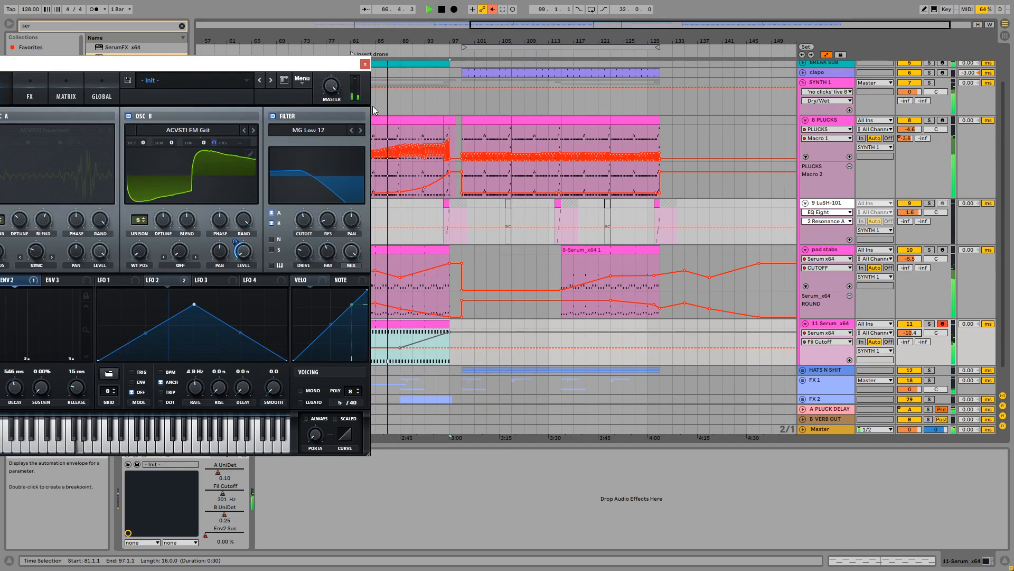
left_click(388, 348)
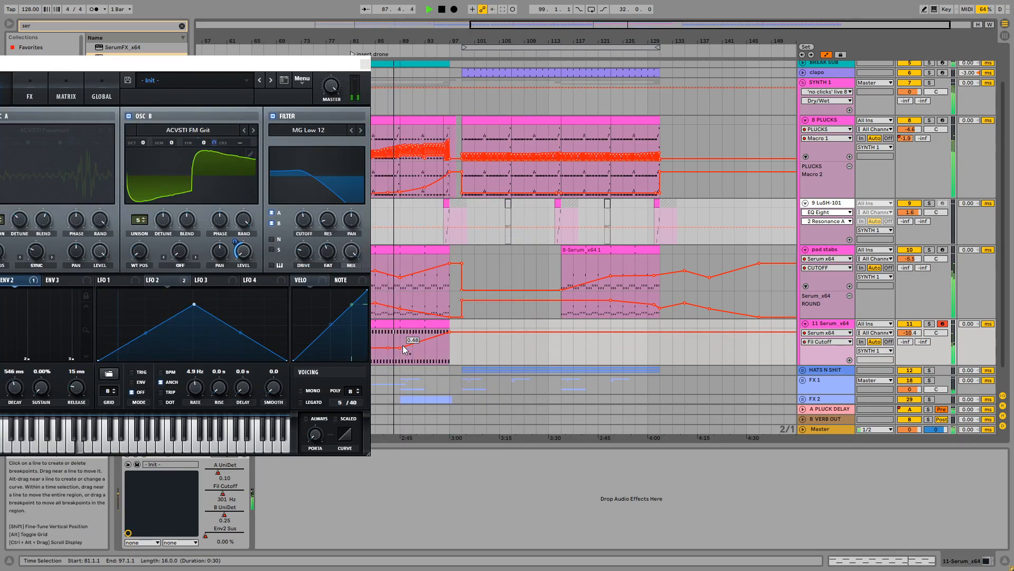
left_click_drag(401, 350, 403, 347)
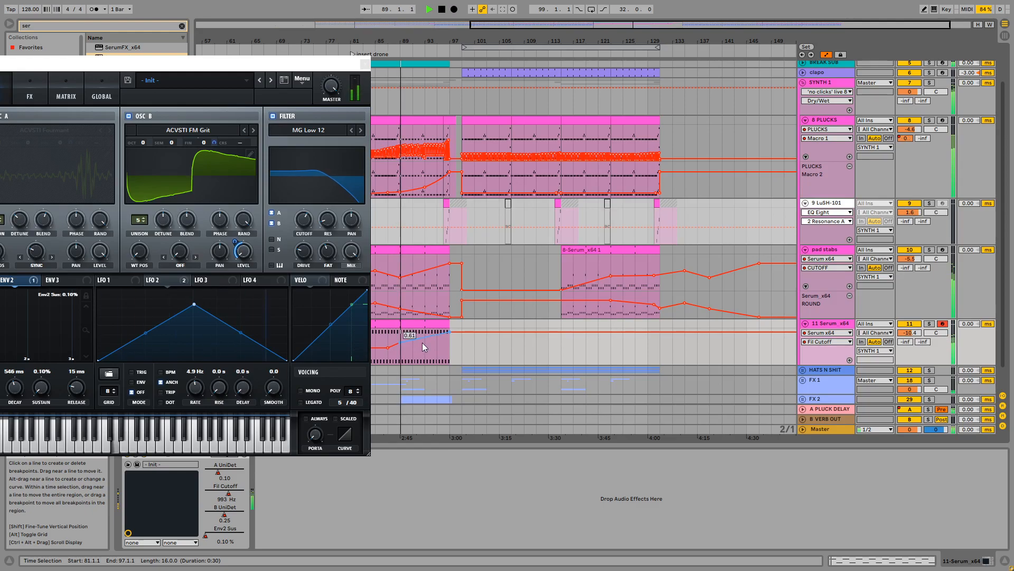
Set envelope 2's release to 48 ms and its sustain to 25.39% in Serum
left_click_drag(244, 65, 269, 54)
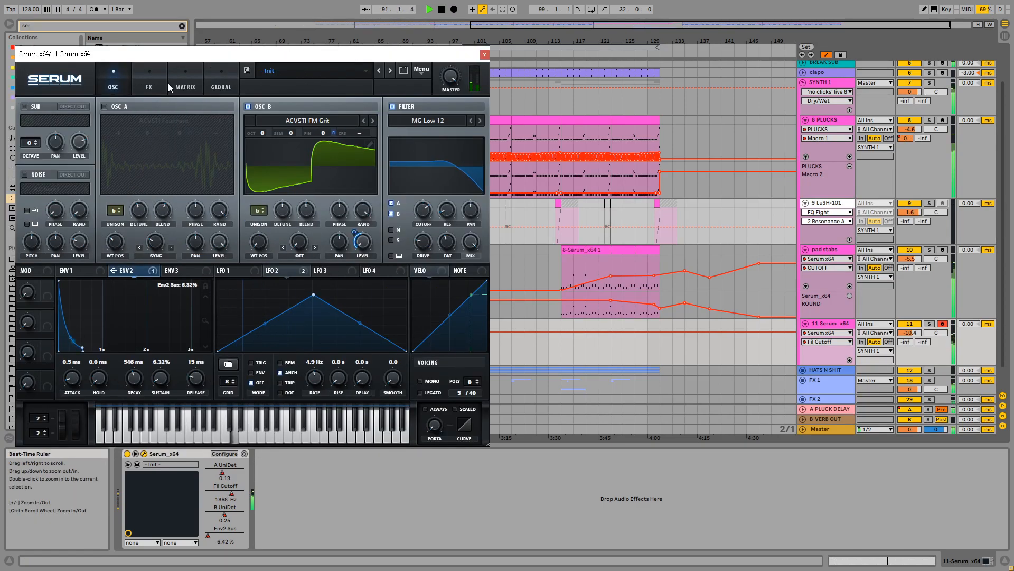
left_click(158, 84)
left_click(113, 85)
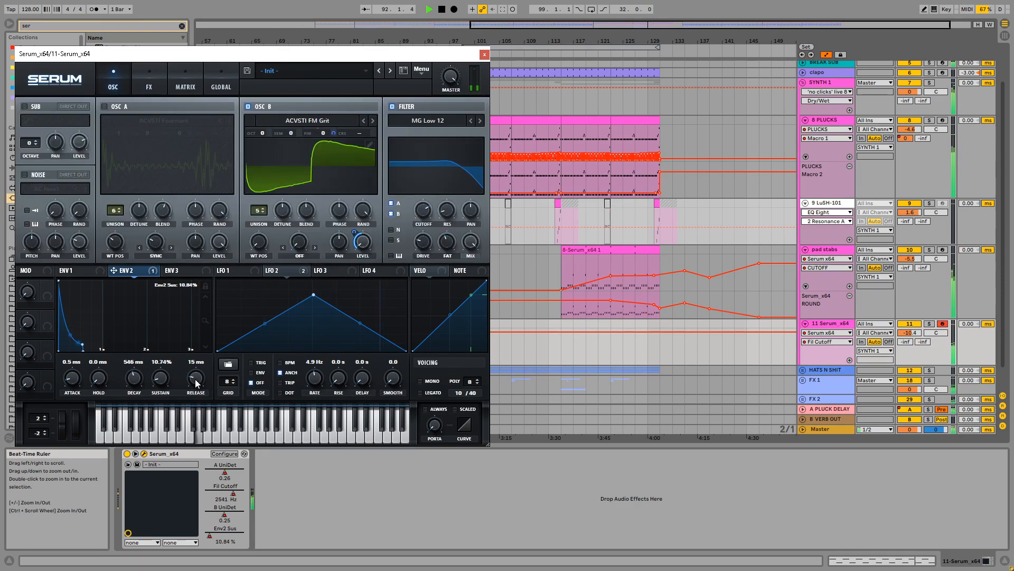
left_click_drag(198, 382, 198, 375)
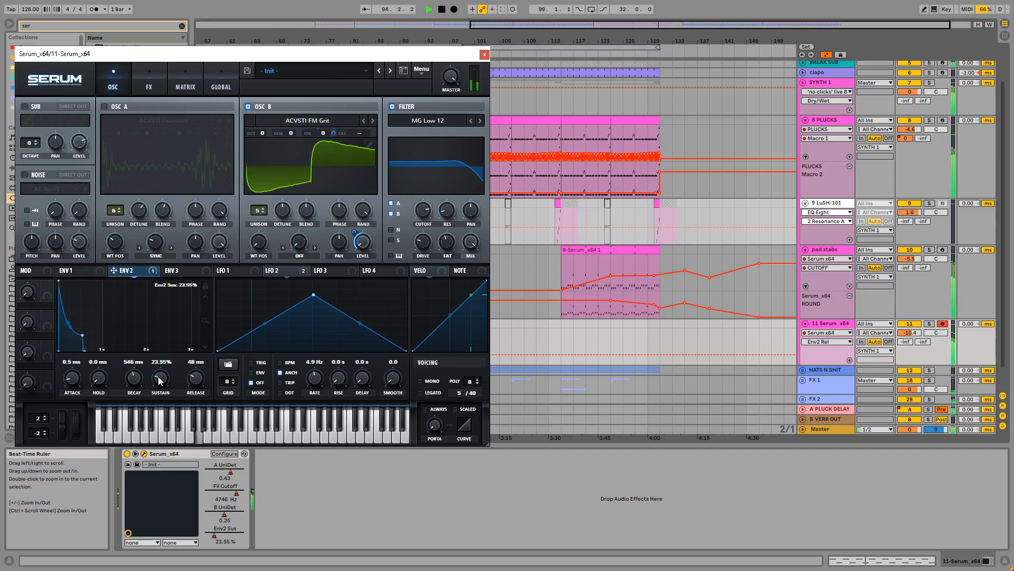
left_click_drag(160, 378, 159, 376)
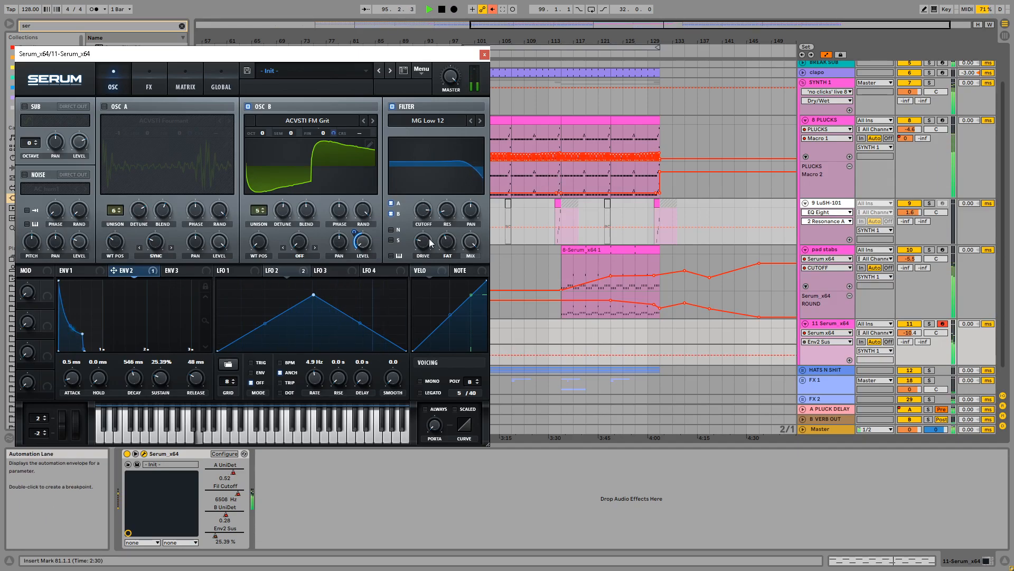
left_click_drag(291, 54, 165, 41)
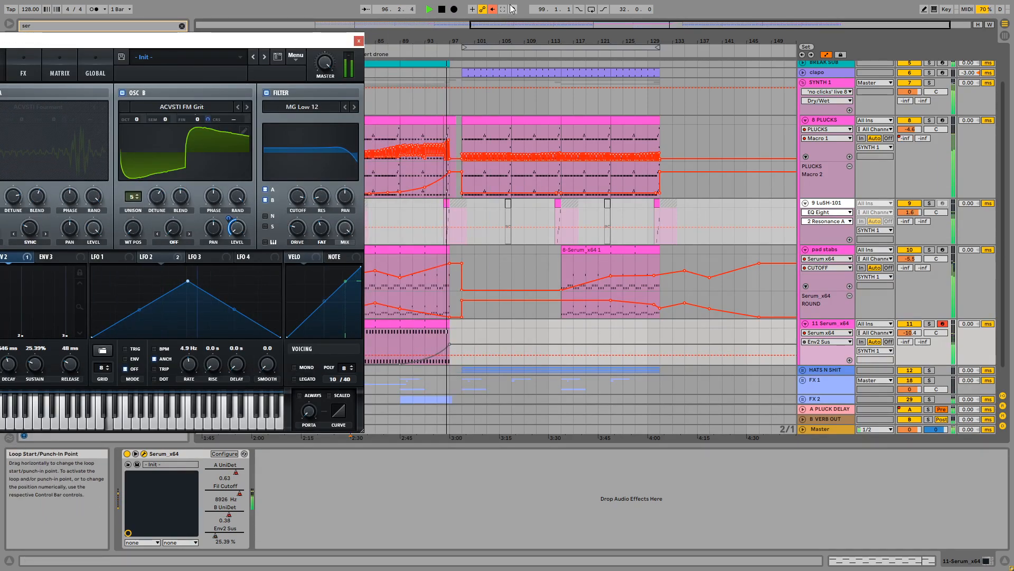
Stop playback, remove the envelope 2 sustain automation from track 11 and set envelope 2's sustain to 0% in Serum
key("space")
left_click(492, 10)
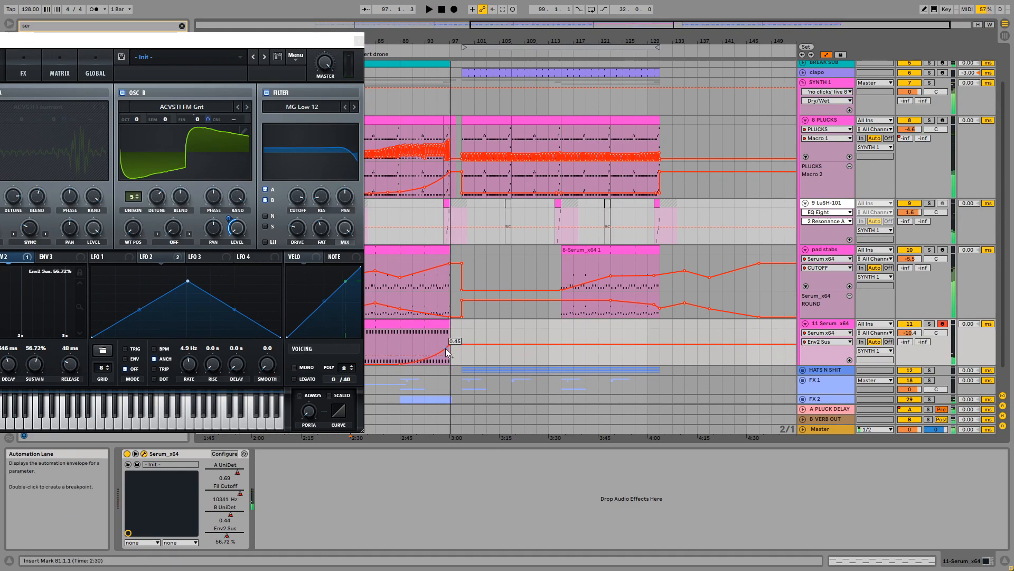
left_click(400, 365)
left_click(400, 362)
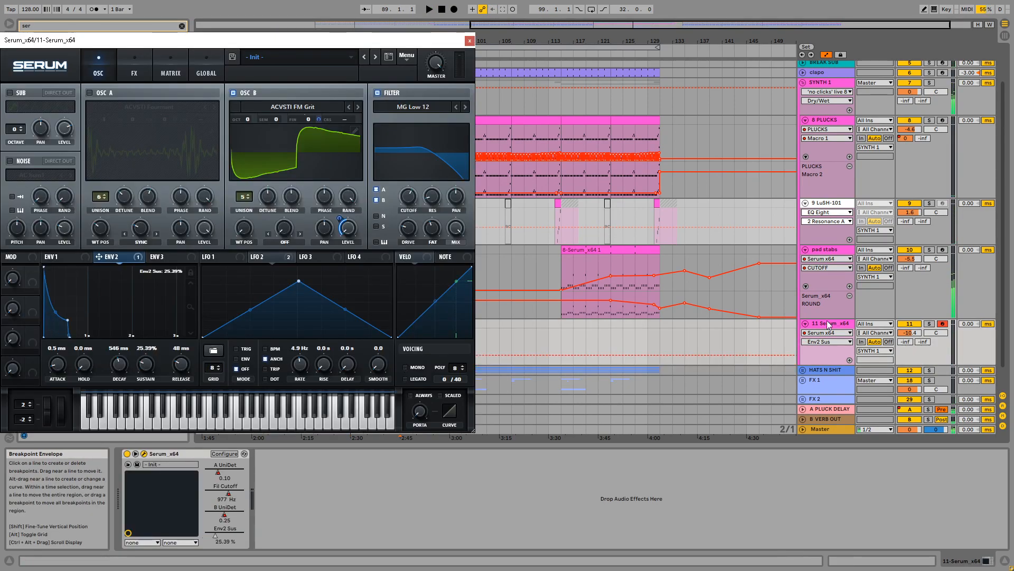
left_click_drag(205, 362, 171, 439)
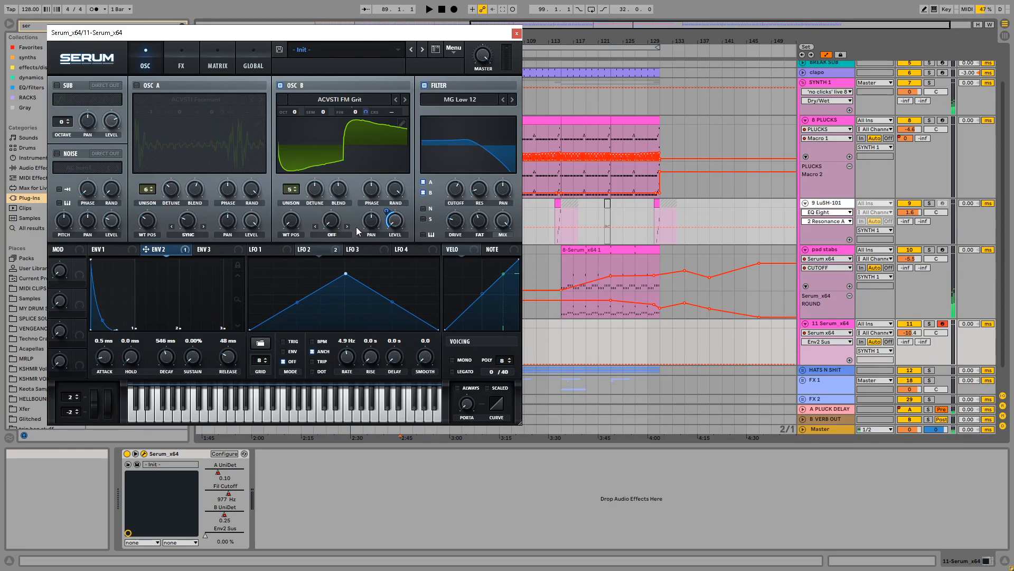
Automate oscillator B's volume on track 11 to rise in a curve from bar 89 to about 46% at bar 97
left_click_drag(410, 35, 270, 37)
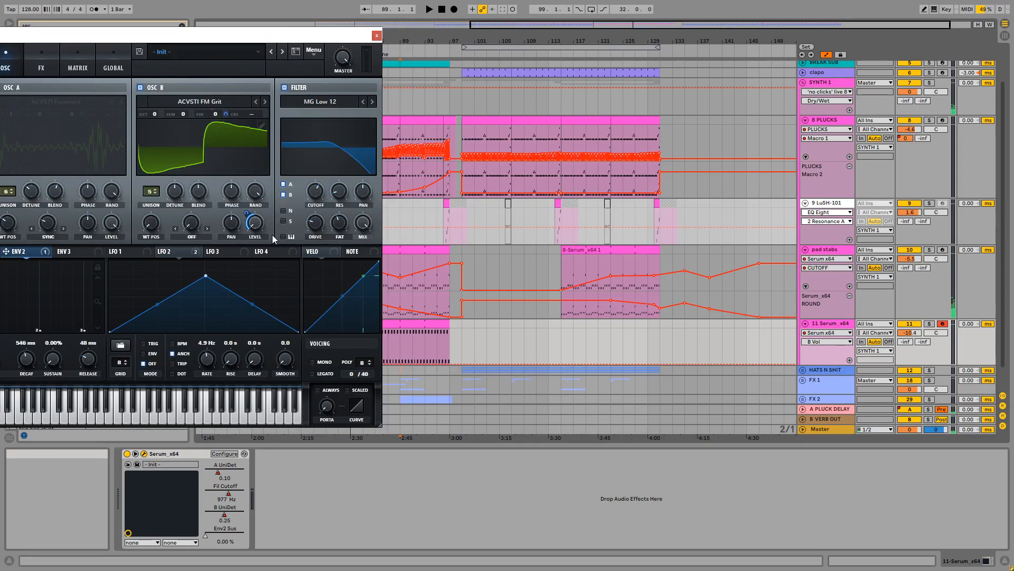
left_click(402, 363)
left_click_drag(450, 364, 426, 359)
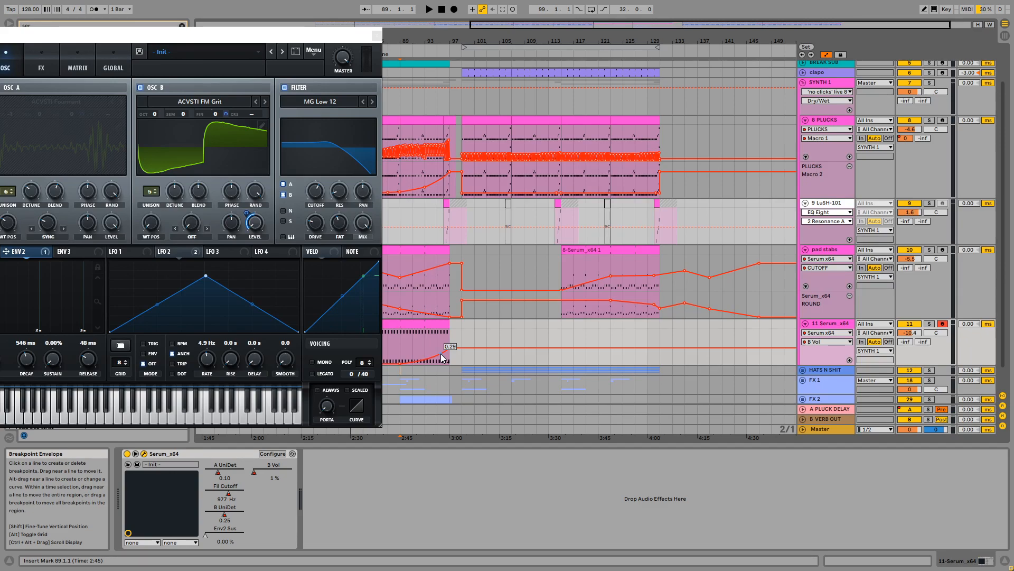
scroll(476, 338, "left", 5)
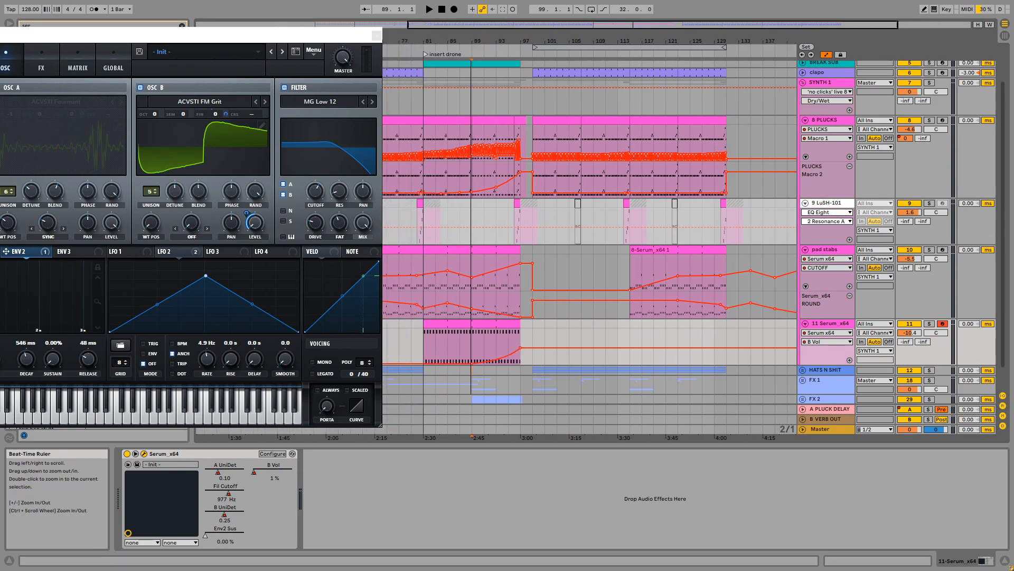
Play the break from bar 81 and again from bar 89 to hear the oscillator B volume automation
left_click(521, 325)
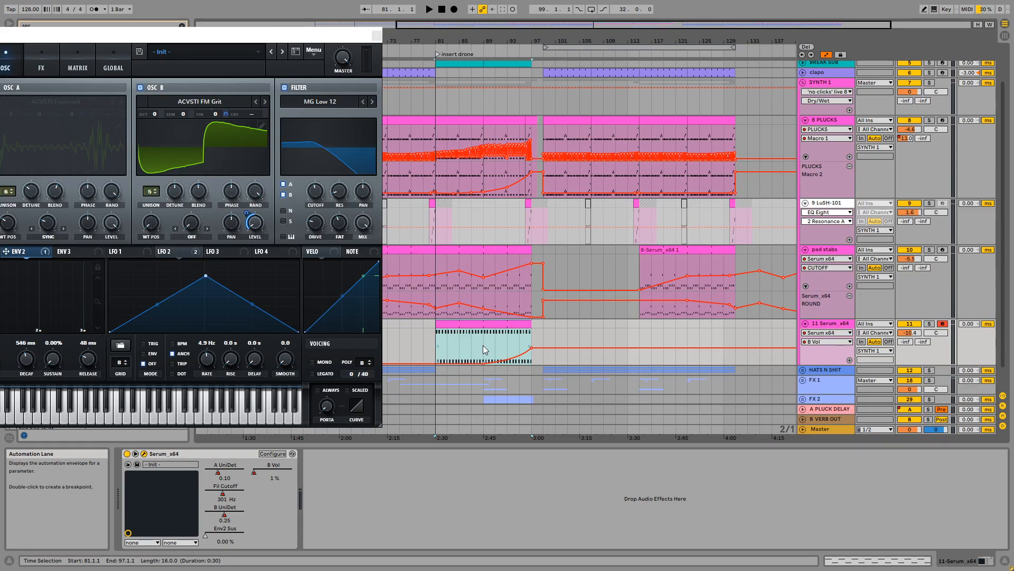
left_click(432, 349)
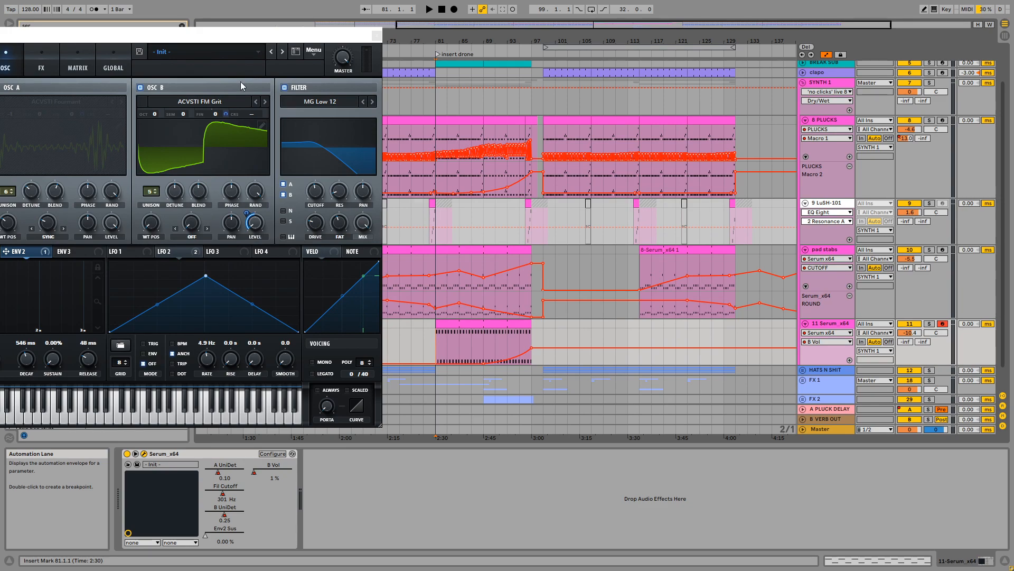
left_click_drag(235, 38, 350, 48)
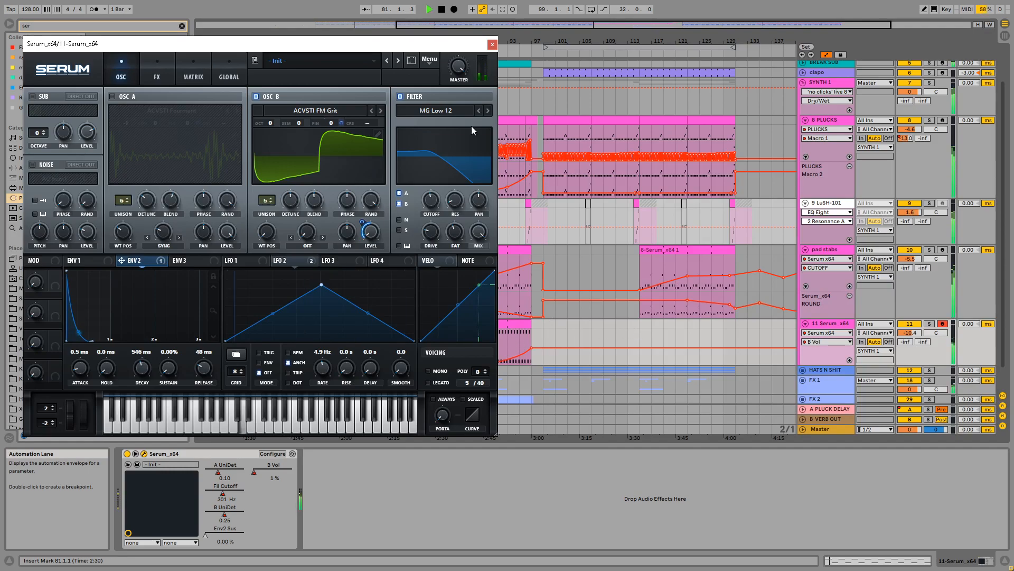
left_click_drag(442, 44, 382, 38)
left_click(489, 334)
key("space")
key("space")
Solo track 11 during playback and keep its oscillator B volume automation active
left_click(931, 313)
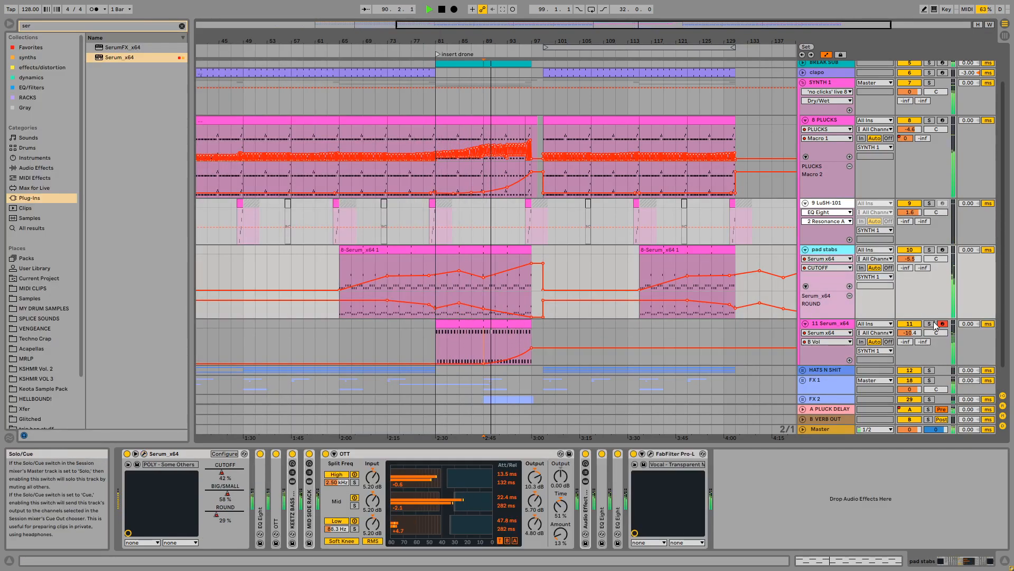
left_click(931, 324)
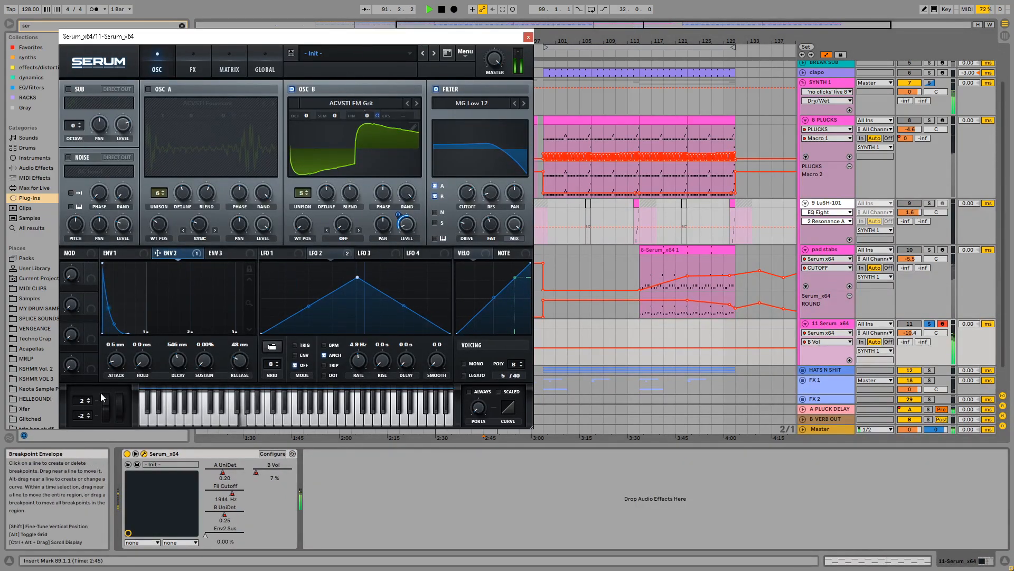
left_click(410, 229)
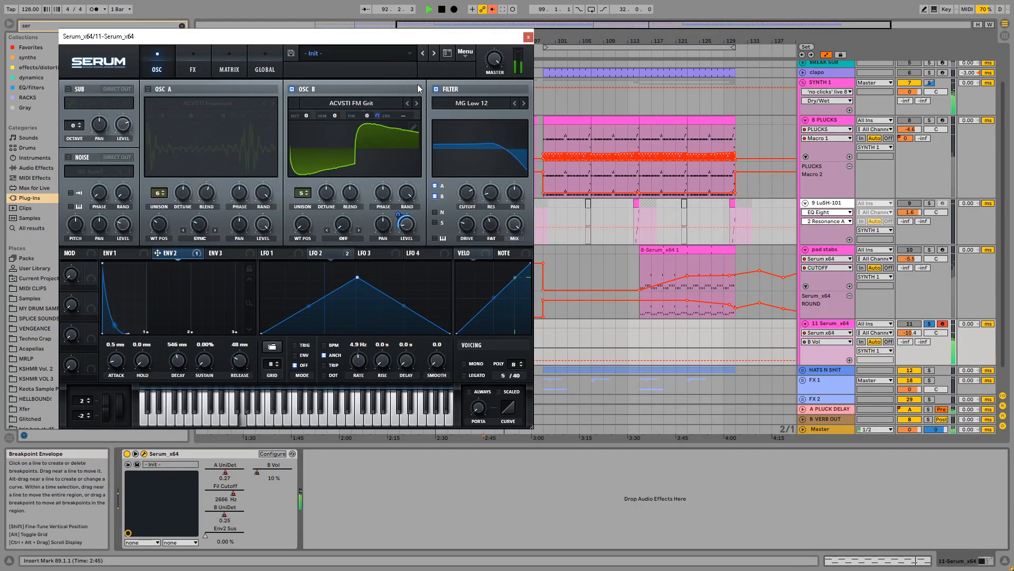
left_click_drag(452, 41, 432, 41)
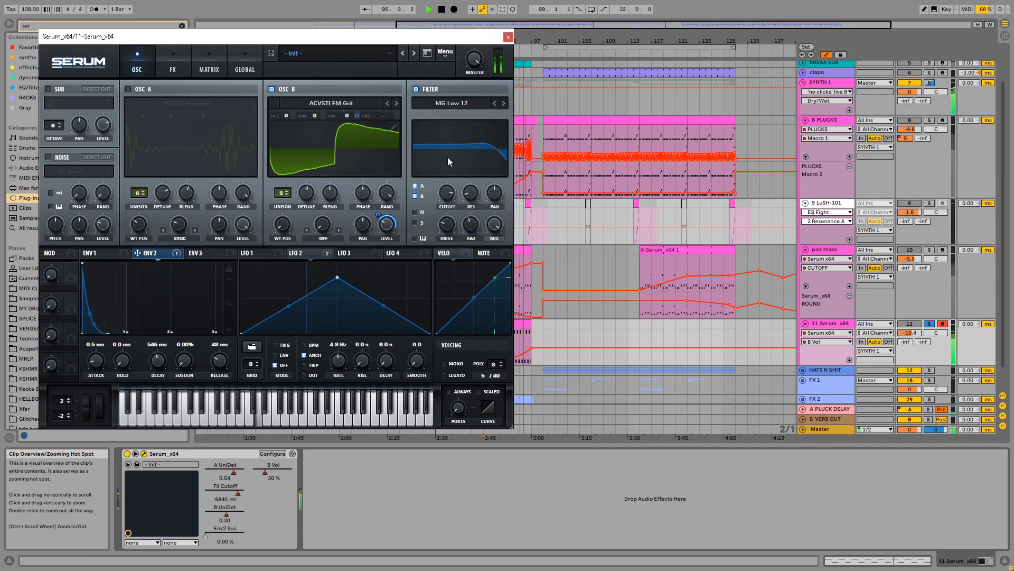
Automate Serum's reverb wet level on track 11 to rise from bar 93 to about 27% at bar 97
left_click(174, 70)
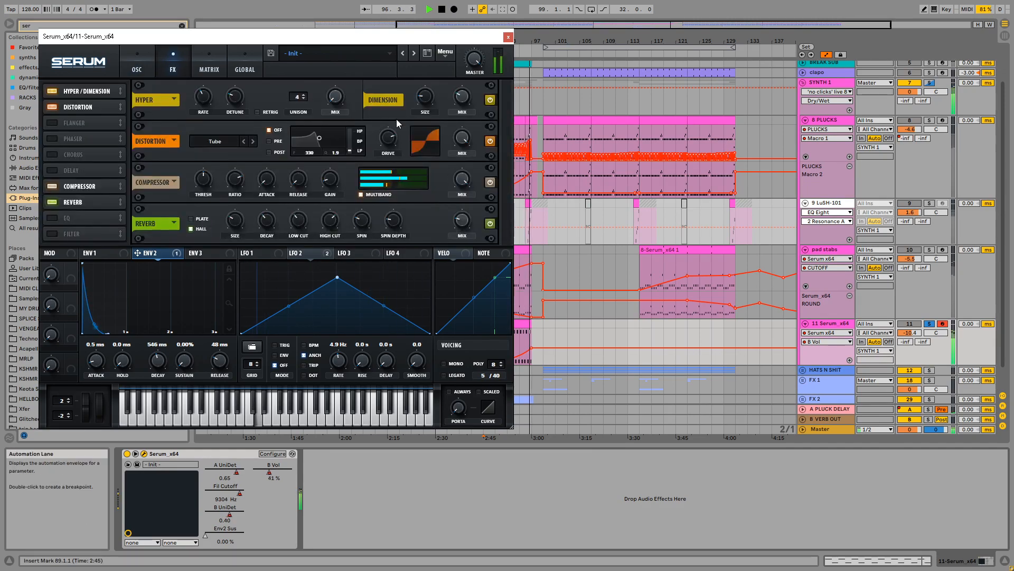
left_click(466, 228)
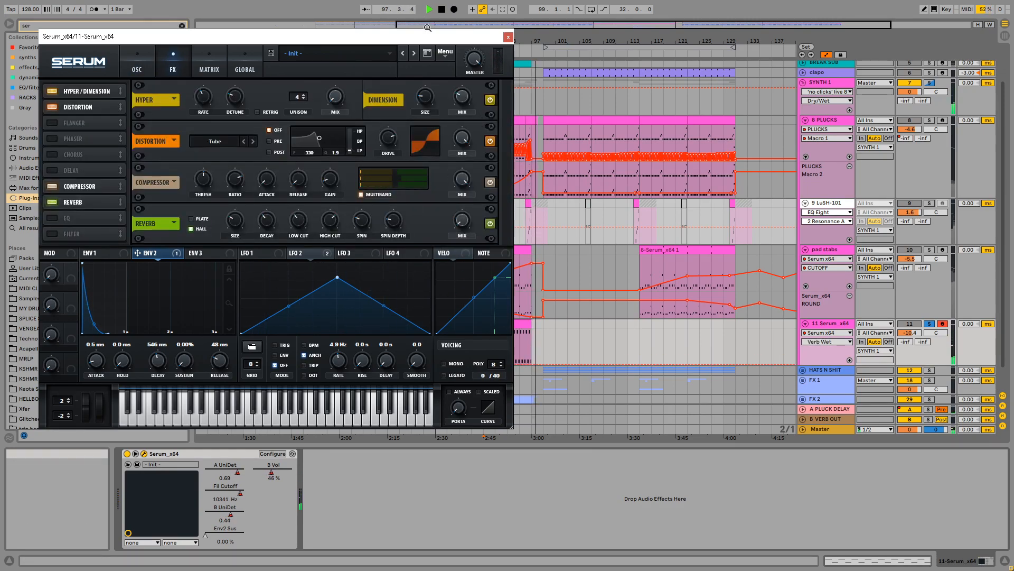
left_click_drag(379, 42, 268, 21)
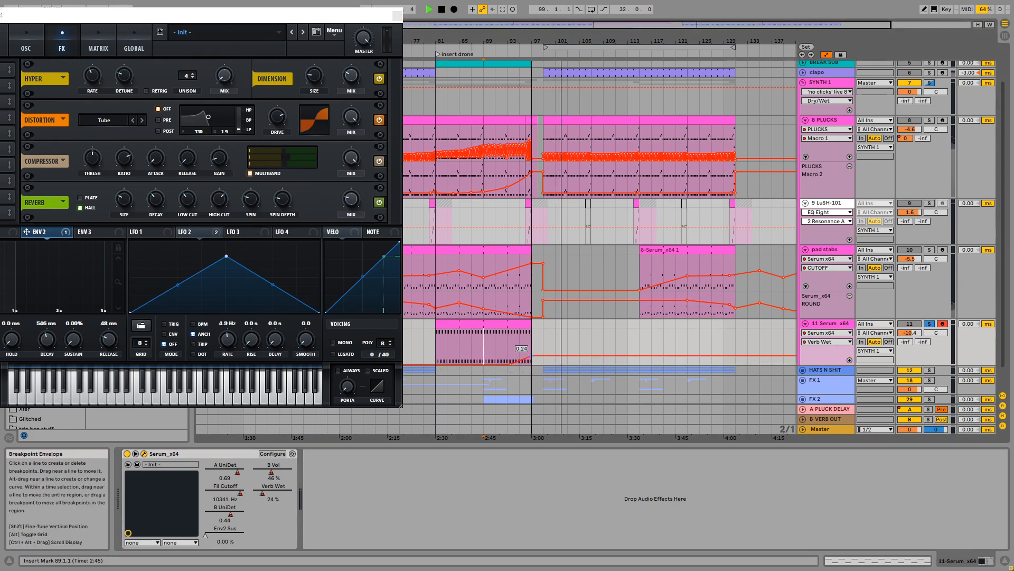
left_click_drag(532, 363, 531, 354)
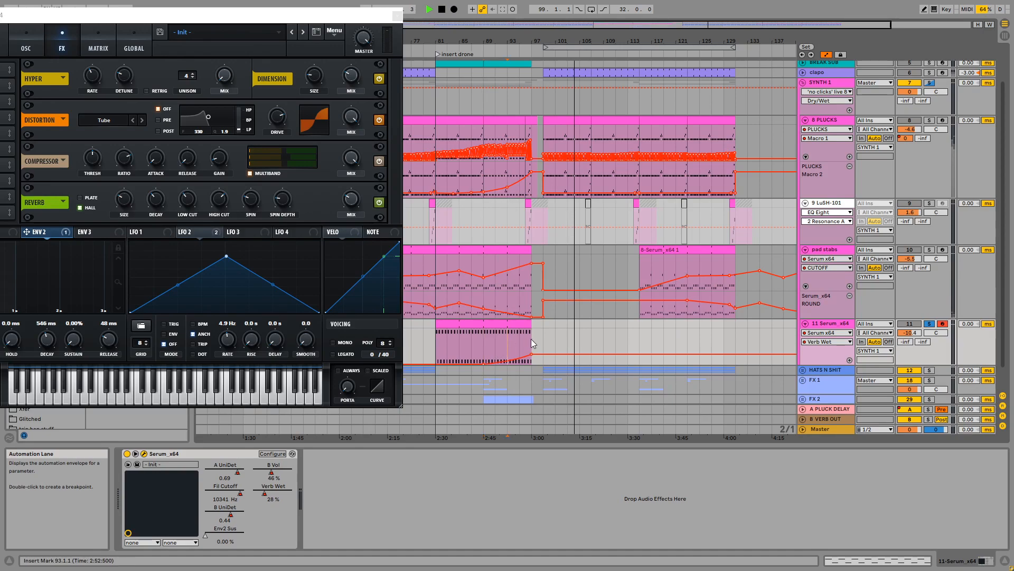
left_click_drag(508, 362, 527, 360)
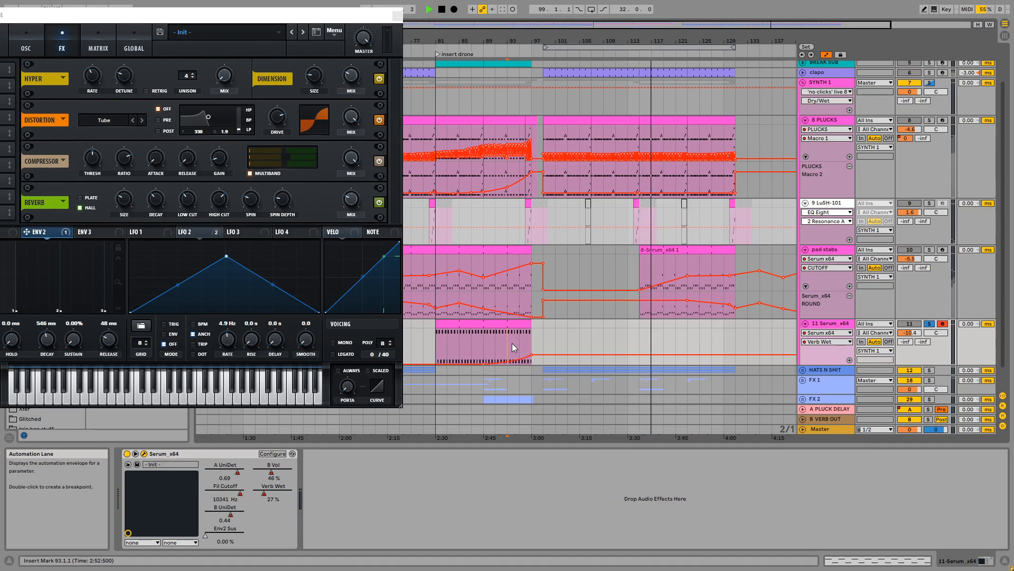
mouse_move(512, 343)
left_mouse_down()
mouse_move(486, 337)
mouse_move(524, 337)
left_mouse_up()
Adjust the gain of Serum's multiband compressor while playing track 11 from bar 93, replay the section and stop
left_click(503, 341)
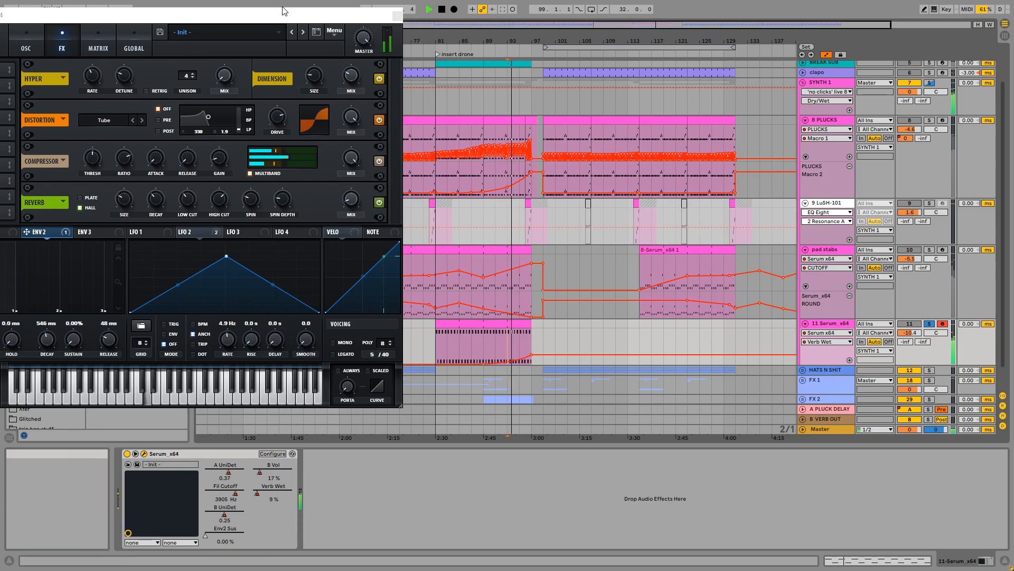
left_click_drag(286, 15, 308, 43)
left_click(248, 180)
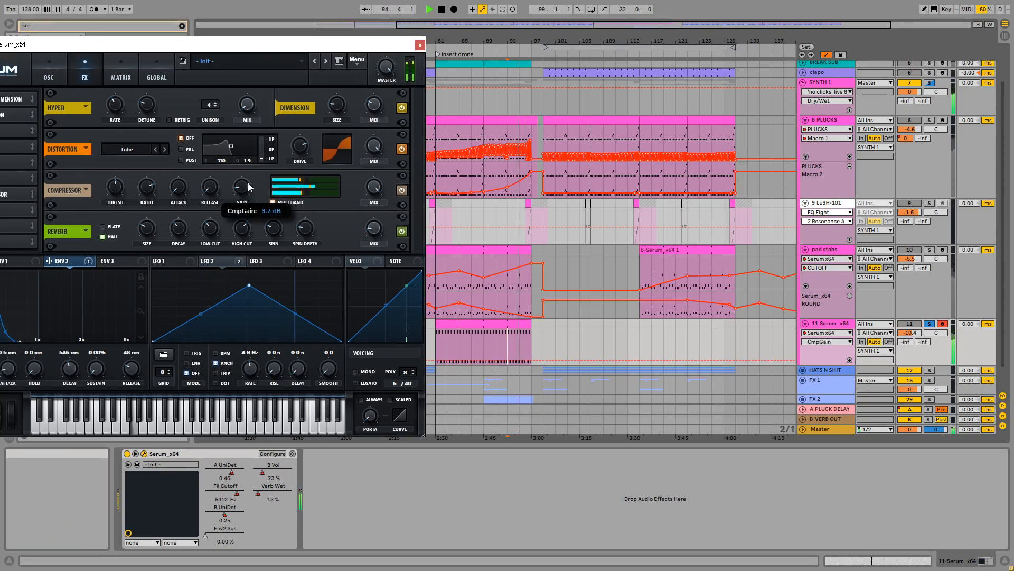
left_click_drag(251, 179, 250, 185)
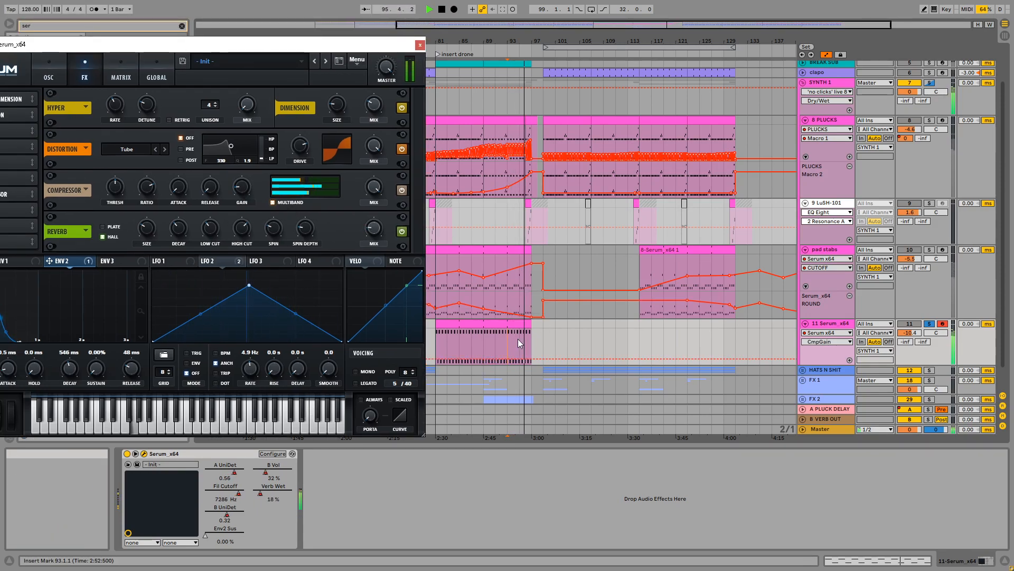
key("space")
key("space")
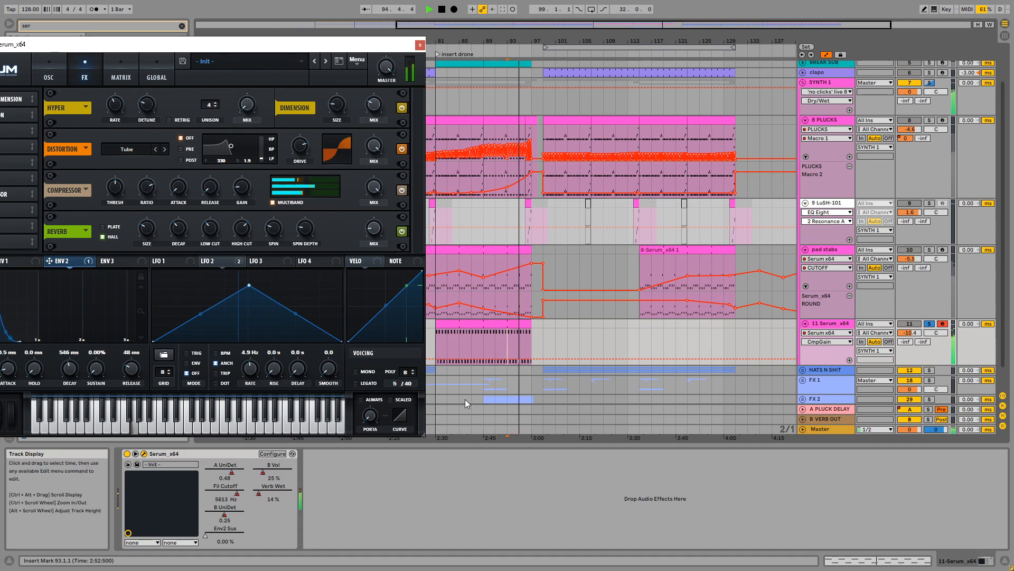
key("space")
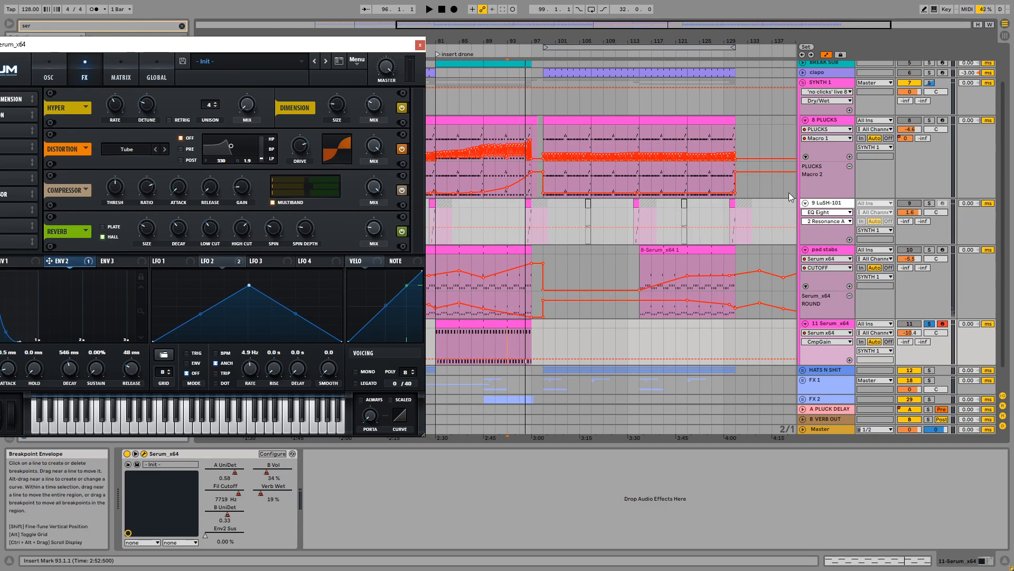
Review the device chains of the PLUCKS, LuSH-101 and Serum tracks, returning to track 11 at bar 93
left_click(827, 119)
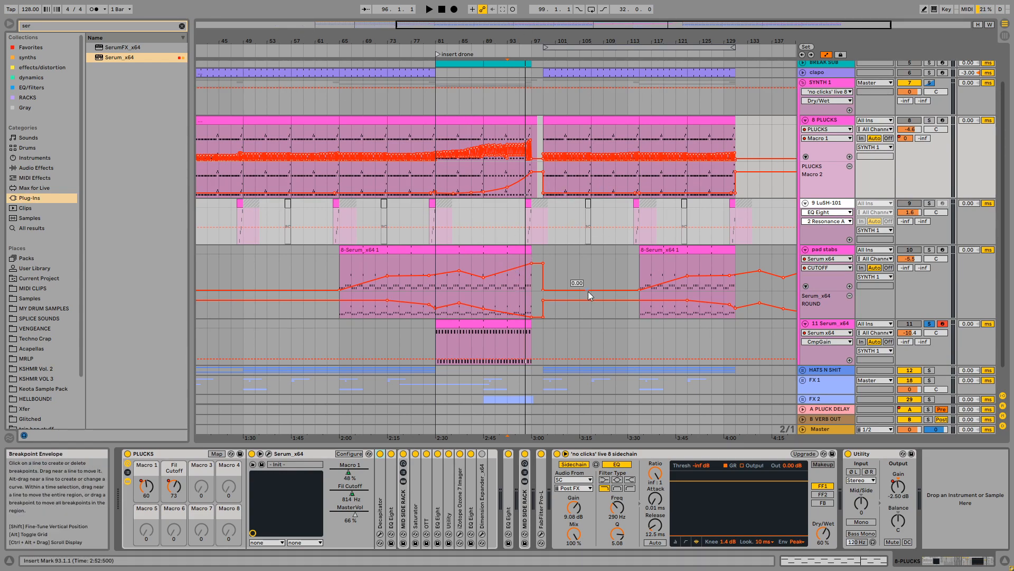
scroll(588, 290, "up", 2)
scroll(588, 338, "down", 3)
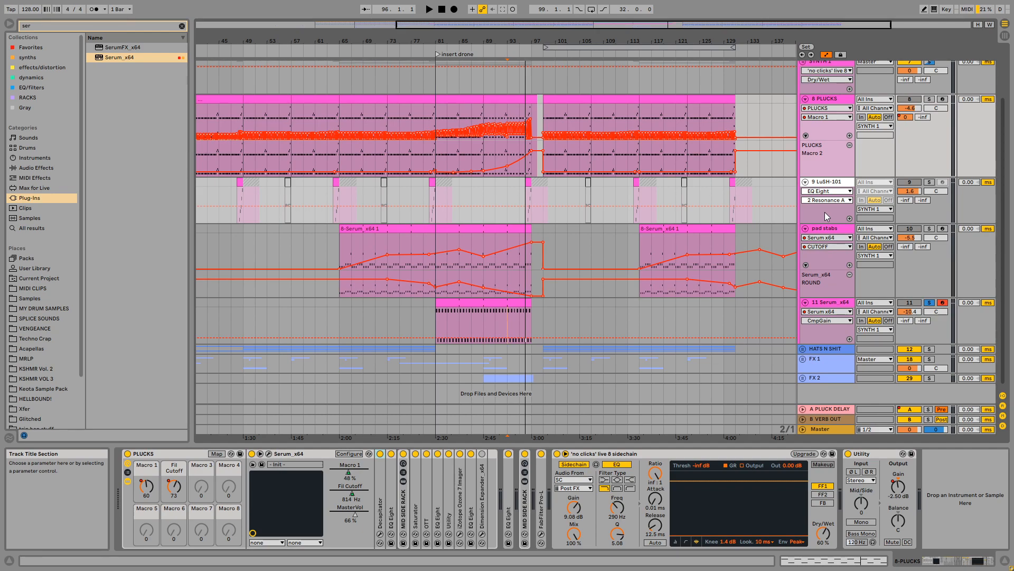
left_click(505, 322)
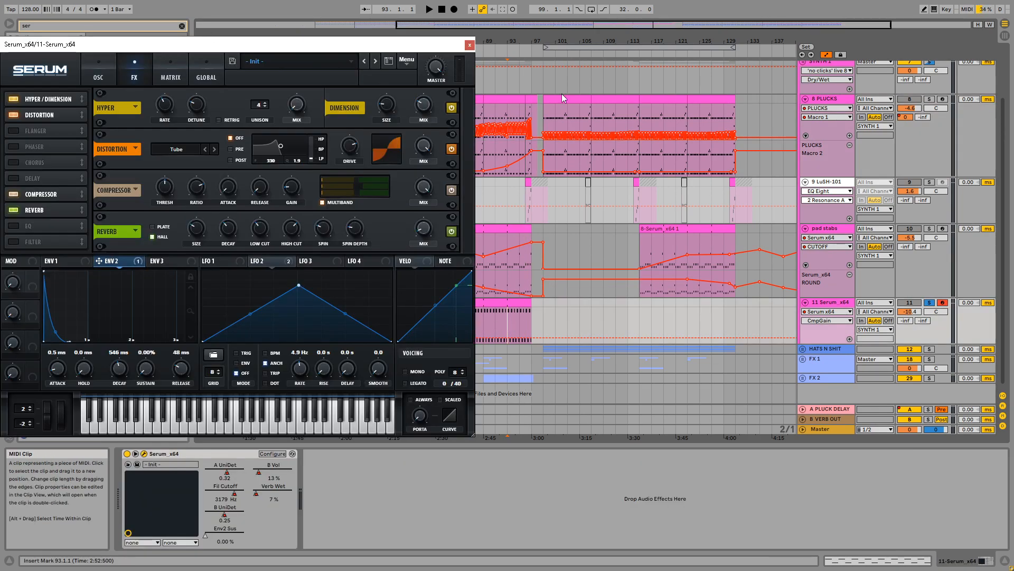
left_click(505, 184)
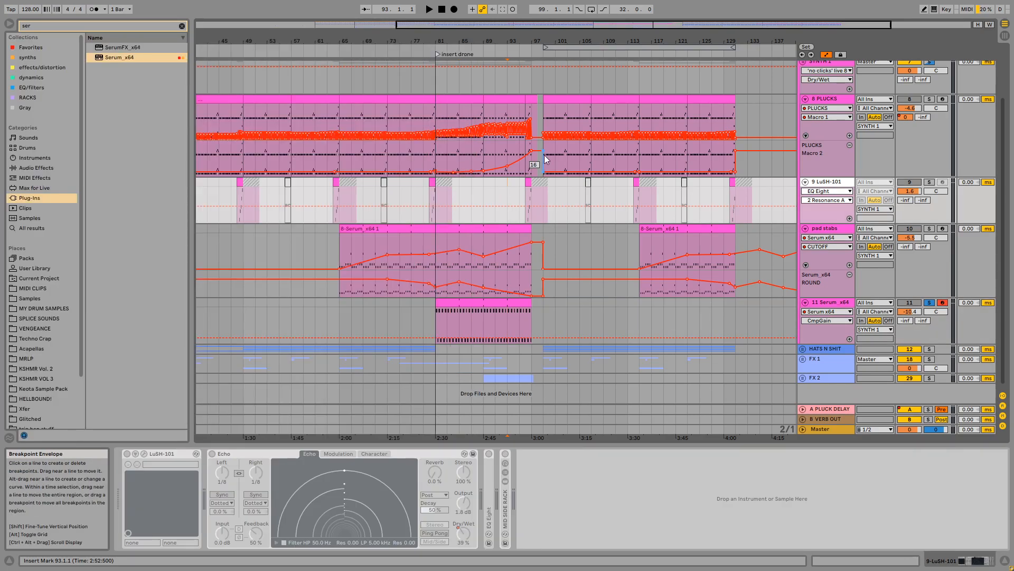
left_click(521, 316)
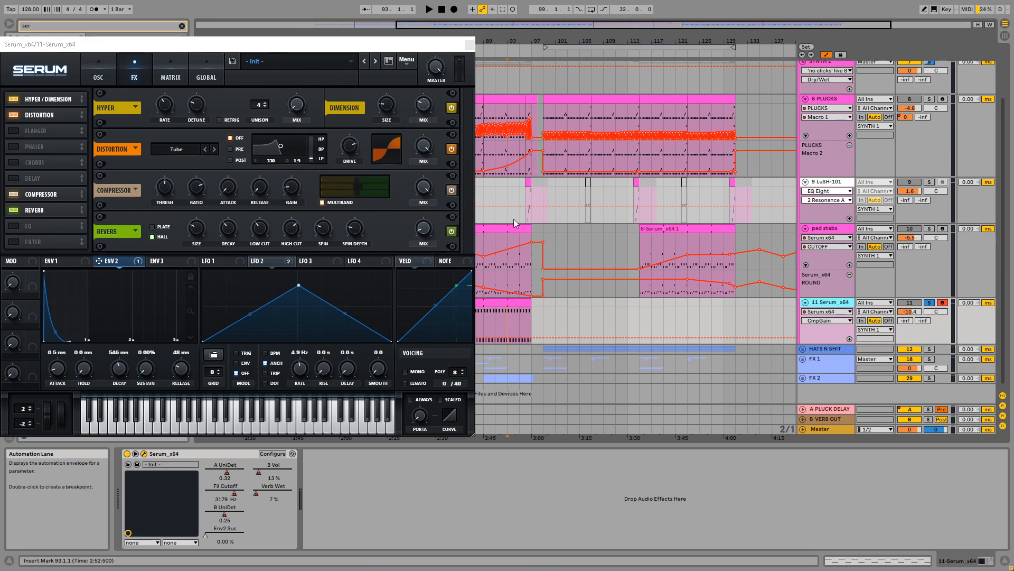
Play track 11 from bar 93 and enable oscillator A in Serum
key("space")
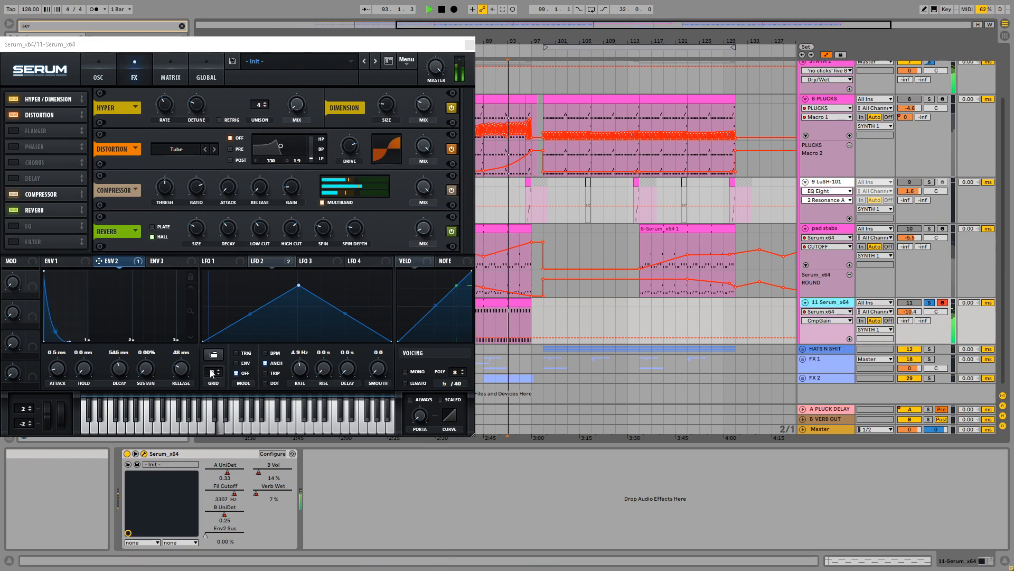
left_click_drag(267, 44, 288, 50)
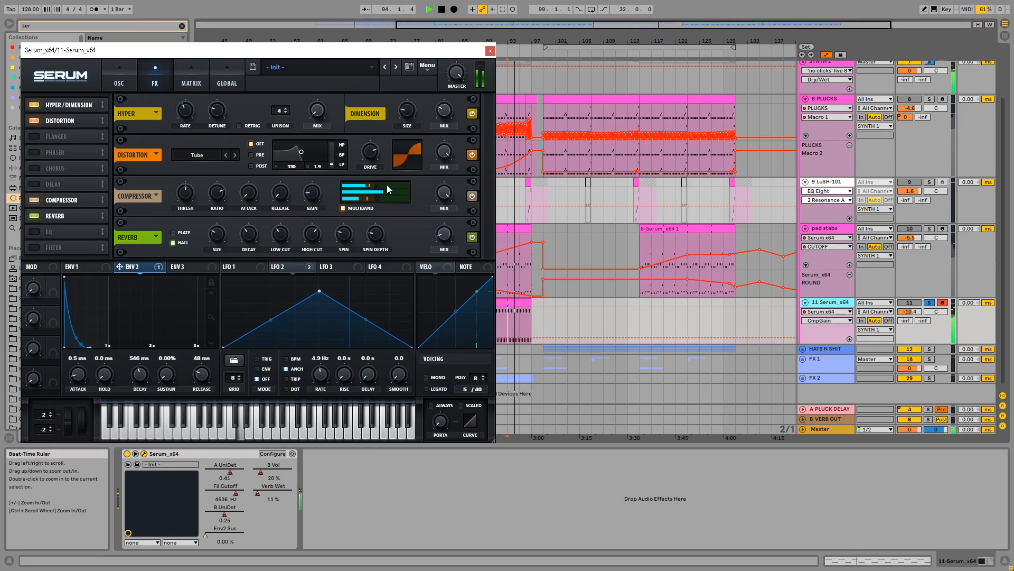
left_click(119, 77)
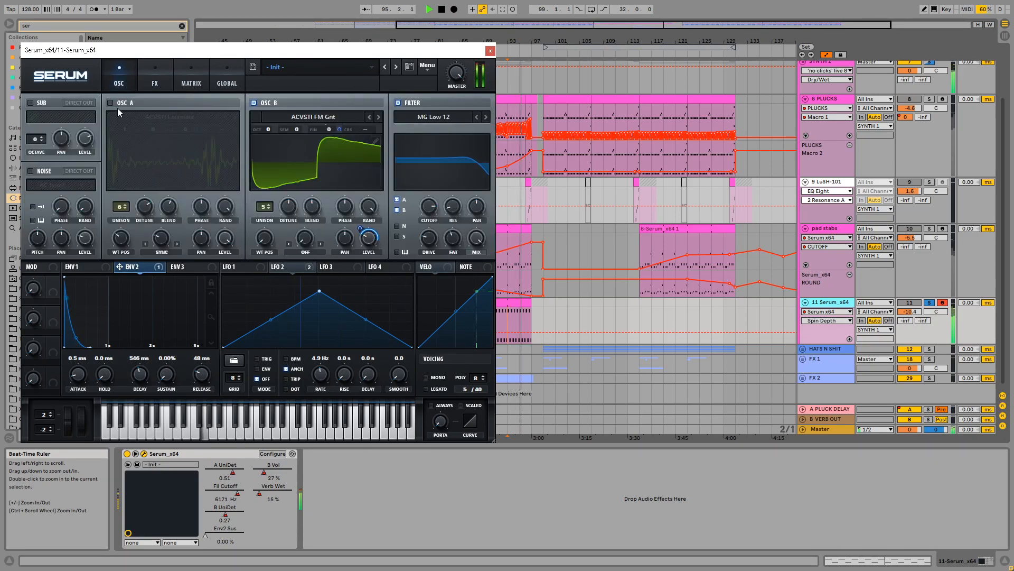
left_click(110, 102)
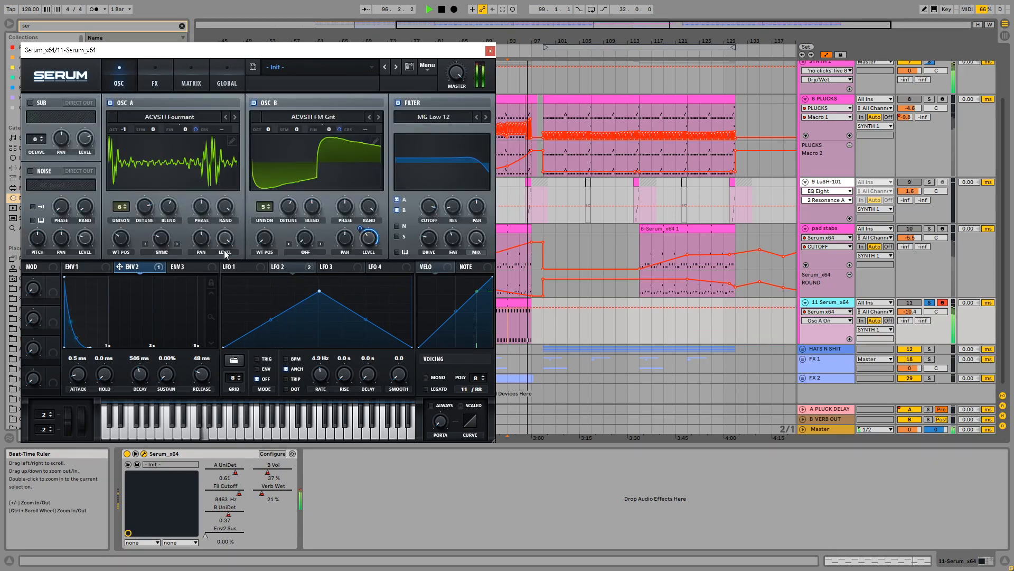
Load the ACVSTI Flutes wavetable from AC Virus TI2 Wavetables into oscillator A and change its wavetable position
left_click(170, 116)
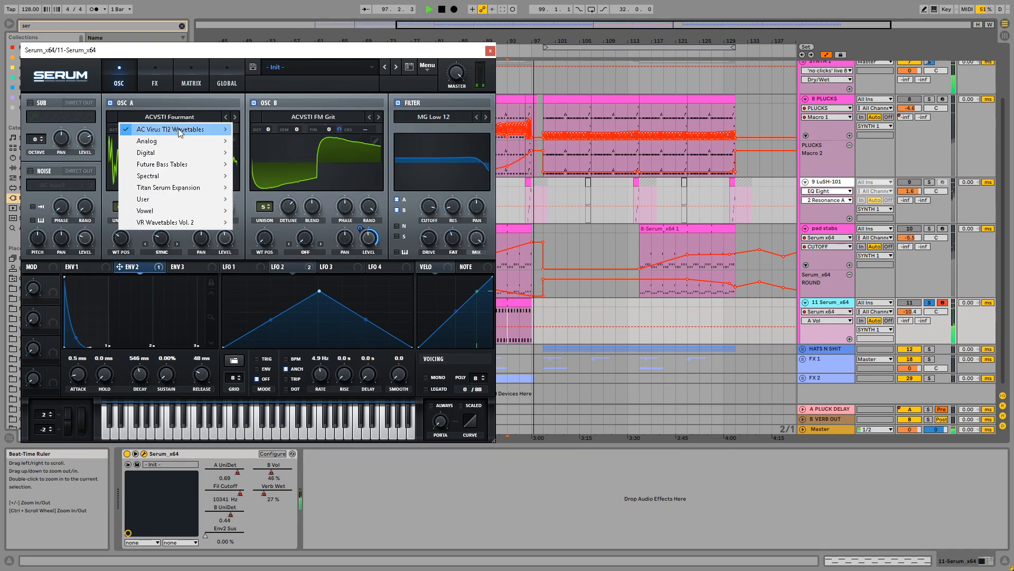
mouse_move(188, 125)
left_click(359, 159)
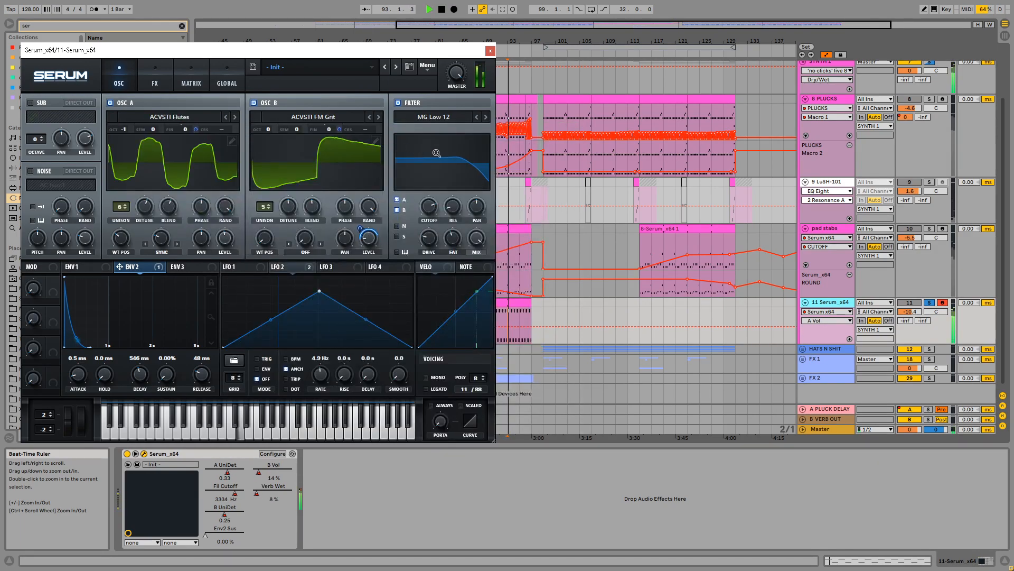
left_click(122, 257)
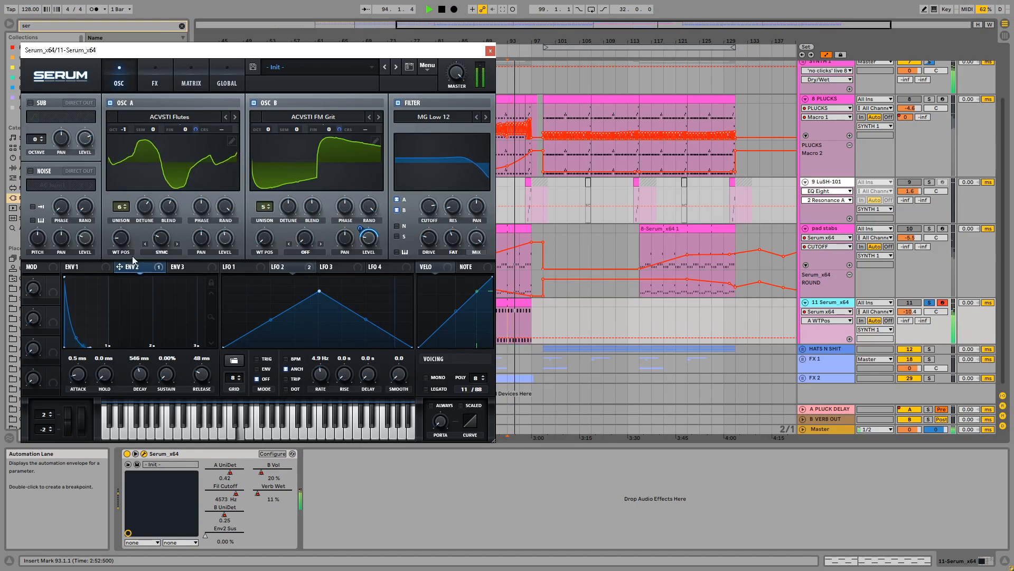
Set oscillator A to octave 0, adjust its level and load the Basic Shapes wavetable
left_click_drag(123, 128, 122, 125)
left_click(228, 252)
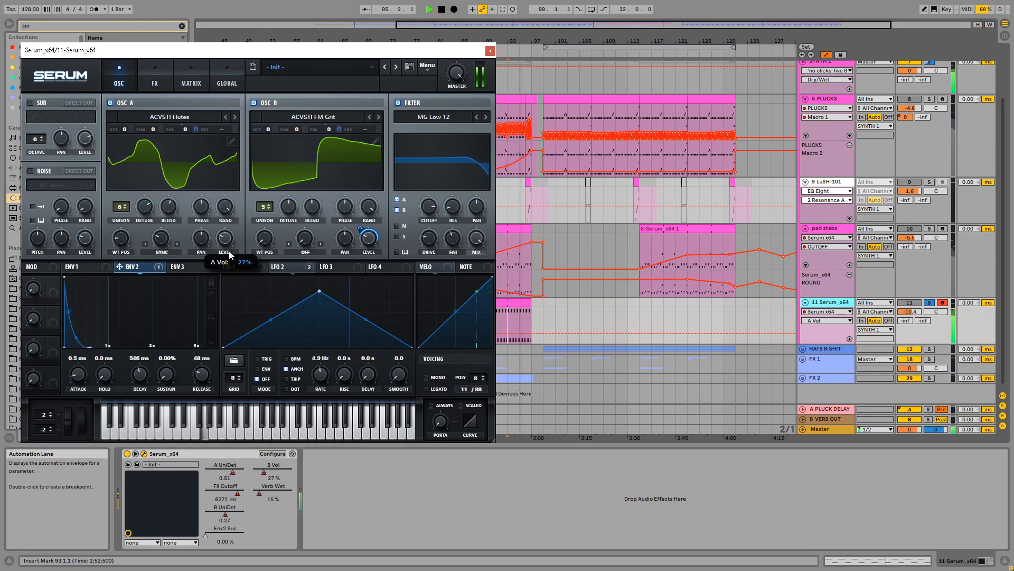
left_click(235, 116)
left_click(179, 115)
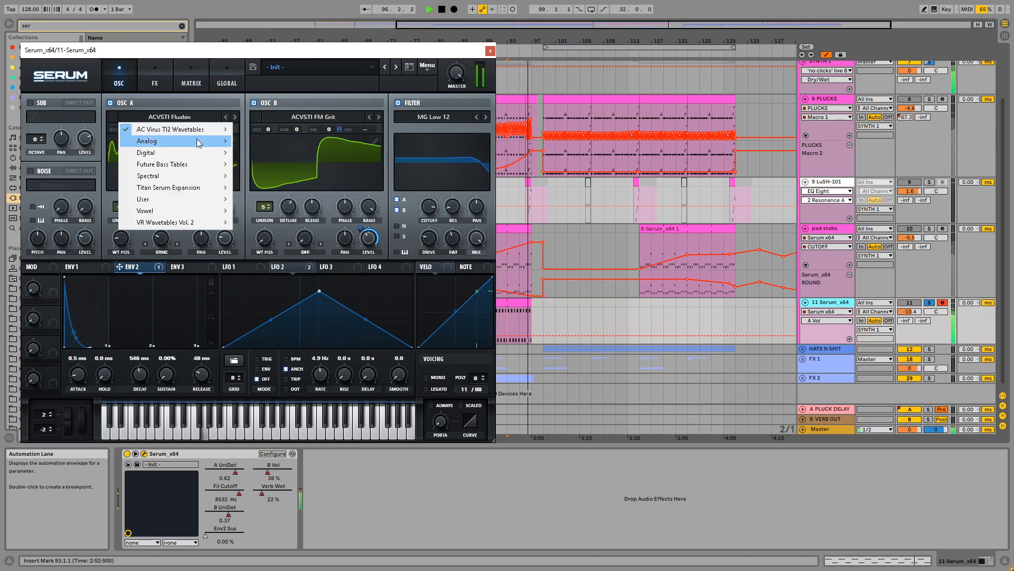
mouse_move(174, 129)
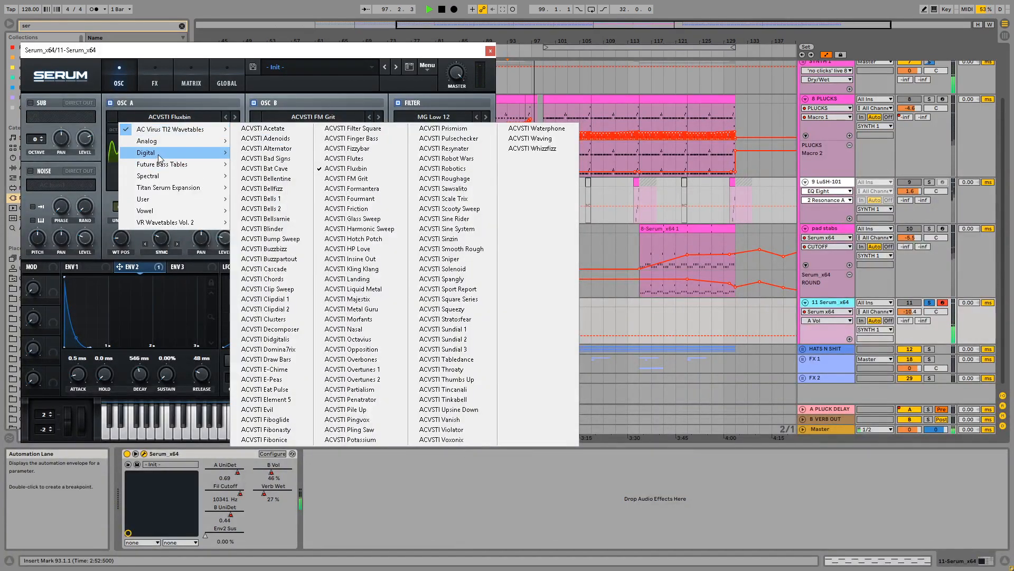
left_click(279, 191)
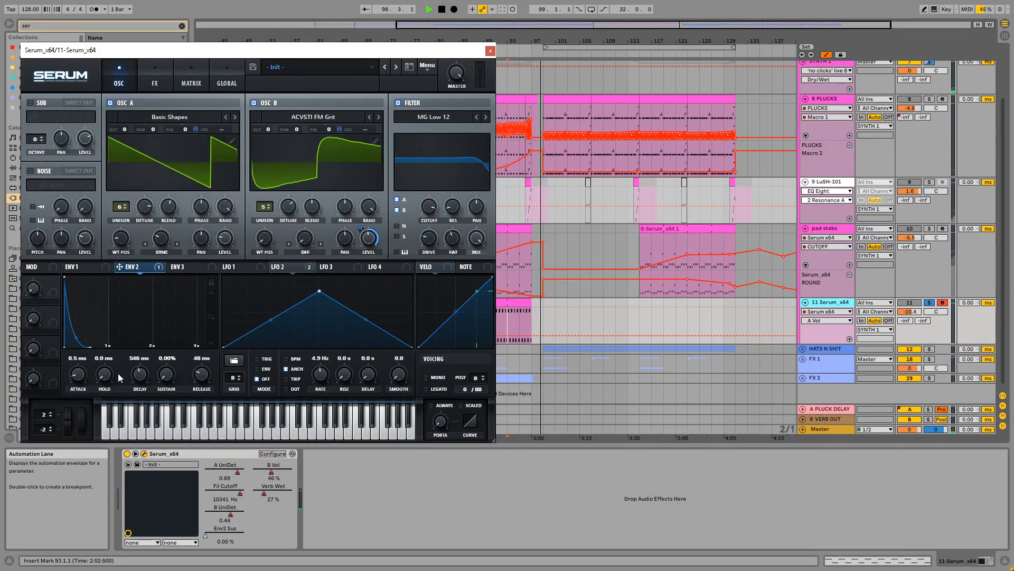
Audition oscillator A's warp amount from bar 93 and set its warp mode to Off
left_click(163, 241)
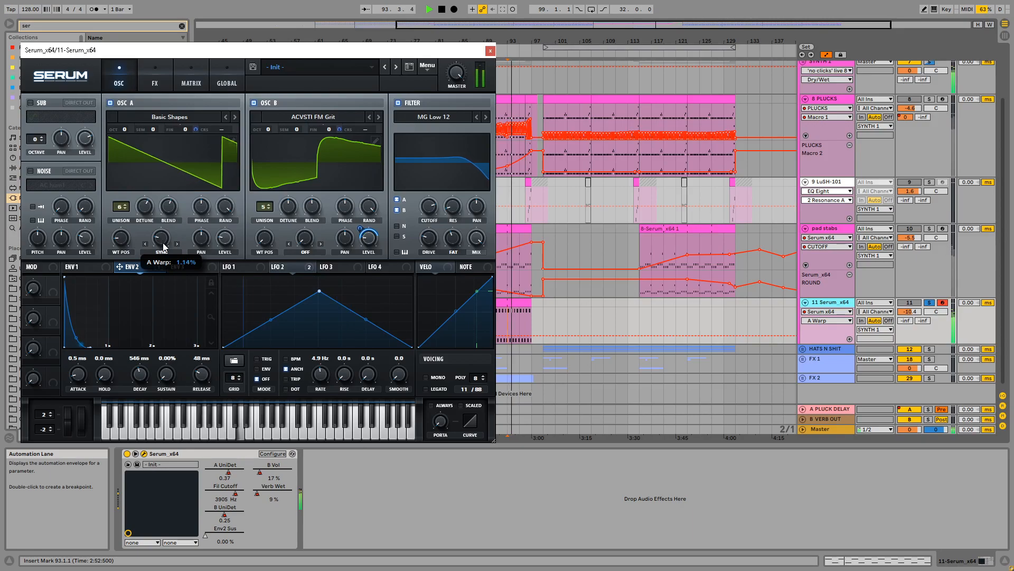
right_click(161, 242)
left_click(152, 254)
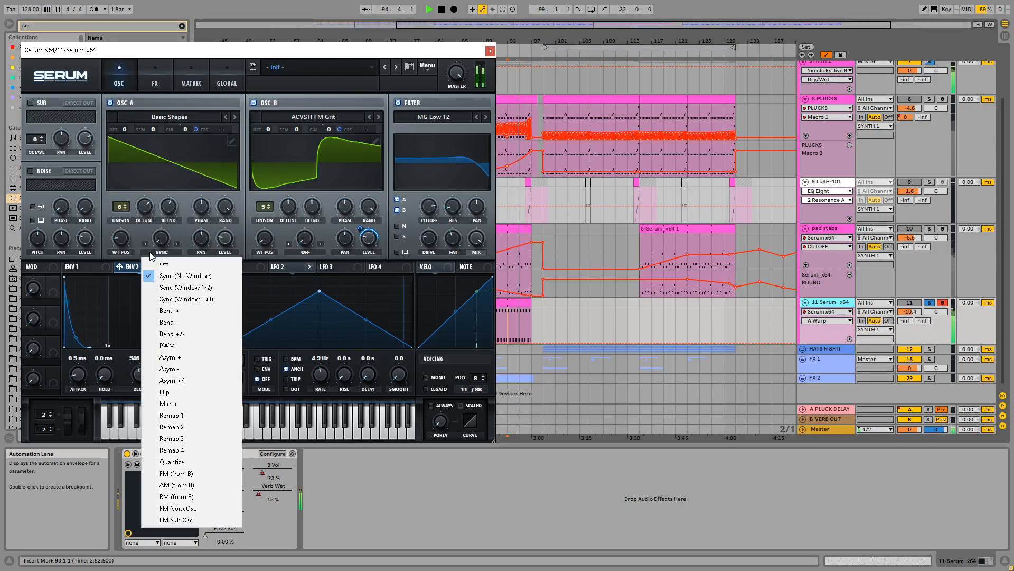
left_click(152, 254)
left_click(158, 263)
Set oscillator A's unison to 3 voices, lower its random phase and close Serum after a look at the effects
left_click_drag(125, 208, 125, 229)
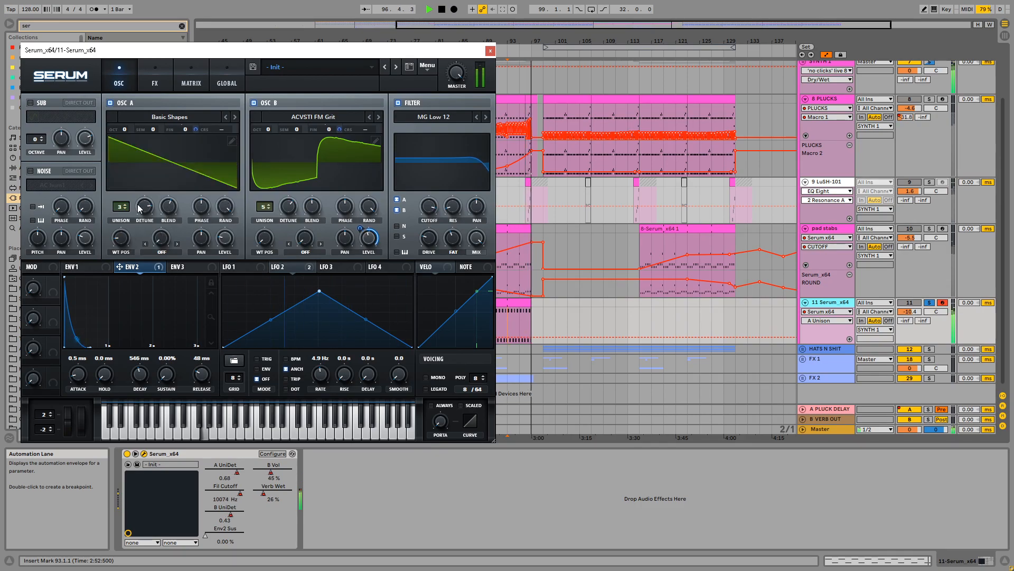
left_click_drag(224, 207, 224, 224)
left_click(155, 79)
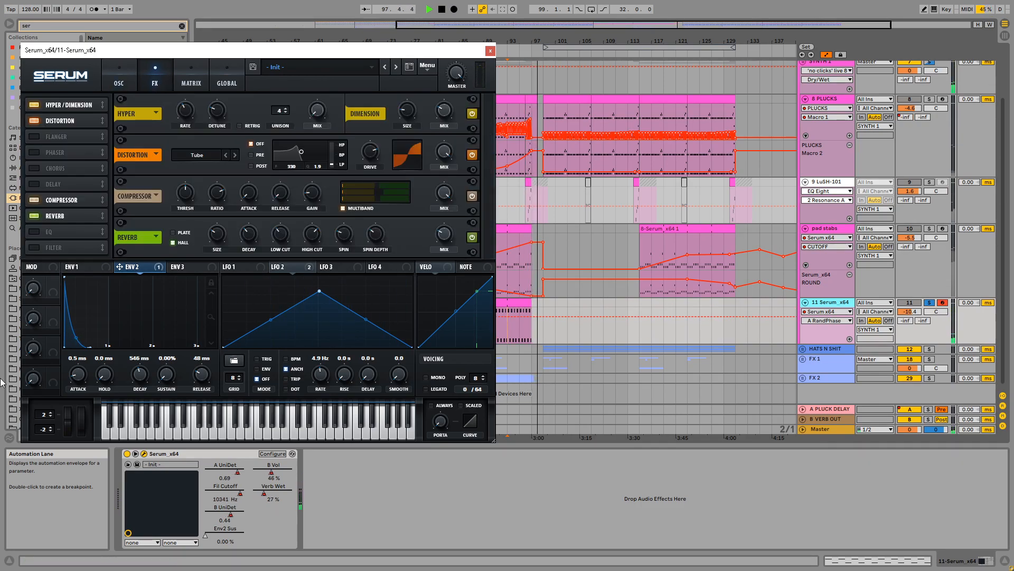
left_click(490, 50)
Clear the device search and add an EQ Eight after Serum on track 11
left_click(182, 25)
left_click(46, 166)
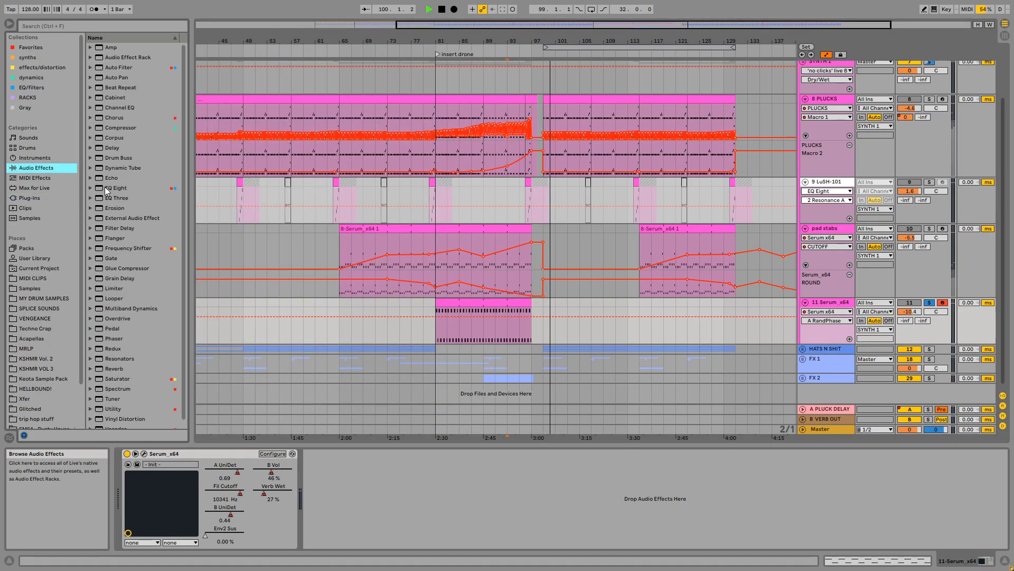
left_click_drag(108, 189, 321, 462)
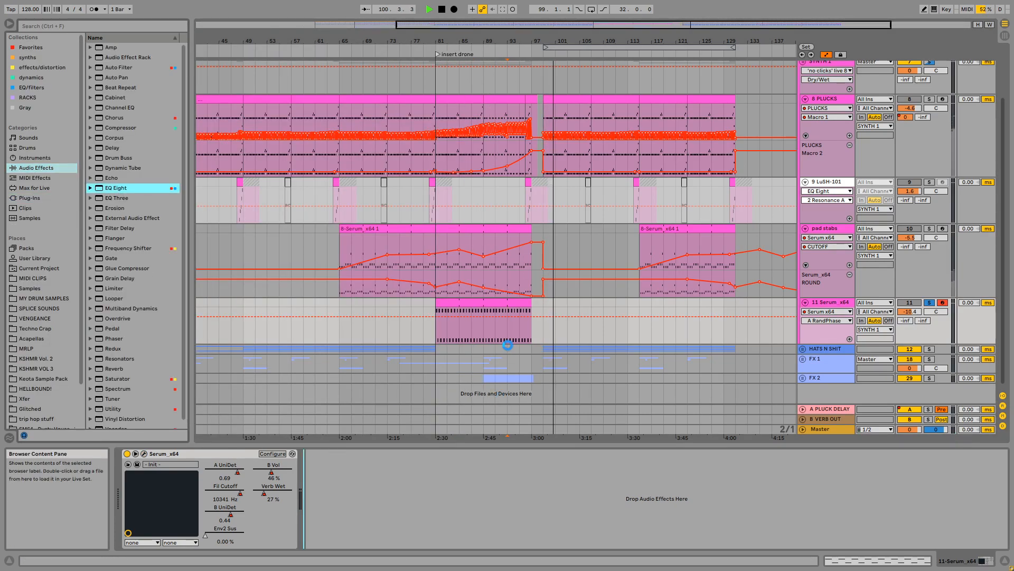
Solo the pad stabs track together with track 11 and play both from bar 93
left_click(508, 335)
key("space")
left_click(930, 228, "ctrl")
key("space")
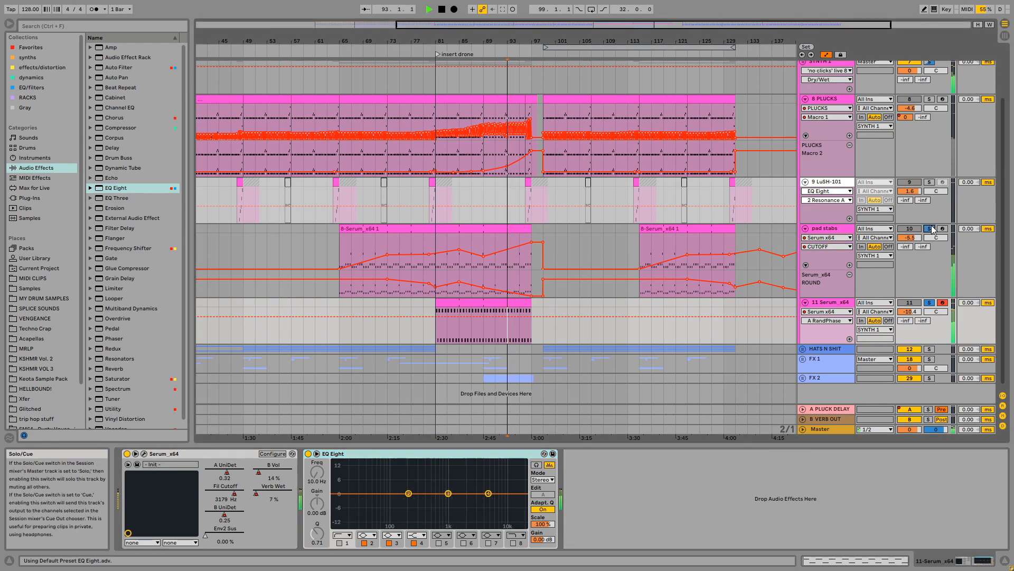
Enable EQ Eight's low cut and automate its frequency rising to 346 Hz between bars 89 and 97
left_click(339, 542)
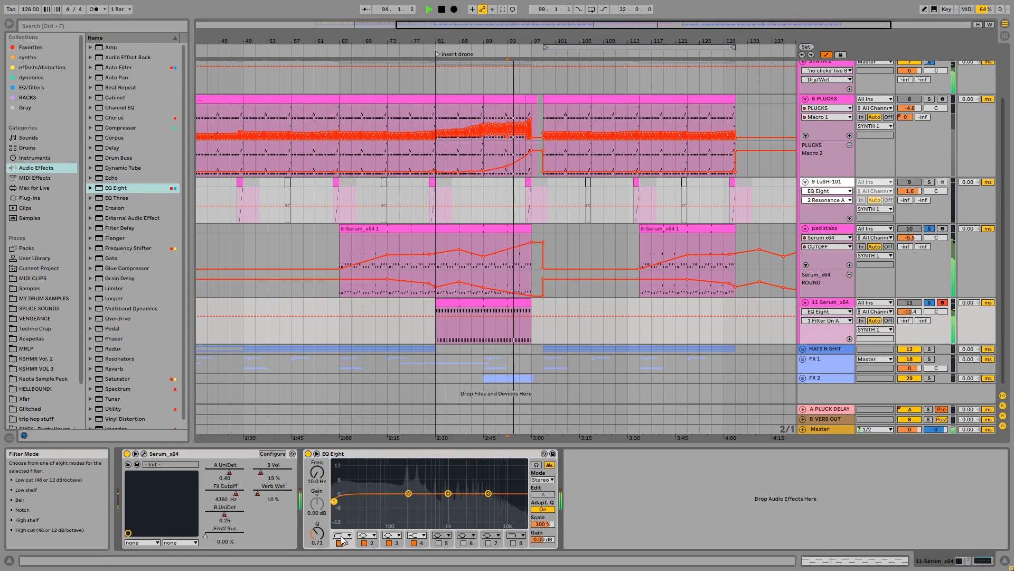
left_click_drag(317, 472, 317, 422)
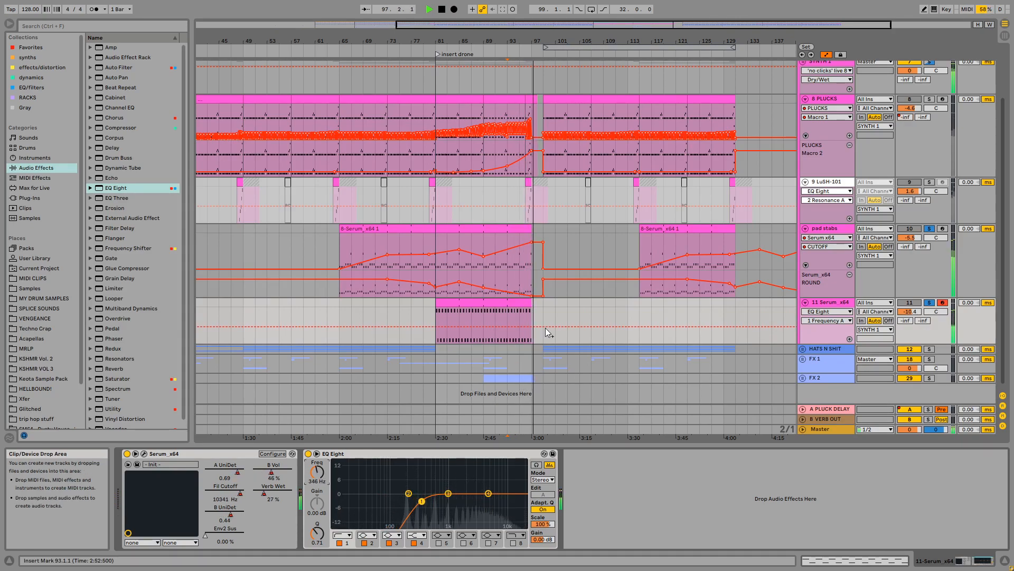
left_click(530, 327)
left_click_drag(507, 327, 484, 342)
key("space")
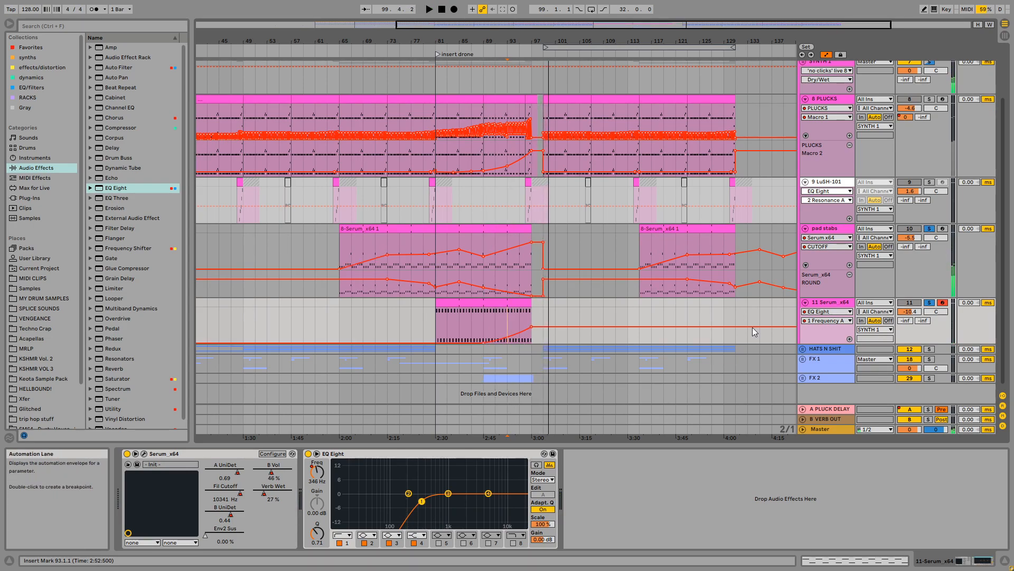
Rename track 11 as riser and play the section from bar 81
left_click(439, 318)
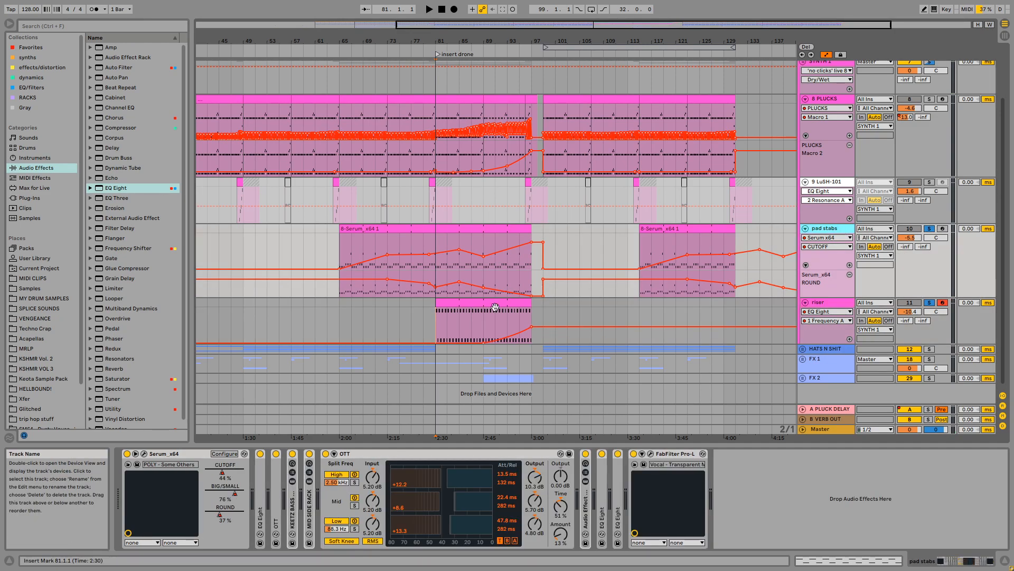
key("space")
Add an OTT multiband compressor after EQ Eight on the riser track with 24 % amount, and collapse the device
left_click(834, 304)
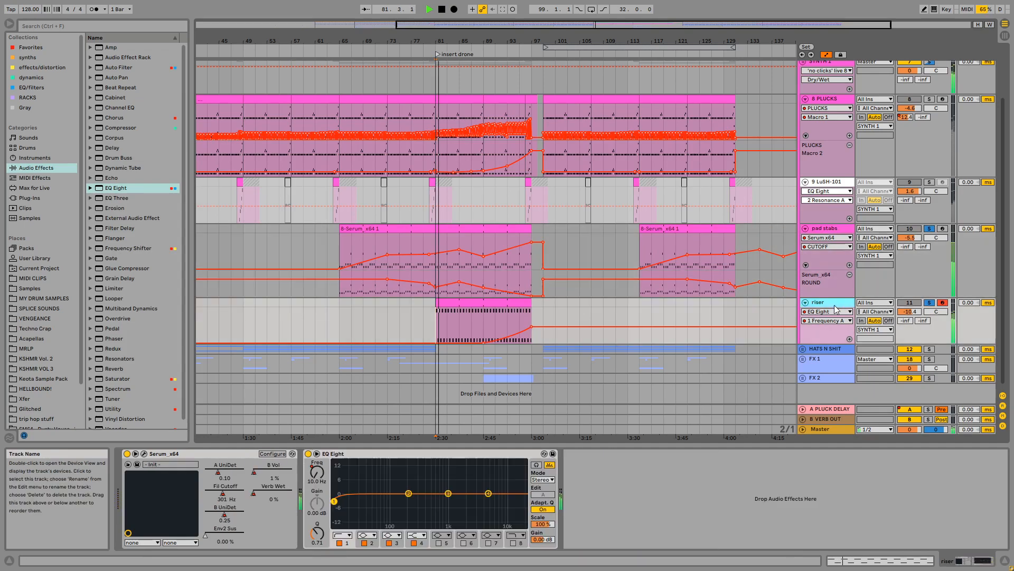
left_click_drag(122, 311, 630, 523)
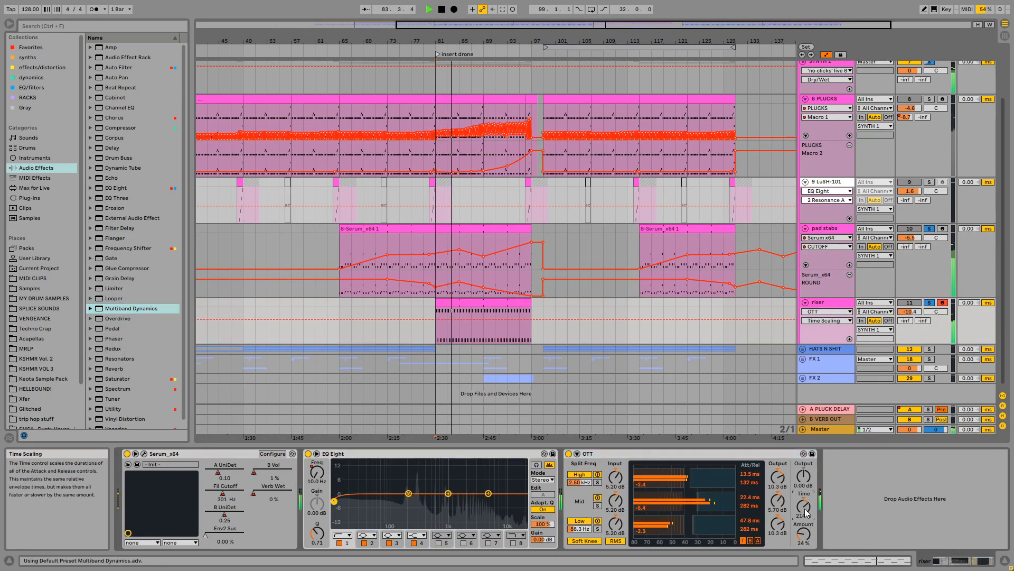
double_click(631, 454)
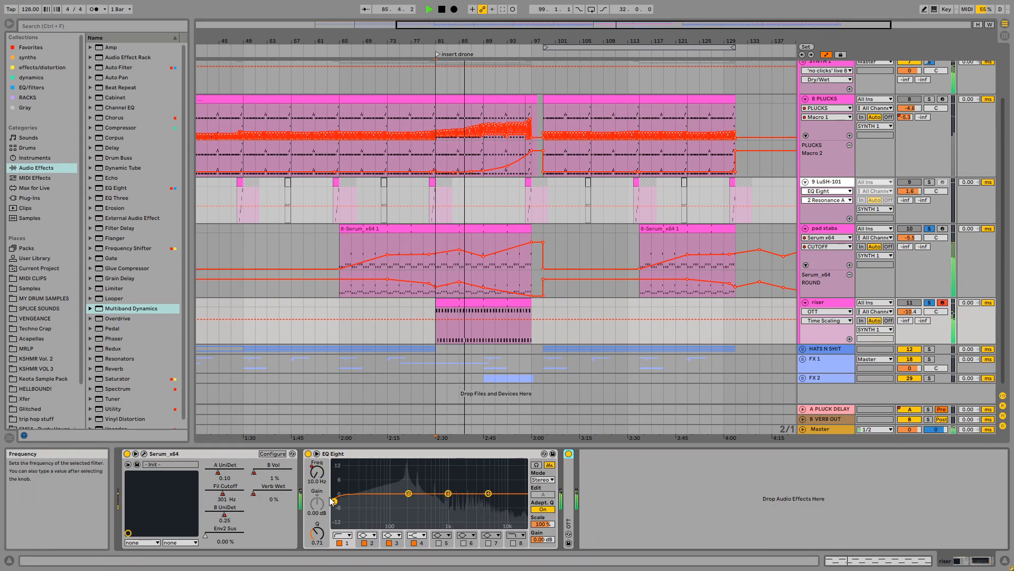
Raise the riser's low-cut frequency automation at bar 89 to 125 Hz and solo the PLUCKS track alongside
left_click(317, 473)
left_click_drag(484, 340, 483, 331)
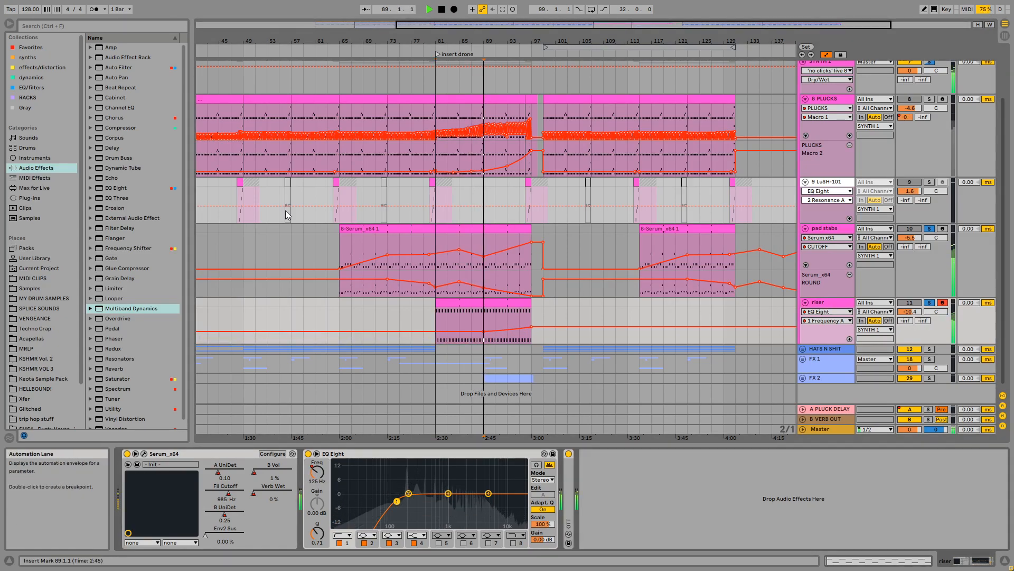
left_click(930, 100)
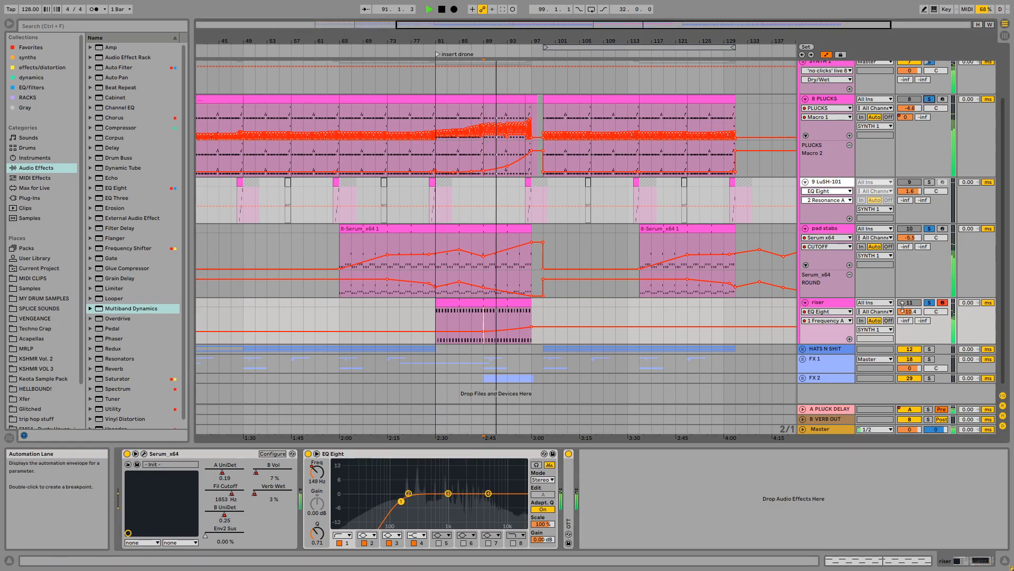
Raise the riser track's volume to -9.8 dB and its OTT high-band output gain to 13.3 dB while the song plays
left_click_drag(909, 312, 909, 309)
double_click(568, 468)
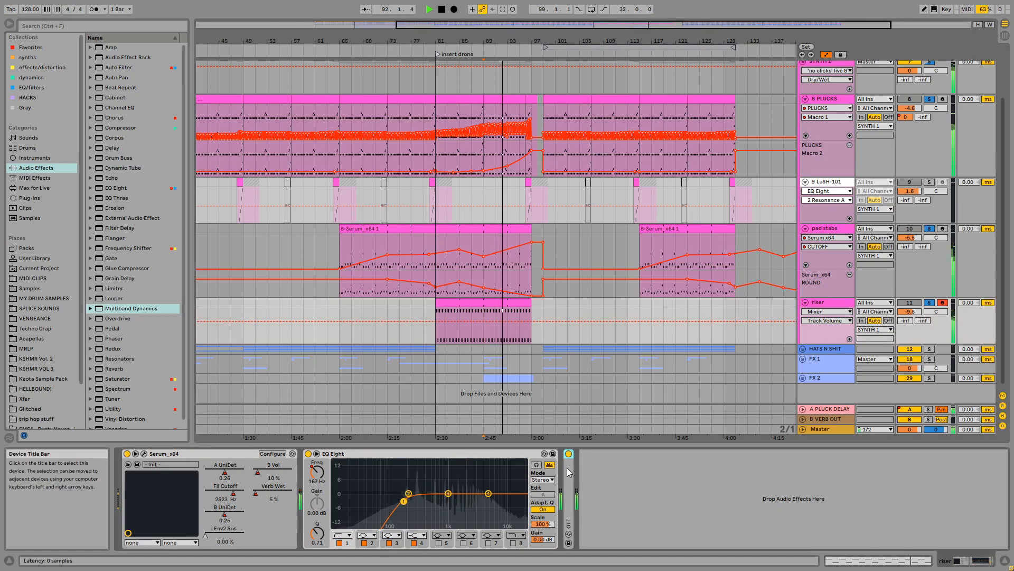
left_click_drag(778, 477, 778, 467)
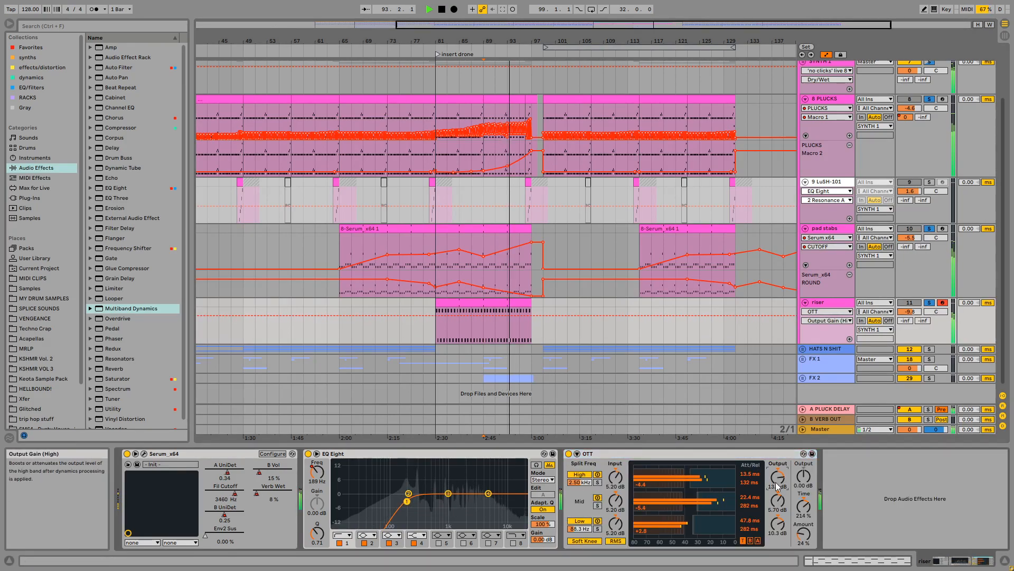
left_click_drag(585, 39, 498, 37)
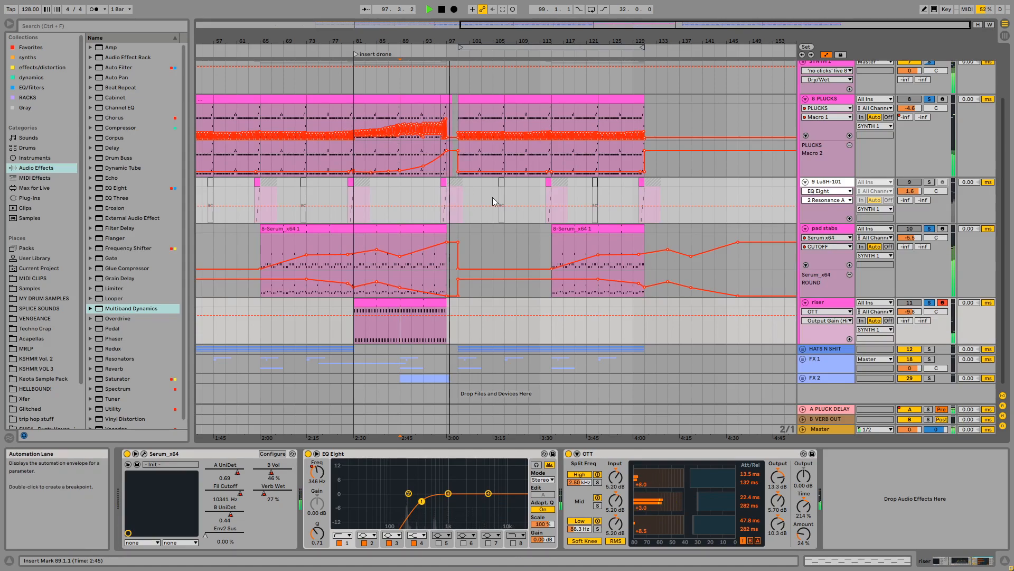
key("space")
Examine the pad stabs device chain, including the contents of the KEETZ BASS rack and both chains of the Audio Effect Rack
left_click(433, 334)
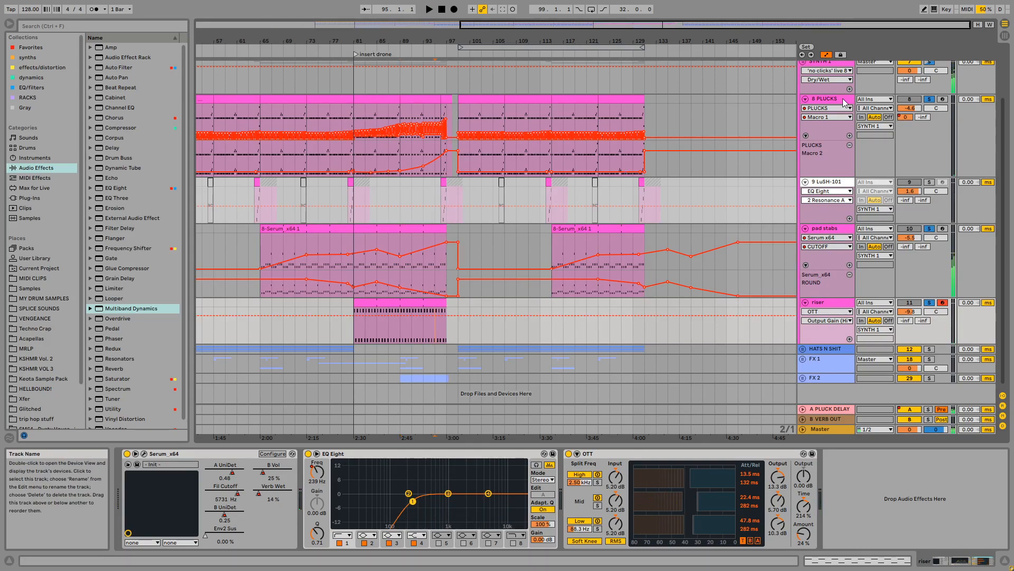
left_click(833, 233)
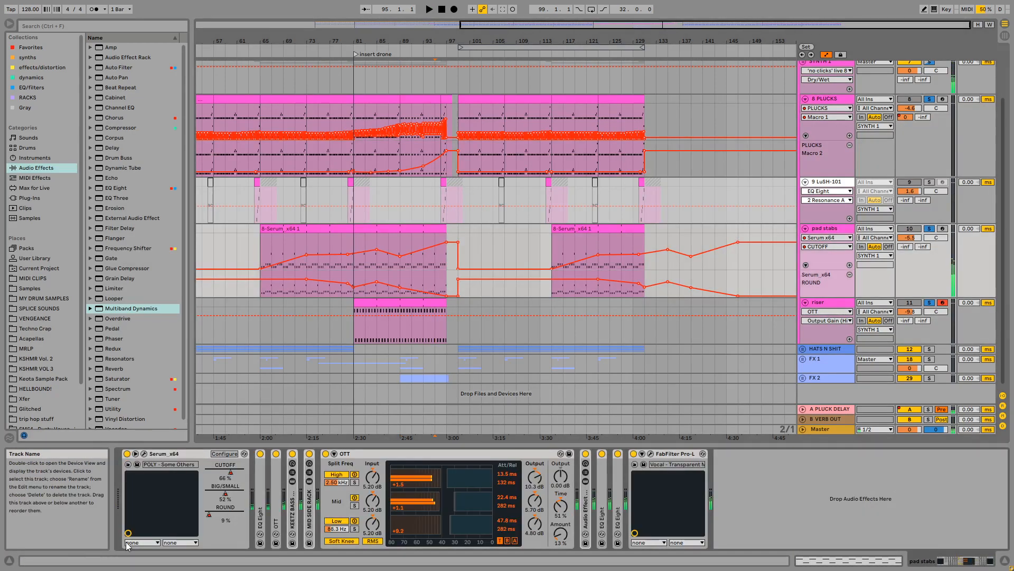
left_click(292, 481)
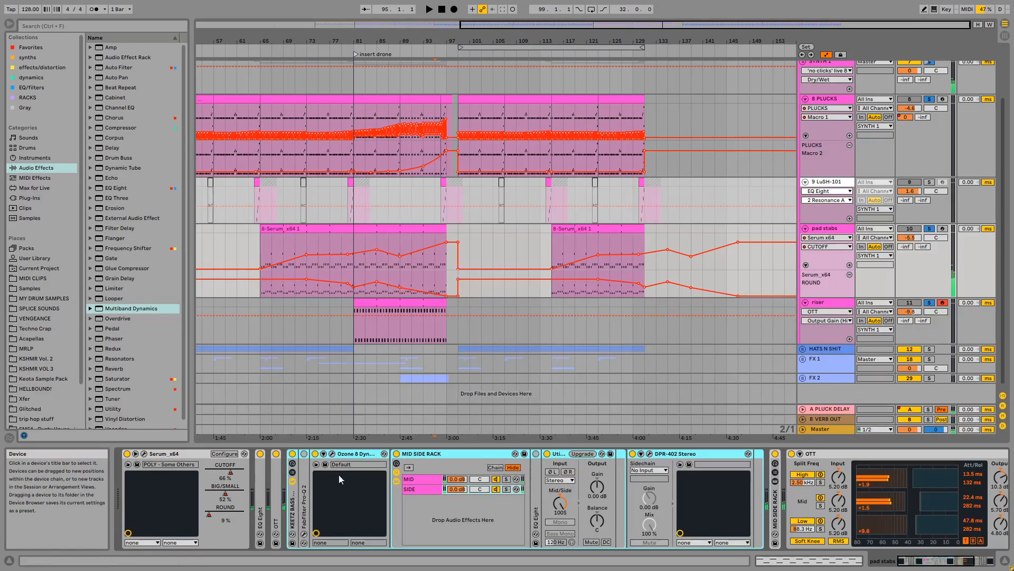
double_click(293, 495)
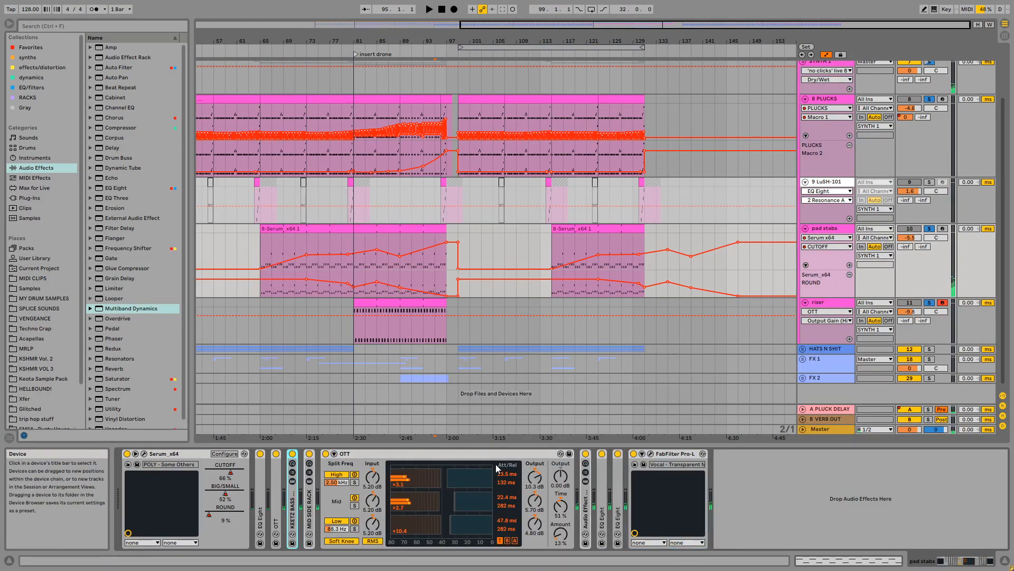
double_click(587, 506)
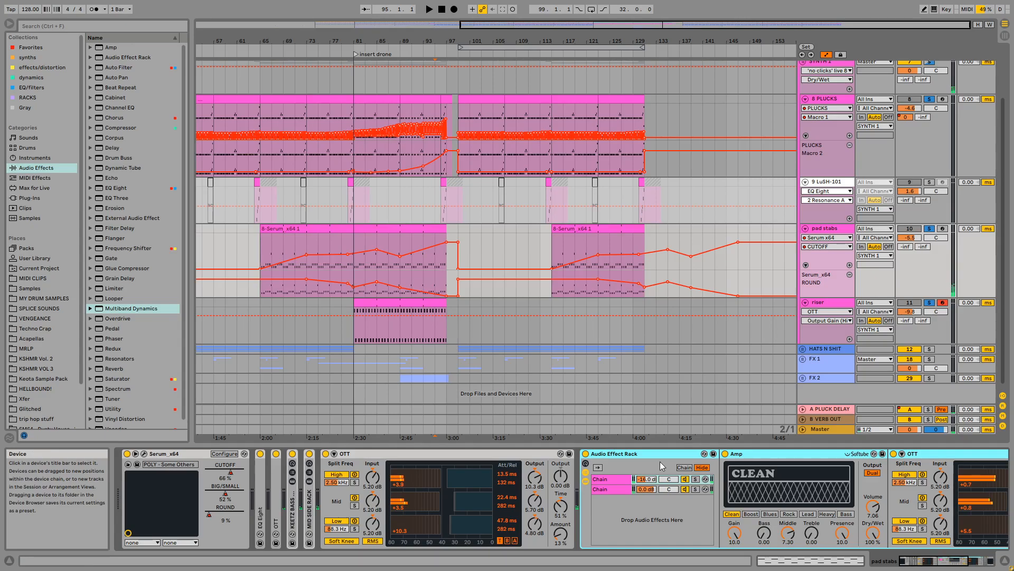
left_click(608, 489)
double_click(609, 489)
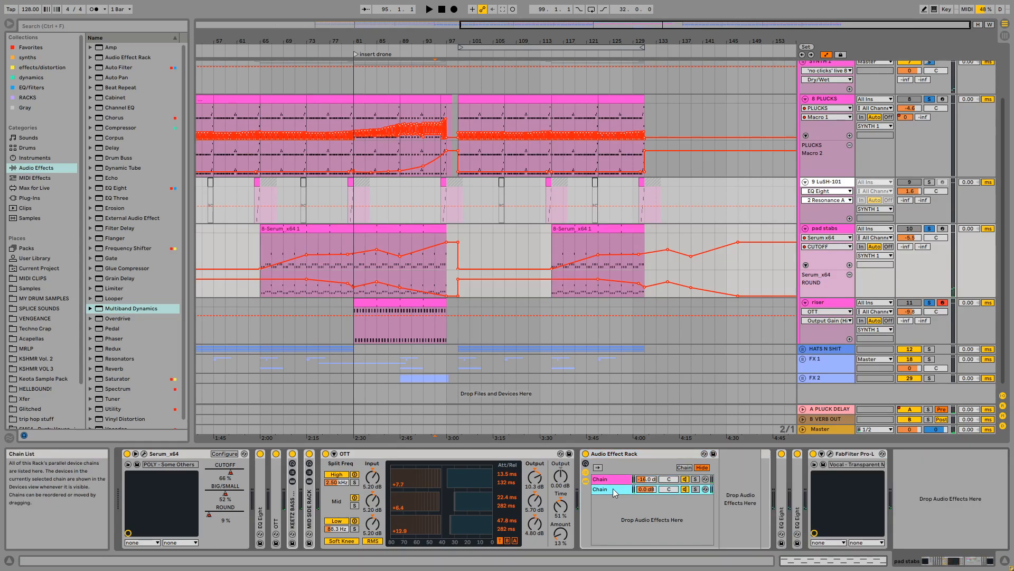
left_click(608, 482)
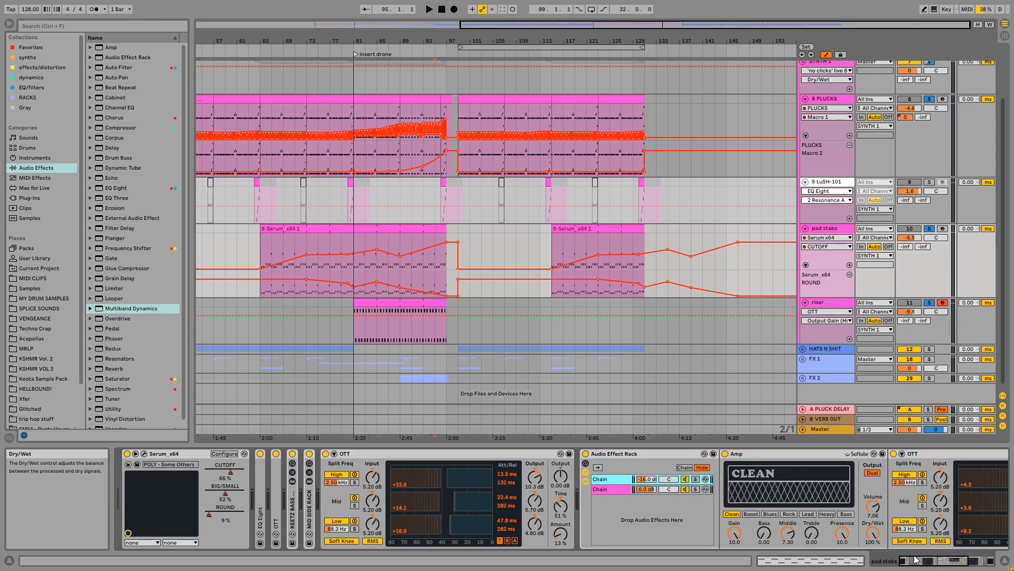
left_click_drag(916, 560, 803, 531)
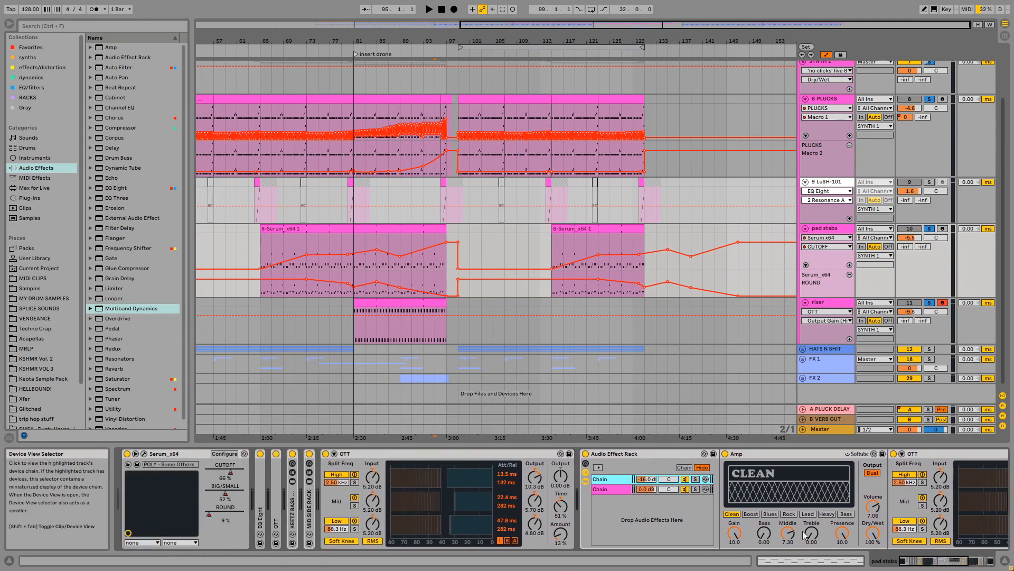
double_click(641, 455)
Play the section from bar 95 and inspect the oscillator and effects pages of the pad stabs track's Serum
left_click(935, 238)
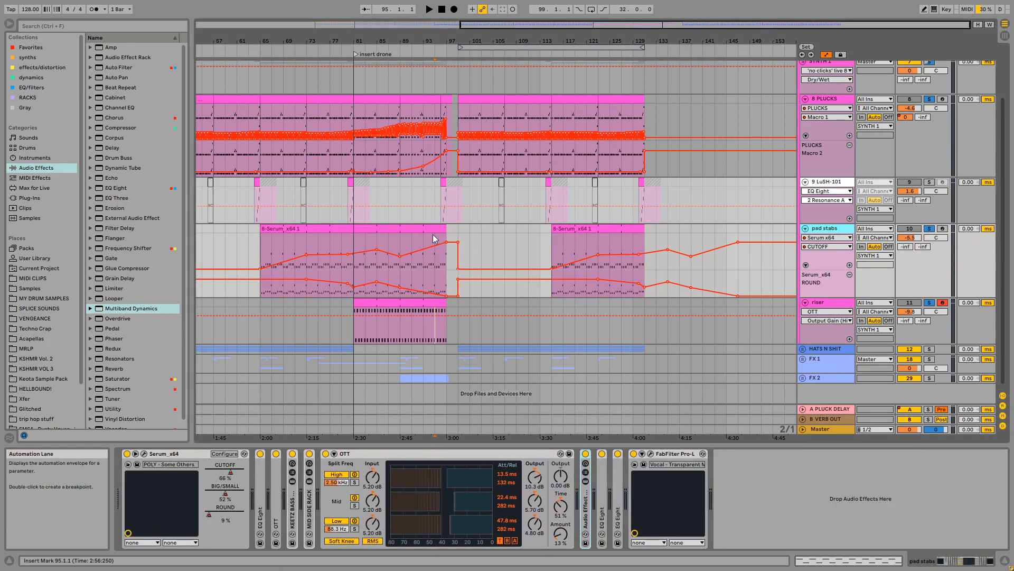
key("space")
left_click(144, 453)
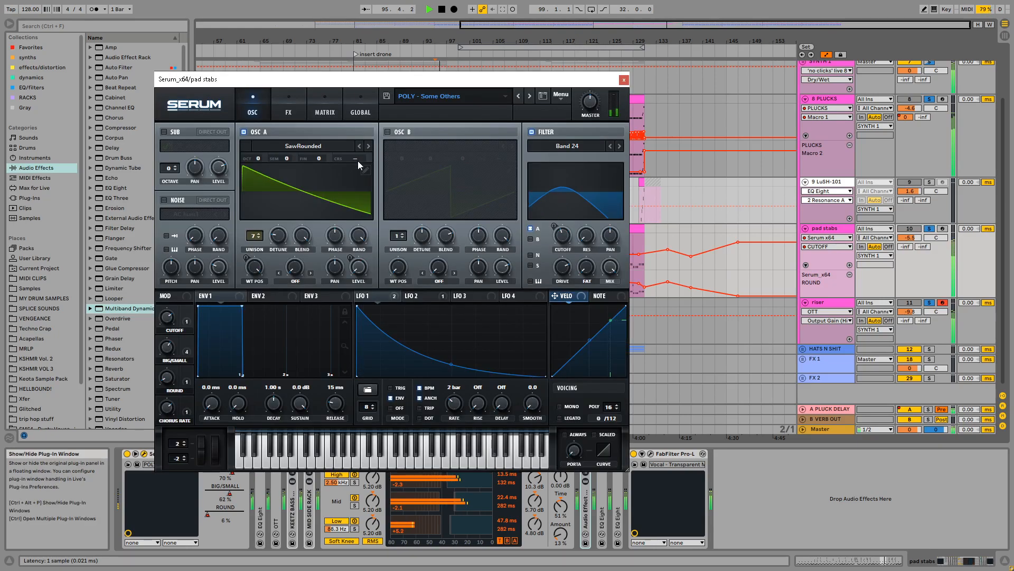
left_click(288, 105)
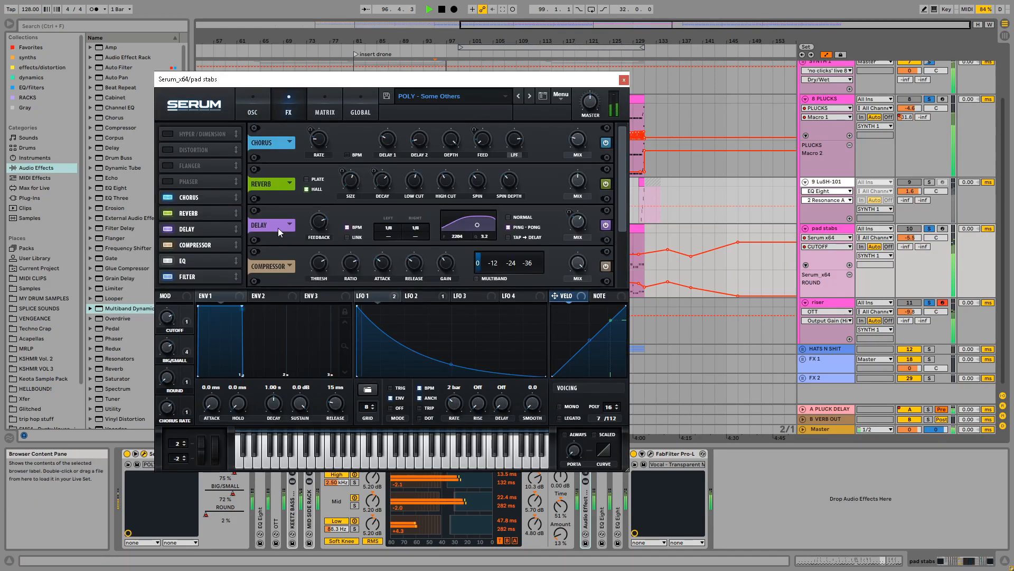
key("space")
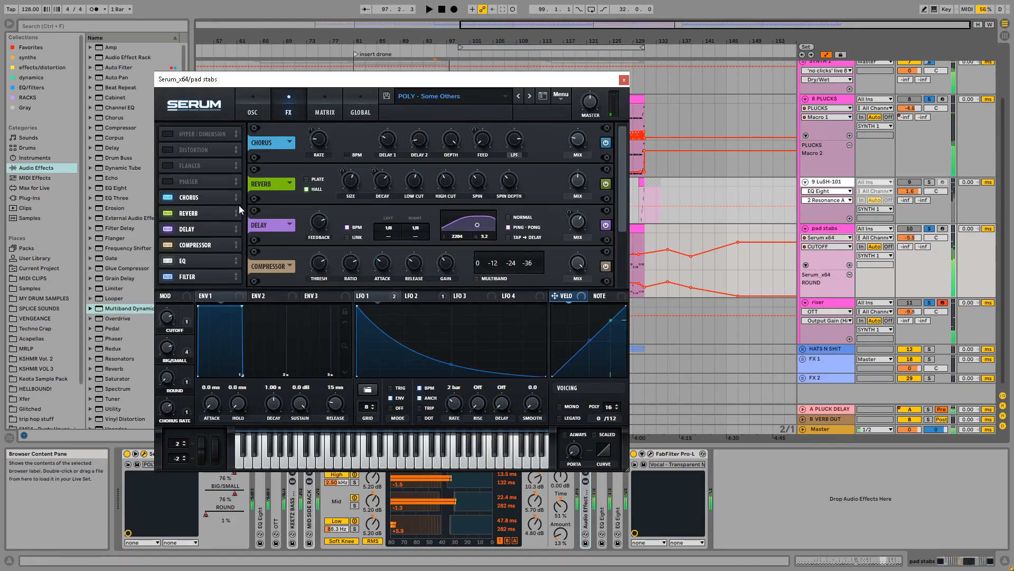
In the riser track's Serum effects, enable Delay and place it after the Compressor
left_click(829, 305)
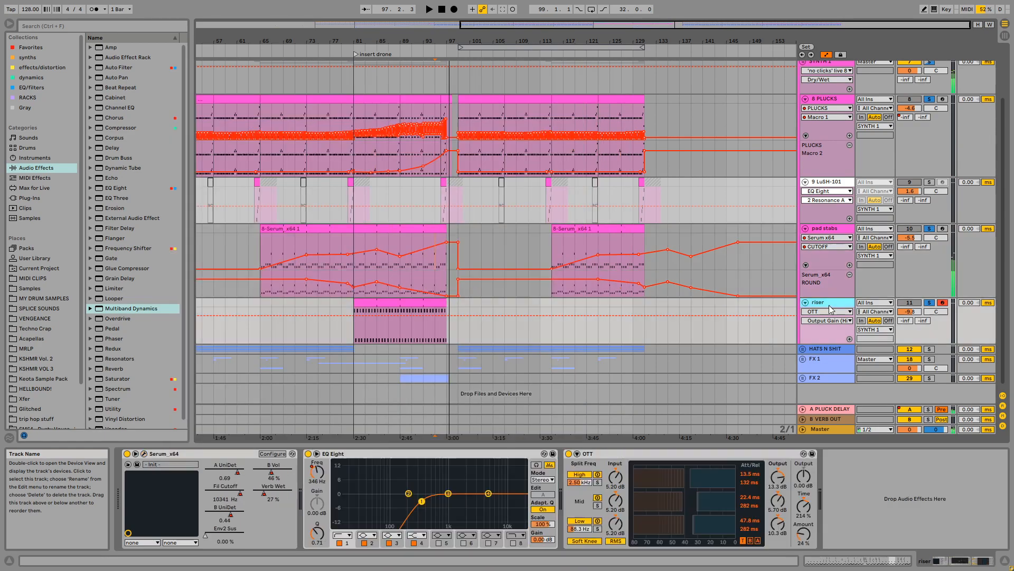
left_click(142, 454)
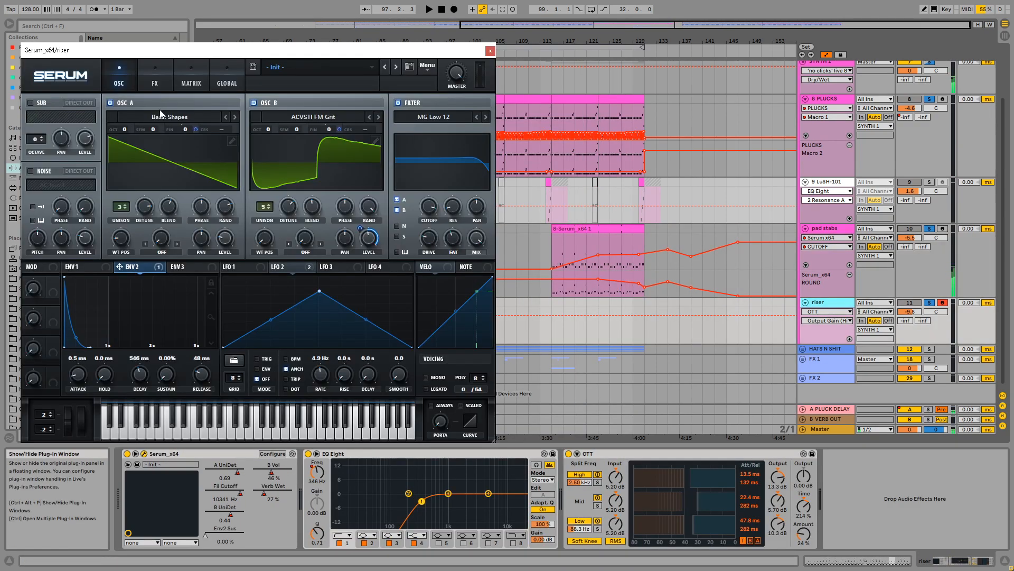
left_click(155, 78)
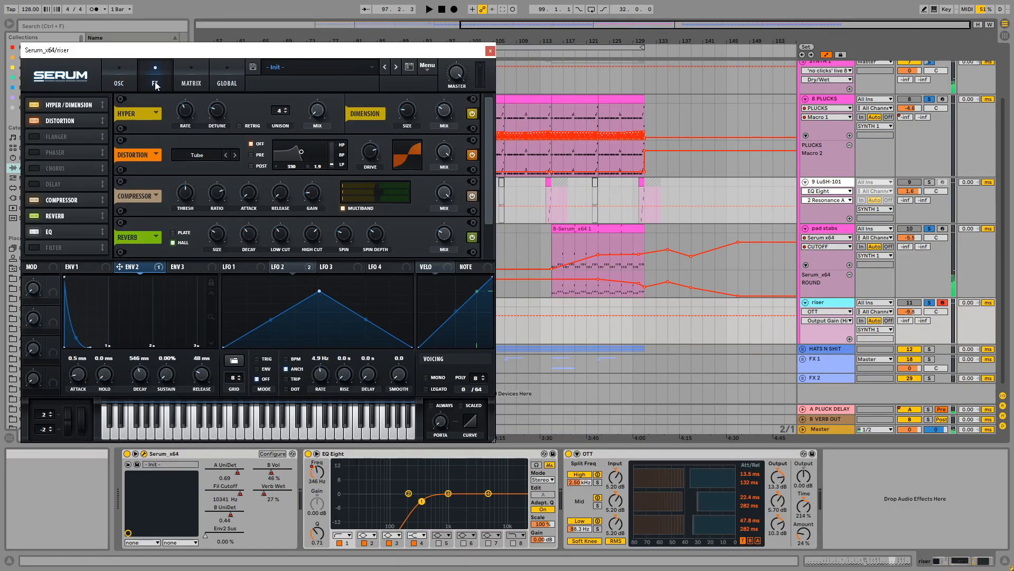
left_click(30, 183)
mouse_move(63, 186)
left_mouse_down()
mouse_move(60, 237)
mouse_move(74, 180)
mouse_move(68, 201)
left_mouse_up()
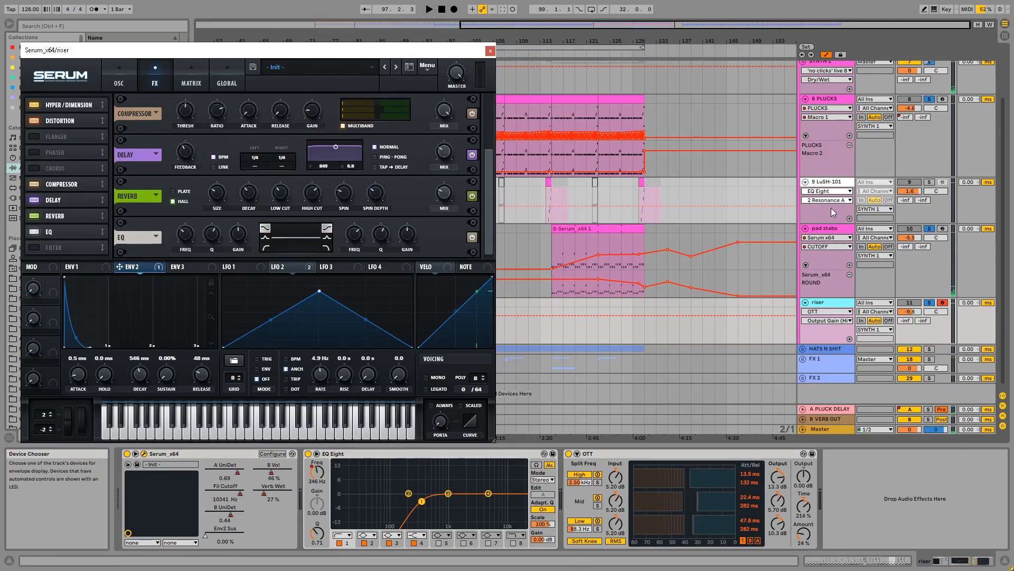
Check the effect order in the pad stabs Serum, and move the riser Serum's Delay ahead of the Compressor
left_click(828, 230)
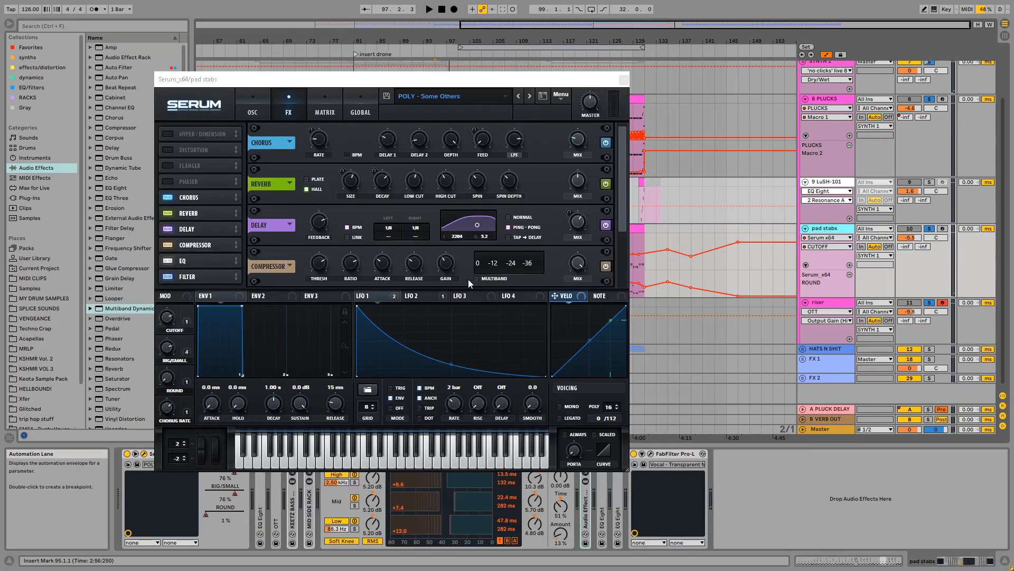
left_click(814, 304)
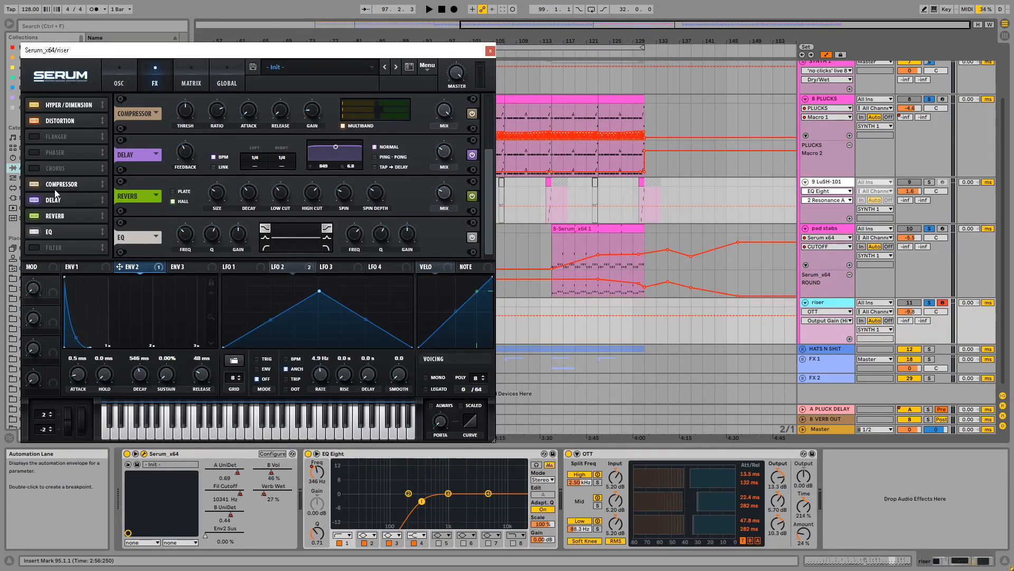
left_click_drag(61, 198, 61, 183)
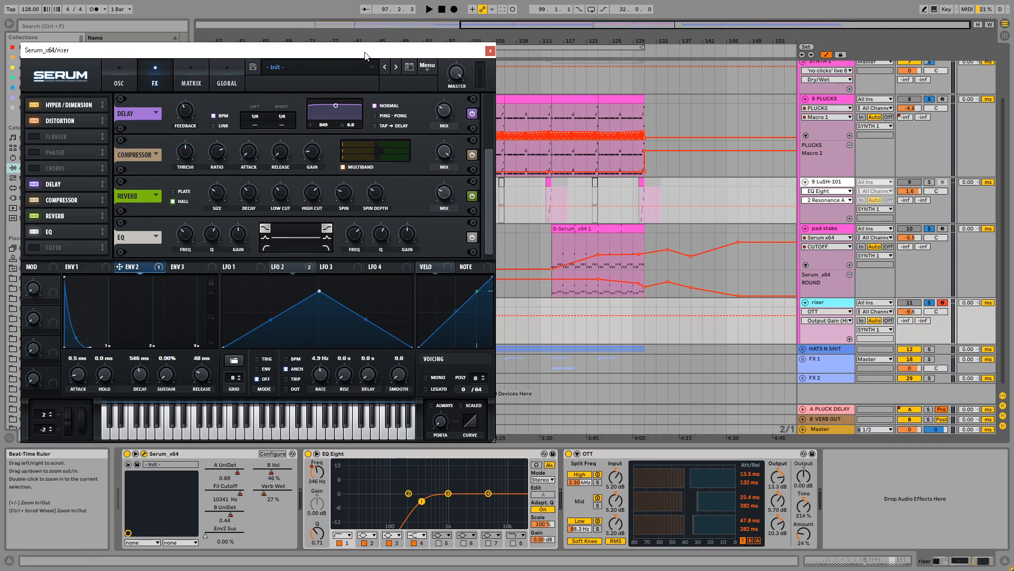
left_click_drag(365, 51, 423, 30)
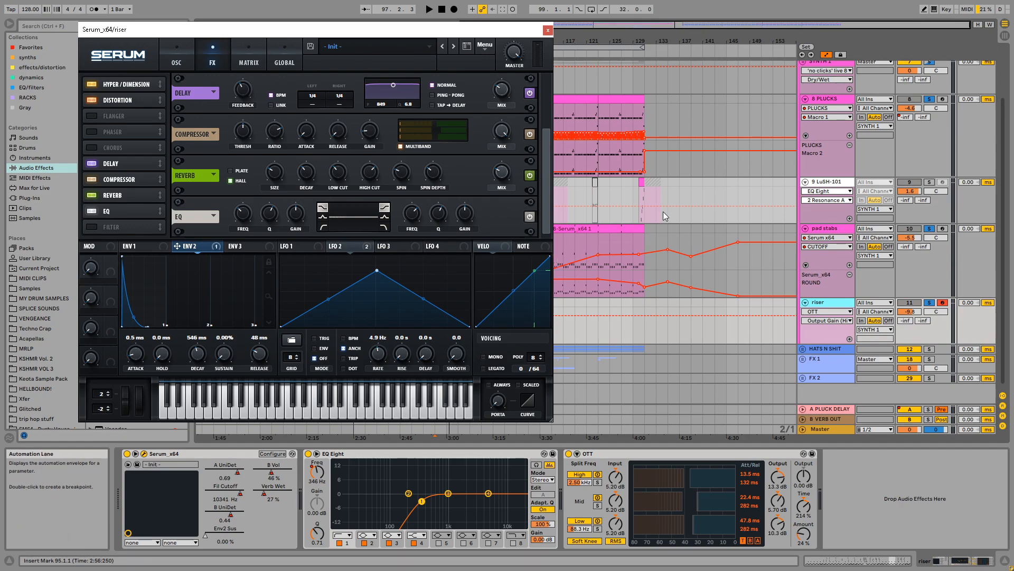
Return to the pad stabs track at bar 99 and close its Serum window
left_click(828, 182)
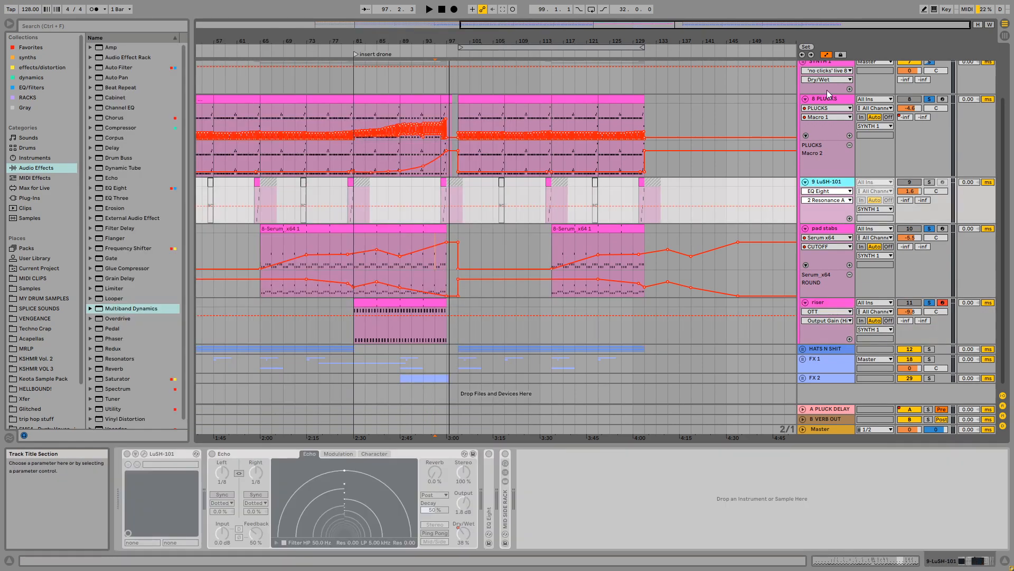
left_click(354, 189)
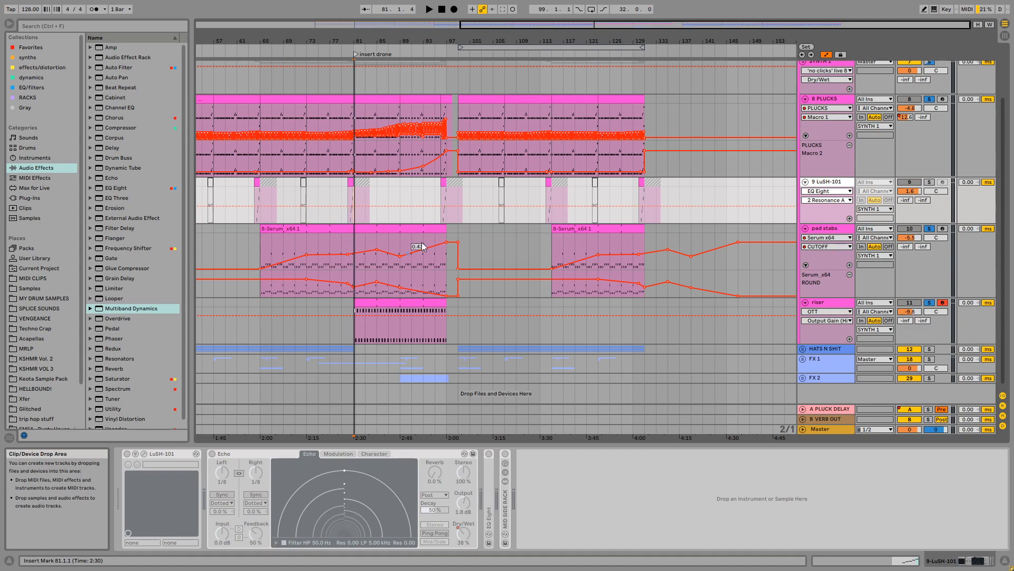
left_click(458, 233)
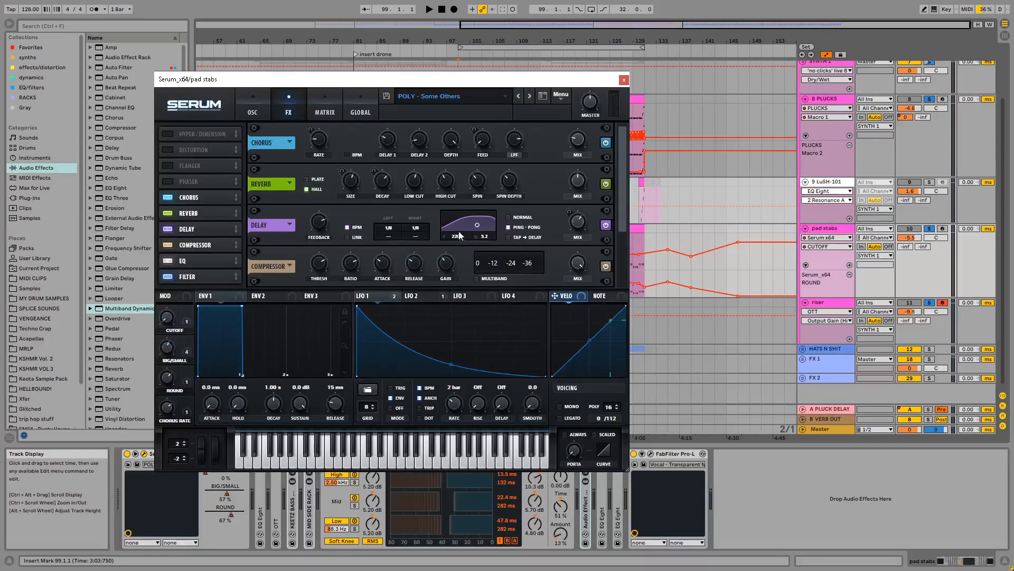
left_click(623, 81)
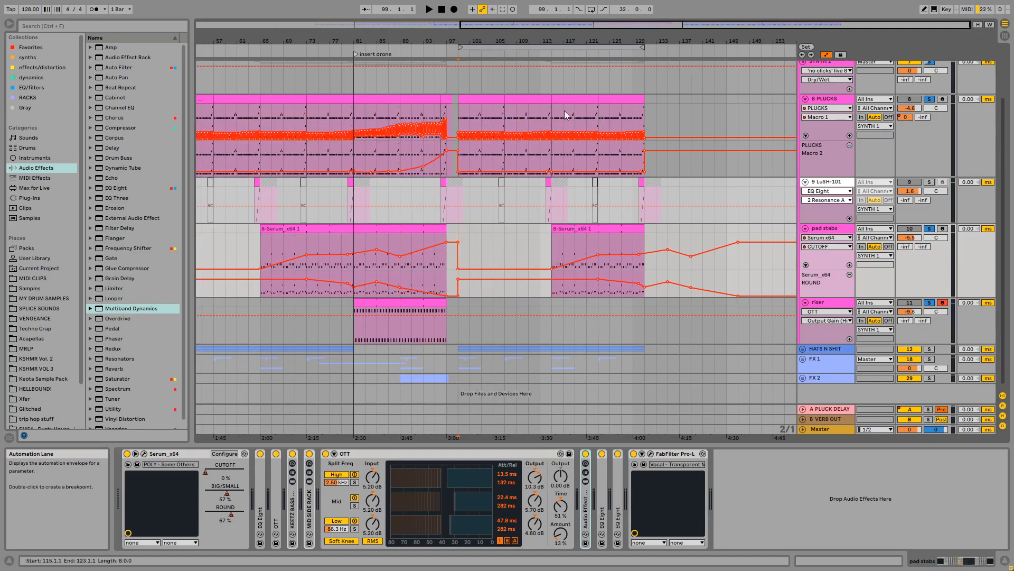
left_click(505, 230)
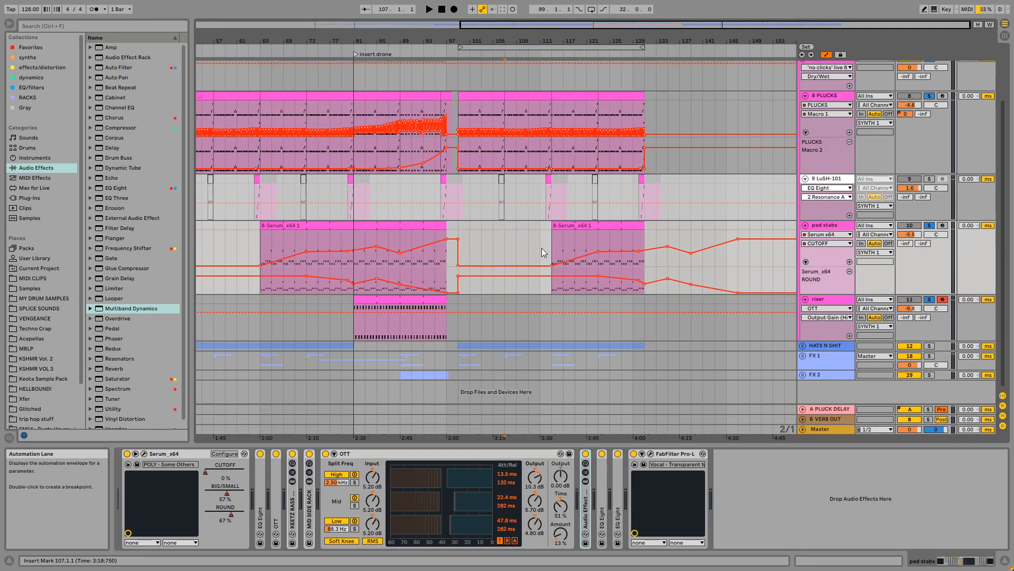
left_click_drag(550, 245, 600, 242)
left_click(599, 237)
left_click(502, 229)
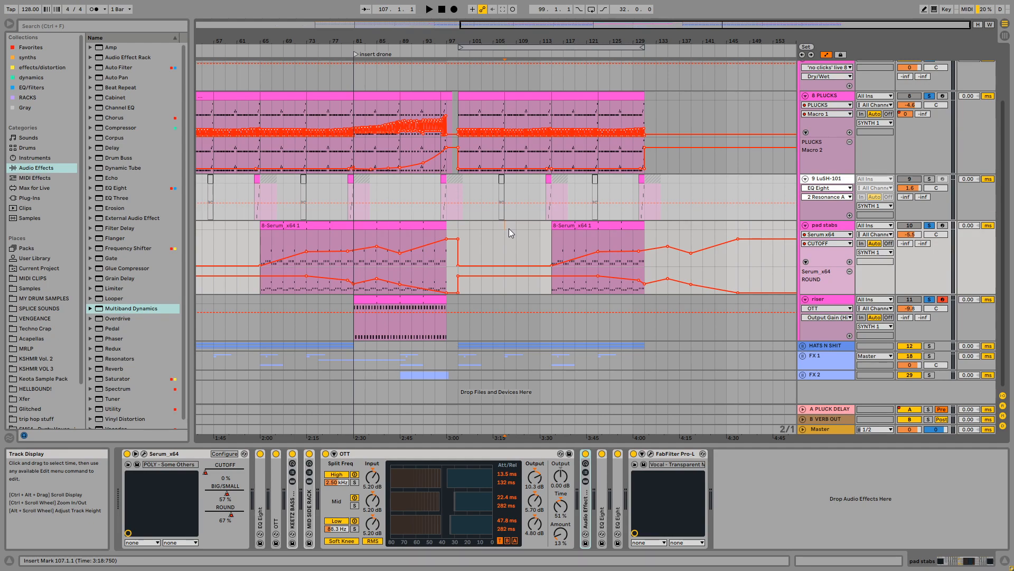
left_click(458, 225)
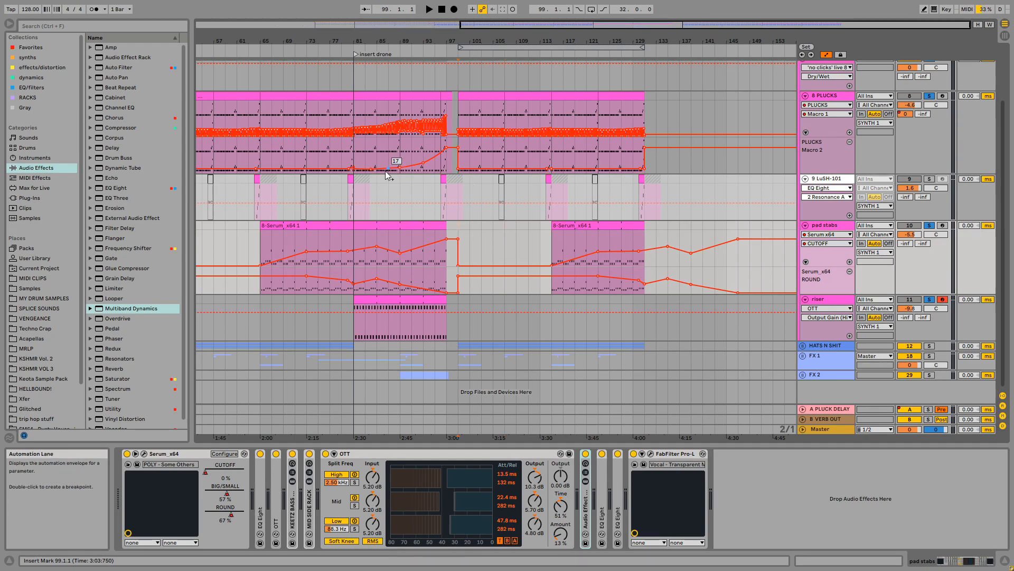
Play from bar 81 and bring up the Fil Cutoff automation of the riser track's Serum
left_click(354, 196)
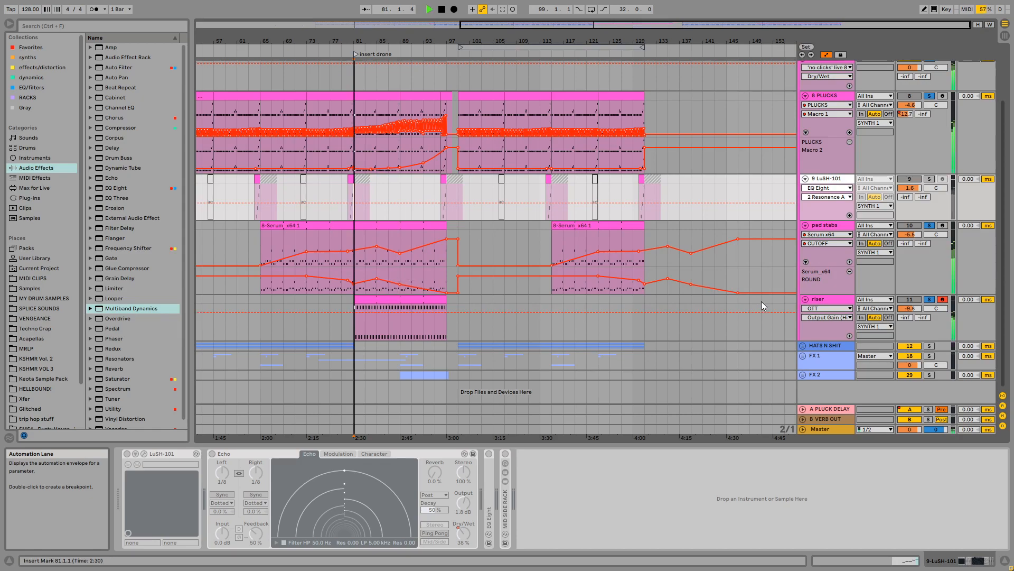
left_click(832, 299)
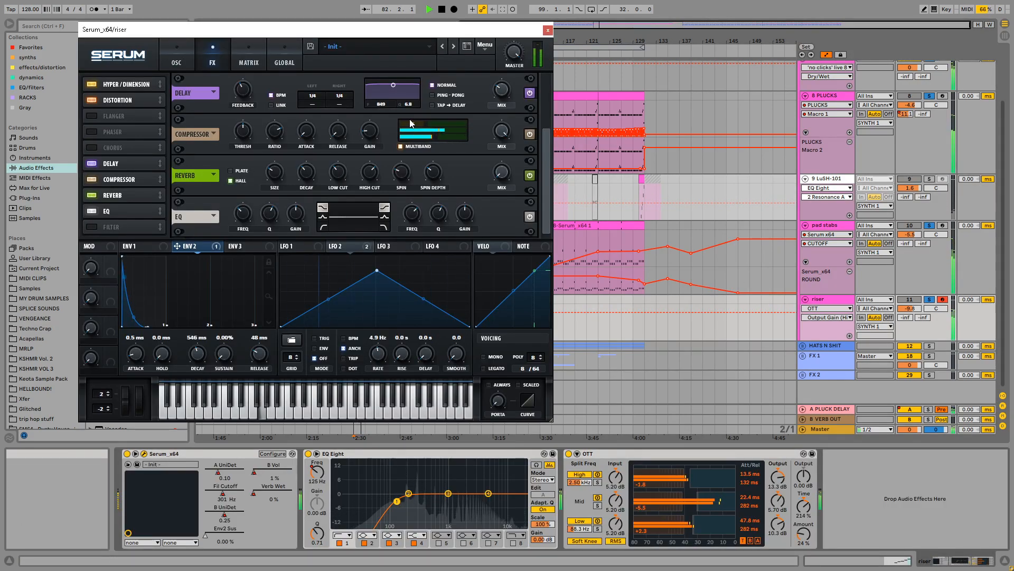
left_click(174, 63)
left_click(487, 187)
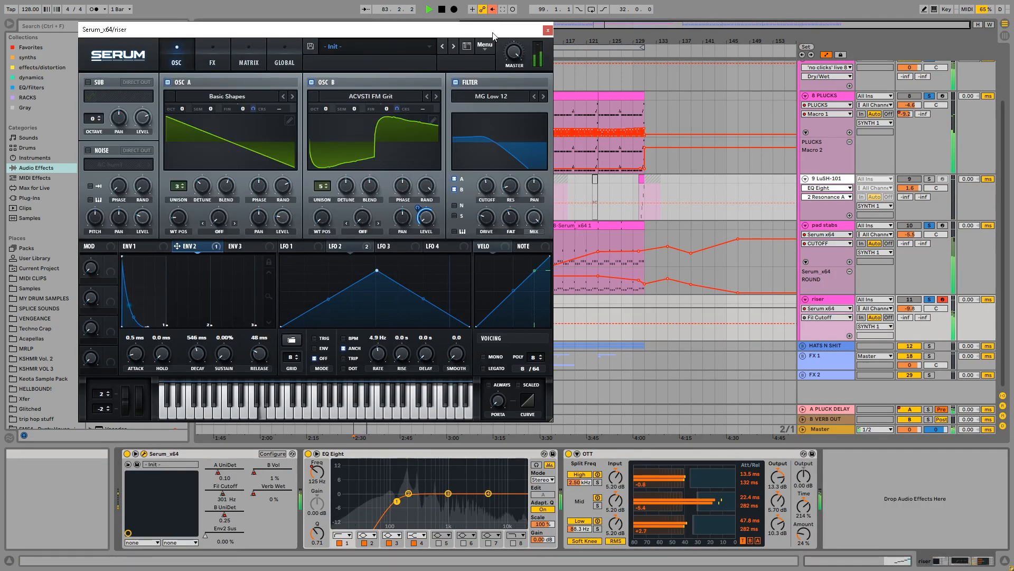
Re-enable the overridden automation and lower the riser's Fil Cutoff envelope at about bar 87
left_click_drag(493, 33, 374, 31)
left_click(492, 9)
left_click(429, 28)
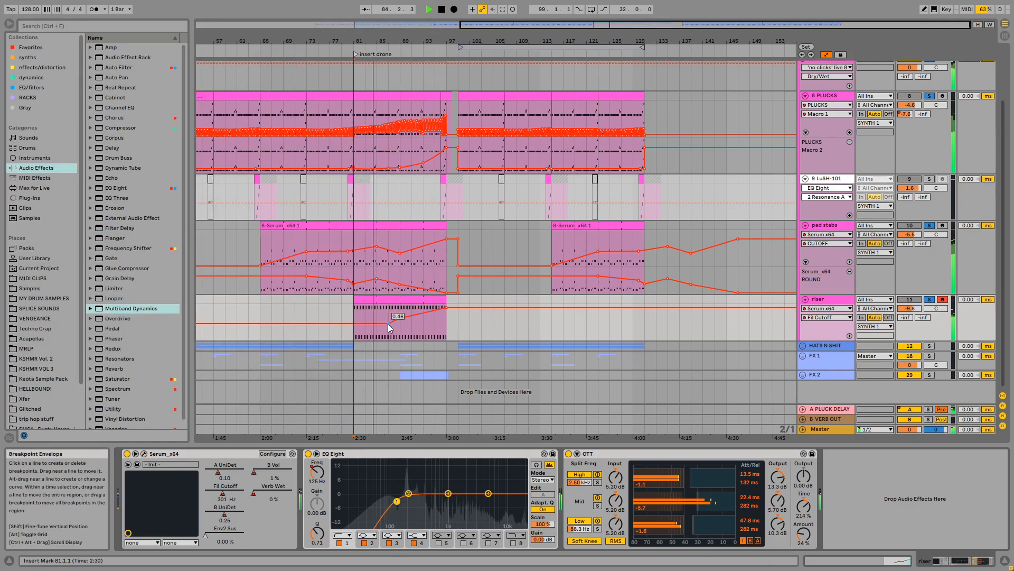
left_click_drag(388, 324, 389, 328)
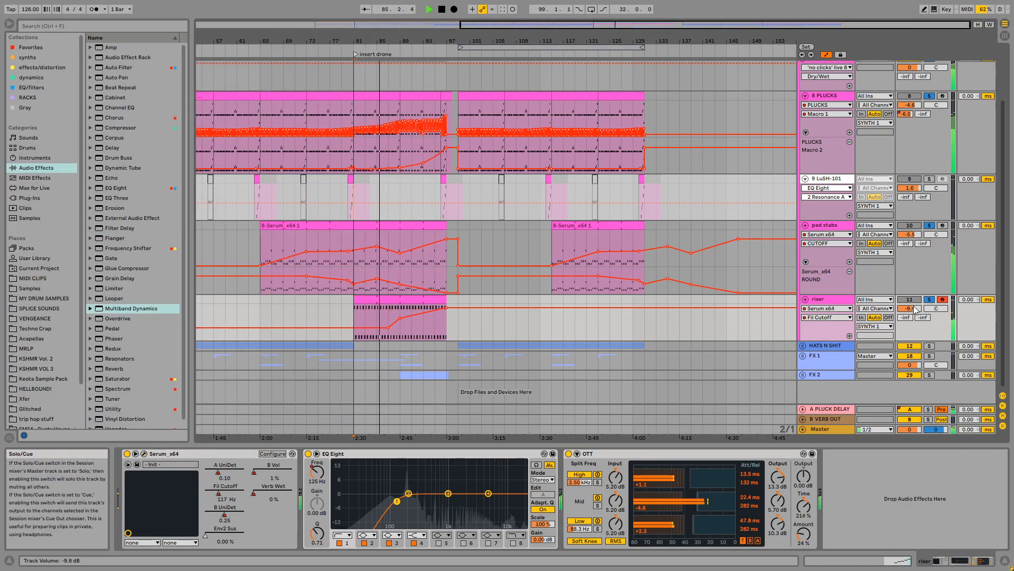
Raise the riser's track volume to -5.7 dB and delete its OTT effect
left_click_drag(916, 310, 915, 299)
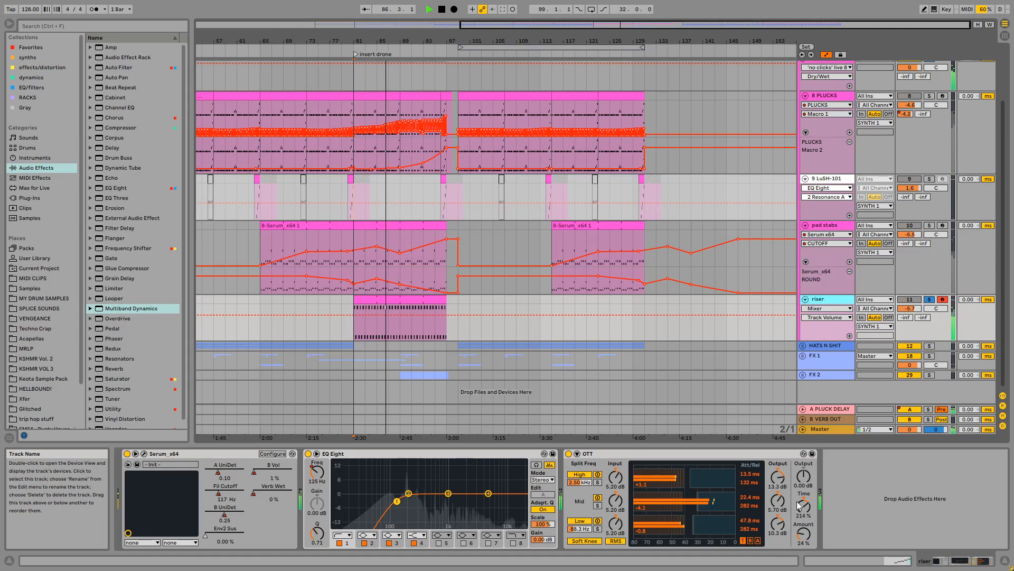
left_click_drag(804, 534, 804, 553)
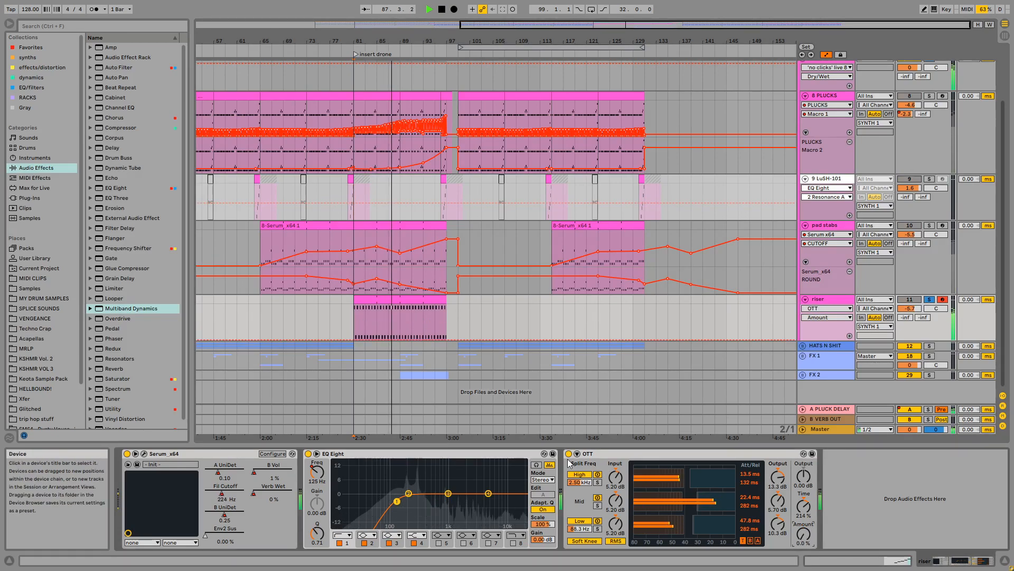
left_click(602, 454)
key("Delete")
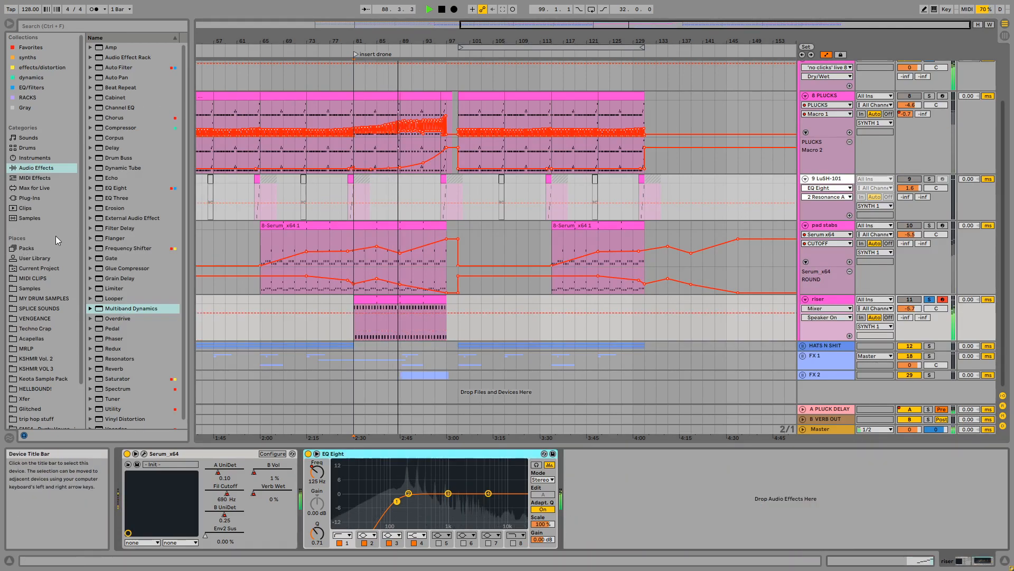
scroll(119, 173, "down", 1)
left_click(131, 302)
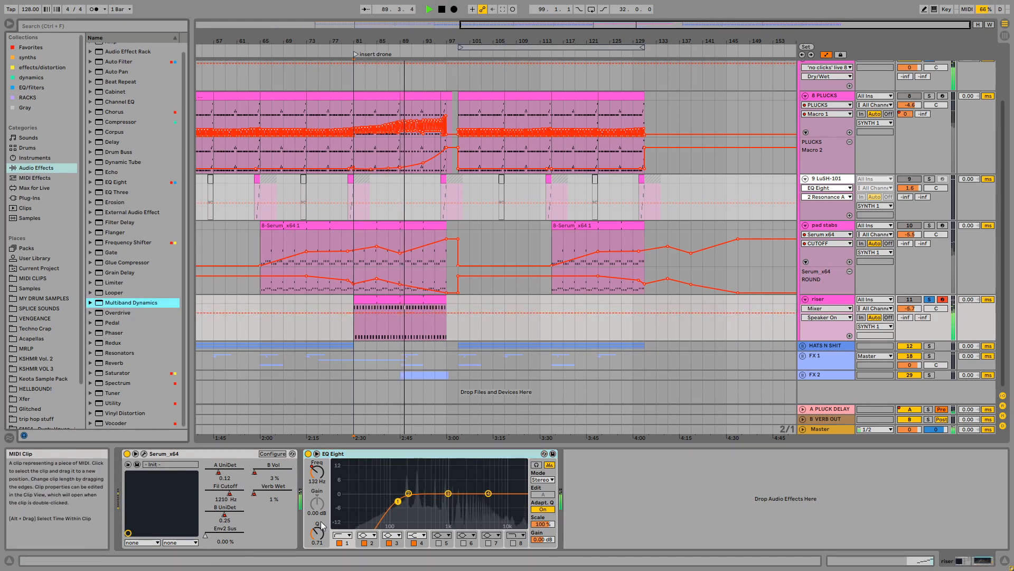
Open the riser's Serum and set oscillator B's wavetable position to 25
left_click(143, 454)
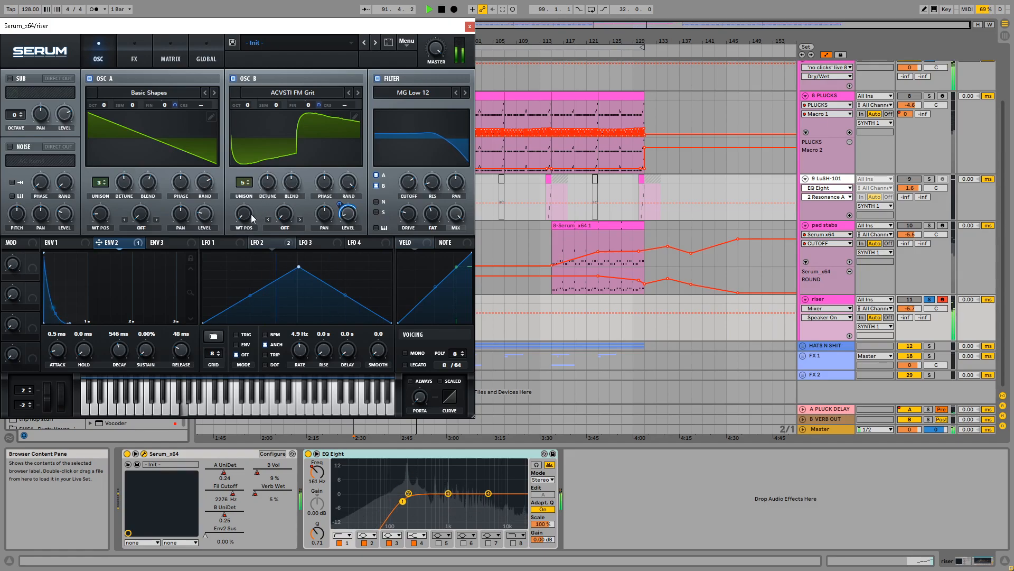
mouse_move(248, 214)
left_mouse_down()
mouse_move(247, 194)
mouse_move(247, 203)
left_mouse_up()
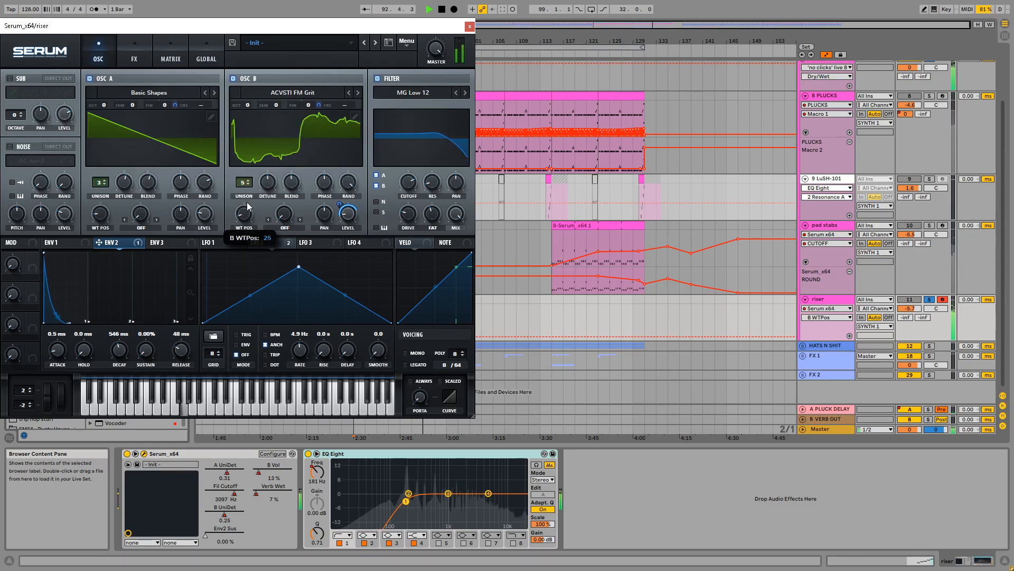
Adjust the riser Serum's effects: Dimension size 24%, distortion drive 78%, and both delay times 1/8
left_click(143, 57)
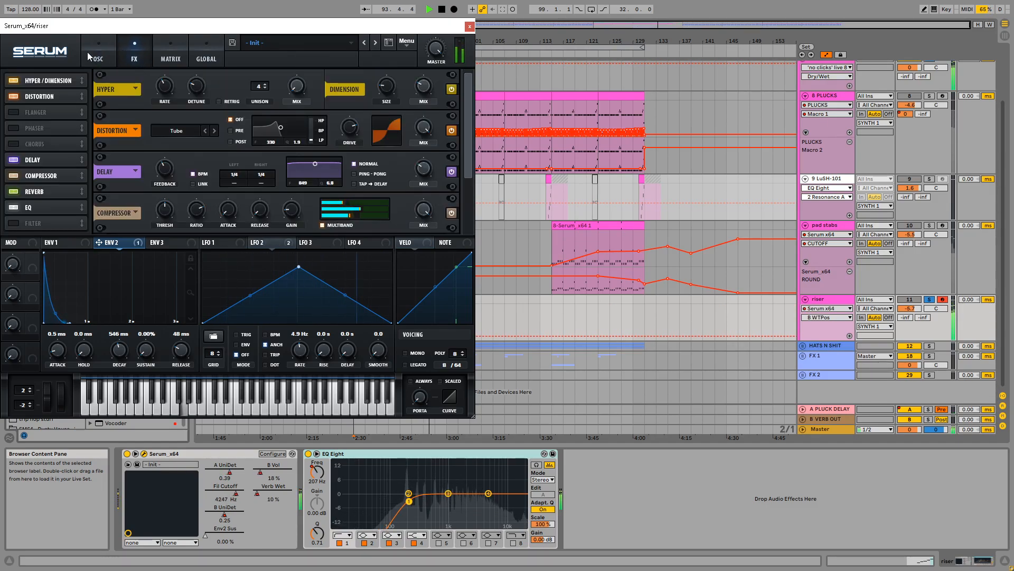
left_click(385, 82)
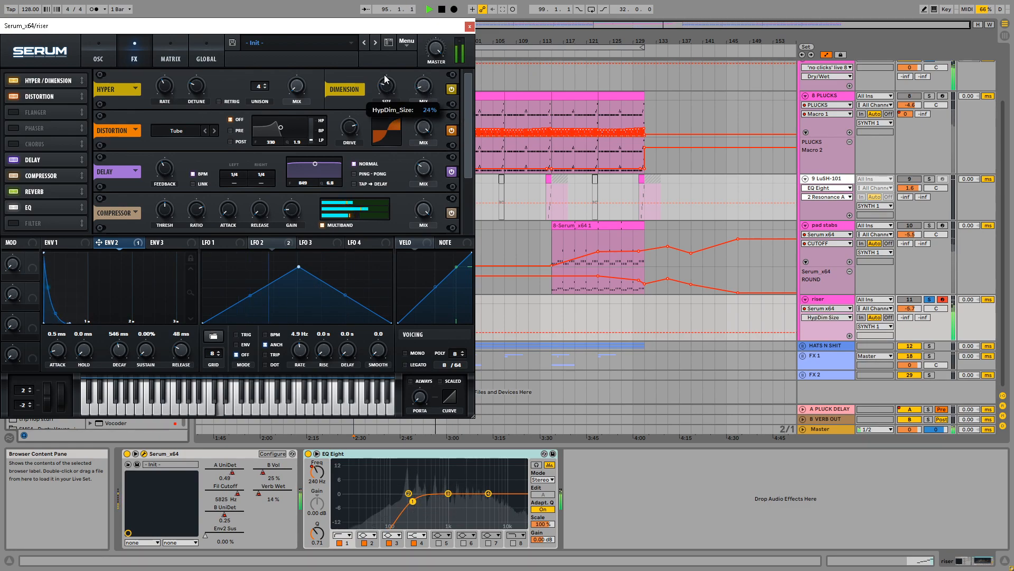
left_click(349, 127)
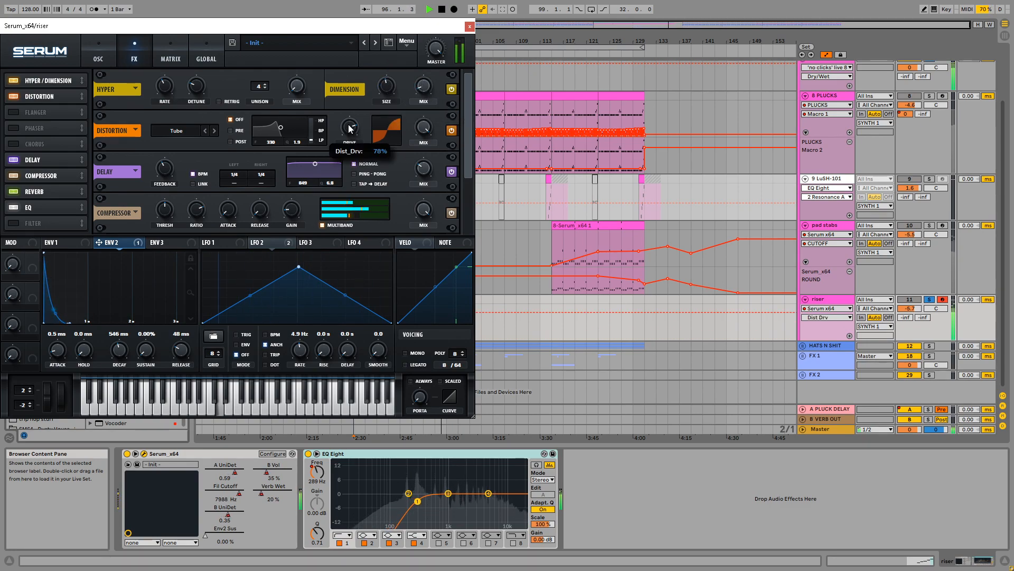
left_click(424, 127)
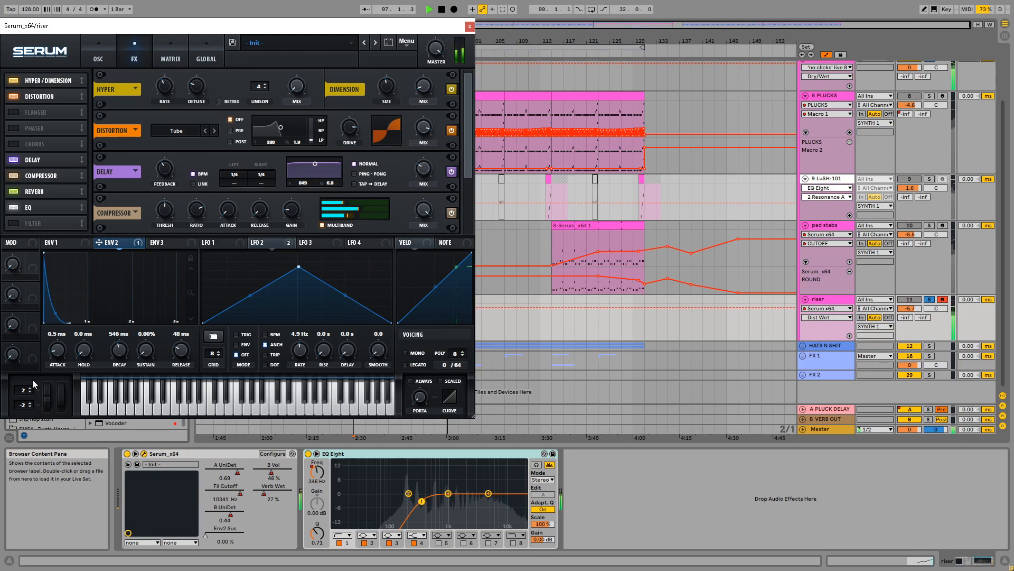
left_click_drag(266, 178, 239, 183)
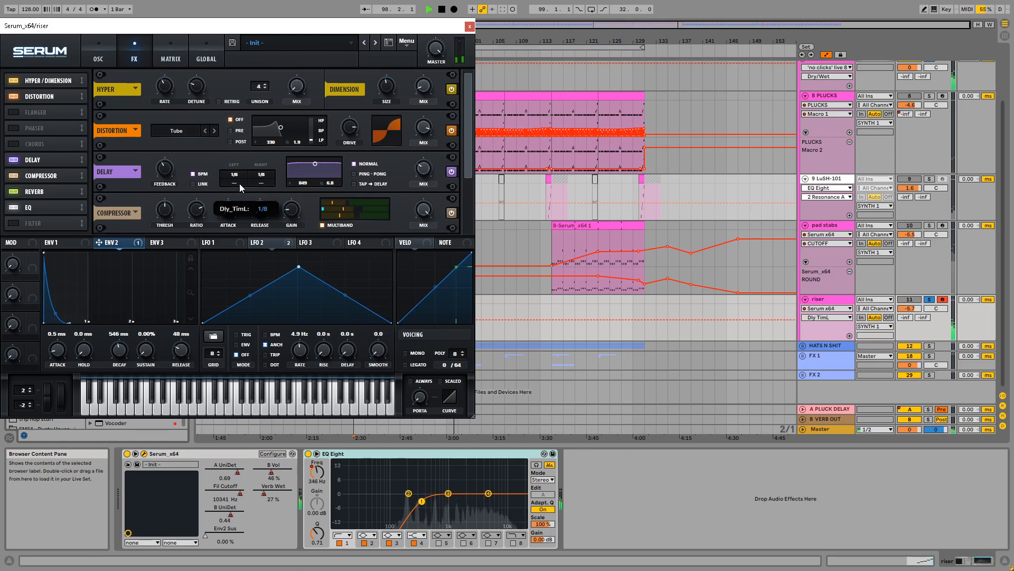
Examine the delay settings in the pad stabs Serum's effects for comparison with the riser
left_click(824, 96)
left_click(828, 179)
left_click(825, 225)
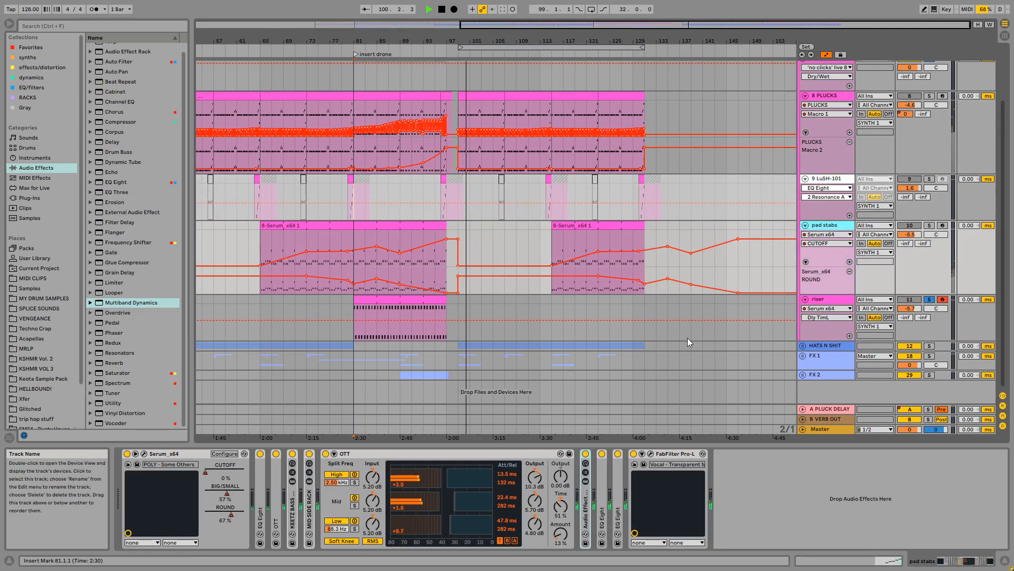
left_click(144, 453)
left_click(285, 112)
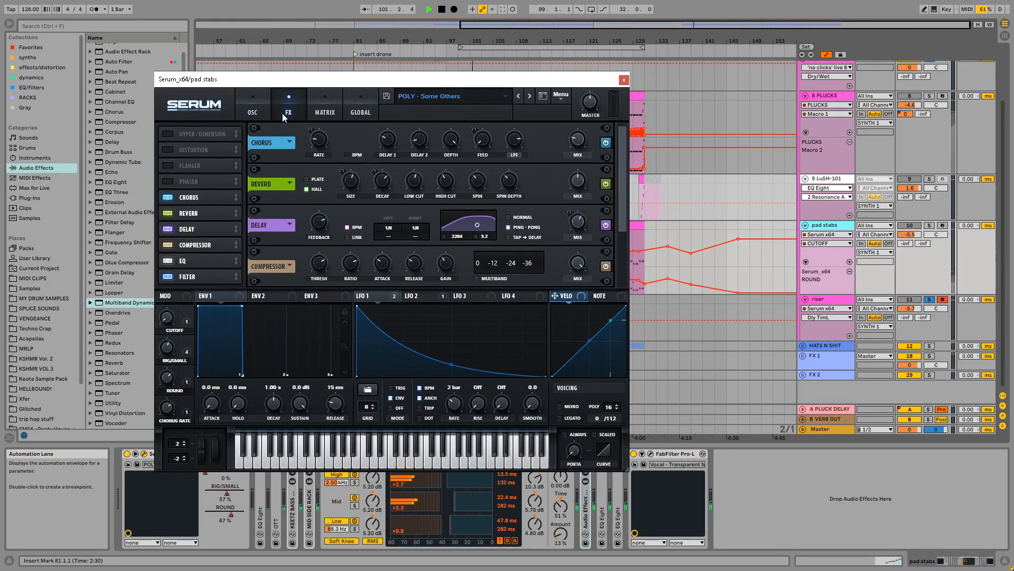
left_click_drag(619, 204, 622, 230)
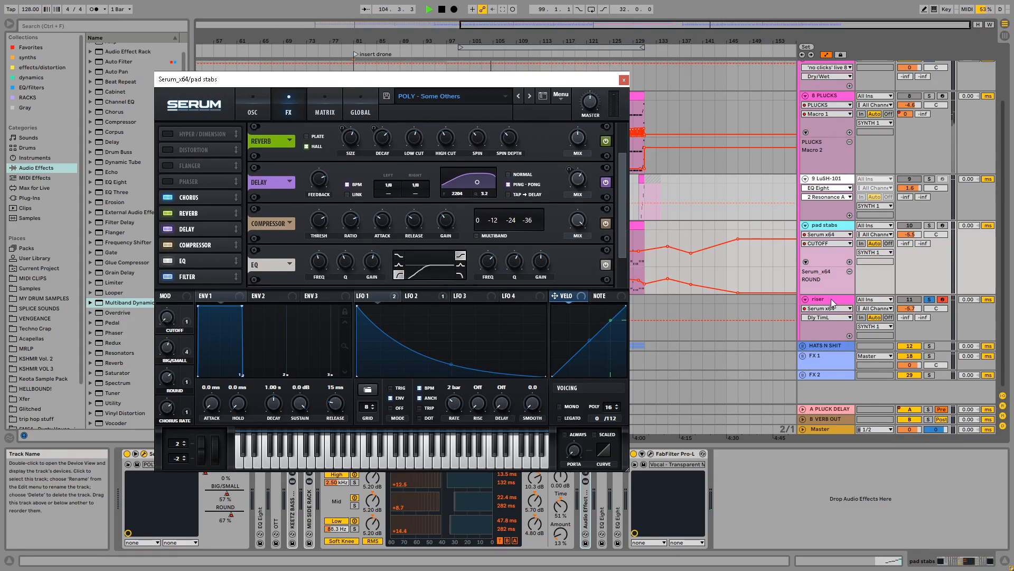
left_click(578, 180)
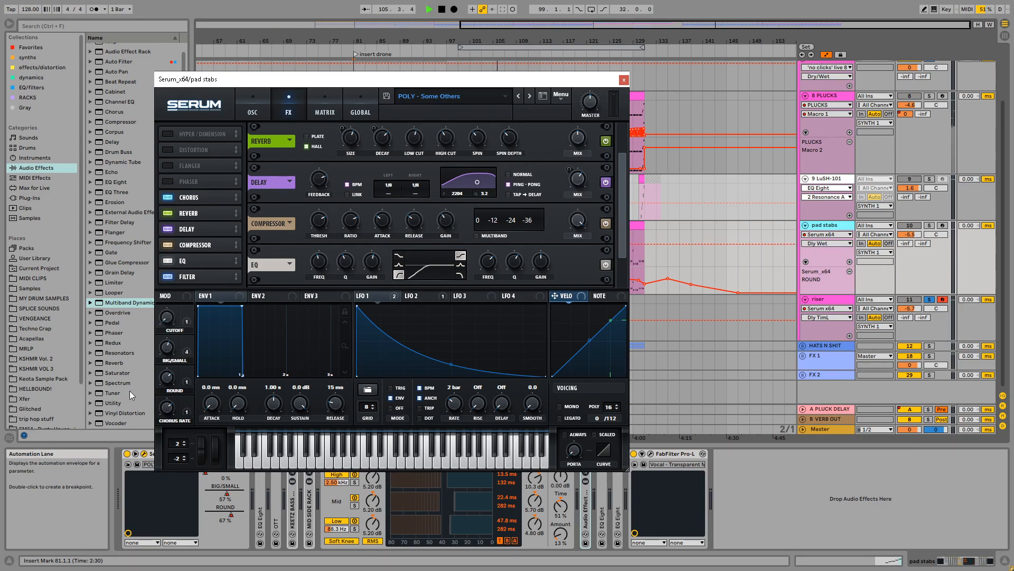
Switch the riser Serum's delay to Ping-Pong, set its filter to 1941 and 4.1, and close the window
left_click(830, 299)
left_click(355, 173)
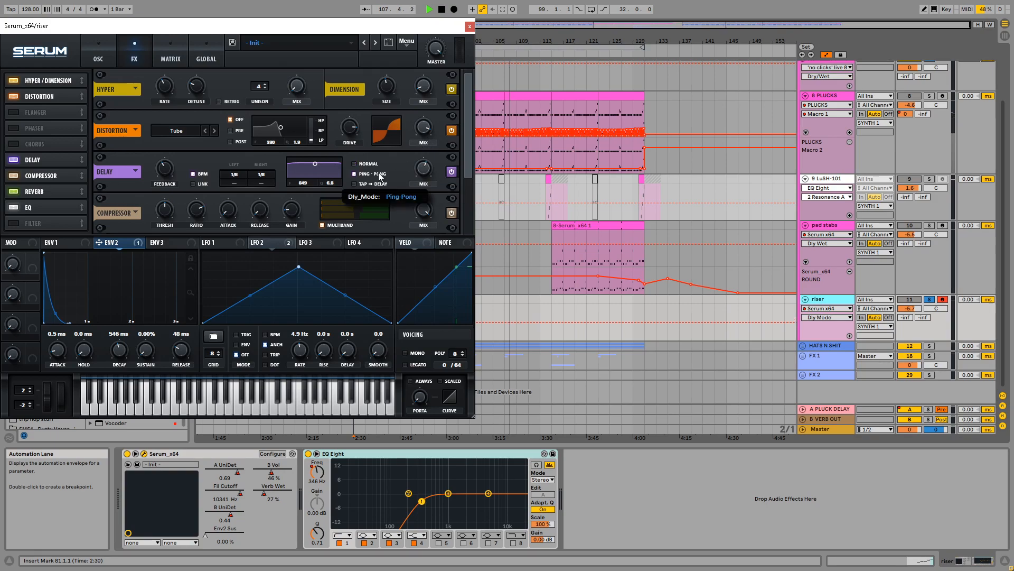
left_click(322, 170)
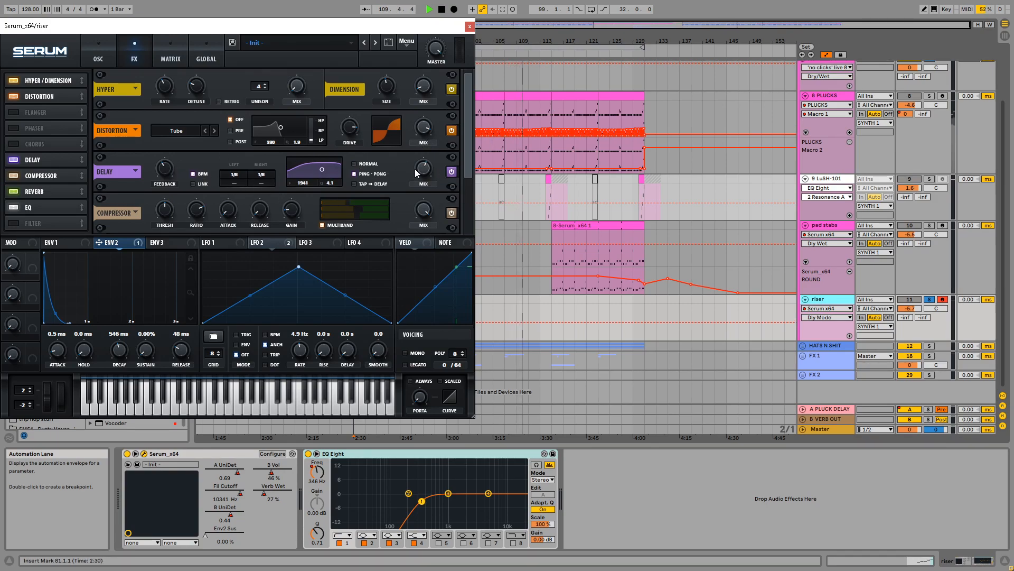
left_click(470, 26)
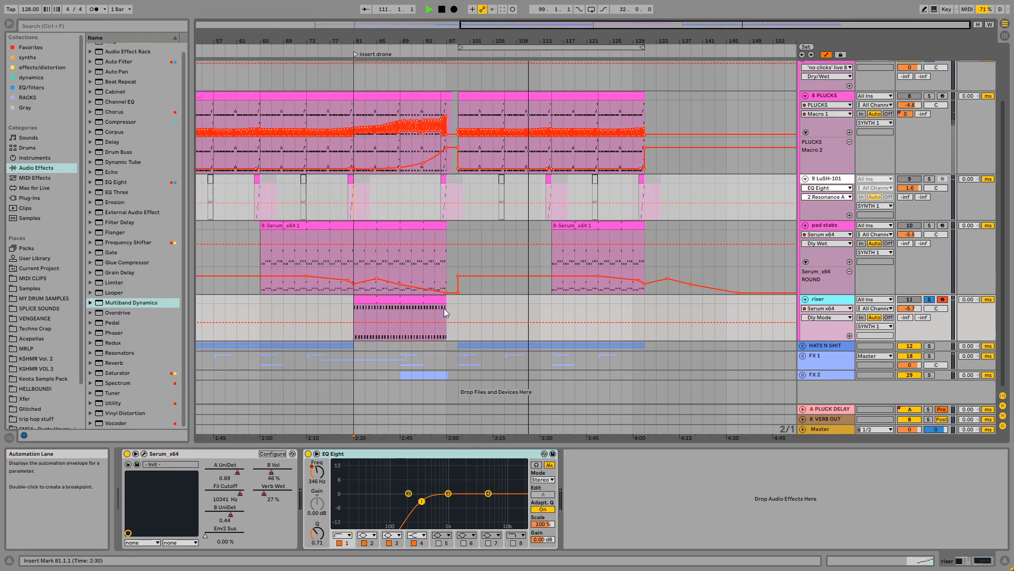
Set the riser Serum's delay filter to 1412 and 0.8, and its delay mix to 51%
left_click(144, 454)
left_click(134, 53)
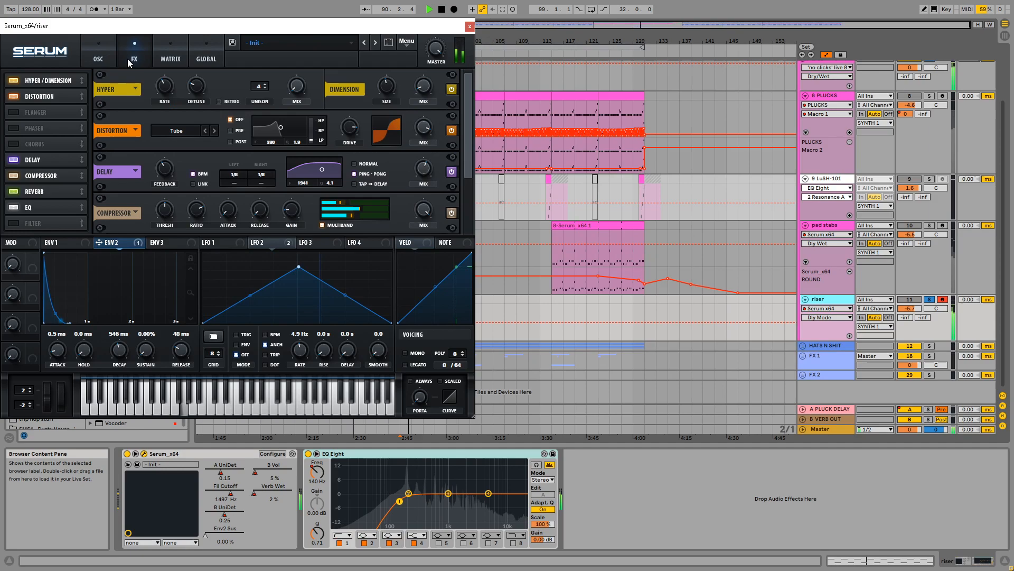
left_click(424, 170)
left_click_drag(427, 171, 429, 140)
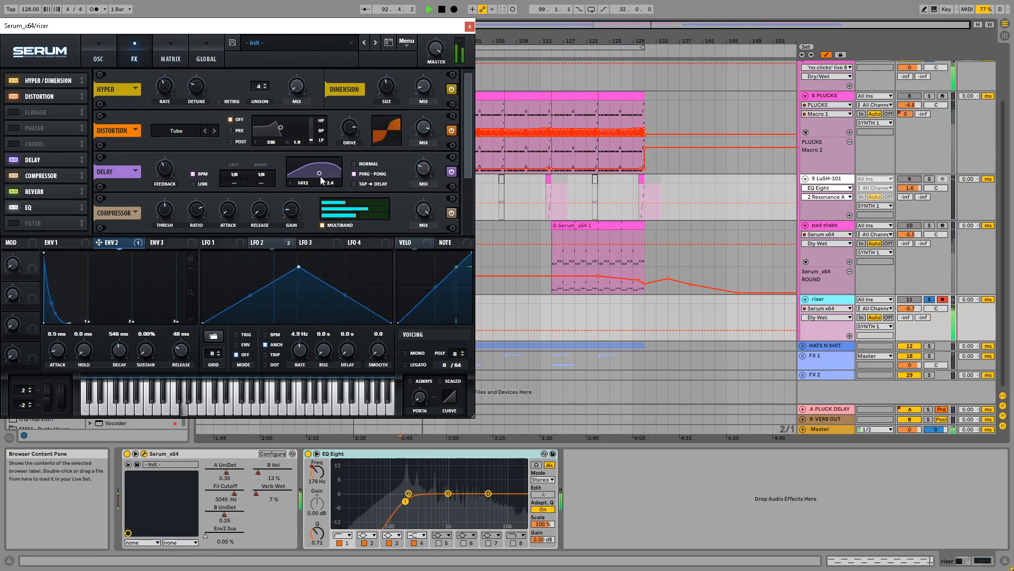
scroll(619, 179, "up", 1)
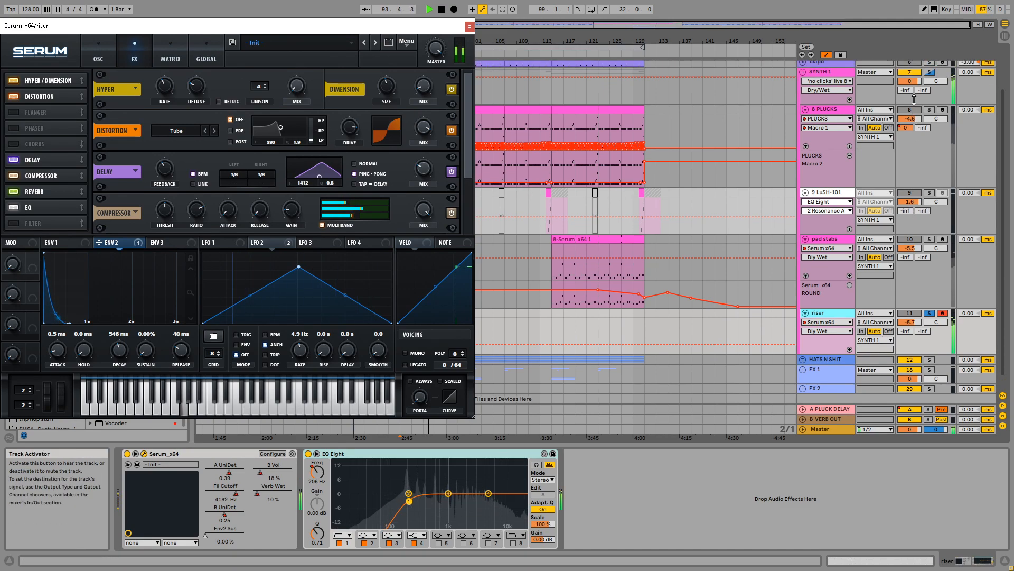
left_click_drag(424, 171, 424, 137)
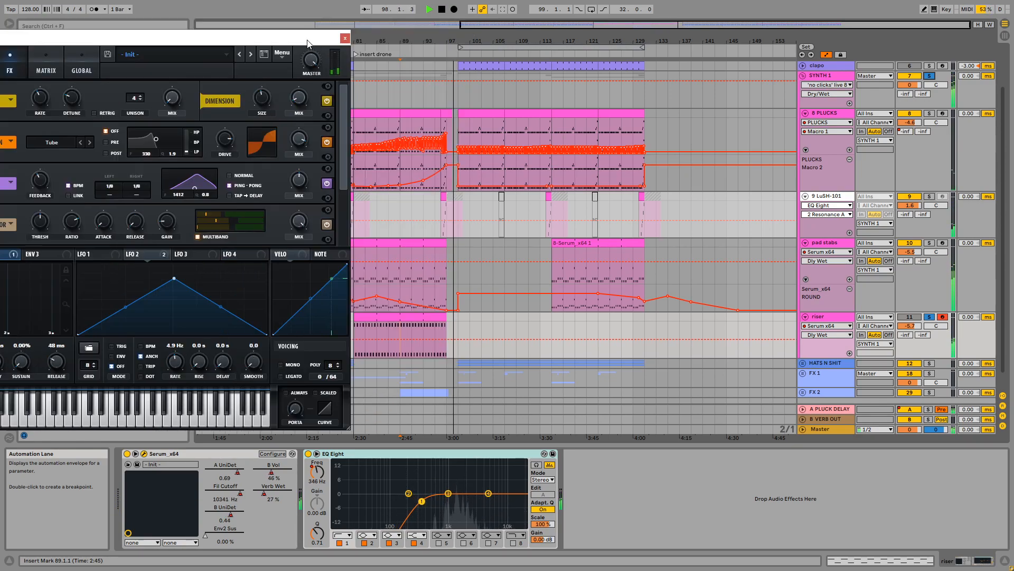
Automate the riser's Dly Wet to rise from zero at about bar 87 to 0.51 at bar 97, and play it from bar 87
left_click_drag(432, 29, 307, 40)
left_click(449, 339)
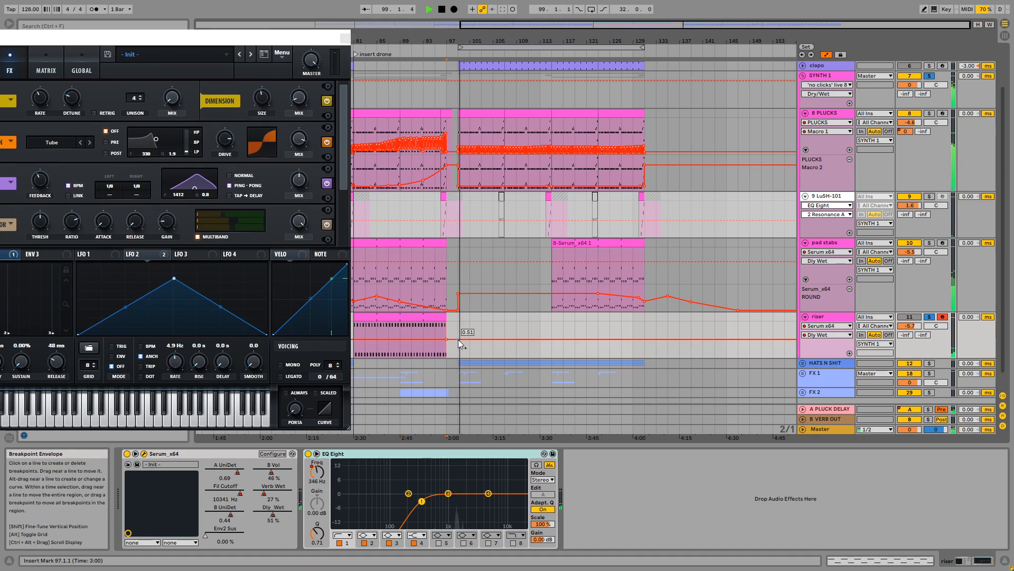
left_click_drag(425, 342, 390, 357)
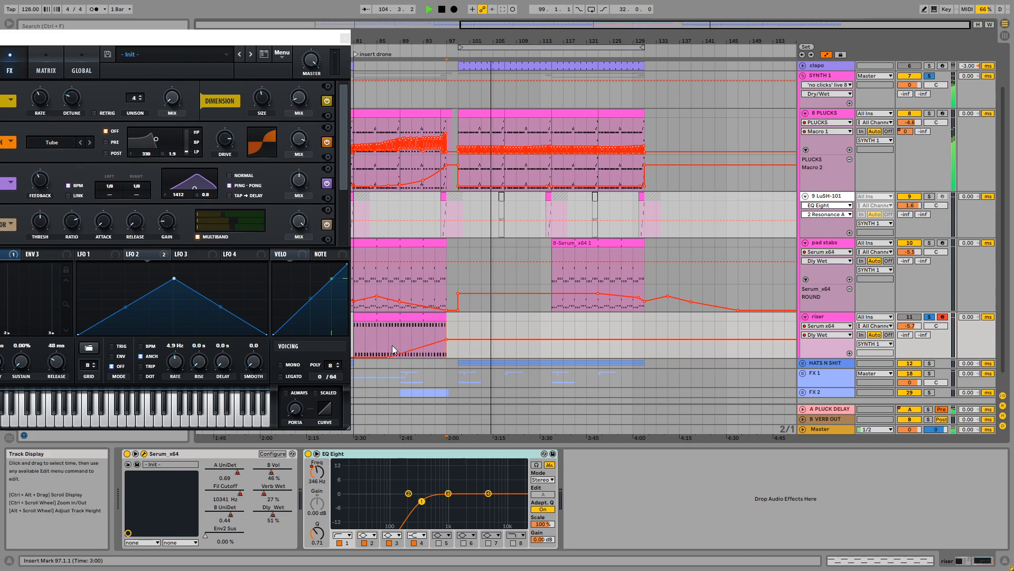
left_click(388, 330)
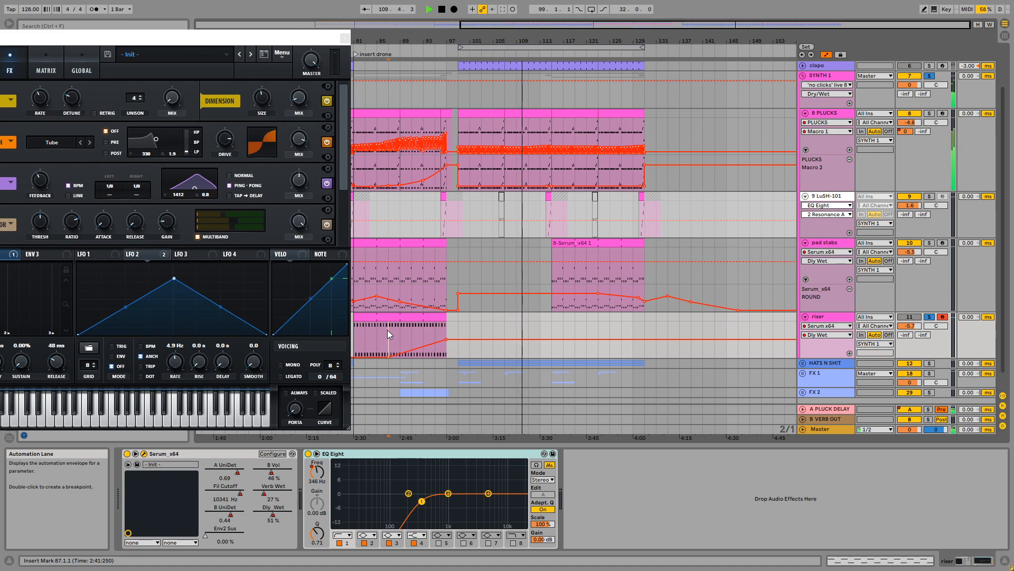
key("space")
key("space")
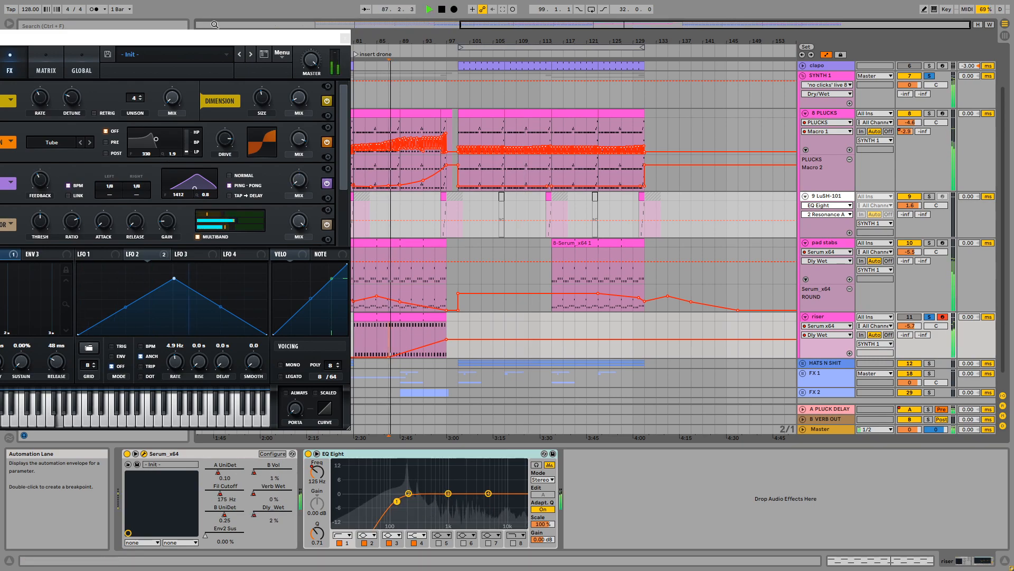
Set the riser Serum's compressor gain to 9.0 dB, try its other compressor and distortion controls, and close the window
left_click_drag(210, 41, 284, 45)
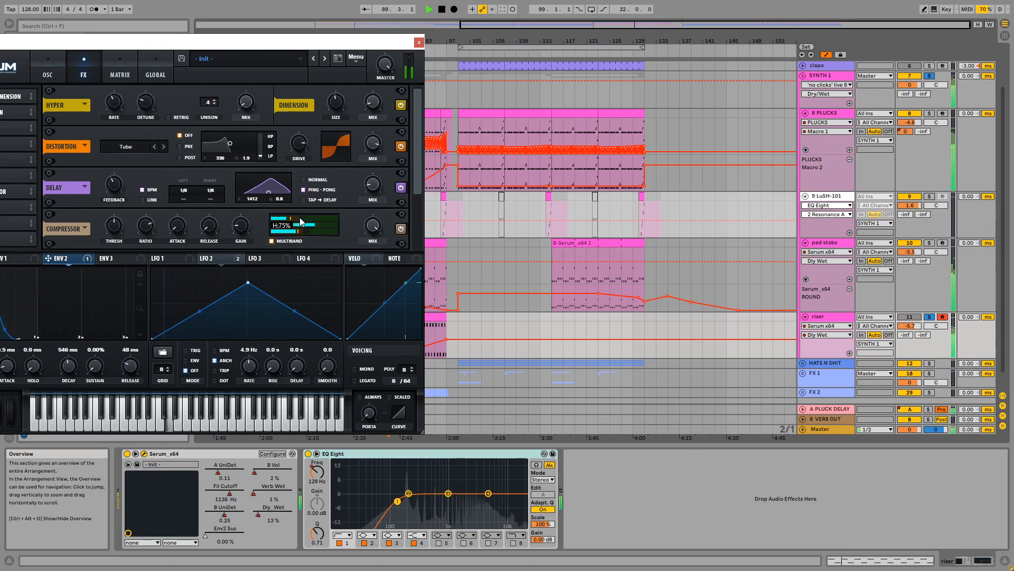
left_click(240, 236)
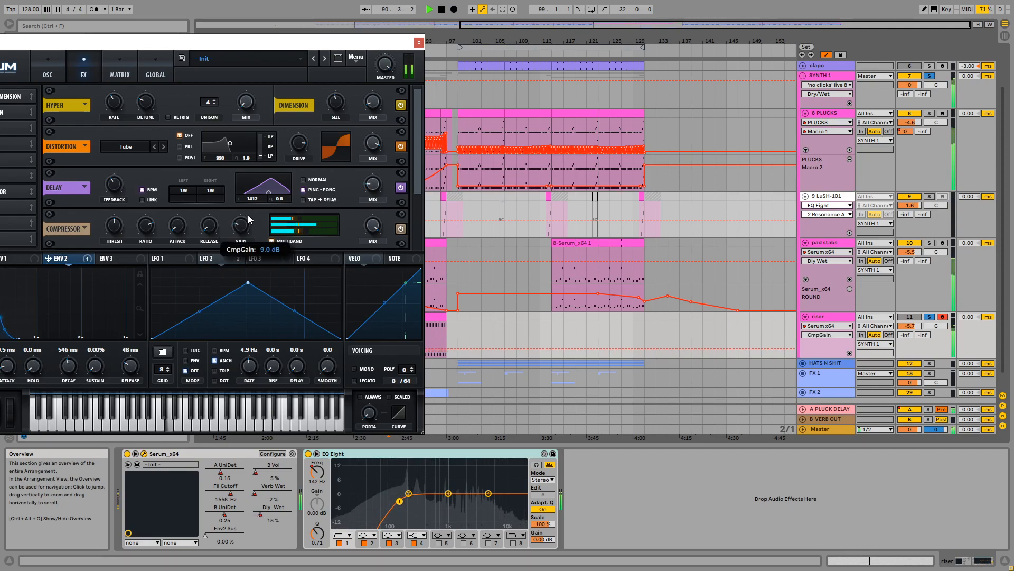
left_click(184, 228)
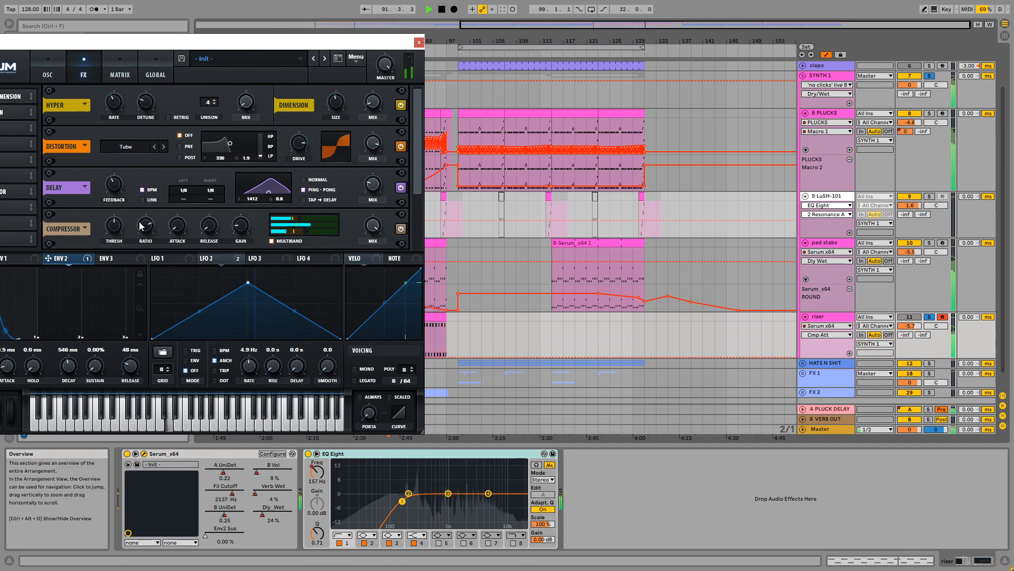
left_click(120, 230)
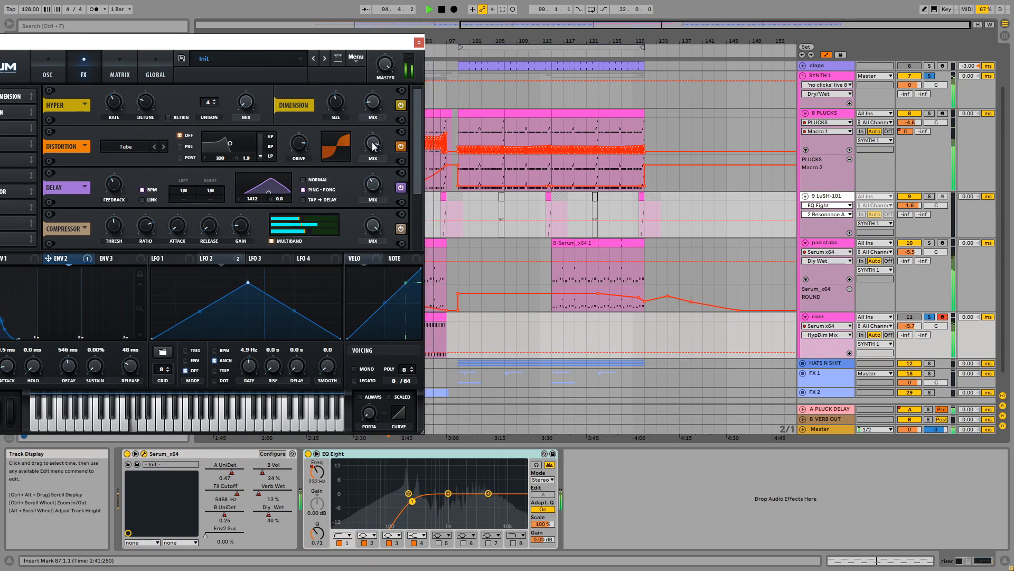
left_click(298, 144)
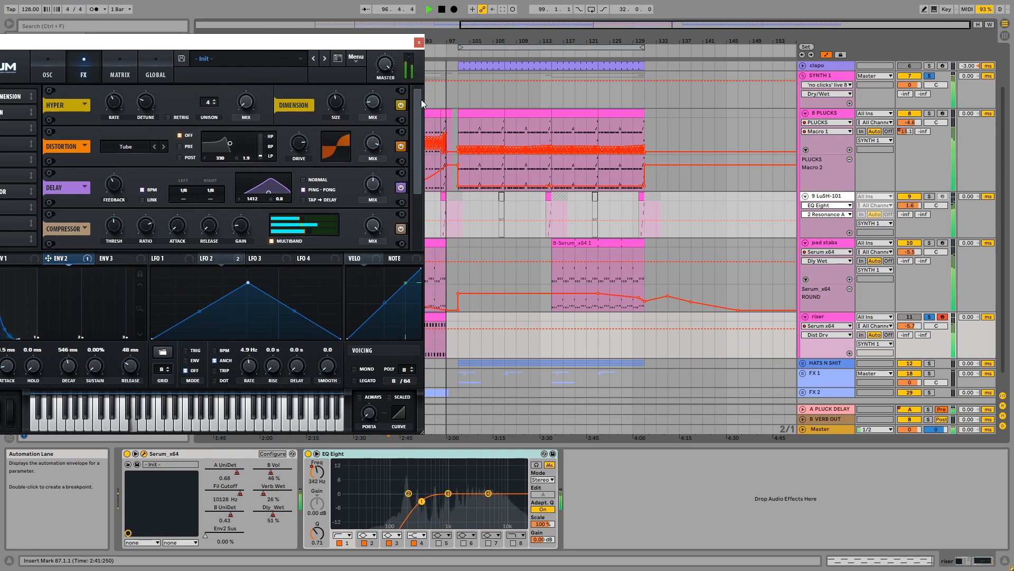
left_click(419, 42)
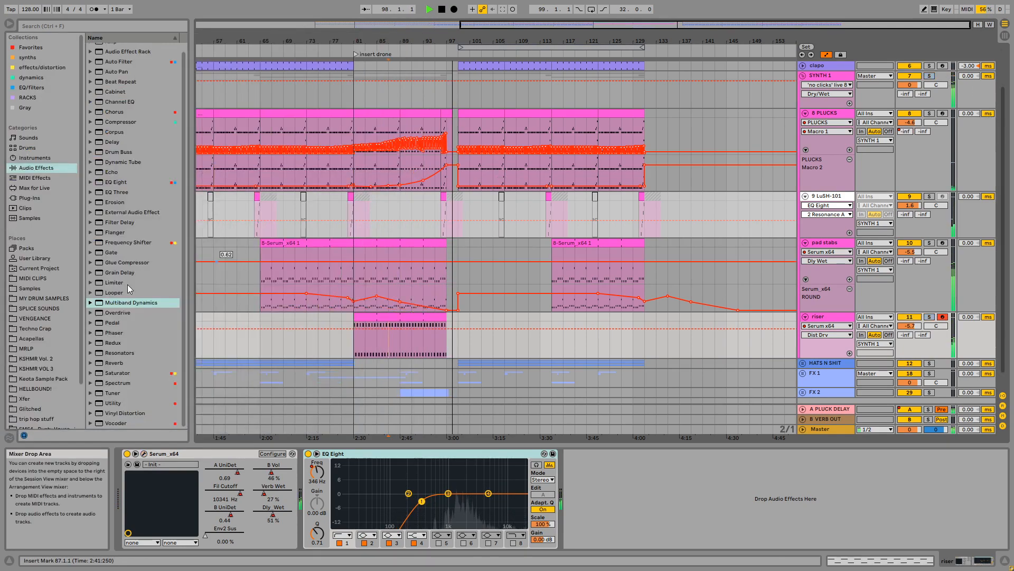
scroll(645, 177, "up", 2)
scroll(646, 177, "up", 1)
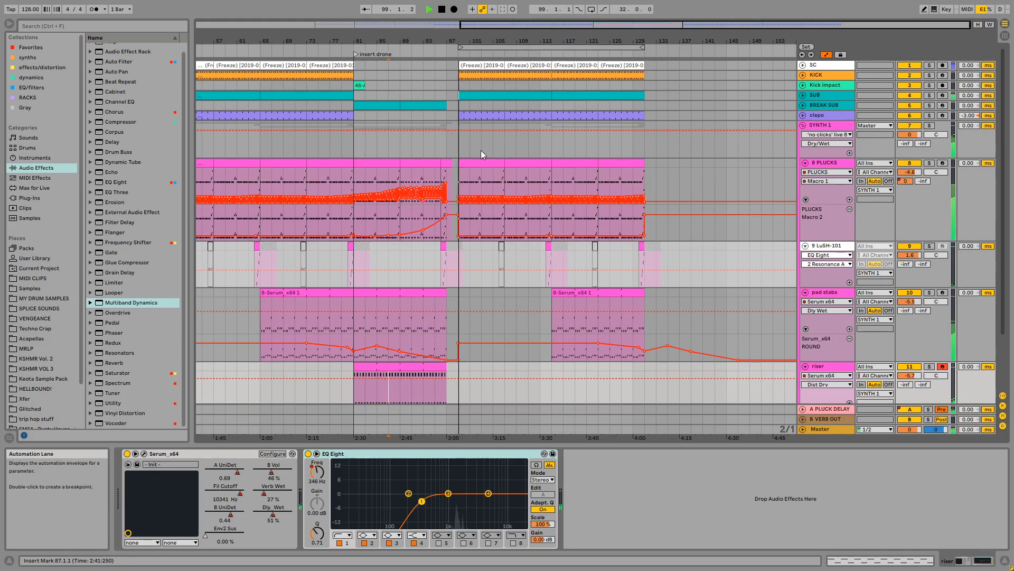
scroll(534, 236, "down", 1)
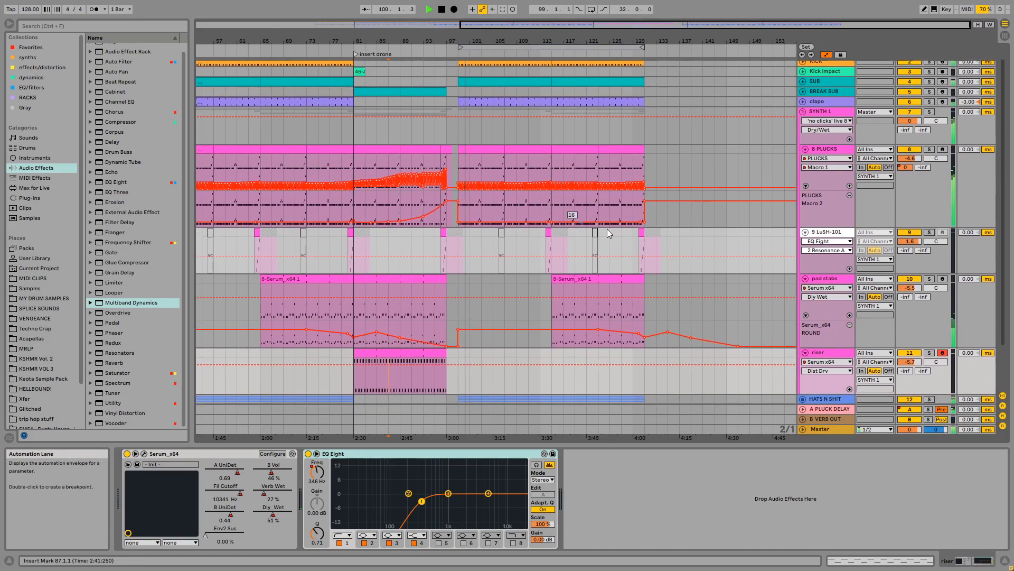
scroll(549, 235, "up", 1)
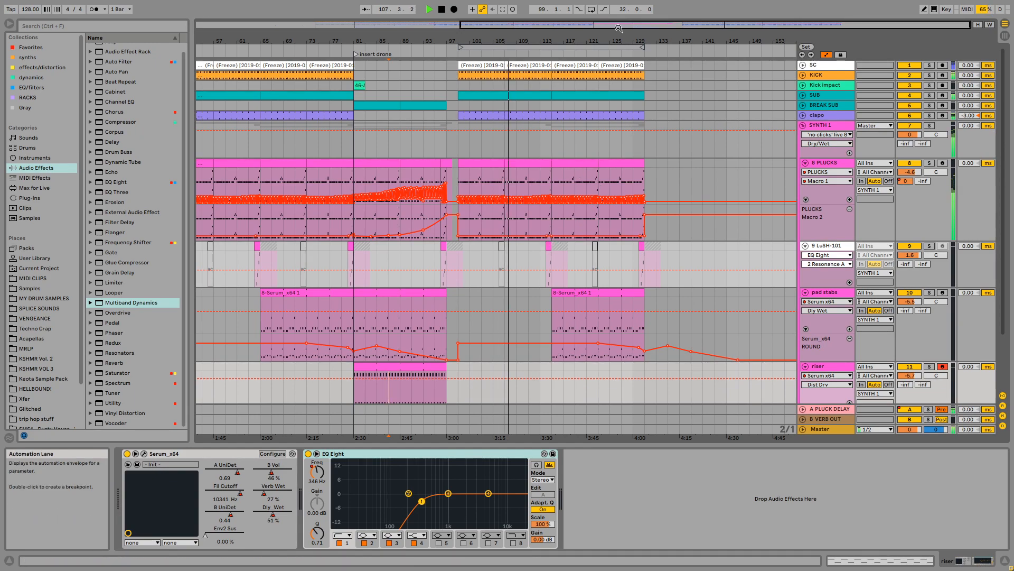
Show the pad stabs' Serum CUTOFF automation, close the Serum window, and lower the cutoff to 0.34 in the clip starting at bar 115
left_click_drag(617, 40, 611, 55)
scroll(576, 270, "down", 1)
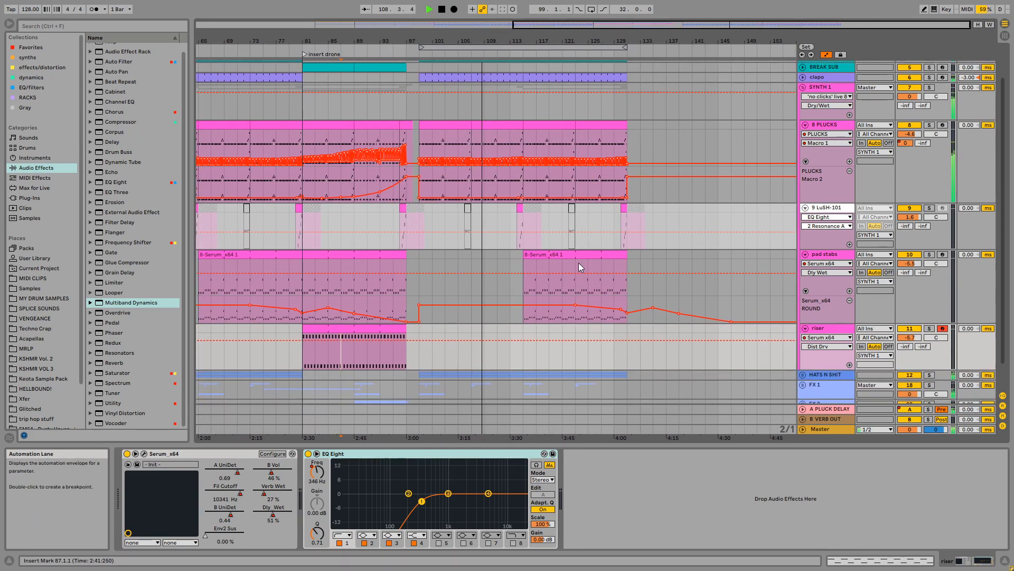
left_click(840, 272)
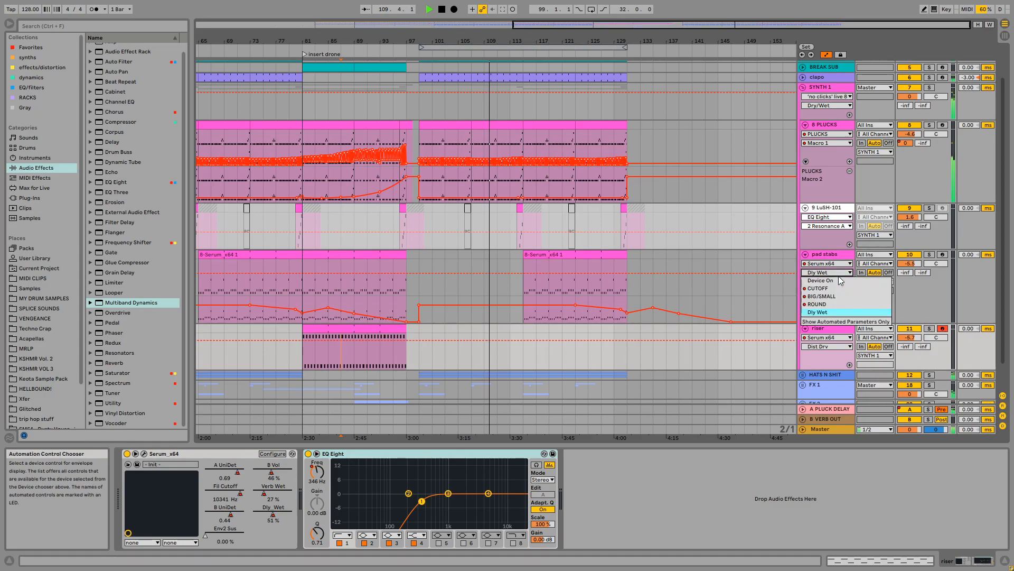
left_click(818, 287)
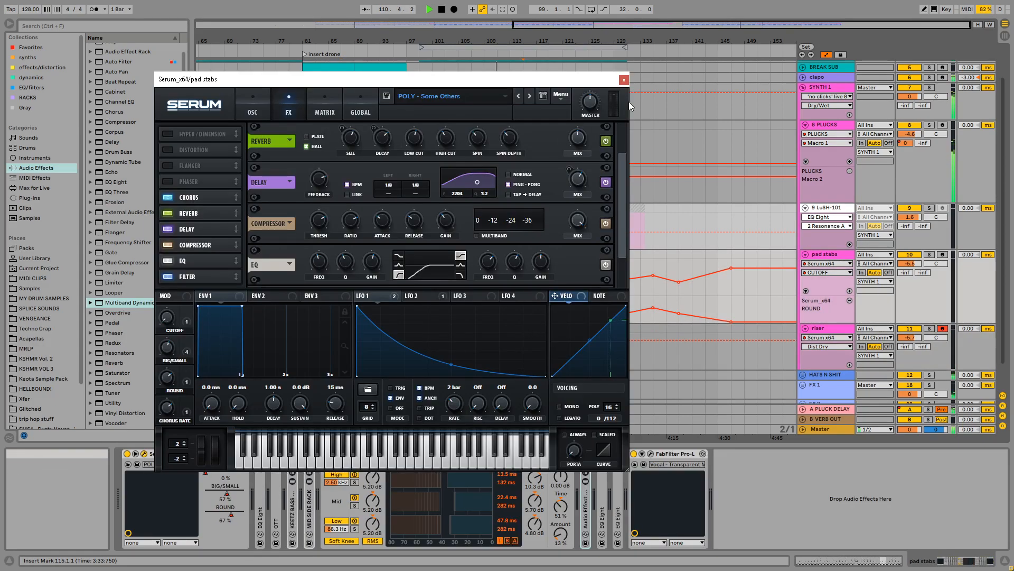
left_click(624, 79)
left_click_drag(575, 280, 523, 280)
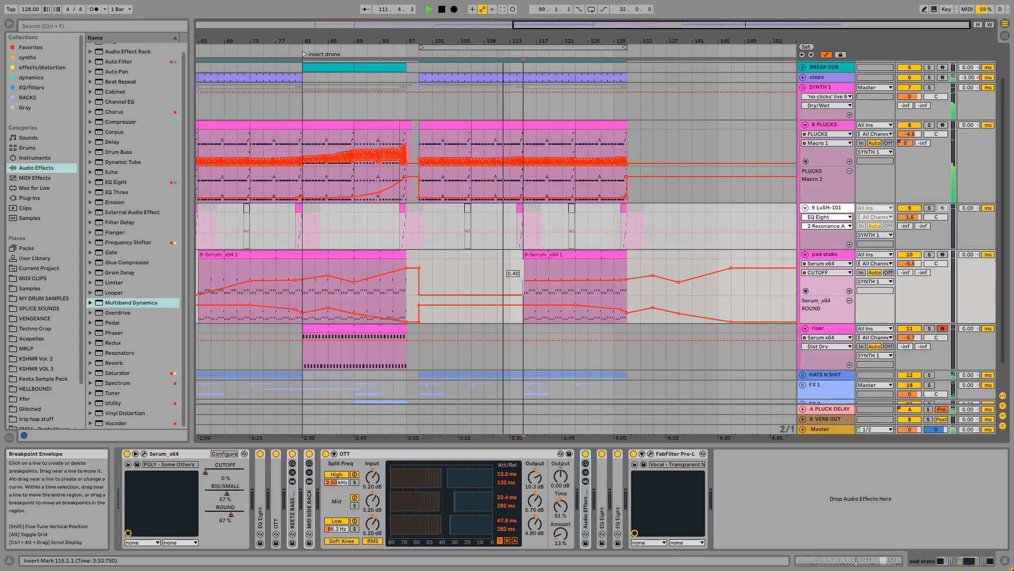
left_click_drag(558, 41, 499, 55)
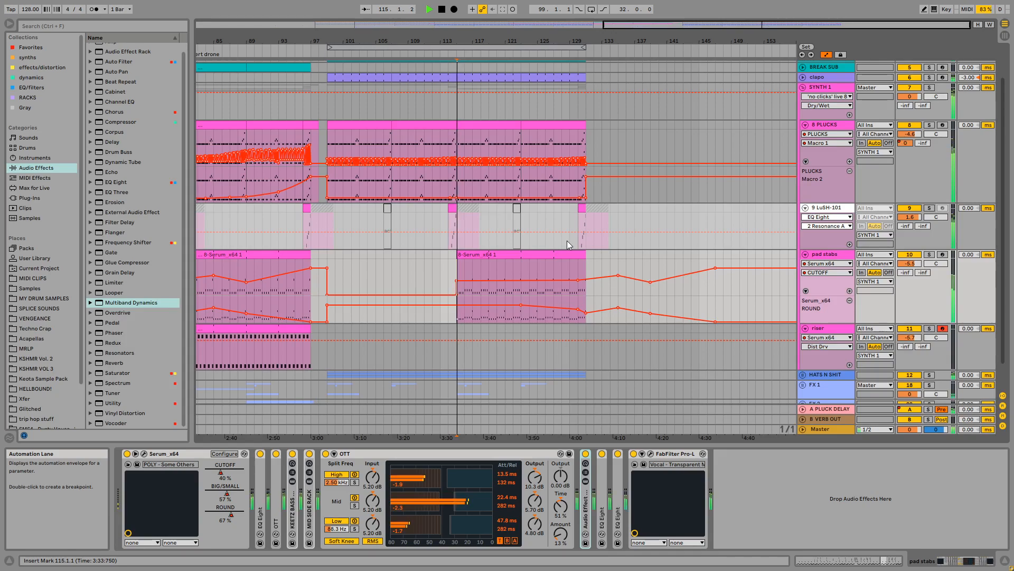
left_click_drag(477, 283, 477, 284)
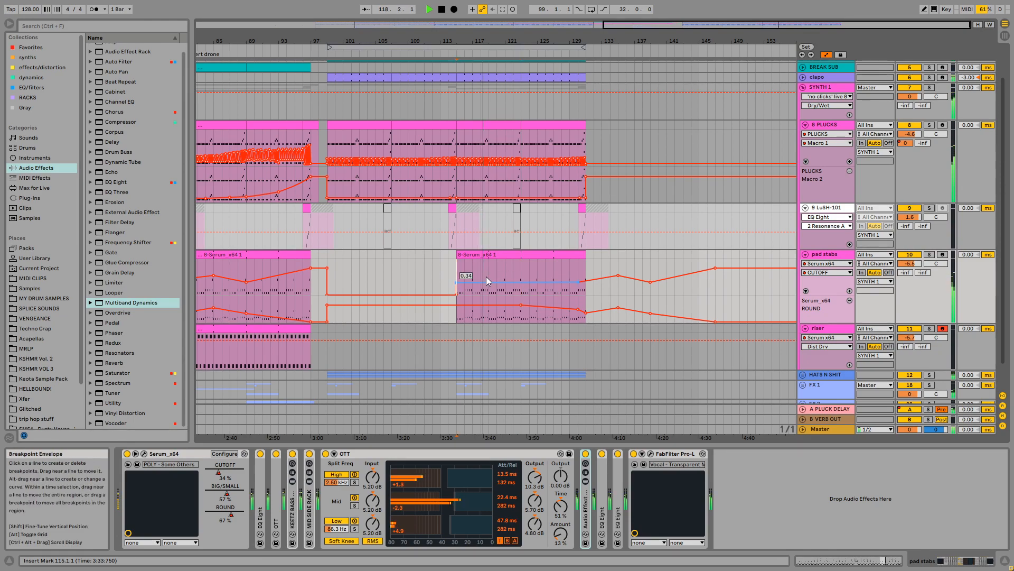
Show the pad stabs' Serum BIG/SMALL automation and check its shape around bar 73 and bar 123
right_click(226, 491)
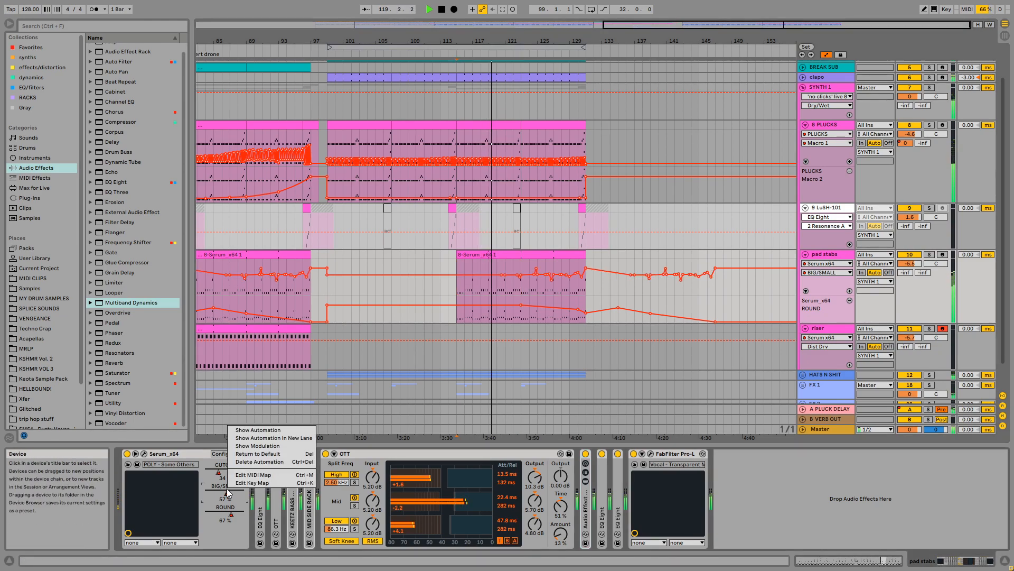
left_click(253, 433)
left_click_drag(502, 41, 684, 39)
left_click_drag(325, 288, 353, 292)
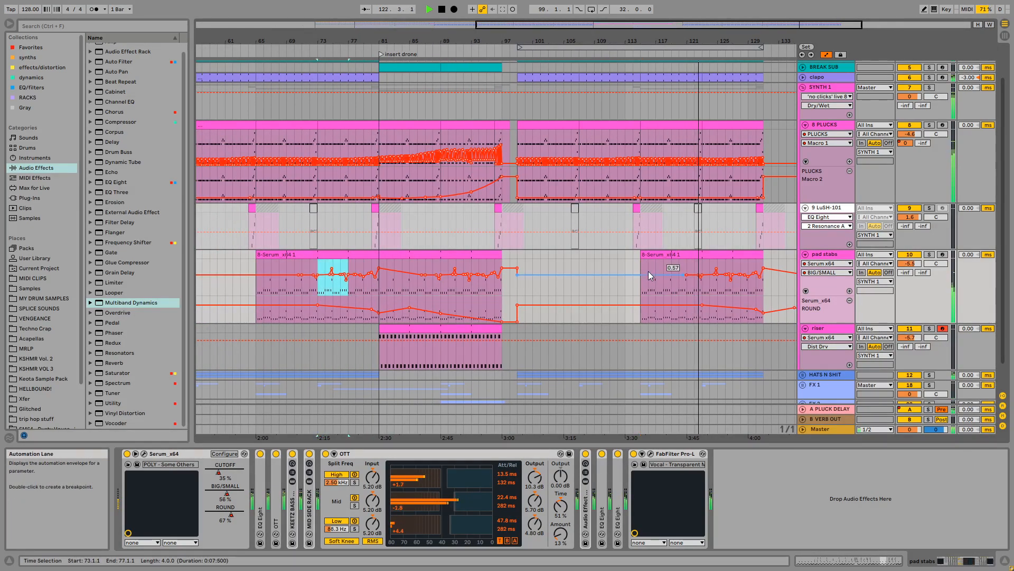
left_click(702, 288)
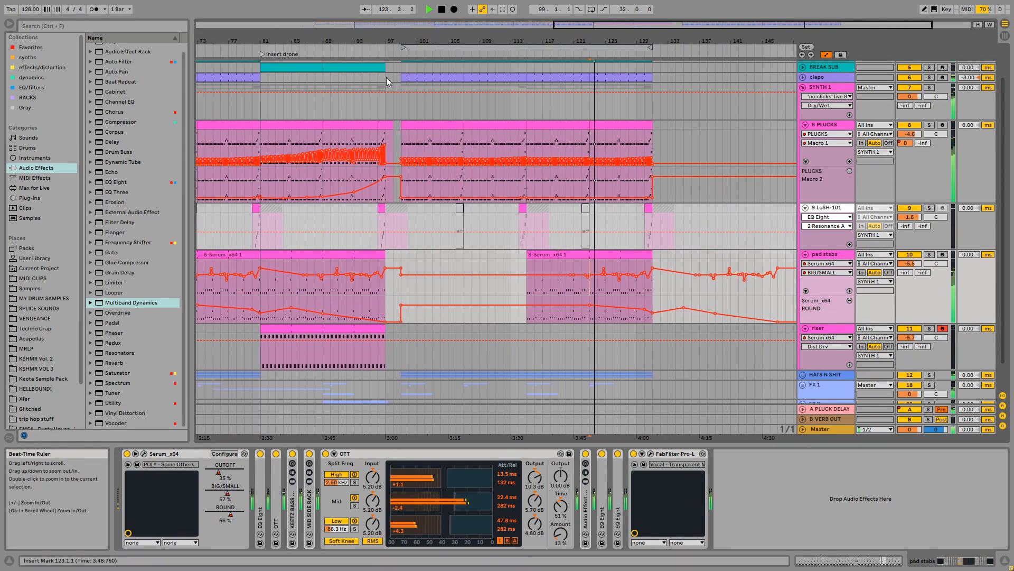
Shorten the loop to bars 115–131 and duplicate that 16-bar section across all tracks
left_click_drag(404, 48, 527, 48)
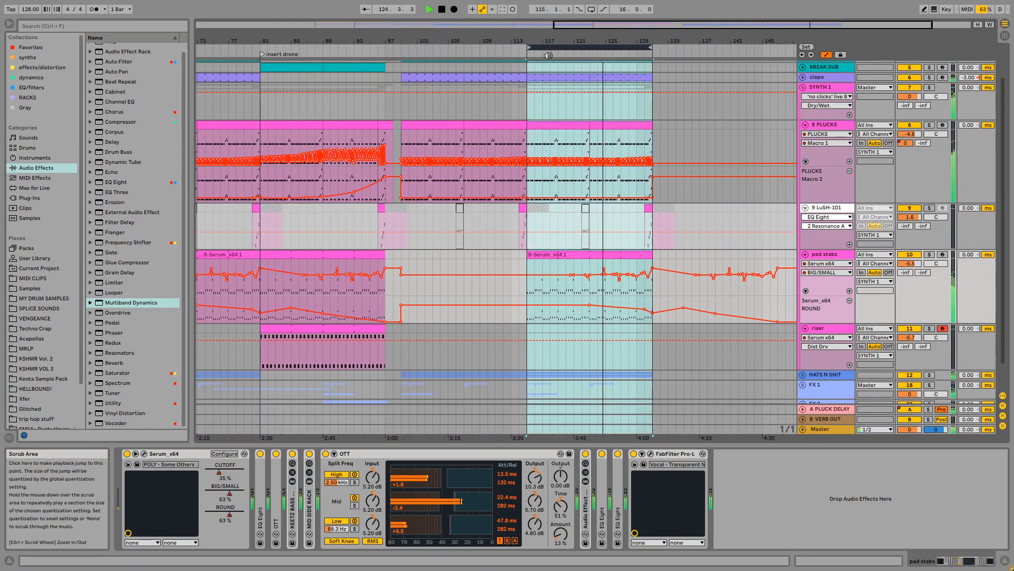
key("ctrl+d")
left_click(623, 215)
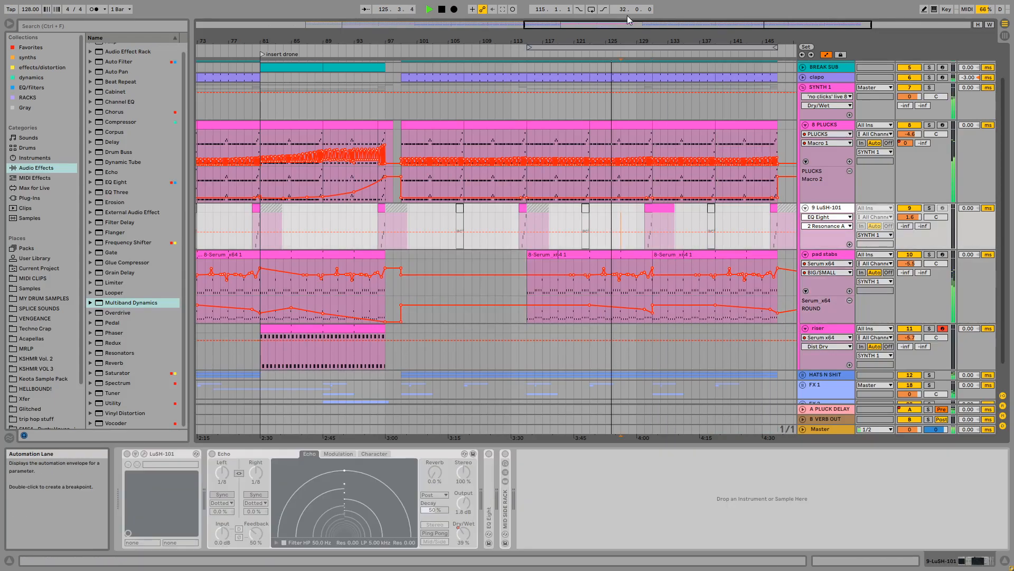
Lower the pad stabs' ROUND automation to about 0.37 at the start of the duplicated clip at bar 131
left_click(652, 290)
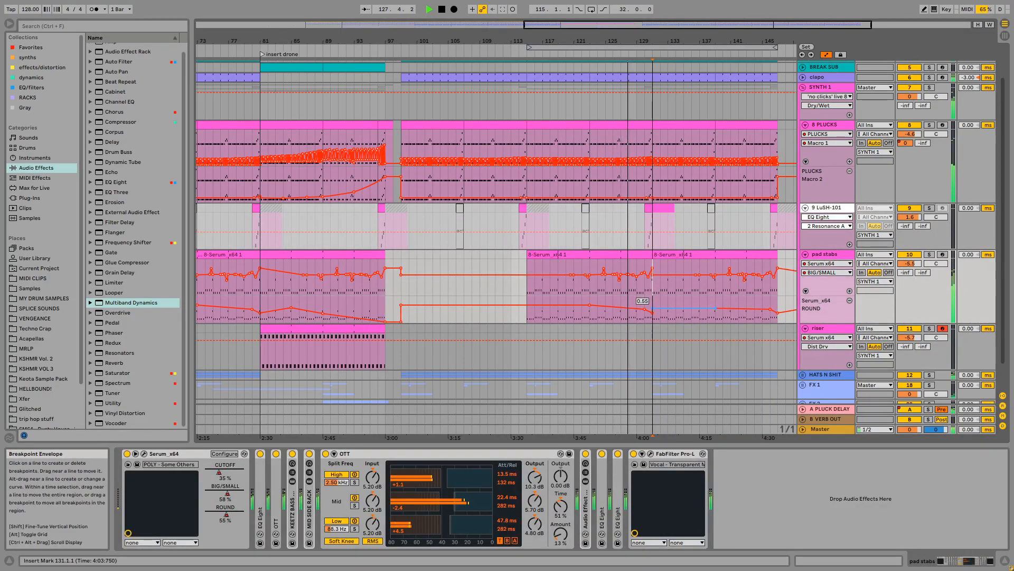
left_click_drag(663, 305, 663, 311)
left_click_drag(721, 40, 562, 209)
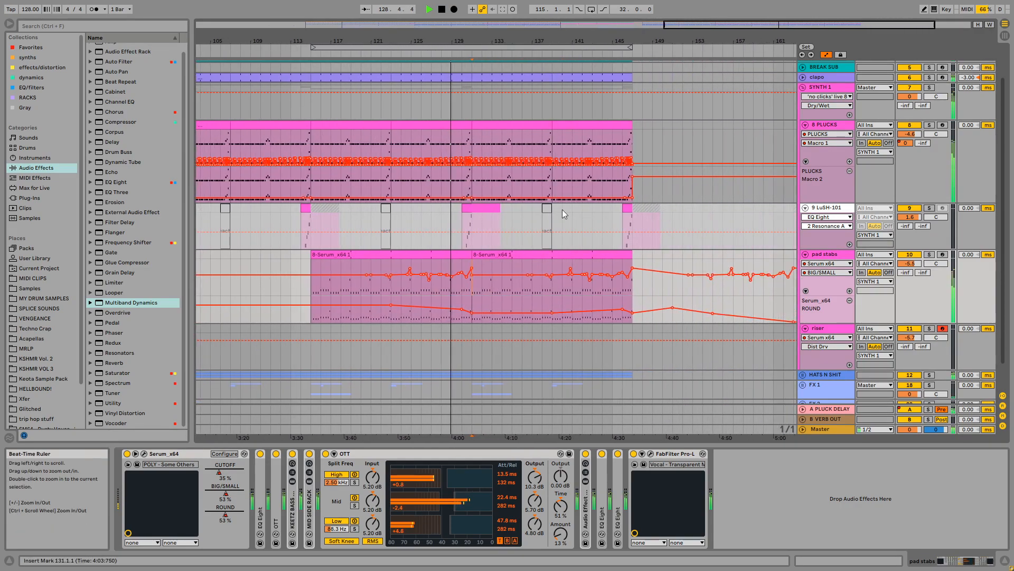
Raise the pad stabs' BIG/SMALL automation to about 0.73 at the start of the clip at bar 131
scroll(608, 233, "down", 2)
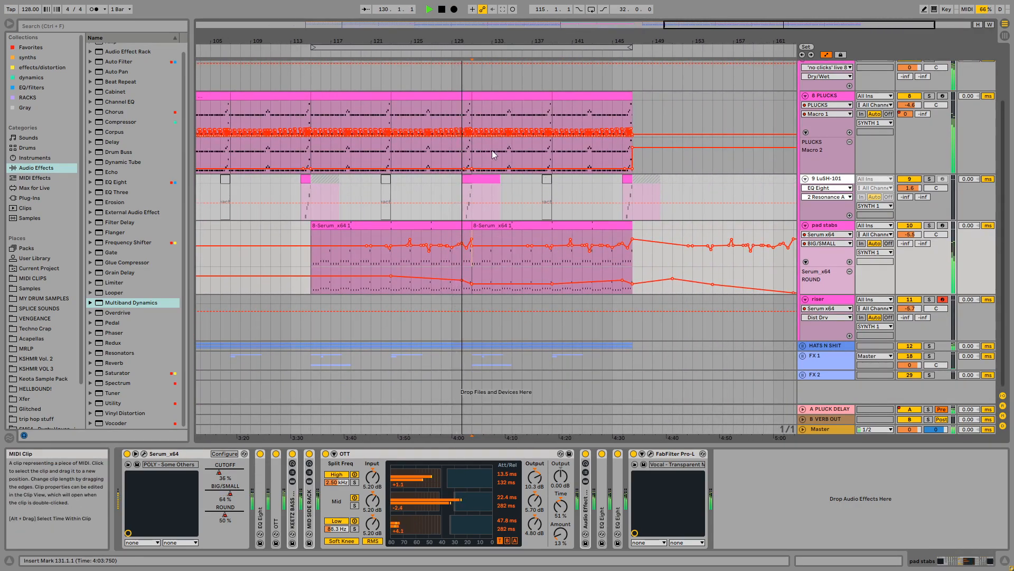
scroll(544, 188, "up", 1)
scroll(544, 185, "up", 1)
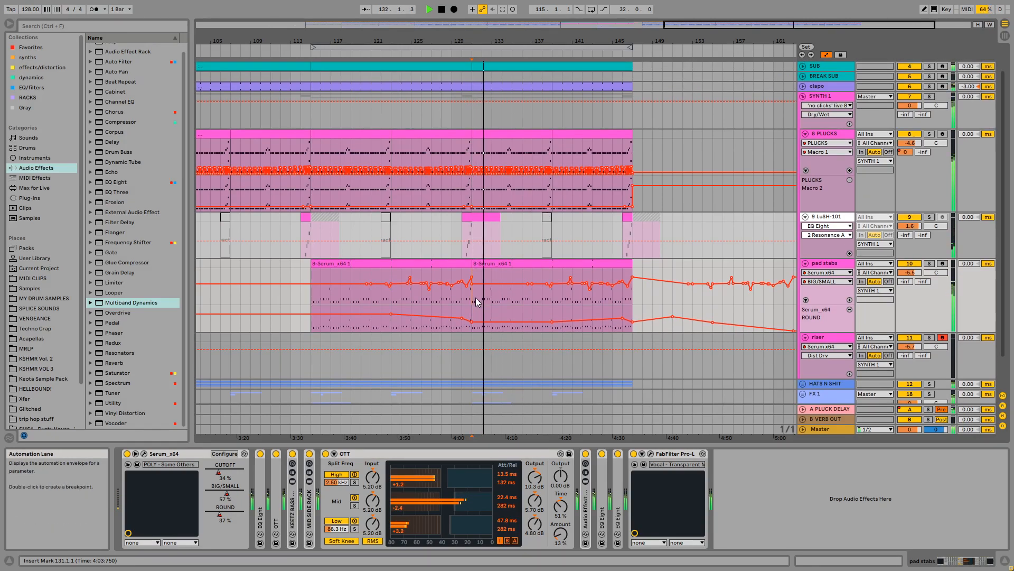
left_click_drag(475, 284, 476, 277)
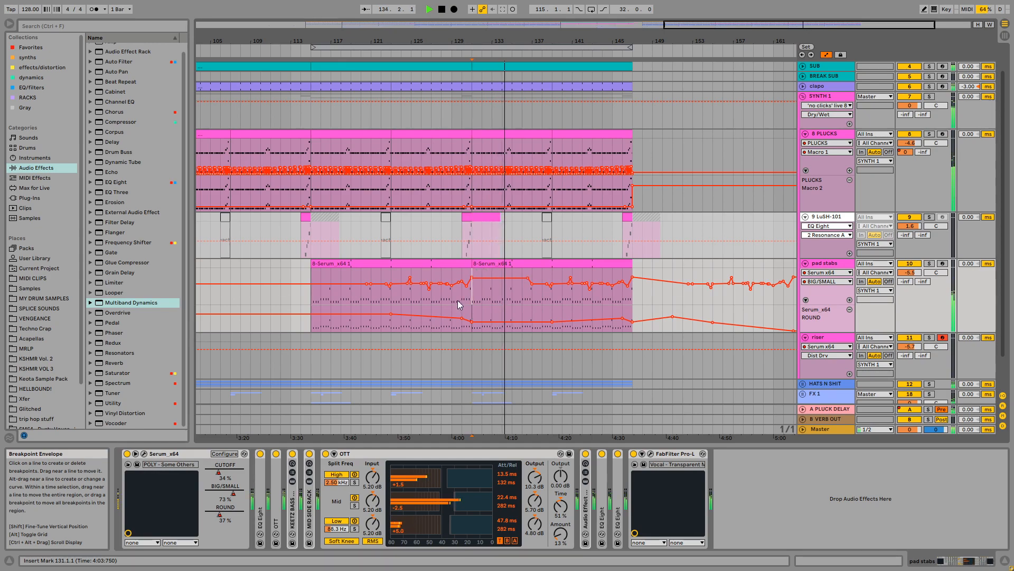
scroll(803, 174, "up", 2)
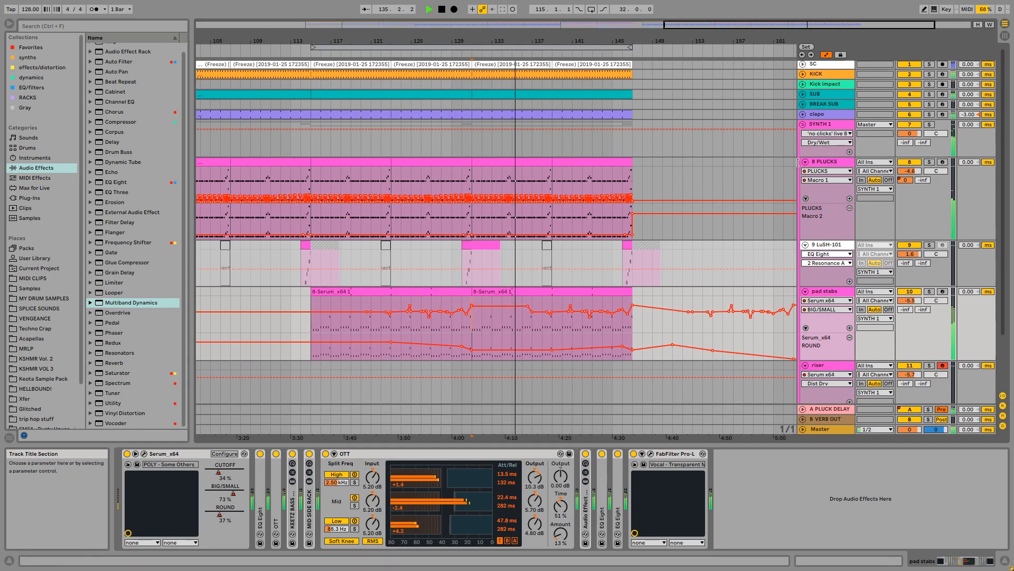
Collapse the synth track lanes and briefly play the arrangement from bar 124
left_click(804, 163, "alt")
key("space")
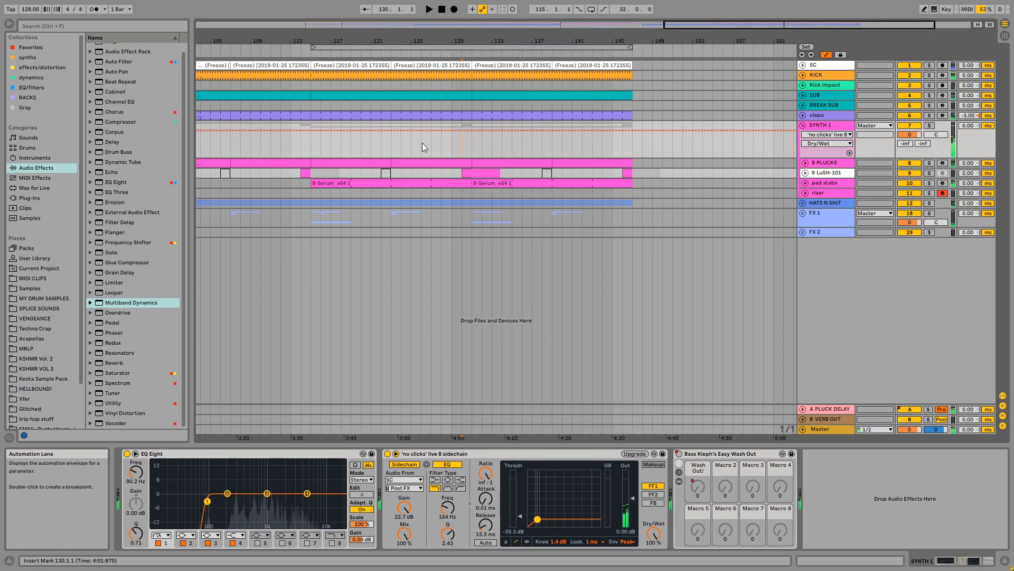
left_click(404, 152)
key("space")
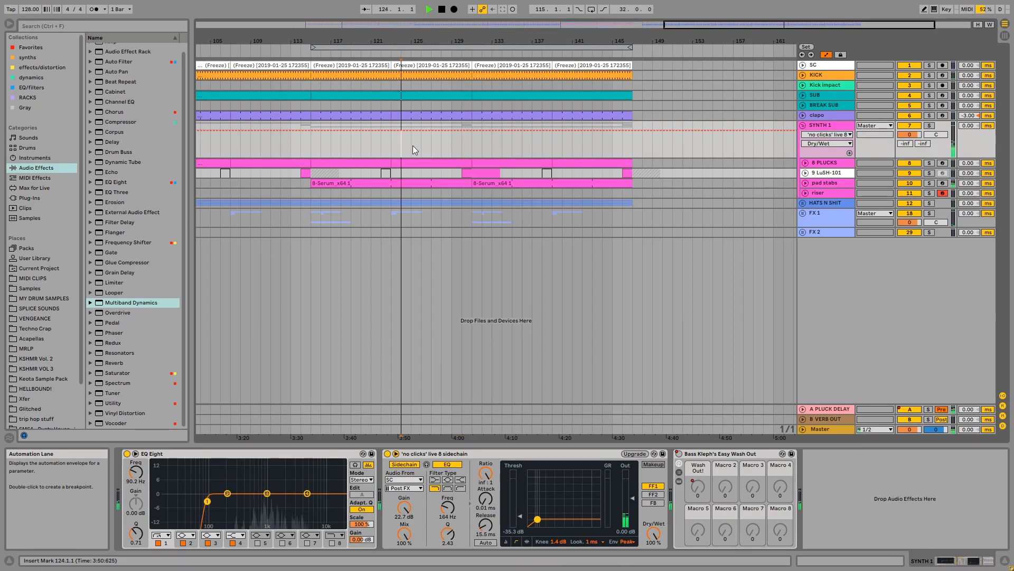
left_click_drag(413, 40, 559, 41)
key("space")
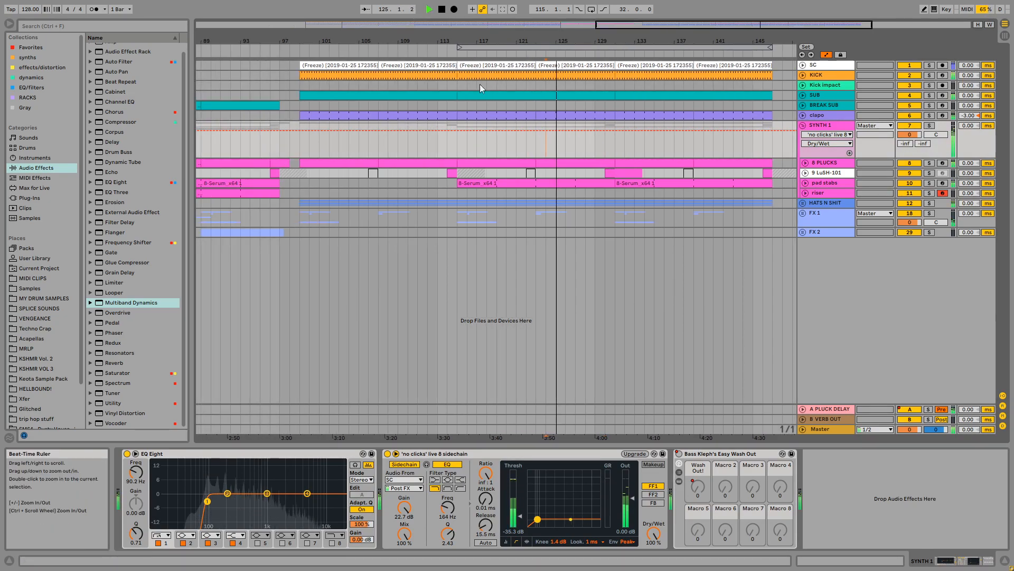
left_click_drag(342, 41, 459, 36)
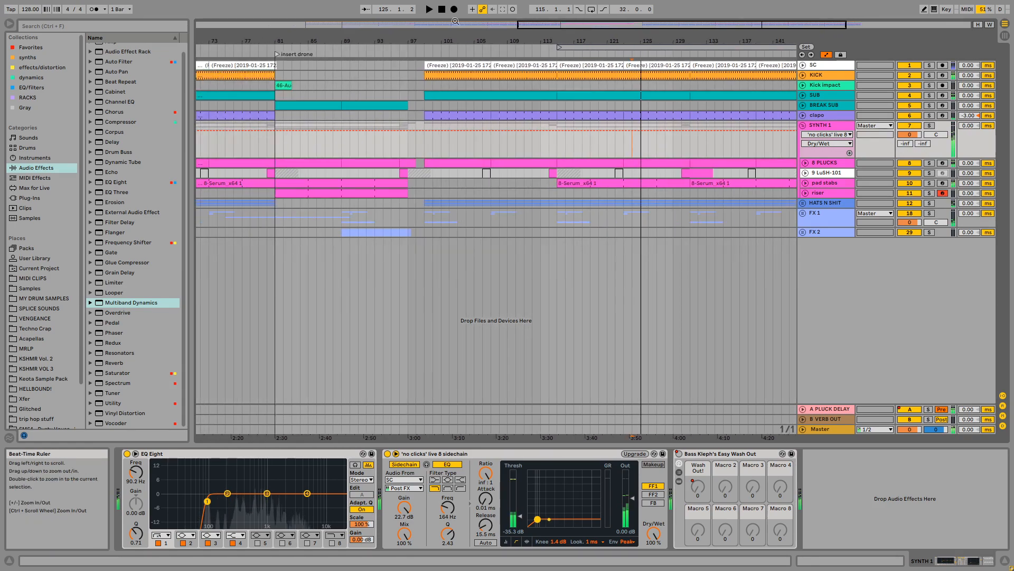
Play the second drop from bar 99 to hear how the section develops
left_click(402, 140)
left_click(429, 148)
left_click_drag(429, 147, 584, 149)
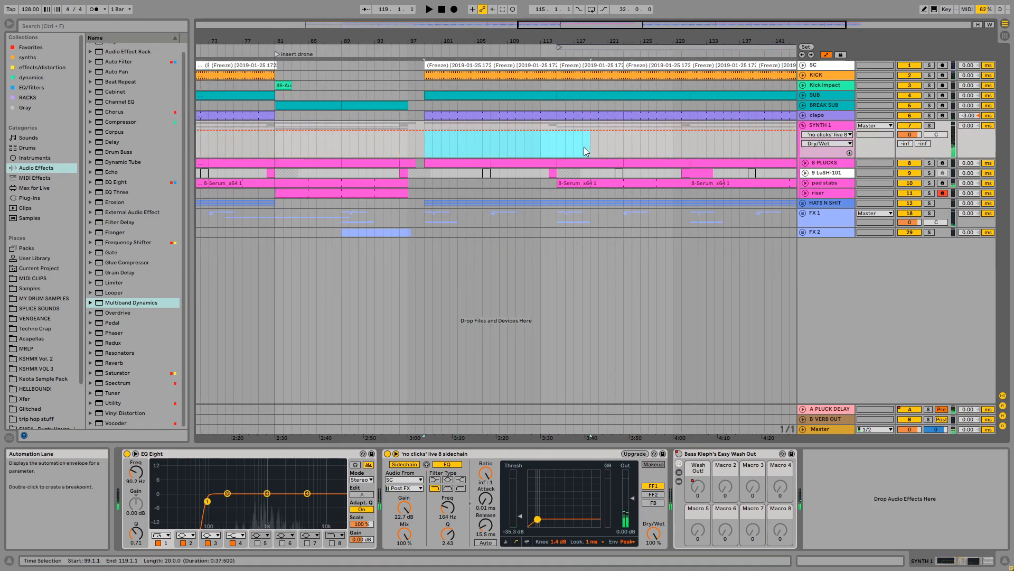
left_click(501, 146)
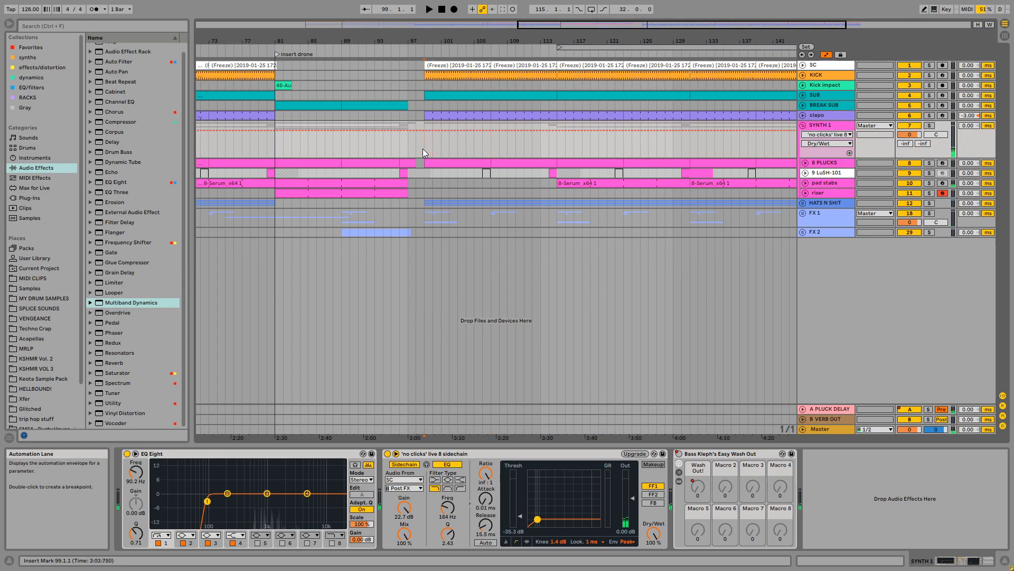
key("space")
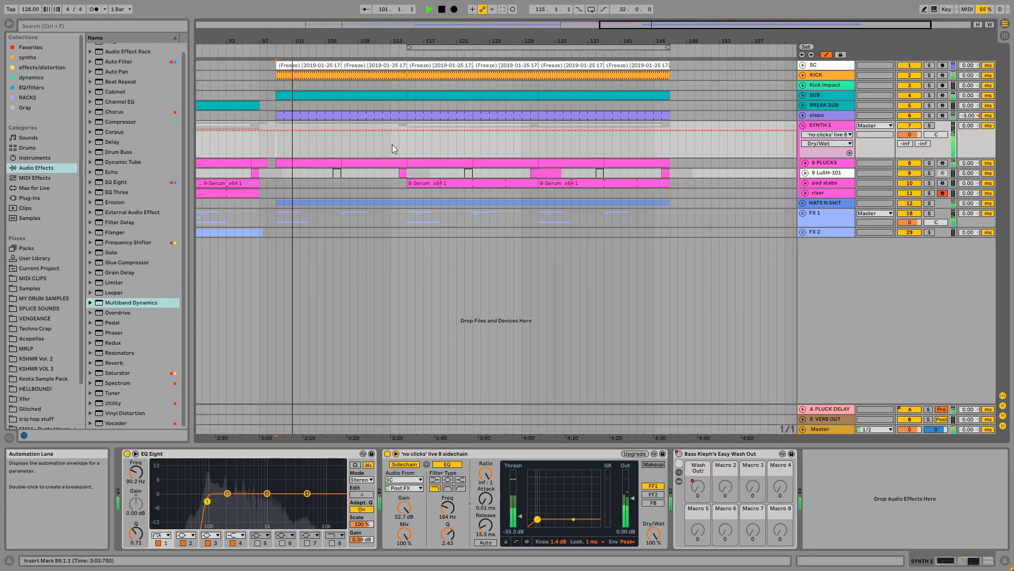
left_click(392, 145)
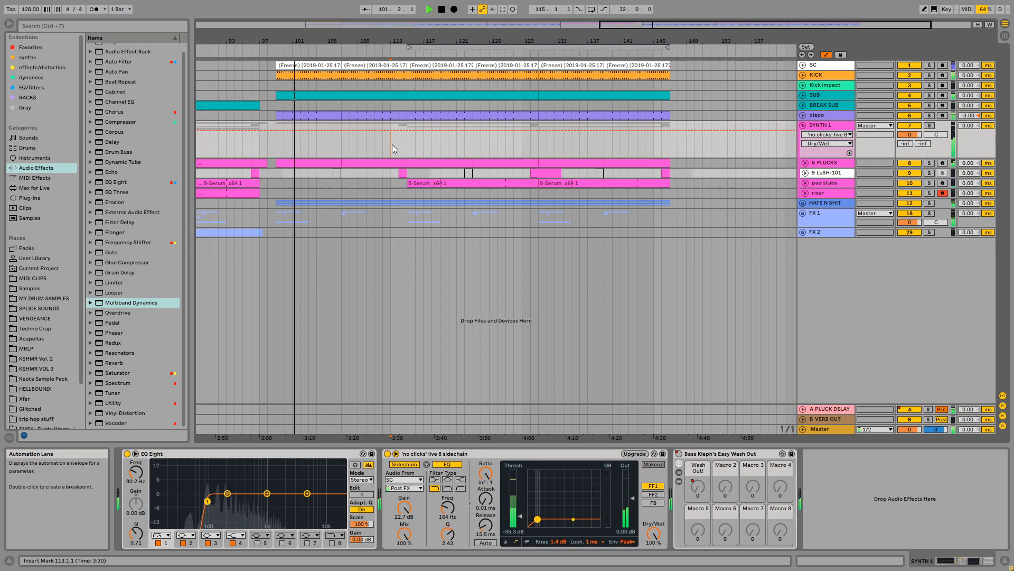
Unfold the hats group and insert a new MIDI track below the 17 MIDI track
left_click(806, 233)
left_click(803, 203)
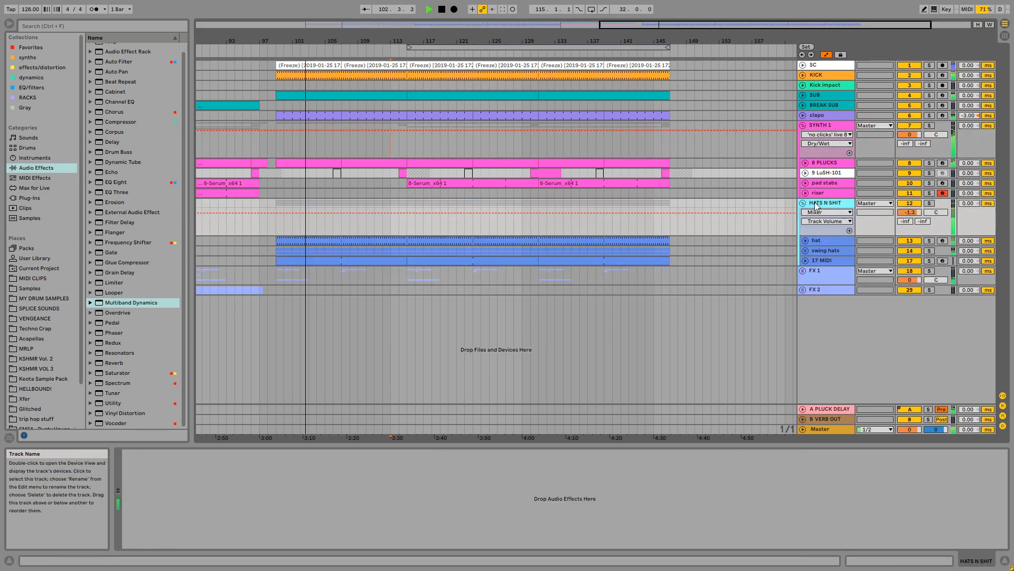
left_click(839, 262)
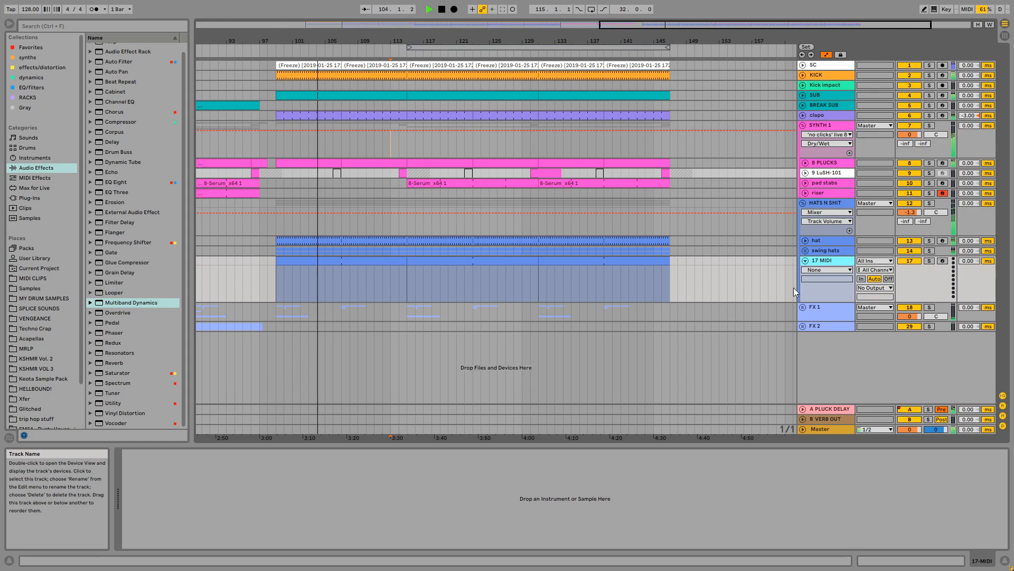
key("ctrl+shift+t")
left_click(404, 224)
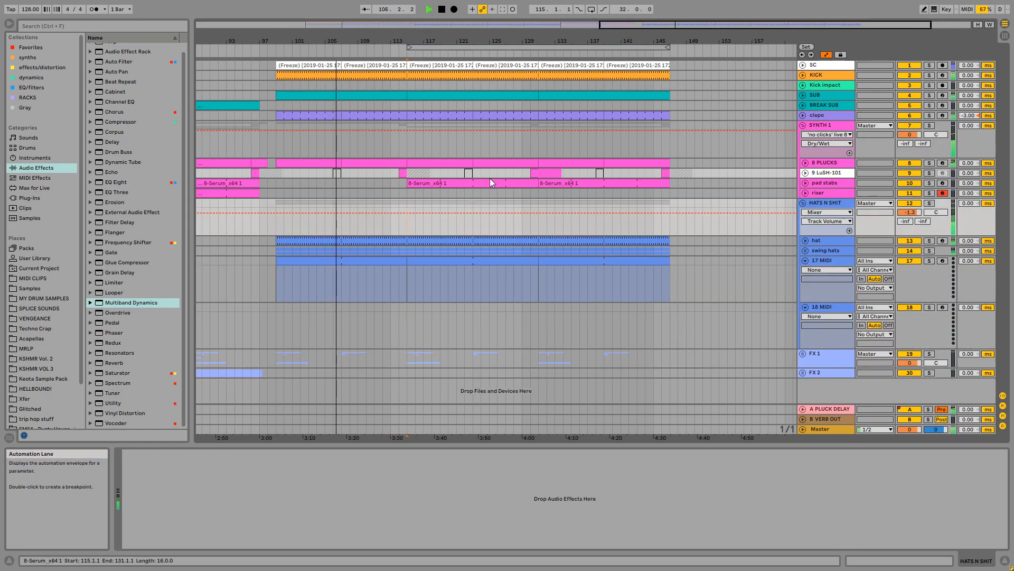
left_click(410, 145)
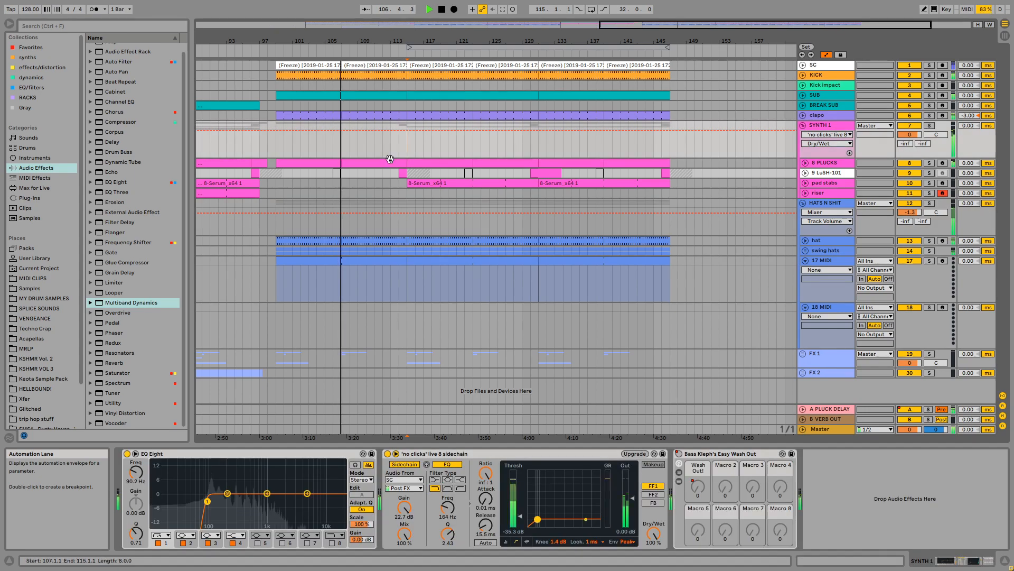
Loop 16 bars from bar 99, shift the loop to bars 115–131, and select the pad stabs track
left_click(281, 276)
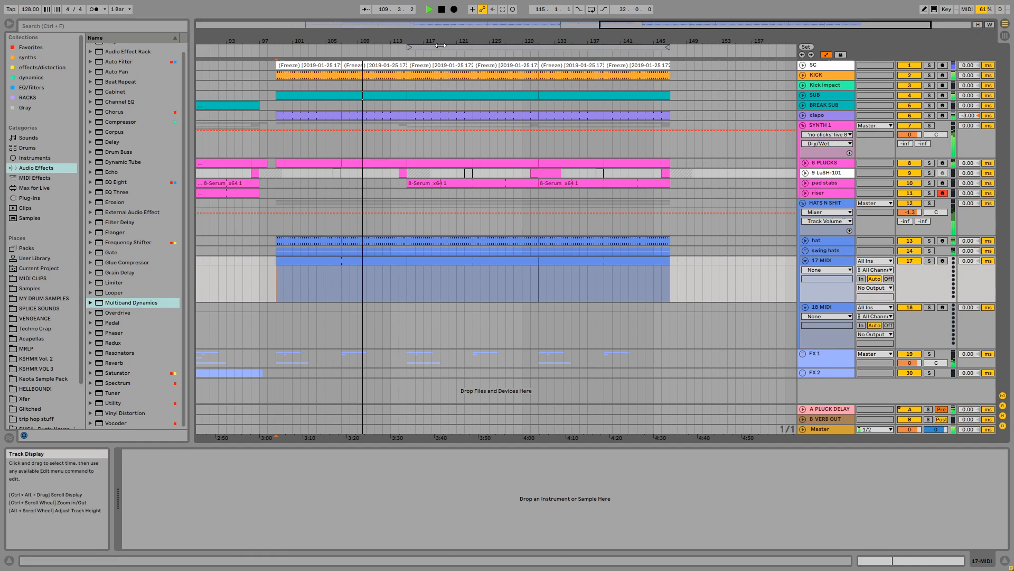
left_click_drag(415, 435, 416, 429)
left_click_drag(468, 40, 481, 40)
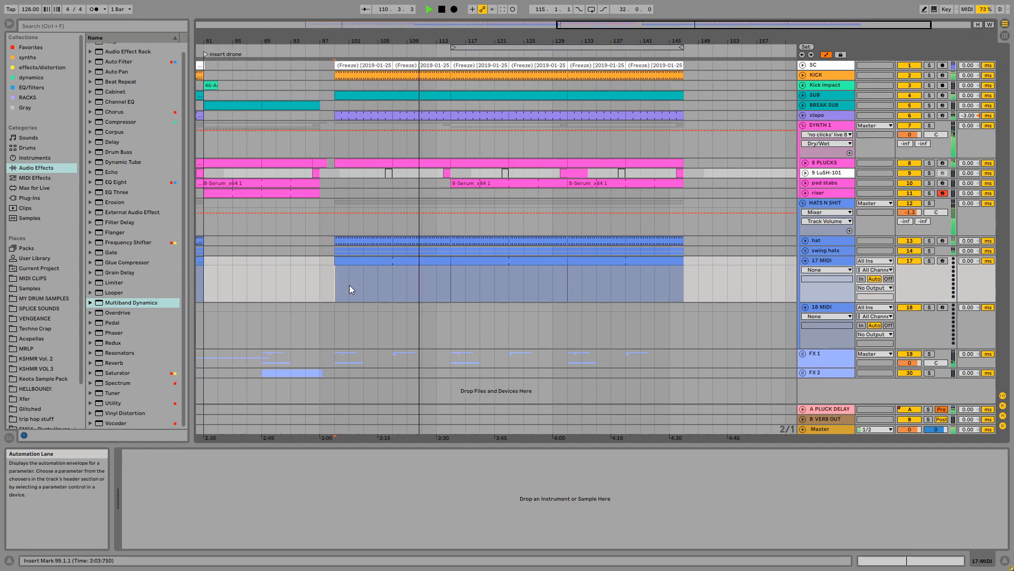
left_click(386, 258)
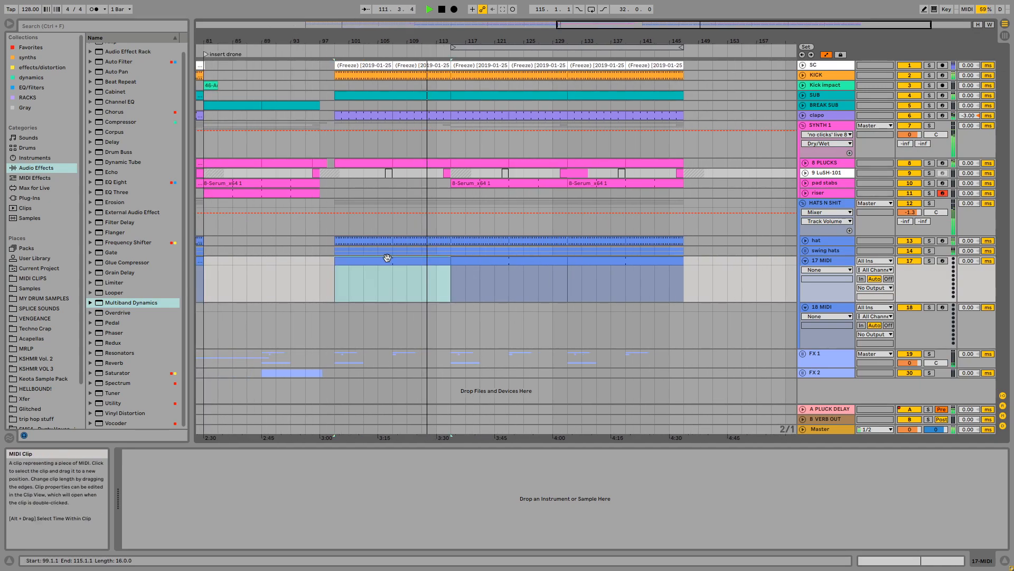
key("ctrl+l")
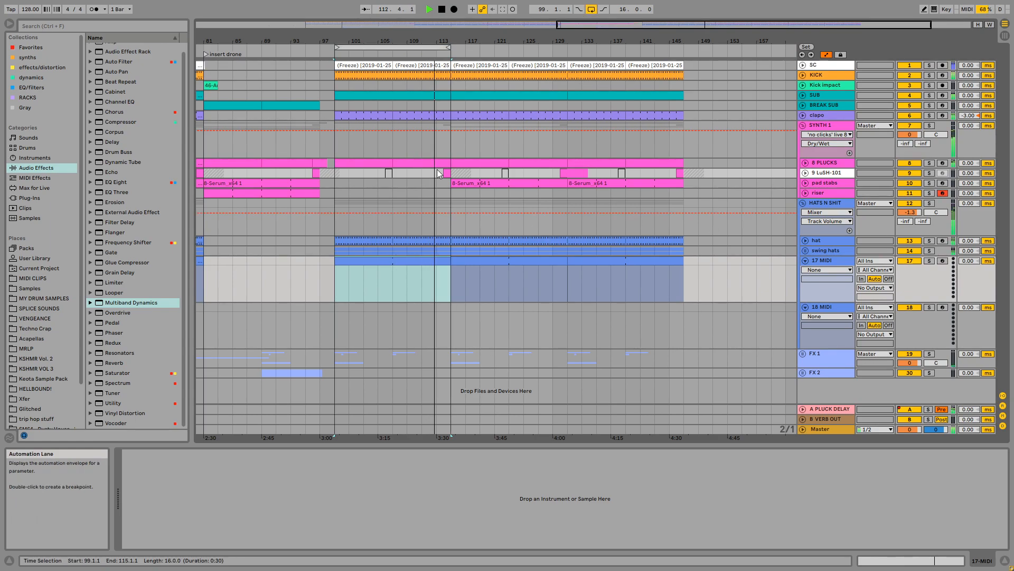
left_click_drag(411, 50, 520, 59)
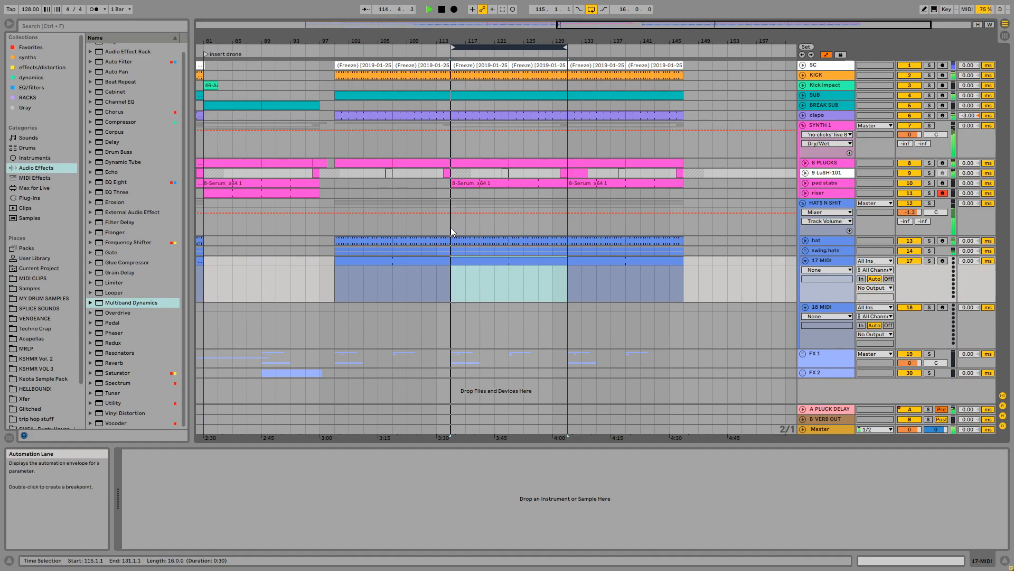
left_click(832, 183)
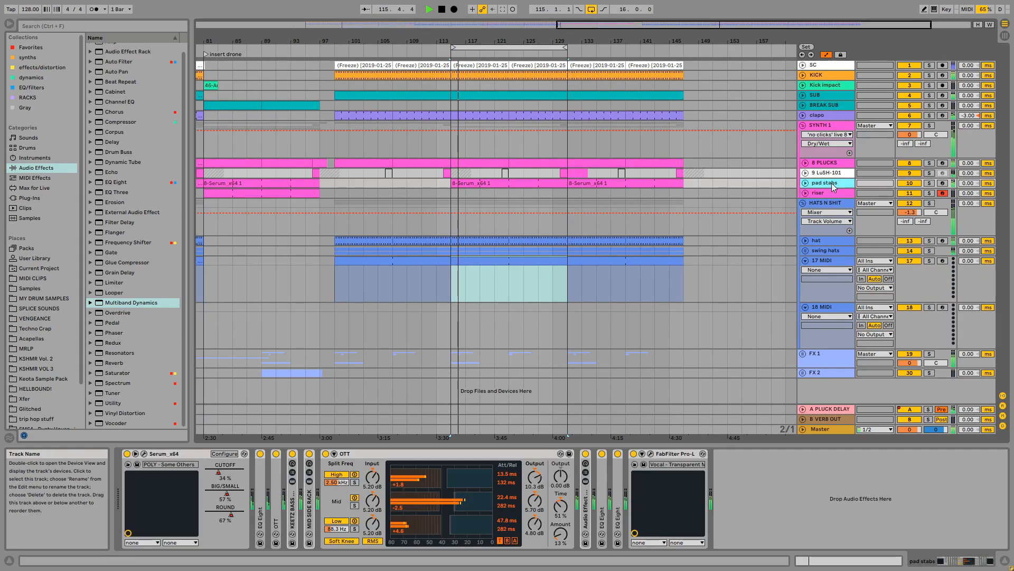
Insert a new MIDI track below the swing hats and delete the 18 MIDI and 19 MIDI tracks
left_click(828, 263)
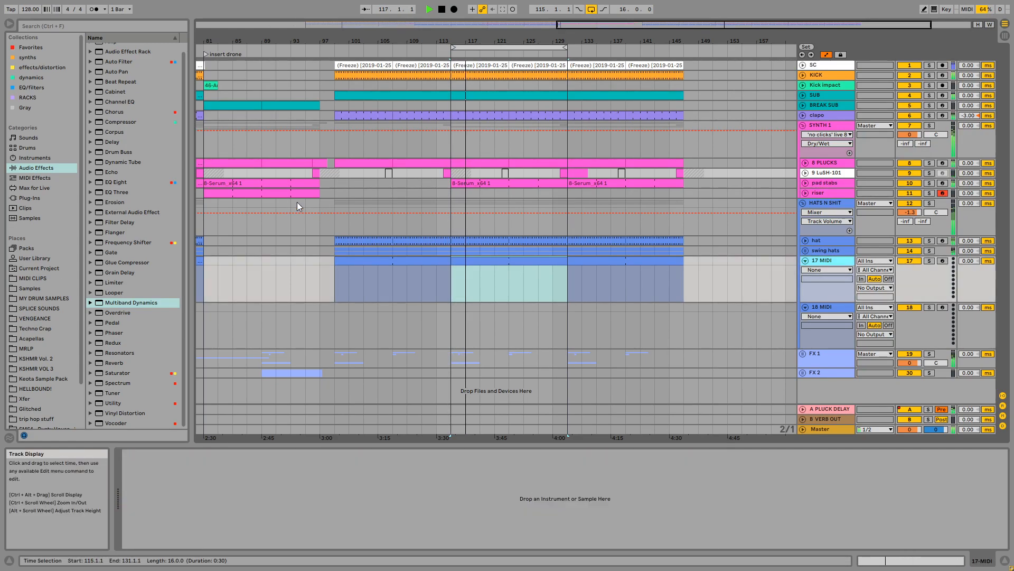
left_click(828, 252)
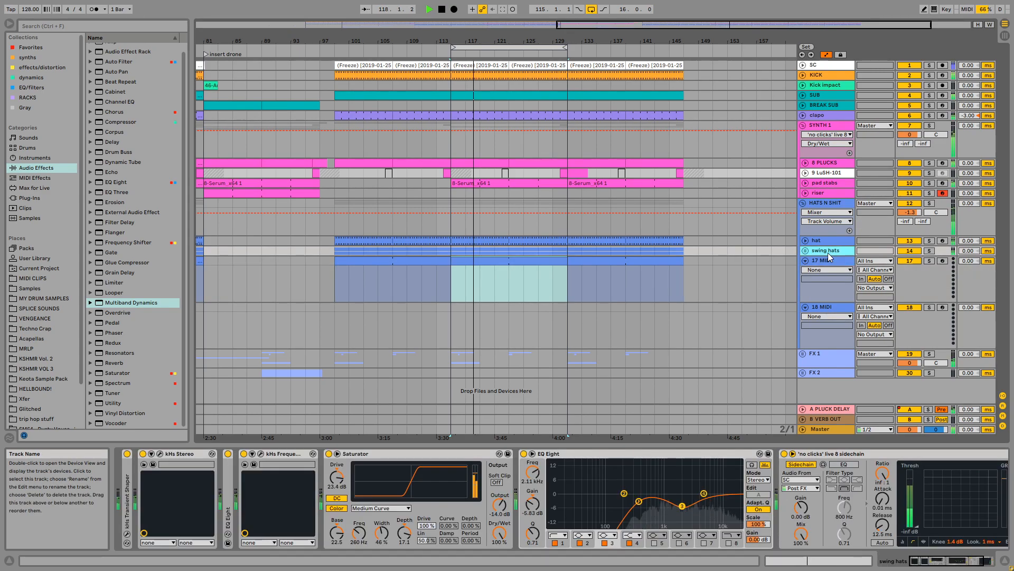
key("ctrl+shift+t")
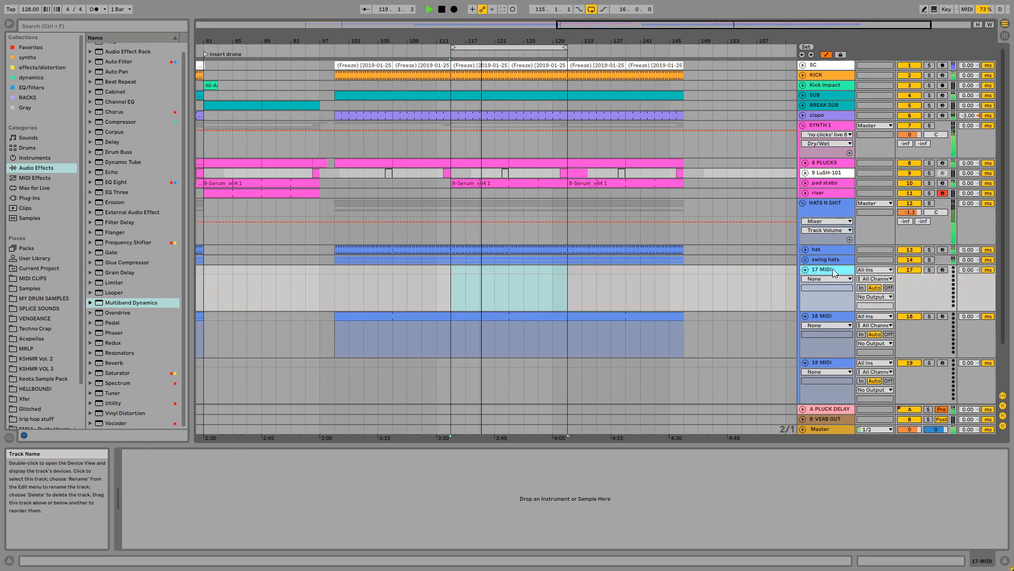
left_click(820, 317)
left_click(829, 359, "shift")
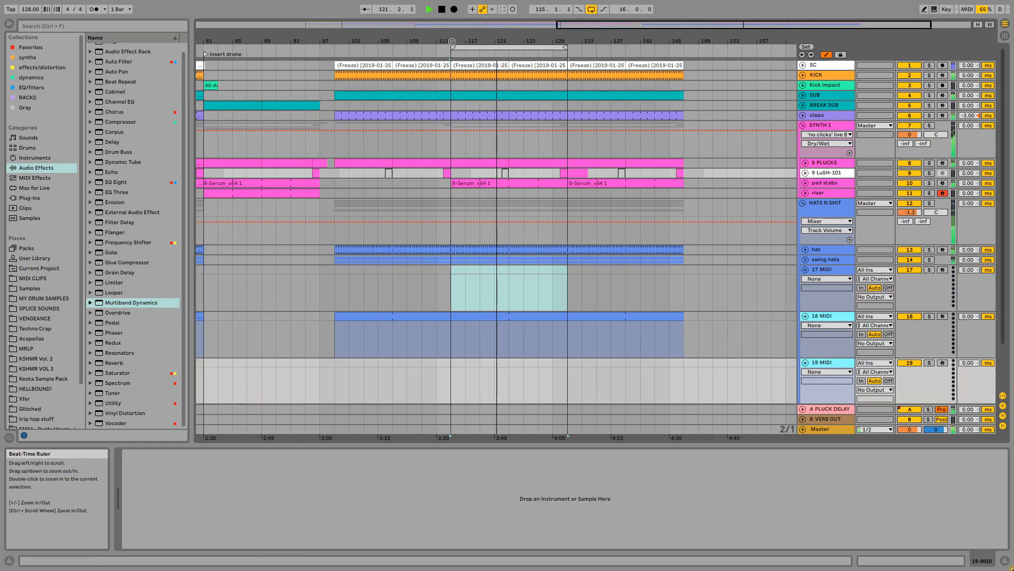
left_click_drag(452, 41, 601, 42)
key("Delete")
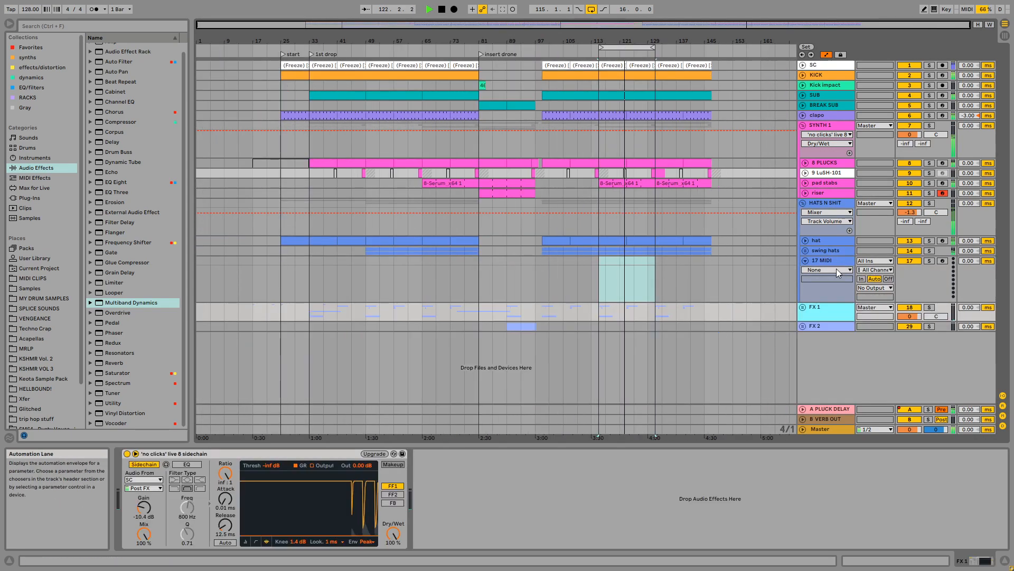
Insert a new audio track directly below the swing hats track
left_click(836, 258)
left_click(836, 253)
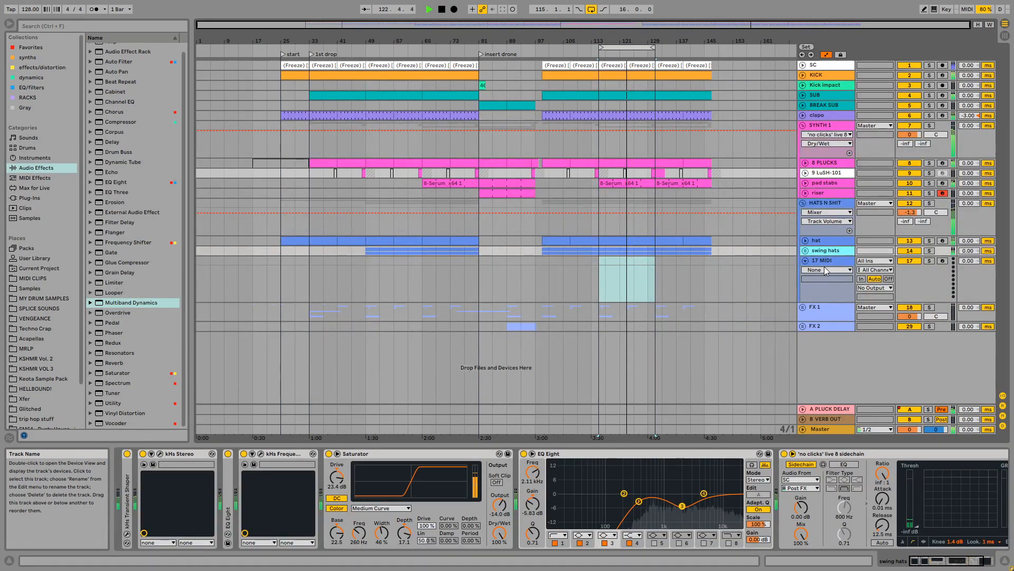
key("ctrl+t")
left_click(594, 268)
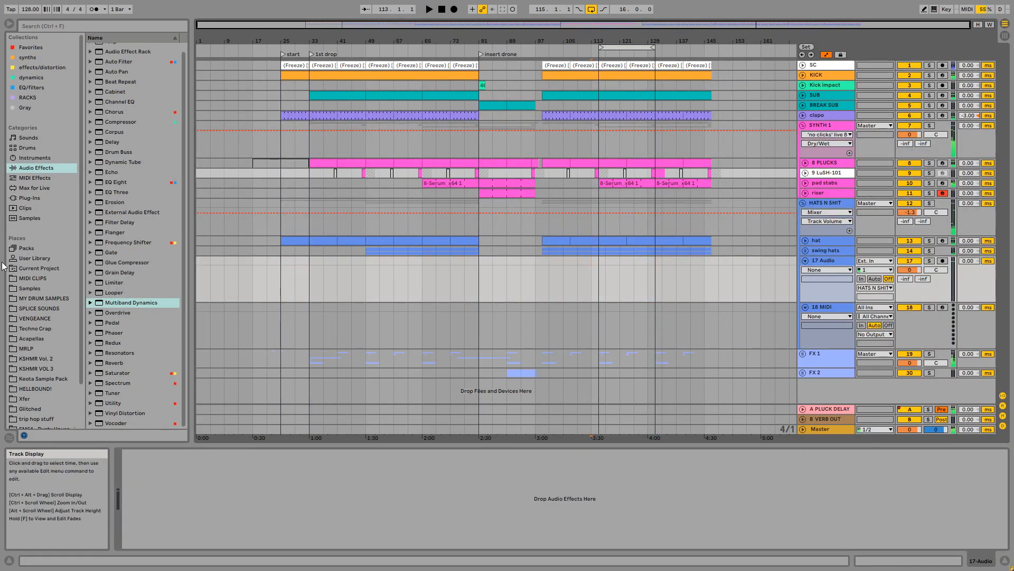
Fold the SYNTH 1 group, set a 16-bar loop from bar 113, and start playback
left_click(803, 125)
left_click(595, 125)
left_click_drag(618, 40, 583, 49)
key("space")
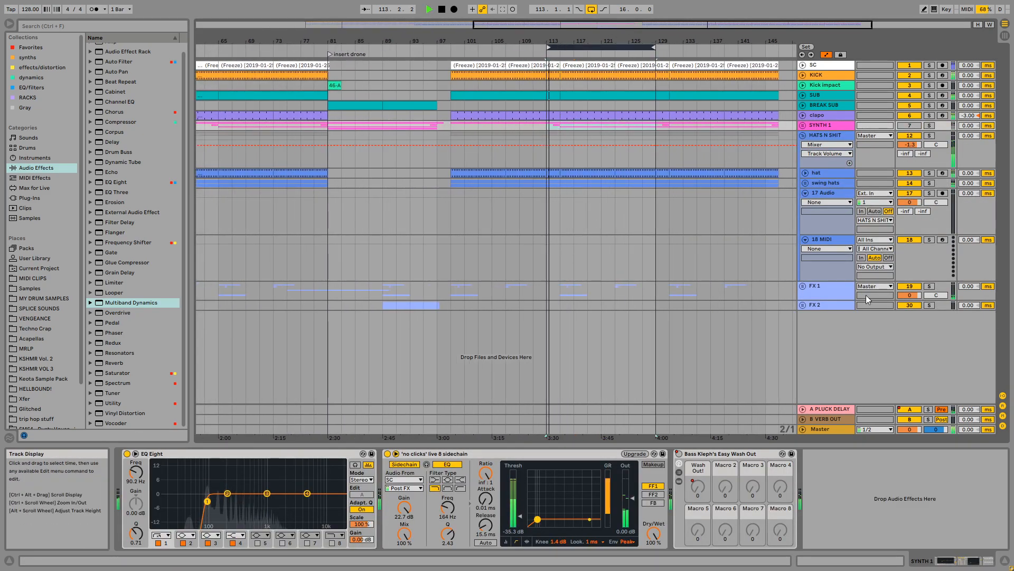
Audition loops from the VEH3 Houseloops 128BPM folder in the VENGEANCE library for the 17 Audio track
left_click(846, 269)
left_click(828, 192)
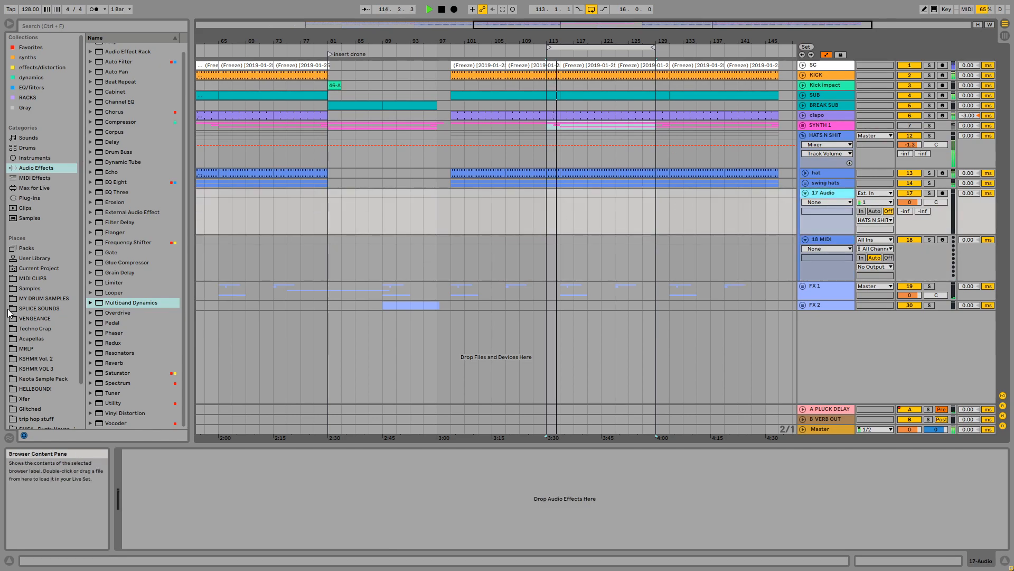
left_click(39, 309)
left_click(43, 328)
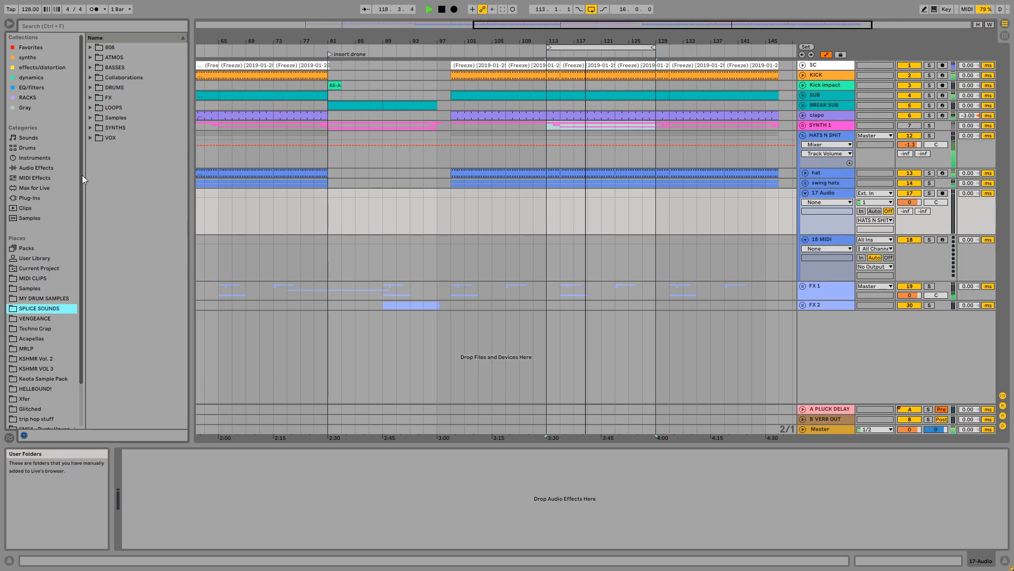
left_click(55, 317)
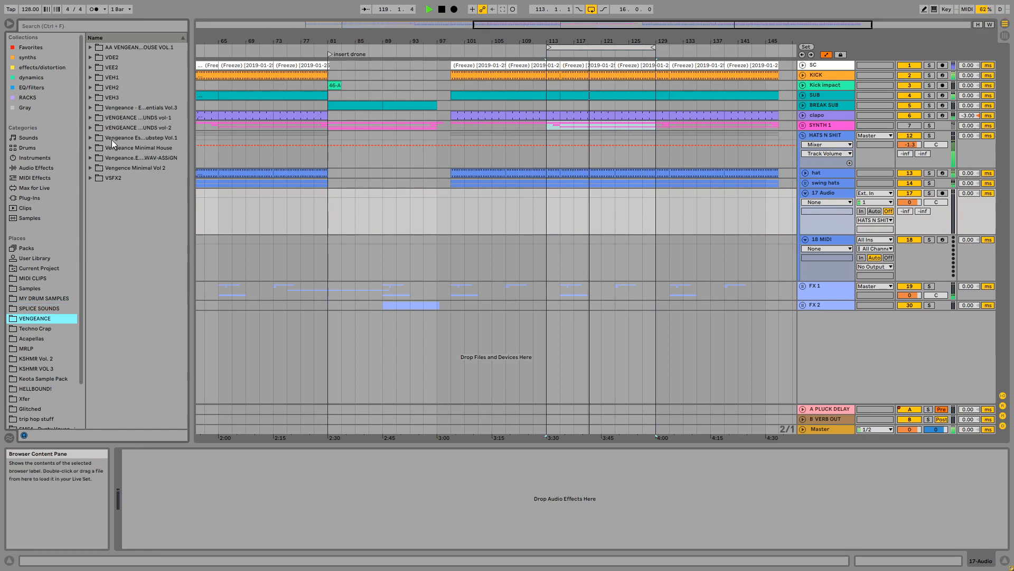
double_click(112, 98)
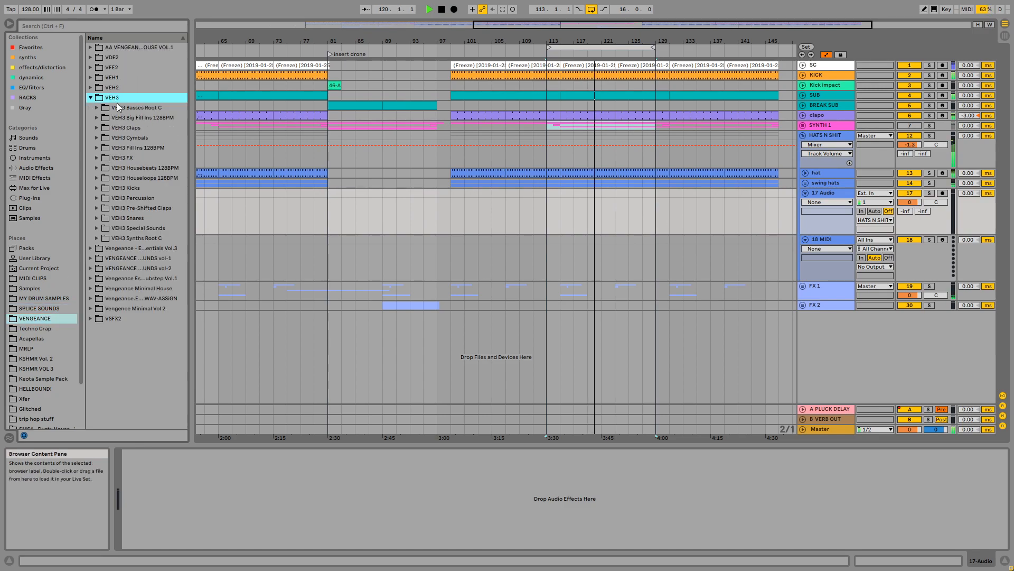
double_click(146, 178)
left_click(163, 268)
left_click(149, 330)
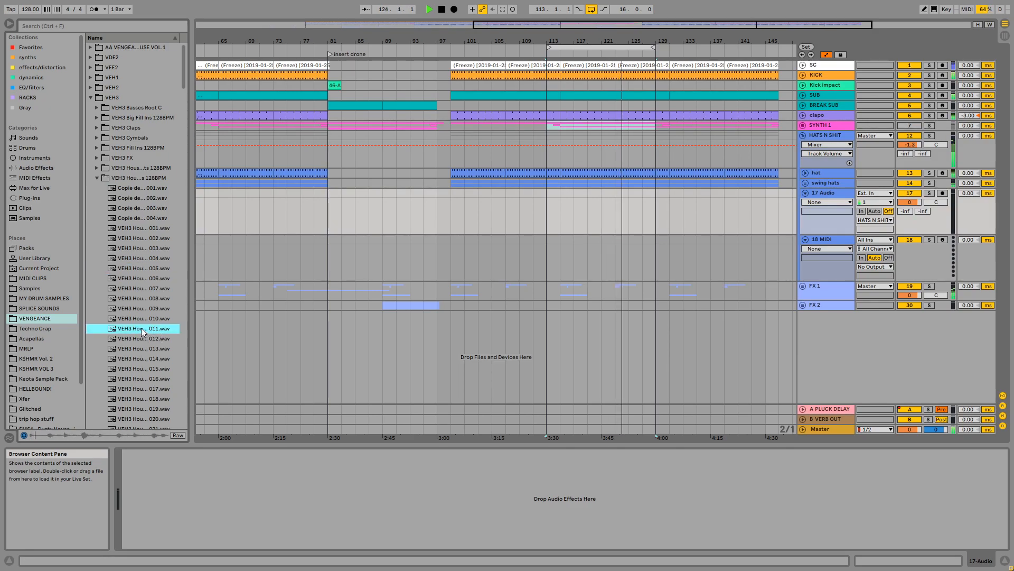
Fill bars 113–129 of the new audio track with VEH3 Houseloops 128BPM 011 and set its track volume to -3.0 dB
left_click_drag(141, 328, 553, 201)
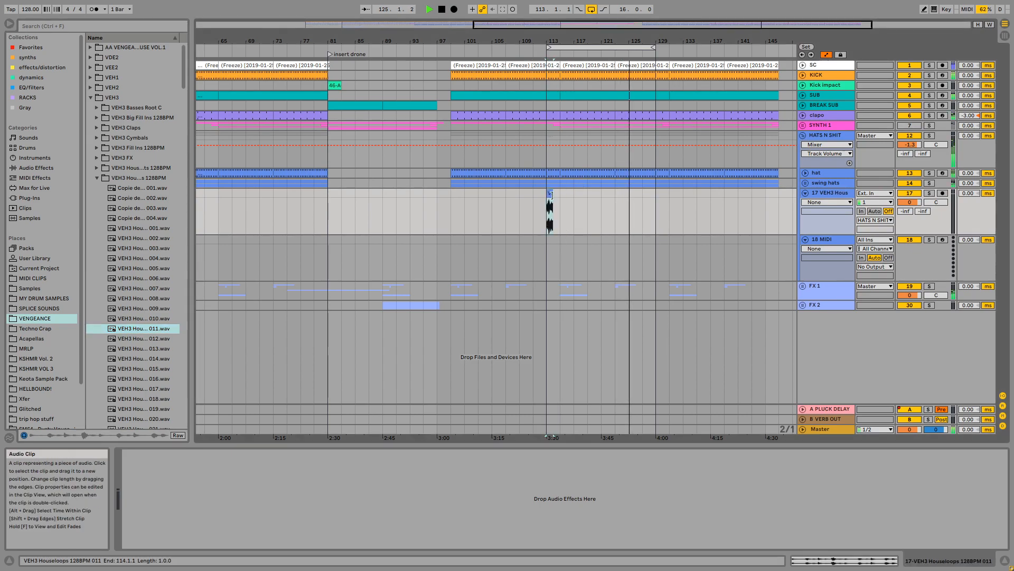
left_click_drag(909, 203, 909, 209)
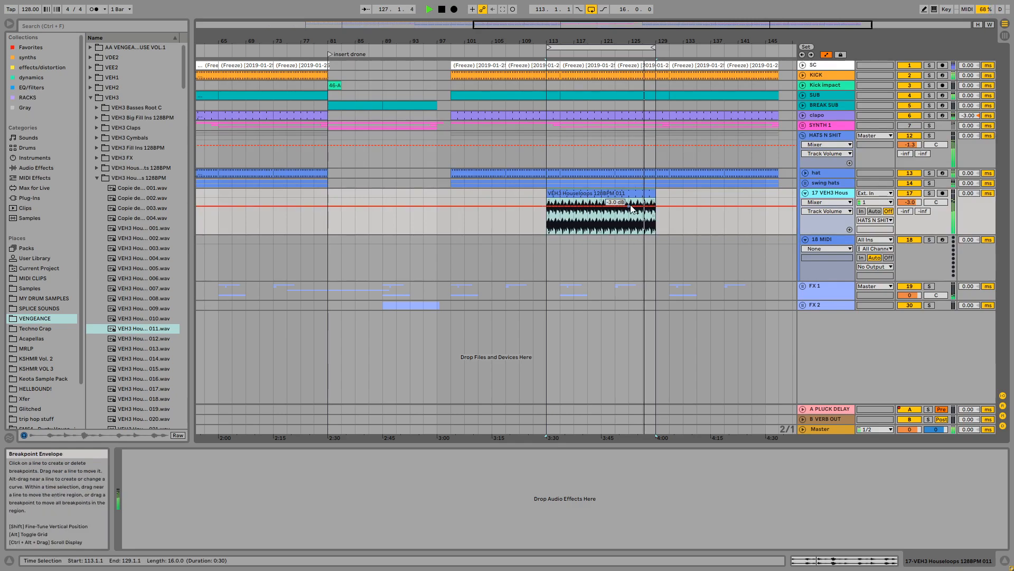
double_click(616, 194)
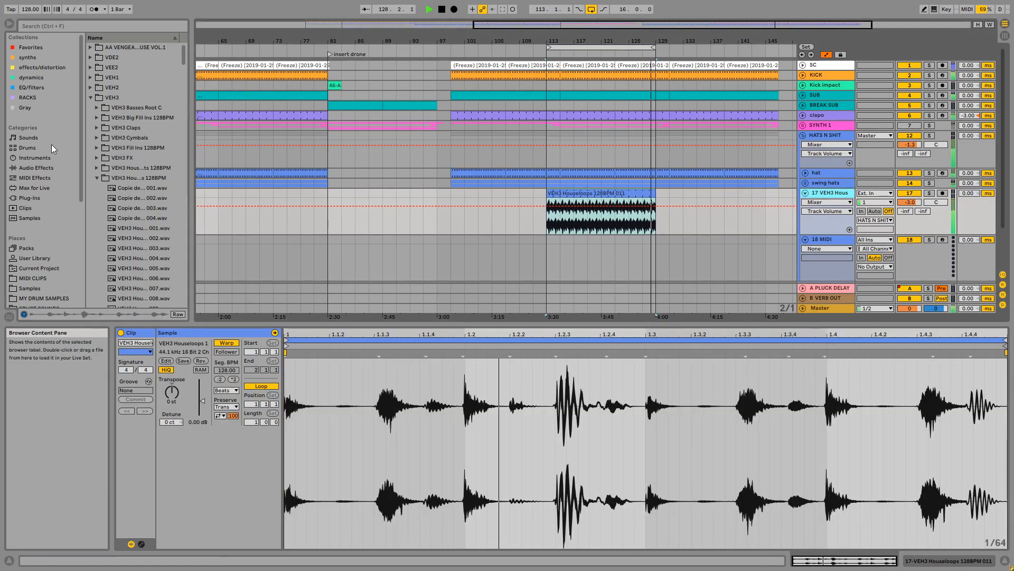
Add EQ Eight to the house loop track and enable band 1 as a low cut at 1.10 kHz
left_click(36, 167)
left_click_drag(116, 182, 556, 207)
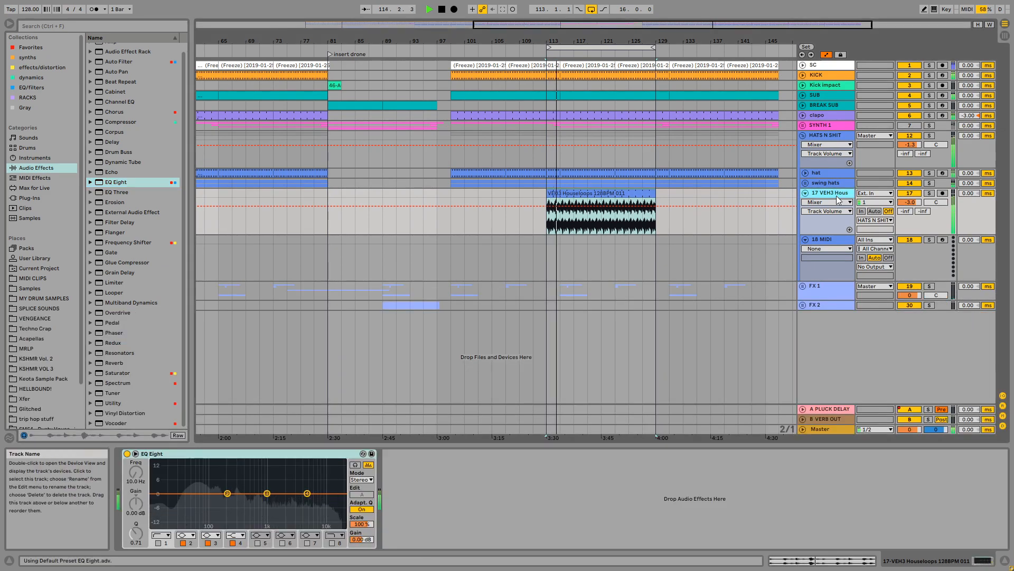
left_click(158, 542)
mouse_move(134, 478)
left_mouse_down()
mouse_move(134, 467)
mouse_move(134, 478)
left_mouse_up()
Solo the HATS N SHIT group and open the house loop clip to inspect its waveform
left_click(929, 192)
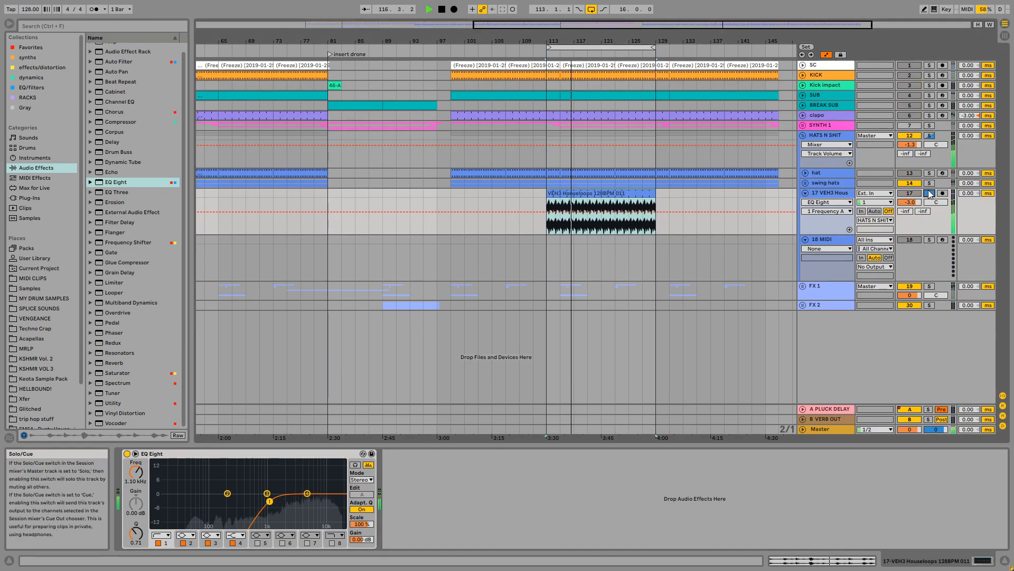
left_click(930, 136)
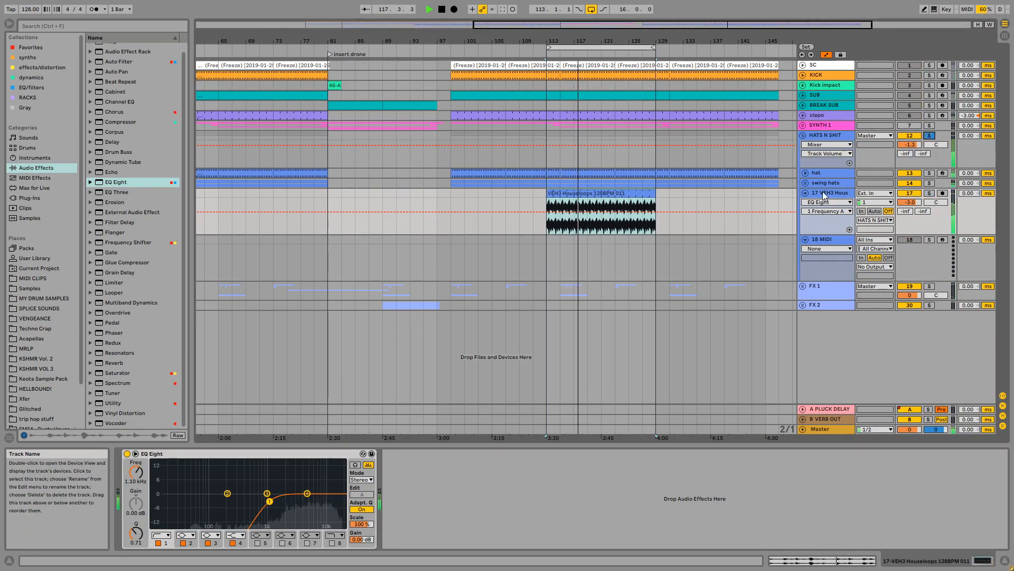
double_click(627, 194)
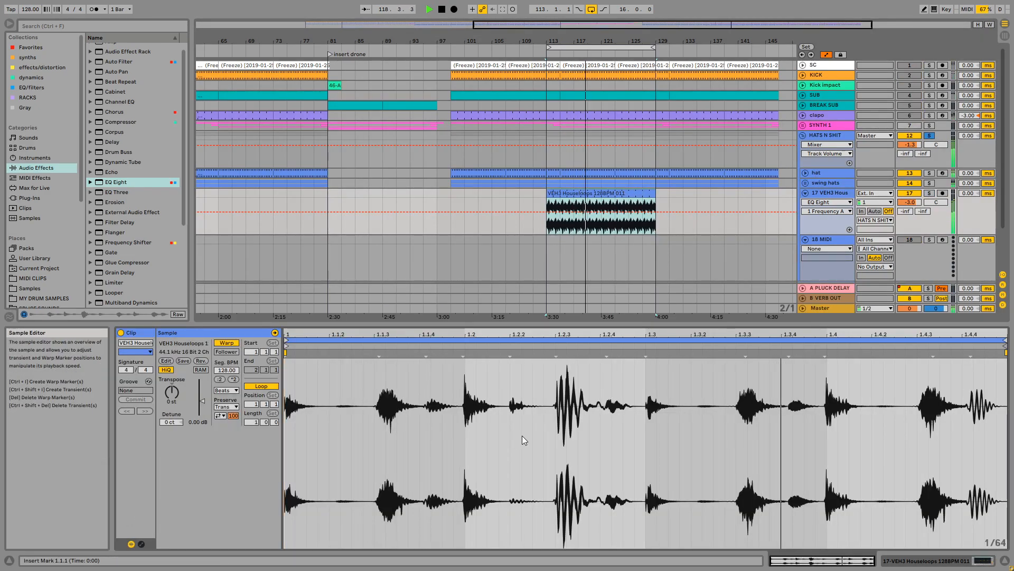
key("space")
left_click(462, 445)
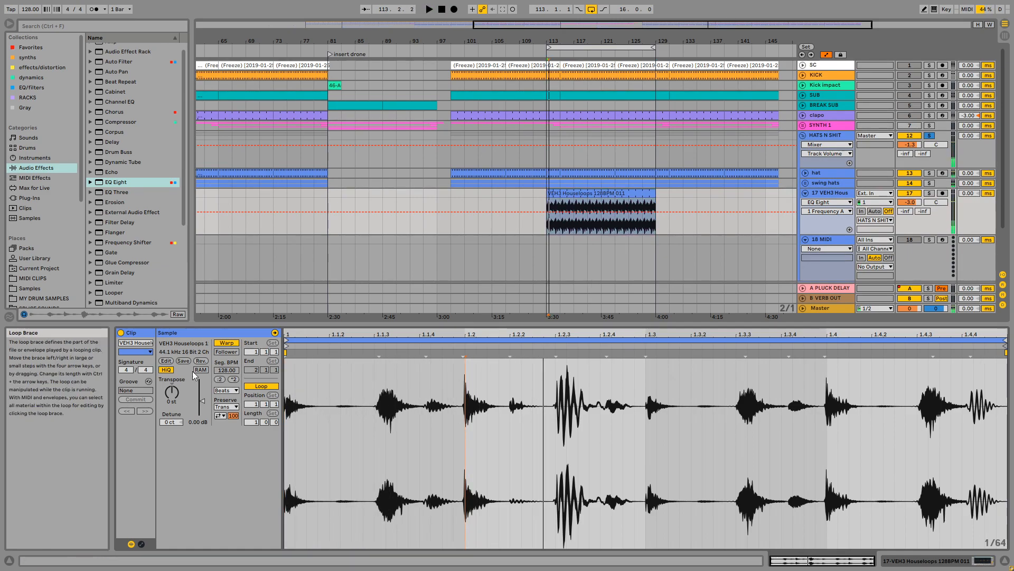
Draw the house loop clip's volume envelope down to 0% over the hit at 1.2.3 and play the result
left_click(141, 543)
left_click(306, 352)
left_click(305, 352)
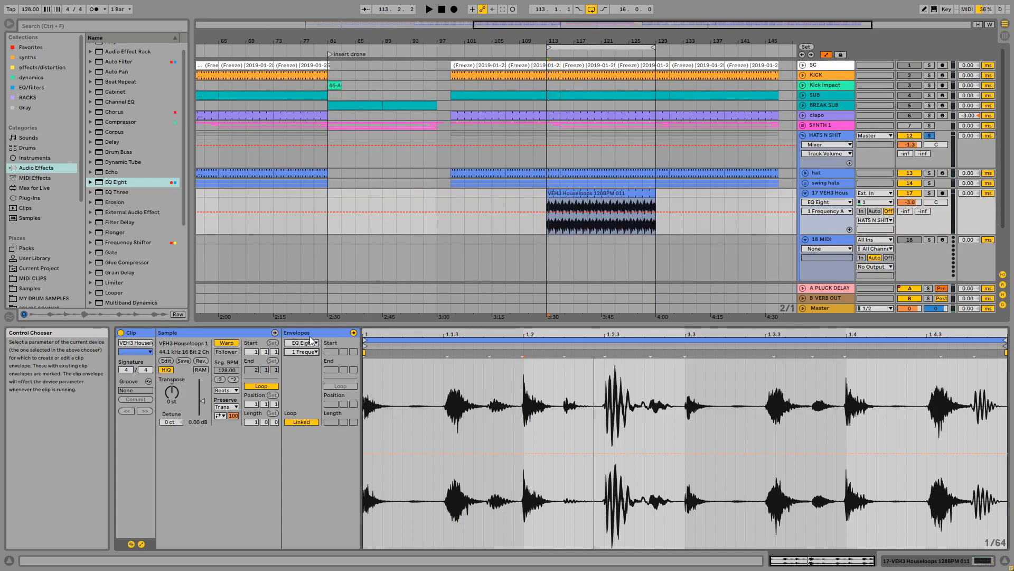
left_click(311, 342)
left_click(308, 352)
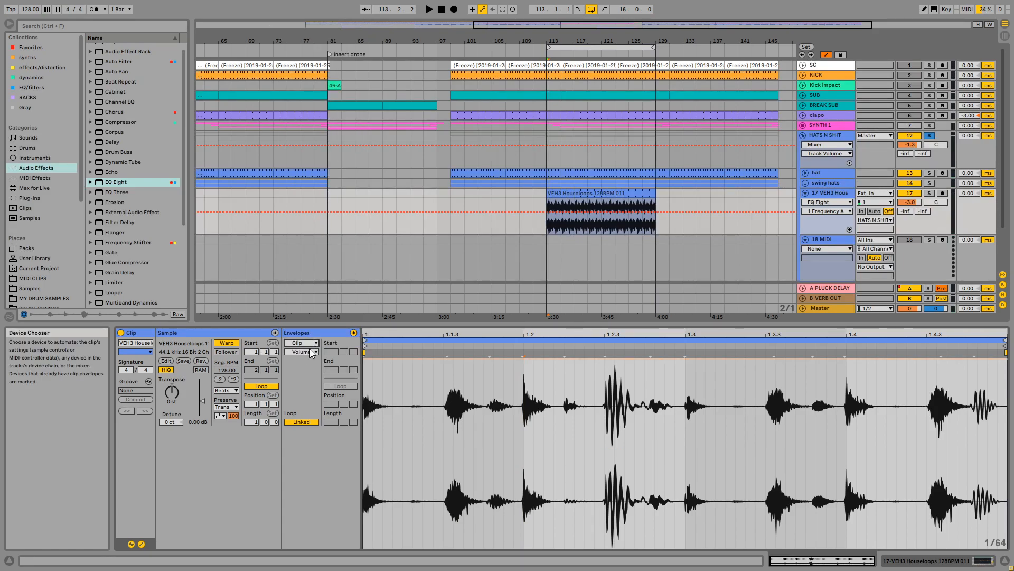
key("b")
mouse_move(608, 464)
left_mouse_down()
mouse_move(616, 544)
mouse_move(656, 565)
left_mouse_up()
key("space")
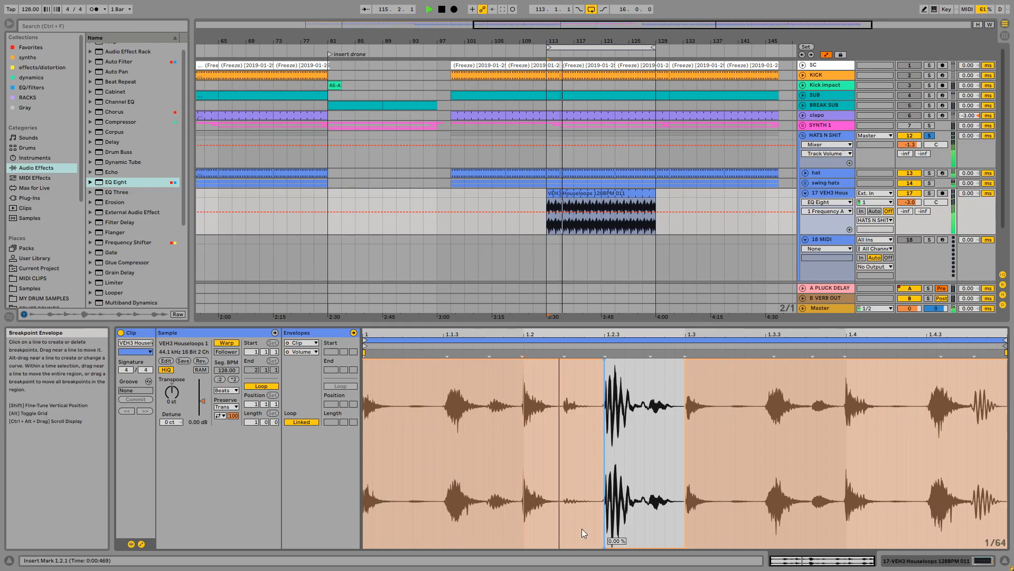
Search the plug-ins for "imag" and add Ozone 8 Imager to the house loop track
left_click(832, 195)
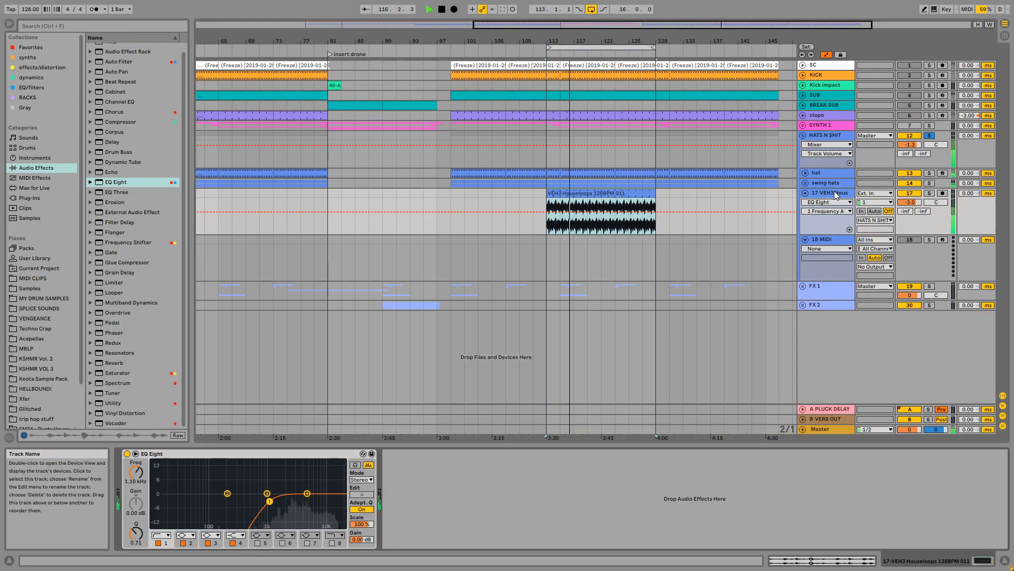
left_click(60, 197)
left_click(75, 28)
type("imag")
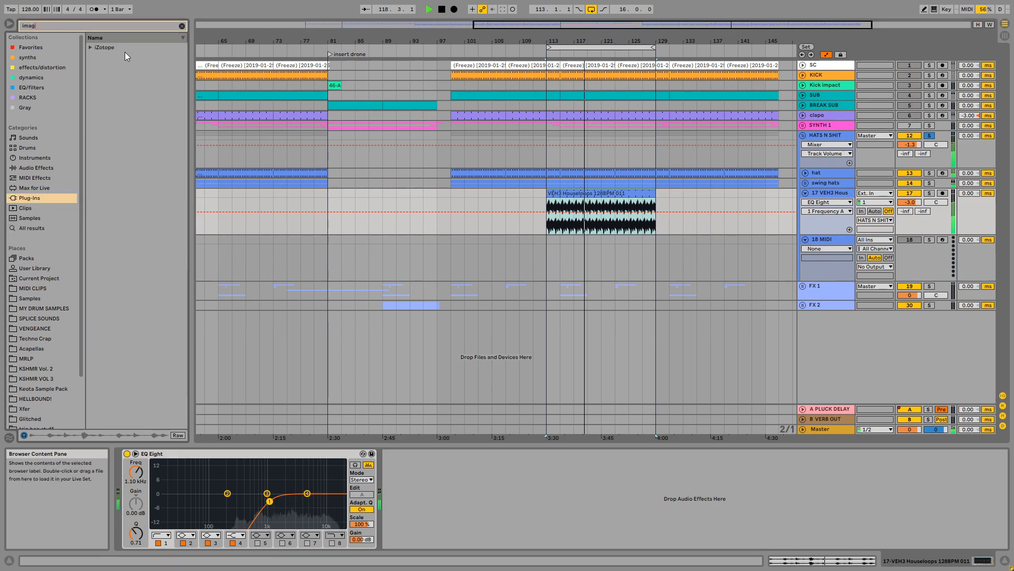
double_click(125, 50)
double_click(129, 59)
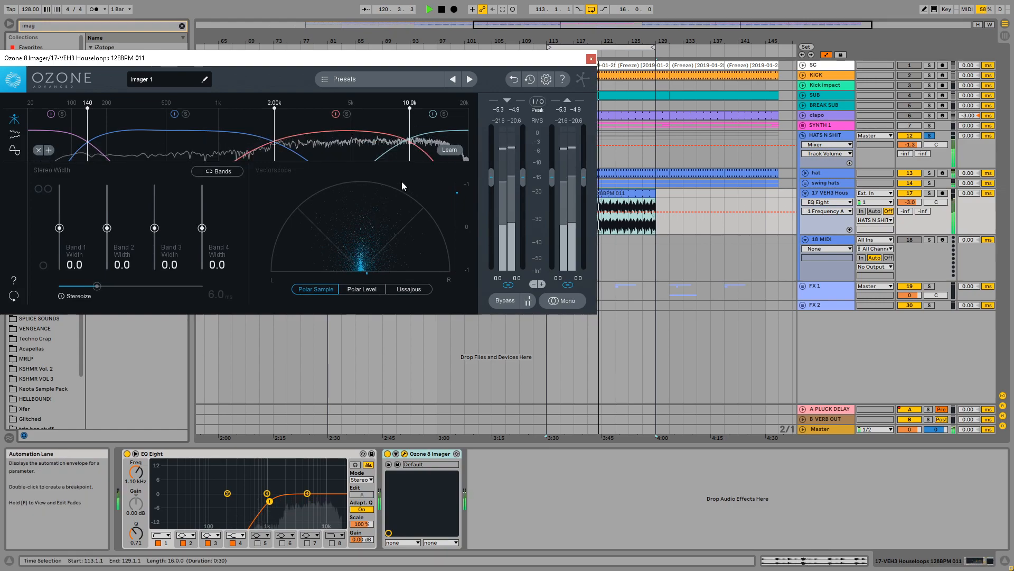
Remove two bands in the Imager and set the remaining crossover to 5.33 kHz
left_click_drag(248, 65, 331, 105)
right_click(310, 181)
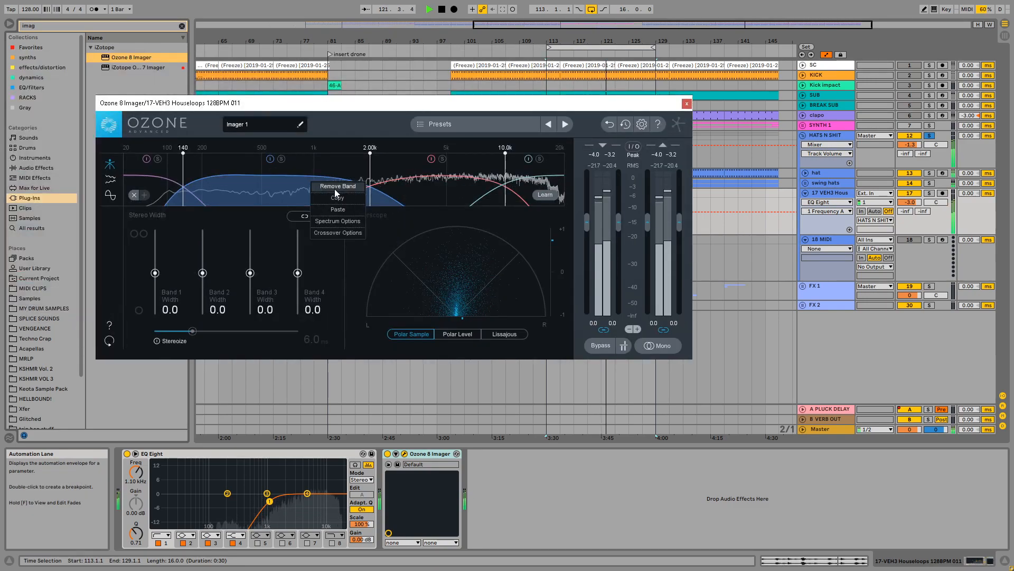
left_click(334, 189)
right_click(342, 191)
left_click(370, 209)
left_click_drag(182, 191, 451, 194)
Set the Imager's Band 1 width to -100, widen Band 2 slightly, and close the plug-in window
left_click_drag(155, 273, 155, 317)
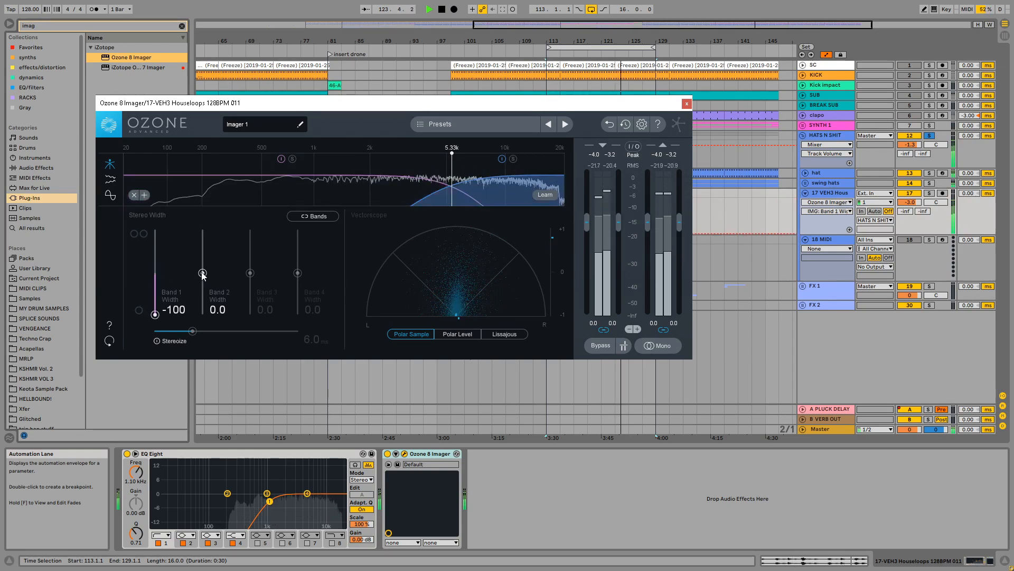
left_click_drag(203, 272, 206, 261)
left_click(686, 103)
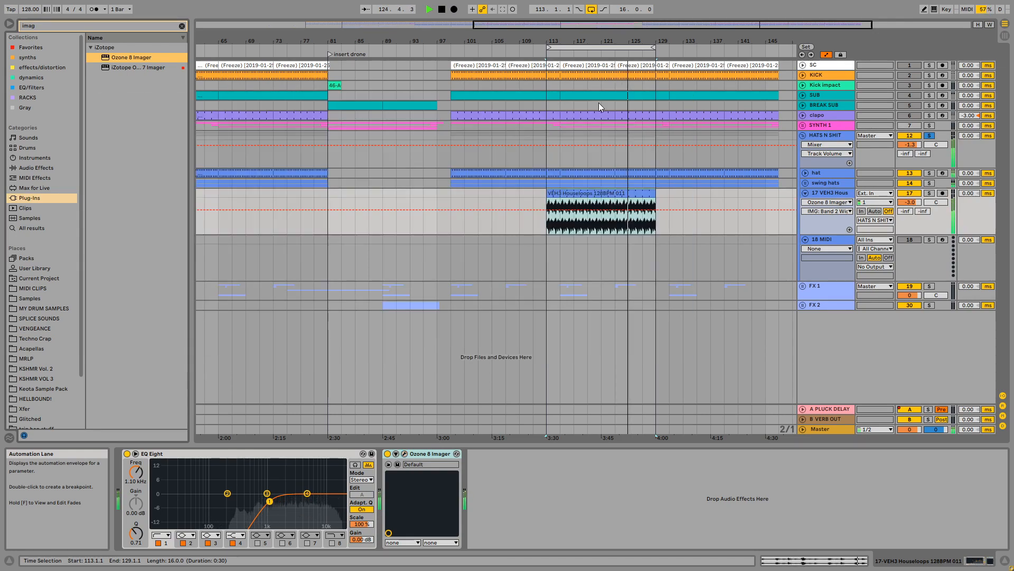
Search the plug-ins for "pul" and add UAD Pultec EQP-1A Legacy after the Imager on the house loop track
left_click(182, 26)
type("pul")
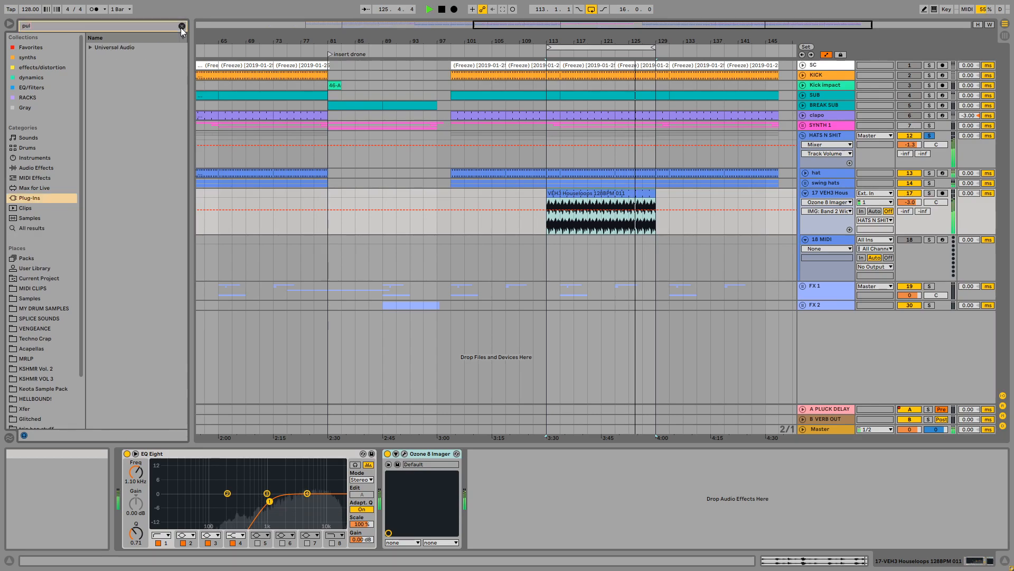
left_click(135, 59)
left_click(147, 68)
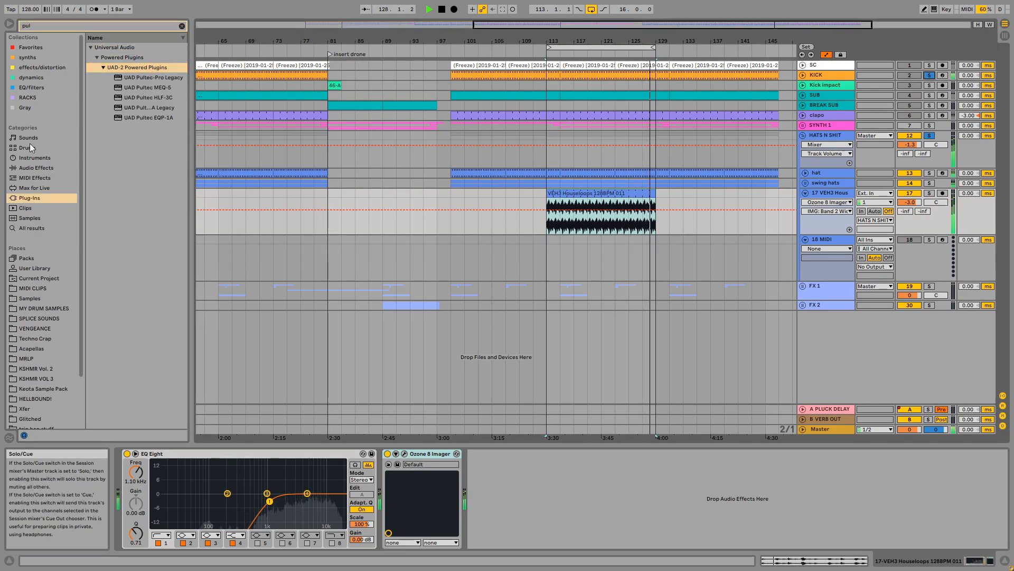
left_click(150, 109)
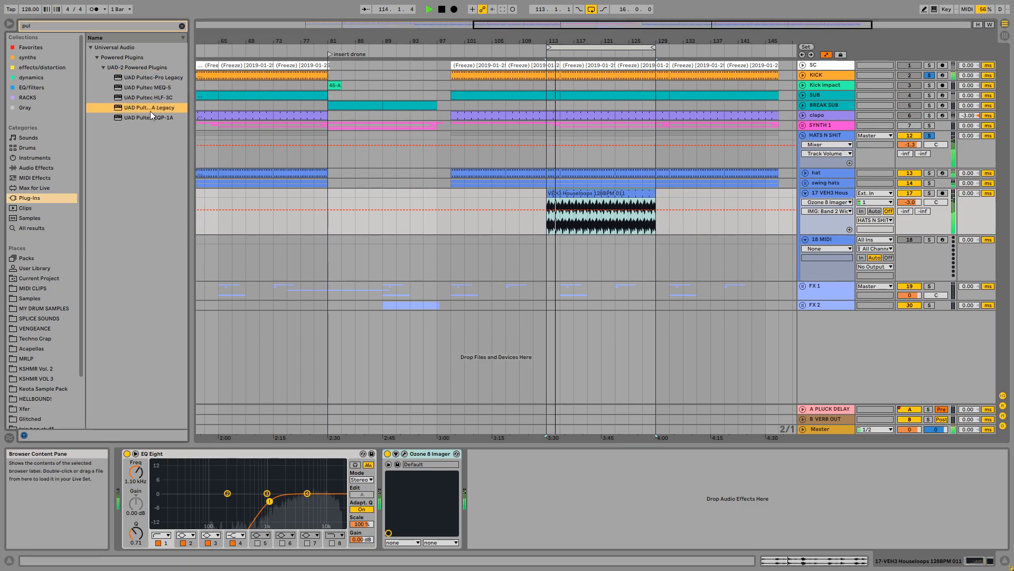
left_click_drag(191, 111, 229, 111)
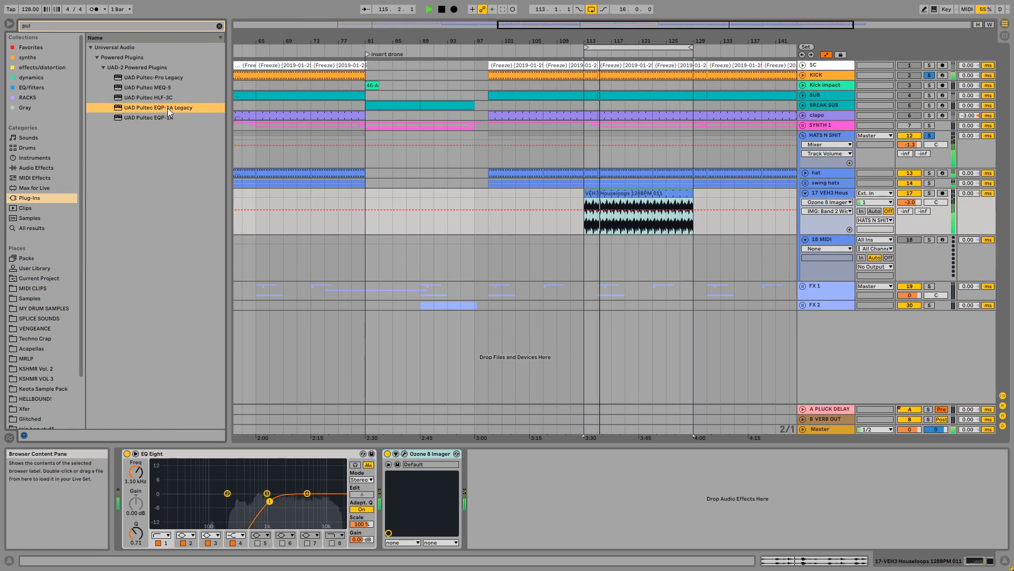
left_click_drag(454, 501, 456, 501)
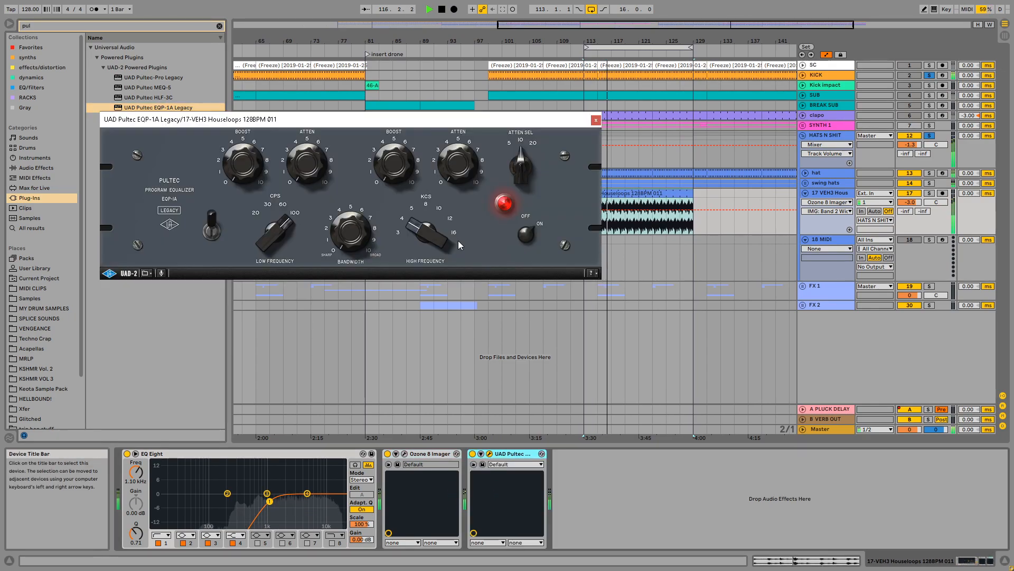
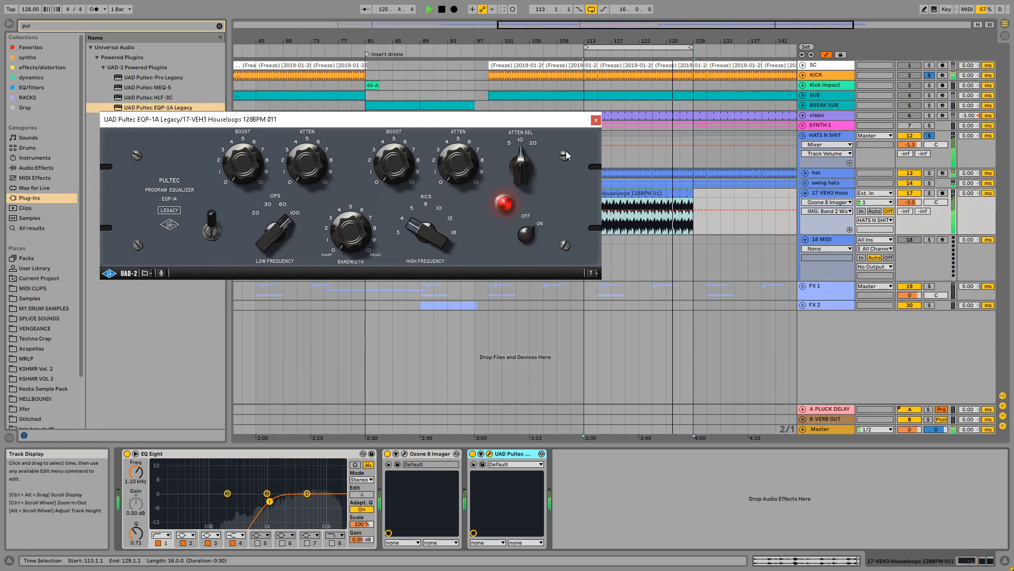
Set the Pultec's high frequency to 5 KCS and ATTEN SEL to 5, and adjust its high-frequency boost and attenuation
left_click_drag(446, 221, 444, 237)
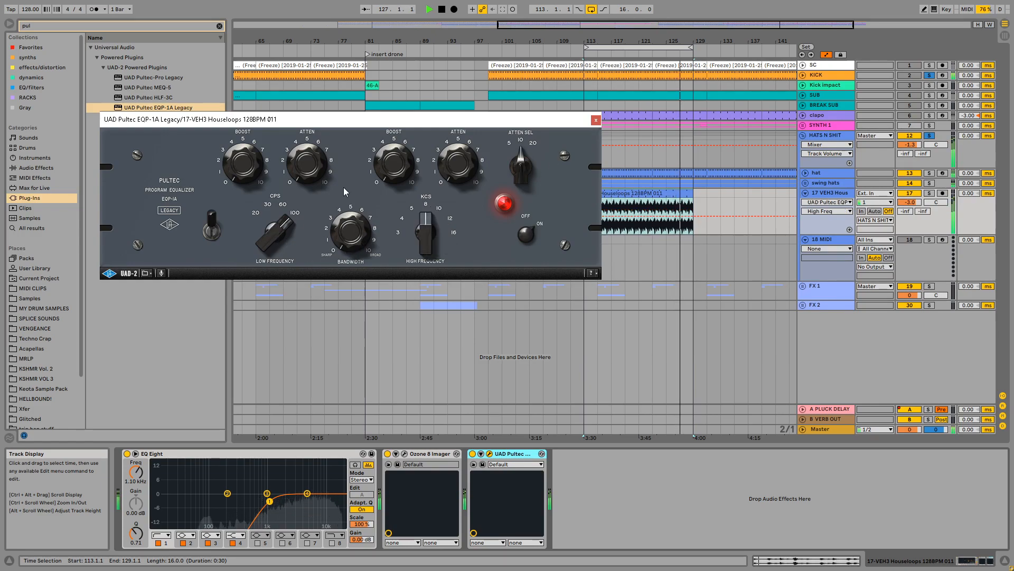
left_click_drag(393, 165, 397, 137)
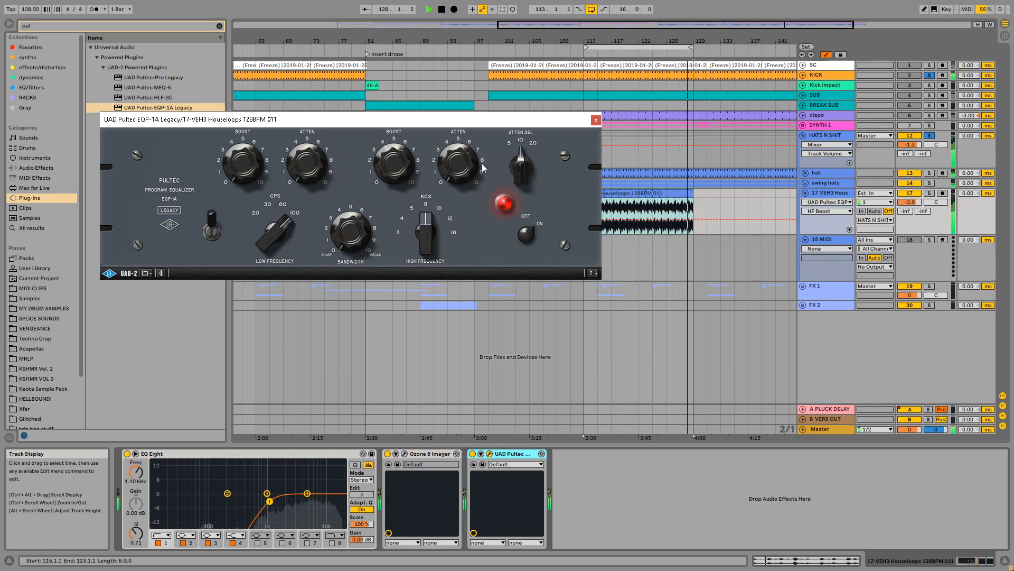
left_click_drag(459, 161, 461, 146)
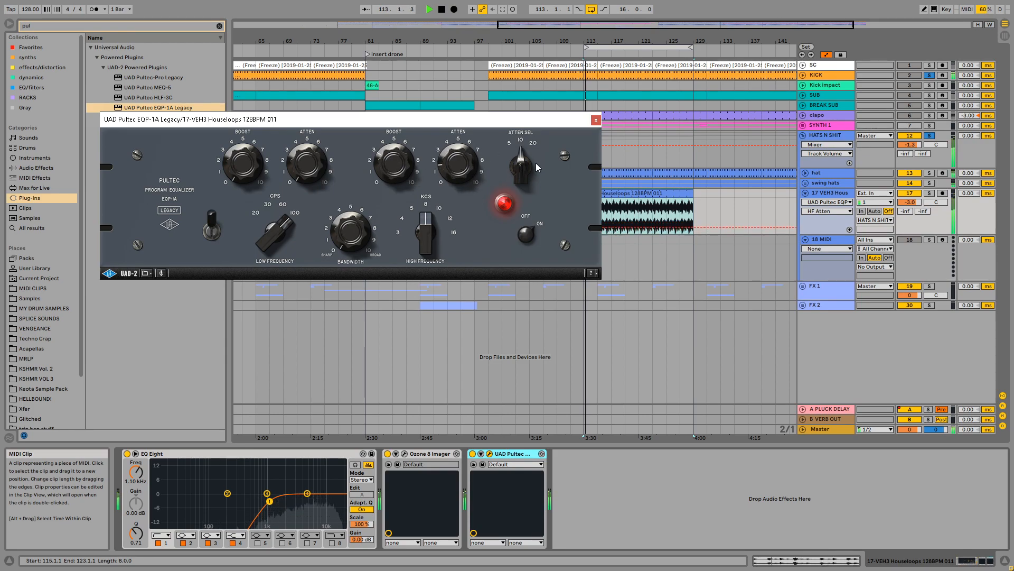
left_click_drag(519, 170, 535, 161)
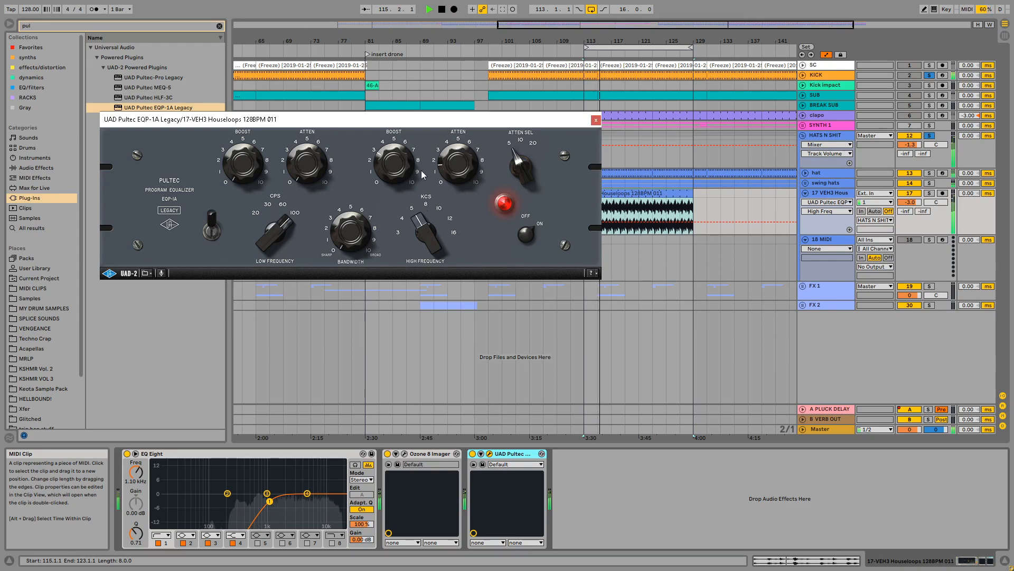
left_click_drag(459, 168, 462, 160)
left_click_drag(396, 161, 400, 155)
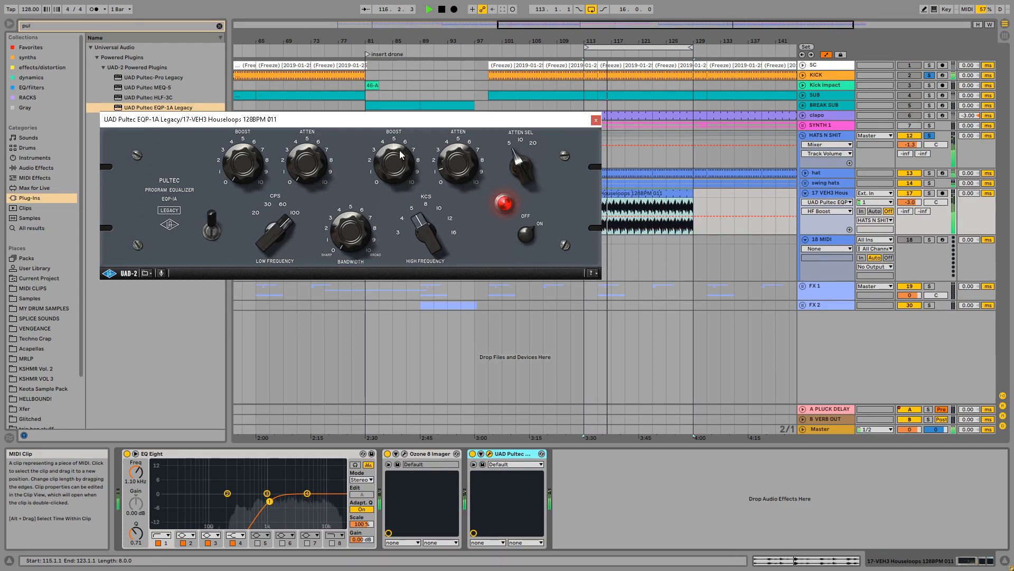
Turn off the KICK solo, close the Pultec window, and play the arrangement from shortly before bar 113
left_click(928, 77)
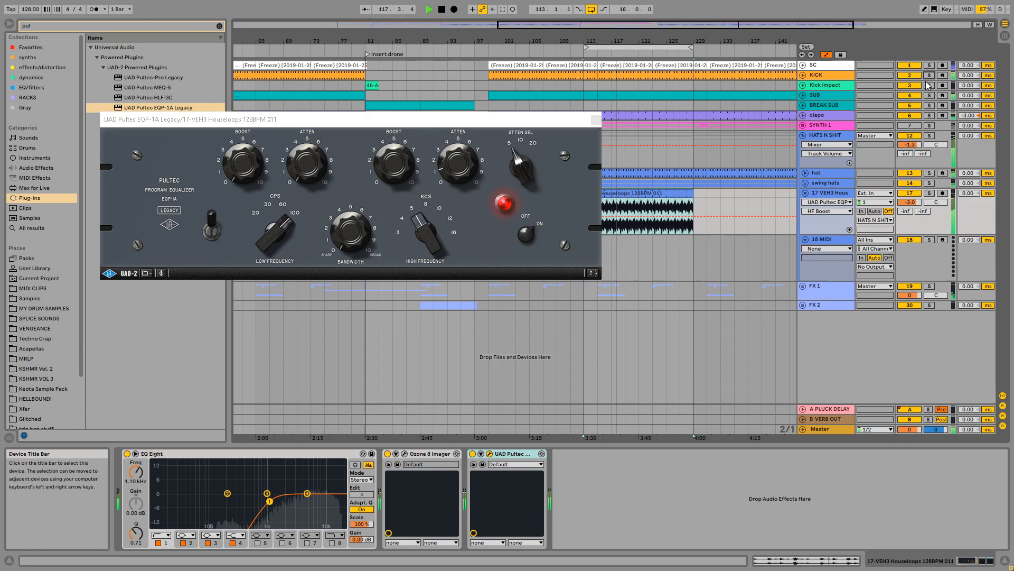
left_click(596, 120)
left_click(570, 197)
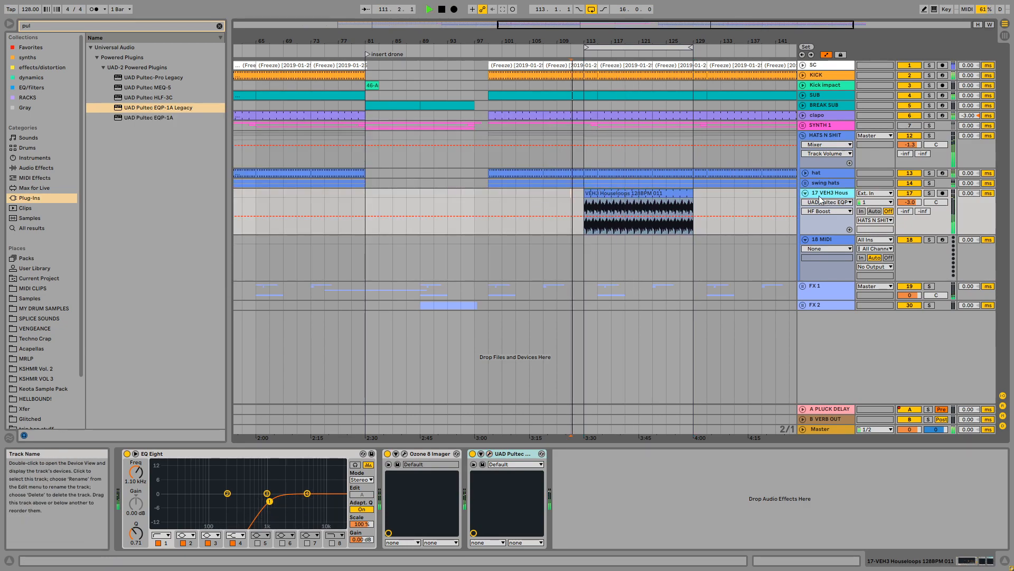
left_click(805, 193)
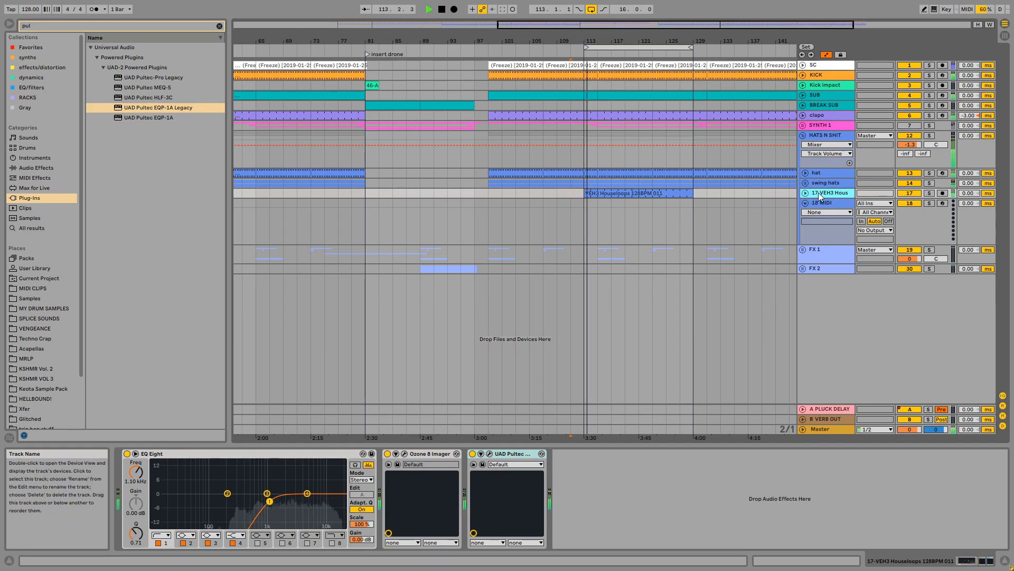
left_click(805, 193)
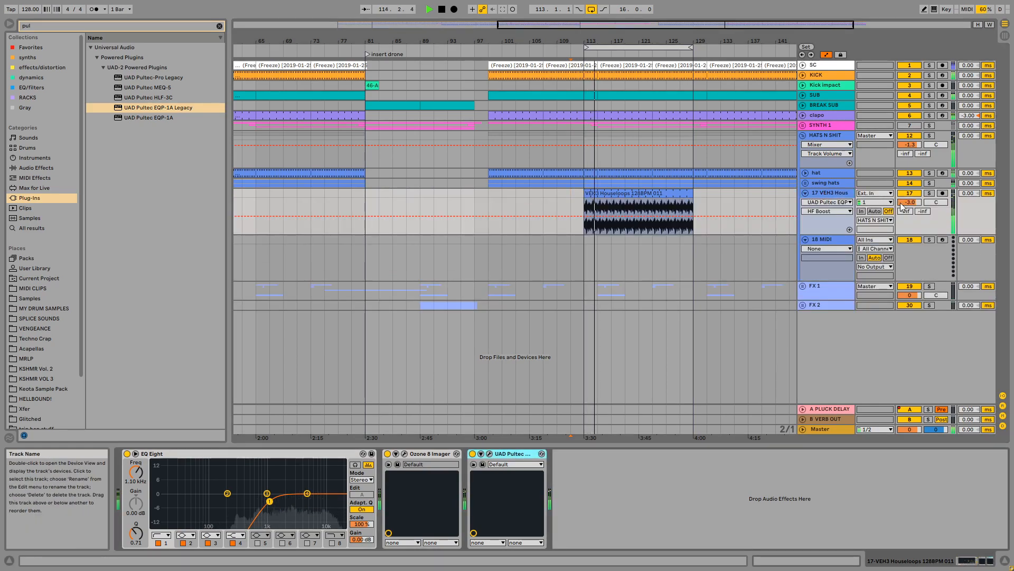
Lower the house loop track's volume to -5.4 dB and reactivate the SYNTH 1 track
left_click_drag(910, 201, 910, 212)
left_click(830, 193)
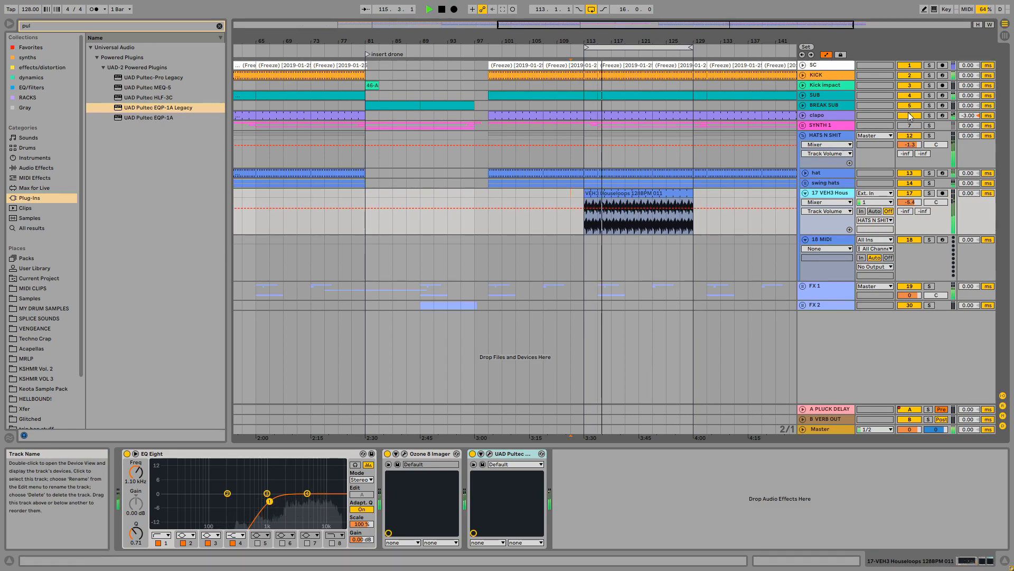
left_click(910, 126)
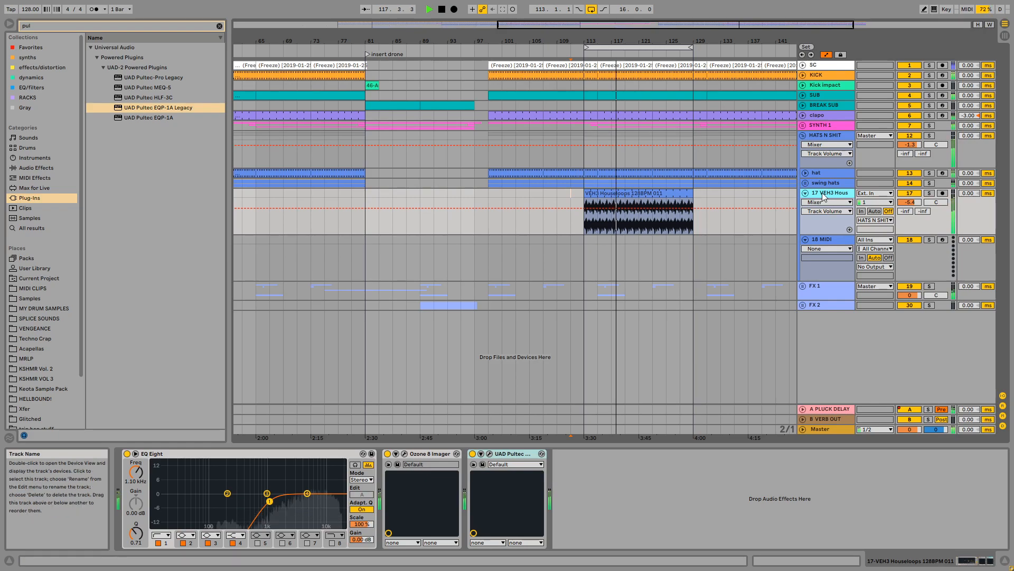
Loop only the first beat of the house loop clip, from 1.1.1 to 1.2.1, and play it back
double_click(634, 213)
key("space")
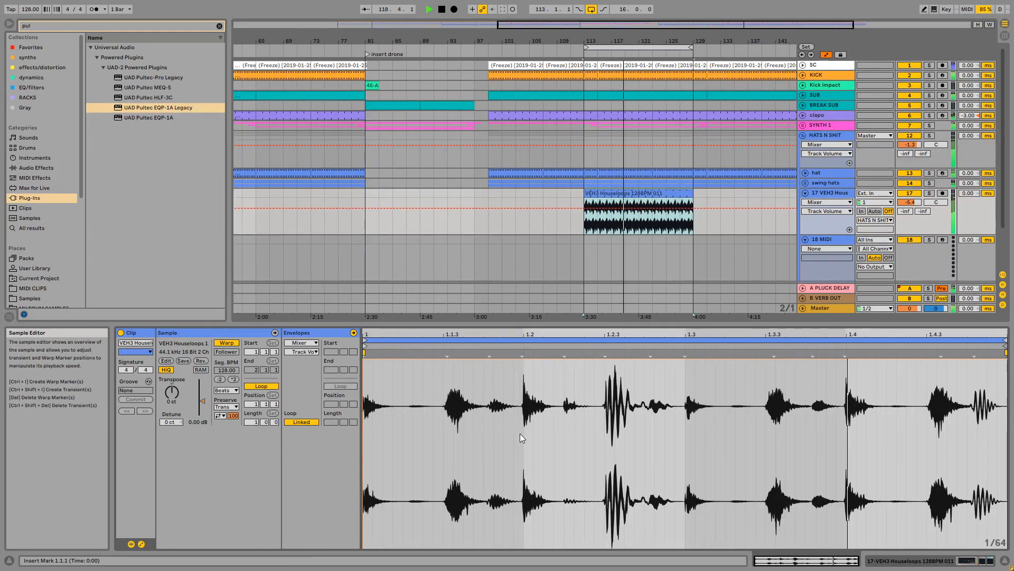
left_click_drag(524, 433, 369, 442)
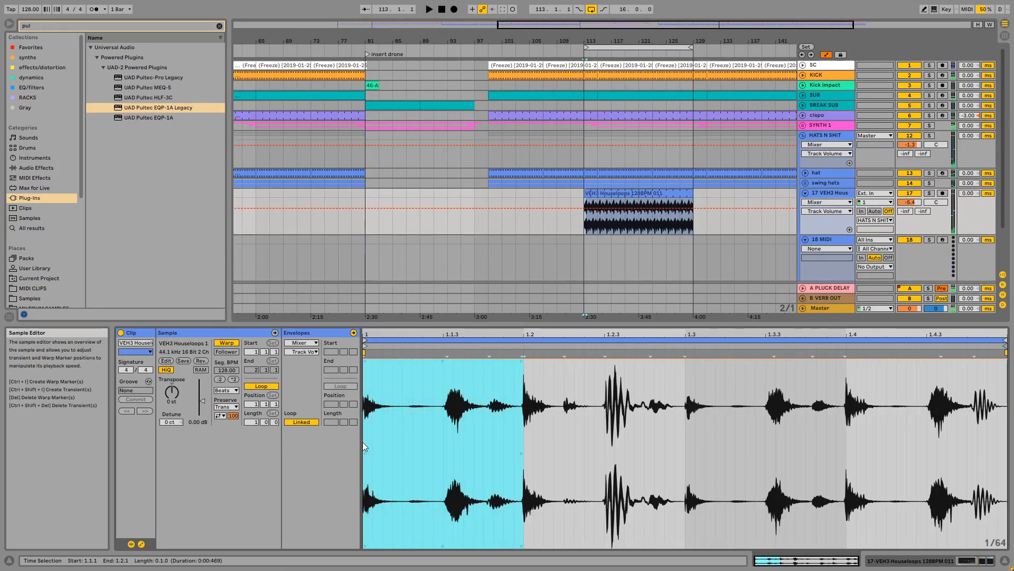
key("ctrl+l")
key("space")
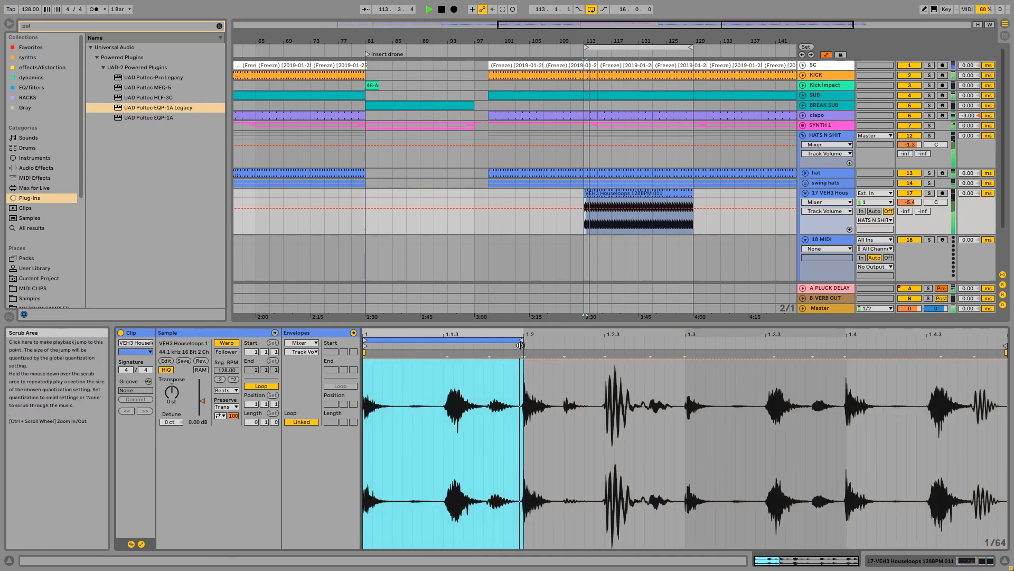
double_click(844, 192)
left_click(642, 194)
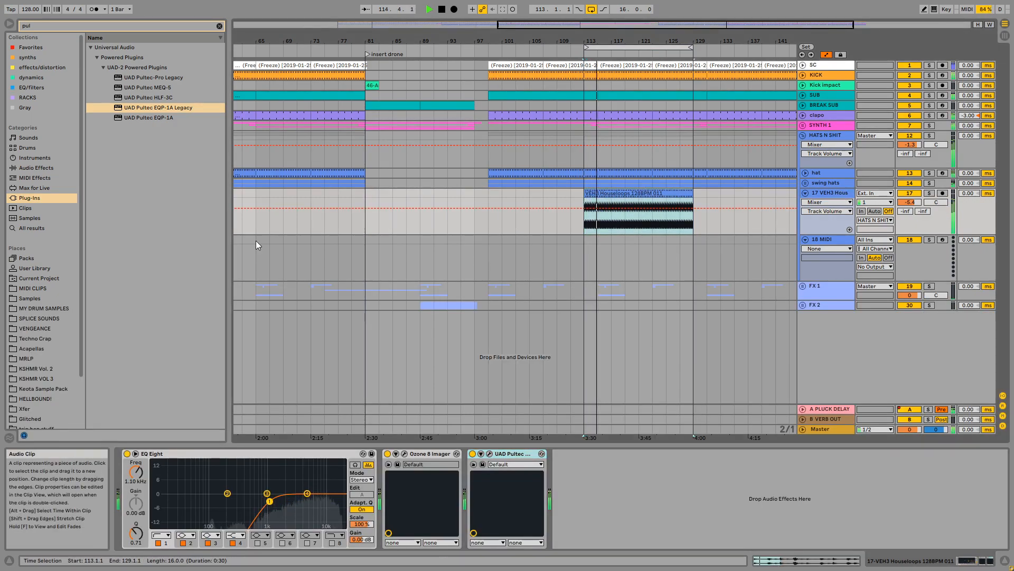
Clear the plug-in search and duplicate the house loop track
left_click(220, 25)
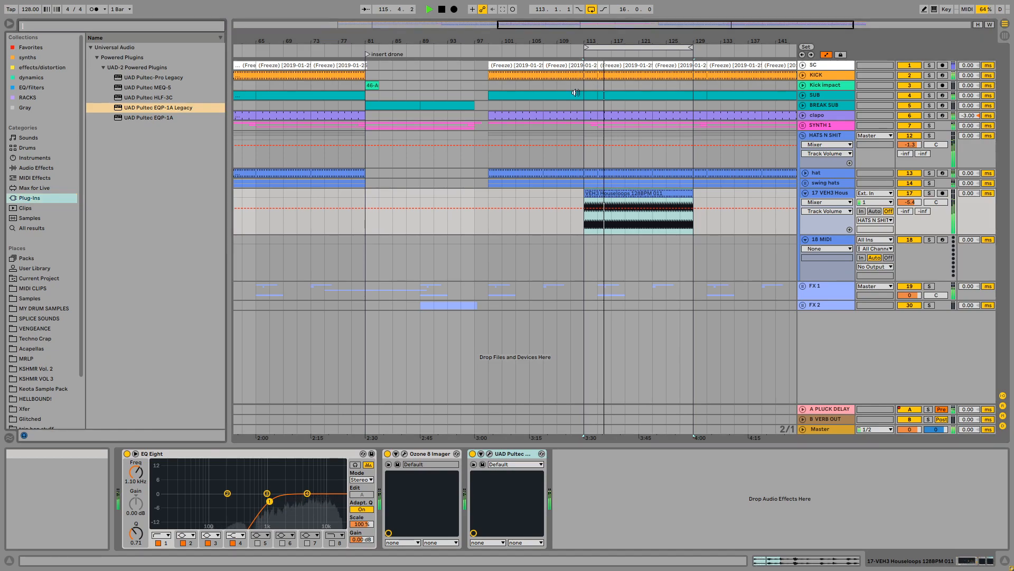
left_click(827, 199)
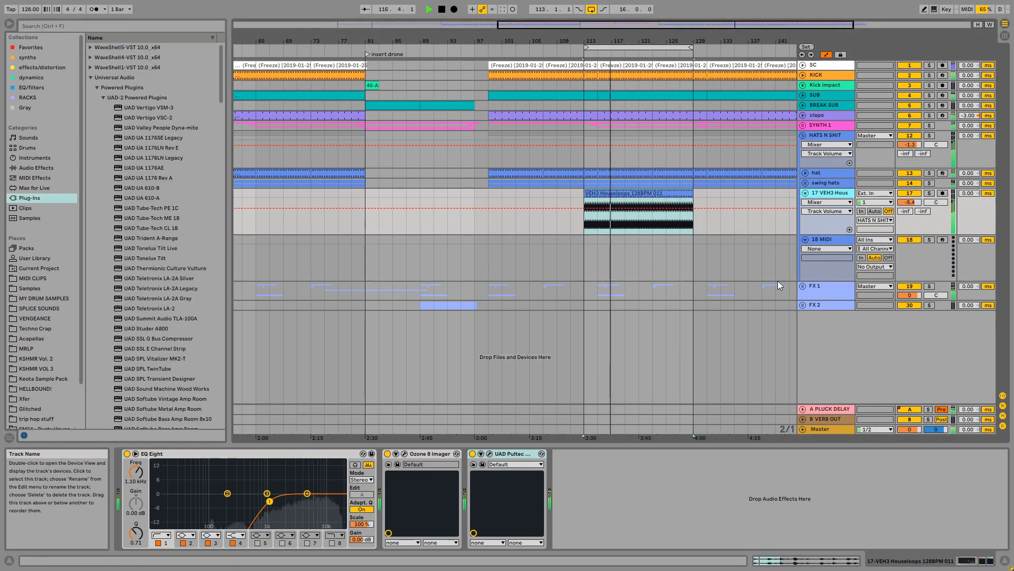
key("ctrl+d")
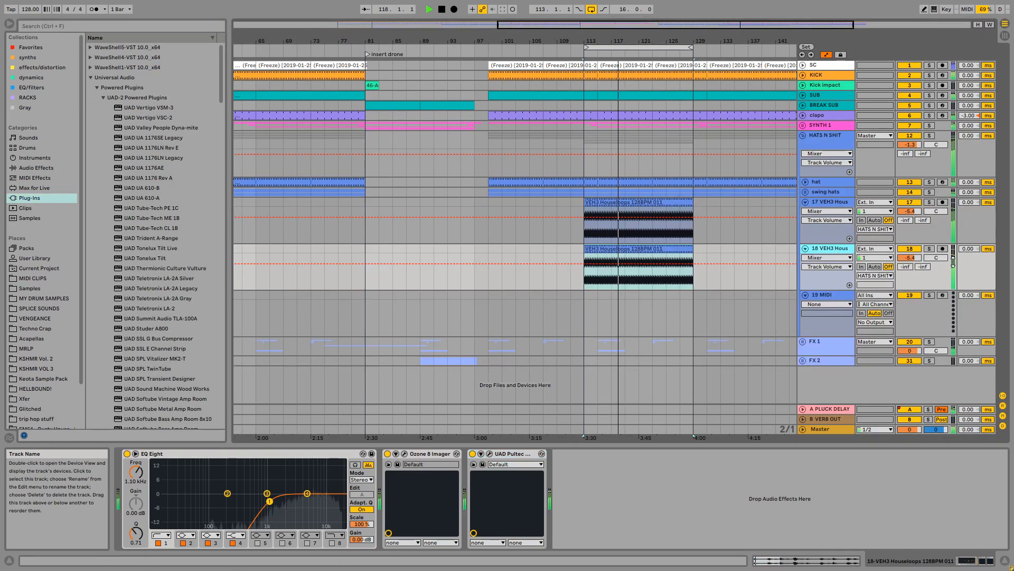
Pan the duplicate house loop to 50L and the original to 50R, and give the original a 10 ms track delay
left_click_drag(941, 258, 940, 311)
left_click_drag(936, 211, 936, 184)
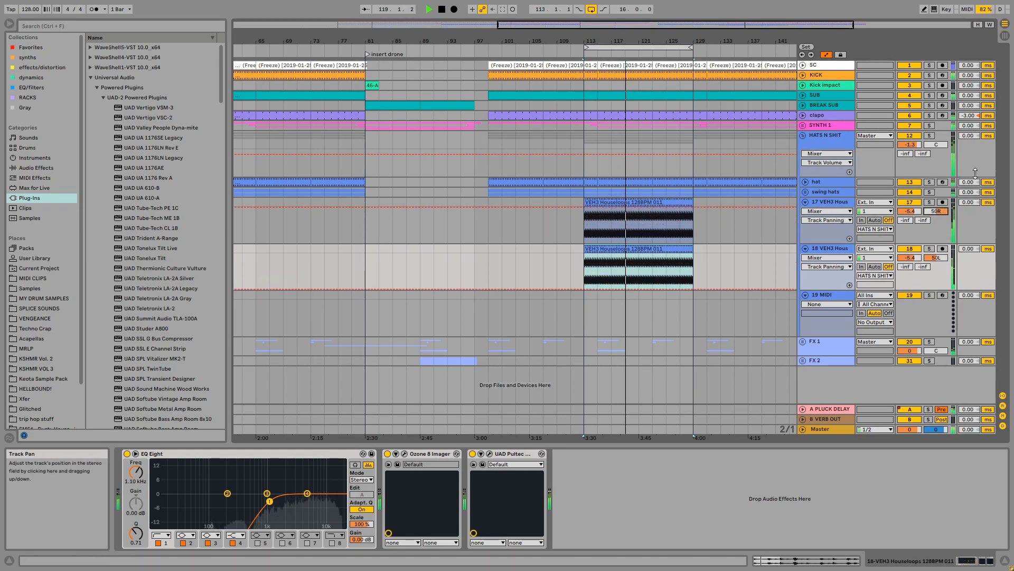
left_click(967, 204)
type("10")
key("Return")
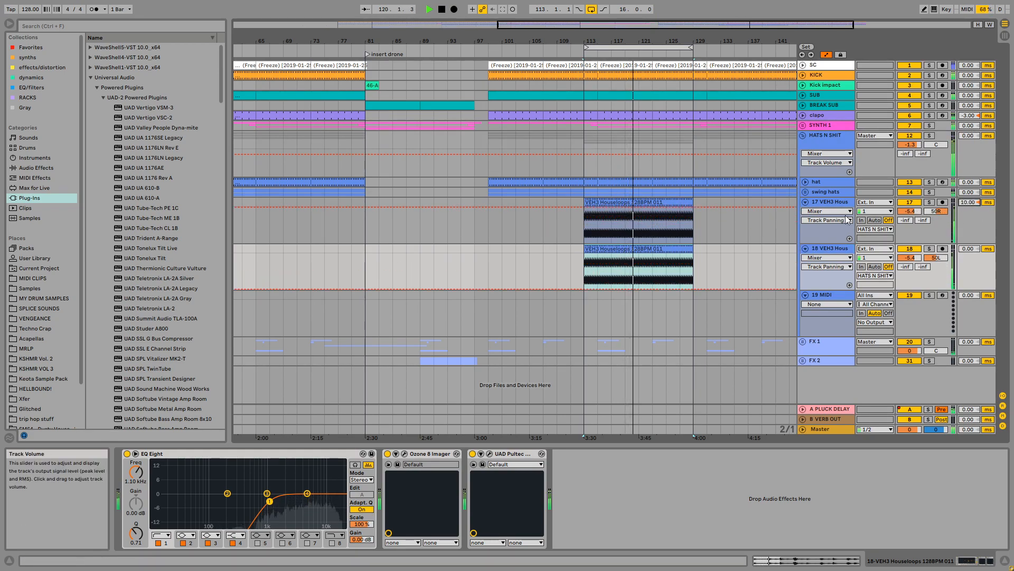
Lower the volume of both house loop tracks together to -7.4 dB
left_click(836, 202)
left_click(836, 248, "shift")
left_click_drag(910, 211, 910, 222)
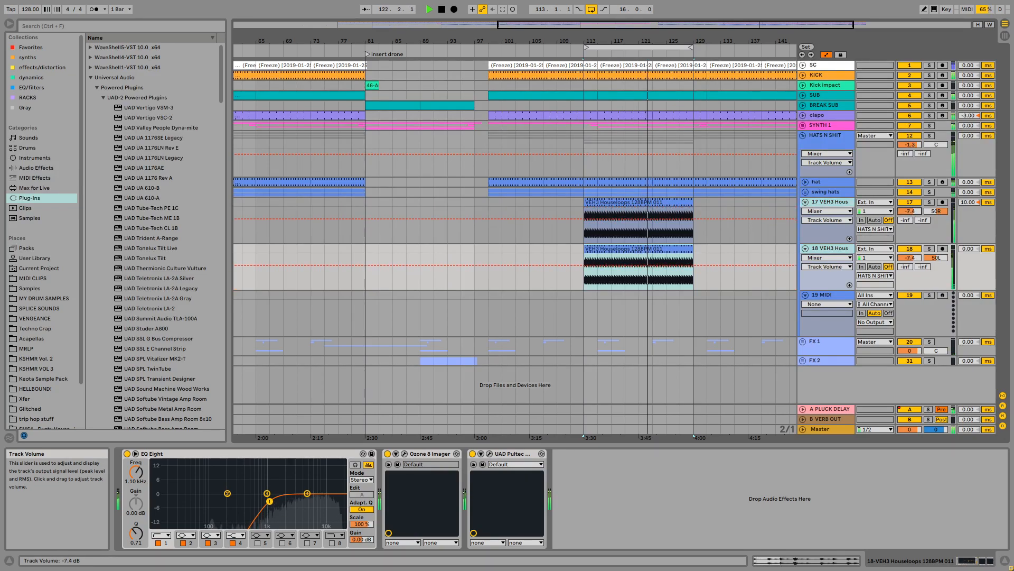
Group the two house loop tracks and name the group "swingier hats"
left_click(829, 202)
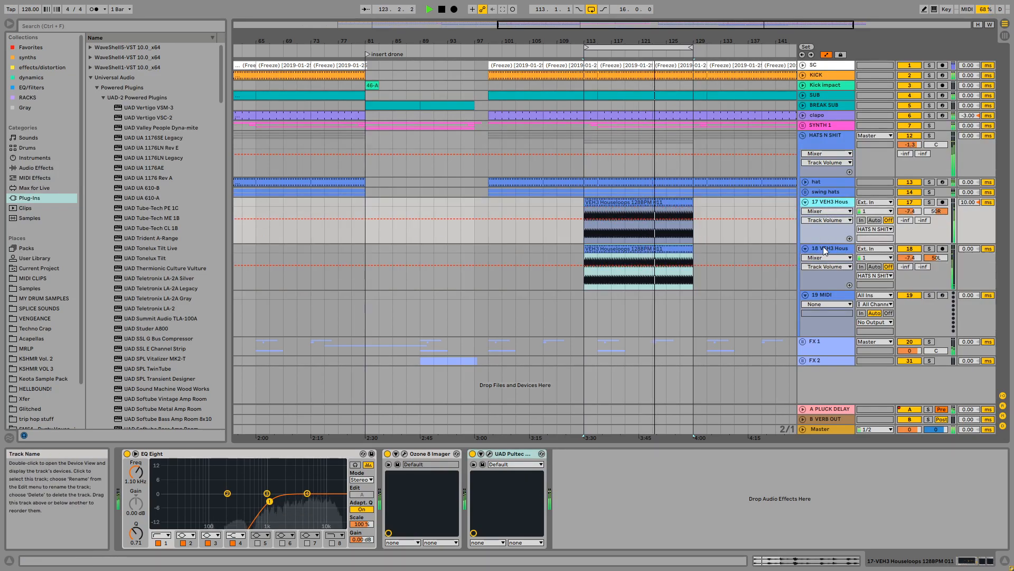
left_click(824, 247, "shift")
key("ctrl+g")
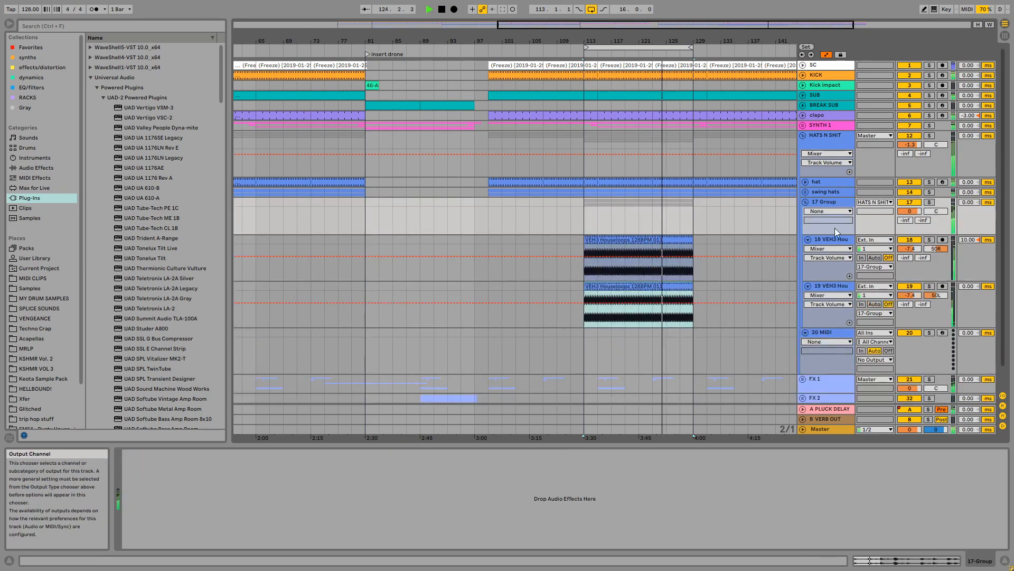
key("ctrl+r")
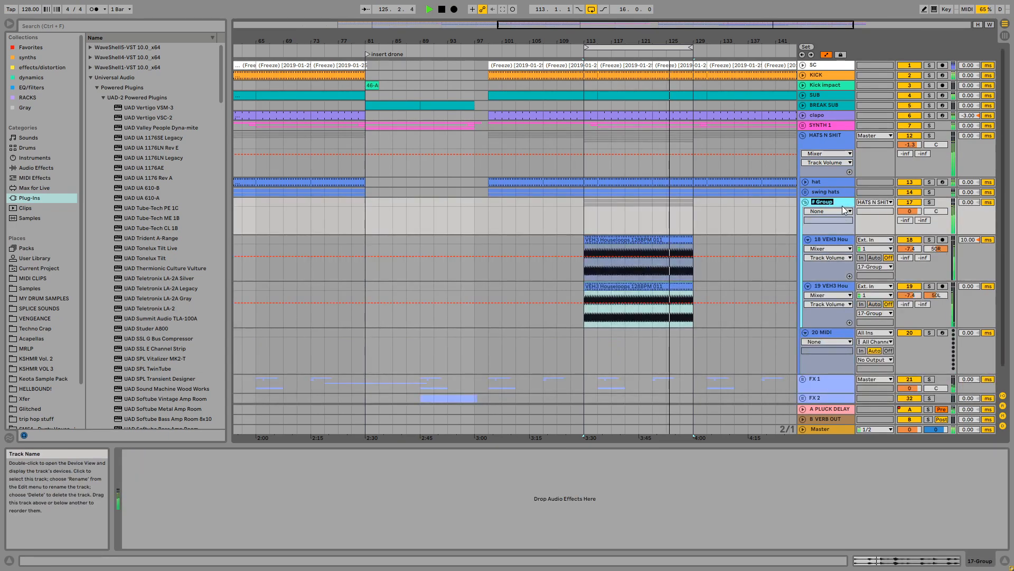
type("sw")
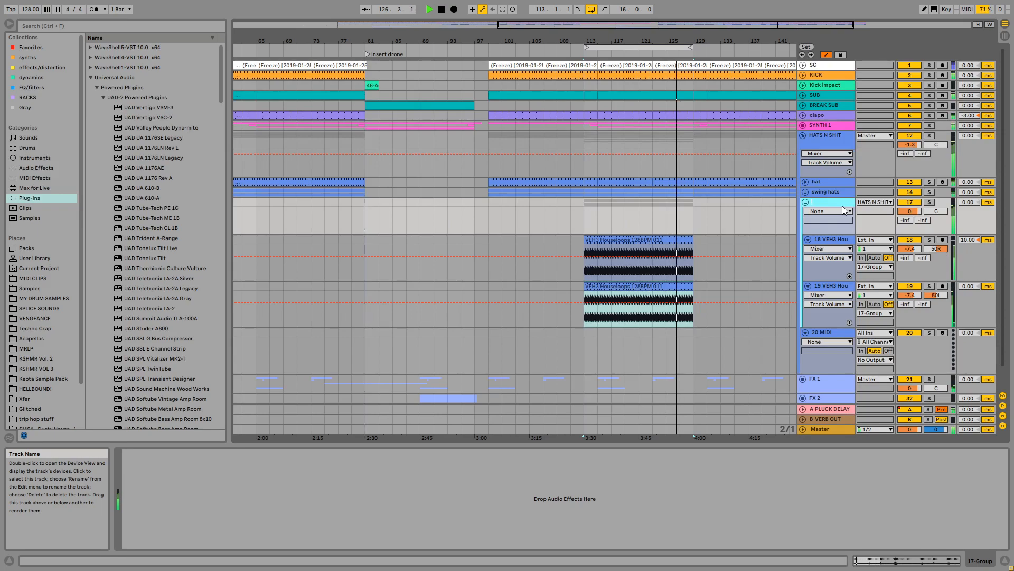
type("ingier hats")
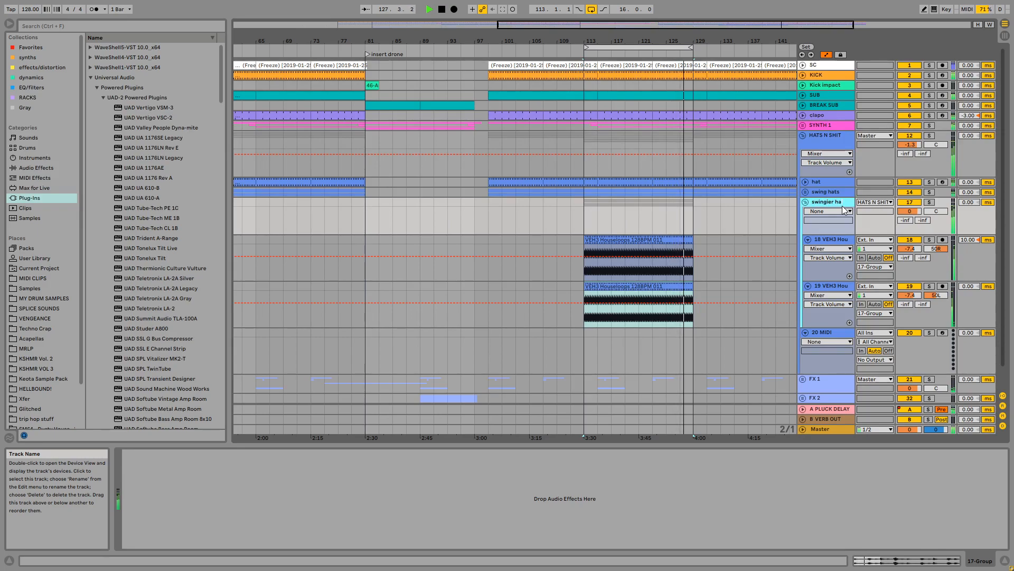
key("Return")
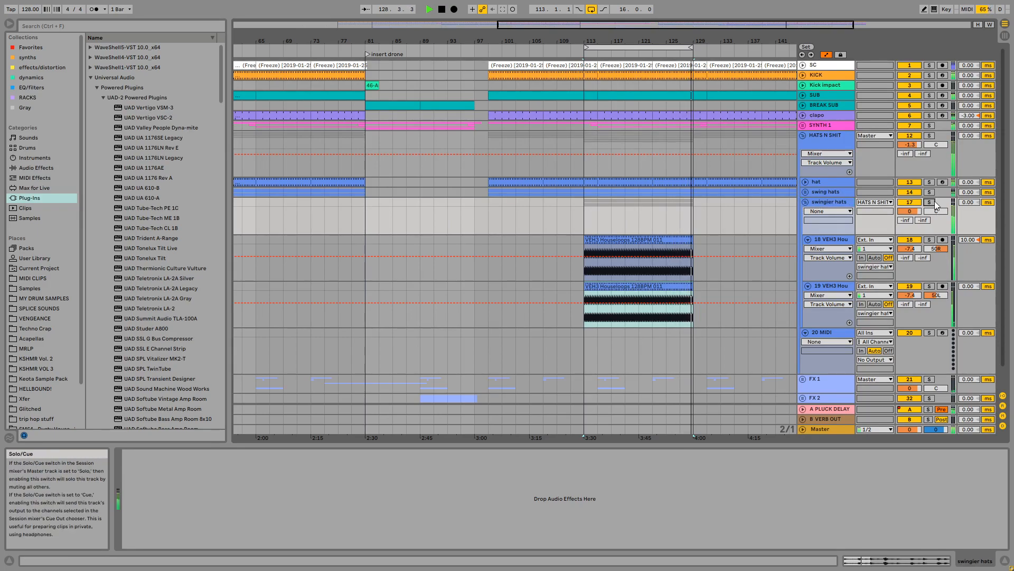
Solo the swingier hats group, show the swing hats track's devices, and fold the EQ Eight after the Saturator
left_click(929, 202)
left_click(821, 195)
left_click(706, 454)
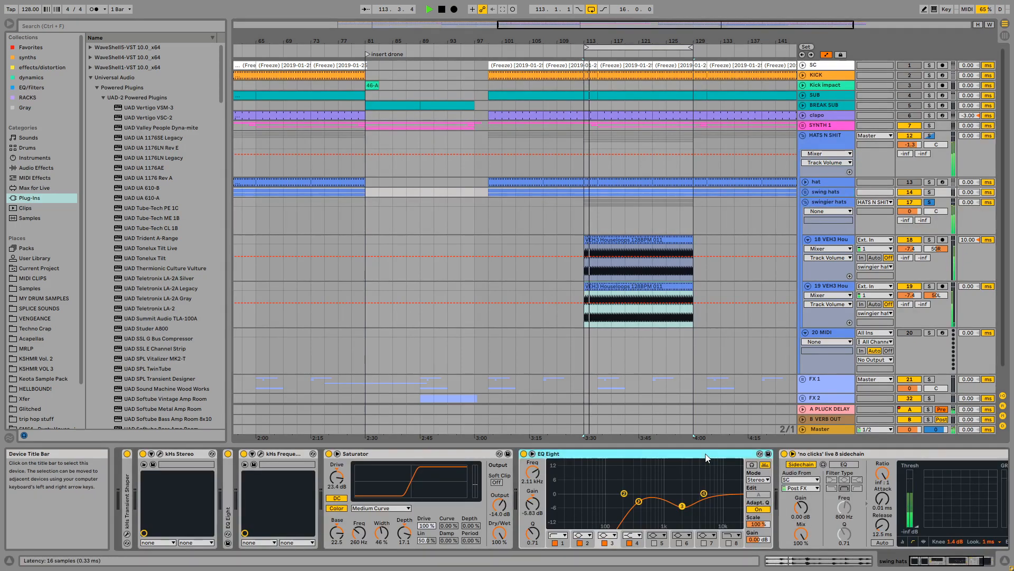
key("ctrl+x")
left_click(830, 141)
left_click(832, 192)
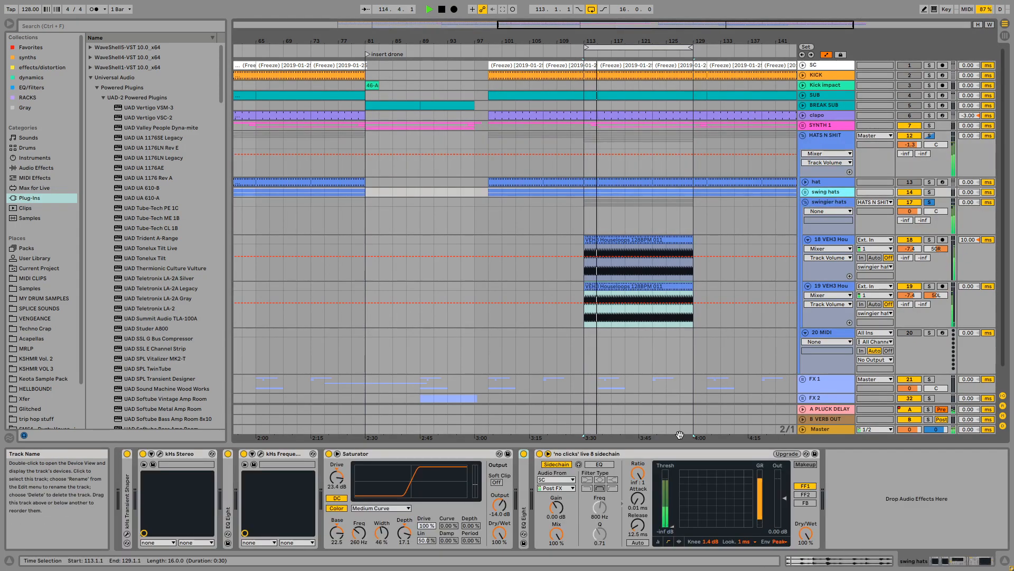
Copy the 'no clicks' live 8 sidechain compressor from swing hats to the swingier hats group and set its threshold to -18.7 dB
left_click_drag(675, 453, 830, 204)
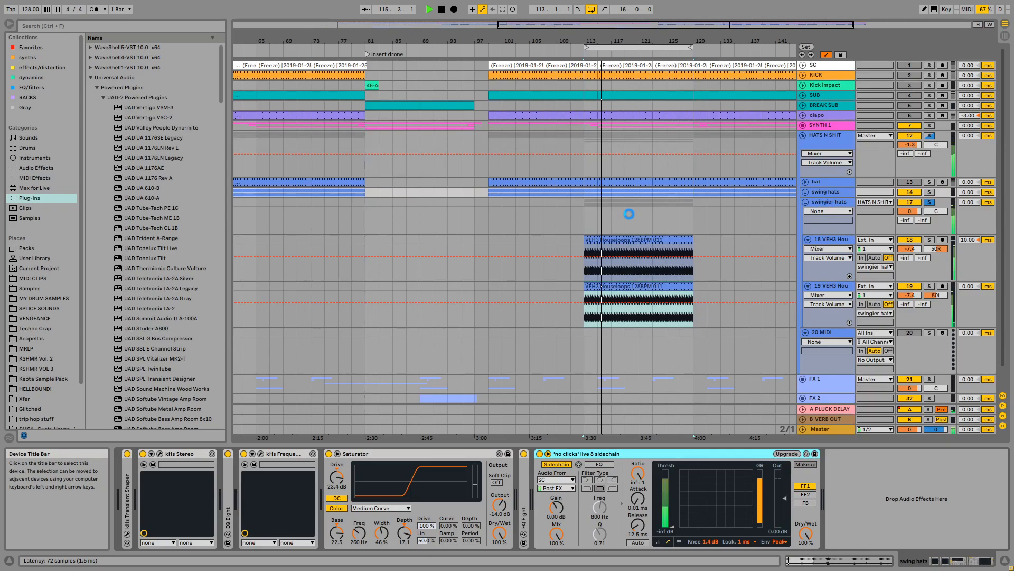
left_click_drag(628, 214, 582, 203)
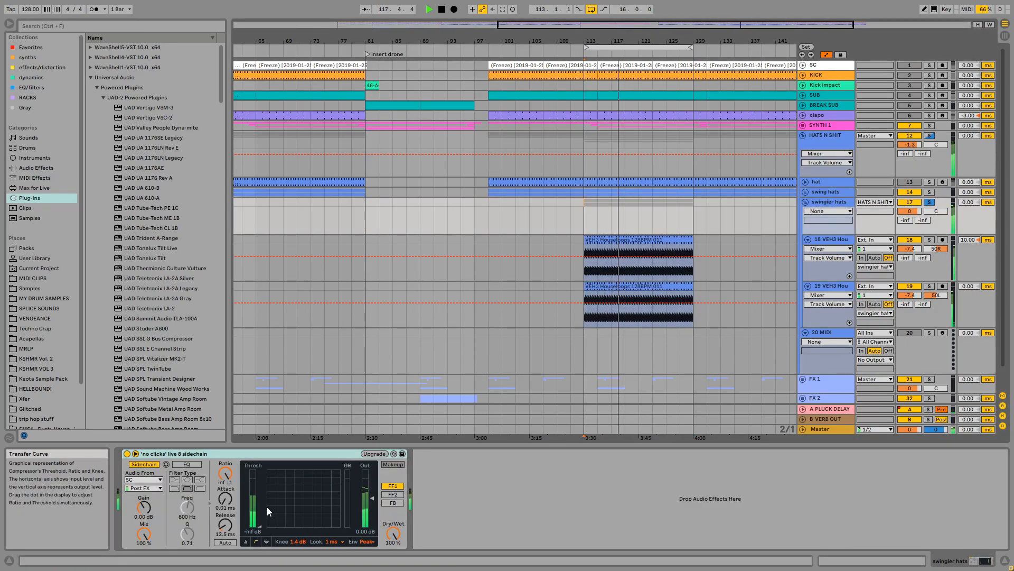
left_click_drag(259, 526, 245, 501)
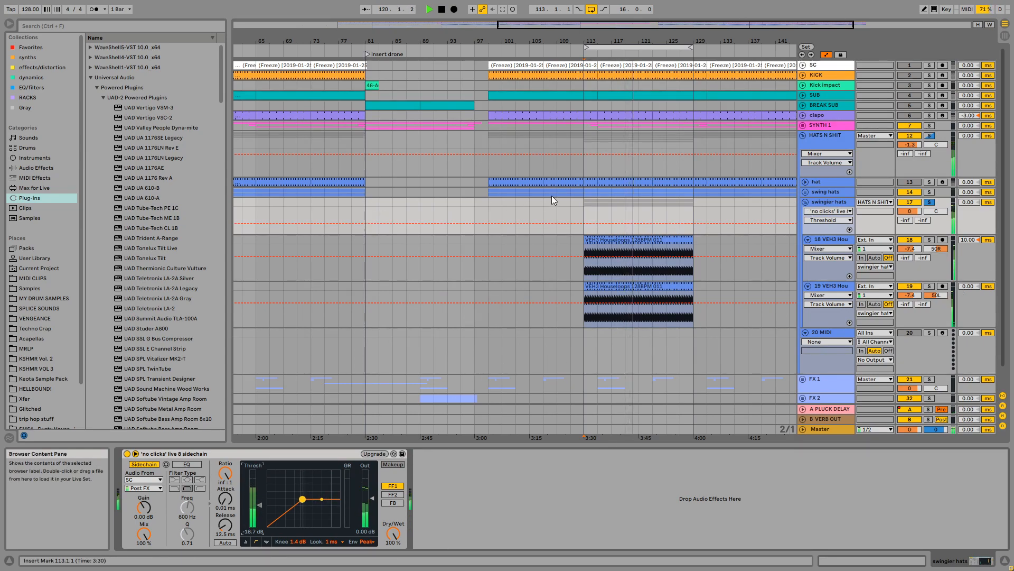
Set the first house loop clip's warp mode to Complex, transpose it up 10 semitones, and play the loop
double_click(642, 240)
key("space")
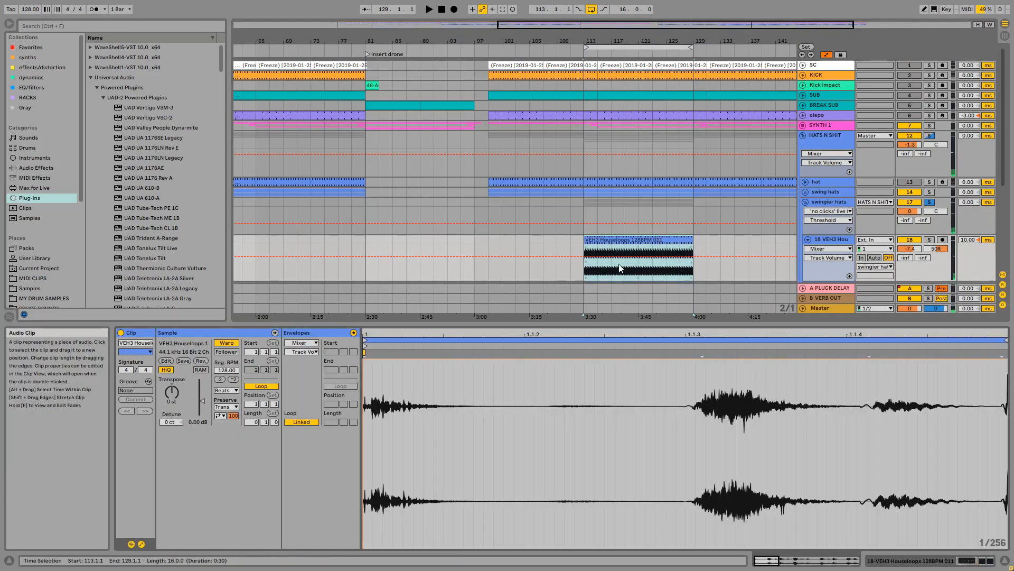
left_click(227, 390)
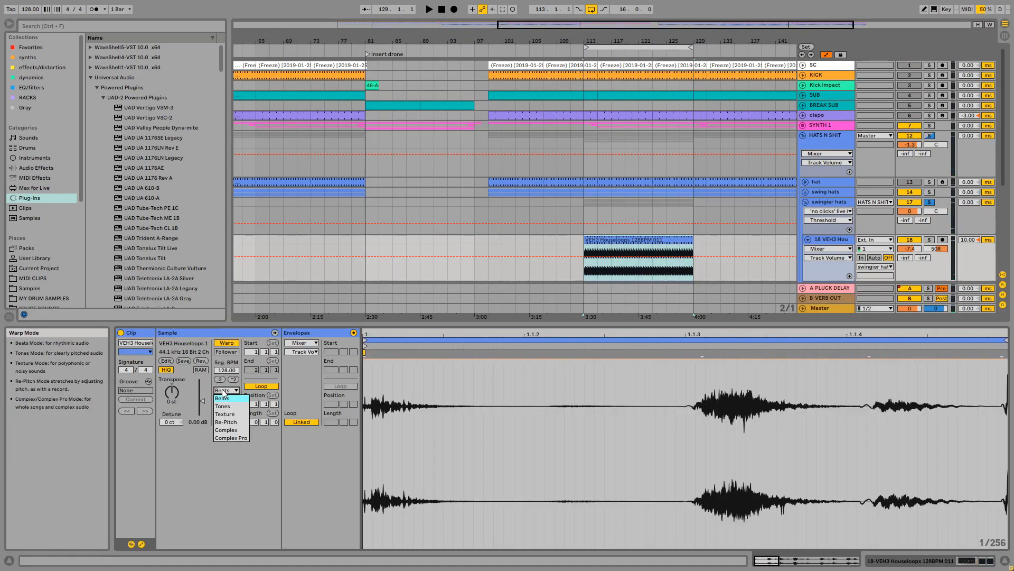
left_click(226, 429)
left_click_drag(171, 392, 172, 370)
key("space")
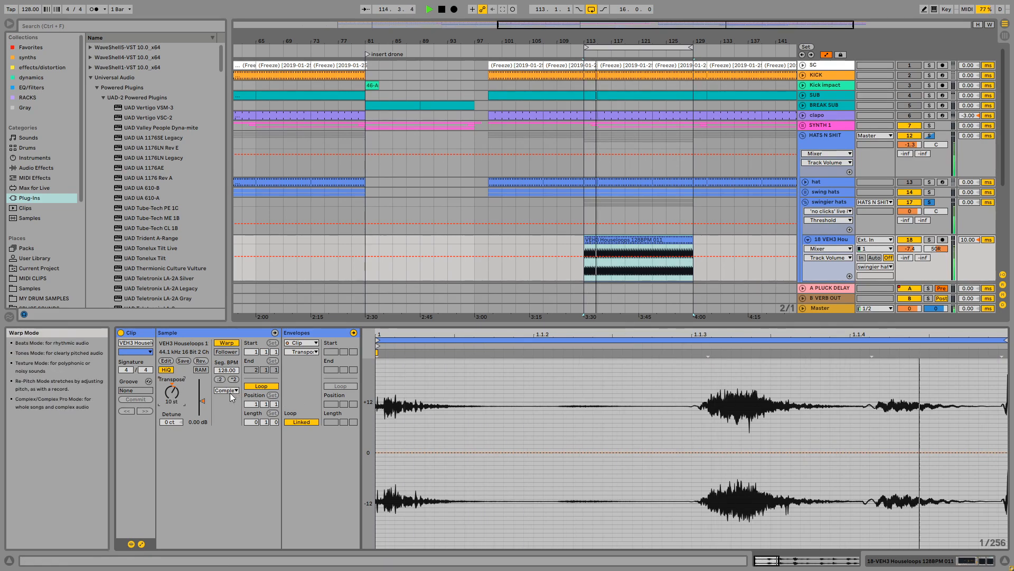
Copy the transposed clip onto the second house loop track in place of its existing clip, and solo the parent hats group
scroll(752, 234, "down", 1)
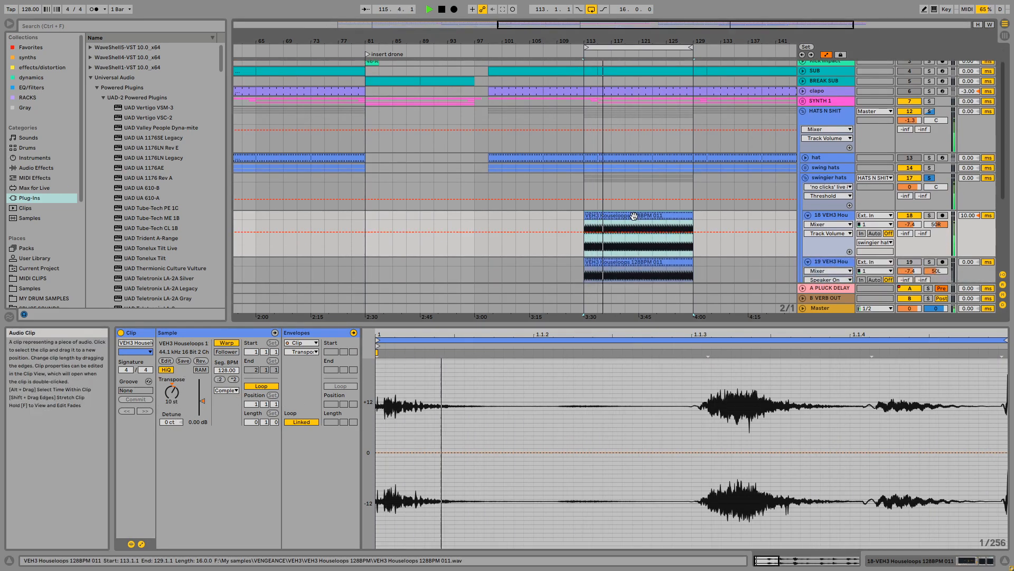
left_click_drag(630, 216, 630, 258)
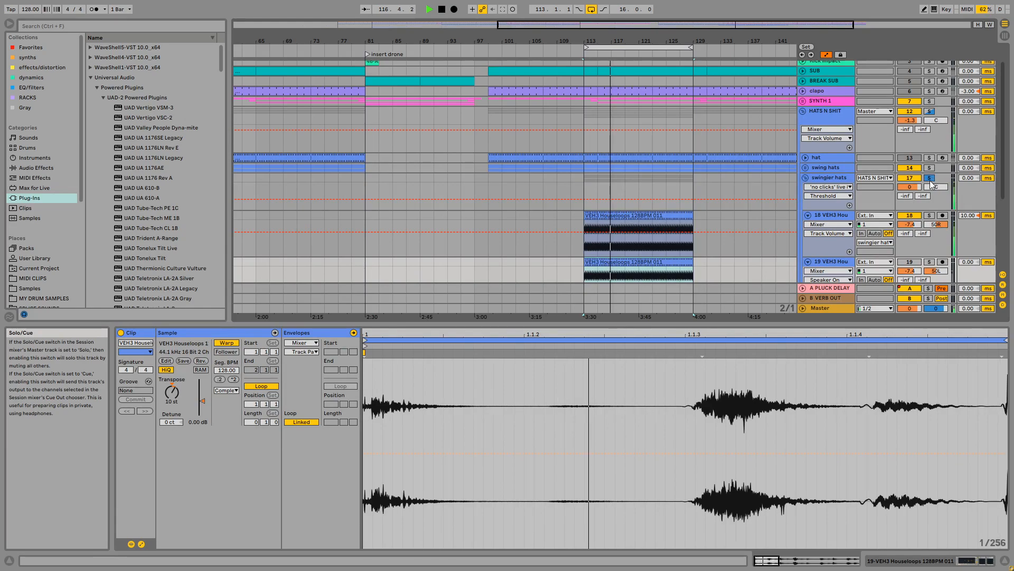
scroll(926, 206, "down", 1)
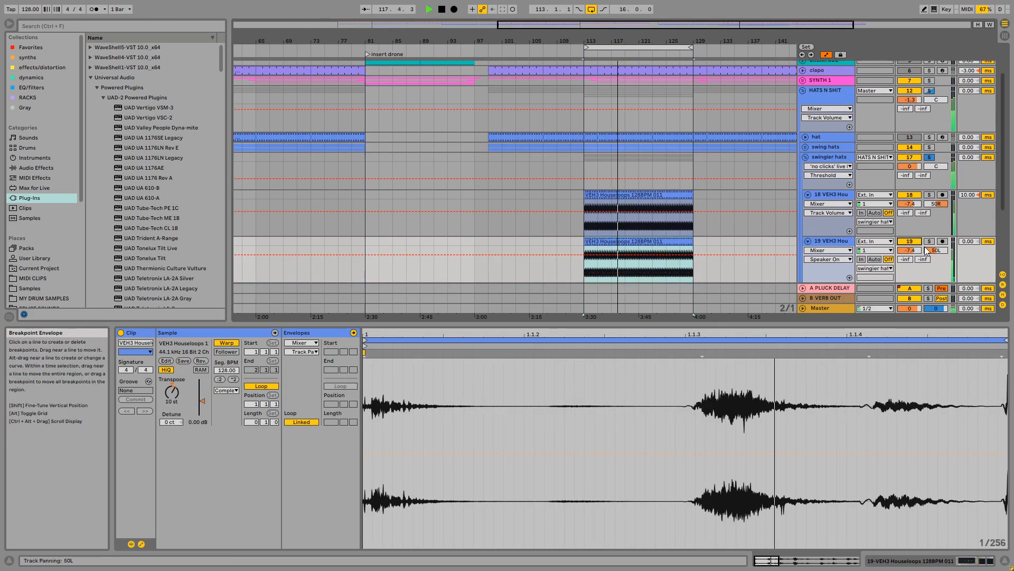
scroll(836, 189, "up", 1)
scroll(809, 155, "up", 1)
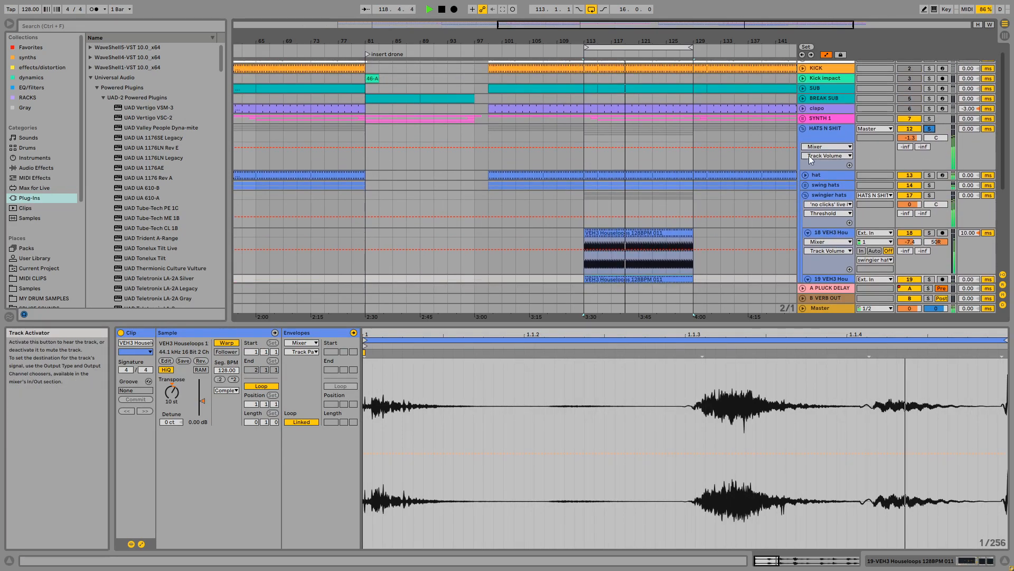
Unfold the swing hats group and examine the device chains of swing hats, swingier hats and the second SOR MTR2 track
left_click(806, 184)
scroll(633, 179, "down", 2)
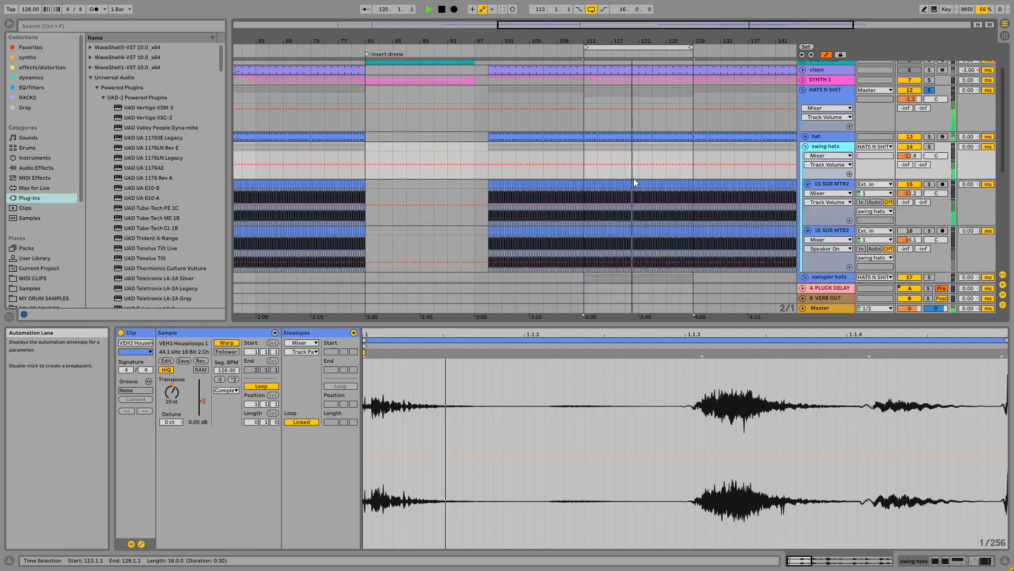
scroll(740, 77, "up", 2)
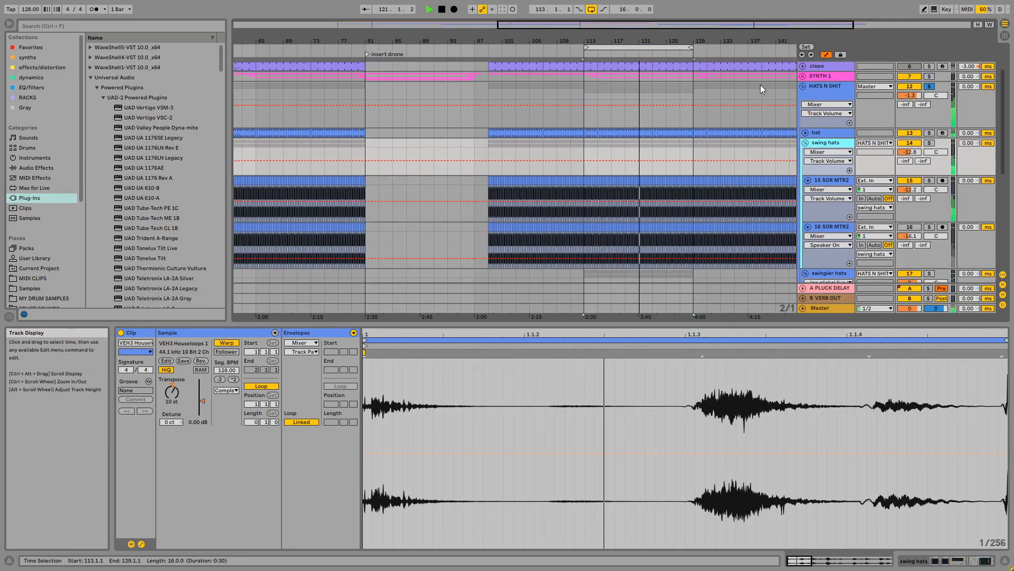
double_click(825, 143)
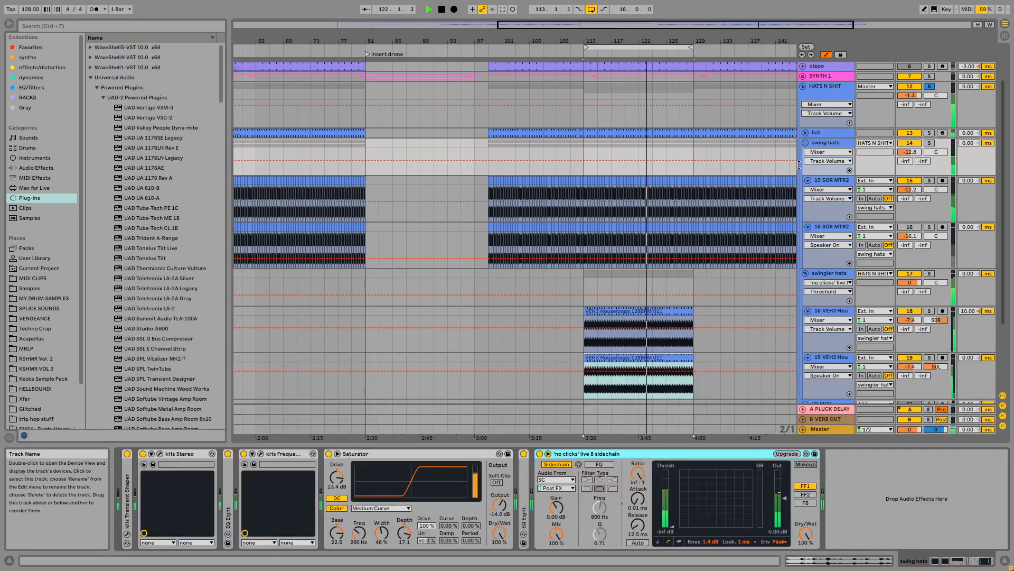
scroll(839, 232, "down", 2)
left_click(829, 256)
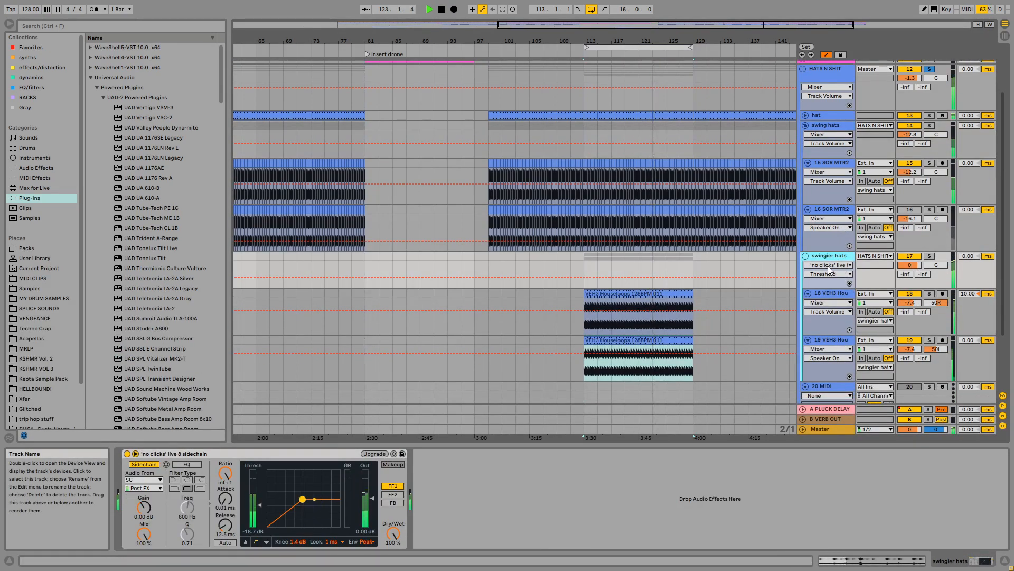
scroll(865, 150, "up", 1)
scroll(838, 228, "up", 1)
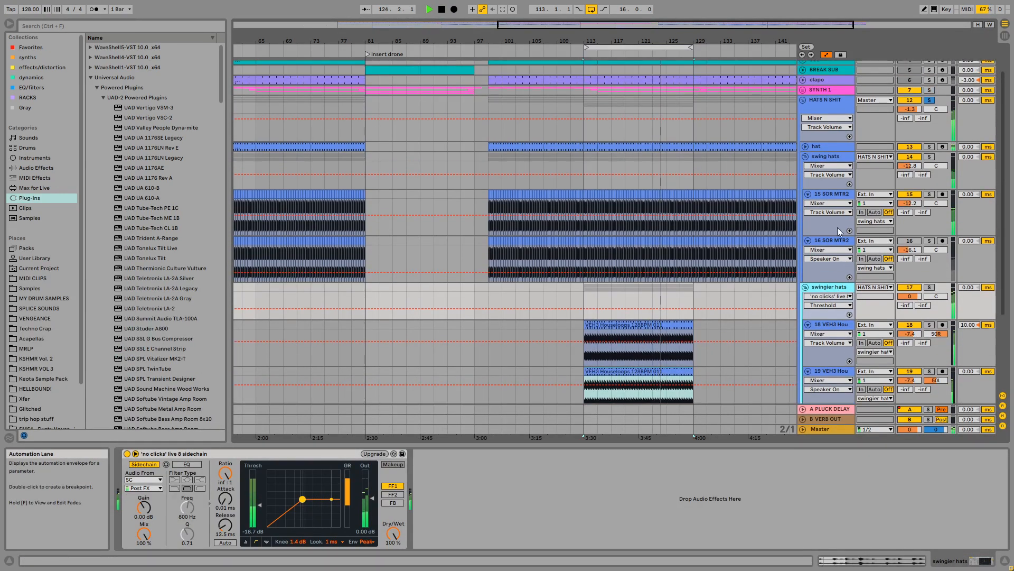
left_click(823, 241)
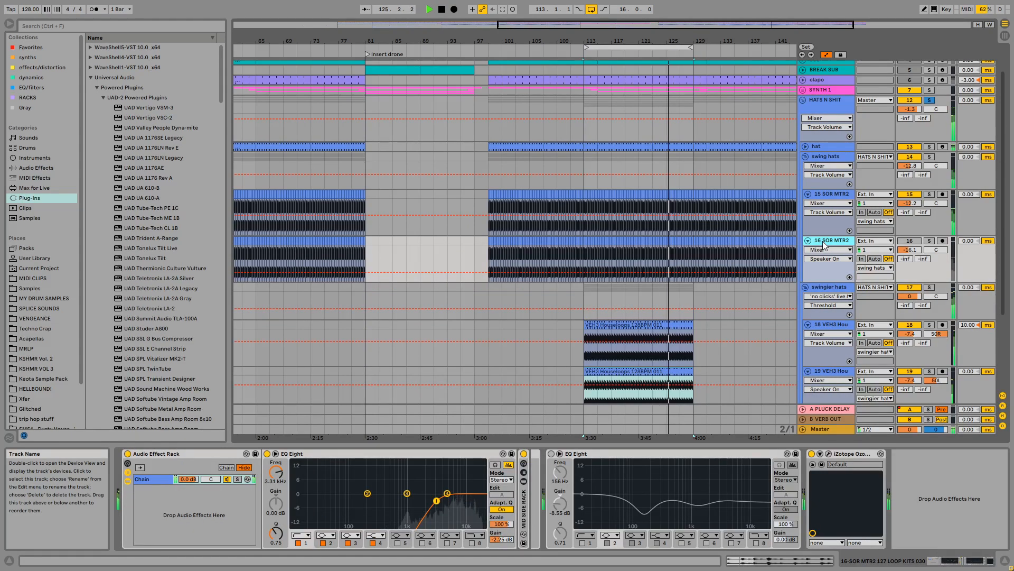
Solo the swing hats group and the unfolded hat track to audition the individual hat layers
left_click(820, 154)
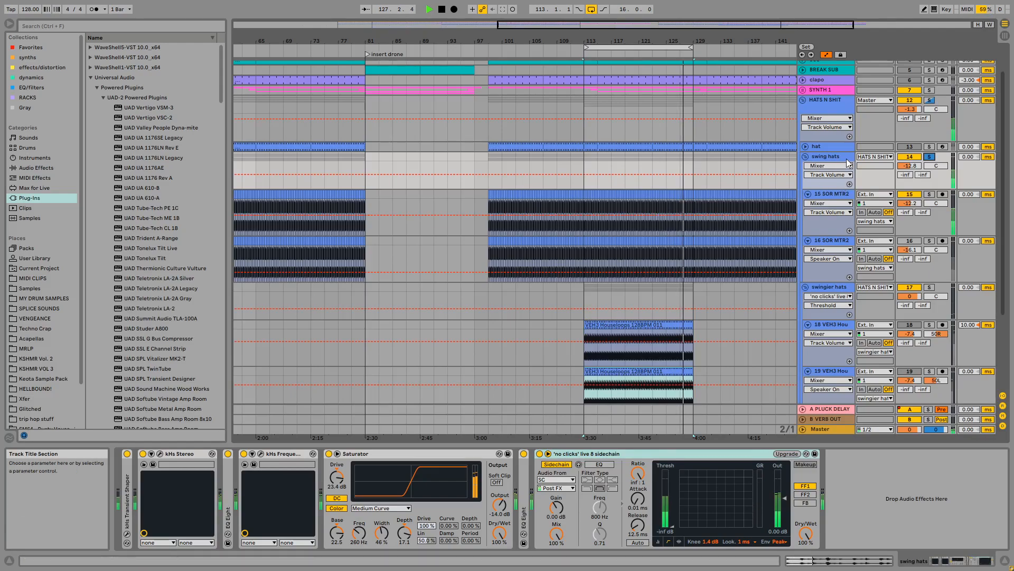
left_click(836, 147)
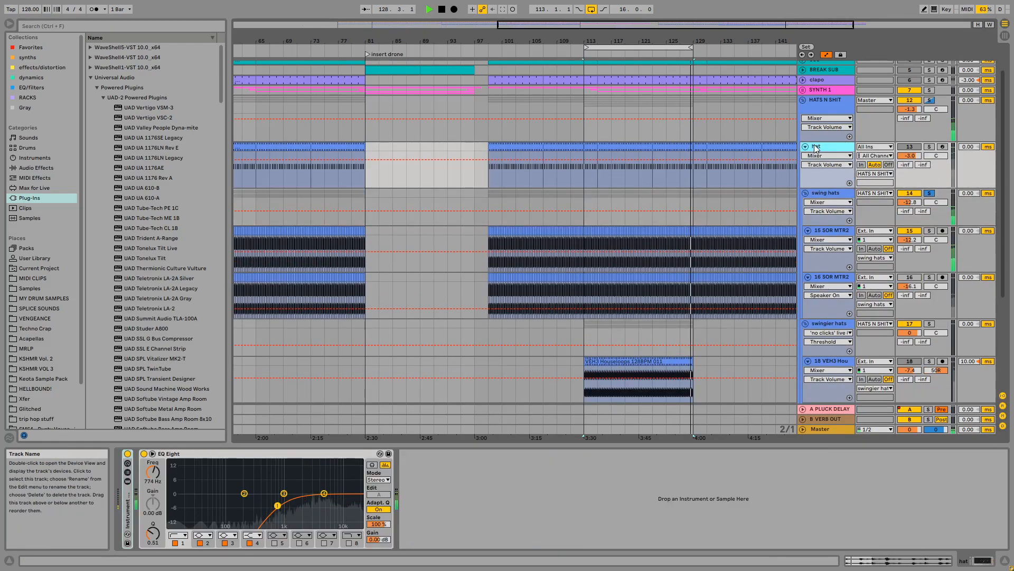
left_click(930, 146)
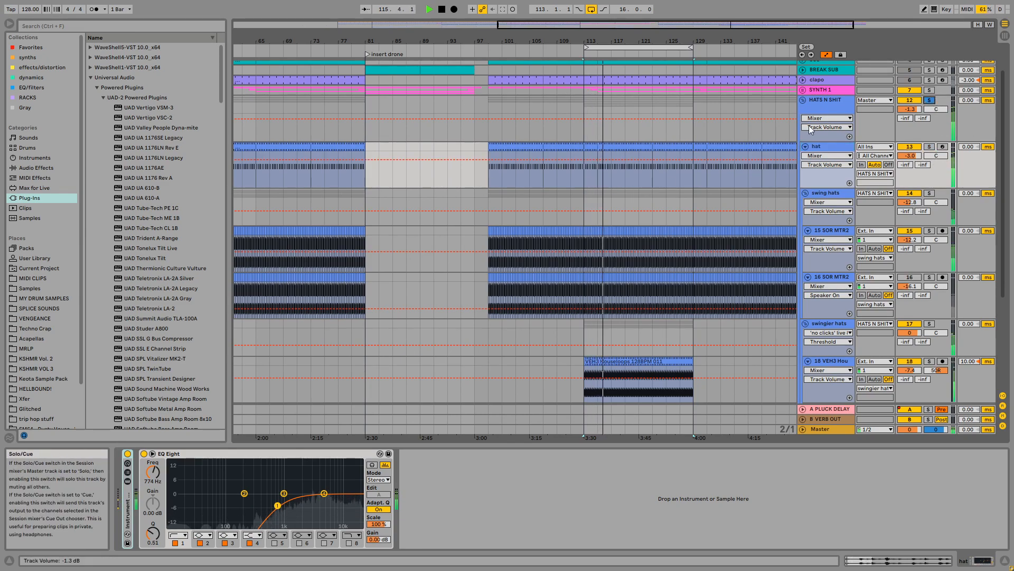
Listen to all hat layers together, check the swingier hats group's sidechain compressor, and place the insert marker at bar 113
scroll(558, 262, "down", 2)
scroll(558, 262, "down", 2)
left_click(827, 262)
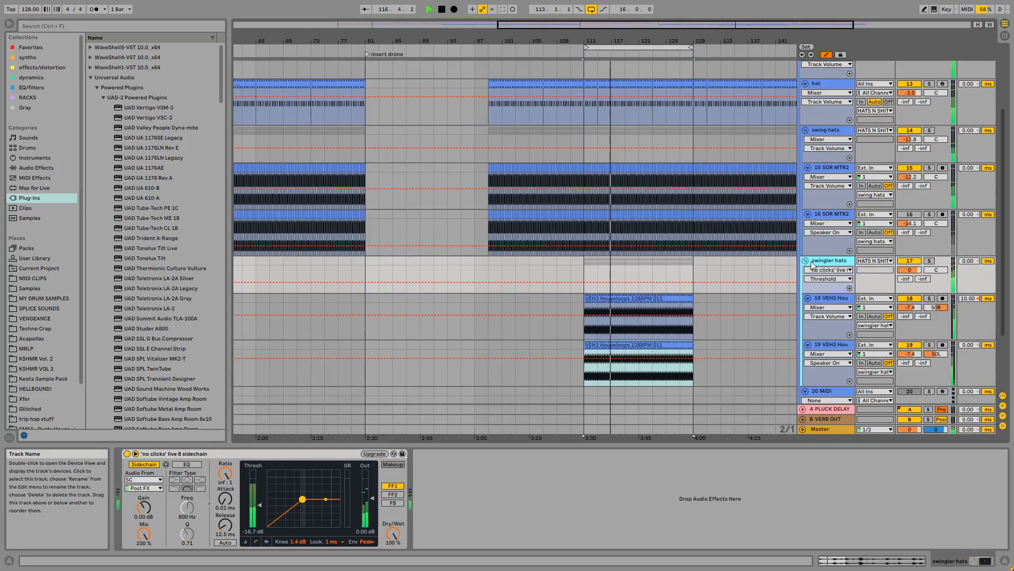
left_click(582, 272)
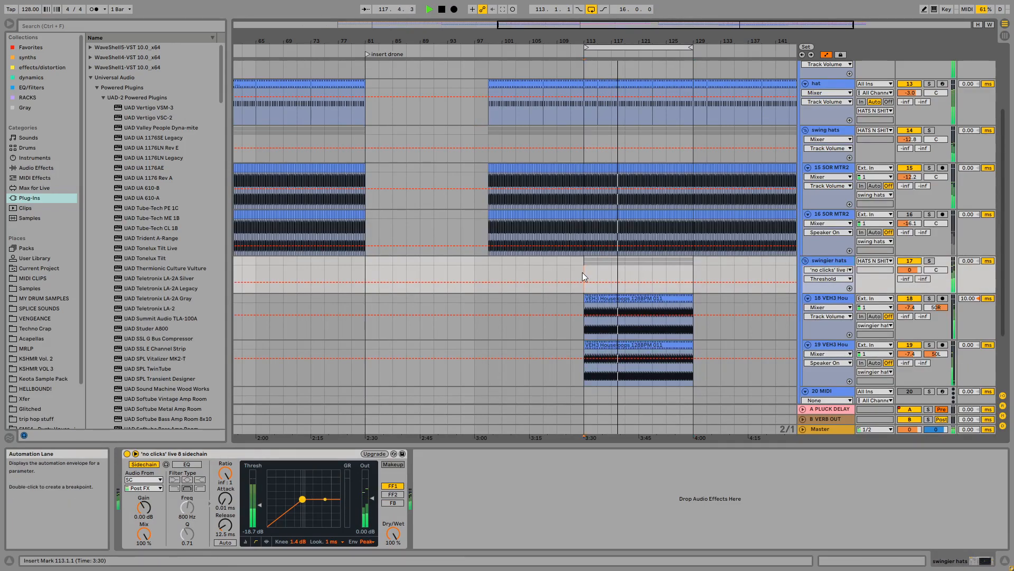
scroll(951, 251, "down", 1)
left_click(828, 363)
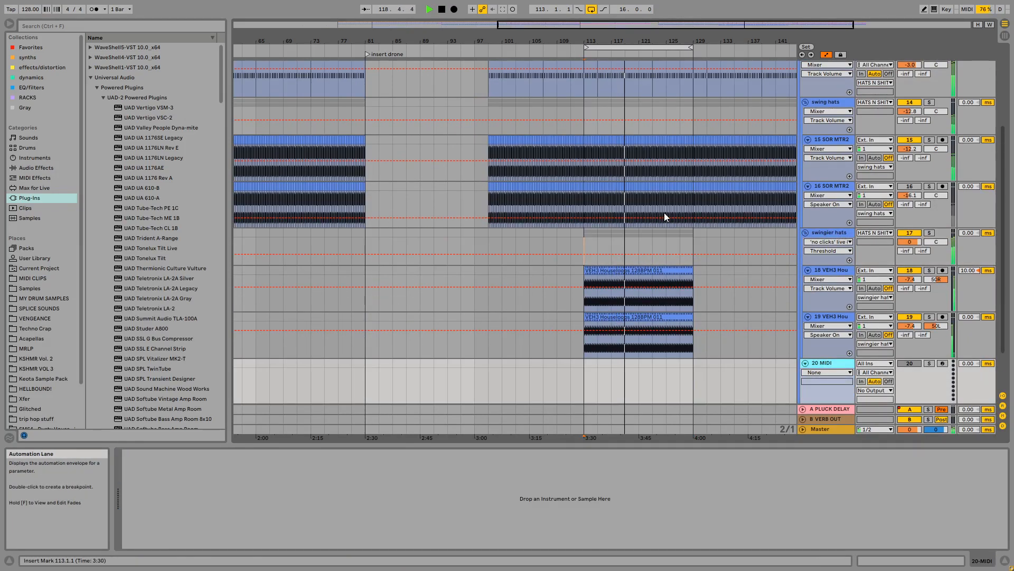
Fold the swingier hats and swing hats groups along with their parent hats group
left_click_drag(666, 34, 677, 126)
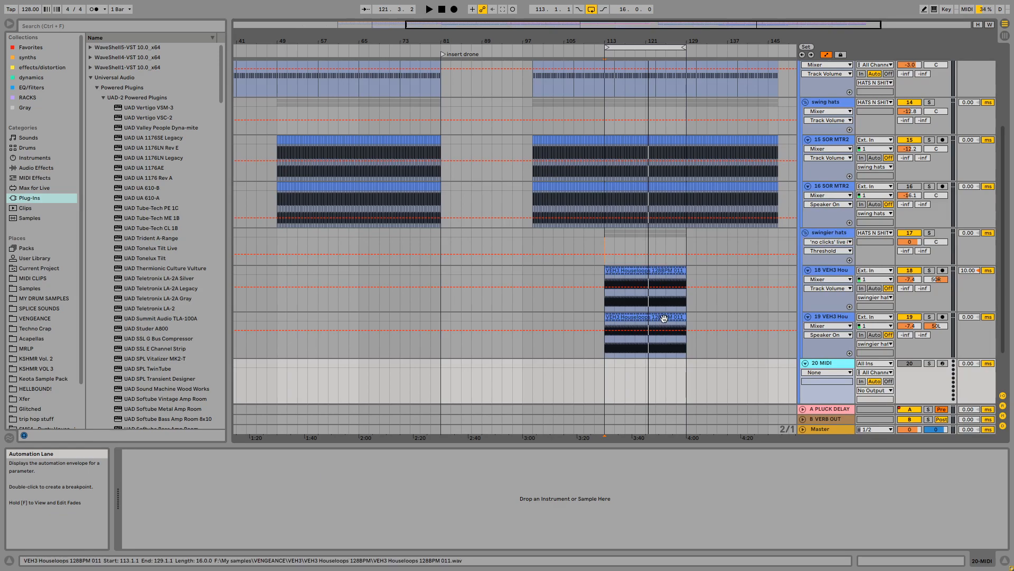
scroll(815, 259, "up", 1)
left_click(806, 257)
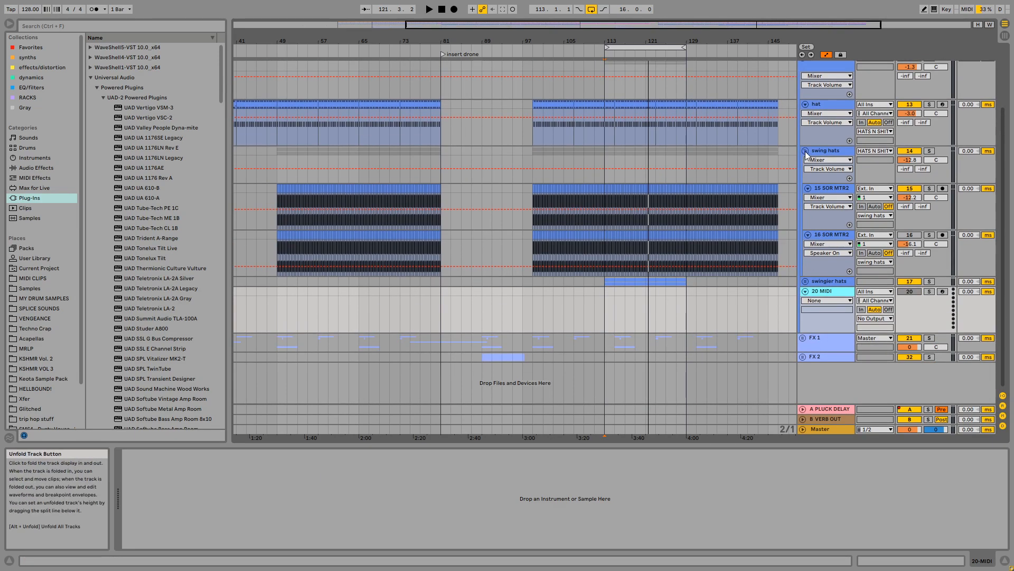
left_click(806, 150)
left_click(803, 135)
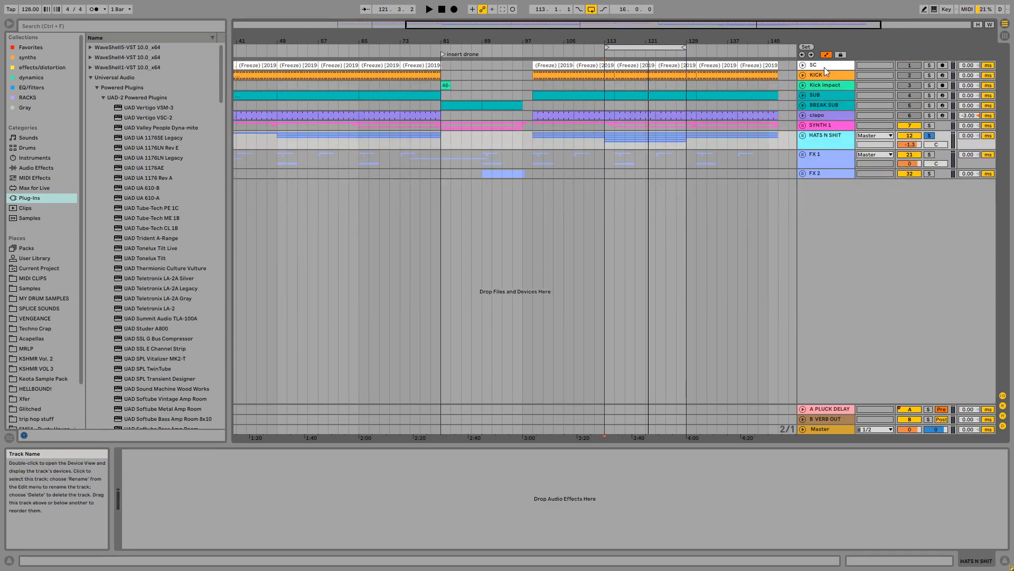
Unfold the KICK track, place the insert marker at bar 113, and solo the kick
left_click(802, 76)
left_click(802, 76)
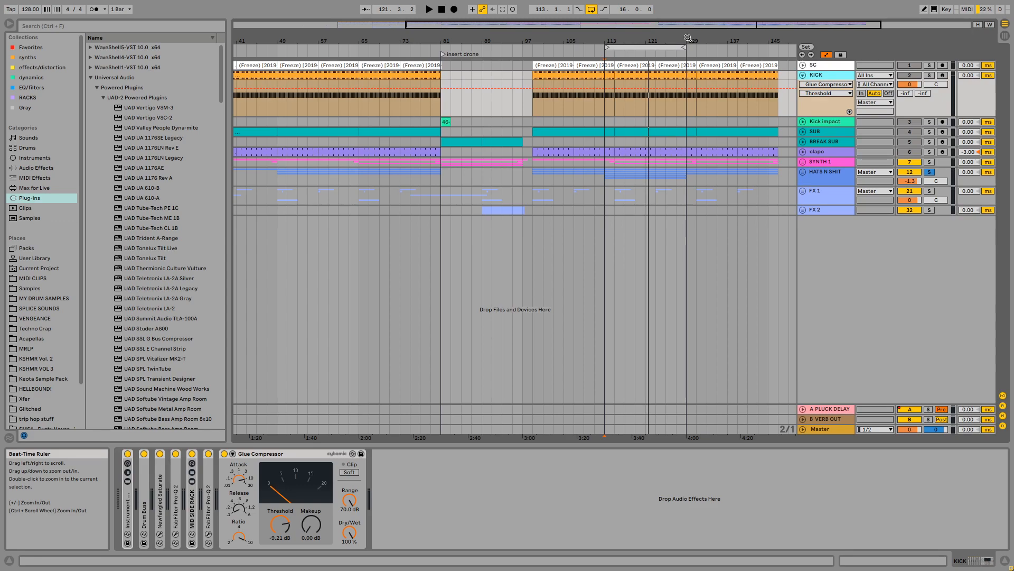
left_click(607, 106)
left_click(816, 66)
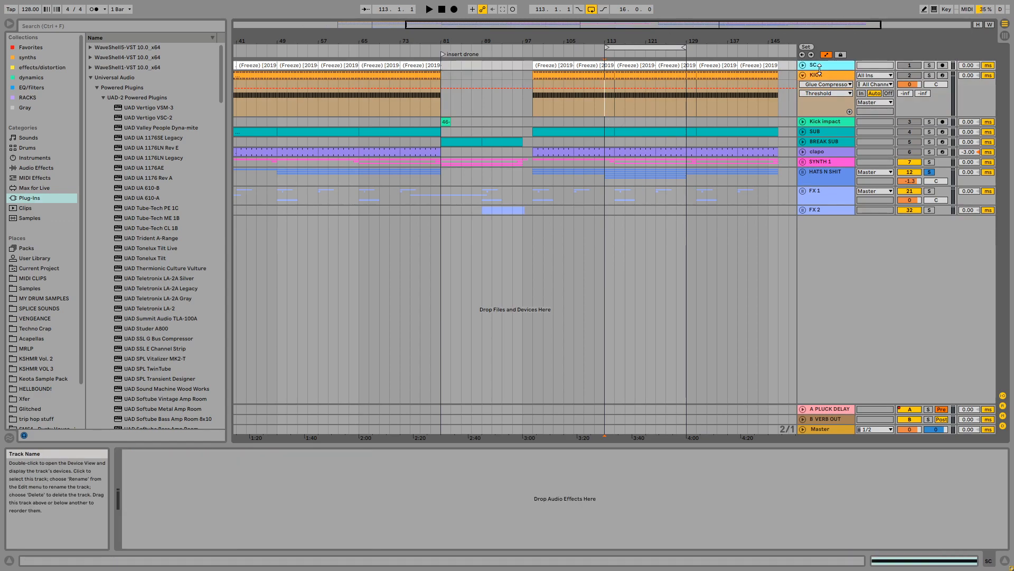
left_click(814, 77)
left_click(929, 75)
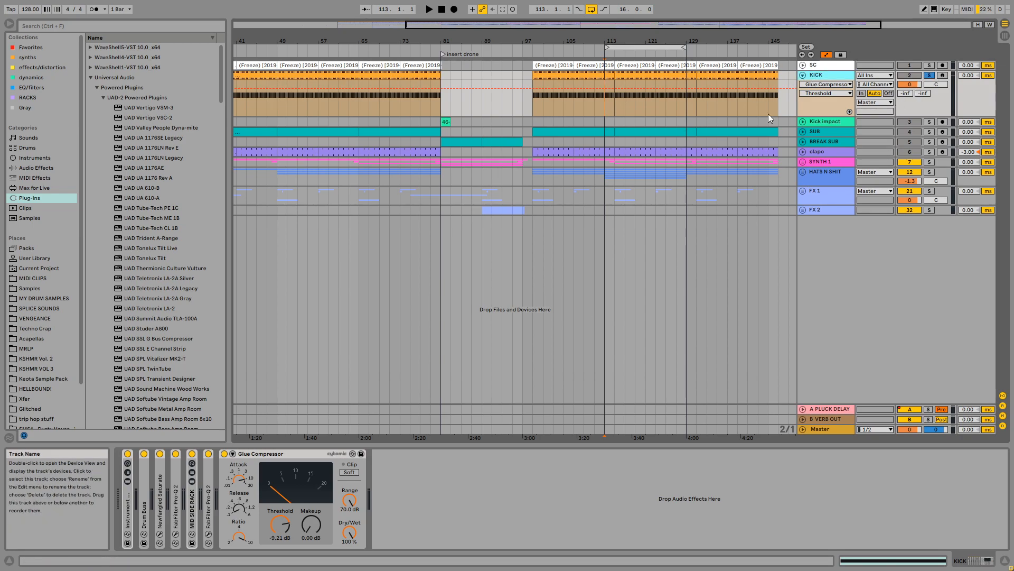
Unfold the kick's Instrument Rack and examine the devices in its SUB chain and both VEH1 Hard kick chains
double_click(127, 507)
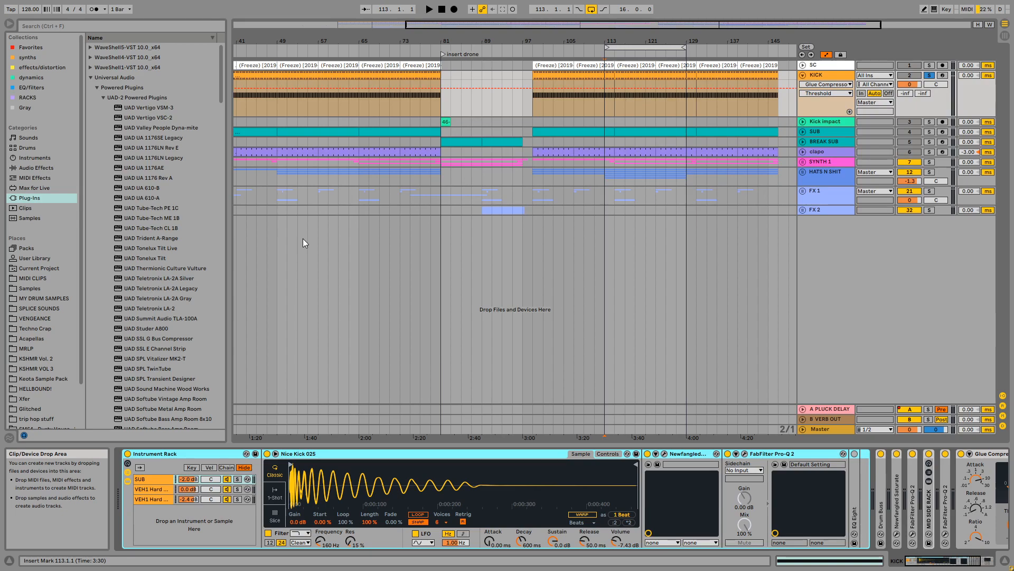
left_click(599, 109)
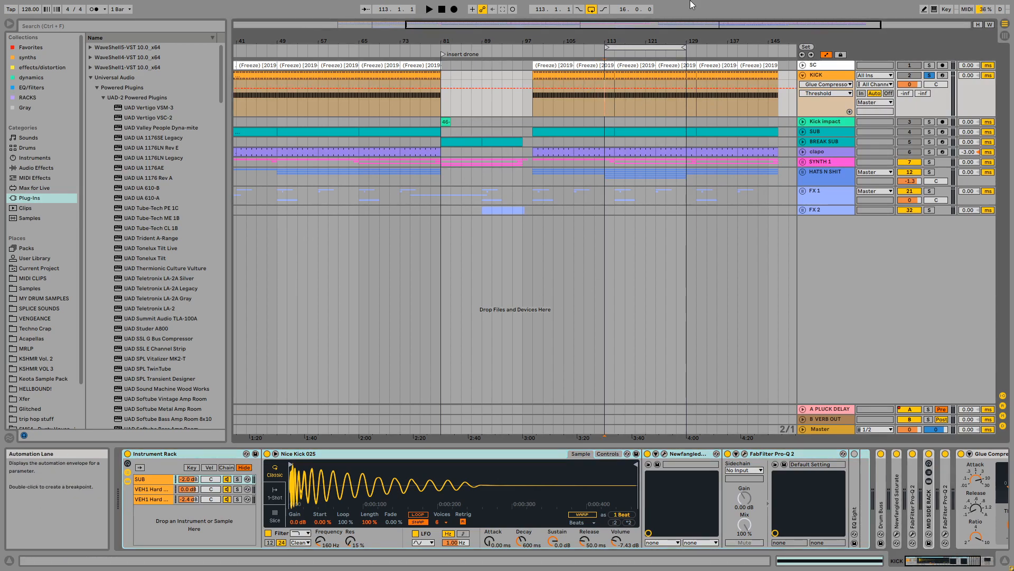
left_click_drag(507, 41, 357, 148)
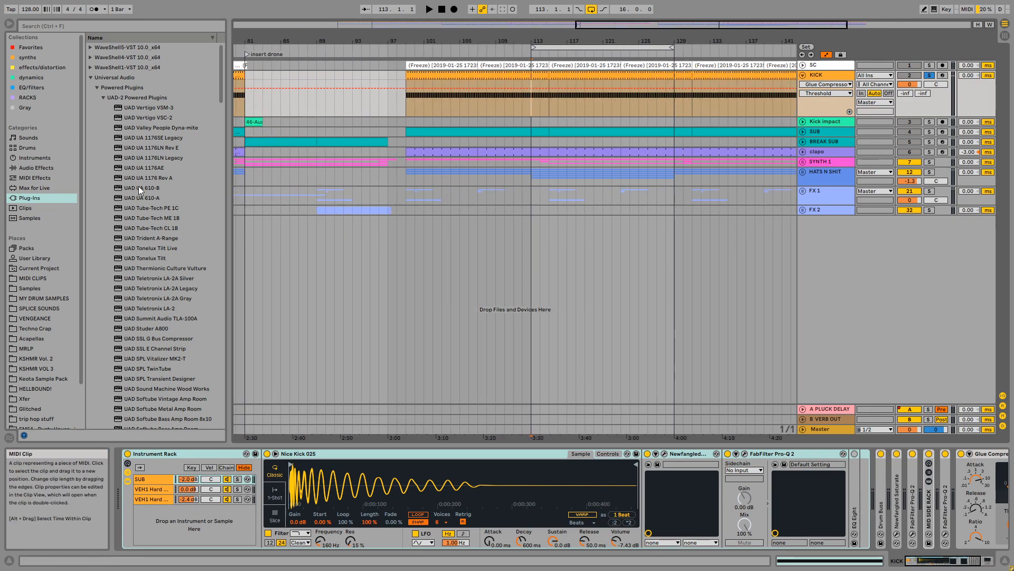
left_click_drag(531, 110, 674, 109)
left_click(674, 109)
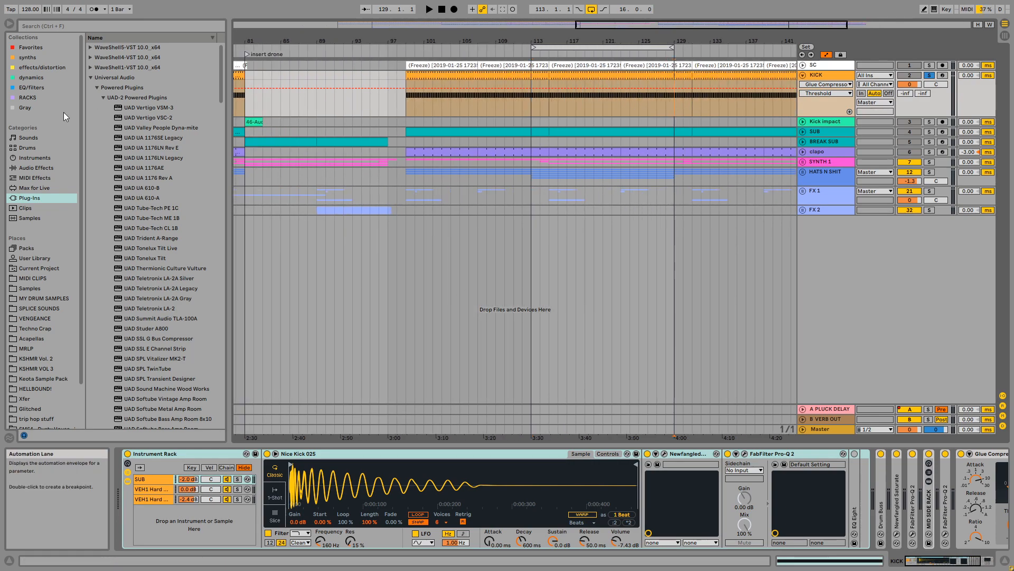
left_click(152, 488)
left_click(152, 499)
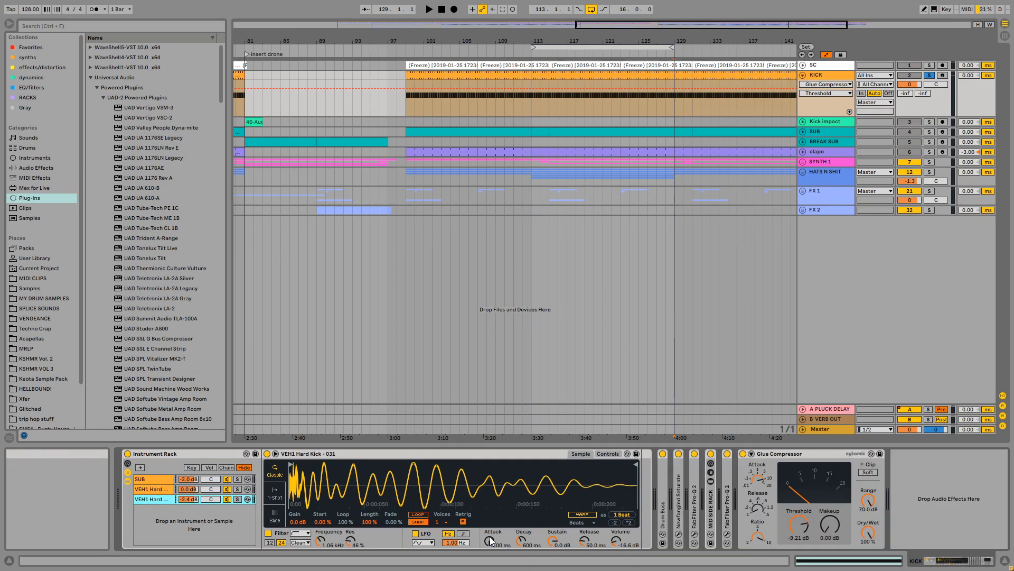
left_click(157, 480)
left_click(531, 110)
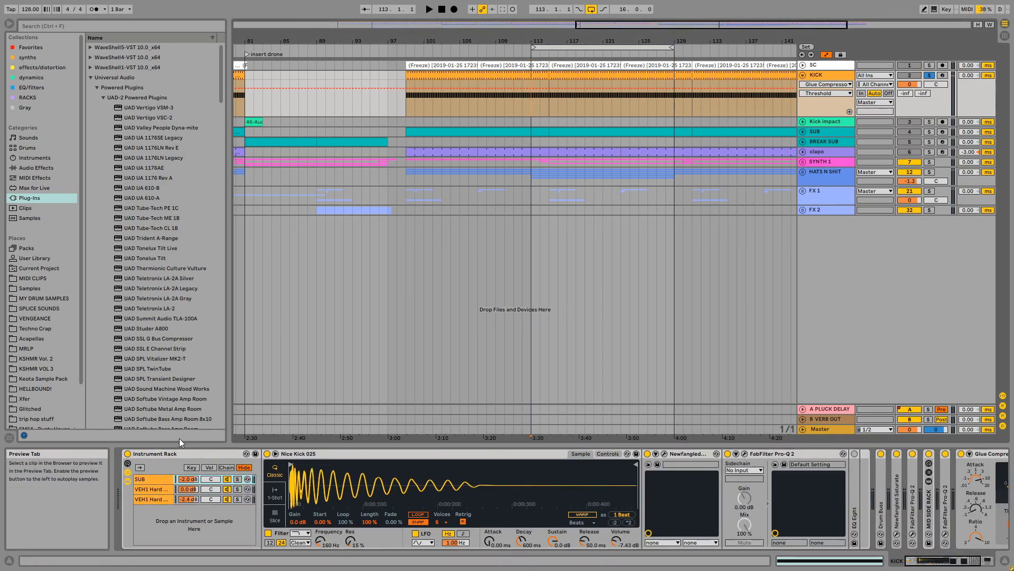
left_click(150, 478)
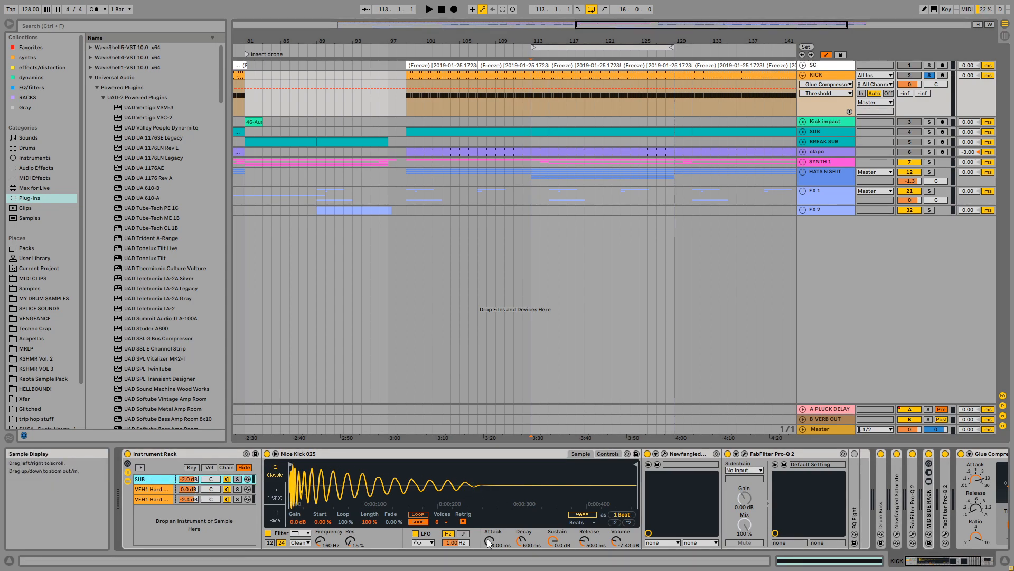
Solo the SUB chain in the kick's rack, play from bar 113, and show the first VEH1 Hard chain's devices
left_click(238, 478)
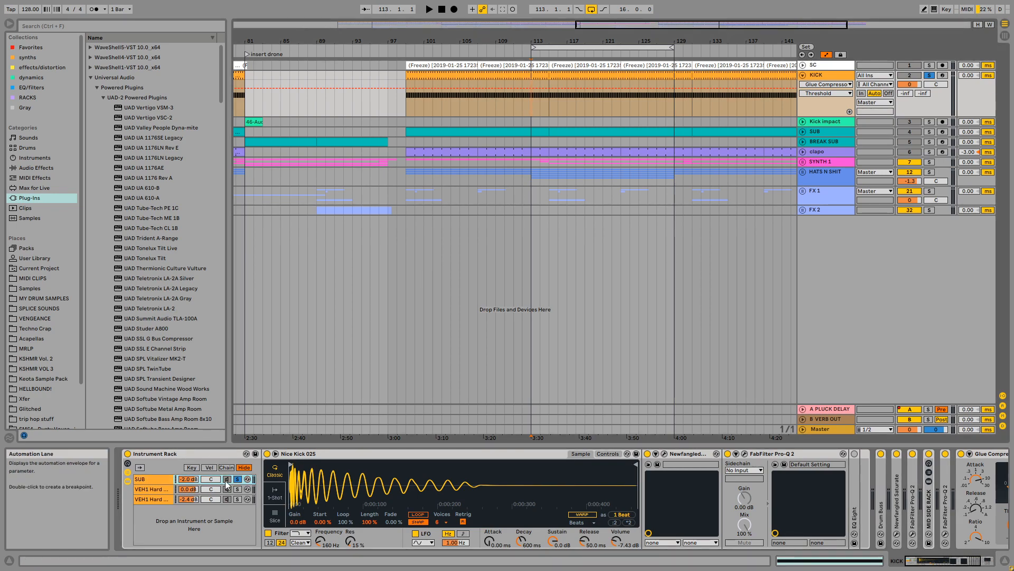
key("space")
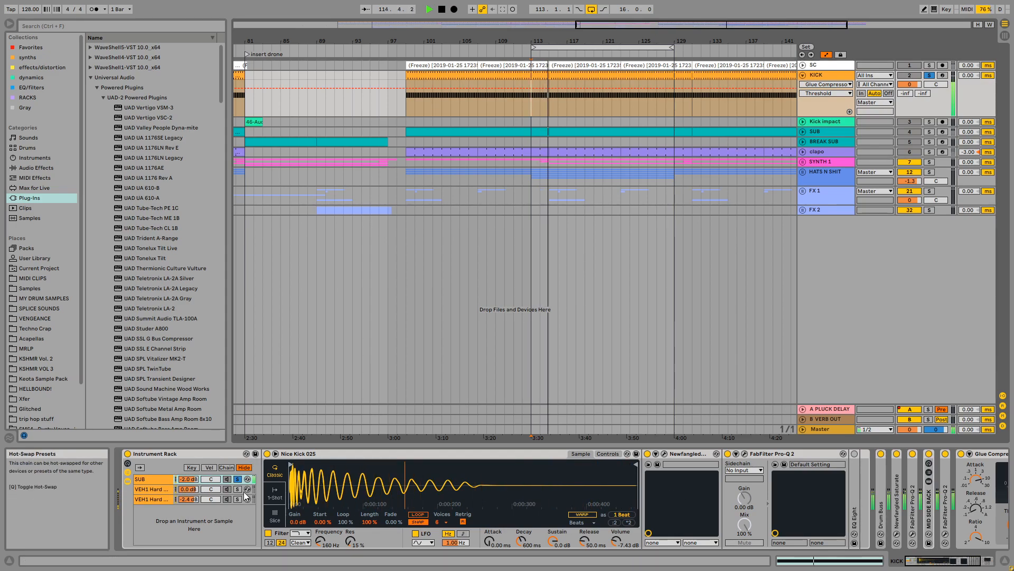
left_click(143, 490)
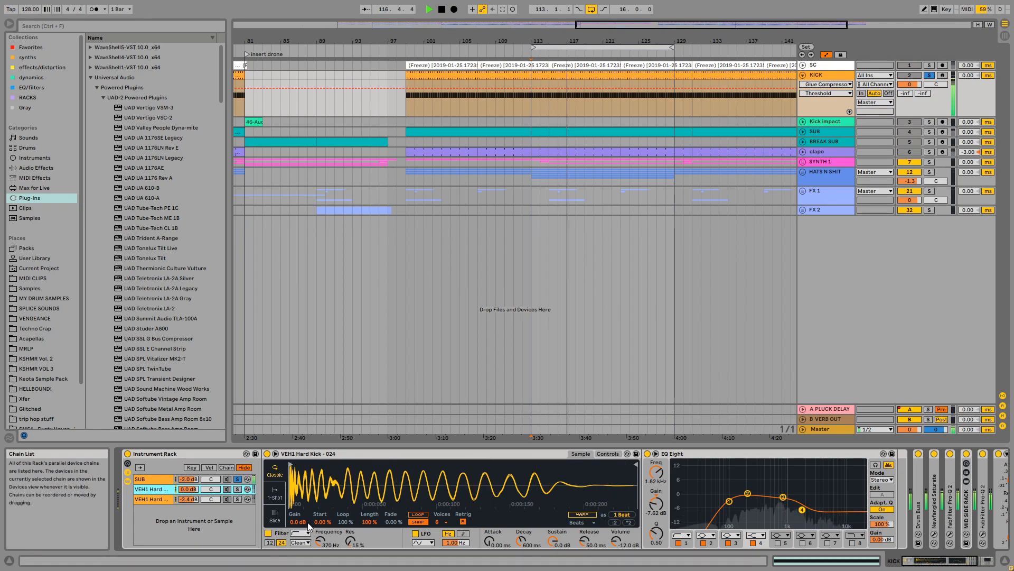
Audition the first VEH1 Hard chain by toggling its and SUB's solos, and examine its EQ Eight and the devices after it
left_click(238, 490)
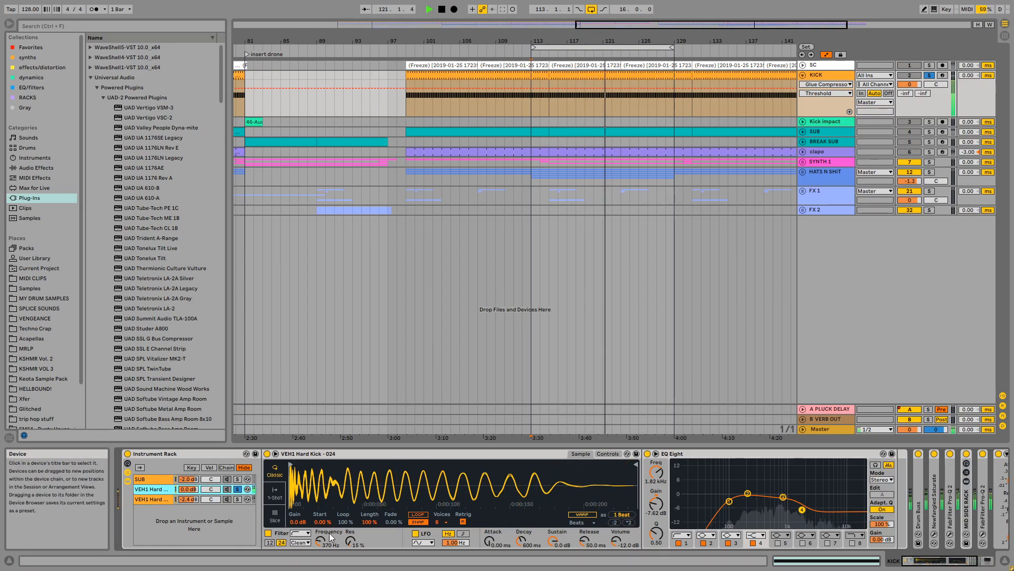
left_click(237, 478)
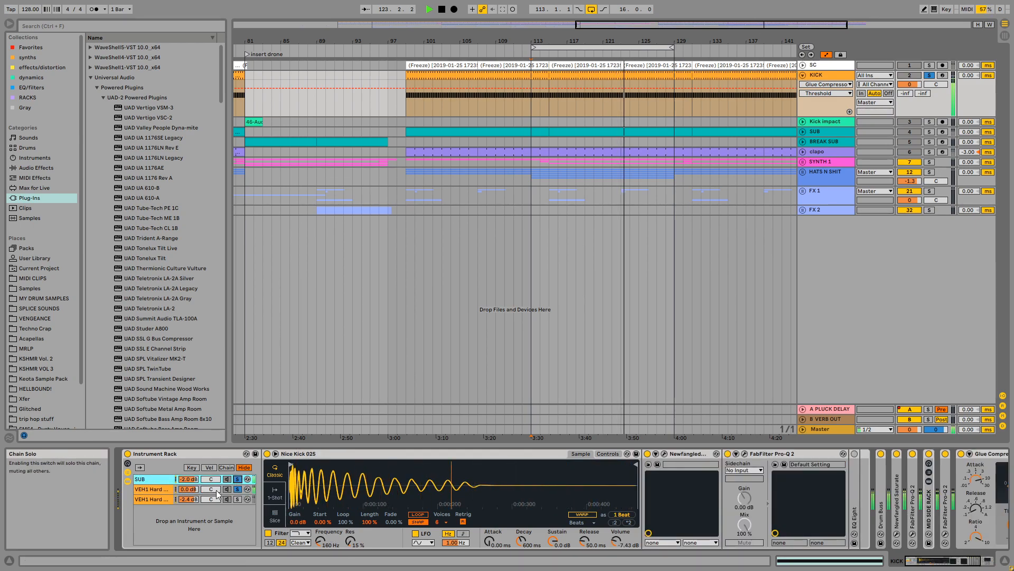
left_click(151, 489)
left_click(697, 454)
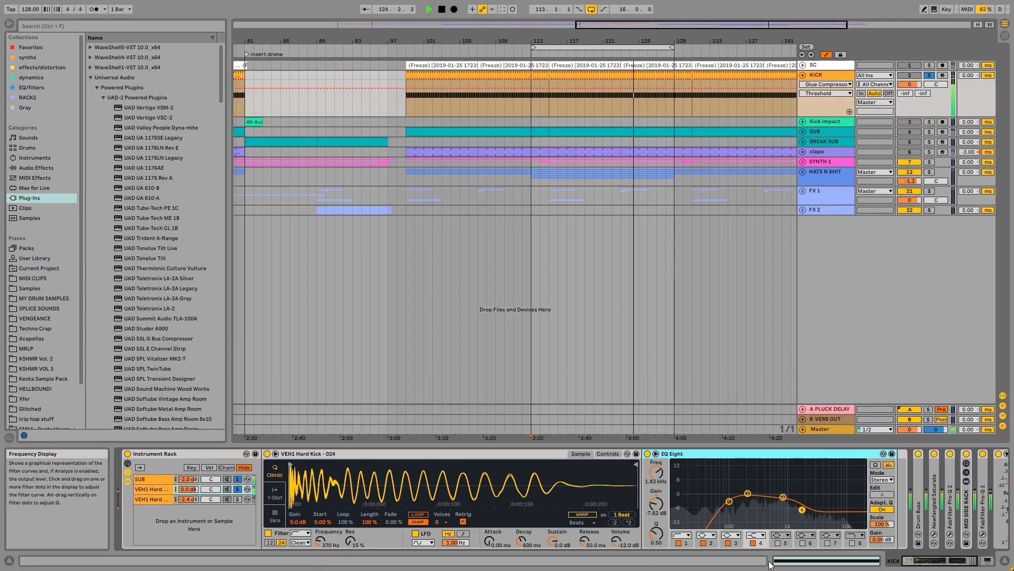
left_click_drag(942, 560, 949, 560)
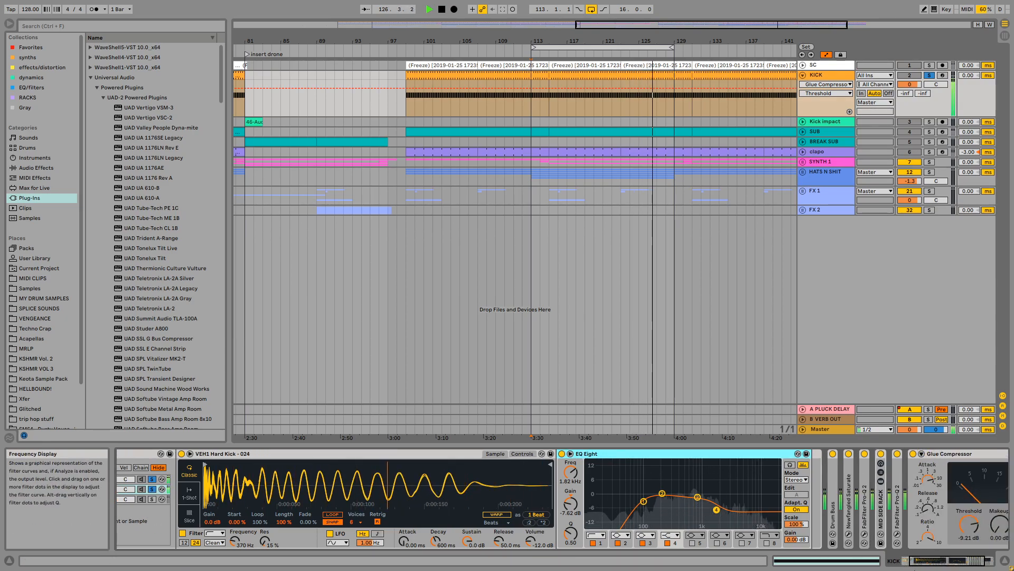
scroll(616, 527, "left", 3)
Solo the second VEH1 Hard chain, compare its devices with the first VEH1 Hard chain's, and clear the solo
left_click(156, 499)
left_click(238, 499)
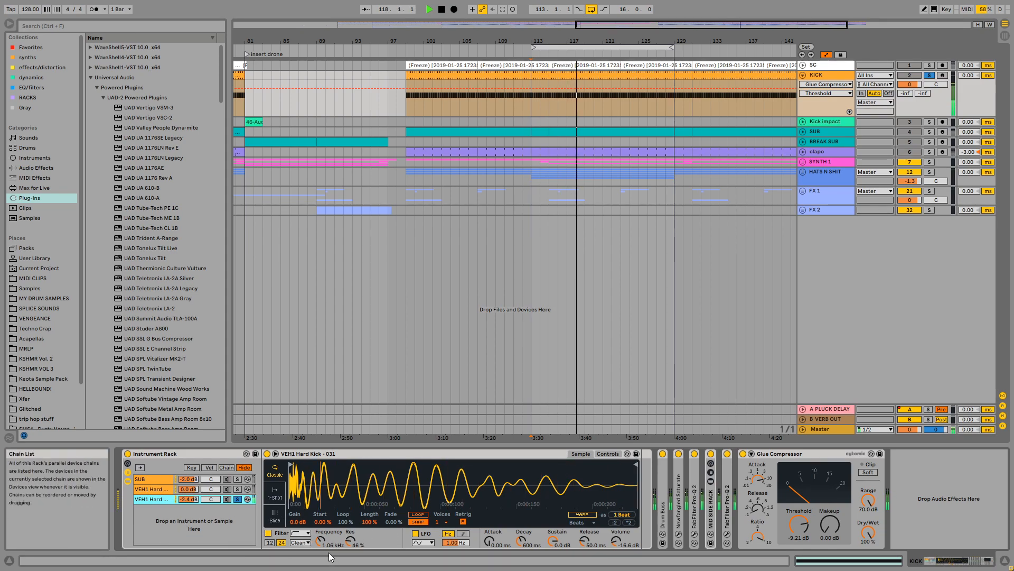
left_click(154, 488)
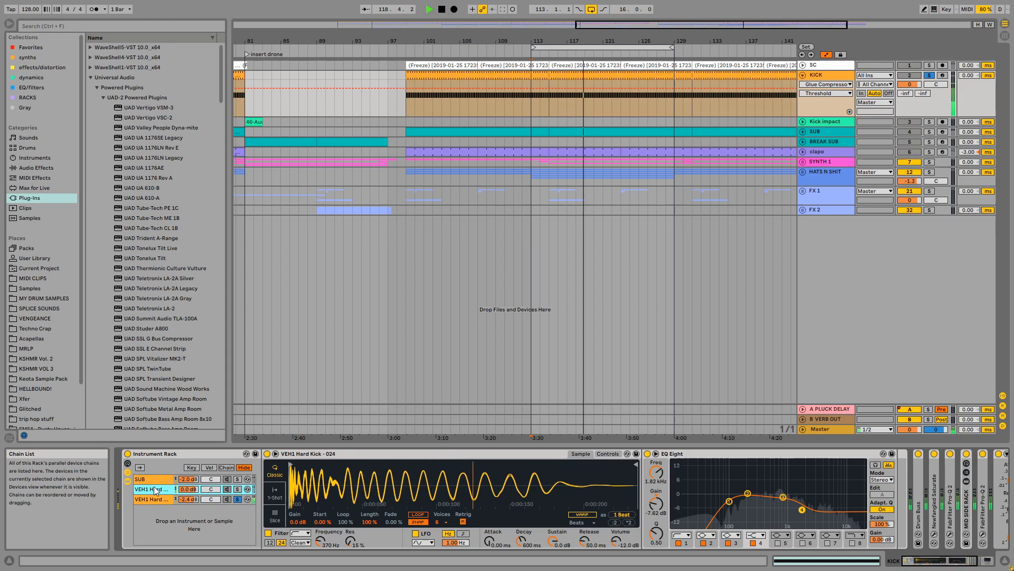
left_click(238, 499)
Deactivate all the kick's effects from Drum Buss through Glue Compressor and play the unprocessed kick from bar 113
left_click(711, 508)
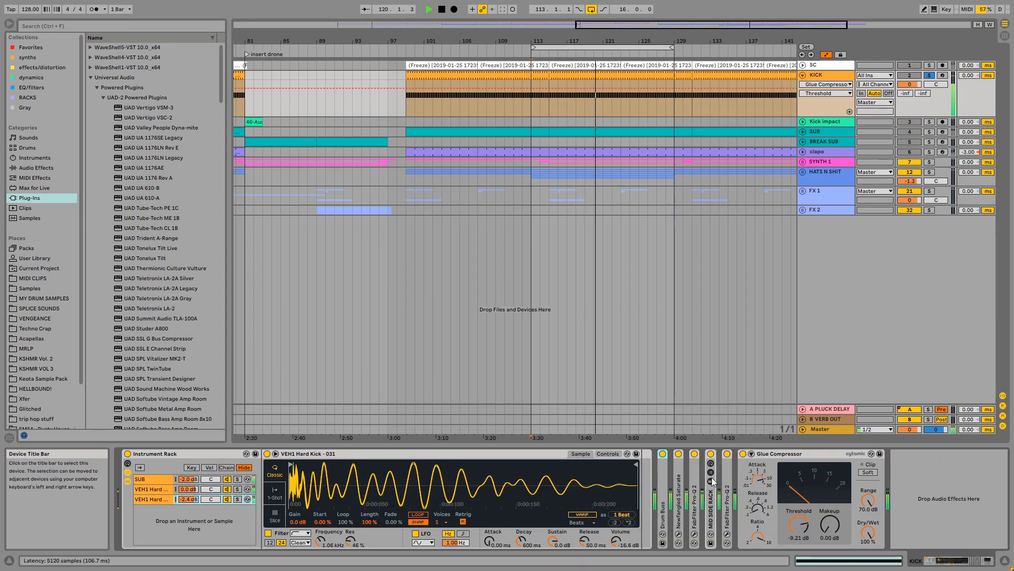
key("space")
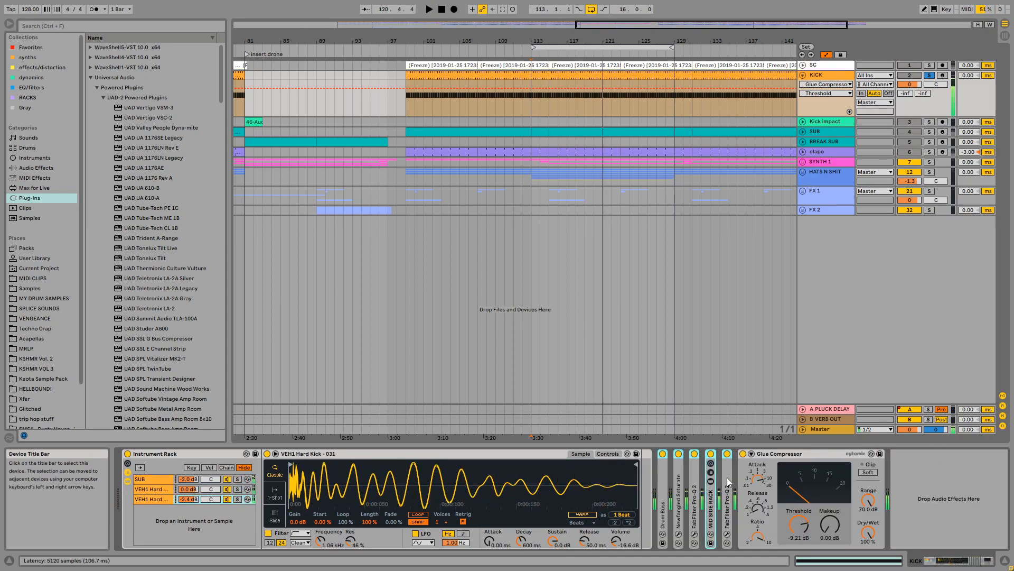
key("0")
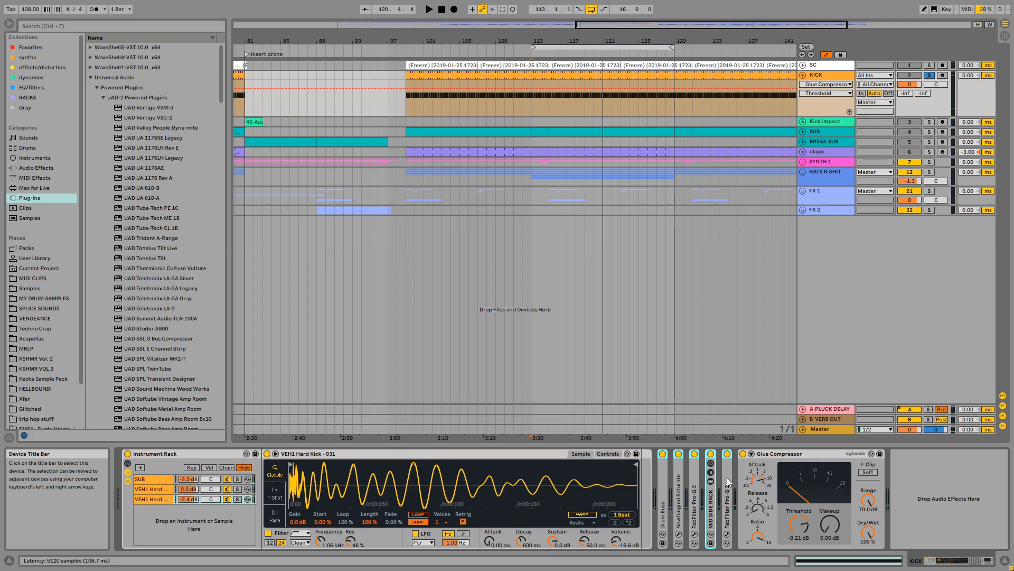
left_click(781, 454)
key("0")
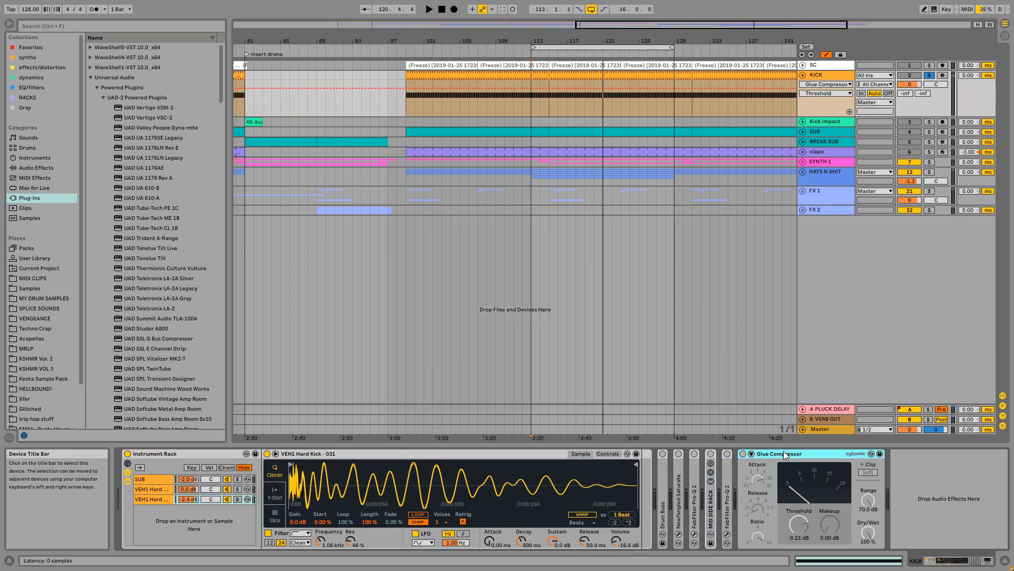
left_click(525, 110)
key("space")
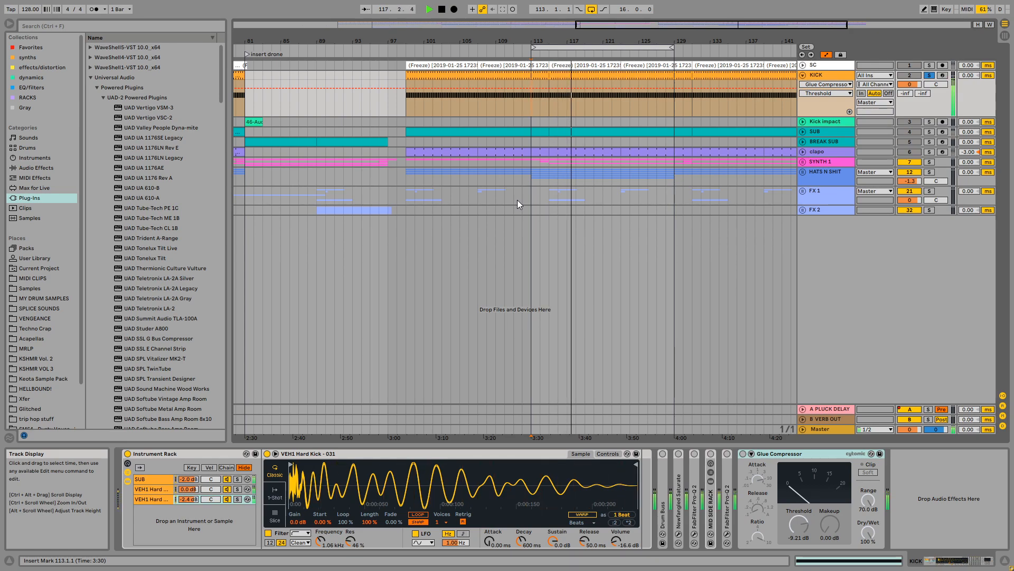
Activate and unfold Drum Buss, select its Dry/Wet, and unfold Newfangled Saturate to inspect its plug-in window
double_click(664, 467)
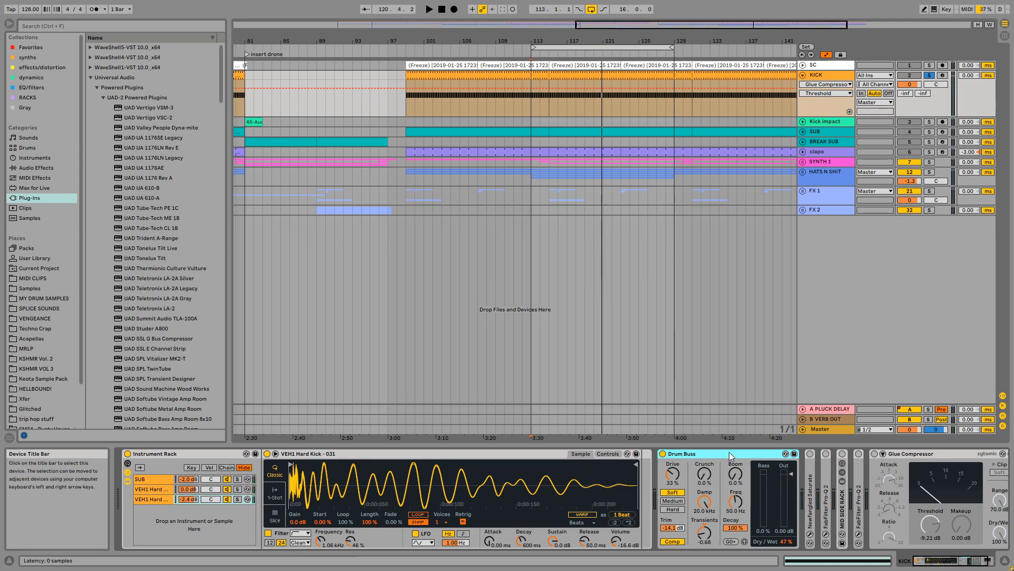
left_click(787, 542)
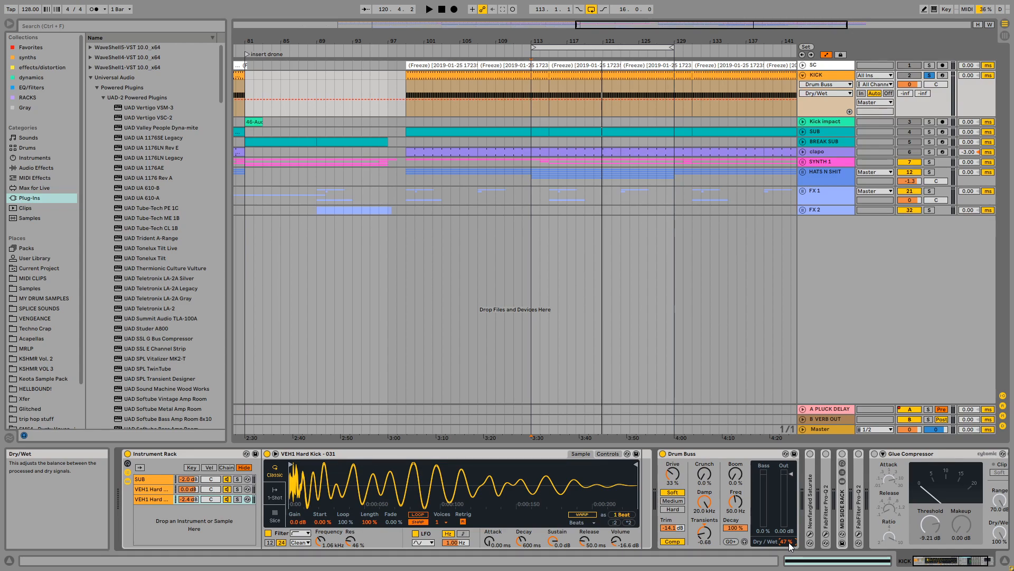
double_click(811, 485)
left_click_drag(951, 560, 967, 560)
left_click(694, 453)
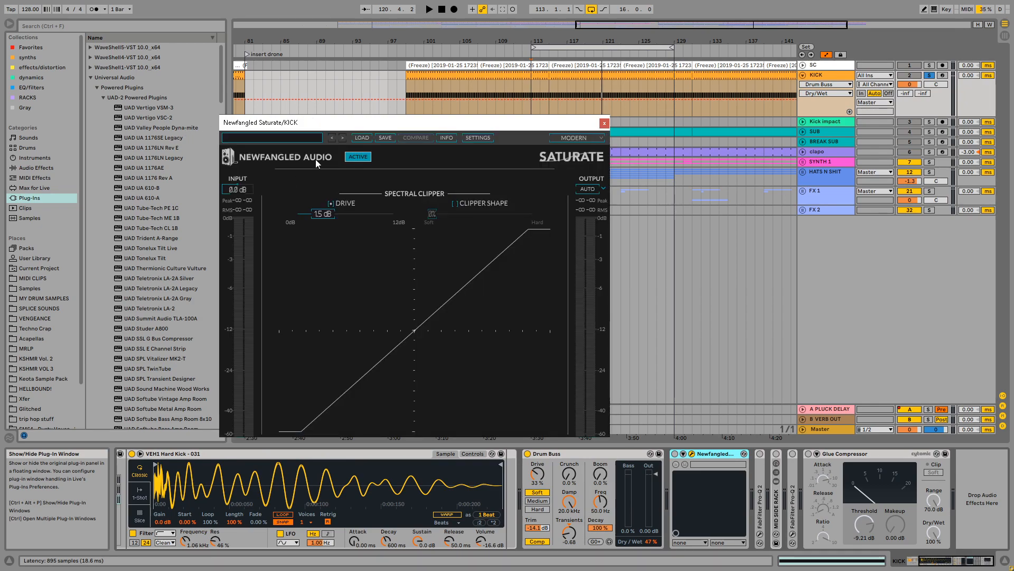
left_click_drag(527, 121, 512, 88)
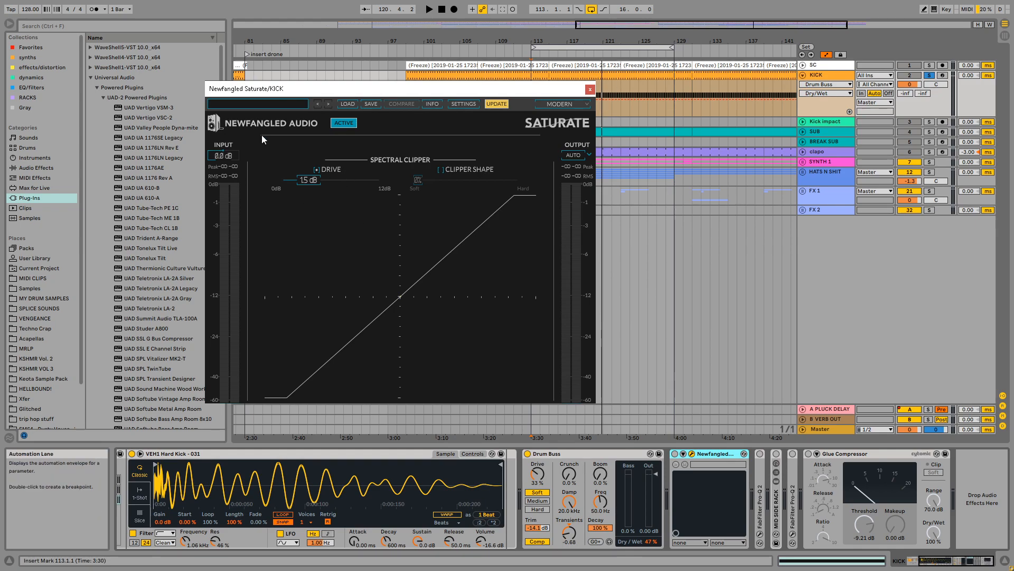
left_click(744, 453)
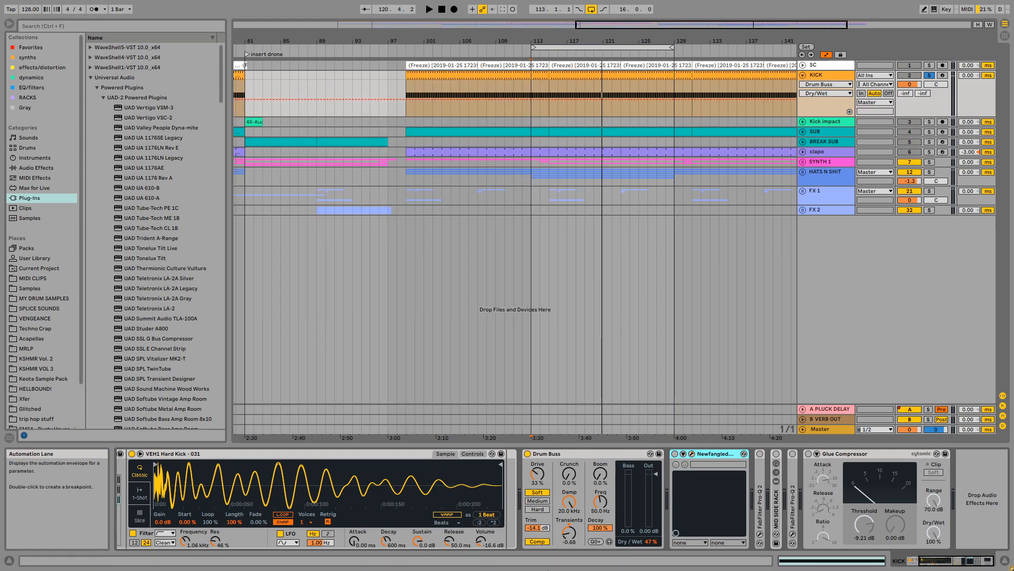
Activate Newfangled Saturate, compare the kick with it and Drum Buss bypassed and enabled during playback, and fold both devices
left_click(674, 453)
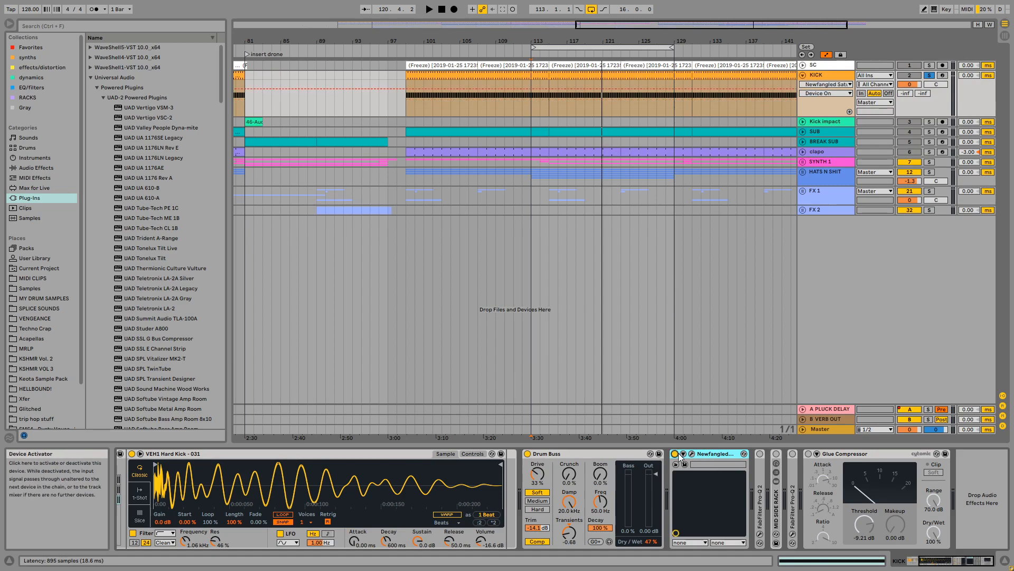
key("space")
left_click(570, 455)
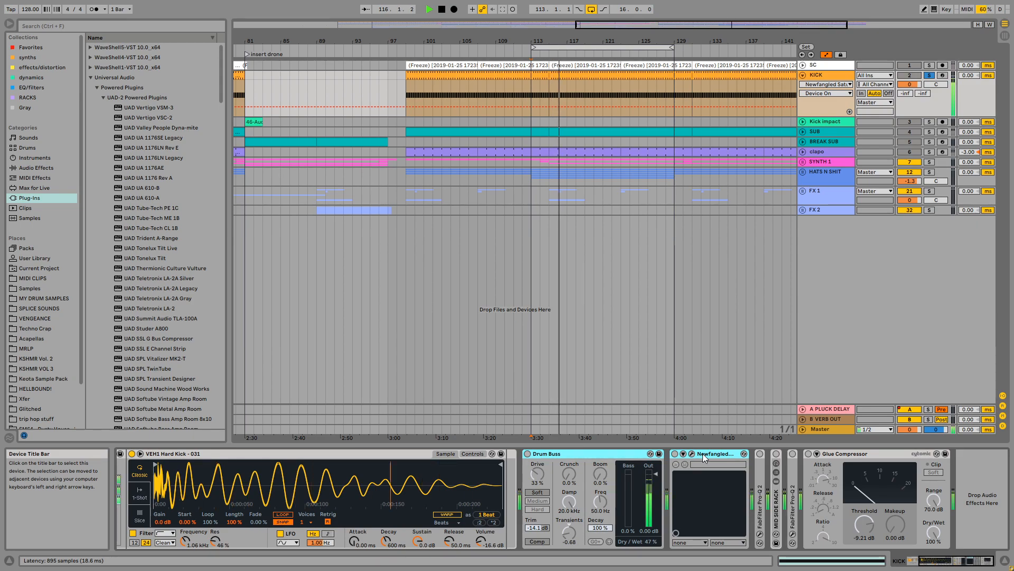
left_click(675, 454)
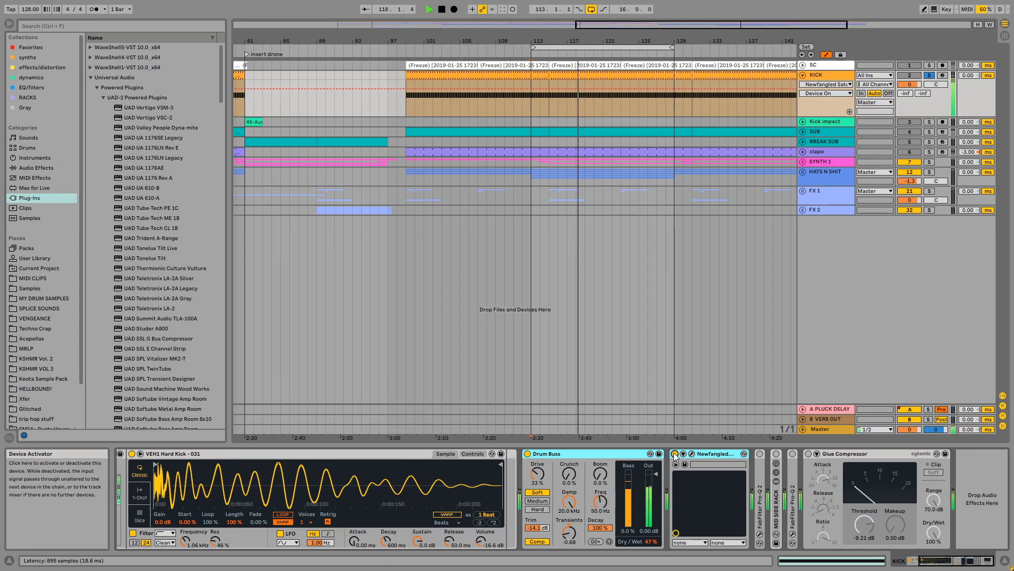
left_click(675, 454)
double_click(614, 452)
double_click(579, 452)
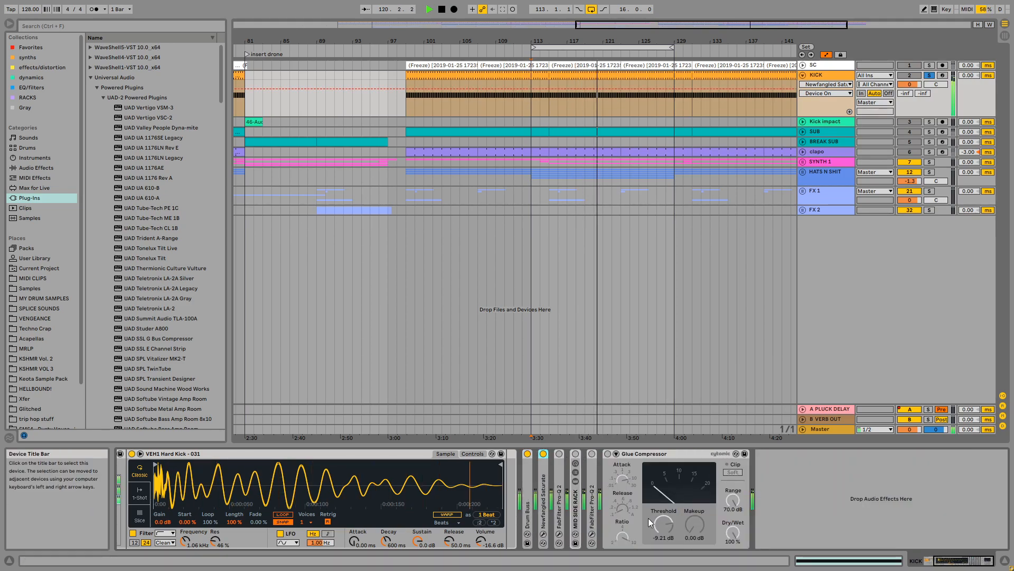
Unfold the kick's first FabFilter Pro-Q 2, open its plug-in window, and activate it during playback
left_click(38, 436)
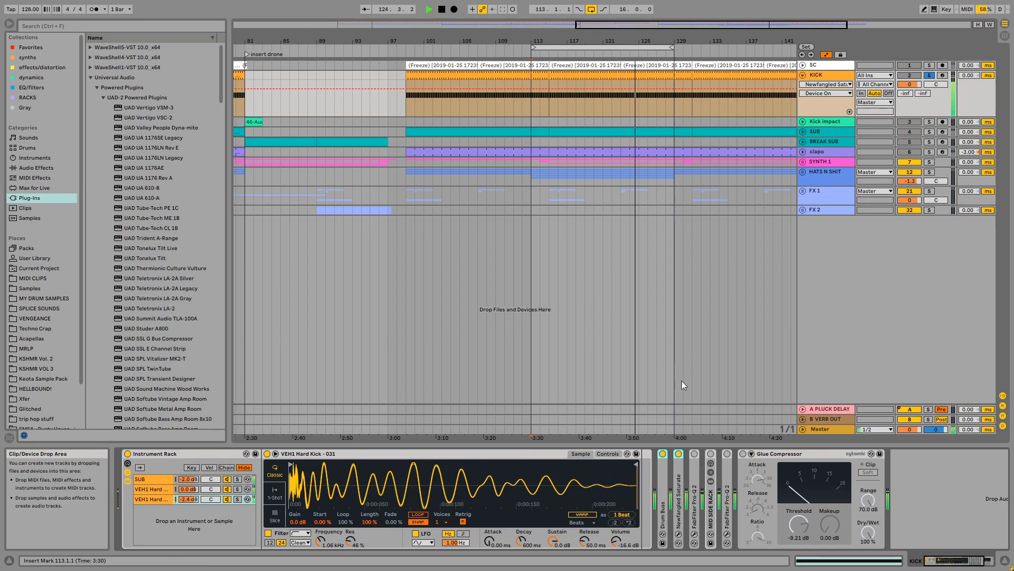
double_click(694, 473)
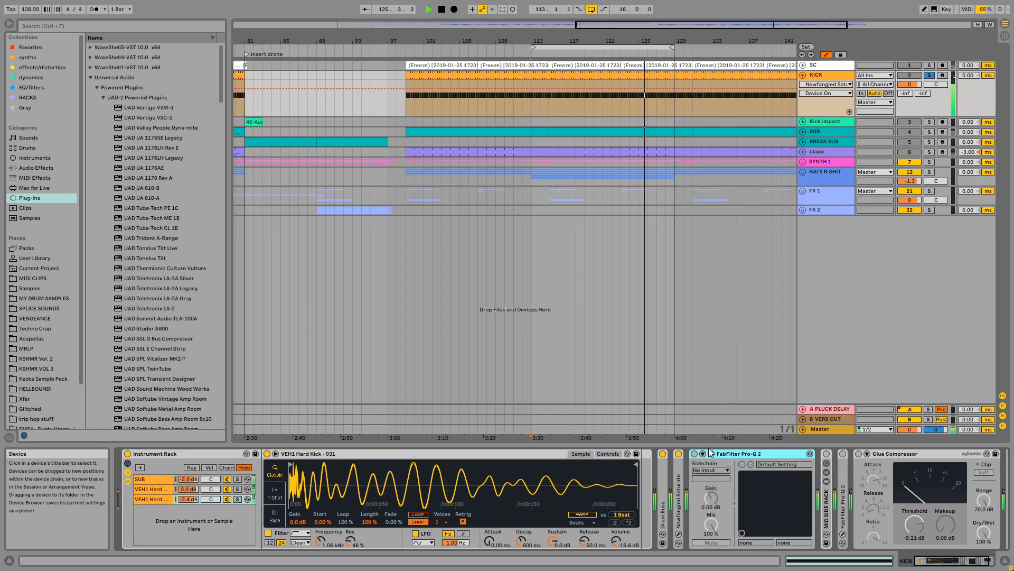
left_click(711, 453)
left_click(694, 454)
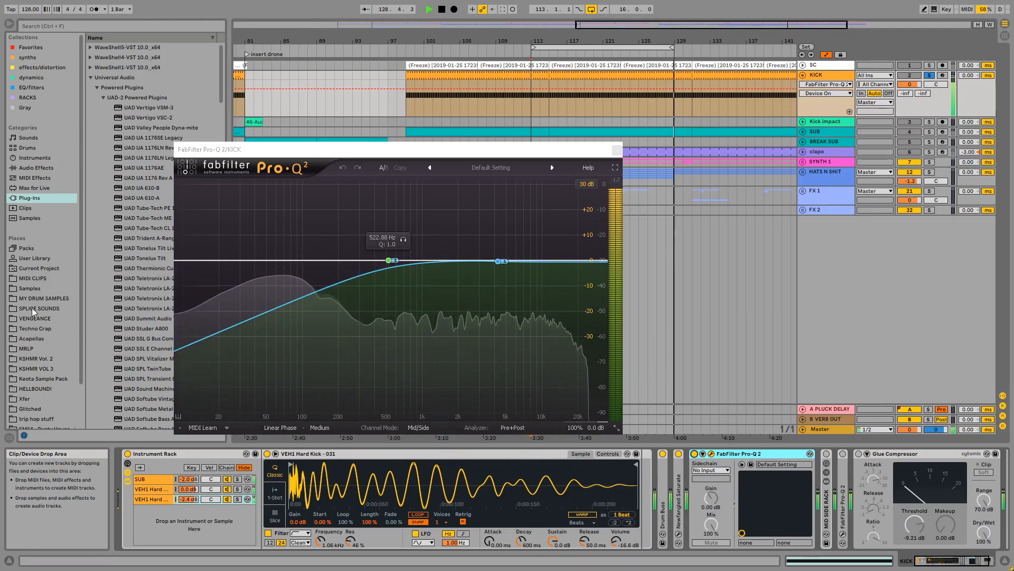
Check the Master track's Spectrum, replay the kick from bar 113 with Pro-Q 2's curve in view, and close and fold the EQ
key("space")
left_click(835, 430)
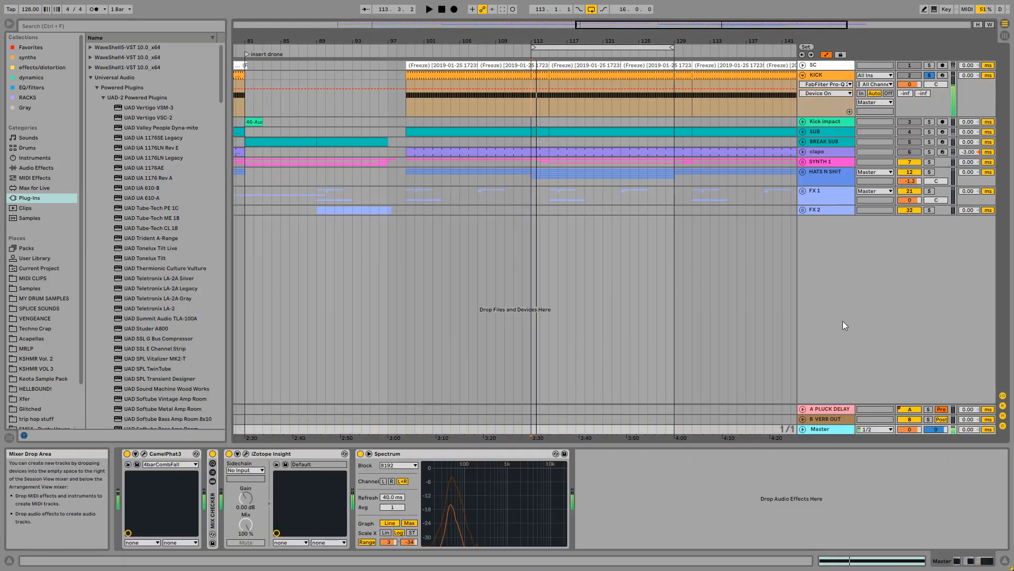
key("space")
left_click(674, 88)
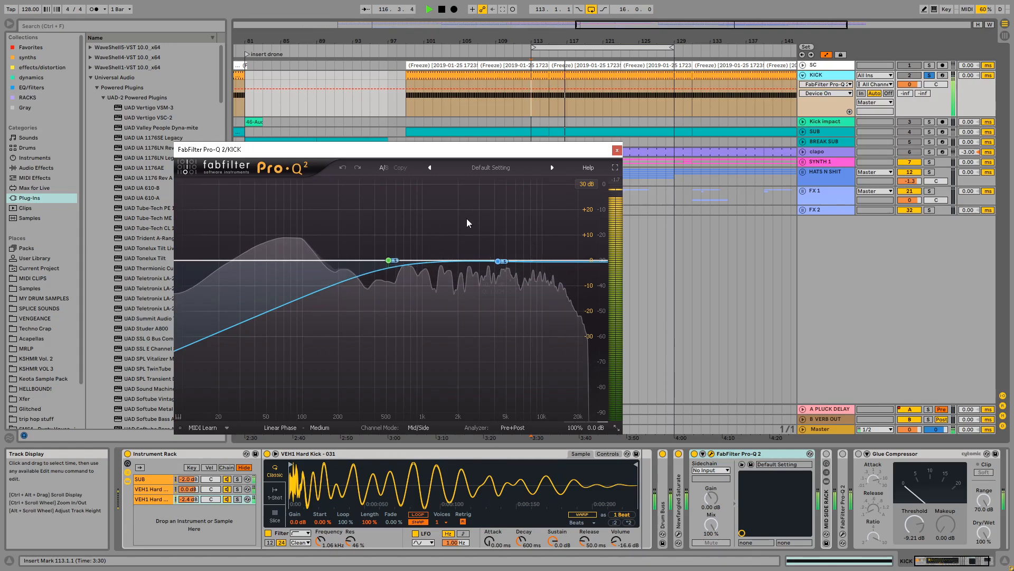
key("space")
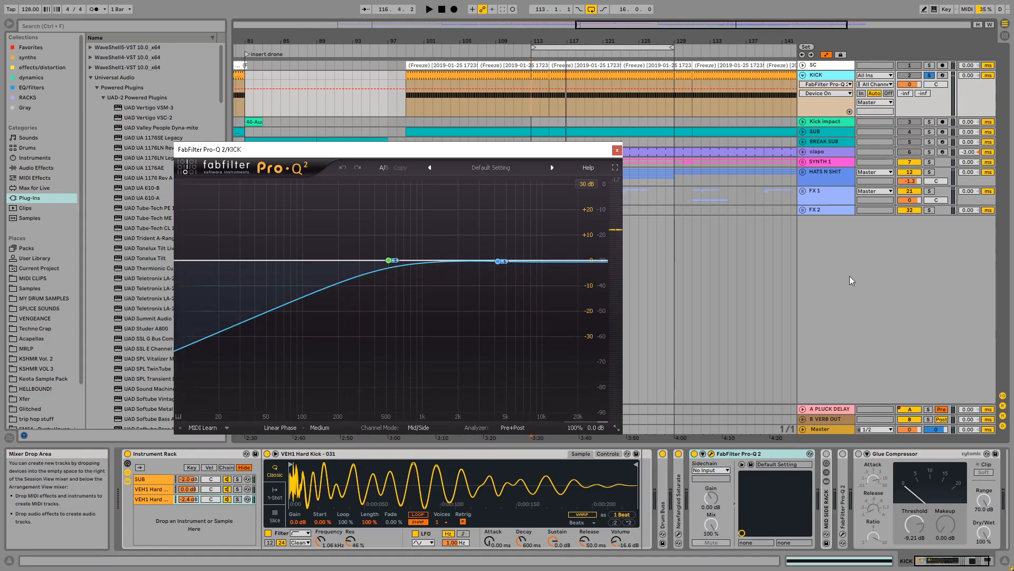
key("space")
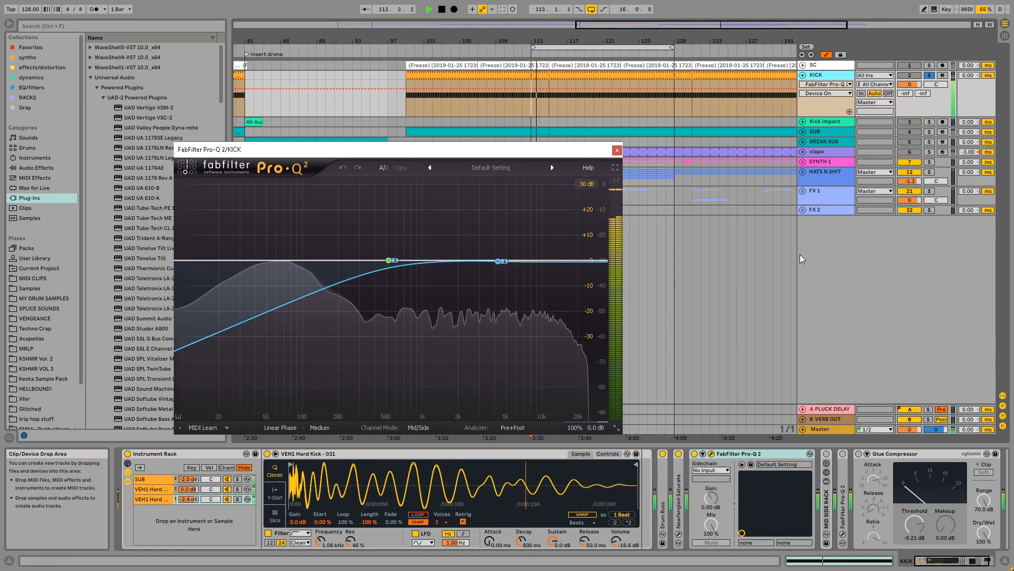
left_click(617, 152)
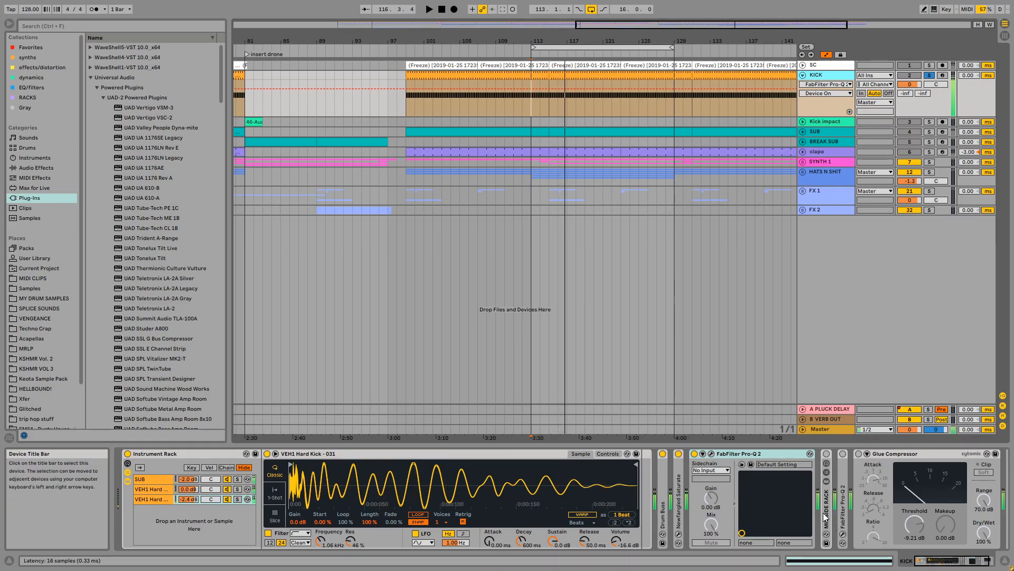
left_click_drag(965, 560, 983, 560)
double_click(703, 453)
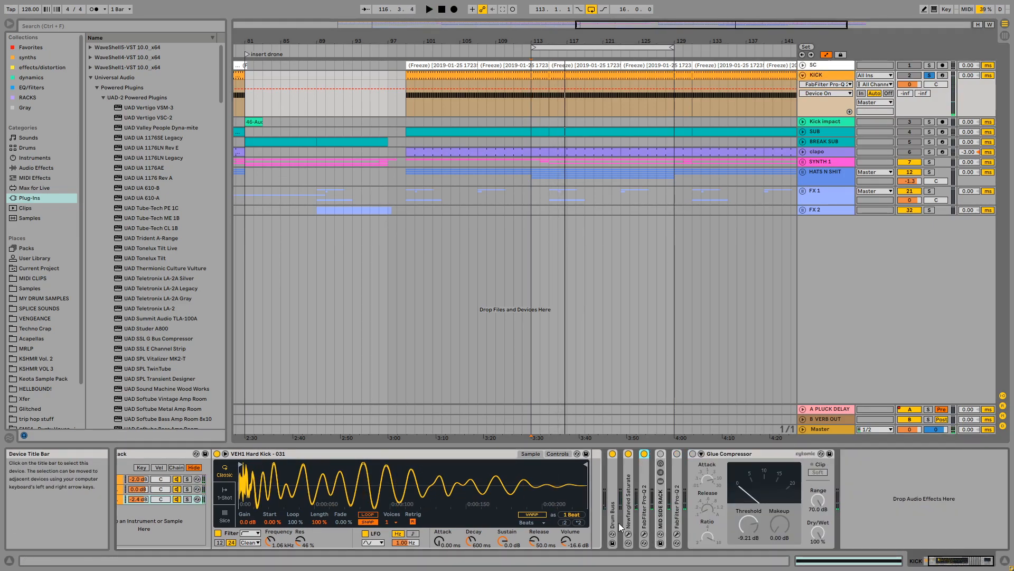
Unfold the MID SIDE RACK and examine the devices in its MID and SIDE chains
double_click(660, 508)
left_click_drag(962, 560, 977, 561)
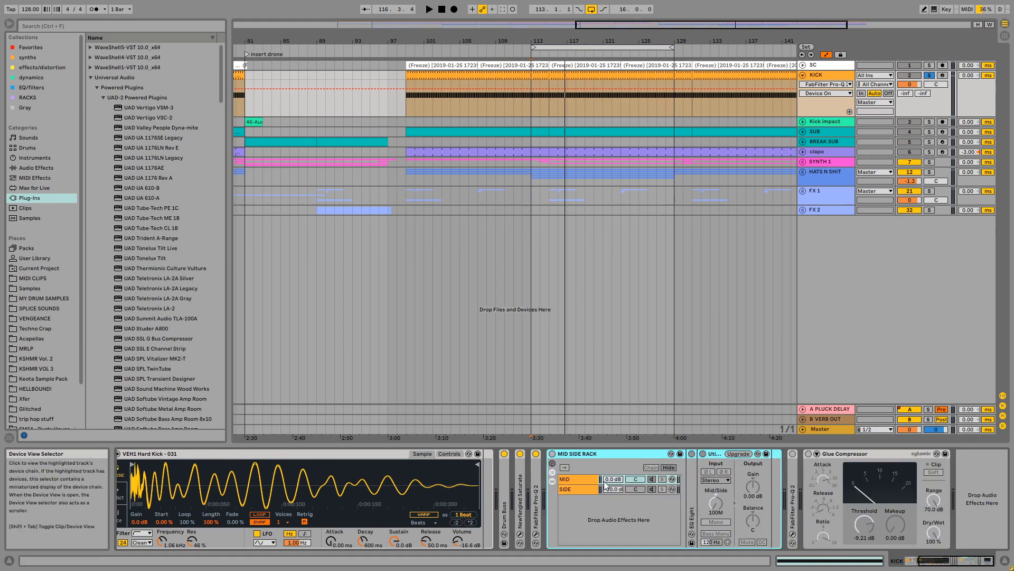
left_click(584, 480)
left_click(582, 487)
left_click(582, 481)
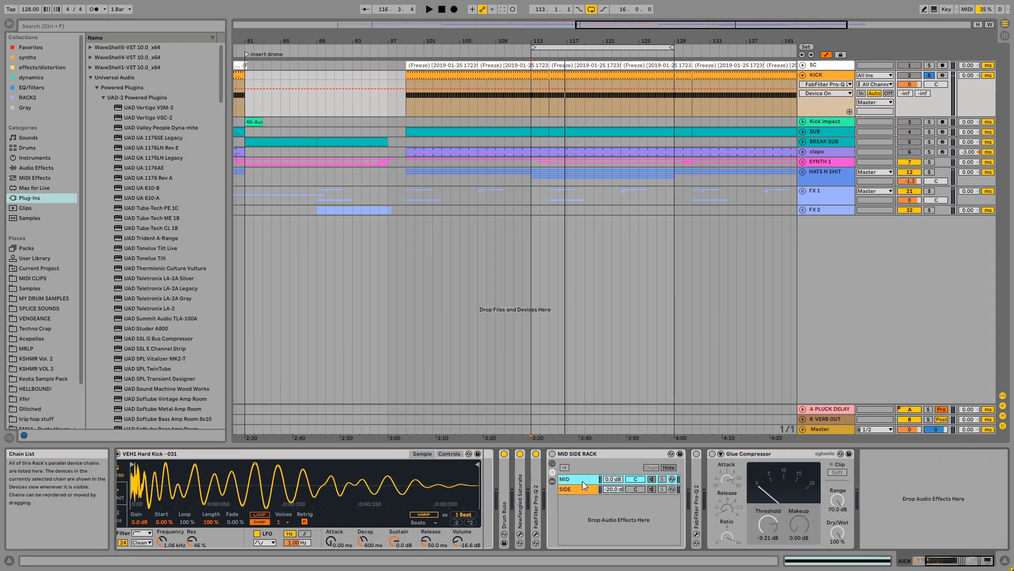
left_click(582, 487)
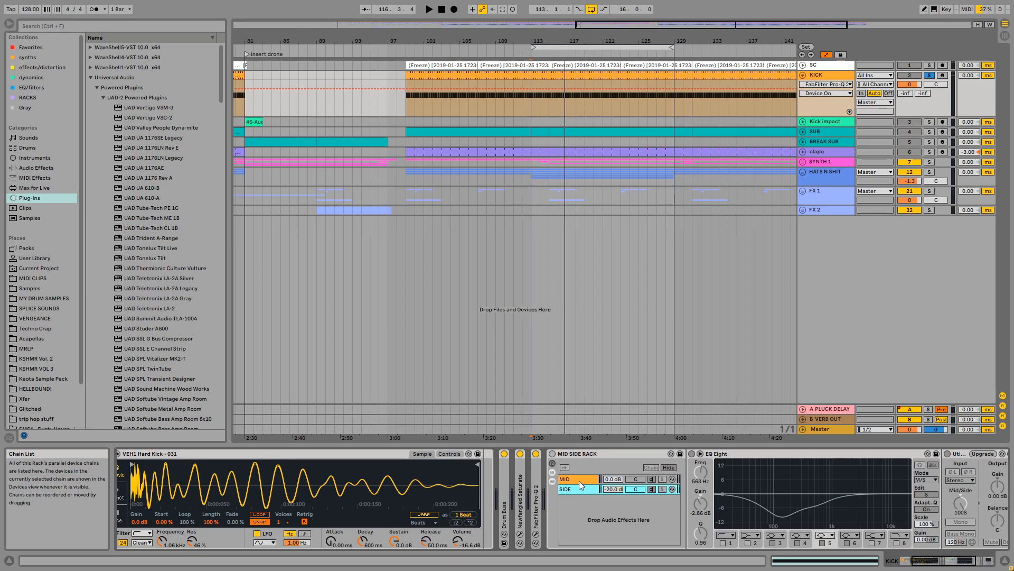
left_click(580, 481)
Activate the MID SIDE RACK, play the kick from bar 113, and show the SIDE chain's EQ Eight
left_click(582, 453)
left_click(553, 454)
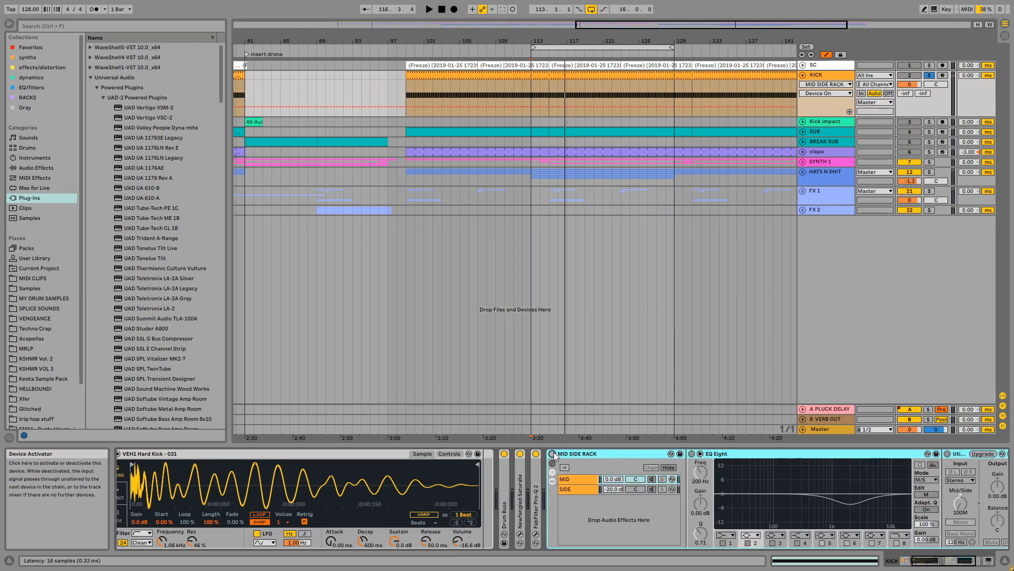
left_click(553, 454)
key("space")
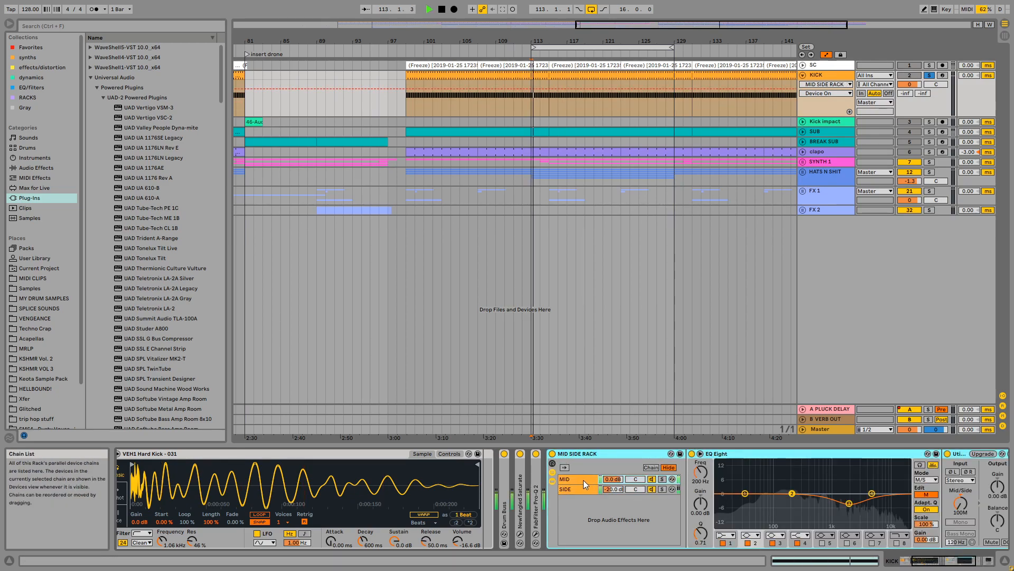
left_click(587, 488)
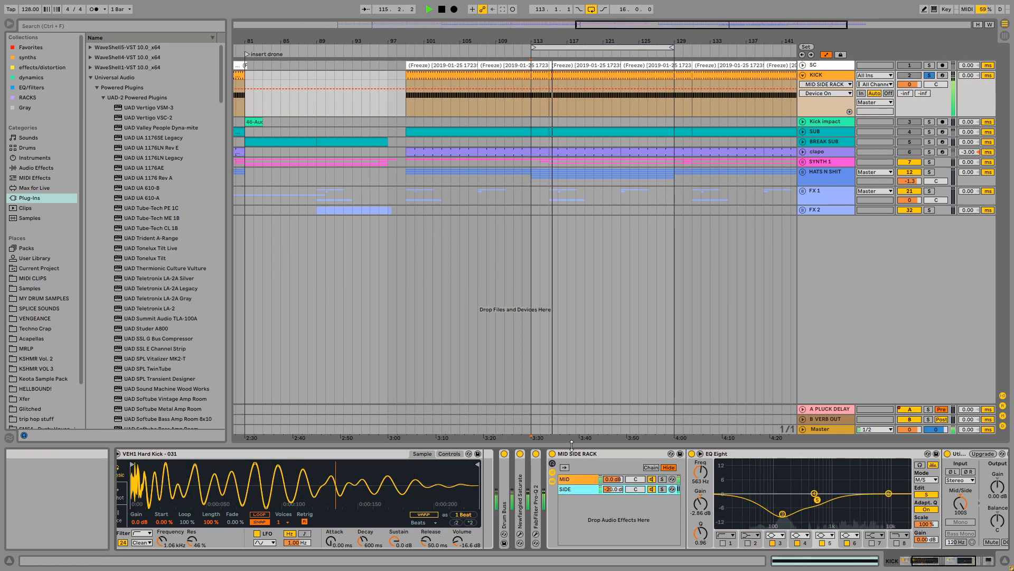
Stop playback, fold the MID SIDE RACK, and activate and unfold the kick's second FabFilter Pro-Q 2
key("space")
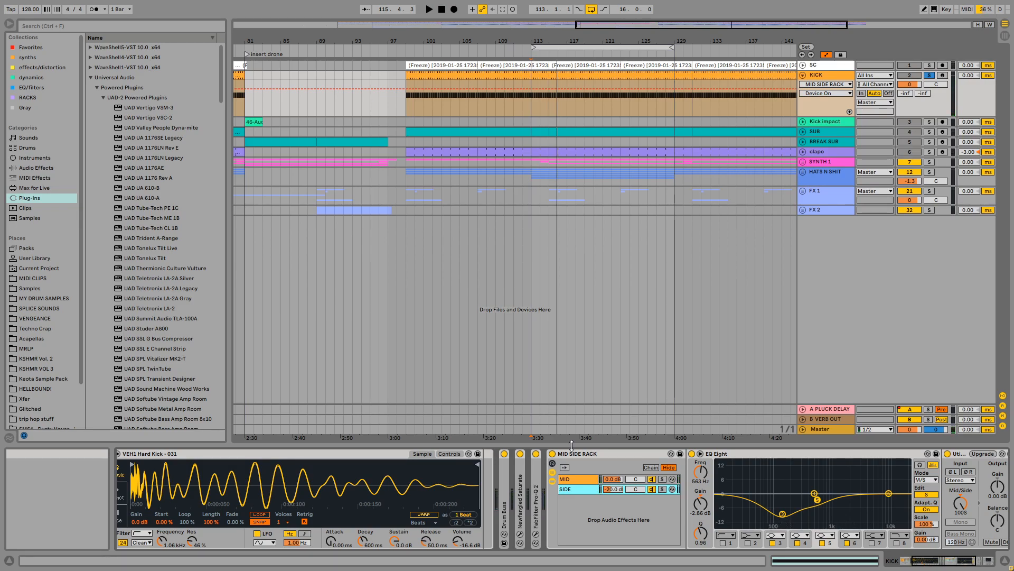
double_click(612, 455)
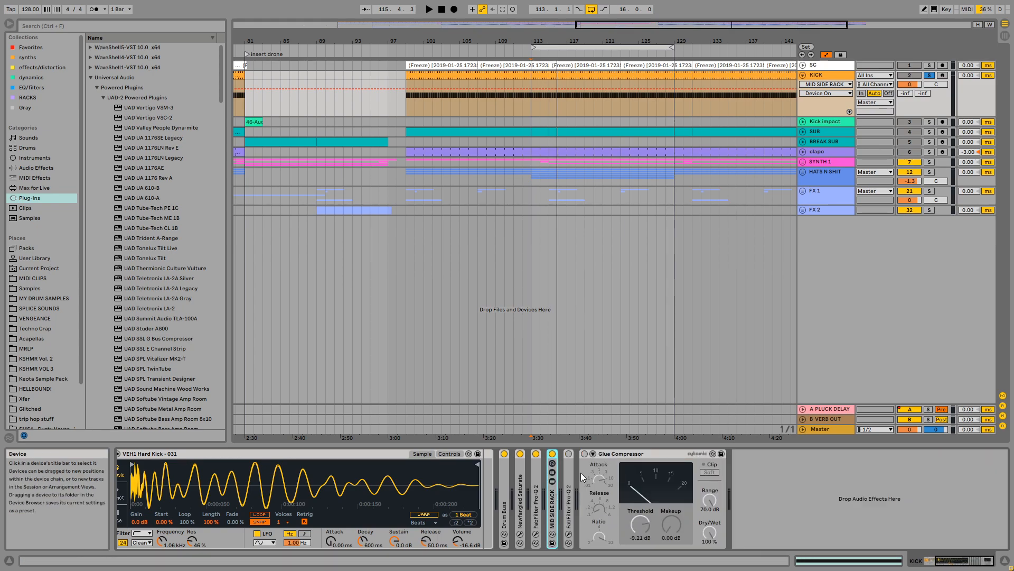
left_click(568, 454)
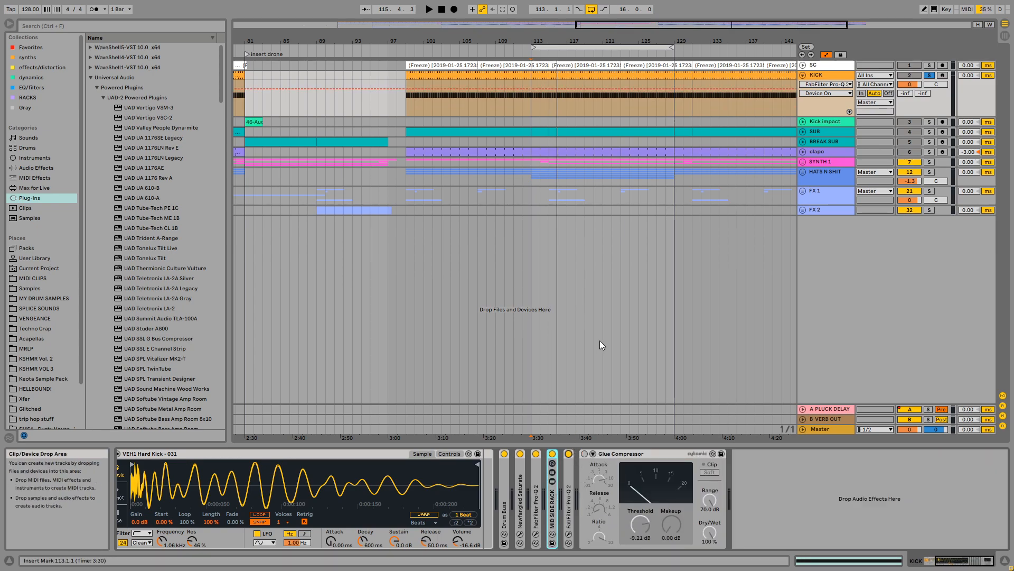
double_click(570, 468)
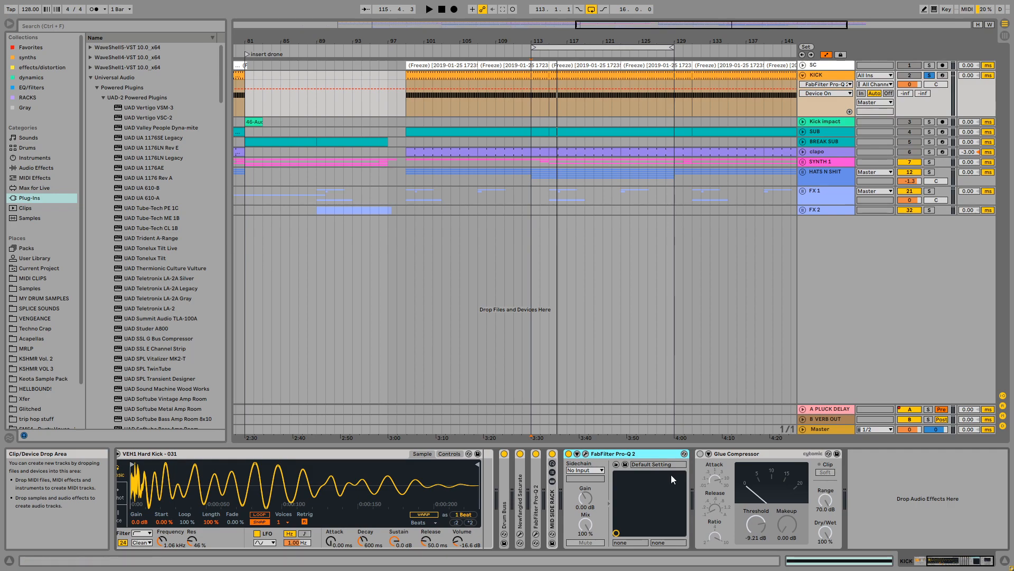
Fold the second Pro-Q 2, activate the kick's Glue Compressor, and listen to the kick through it
double_click(627, 454)
left_click(626, 454)
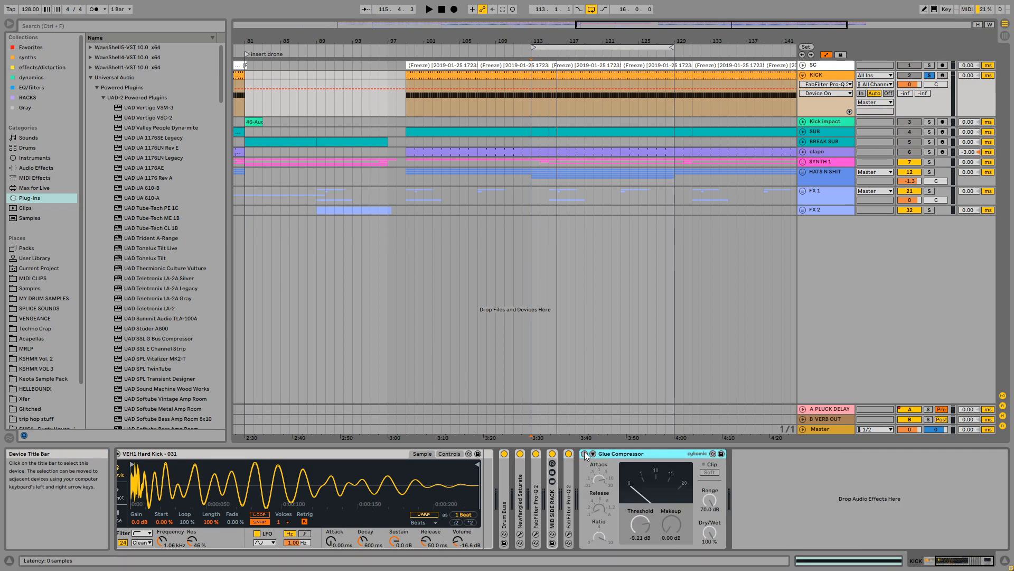
key("space")
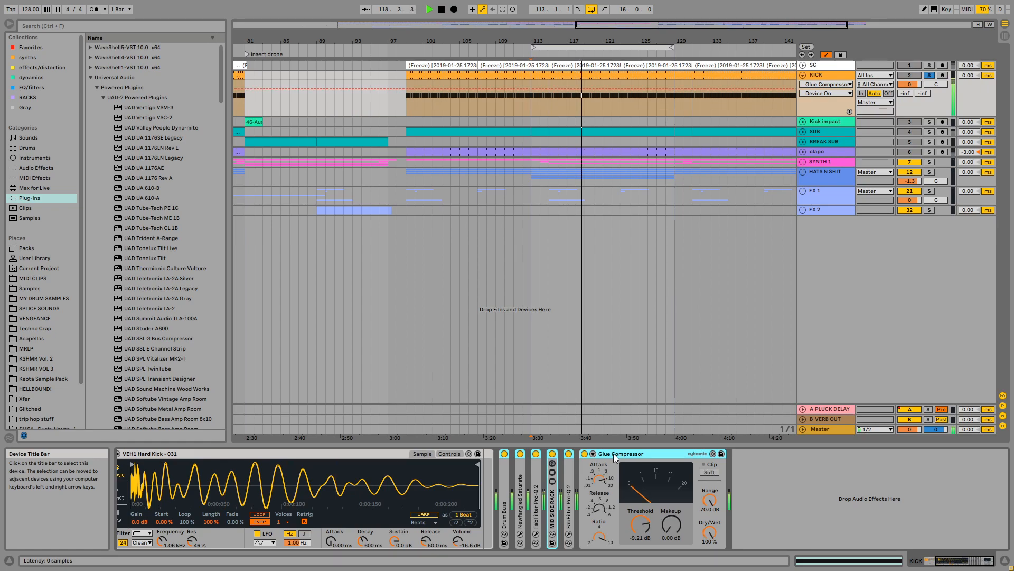
key("space")
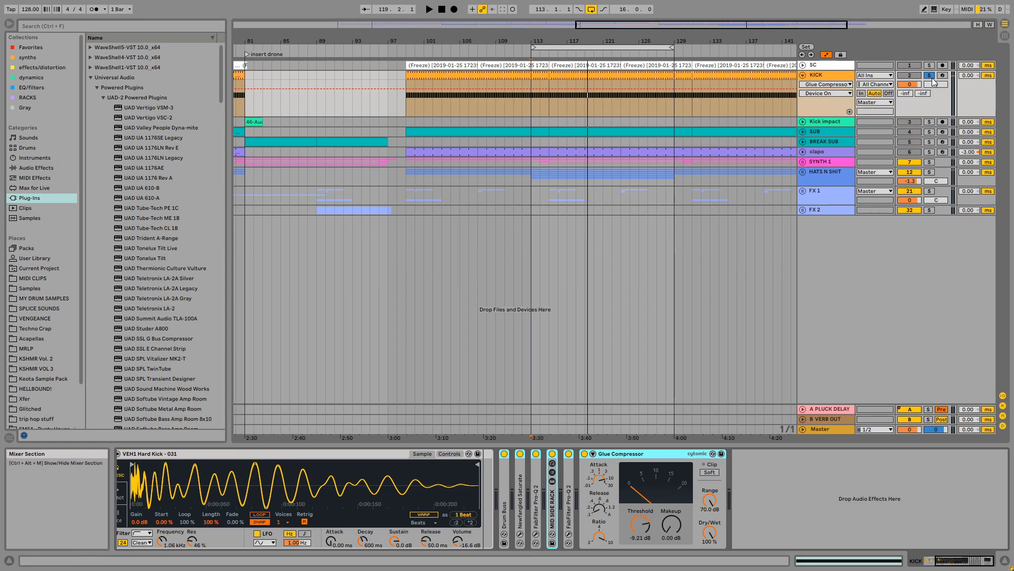
Take the kick out of solo and play all tracks from bar 113
left_click(522, 123)
left_click(829, 133)
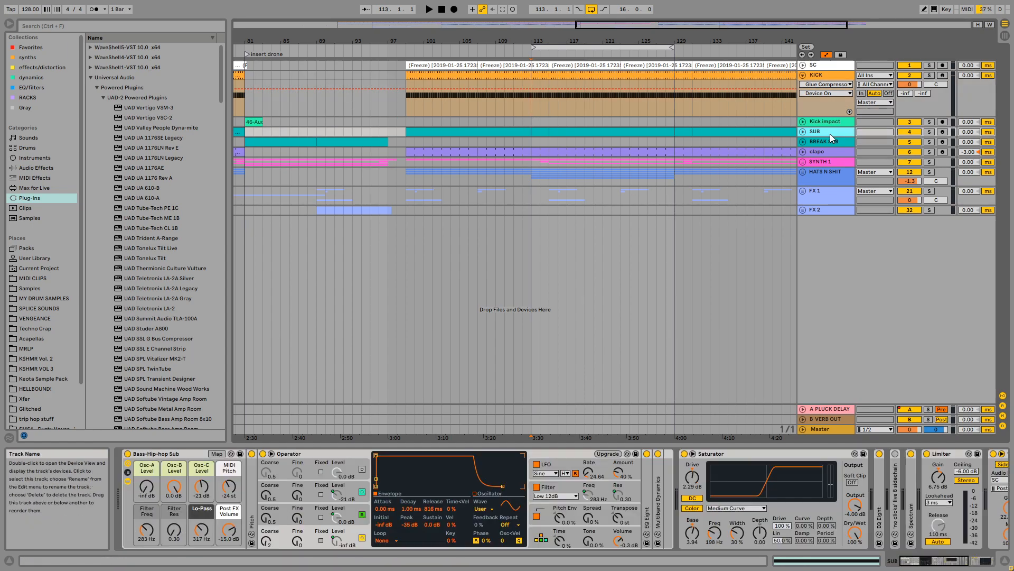
left_click(537, 116)
key("space")
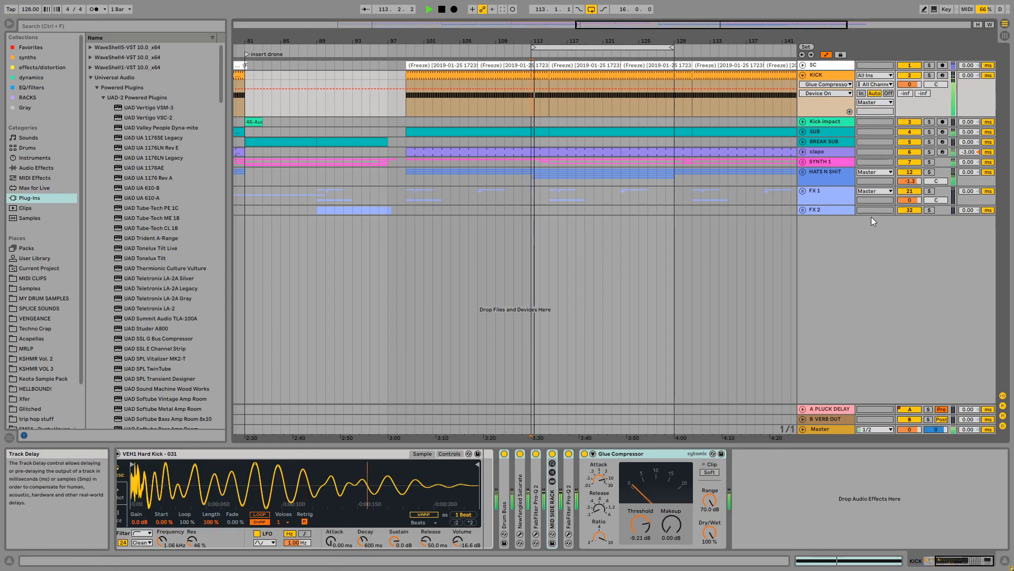
Unfold the claps track, solo it, and unfold its Instrument Rack to show the clap chains
left_click(825, 152)
left_click(828, 169)
left_click(810, 153)
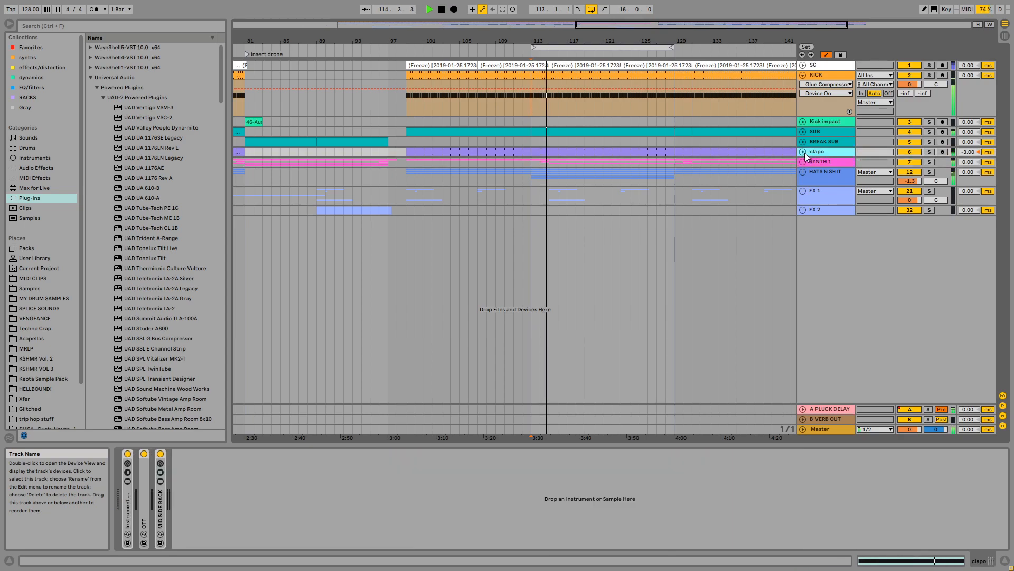
left_click(803, 153)
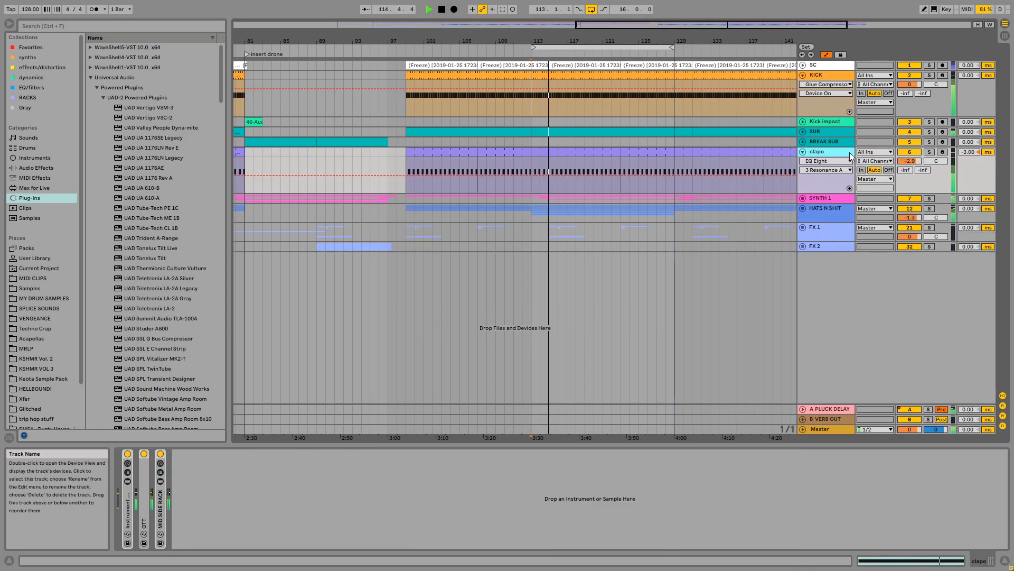
left_click(929, 151)
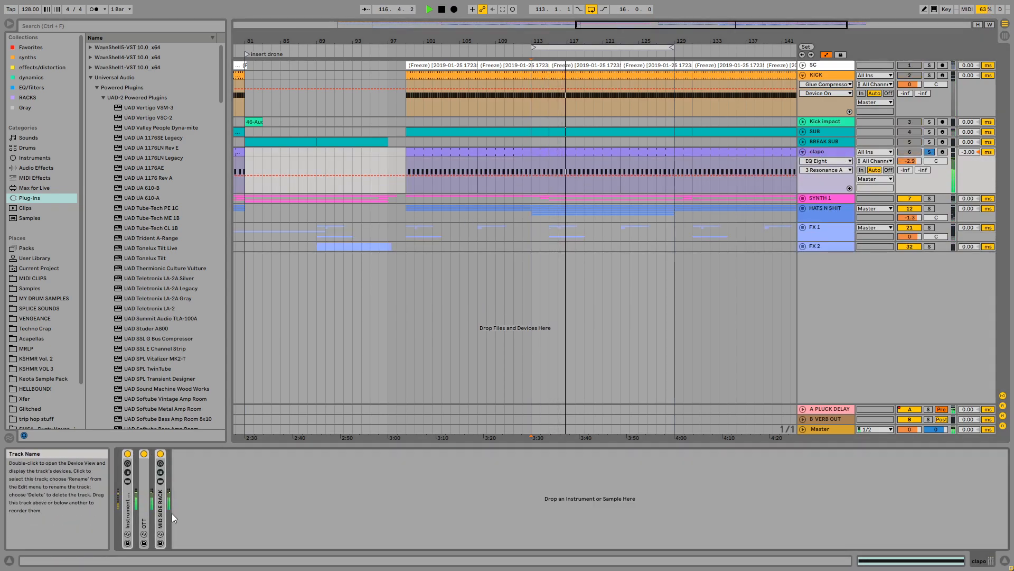
double_click(131, 496)
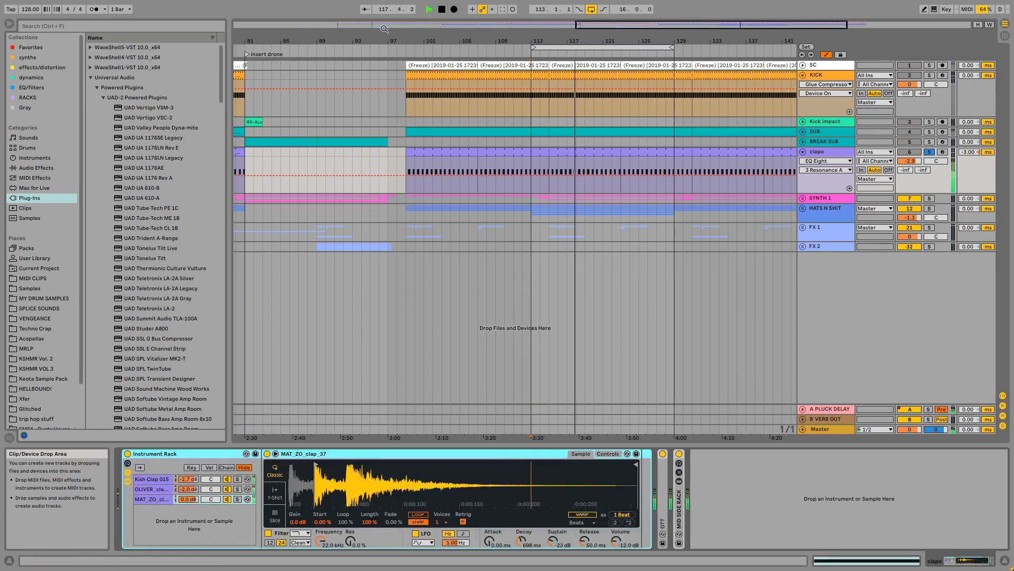
Audition the Kish Clap 015 and OLIVER chains in solo, and show the MAT_ZO clap's sampler in the claps rack
left_click(532, 104)
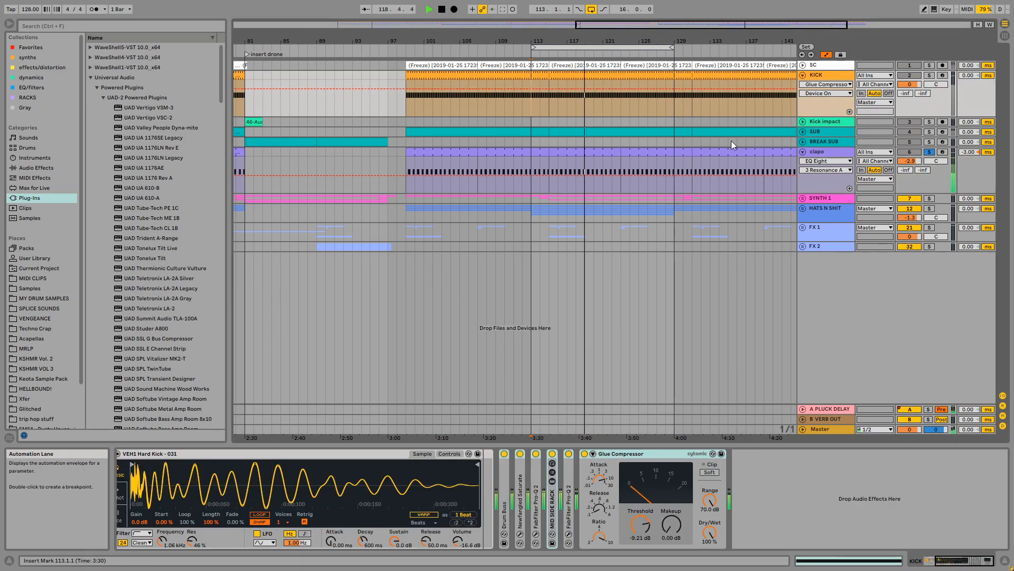
left_click(824, 152)
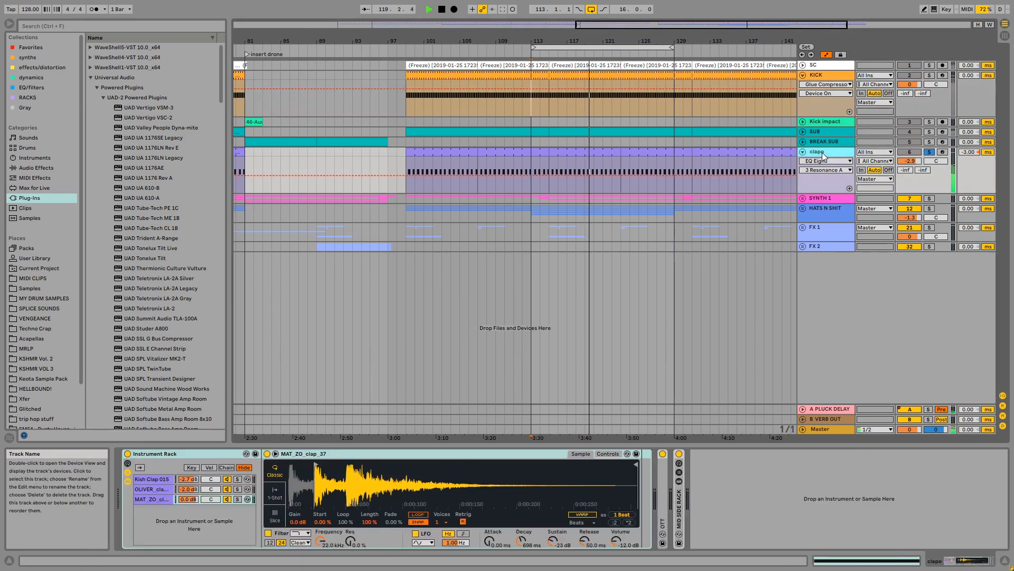
left_click(155, 479)
left_click(238, 479)
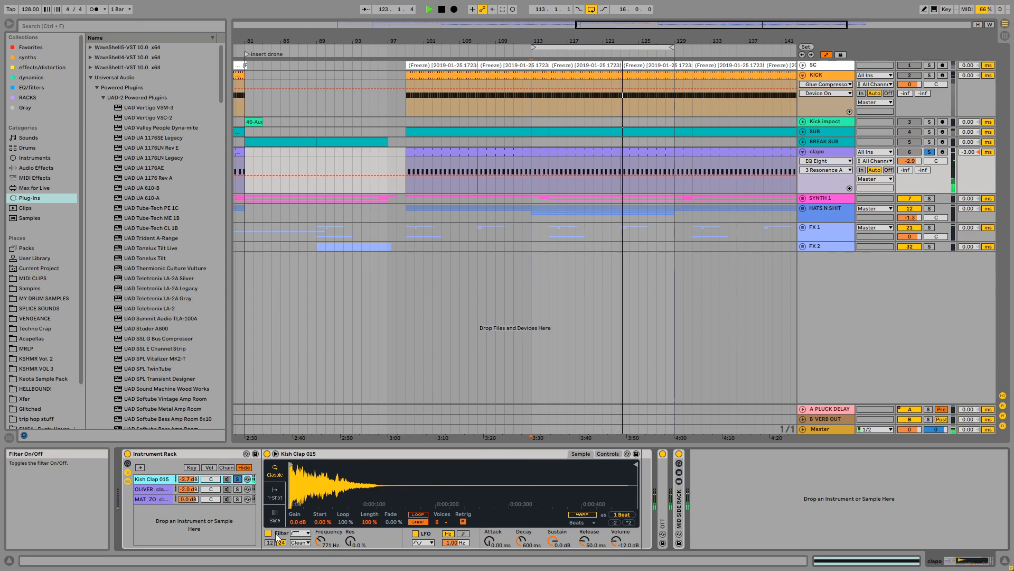
left_click(238, 489)
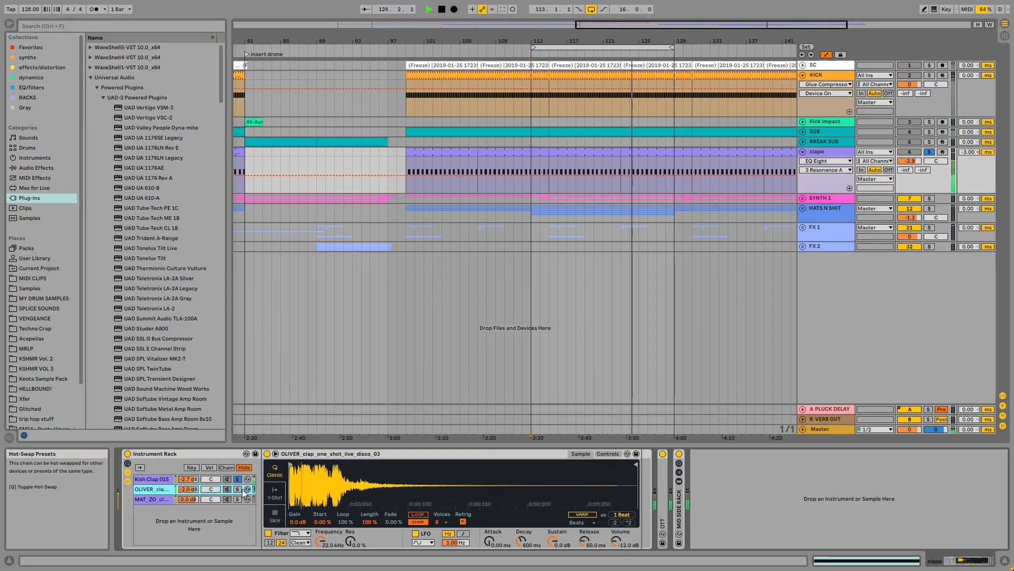
left_click(238, 489)
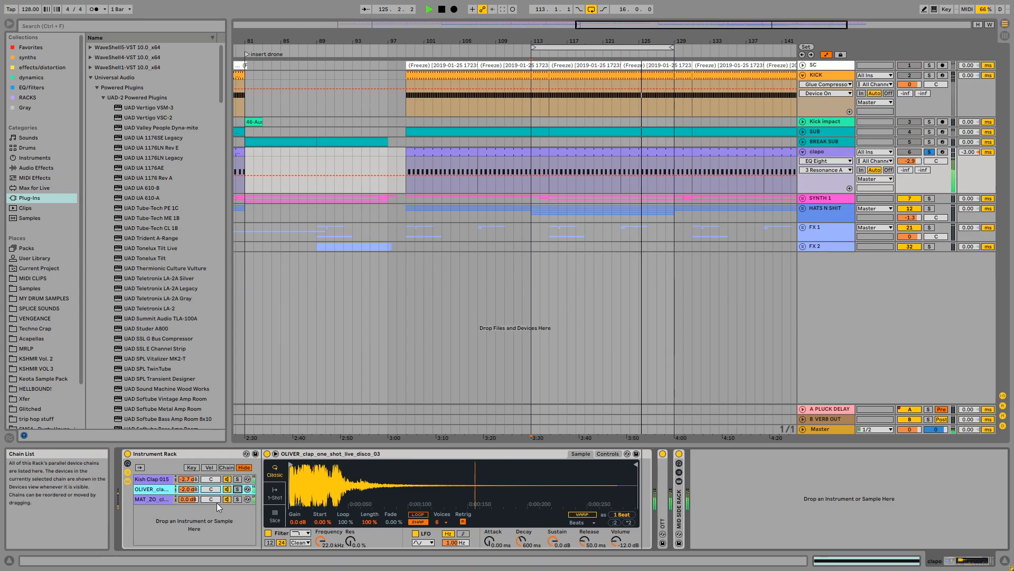
left_click(153, 499)
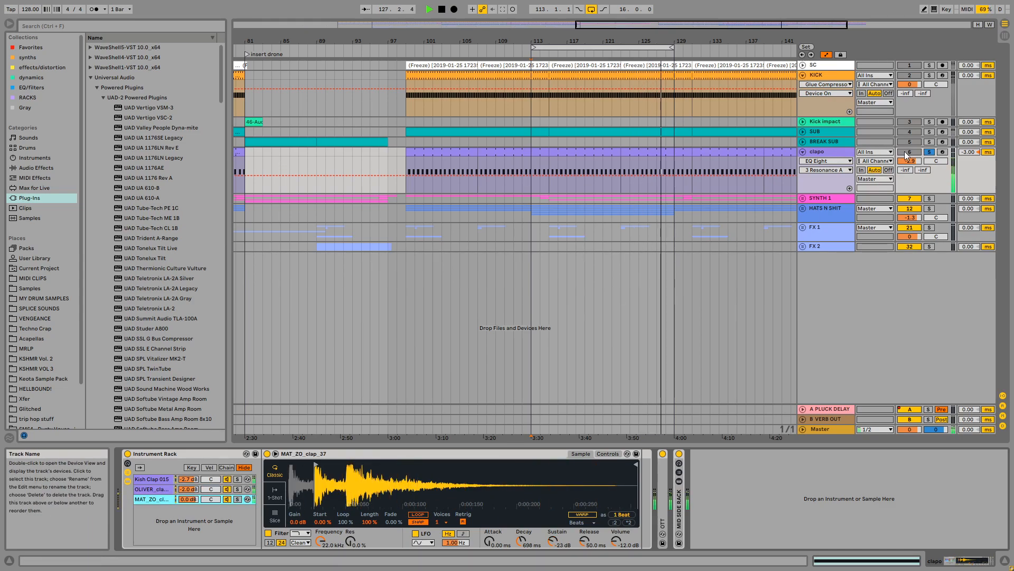
Take the claps out of solo, show the SYNTH 1 group's devices during playback, and stop
left_click(928, 153)
left_click(820, 199)
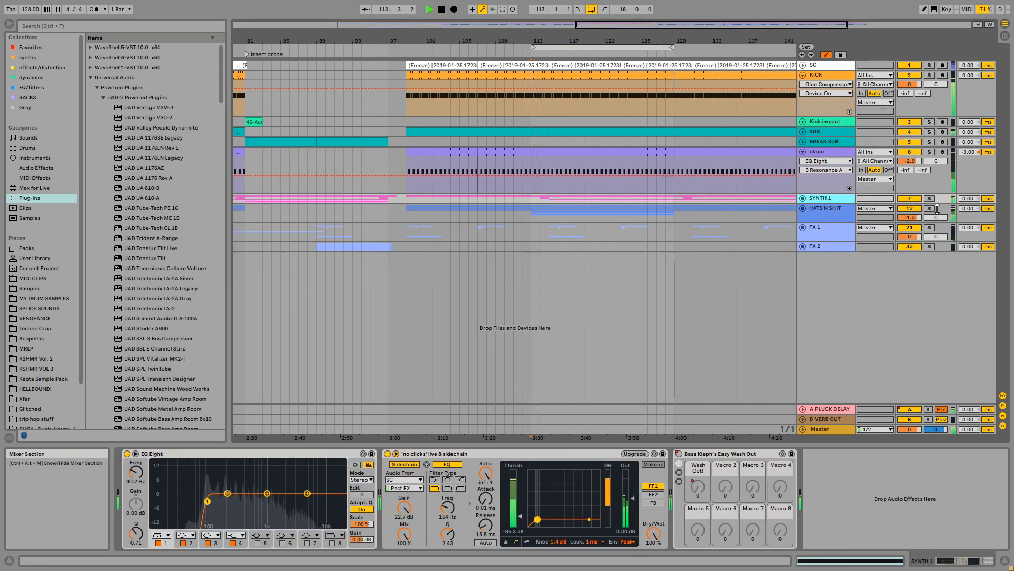
key("space")
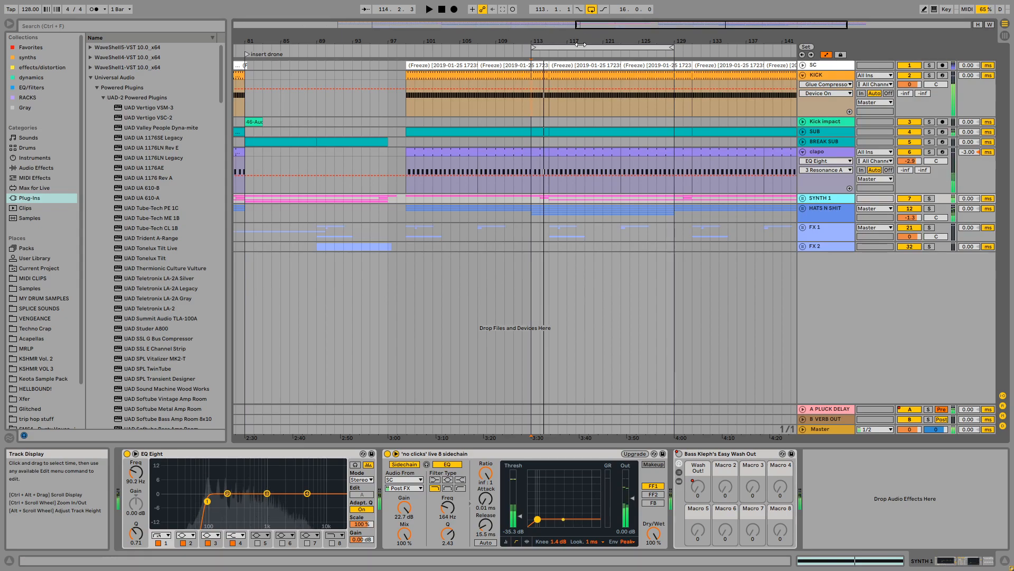
Listen to the arrangement briefly from bar 99, and restart playback from the break at bar 81
left_click_drag(582, 48, 391, 134)
left_click(481, 218)
left_click(397, 197)
key("space")
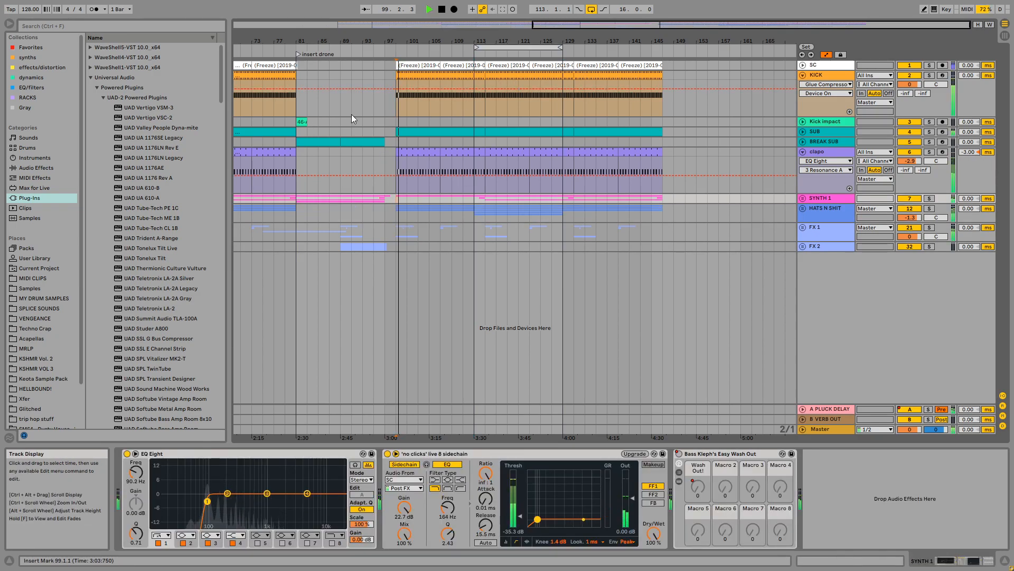
key("space")
left_click(298, 153)
key("space")
Unfold the SYNTH 1 group and the riser track inside it to show the riser's clips and devices
left_click_drag(308, 39, 386, 39)
left_click(803, 198)
left_click(823, 266)
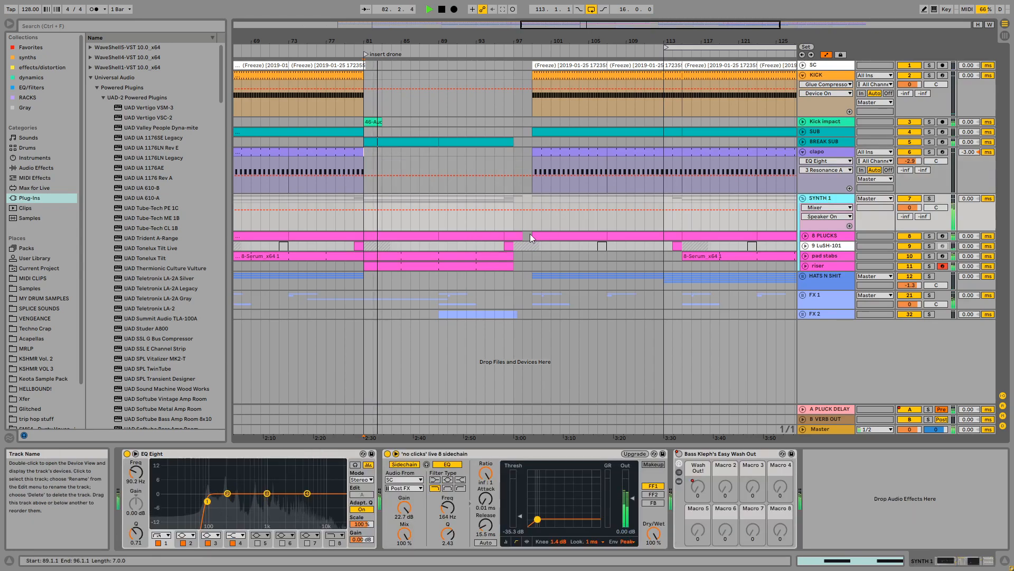
left_click(805, 266)
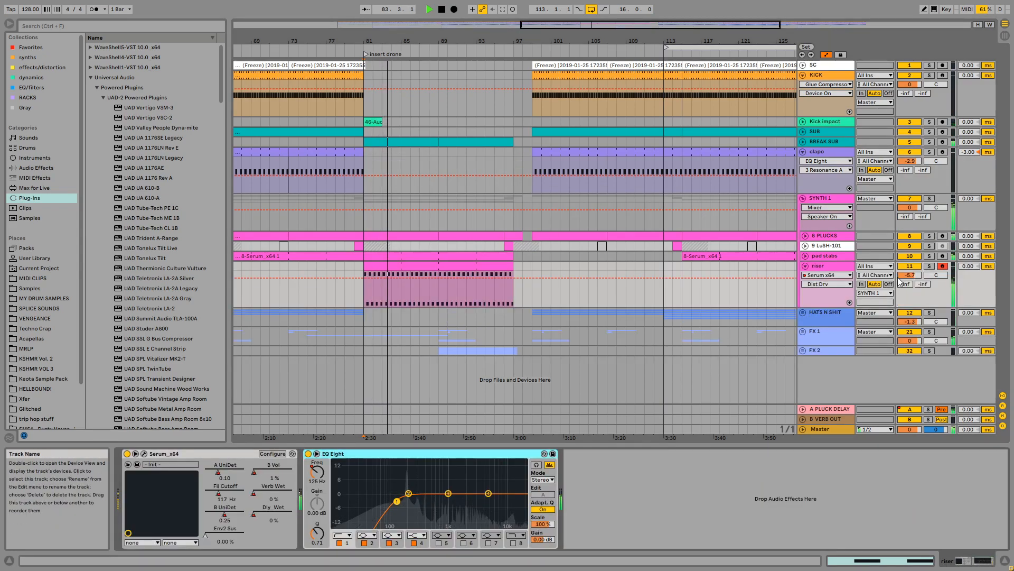
Solo the riser and reshape its EQ Eight low cut to about 91.8 Hz with a Q of about 1.31
left_click_drag(396, 501, 398, 505)
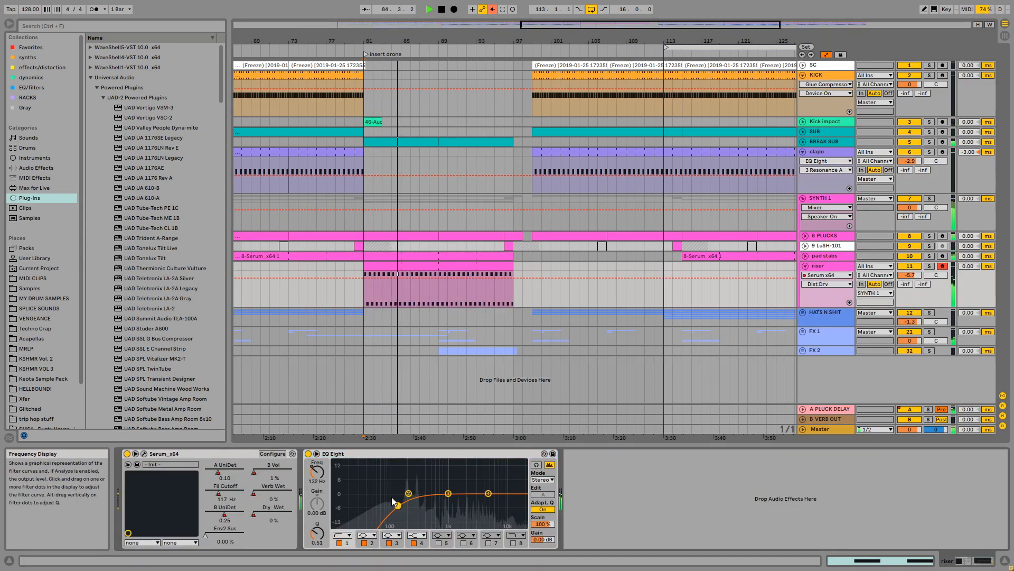
left_click(929, 266)
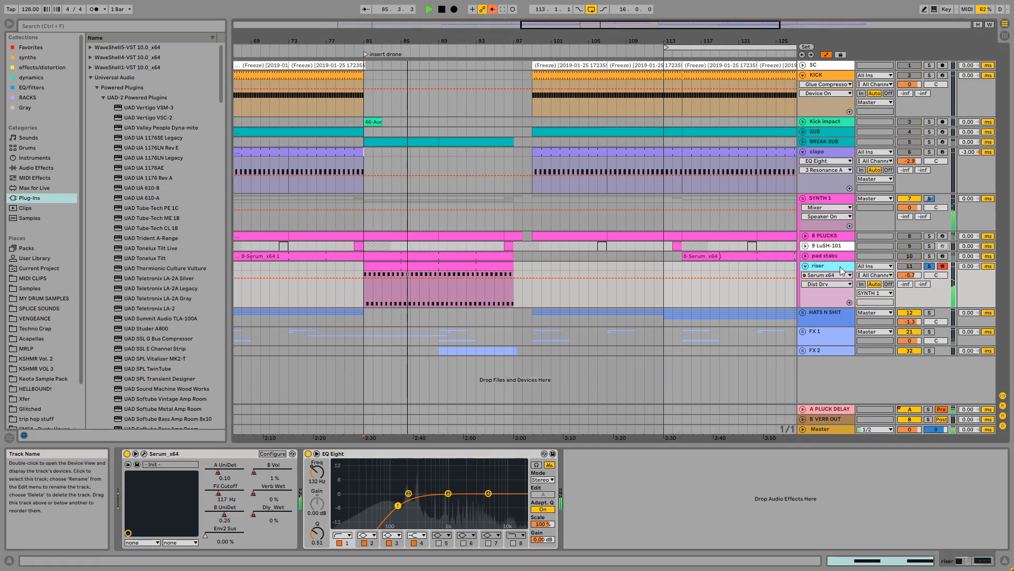
left_click_drag(397, 506, 389, 494)
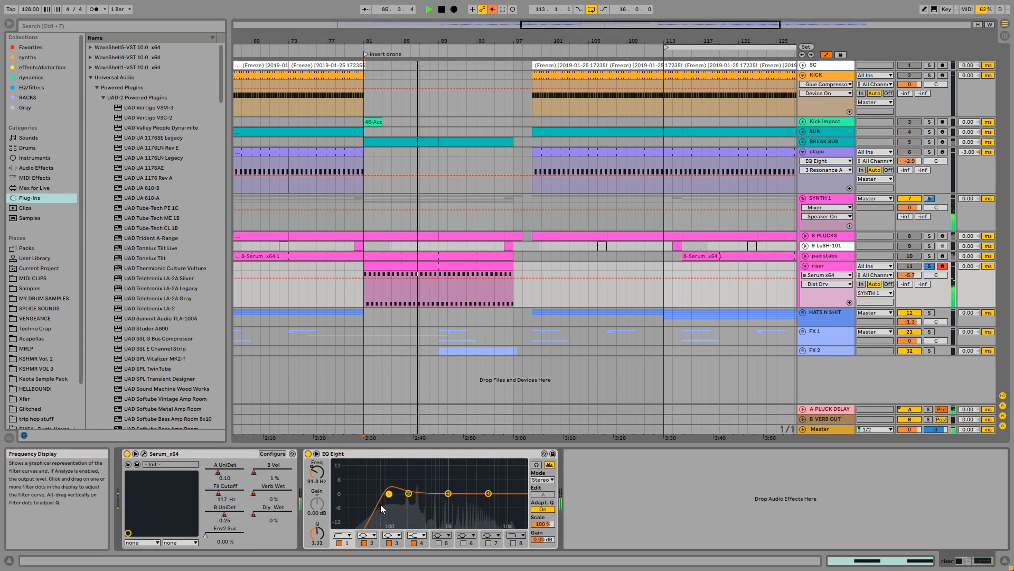
Open the riser's Serum, set OSC B's warp mode to Bend +, and adjust its warp amount and wavetable position
left_click(145, 454)
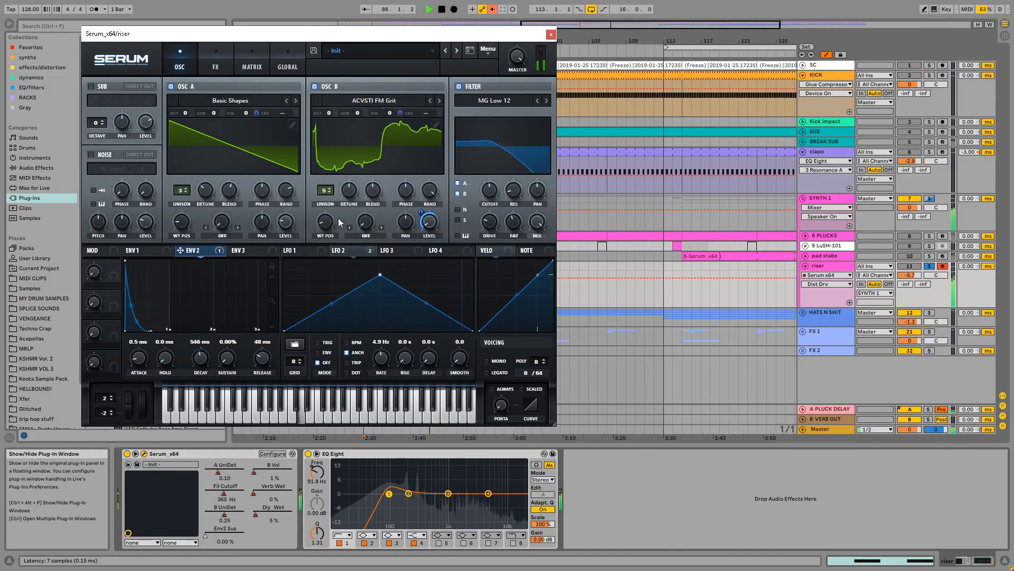
mouse_move(338, 218)
left_mouse_down()
mouse_move(334, 195)
mouse_move(332, 210)
left_mouse_up()
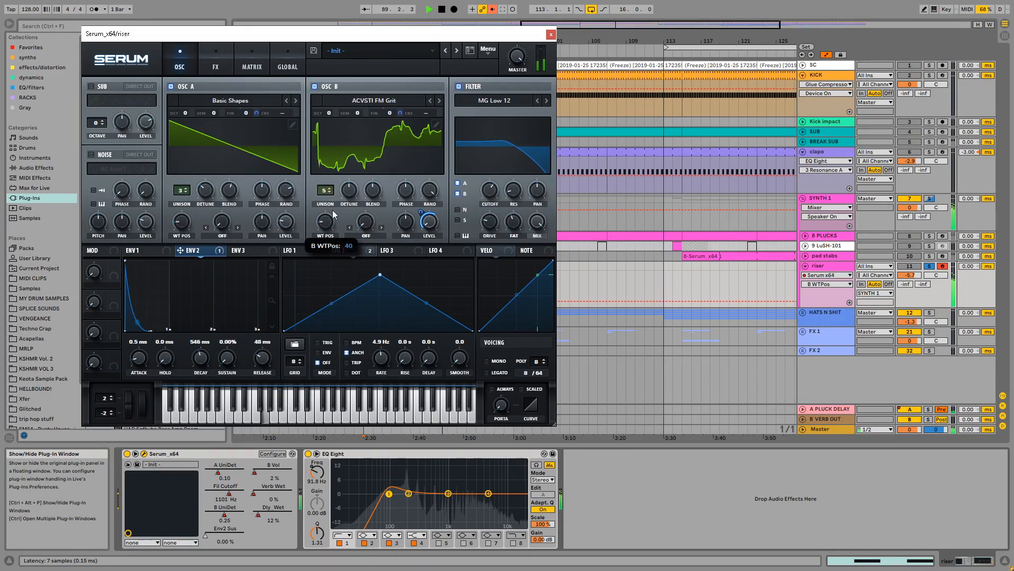
left_click(367, 226)
left_click(367, 235)
left_click(382, 295)
left_click_drag(365, 223, 377, 134)
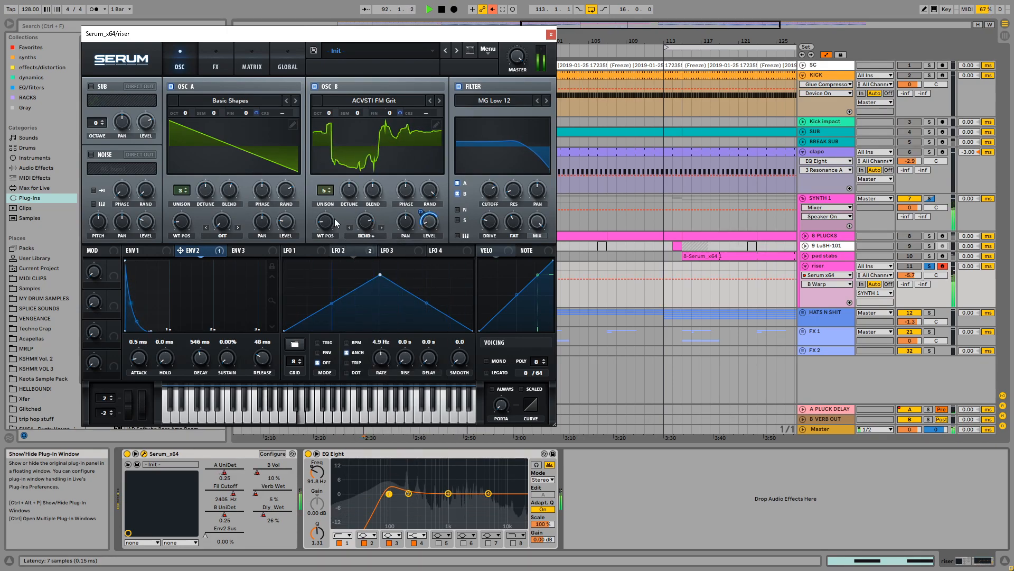
left_click_drag(326, 222, 325, 252)
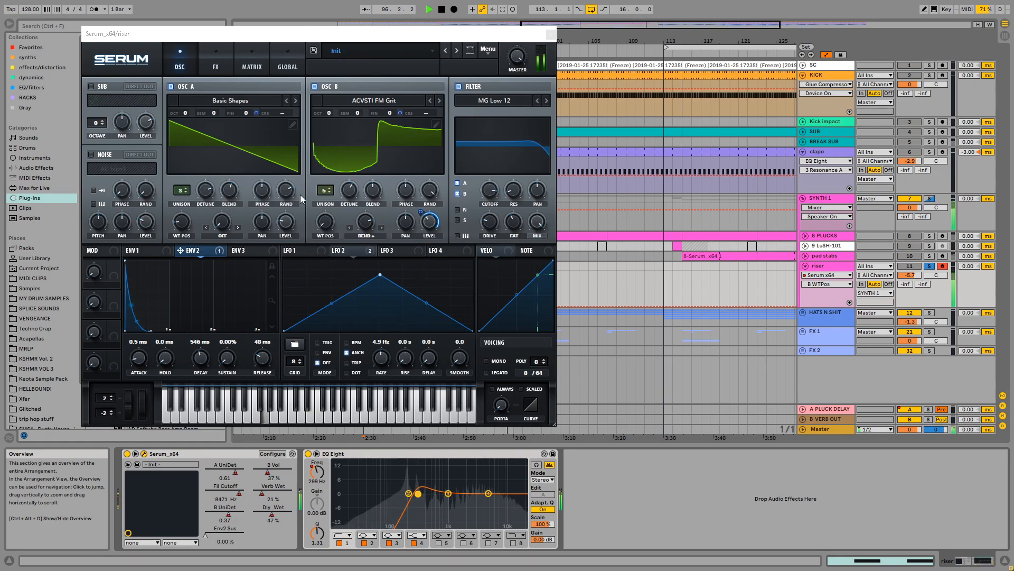
Check Serum's effects chain, and assign ENV 2 as a modulator of OSC A's level
left_click(215, 63)
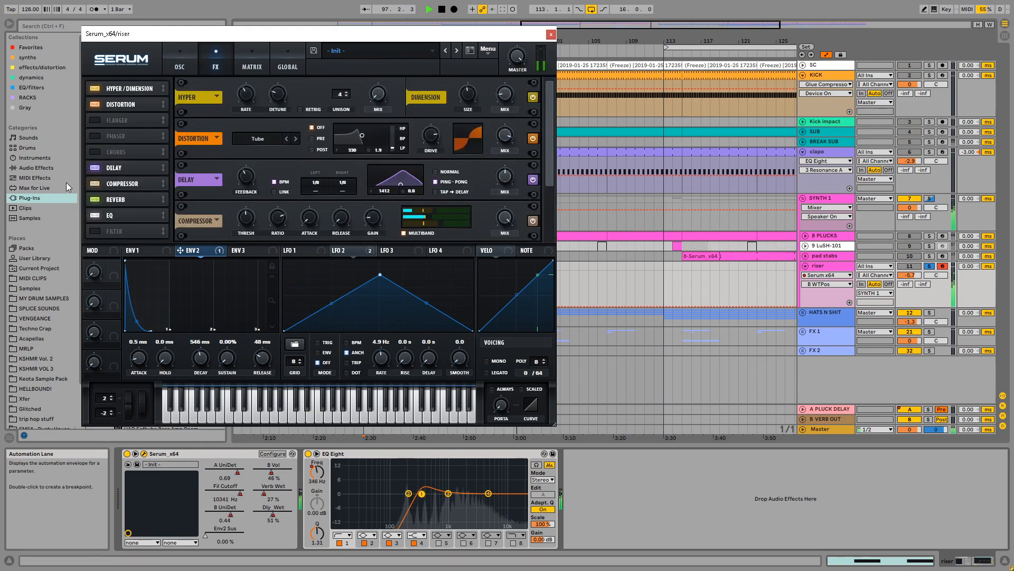
left_click(180, 67)
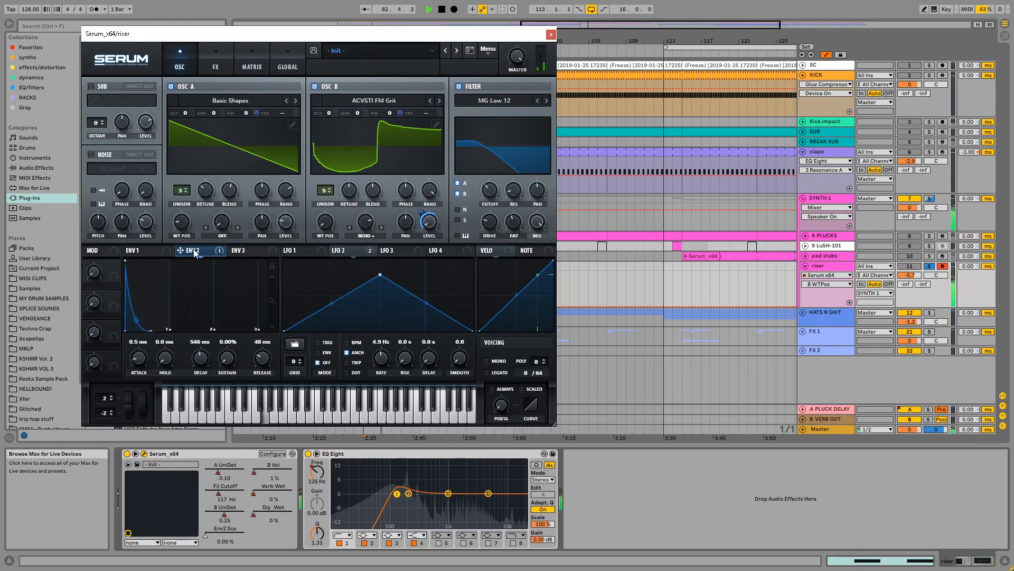
left_click_drag(194, 252, 284, 293)
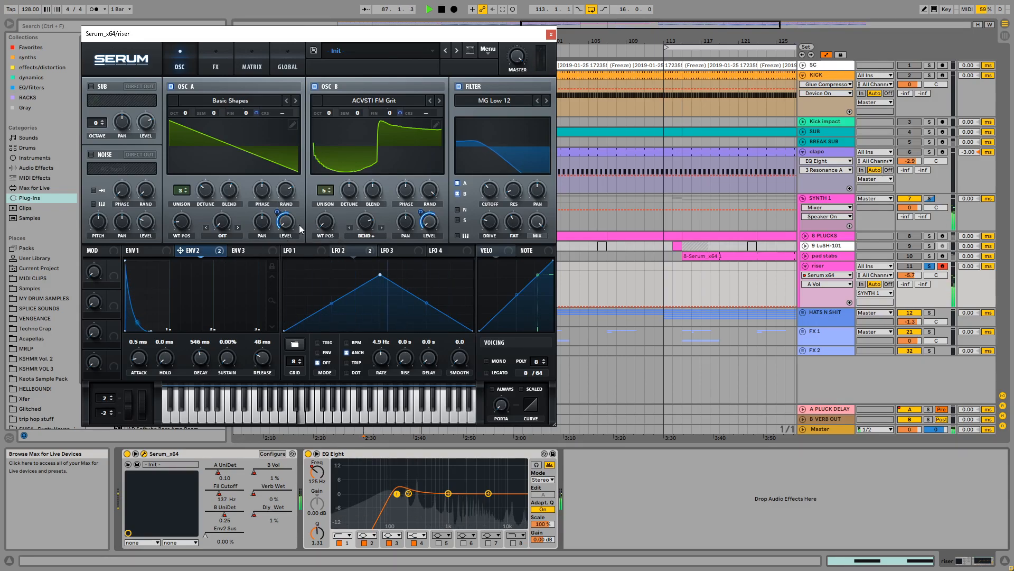
Move the Serum window clear of the riser's clip and show OSC B's volume automation on the riser track
left_click_drag(412, 36, 252, 35)
left_click(271, 220)
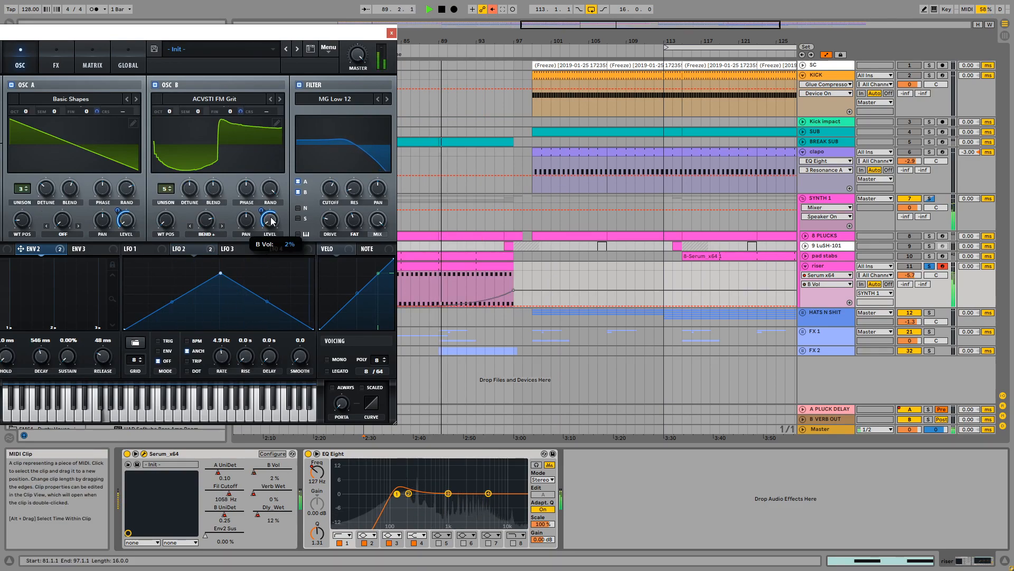
Copy OSC B's volume automation over bars 89 to 97 and expose OSC A's volume as an automatable Serum parameter
left_click(493, 9)
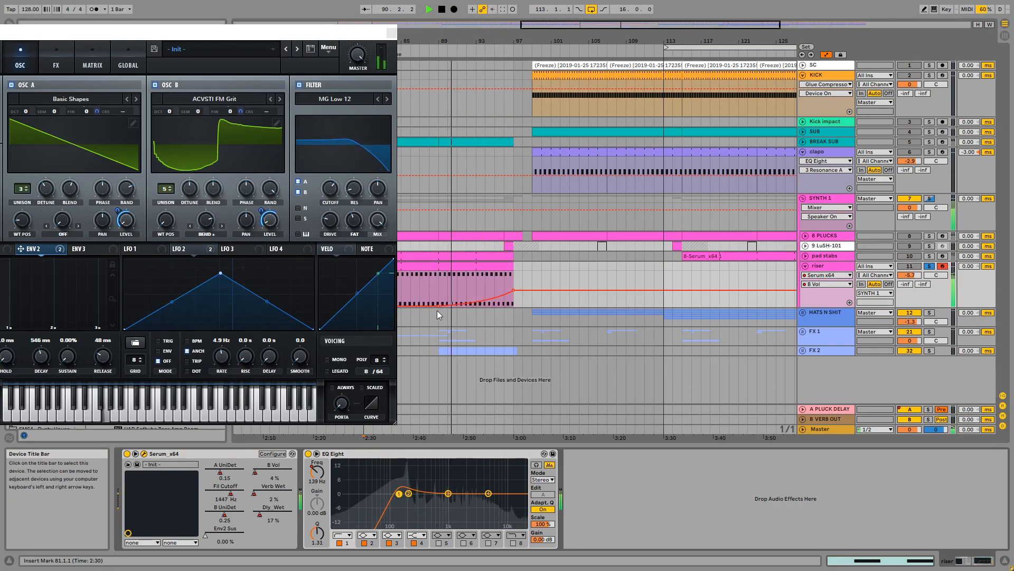
left_click_drag(440, 290, 512, 287)
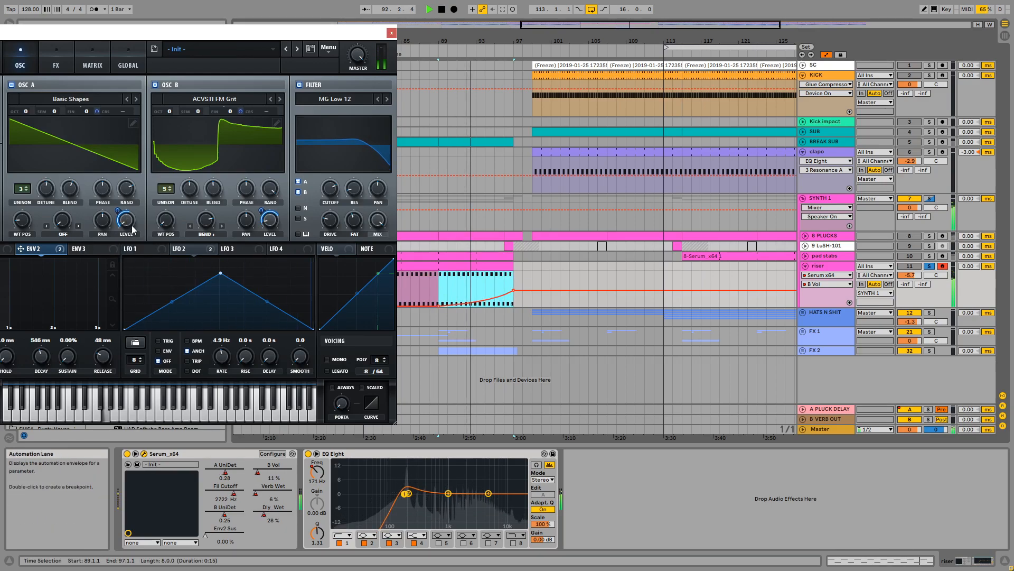
left_click_drag(132, 226, 135, 218)
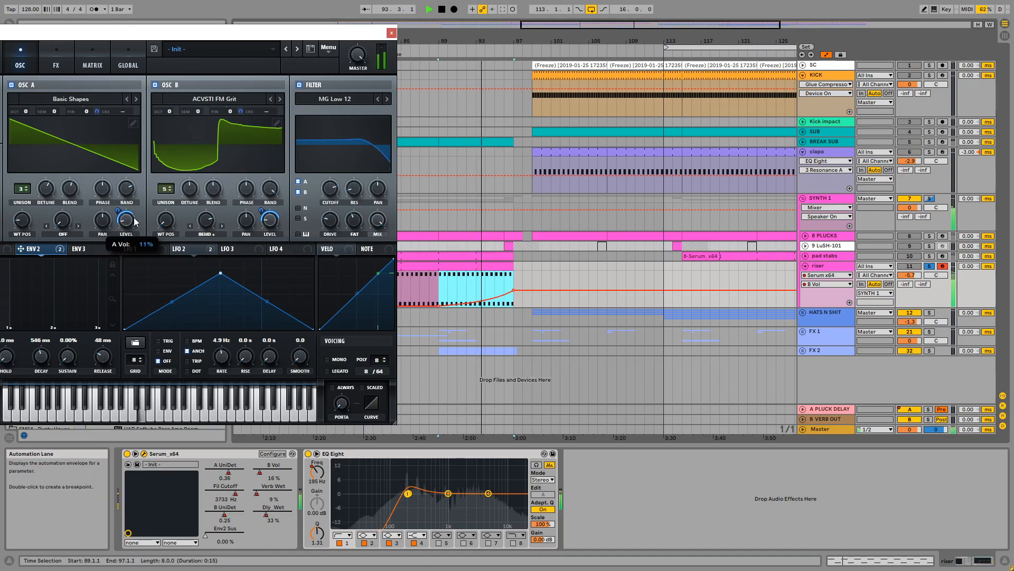
left_click(827, 283)
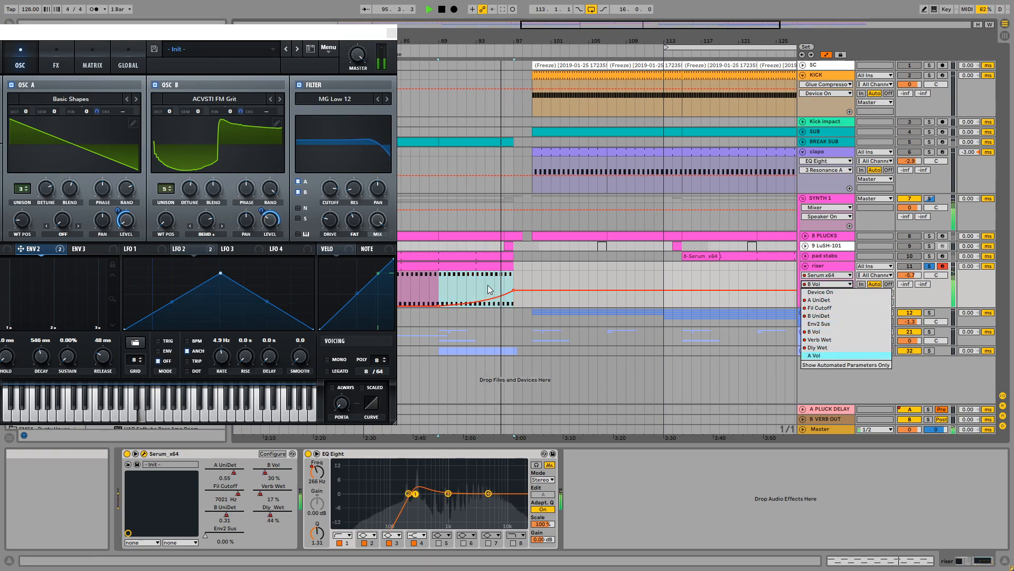
left_click(473, 284)
mouse_move(129, 226)
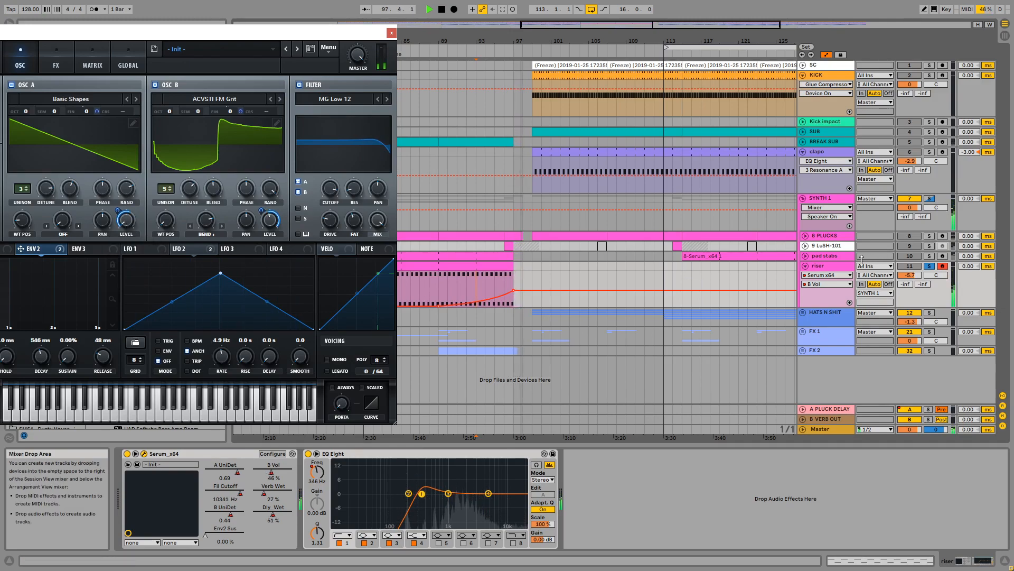
Stop playback, place the insert marker at bar 89, and show OSC A's volume automation from the riser's Serum with its window moved clear
key("space")
key("a")
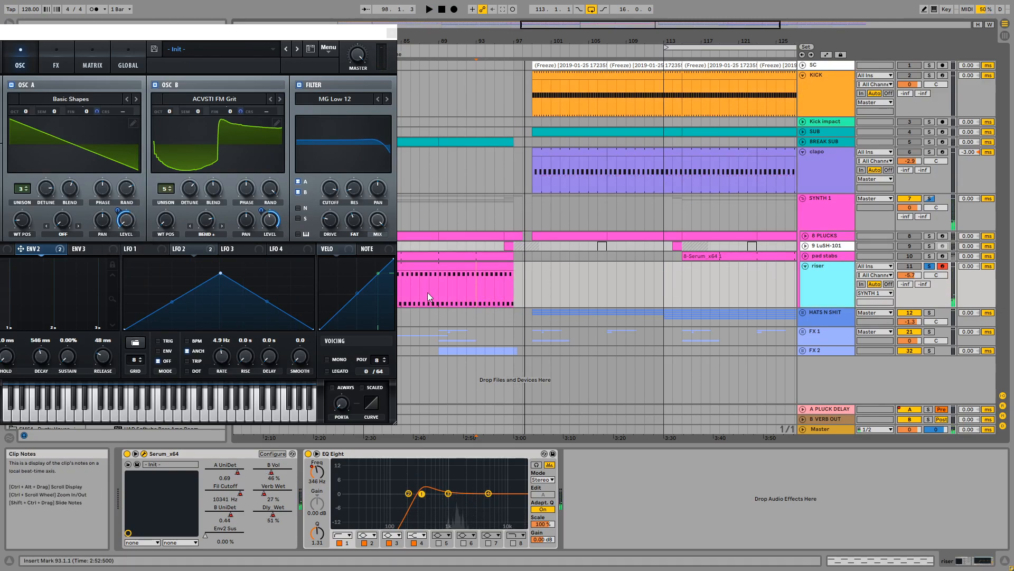
left_click(437, 287)
key("a")
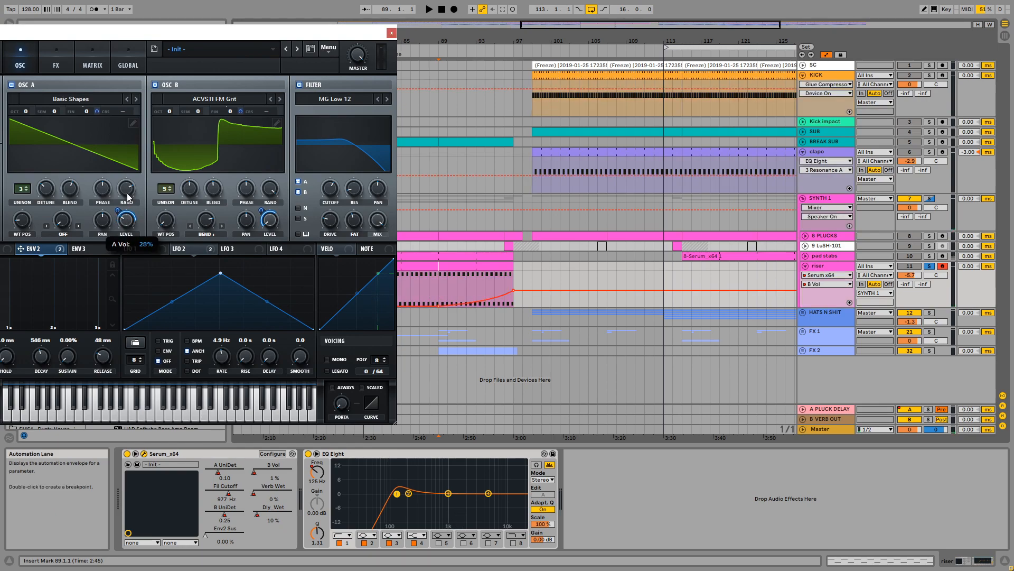
left_click(828, 267)
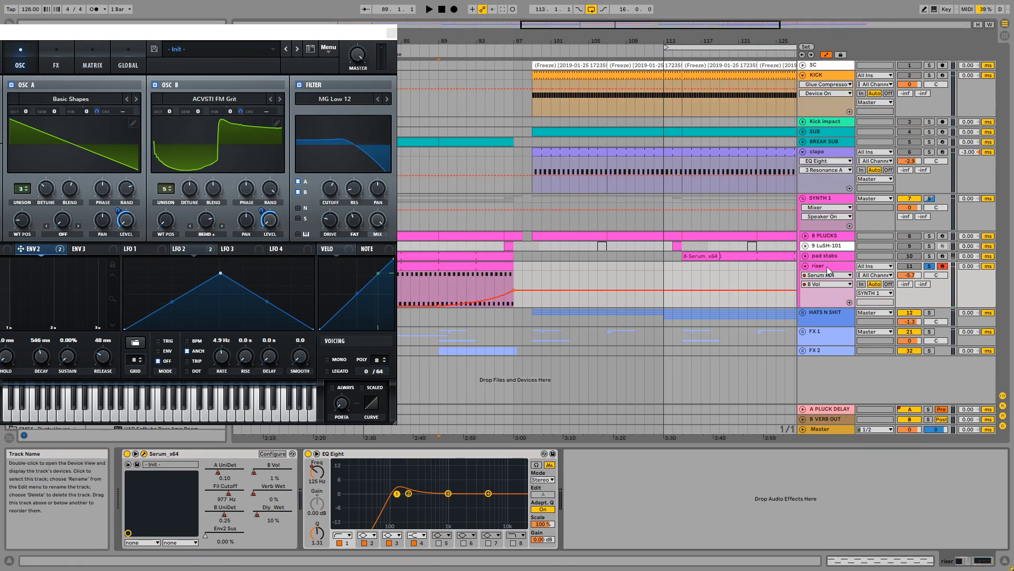
left_click(143, 453)
left_click(144, 454)
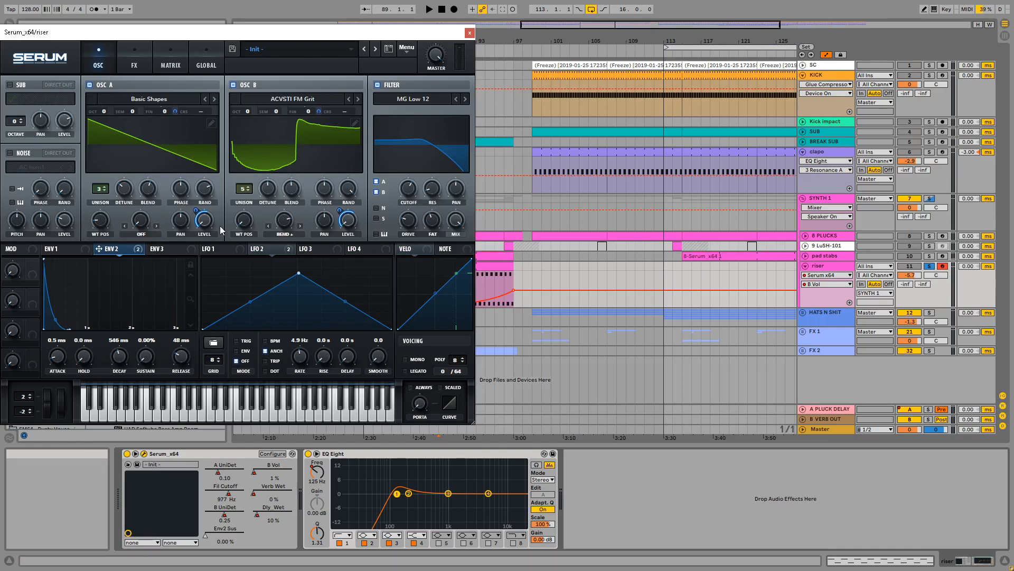
left_click(204, 221)
left_click_drag(411, 32, 266, 48)
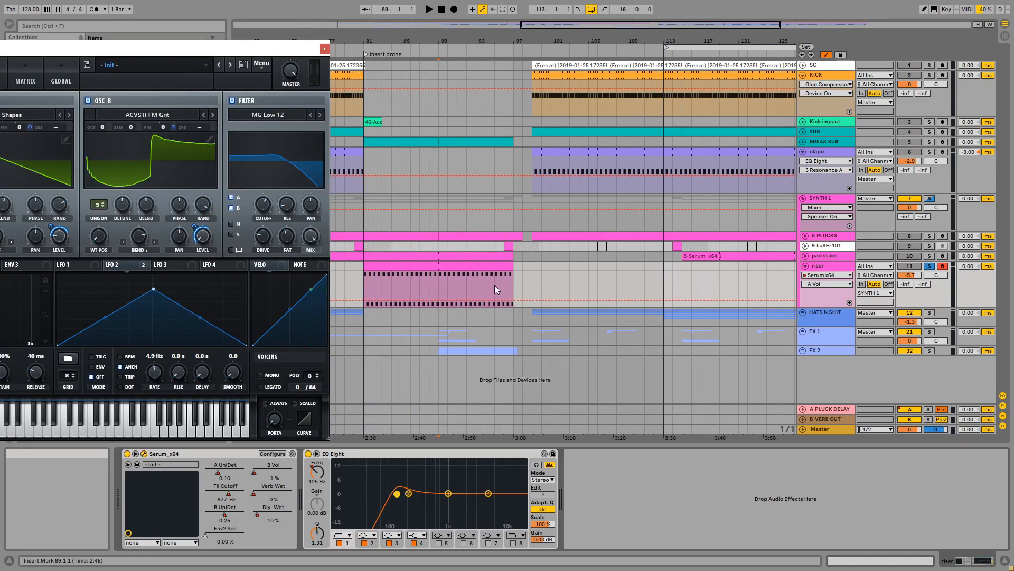
Paste the rising curve into OSC A's volume automation and level out the steps before and after it, with playback from bar 81
left_click(437, 281)
left_click(443, 280)
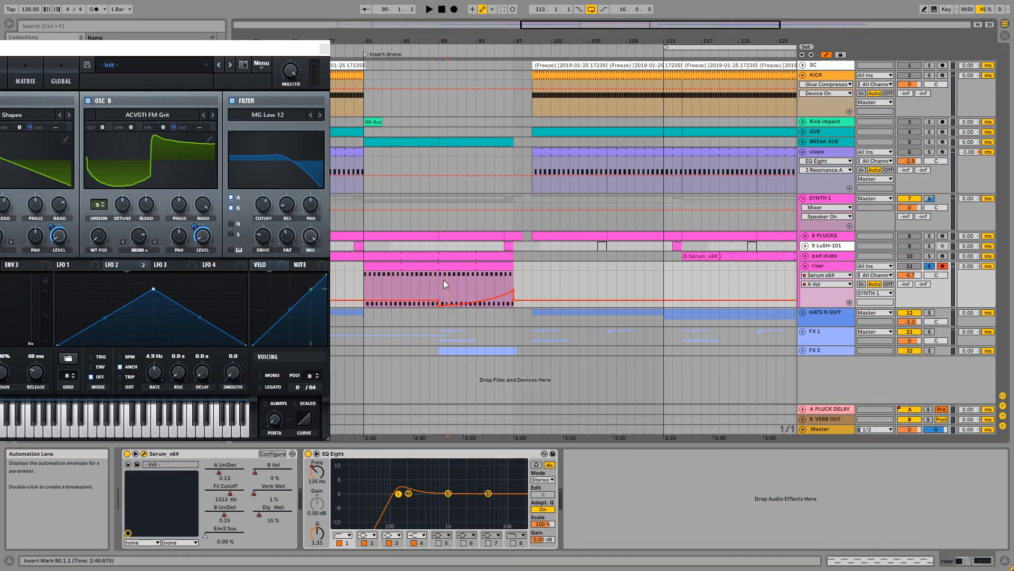
left_click(361, 284)
key("space")
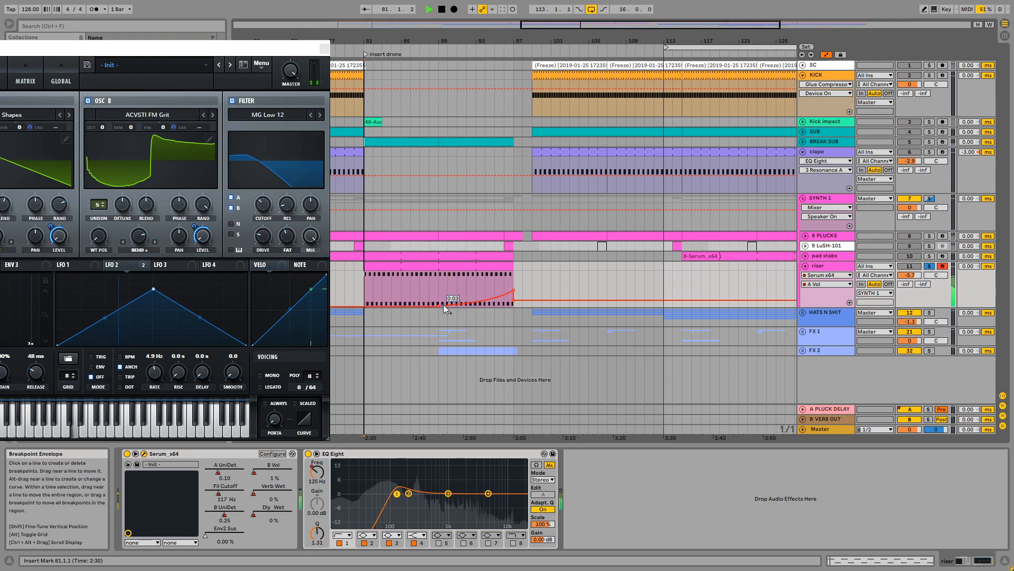
left_click(515, 302)
Audition the riser together with the rest of the SYNTH 1 group, and close the riser's Serum window
left_click(933, 199)
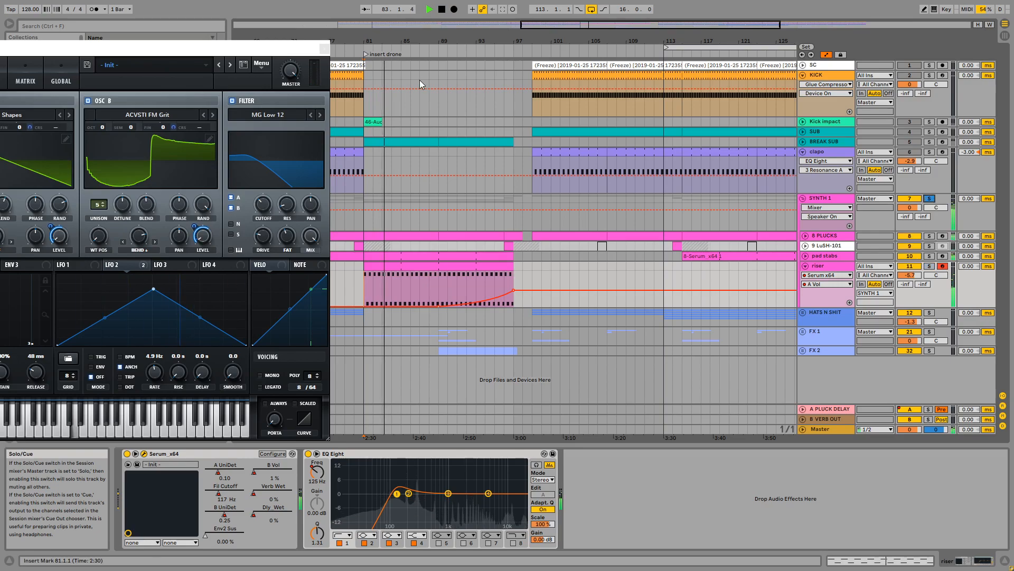
left_click_drag(213, 48, 427, 34)
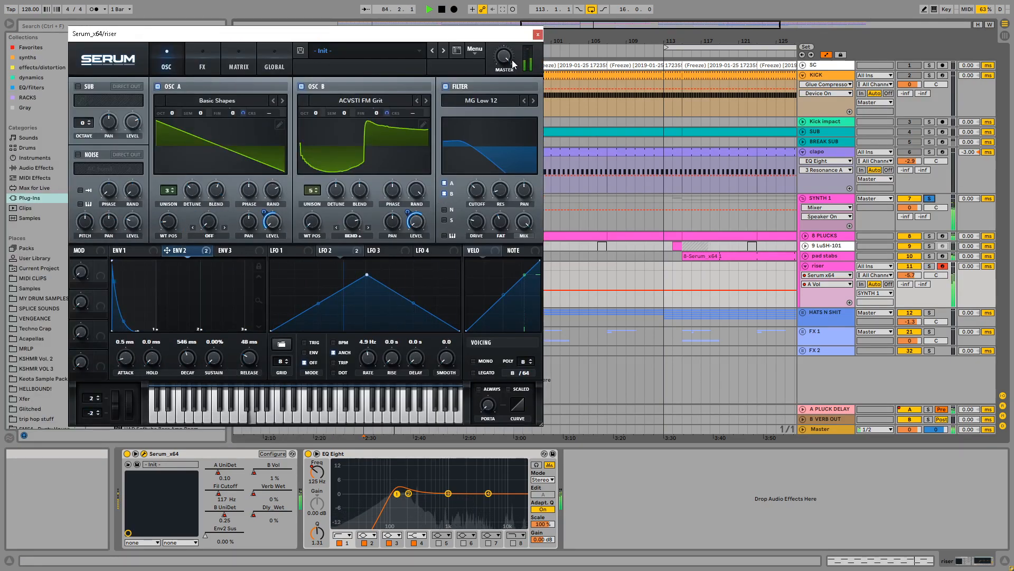
left_click_drag(507, 35, 384, 41)
left_click(826, 256)
left_click(824, 267)
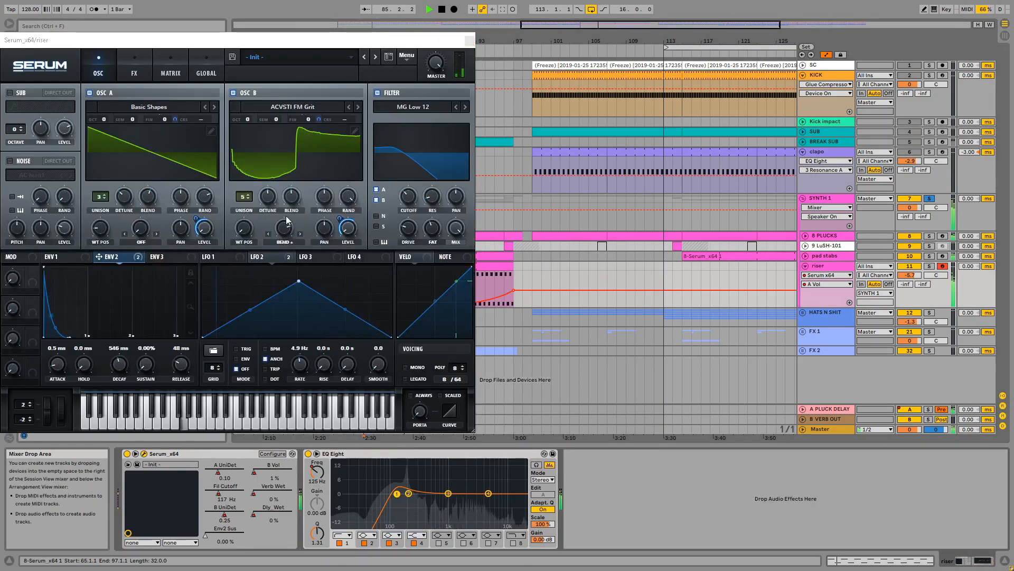
left_click(470, 33)
key("space")
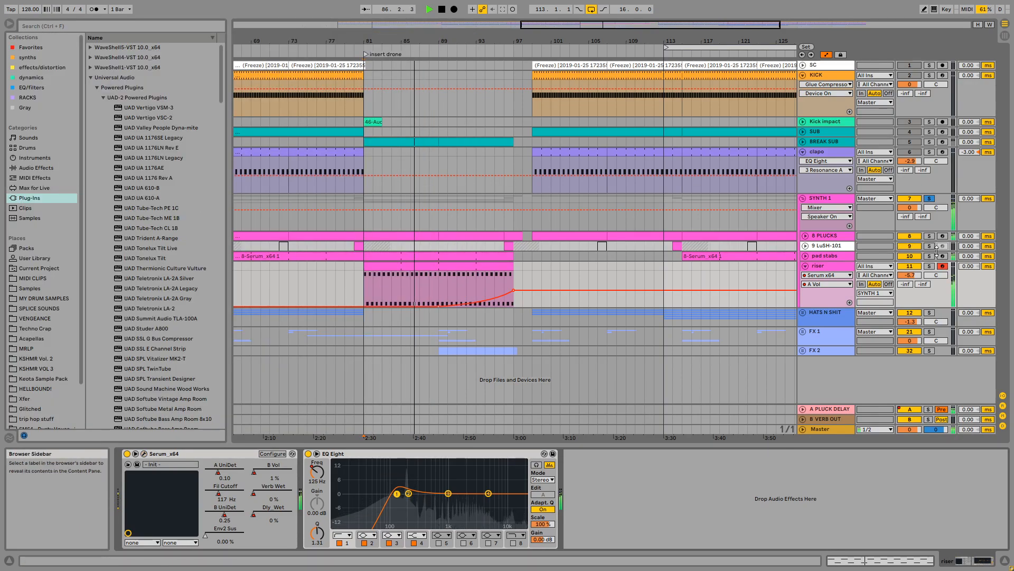
Solo the riser and add a Reverb after its EQ Eight with Dry/Wet at 78%
left_click(929, 266)
key("space")
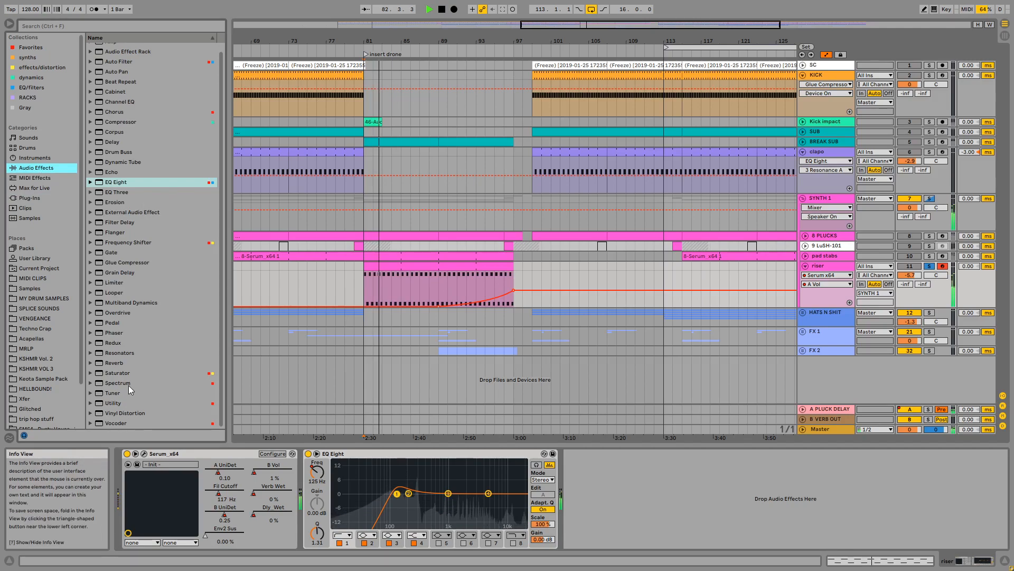
left_click(121, 362)
scroll(135, 376, "up", 1)
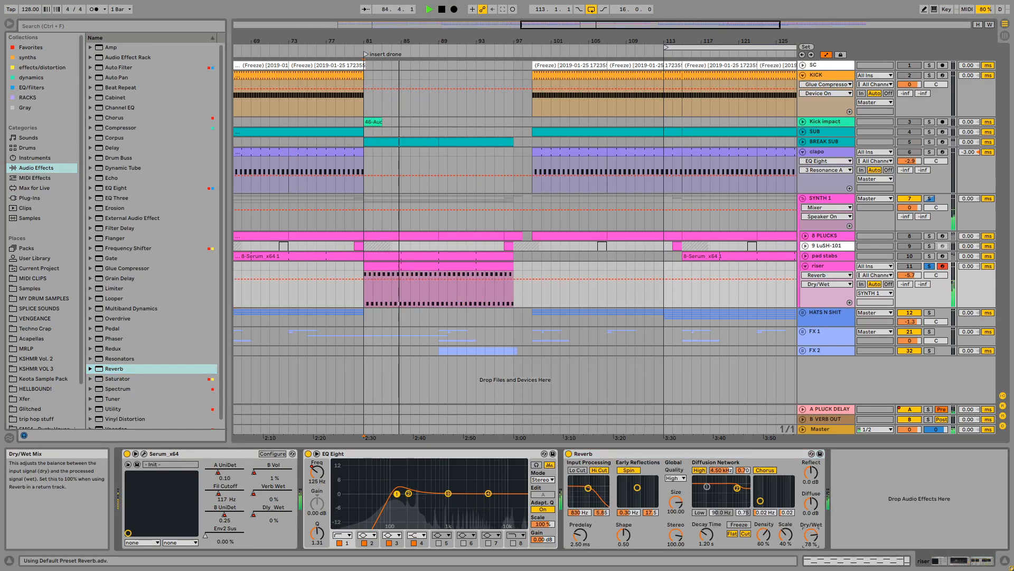
Turn off the Reverb's input cuts, Spin and Chorus, raise Diffuse to 3.8 dB, and set Scale to 52% and Decay Time to 1.40 s
left_click(629, 470)
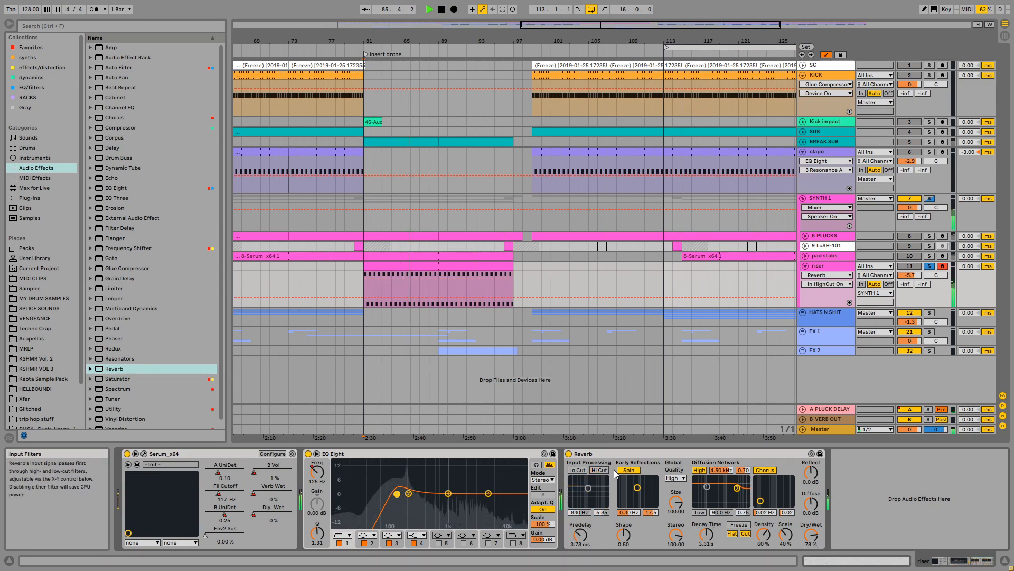
left_click(769, 469)
left_click_drag(810, 503, 804, 449)
left_click_drag(789, 537, 789, 523)
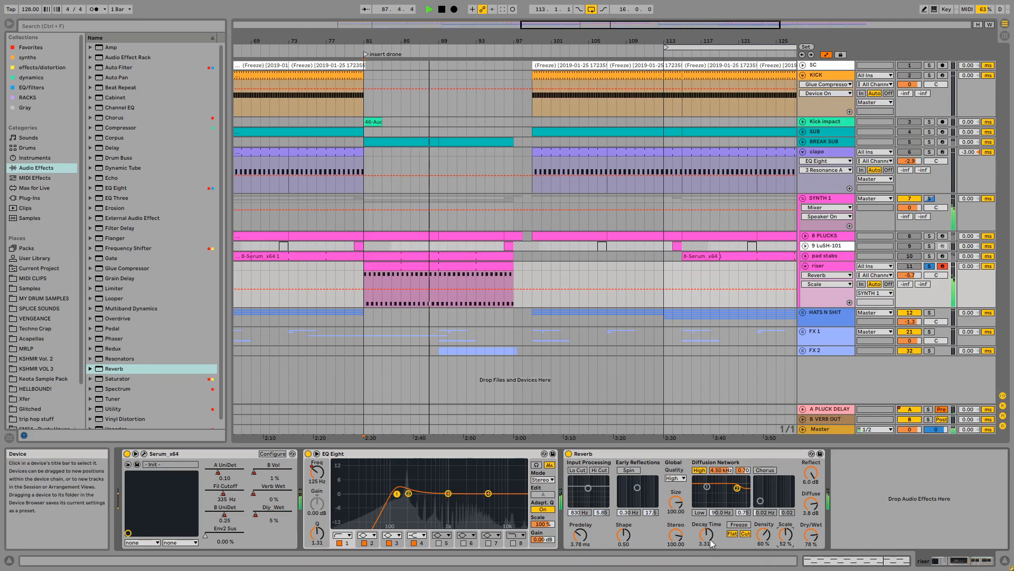
left_click_drag(709, 538, 710, 554)
Automate the Reverb's Dry/Wet to fall in a straight line from bar 81 to bar 97
left_click(807, 539)
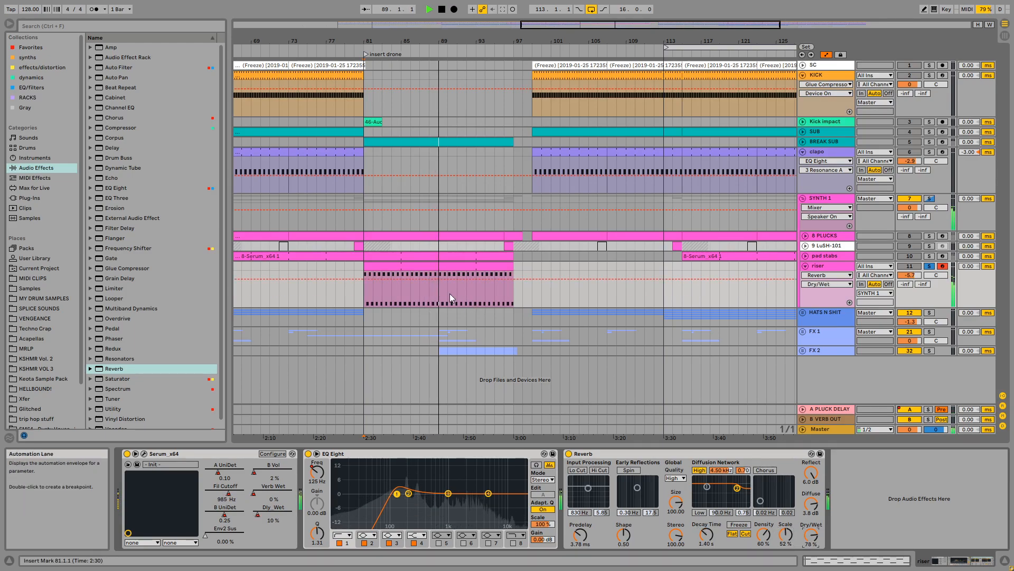
left_click(364, 278)
left_click_drag(514, 279, 514, 300)
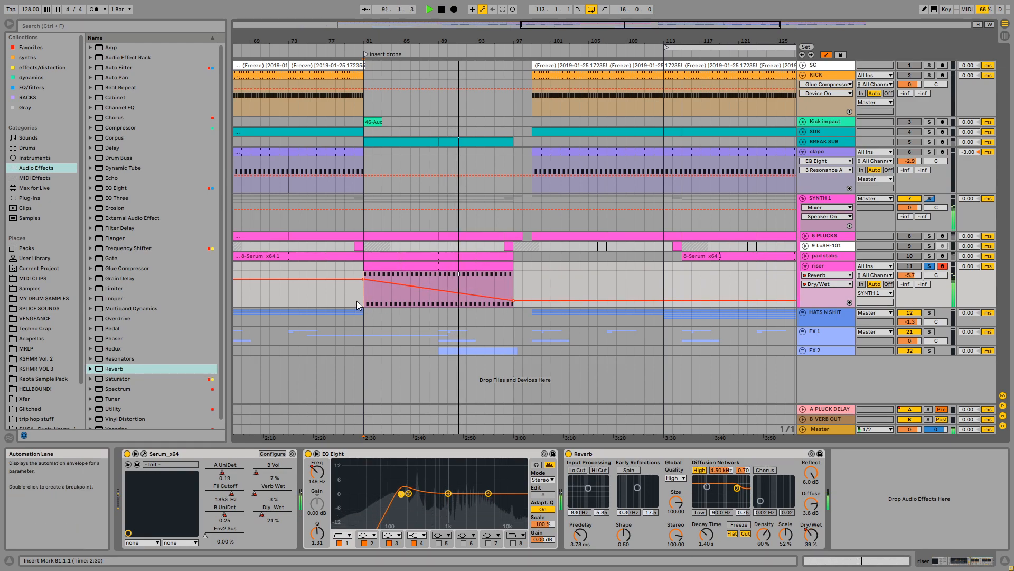
Add a high-pass Auto Filter after the riser's Reverb and lower its cutoff to about 1.96 kHz during playback
left_click(123, 68)
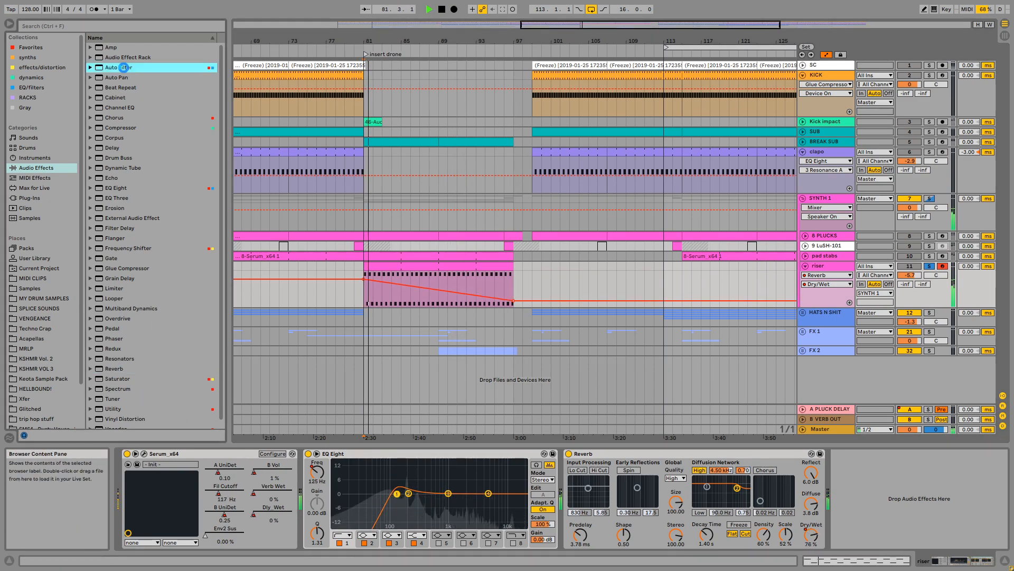
left_click(839, 522)
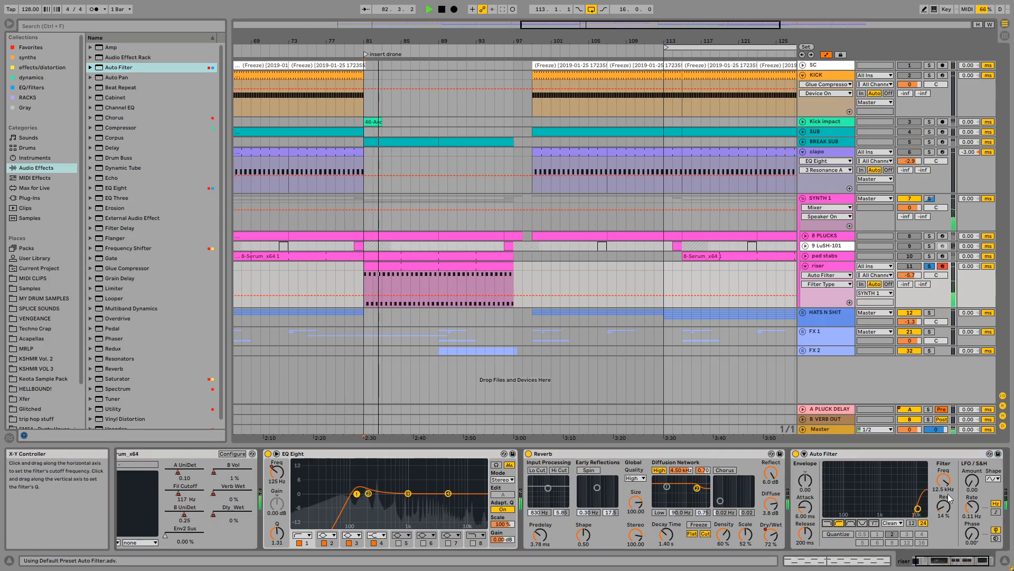
left_click(944, 480)
key("space")
key("space")
left_click_drag(943, 481, 947, 494)
Unsolo the riser and automate the Auto Filter's frequency down to about 149 Hz between bars 81 and 97
left_click(929, 267)
left_click(365, 284)
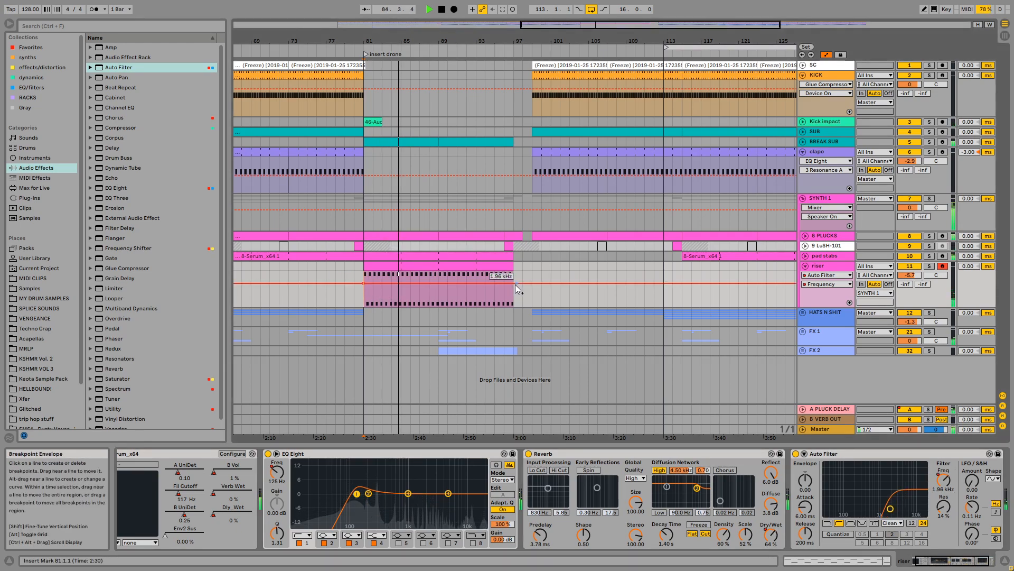
left_click_drag(514, 284, 514, 298)
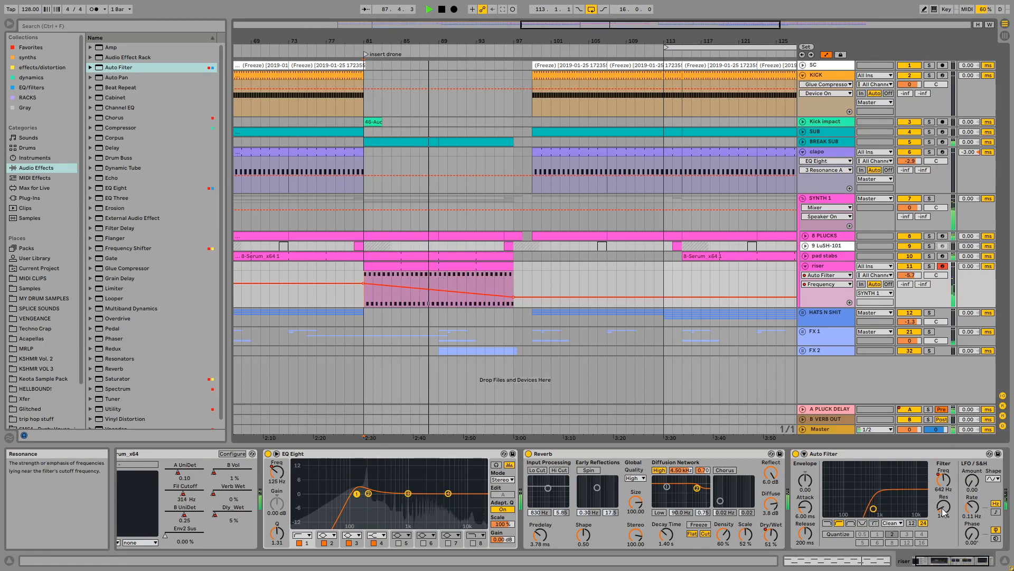
Lower the EQ Eight low cut's Q to 0.79, and bend the Reverb's Dry/Wet automation into a steeper early fall with a lower end
left_click_drag(357, 493, 358, 500)
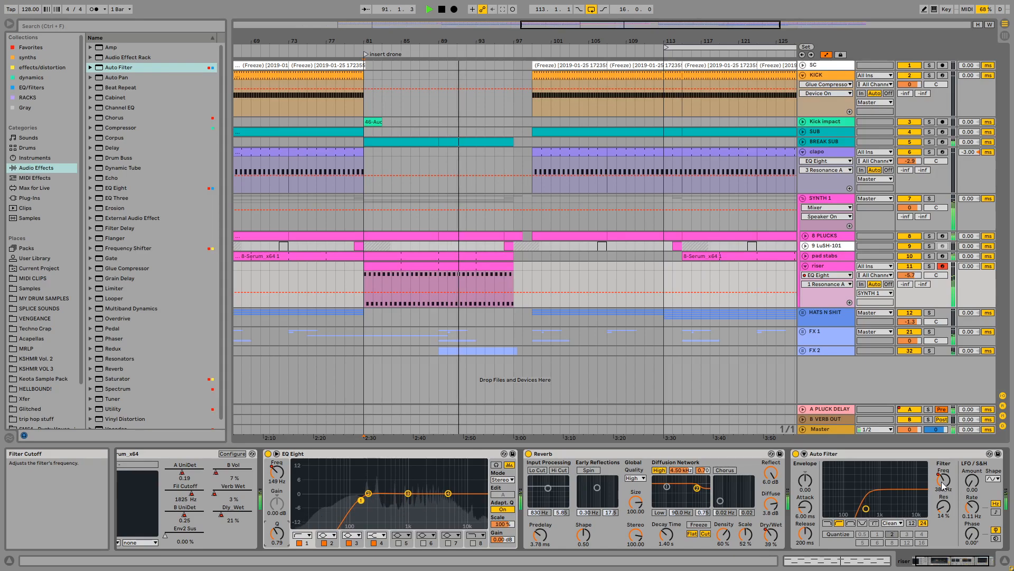
left_click(770, 535)
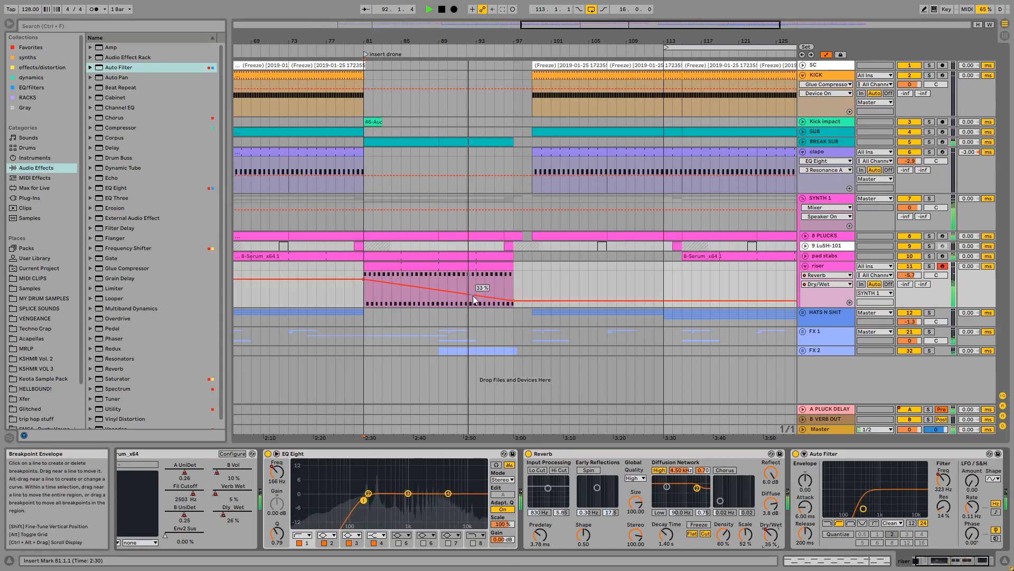
left_click_drag(475, 291, 514, 303)
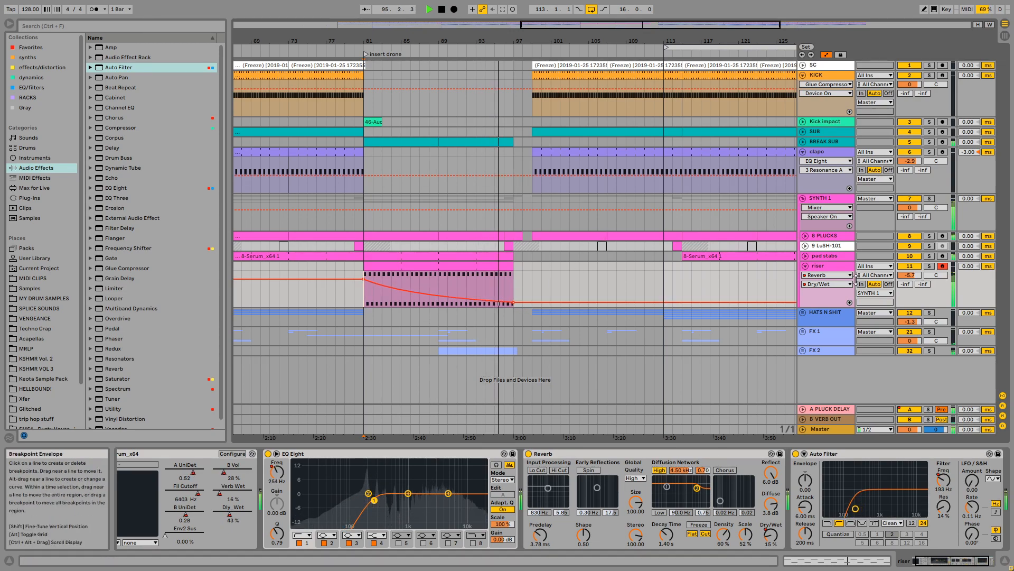
Raise the riser's track volume to -4.3 dB and replay the break from bar 81
left_click_drag(911, 276, 910, 272)
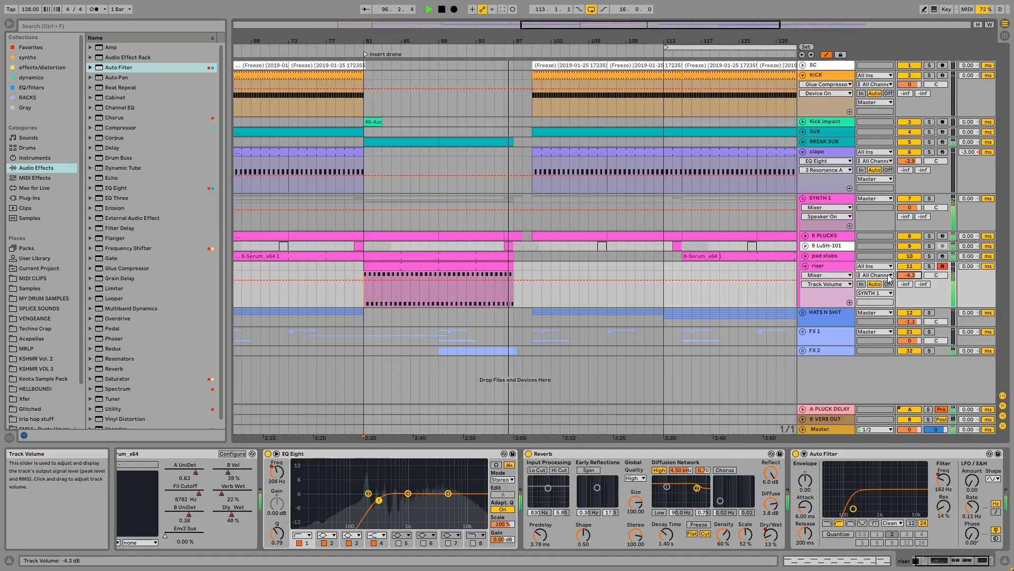
left_click(828, 267)
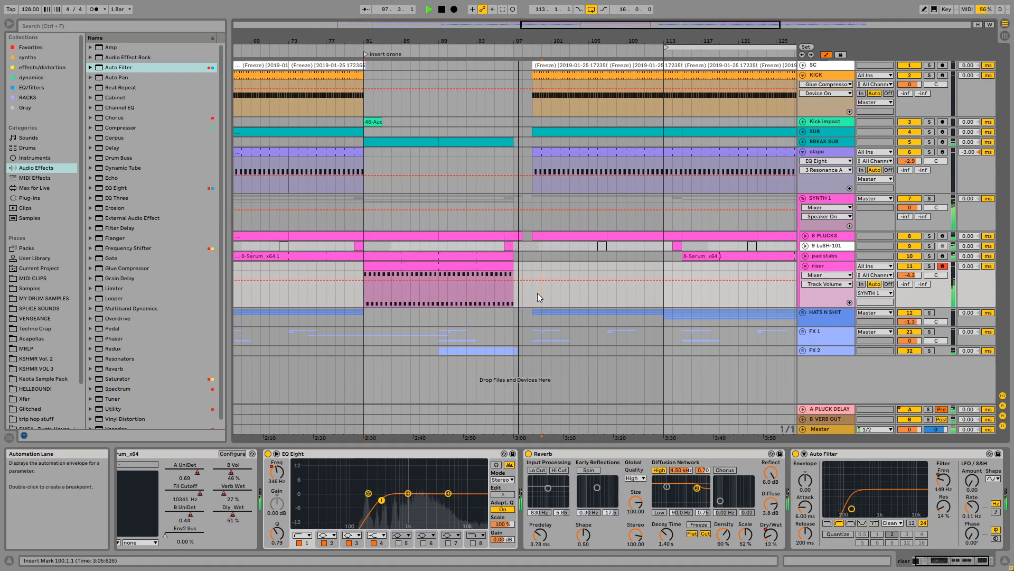
left_click(366, 294)
left_click(365, 294)
key("space")
key("space")
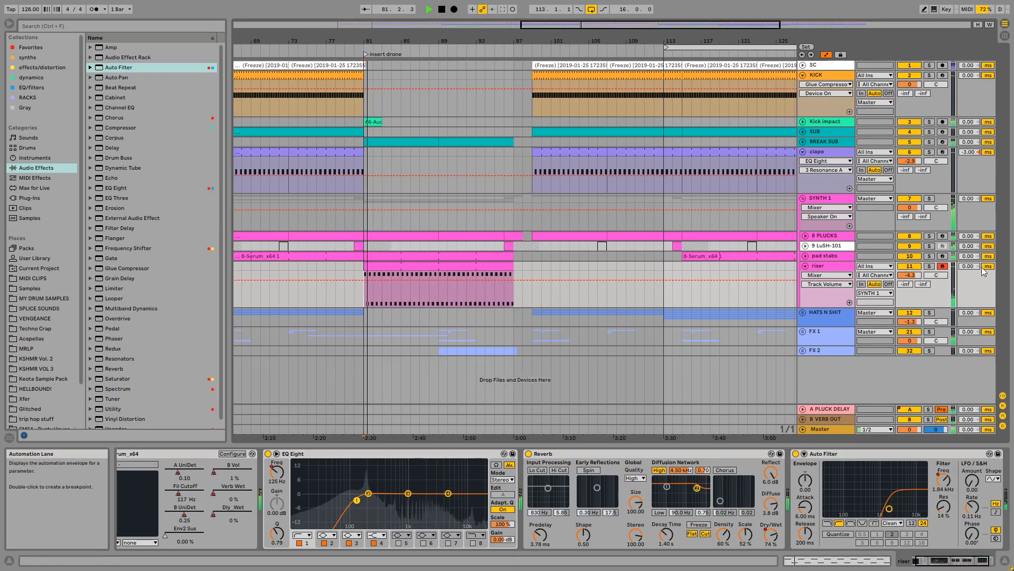
Solo the riser, lower the start of its Auto Filter frequency automation to about 489 Hz at bar 81, and unsolo it
left_click(929, 266)
left_click(414, 265)
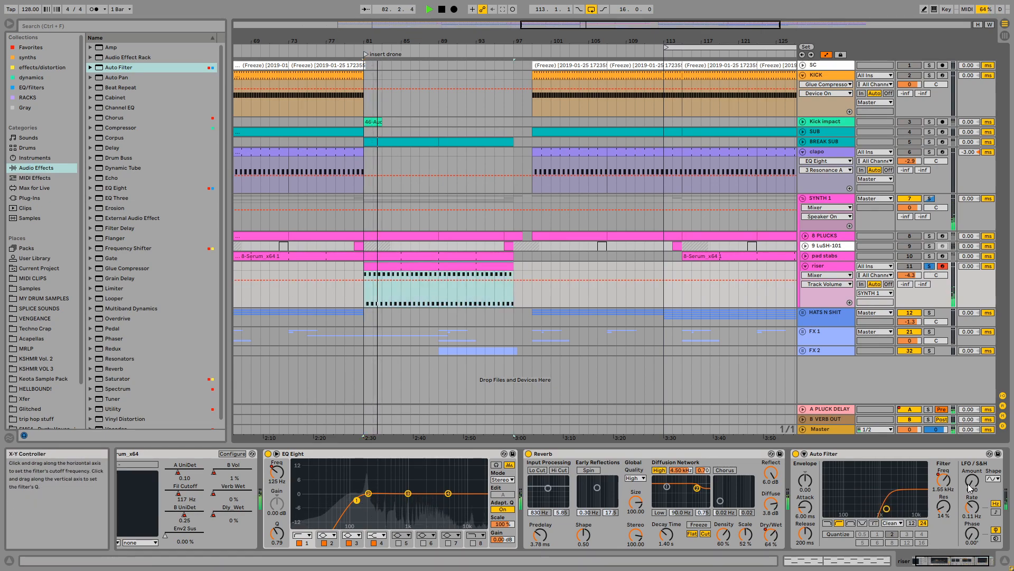
left_click(944, 479)
left_click_drag(368, 288, 368, 295)
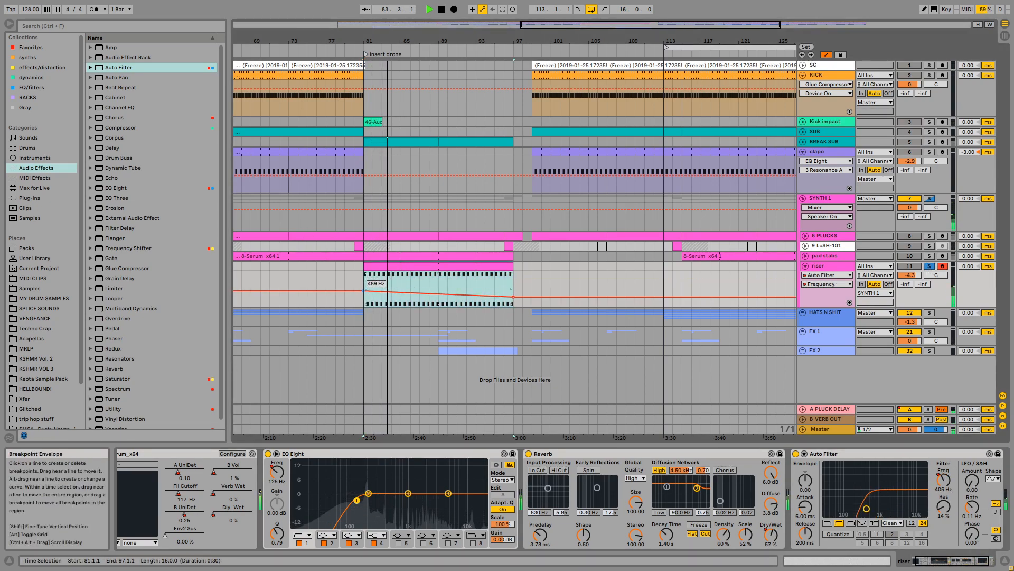
left_click(929, 266)
left_click(825, 266)
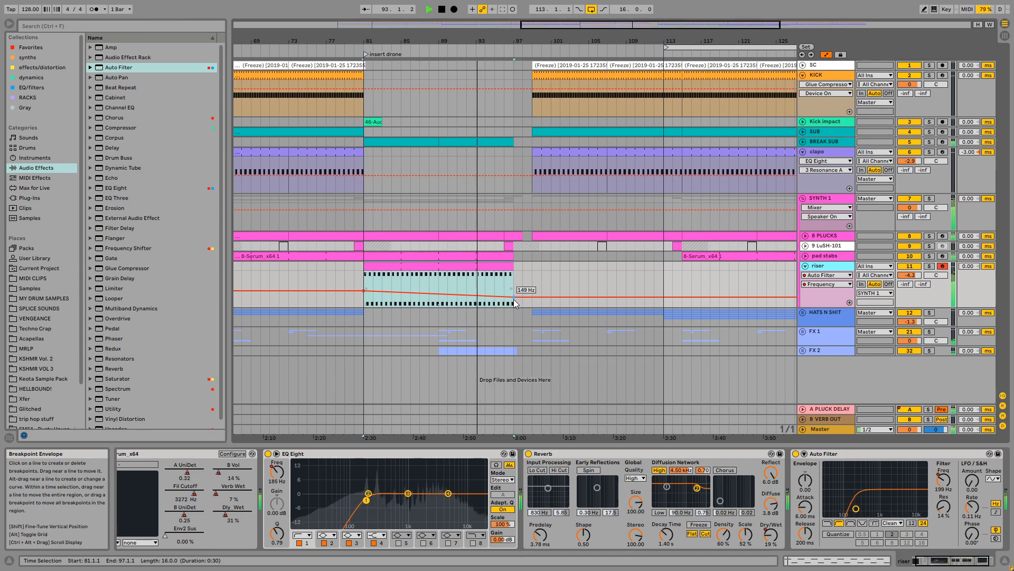
Lower the Diffuse level of the riser's Reverb to 2.8 dB and stop playback
left_click_drag(514, 299, 513, 298)
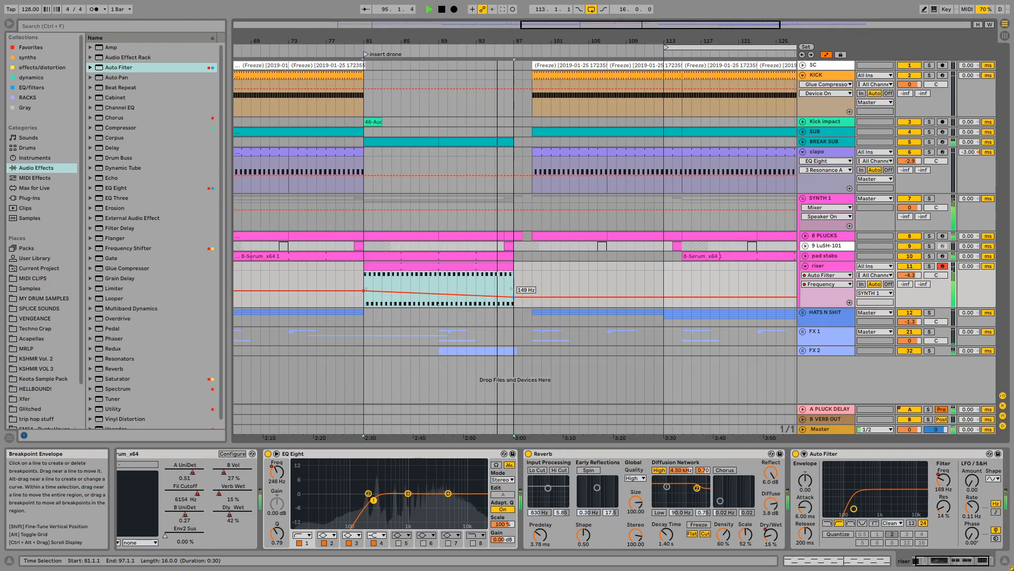
left_click_drag(771, 503, 774, 538)
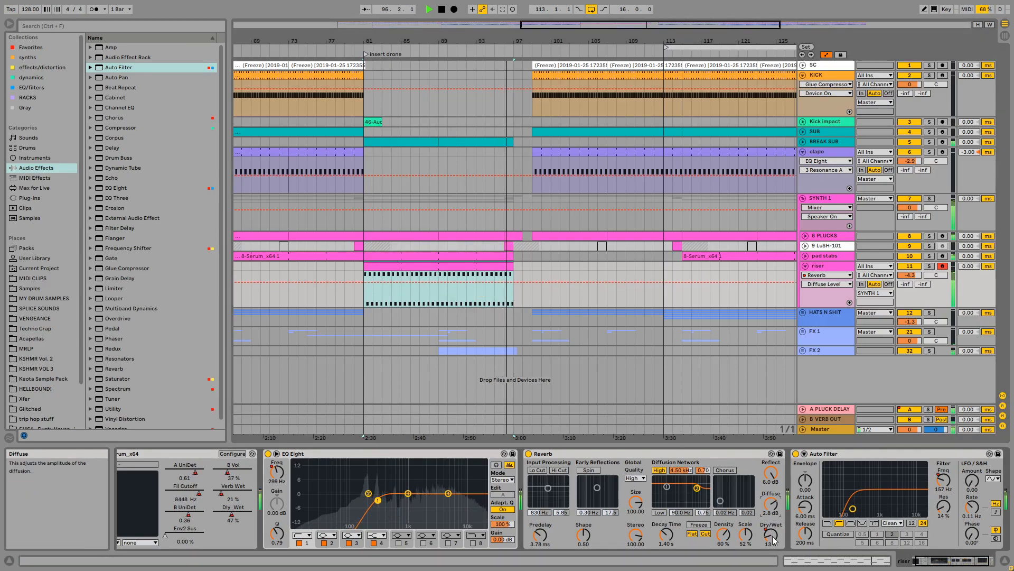
left_click(536, 267)
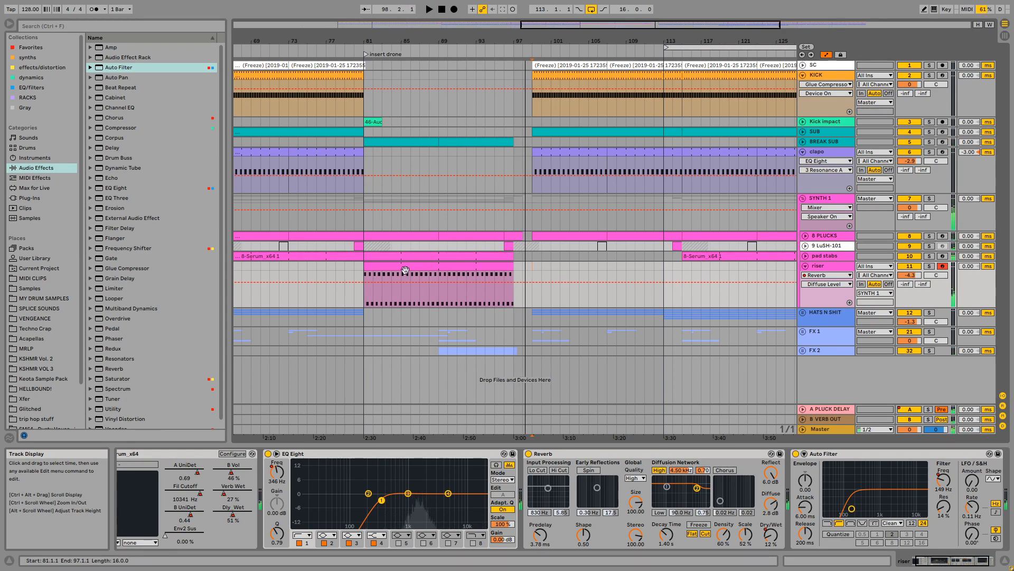
key("space")
left_click(438, 293)
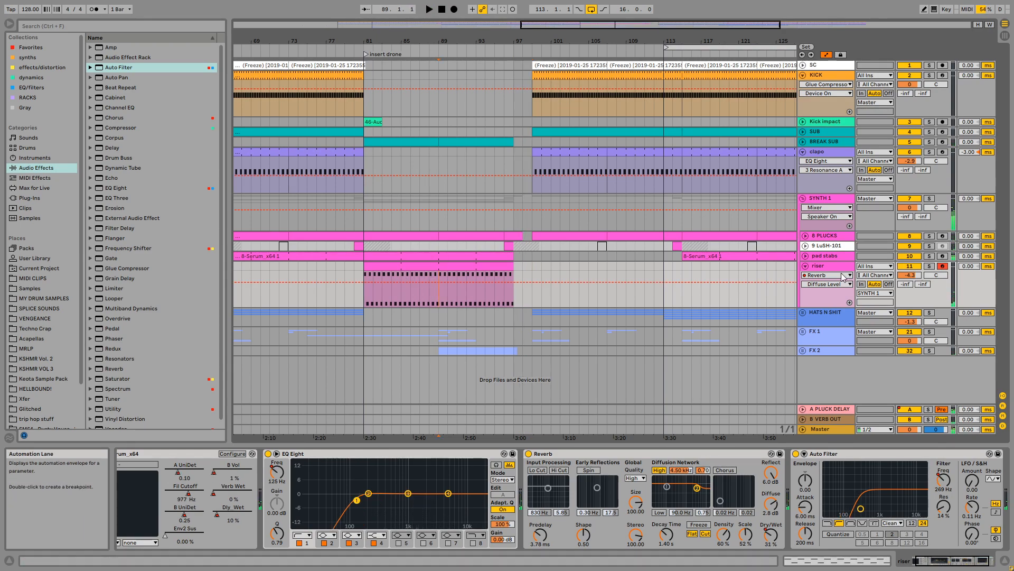
Solo the riser and replay the break from bar 81
left_click(931, 266)
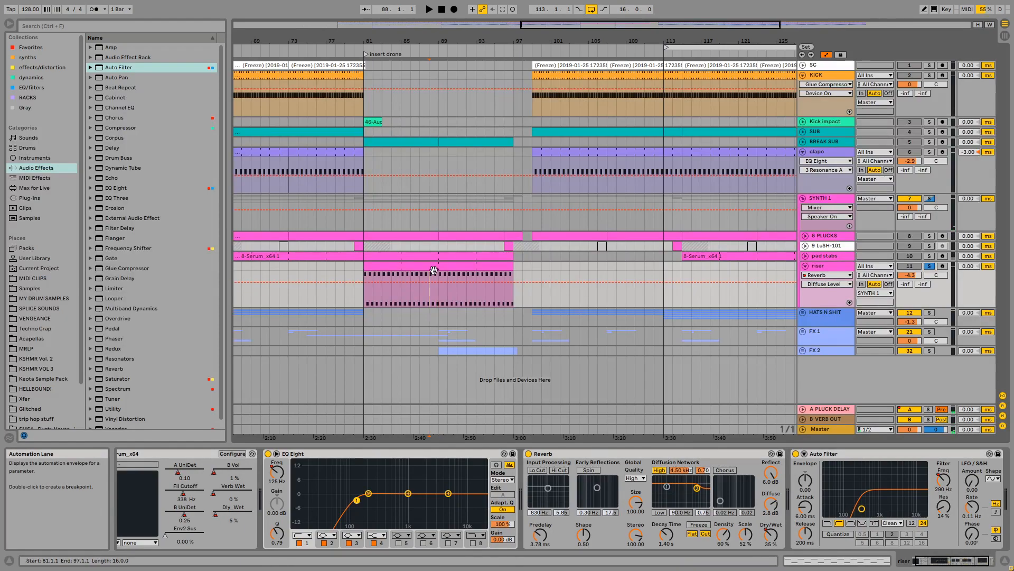
double_click(433, 270)
key("space")
Select the riser track, open its Serum instrument and reposition the plug-in window over the arrangement
double_click(822, 241)
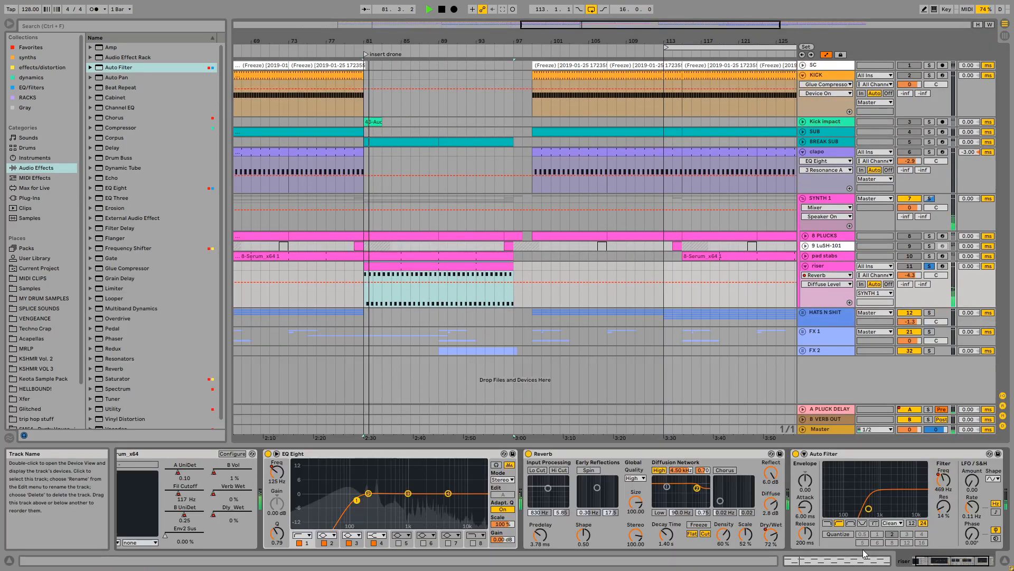
left_click(845, 315)
left_click(835, 266)
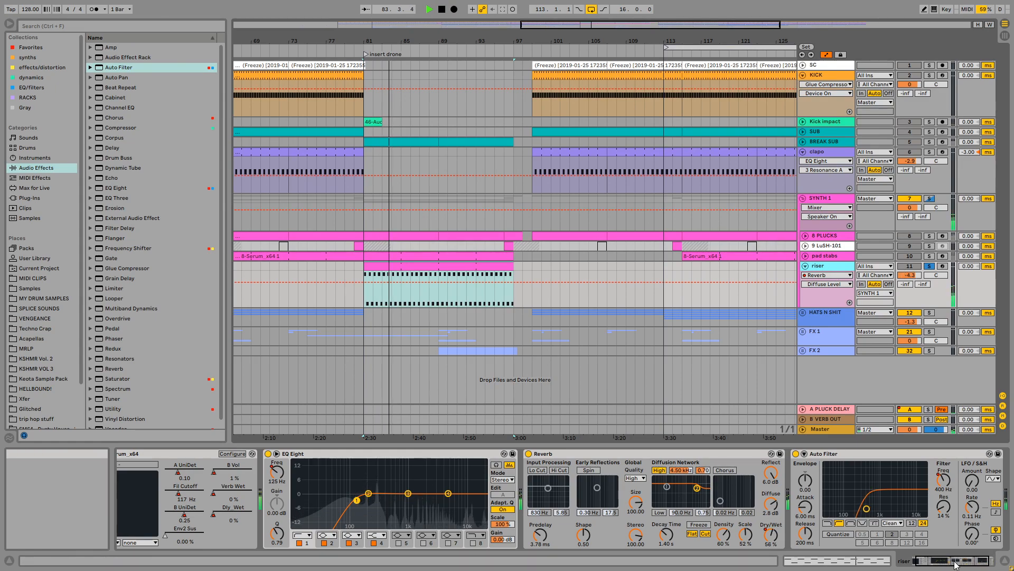
left_click(913, 560)
left_click(144, 453)
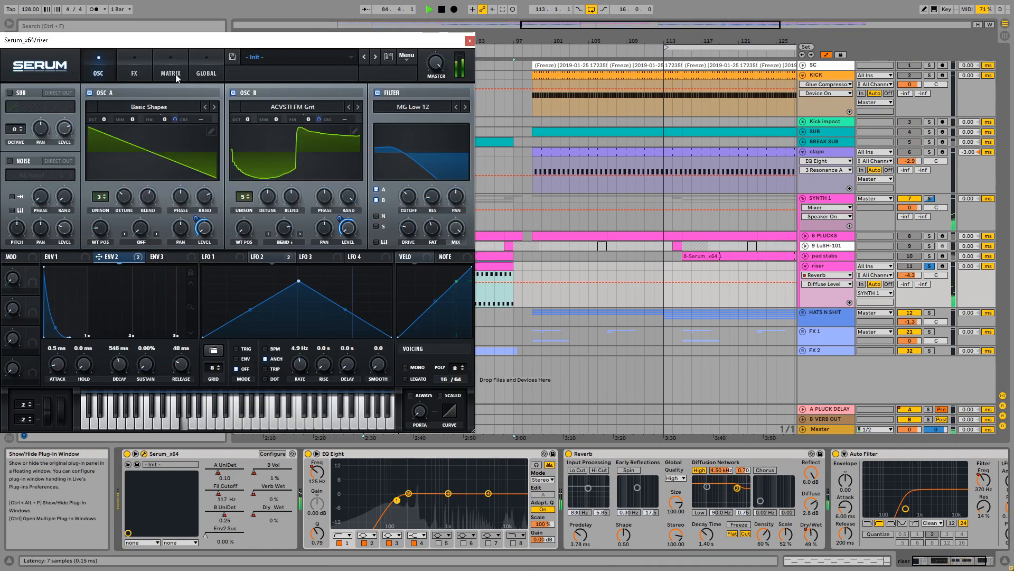
left_click_drag(335, 44, 439, 55)
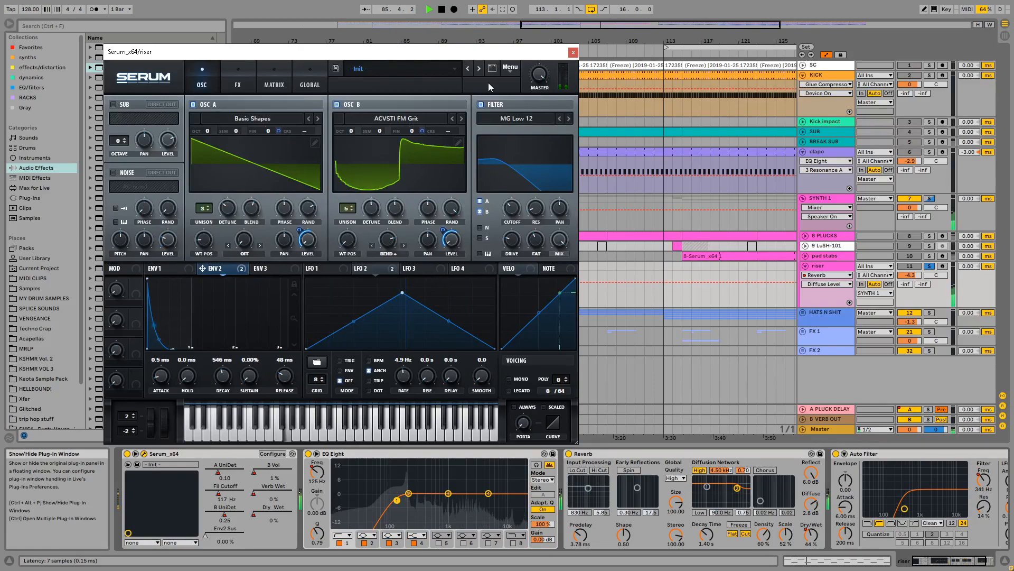
Set oscillator B's unison to 4 voices in Serum and try a different wavetable position for it
left_click(353, 210)
left_click_drag(347, 239, 343, 226)
left_click(264, 118)
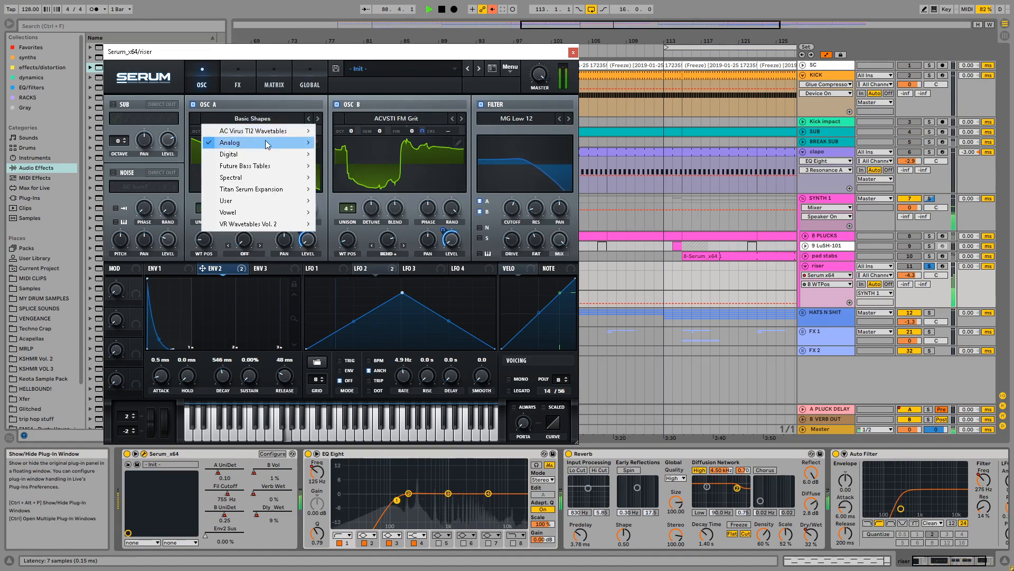
left_click(396, 86)
Unsolo the riser and re-enable the automation overridden by the Serum tweaks
left_click(929, 266)
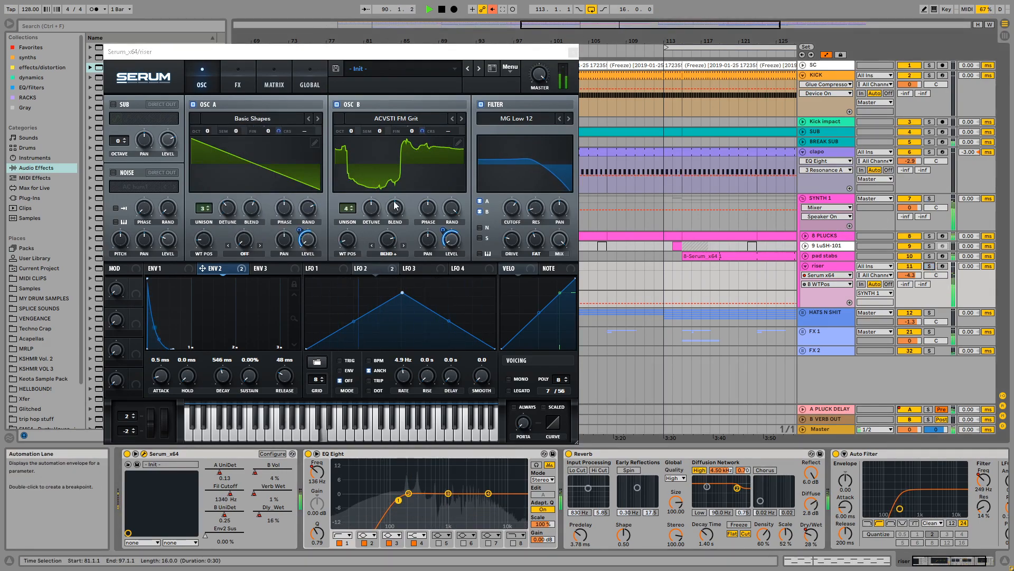
left_click(454, 246)
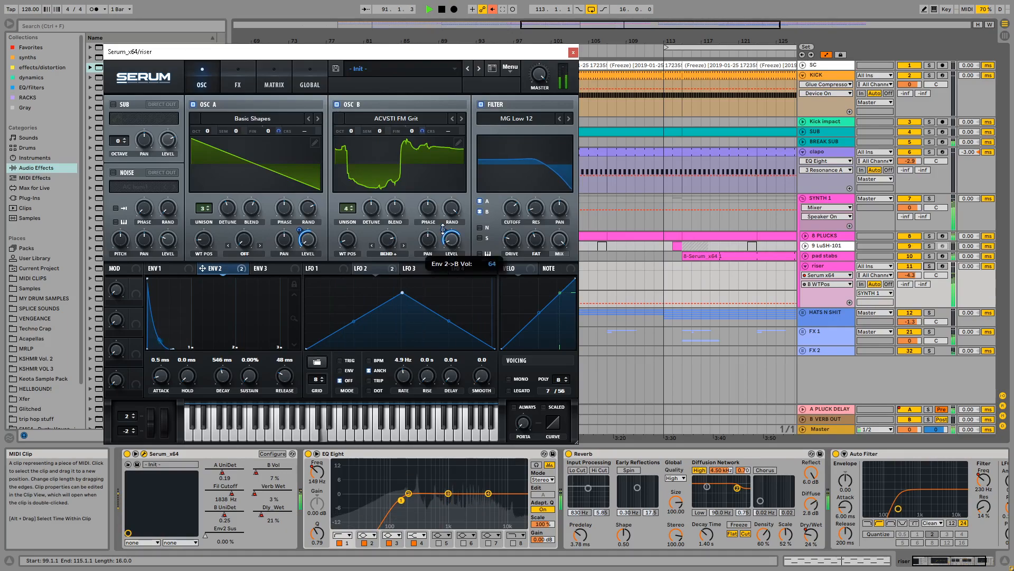
left_click(492, 10)
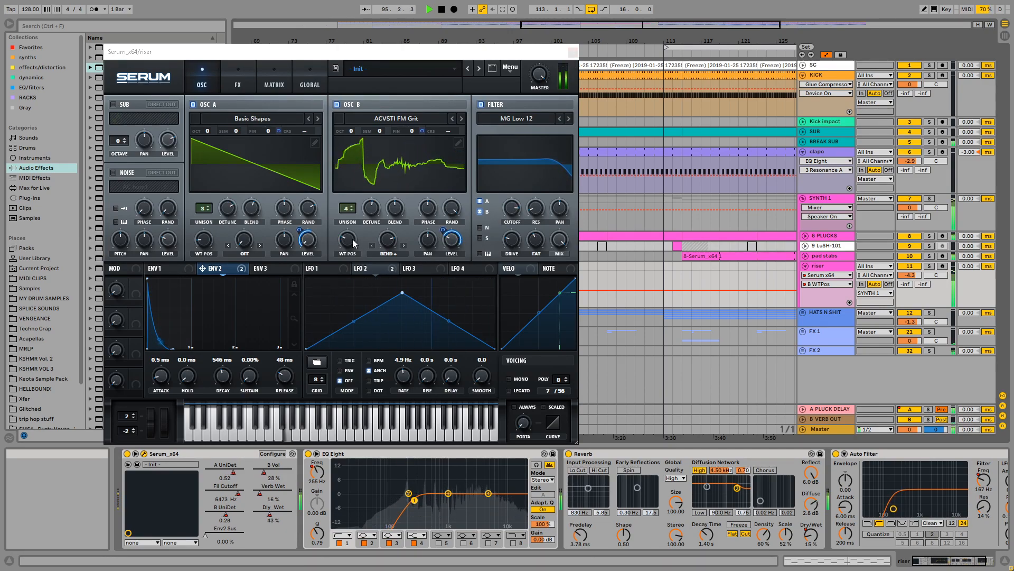
Try changing oscillator B's wavetable position and bend amount, restore the overridden automation, and close Serum
left_click_drag(353, 243, 355, 249)
left_click(390, 248)
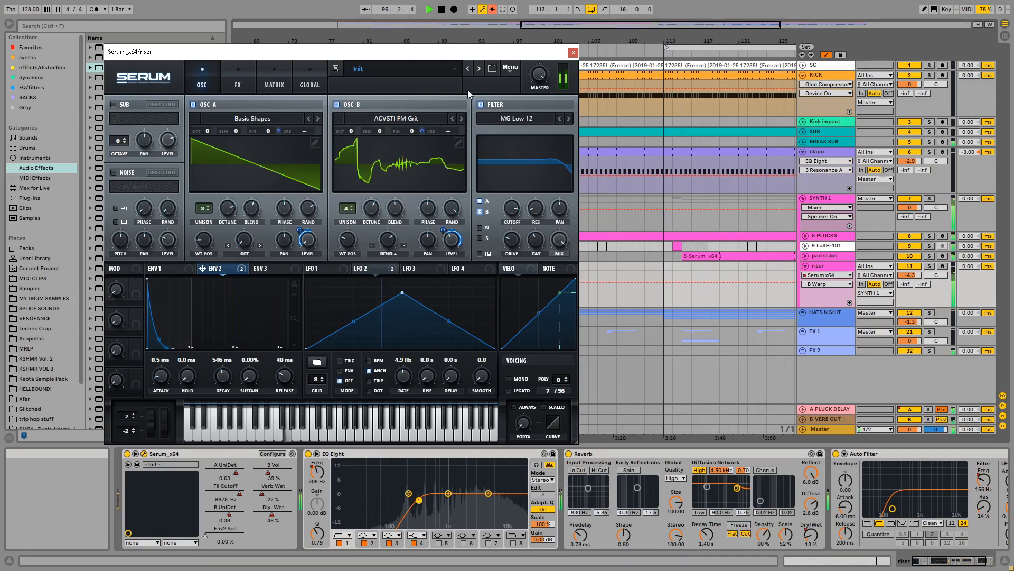
left_click(493, 9)
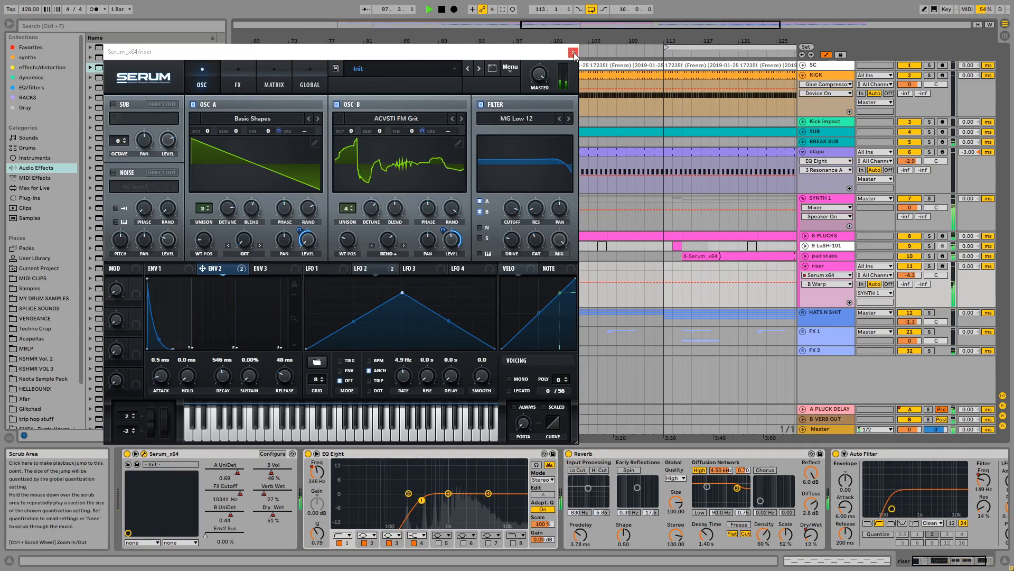
left_click(574, 53)
Replay the break from bar 89, stop, and place the insert marker at bar 99
left_click(439, 297)
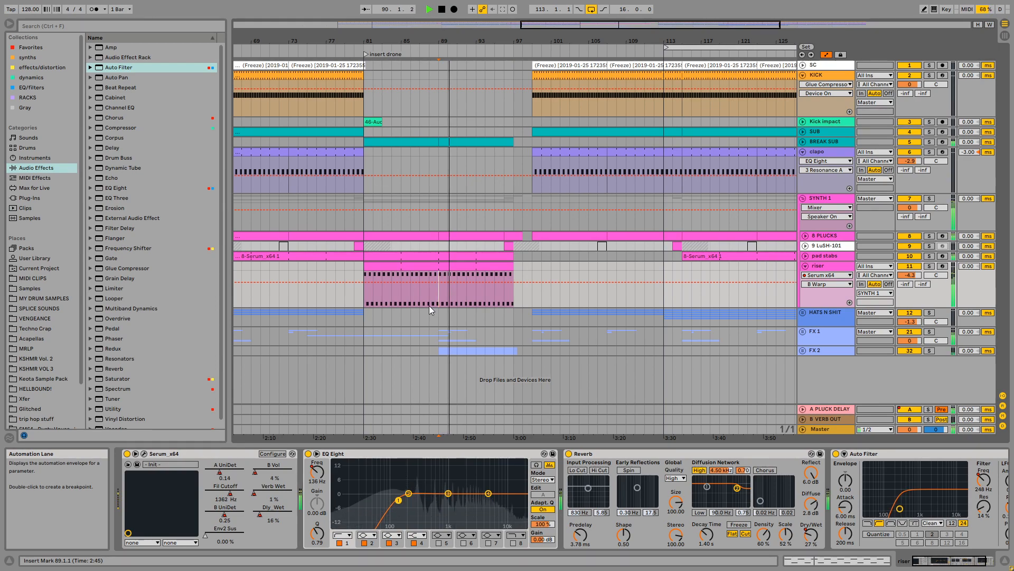
key("space")
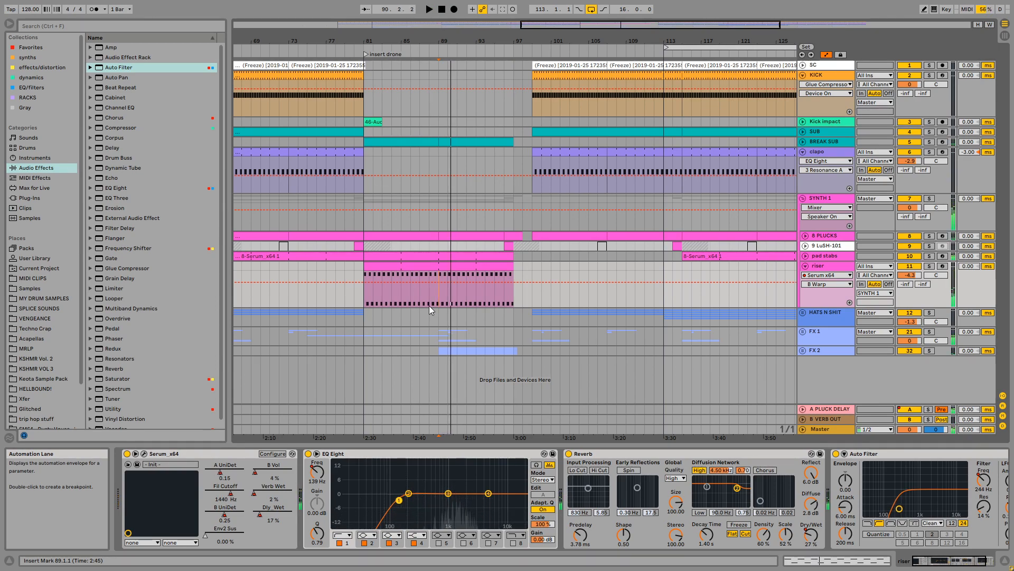
left_click(530, 268)
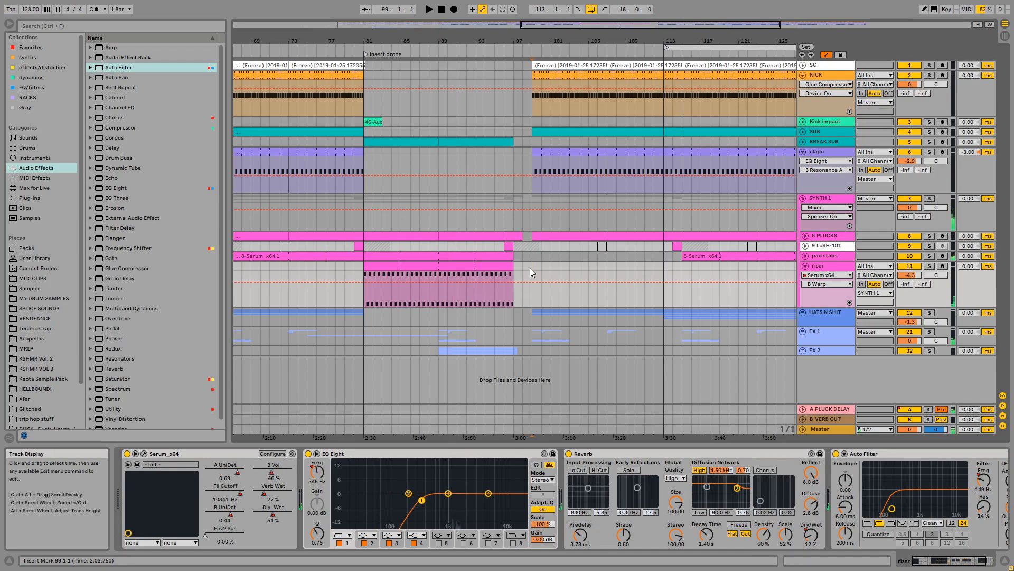
Check the section from bar 99 on the riser track and start playback from bar 115
left_click_drag(537, 269, 657, 268)
left_click(663, 268)
left_click_drag(726, 43, 695, 44)
left_click(655, 198)
left_click(655, 55)
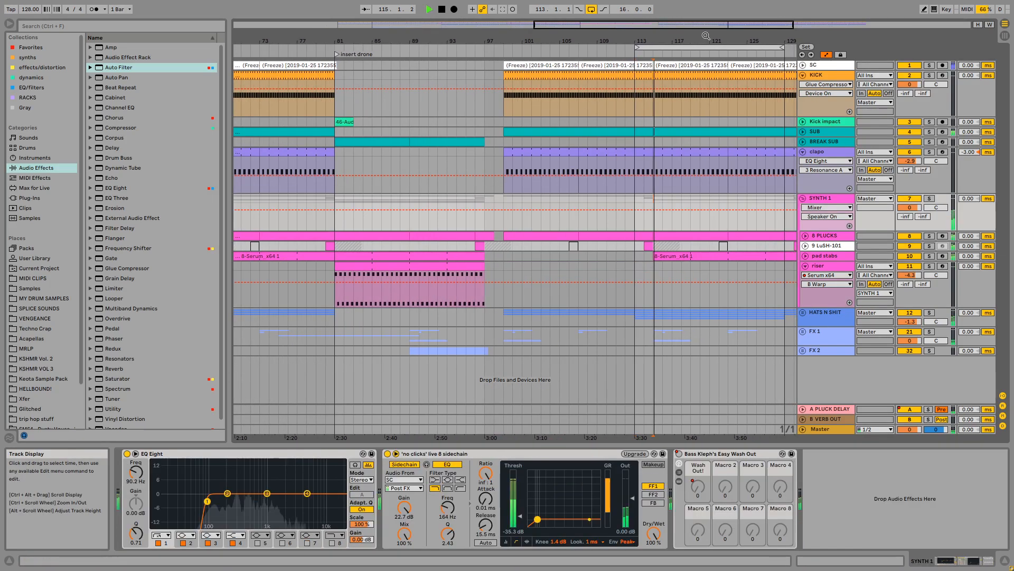
Check the 16-bar span from bar 99 to 115 and set the loop to bars 115 to 131
left_click(673, 49)
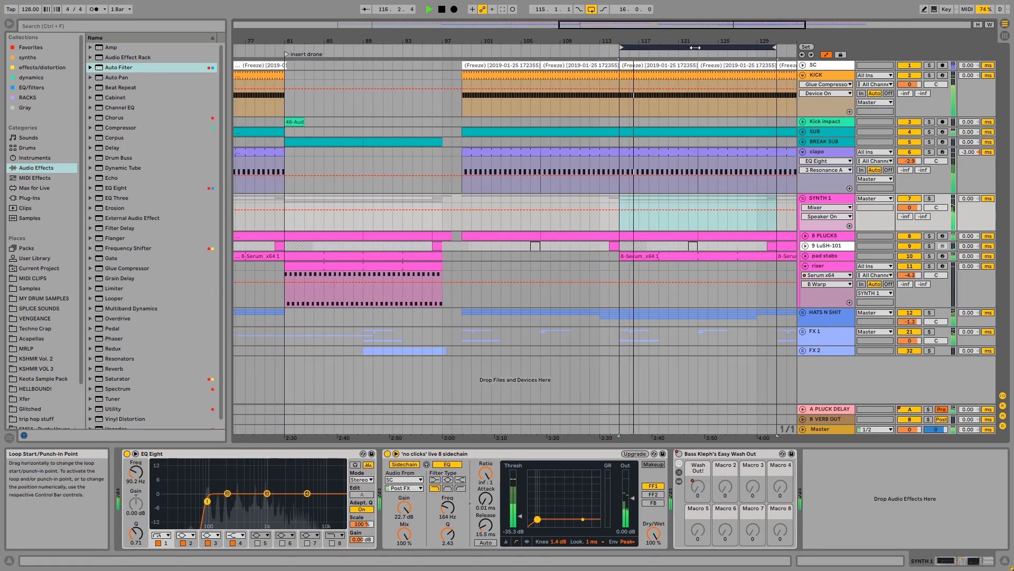
left_click(600, 246)
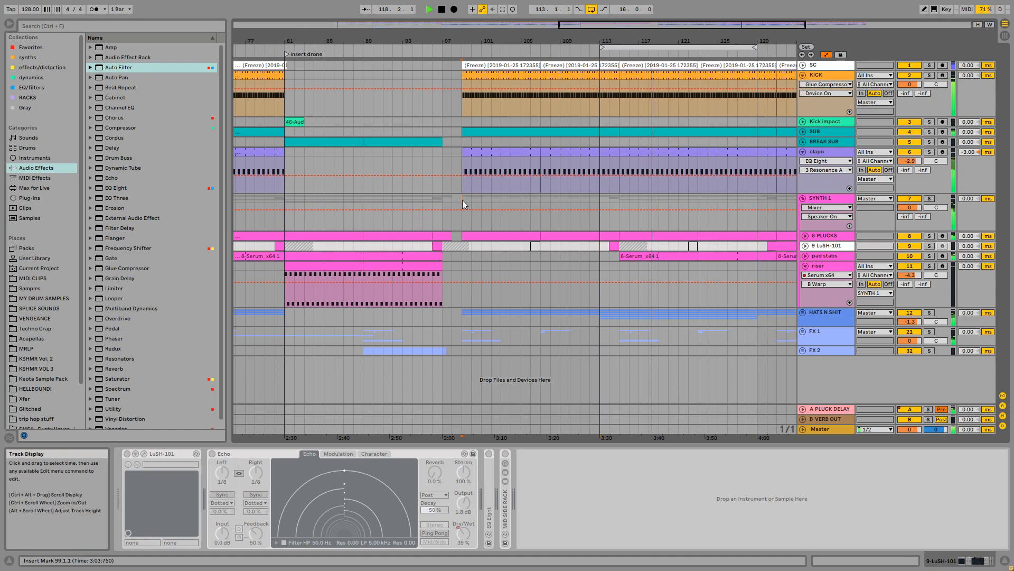
left_click_drag(461, 200, 620, 197)
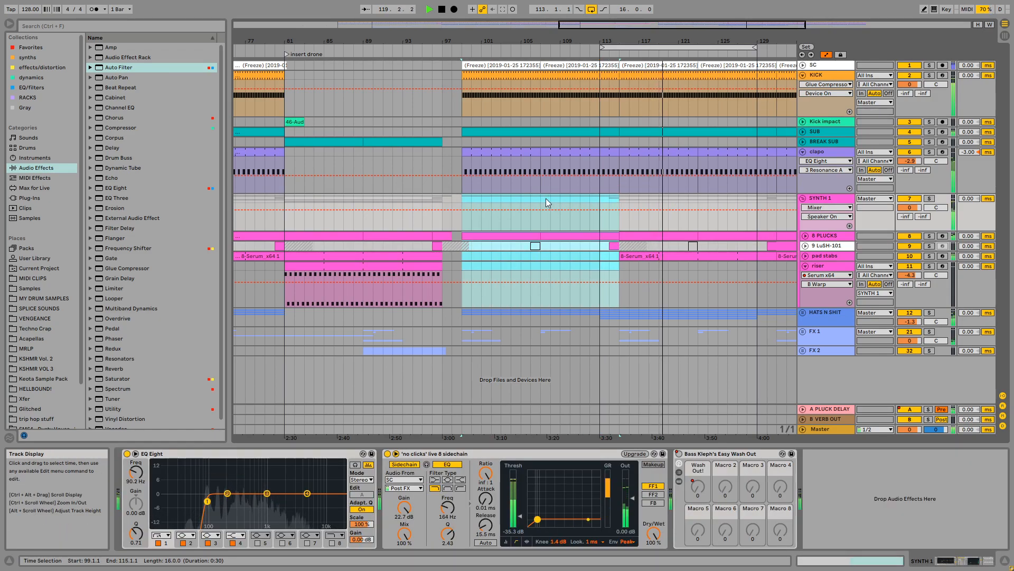
left_click(632, 257)
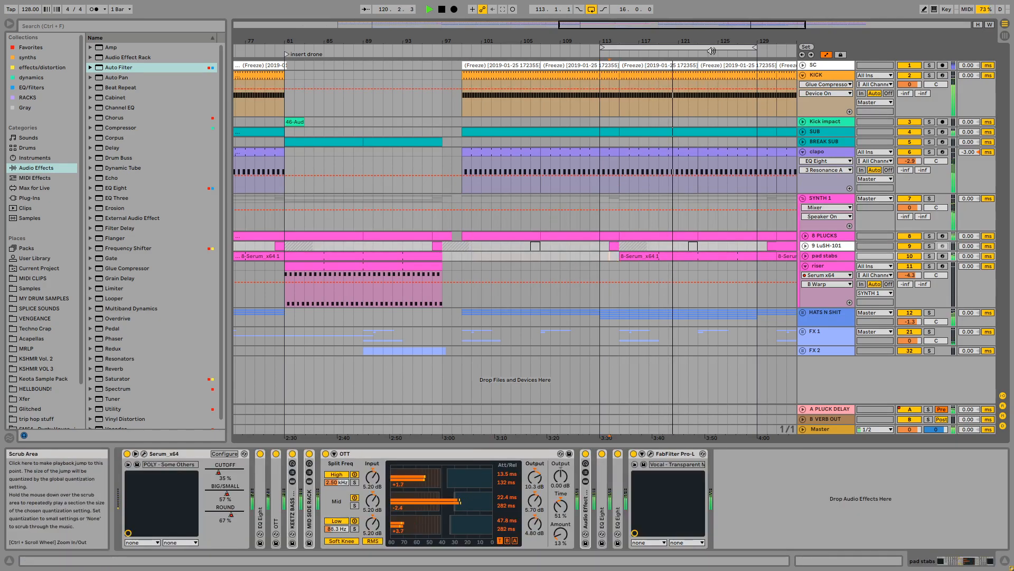
key("ctrl+l")
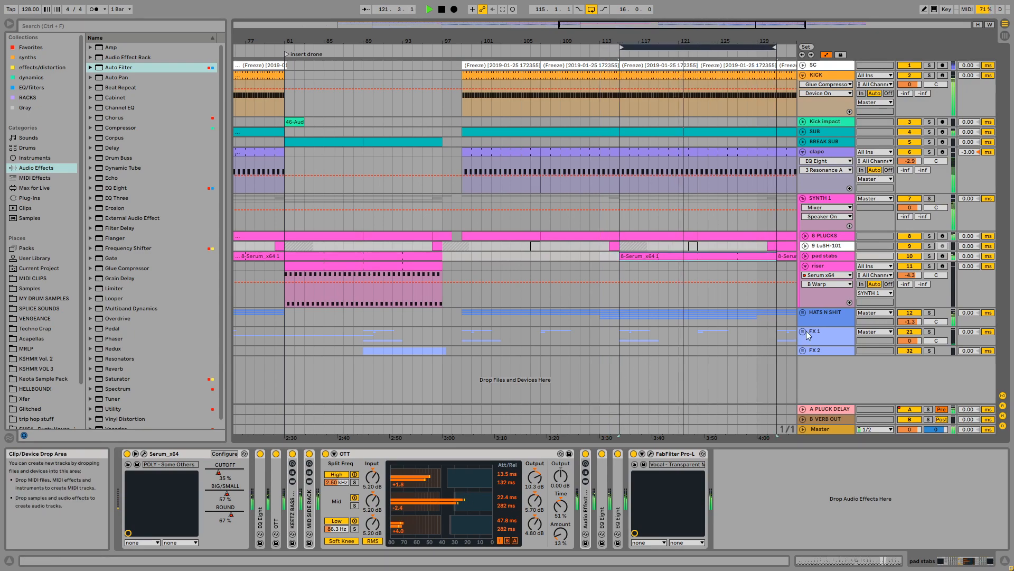
Unfold the hats group and its swingier hats subgroup, move both VEH3 Houseloops clips to start at bar 115, and collapse all tracks
left_click(803, 313)
left_click(816, 314)
scroll(732, 297, "down", 5)
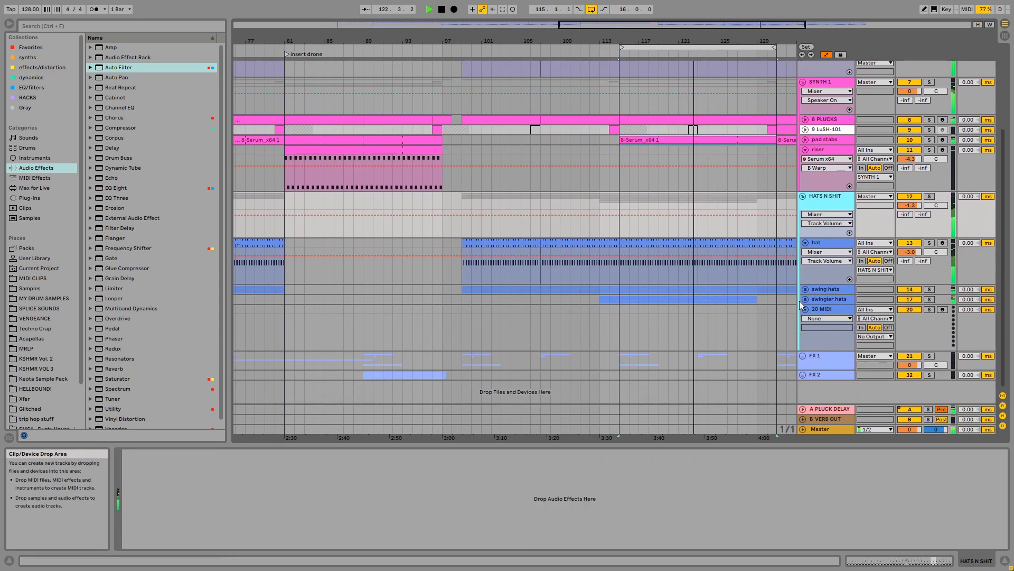
left_click(804, 299)
scroll(634, 288, "down", 3)
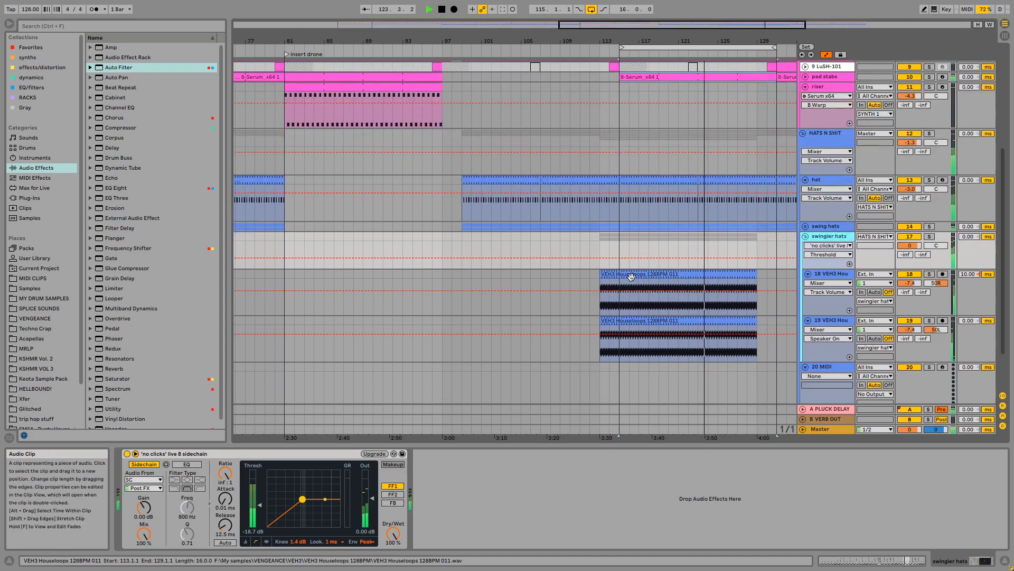
left_click_drag(657, 279, 676, 323)
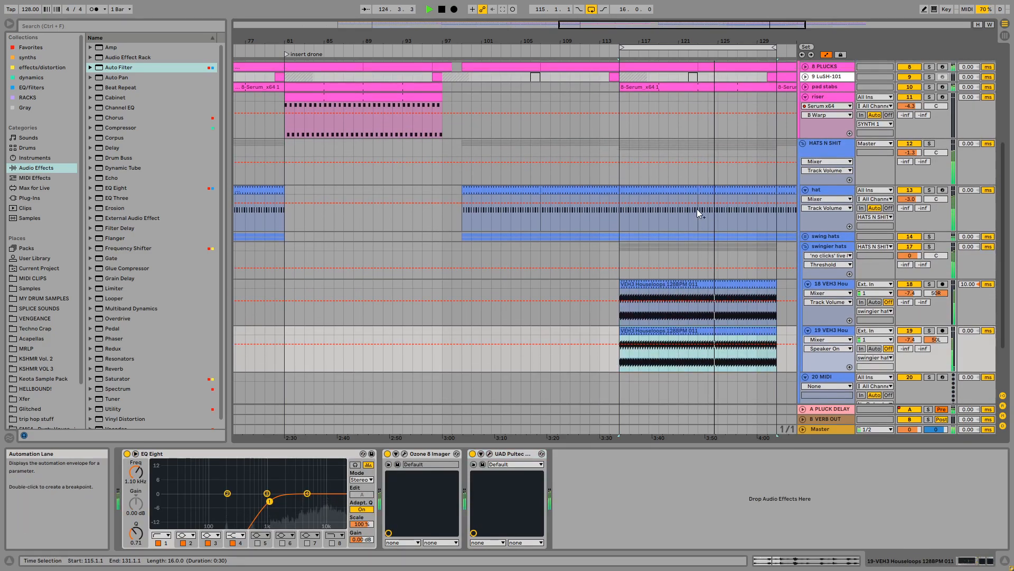
scroll(696, 208, "up", 1)
left_click(802, 153)
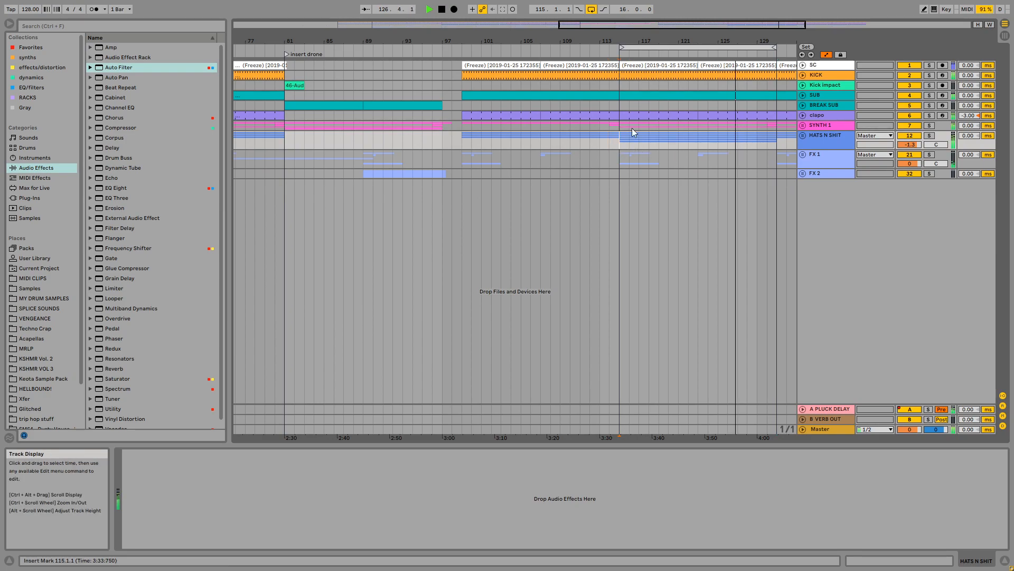
Lower the swingier hats group's volume to -1.8 dB and collapse the tracks inside the hats group
left_click(803, 133)
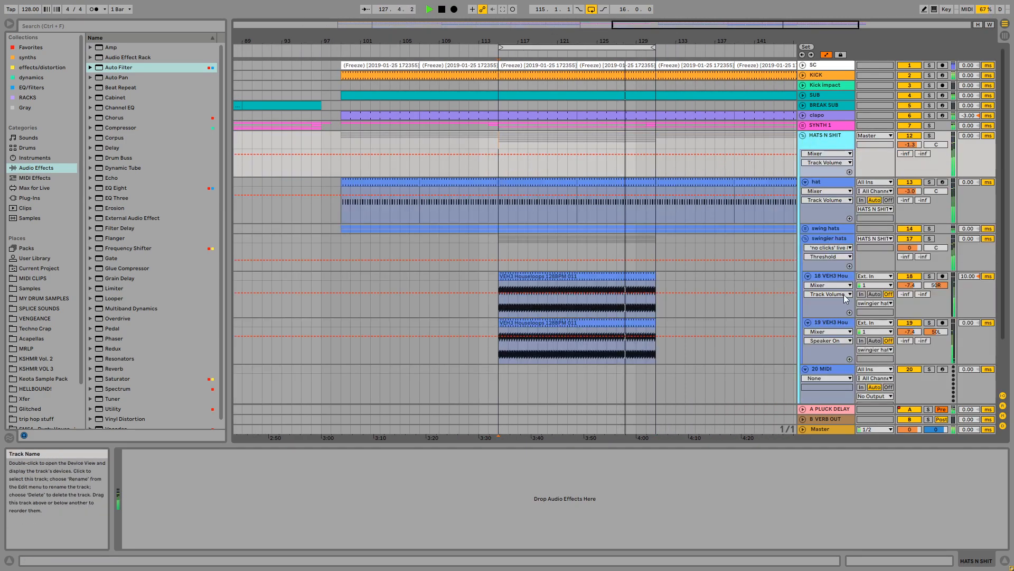
left_click_drag(910, 248, 915, 252)
left_click(810, 248)
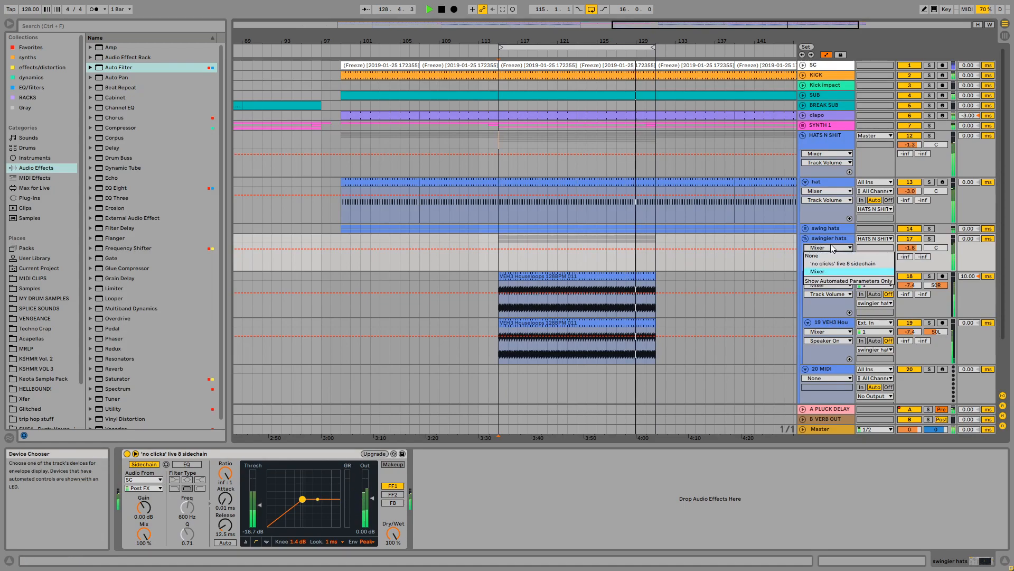
left_click(807, 239)
left_click(805, 238, "alt")
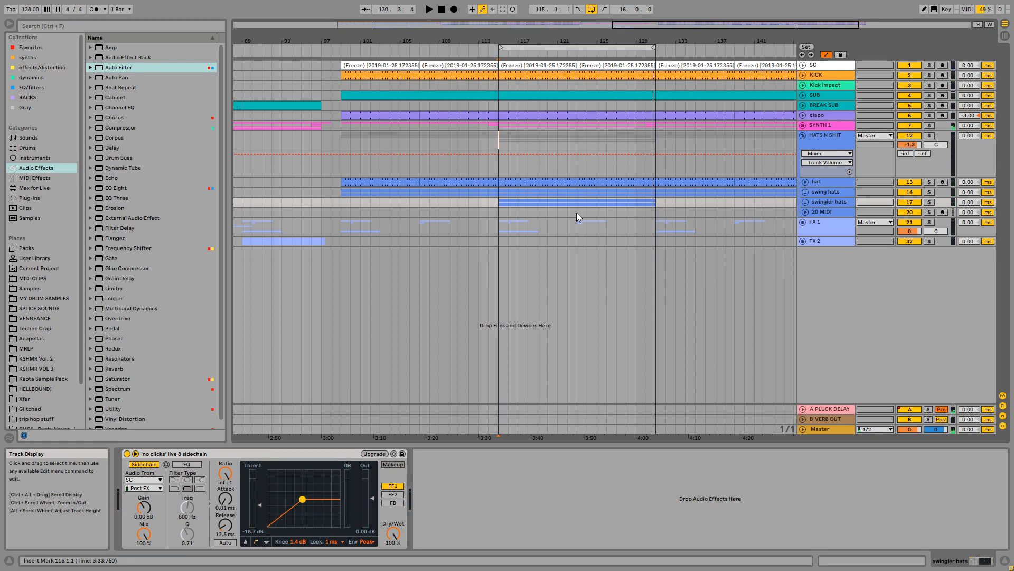
Collapse the hats group and unfold the SYNTH 1 group to show its tracks around bar 115
left_click(576, 146)
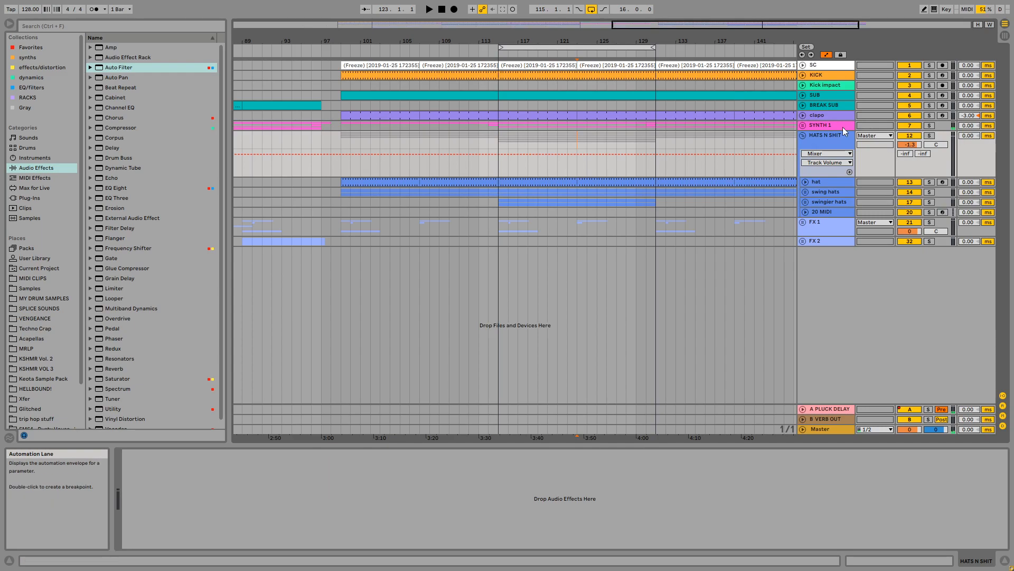
left_click(803, 135)
key("plus")
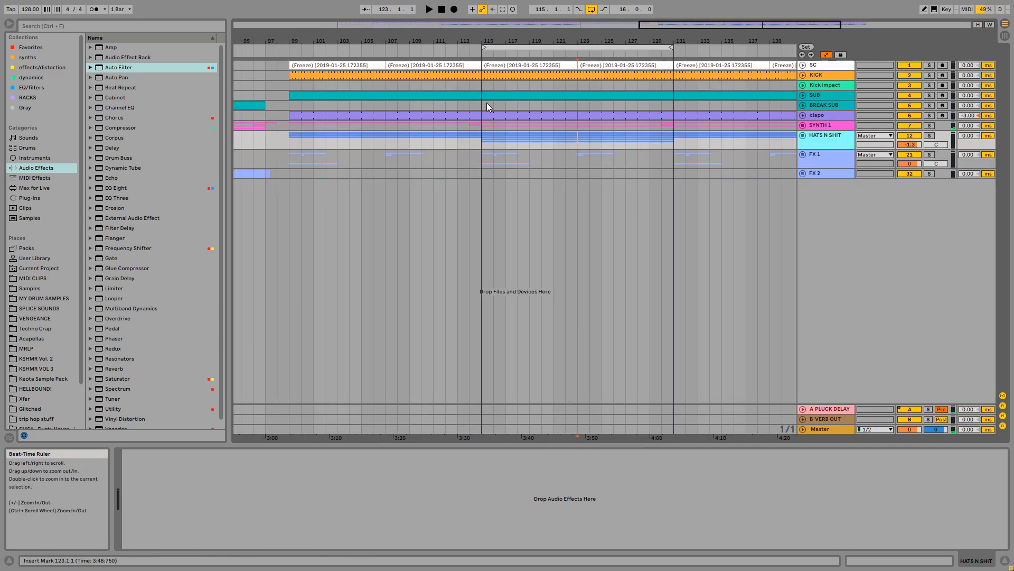
left_click(579, 106)
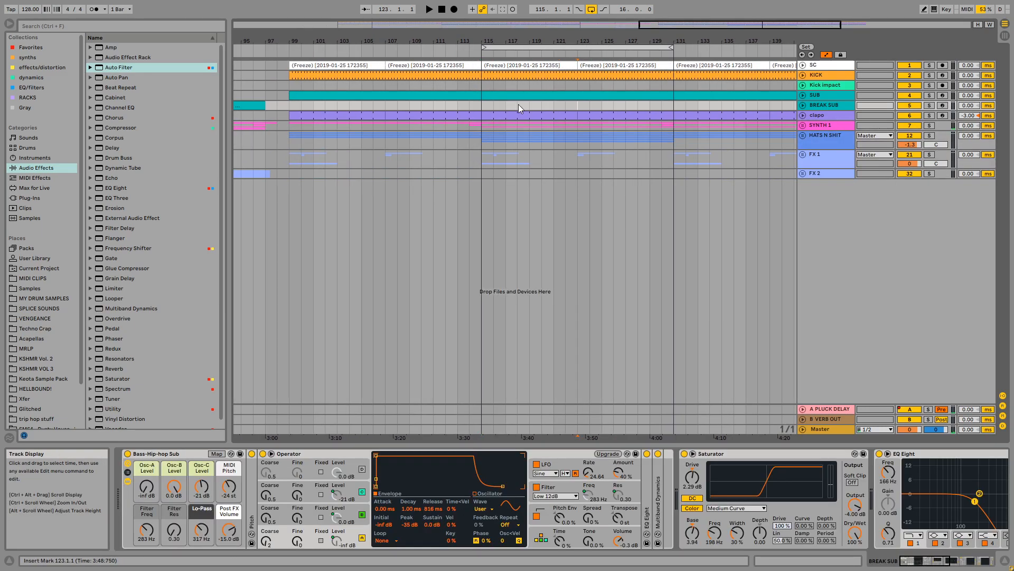
left_click(803, 126)
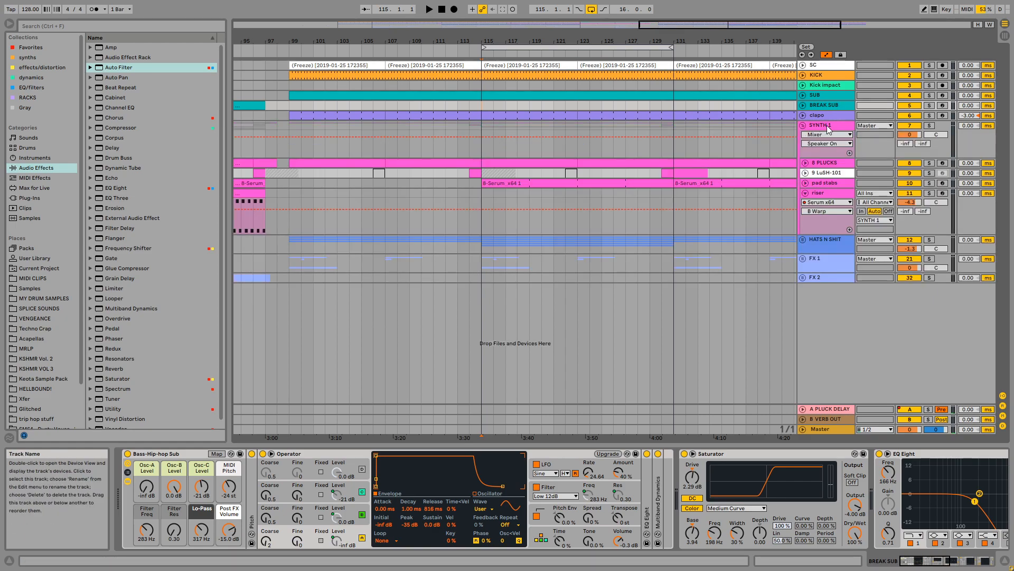
Select the SYNTH 1 group and play the second drop from bar 99
left_click(826, 125)
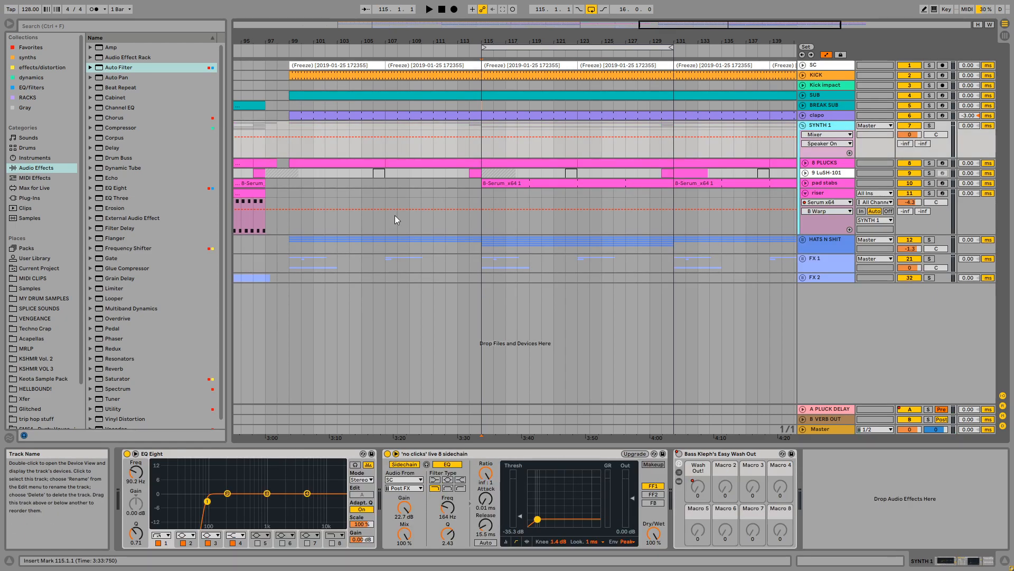
left_click(484, 155)
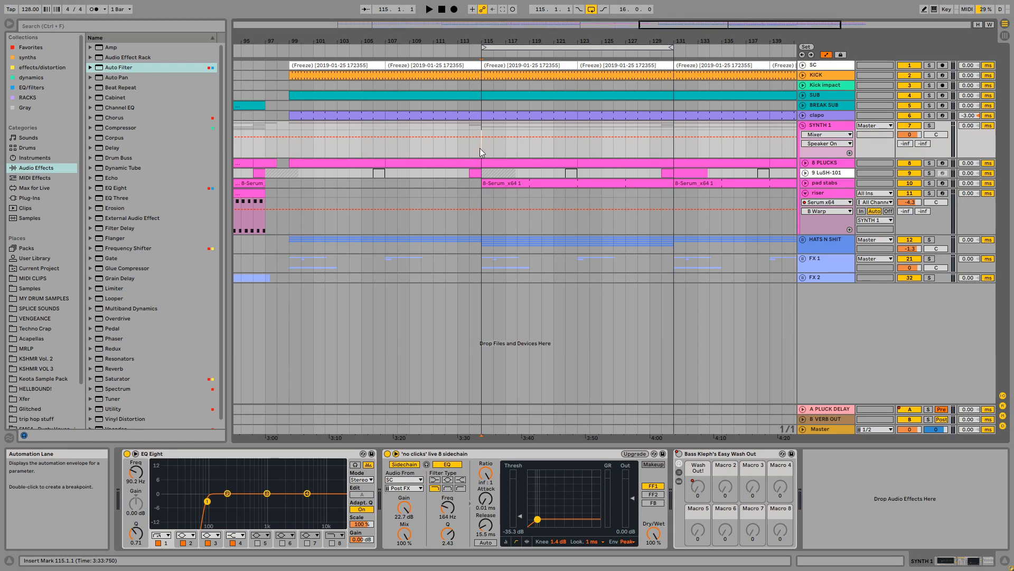
left_click_drag(552, 41, 634, 32)
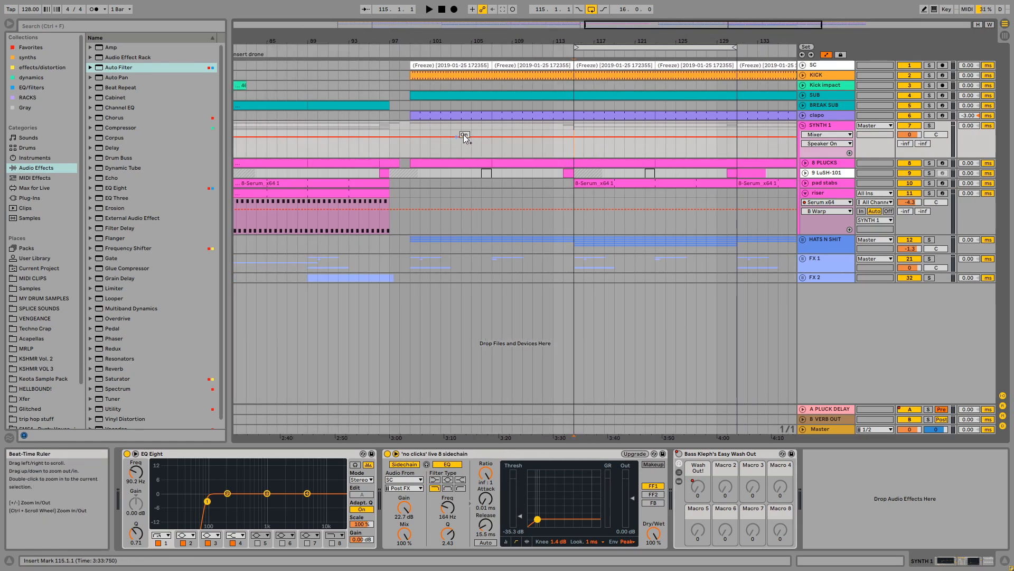
left_click(411, 151)
key("space")
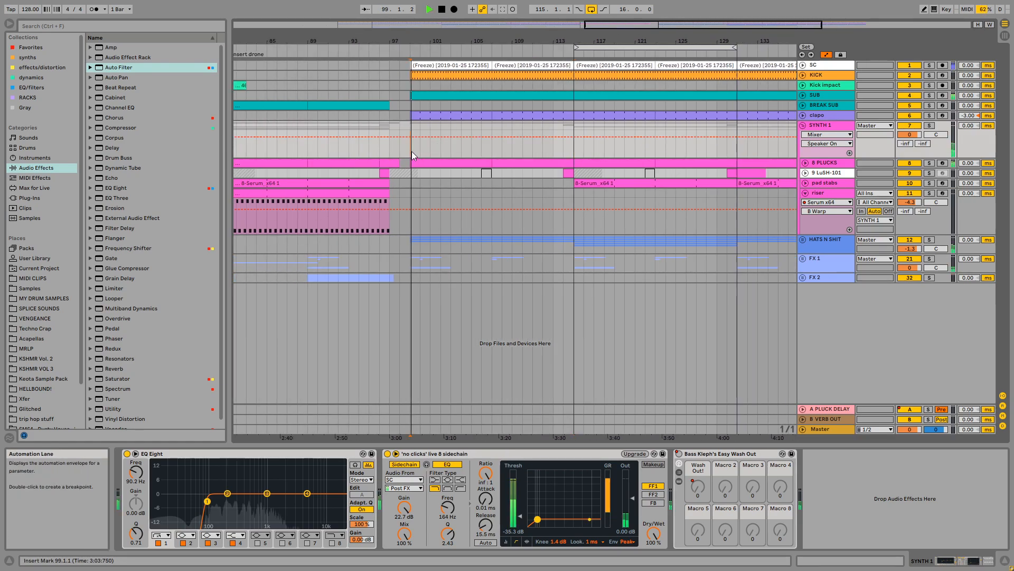
Unfold the 8 PLUCKS track and check its Macro 1 and Macro 2 automation from bar 99 to the end of the drop
left_click(825, 163)
left_click(805, 163)
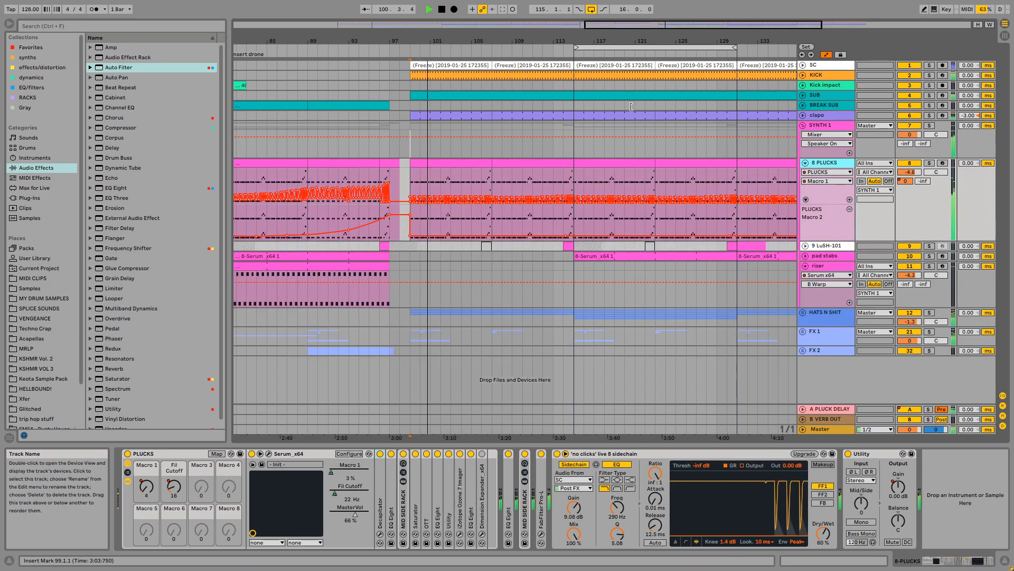
left_click(485, 147)
left_click(838, 163)
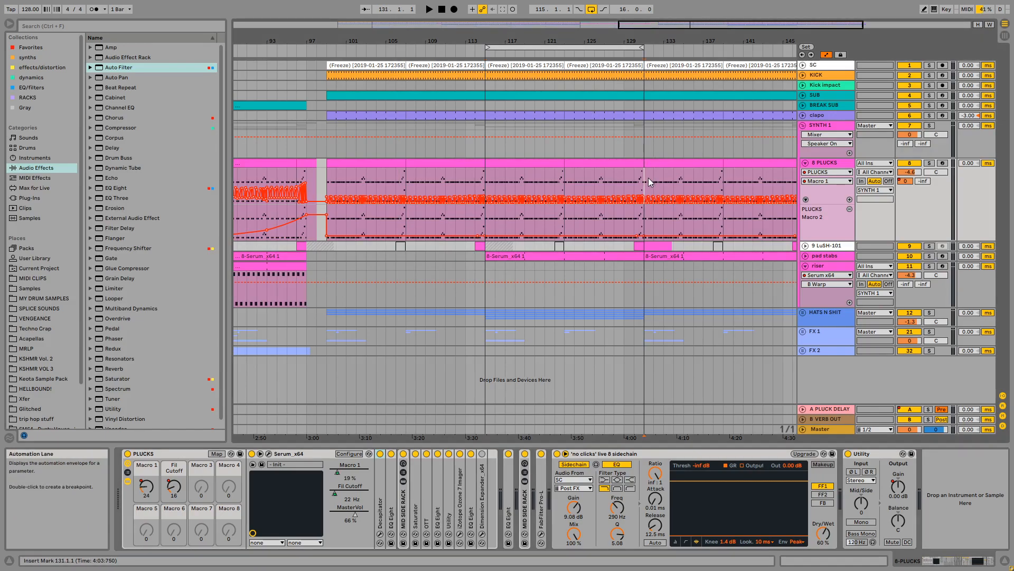
left_click_drag(648, 178, 731, 176)
left_click(724, 177)
left_click_drag(725, 41, 662, 39)
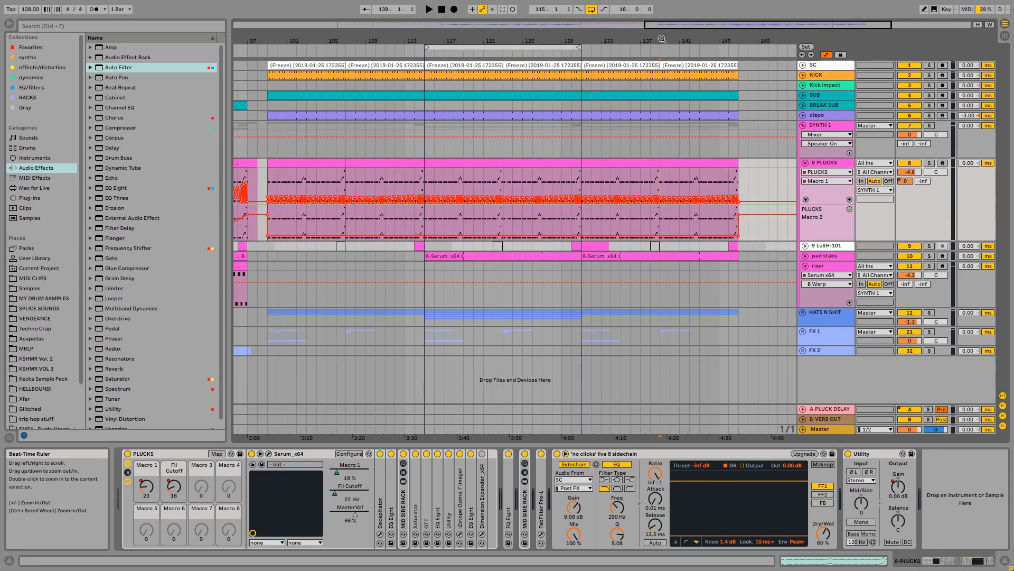
Compare the two parts of the drop by playing from bar 99 and from the loop start at bar 115
left_click(426, 150)
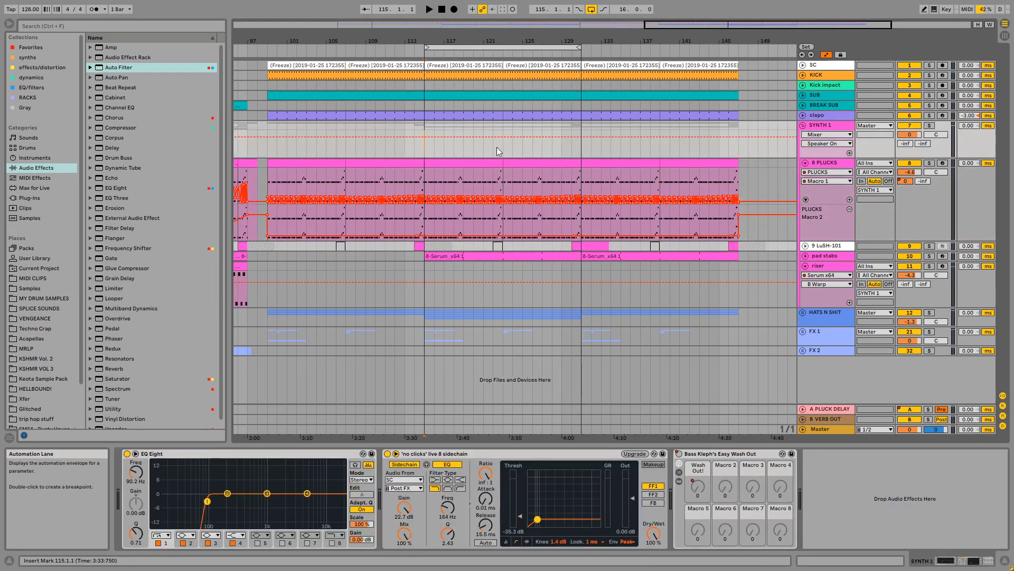
left_click(584, 122)
left_click(267, 122)
key("space")
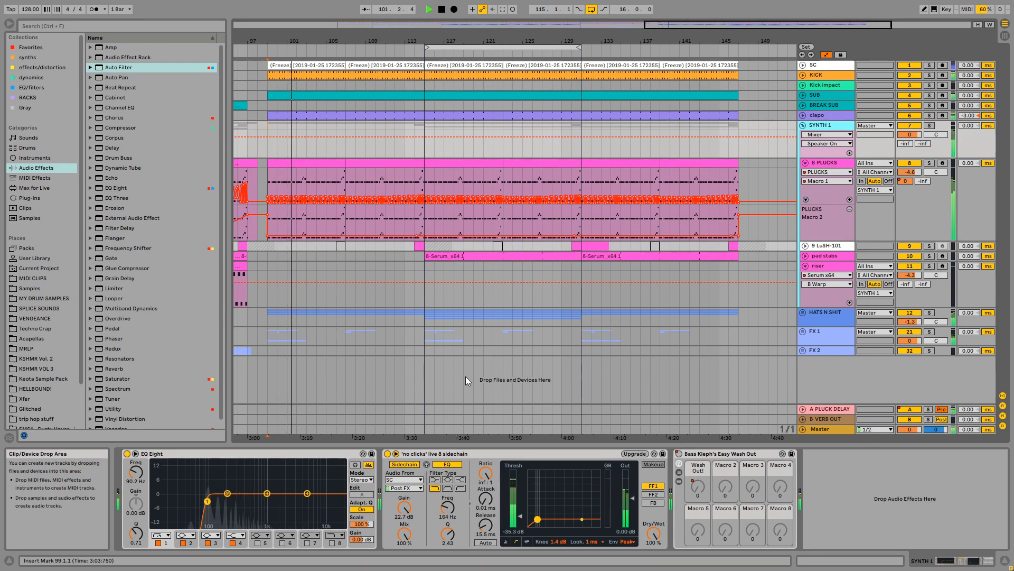
left_click_drag(493, 41, 543, 32)
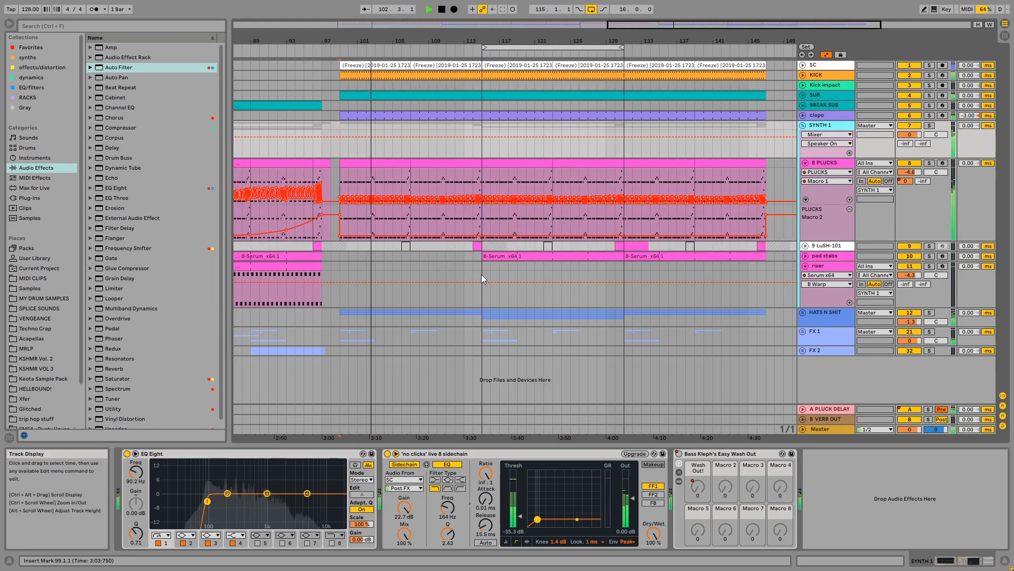
left_click(480, 269)
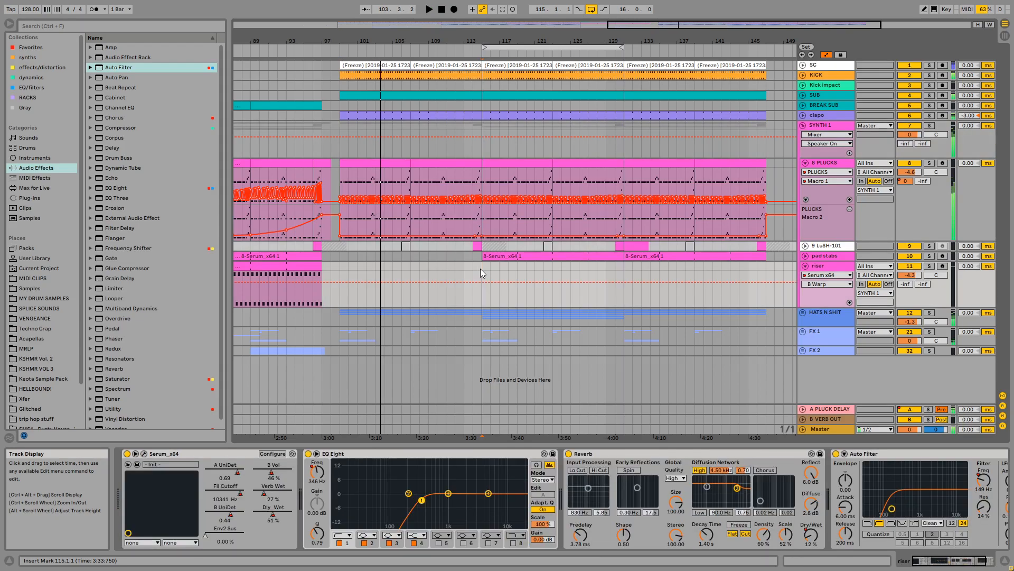
left_click(591, 8)
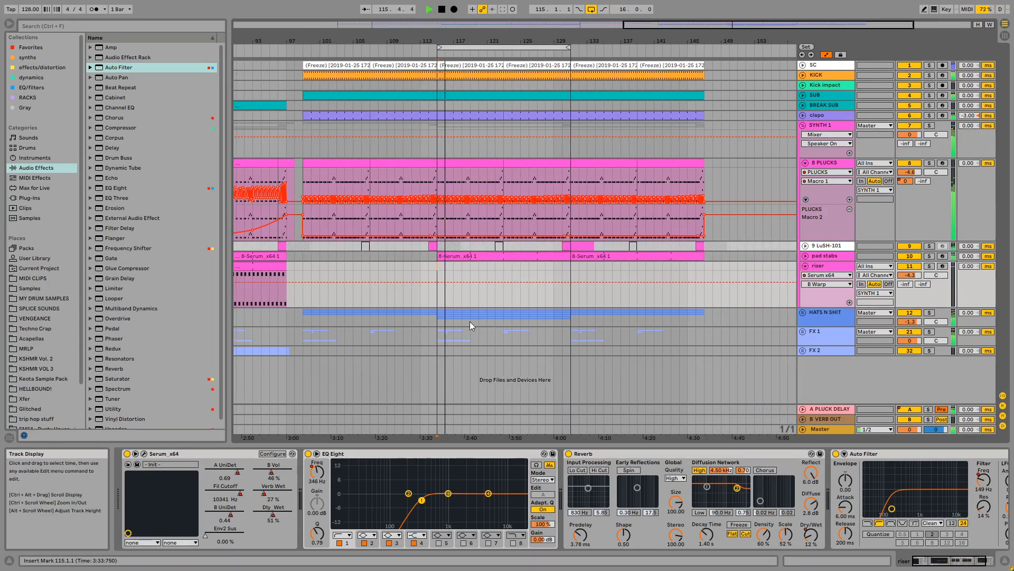
Collapse the 8 PLUCKS and riser tracks inside the SYNTH 1 group
left_click(806, 163)
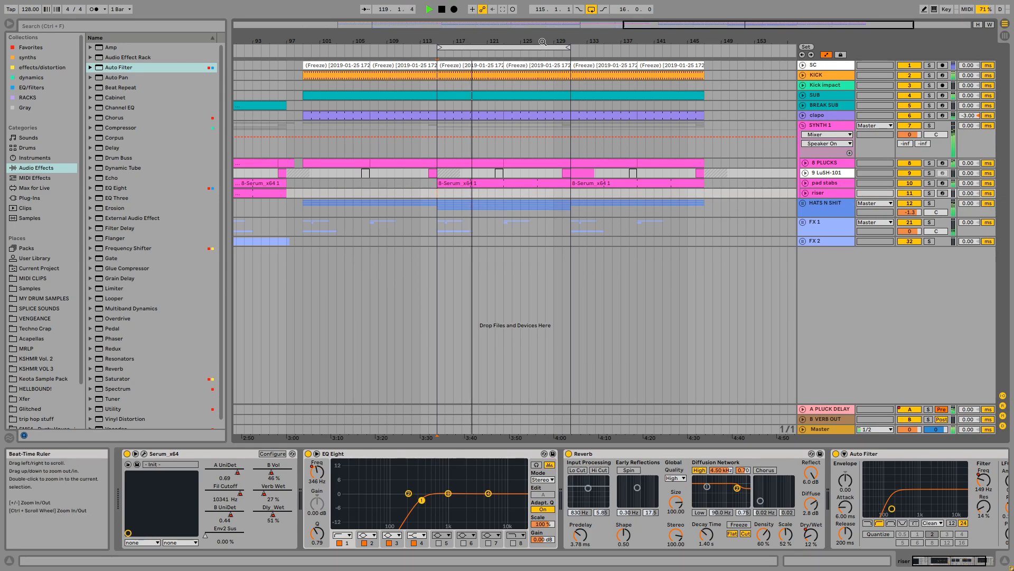
left_click_drag(544, 42, 564, 41)
left_click(593, 132)
scroll(343, 239, "left", 5)
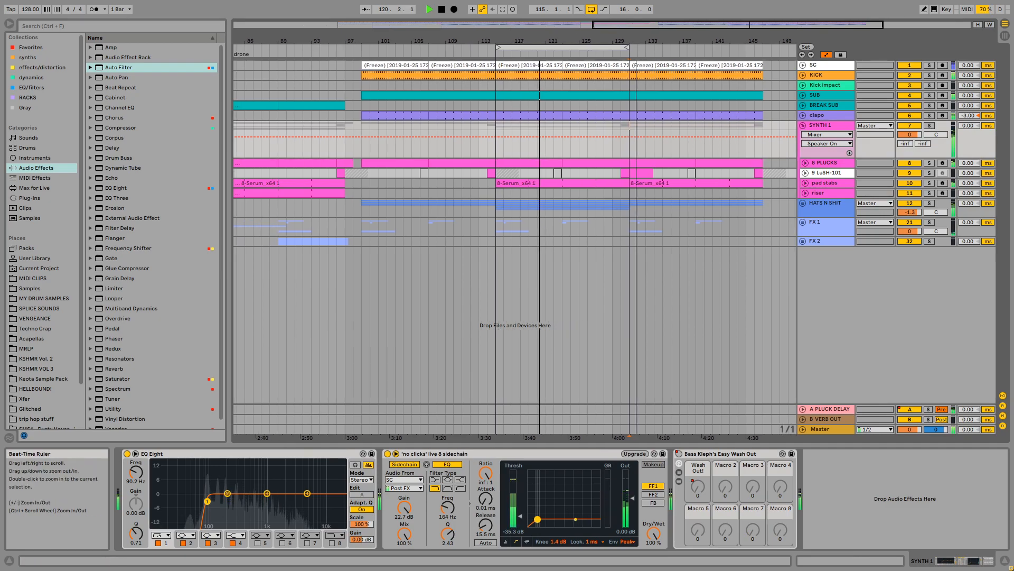
Unfold the pad stabs track to examine its BIG/SMALL and ROUND automation around bars 115 to 131 during playback
left_click_drag(508, 41, 403, 43)
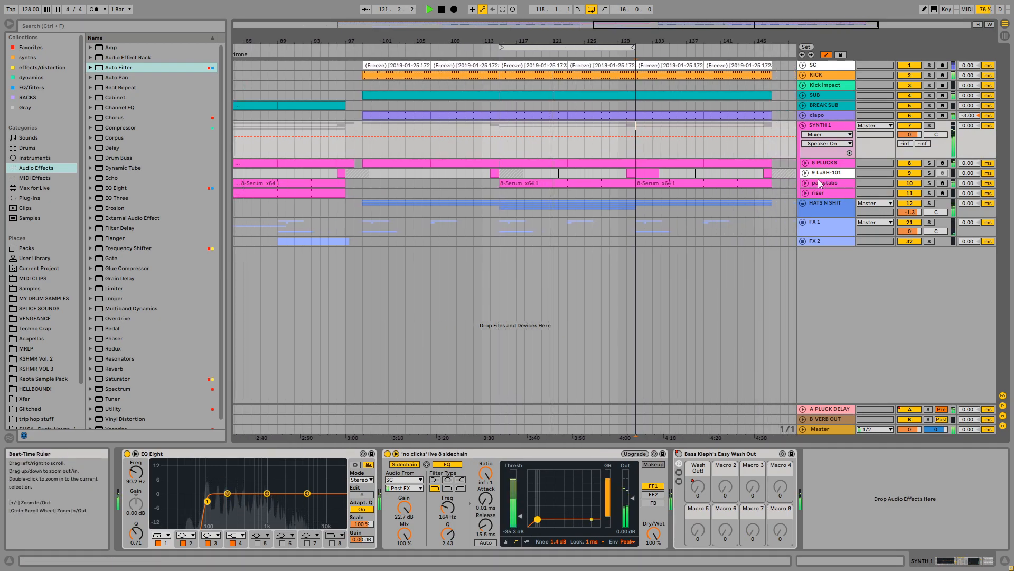
left_click(806, 183)
left_click(838, 183)
left_click(569, 215)
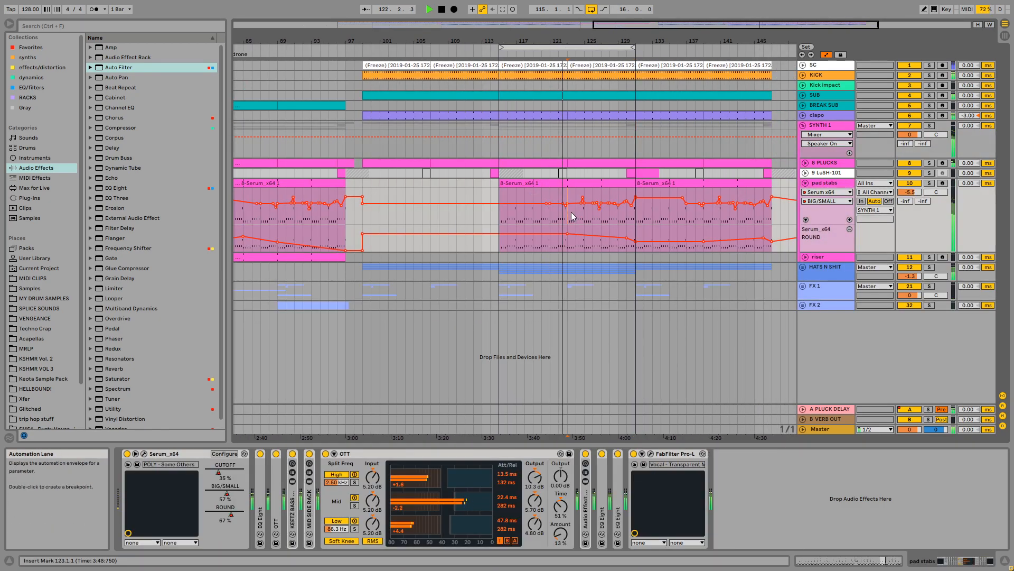
left_click_drag(662, 41, 600, 44)
left_click(572, 276)
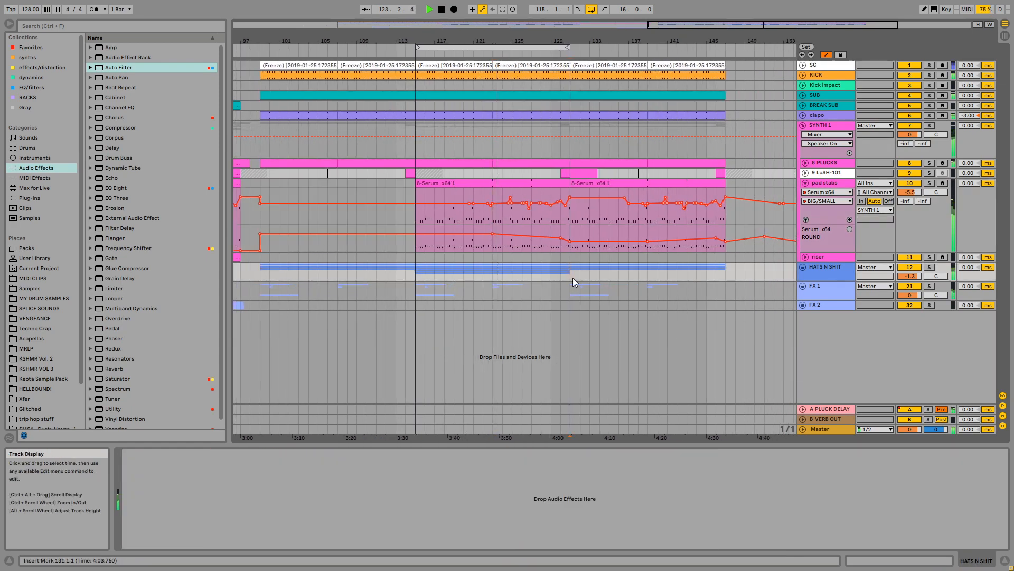
left_click(807, 288)
scroll(824, 353, "down", 2)
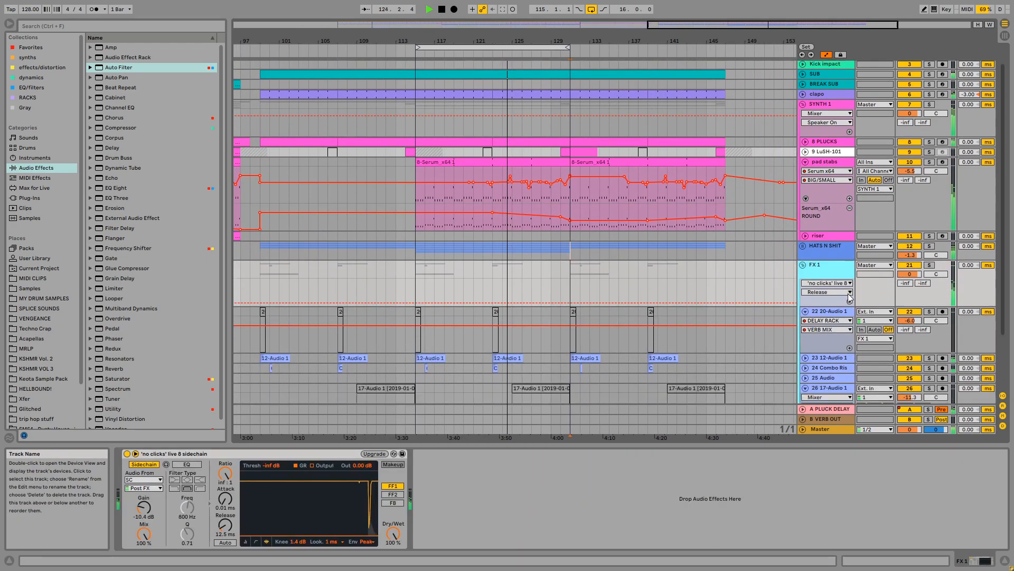
left_click(816, 353)
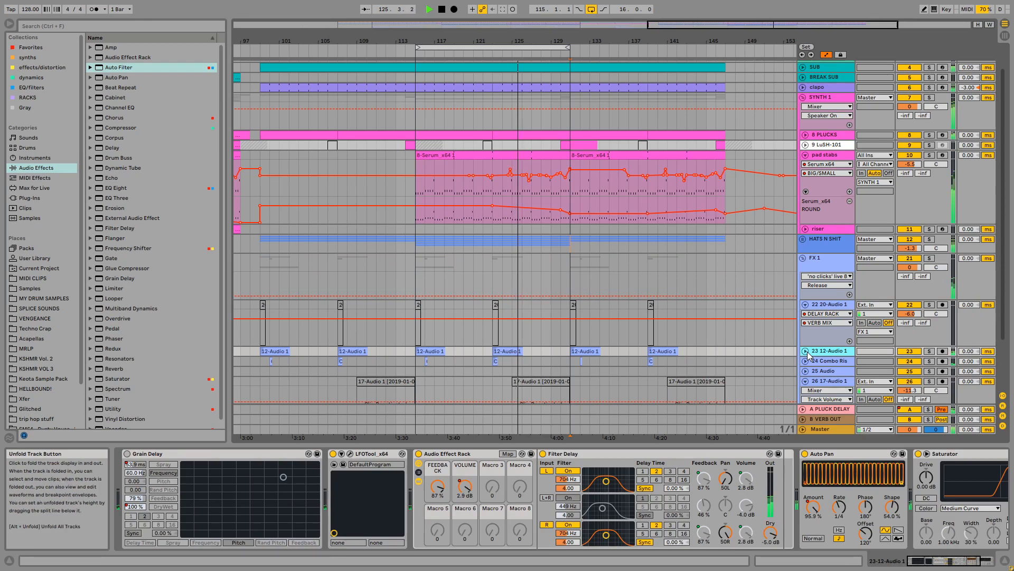
left_click(419, 481)
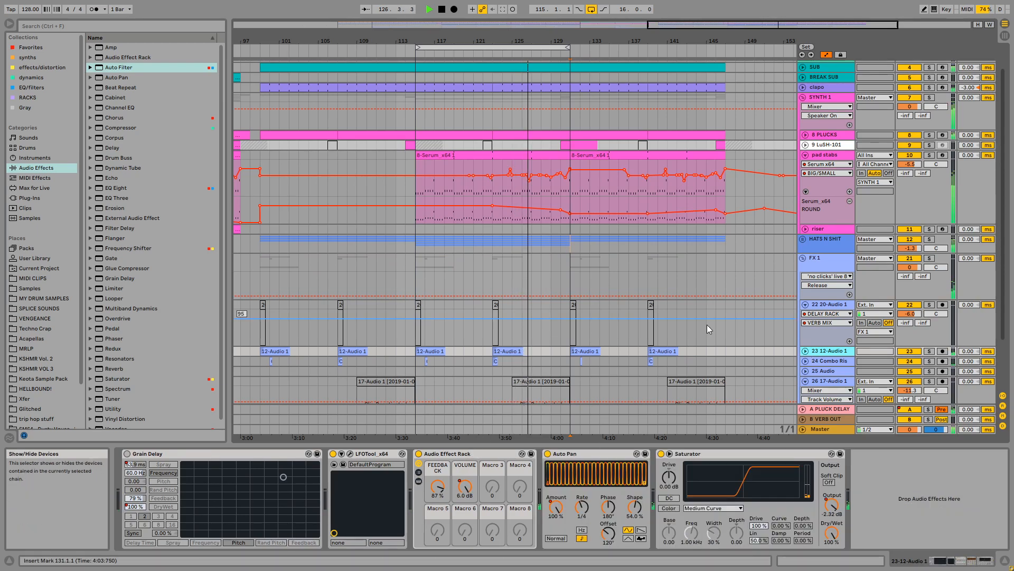
scroll(749, 318, "down", 2)
scroll(598, 267, "up", 3)
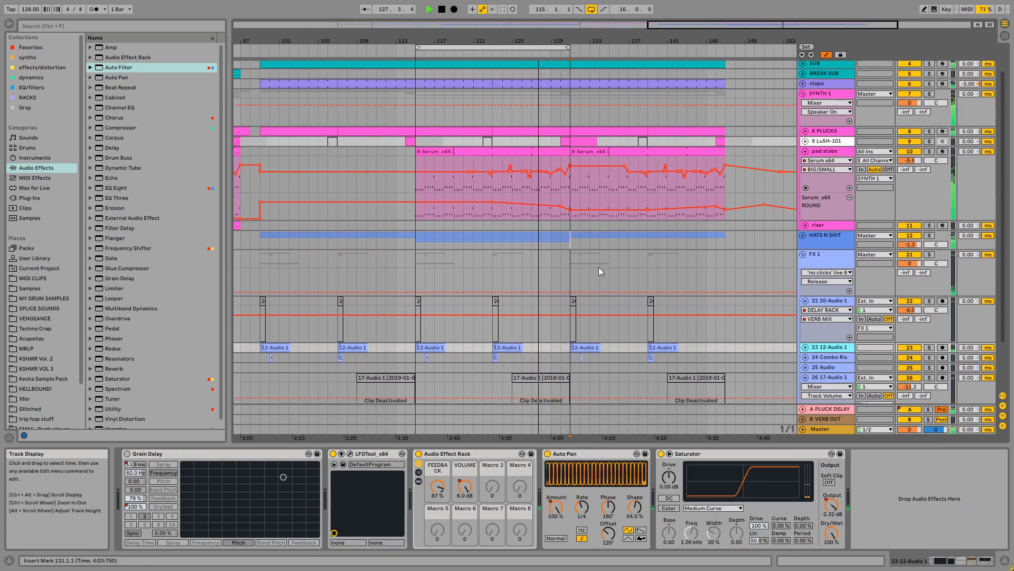
Extend the loop to bar 147 and duplicate the HATS N SHIT section from bars 115–131 directly after itself
left_click_drag(569, 48, 725, 47)
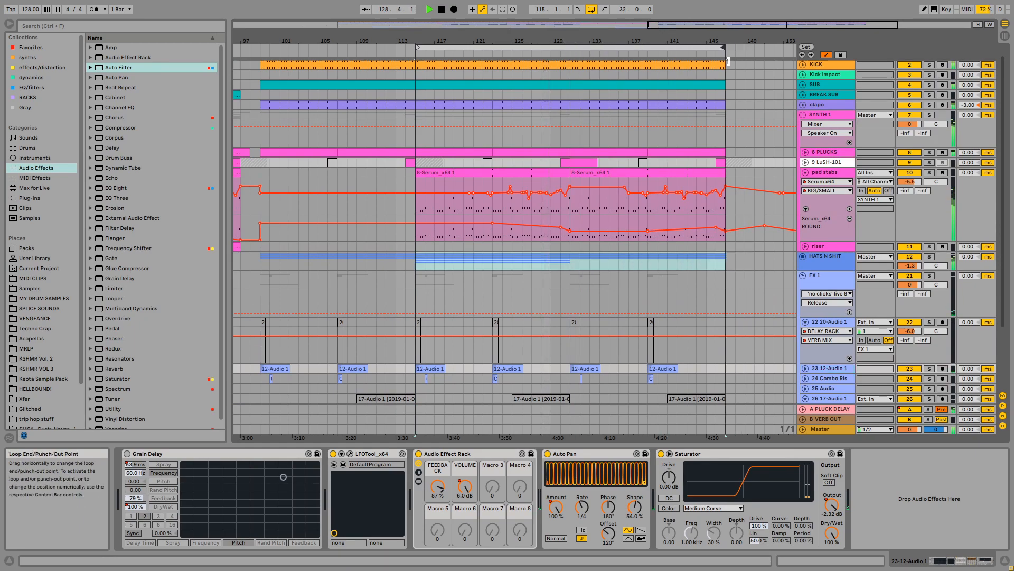
left_click_drag(570, 264, 418, 261)
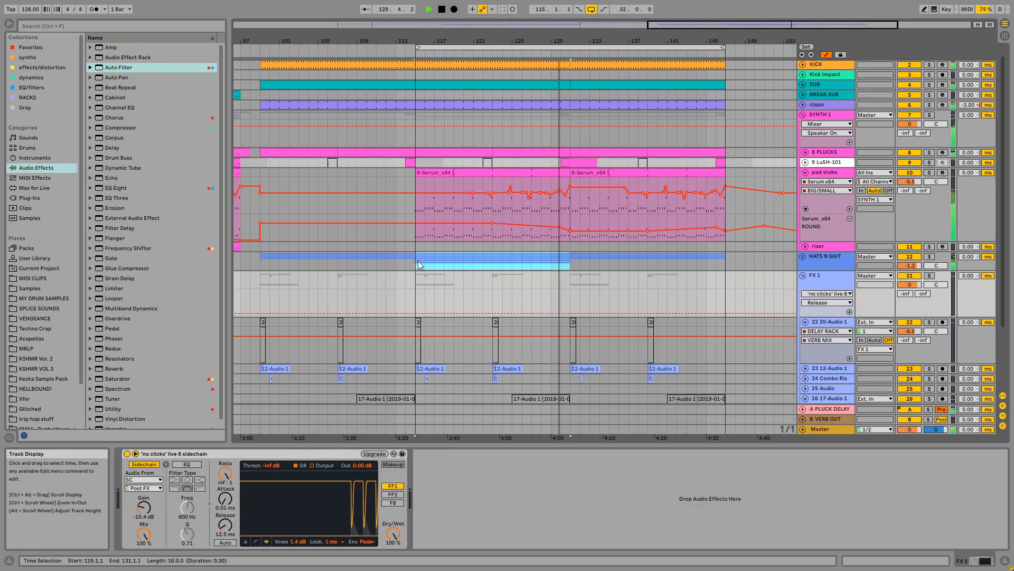
key("ctrl+d")
left_click(569, 259)
scroll(739, 235, "up", 2)
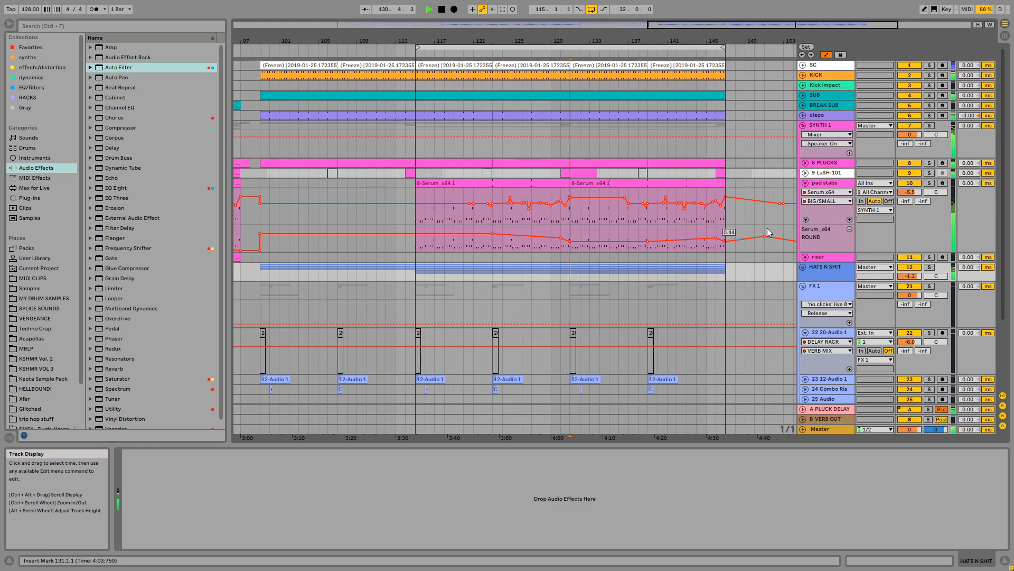
Inspect the device chains of the LuSH-101, riser and pad stabs tracks around the second drop
left_click(821, 174)
left_click(818, 257)
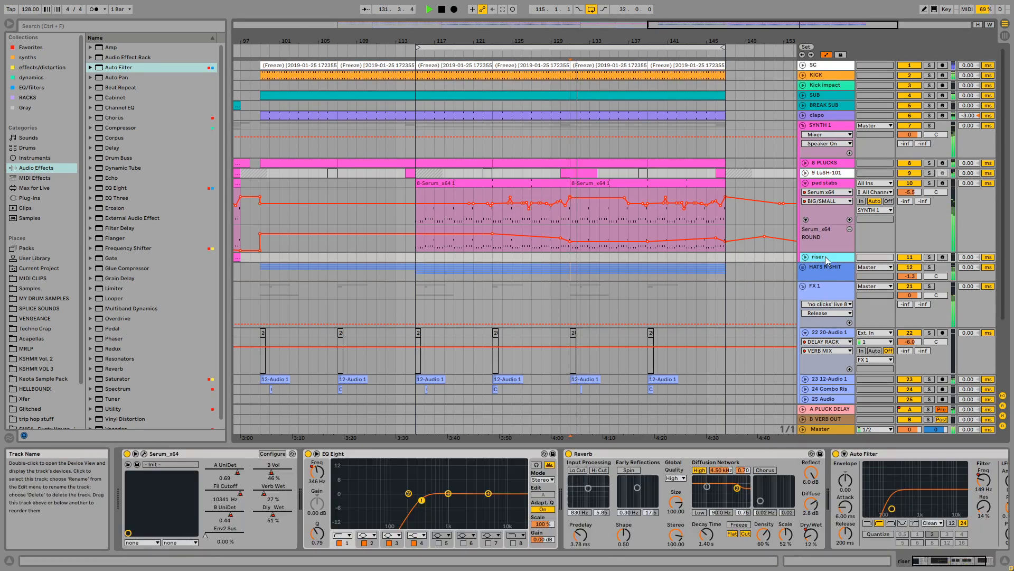
left_click(824, 183)
mouse_move(560, 41)
left_mouse_down()
mouse_move(547, 63)
mouse_move(449, 102)
left_mouse_up()
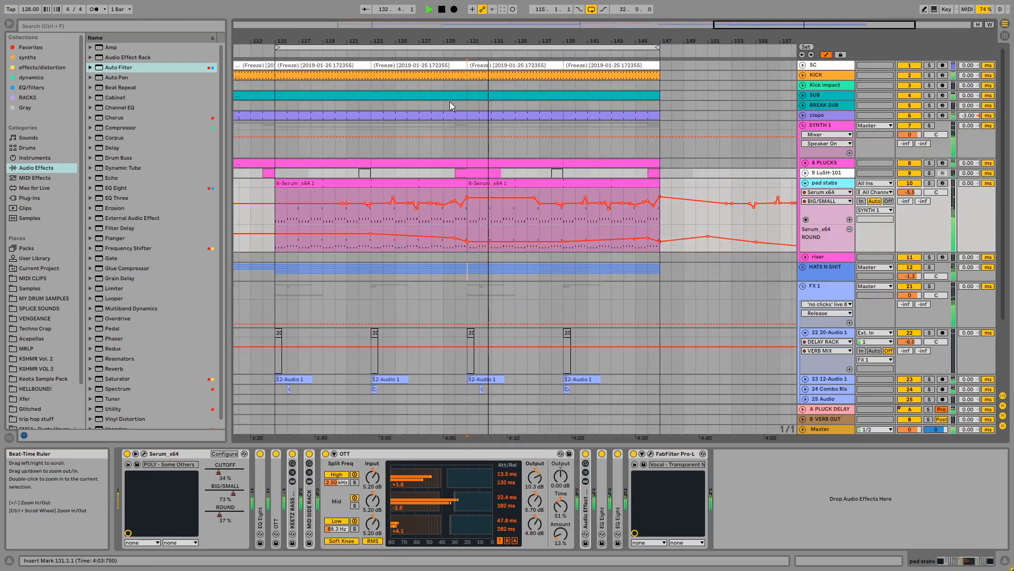
left_click(467, 129)
Unfold the FX 2 group and show the effects on its VFX2 Downsweeps track
scroll(705, 333, "down", 2)
scroll(706, 337, "down", 2)
left_click(828, 370)
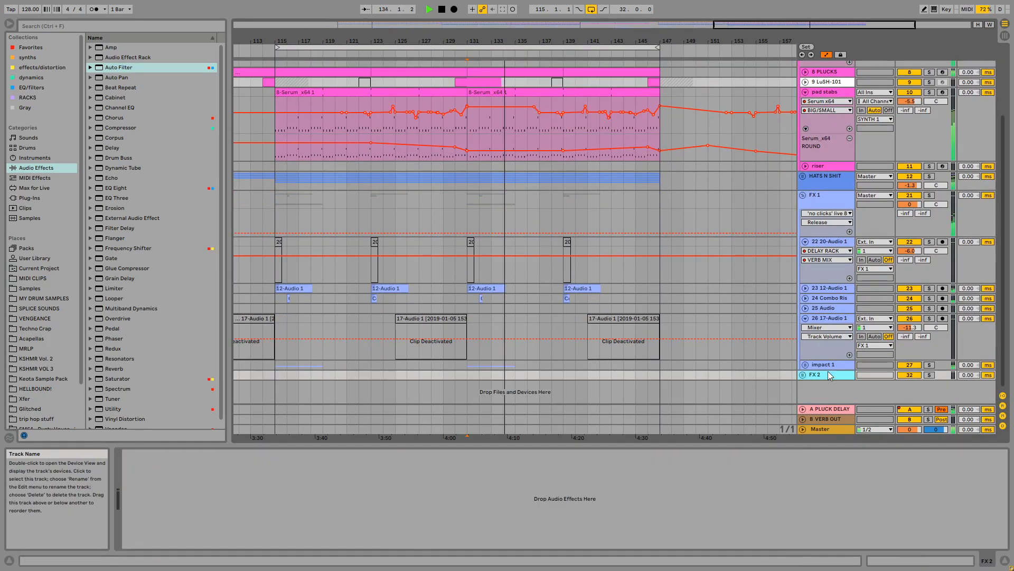
scroll(826, 369, "down", 3)
left_click(827, 343)
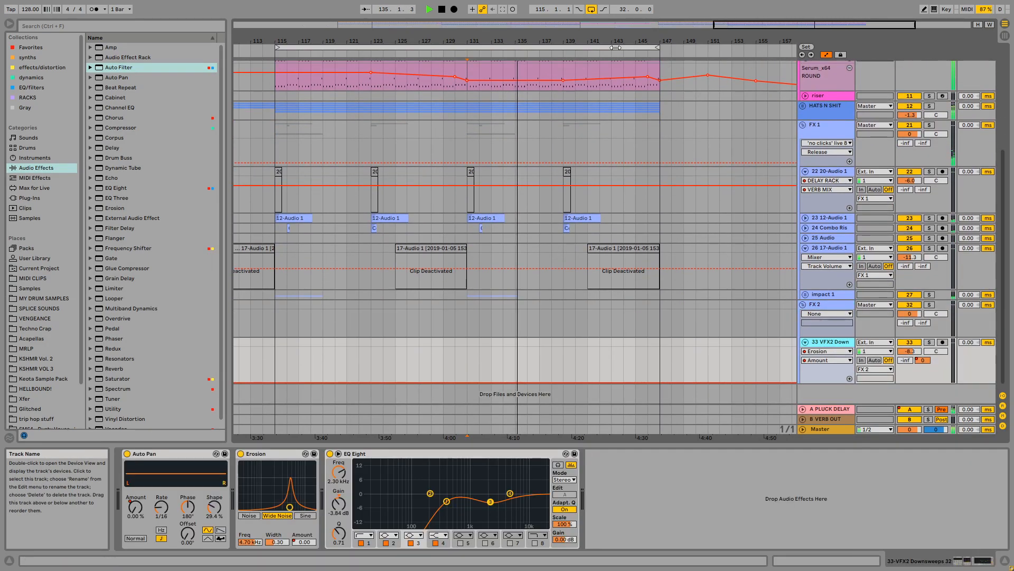
Review the VFX2 Downsweeps track over bars 115 to 147 of the second drop and stop playback
left_click_drag(618, 41, 618, 32)
left_click(606, 343)
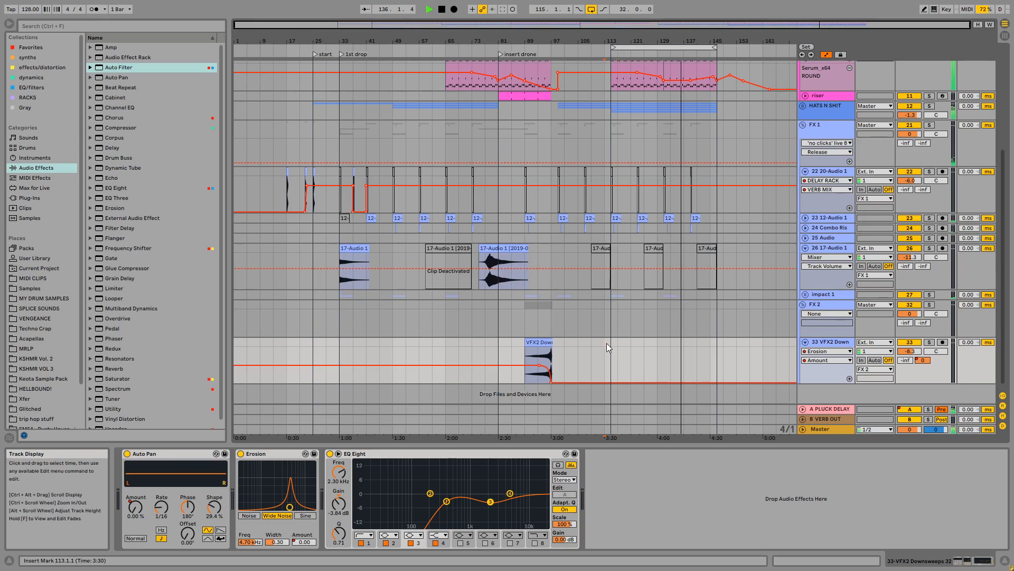
left_click(672, 344)
left_click_drag(691, 40, 615, 39)
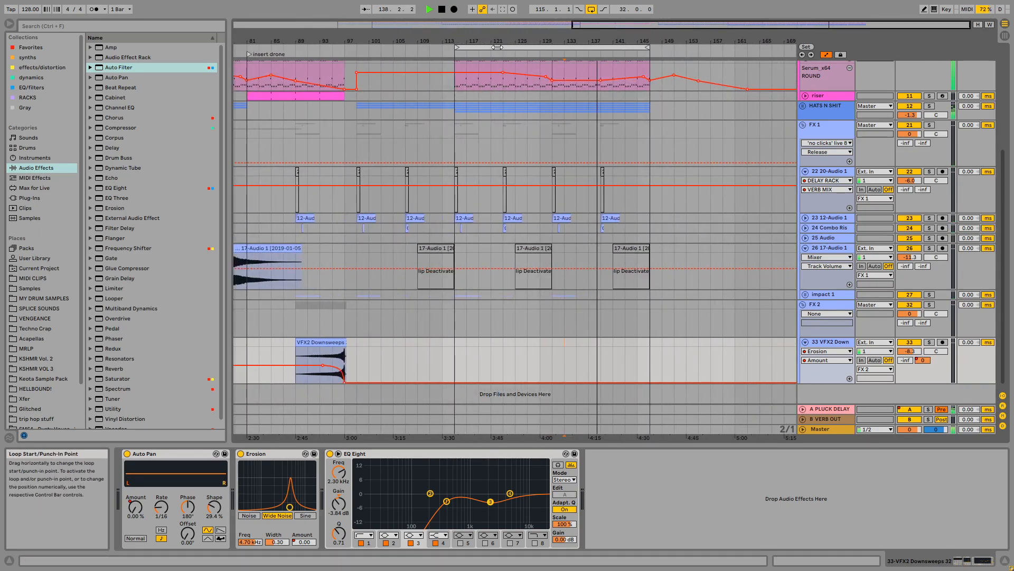
left_click(547, 351)
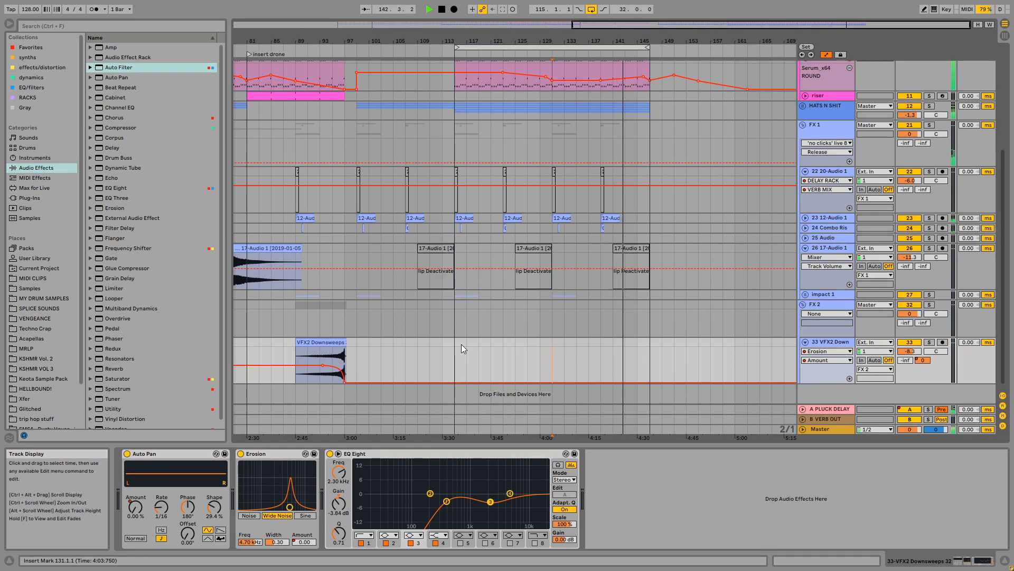
left_click_drag(461, 346, 646, 346)
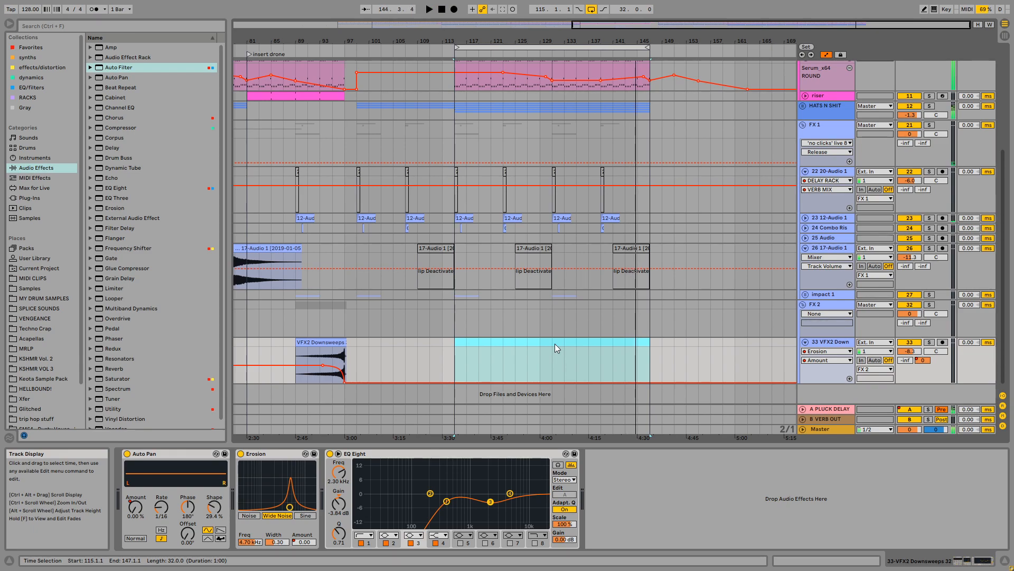
left_click(554, 343)
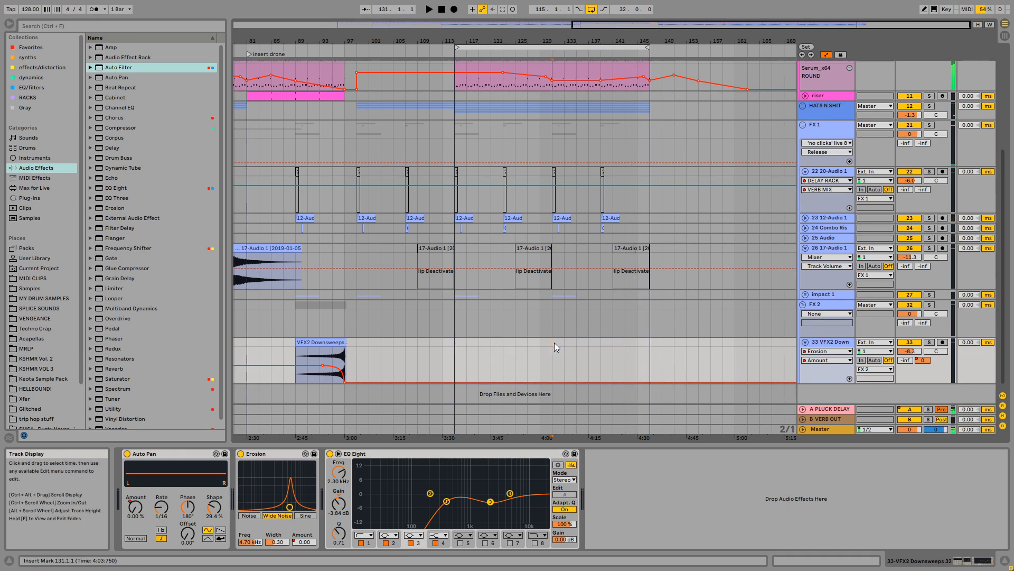
Fold the FX 1 group and survey the arrangement from the first drop through the break to the second drop
left_click(332, 319)
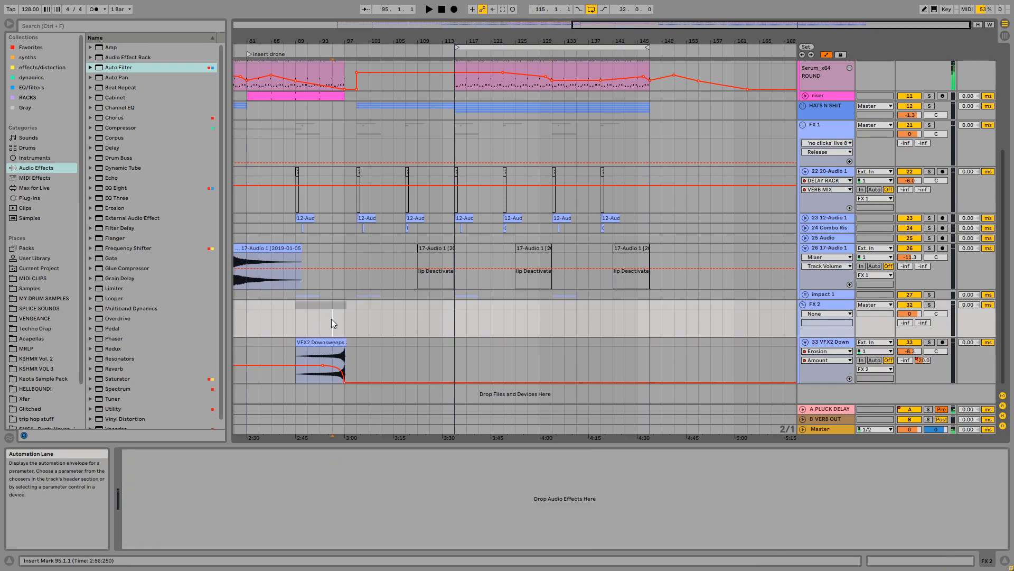
scroll(554, 349, "up", 5)
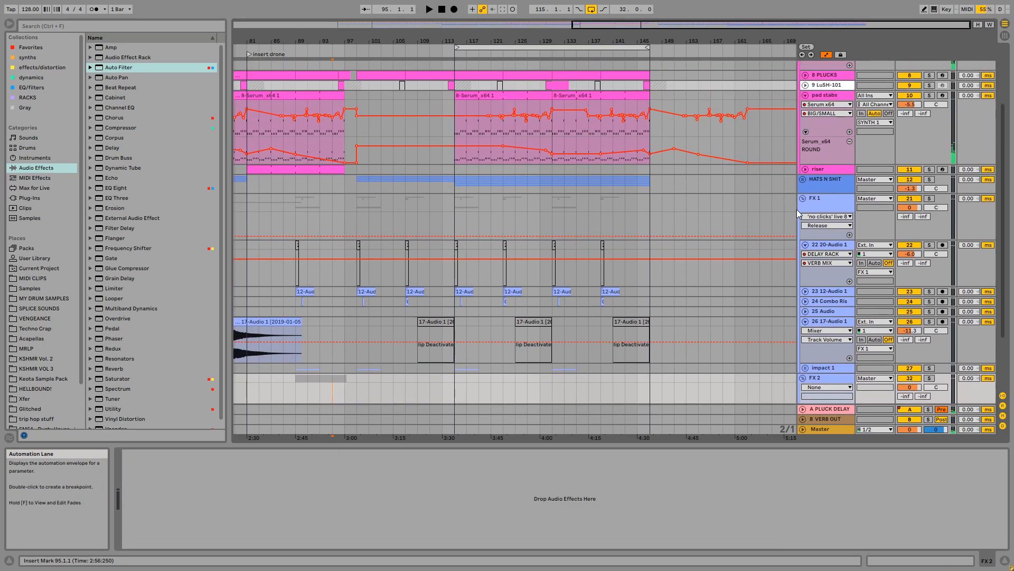
left_click(803, 199)
scroll(613, 257, "up", 2)
left_click_drag(343, 41, 516, 27)
scroll(516, 302, "up", 1)
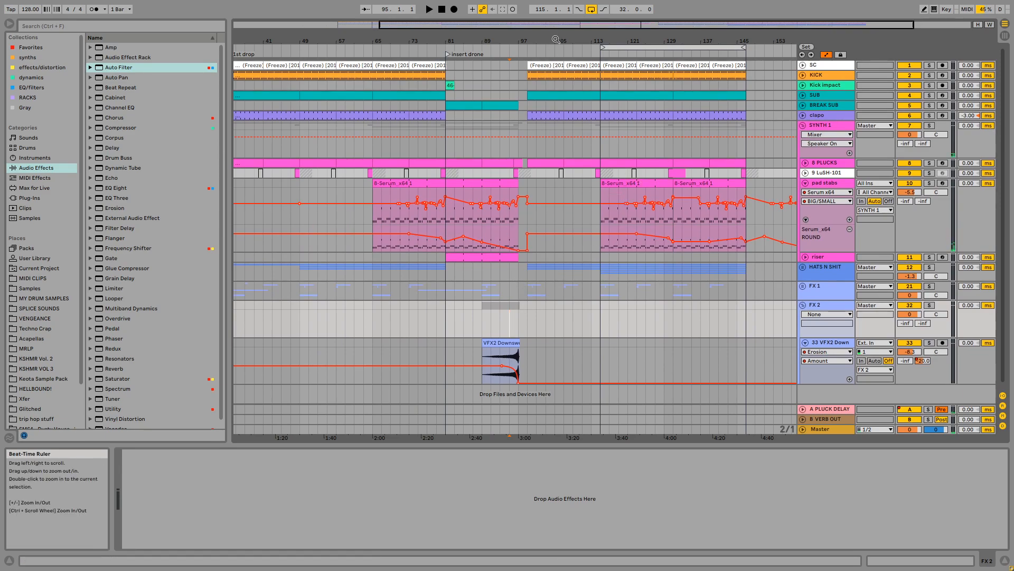
left_click_drag(240, 40, 374, 39)
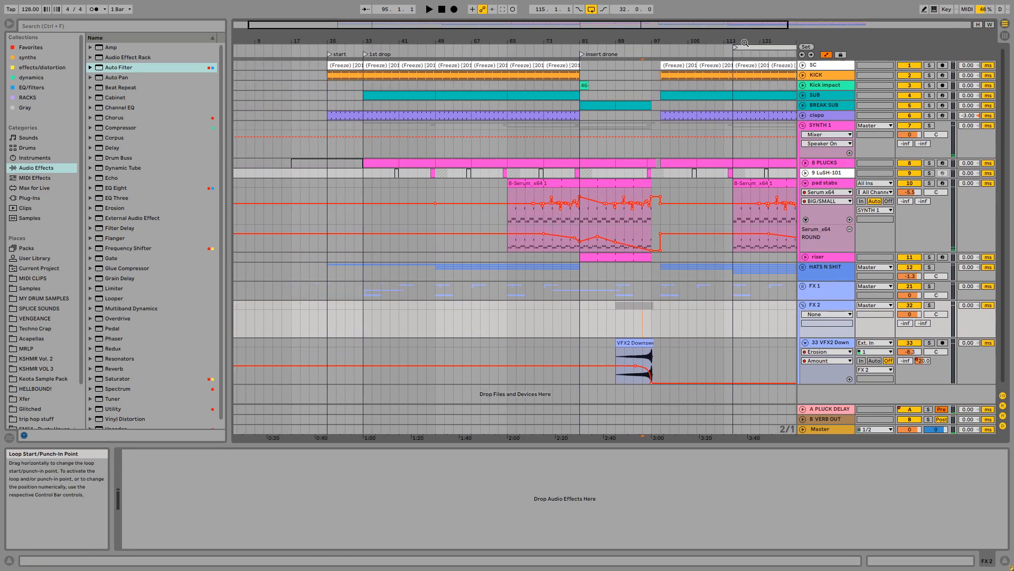
left_click_drag(738, 41, 615, 42)
Play the break from bar 89 and unfold the riser track to view its notes and automation
left_click(491, 219)
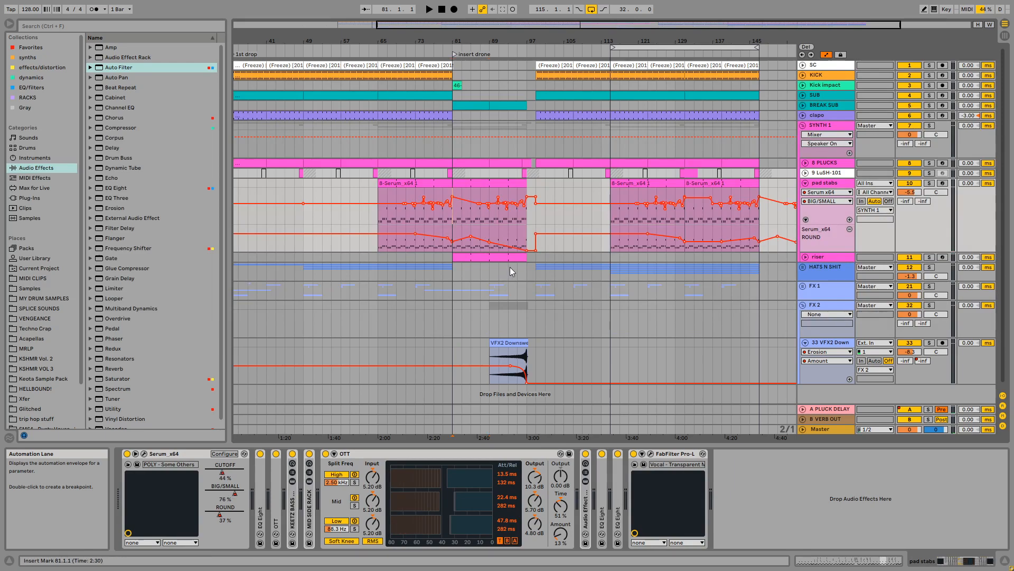
key("space")
left_click(806, 256)
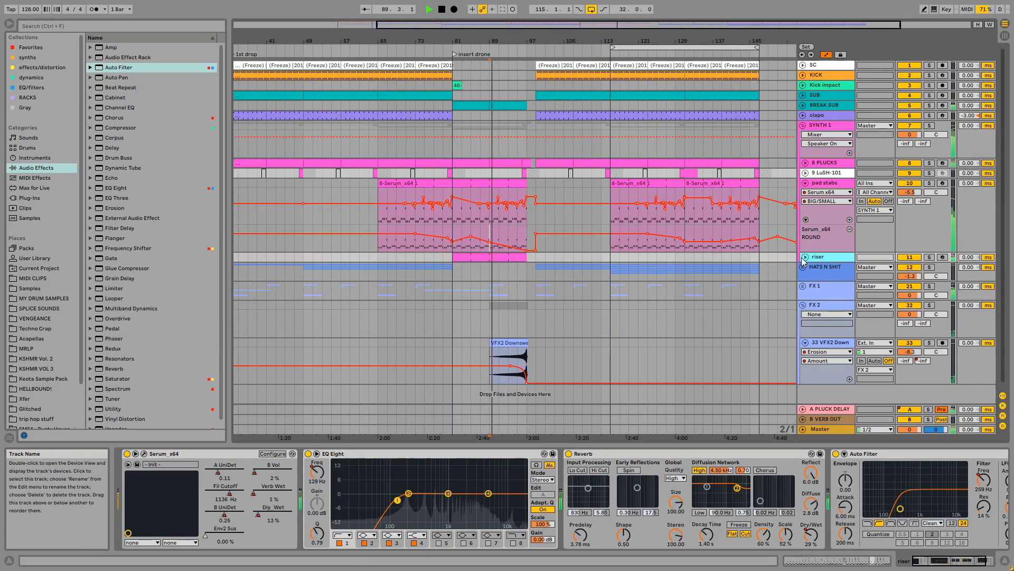
left_click(489, 290)
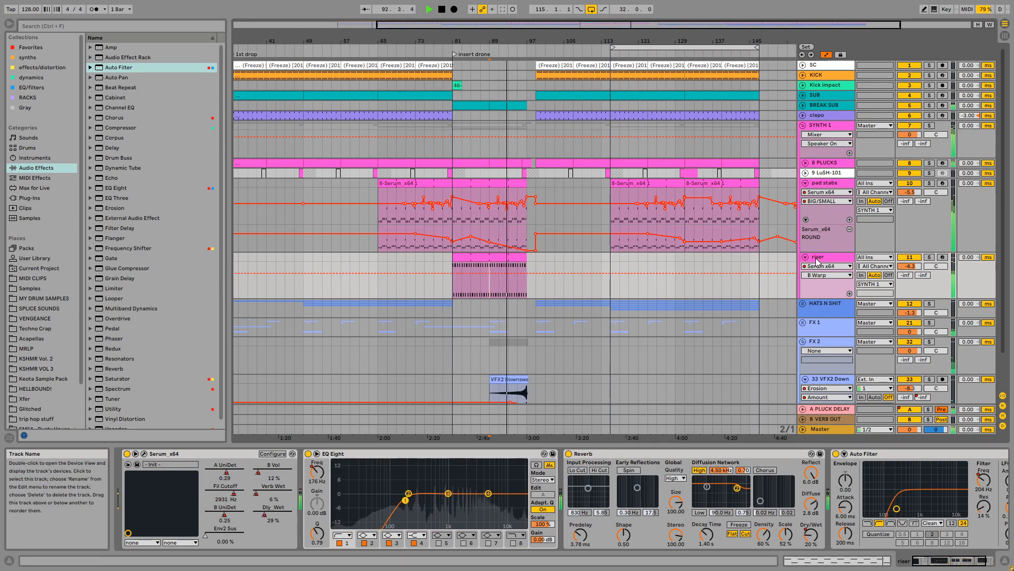
scroll(516, 346, "down", 2)
scroll(526, 337, "up", 2)
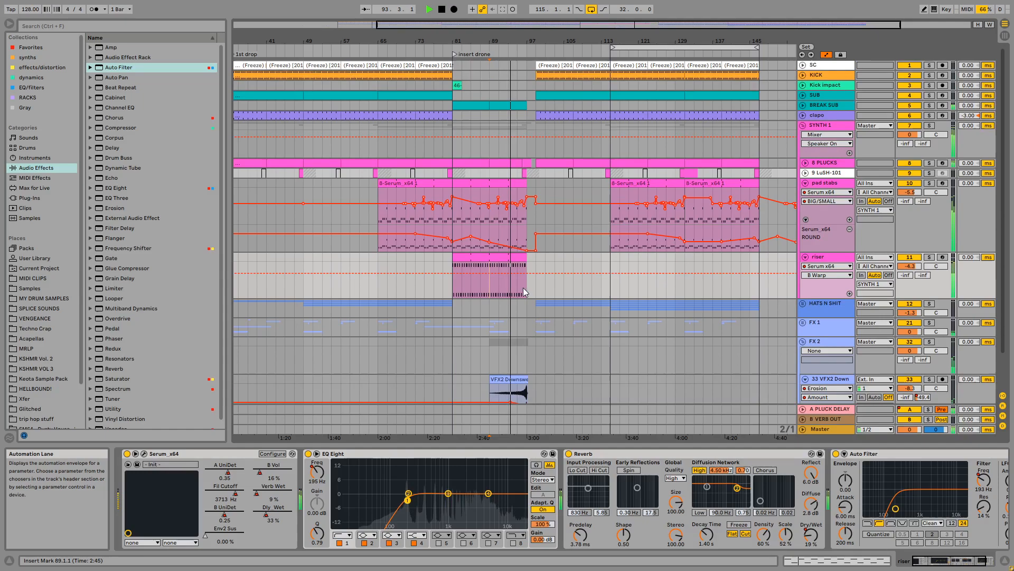
double_click(529, 258)
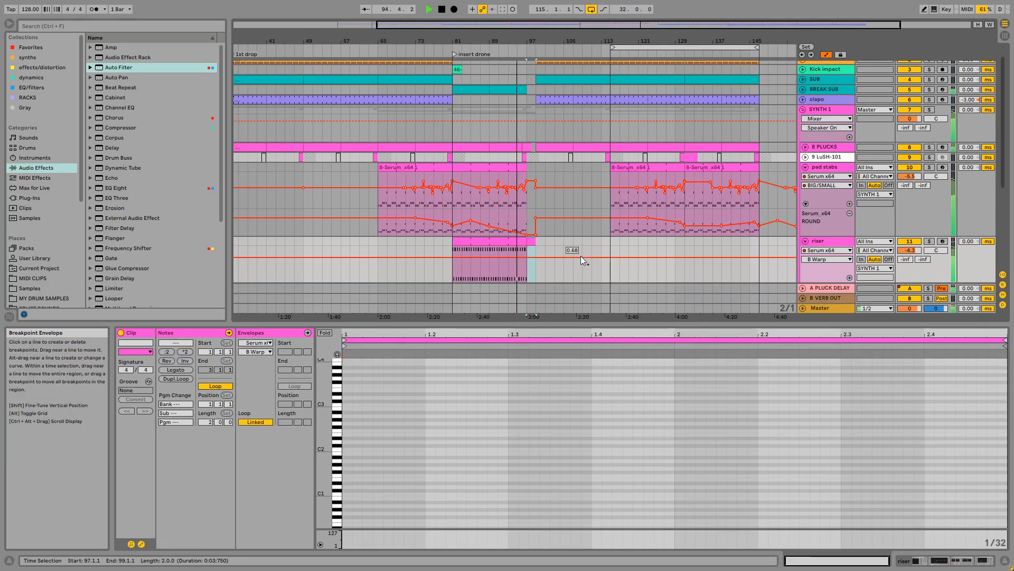
key("Delete")
Solo the riser track and open its Serum synth
left_click(832, 241)
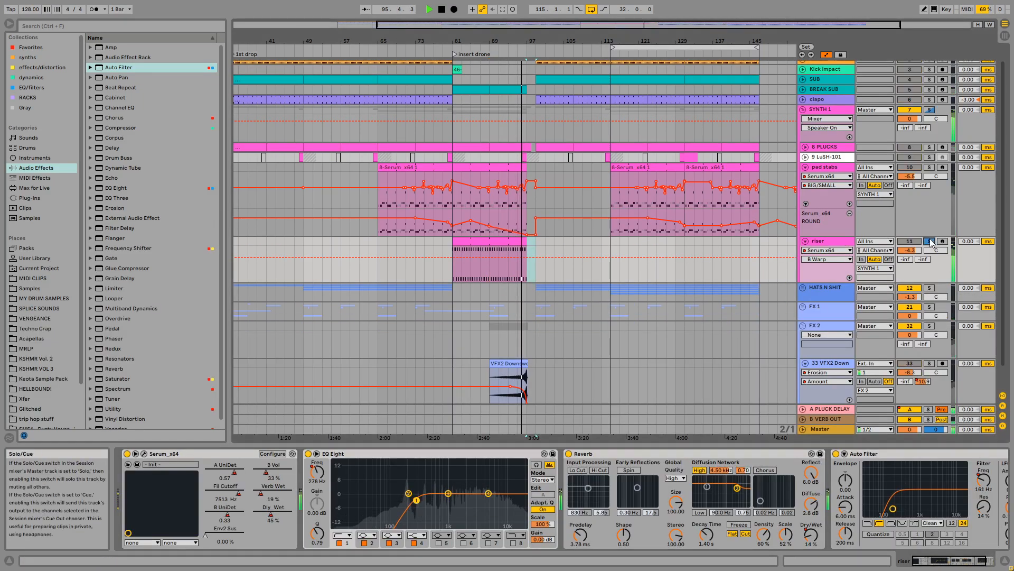
left_click(143, 454)
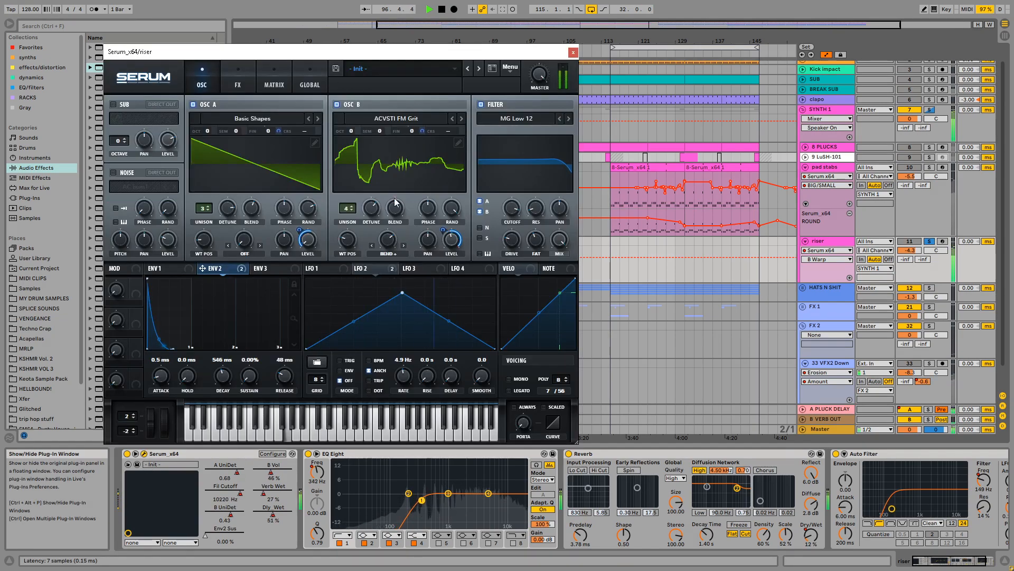
Try adjusting oscillator B's warp and wavetable position in Serum, and re-enable the overridden automation
left_click_drag(388, 241, 384, 299)
left_click_drag(349, 241, 353, 253)
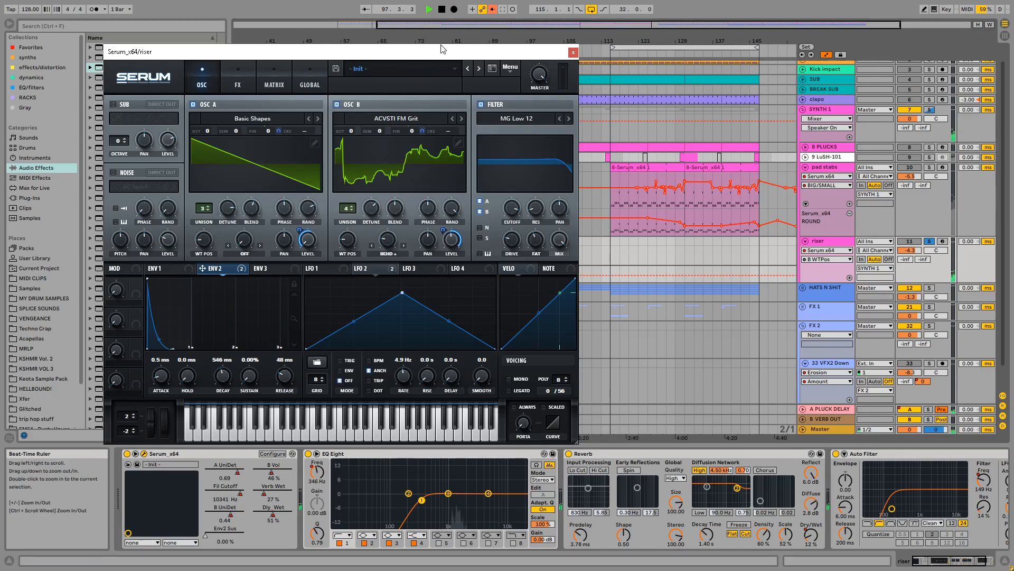
left_click_drag(523, 51, 375, 127)
left_click(493, 9)
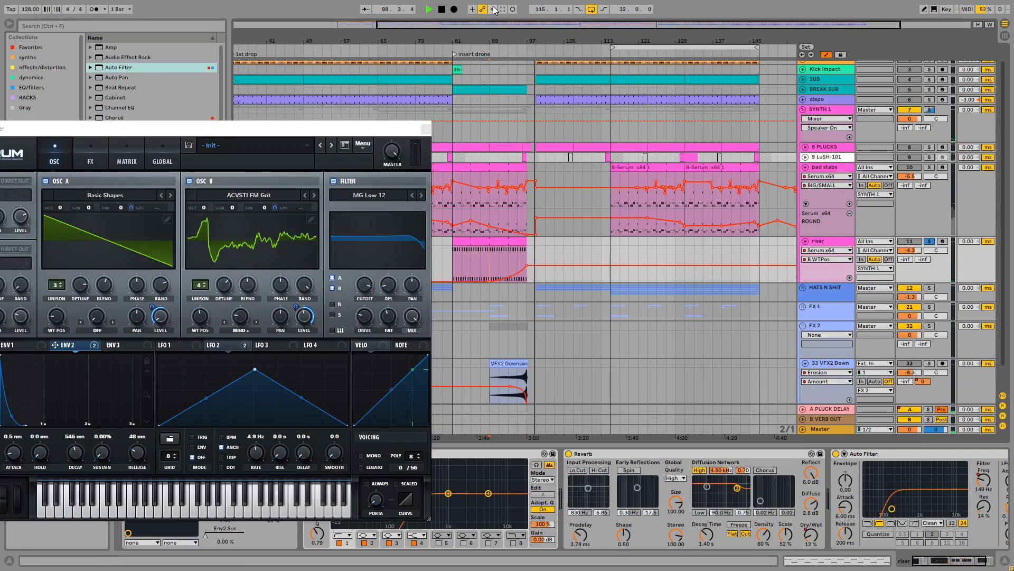
Replay the riser from bar 89 and show Serum's effects page
key("space")
key("space")
left_click_drag(312, 129, 338, 92)
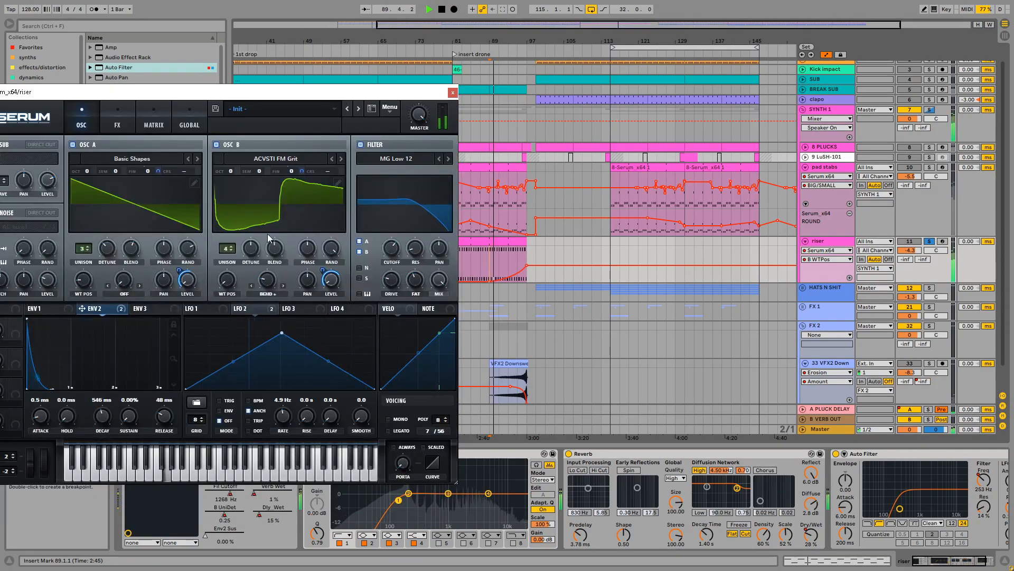
left_click(117, 122)
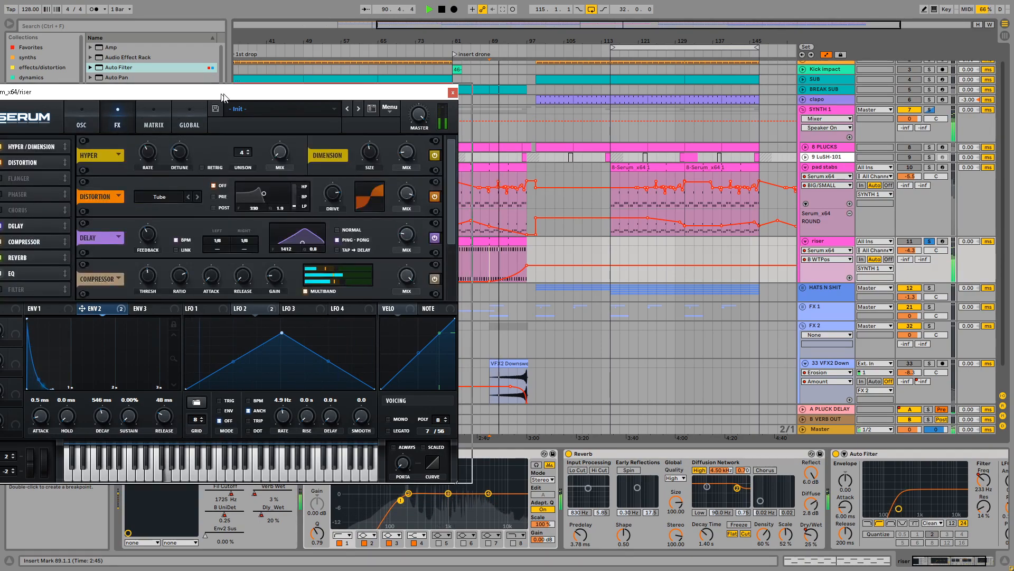
Examine the dimension size, distortion mix and compressor release in Serum together with their automation lanes on the riser track
left_click_drag(212, 92, 281, 89)
left_click(442, 157)
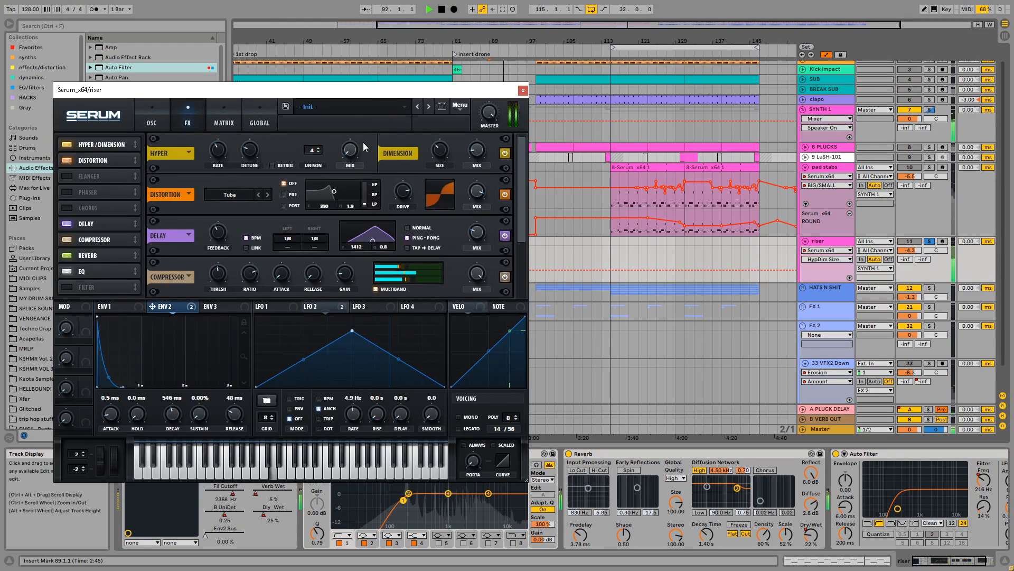
left_click(478, 205)
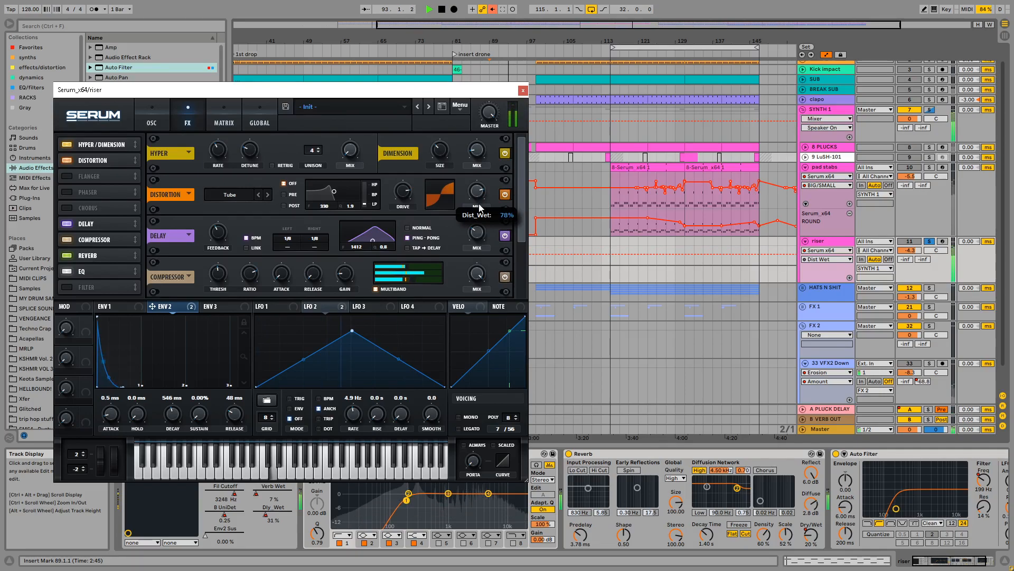
mouse_move(413, 270)
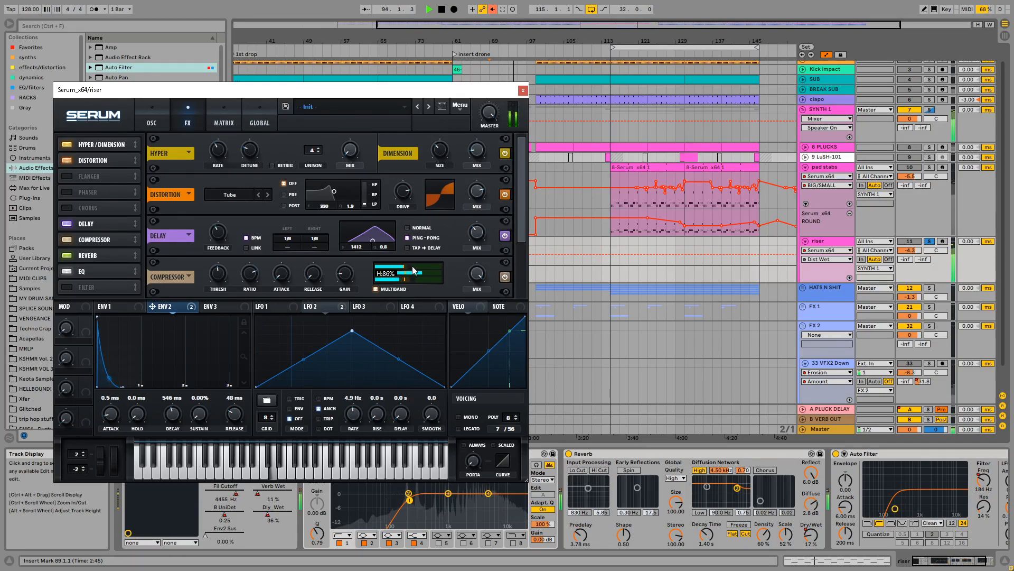
left_click(313, 273)
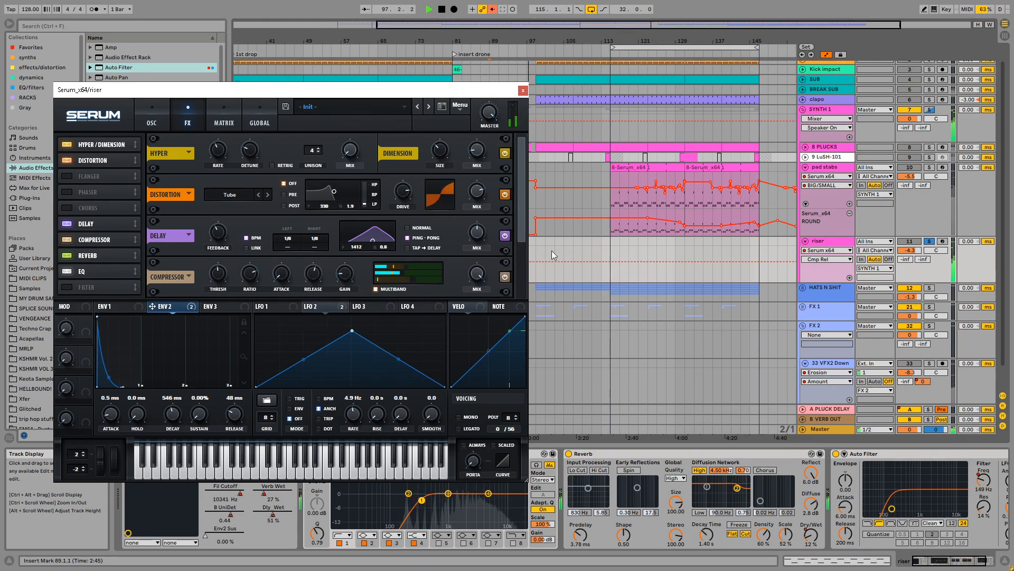
Close Serum, unsolo the SYNTH 1 group, and lower the riser track's volume to -5.8 dB
left_click(523, 90)
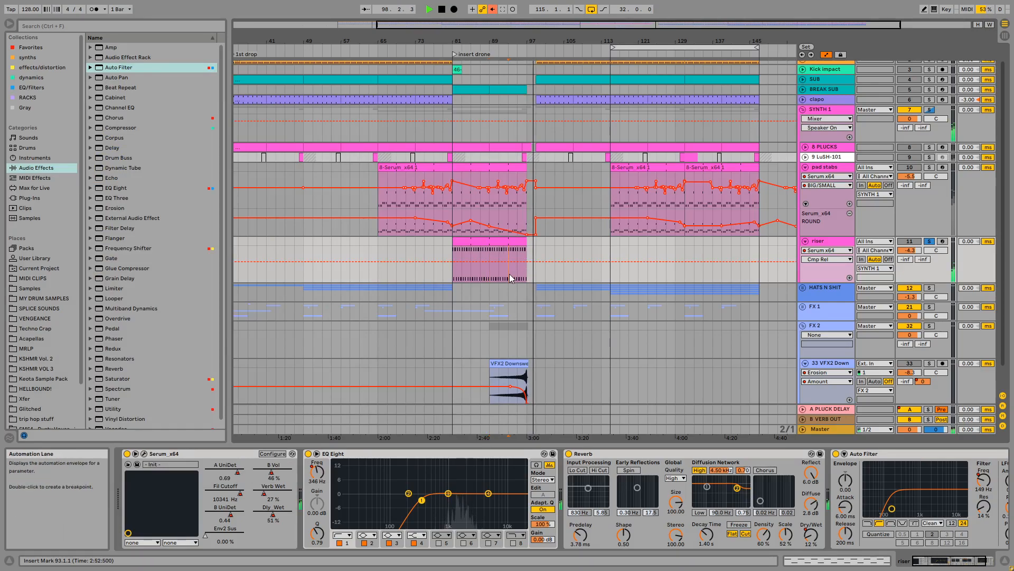
left_click(930, 109)
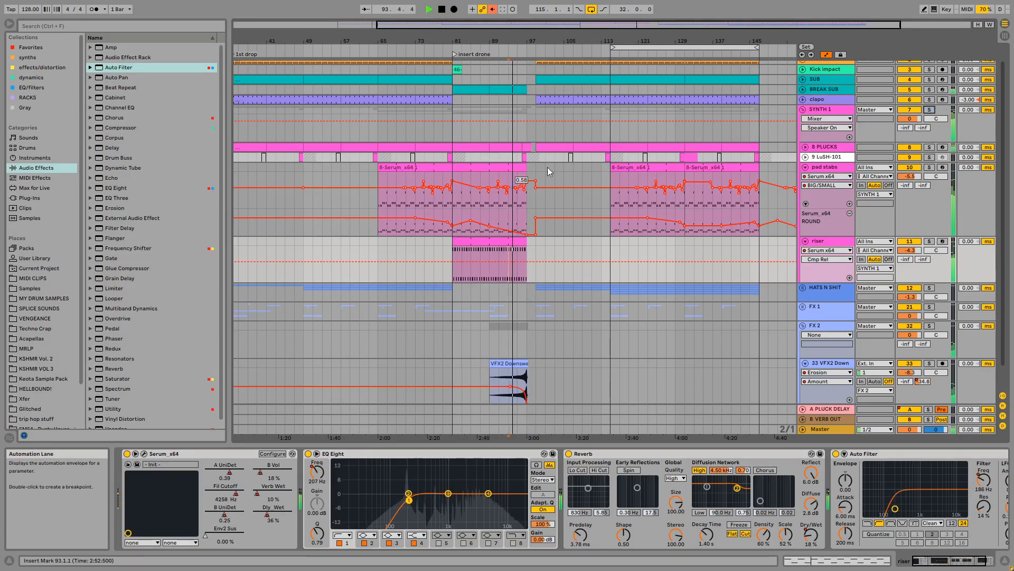
left_click(913, 251)
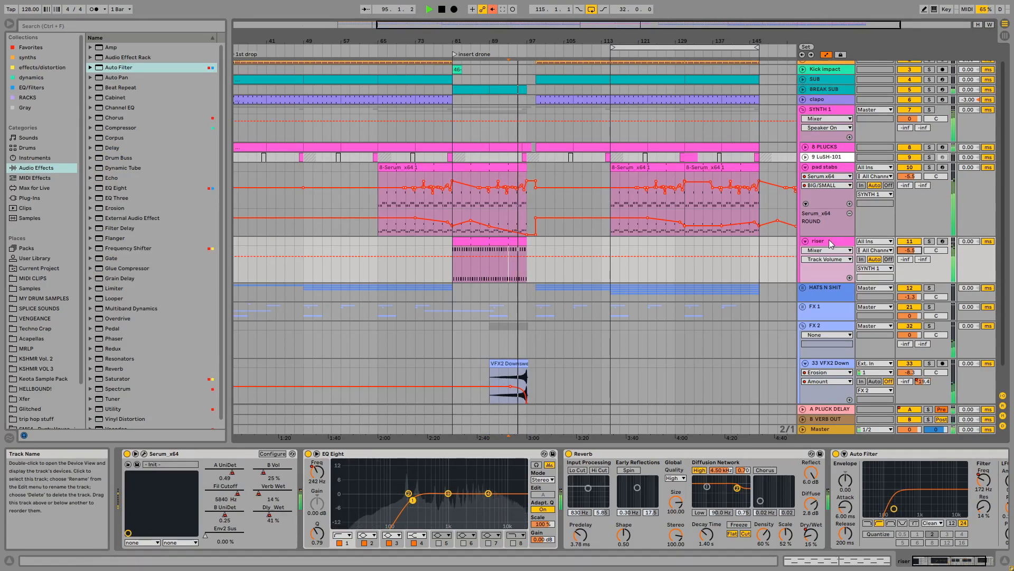
left_click_drag(920, 251, 886, 250)
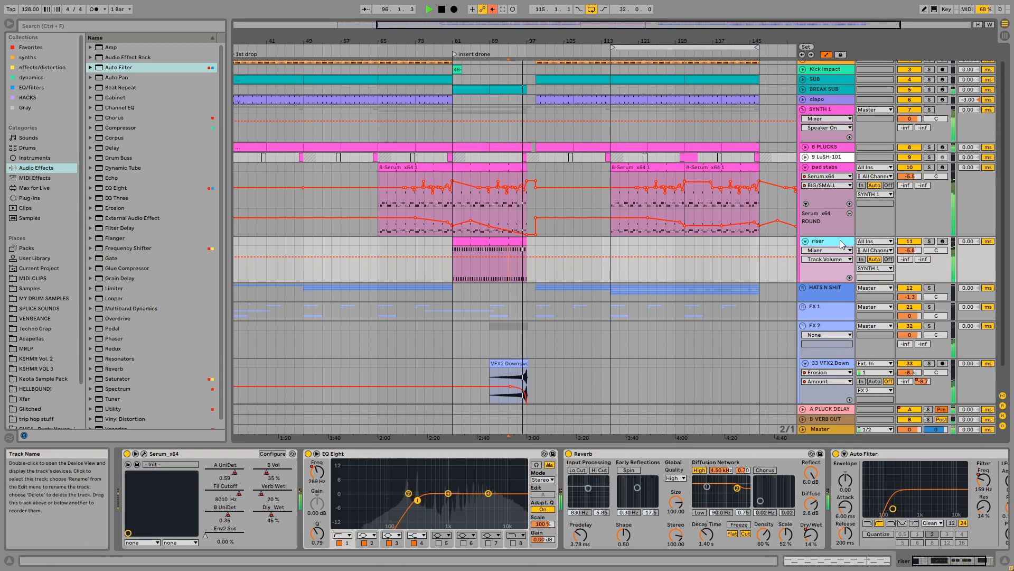
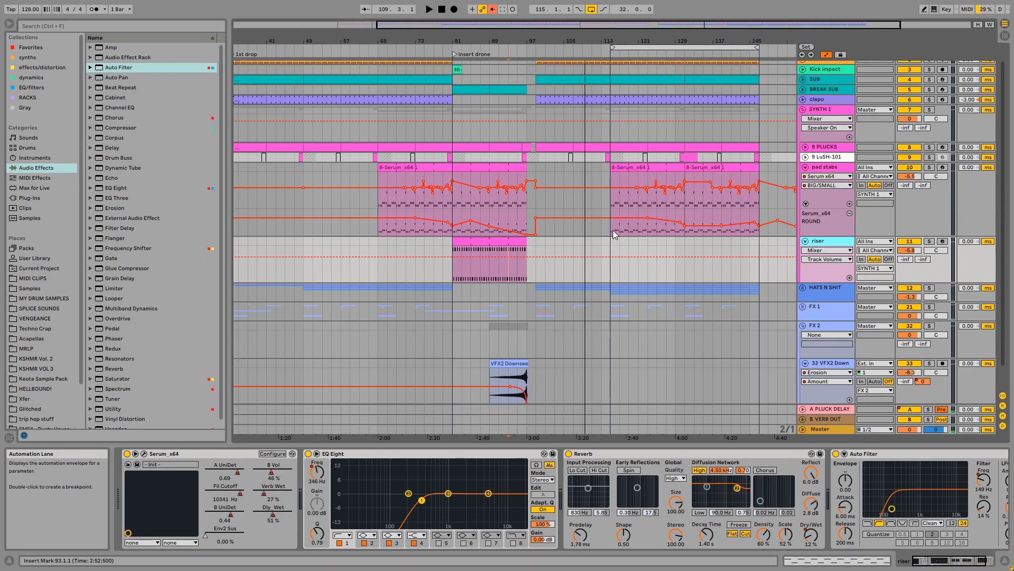
Unfold the PLUCKS track to show its macro automation and place the insert marker at bar 65
left_click(820, 147)
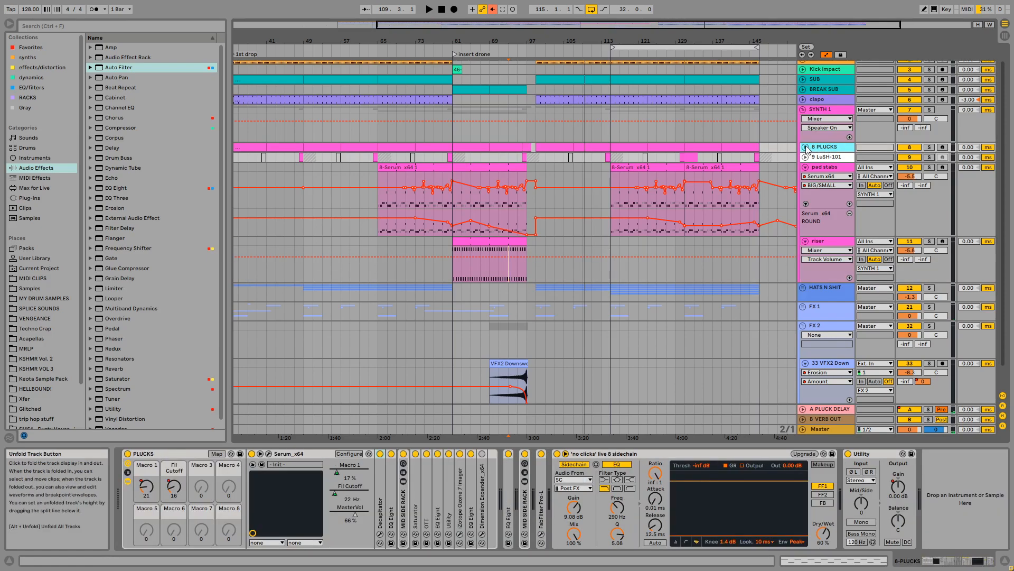
left_click(806, 148)
left_click(381, 167)
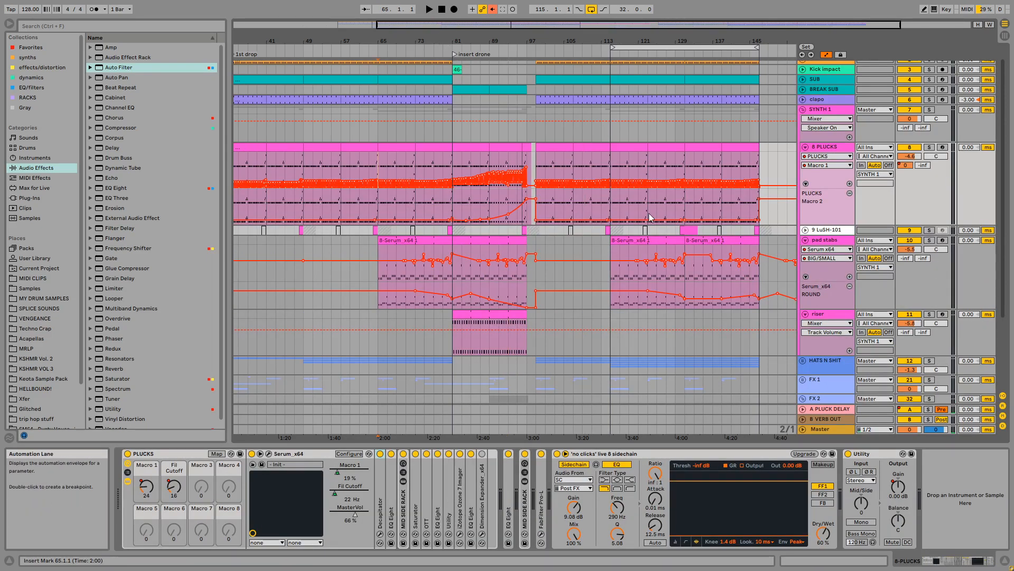
left_click(830, 109)
left_click(833, 147)
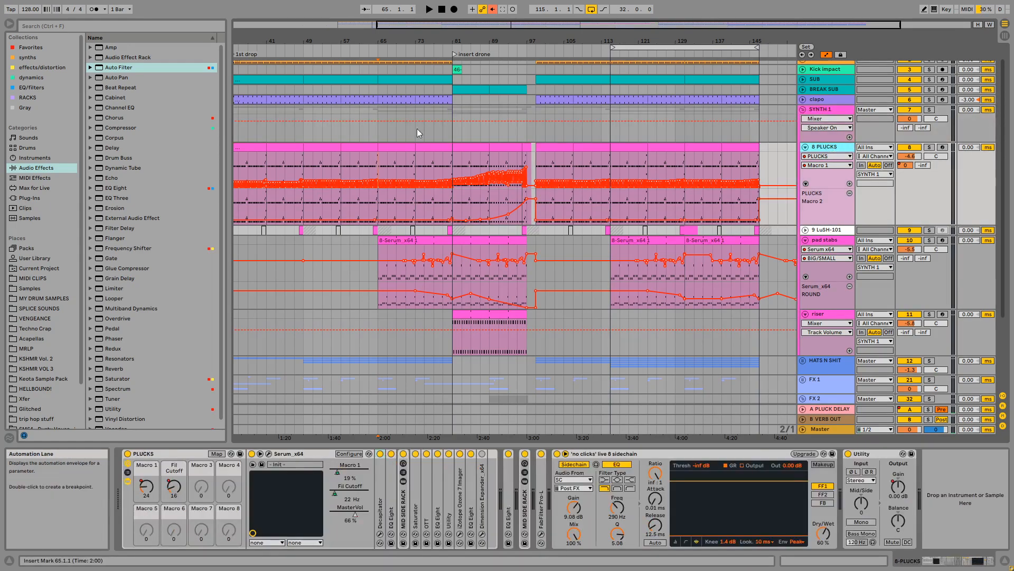
Select the PLUCKS clip at bars 65–73 and play the section from around bar 65
left_click(385, 135)
left_click(843, 153)
double_click(413, 168)
left_click(834, 148)
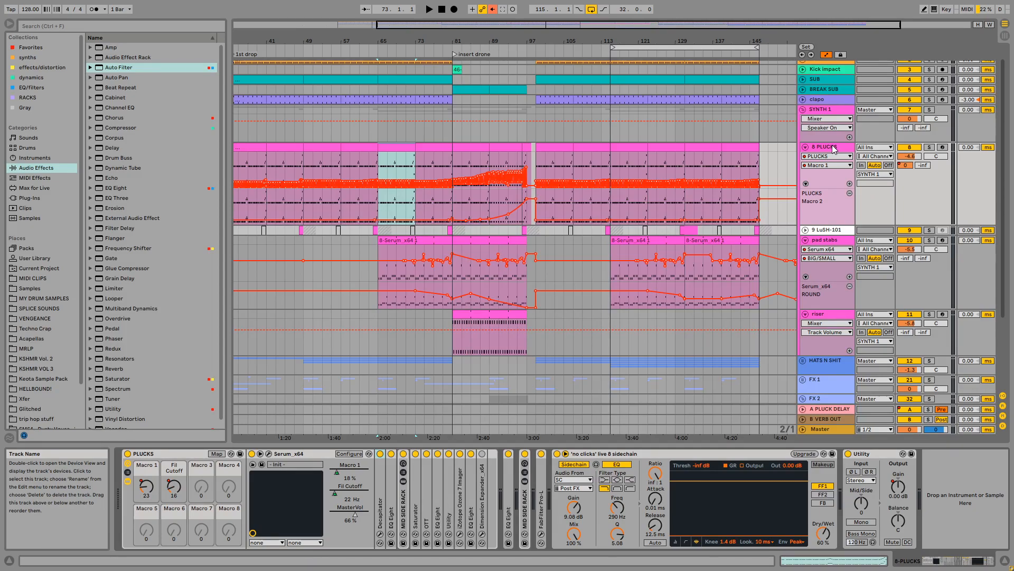
left_click(381, 136)
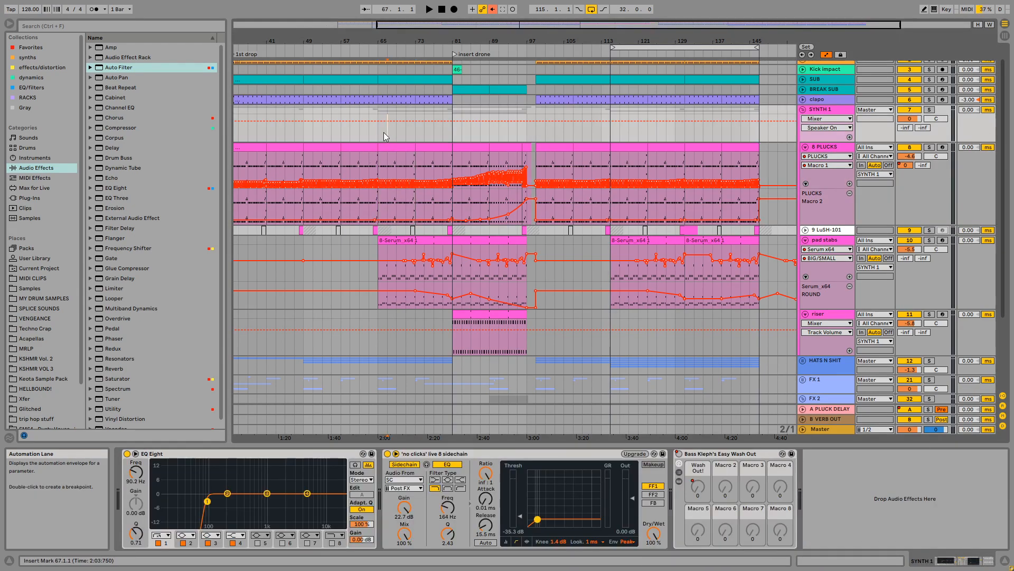
key("space")
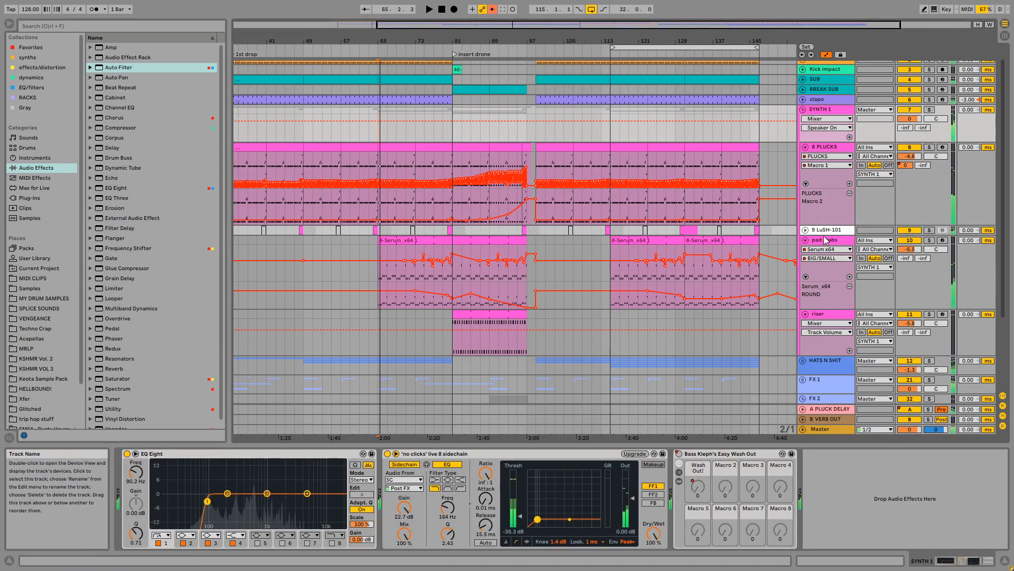
Unfold and solo the LuSH-101 track, and listen to its clip at bar 64
left_click(815, 230)
left_click(930, 230)
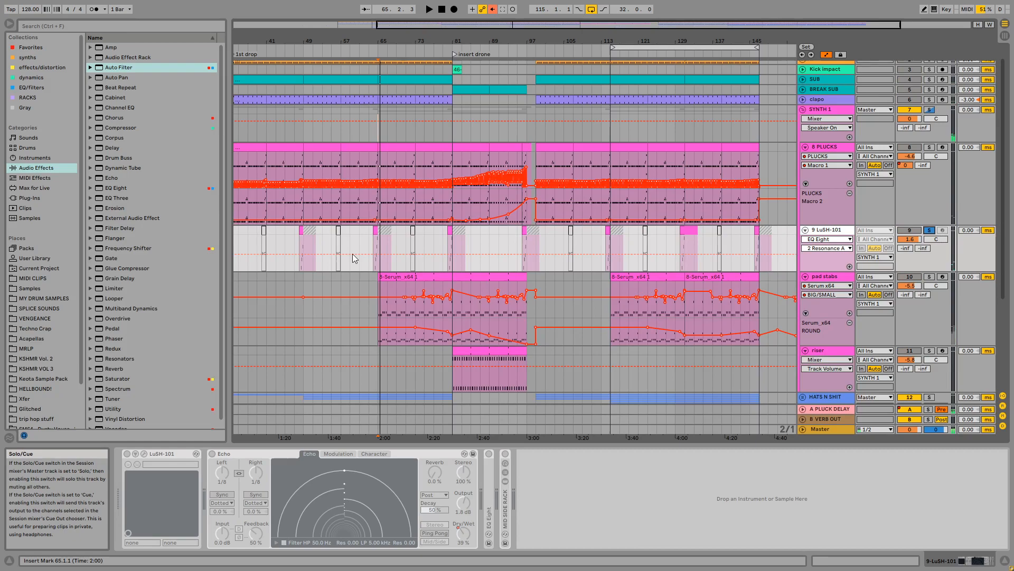
left_click(381, 229)
key("space")
key("space")
left_click(376, 230)
key("space")
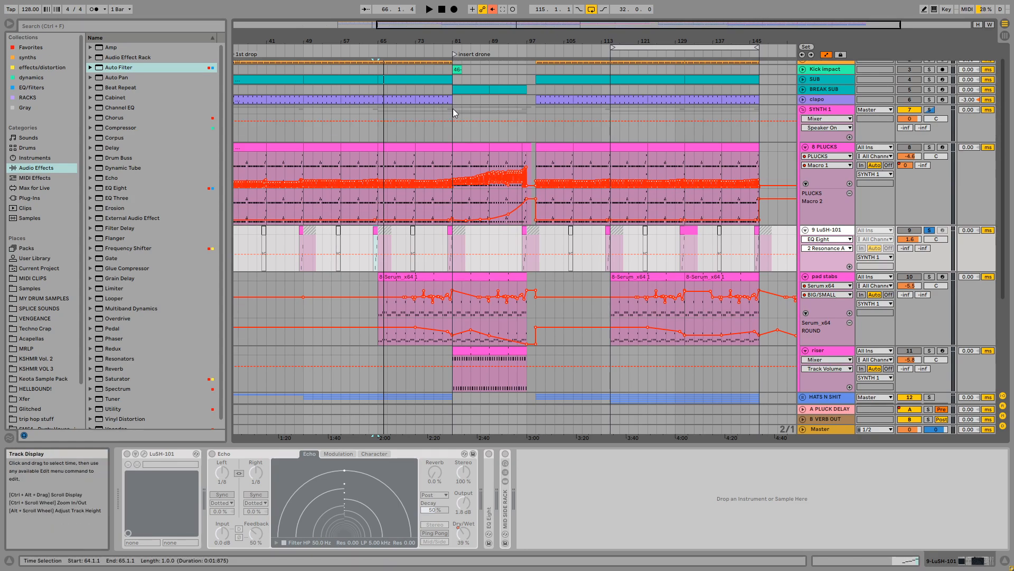
Mark the SYNTH 1 group's section from bar 65 to 81 and play the soloed LuSH-101 from bar 65
left_click(381, 107)
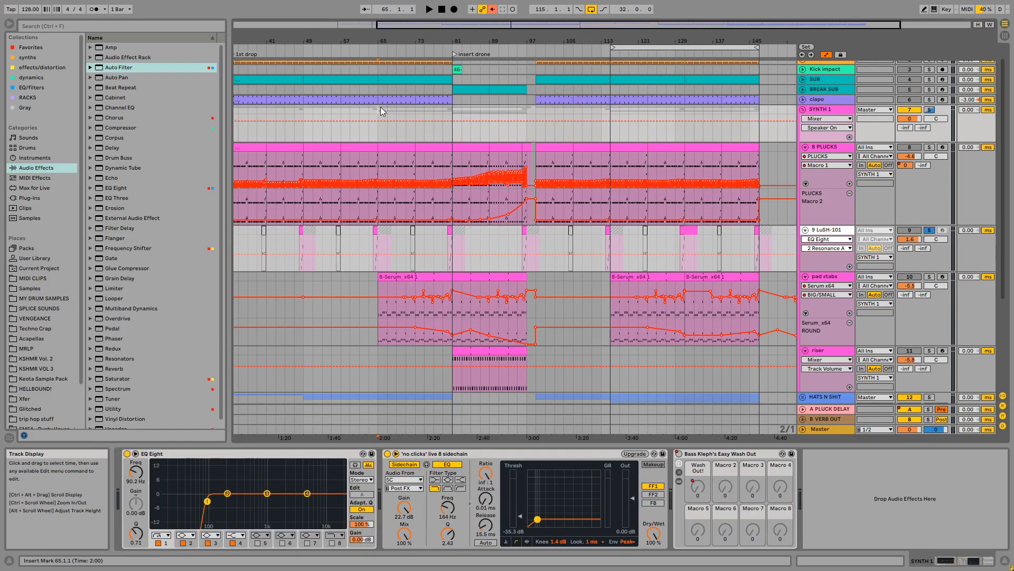
left_click_drag(381, 107, 454, 111)
left_click(453, 111)
left_click(382, 238)
key("space")
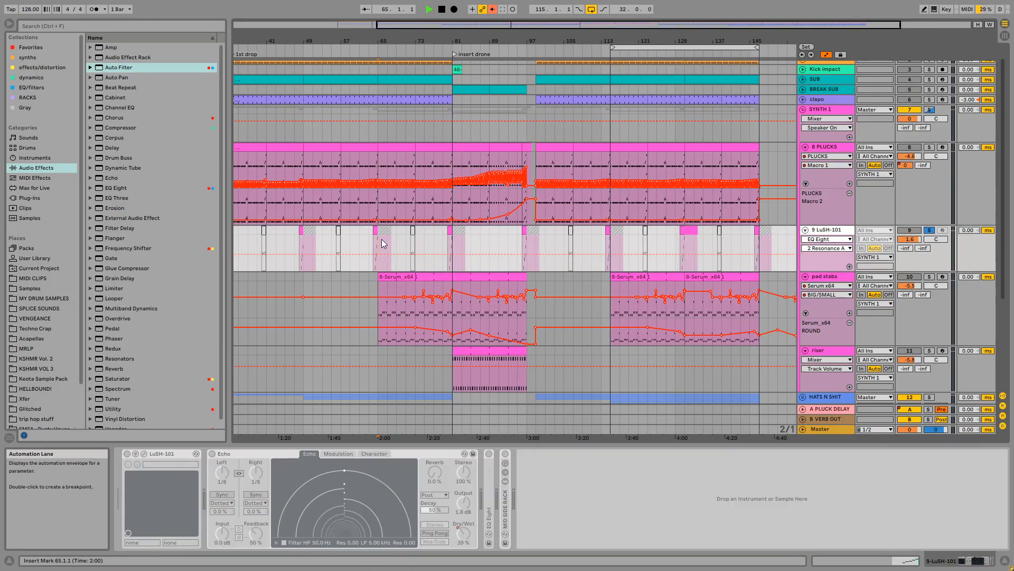
Replay the soloed LuSH-101 track from its one-bar clip at bar 64
left_click(375, 230)
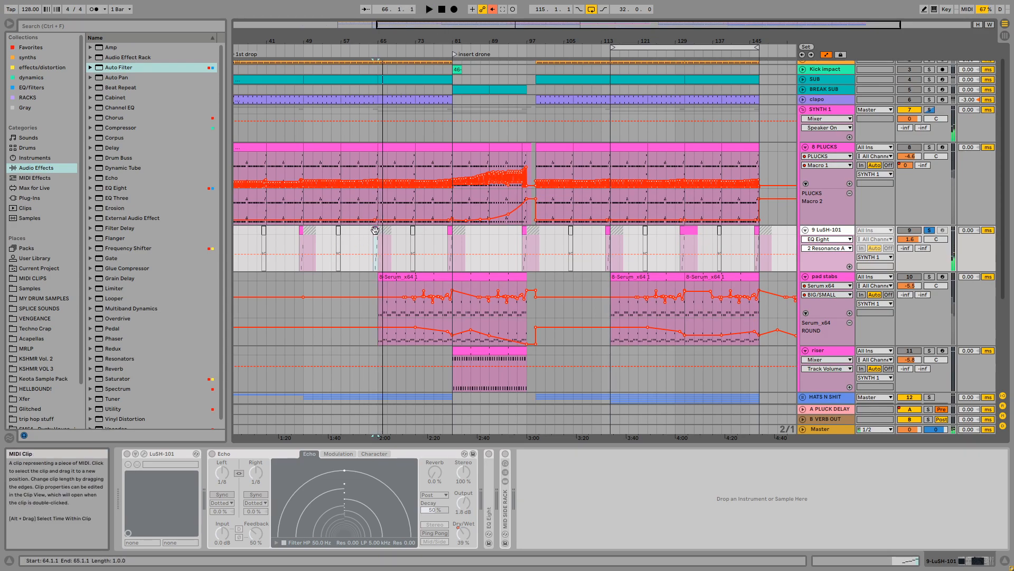
key("space")
key("space")
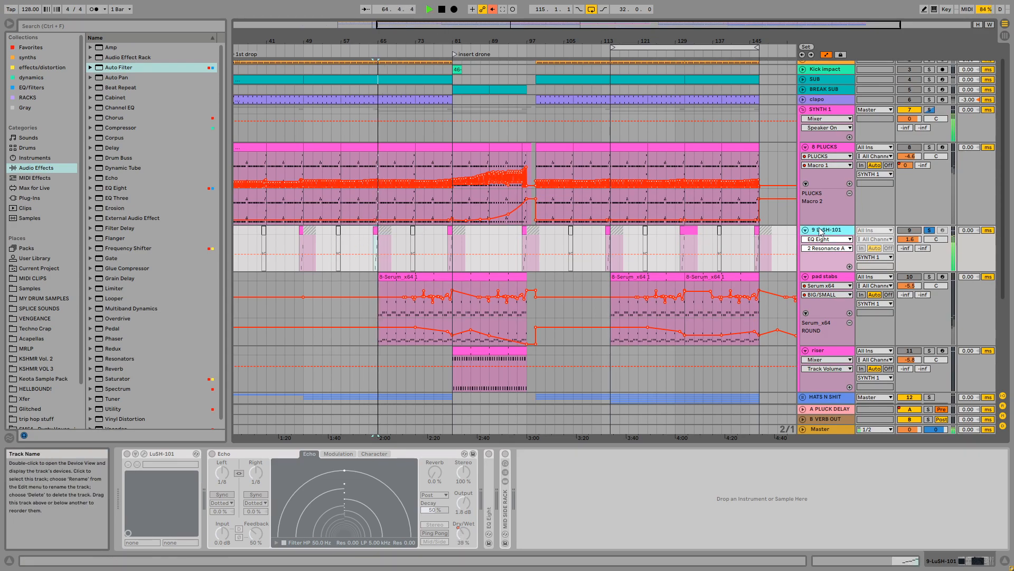
key("space")
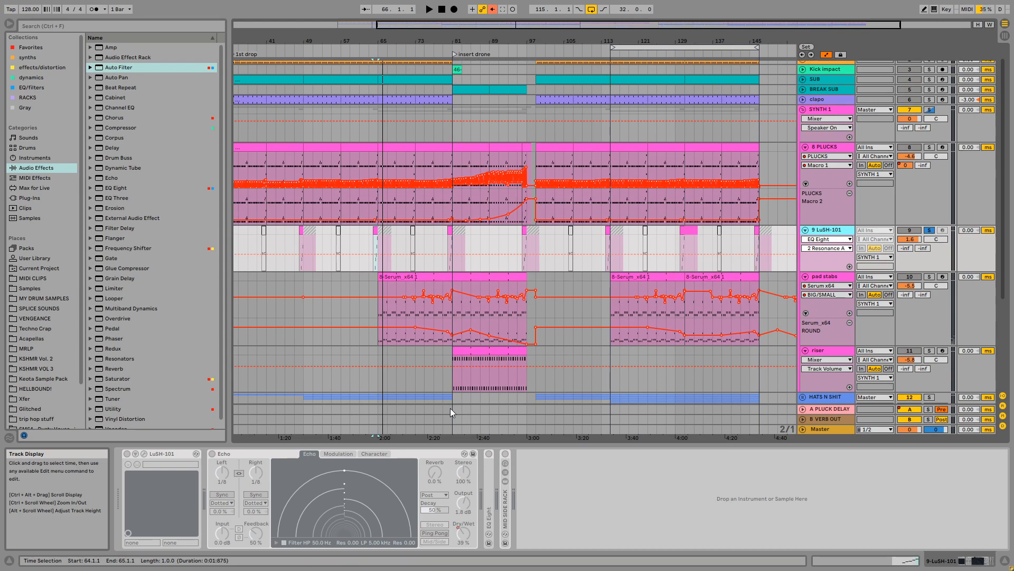
Select the PLUCKS clip at the start of the first drop, bar 33, and solo the PLUCKS track
left_click(840, 155)
scroll(397, 161, "left", 5)
left_click(349, 147)
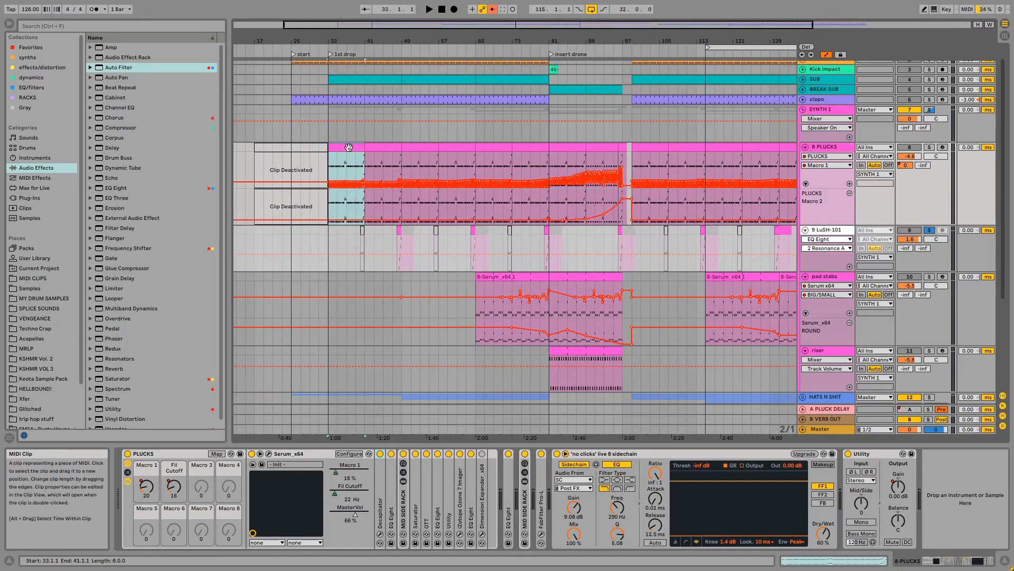
left_click(930, 147)
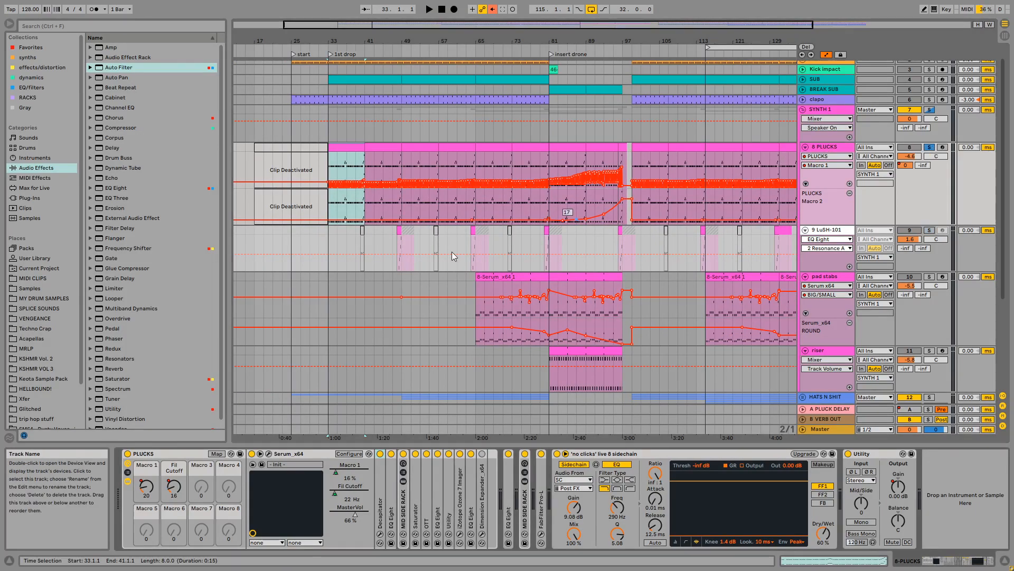
Open the PLUCKS track's Serum synth and play the first drop from bar 33
left_click(269, 454)
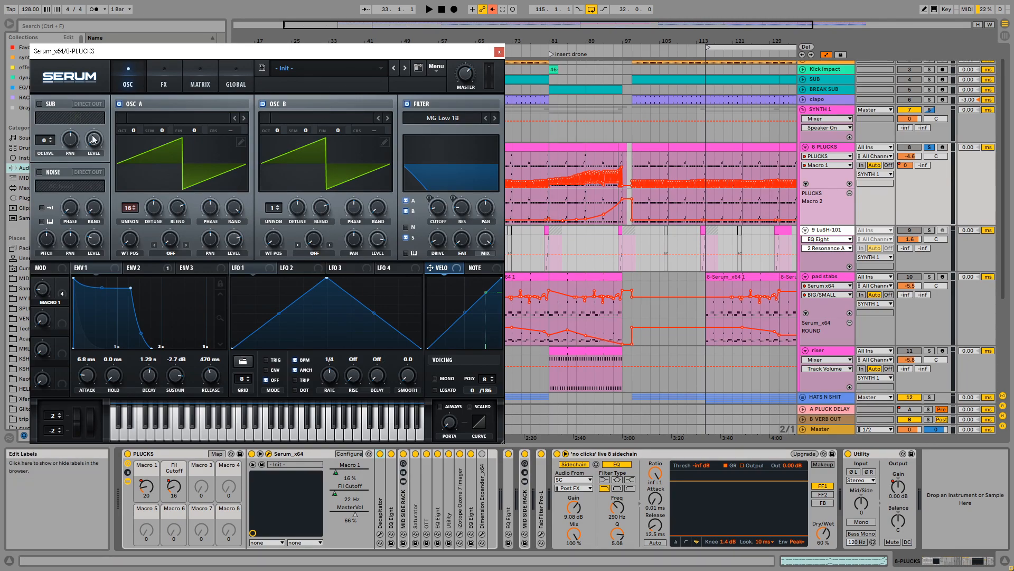
key("space")
left_click_drag(430, 55, 506, 41)
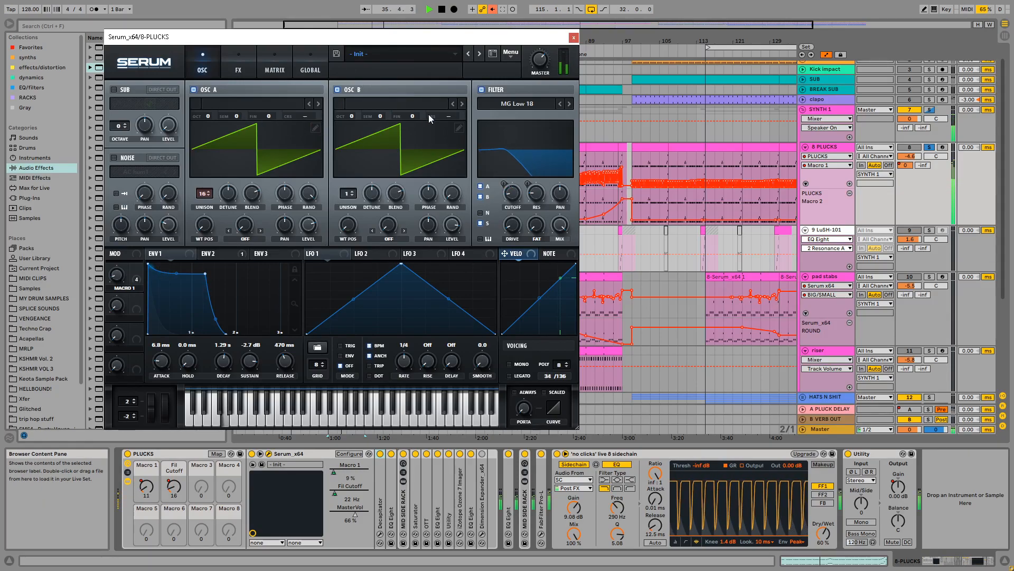
Examine Serum's effects page for the plucks, return to the oscillators, and show envelope 2
left_click(237, 66)
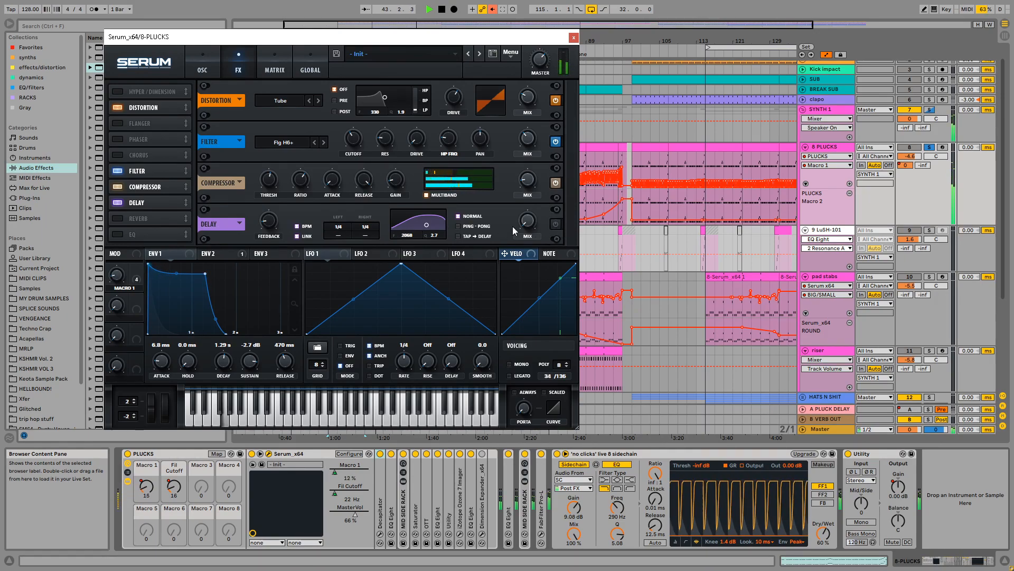
left_click(214, 75)
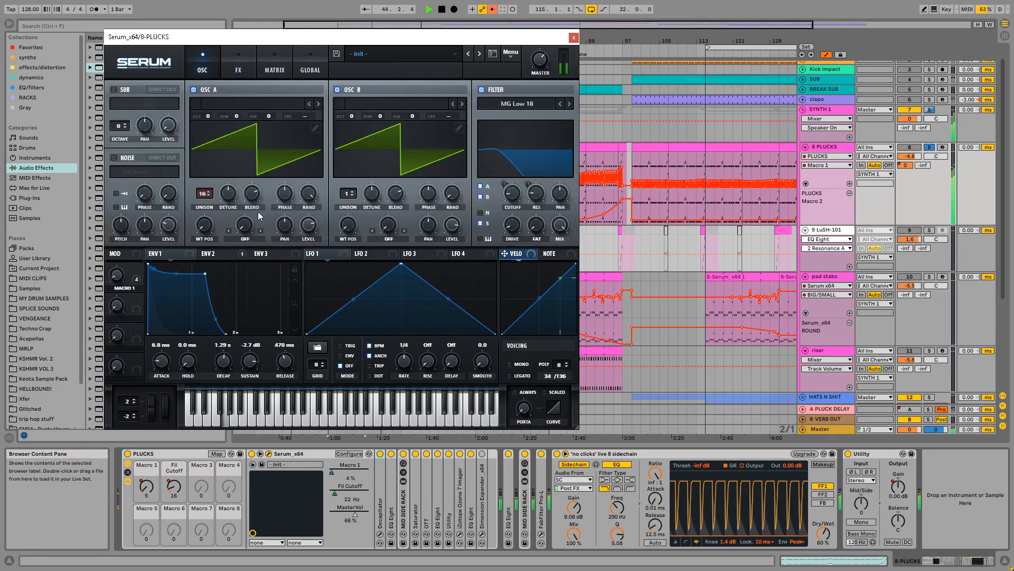
left_click(212, 254)
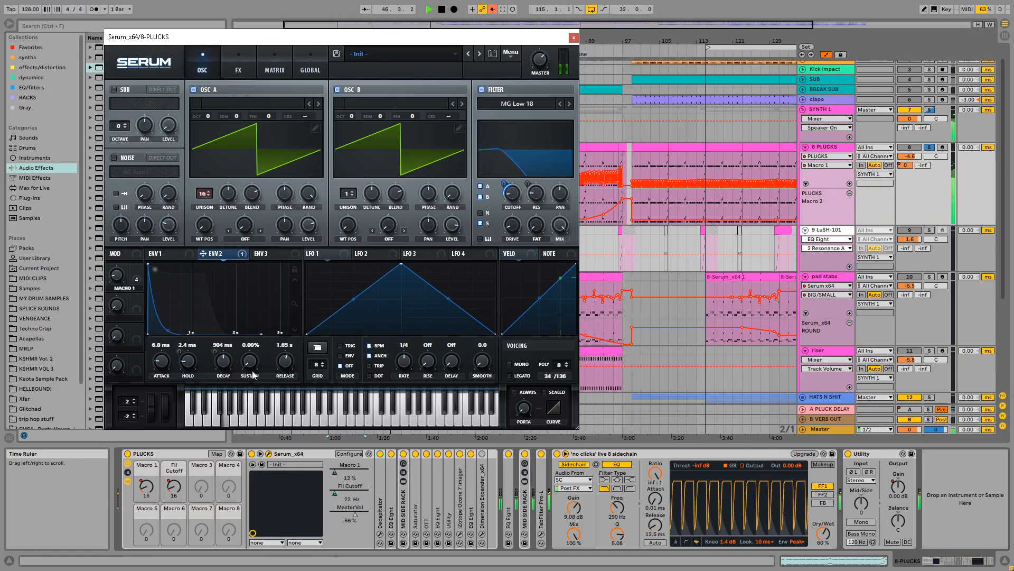
Close Serum and inspect the PLUCKS rack by toggling its macro controls and the Serum device's parameter display
left_click(175, 454)
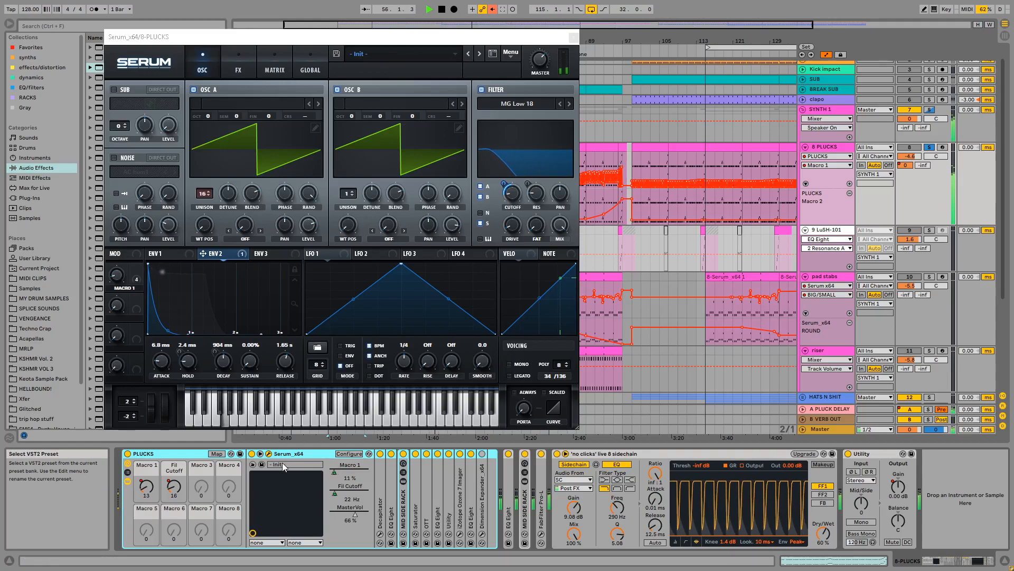
left_click(128, 464)
left_click(128, 464)
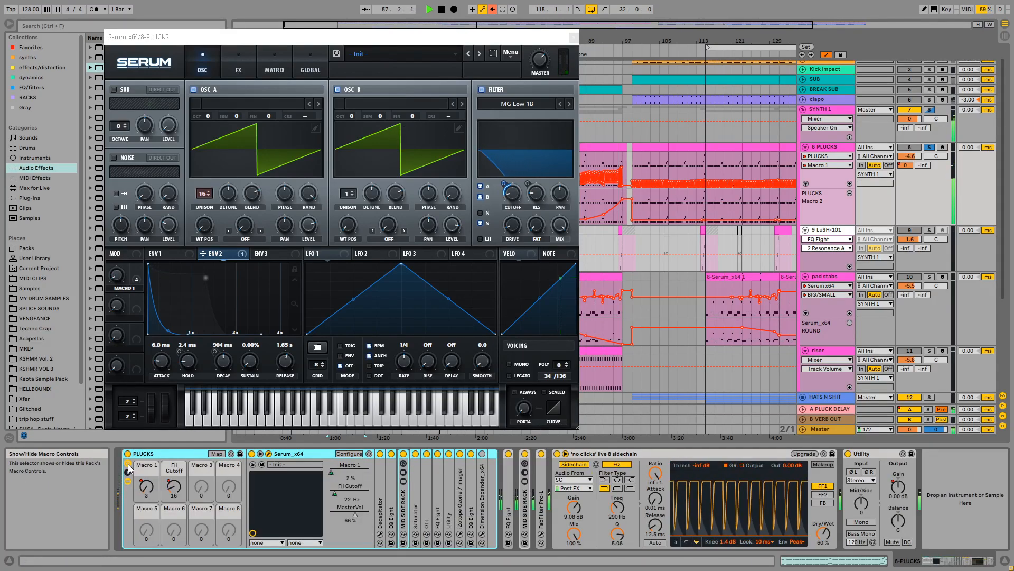
left_click(269, 453)
left_click(261, 455)
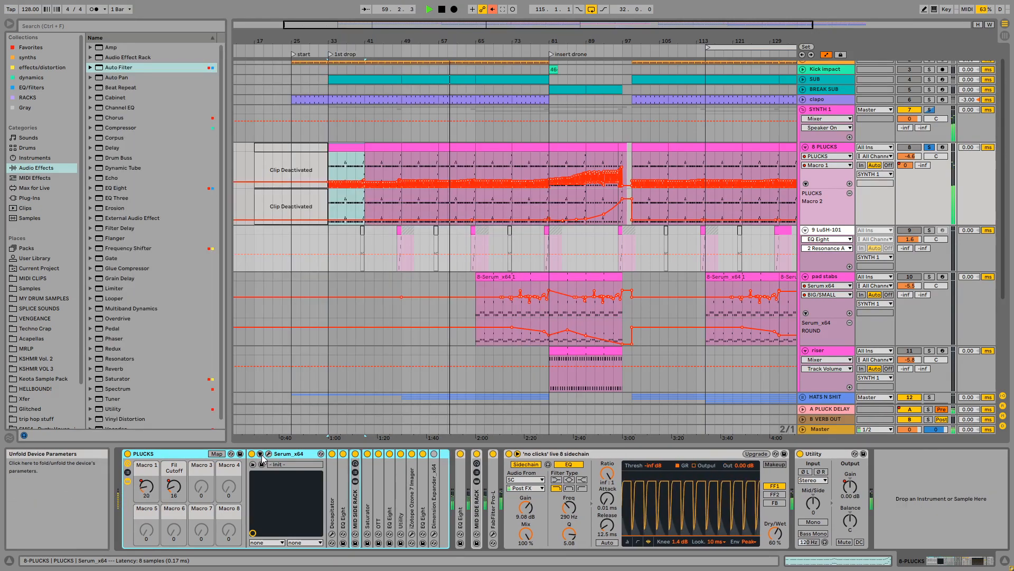
left_click(260, 455)
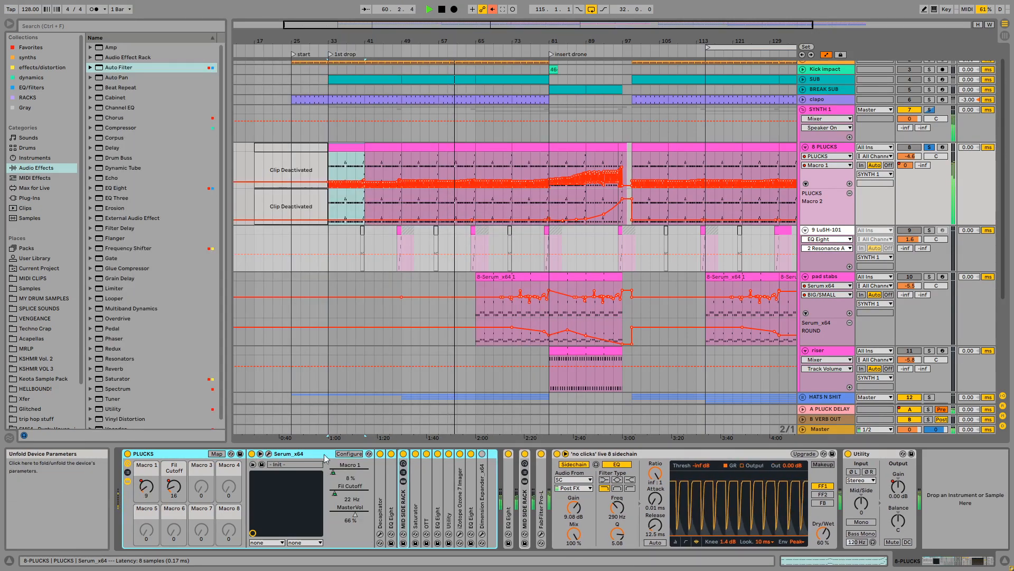
Check the automation and macro mapping options for the Serum device's Macro 1 parameter, leaving them unchosen
right_click(357, 468)
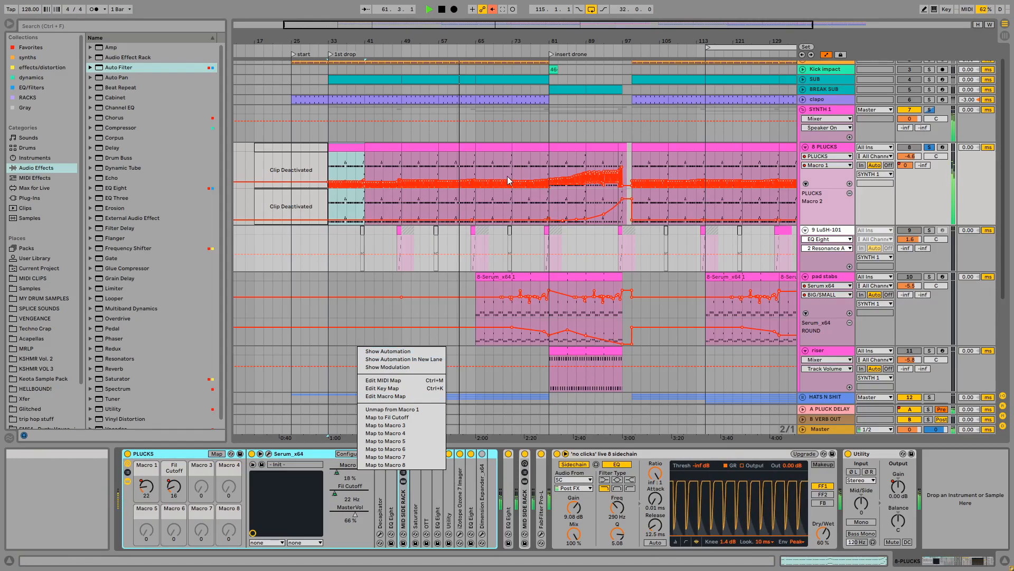
left_click(471, 158)
left_click(442, 160)
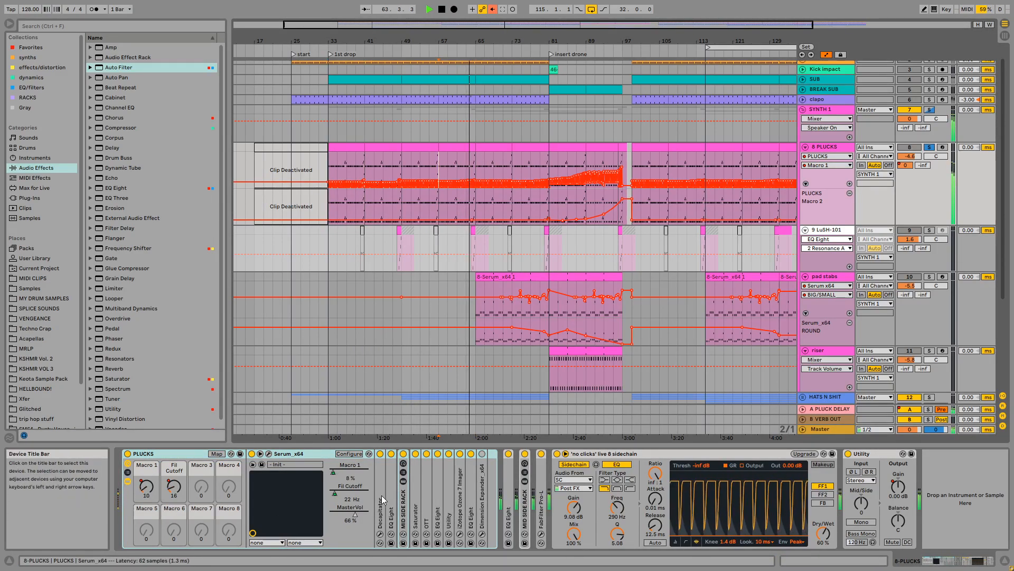
Select the effects from Decapitator to Dimension Expander in the PLUCKS rack and replay the soloed plucks
left_click(363, 472)
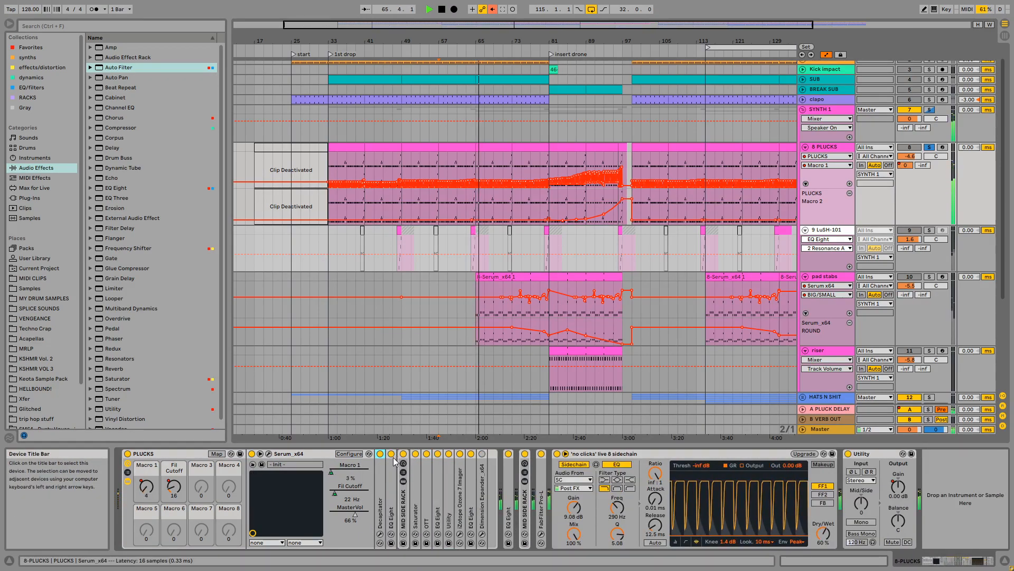
key("space")
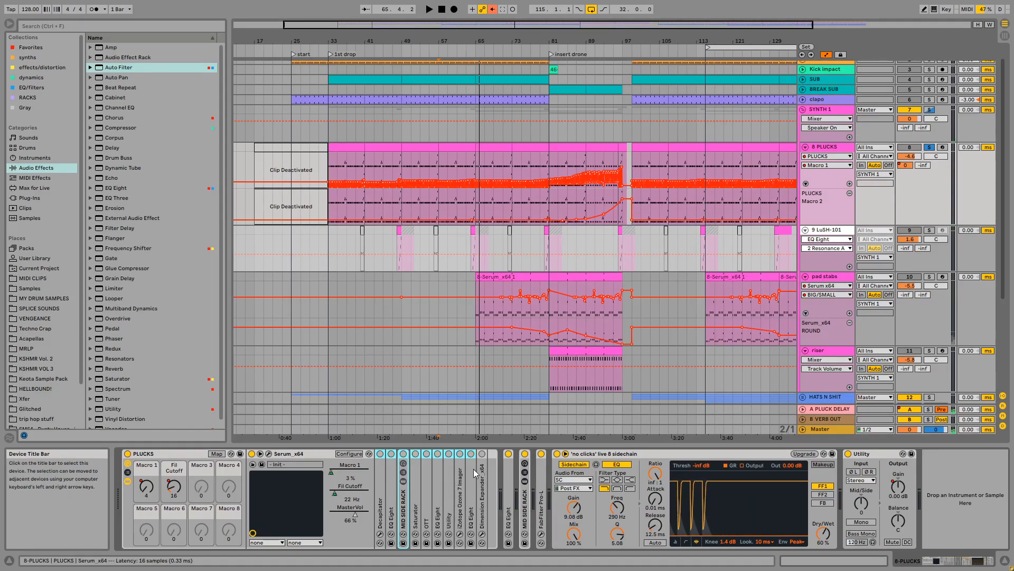
key("space")
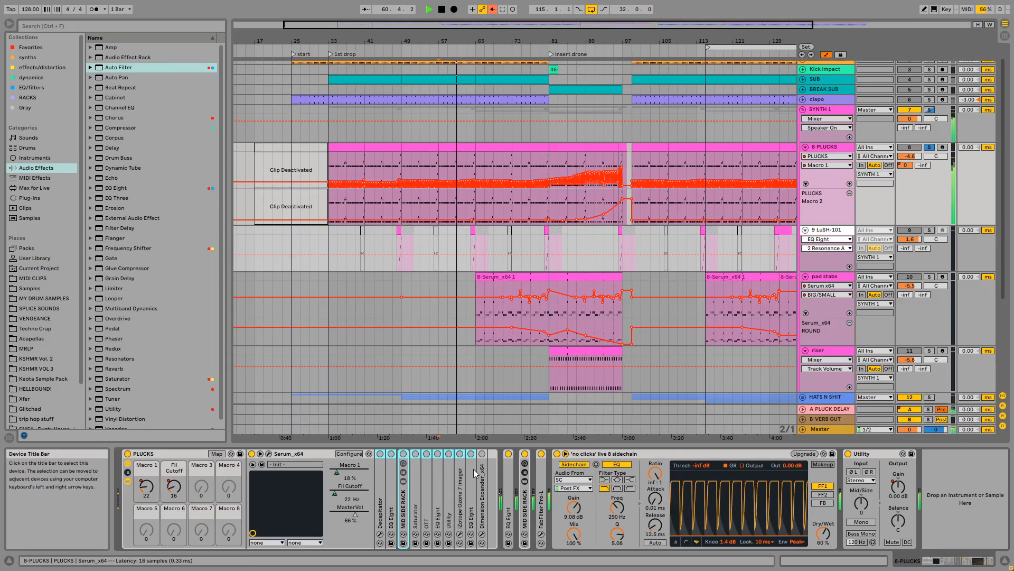
key("space")
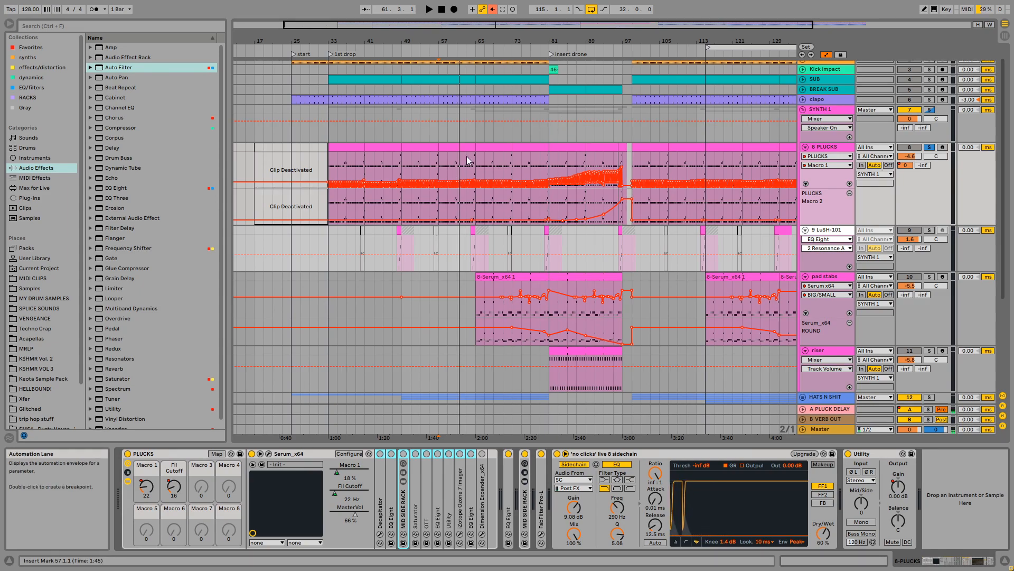
Inspect the Decapitator on the PLUCKS track in its own plug-in window, then close it
double_click(381, 474)
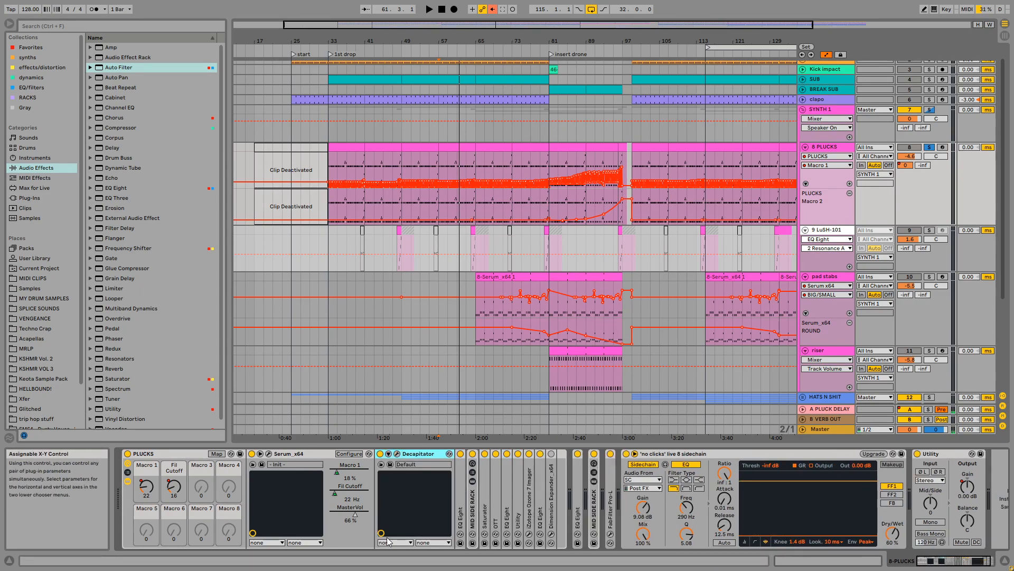
double_click(414, 452)
left_click(380, 534)
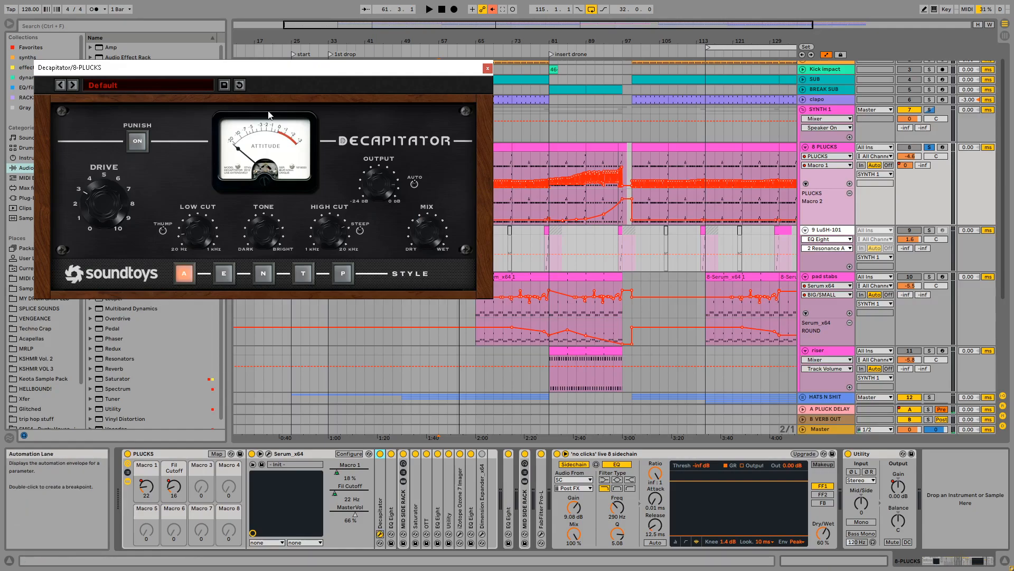
left_click(488, 69)
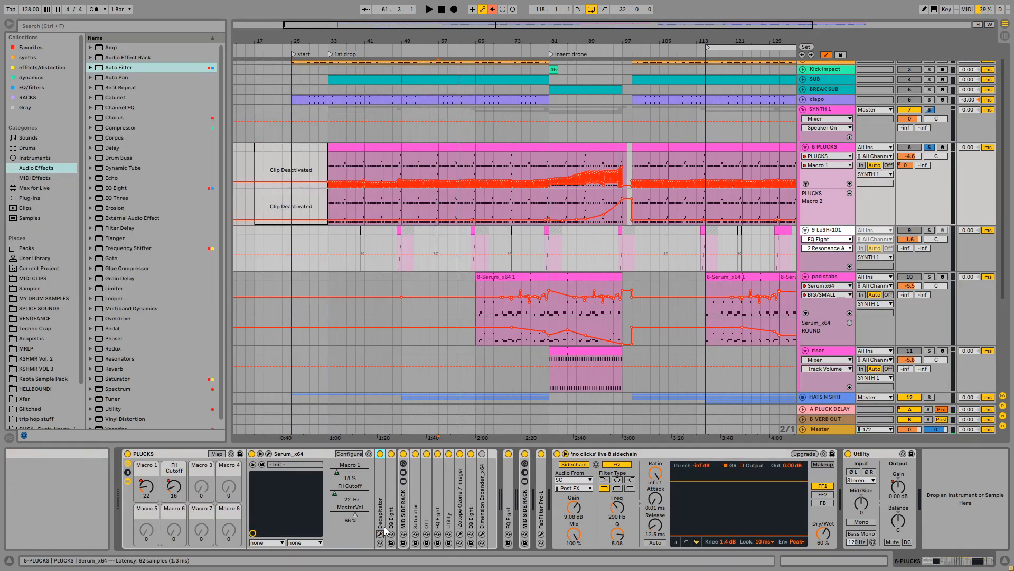
Examine the curve of the EQ Eight directly after Decapitator while the plucks play, and collapse the device again
double_click(395, 481)
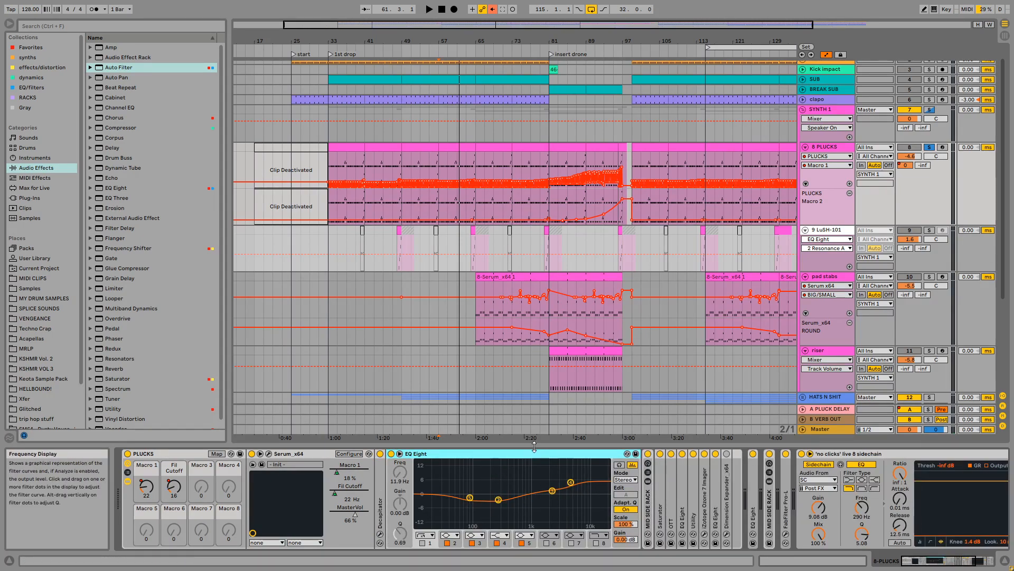
key("space")
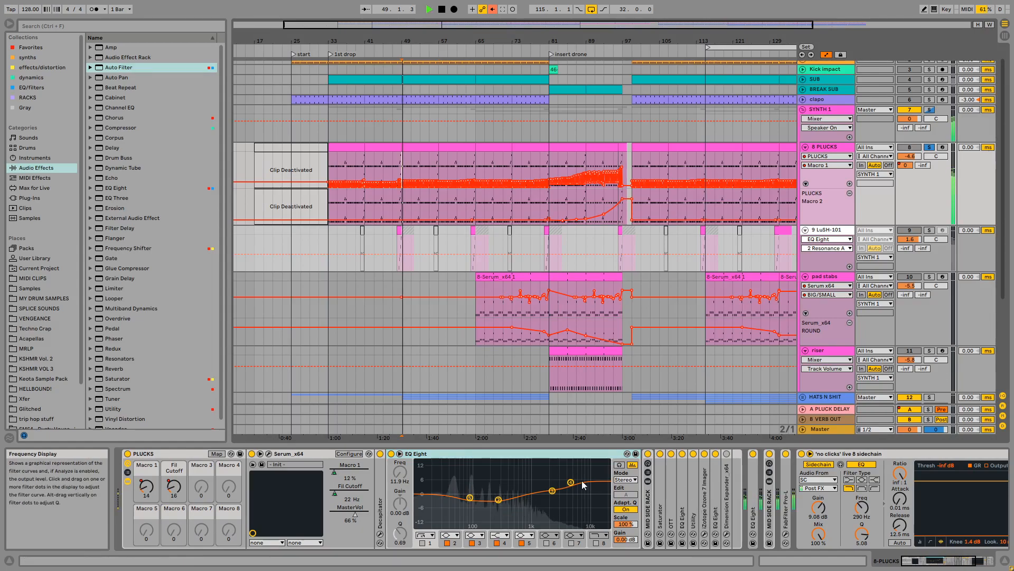
double_click(571, 455)
Examine the MID and SIDE chains of the first MID SIDE RACK on the plucks, and collapse the rack
left_click(404, 502)
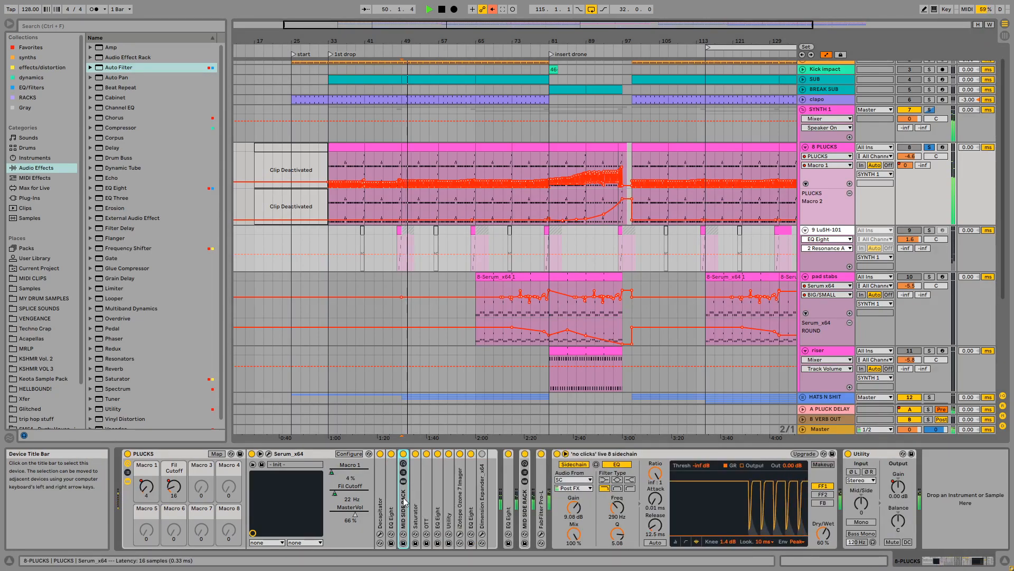
double_click(403, 500)
left_click(433, 481)
left_click(431, 489)
left_click(435, 480)
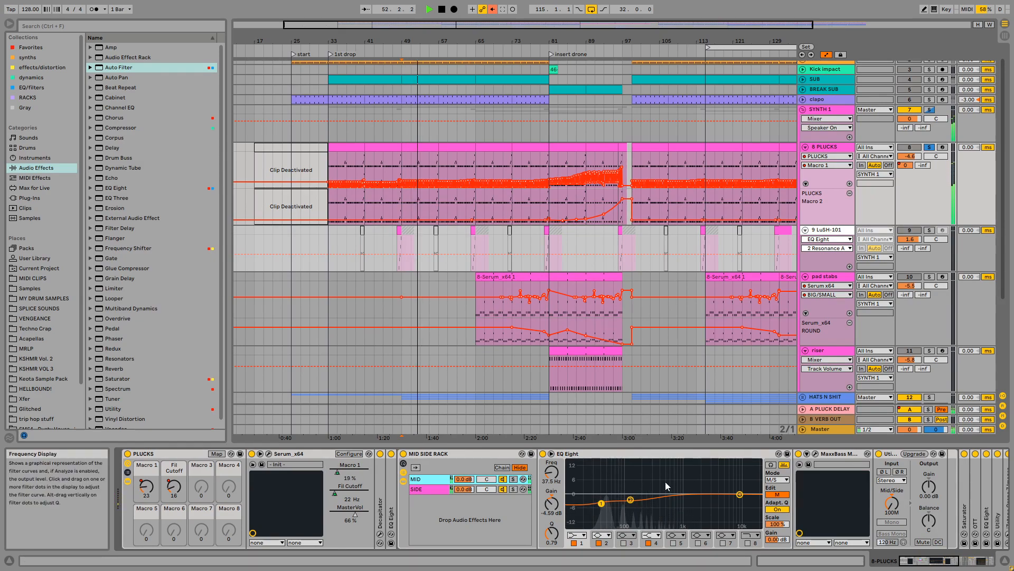
double_click(473, 456)
Check the Saturator and OTT settings in the plucks' effects chain, collapsing each device again
double_click(415, 496)
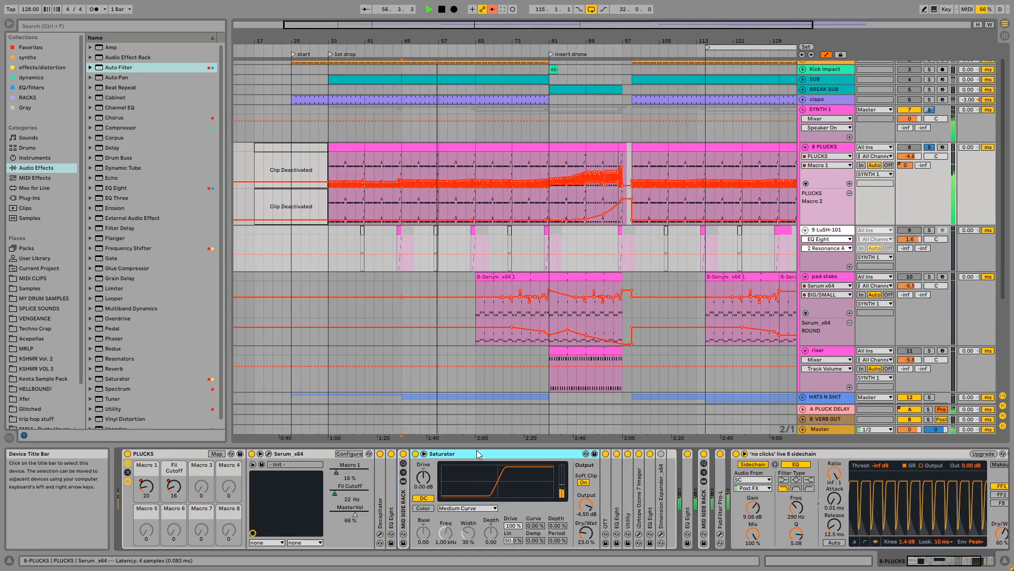
double_click(477, 454)
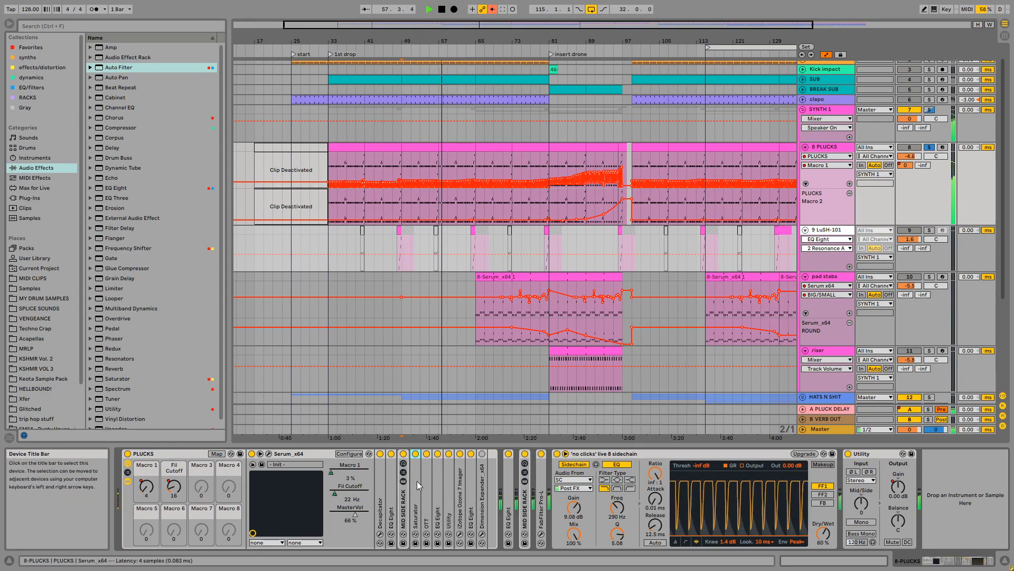
double_click(417, 481)
double_click(415, 497)
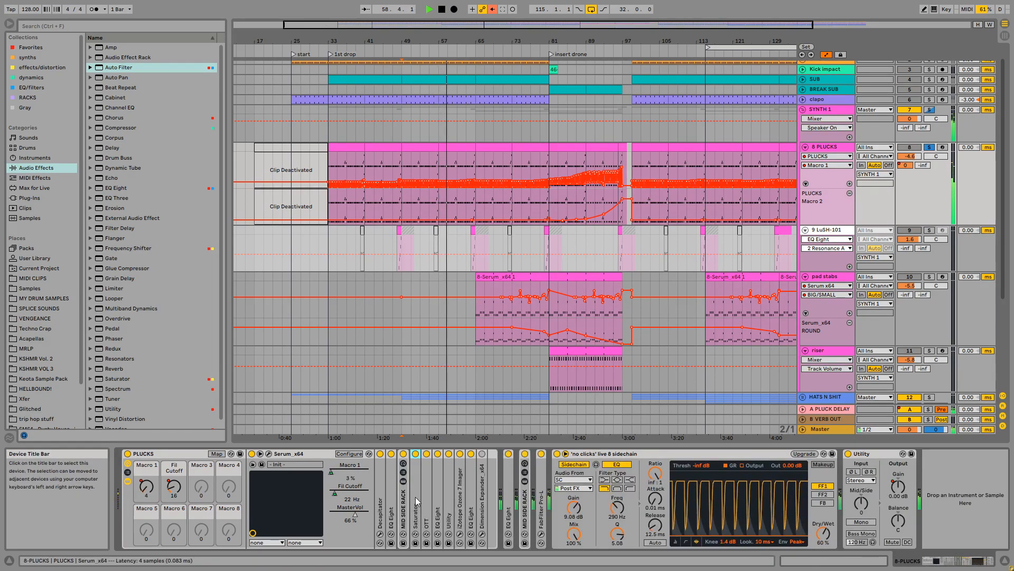
double_click(426, 496)
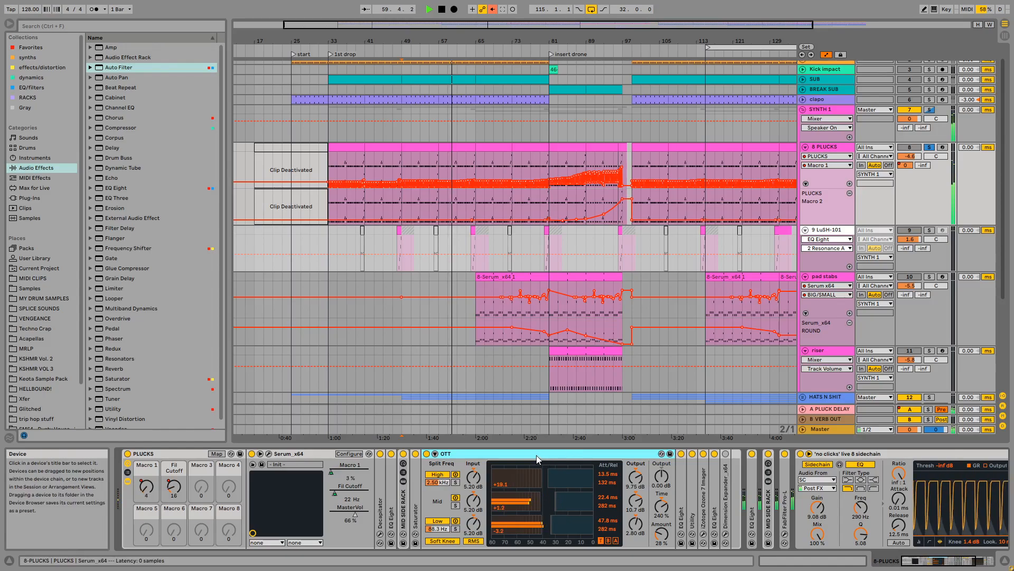
double_click(536, 459)
Check the EQ Eight and Utility that follow the OTT on the plucks, collapsing each device again
double_click(442, 475)
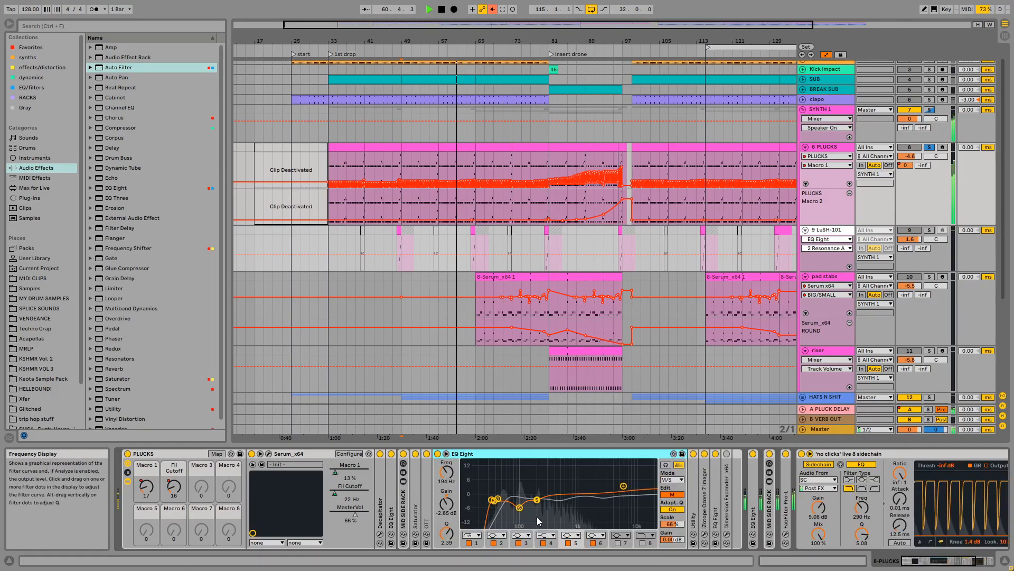
double_click(516, 456)
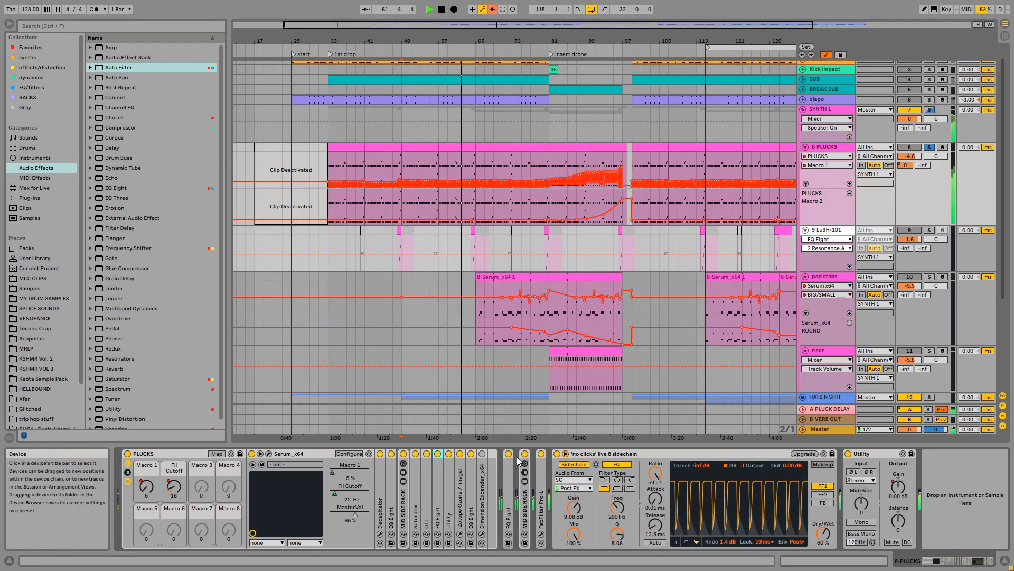
double_click(450, 475)
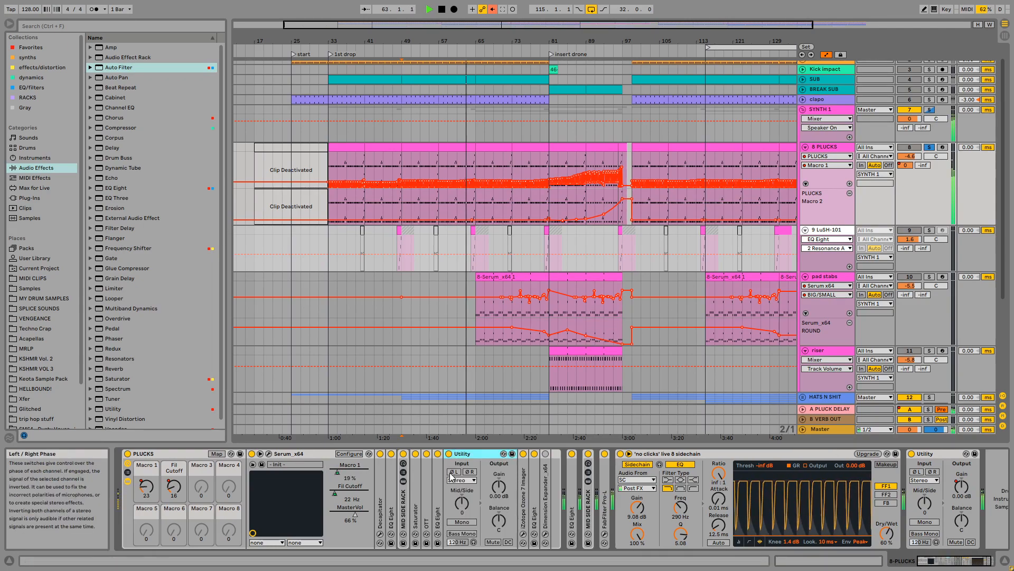
double_click(477, 455)
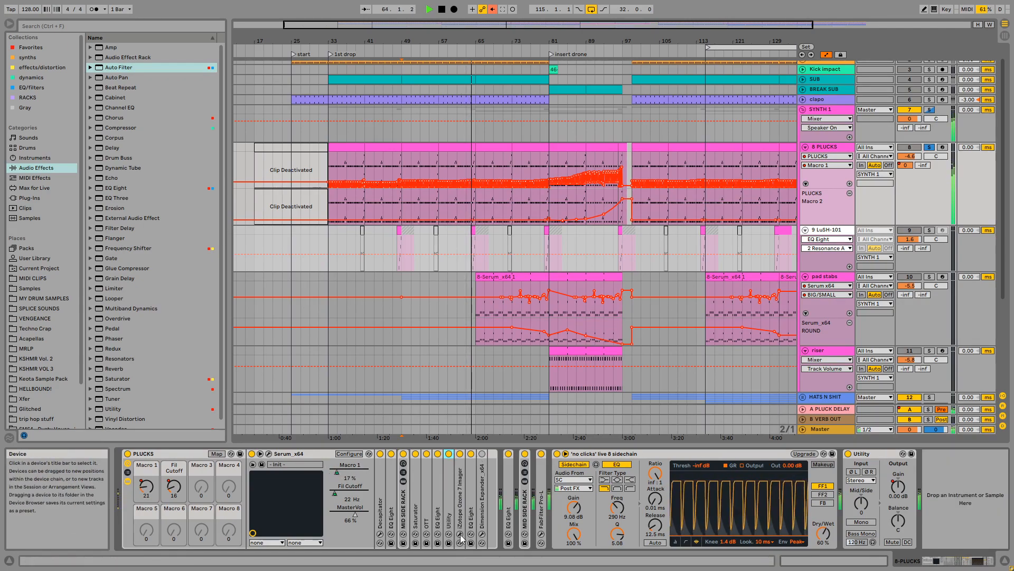
Examine the band widths and crossover in the plucks' iZotope Ozone 7 Imager, then close its window and collapse the device
double_click(461, 477)
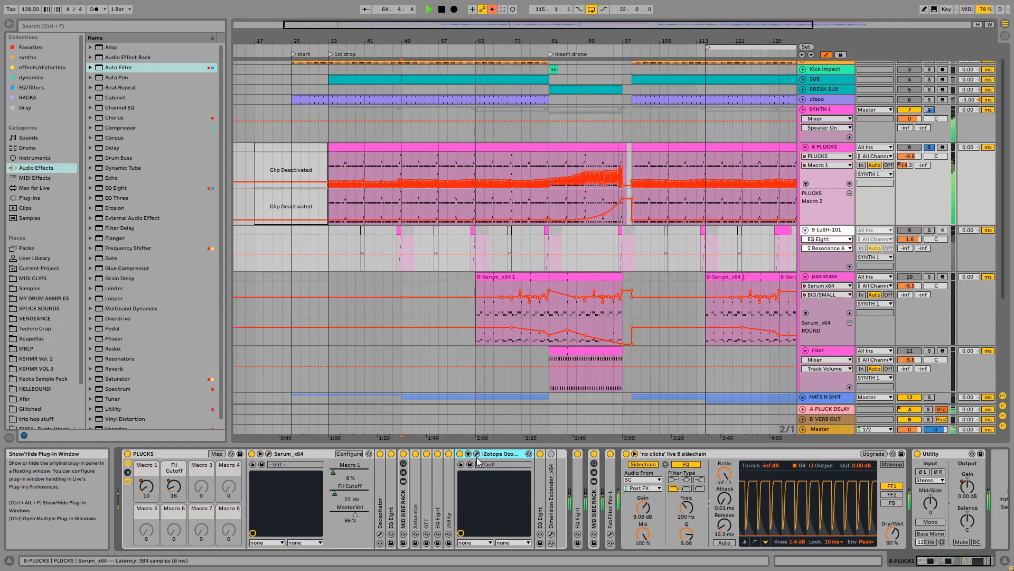
left_click(477, 455)
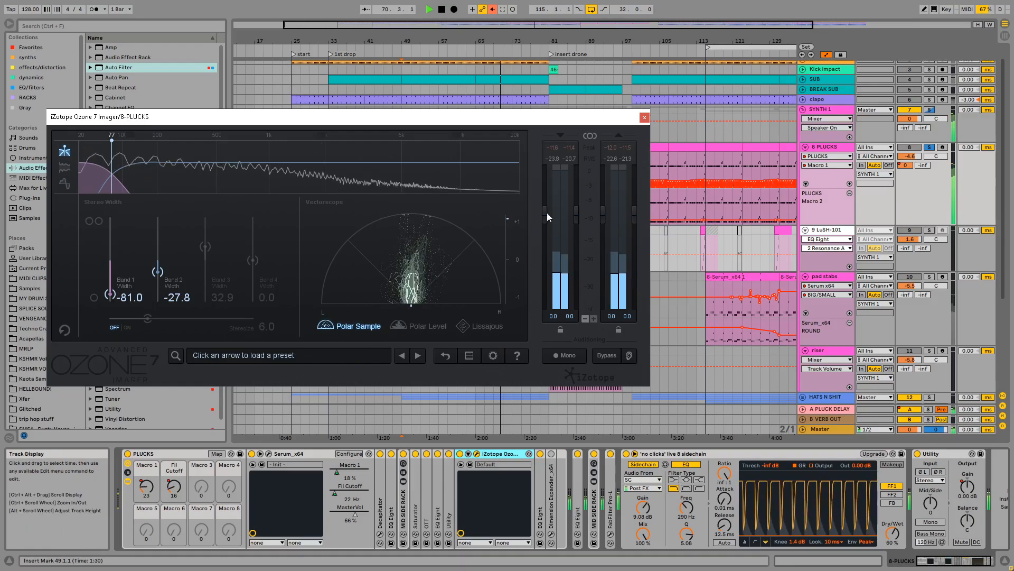
left_click(645, 118)
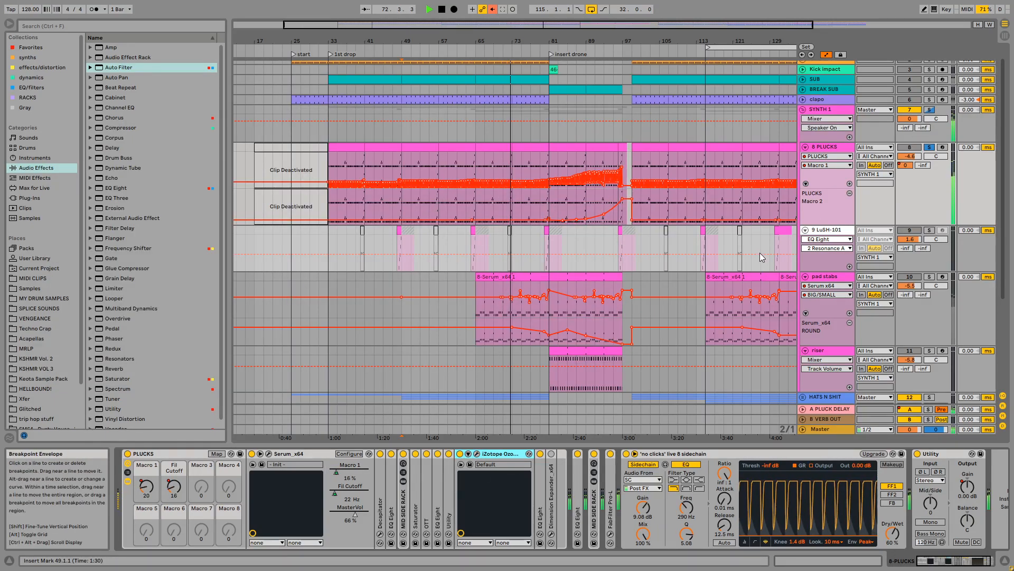
left_click(476, 454)
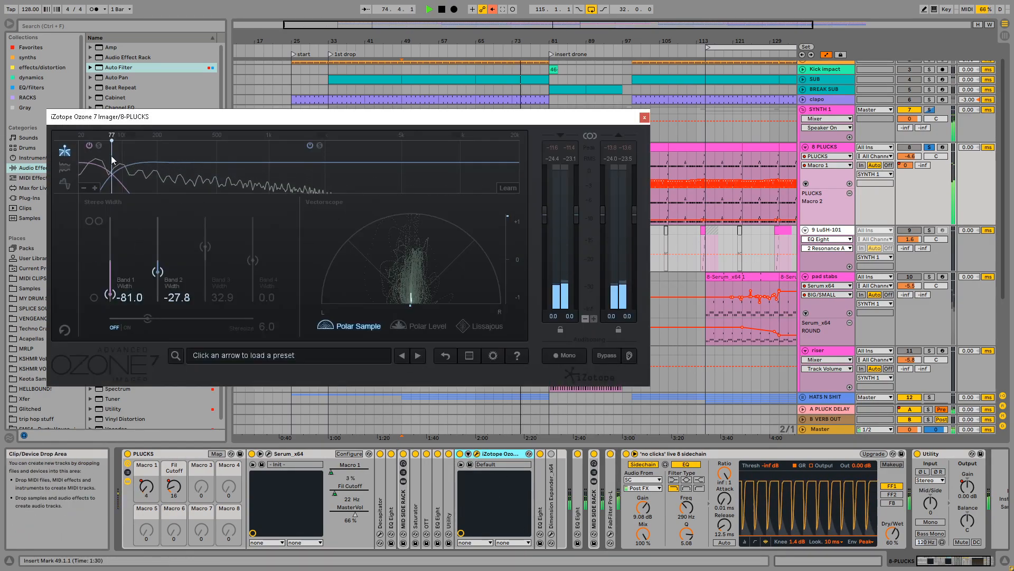
left_click(644, 117)
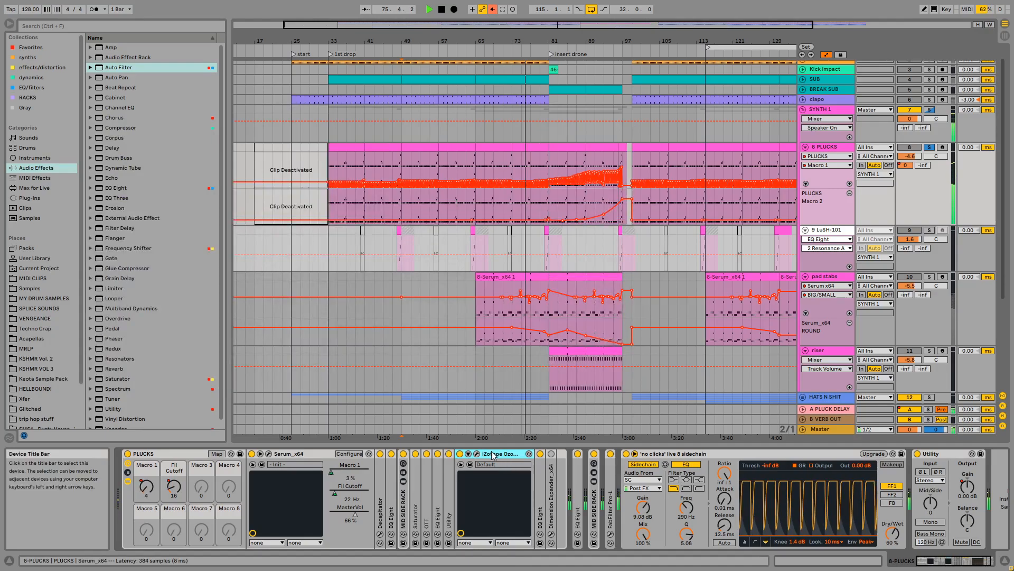
double_click(499, 454)
Examine the EQ Eight after the Ozone Imager and the MID and SIDE chains of the plucks' second MID SIDE RACK
double_click(474, 488)
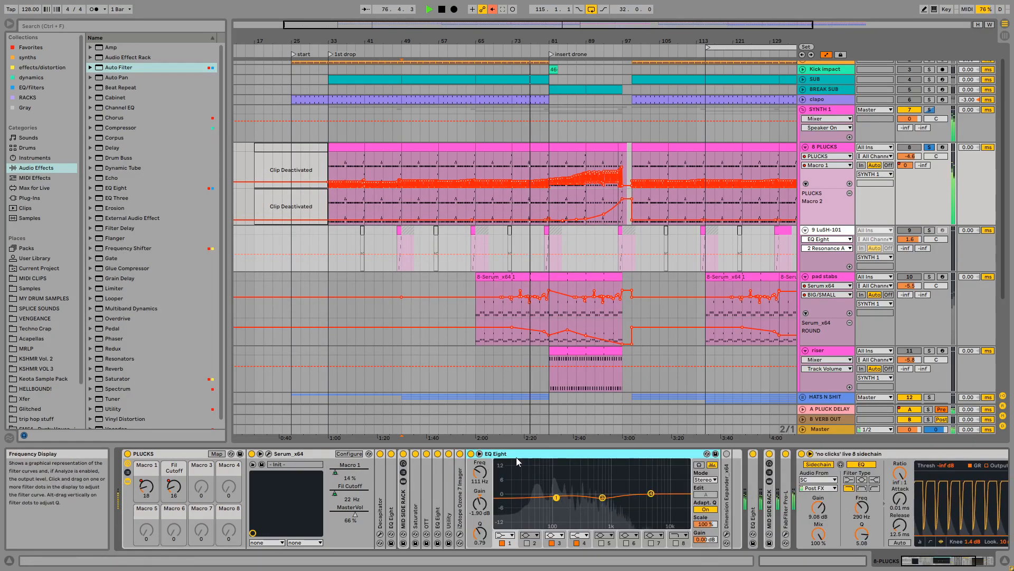
double_click(578, 453)
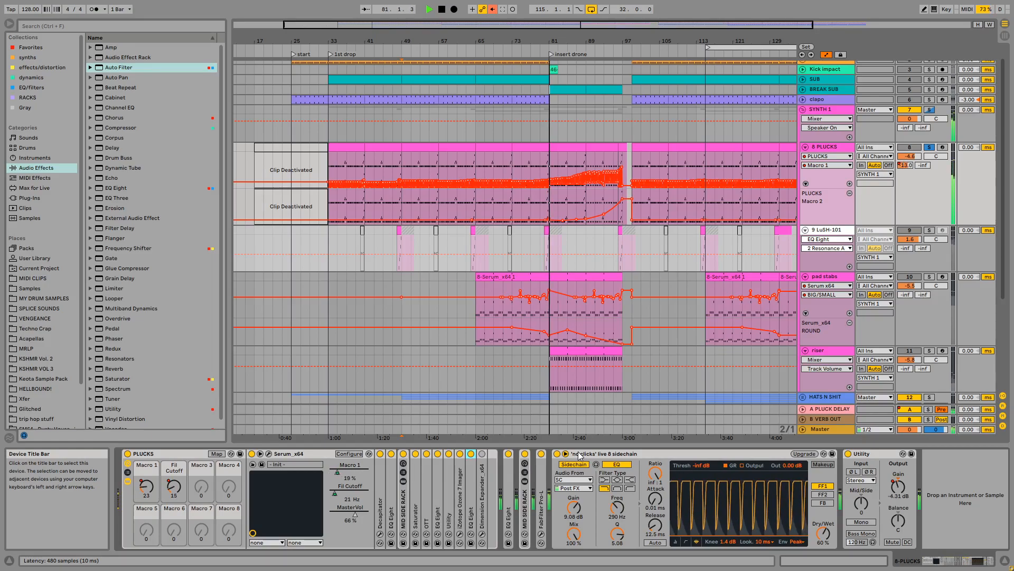
left_click(525, 473)
left_click(557, 480)
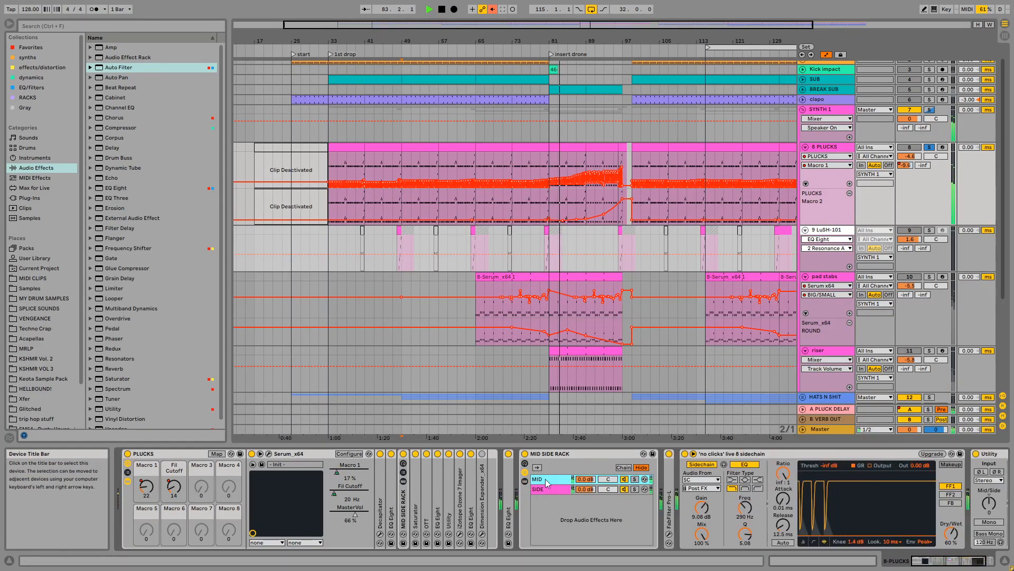
left_click(545, 491)
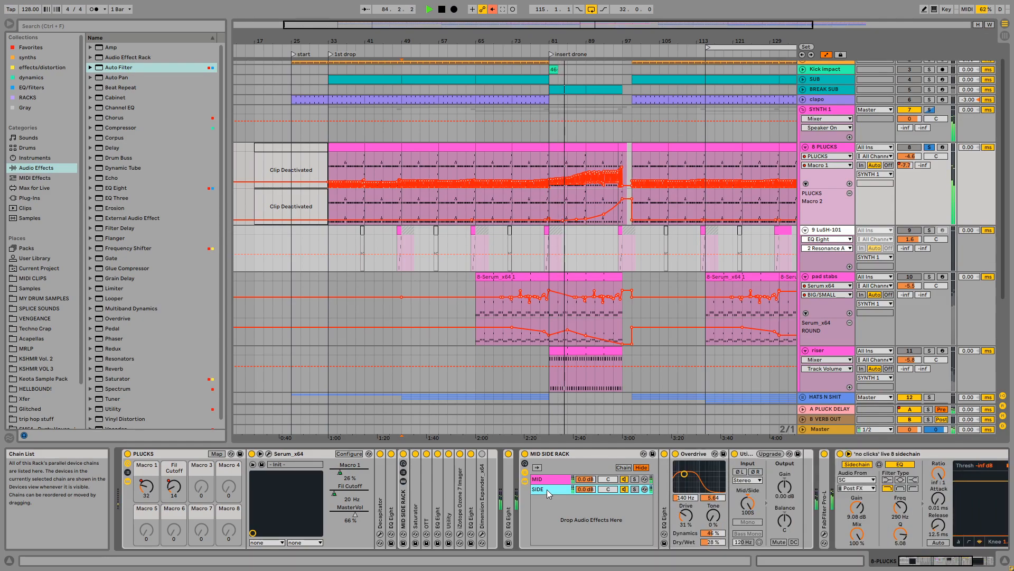
left_click(665, 483)
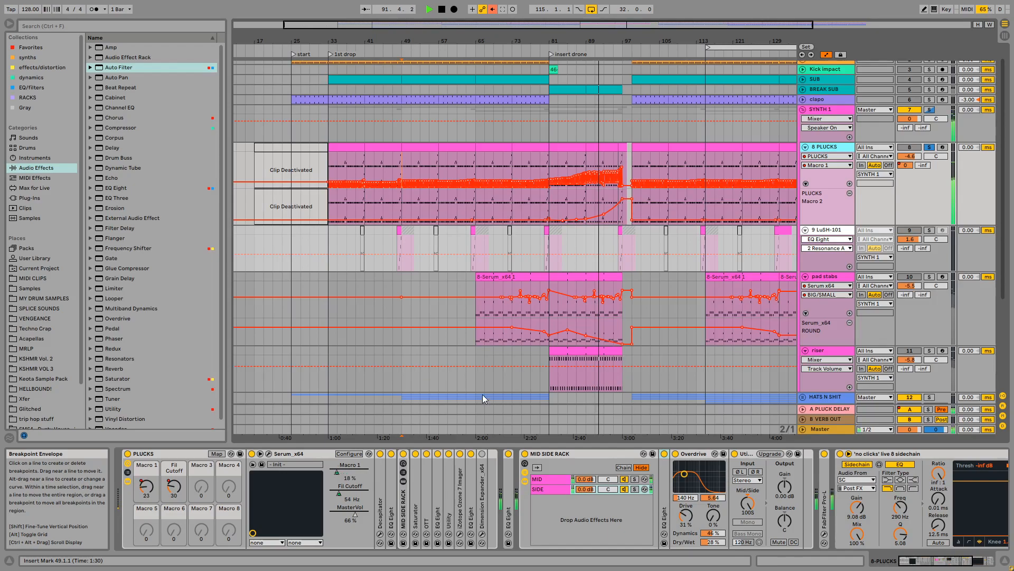
Show the pad stabs track's devices, open its Serum synth, and play the stabs soloed from bar 65
left_click(477, 248)
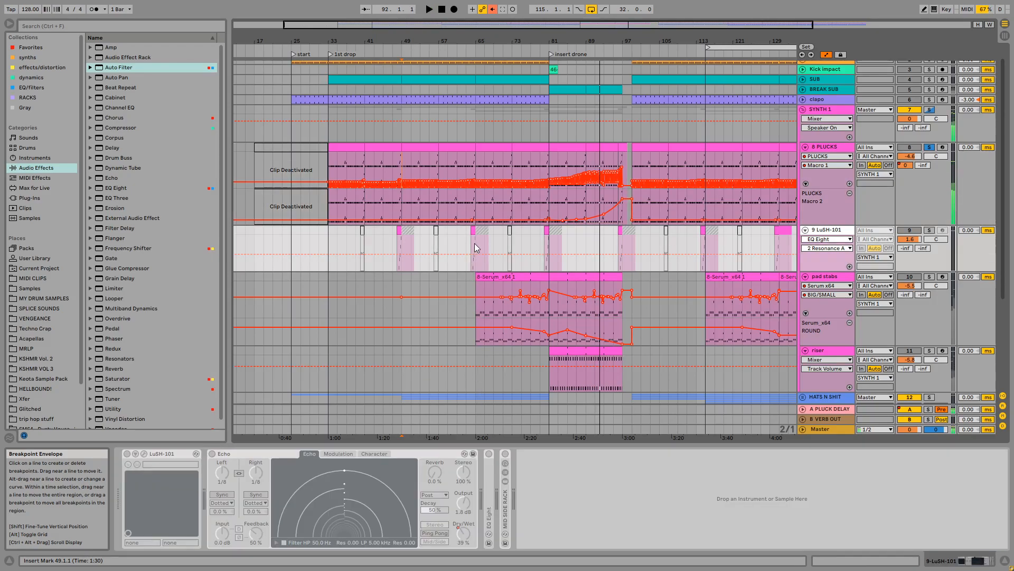
left_click(839, 277)
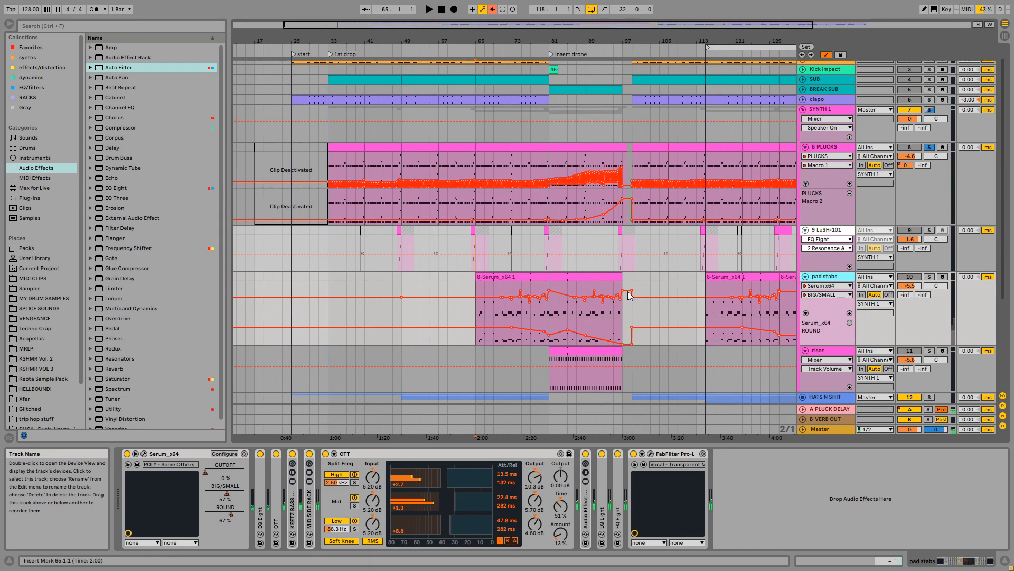
left_click(143, 454)
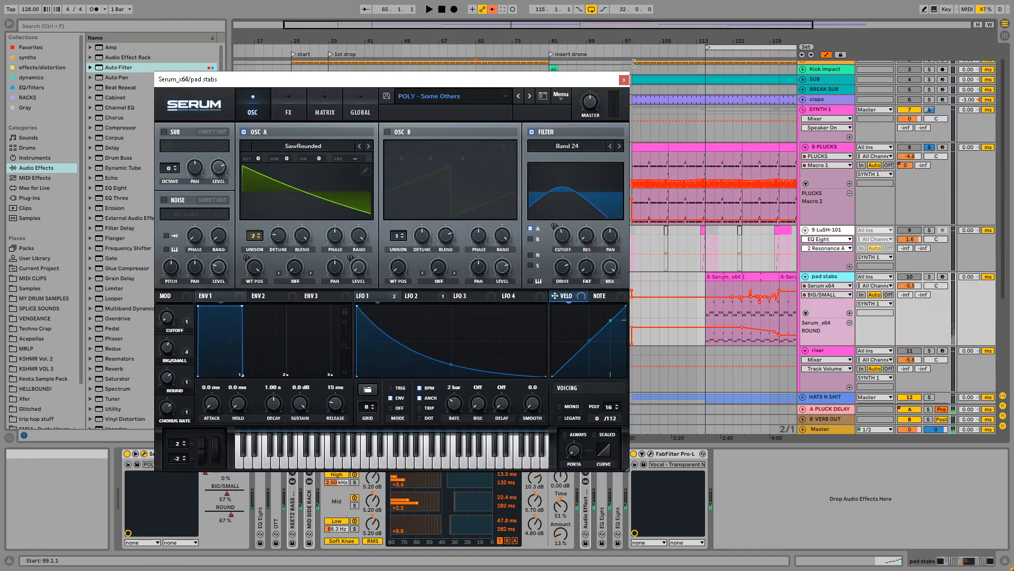
key("space")
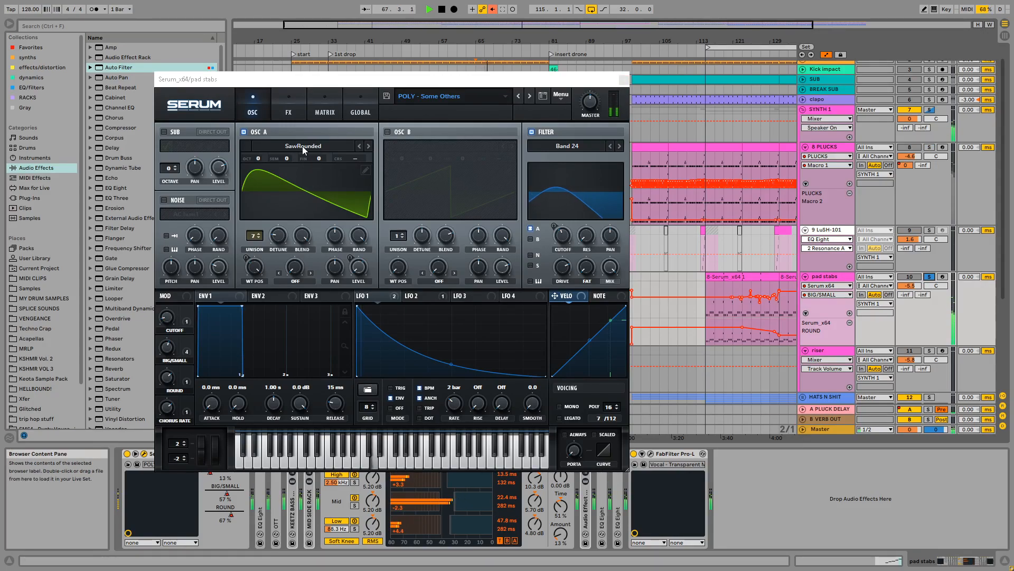
Examine all the active effects on Serum's effects page for the pad stabs, then close the synth window
left_click(296, 118)
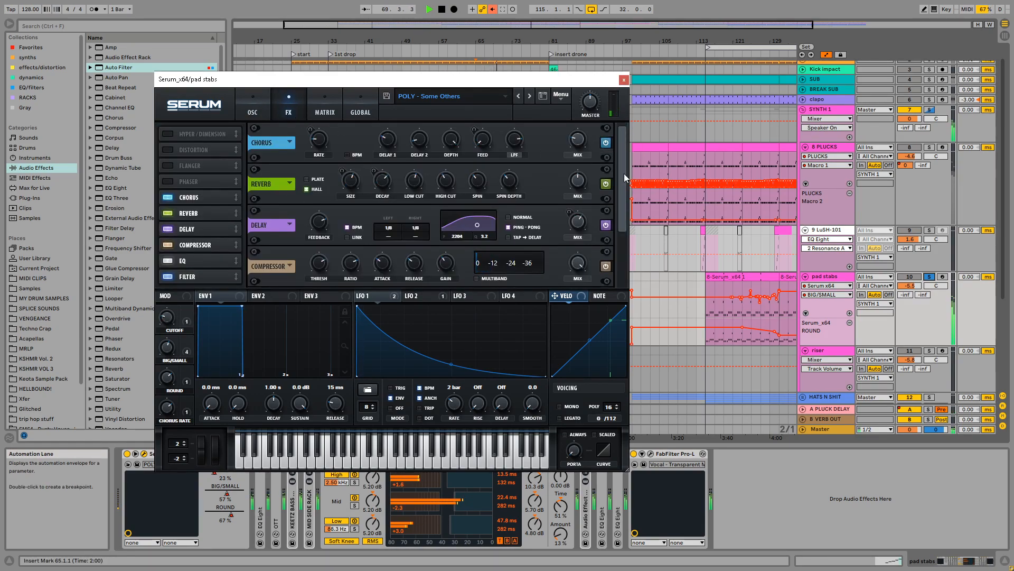
left_click_drag(623, 173, 620, 229)
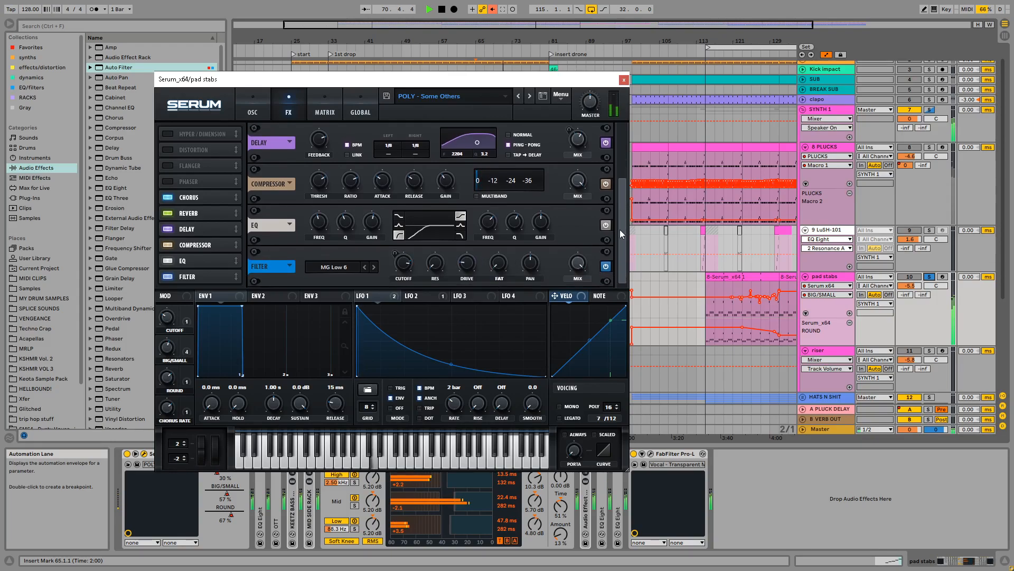
left_click(624, 79)
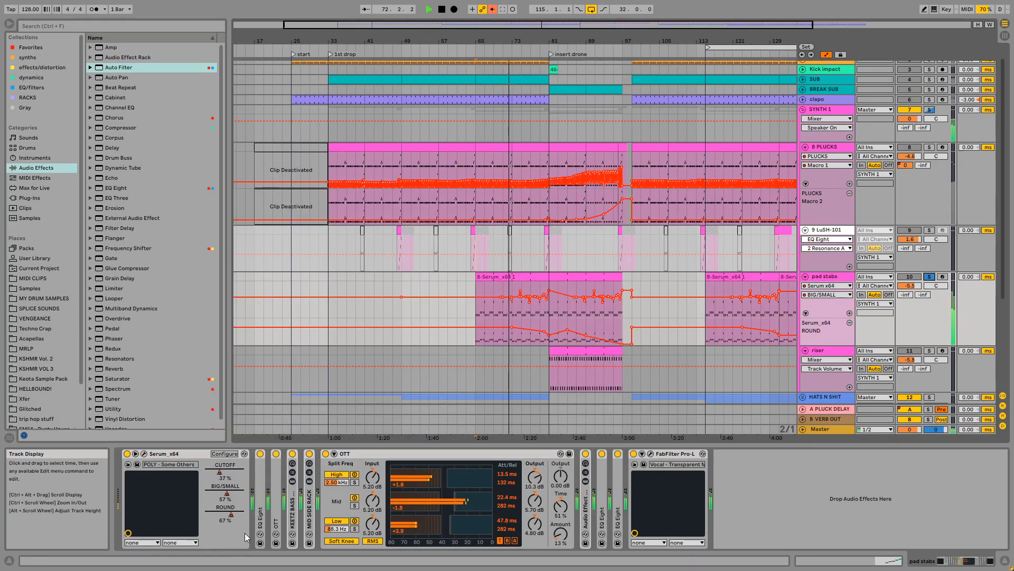
Check the EQ Eight and first OTT after Serum on the pad stabs, collapsing each device again
double_click(262, 494)
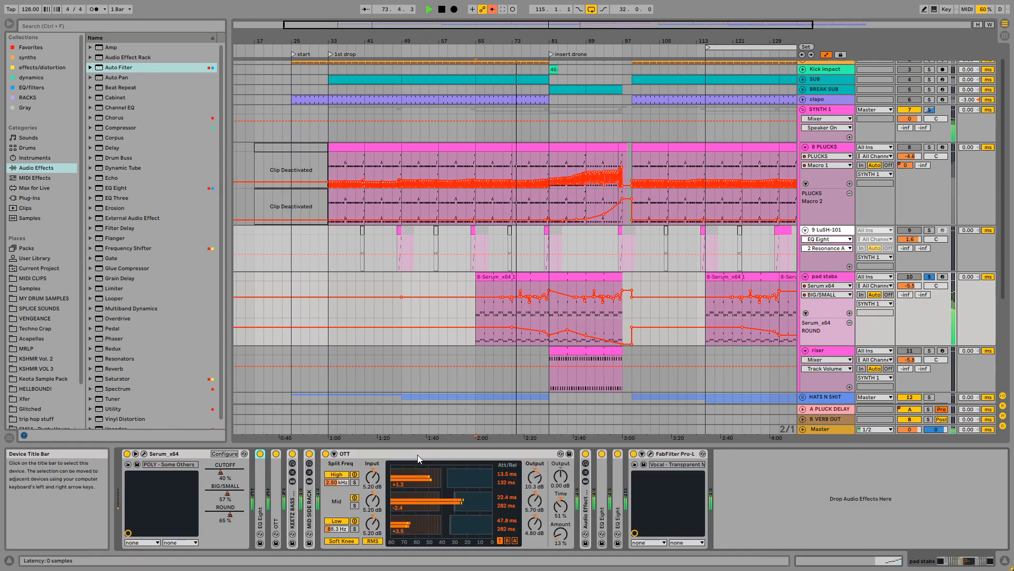
double_click(417, 456)
double_click(276, 494)
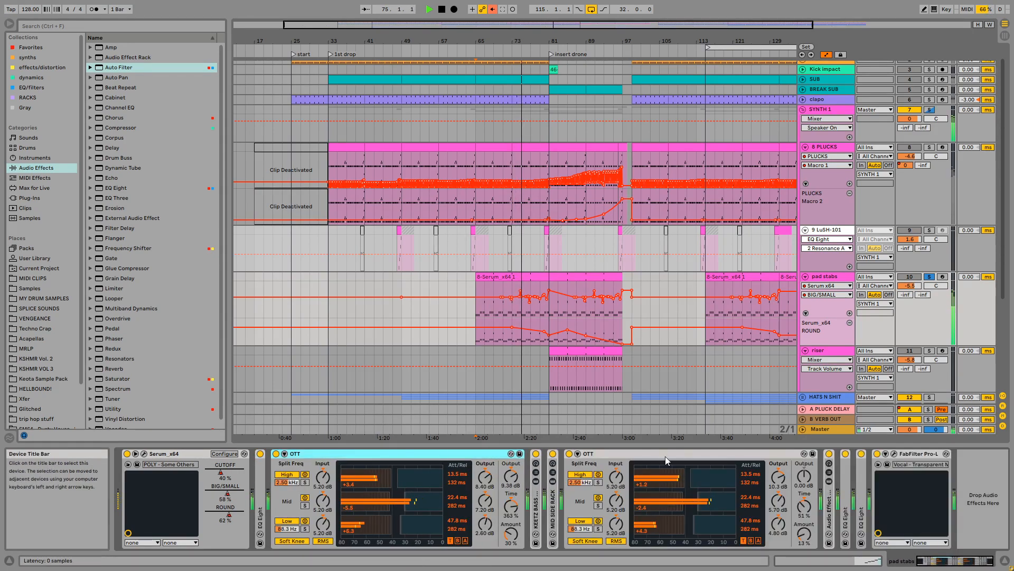
double_click(388, 455)
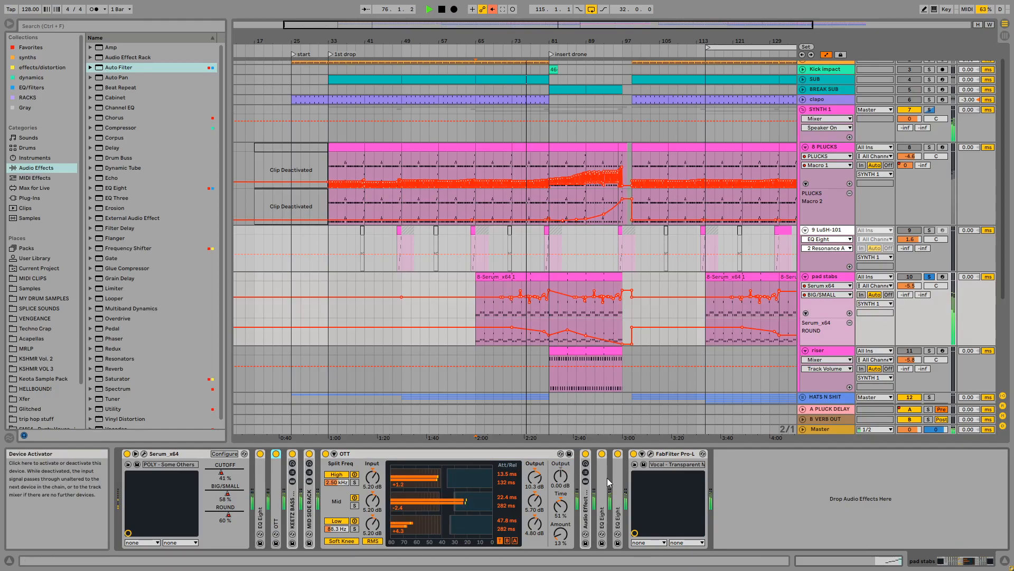
Expand the Audio Effect Rack on the pad stabs, view both of its chains, and compare the sound with the rack off and on
double_click(585, 507)
left_click(623, 479)
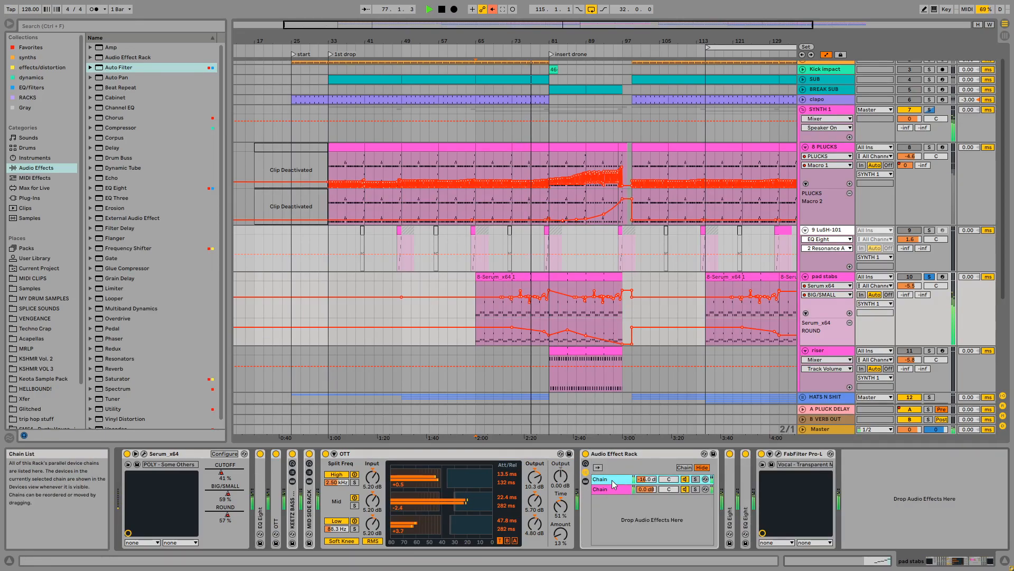
left_click(607, 488)
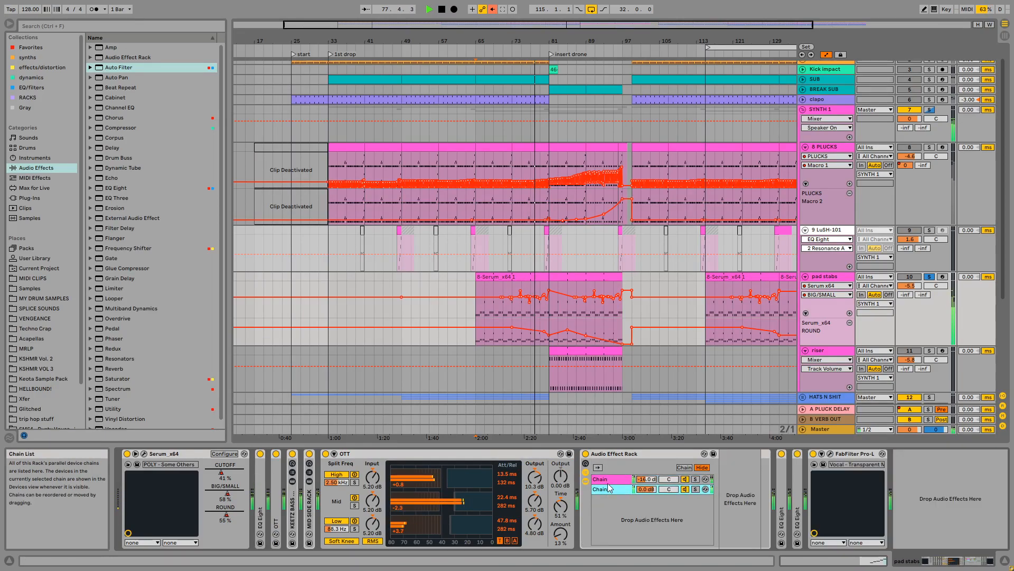
left_click(597, 454)
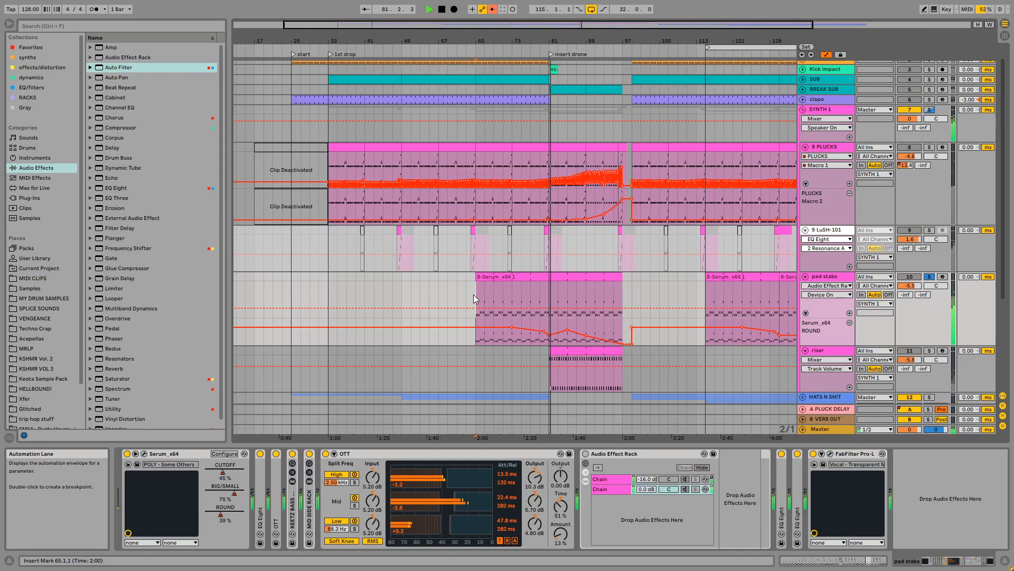
left_click(585, 453)
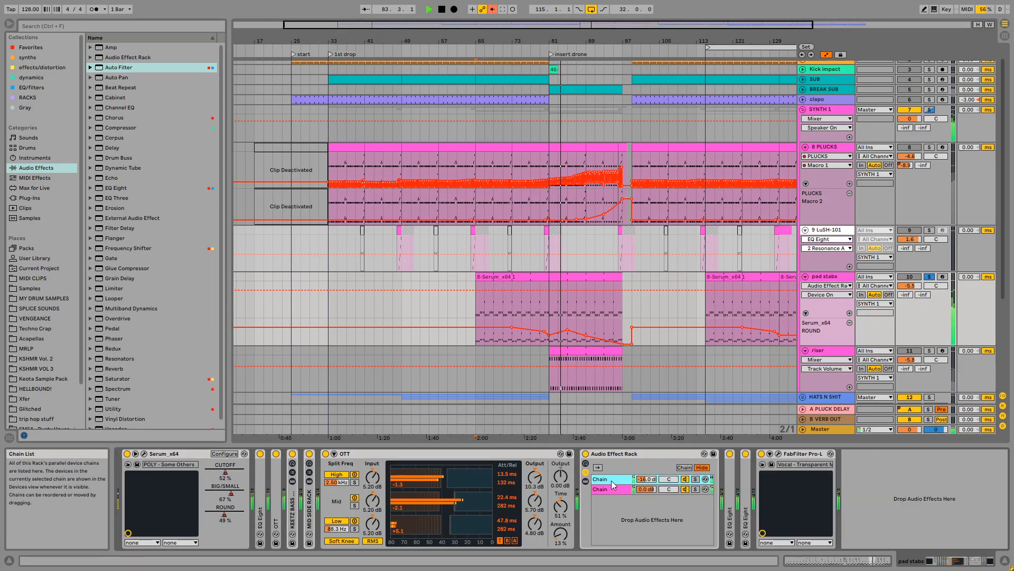
Examine the Amp and OTT on the rack's first chain, audition that chain soloed, and collapse the rack
left_click(933, 566)
left_click_drag(933, 565, 954, 565)
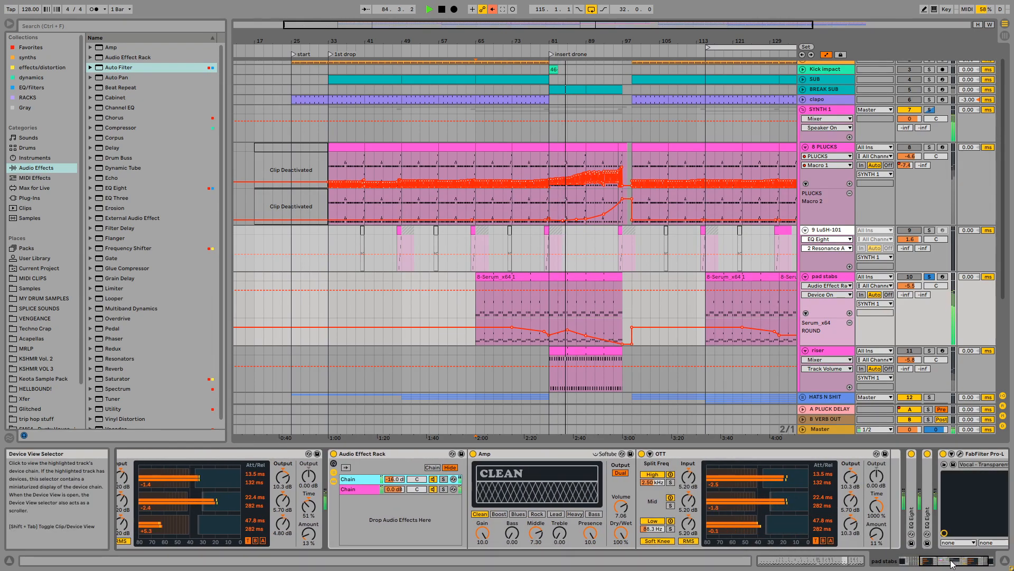
left_click(534, 453)
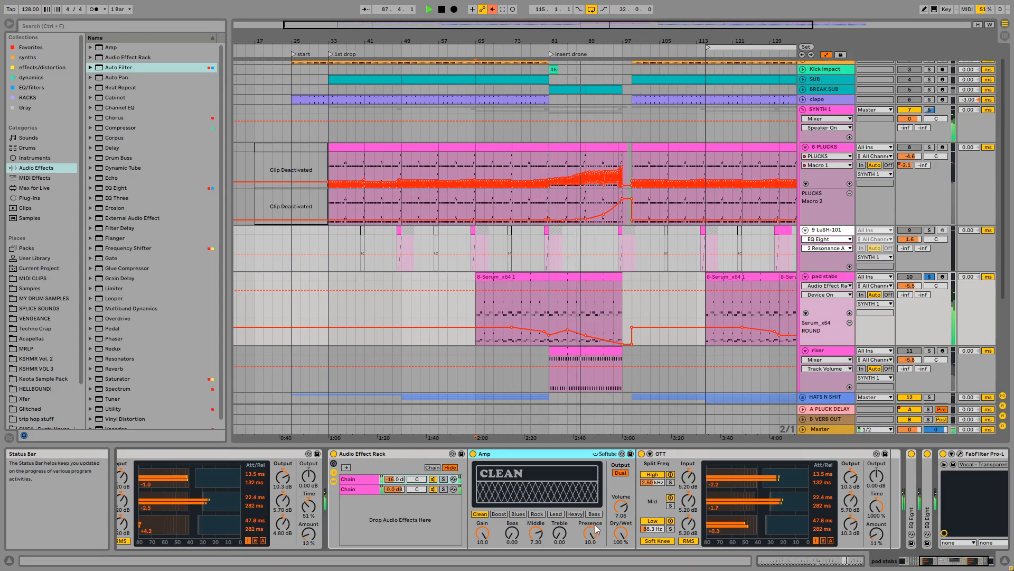
left_click(494, 364)
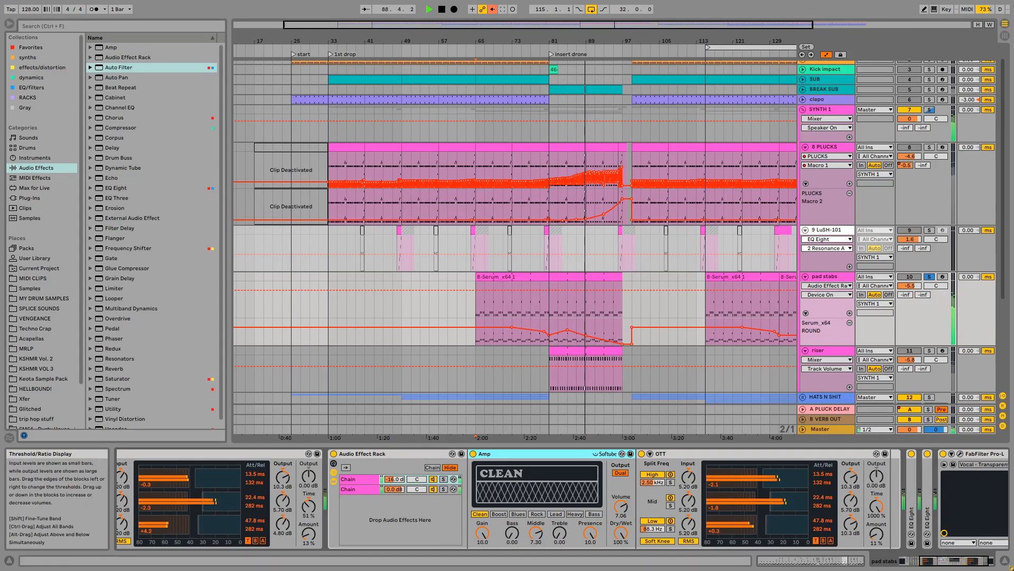
left_click(444, 479)
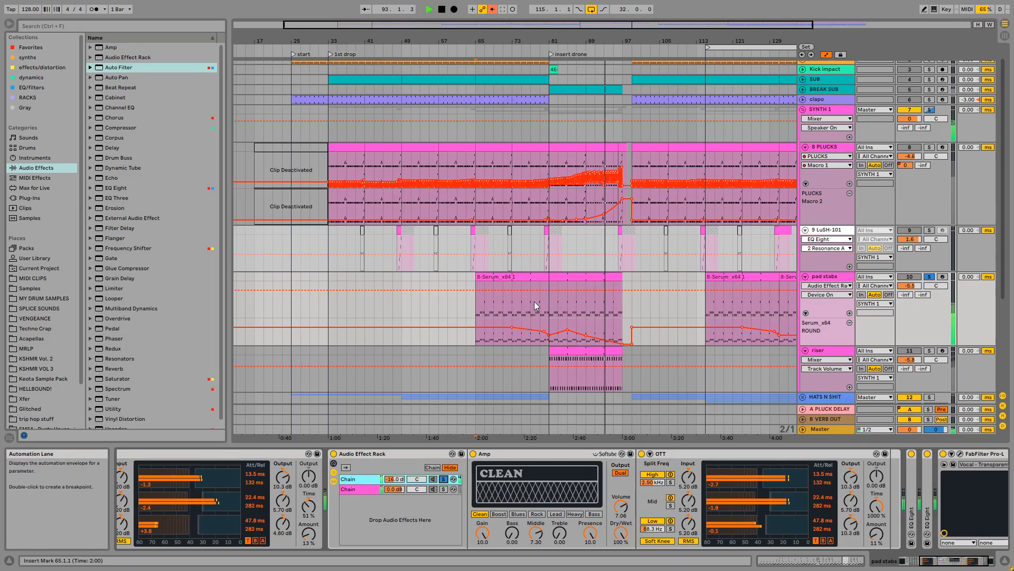
left_click(444, 479)
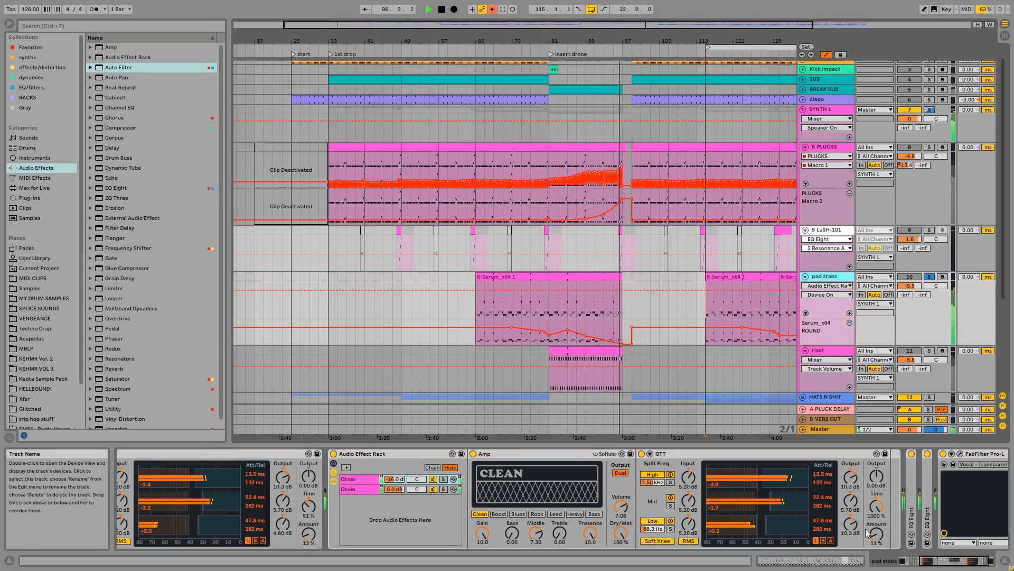
double_click(424, 456)
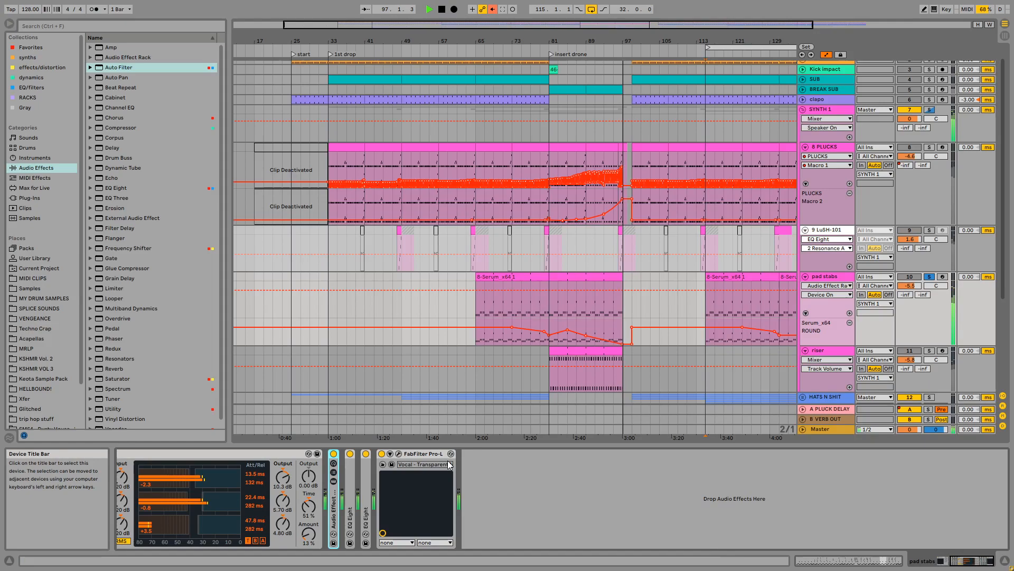
Examine the settings of the two EQ Eights between the pad stabs' rack and FabFilter Pro-L, collapsing both again
double_click(366, 482)
left_click(350, 475)
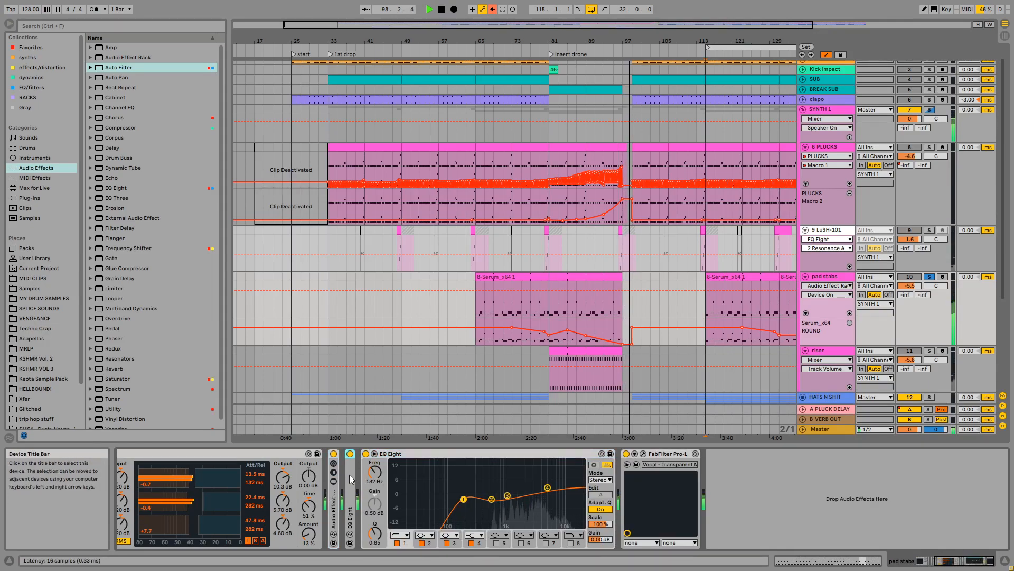
double_click(350, 474)
double_click(464, 452)
double_click(464, 452)
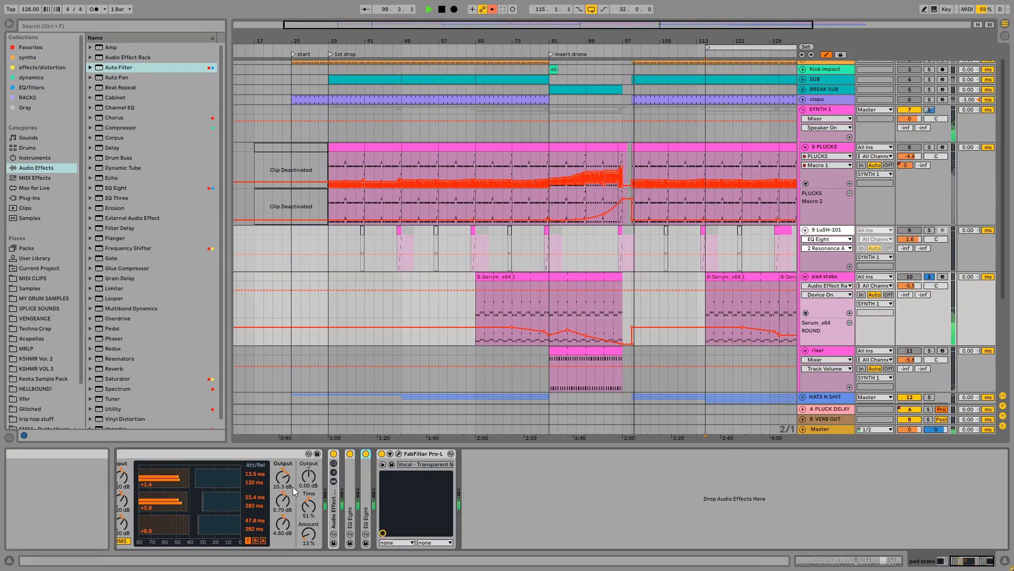
double_click(366, 471)
double_click(351, 483)
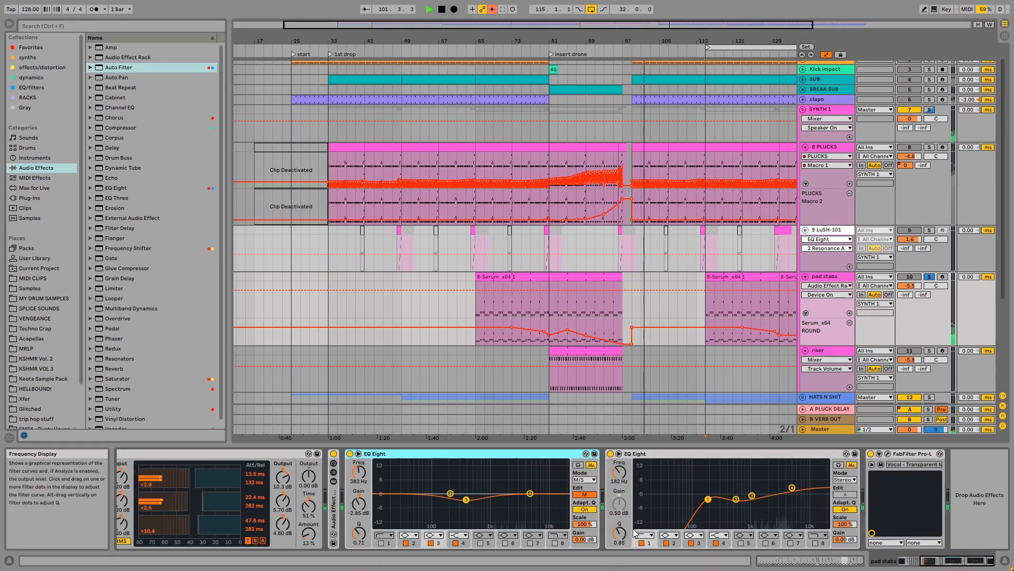
left_click_drag(760, 31, 872, 31)
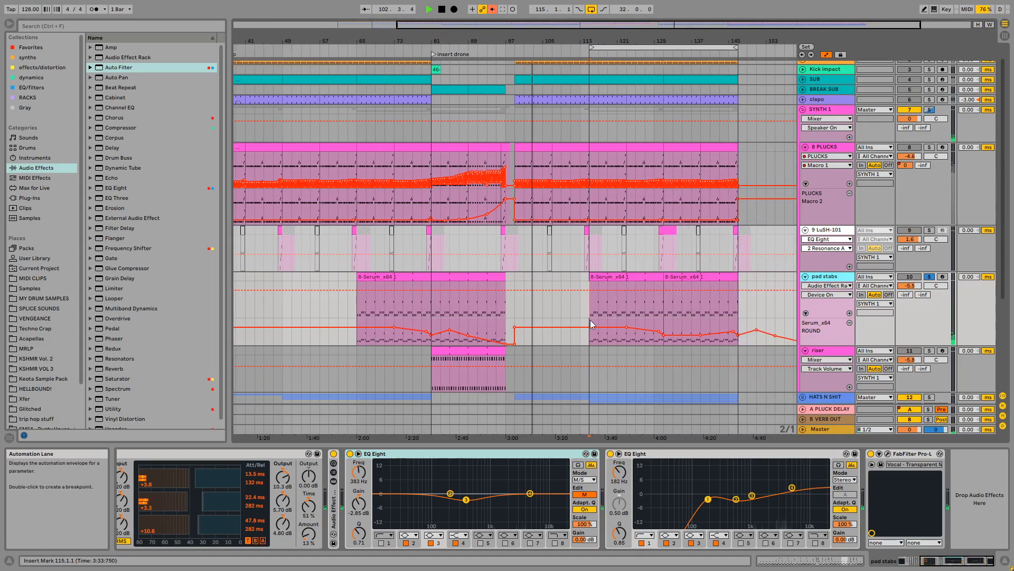
double_click(489, 452)
double_click(490, 452)
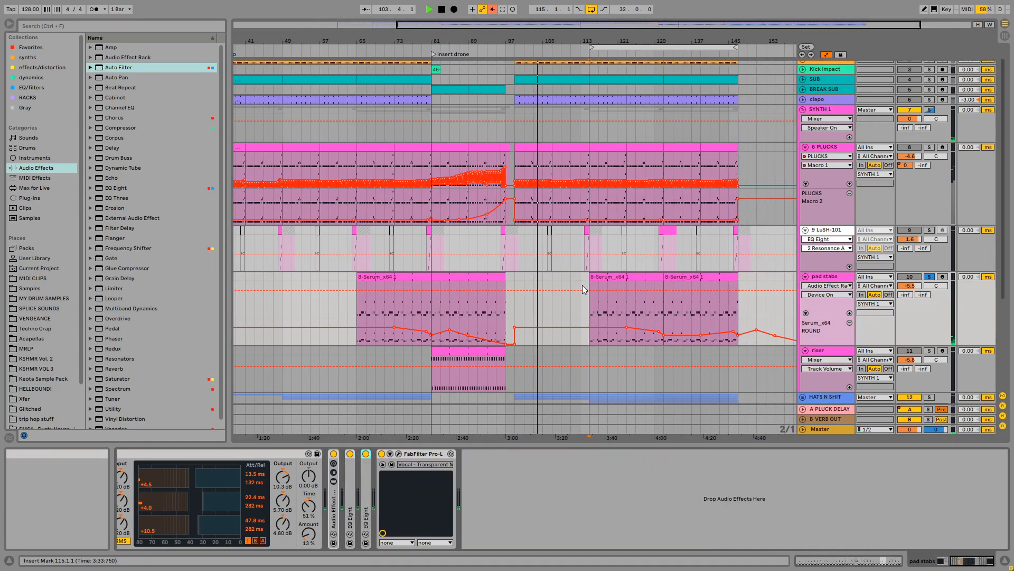
Play the pad stabs from bar 115 and unsolo the track to hear them in the full mix
left_click(586, 303)
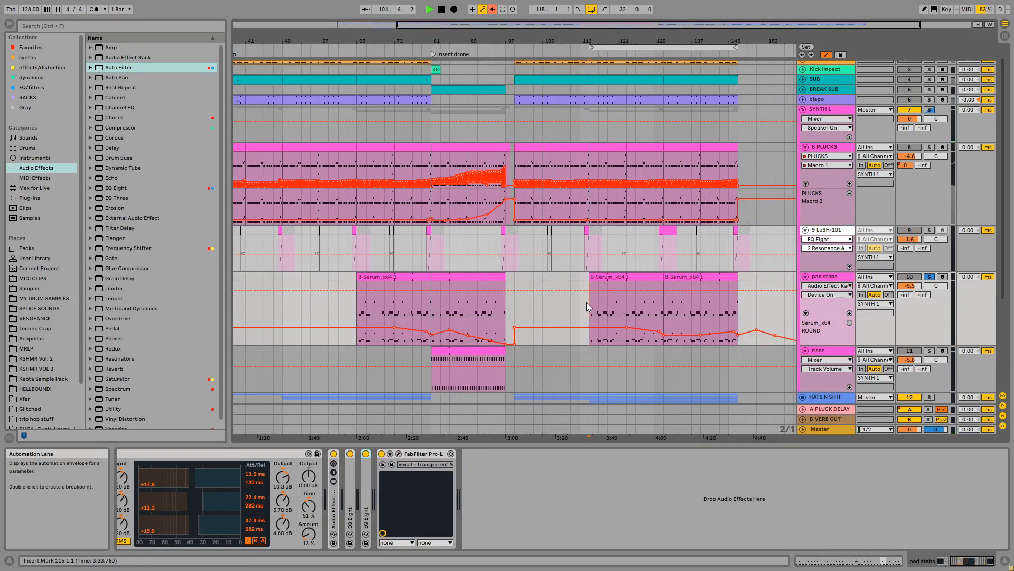
key("space")
key("space")
left_click_drag(657, 42, 734, 41)
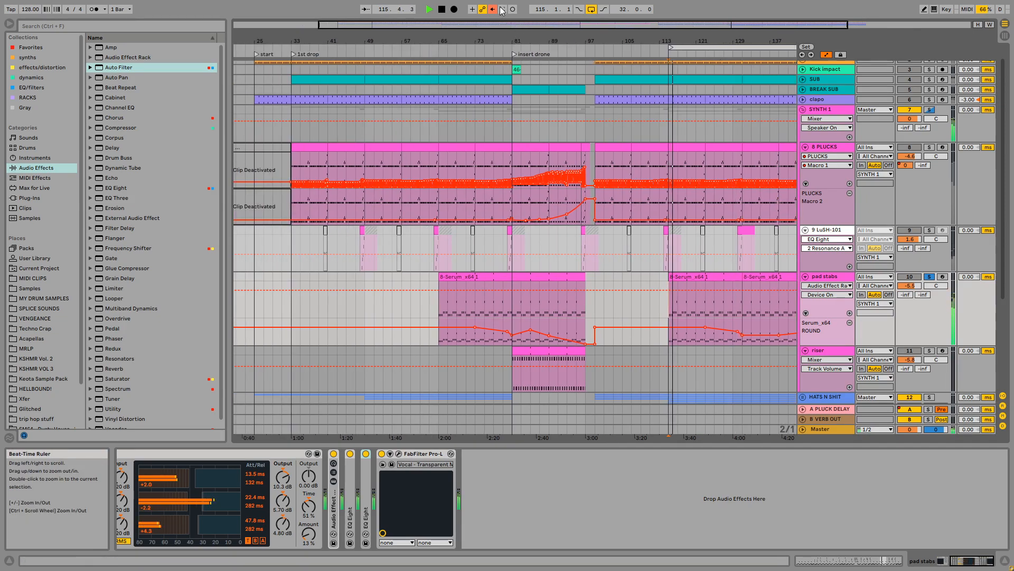
left_click(929, 276)
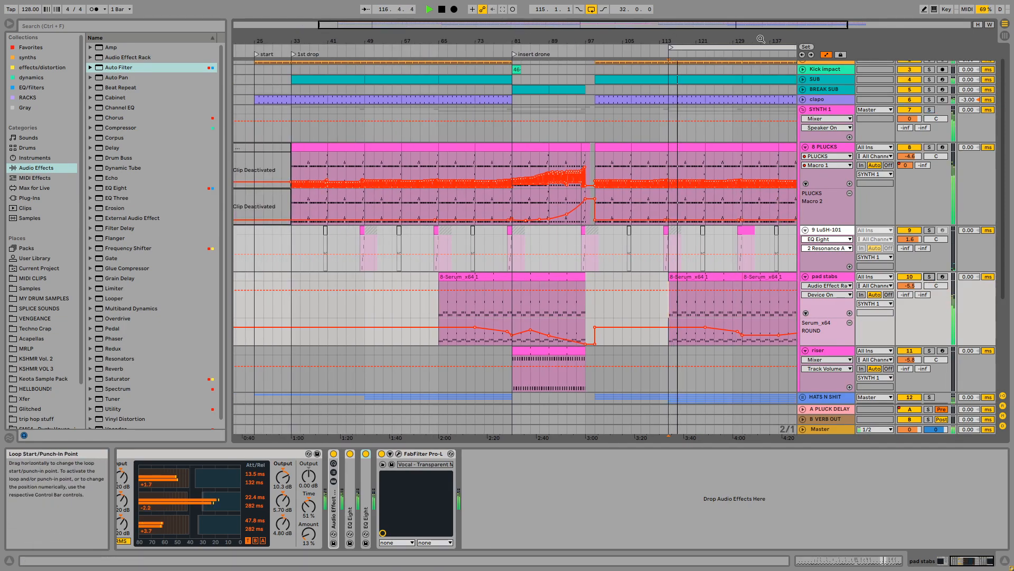
left_click_drag(703, 41, 579, 41)
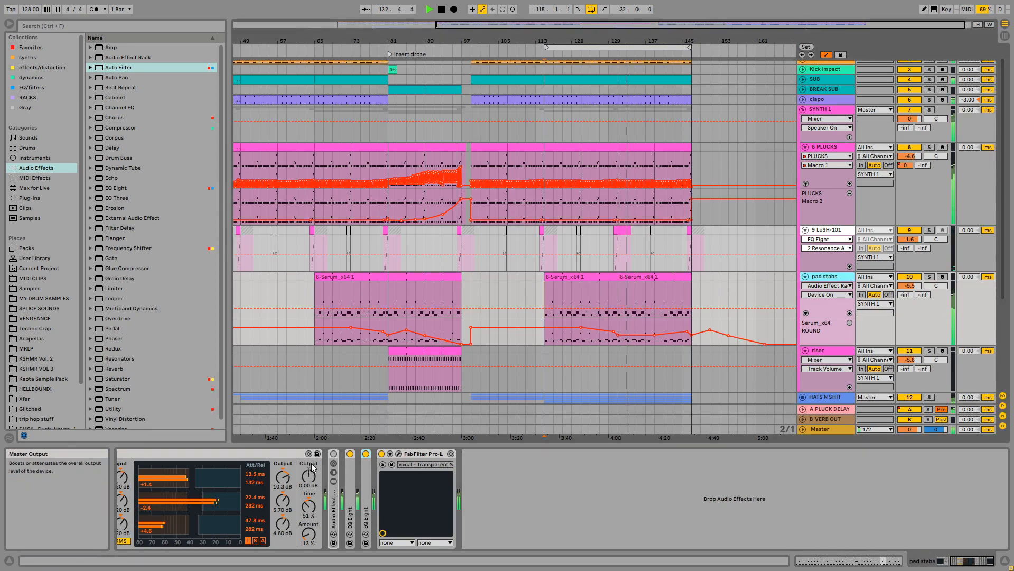
Fold the SYNTH 1 group and show the arrangement from the start through the second drop
left_click(586, 233)
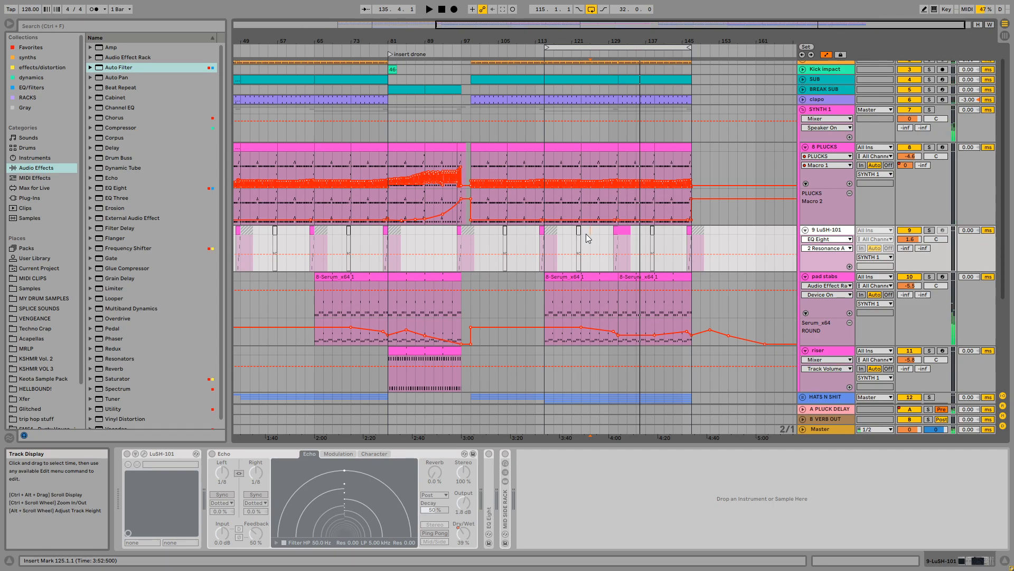
scroll(608, 104, "up", 1)
left_click(803, 125)
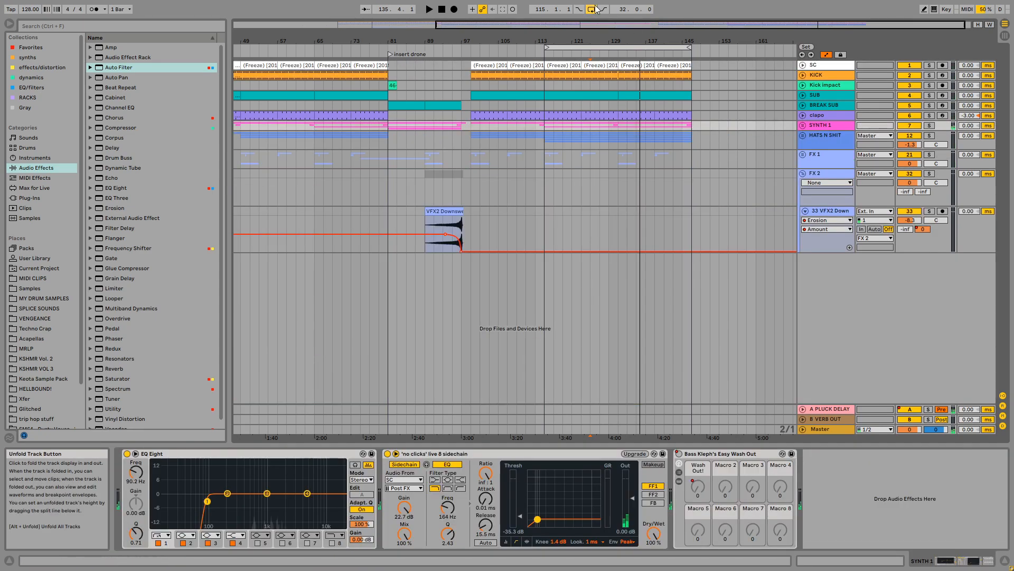
left_click_drag(631, 41, 697, 30)
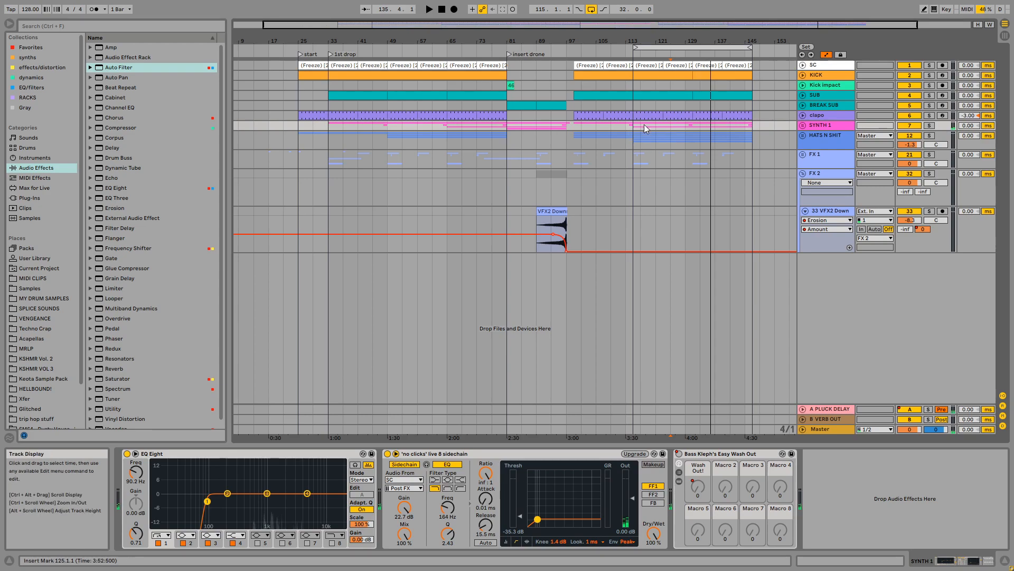
left_click(636, 142)
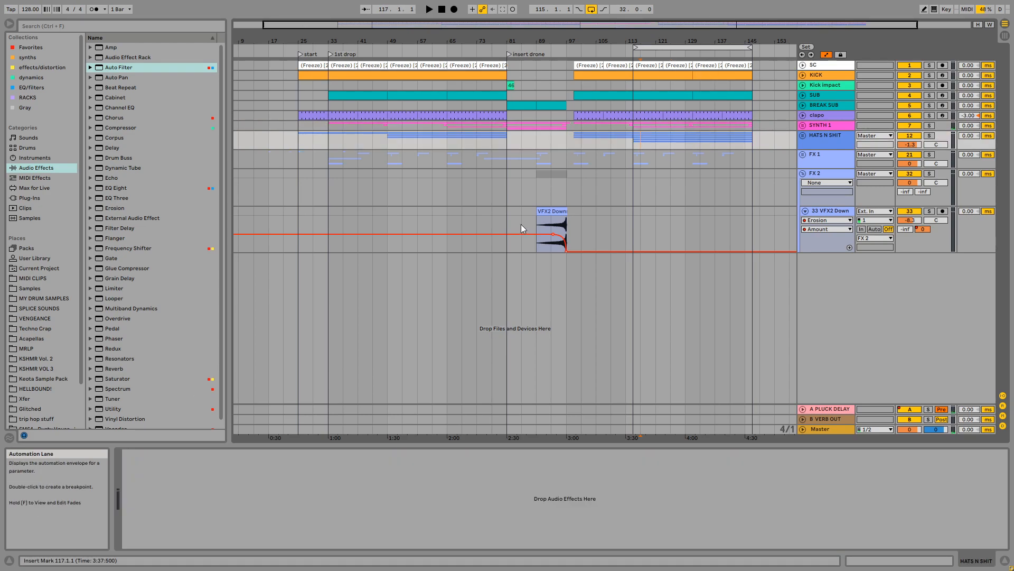
Leave full-screen mode and open the recent set "Confidant (125 bpm) wtf.als"
key("F11")
left_click(9, 17)
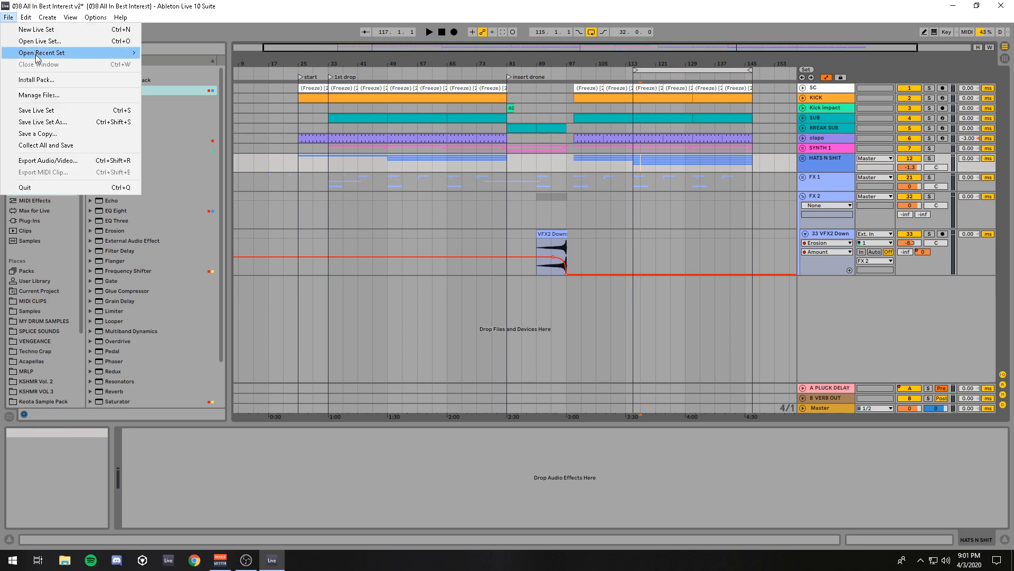
mouse_move(79, 52)
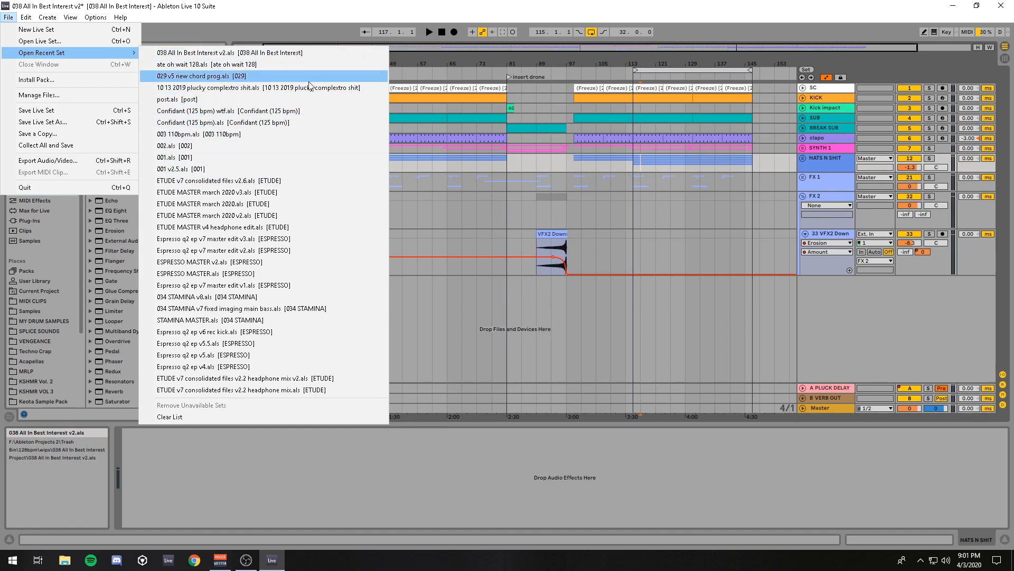
left_click(263, 112)
left_click(464, 298)
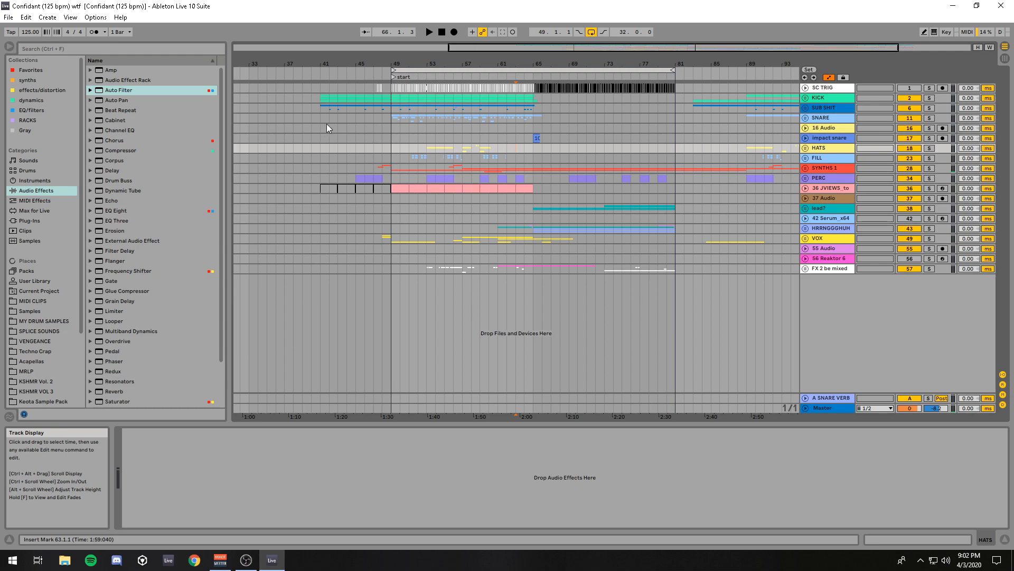
Play the Confidant set from the start marker at bar 49 and switch to full-screen view
left_click(394, 128)
key("space")
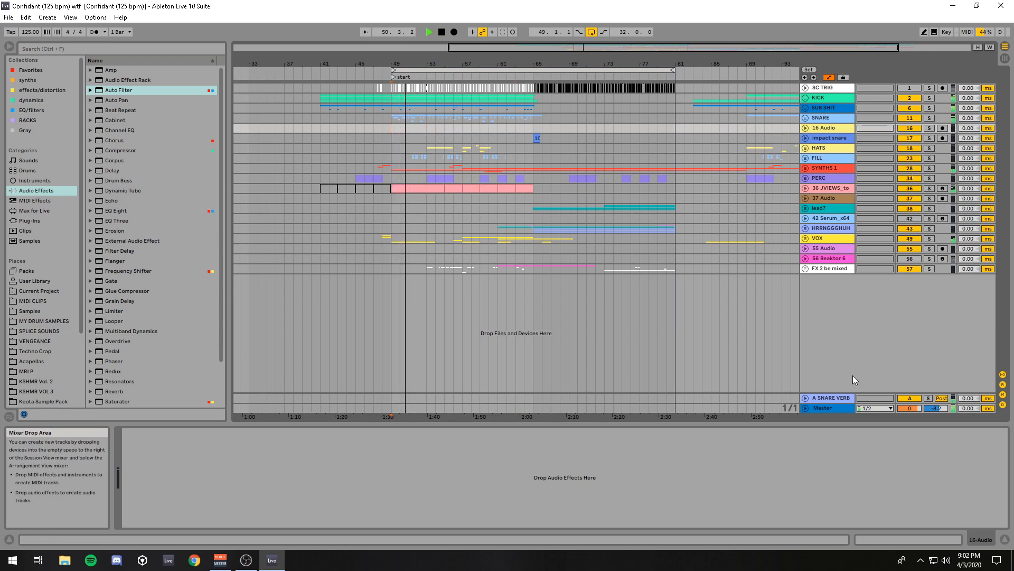
left_click_drag(495, 66, 496, 105)
key("F11")
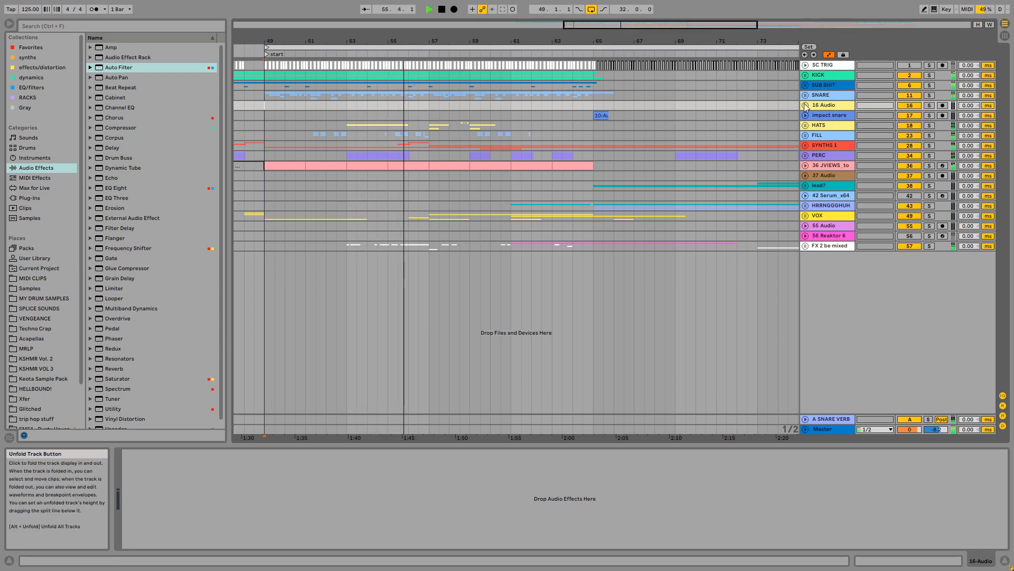
Unfold the SYNTHS 1 group to examine its pad, LuSH-101 and FX tracks during playback
left_click(805, 145)
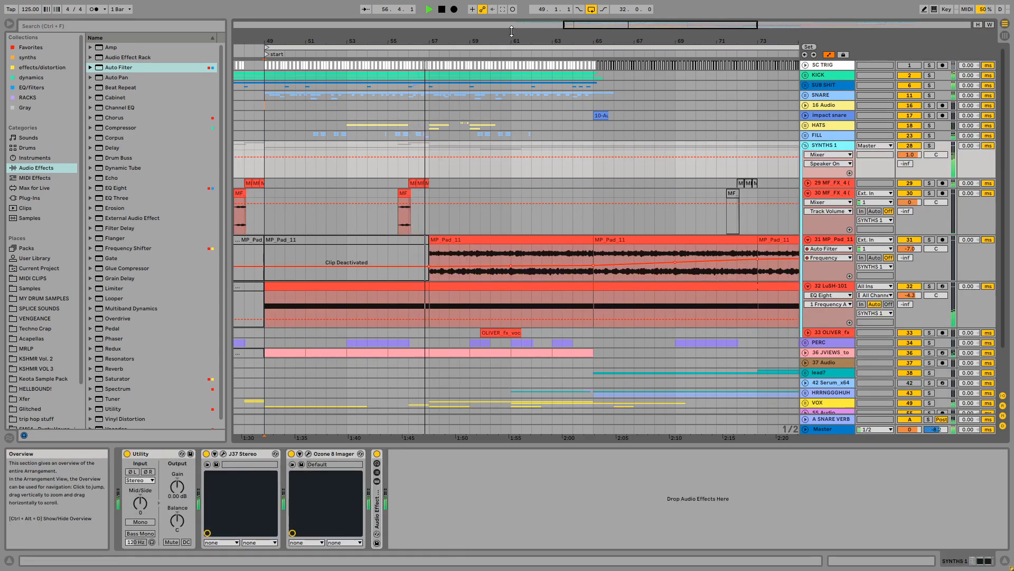
left_click_drag(497, 41, 497, 20)
scroll(655, 233, "down", 2)
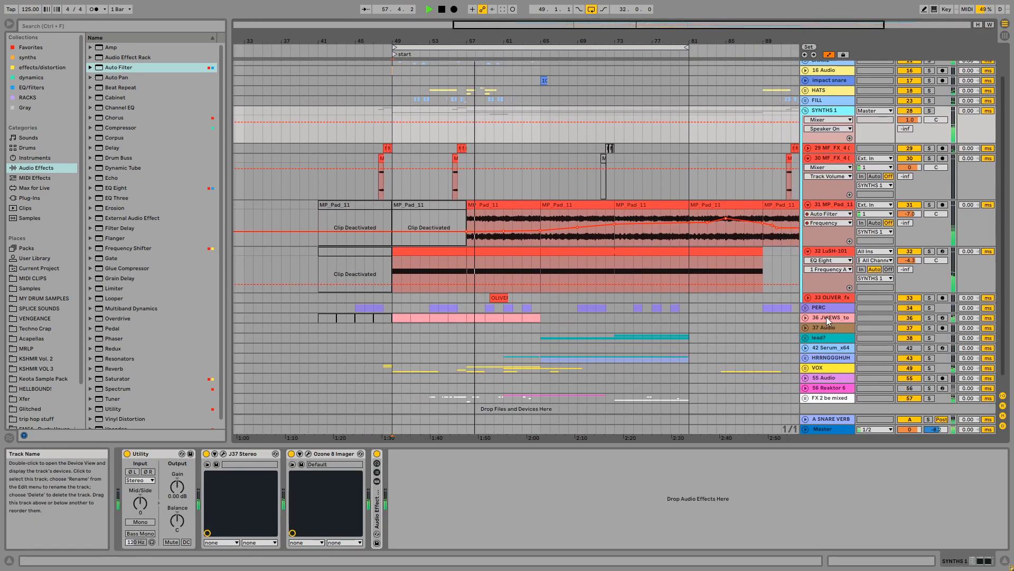
Unfold the 36 JVIEWS track to view its clips and devices, and fold the SYNTHS 1 group
left_click(805, 317)
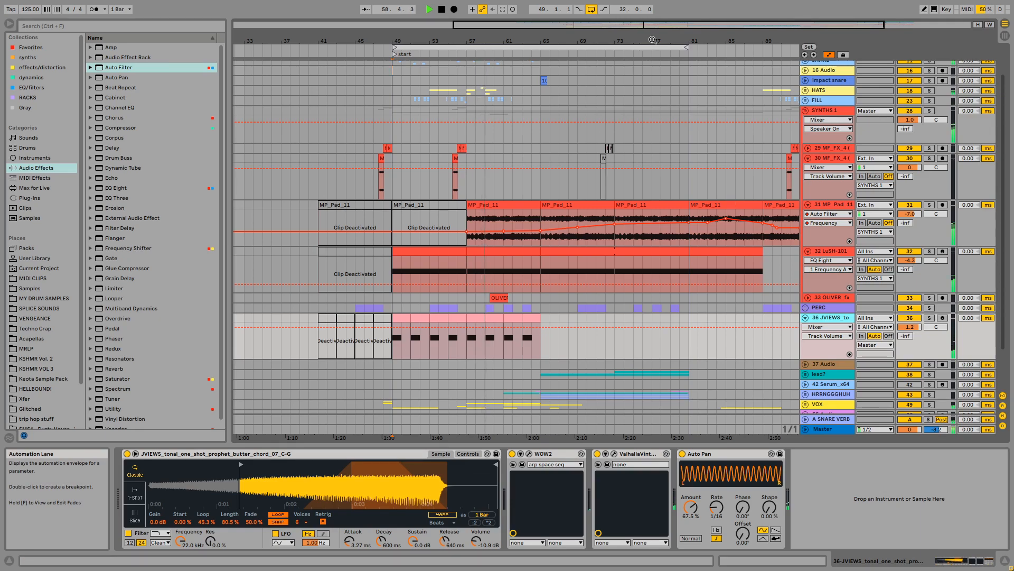
scroll(634, 200, "right", 5)
scroll(502, 193, "up", 2)
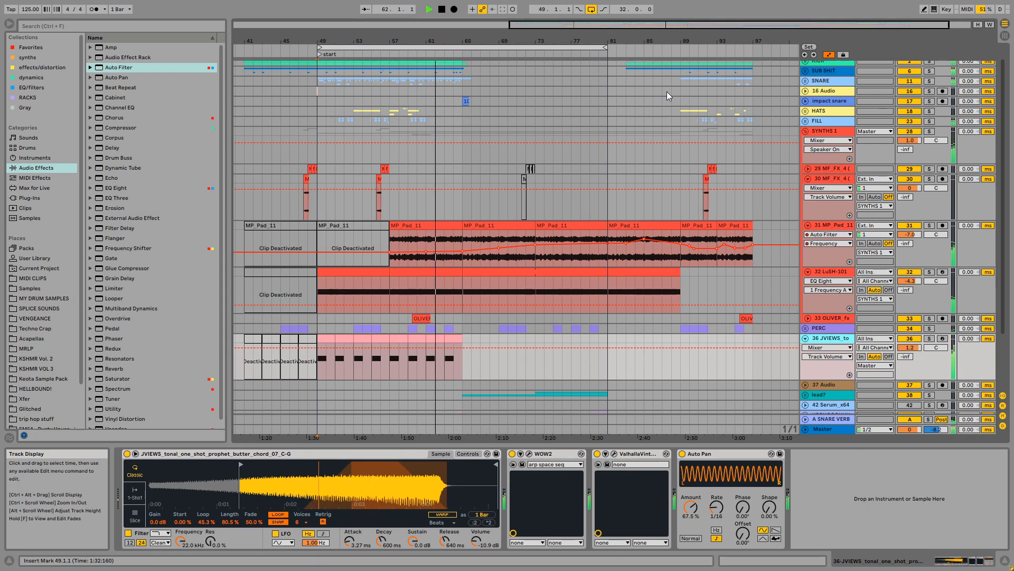
scroll(507, 246, "up", 1)
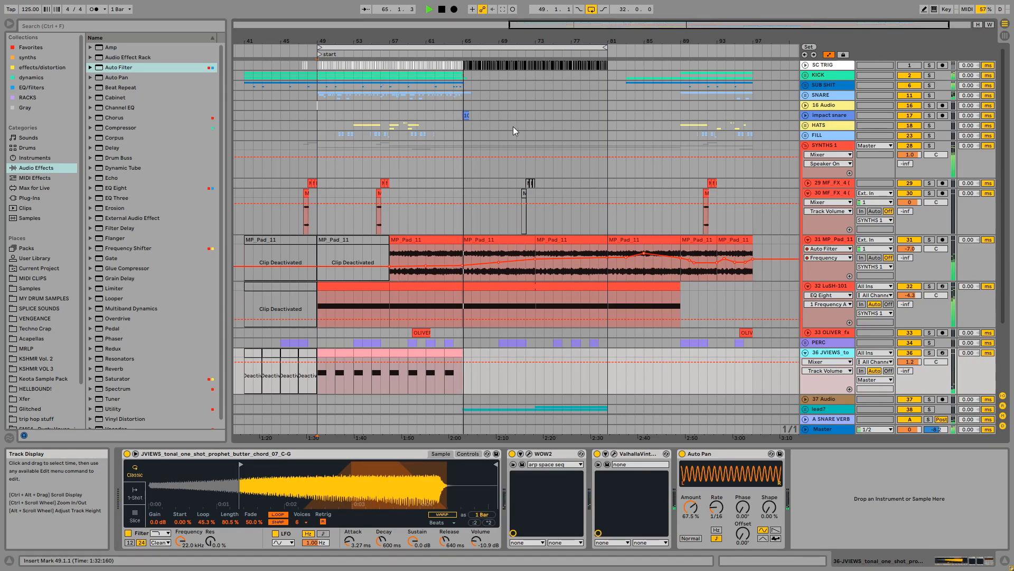
left_click_drag(561, 41, 562, 50)
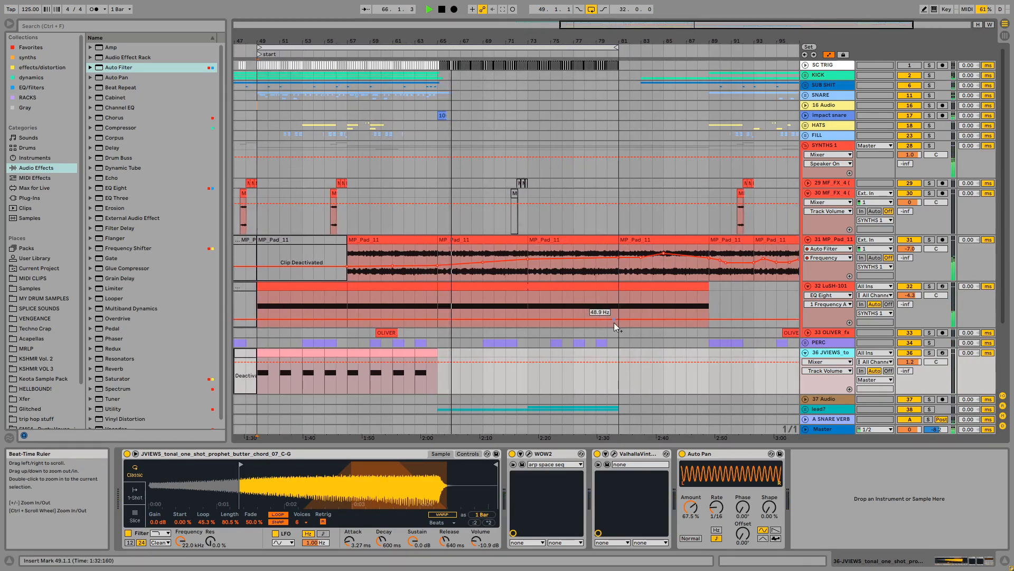
left_click(807, 147)
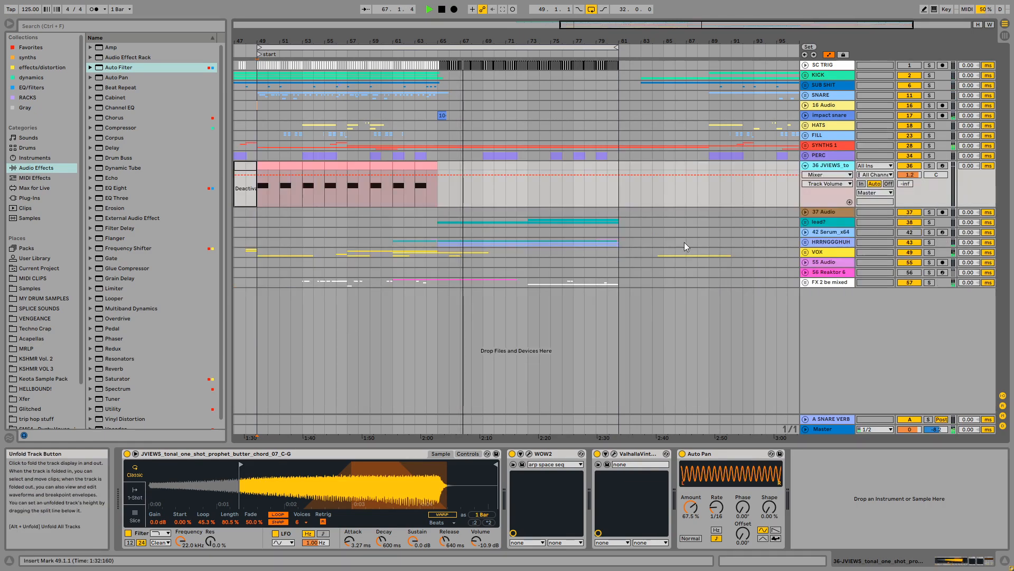
Unfold the HRRNGGGHUH group to examine its clips, automation and devices during playback, and fold it again
left_click(655, 269)
scroll(577, 256, "down", 2)
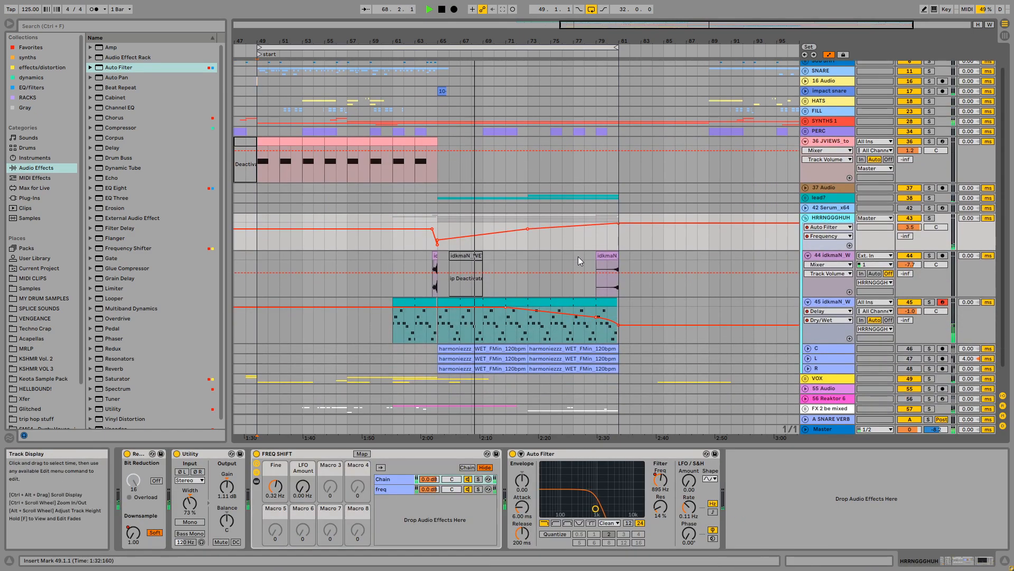
scroll(739, 257, "up", 1)
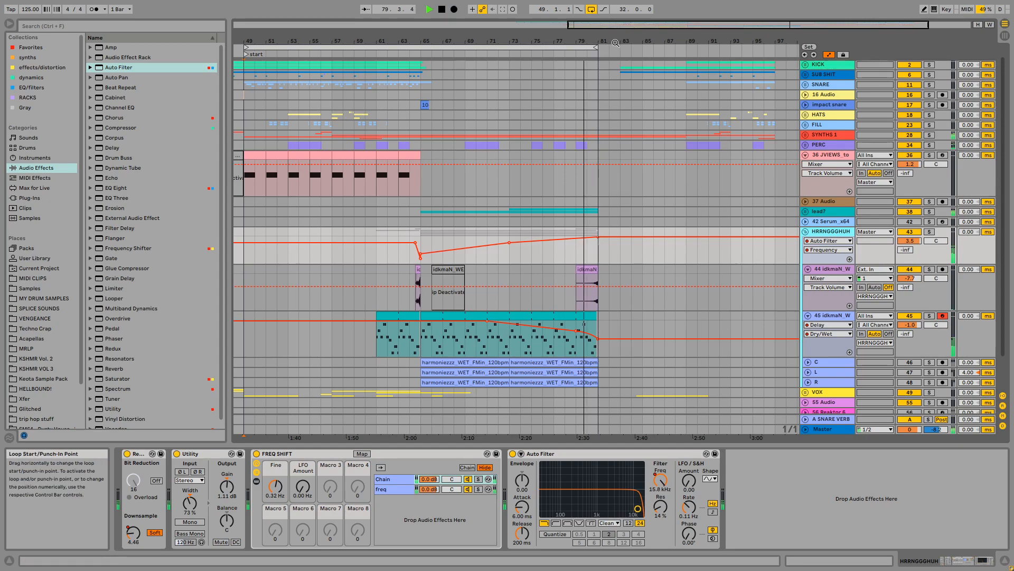
scroll(599, 244, "down", 2, "ctrl")
scroll(498, 234, "up", 1)
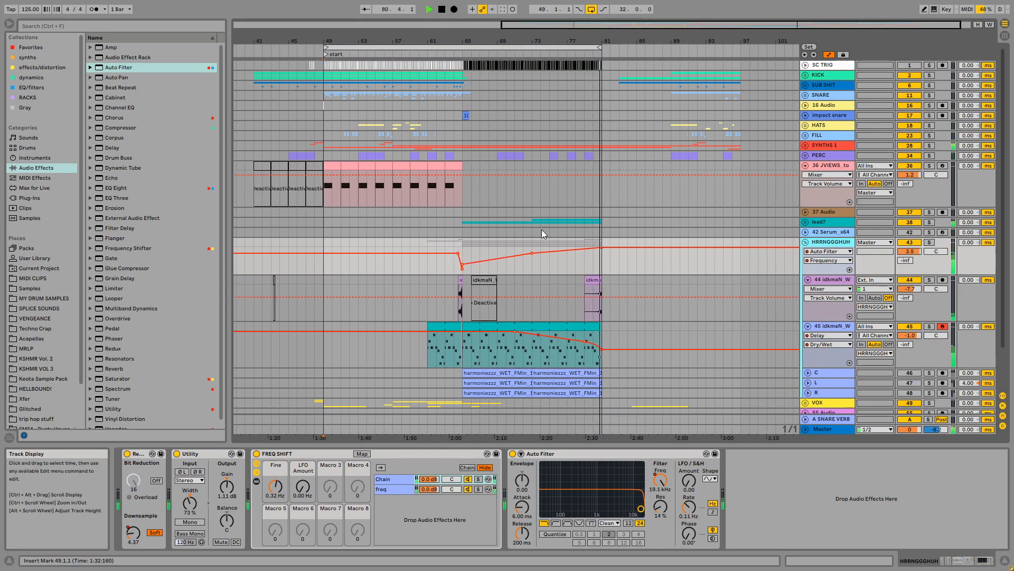
left_click(806, 242)
Stop playback and examine the arrangement between bars 49 and 81, marking the section change at bar 65
left_click(806, 97)
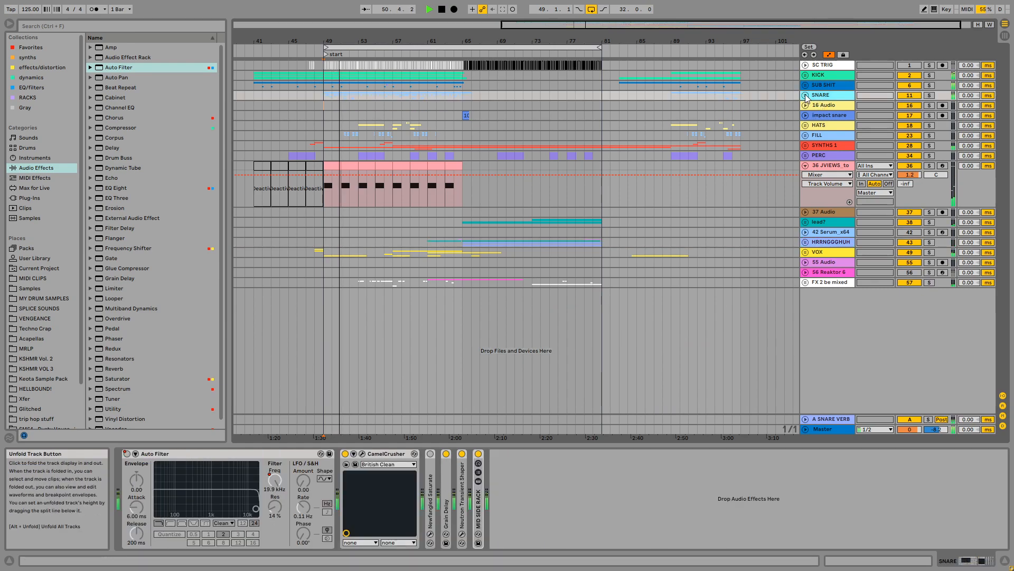
left_click(392, 143)
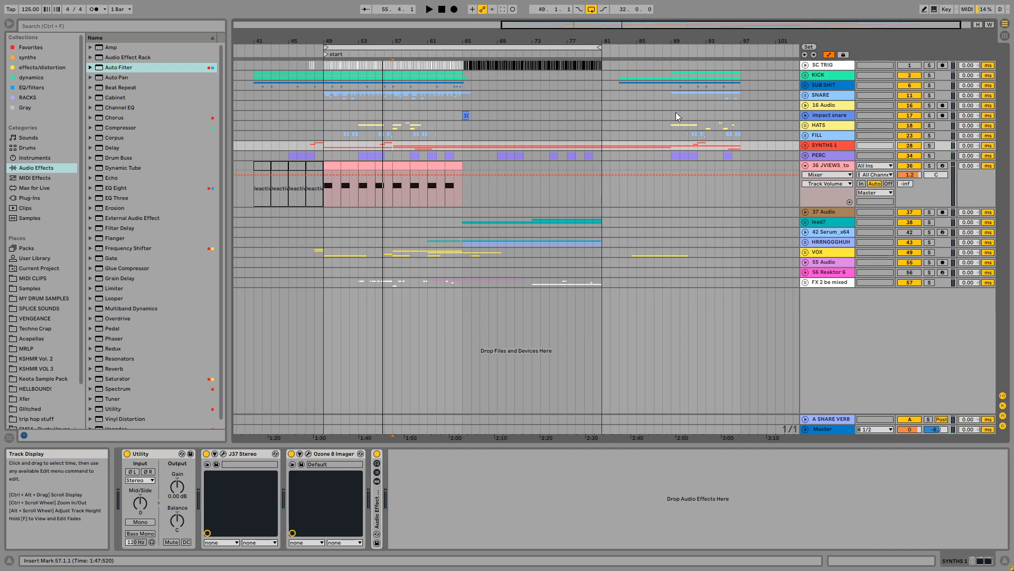
left_click(507, 116)
left_click(458, 123)
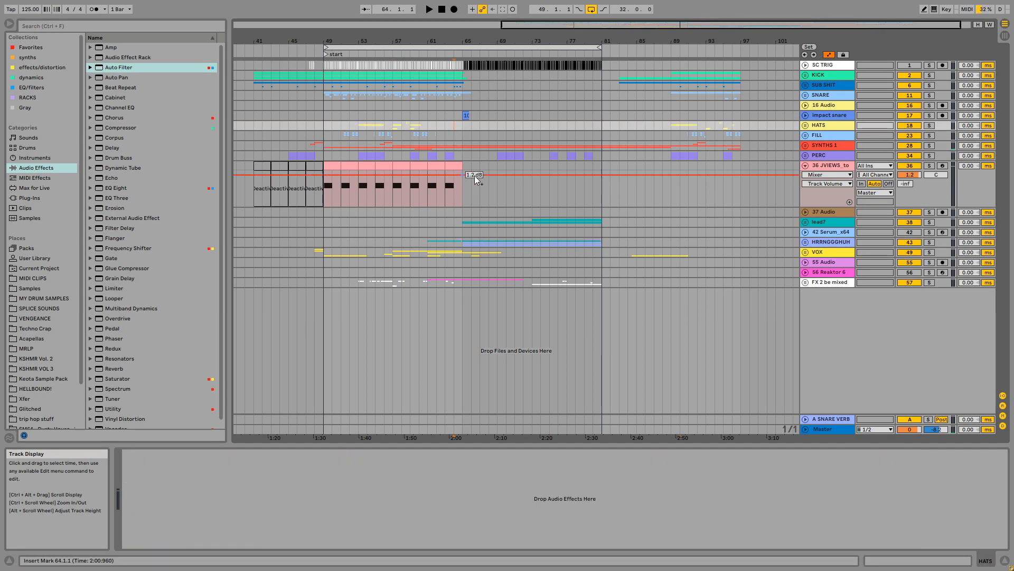
left_click(500, 46)
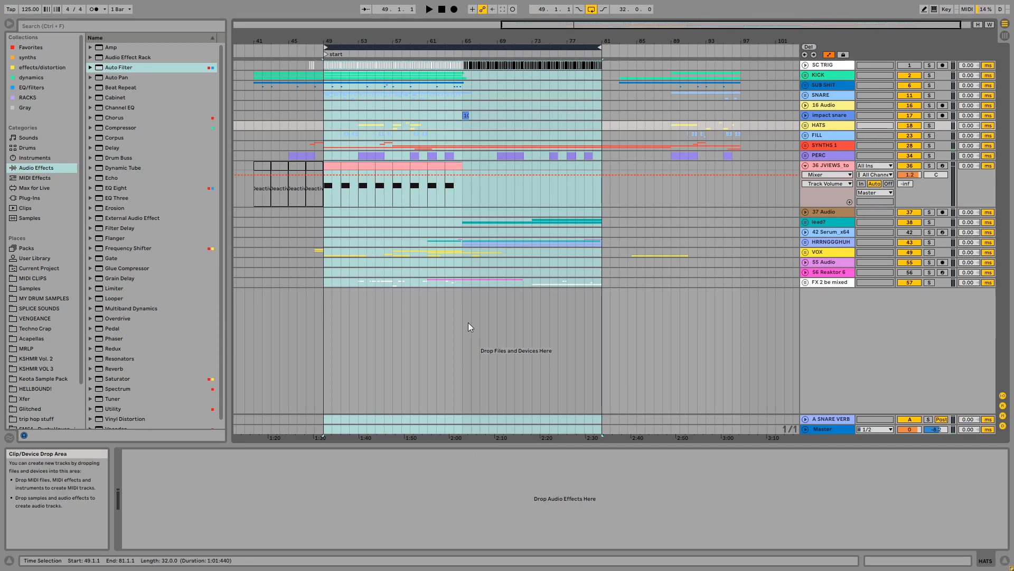
left_click(463, 262)
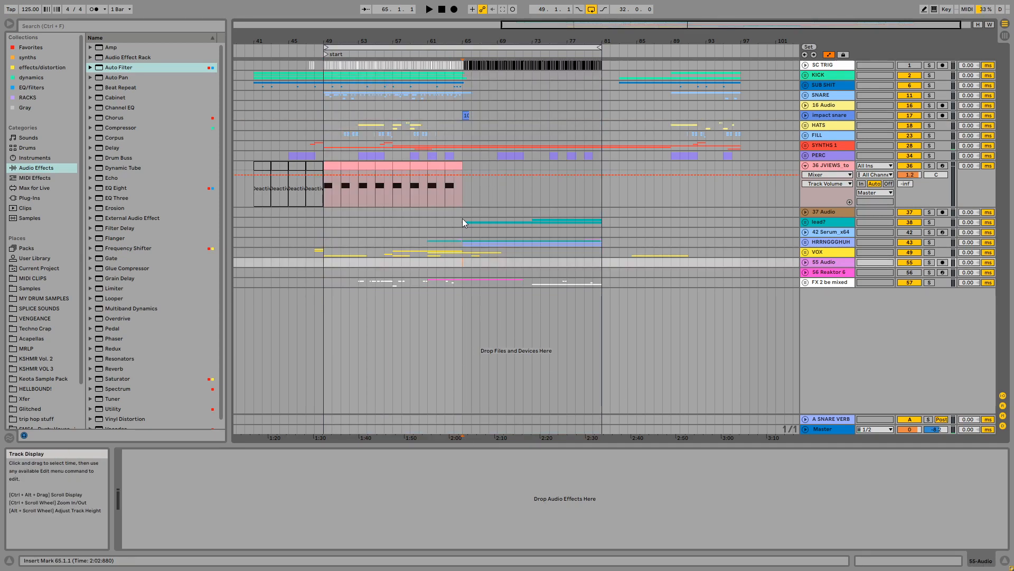
left_click(459, 293)
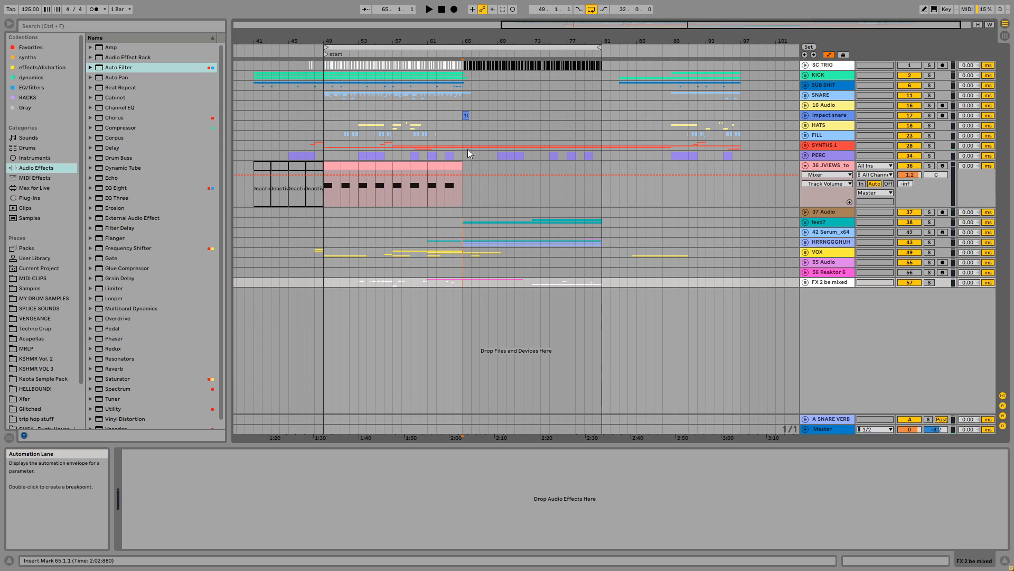
left_click(464, 163)
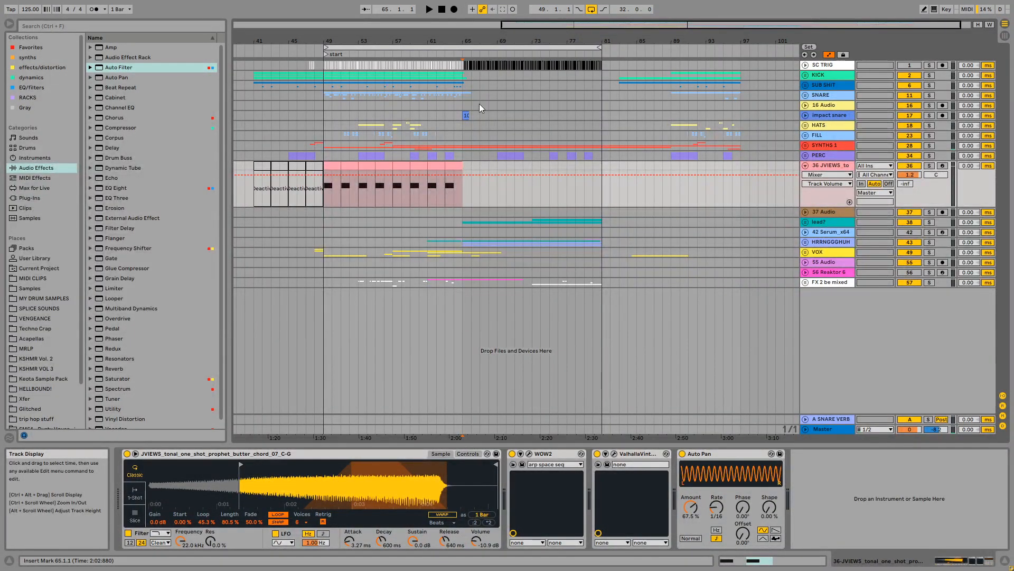
Compare the SNARE group's bars 65–81 and 49–65, and play from bar 49 with the group unfolded
left_click_drag(511, 41, 553, 39)
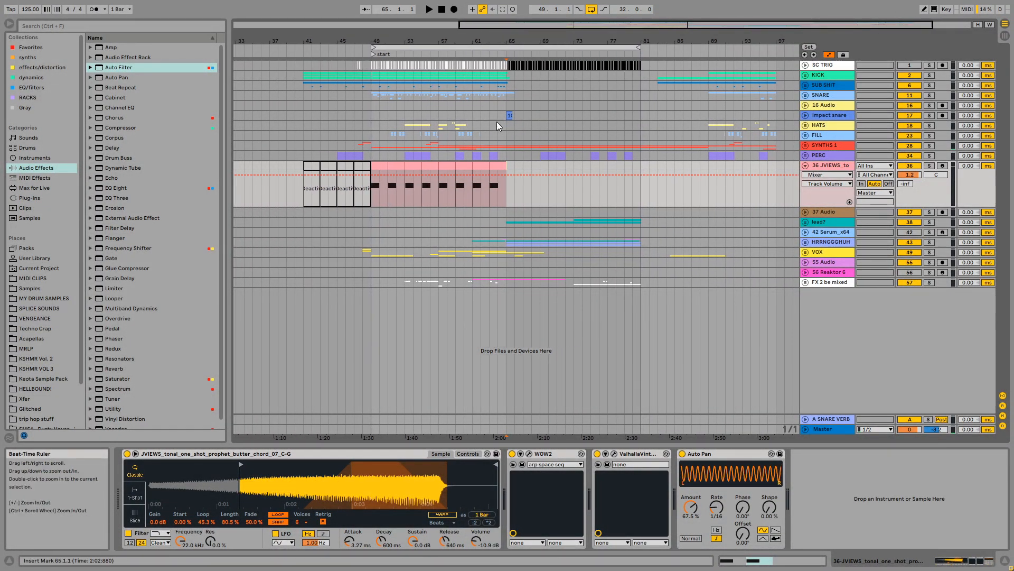
left_click_drag(506, 94, 633, 90)
left_click(641, 93)
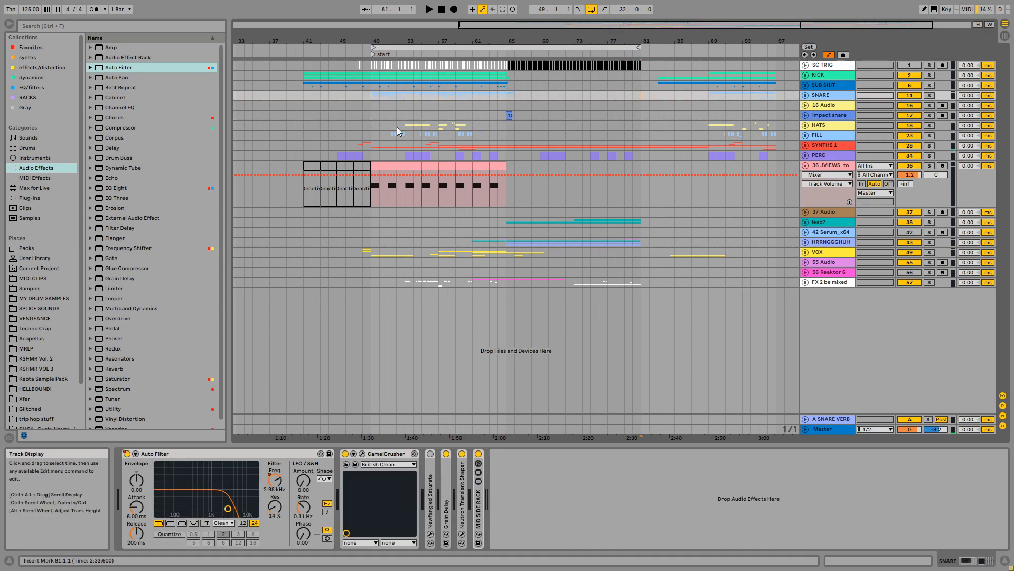
left_click_drag(372, 95, 504, 101)
left_click(374, 98)
key("space")
left_click(806, 96)
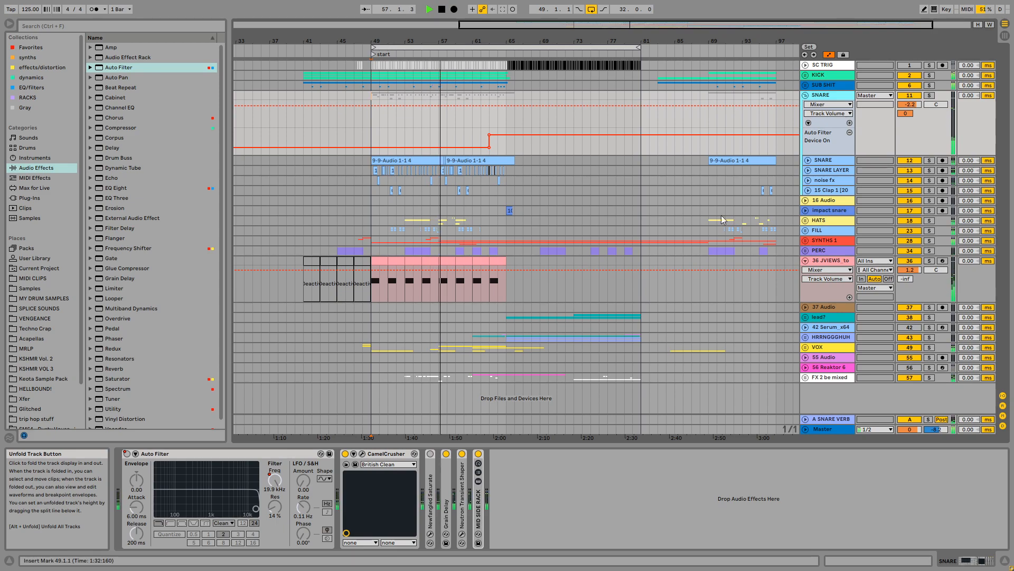
key("space")
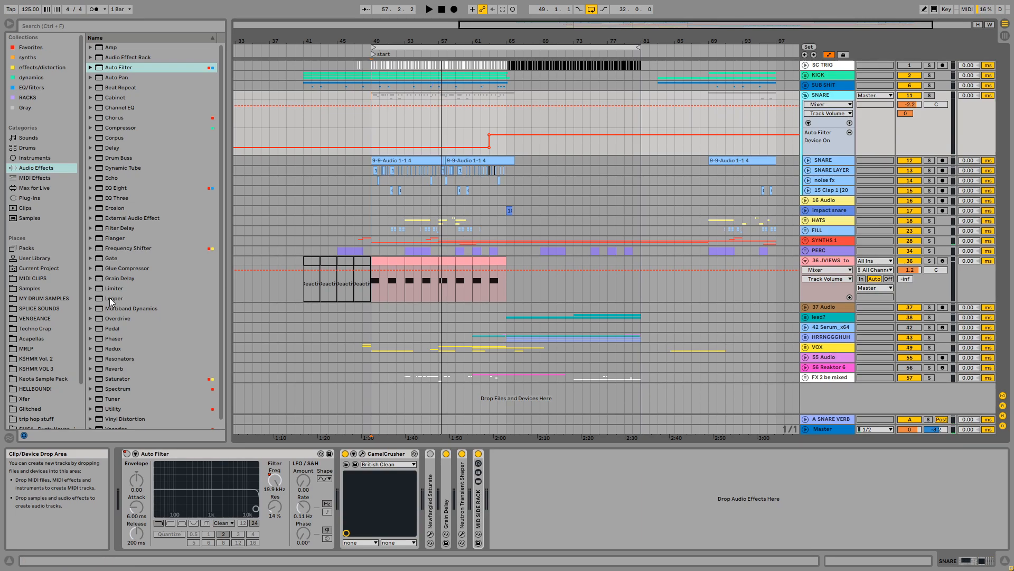
Expand the Multiband Dynamics effect in the browser to review its presets
left_click(90, 308)
scroll(174, 323, "down", 3)
scroll(153, 333, "down", 2)
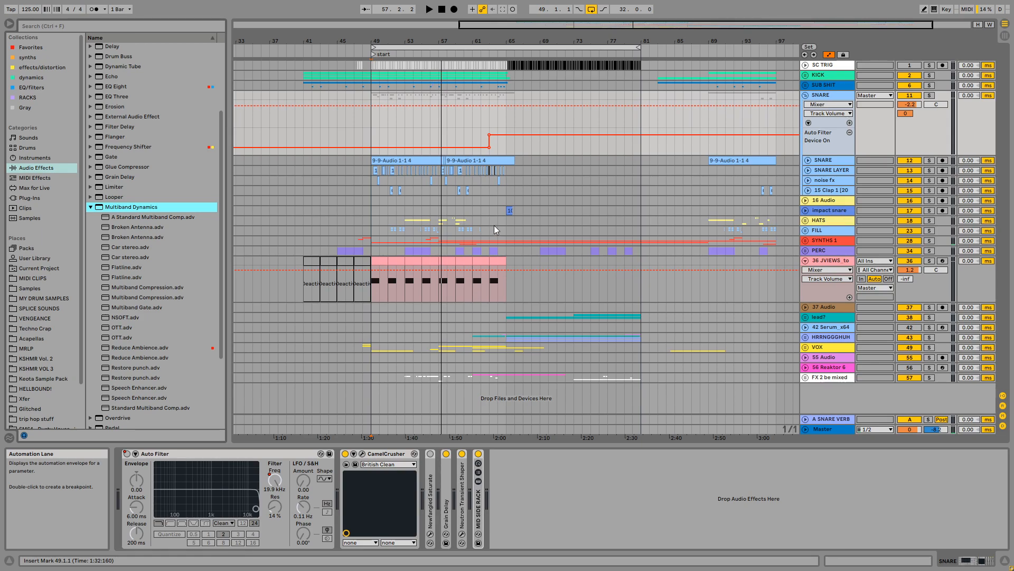
Unfold the SYNTHS 1 group and place the insert marker at bar 65 on the 31 MP_Pad_11 track
left_click(365, 241)
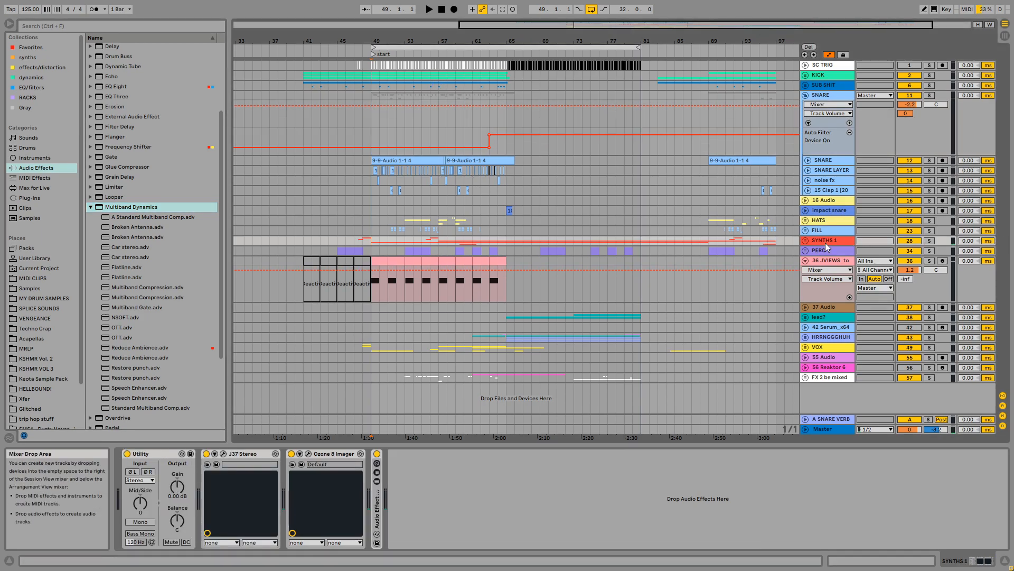
left_click(805, 240)
scroll(497, 280, "down", 2)
left_click(535, 277)
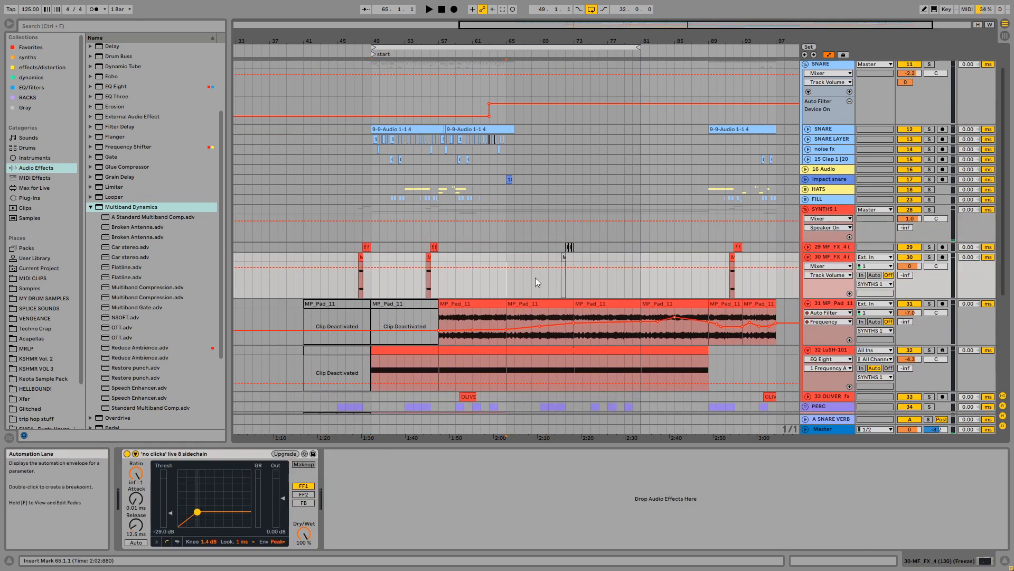
scroll(535, 278, "down", 2)
left_click(511, 285)
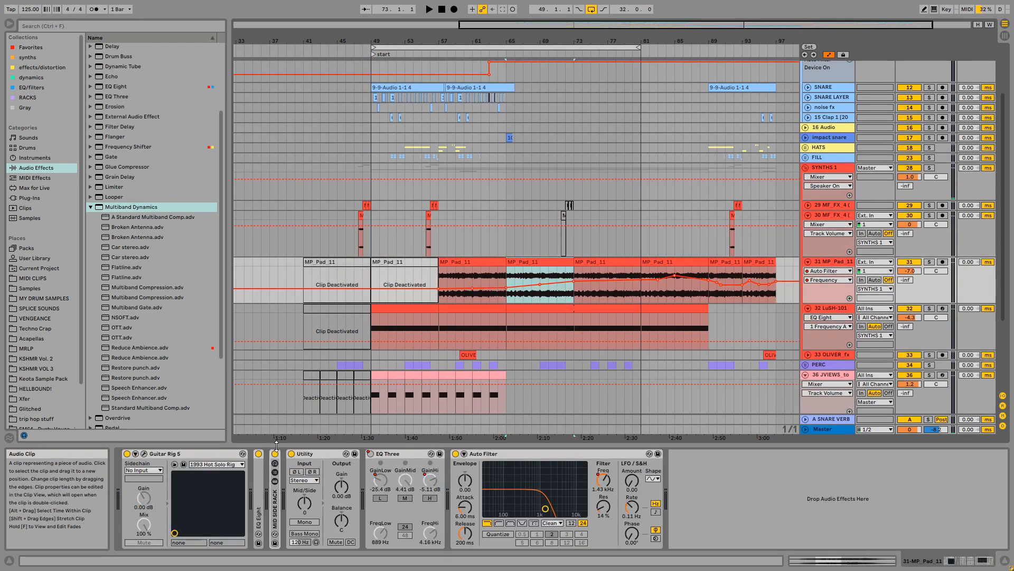
left_click(506, 274)
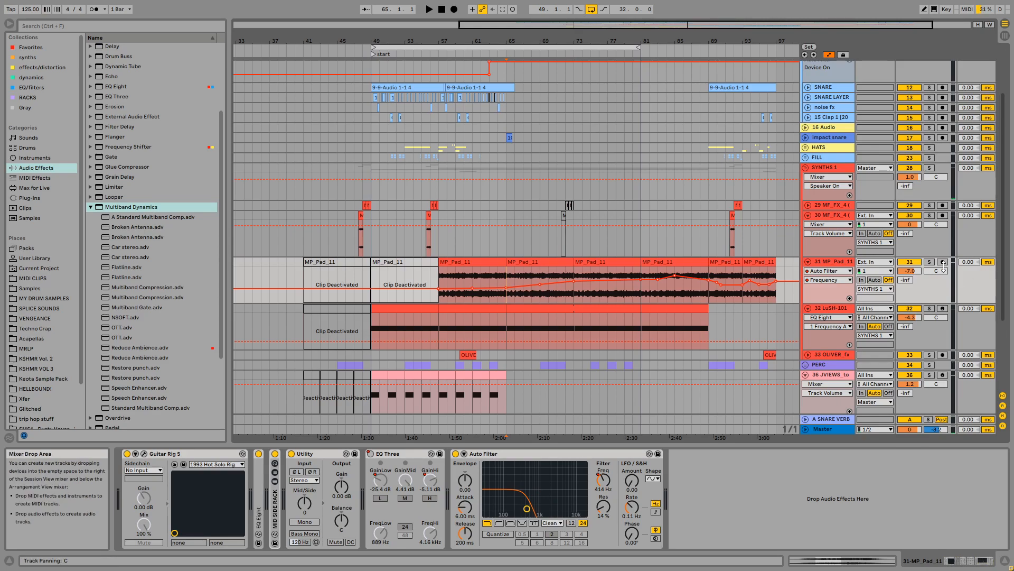
Play from bar 65 with only the SYNTHS 1 group soloed, and loop bars 65 to 81
key("space")
left_click(832, 262)
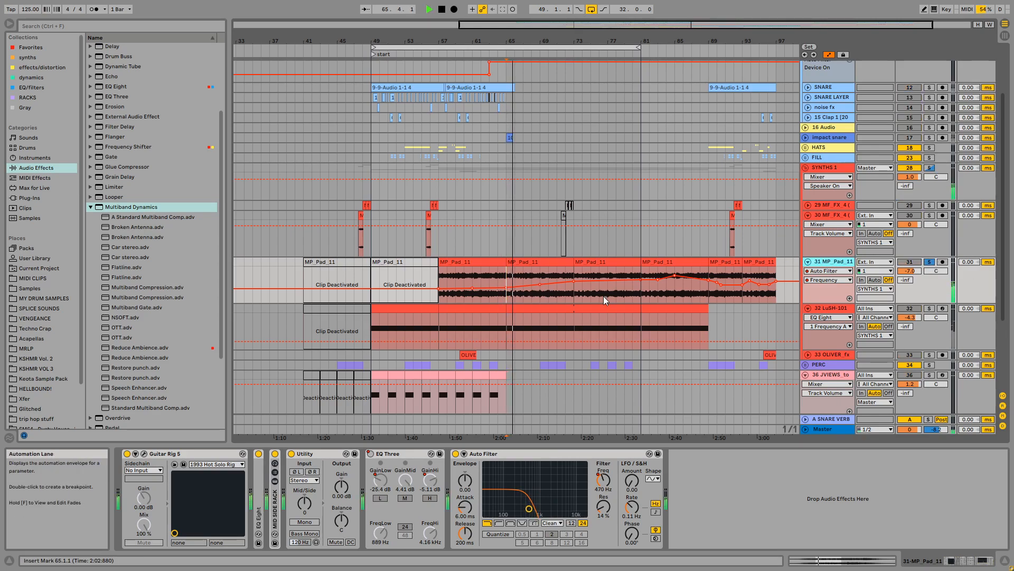
left_click(929, 262)
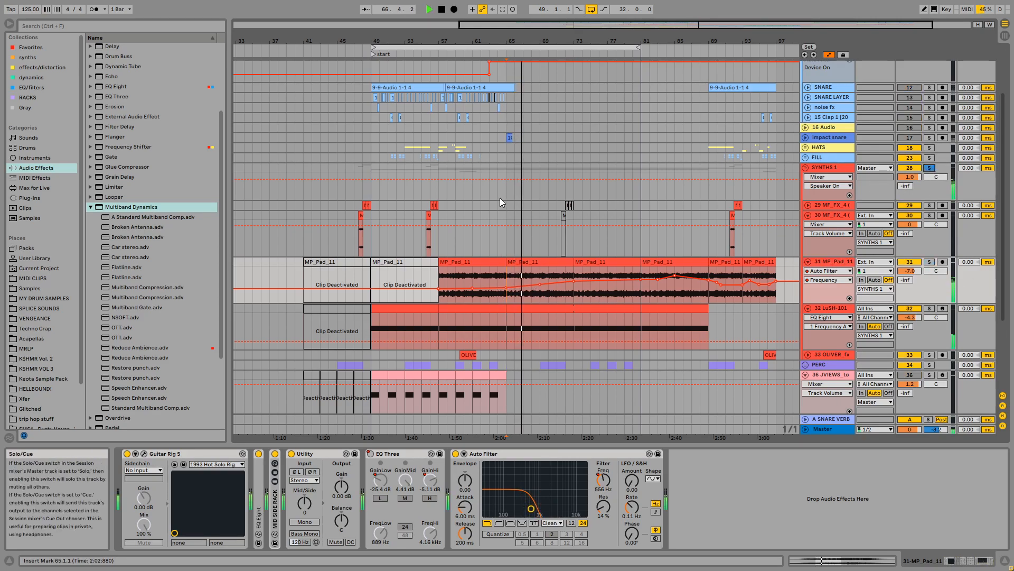
left_click_drag(503, 194, 643, 198)
key("ctrl+l")
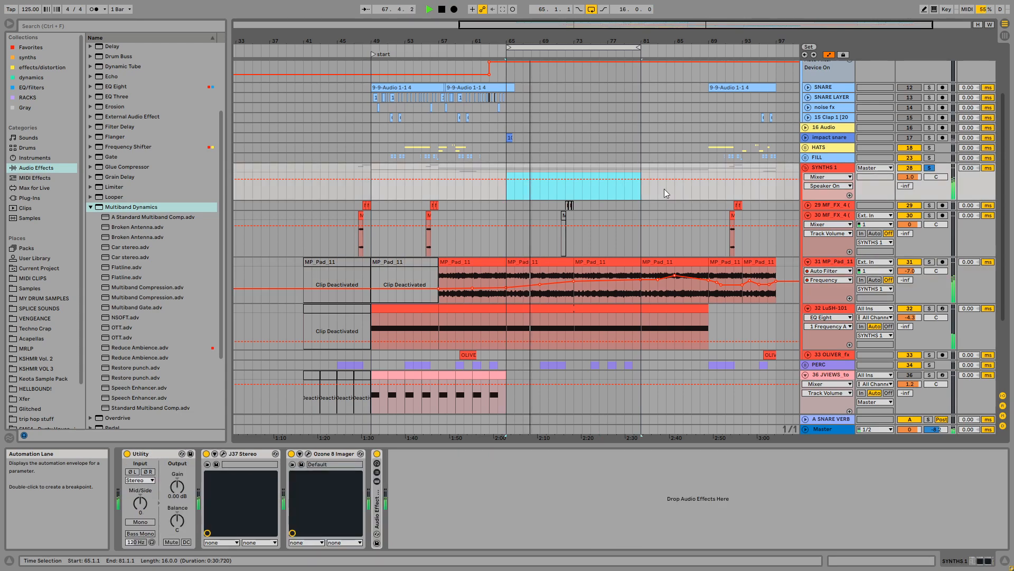
Raise the Master track volume to 2.8 and place the insert marker at bar 65 on the SYNTHS 1 group
left_click(847, 428)
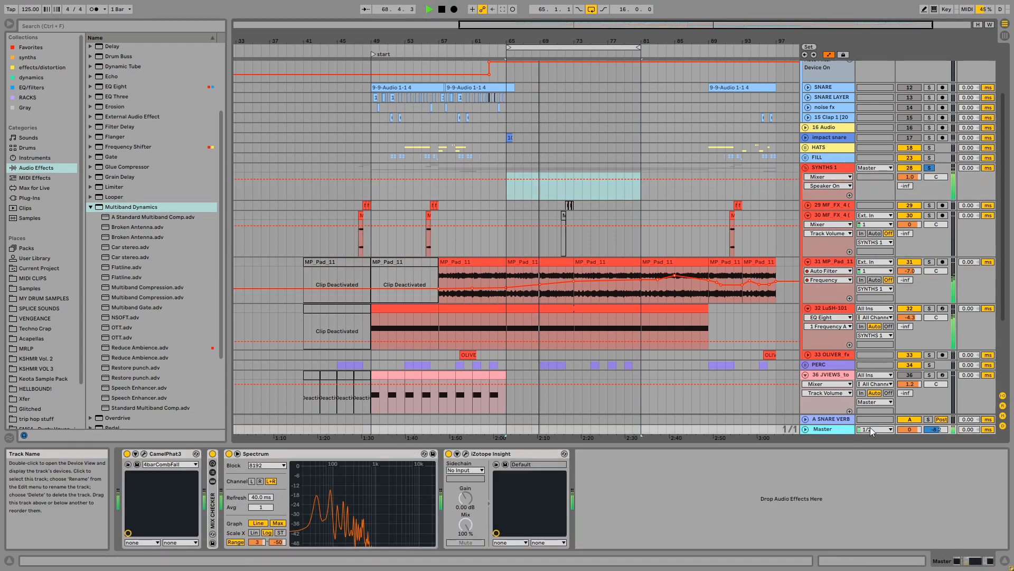
left_click_drag(906, 429, 905, 417)
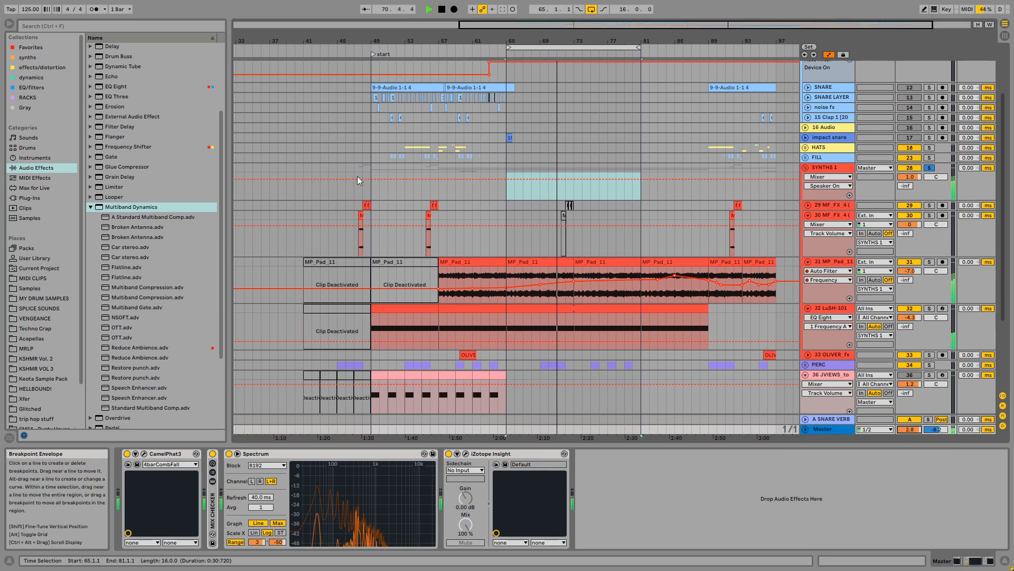
left_click(370, 192)
left_click(503, 197)
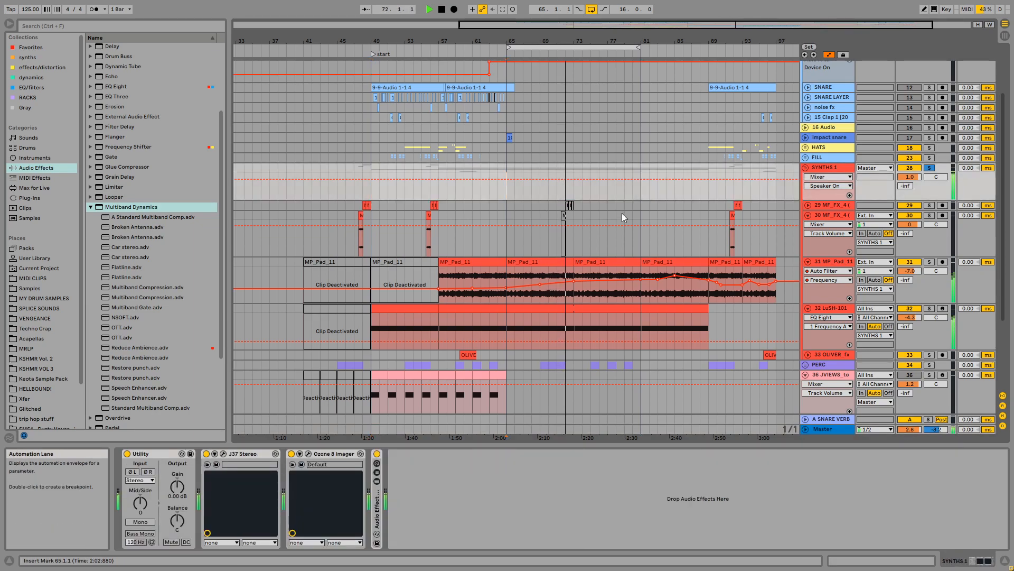
Open the Guitar Rig 5 plug-in window of the 31 MP_Pad_11 track to inspect its modules, and close it
scroll(619, 228, "down", 2)
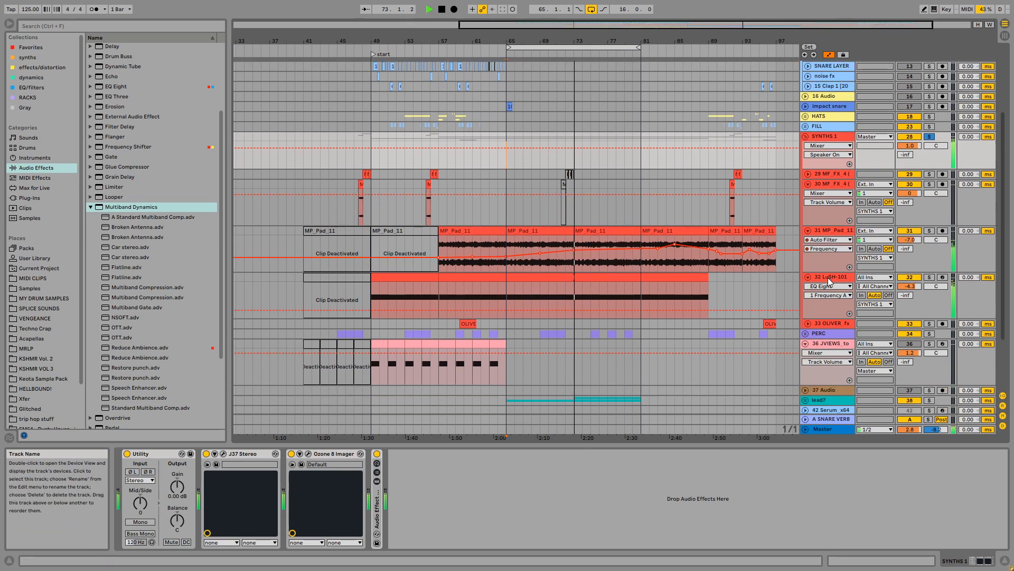
left_click(841, 231)
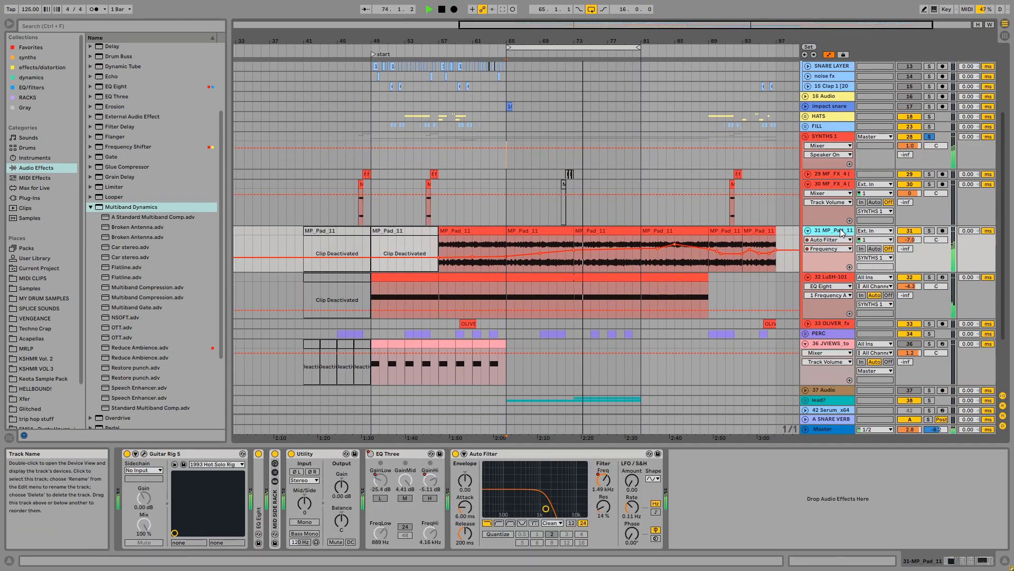
key("ctrl+alt+p")
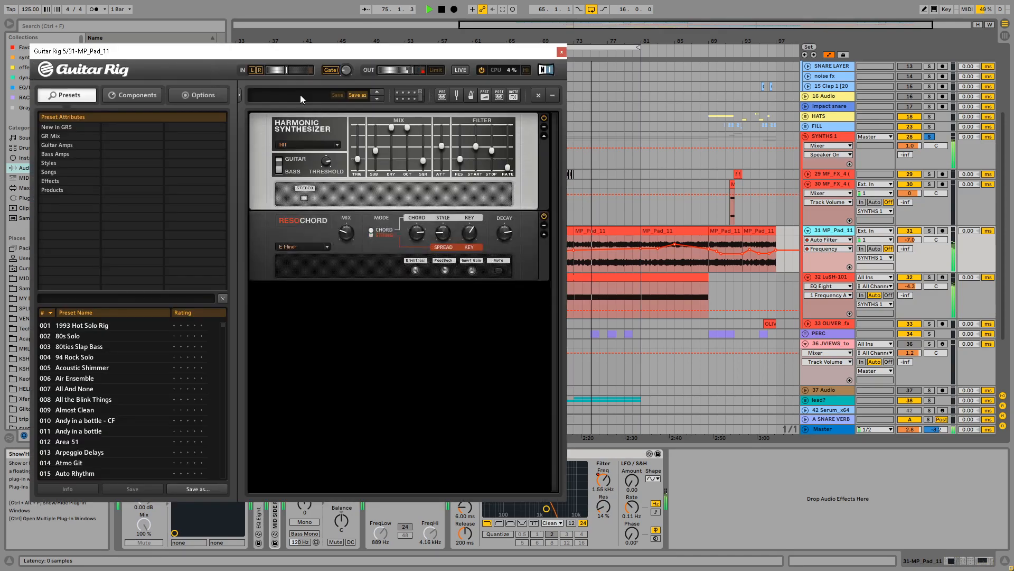
left_click(563, 52)
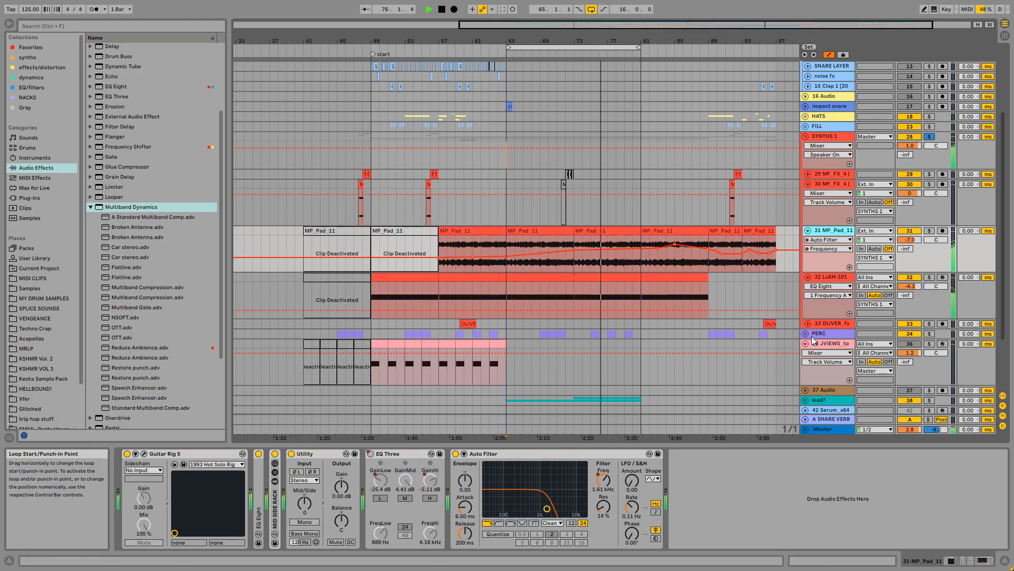
Toggle the Guitar Rig 5, EQ Eight and MID SIDE RACK devices on 31 MP_Pad_11 to compare the pad's sound during playback
left_click(273, 508, "shift")
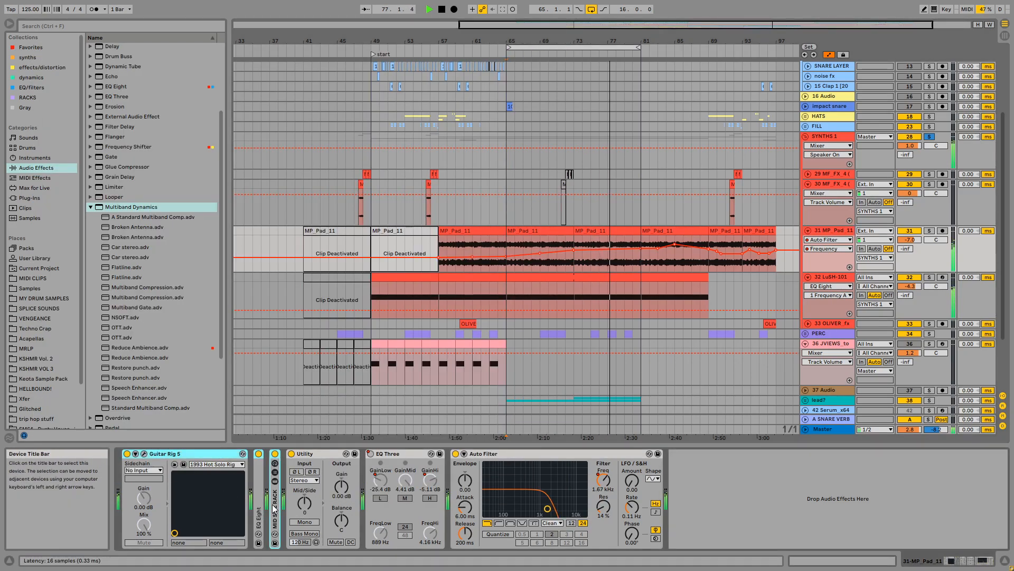
key("0")
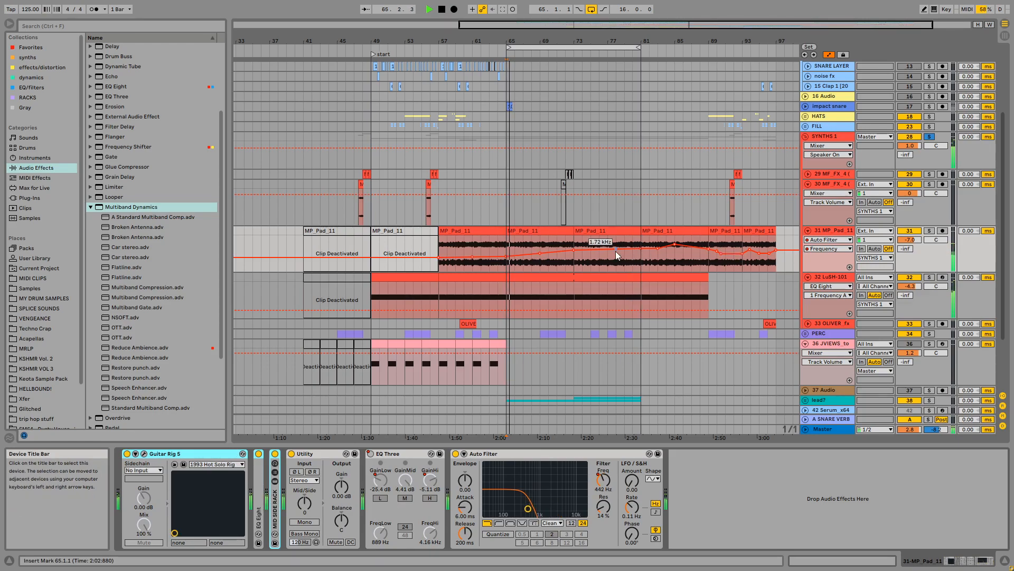
left_click(572, 264)
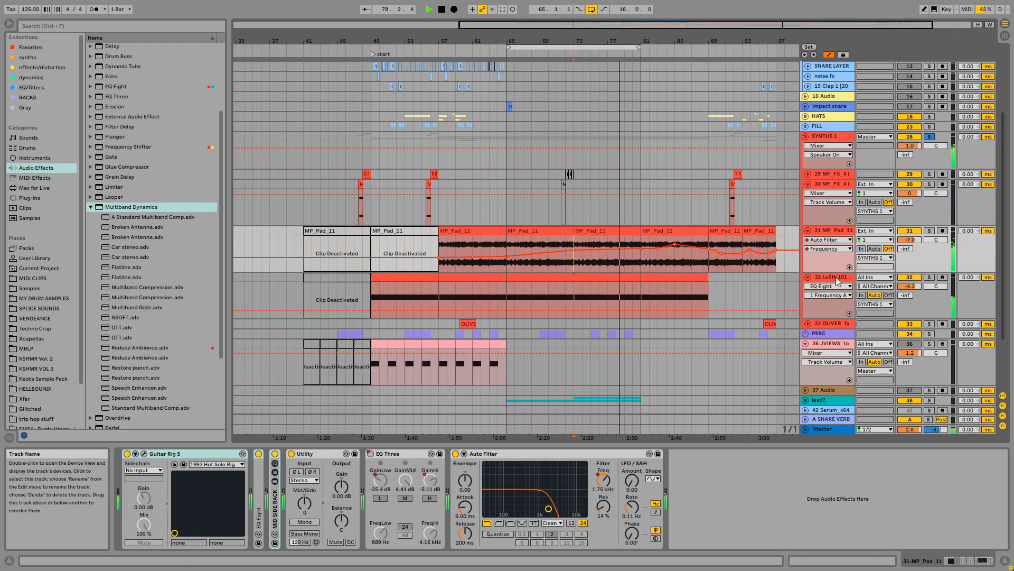
Show the 32 LuSH-101 track's devices, stop playback and place the insert marker at bar 65 on it
left_click(419, 295)
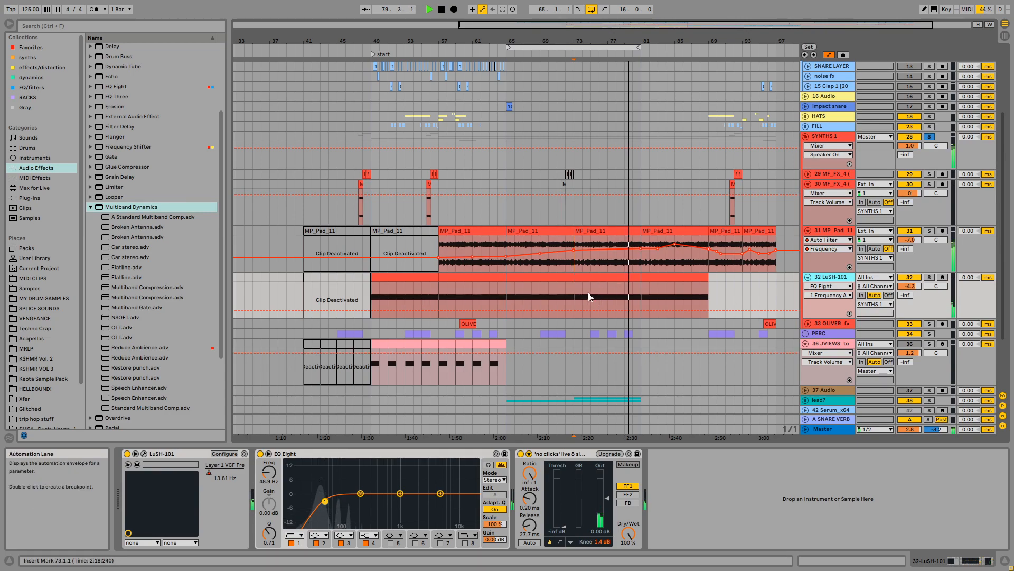
key("space")
left_click(506, 289)
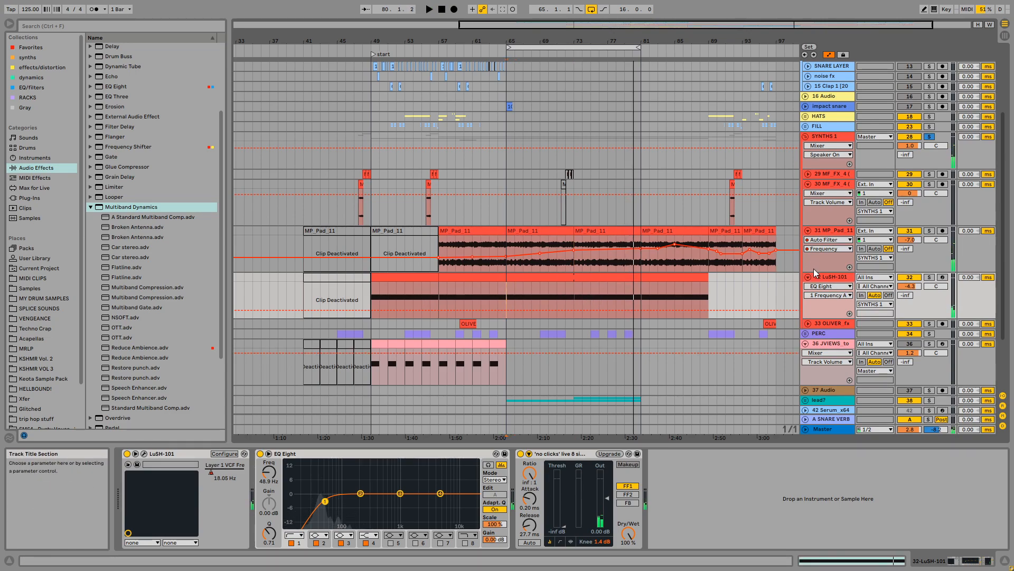
left_click(830, 231)
left_click(831, 277)
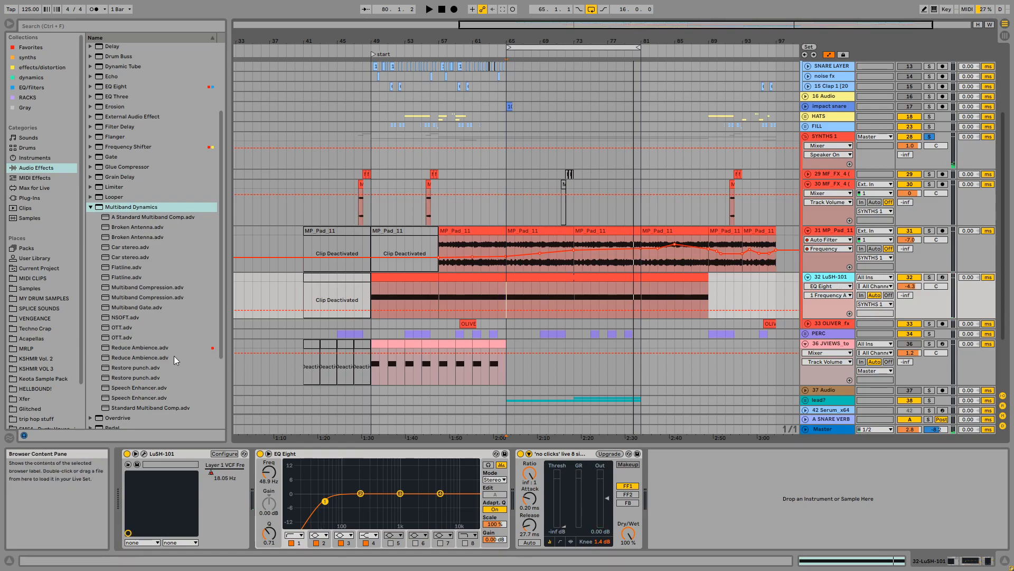
Open the LuSH-101 plug-in window of the 32 LuSH-101 track to inspect its synth settings, and close it
left_click(143, 454)
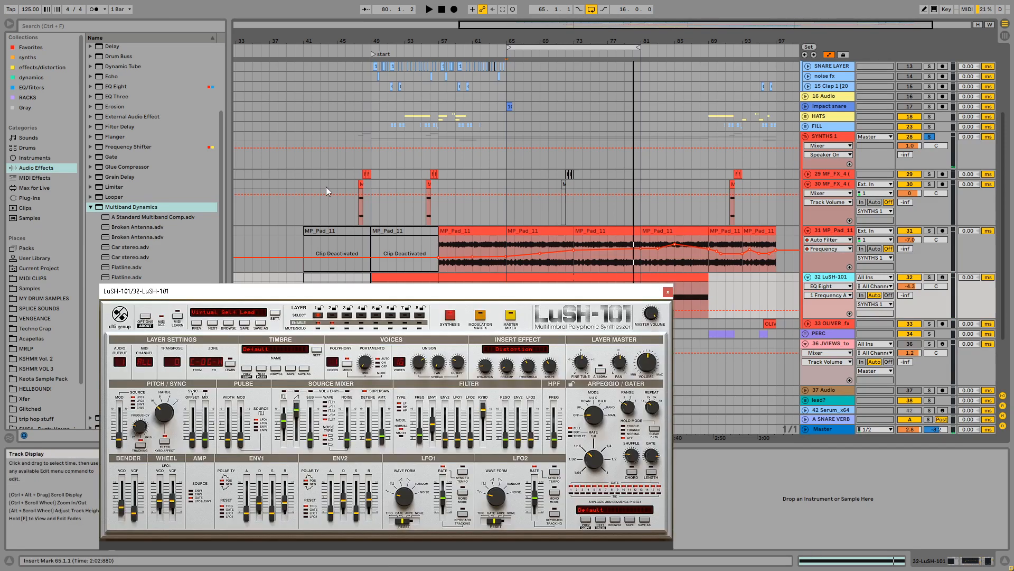
left_click_drag(371, 288, 373, 120)
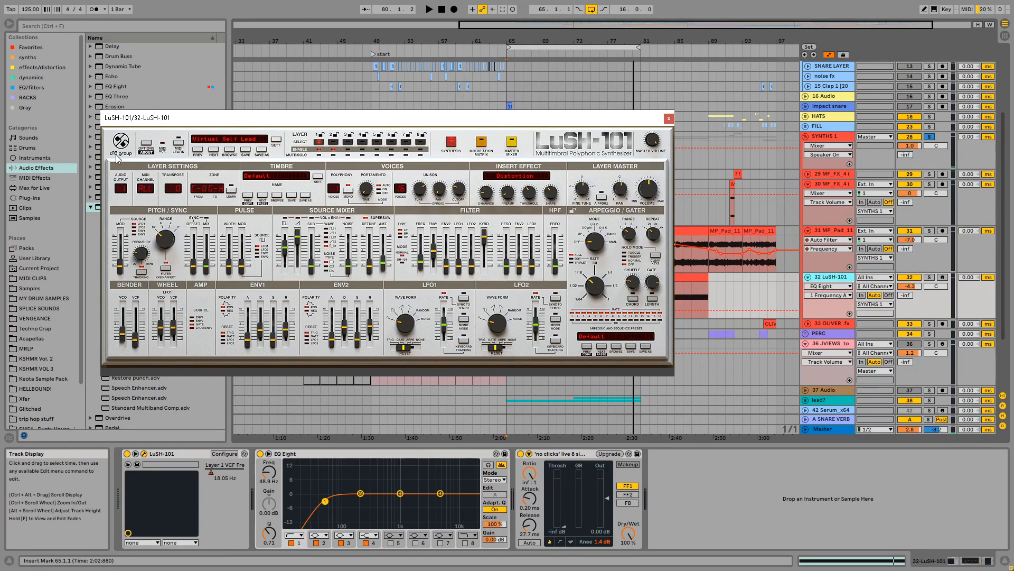
left_click_drag(531, 122, 493, 122)
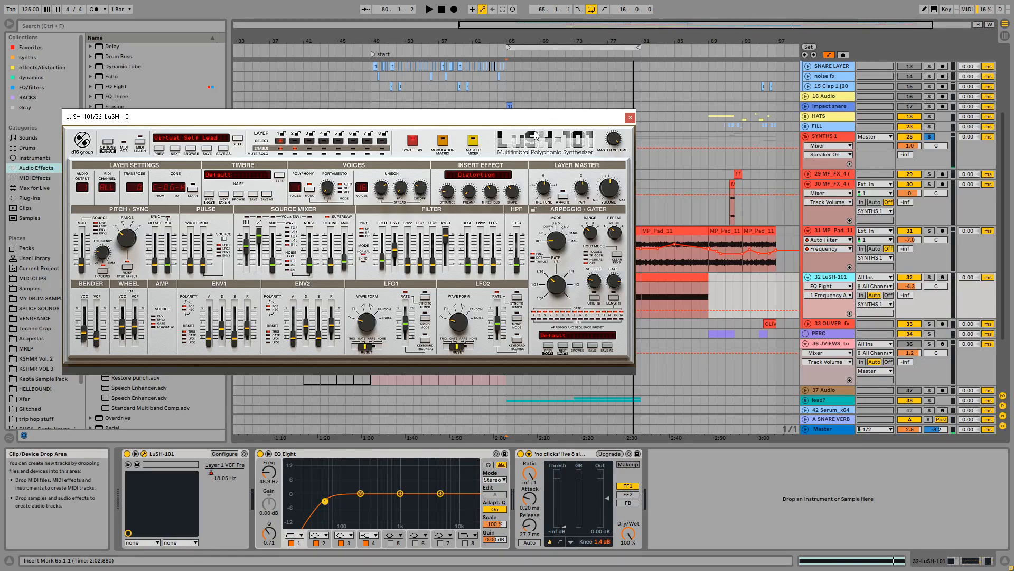
left_click_drag(565, 118, 619, 116)
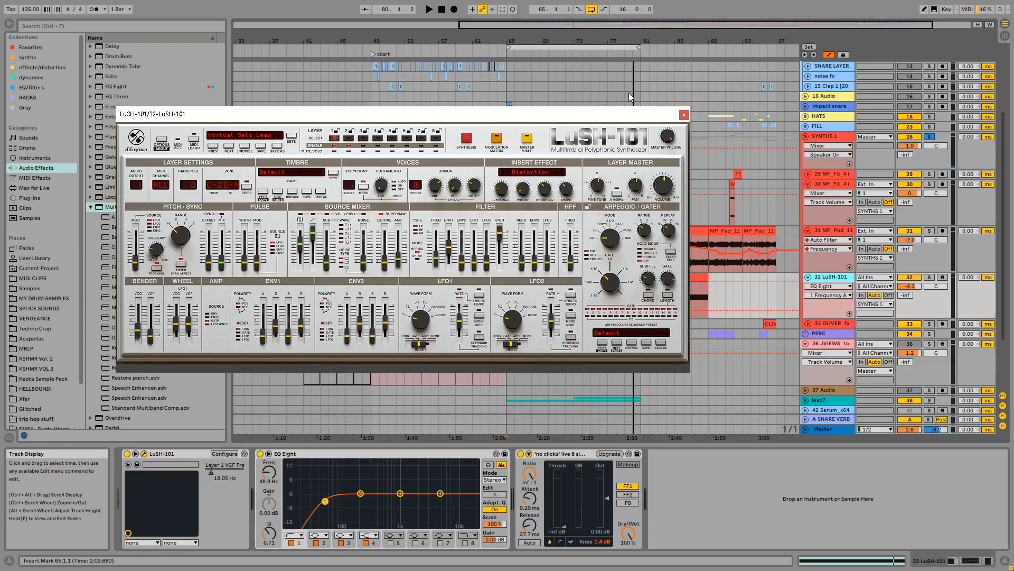
left_click(684, 115)
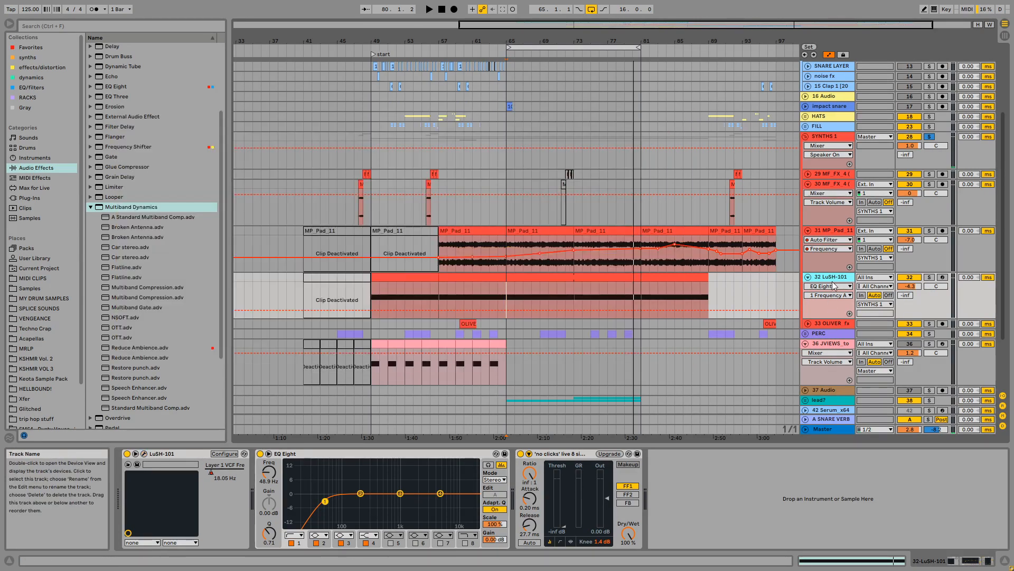
Play the loop, reveal the Layer 1 VCF Freq automation on 32 LuSH-101 and re-enable the overridden automation
key("space")
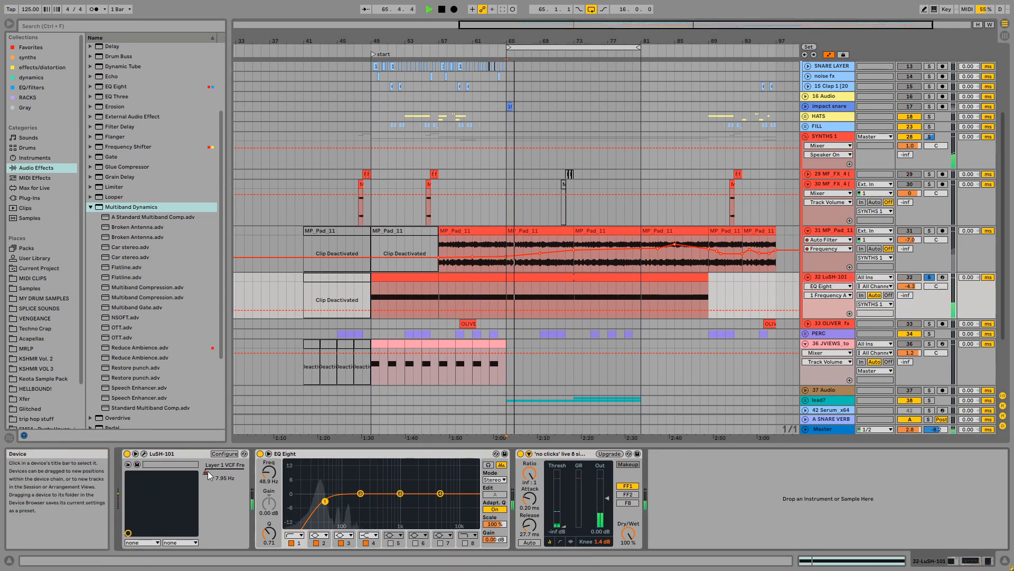
mouse_move(207, 471)
left_mouse_down()
mouse_move(244, 472)
mouse_move(206, 472)
left_mouse_up()
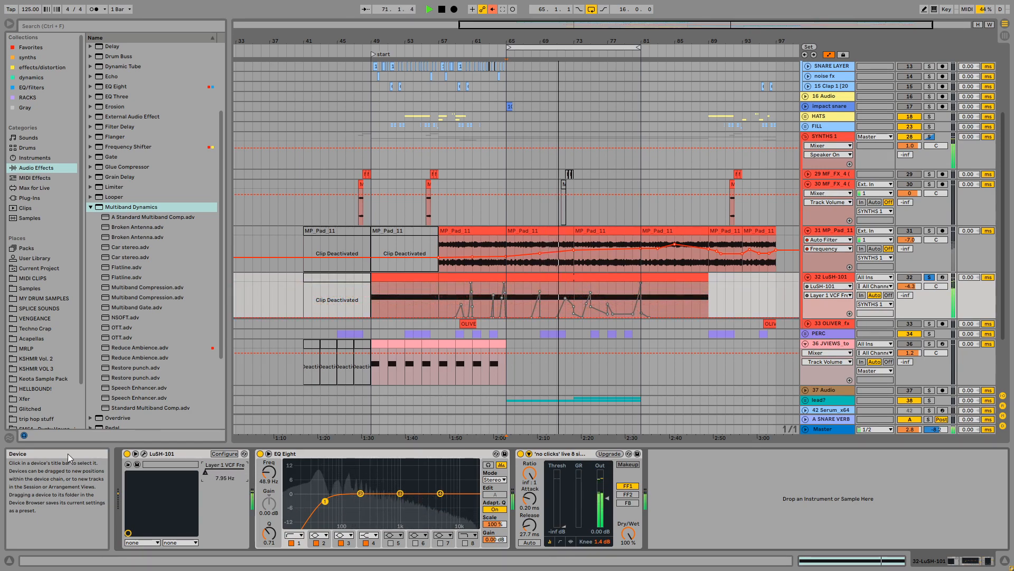
left_click(493, 9)
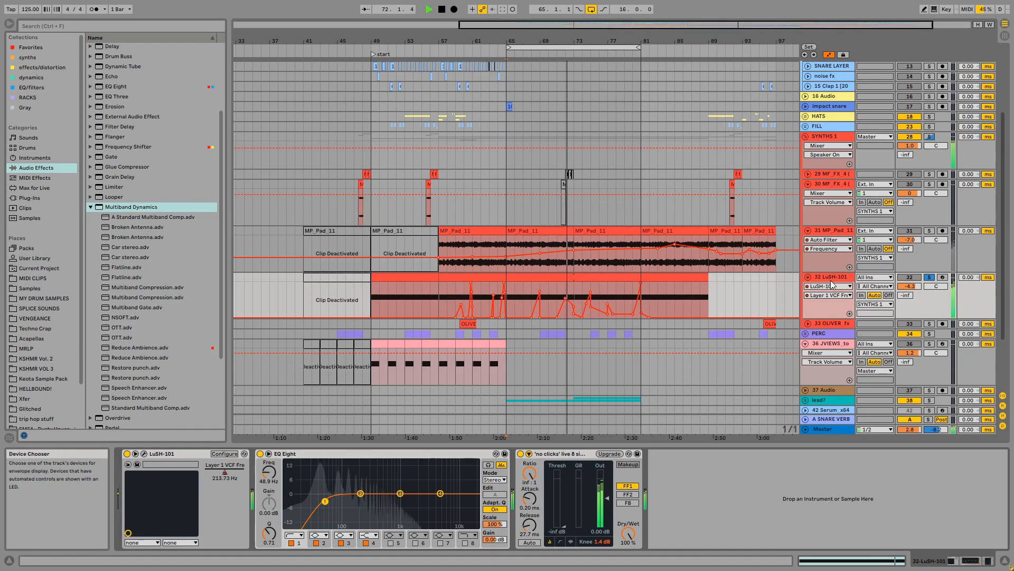
Reopen the LuSH-101 plug-in window during playback to review its settings, close it and stop playback
left_click(144, 454)
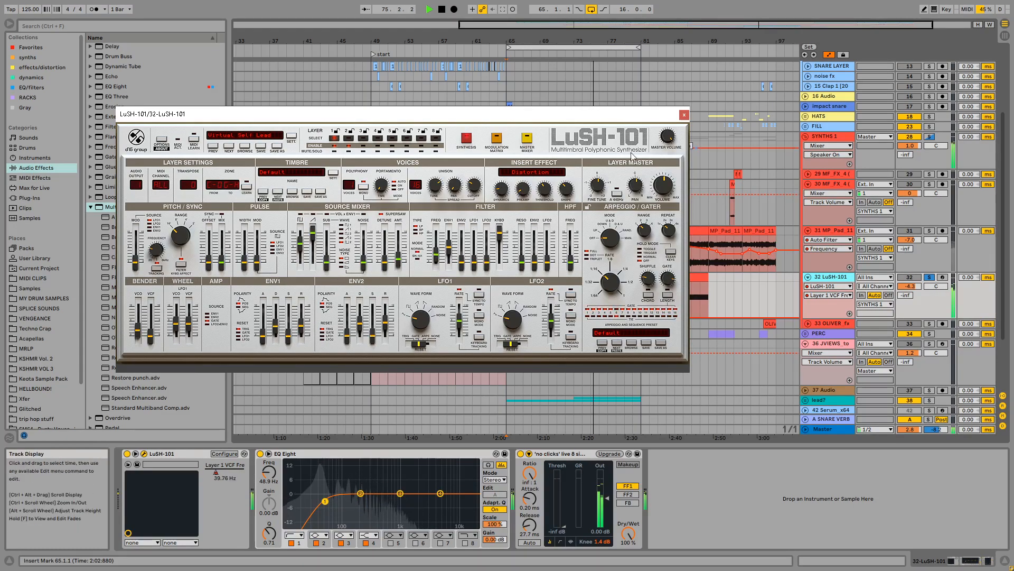
left_click(684, 115)
scroll(463, 383, "down", 1)
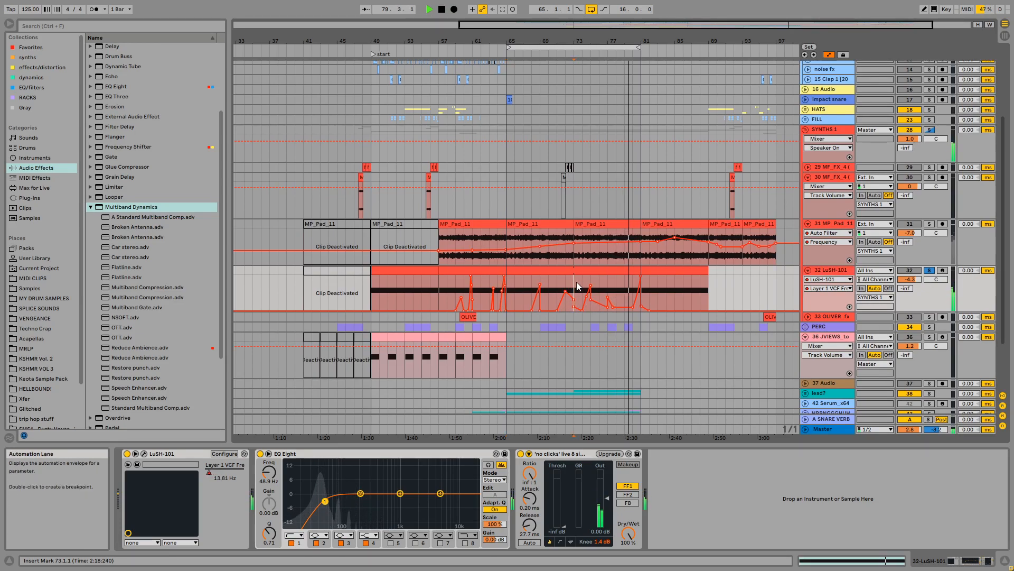
key("space")
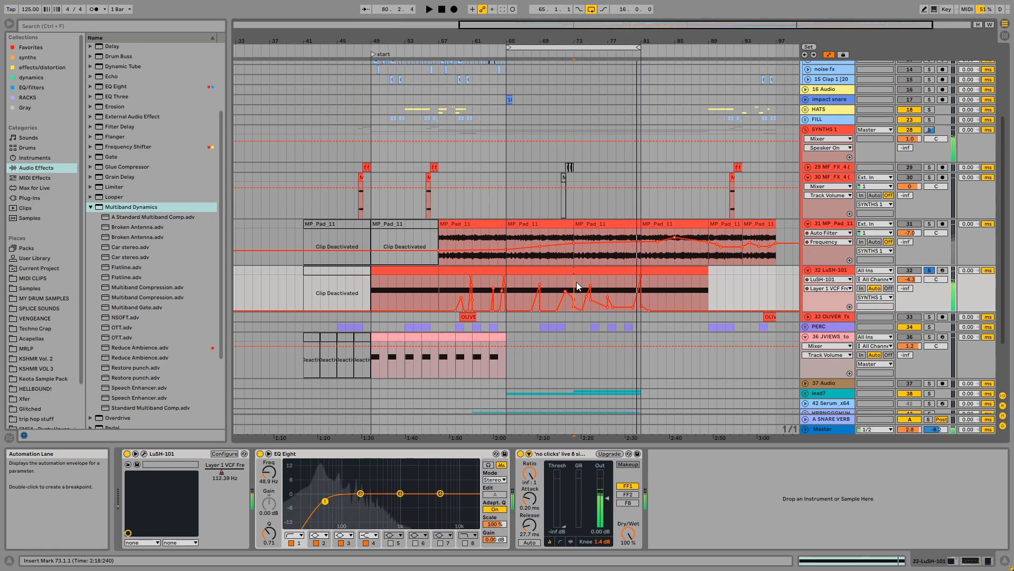
Restart playback from bar 73 on the 31 MP_Pad_11 track and unsolo the 32 LuSH-101 track
left_click(573, 251)
key("space")
scroll(572, 252, "up", 1)
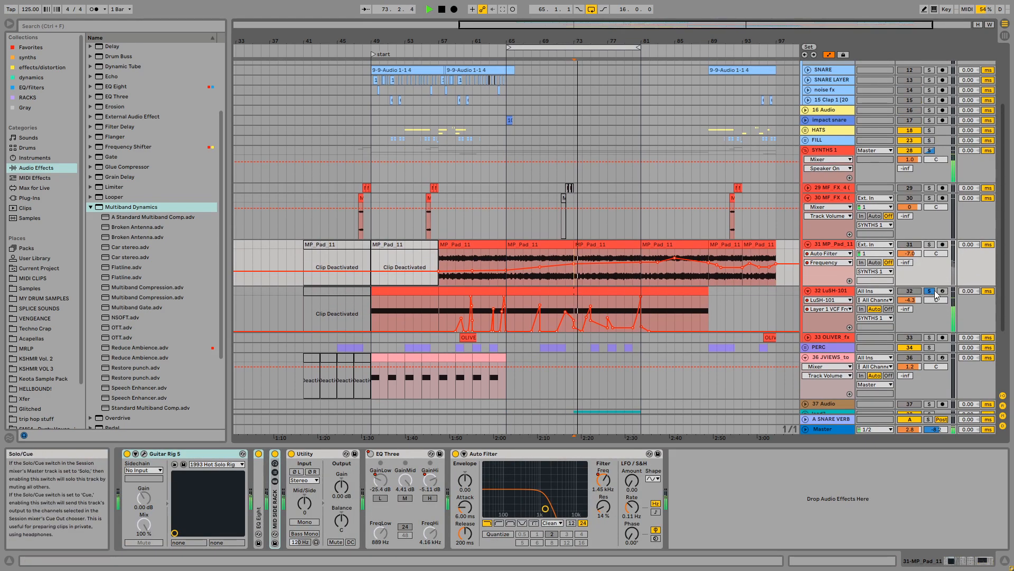
scroll(661, 274, "up", 2)
scroll(661, 274, "down", 7)
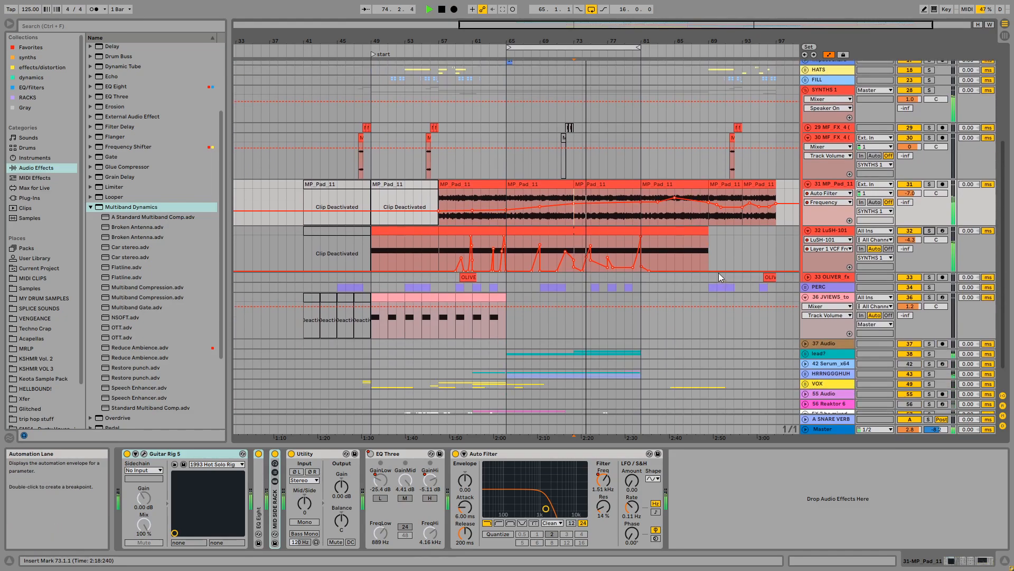
Unfold the lead? group and open the Serum plug-in window of its 40 Serum_x64 track, moved clear of the track controls
left_click(805, 325)
left_click(820, 324)
scroll(820, 323, "down", 3)
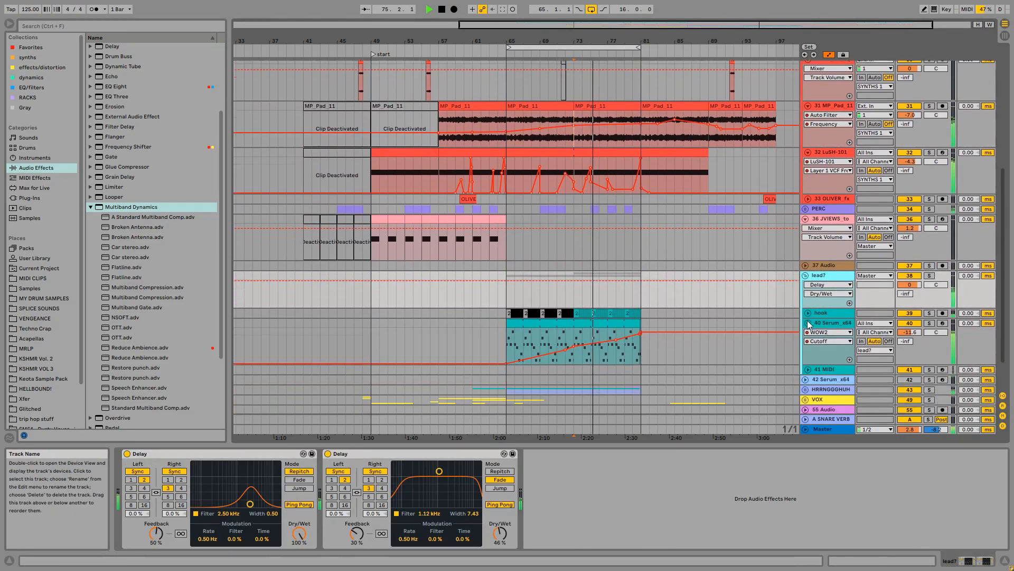
left_click(837, 323)
left_click(144, 454)
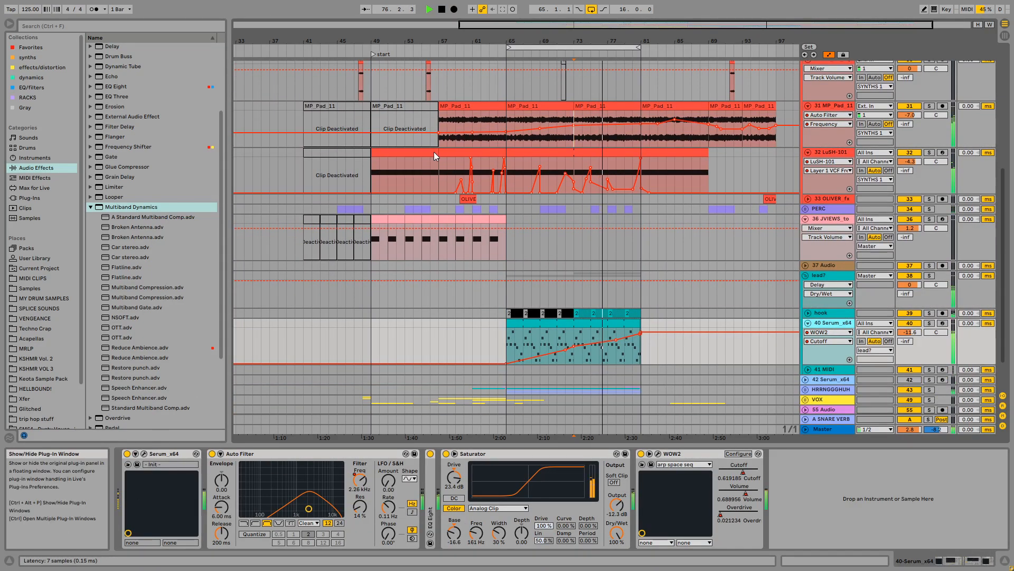
left_click_drag(463, 130, 297, 42)
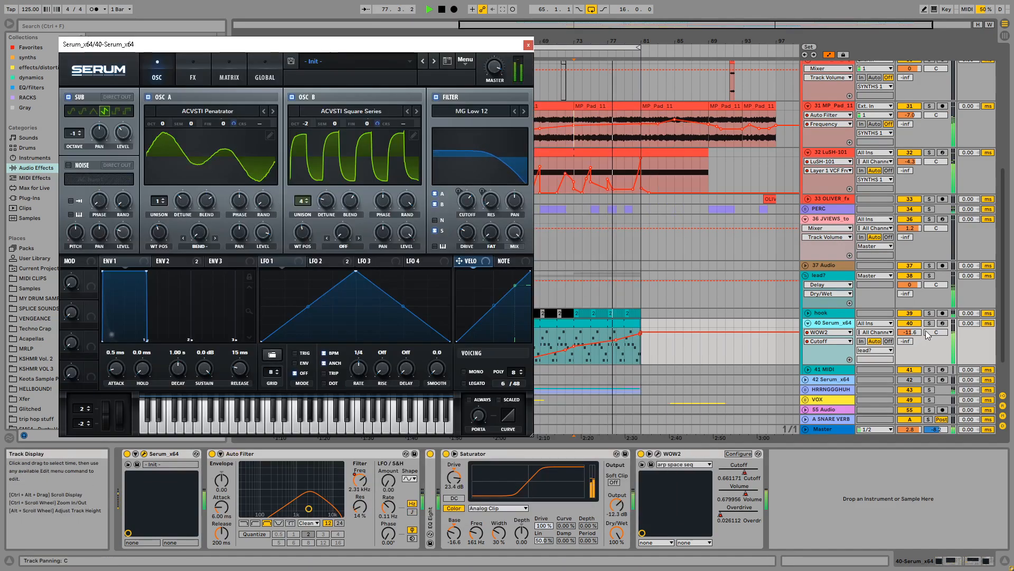
Solo the lead? group, examine Serum's effects, oscillators and filter during playback, and close its plug-in window
left_click(929, 276)
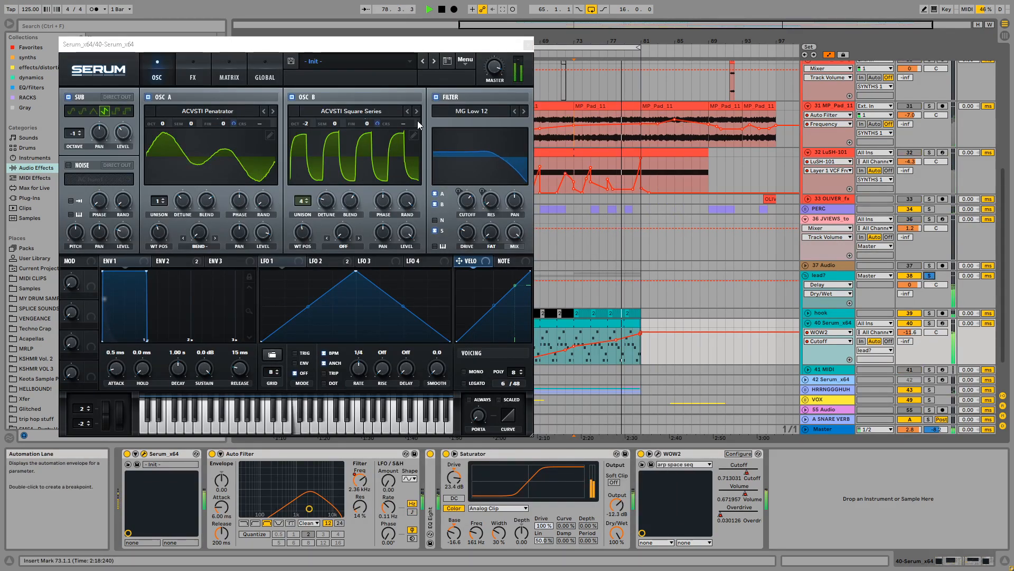
left_click(194, 77)
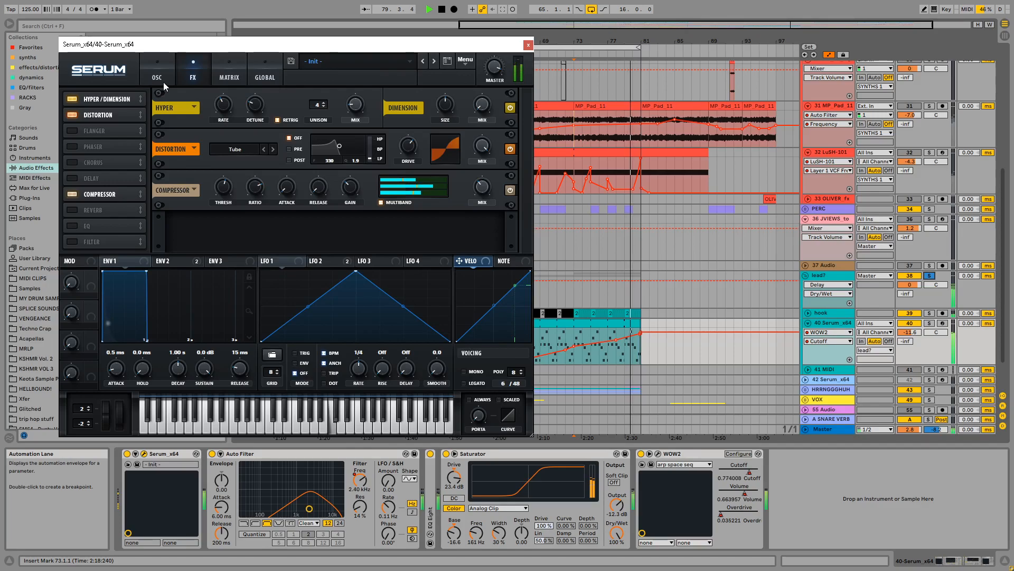
left_click(160, 78)
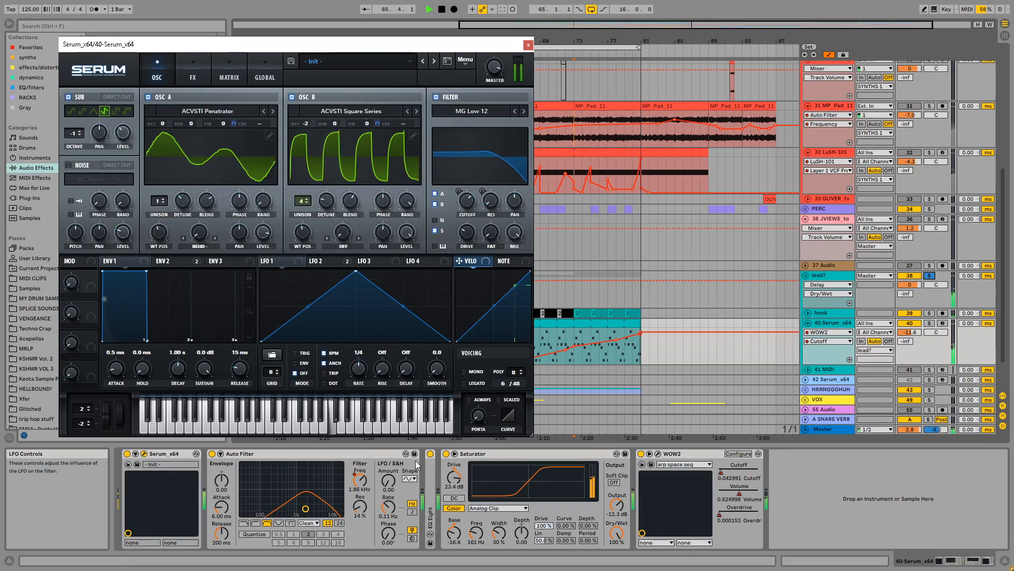
key("space")
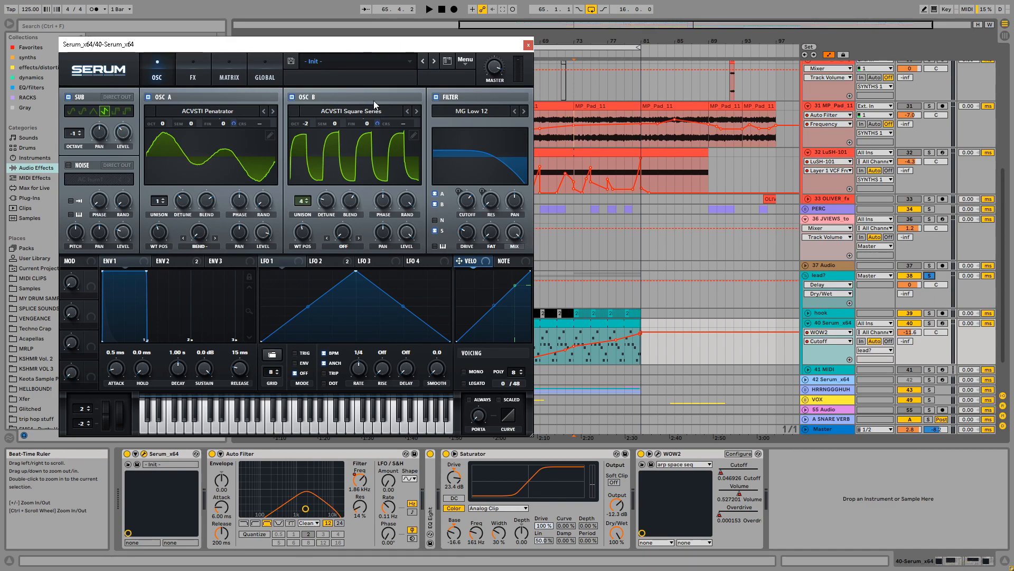
key("space")
left_click(435, 204)
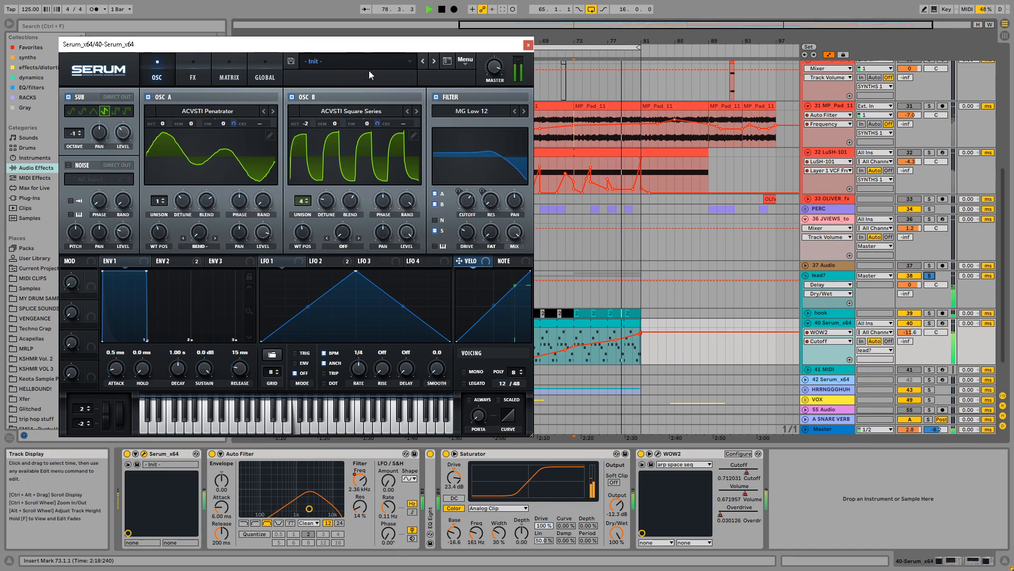
left_click(527, 44)
Unsolo the lead? group and extend the arrangement loop's start back to bar 49
left_click_drag(584, 44, 547, 43)
scroll(705, 243, "up", 1)
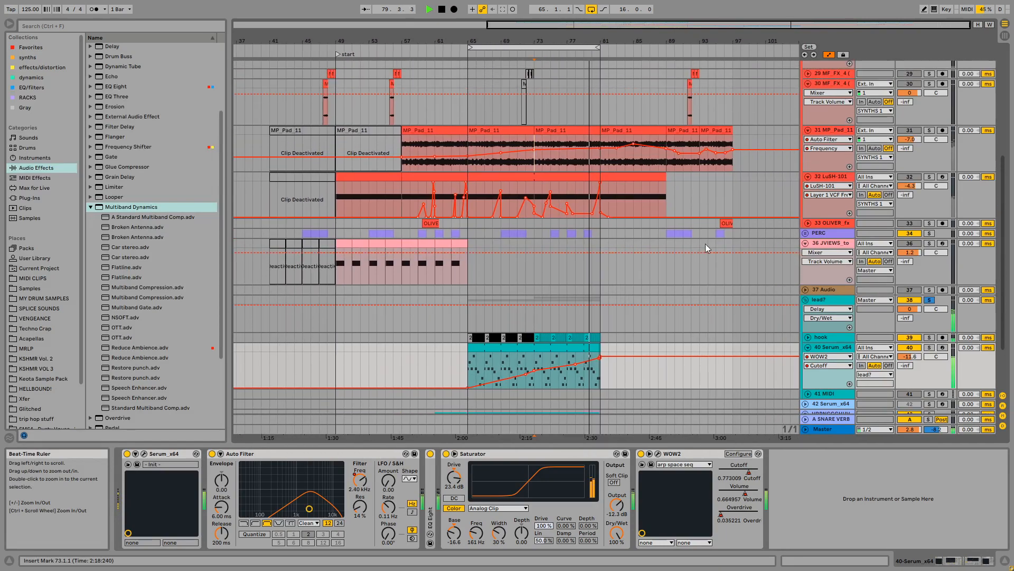
left_click(930, 299)
scroll(740, 211, "up", 1)
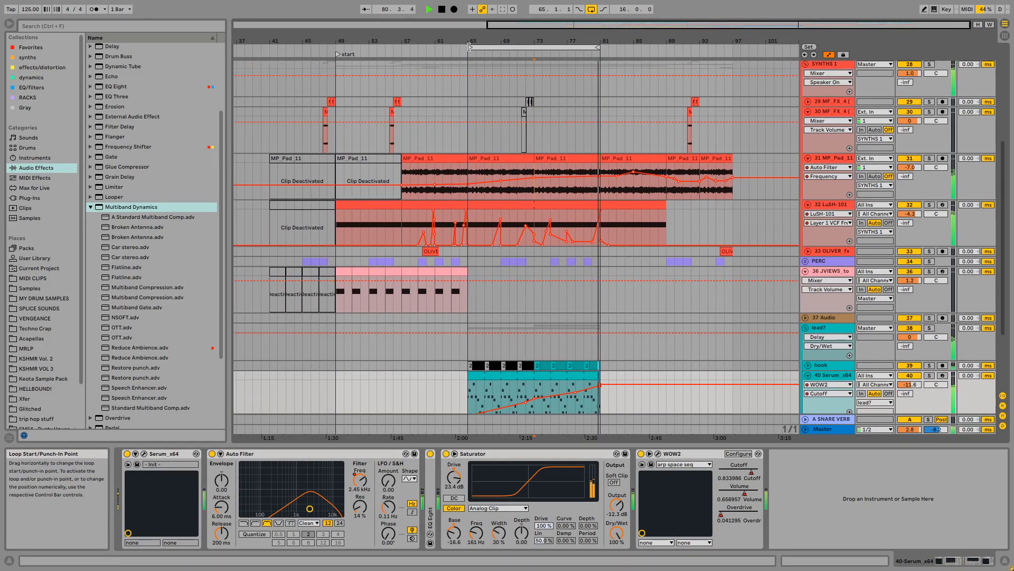
left_click_drag(470, 48, 338, 47)
scroll(503, 215, "up", 1)
scroll(533, 223, "up", 2)
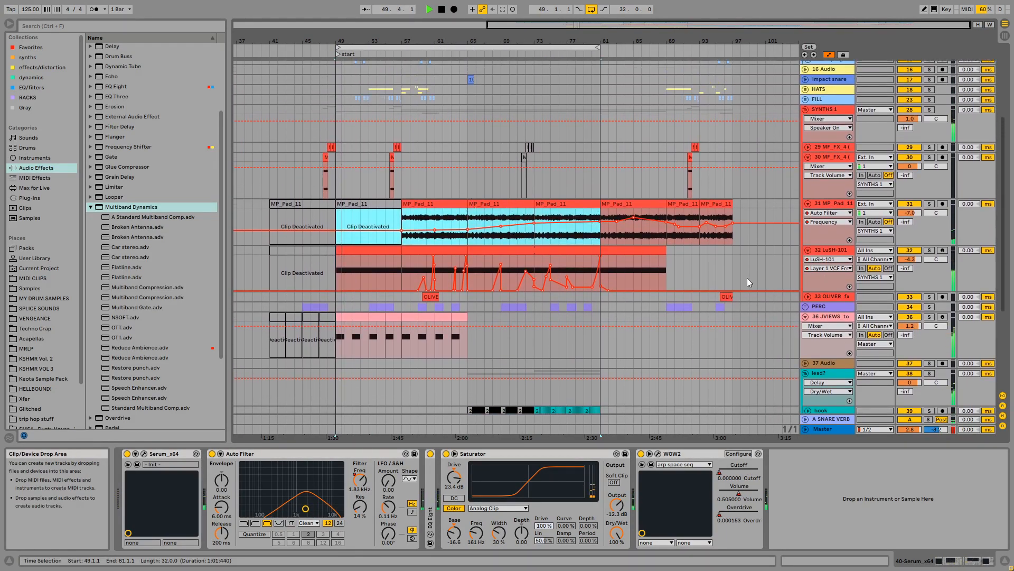
Show the devices of the 36 JVIEWS_to track and place the insert marker at bar 53 on it
left_click(831, 337)
scroll(441, 280, "down", 2)
scroll(432, 265, "down", 1)
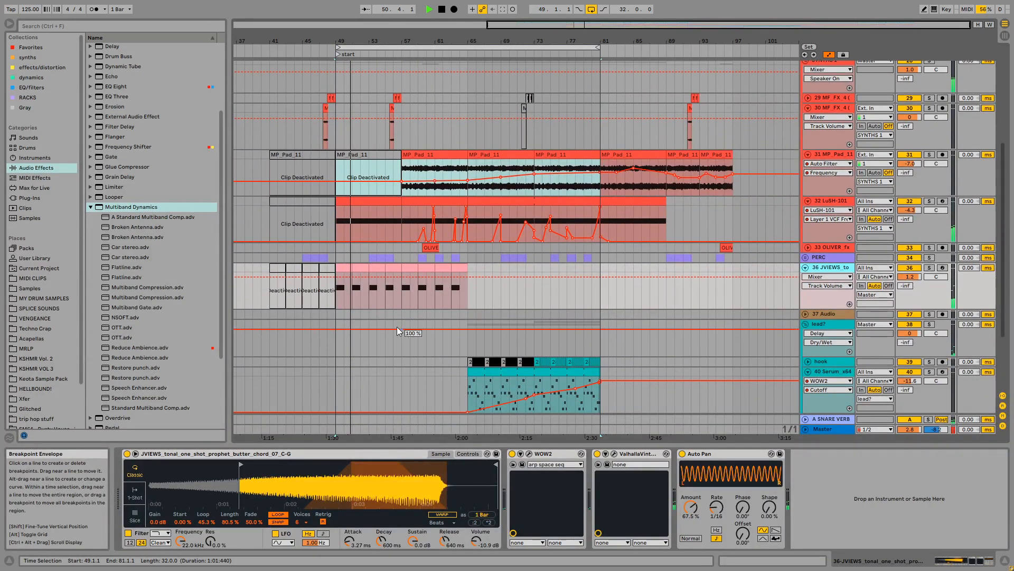
left_click(368, 300)
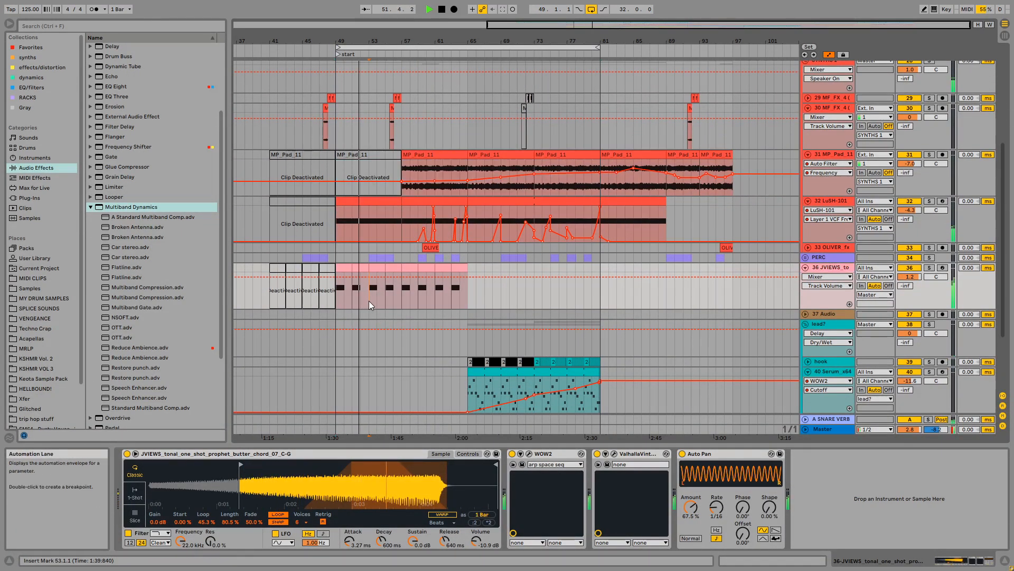
scroll(433, 288, "down", 1)
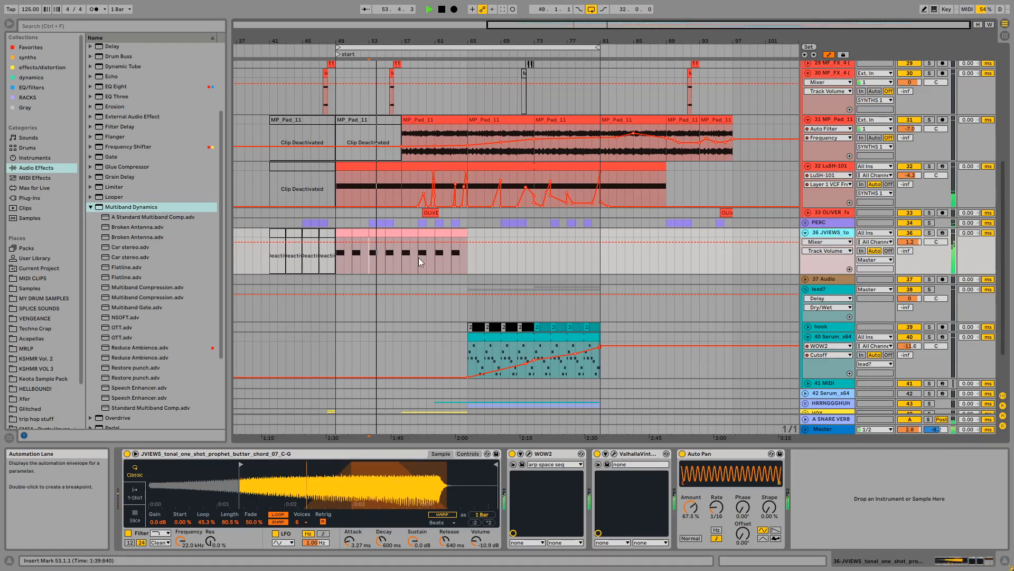
Fold the lead? group, unfold the VOX group and expand vox swell tracks 54 and 53 to show their clips and automation
left_click(805, 288)
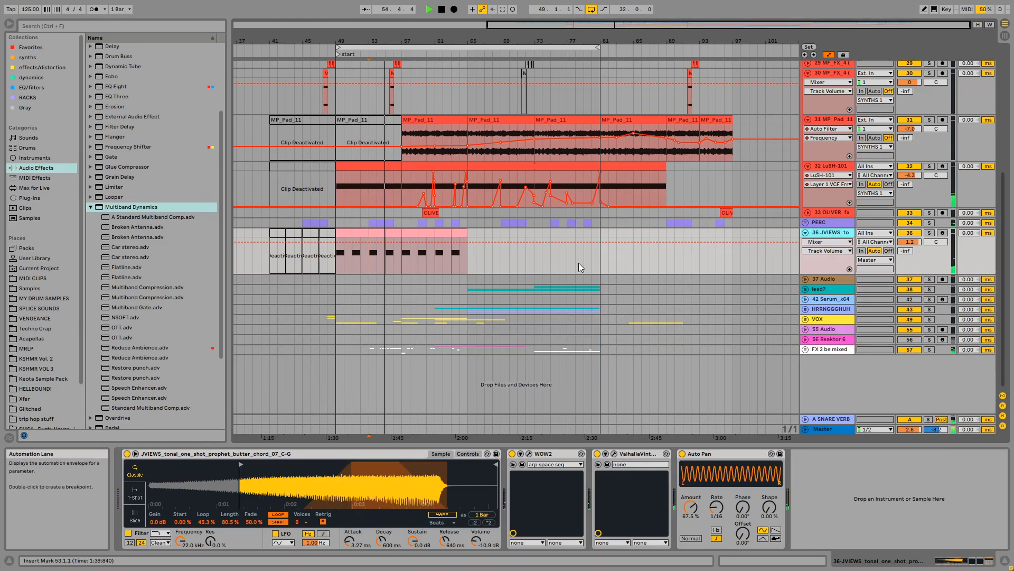
left_click(805, 318)
scroll(607, 259, "down", 1)
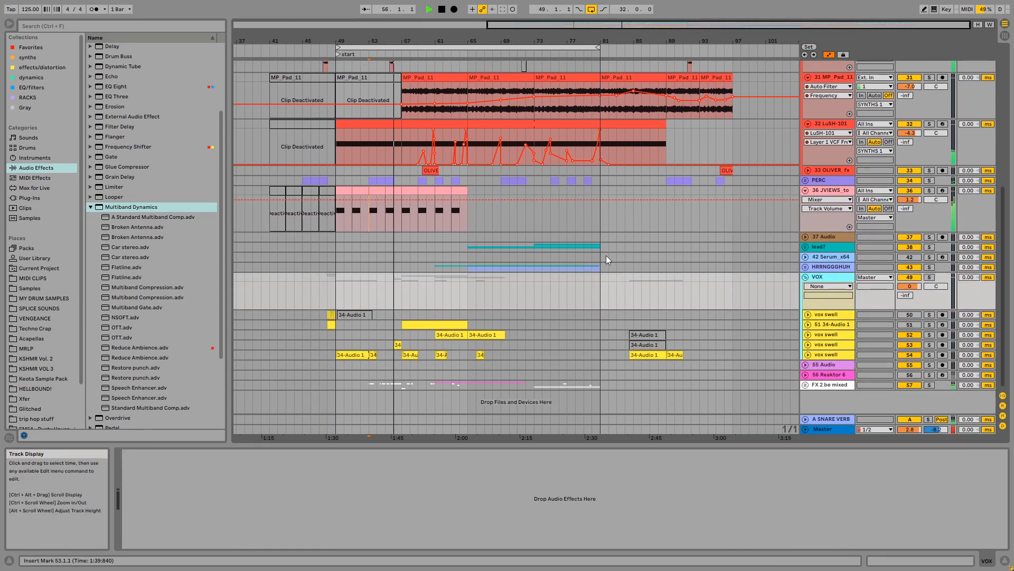
left_click(822, 354)
scroll(819, 332, "down", 1)
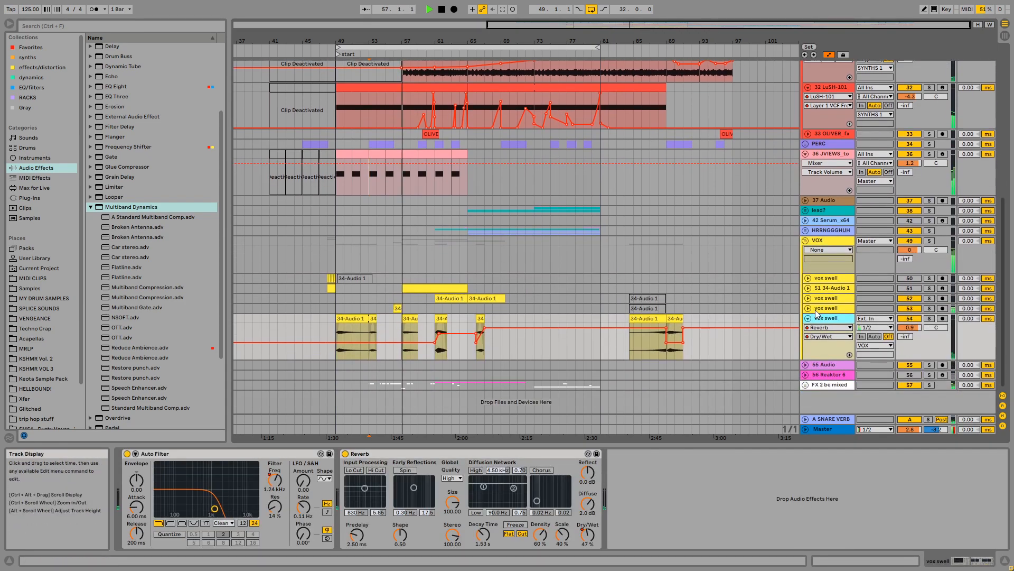
left_click(809, 308)
scroll(547, 240, "down", 1)
Replay the arrangement from bar 49 and place the insert marker at bar 65 on the 36 JVIEWS_to track
left_click(337, 297)
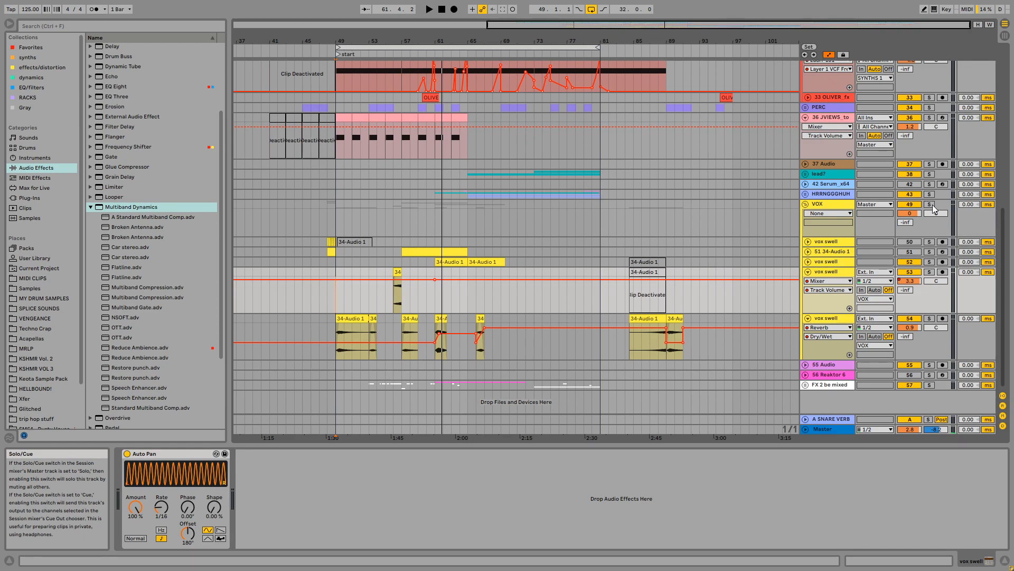
left_click(337, 173)
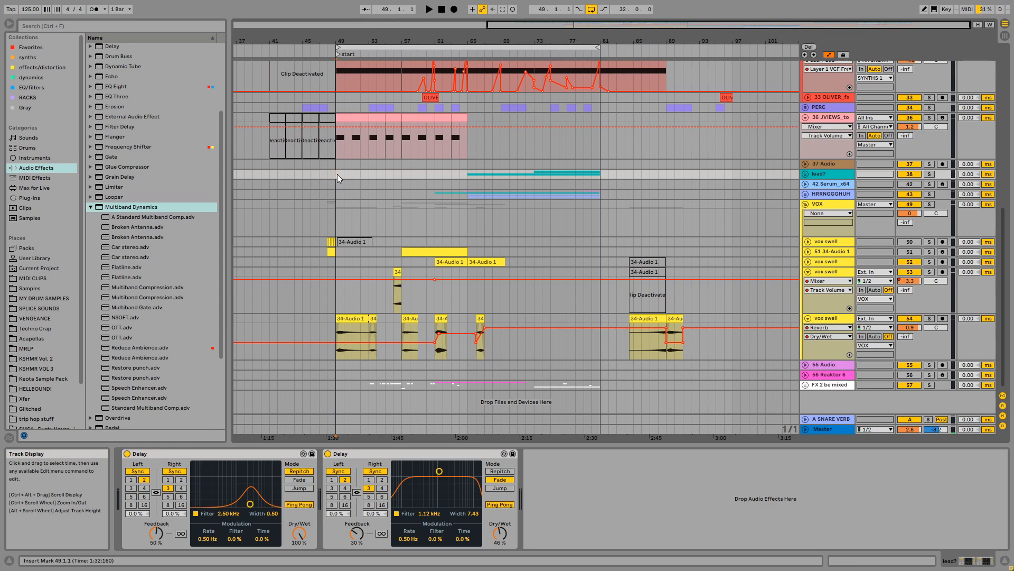
key("space")
left_click(758, 127)
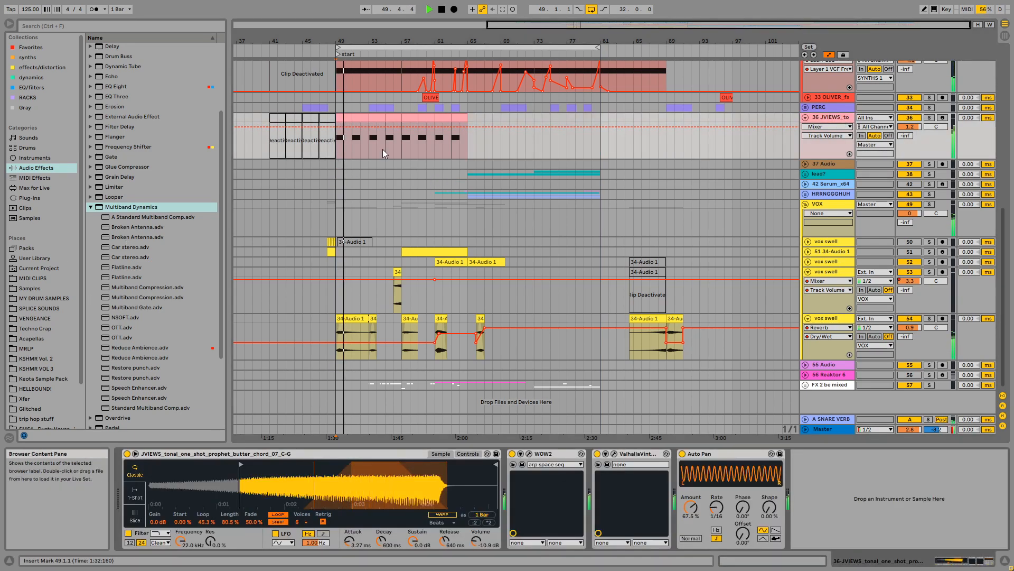
scroll(570, 272, "up", 5)
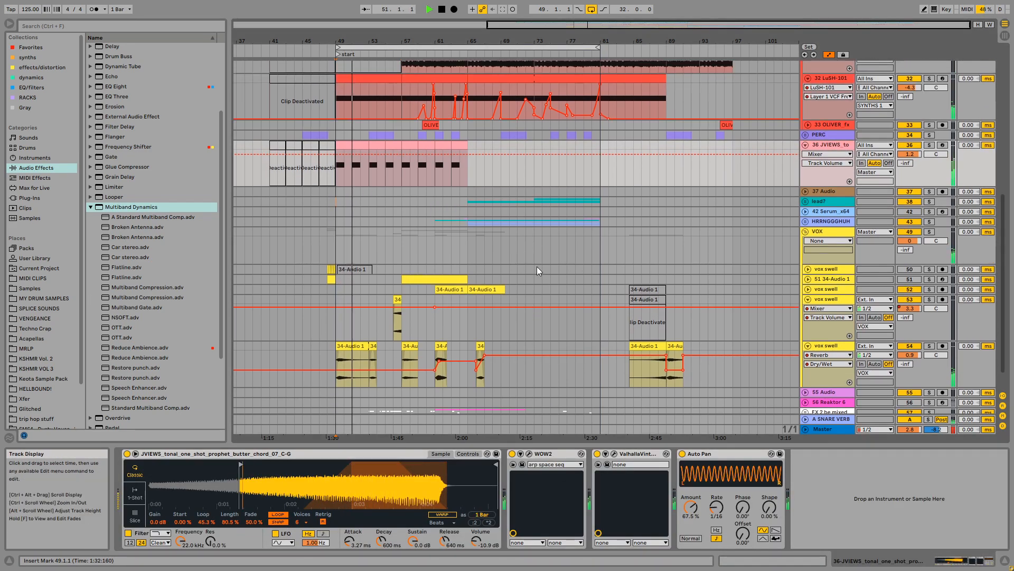
left_click(471, 220)
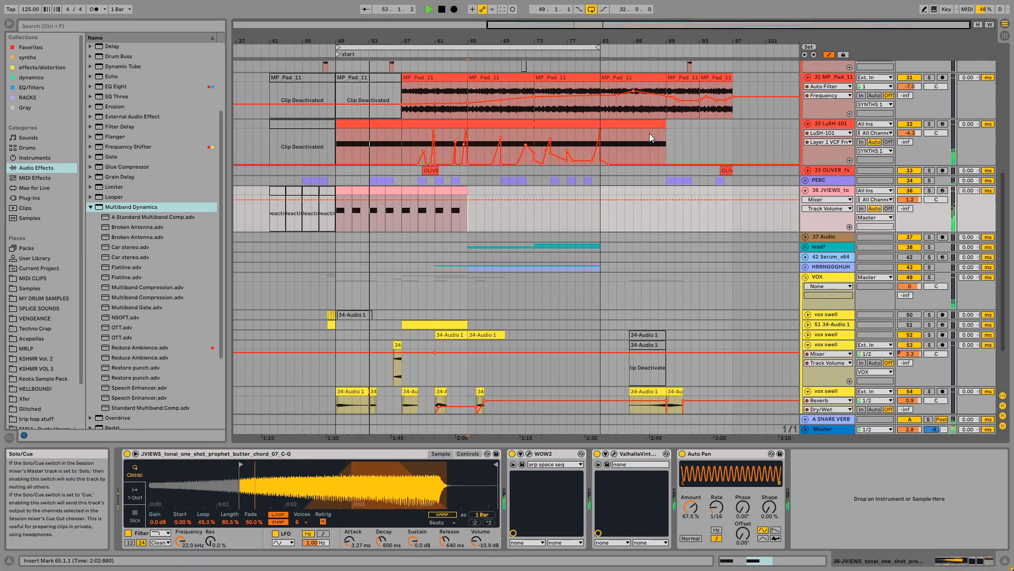
Show the devices of the SNARE track 12 and of its parent SNARE group, placing the insert marker at bar 79 on the group
scroll(656, 138, "up", 1)
scroll(660, 278, "up", 11)
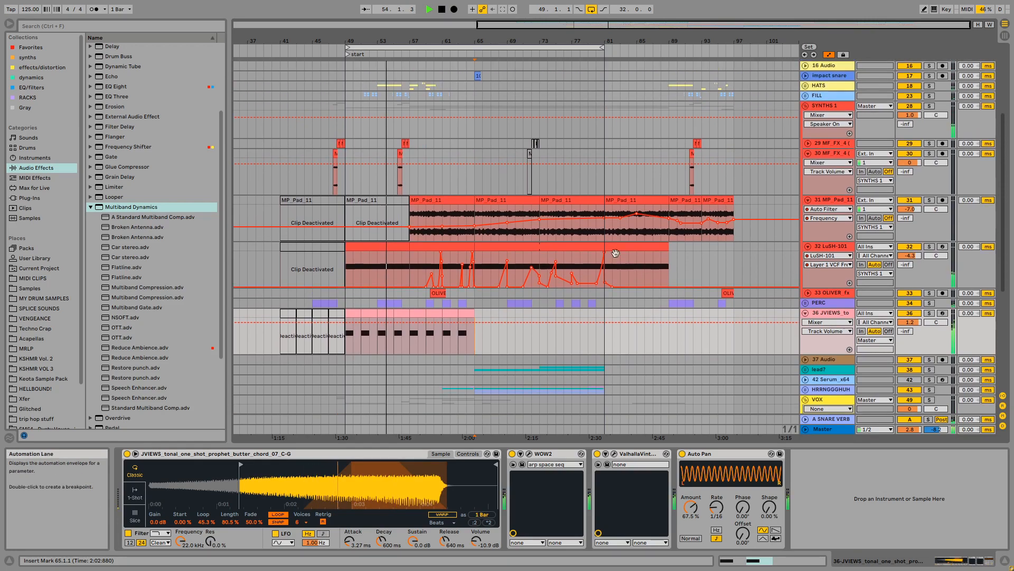
scroll(476, 164, "up", 1)
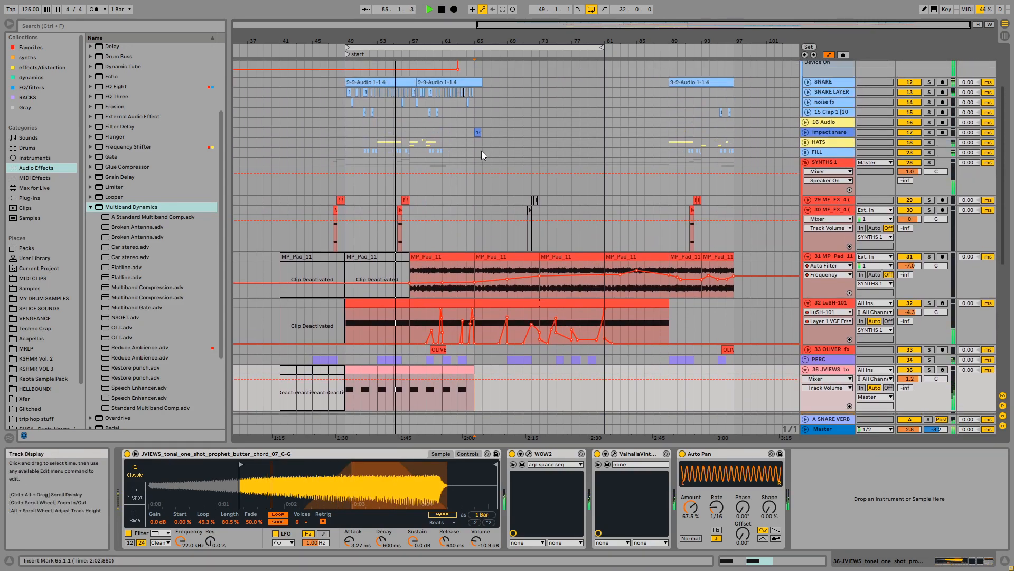
scroll(496, 154, "up", 4)
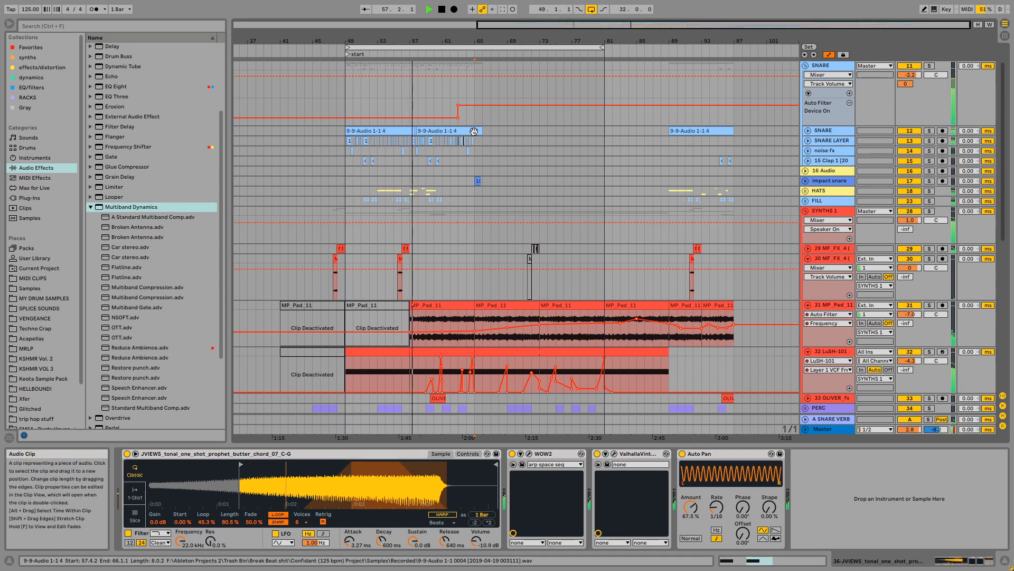
scroll(495, 147, "up", 2)
scroll(426, 182, "up", 1)
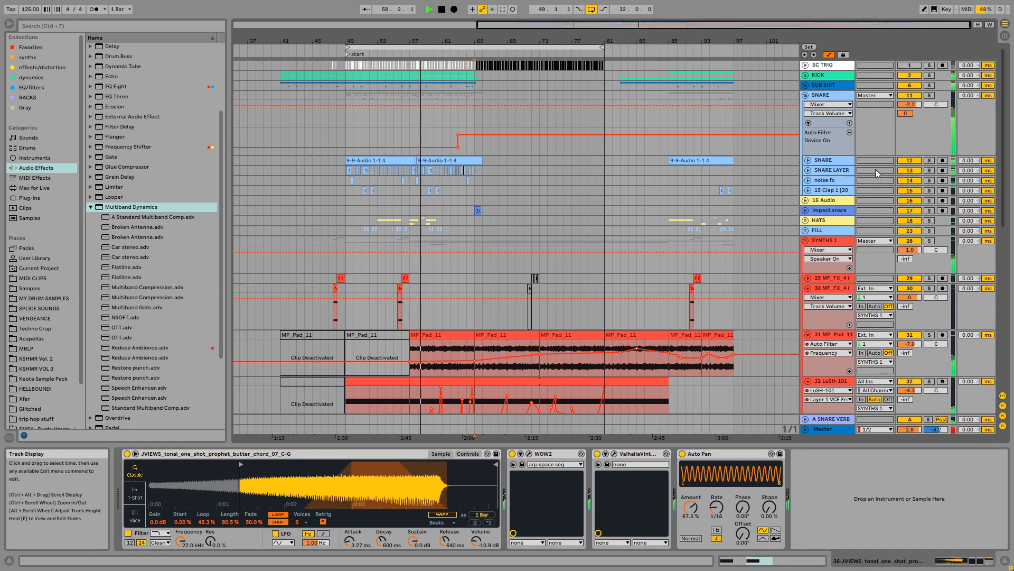
left_click(819, 161)
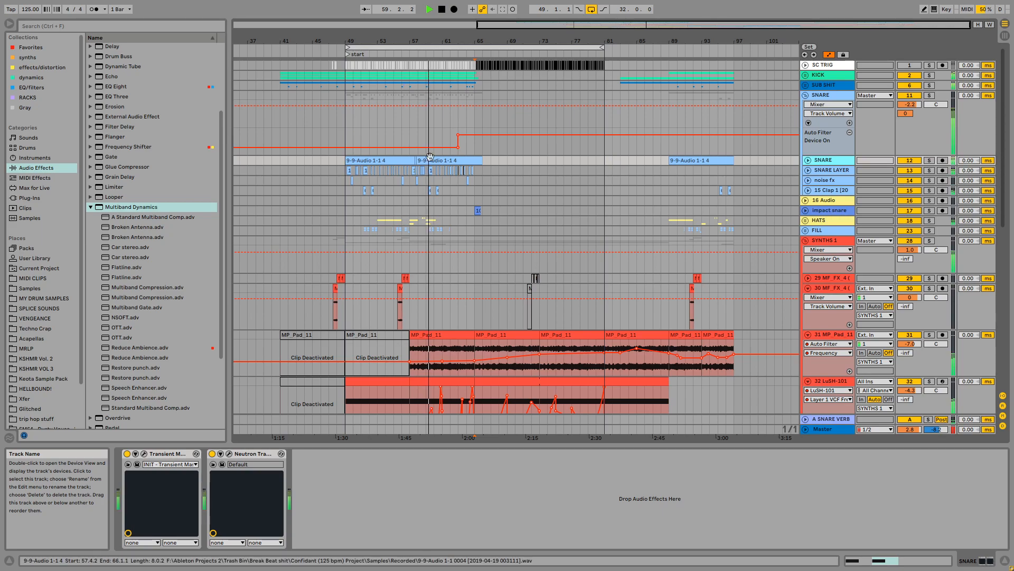
left_click_drag(471, 42, 428, 52)
left_click(559, 122)
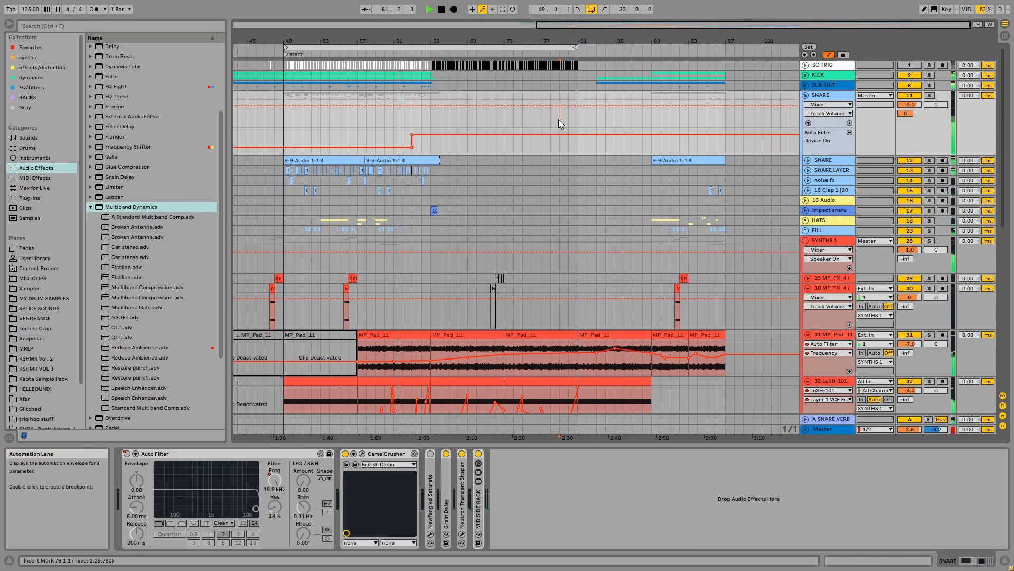
Place the insert marker at bar 53 on the 36 JVIEWS_to track and replay the arrangement from there
scroll(601, 120, "down", 3)
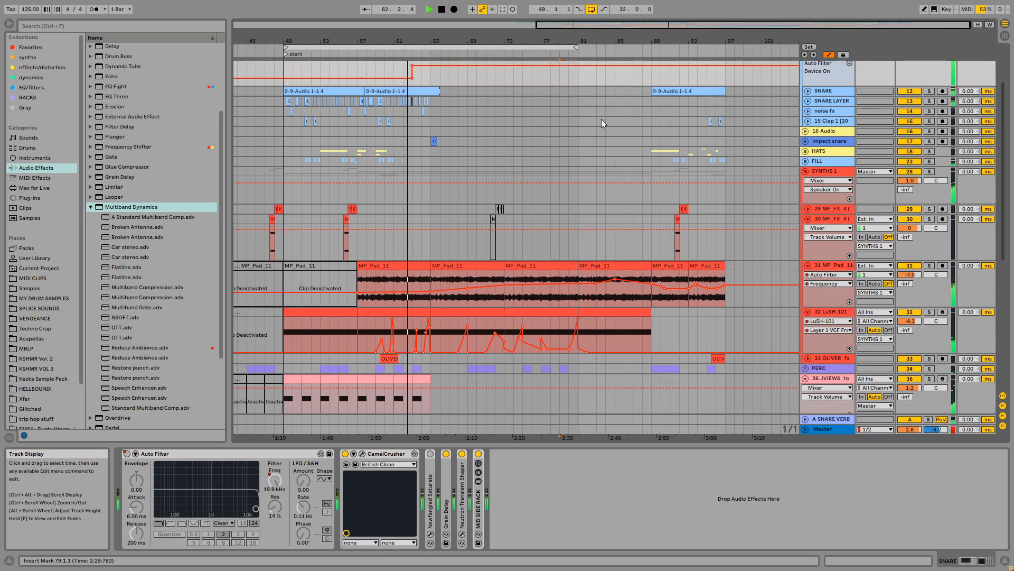
scroll(601, 119, "down", 2)
scroll(601, 119, "down", 4)
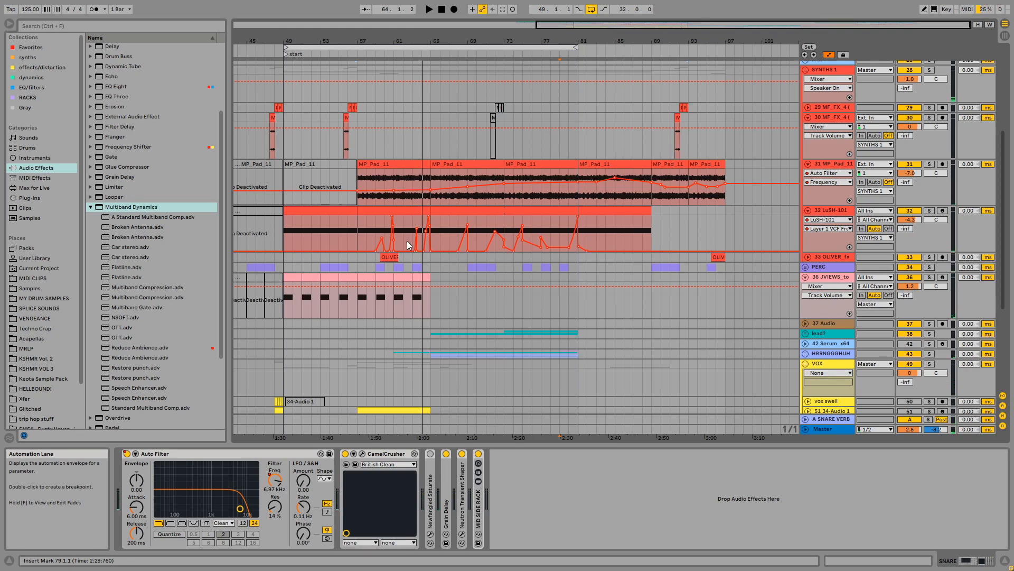
scroll(369, 264, "down", 2)
left_click(321, 274)
scroll(338, 265, "up", 2)
key("space")
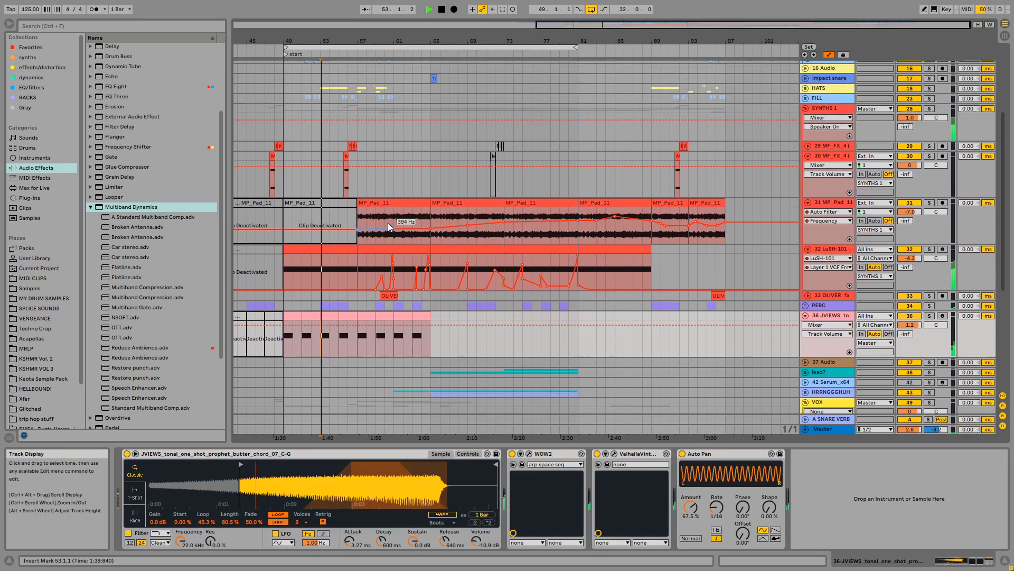
Place the insert marker at bar 51 on the FILL group, unfold the group and solo it
scroll(381, 201, "up", 5)
left_click(304, 133)
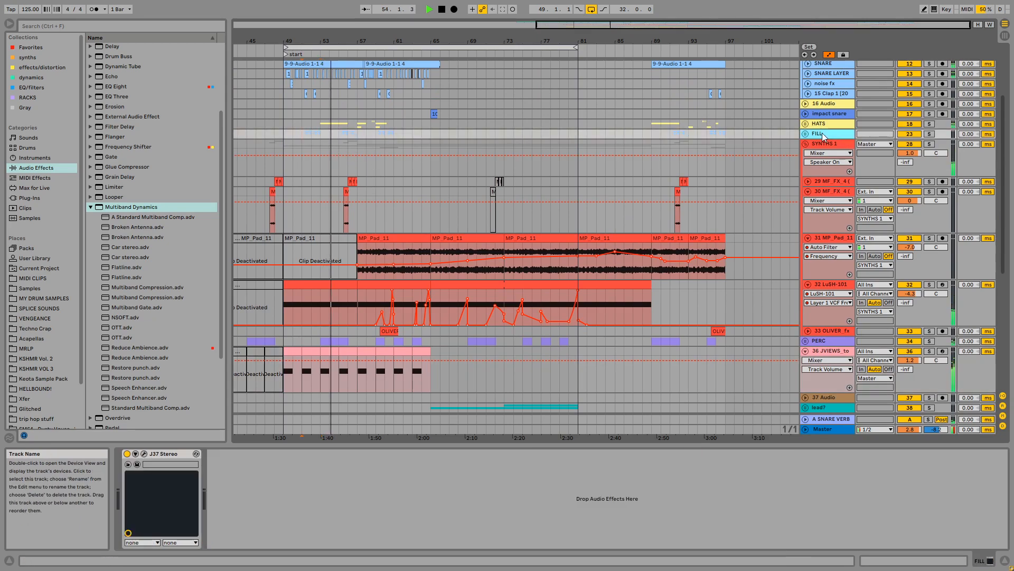
left_click(806, 133)
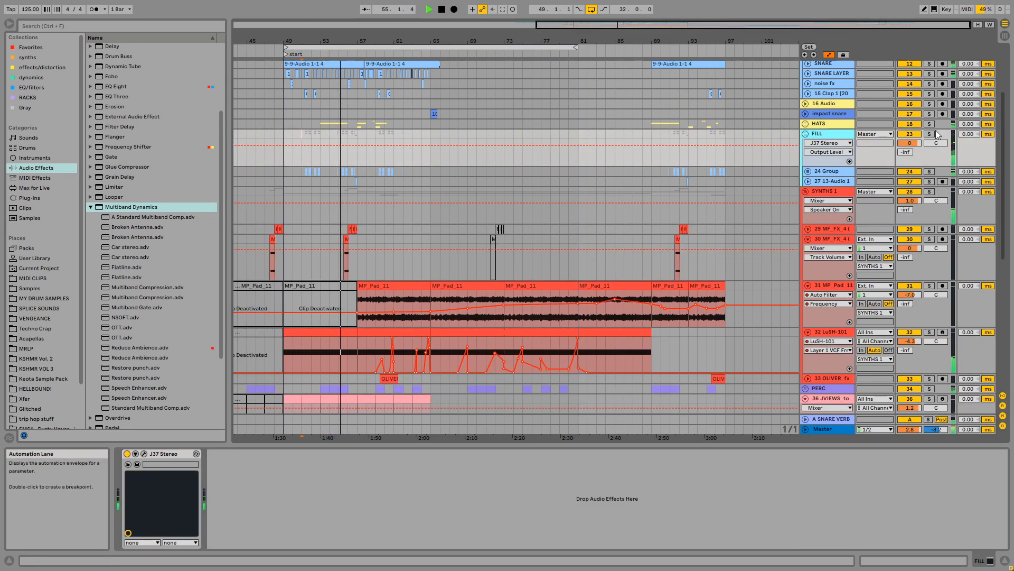
left_click(929, 134)
left_click(834, 137)
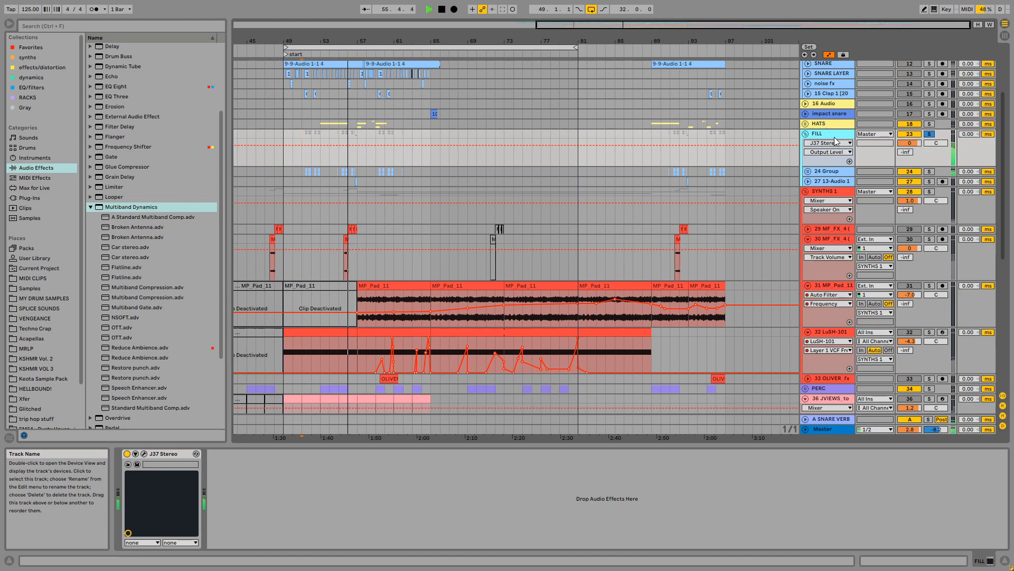
Show the devices of the 24 Group inside FILL and unfold it to inspect its clips around bars 55 and 56
left_click(824, 172)
left_click(807, 172)
scroll(335, 155, "down", 1)
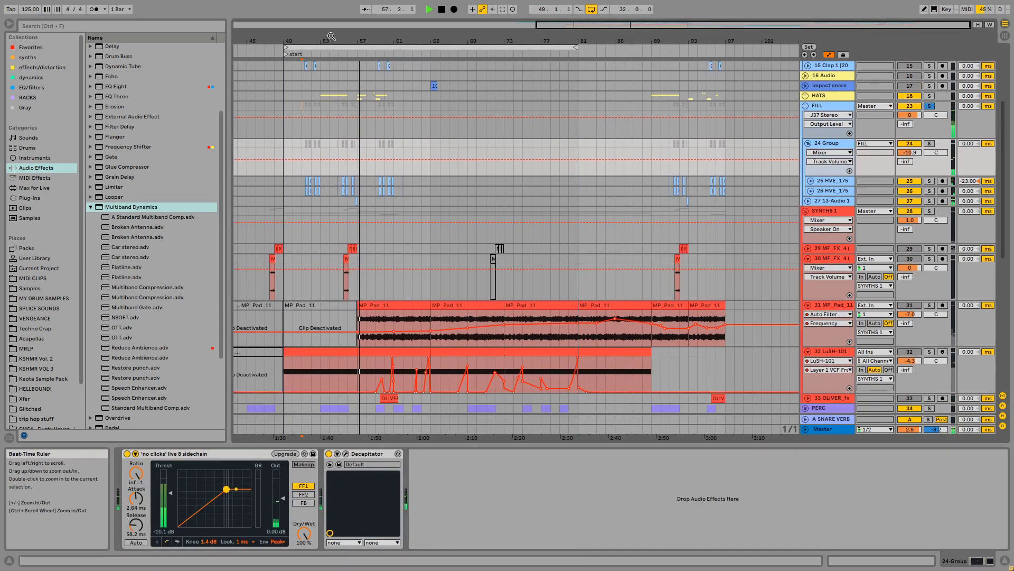
left_click_drag(344, 41, 494, 184)
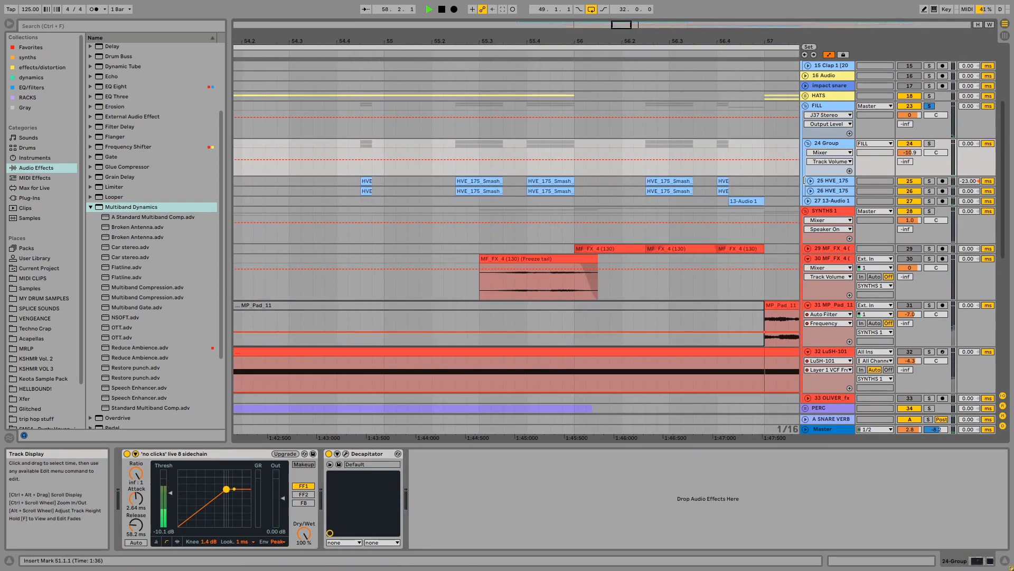
Expand the 25 HVE_175 track, open its clip at 55.2.3, and play from that clip and the one at 55.4.1
left_click(810, 182)
double_click(478, 183)
key("space")
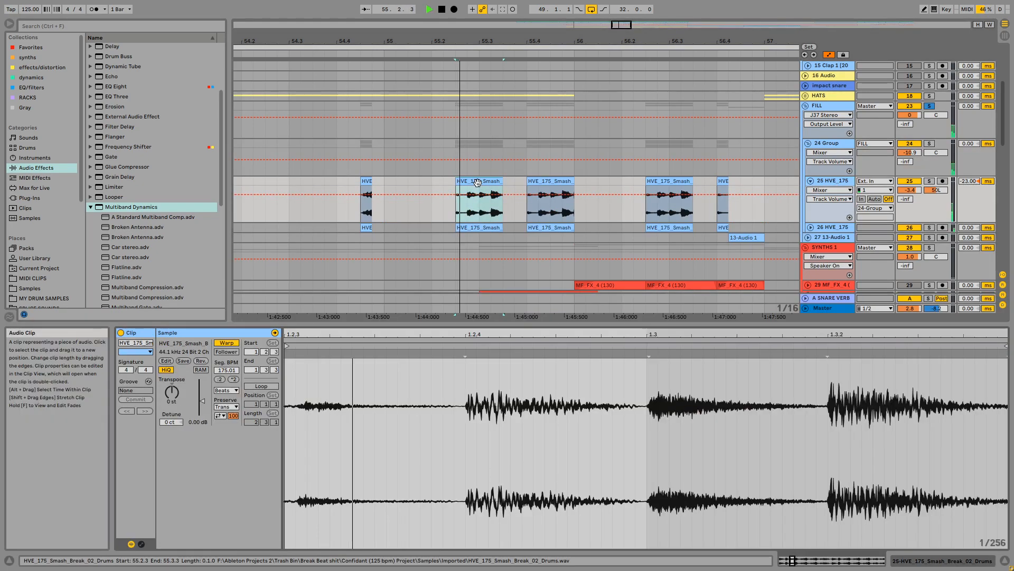
key("space")
left_click(549, 182)
key("space")
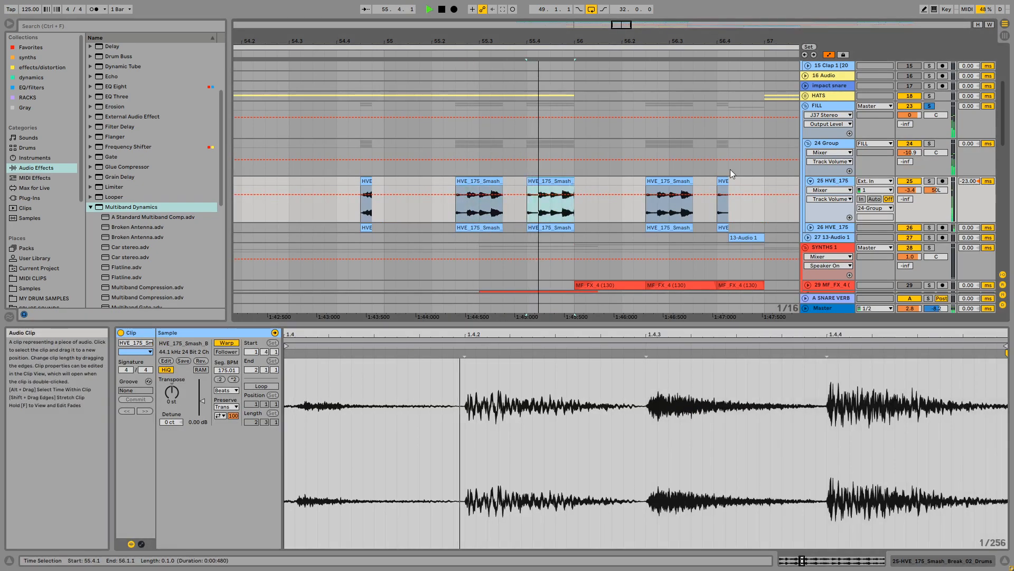
Expand the 26 HVE_175 track and check the devices on both HVE_175 tracks and on the 24 Group
left_click(811, 227)
left_click_drag(670, 40, 394, 30)
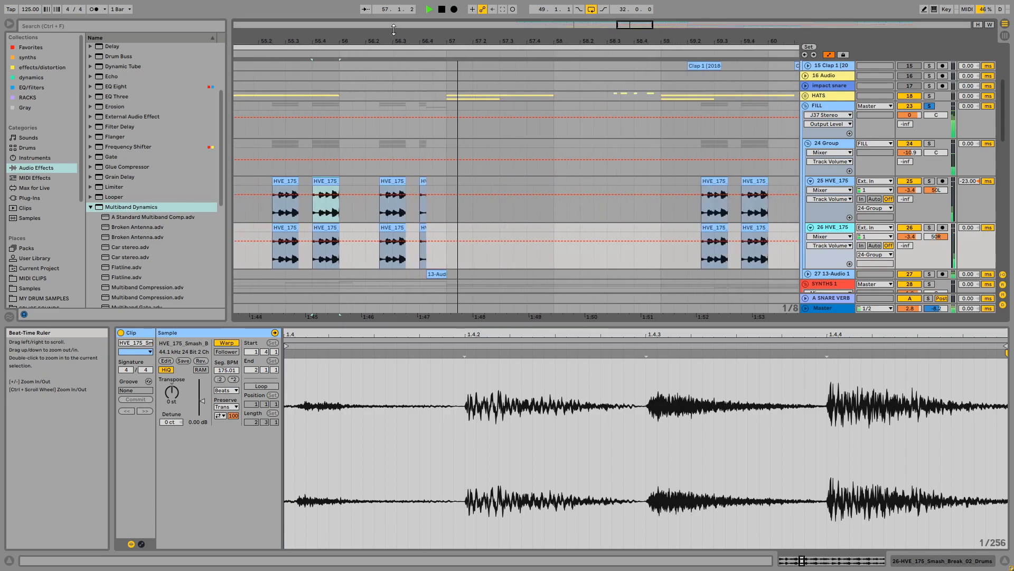
left_click(829, 139)
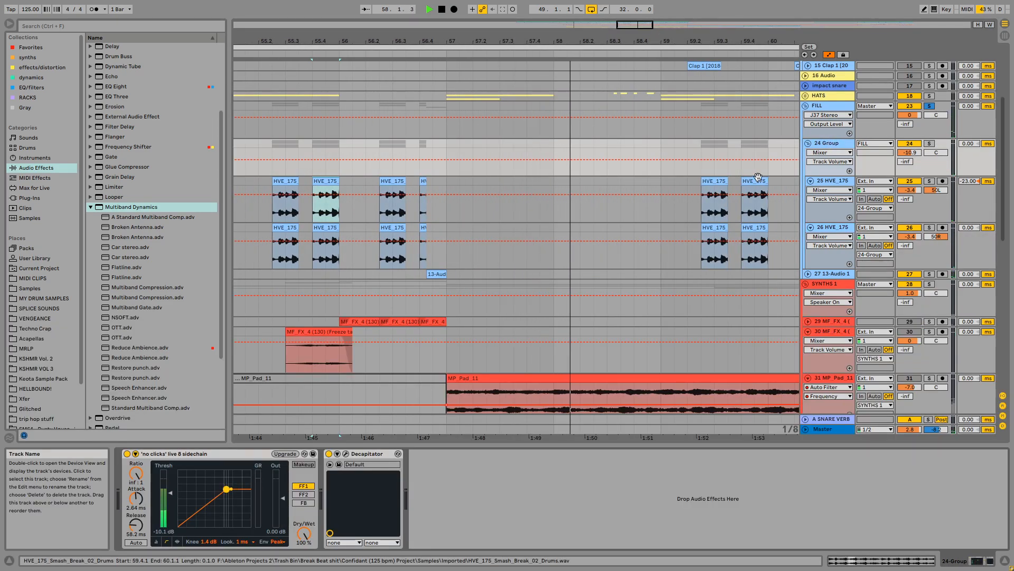
left_click(833, 228)
left_click(833, 181)
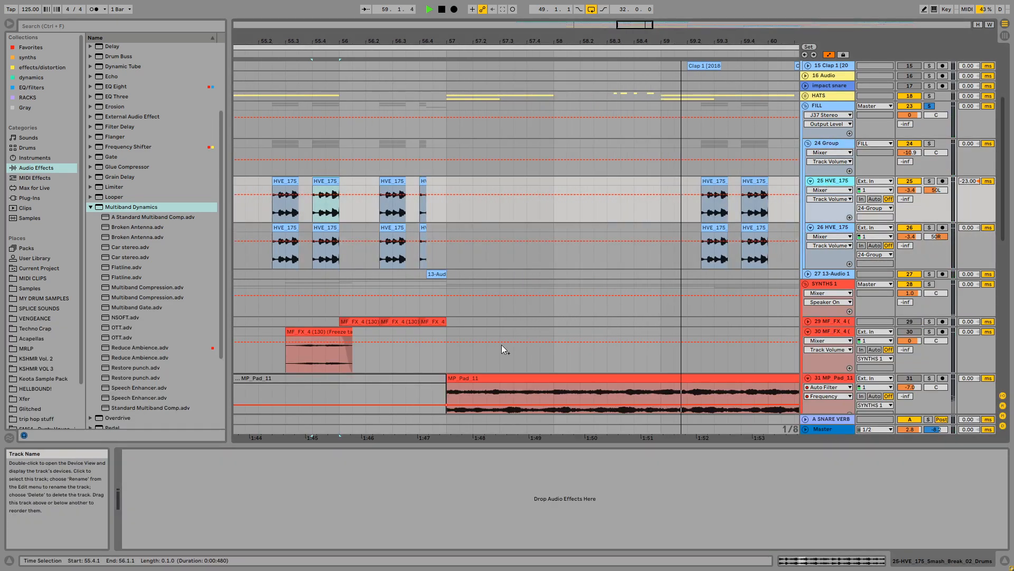
left_click(833, 144)
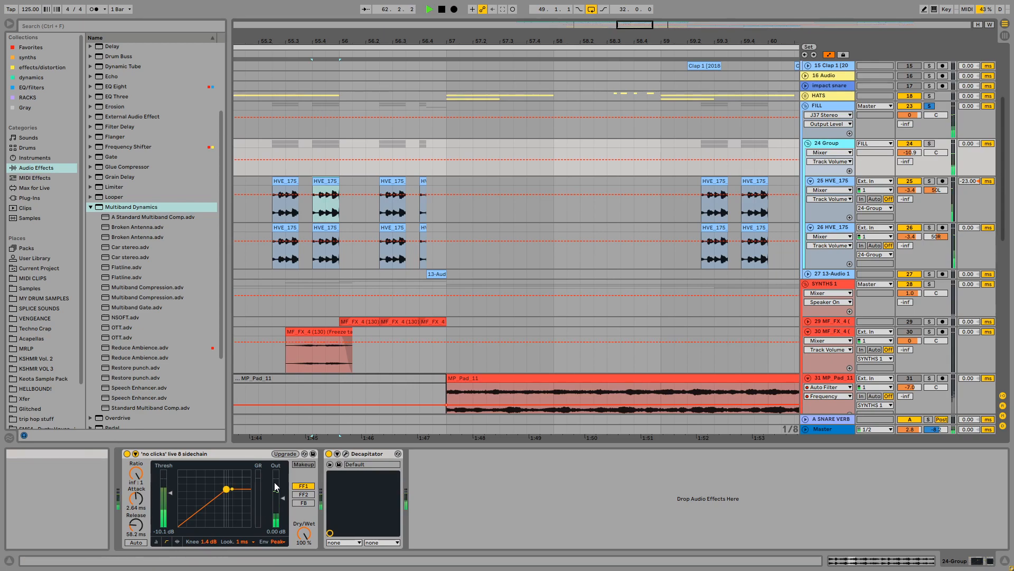
left_click(345, 453)
left_click(694, 183)
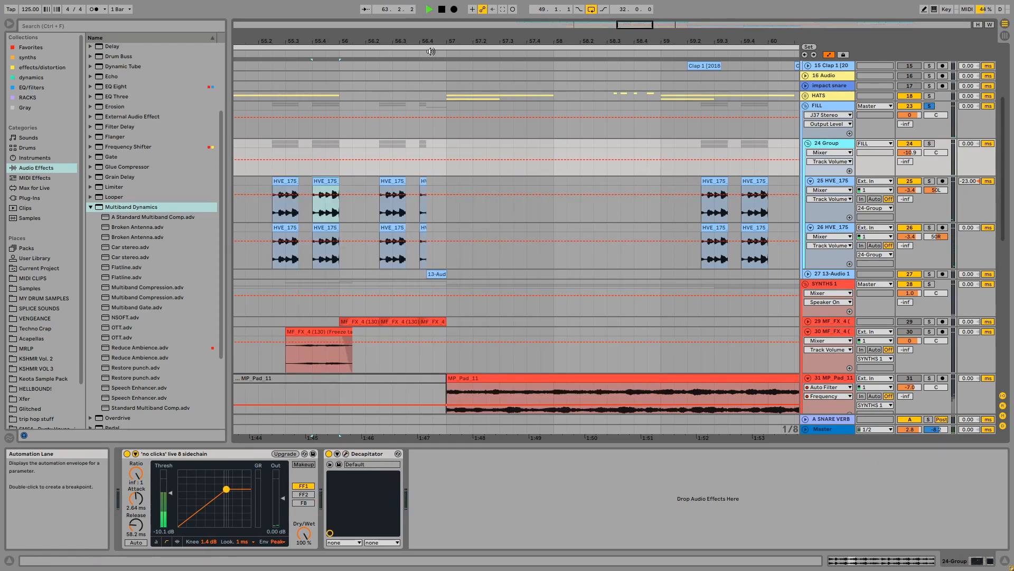
Unsolo the FILL group and fold it
left_click_drag(579, 42, 580, 43)
scroll(932, 153, "up", 4)
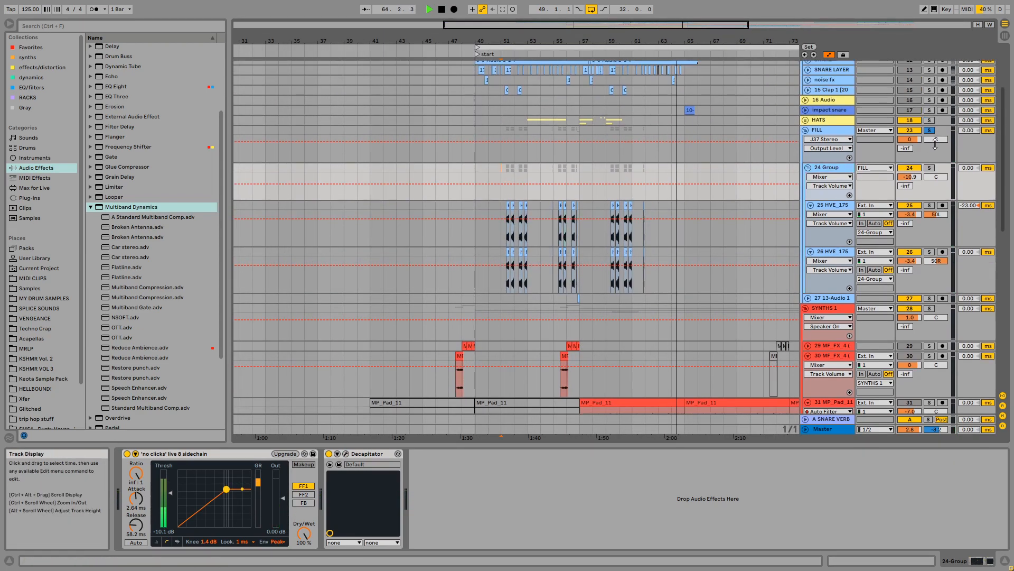
scroll(547, 226, "up", 2)
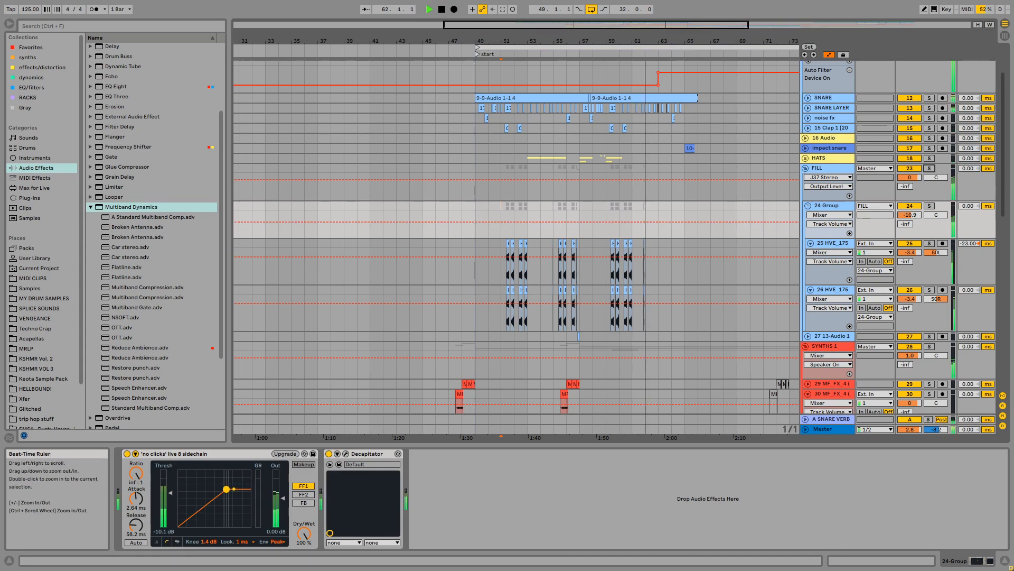
left_click_drag(702, 40, 544, 41)
left_click(806, 168)
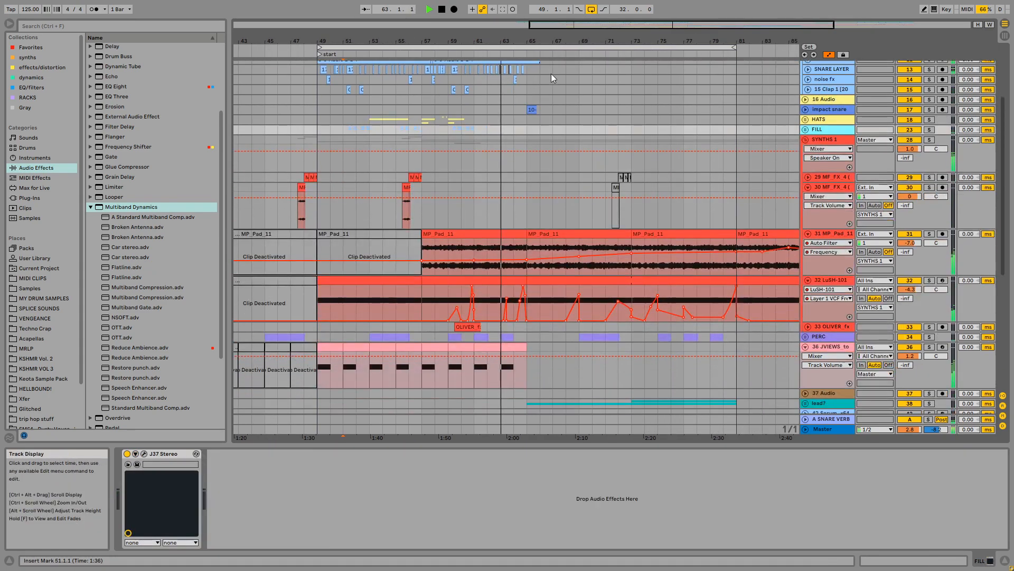
Play the arrangement from bar 81 on the 30 MF_FX_4 track and turn off the arrangement loop
scroll(655, 174, "down", 3)
left_click(655, 184)
scroll(777, 205, "up", 5)
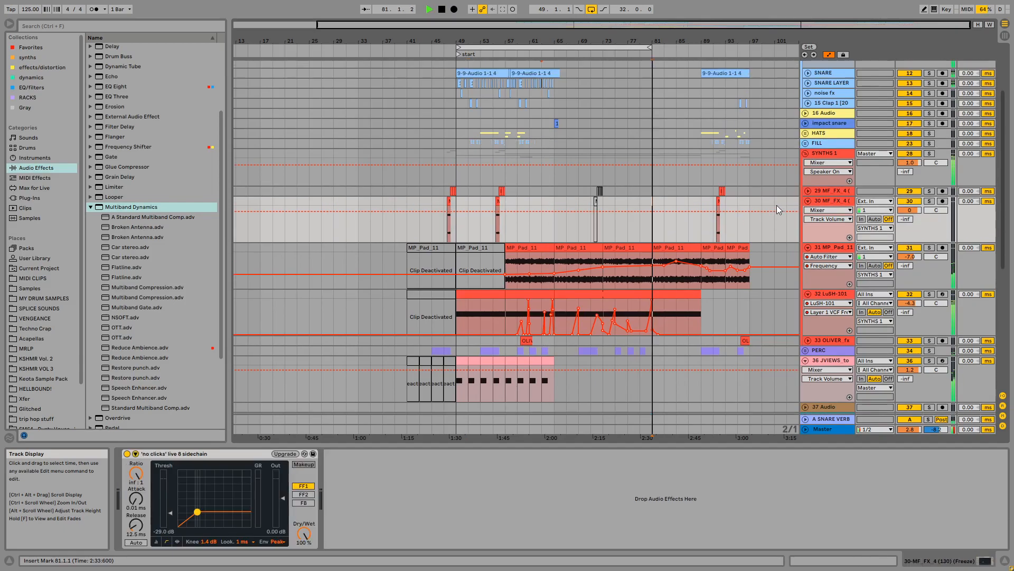
left_click_drag(707, 41, 650, 65)
scroll(672, 194, "up", 3)
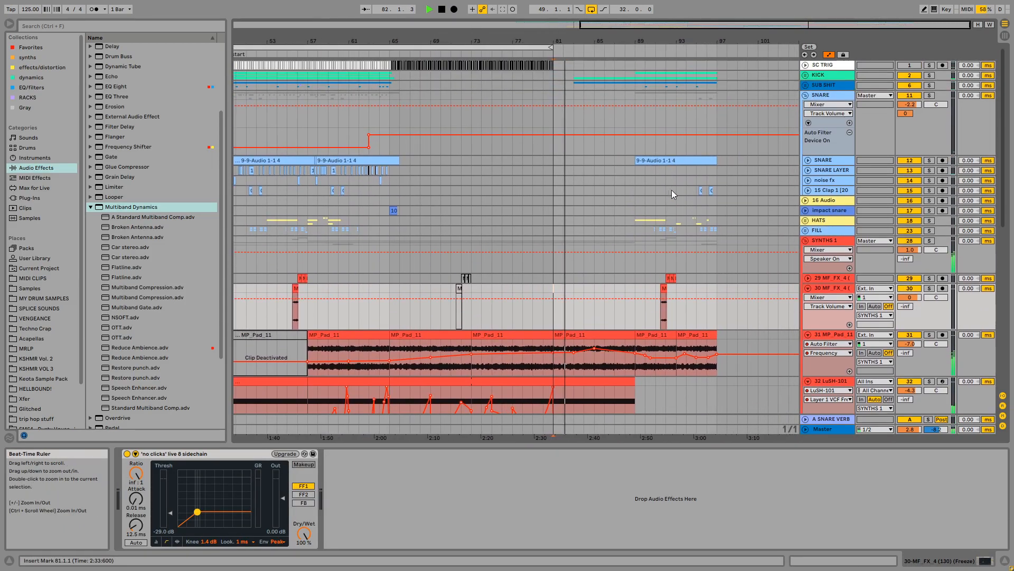
left_click(591, 10)
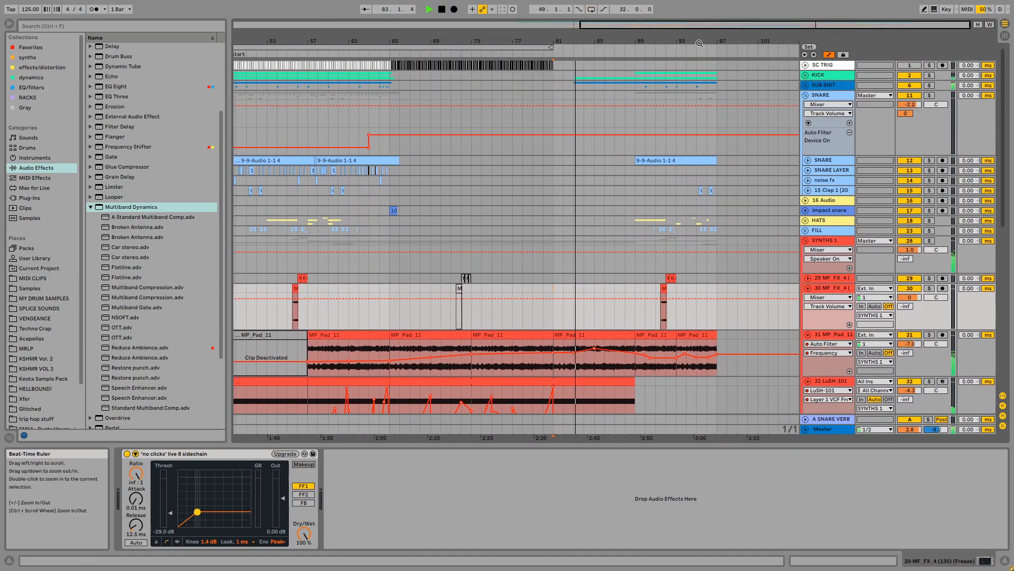
Fold the SNARE and VOX groups and show the devices of the FX 2 be mixed group
left_click(805, 95)
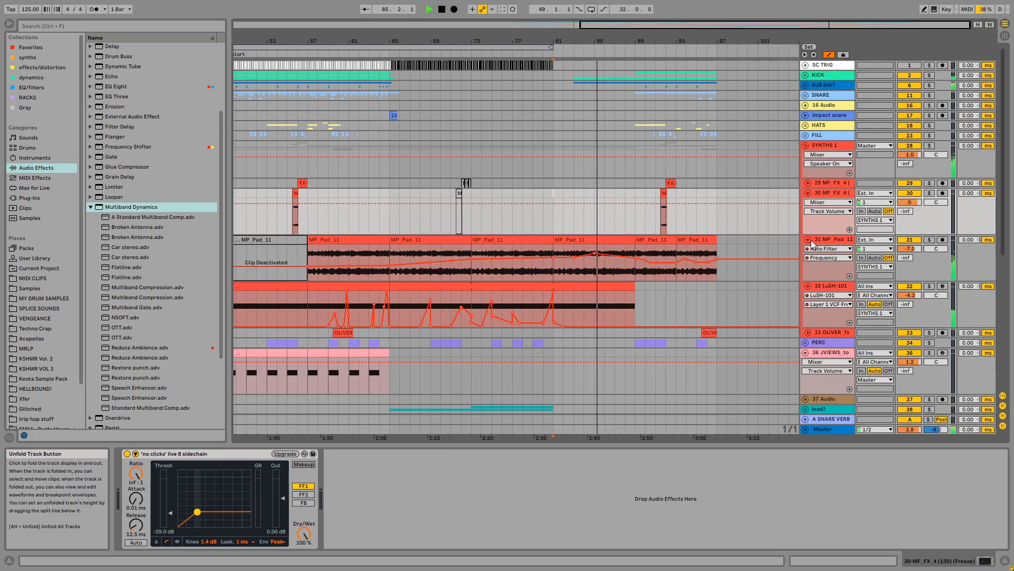
scroll(626, 110, "down", 5)
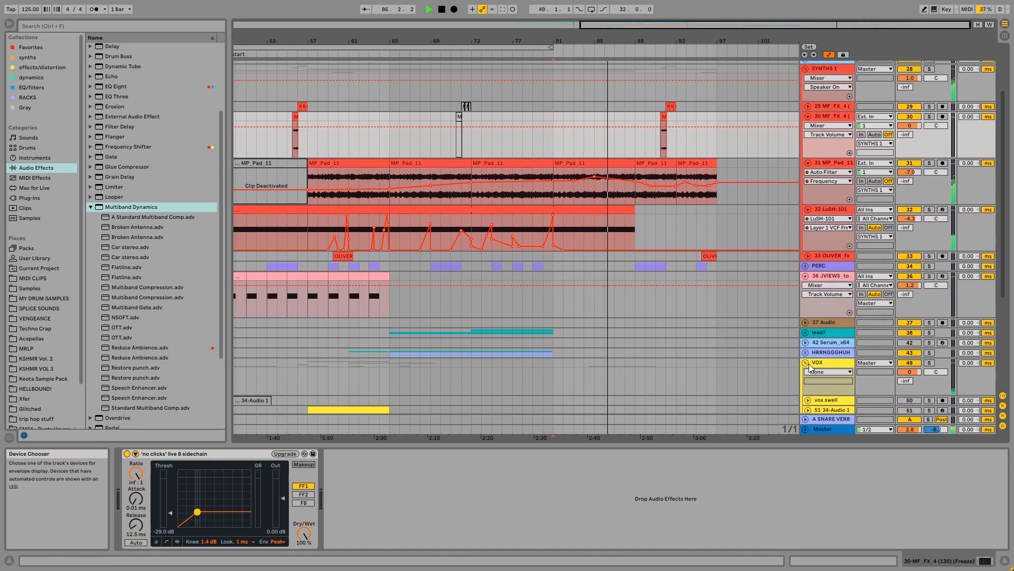
scroll(792, 367, "down", 1)
left_click(806, 385)
scroll(674, 319, "down", 5)
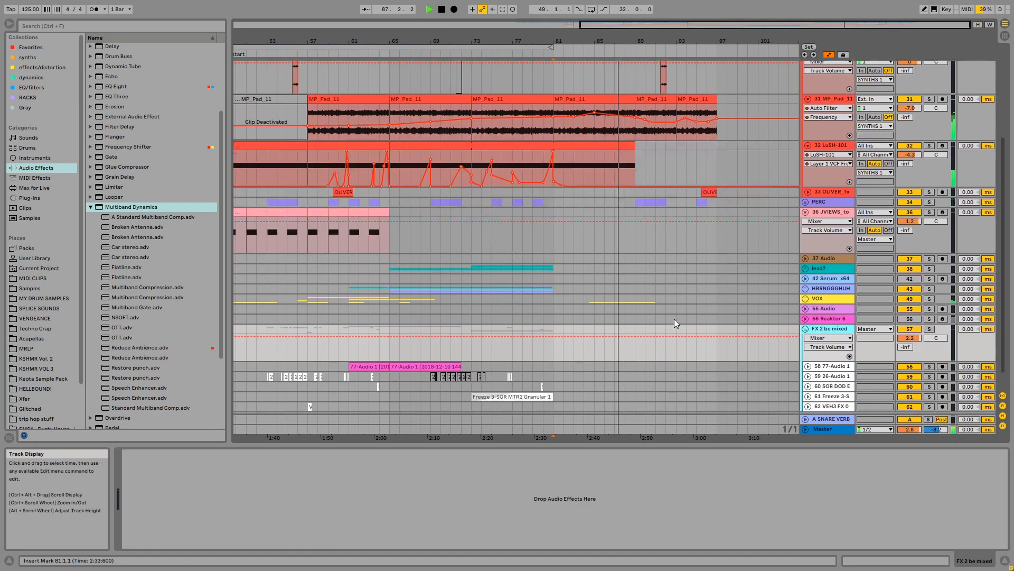
Expand the 61 Freeze 3-SOR track in FX 2 be mixed and select its MTR2 Granular clip
left_click(808, 374)
scroll(681, 364, "down", 2)
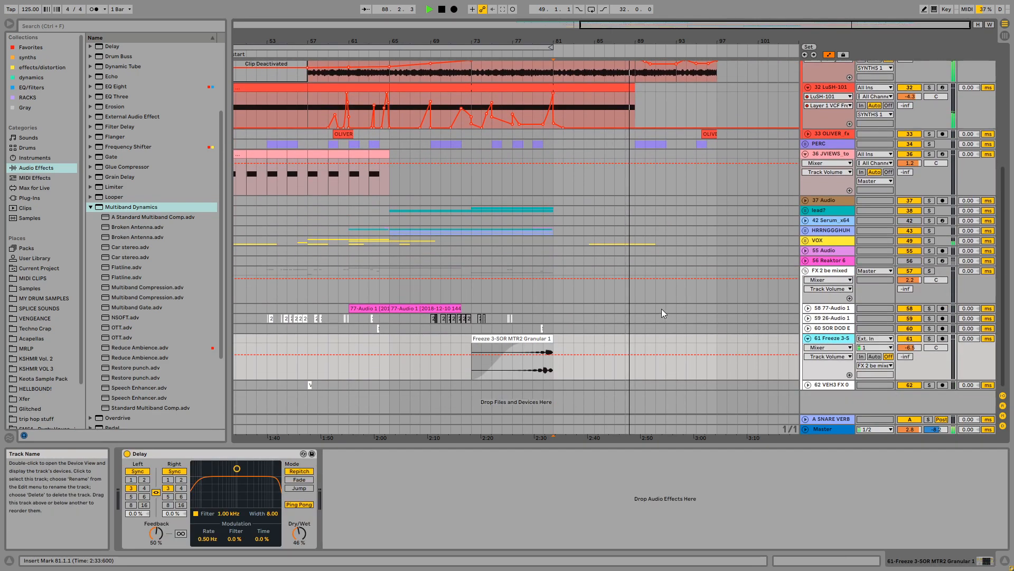
mouse_move(480, 338)
left_mouse_down()
mouse_move(601, 344)
mouse_move(483, 346)
left_mouse_up()
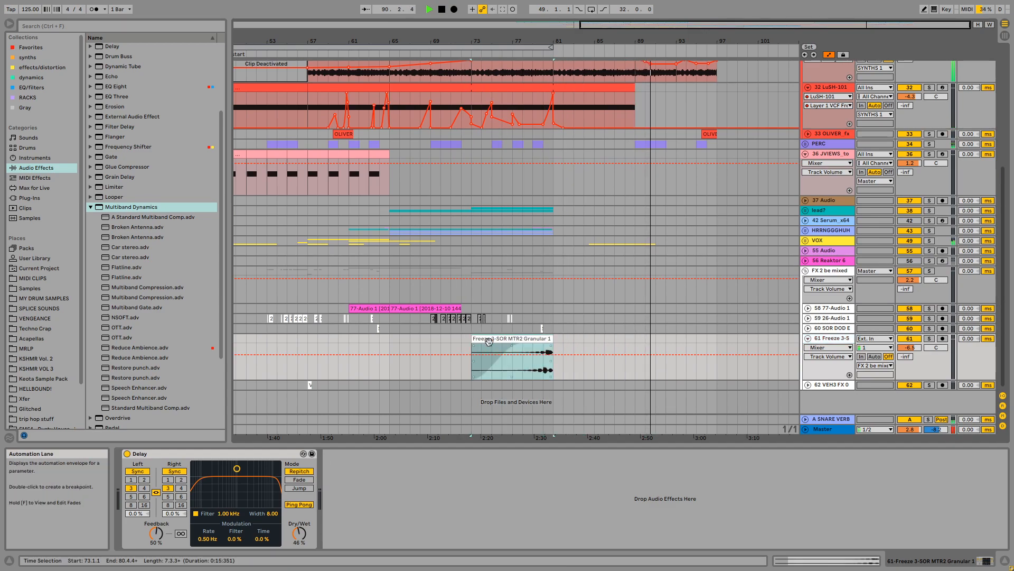
Collapse all the expanded tracks inside the SYNTHS 1 group at once
scroll(734, 262, "up", 2)
scroll(734, 262, "up", 2)
left_click(808, 120, "alt")
scroll(767, 170, "up", 3)
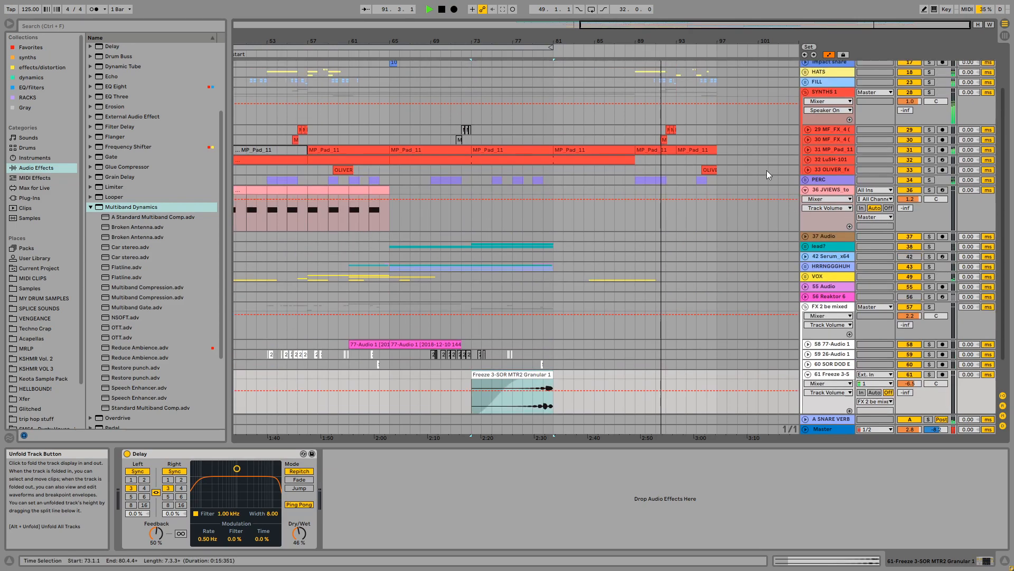
Replay the arrangement from bar 89 with the insert marker on the FILL group and inspect the section through bar 97
scroll(739, 172, "up", 2)
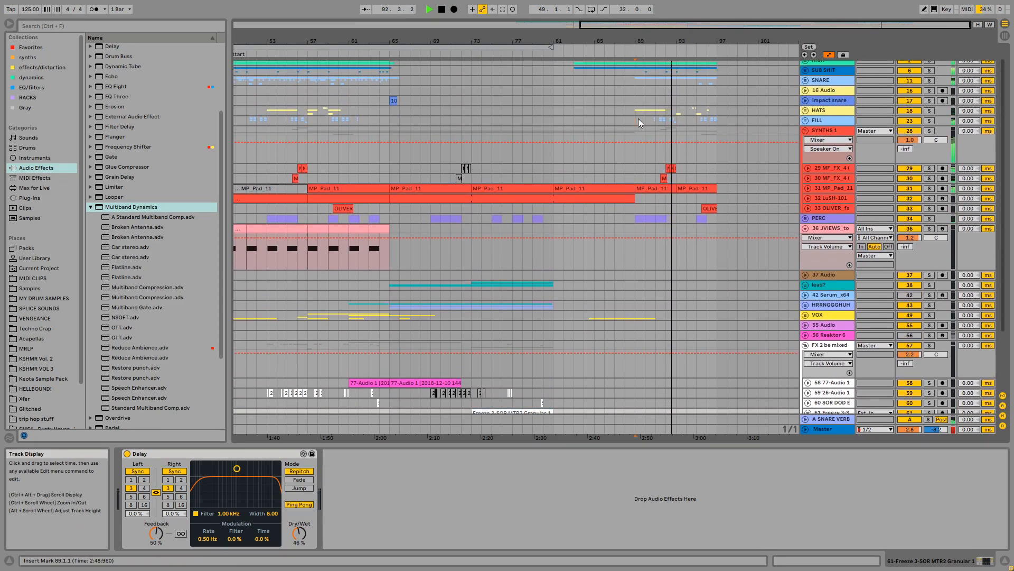
left_click(638, 118)
left_click_drag(699, 41, 602, 77)
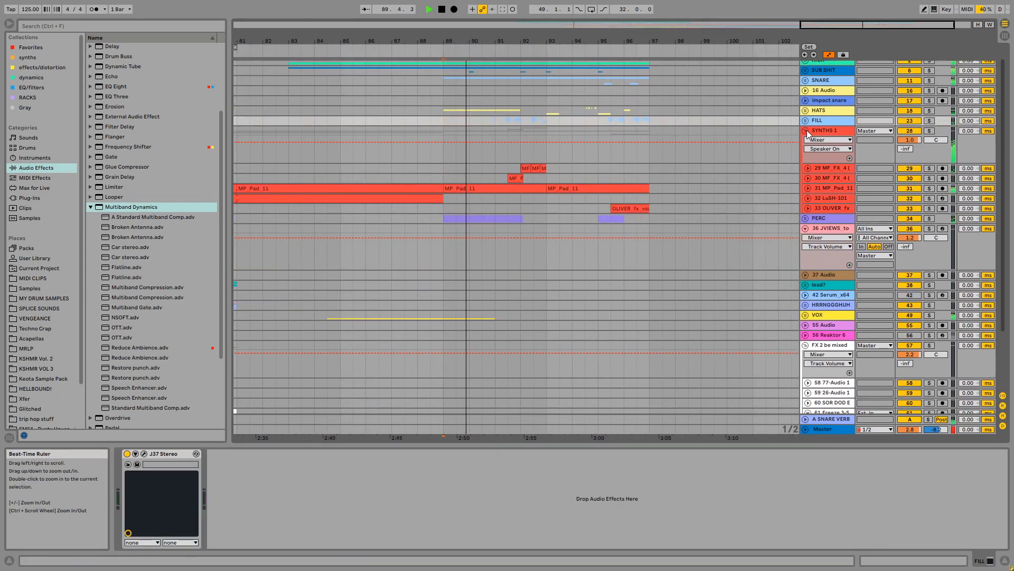
Unfold the FILL group and reopen the SYNTHS 1 group beneath it, stopping playback to work on the section after bar 89
left_click(806, 131)
left_click(805, 120)
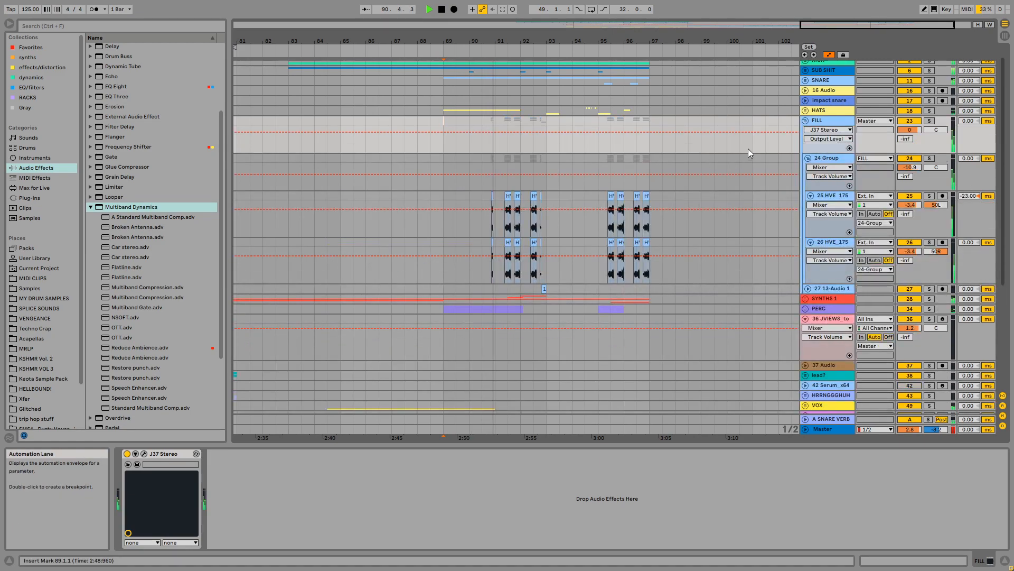
scroll(531, 169, "down", 2)
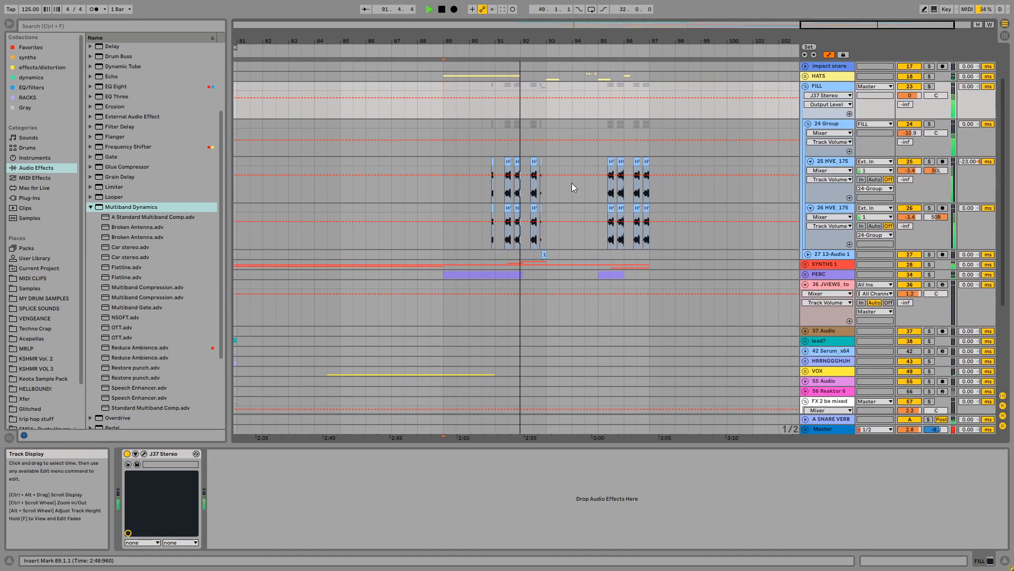
key("space")
left_click(806, 264)
scroll(581, 259, "down", 2)
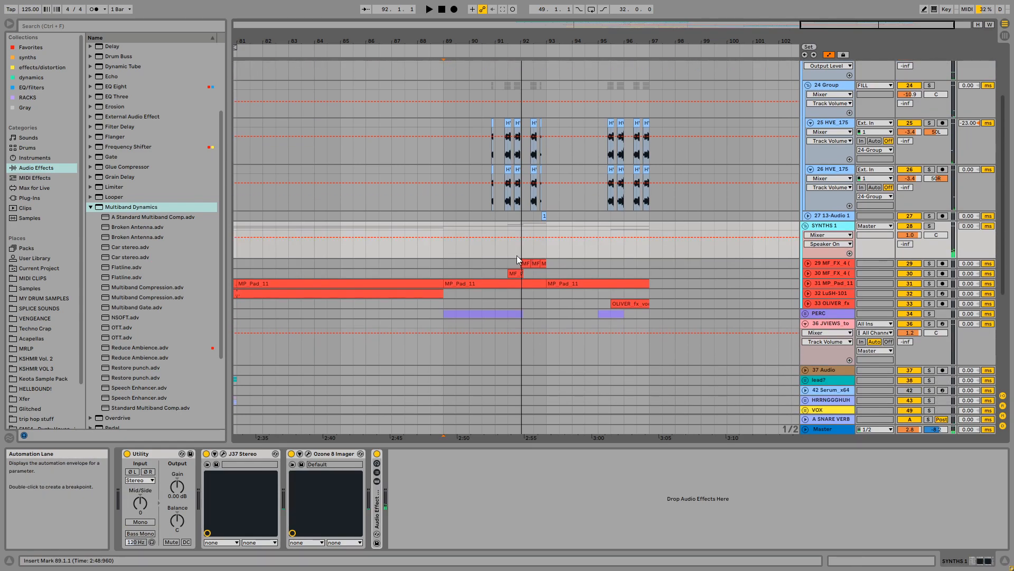
Deactivate the MF_FX clips on tracks 29 and 30 between bars 91.3 and 93.1, and restart playback from bar 89
left_click_drag(513, 262, 552, 273)
key("0")
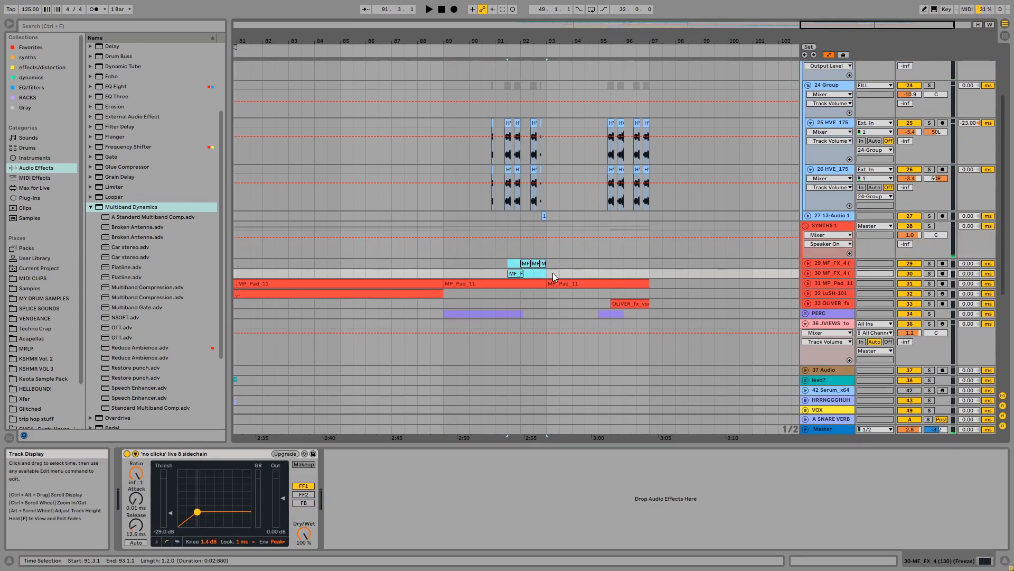
left_click(446, 227)
key("space")
Loop bars 89 to 97 and duplicate that stretch of time across all tracks, filling bars 97 to 105
scroll(638, 250, "up", 2)
scroll(638, 253, "up", 2)
left_click_drag(438, 169, 649, 169)
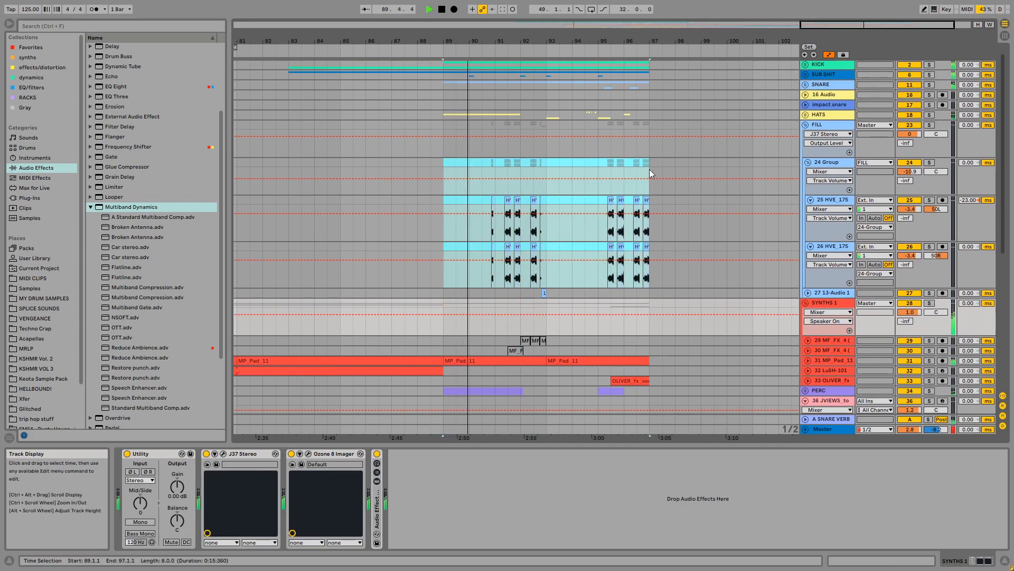
key("ctrl+l")
left_click(539, 48)
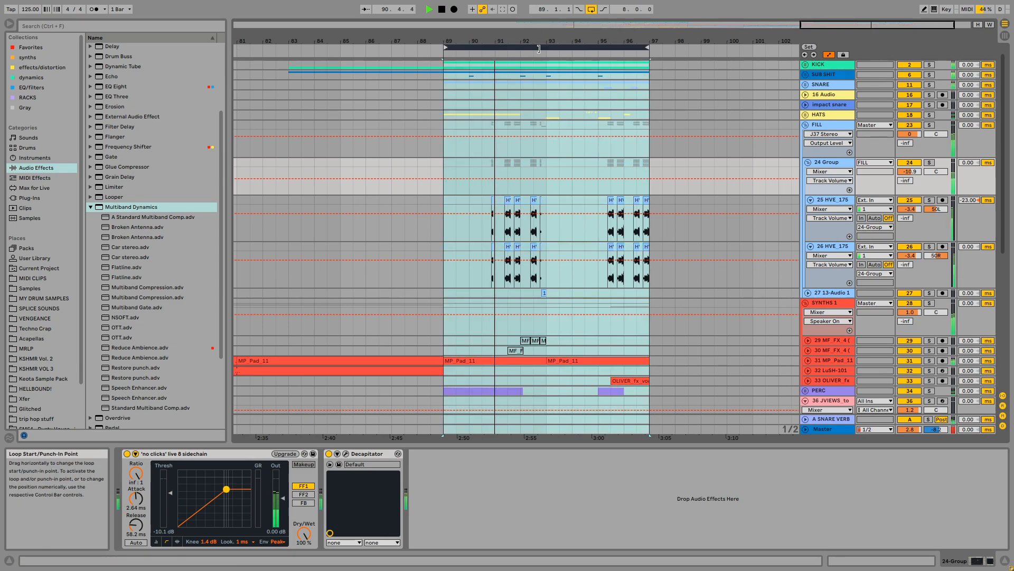
key("ctrl+shift+d")
left_click(274, 170)
left_click_drag(396, 40, 484, 40)
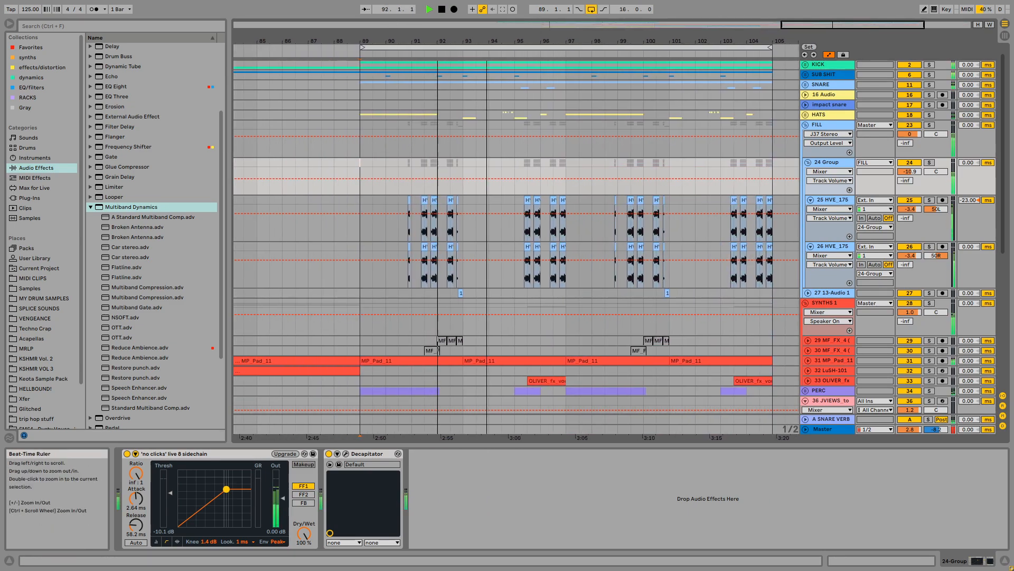
Expand the MP_Pad_11 track in SYNTHS 1 and check its Auto Filter frequency automation from bar 93 onward
scroll(500, 243, "down", 2)
scroll(508, 247, "up", 1)
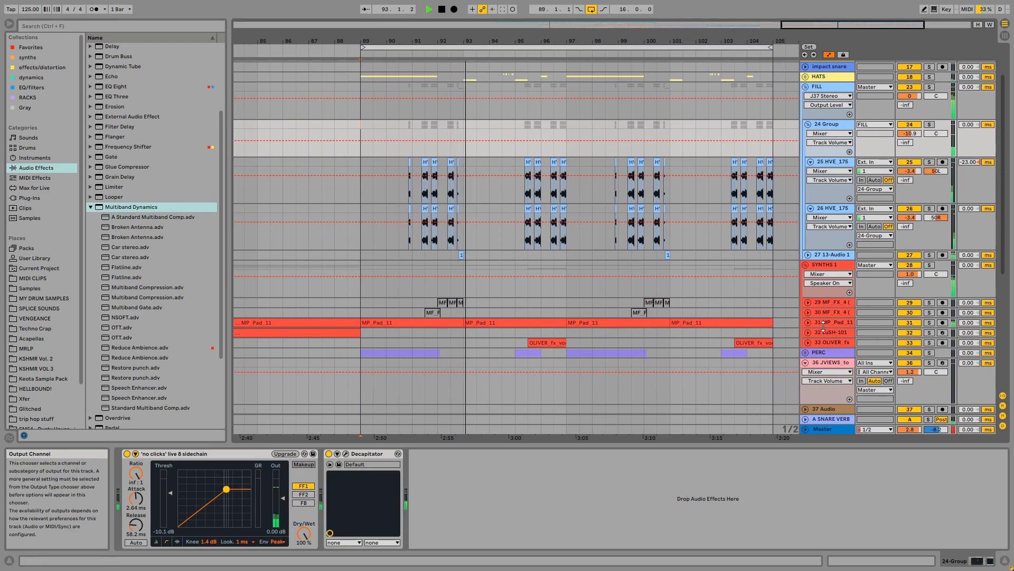
left_click(808, 322)
left_click(829, 322)
scroll(824, 323, "down", 1)
left_click(467, 308)
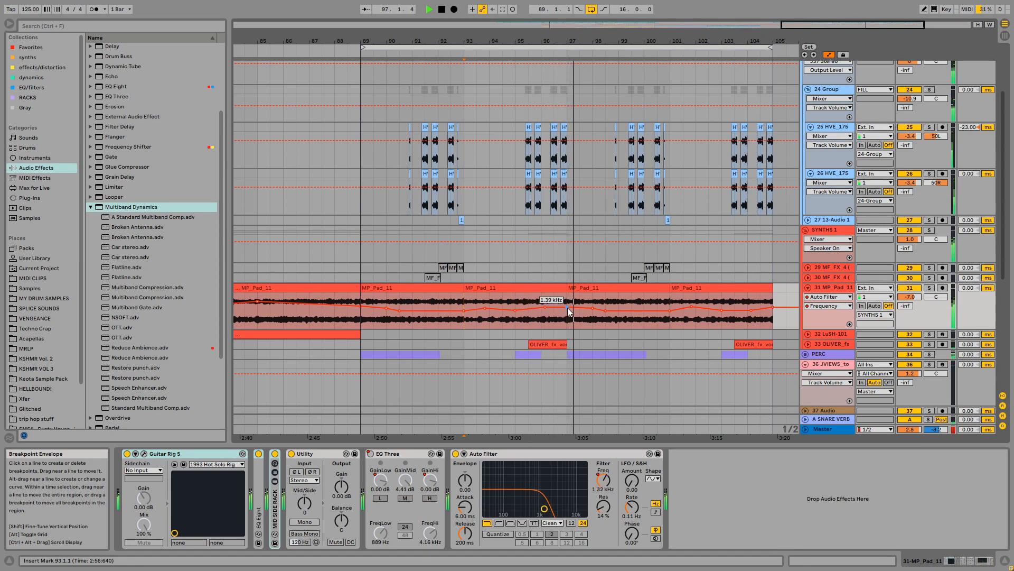
left_click_drag(669, 311, 692, 308)
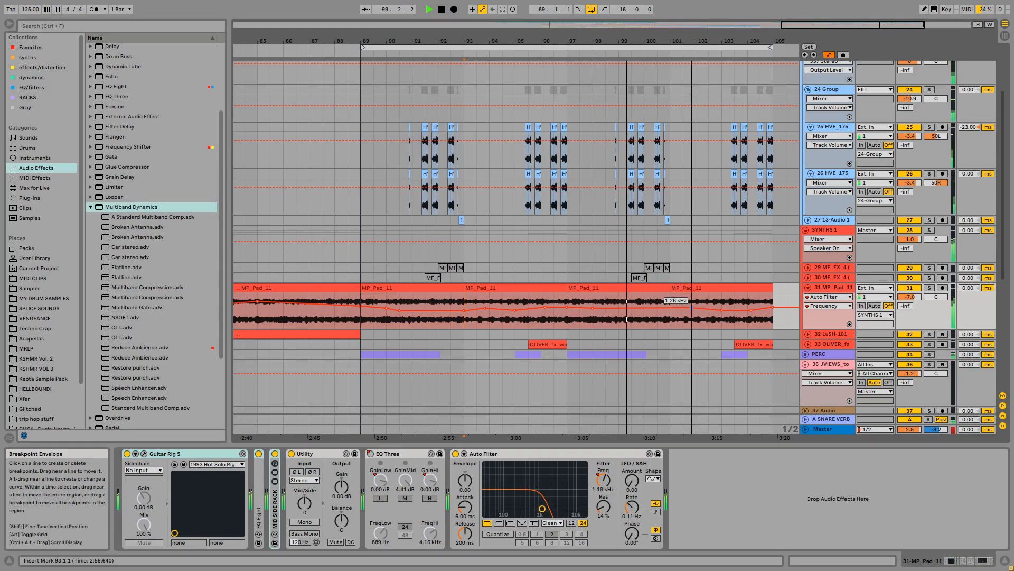
Shorten the loop to bars 97 to 105 and duplicate that time, extending the arrangement to bar 113
left_click_drag(690, 41, 585, 164)
scroll(584, 168, "up", 1)
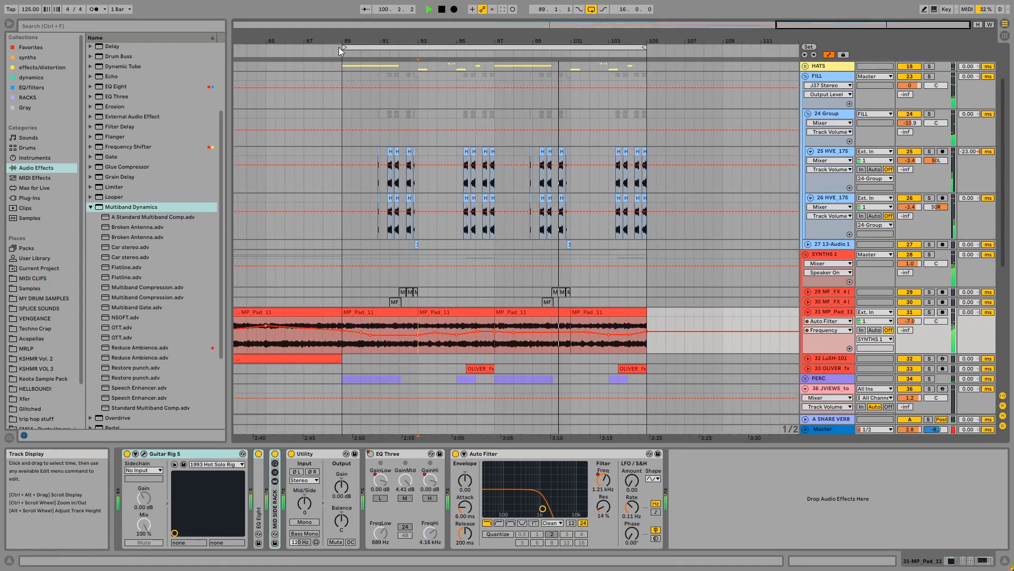
left_click_drag(342, 46, 496, 62)
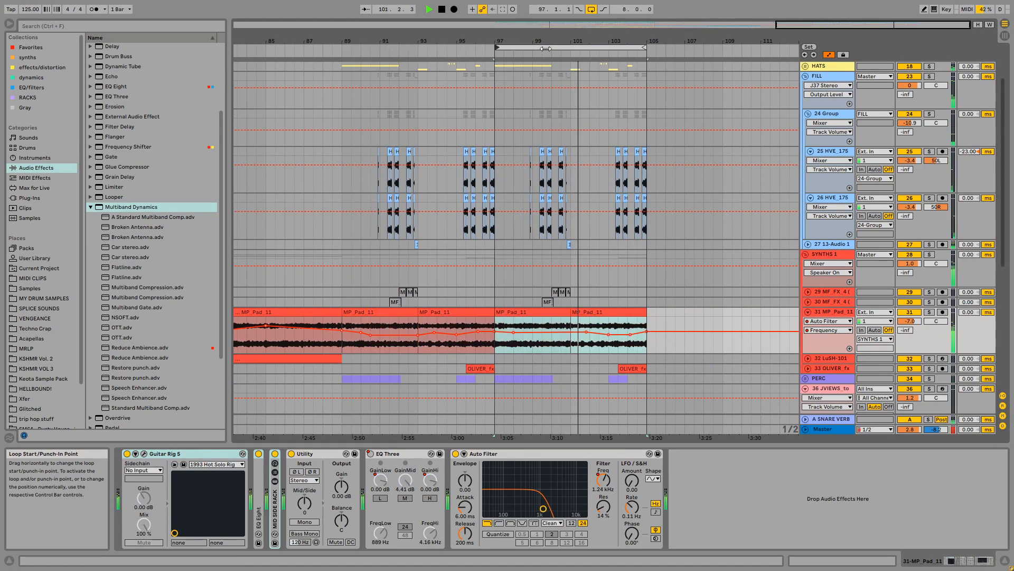
left_click(528, 48)
key("ctrl+d")
scroll(545, 300, "down", 1)
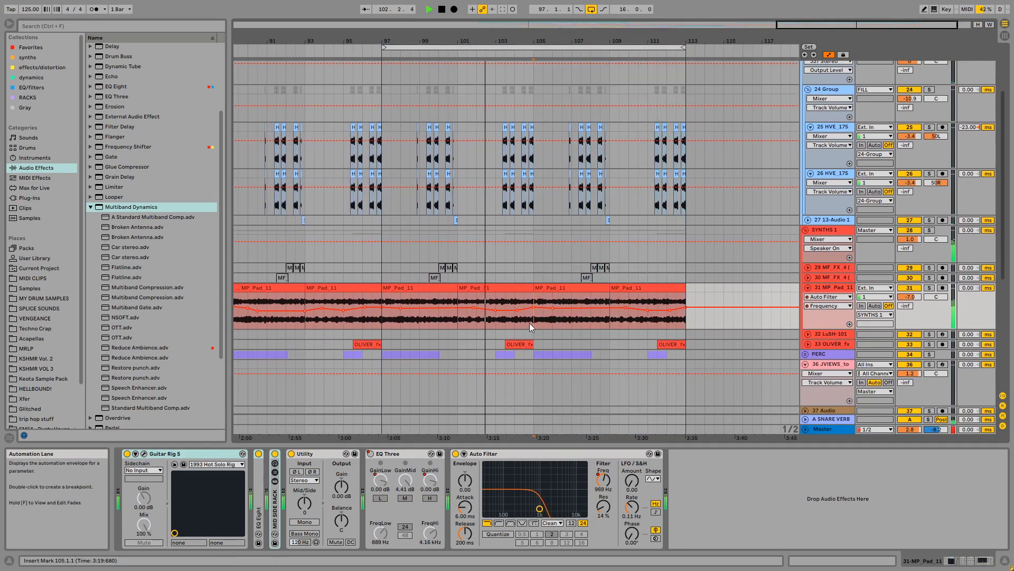
left_click(545, 300)
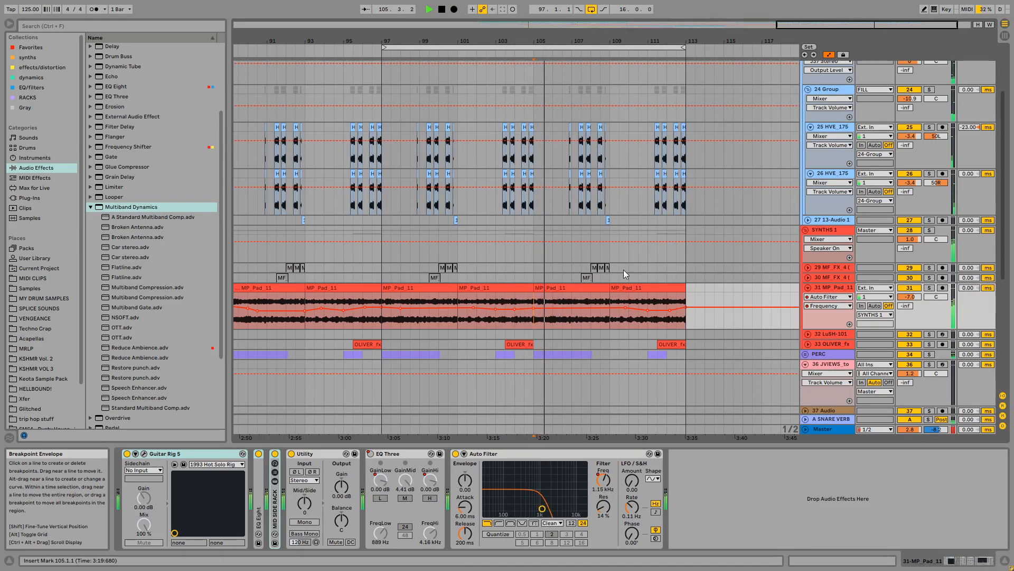
Copy the VOX group's content from bars 57 to 65, unfold the group and paste it at bar 105
scroll(623, 270, "down", 5)
left_click_drag(546, 44, 683, 34)
scroll(683, 269, "down", 3)
scroll(683, 272, "down", 6)
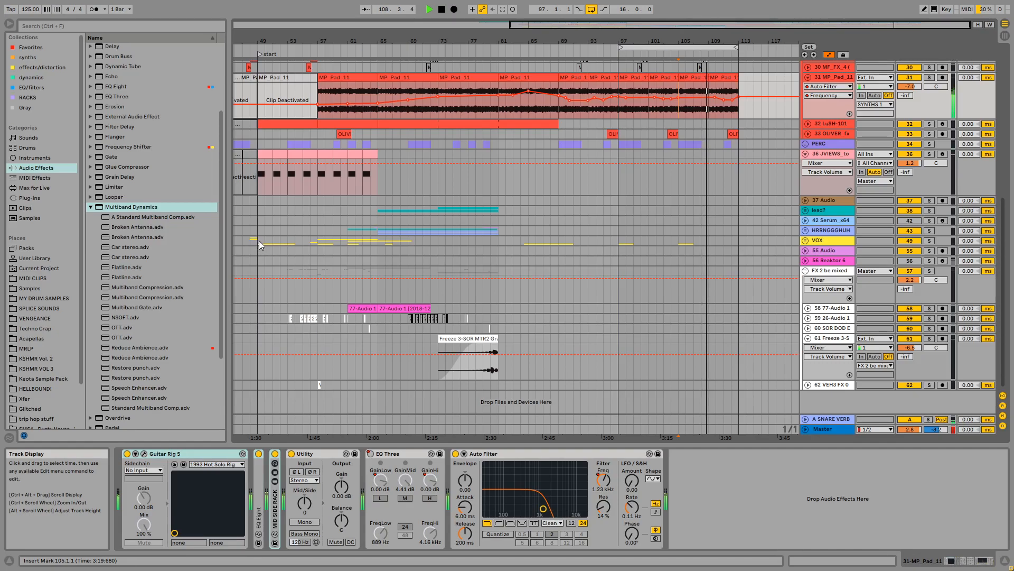
left_click_drag(318, 240, 375, 239)
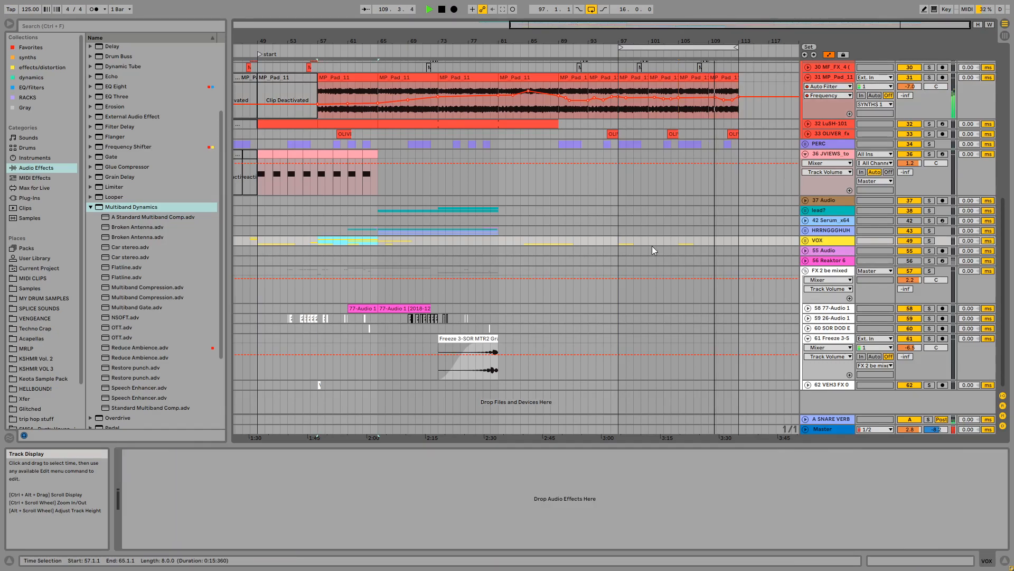
left_click(806, 241)
left_click(820, 242)
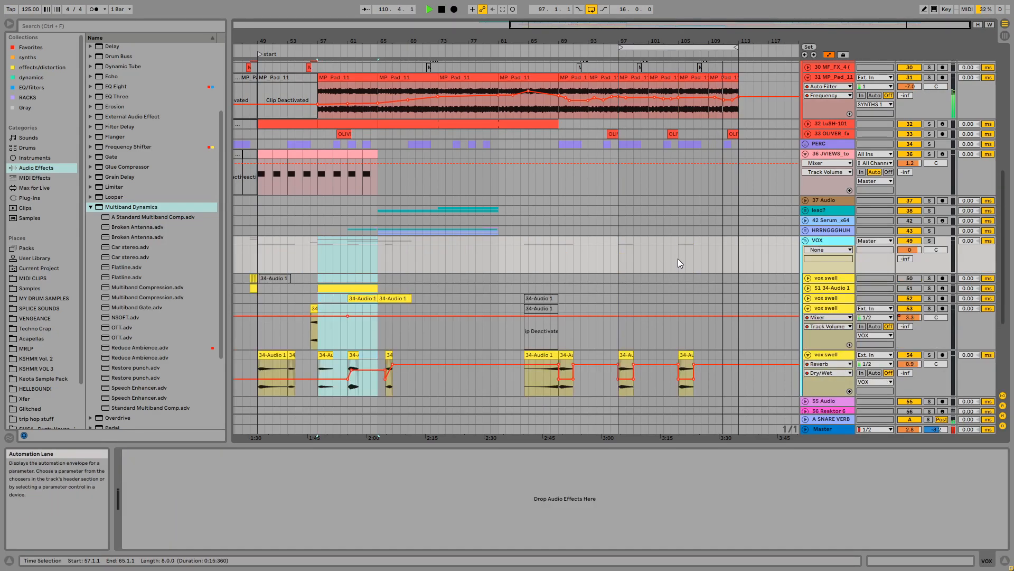
left_click(677, 243)
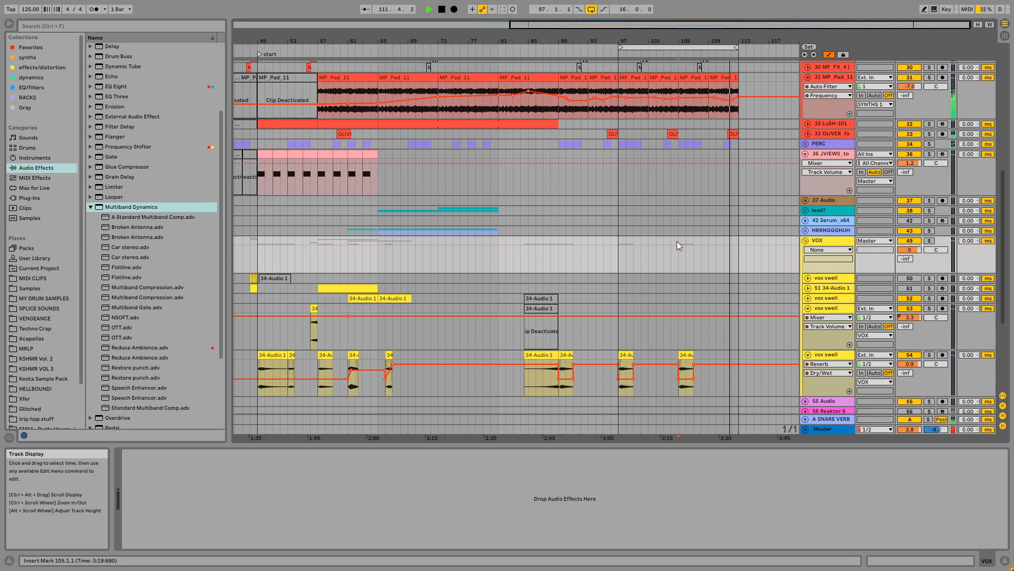
key("ctrl+v")
left_click(680, 258)
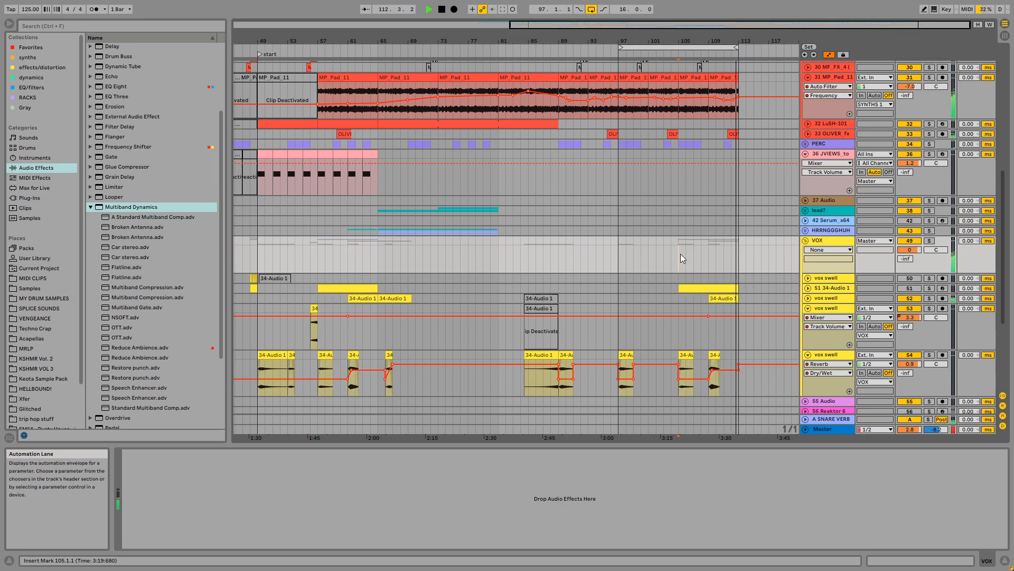
Show the devices of the 51 34-Audio 1 track, collapse all the expanded VOX tracks and fold the VOX group
left_click(808, 298)
left_click(818, 287)
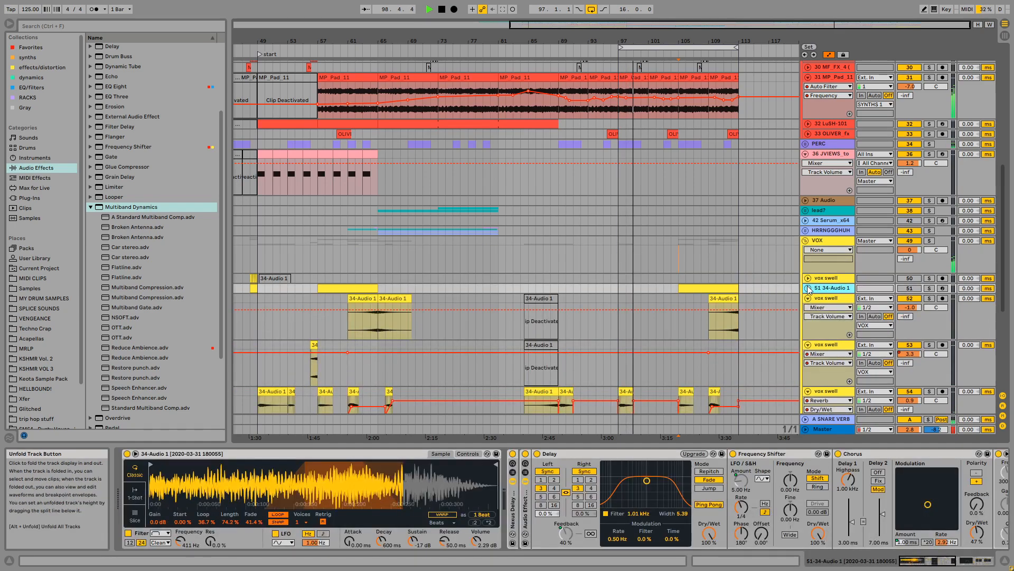
left_click(808, 288, "alt")
left_click(808, 288, "alt")
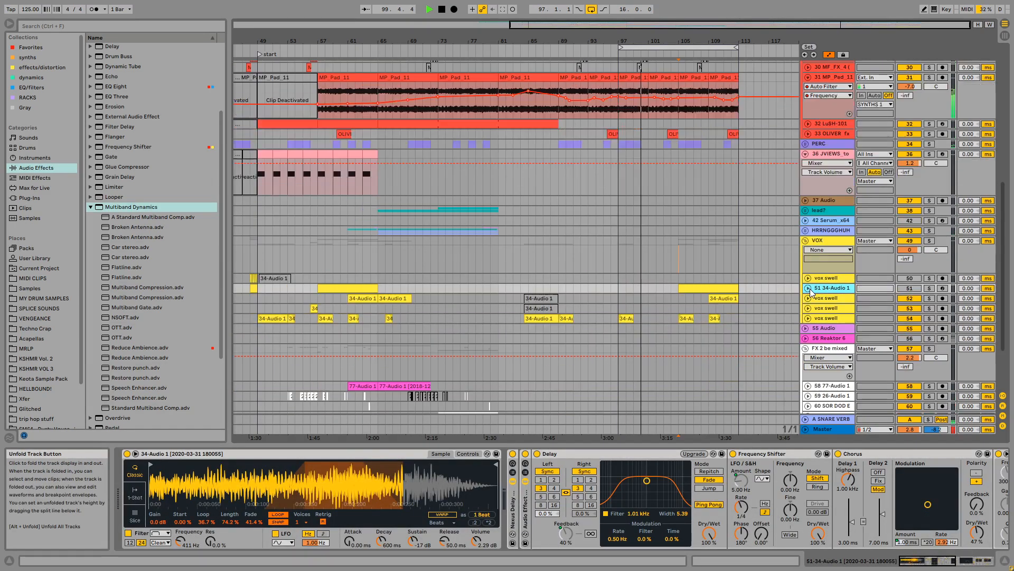
left_click(806, 241)
Stop playback and fold all track groups in the arrangement at once
scroll(737, 221, "up", 2)
scroll(737, 221, "up", 2)
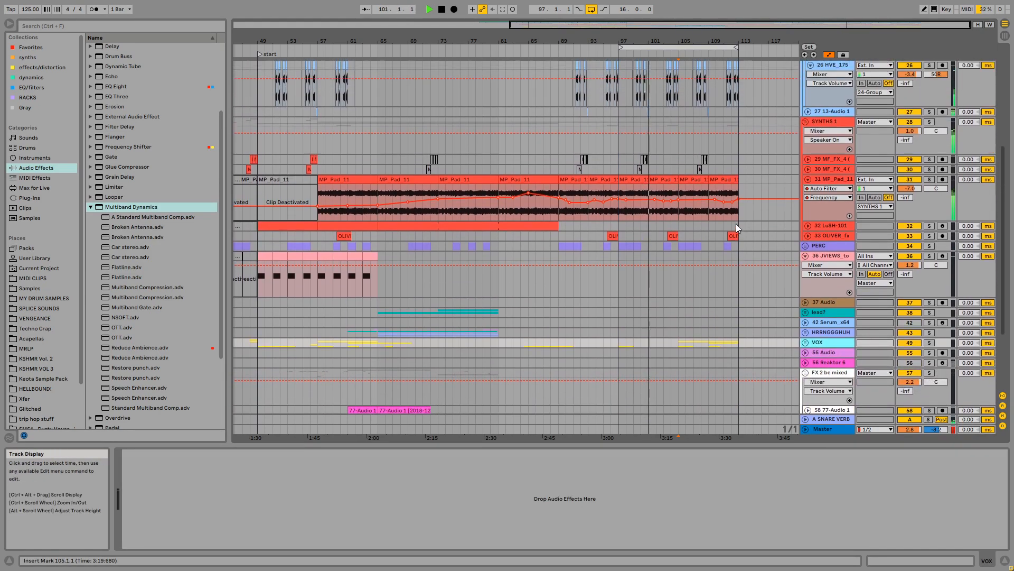
scroll(738, 214, "up", 2)
scroll(740, 209, "up", 2)
key("space")
scroll(742, 209, "up", 1)
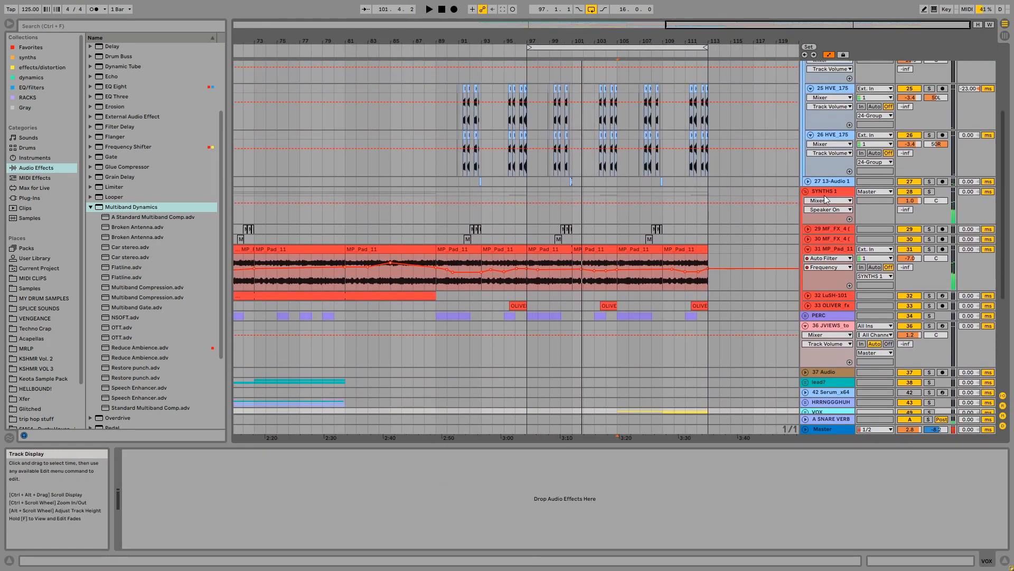
left_click(806, 191, "alt")
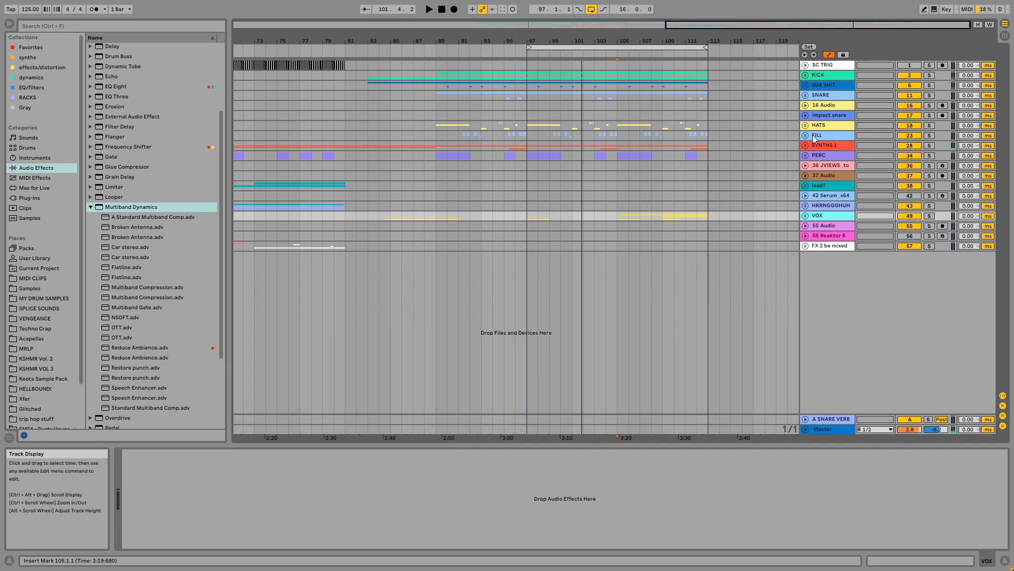
Replay the arrangement from bar 97 and show the devices of the FILL group
left_click(824, 129)
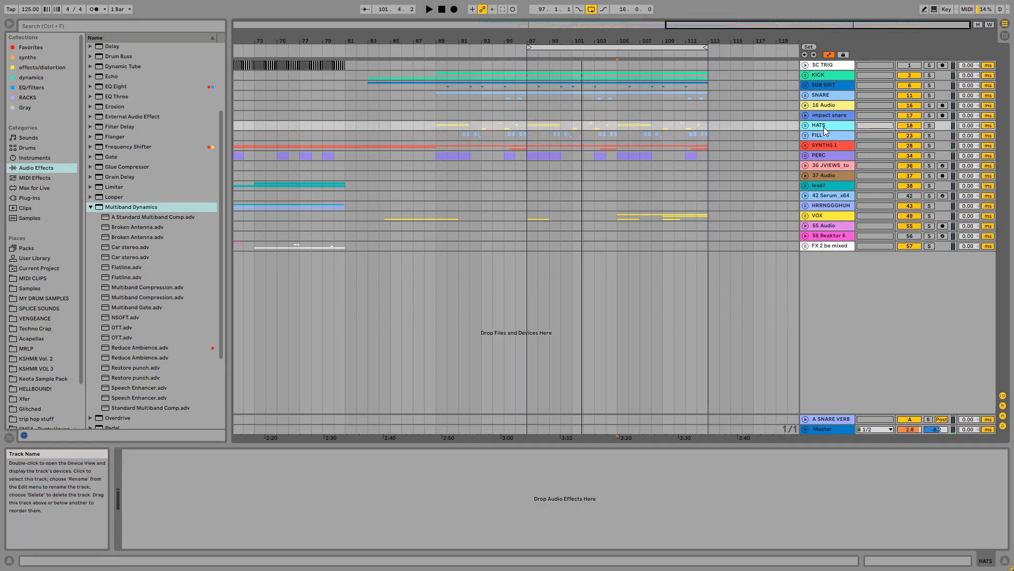
left_click(527, 97)
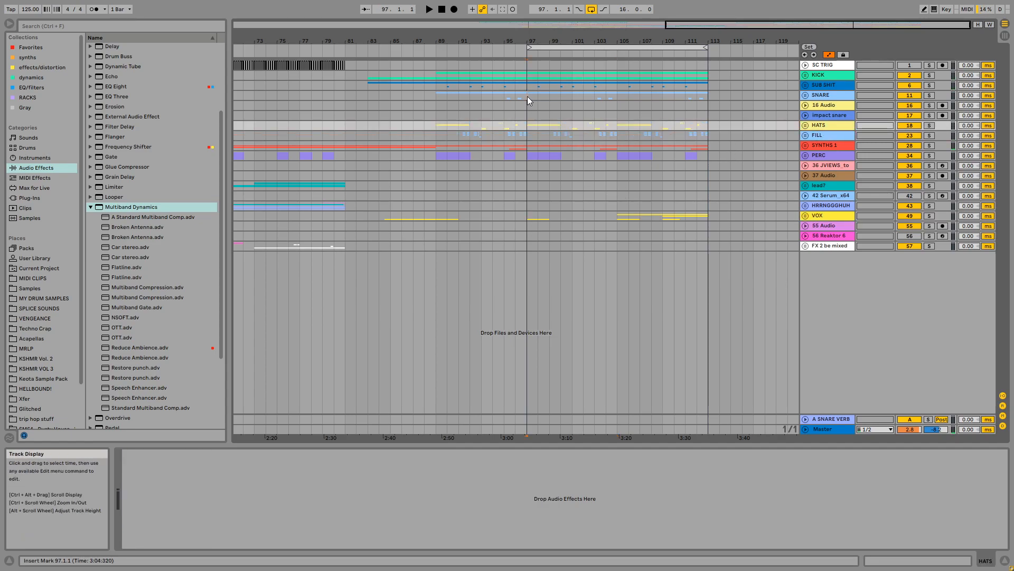
key("space")
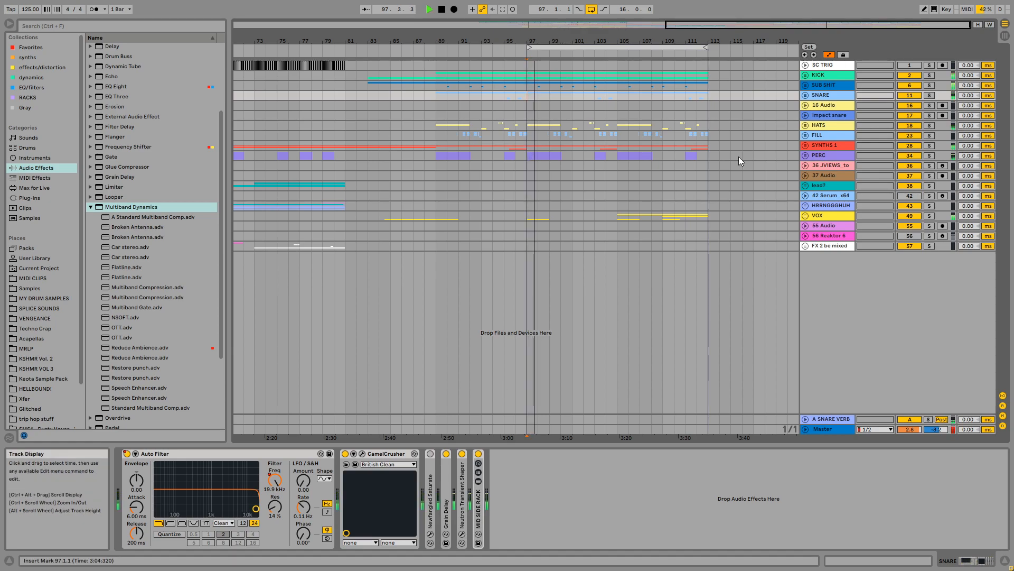
left_click(820, 135)
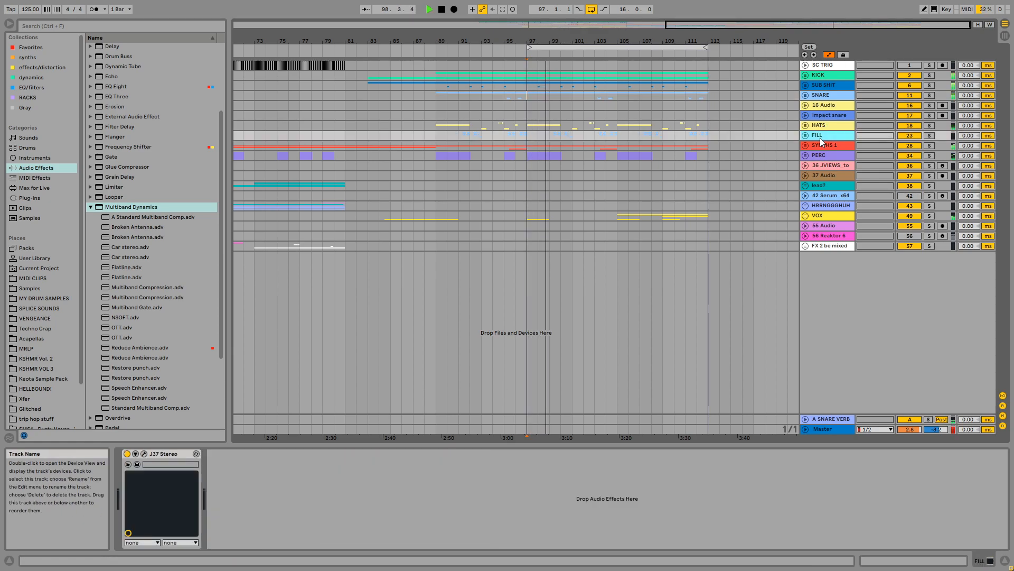
Insert a new audio track directly below the SNARE group, undoing the MIDI track inserted first
left_click(827, 95)
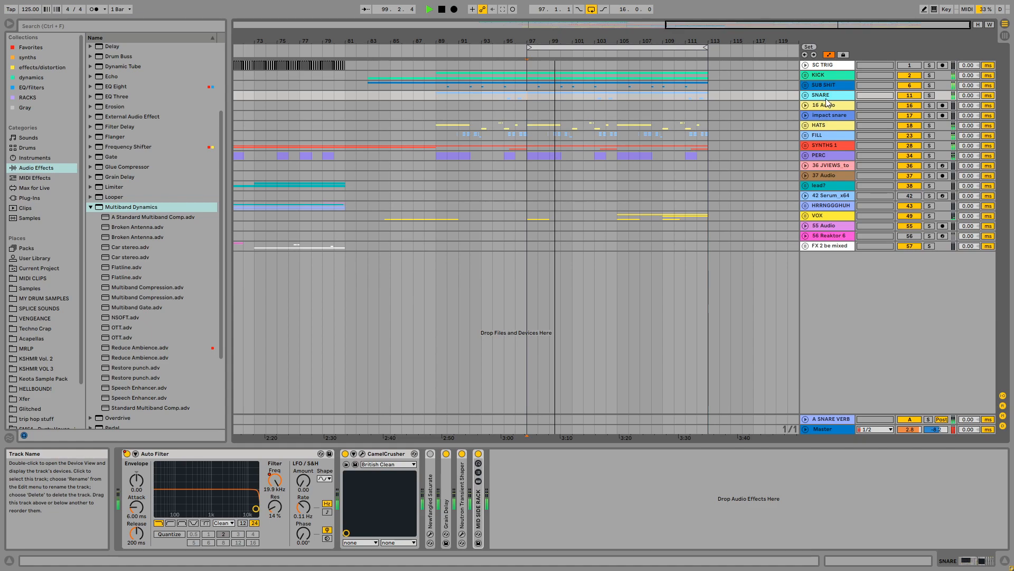
key("ctrl+shift+t")
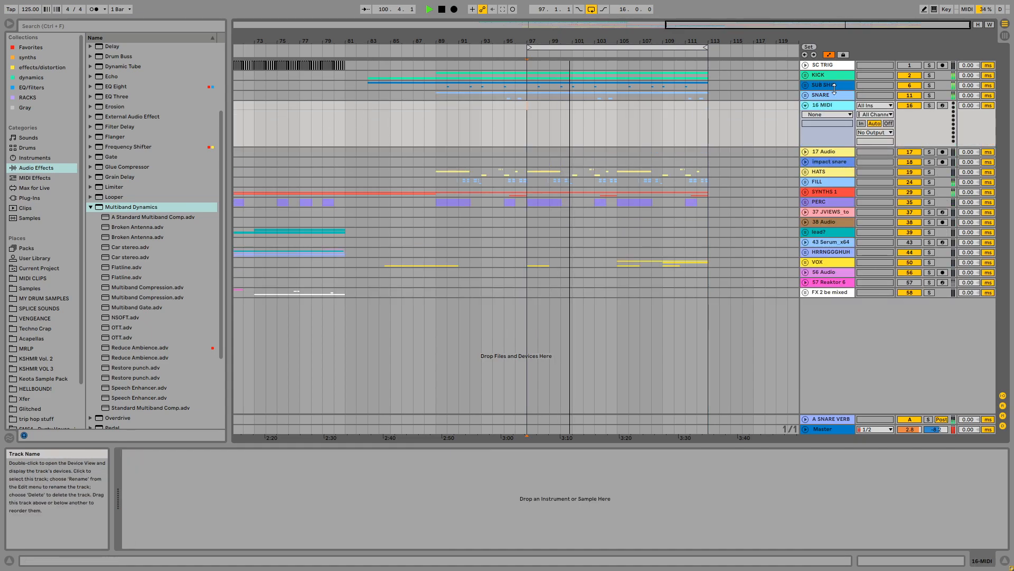
key("ctrl+z")
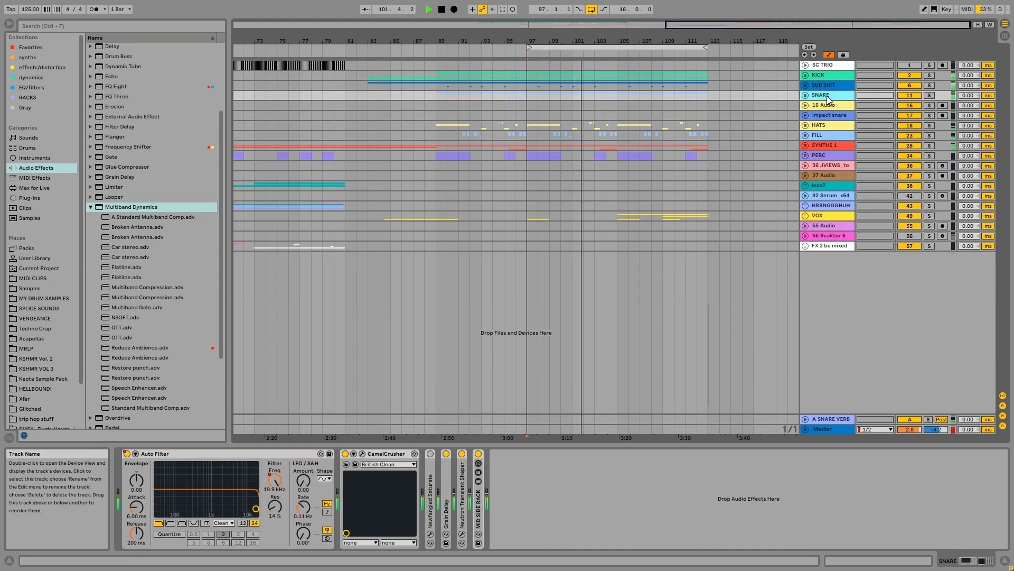
key("ctrl+t")
Stop playback and look through the KSHMR and Techno Crap sample folders, expanding Murtagh Sample Pack 4
left_click(90, 206)
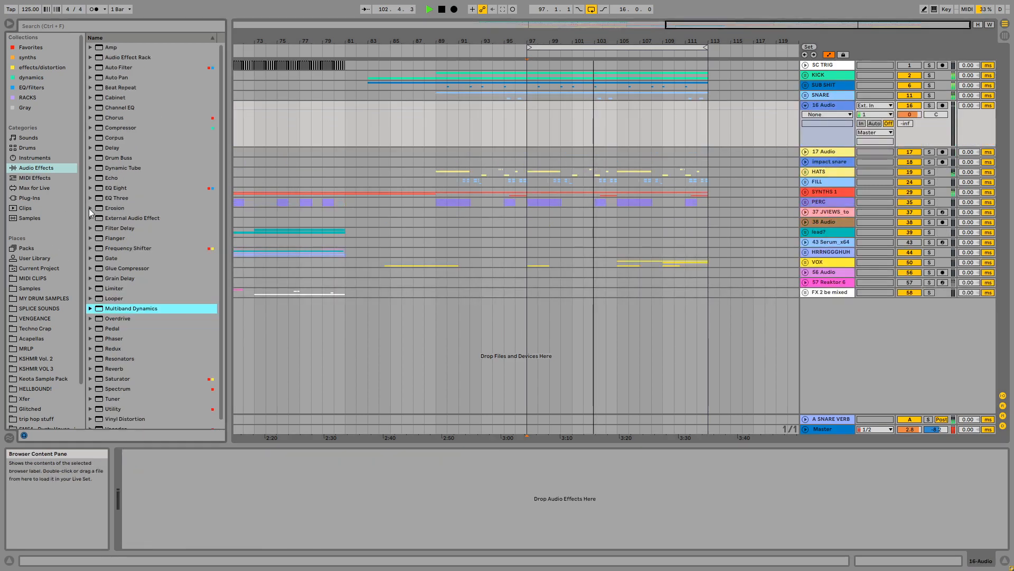
key("space")
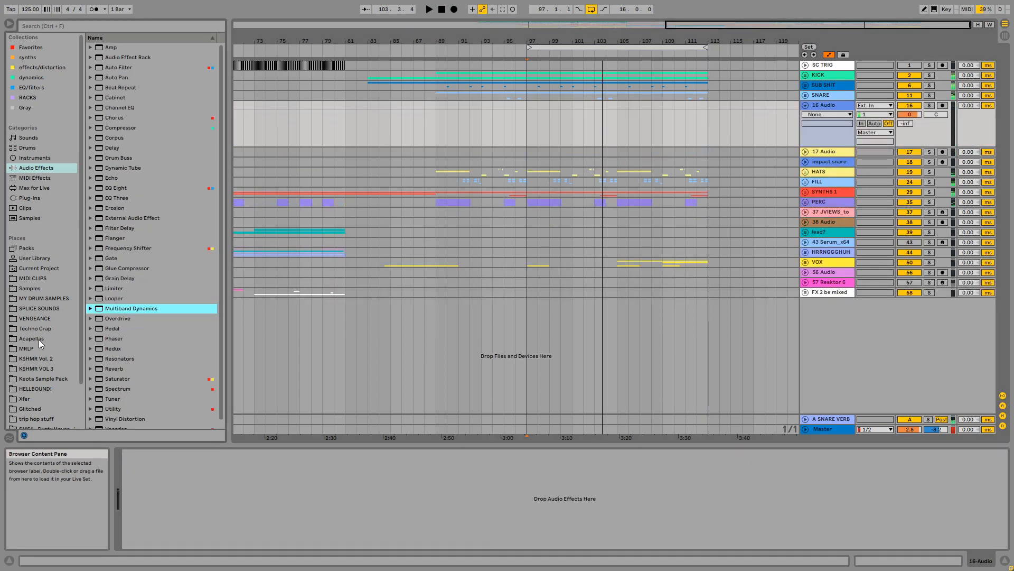
left_click(38, 377)
left_click(37, 371)
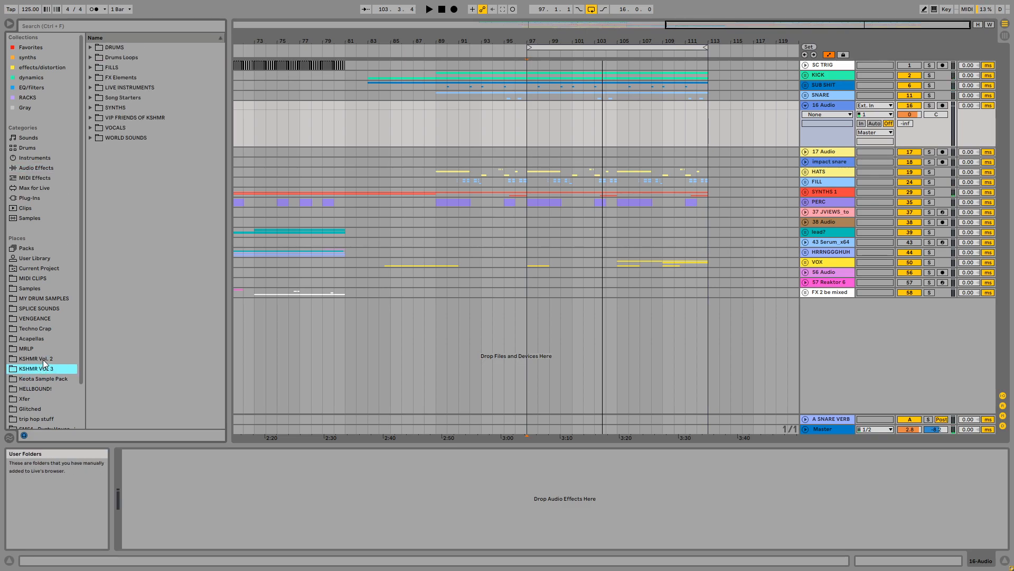
left_click(43, 359)
left_click(43, 327)
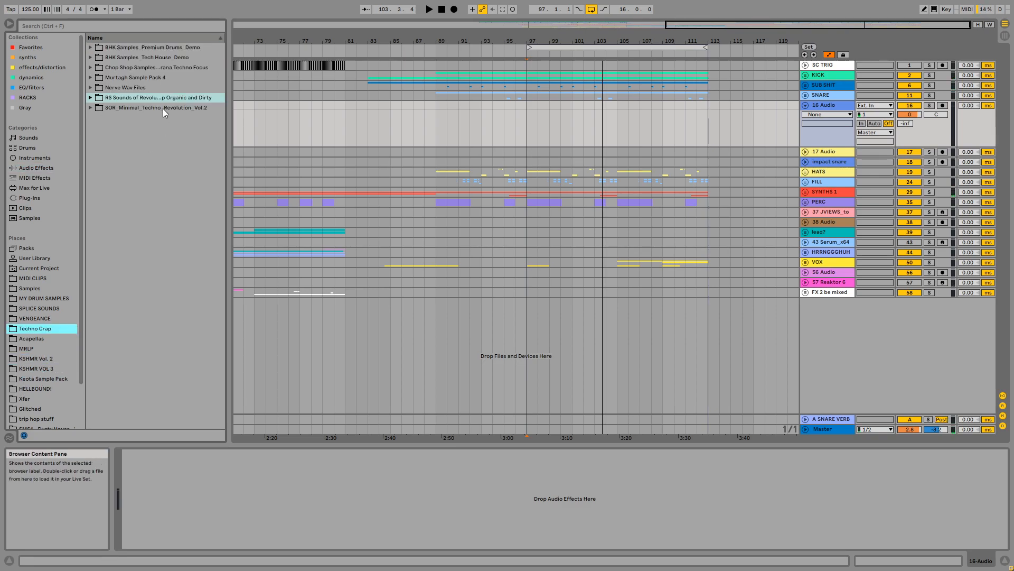
double_click(129, 77)
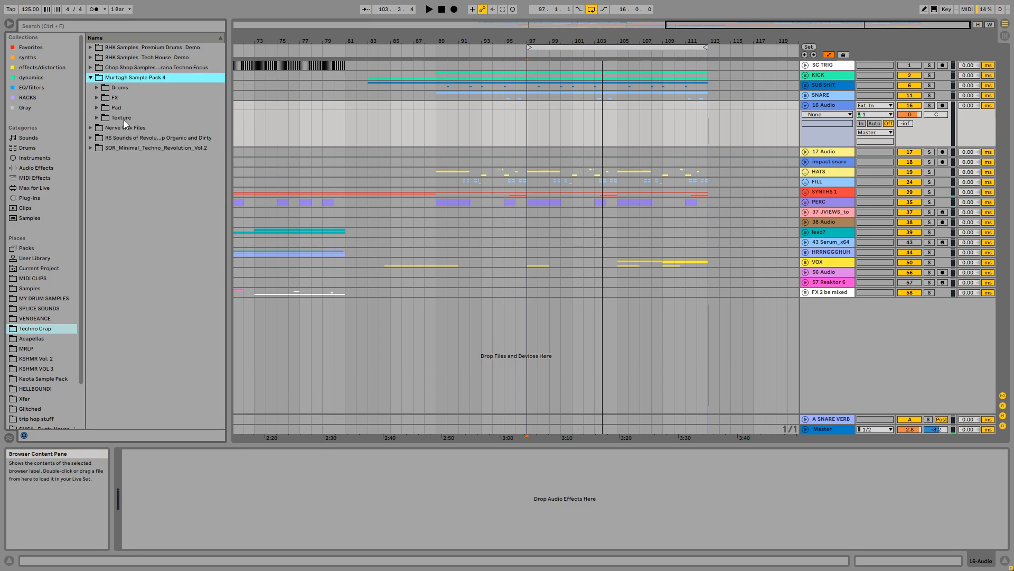
Open the VENGEANCE samples and expand the VEE3 Loops 128BPM folder inside Vengeance - Electro Essentials Vol.3
left_click(37, 318)
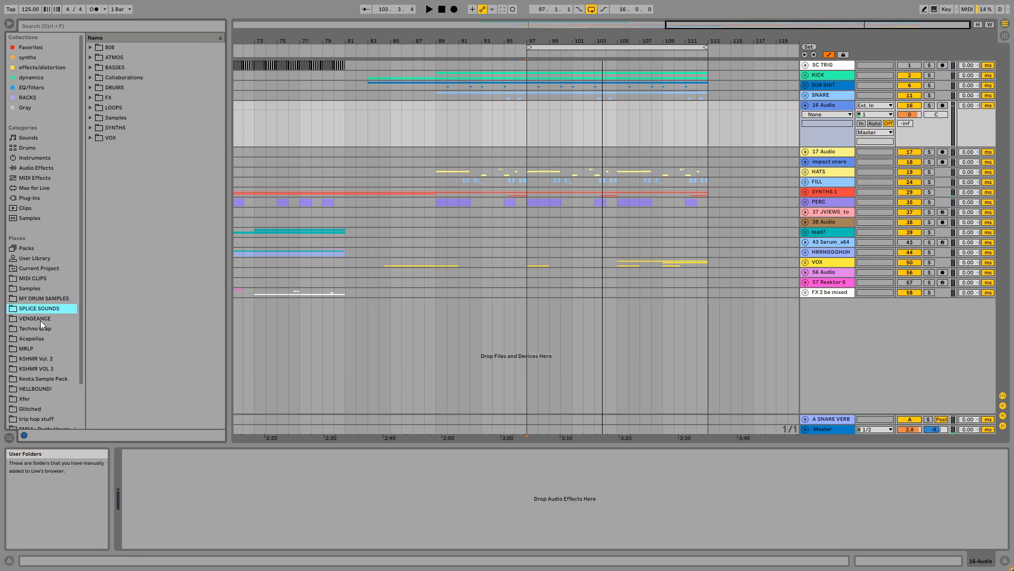
key("Left")
key("Left")
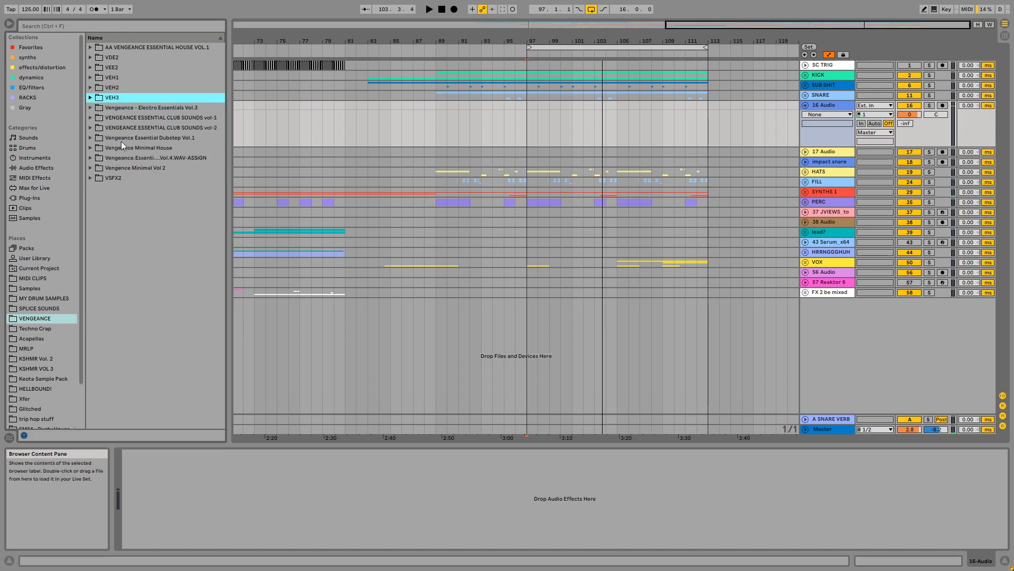
left_click(529, 109)
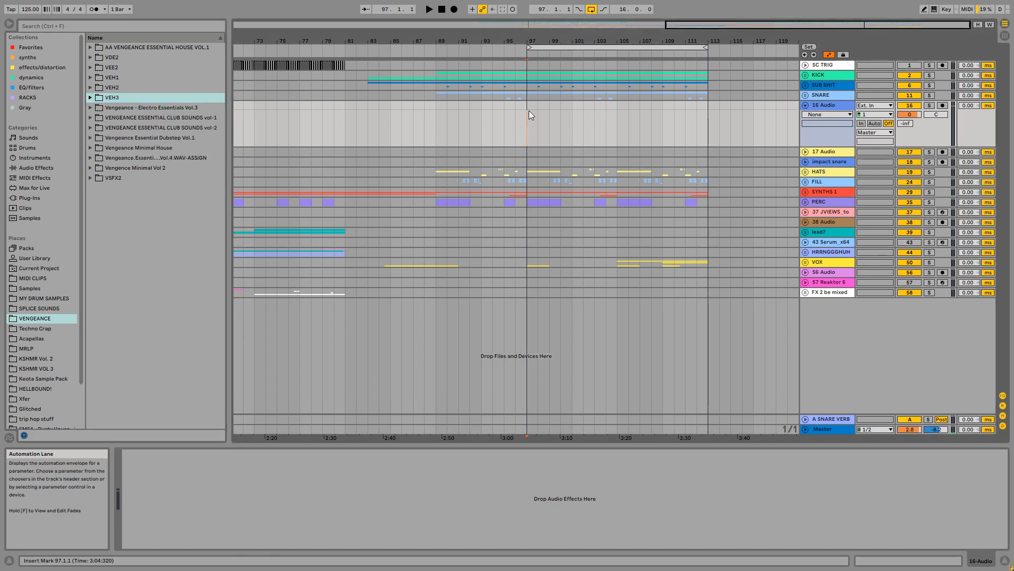
left_click(161, 107)
key("Right")
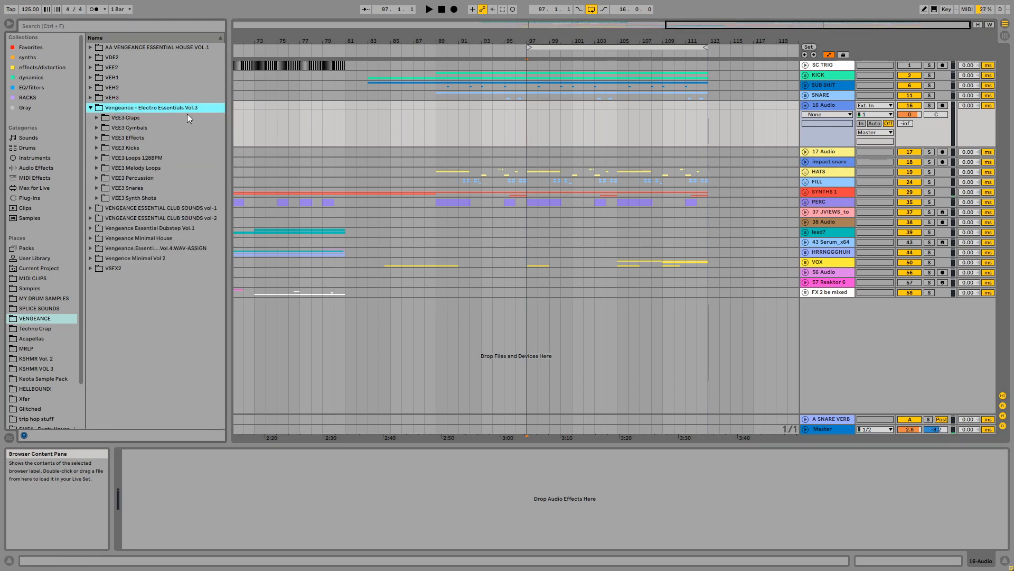
left_click(156, 157)
scroll(158, 237, "down", 2)
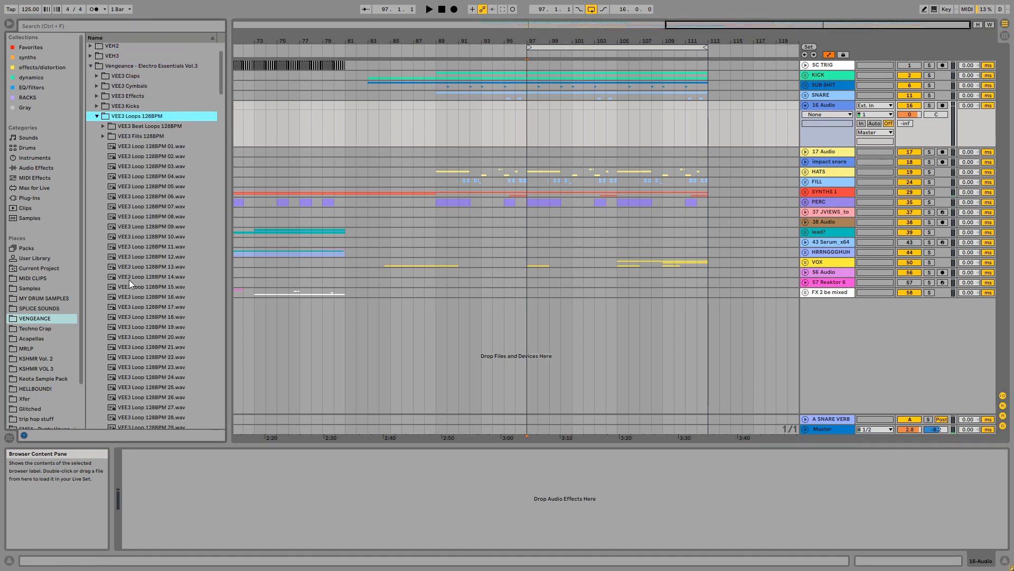
Audition loops in the VEE3 Loops 128BPM folder, including VEE3 Loop 128BPM 14.wav and 23.wav
left_click(527, 106)
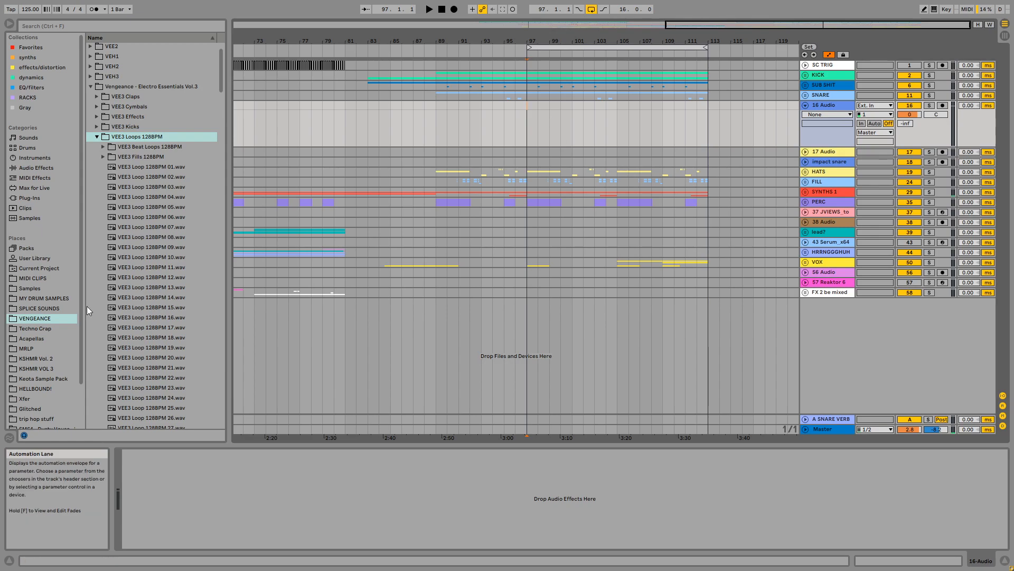
left_click(141, 268)
left_click(153, 297)
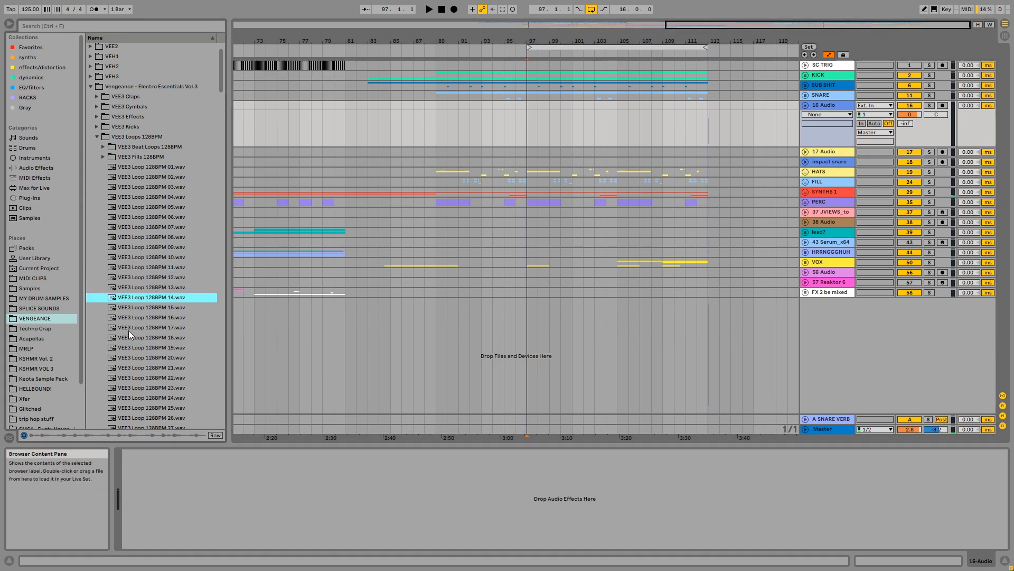
scroll(182, 280, "down", 3)
scroll(172, 241, "down", 3)
left_click(162, 315)
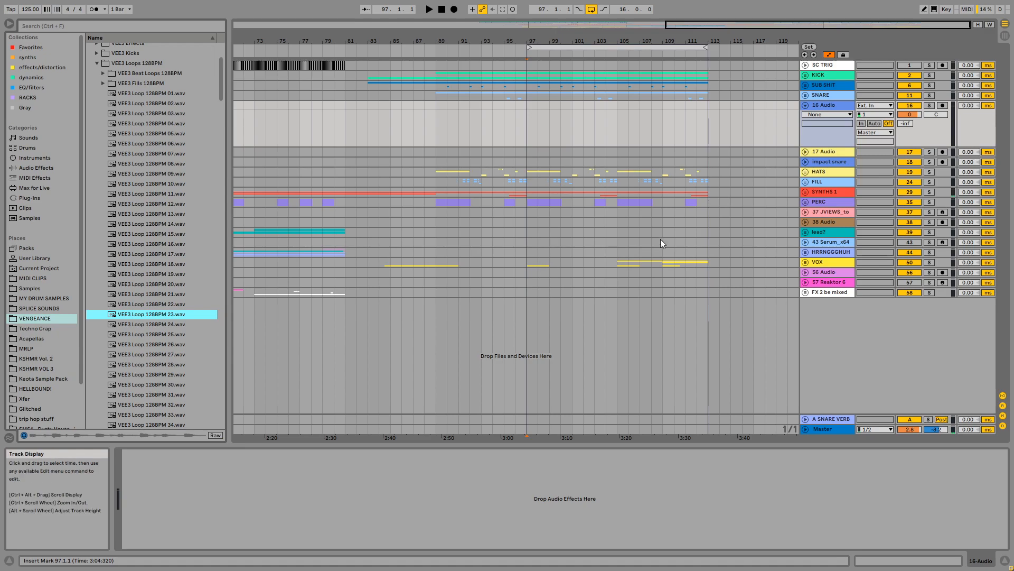
Unfold the SYNTHS 1 group to inspect its tracks and devices, and fold it again
left_click(806, 191)
left_click(819, 191)
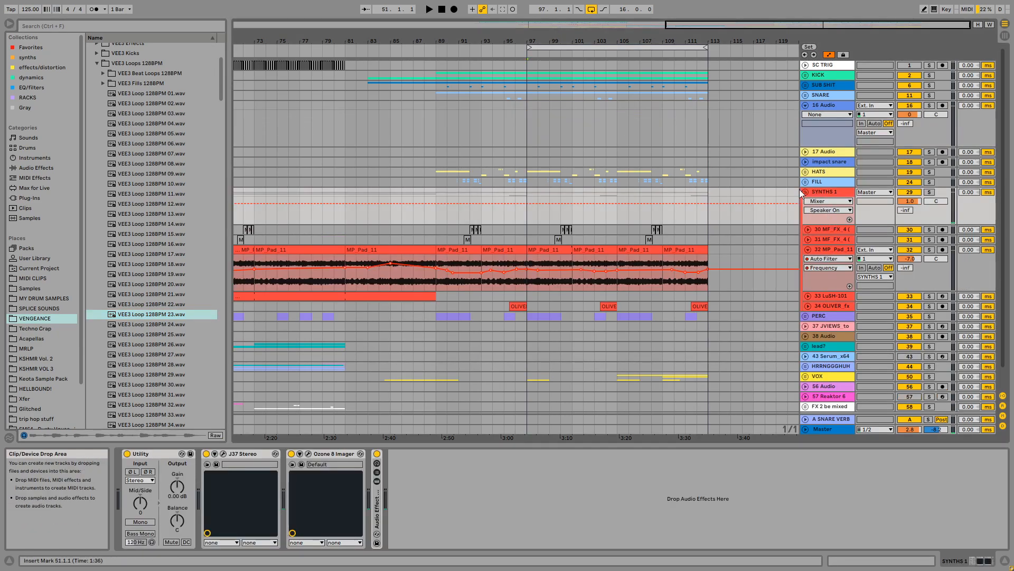
left_click(806, 191)
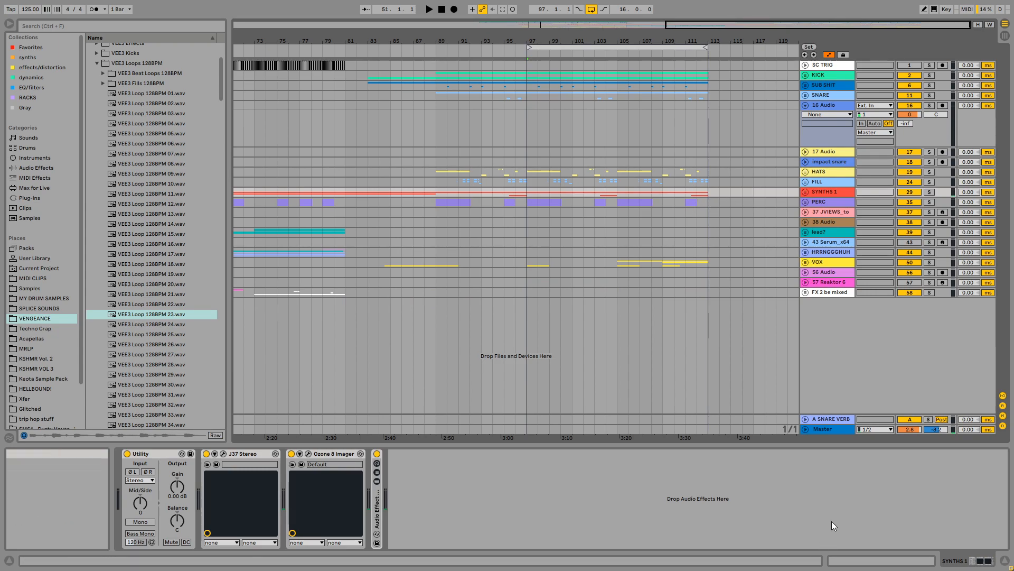
left_click(817, 193)
left_click(806, 192)
left_click(806, 192)
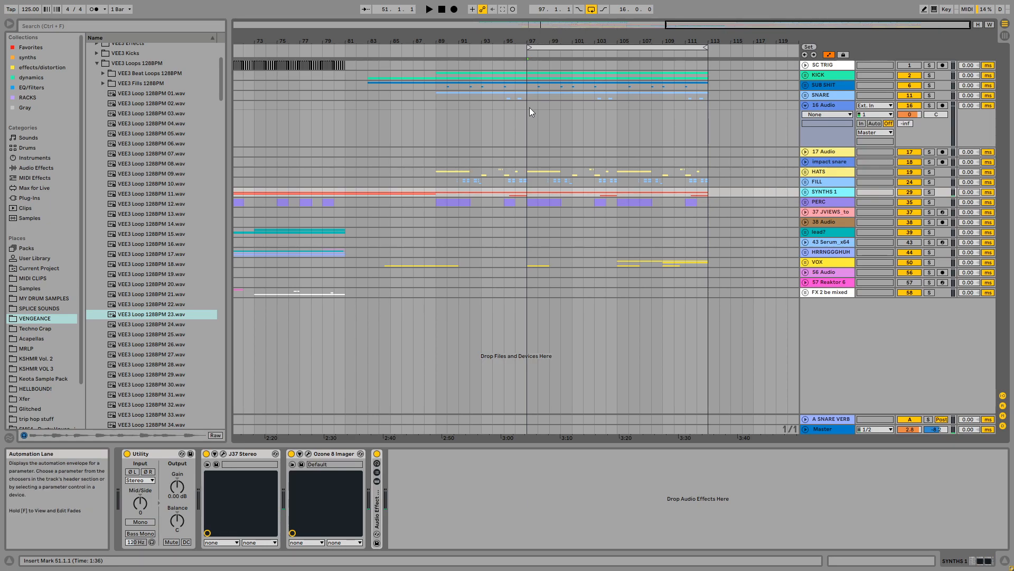
Select the 16 Audio track below the SNARE group and place its insert marker at bar 97
left_click(823, 106)
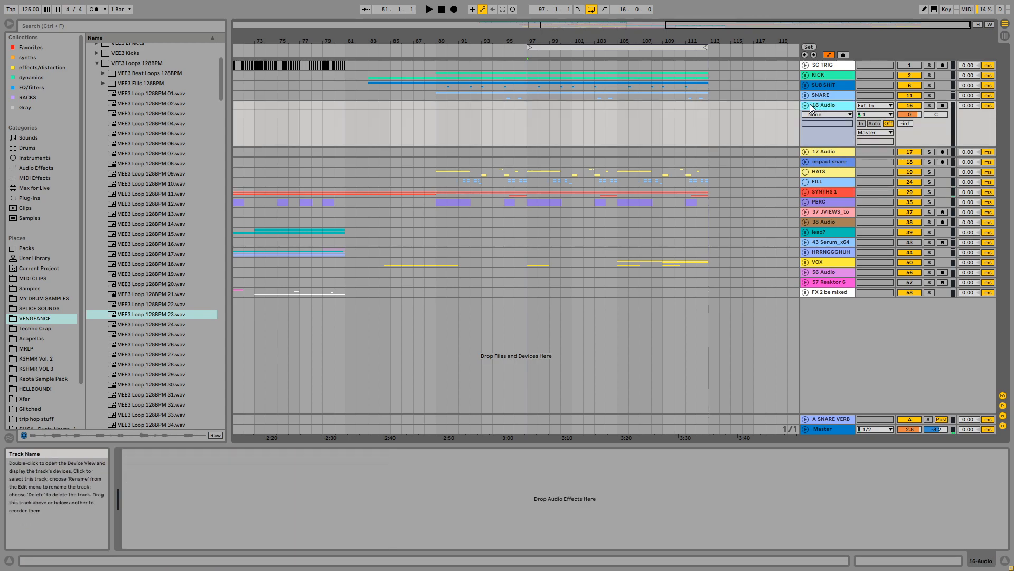
left_click(819, 97)
left_click(822, 106)
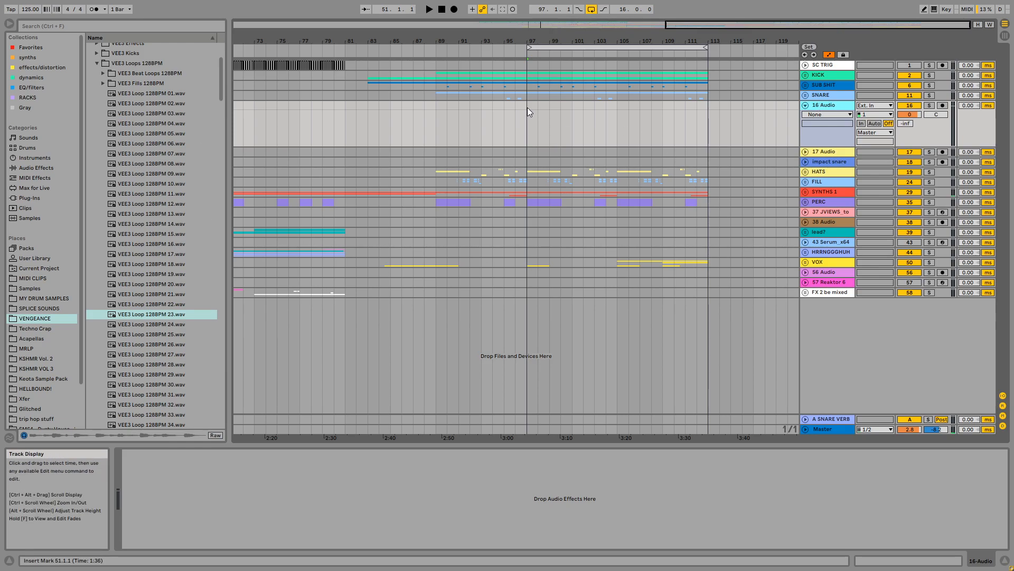
left_click_drag(528, 107, 616, 106)
left_click(616, 106)
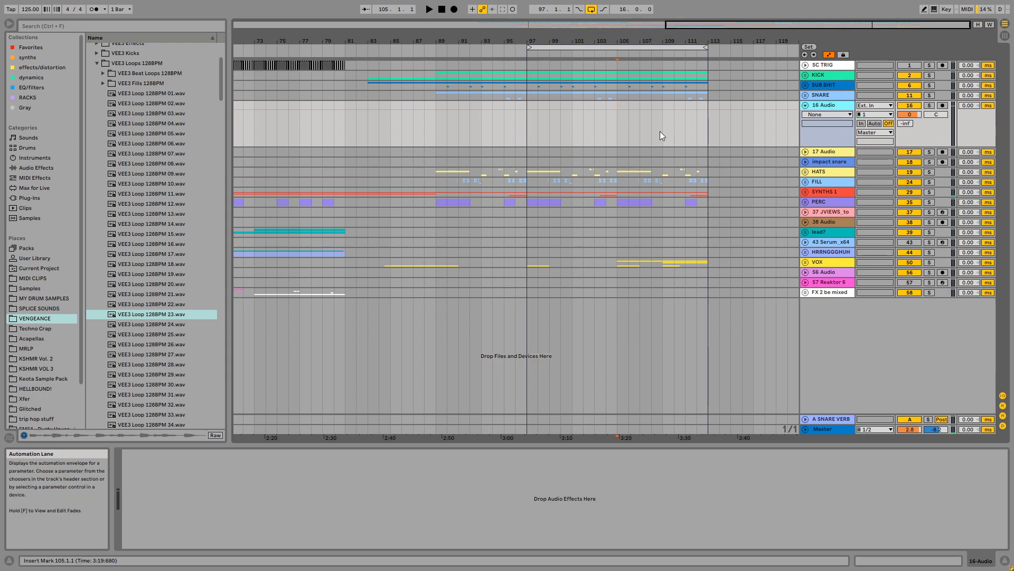
left_click_drag(618, 110, 527, 127)
left_click(527, 127)
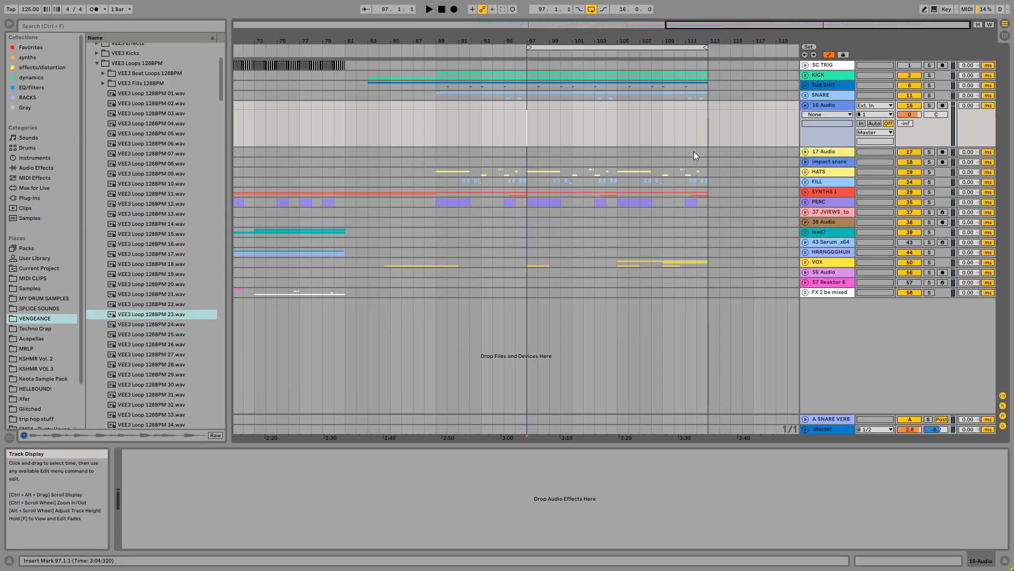
Collapse the Vengeance - Electro Essentials Vol.3 folder, and the Universal Audio and iZotope folders in the plug-ins list
scroll(114, 210, "up", 2)
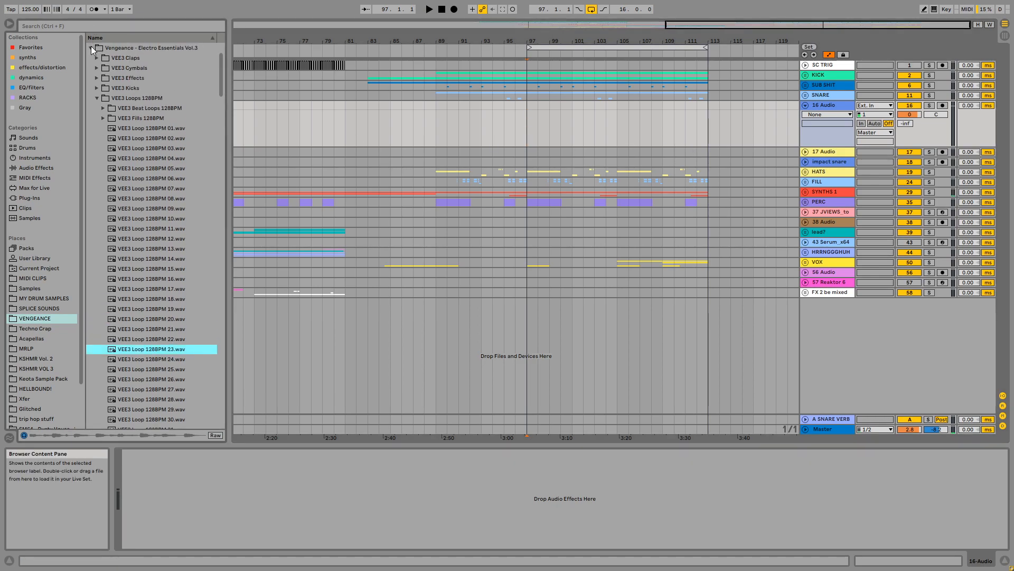
left_click(91, 47)
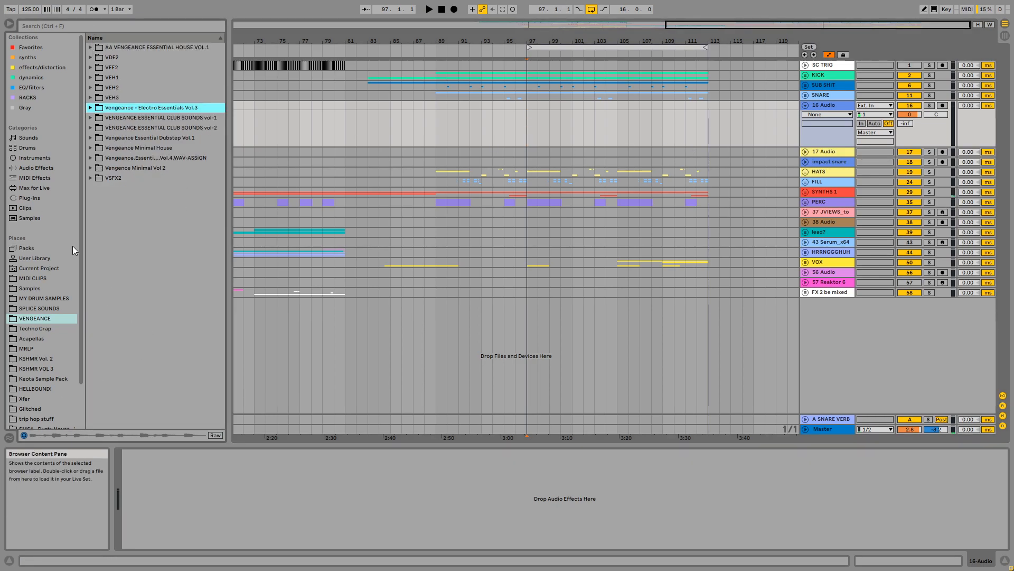
left_click(32, 198)
left_click(93, 77)
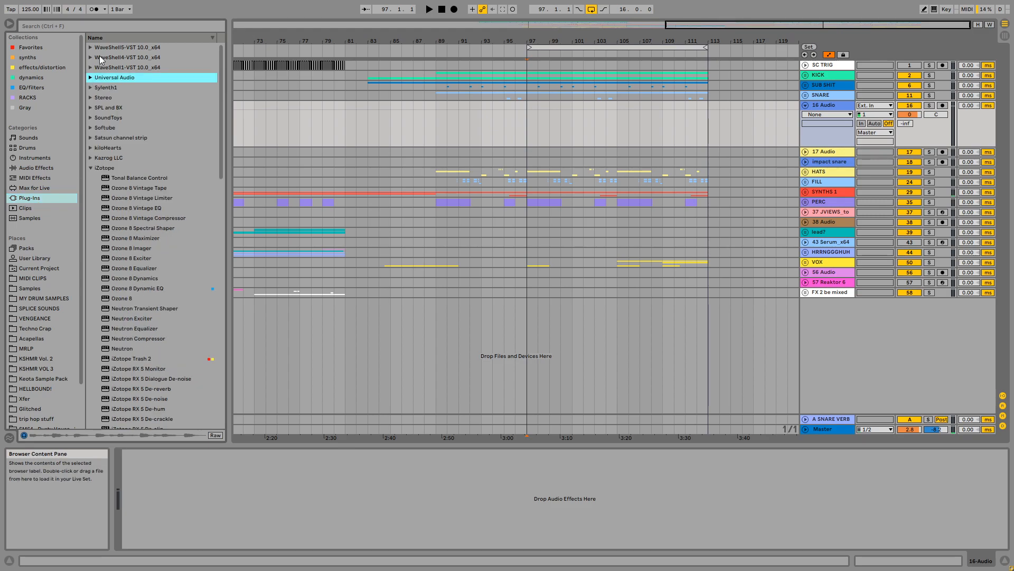
left_click(91, 167)
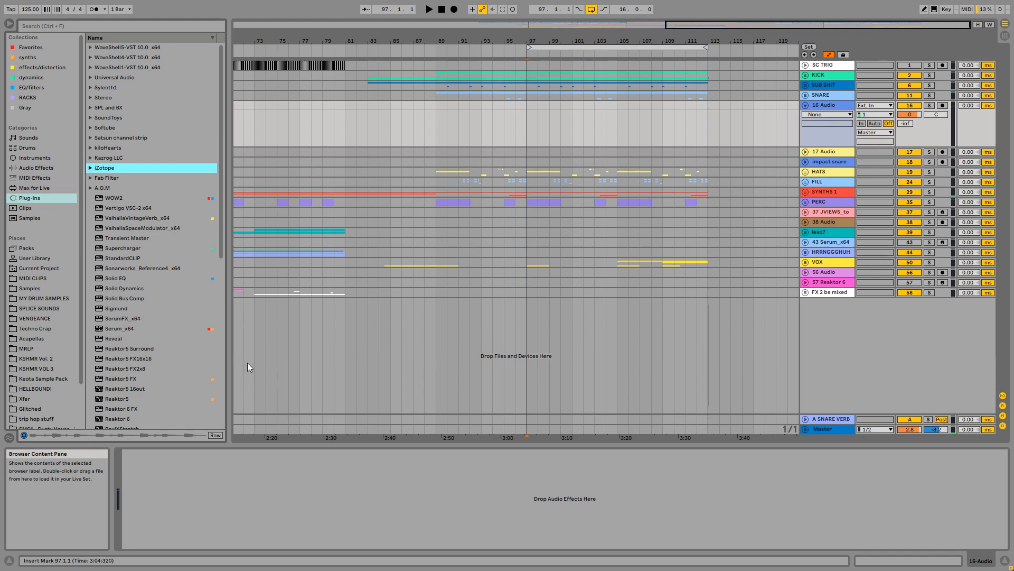
left_click_drag(526, 108, 726, 118)
left_click(708, 112)
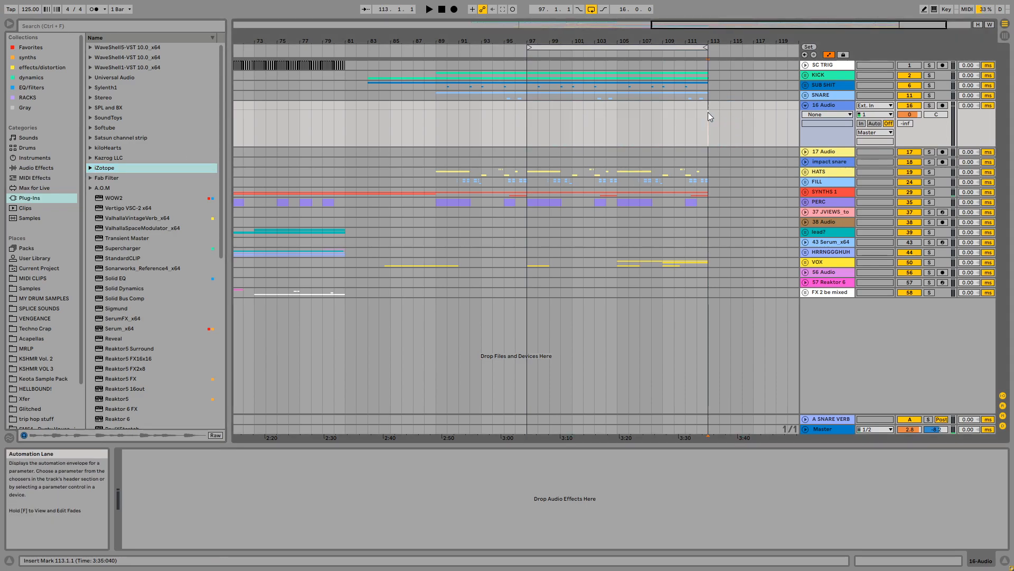
left_click_drag(620, 122, 706, 123)
left_click(707, 122)
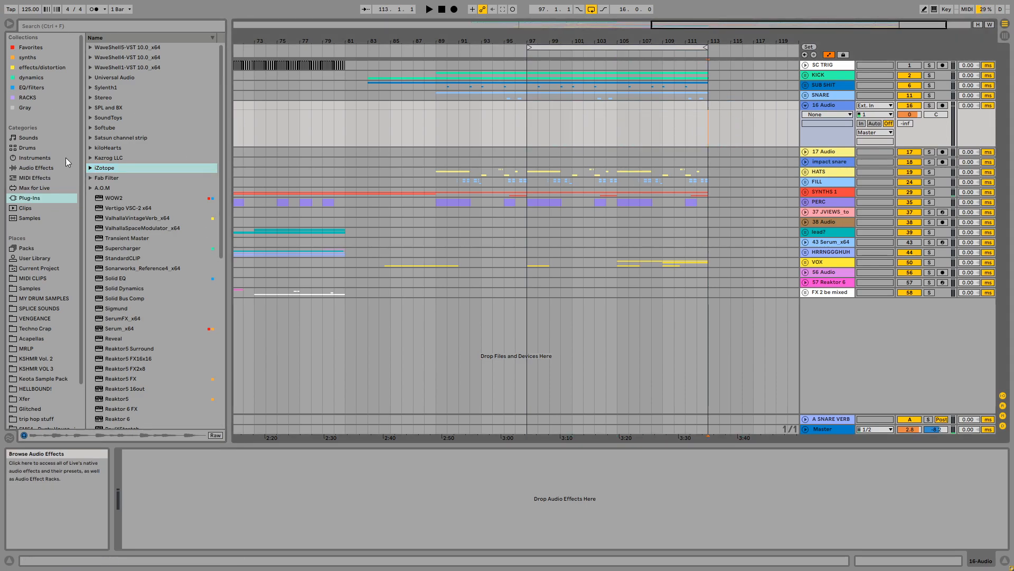
left_click(39, 167)
scroll(156, 285, "down", 1)
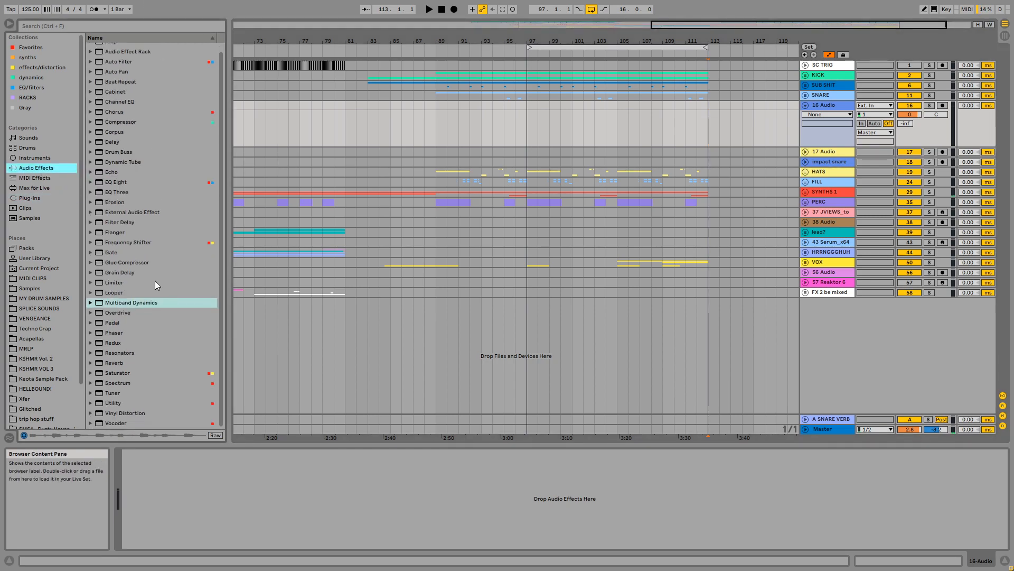
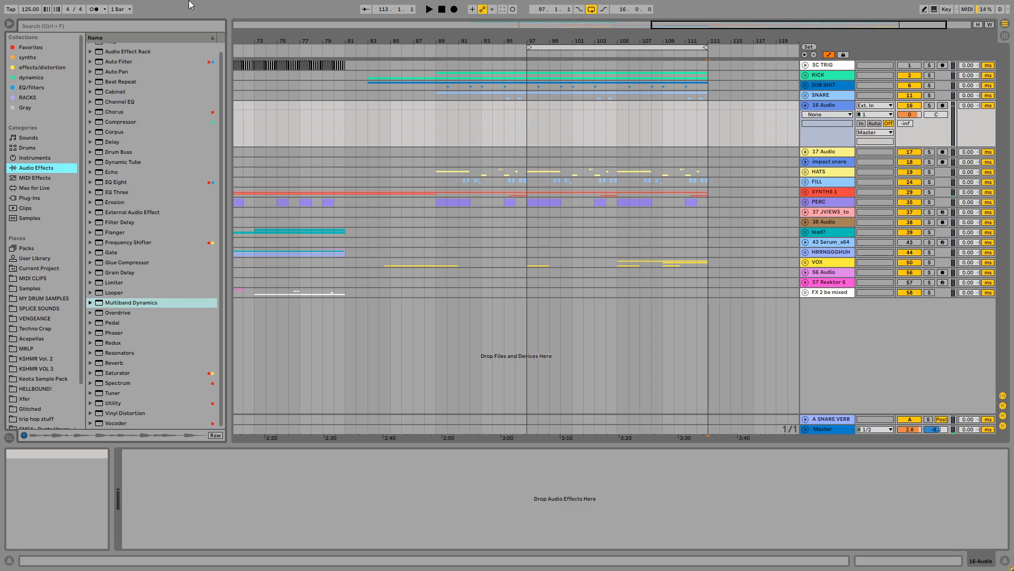
left_click(30, 198)
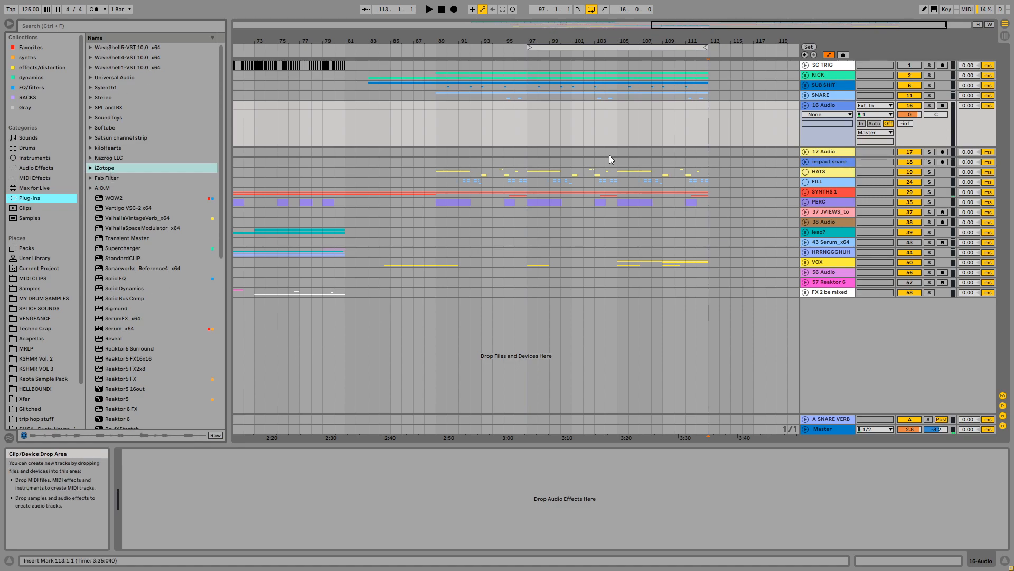
Select the 16 Audio track and play the arrangement from bar 97
left_click(522, 115)
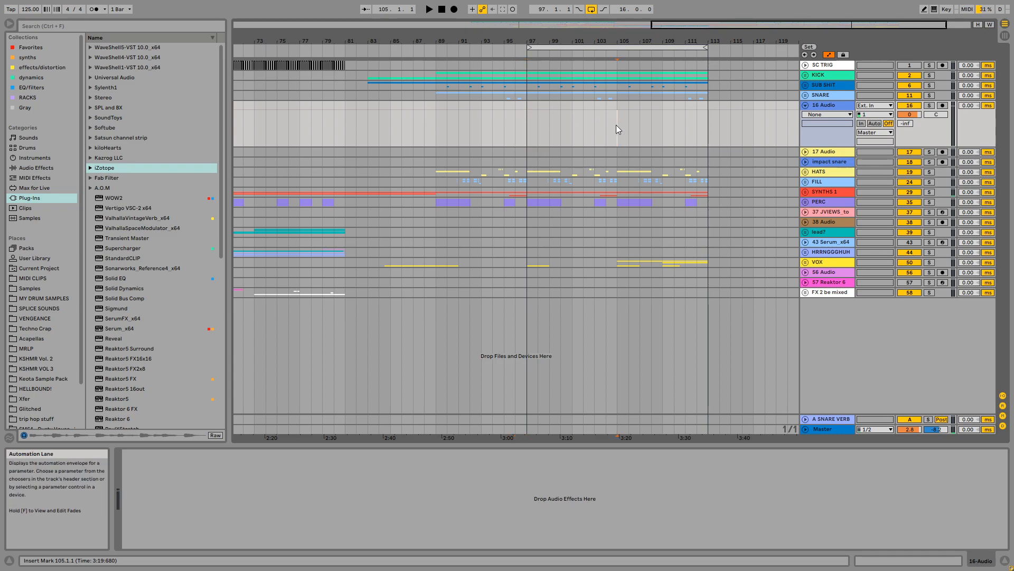
left_click(518, 126)
left_click(614, 127)
left_click(836, 102)
key("space")
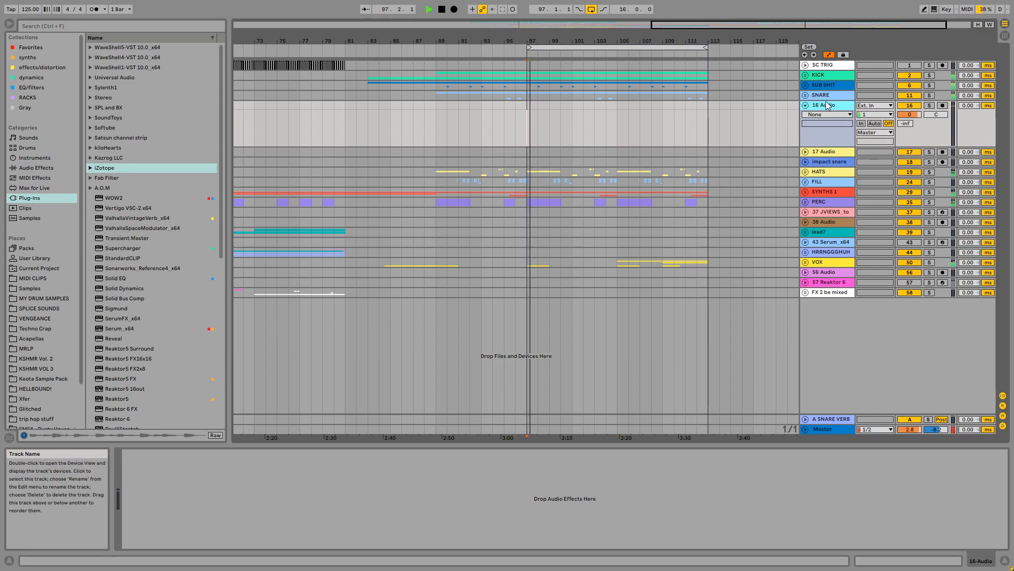
Open MY DRUM SAMPLES, collapse its Loops folder, and expand the Random Loops folder inside Reaktor Samples
left_click(46, 167)
left_click(46, 298)
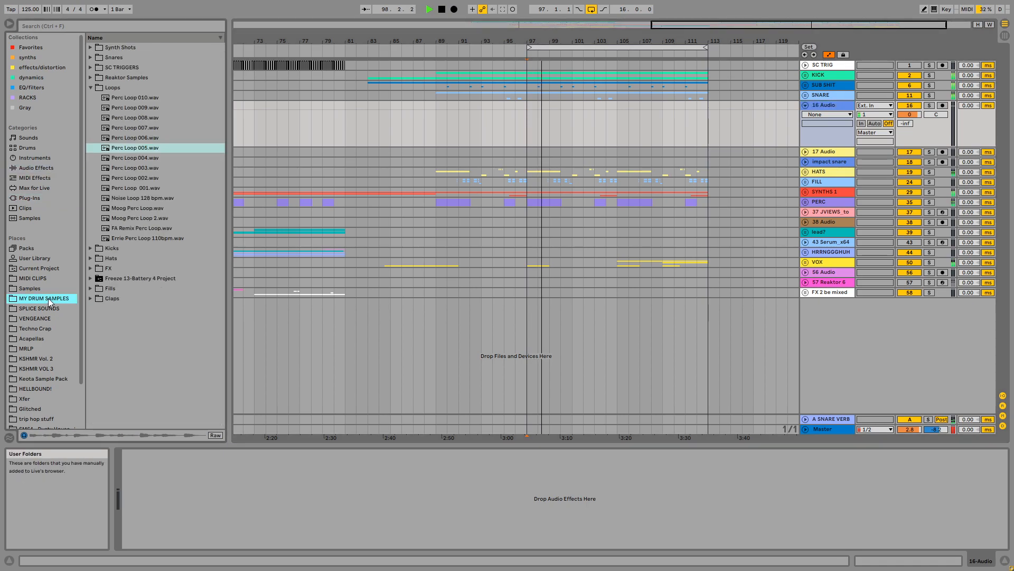
left_click(90, 87)
left_click(90, 77)
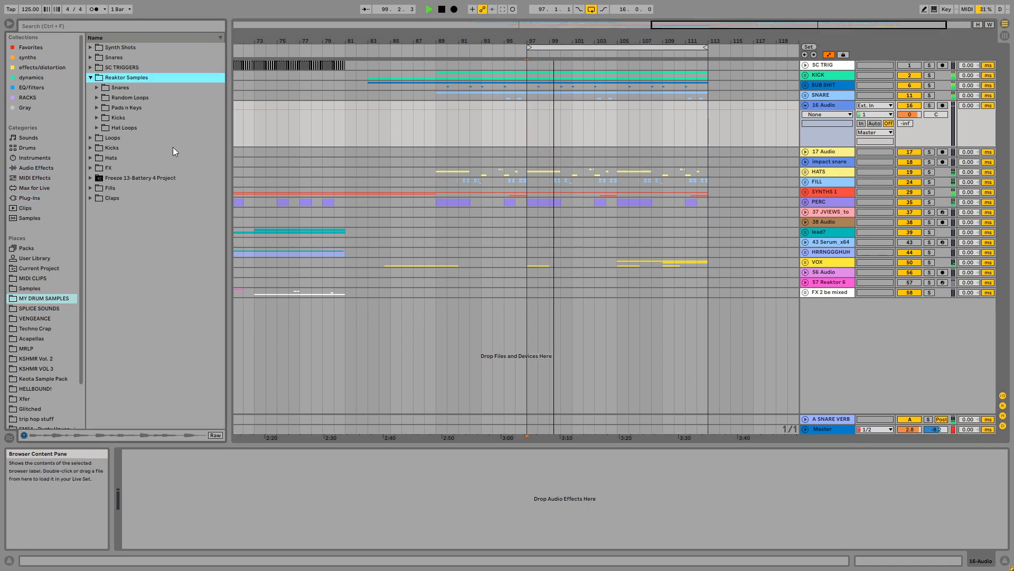
left_click(141, 100)
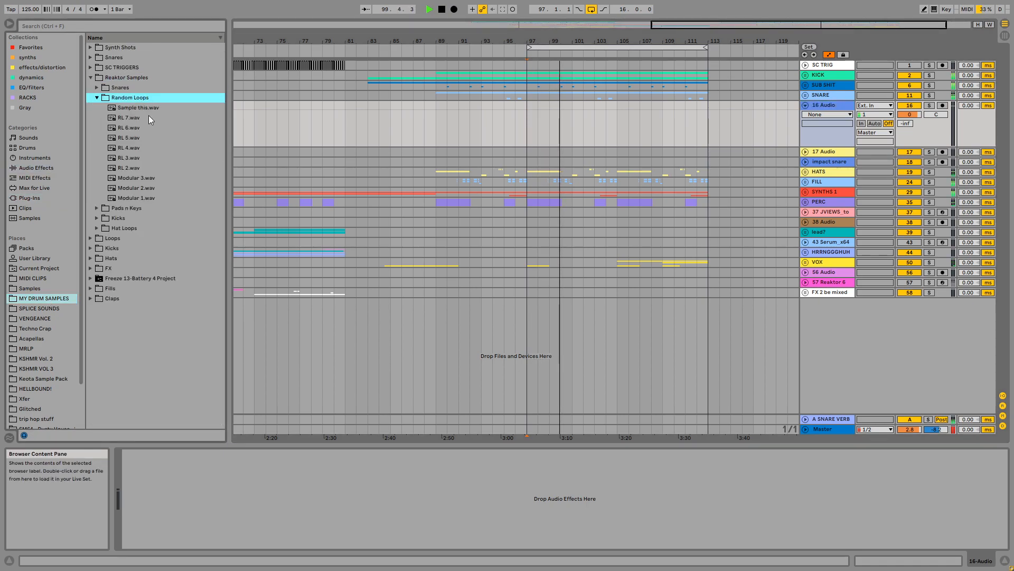
Audition the RL loops, Modular 3.wav and Sample this.wav in the Random Loops folder with the arrangement stopped
left_click(135, 150)
left_click(129, 158)
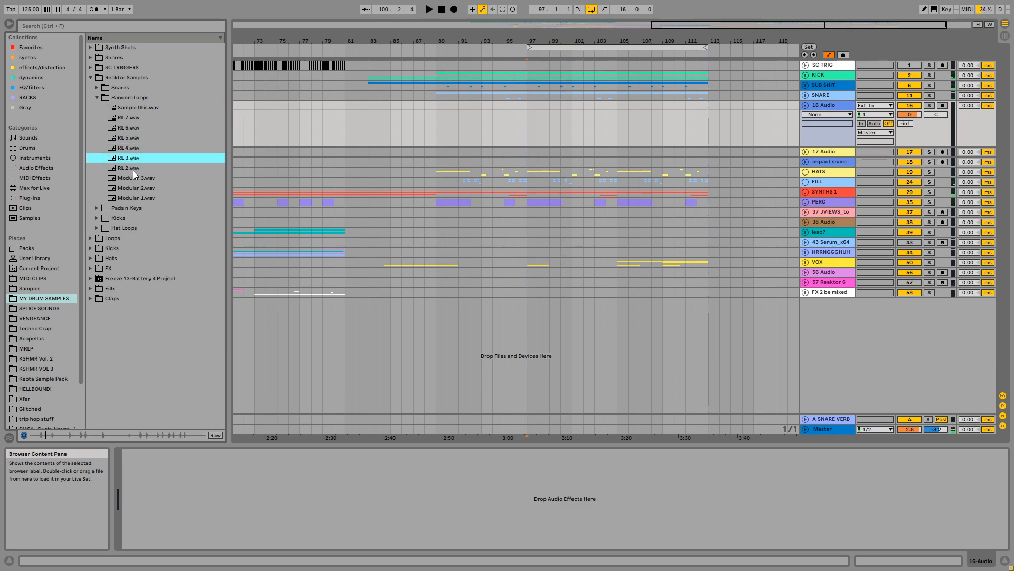
left_click(132, 169)
left_click(131, 138)
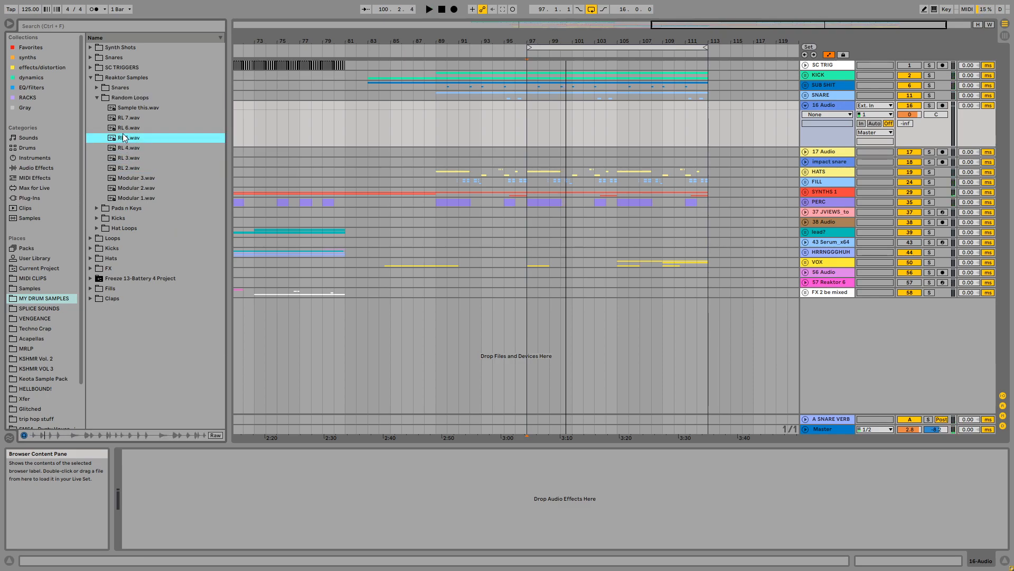
left_click(140, 179)
left_click(133, 130)
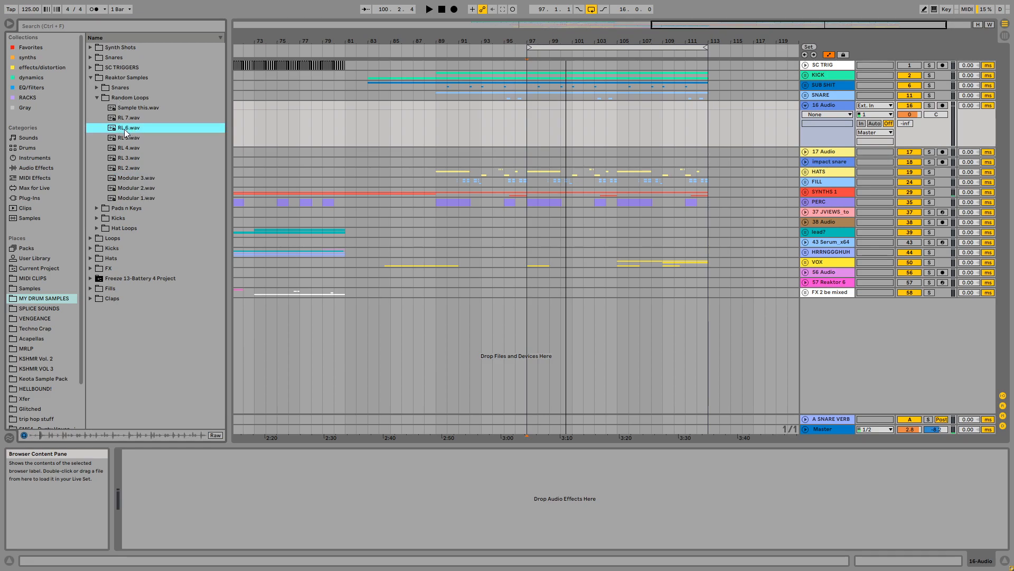
left_click(134, 118)
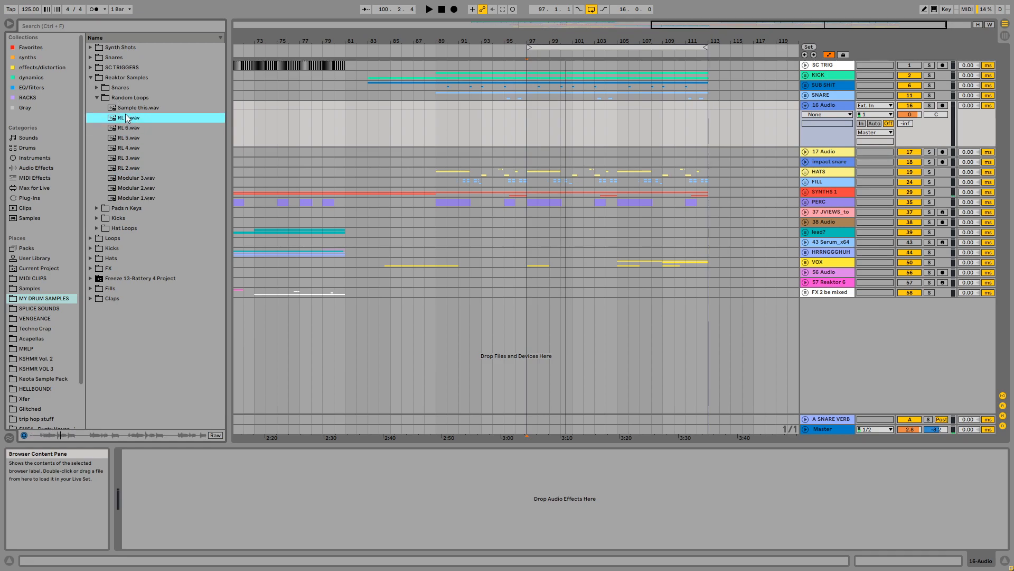
left_click(130, 108)
Collapse Random Loops, audition Hat Loops 5 and 6, and place Hat Loop 6.wav on the 16 Audio track at bar 97
left_click(133, 97)
left_click(122, 87)
double_click(124, 97)
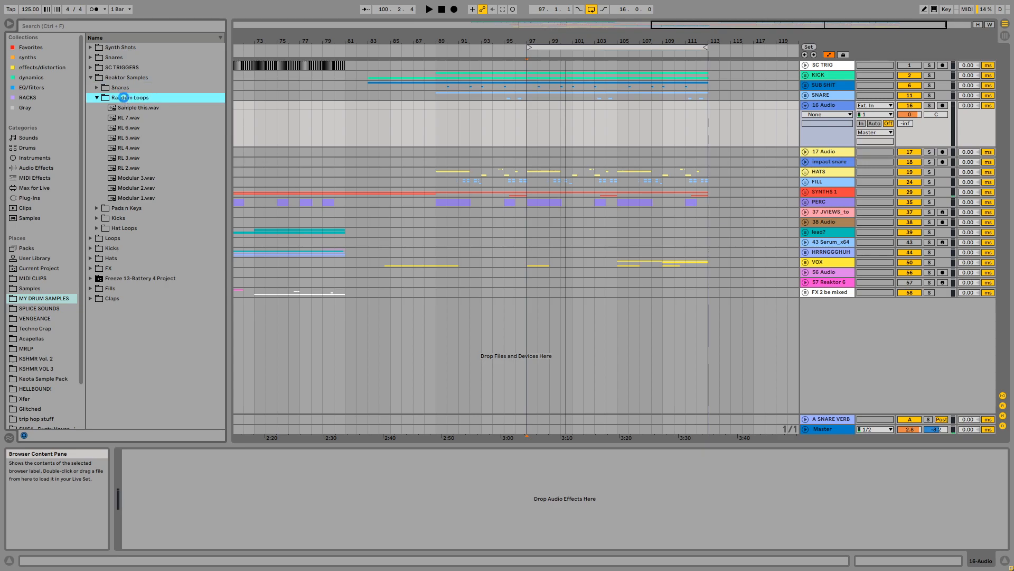
double_click(125, 128)
left_click(137, 157)
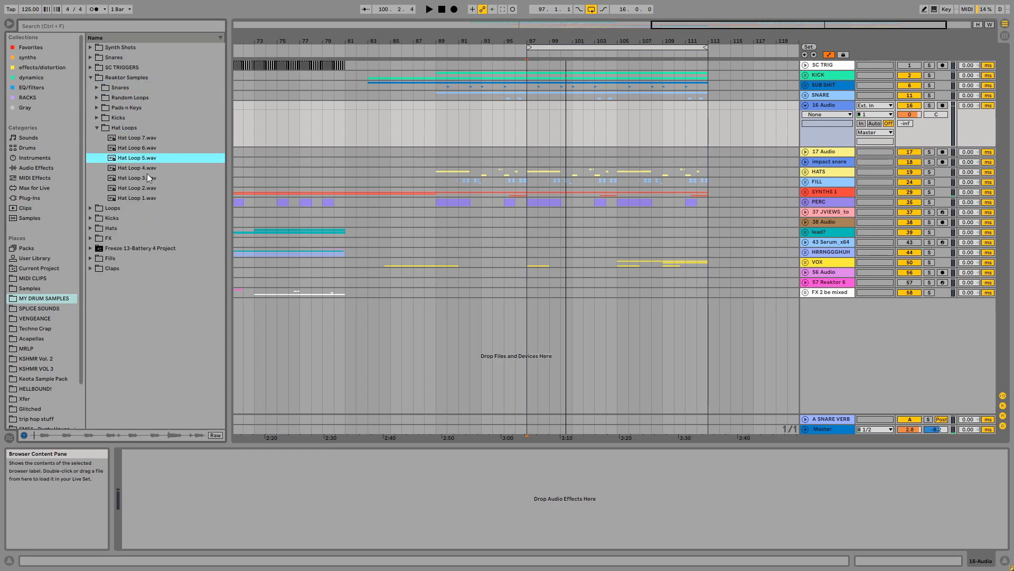
left_click(137, 147)
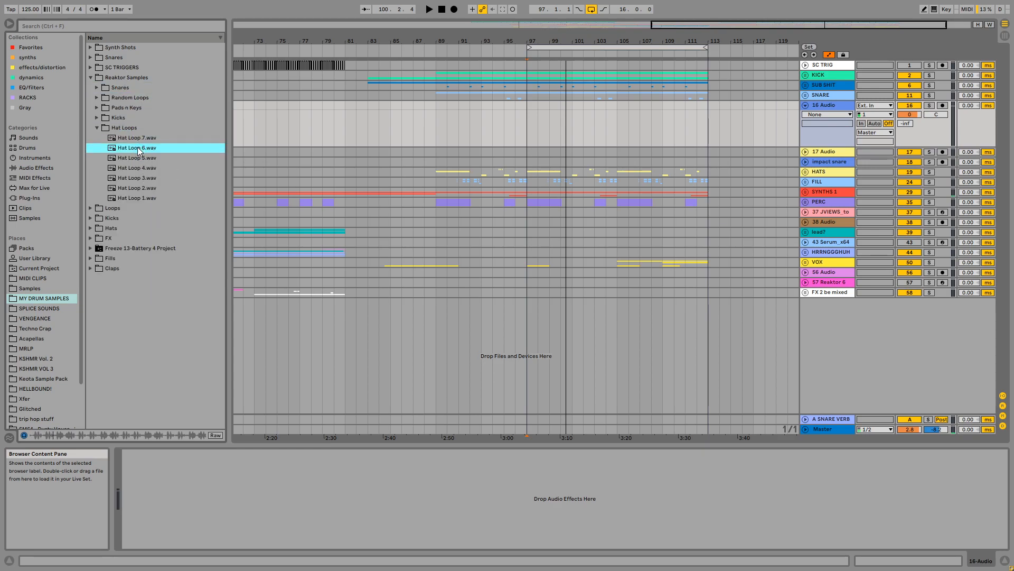
left_click_drag(137, 147, 528, 112)
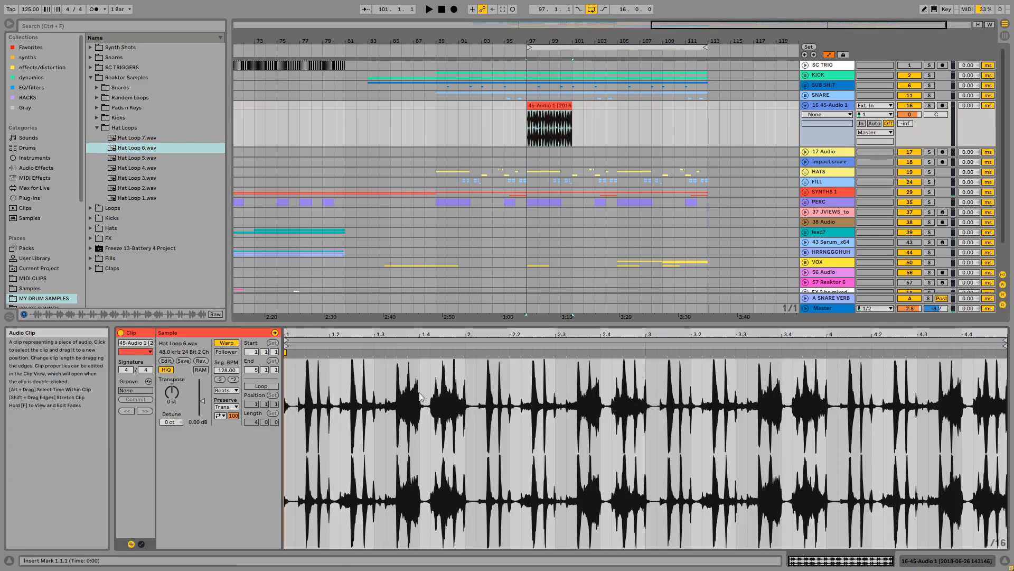
Solo the new hat loop track with KICK, SUB SHIT and SNARE, and lower its volume to -10.9 dB during playback
left_click(931, 106)
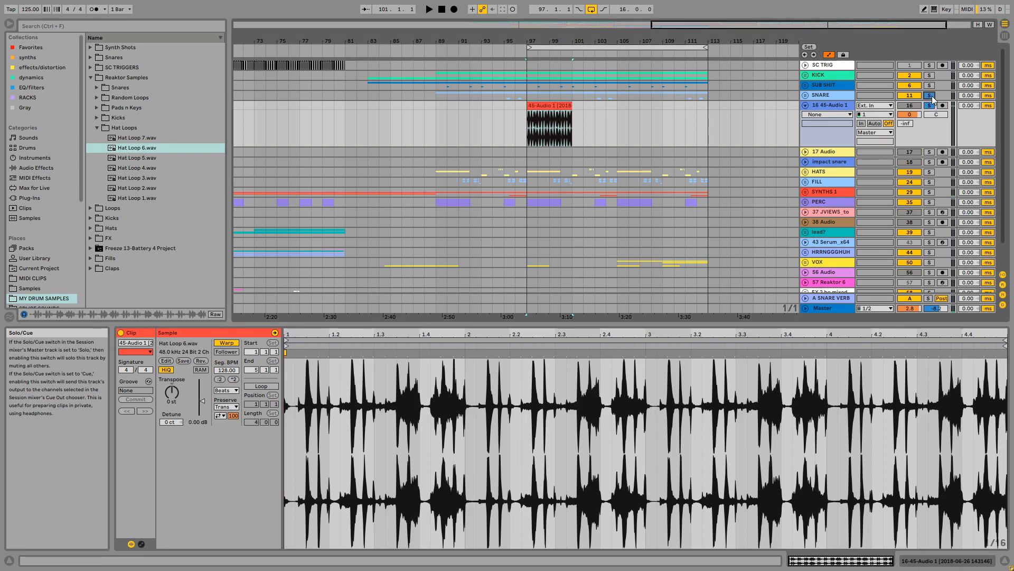
key("space")
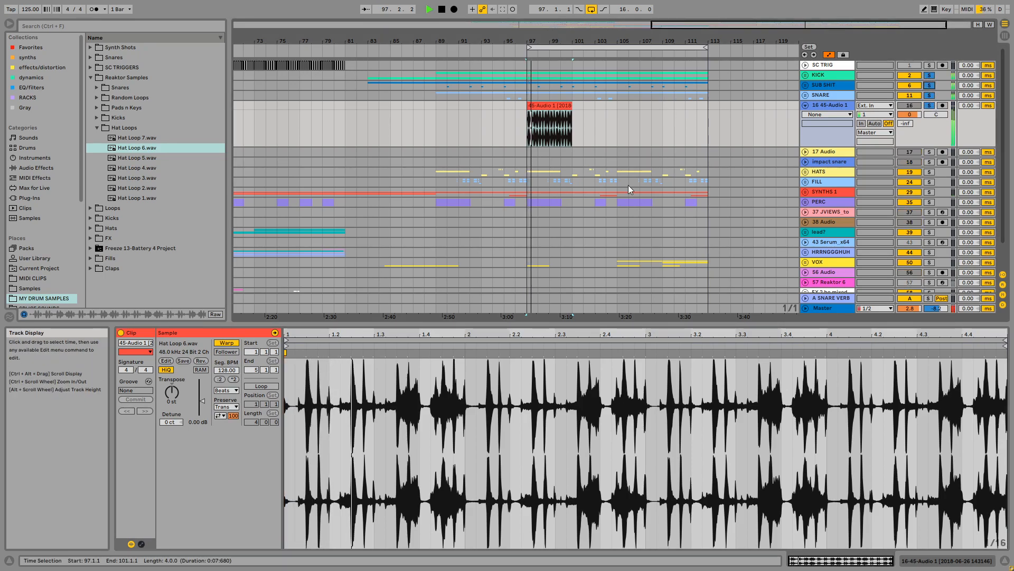
left_click_drag(910, 115, 919, 120)
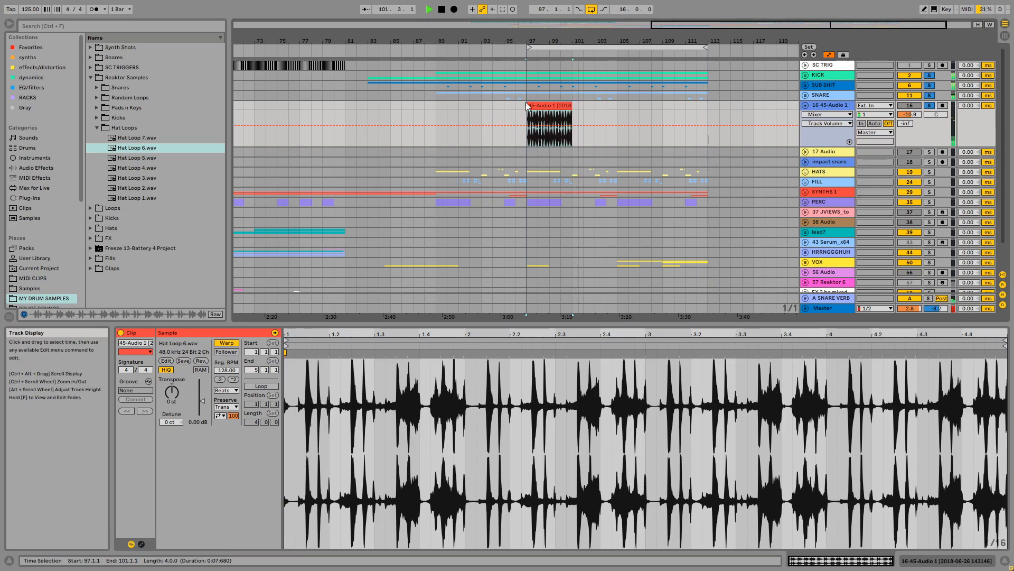
Enable looping for the hat loop clip, check its source file in Explorer, and extend the clip to bar 113
left_click(261, 386)
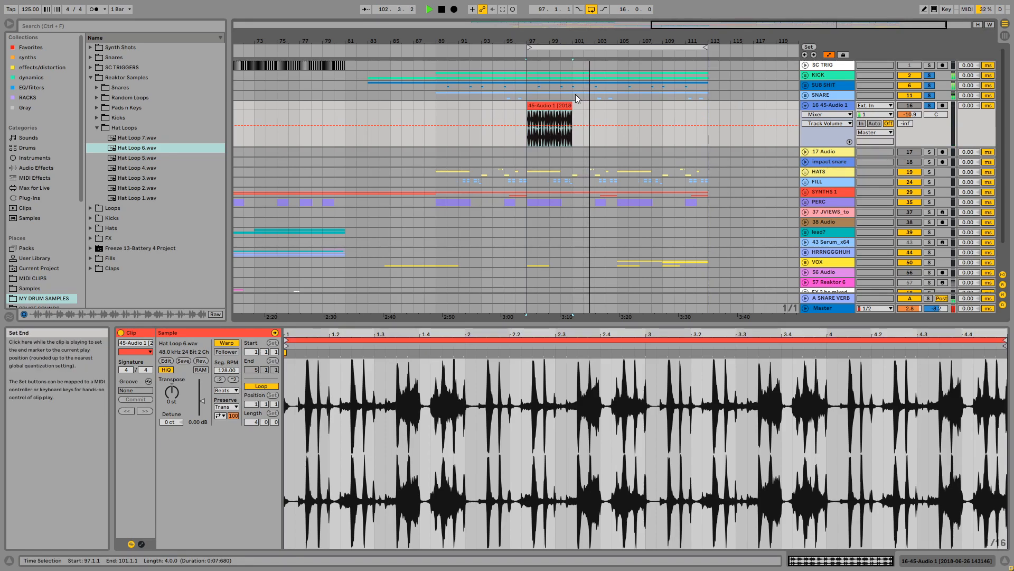
right_click(561, 110)
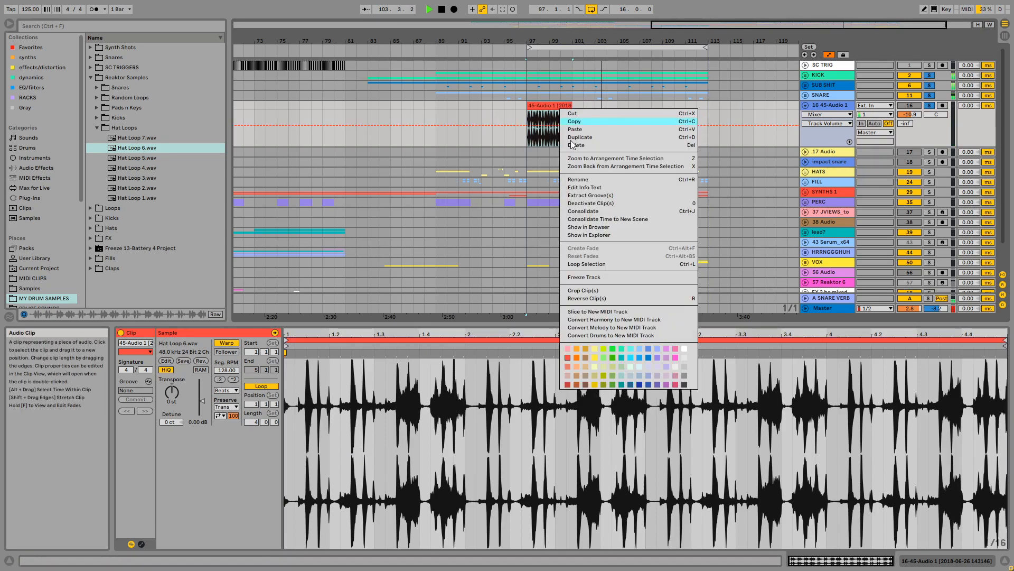
left_click(592, 235)
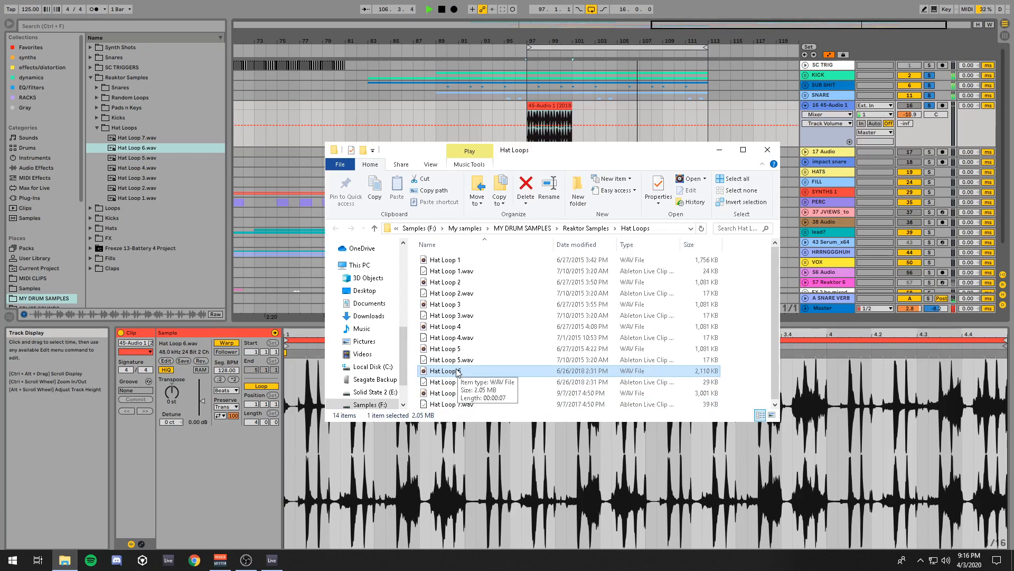
left_click(767, 150)
left_click_drag(570, 106, 708, 105)
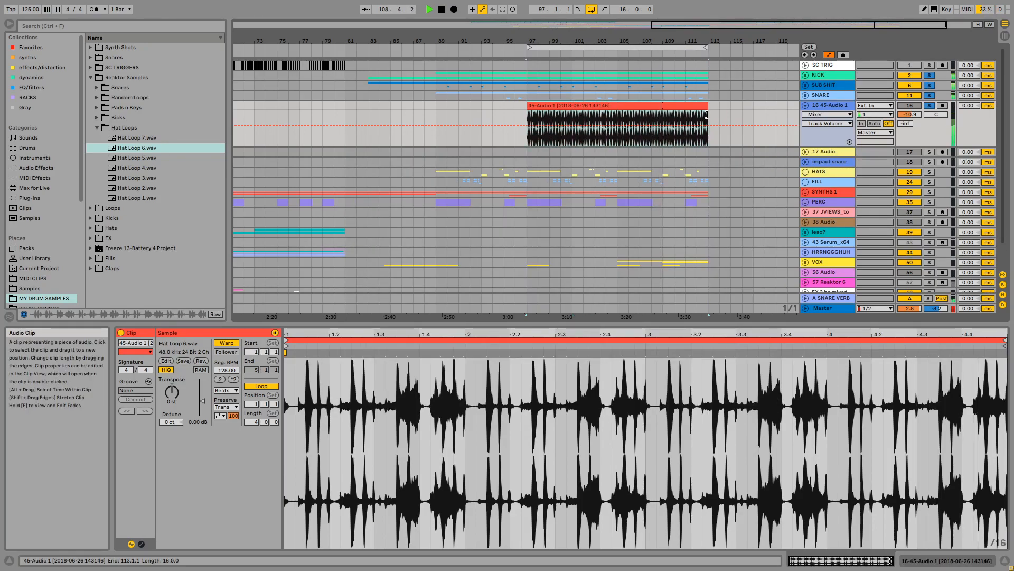
Play the hat loop from bar 97 and examine the waveform of its first bar
left_click(828, 106)
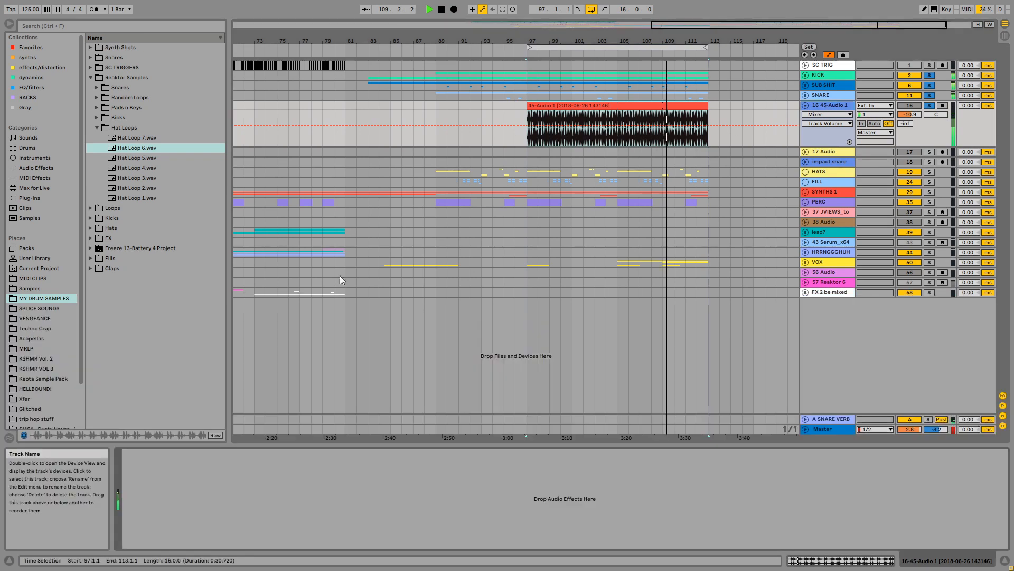
double_click(667, 106)
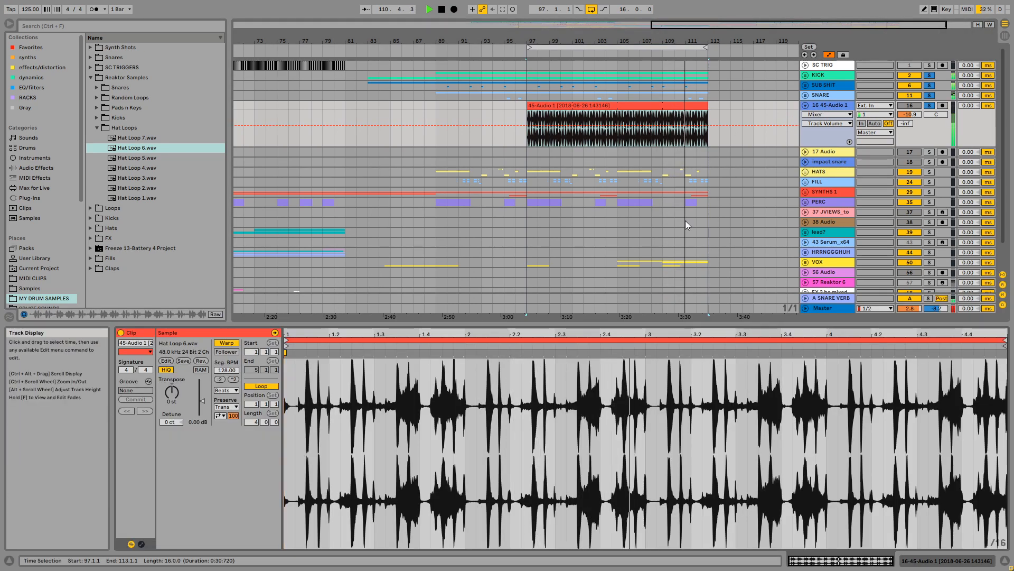
left_click_drag(590, 42, 481, 89)
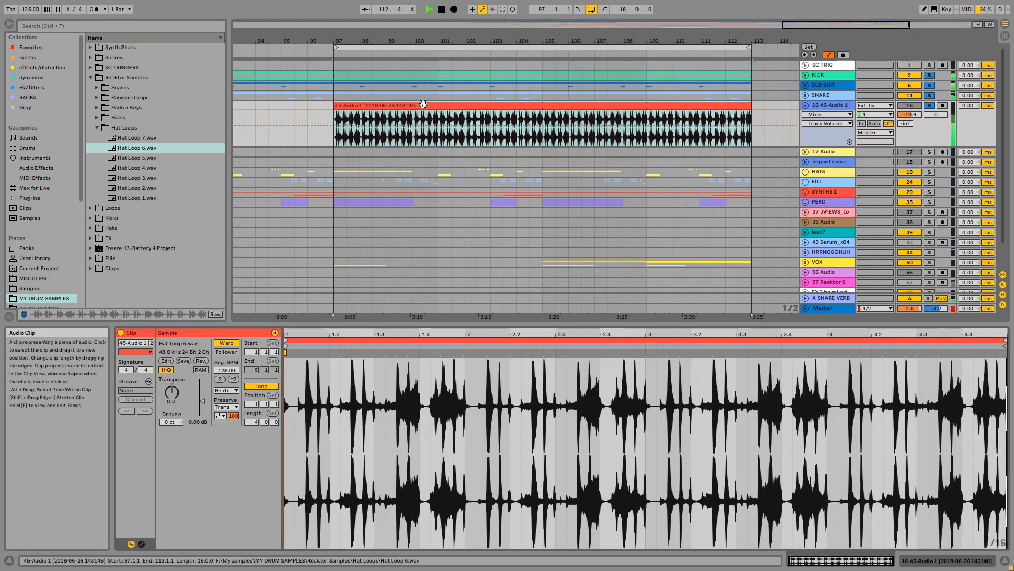
left_click_drag(341, 42, 346, 105)
left_click(373, 142)
left_click_drag(377, 35, 420, 47)
left_click(336, 143)
key("space")
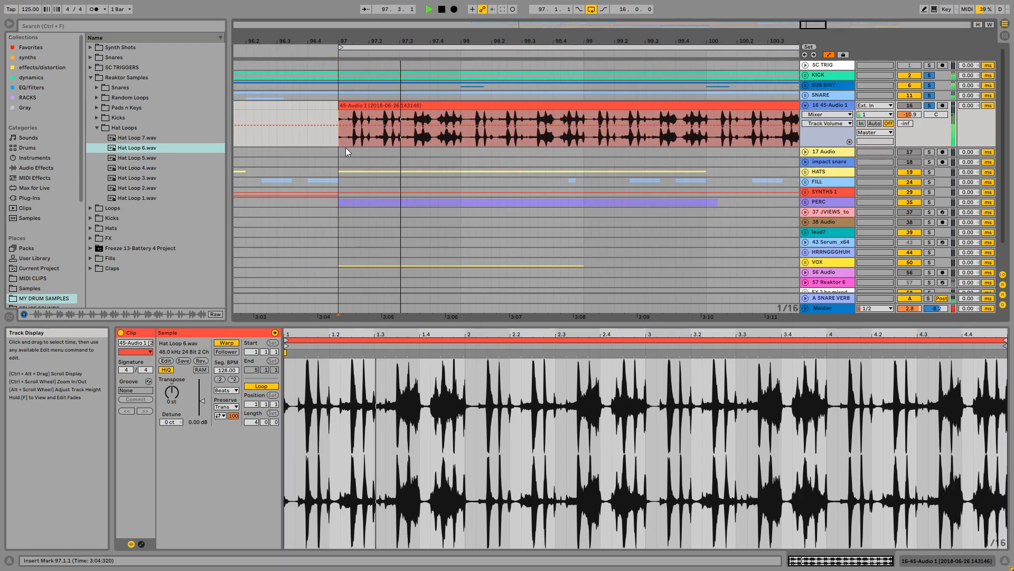
key("space")
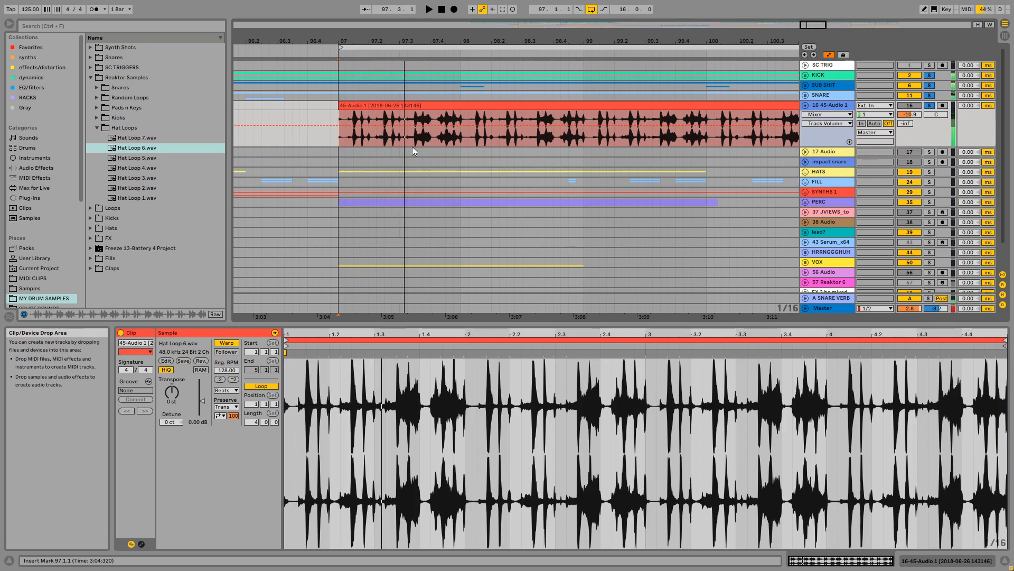
key("space")
left_click_drag(356, 41, 356, 69)
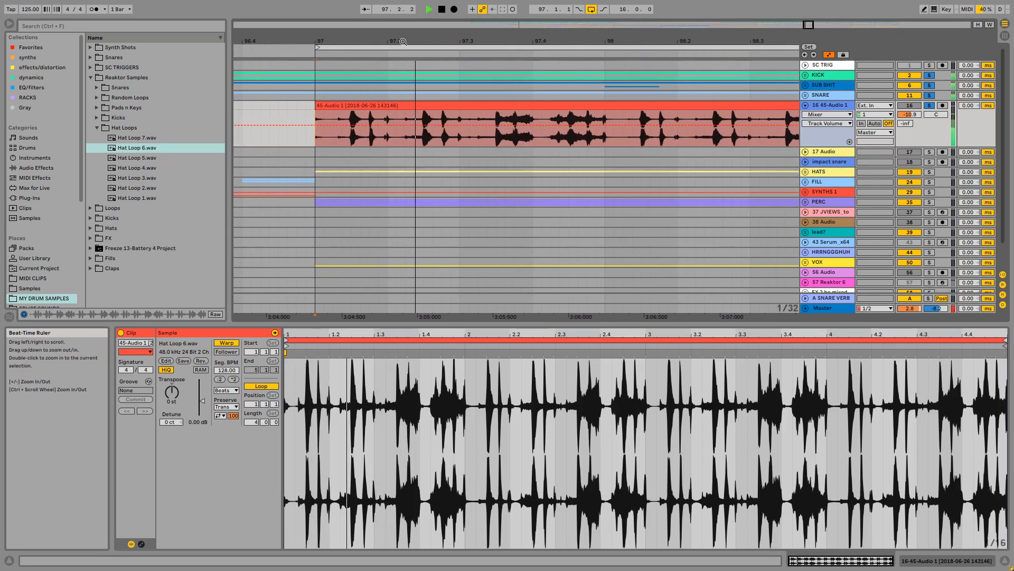
key("space")
Duplicate the first beat of the hat loop at bar 97 onto beat 2 and play it back
left_click(308, 140)
left_click_drag(307, 140, 387, 111)
key("ctrl+d")
left_click(347, 118)
key("space")
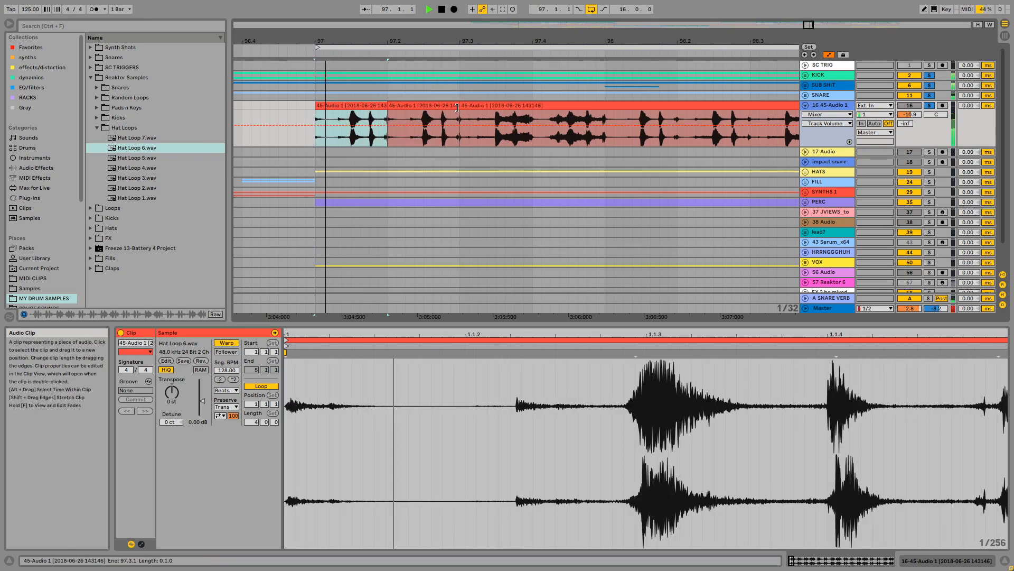
Shorten the duplicated hat slice on beat 2 so it ends at 97.2.4, and play the change
left_click_drag(456, 107, 441, 107)
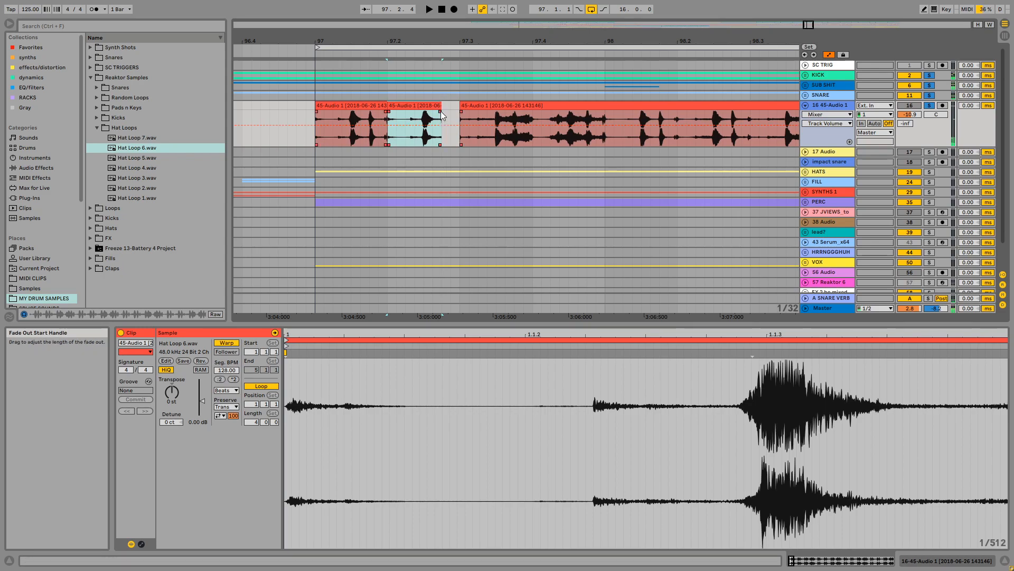
key("space")
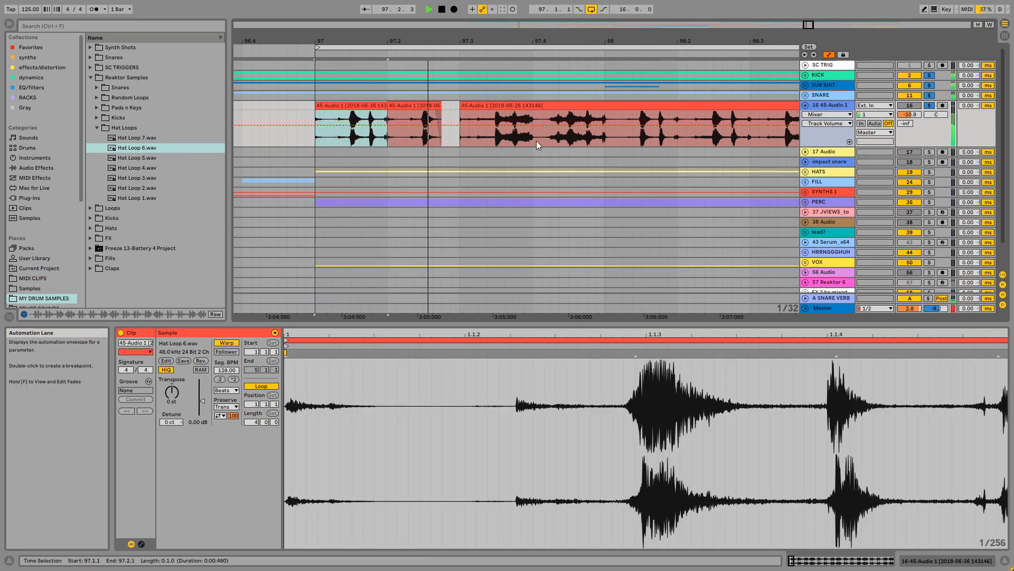
key("space")
Play the fourth beat of bar 97, and delete the bar 98 portion of the hat loop
left_click_drag(534, 142, 606, 103)
key("space")
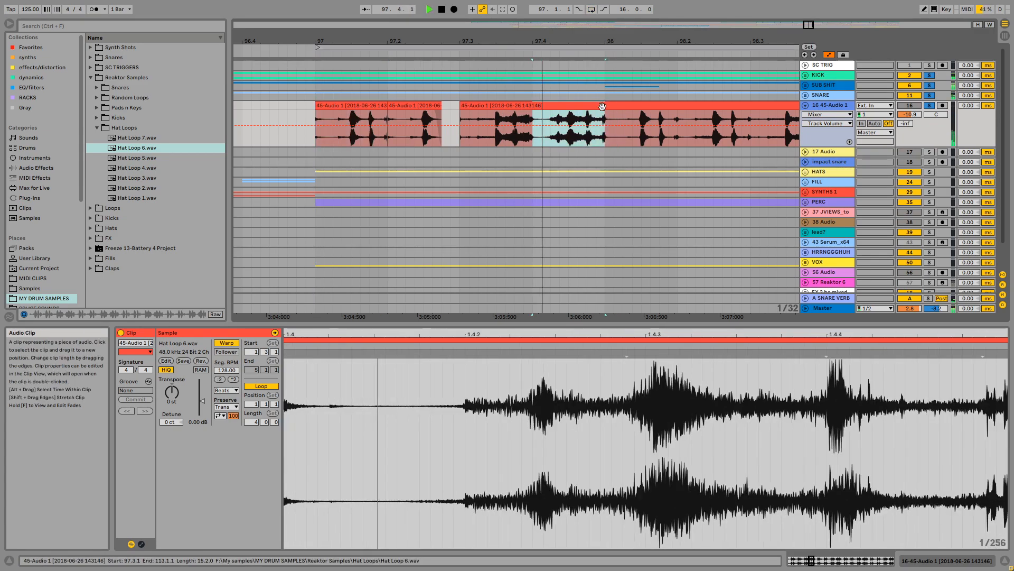
left_click_drag(607, 41, 322, 110)
key("space")
key("Delete")
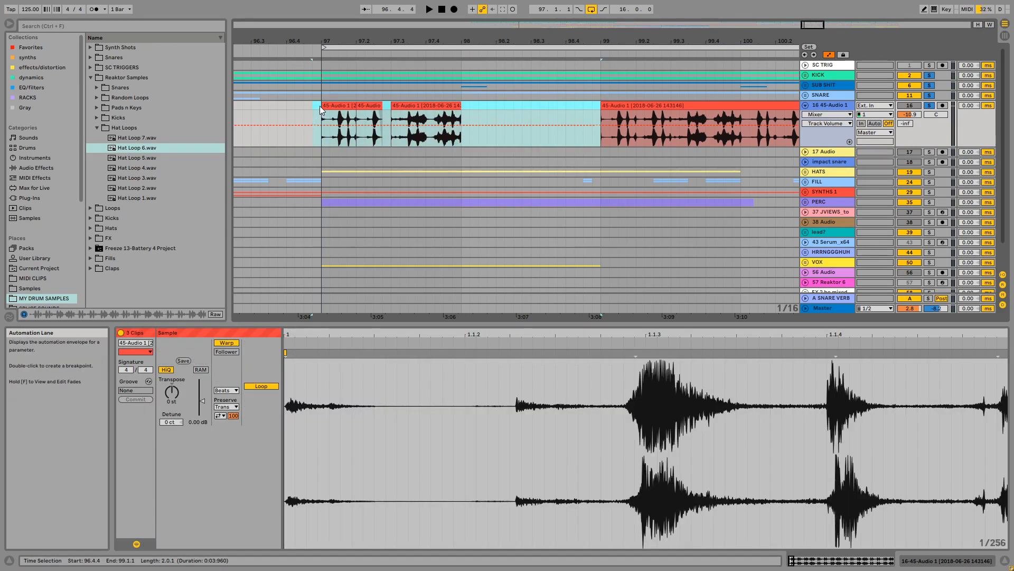
Try to duplicate the edited hat section starting at bar 97, and undo the duplication
key("ctrl+d")
left_click_drag(515, 40, 516, 21)
key("ctrl+z")
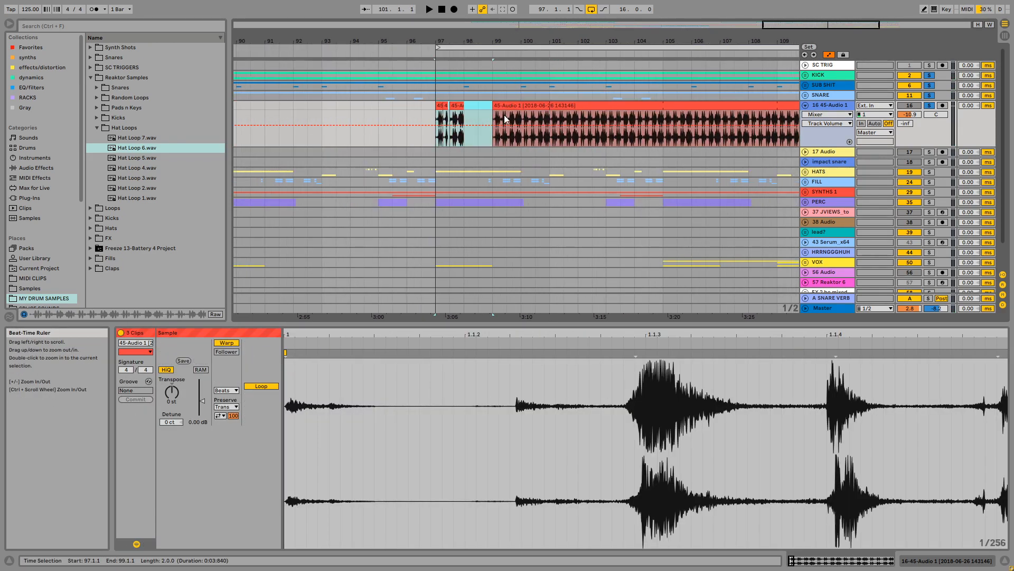
Move the remaining hat loop clip to bar 101, and duplicate the edited bar 97 pattern three times through bar 100
left_click_drag(497, 107, 554, 106)
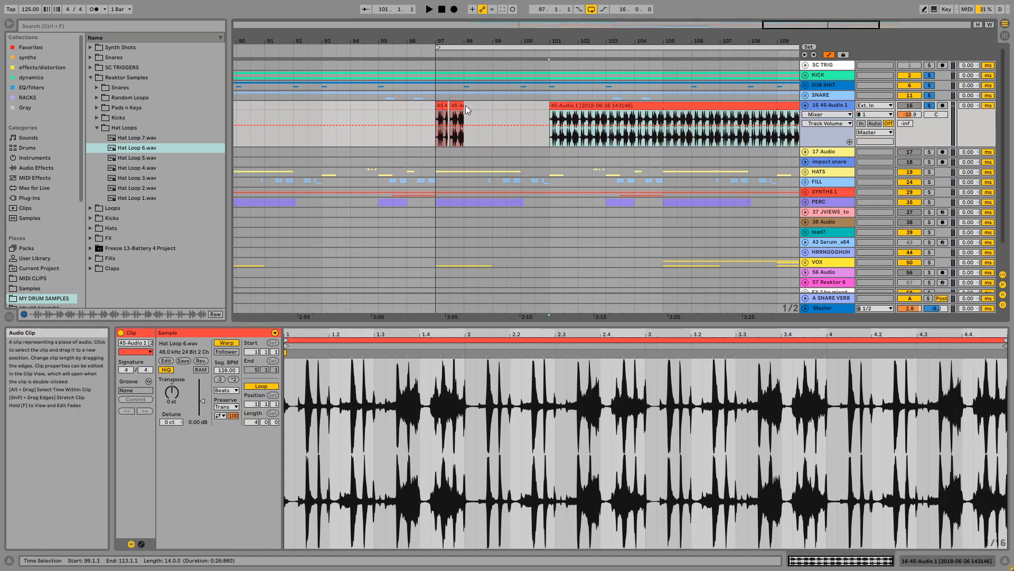
left_click(437, 111)
key("ctrl+d")
key("ctrl+d")
key("ctrl+d")
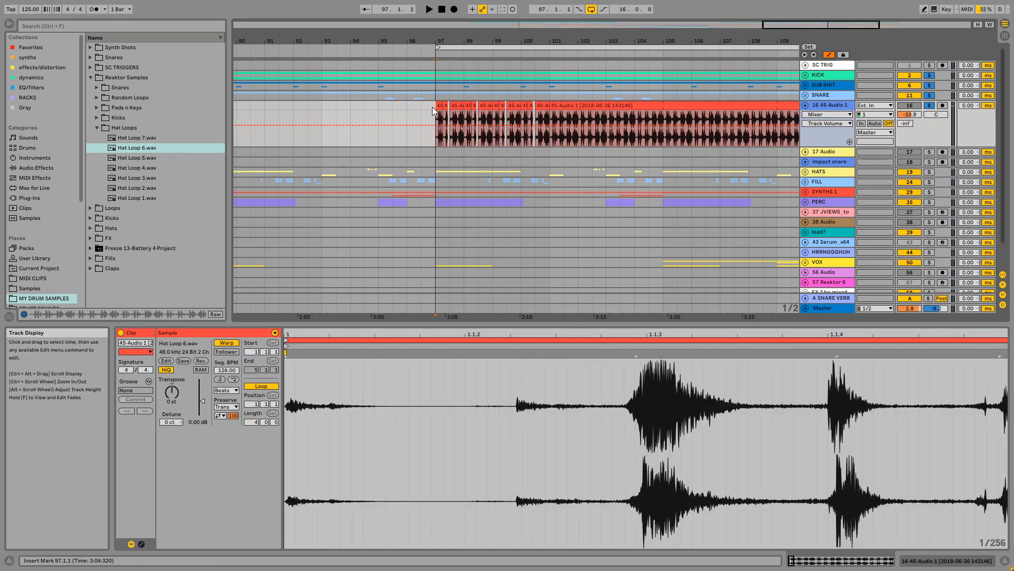
Play the edited hat pattern from bar 97, and reduce the height of the clip view
key("space")
left_click_drag(451, 39, 504, 39)
left_click_drag(486, 325, 482, 427)
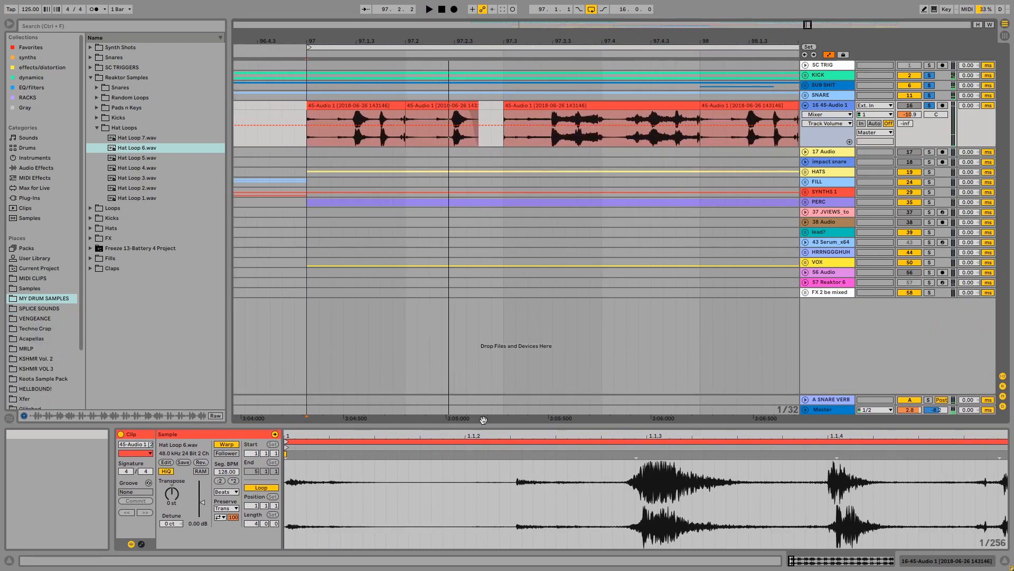
key("space")
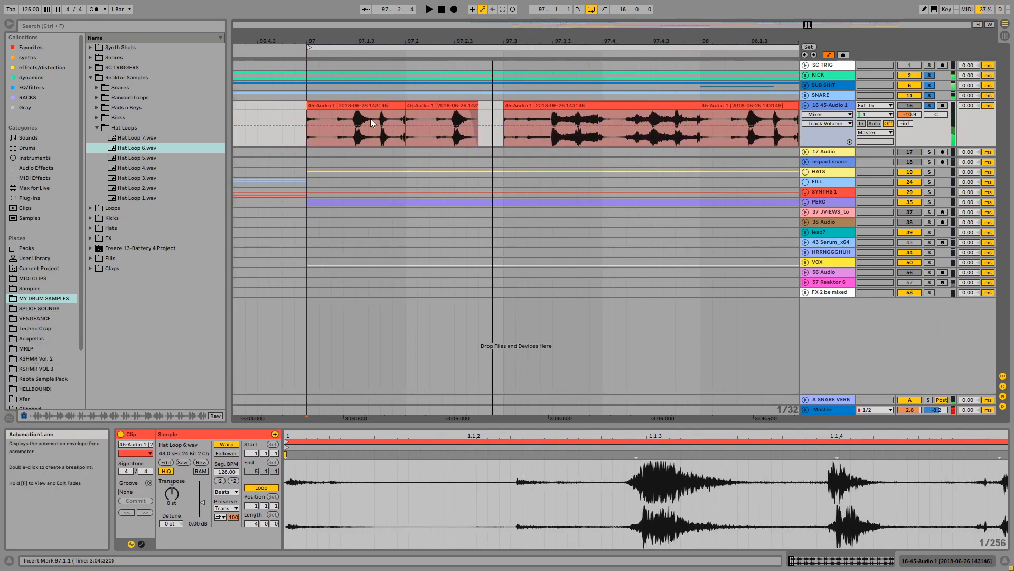
Copy the fourth sixteenth-note slice of the first beat of bar 97 to position 97.2.2 and play the pattern from bar 97
left_click_drag(380, 132, 407, 106)
key("ctrl+d")
key("ctrl+d")
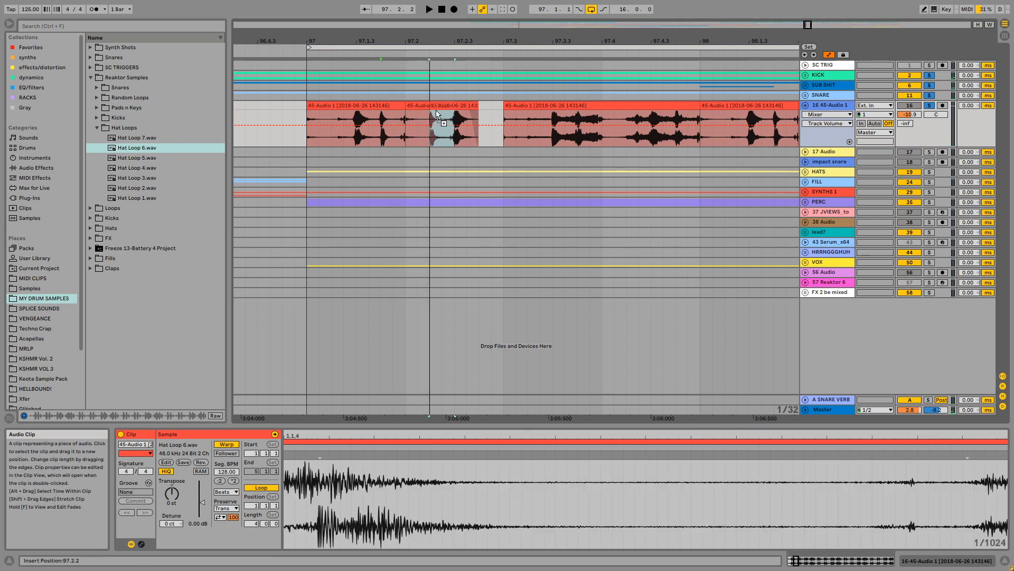
left_click(360, 104)
key("space")
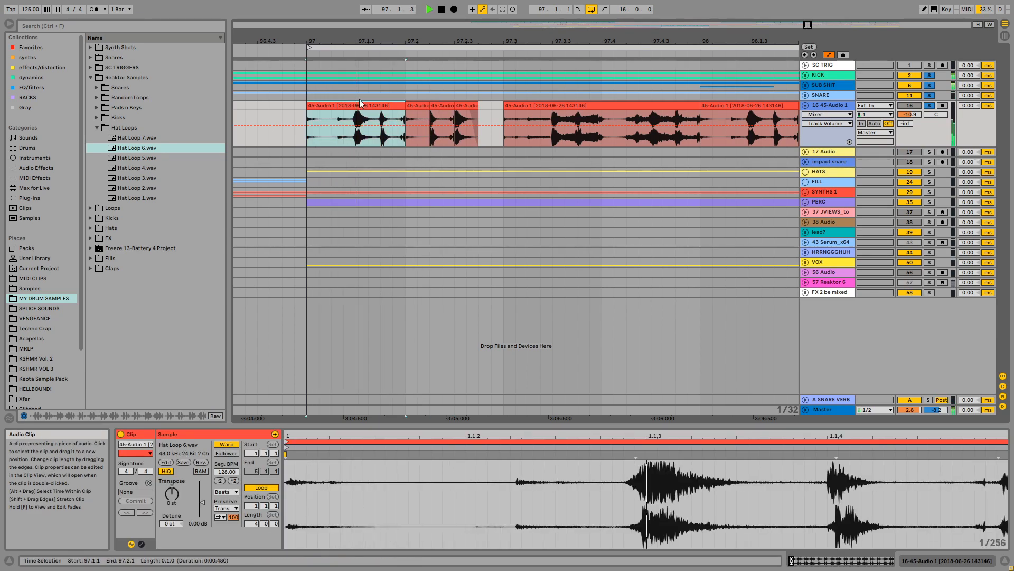
Reverse the hat slice at 97.2.2 and play the pattern from bar 97
left_click(440, 108)
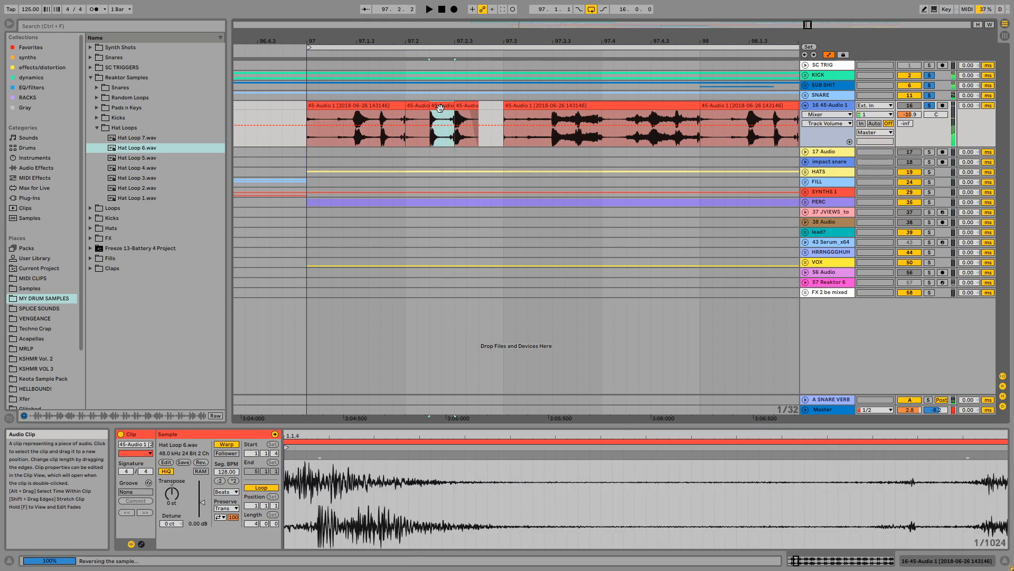
key("r")
left_click(368, 104)
key("space")
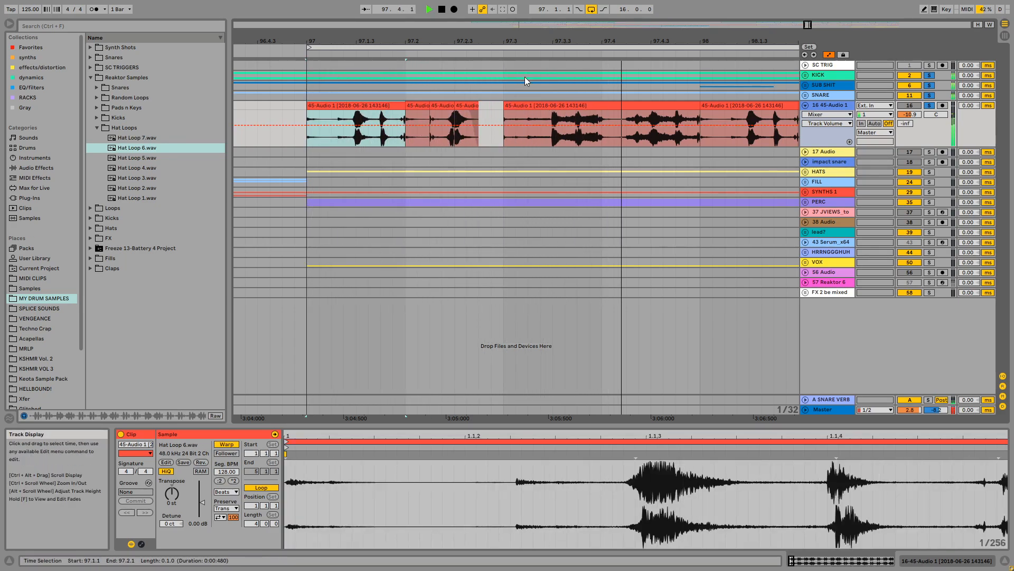
Extend the hat slice before the gap up to 97.3, and play the pattern from bar 97
key("space")
left_click_drag(477, 105, 504, 105)
key("space")
key("space")
left_click(349, 106)
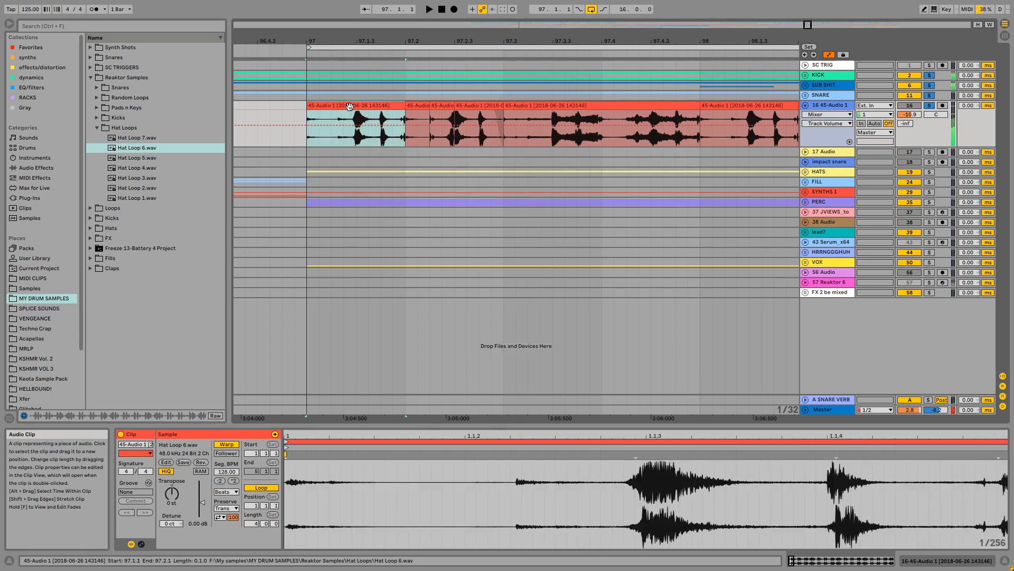
key("space")
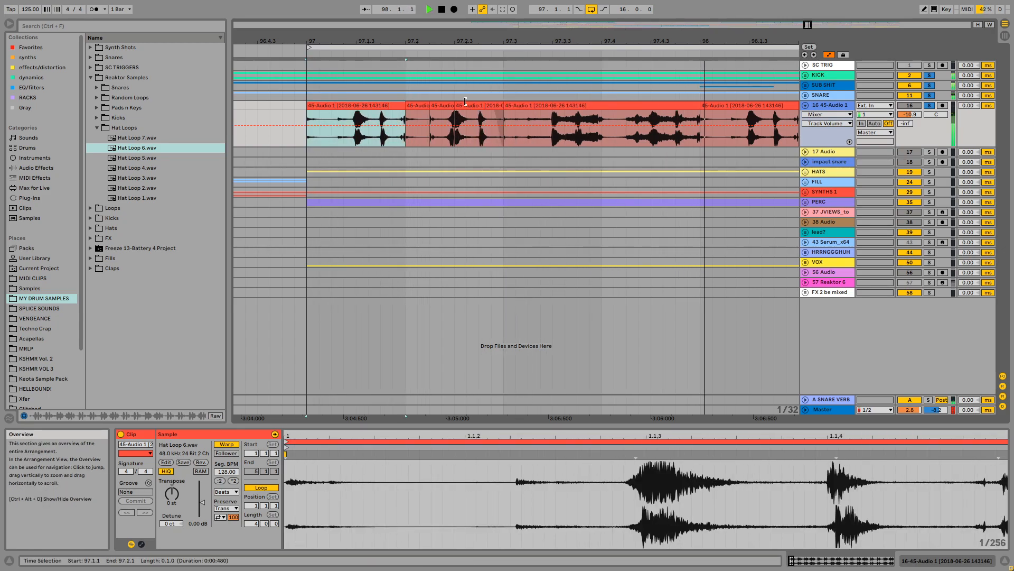
Adjust the crossfade between the hat clips at 97.3, and replay the pattern from bar 97
left_click(496, 112)
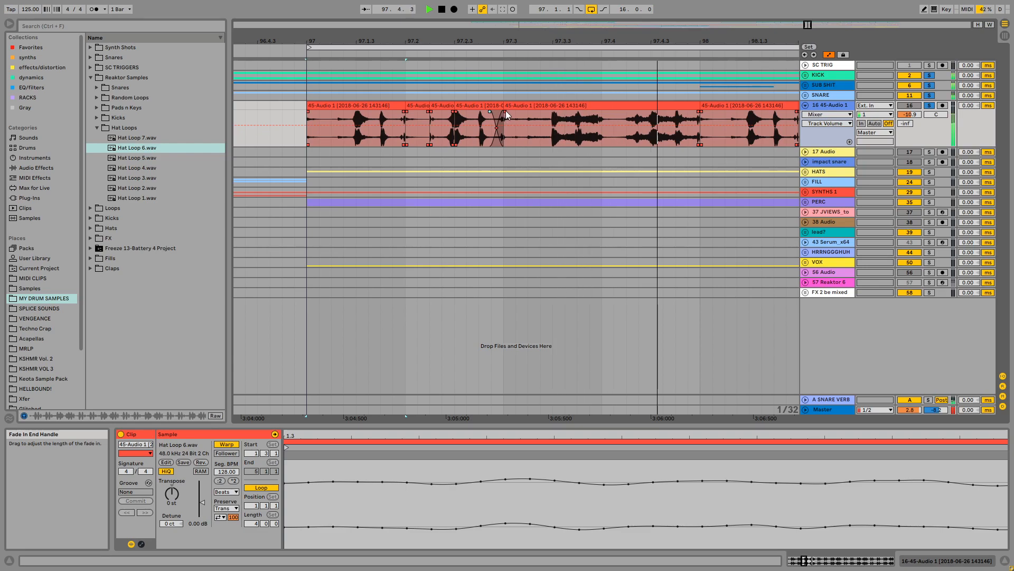
left_click_drag(505, 112, 512, 113)
left_click_drag(708, 42, 495, 21)
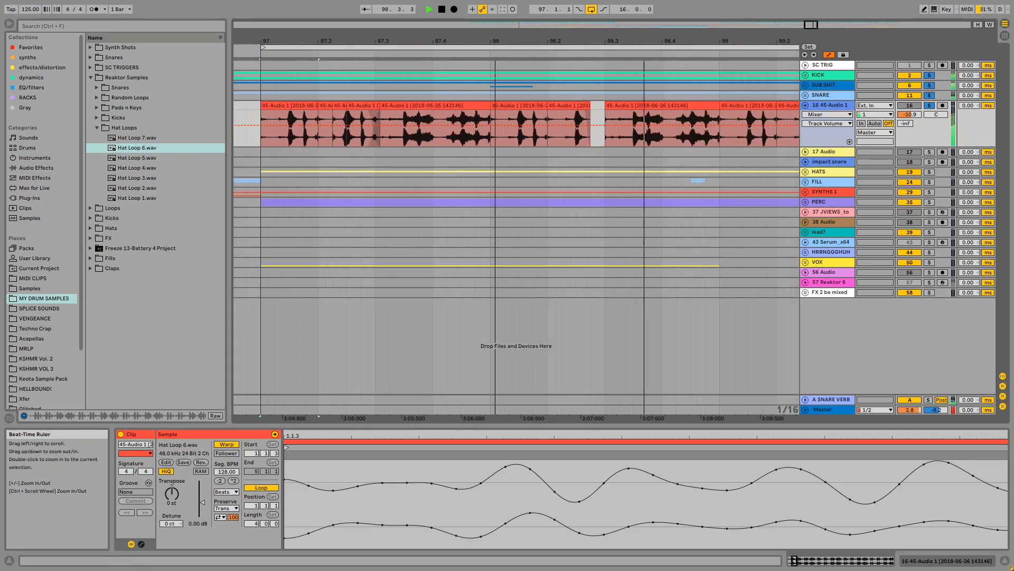
key("space")
key("space")
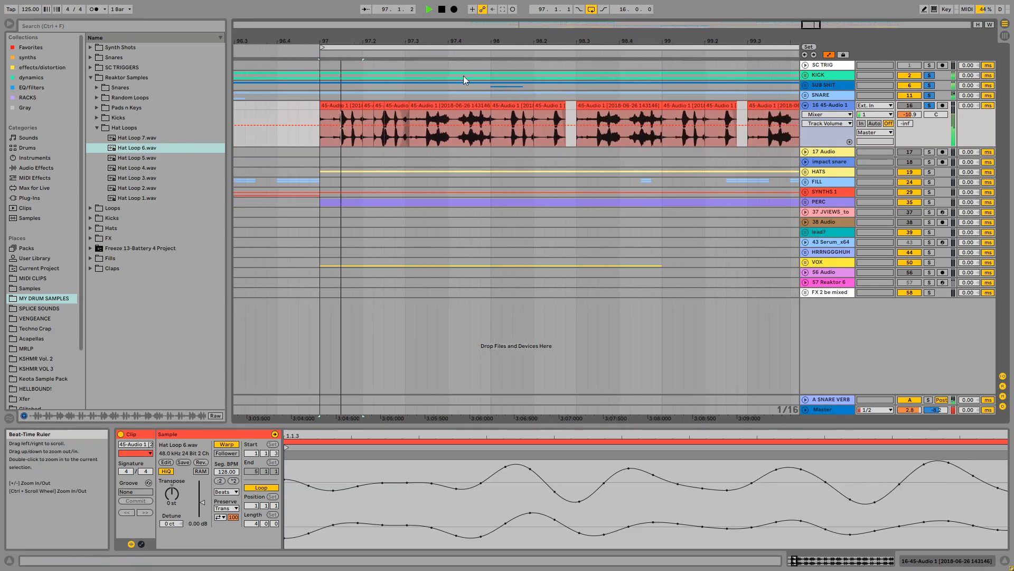
Copy the first two beats of bar 97's hat pattern, place copies at 98.1 and 98.3, and play the result
left_click_drag(321, 119, 413, 107)
key("ctrl+c")
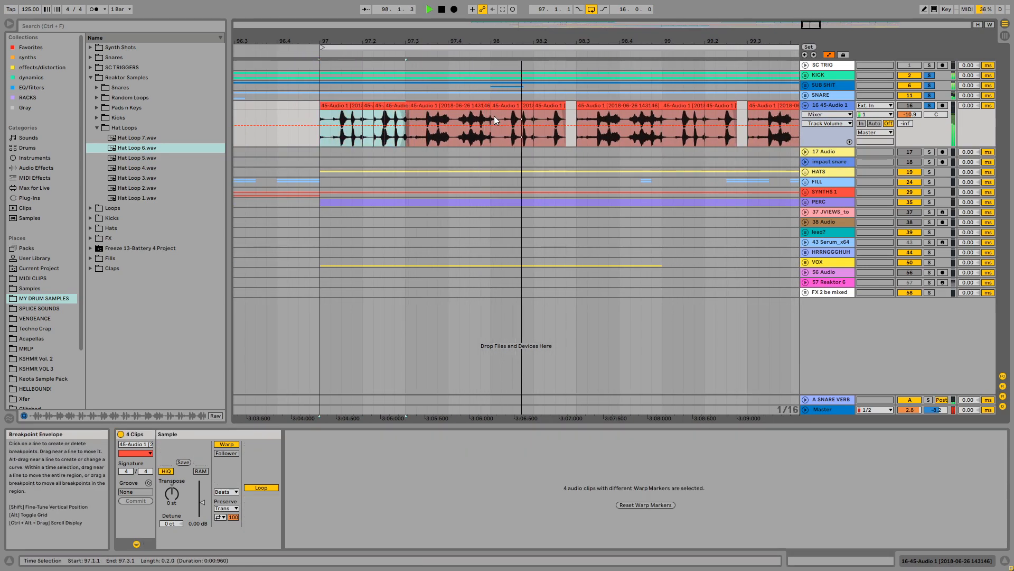
left_click(492, 115)
key("ctrl+v")
key("ctrl+d")
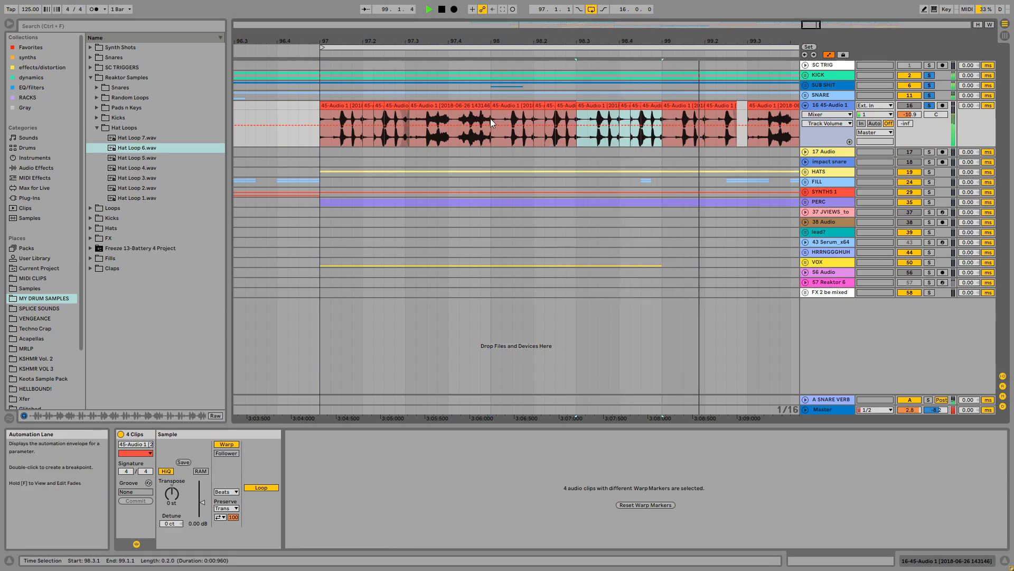
left_click(490, 118)
key("space")
key("space")
Delete the hat clips in bars 99 and 100, and duplicate the two-bar pattern from bars 97 and 98 into that space
left_click_drag(633, 42, 475, 26)
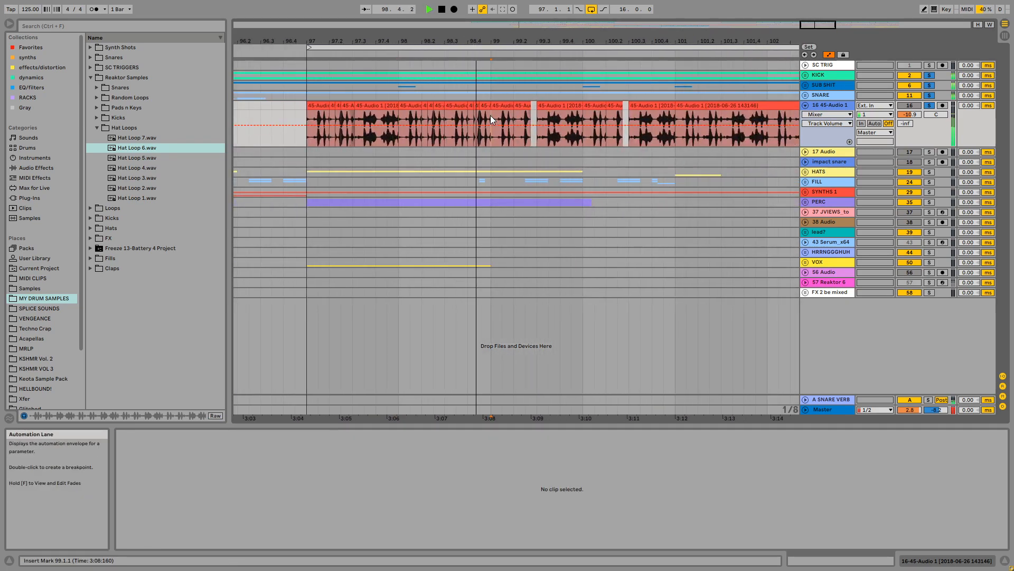
left_click_drag(490, 120, 681, 104)
key("Delete")
key("space")
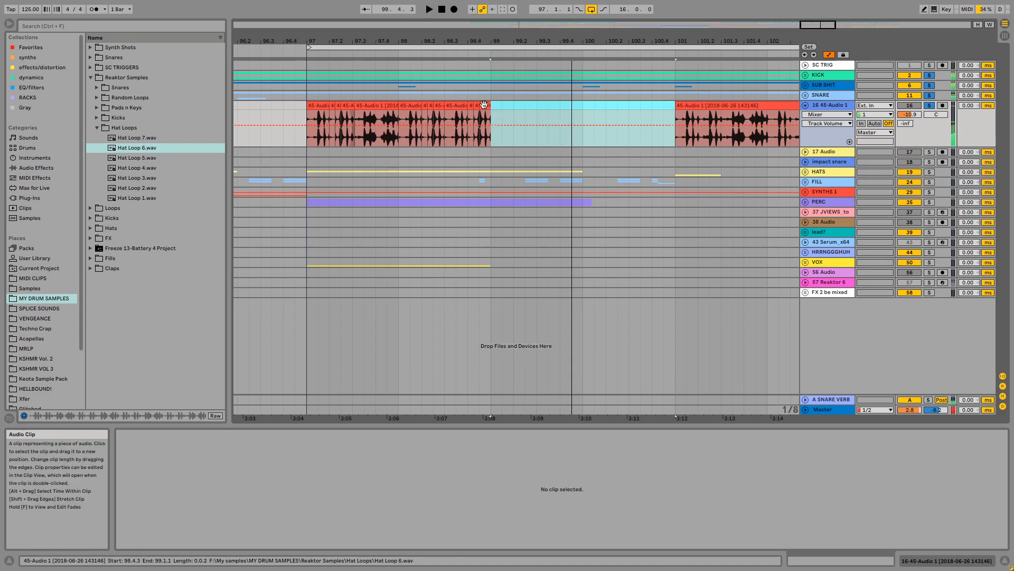
key("space")
left_click_drag(484, 105, 312, 110)
key("ctrl+d")
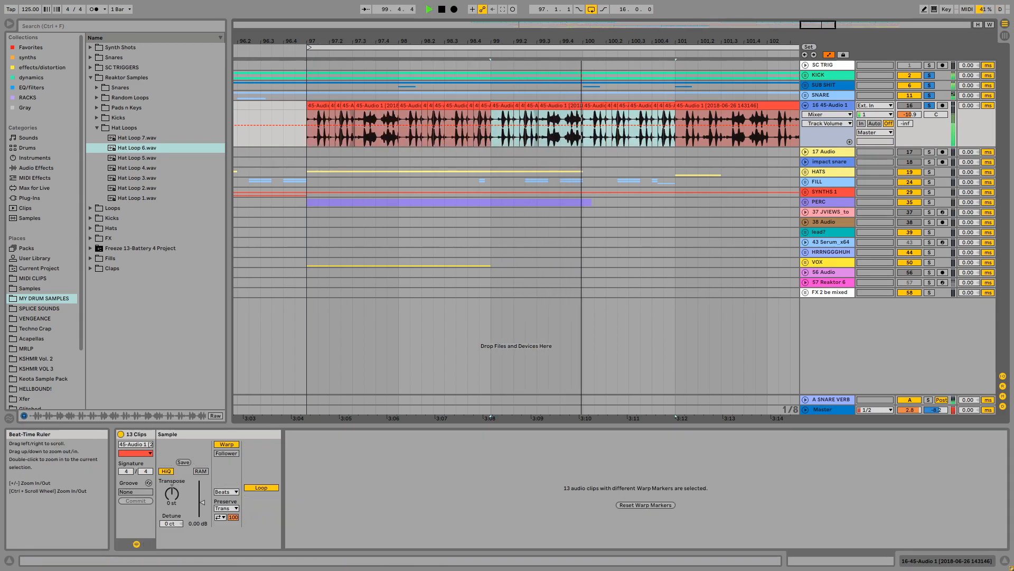
Duplicate the two-bar hat pattern three more times up to bar 107, and delete the leftover hat loop from there to bar 113
left_click_drag(644, 42, 399, 24)
left_click_drag(417, 106, 319, 110)
key("ctrl+d")
key("ctrl+d")
key("ctrl+d")
left_click_drag(638, 41, 507, 26)
left_click(516, 106)
key("Delete")
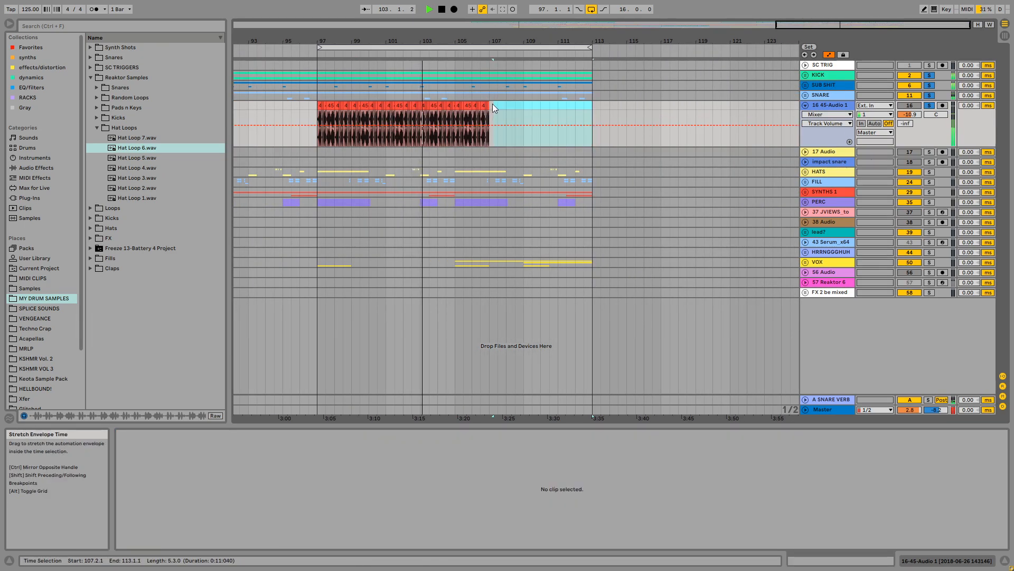
Duplicate the hat pattern of bars 105 and 106 three times, filling track 16 up to bar 113
left_click_drag(491, 103, 456, 109)
key("ctrl+d")
key("ctrl+d")
key("ctrl+d")
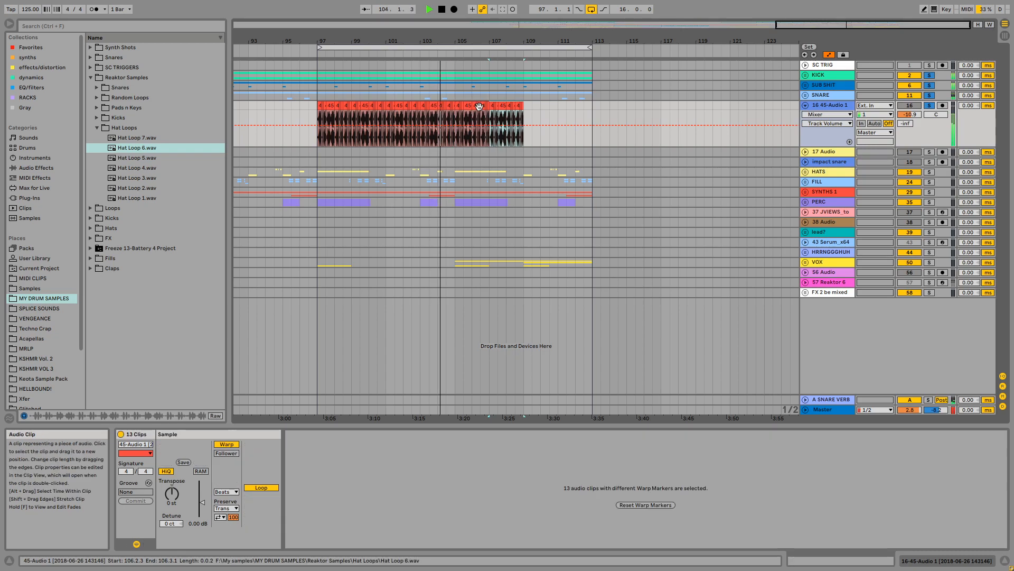
Unfold the SNARE group and expand the 15 Clap 1 track inside it
left_click(828, 105)
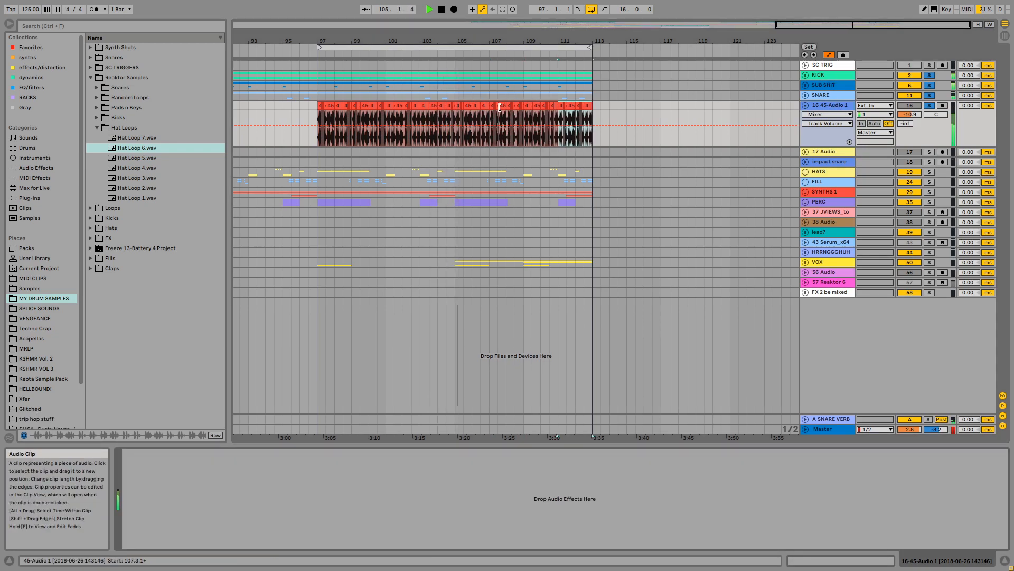
left_click_drag(468, 41, 527, 41)
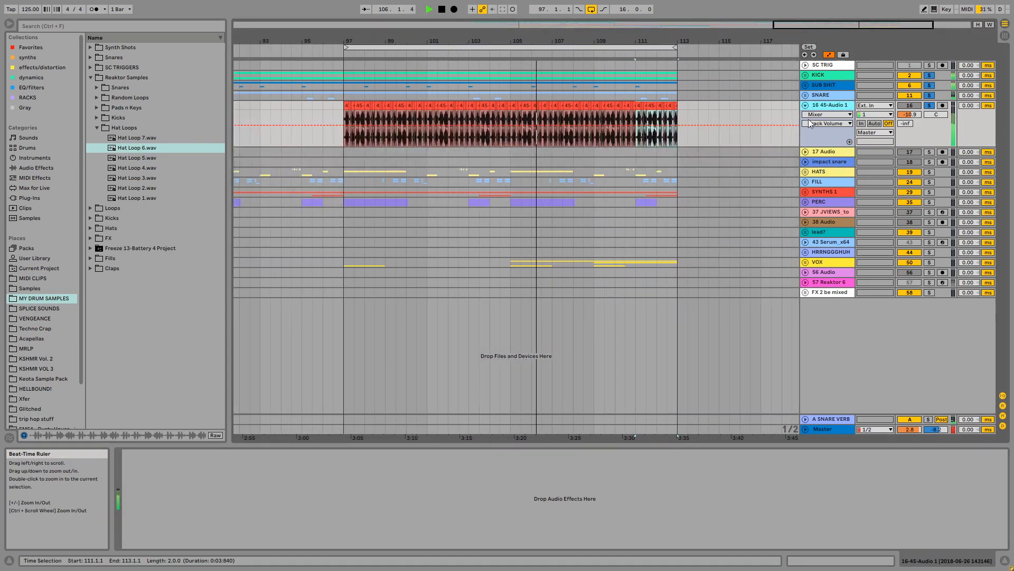
left_click(805, 95)
left_click(822, 95)
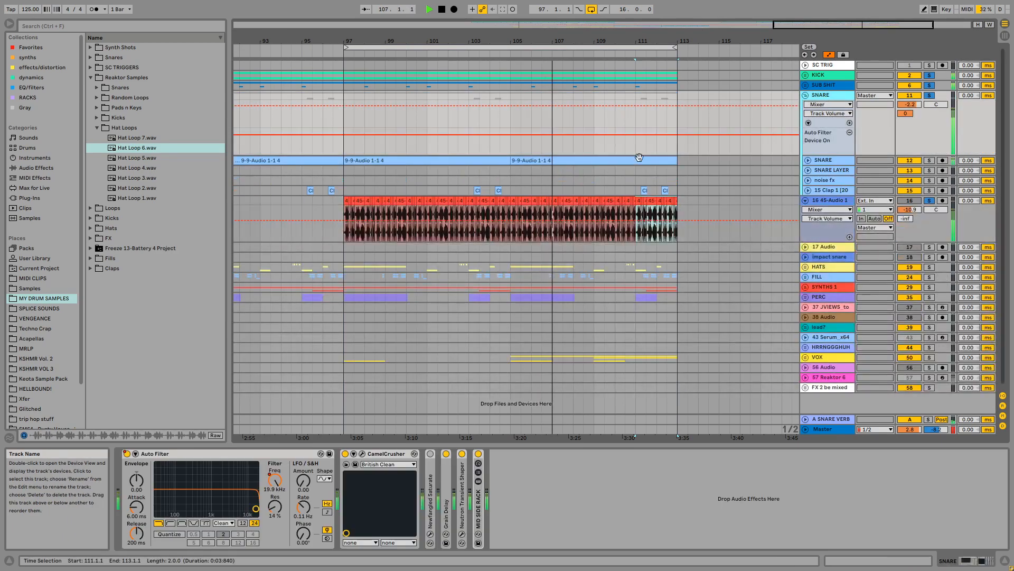
left_click(808, 190)
left_click(831, 190)
Copy the two-bar clap pattern between bars 103 and 105, and paste it repeatedly starting at bar 97
scroll(505, 156, "down", 1)
left_click_drag(469, 162, 511, 160)
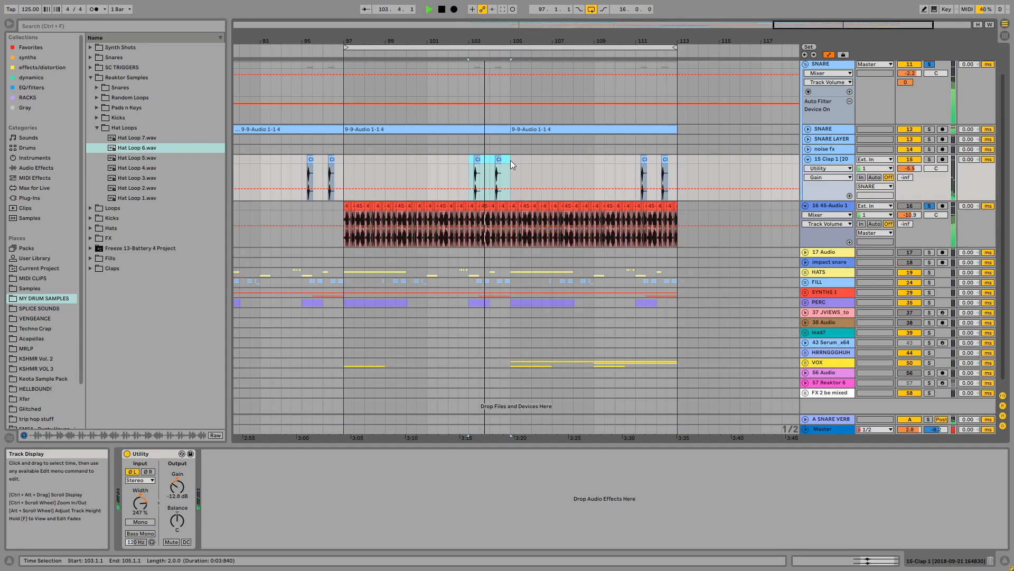
key("space")
left_click(823, 67)
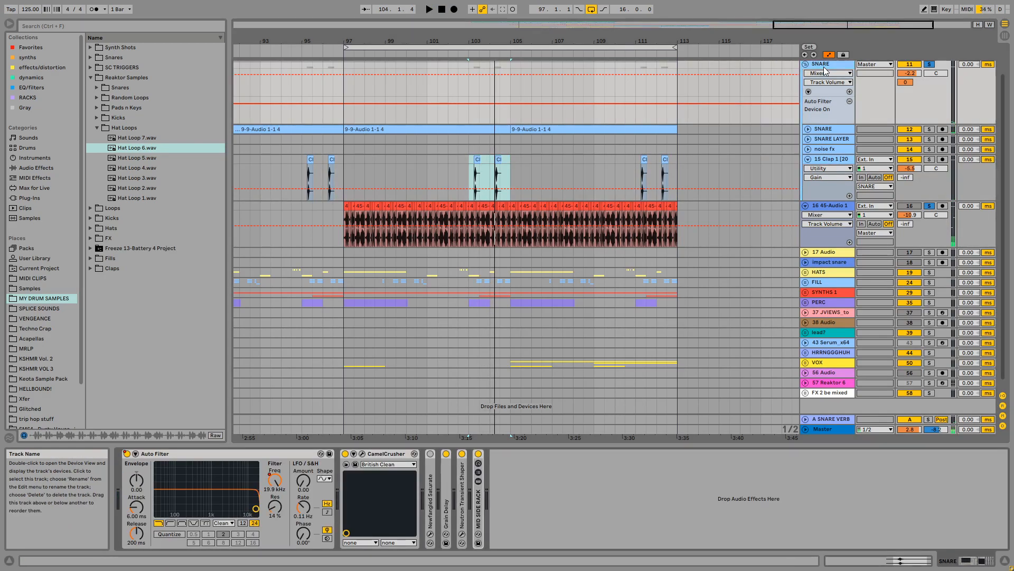
left_click_drag(471, 157, 521, 164)
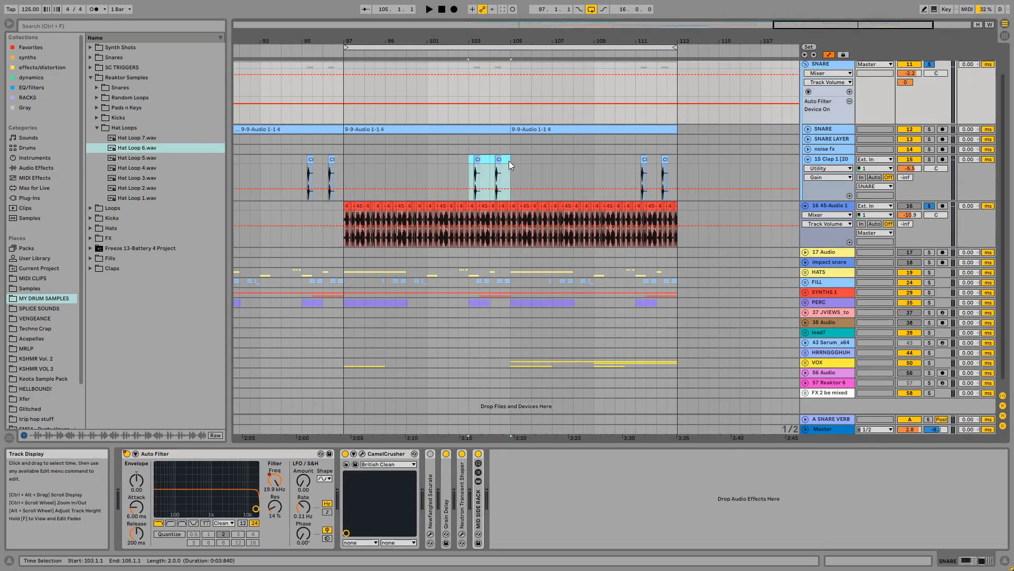
left_click(344, 162)
key("ctrl+v")
key("ctrl+v")
key("ctrl+v")
key("ctrl+v")
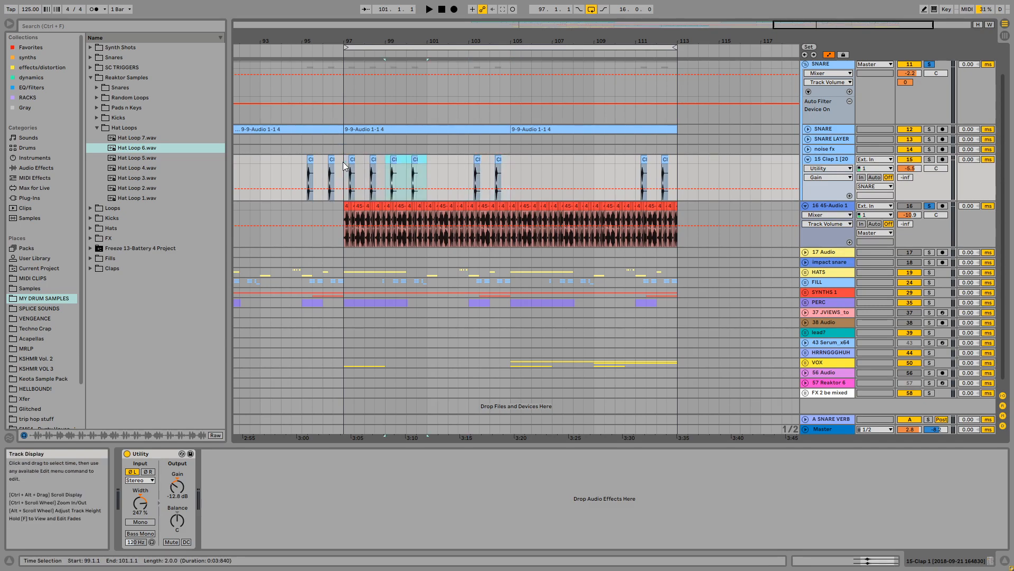
Duplicate the clap clips to fill the gaps on track 15, giving every bar from 97 to 113 a clap
left_click(346, 161)
key("space")
left_click_drag(347, 162, 513, 165)
left_click_drag(384, 159, 387, 159)
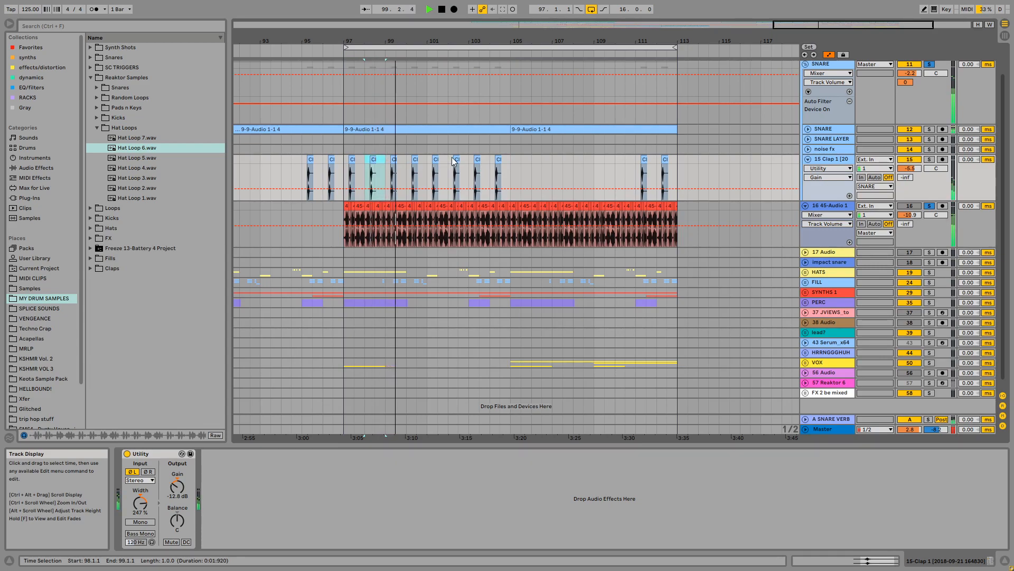
left_click_drag(428, 159, 509, 162)
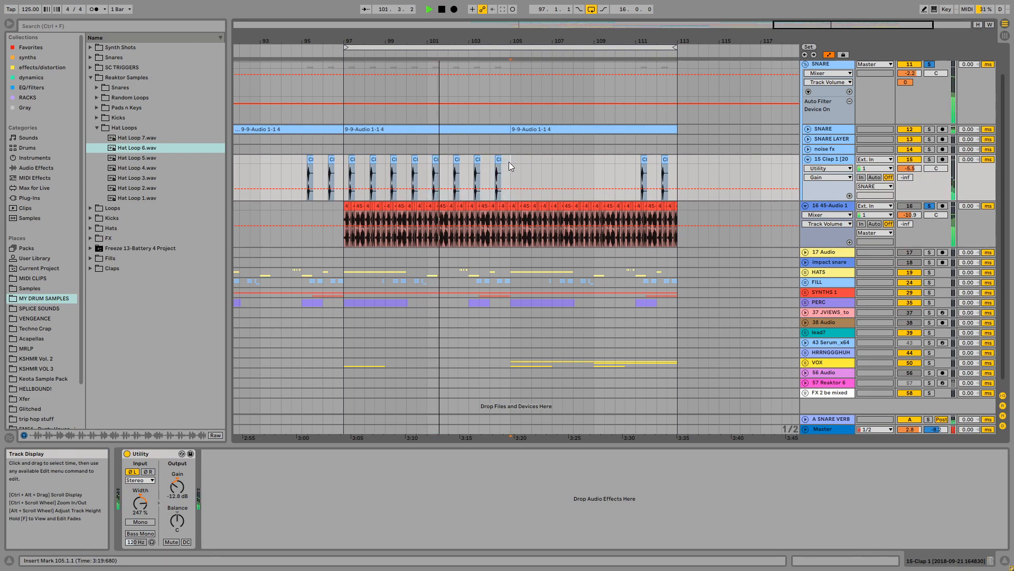
left_click_drag(509, 162, 675, 167)
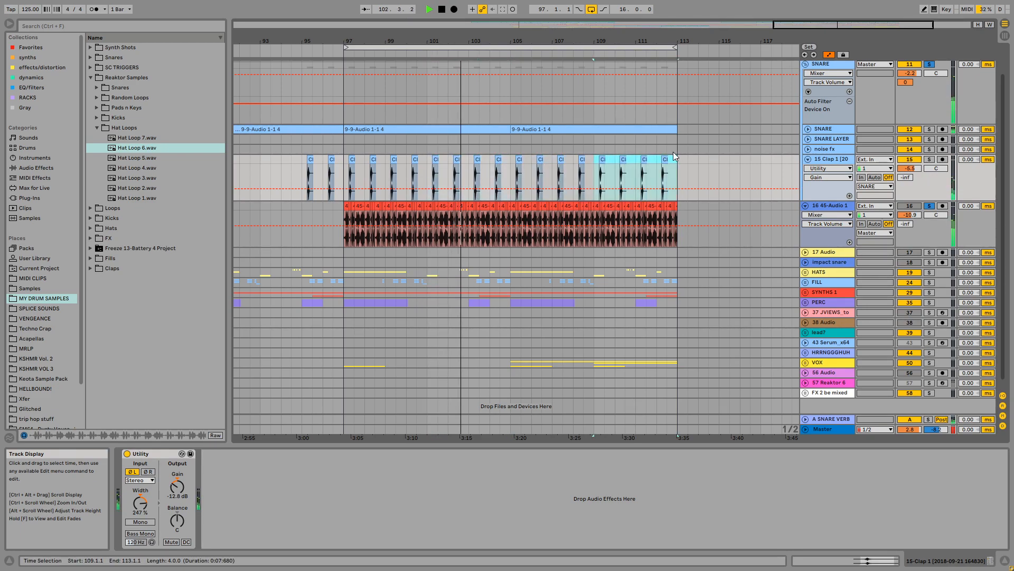
Assign the blue track color to all the hat loop clips on track 16 and stop playback
left_click(835, 208)
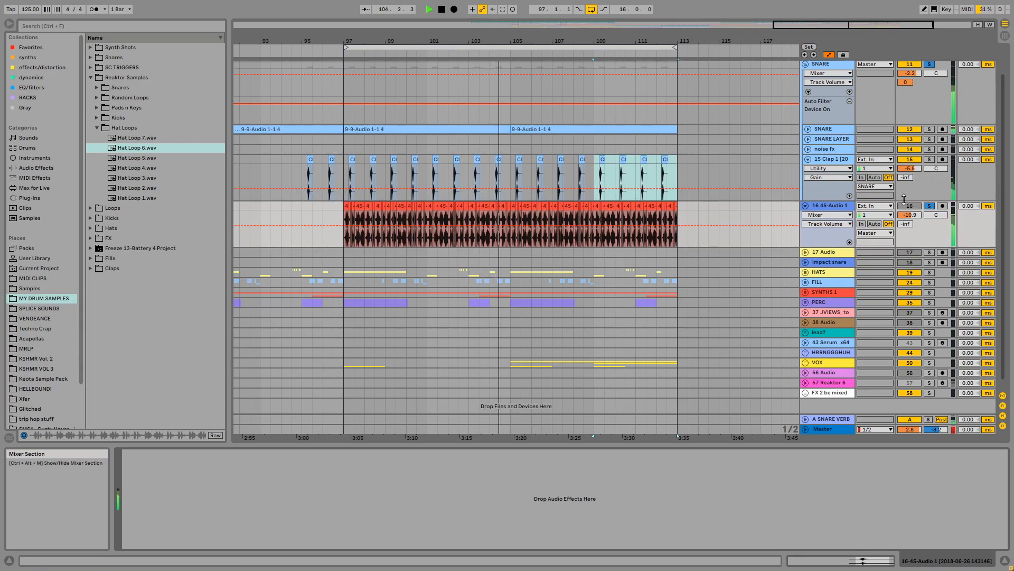
right_click(824, 205)
left_click(891, 385)
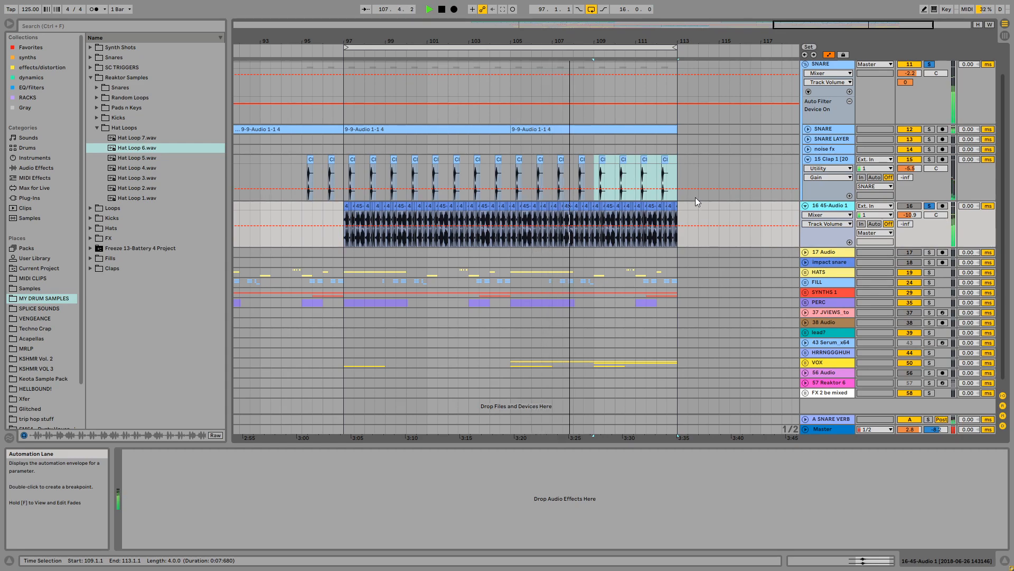
key("space")
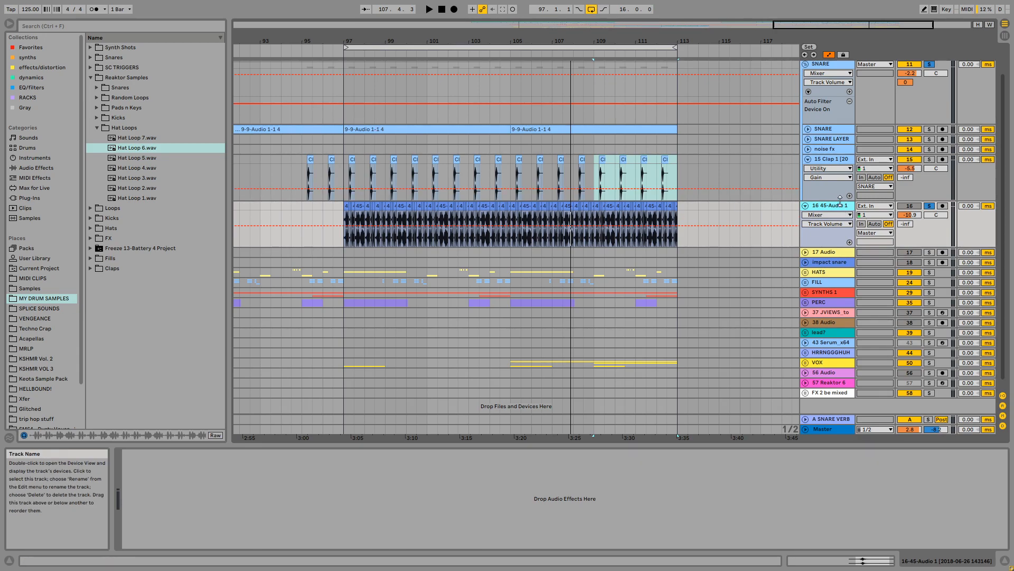
Consolidate the hat loop slices on track 16 from bar 97 to 101 into one clip and save the set
left_click_drag(344, 207, 408, 207)
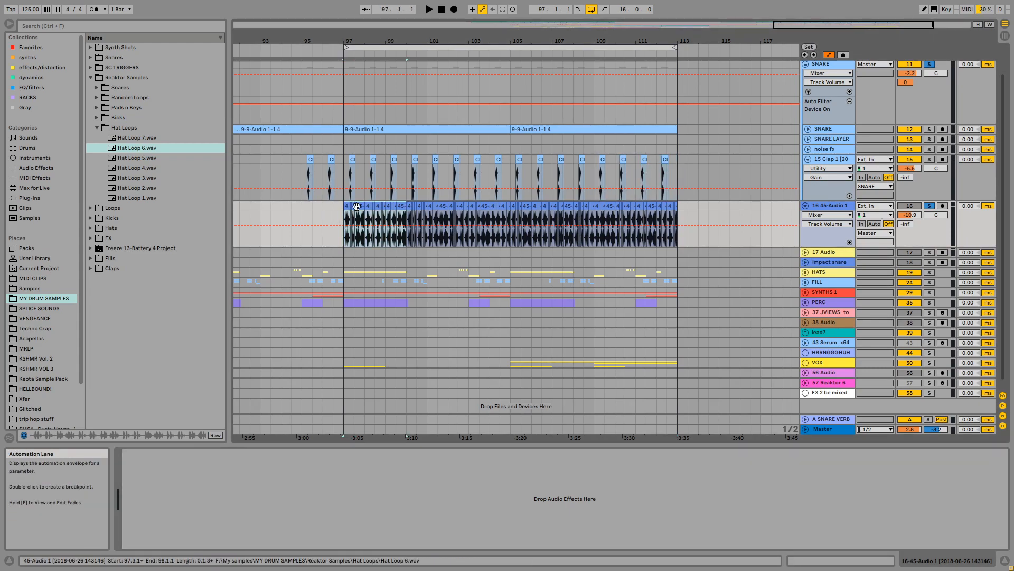
double_click(407, 207)
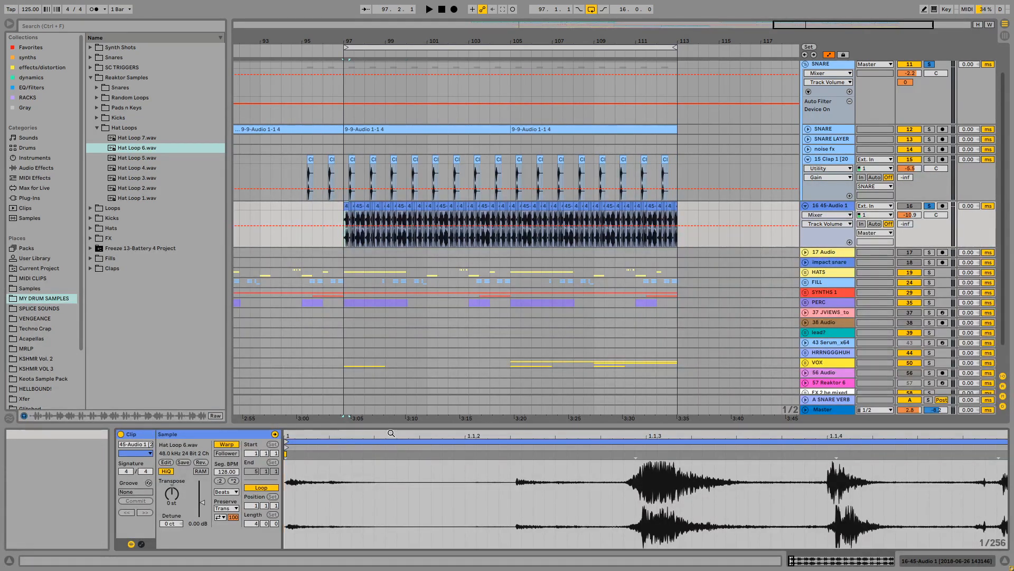
left_click_drag(391, 433, 298, 434)
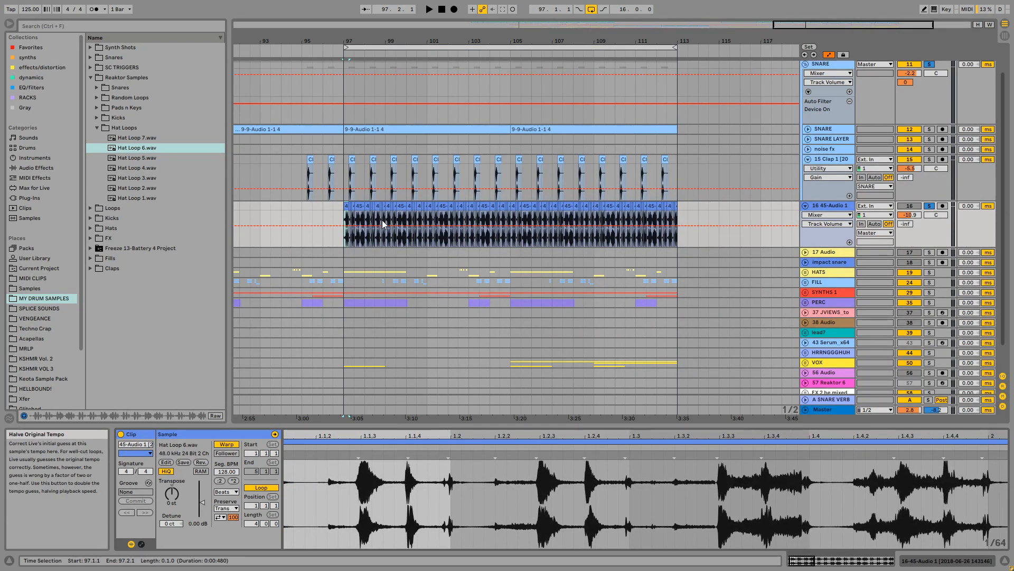
left_click_drag(336, 210, 400, 208)
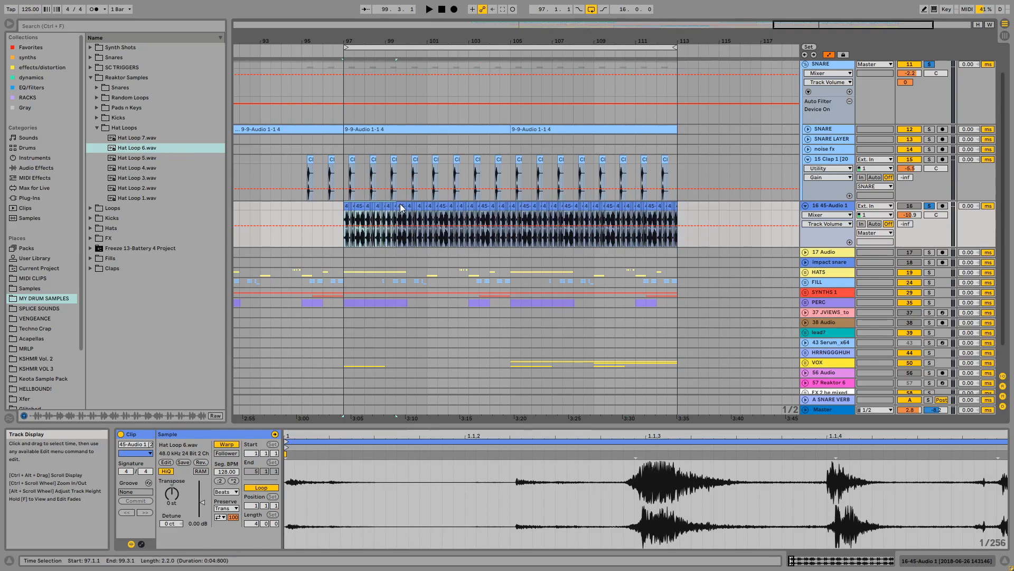
left_click(429, 205)
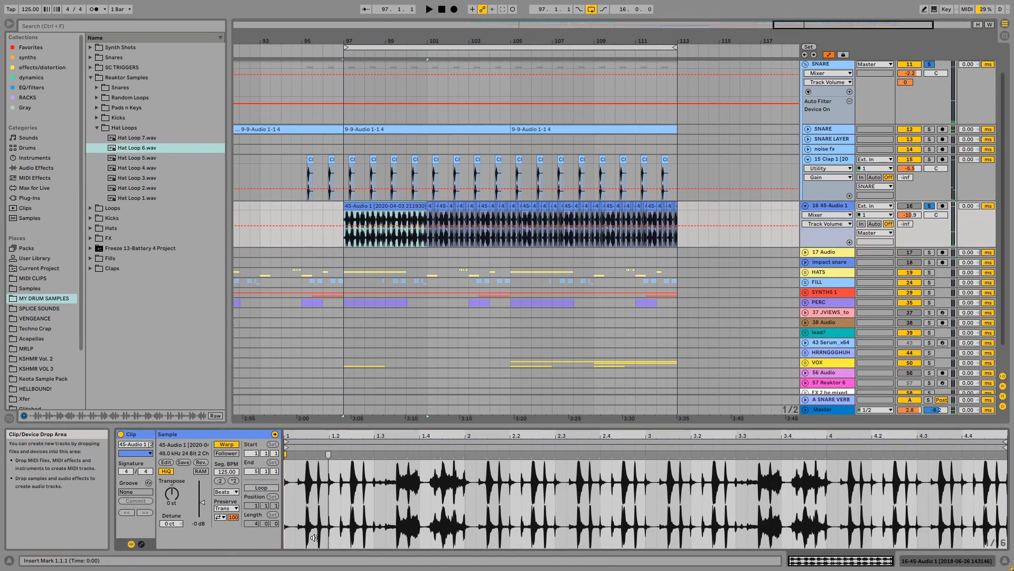
key("space")
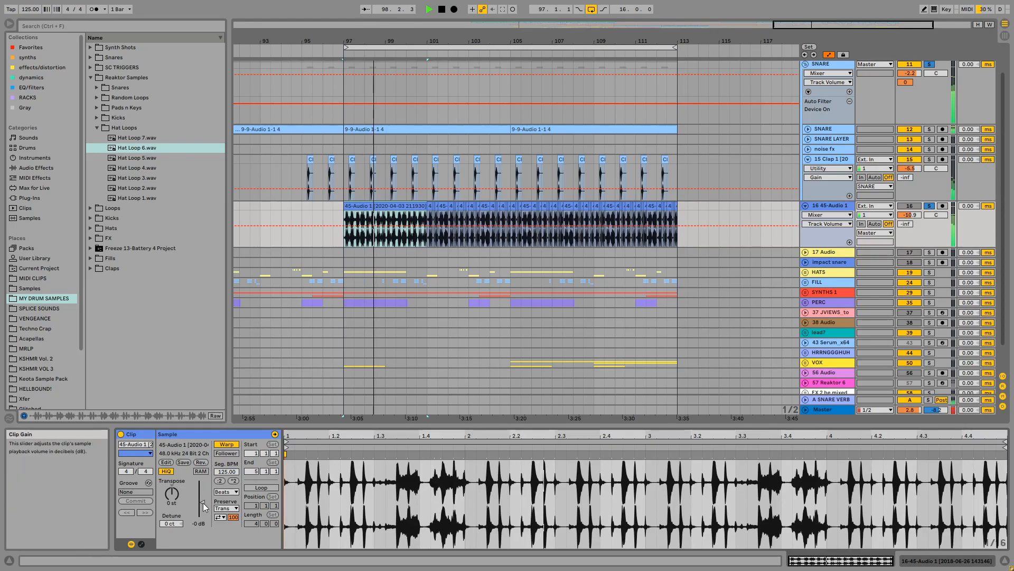
key("ctrl+s")
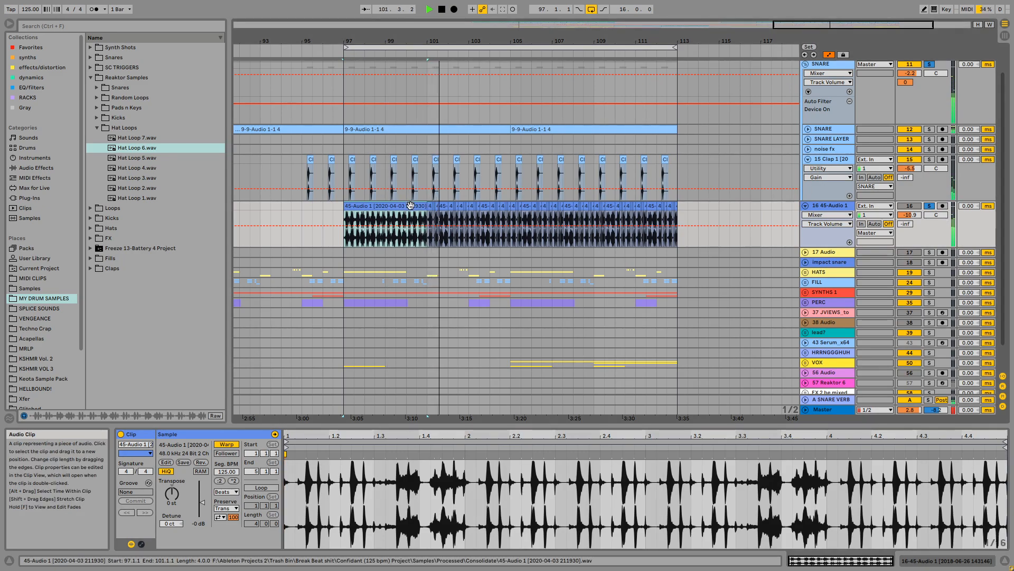
Slow the consolidated hat clip down by setting its segment BPM to 250.00, keeping it ending at bar 101, and play it
key("space")
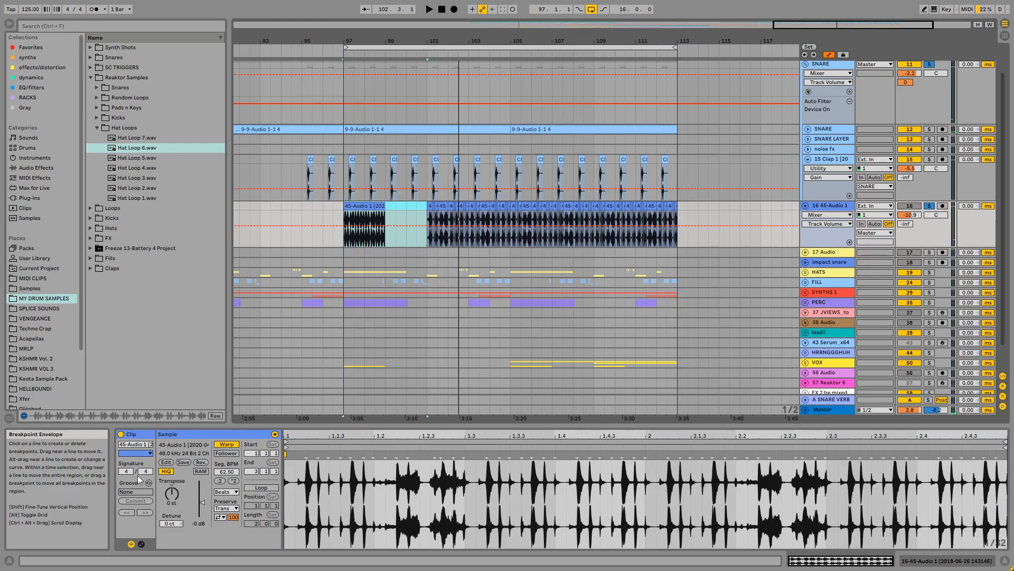
left_click(234, 479)
key("space")
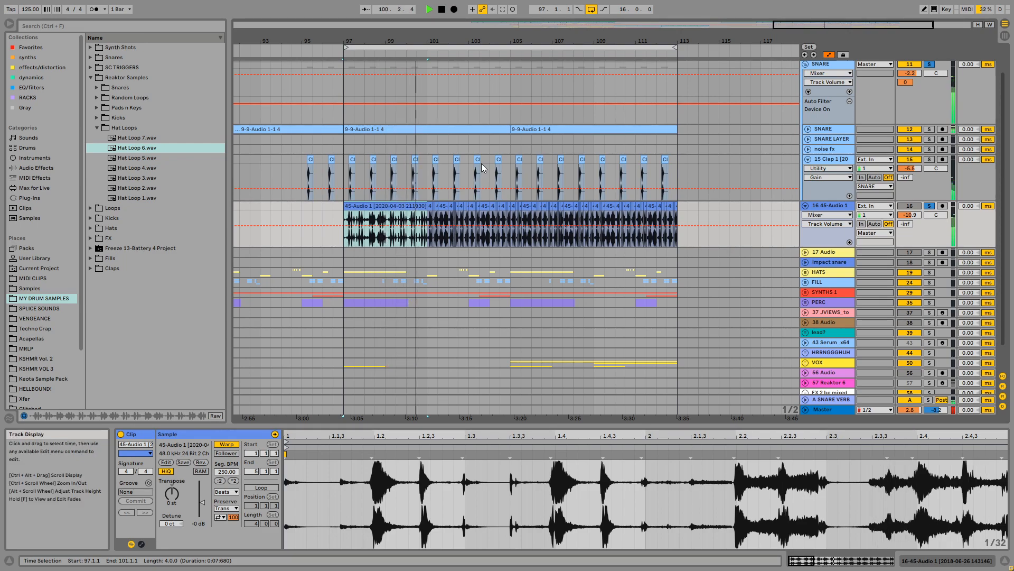
Audition the slowed hat clip and cut the section from 98.3.1 to 99.1.1 out of it
left_click_drag(368, 41, 428, 241)
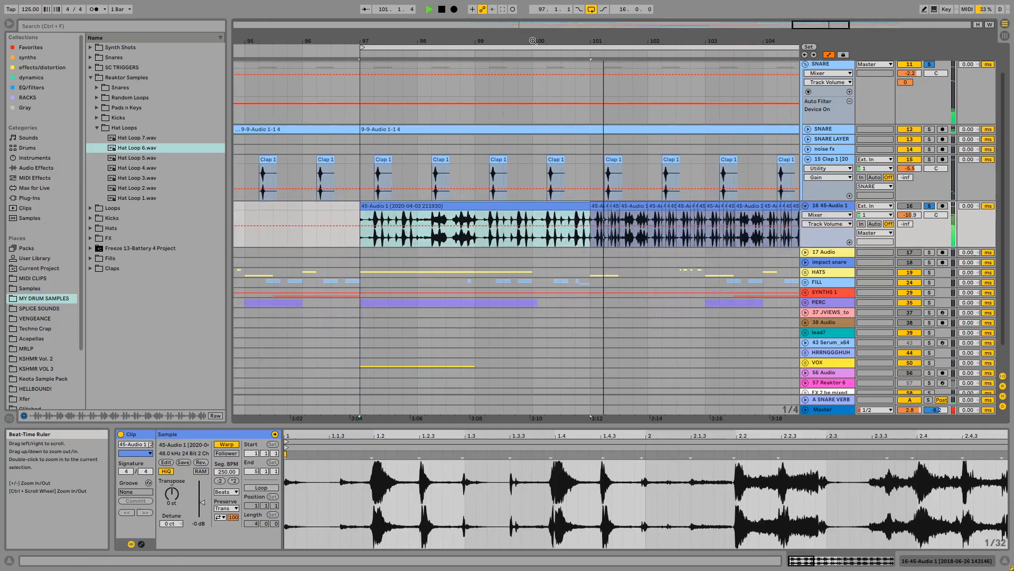
left_click(432, 240)
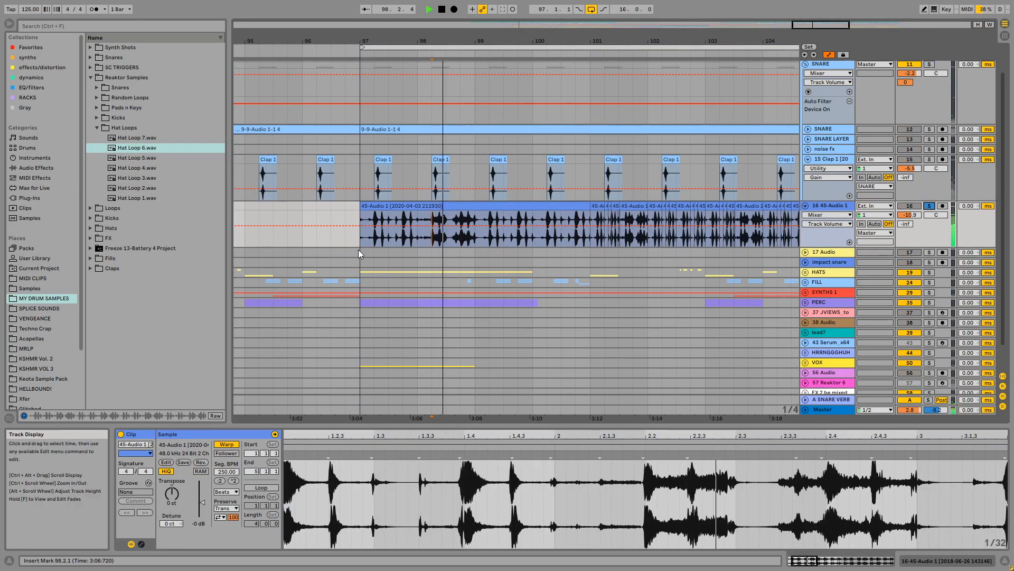
left_click_drag(469, 42, 430, 208)
key("space")
left_click(389, 237)
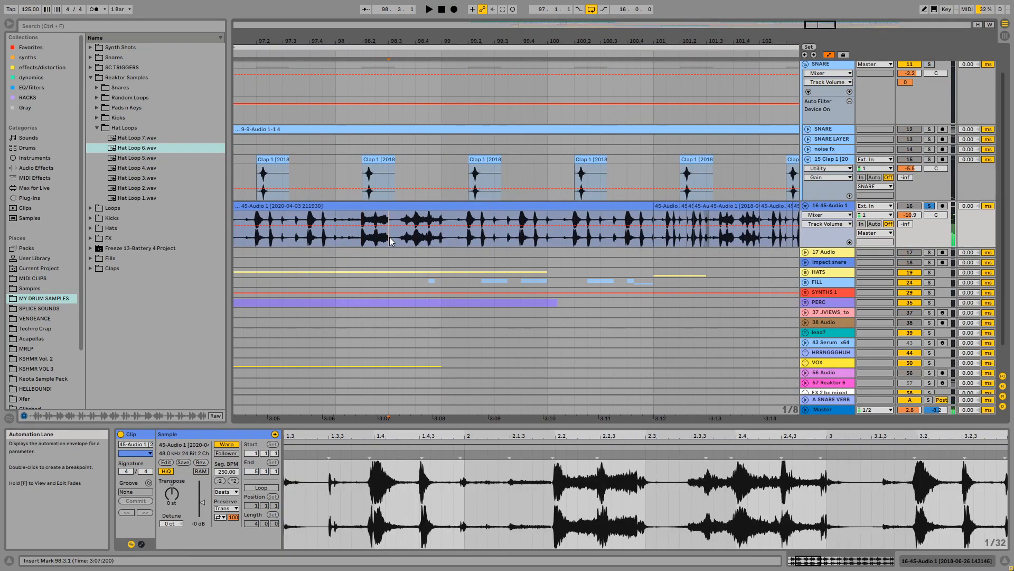
left_click_drag(390, 237, 442, 207)
key("Delete")
left_click_drag(506, 41, 471, 16)
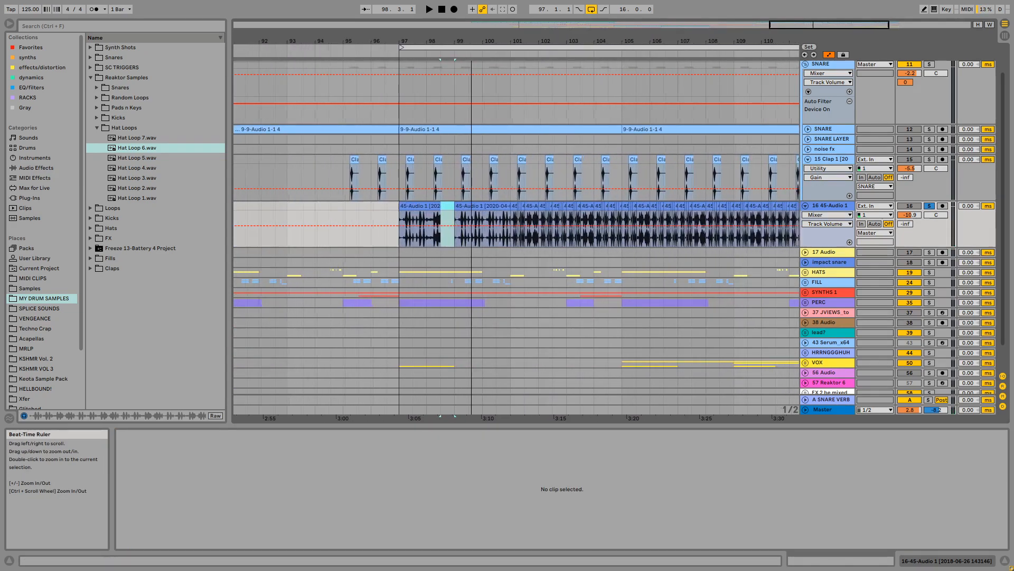
Play the hat slices on track 16 from bar 101 to find a spot for the cut section
left_click(511, 240)
key("space")
left_click_drag(551, 41, 487, 222)
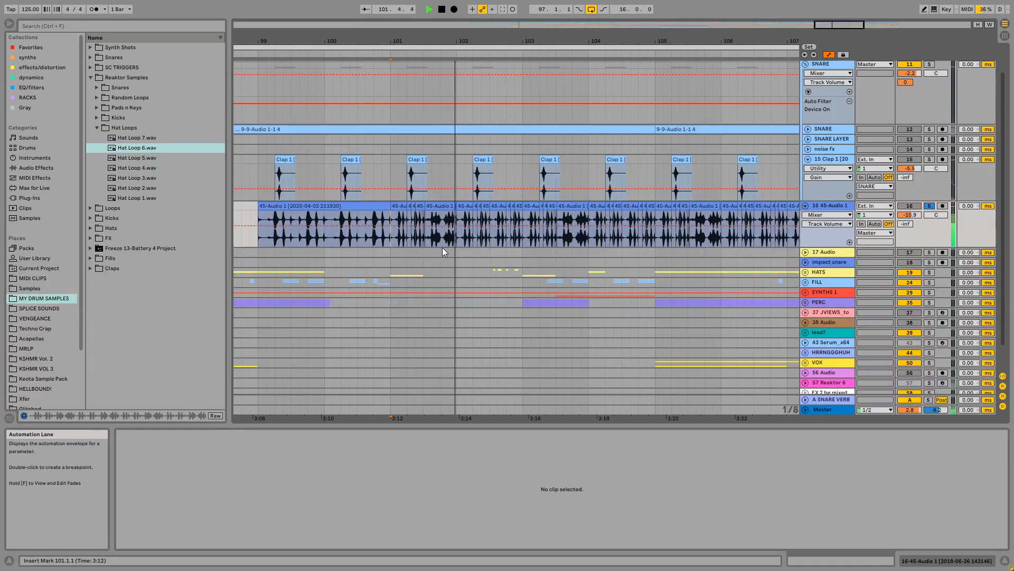
key("space")
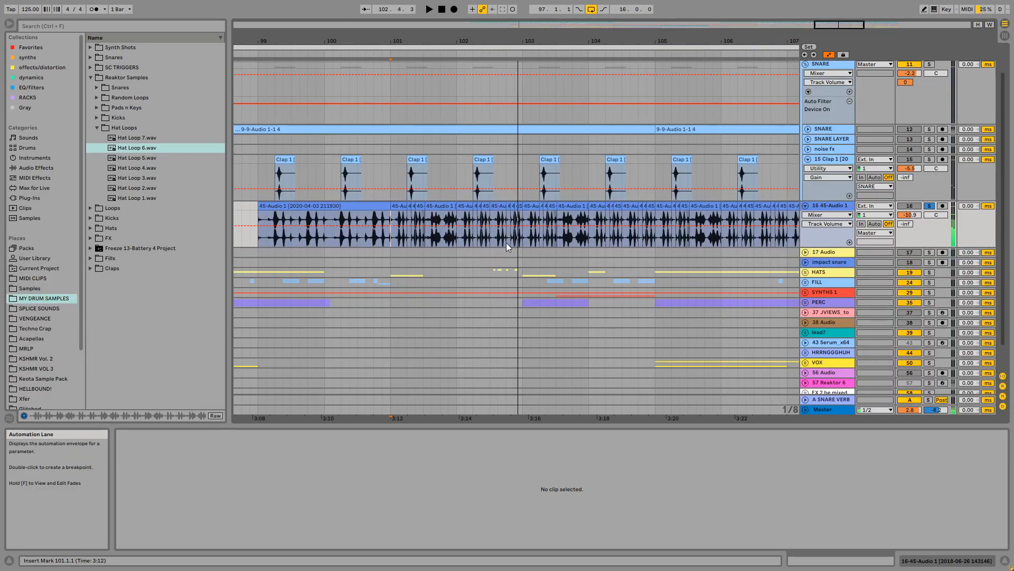
Try pasting the cut hat section over the slices at 102.3.1 on track 16 and listen from bar 102
left_click(499, 243)
left_click(493, 242)
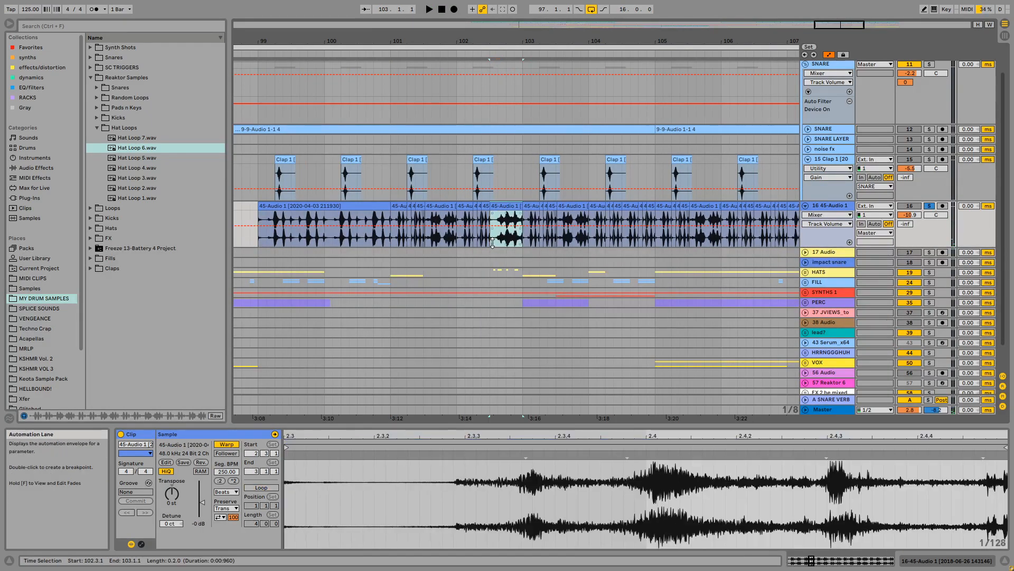
left_click(457, 239)
key("space")
left_click_drag(514, 41, 514, 77)
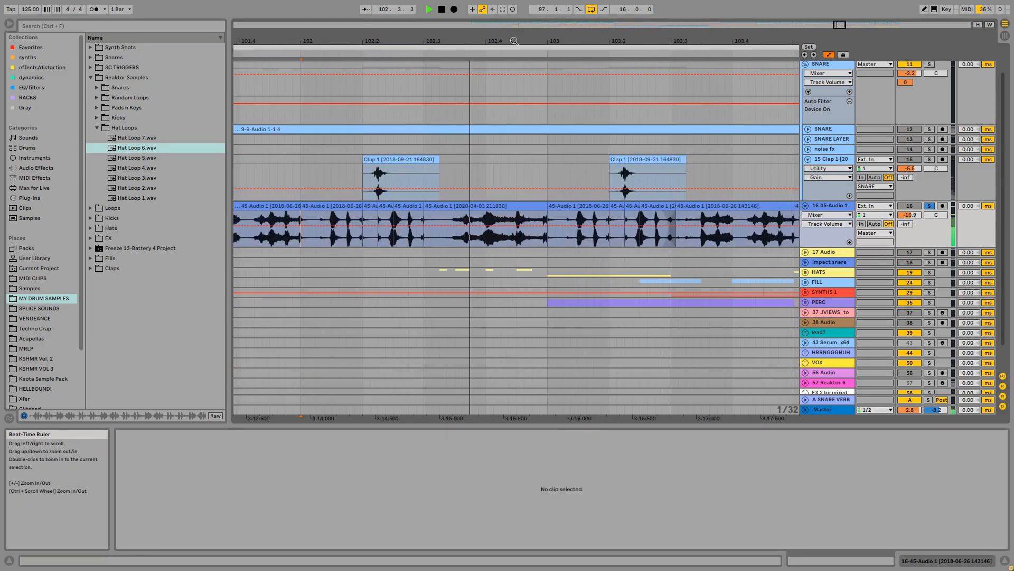
key("space")
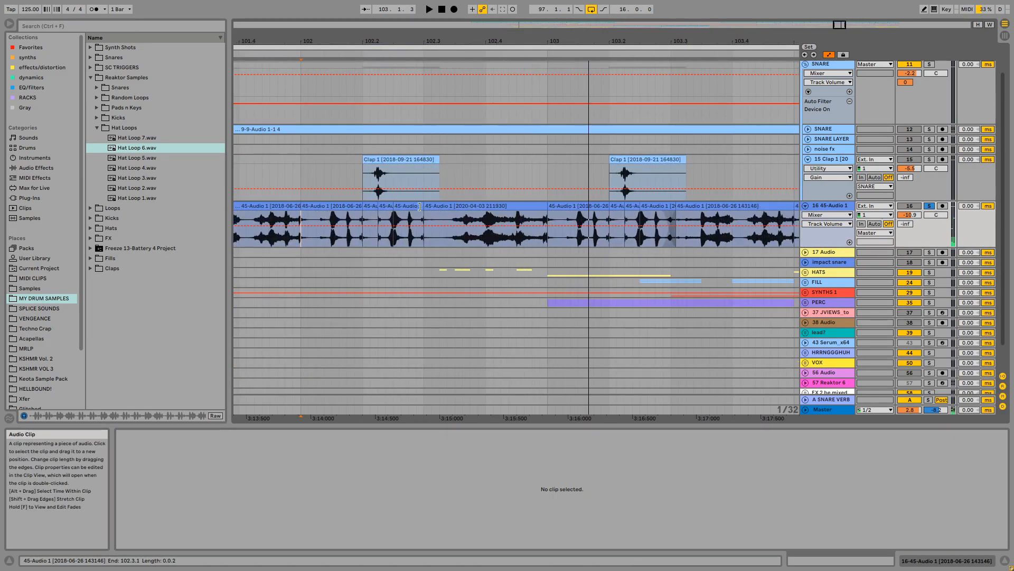
key("ctrl+z")
Insert an audio track below track 16, paste the slowed hat section at 102.3.1, and trim its start to 102.4.1
left_click(832, 197)
left_click(828, 207)
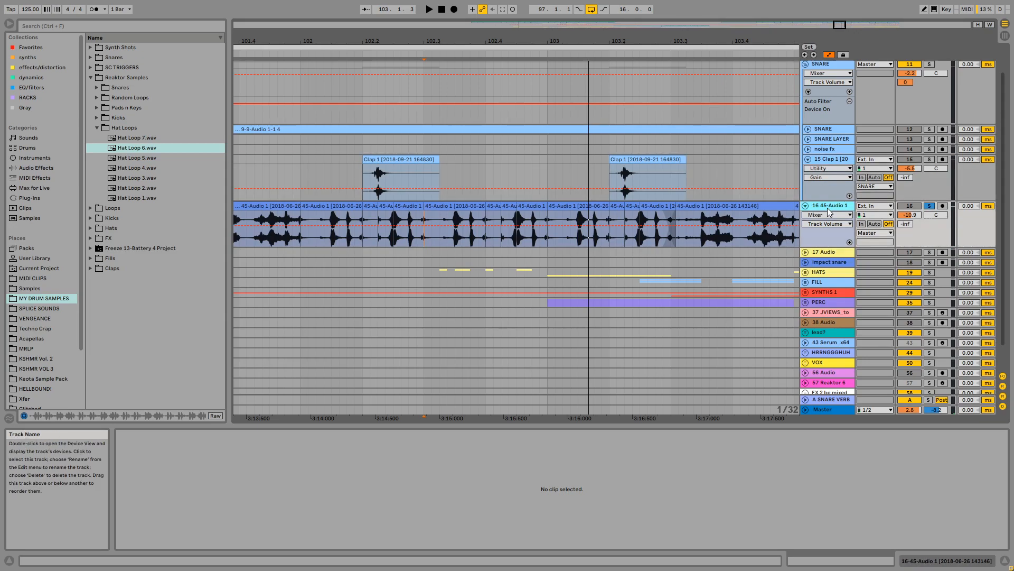
left_click(467, 260)
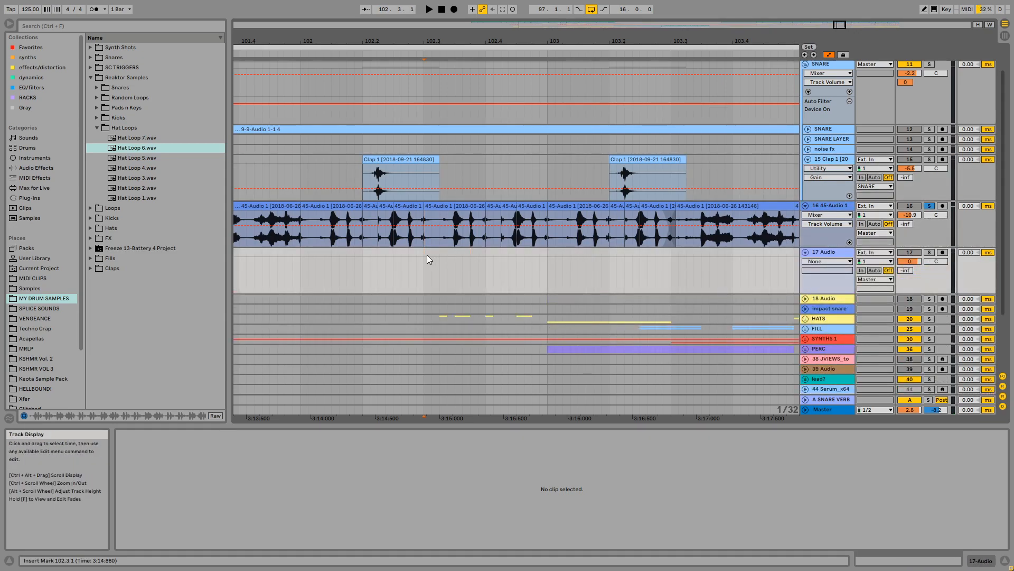
key("ctrl+v")
left_click_drag(427, 254, 486, 254)
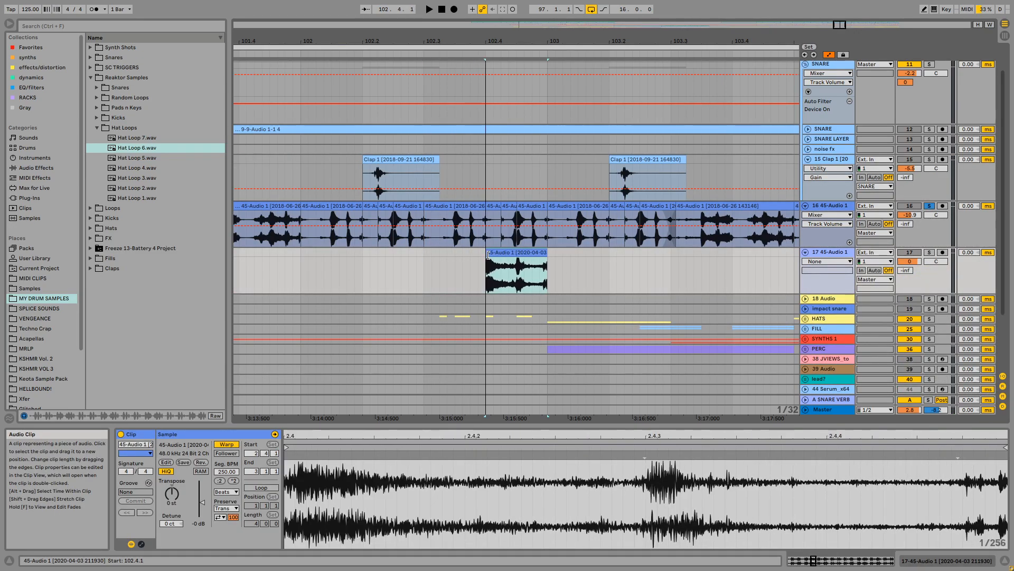
left_click(417, 252)
Deactivate the track 16 hat slices from 102.4.1 to 103.1.1 and play the passage from bar 102
left_click_drag(487, 217, 549, 215)
key("0")
left_click(298, 256)
key("space")
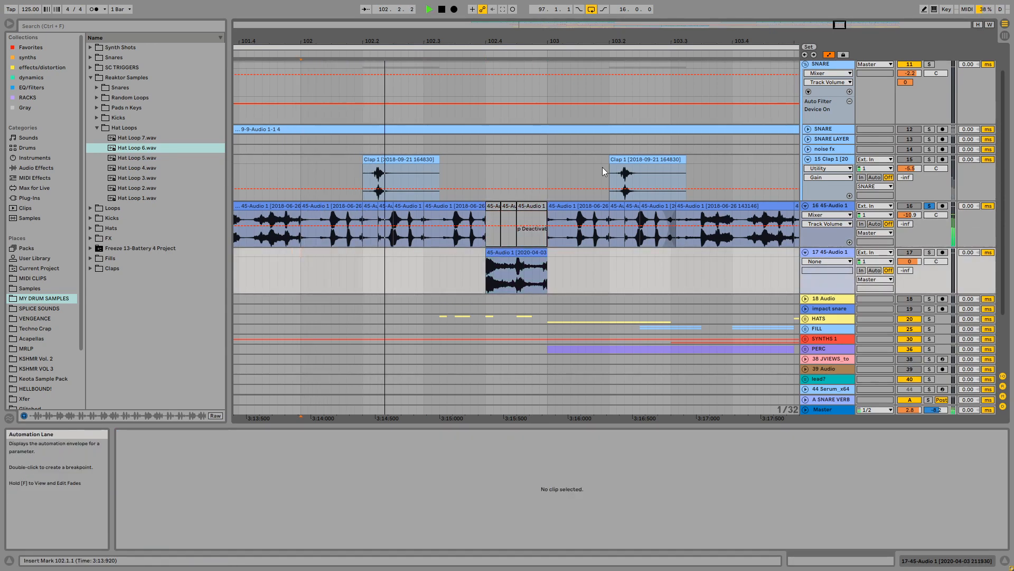
key("space")
key("space")
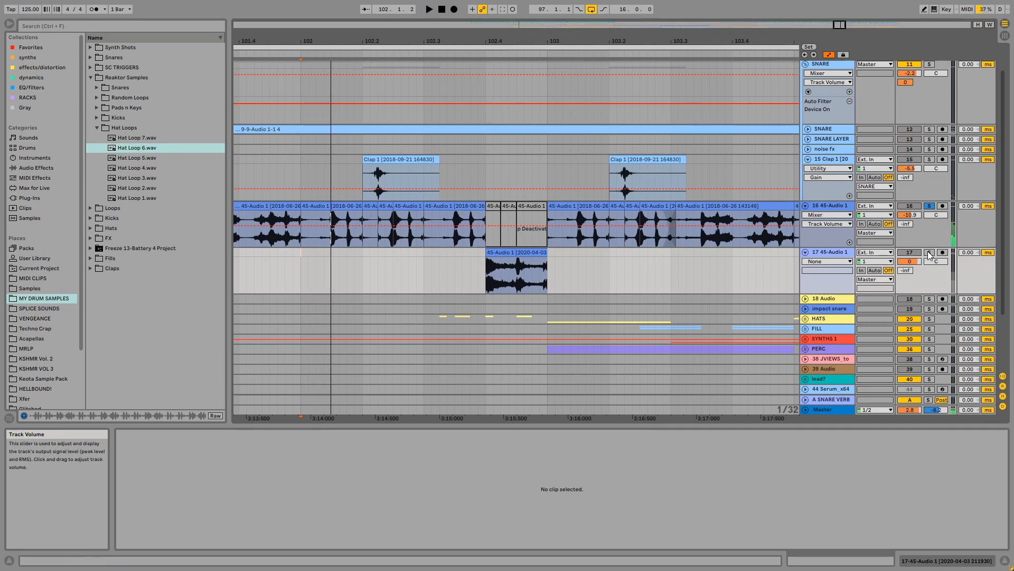
Solo track 17 alongside track 16, set its volume to -10.9 dB, and play from bar 102
left_click(929, 253)
key("space")
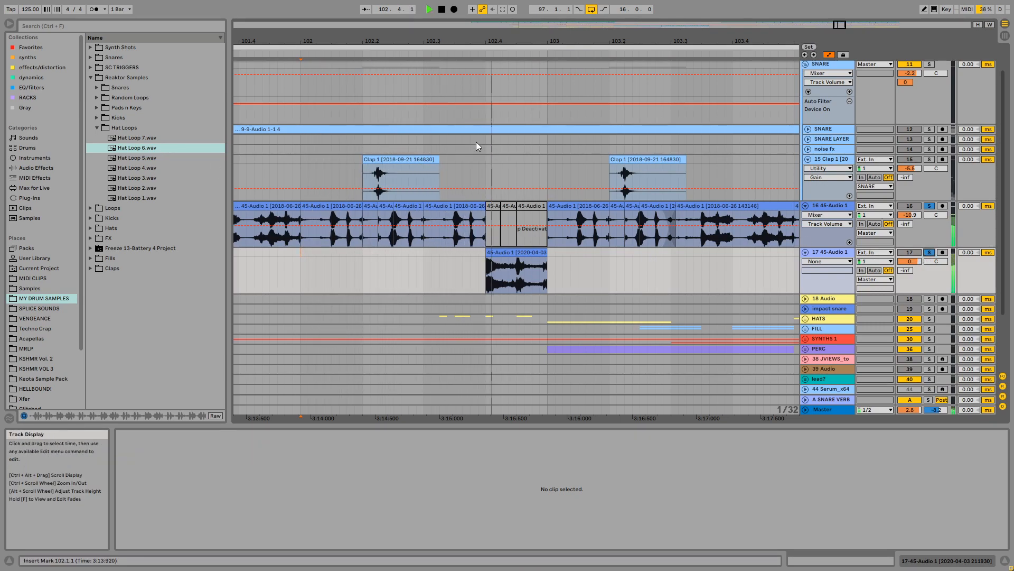
key("space")
left_click(910, 261)
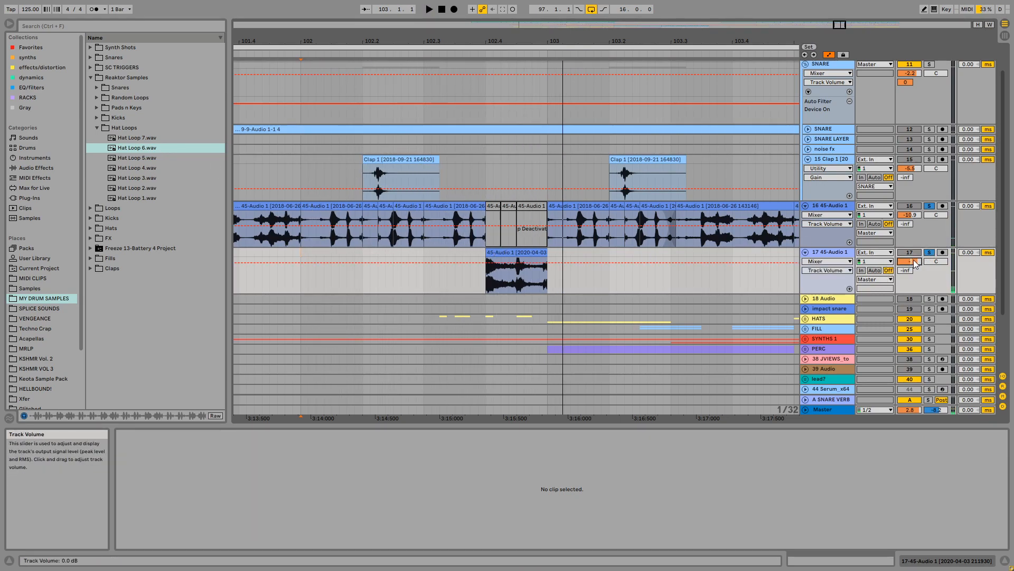
type("-10.9")
key("Return")
key("space")
Check the device chains of tracks 16 and 17 and listen to the slowed slice in context
double_click(831, 206)
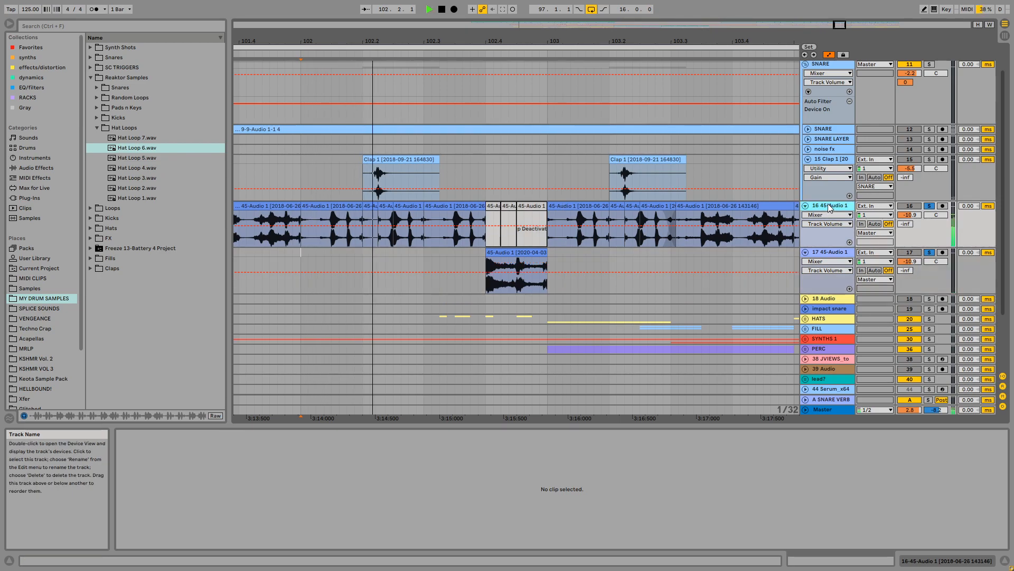
left_click(810, 257)
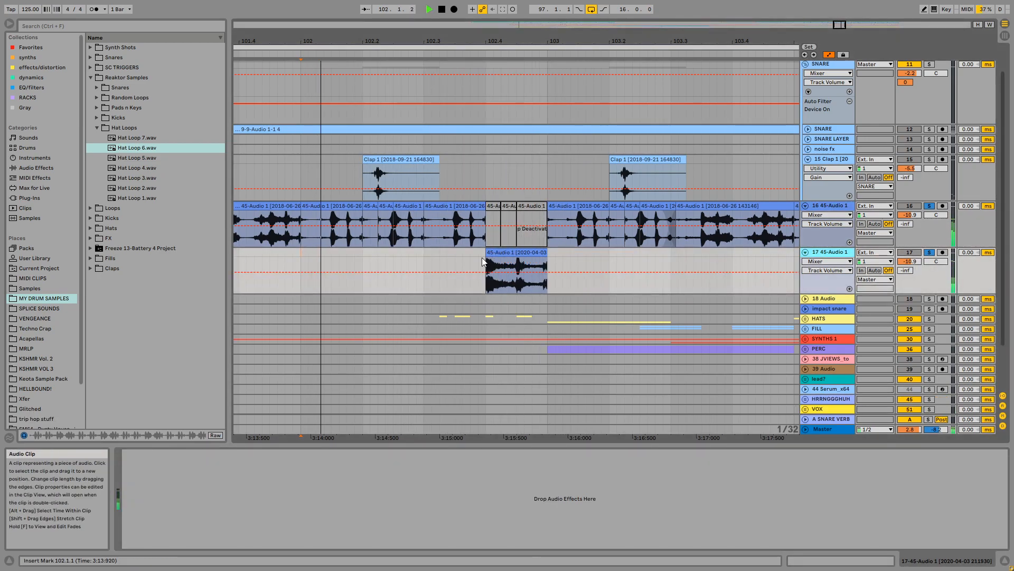
left_click(520, 255)
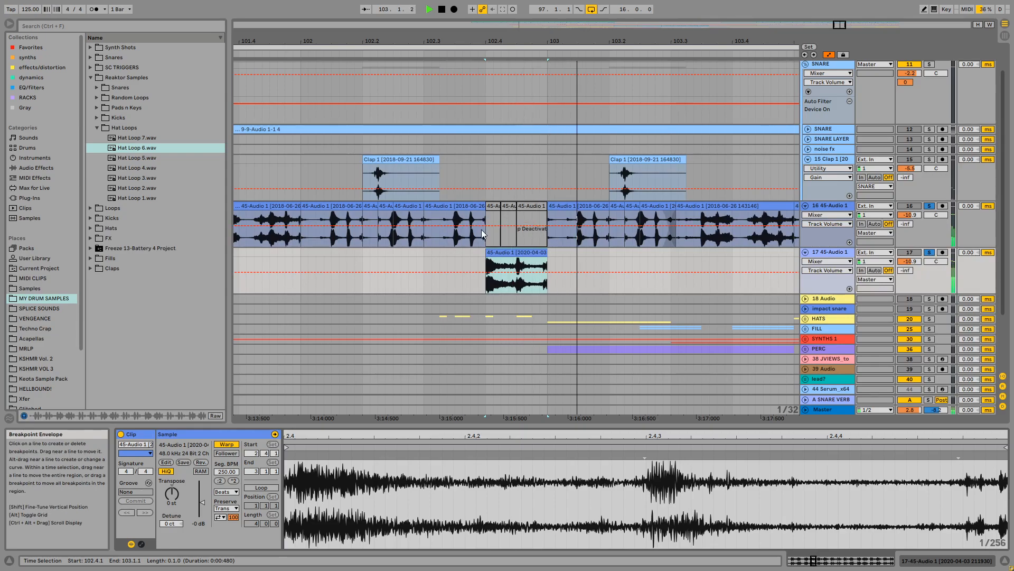
left_click_drag(554, 41, 394, 26)
key("space")
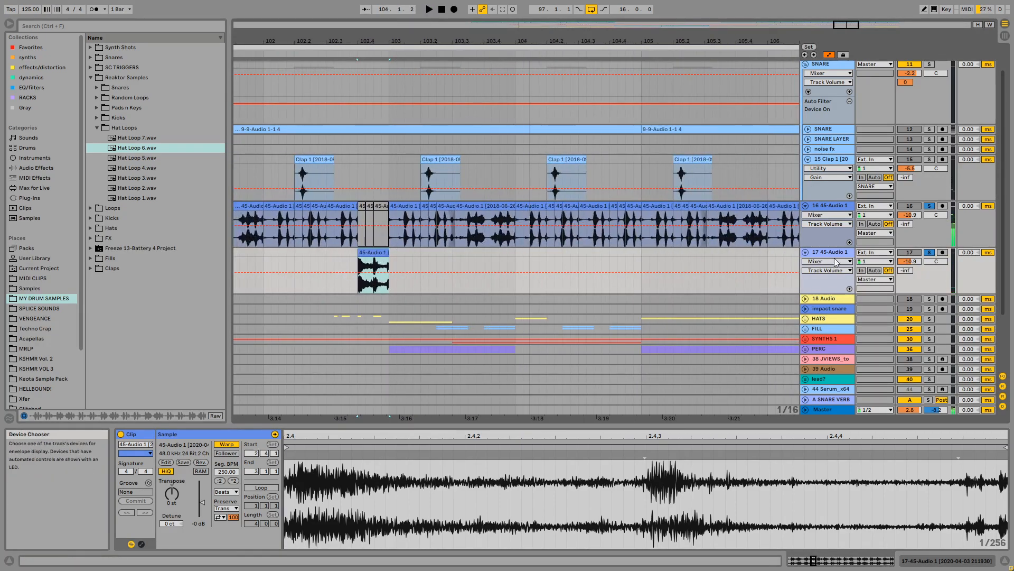
Group tracks 16 and 17 and name the group "perc crap"
left_click(834, 253)
left_click(834, 206, "shift")
key("ctrl+g")
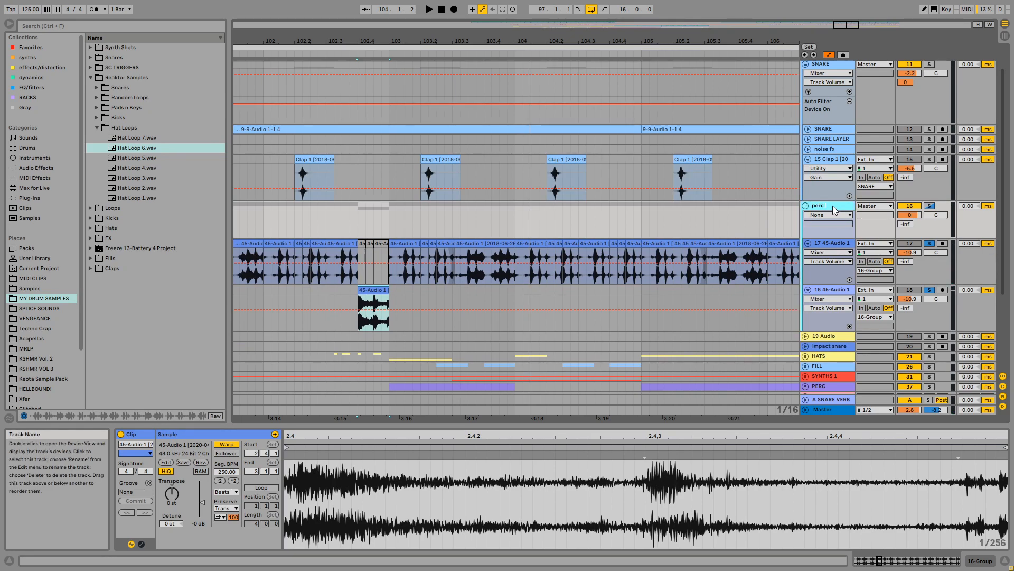
left_click_drag(374, 42, 497, 40)
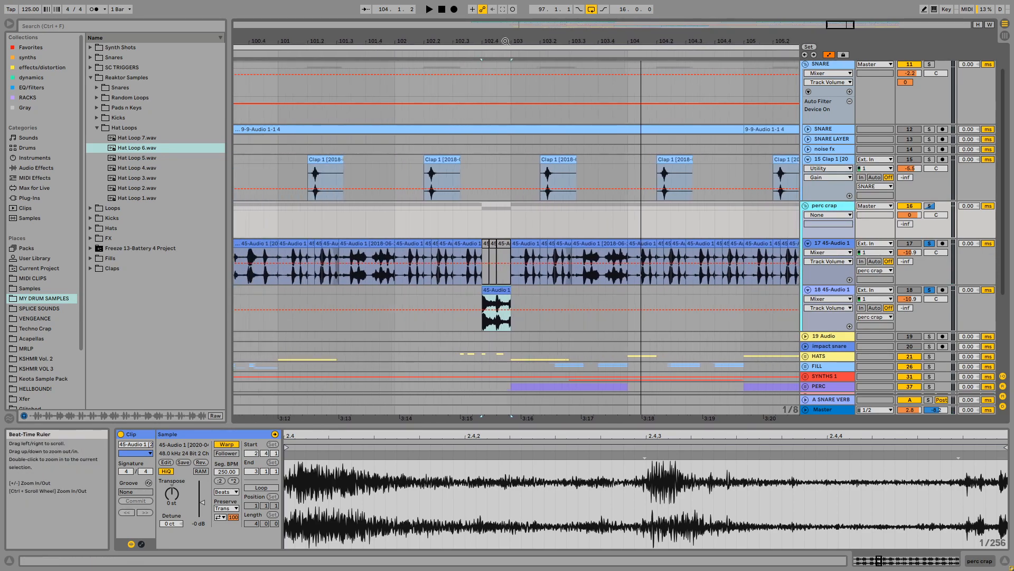
Play the soloed percussion group from 102.1.1 to hear the slowed slice in context
left_click(392, 215)
key("space")
left_click_drag(426, 43, 524, 40)
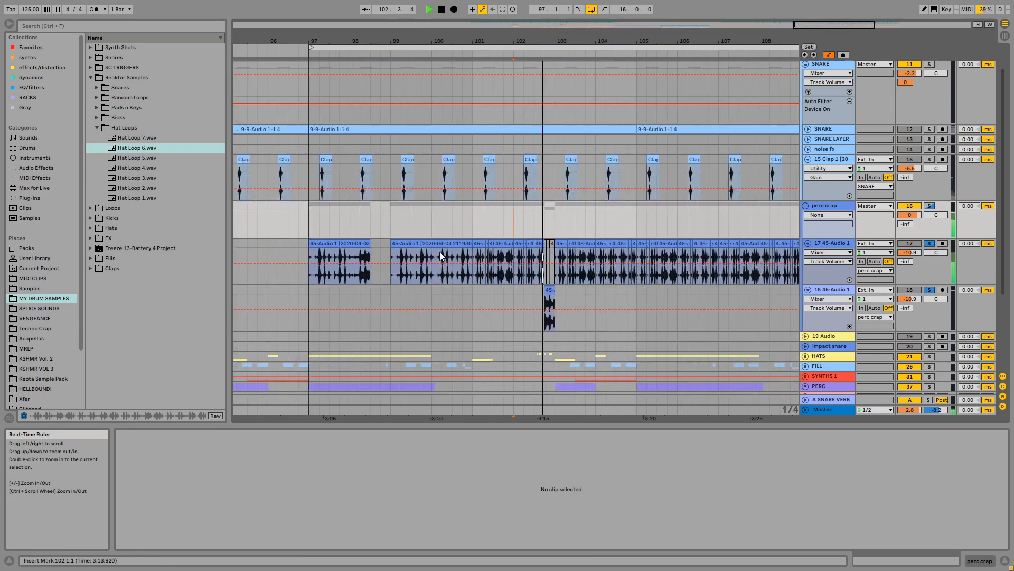
left_click(515, 305)
key("space")
key("space")
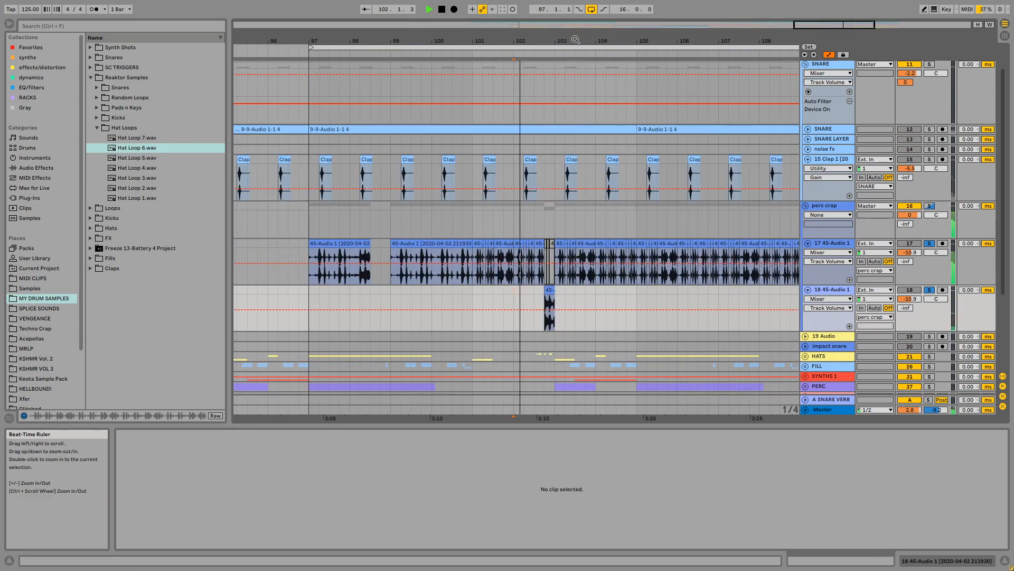
left_click_drag(574, 40, 645, 41)
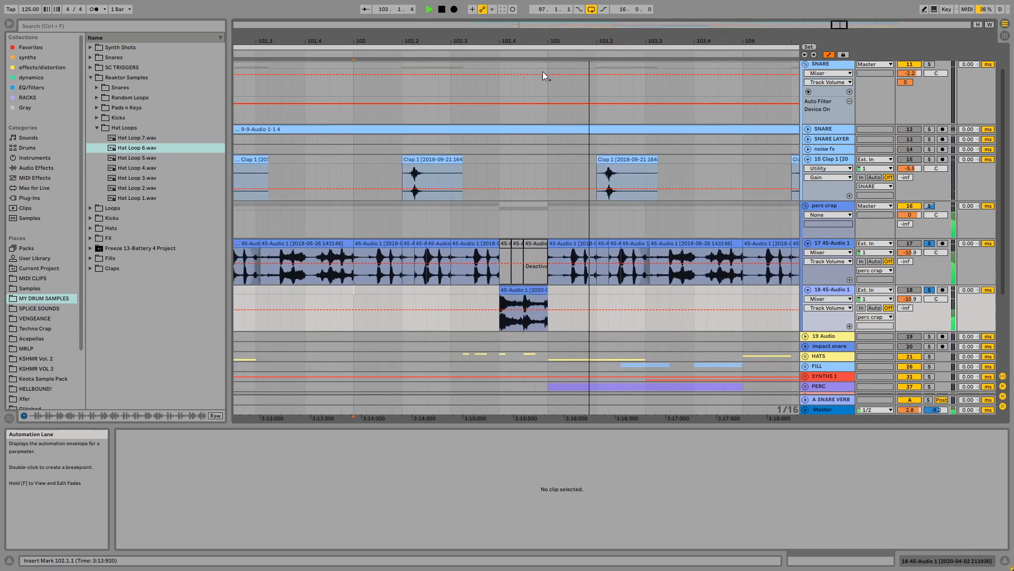
left_click_drag(544, 42, 623, 12)
Replay track 17 starting from the hat slice at 101.3.1
left_click(561, 245)
key("space")
key("space")
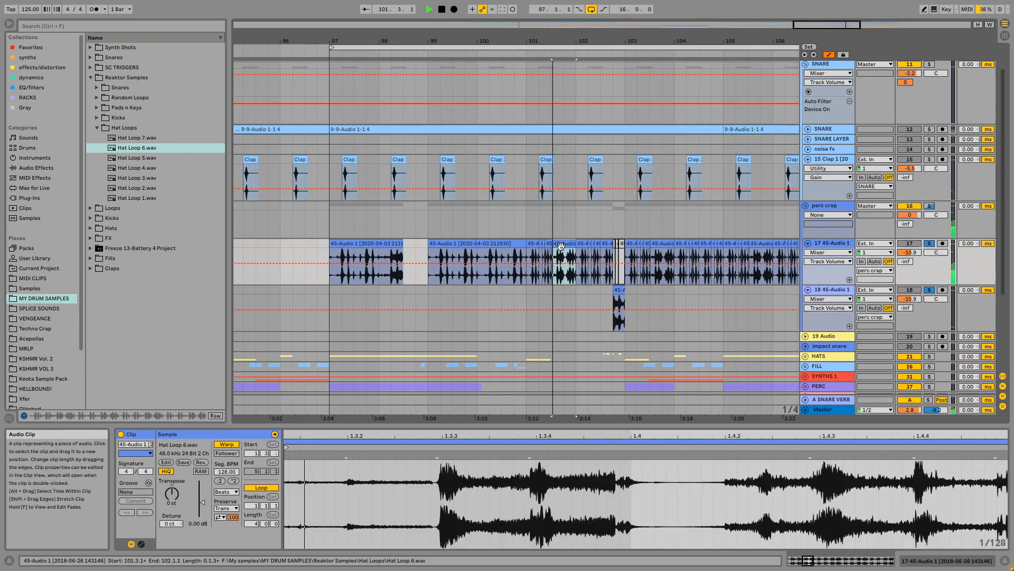
key("space")
key("space")
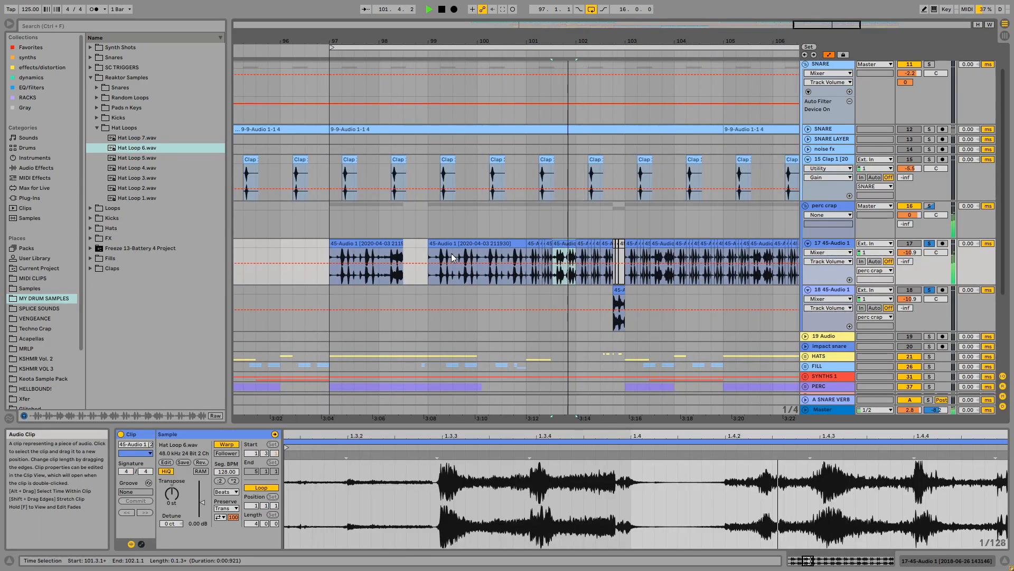
Audition track 17 from 97.1.1 and place its slowed slice from 98.2.1 to 98.3.1 on track 18
left_click(364, 244)
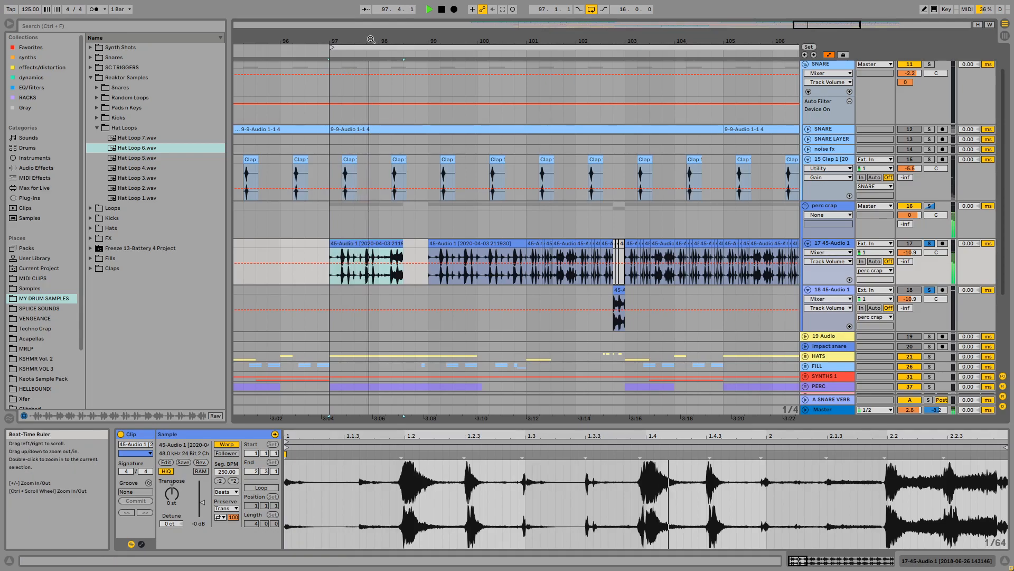
left_click_drag(371, 40, 372, 74)
left_click(433, 277)
key("space")
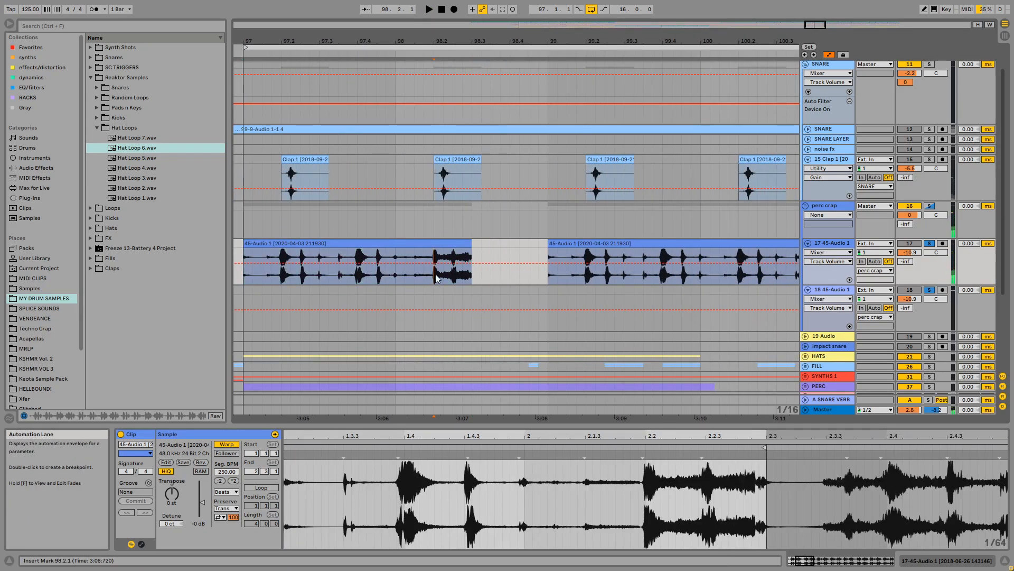
mouse_move(435, 275)
left_mouse_down()
mouse_move(474, 239)
mouse_move(436, 288)
left_mouse_up()
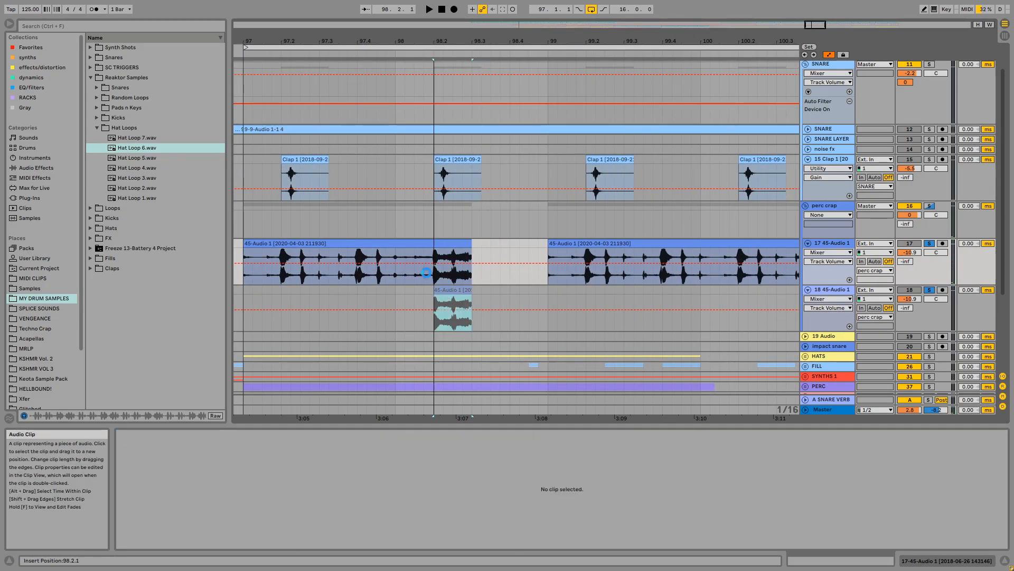
Fill track 17 from 97.1.1 to 99.1.1 with the unchopped hat recording and play it
left_click(429, 244)
left_click_drag(572, 40, 398, 39)
left_click_drag(428, 244, 340, 242)
key("space")
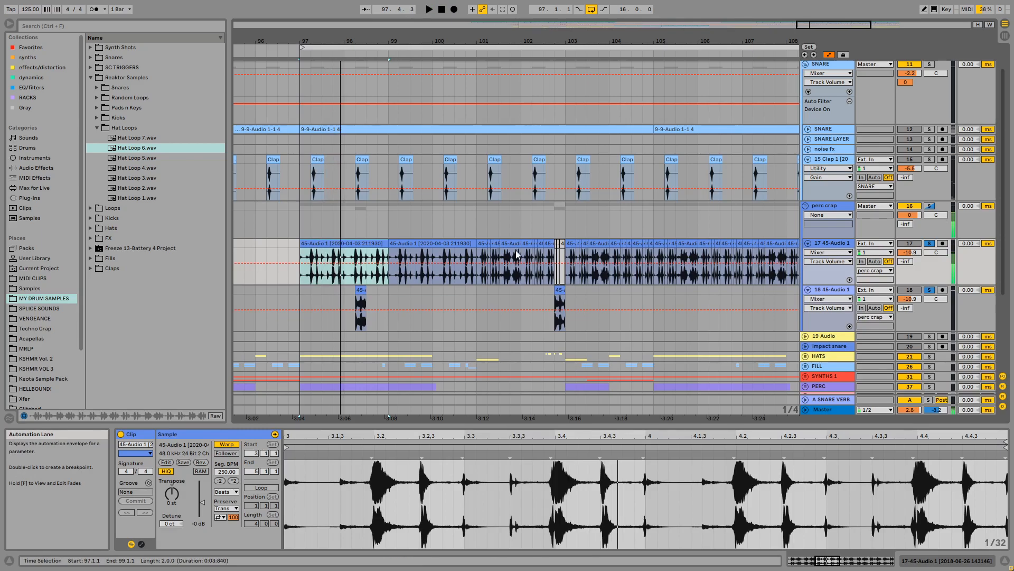
Copy track 17's hat slices from 103.1.1 to 105.1.1, paste them at 97.1.1, and play the result
left_click_drag(566, 253, 656, 245)
key("ctrl+c")
left_click(299, 250)
key("ctrl+v")
key("space")
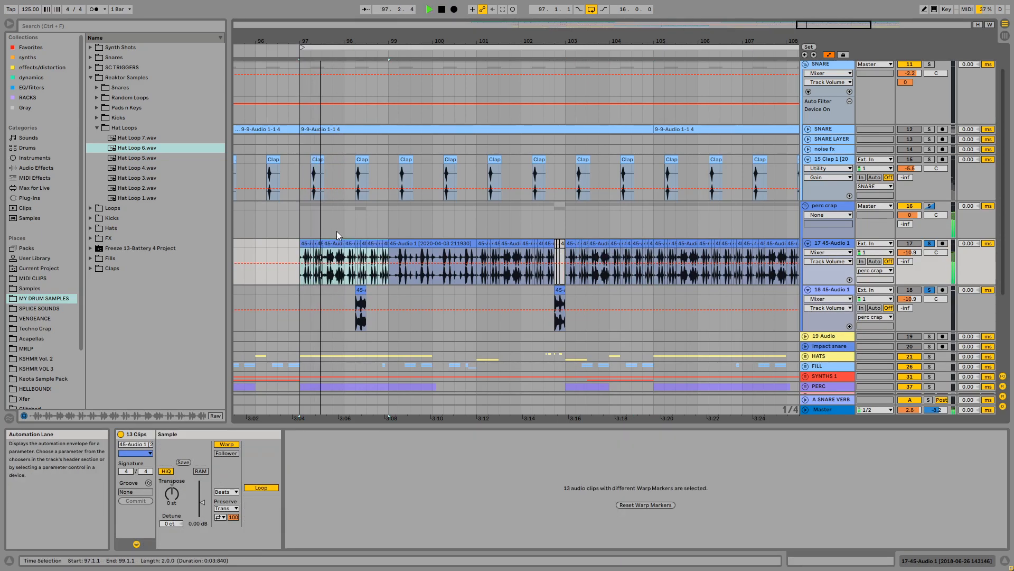
Duplicate track 17's slices from 97.1.1 to 99.1.1 into the following two bars up to 101.1.1
left_click(362, 294)
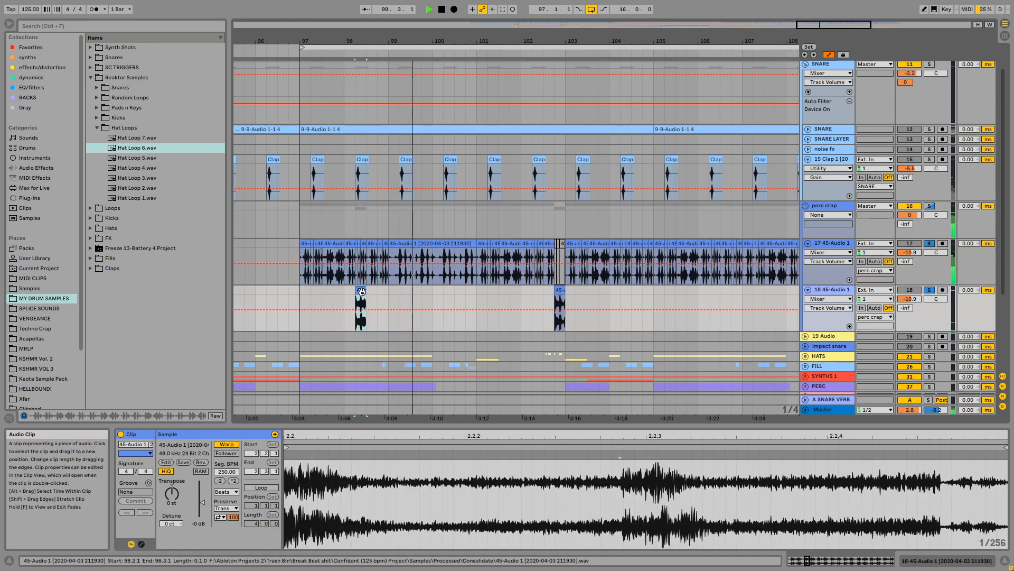
left_click(392, 287)
left_click_drag(393, 274, 304, 254)
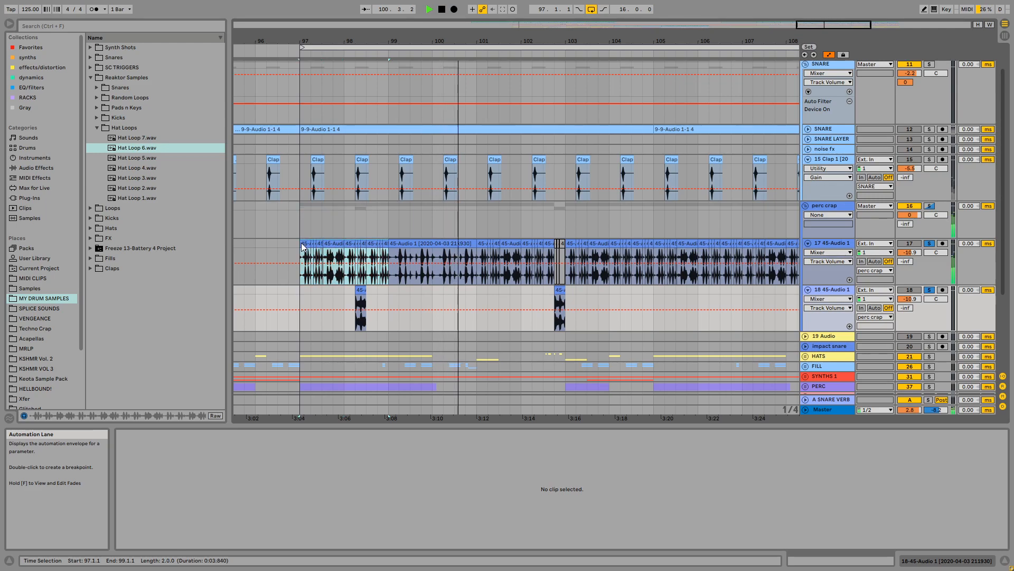
key("ctrl+d")
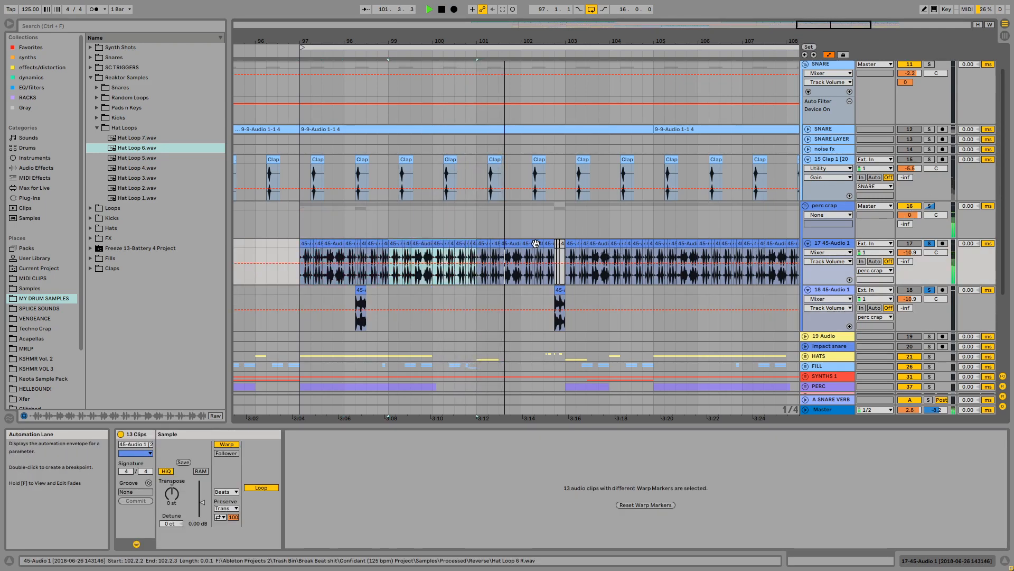
Turn off the percussion solo and set the perc crap group's volume to -3.1 dB
left_click(929, 243)
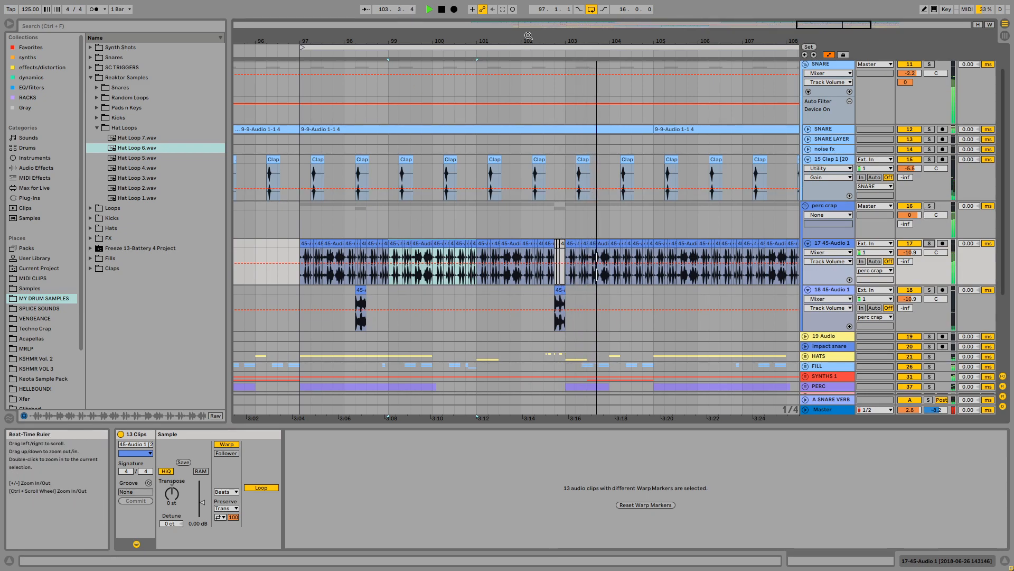
left_click_drag(526, 40, 429, 12)
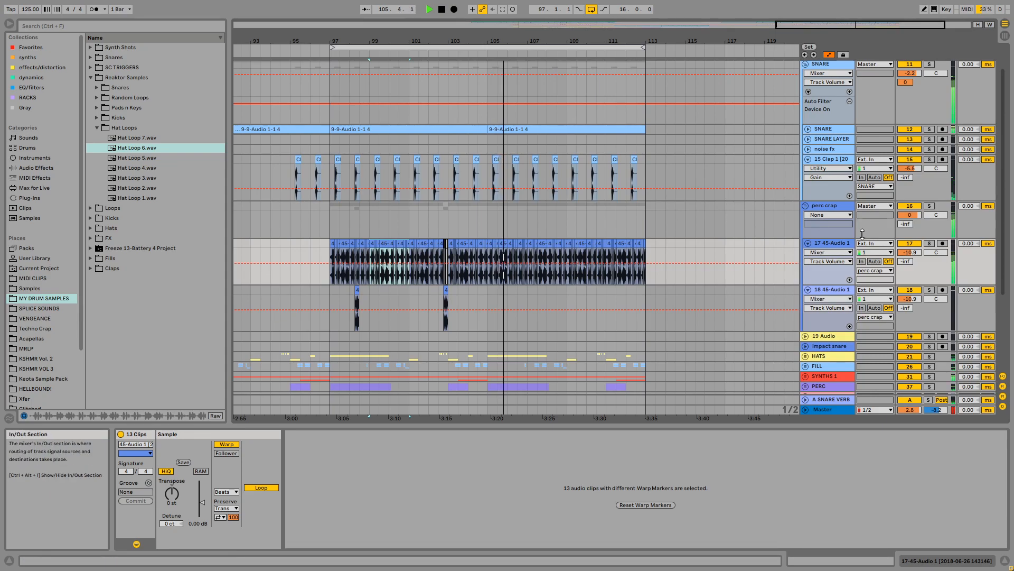
left_click_drag(909, 214, 909, 222)
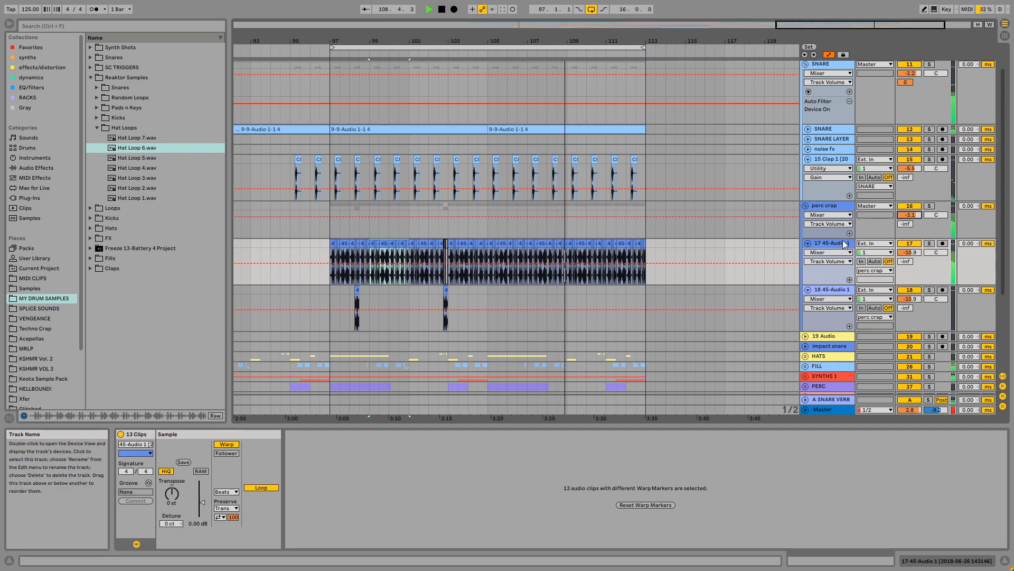
left_click(827, 206)
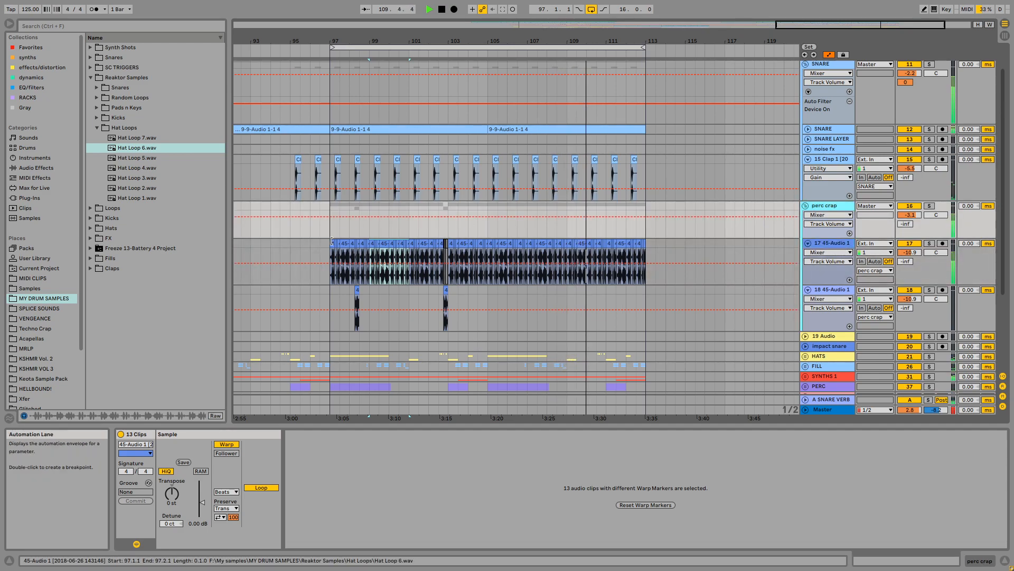
left_click(332, 222)
left_click_drag(342, 41, 367, 50)
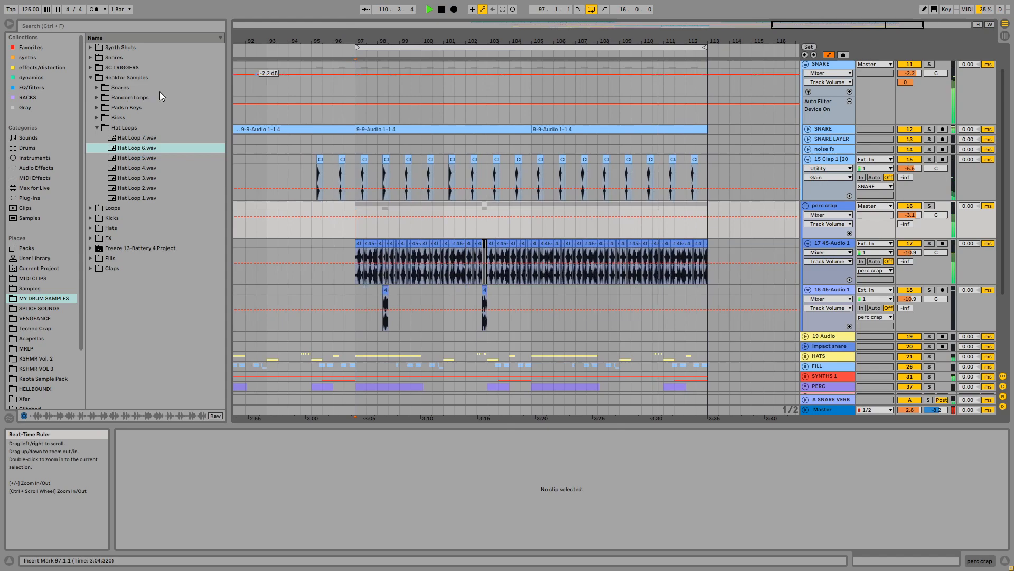
Collapse the Reaktor Samples folder and duplicate track 18's eight bars from 97.1.1 to 105.1.1
left_click(89, 78)
scroll(430, 170, "down", 3)
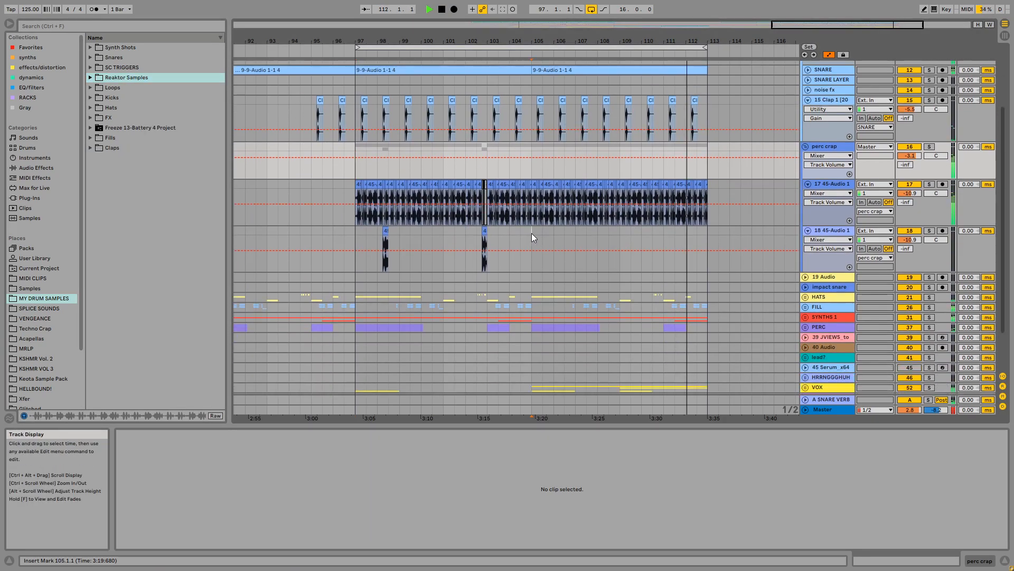
left_click_drag(531, 233, 350, 235)
key("ctrl+d")
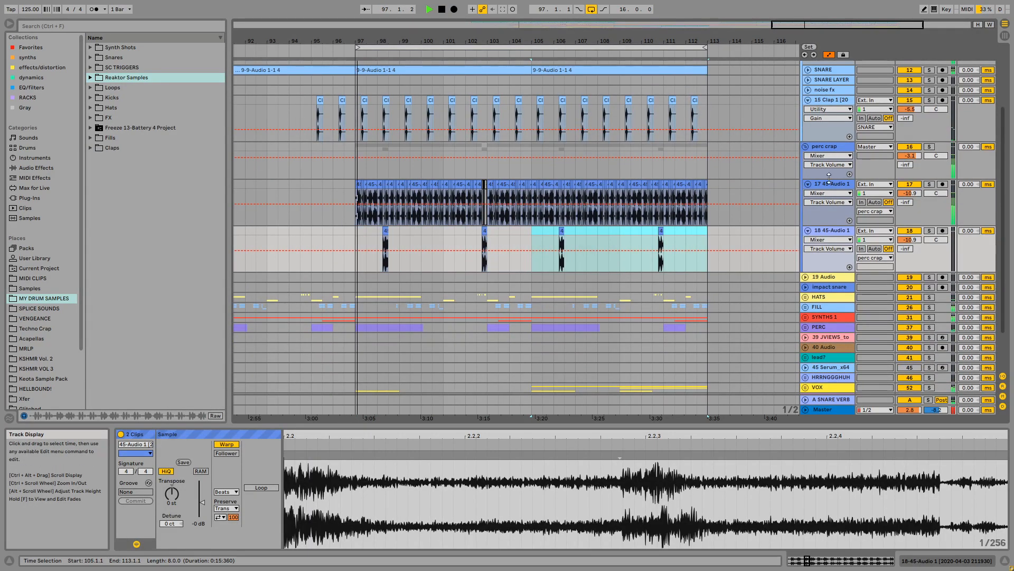
Duplicate track 17 with its hat slices, stop playback, and solo the copy on track 18
left_click_drag(403, 42, 462, 82)
left_click(835, 184)
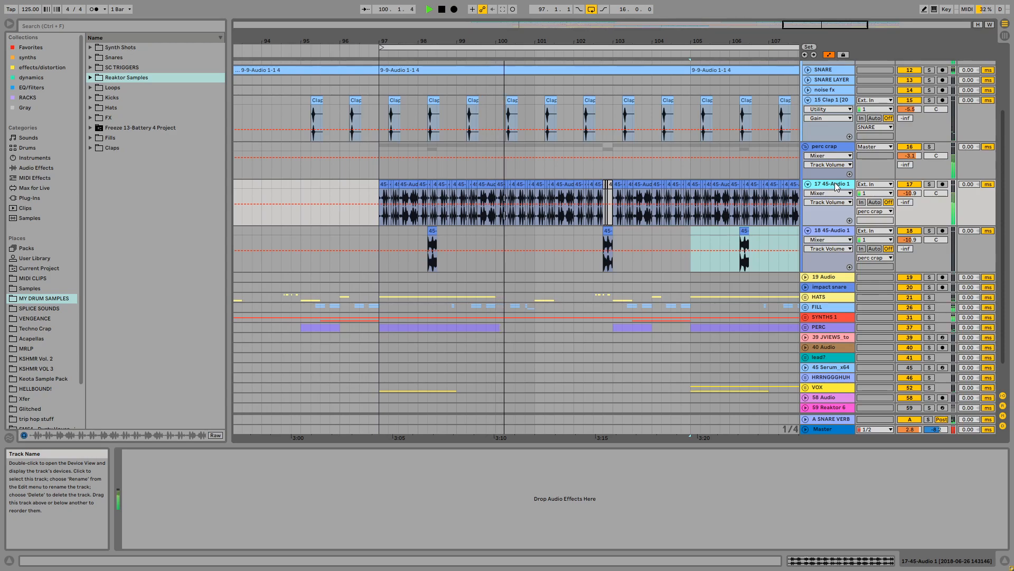
key("ctrl+d")
key("space")
left_click(840, 185)
left_click(840, 231)
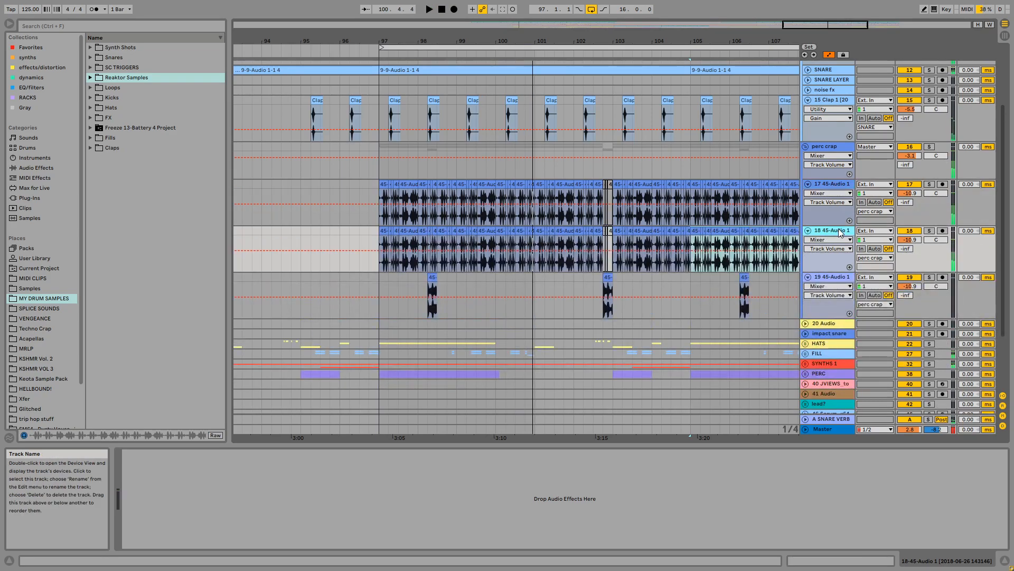
left_click(930, 231)
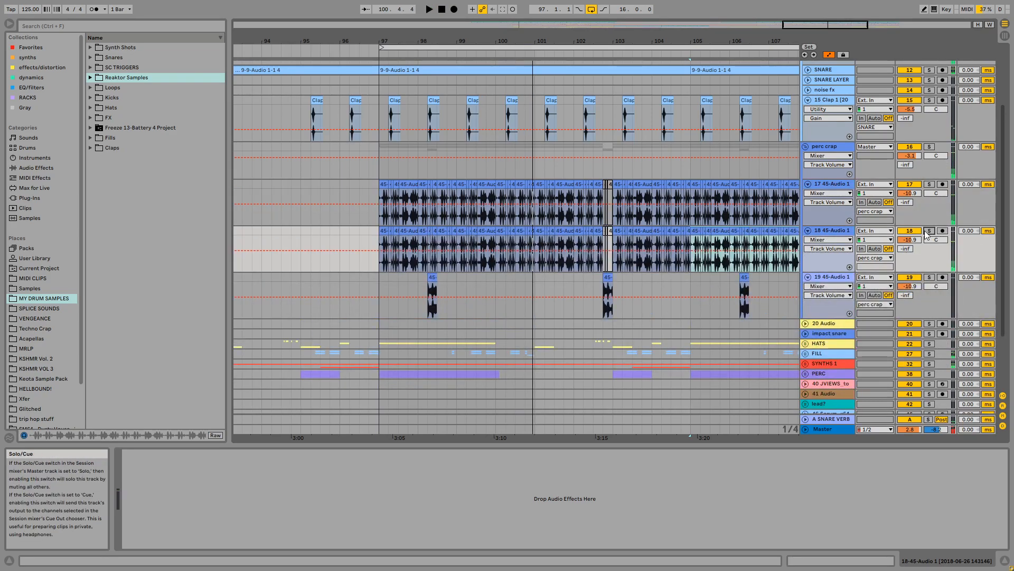
left_click(378, 231)
left_click(624, 237, "shift")
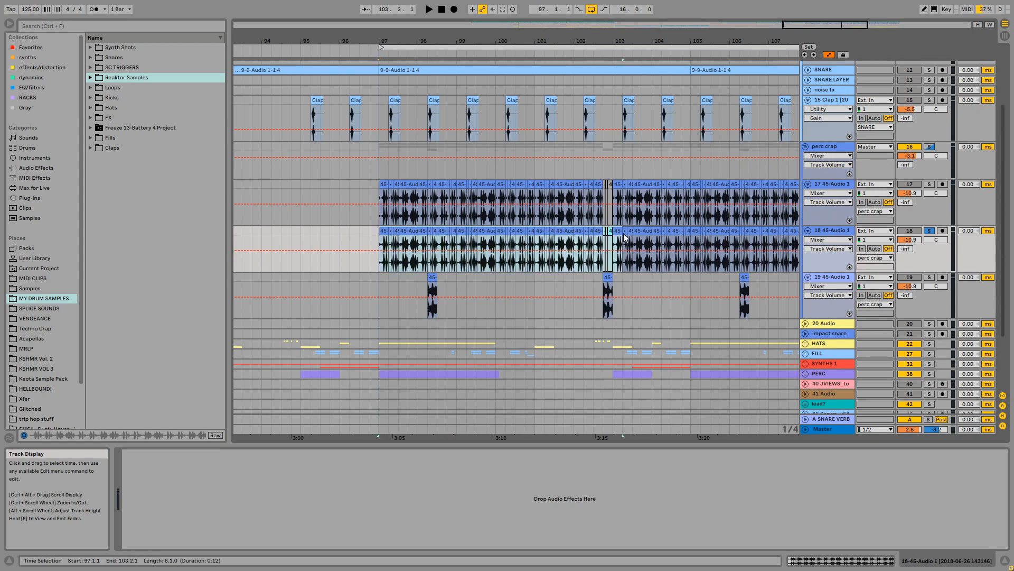
left_click_drag(613, 236, 414, 237)
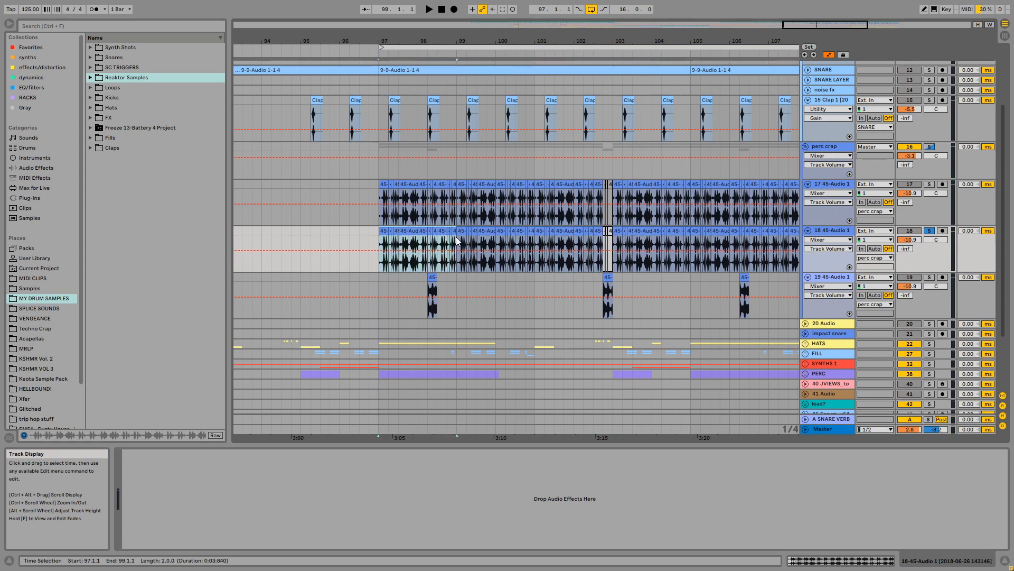
mouse_move(404, 186)
left_mouse_down()
mouse_move(239, 183)
mouse_move(403, 184)
left_mouse_up()
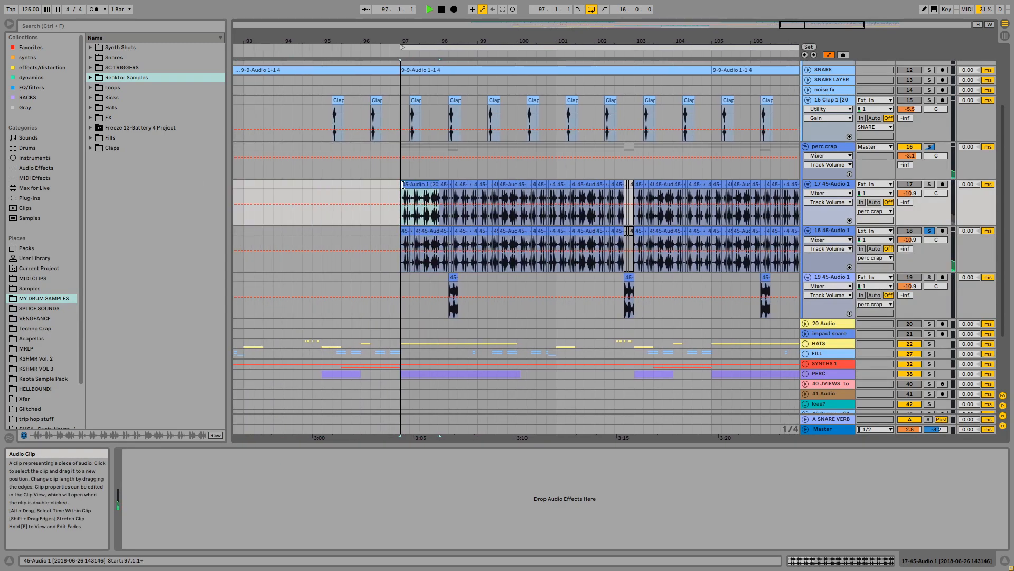
key("ctrl+z")
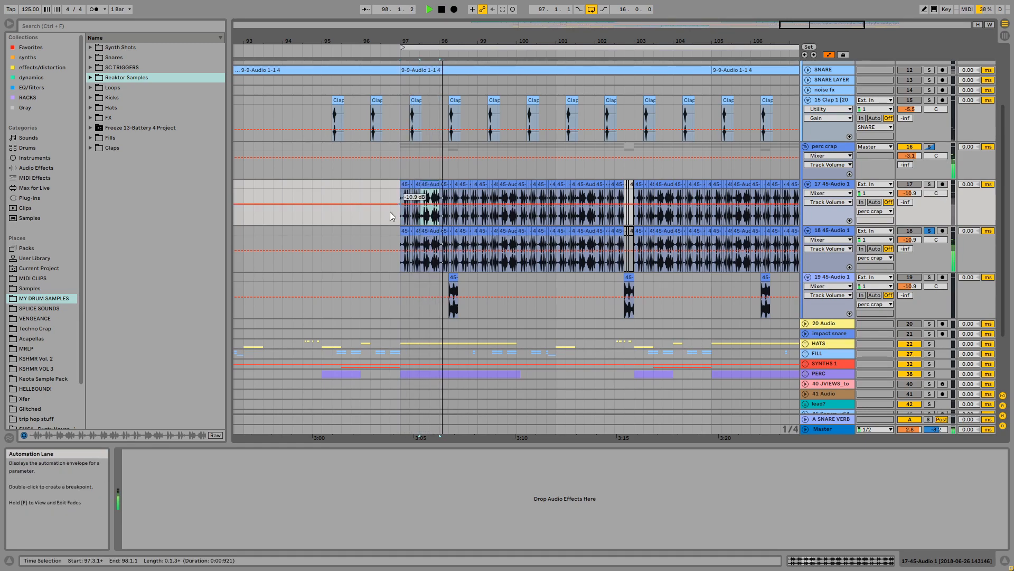
Consolidate track 18's slices from 97.1.1 to 100.1.1 into a single clip
left_click(399, 232)
key("space")
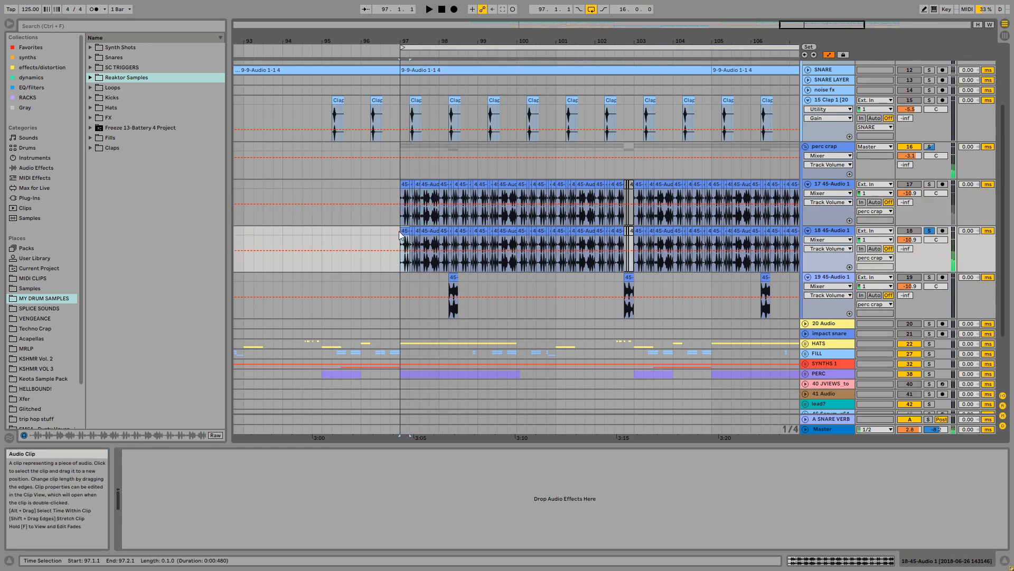
left_click_drag(399, 233, 514, 234)
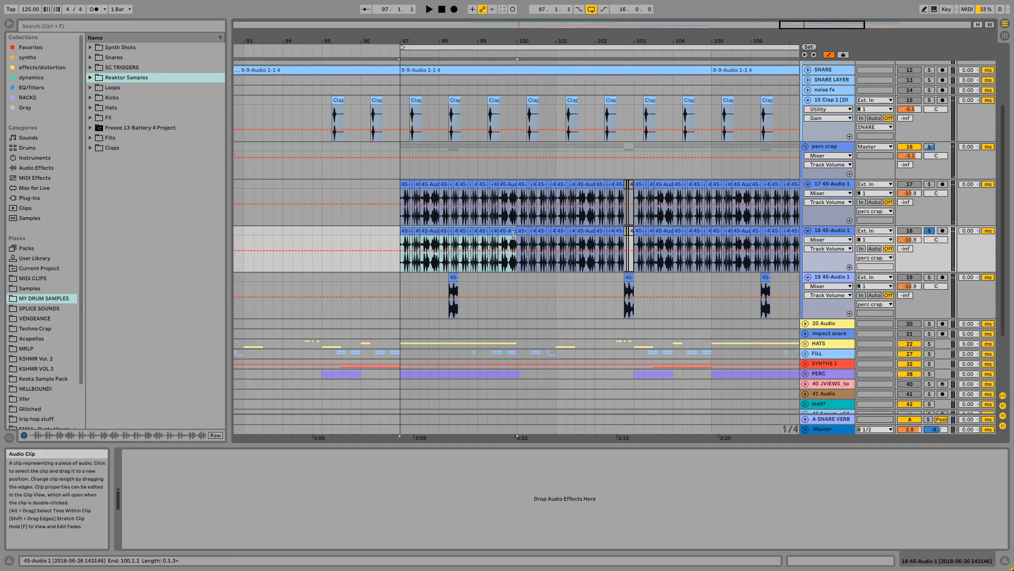
key("ctrl+j")
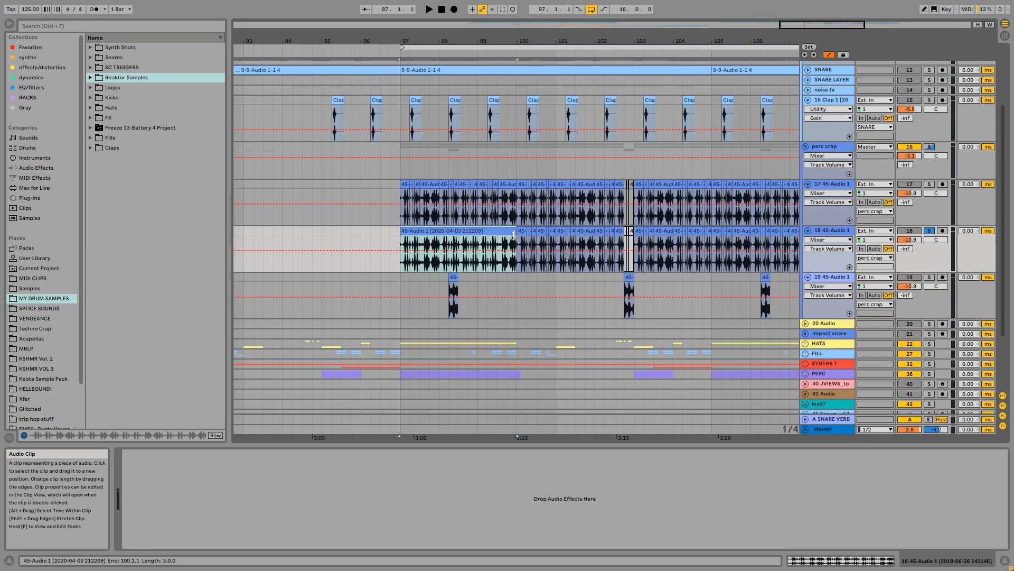
Open the consolidated clip on track 18, play it, and set its warp mode to Tones
double_click(470, 231)
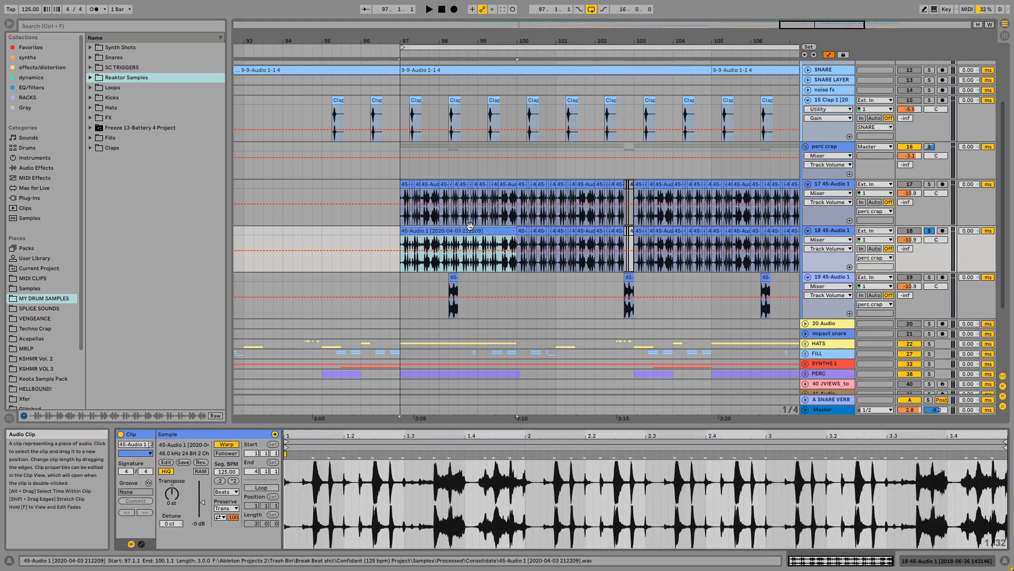
key("space")
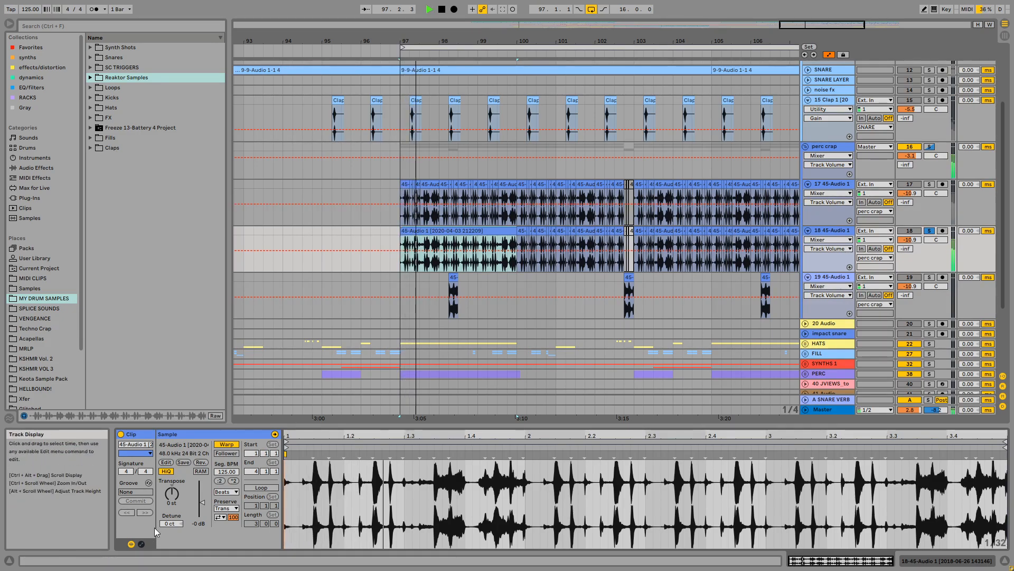
left_click(226, 492)
left_click(226, 500)
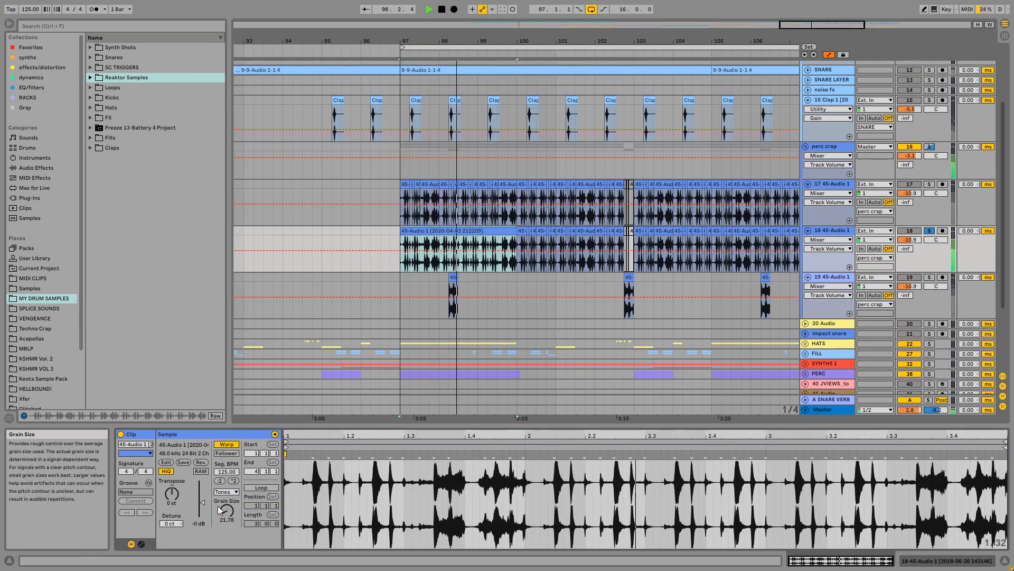
Transpose track 18's consolidated clip up 12 semitones, and play track 17 soloed
left_click_drag(171, 494, 172, 476)
key("space")
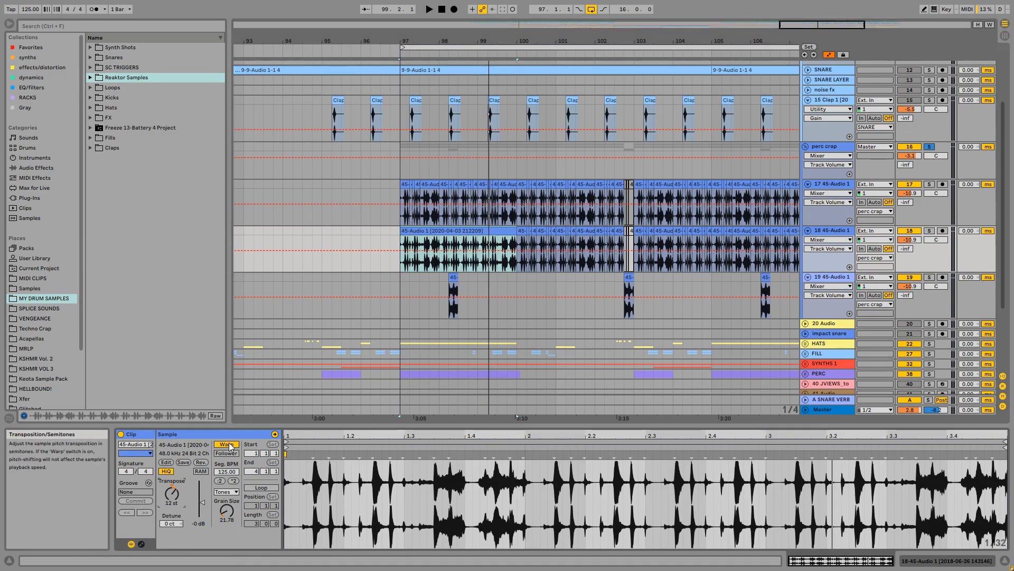
left_click(832, 189)
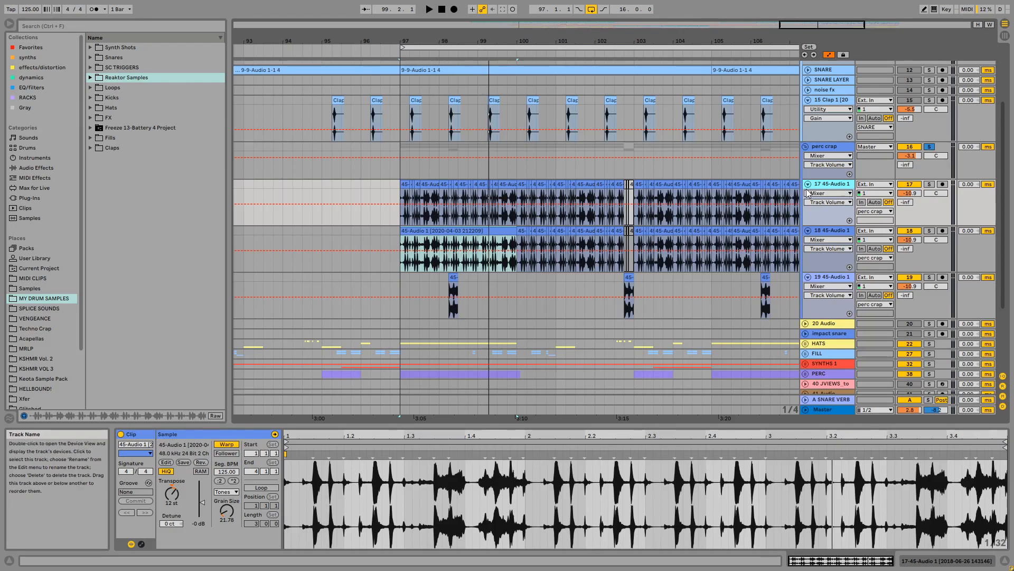
left_click(928, 184)
key("space")
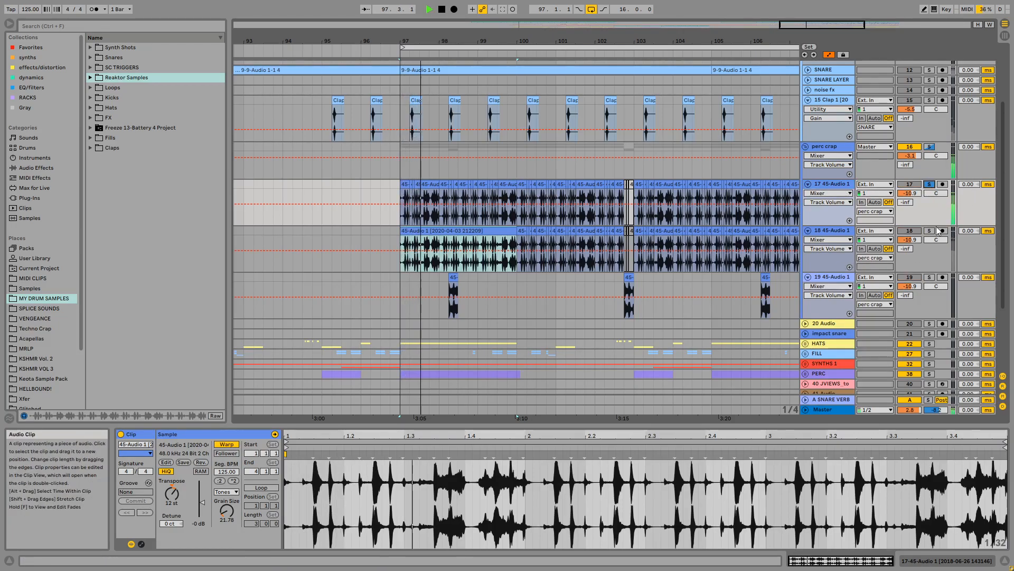
Add track 18 to the solo with its volume at -15.1 dB and its clip's grain size at 100
left_click(931, 232, "ctrl")
left_click_drag(909, 240, 910, 249)
left_click(836, 231)
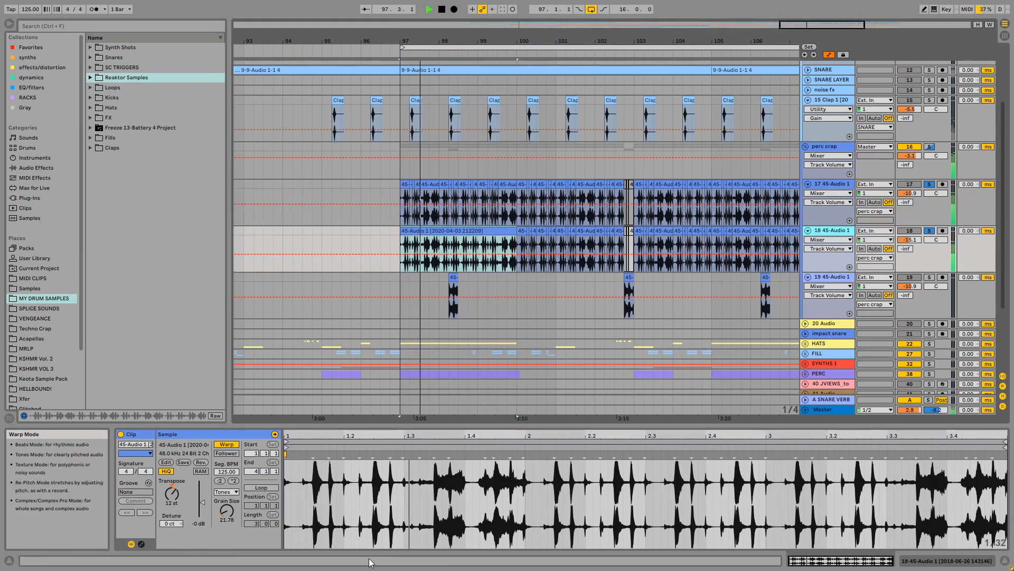
left_click_drag(225, 516, 226, 476)
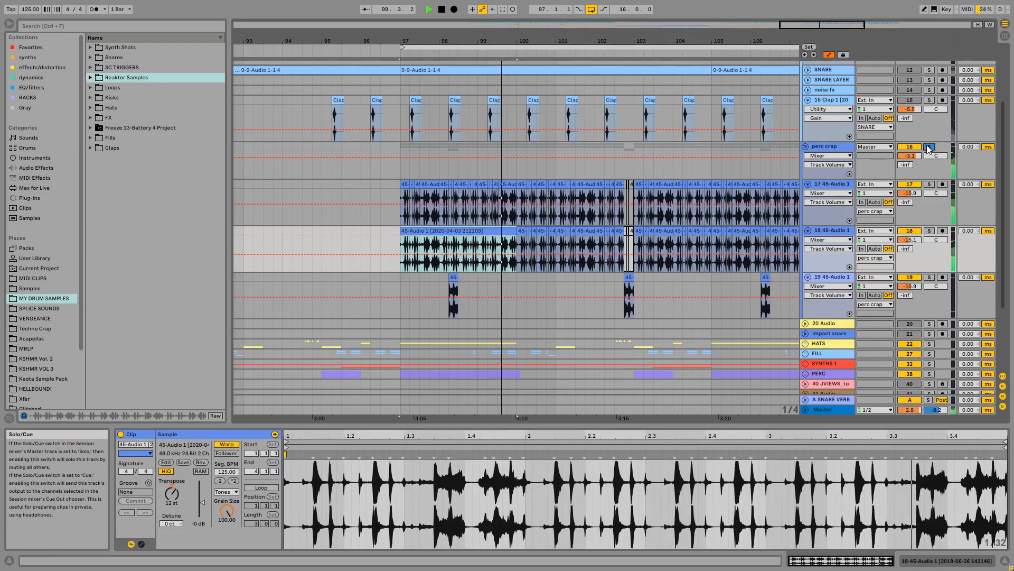
Duplicate track 18's consolidated clip to 100.1.1 and copy it again to 103.1.1, over the old slices
left_click(832, 148)
scroll(856, 159, "up", 4)
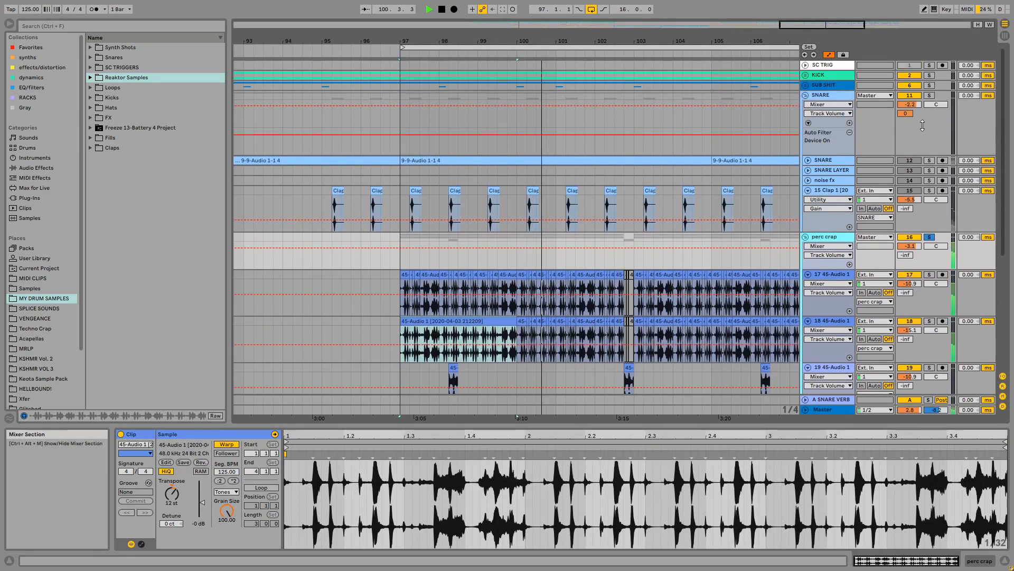
scroll(687, 211, "down", 3)
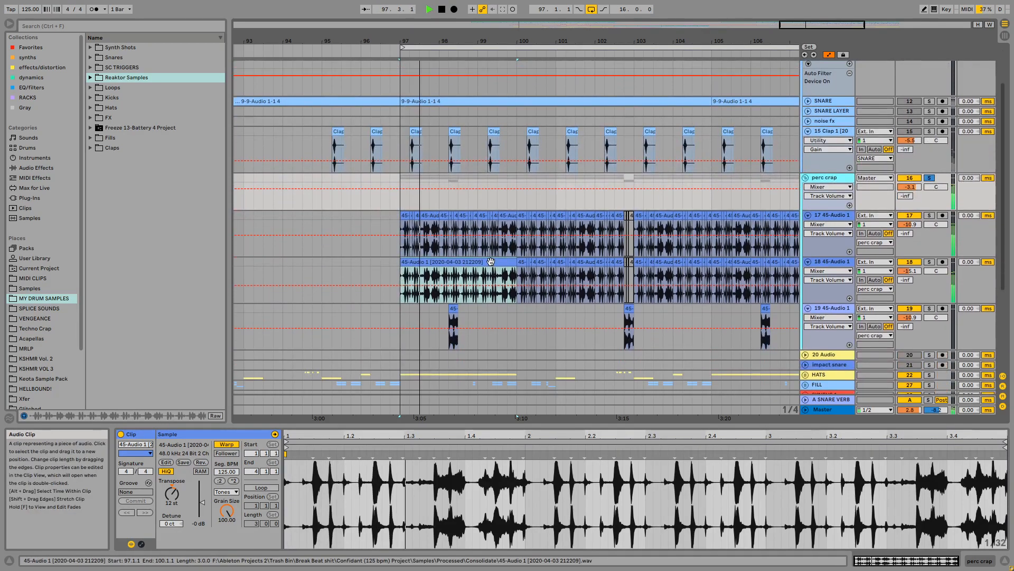
left_click(491, 261)
key("ctrl+d")
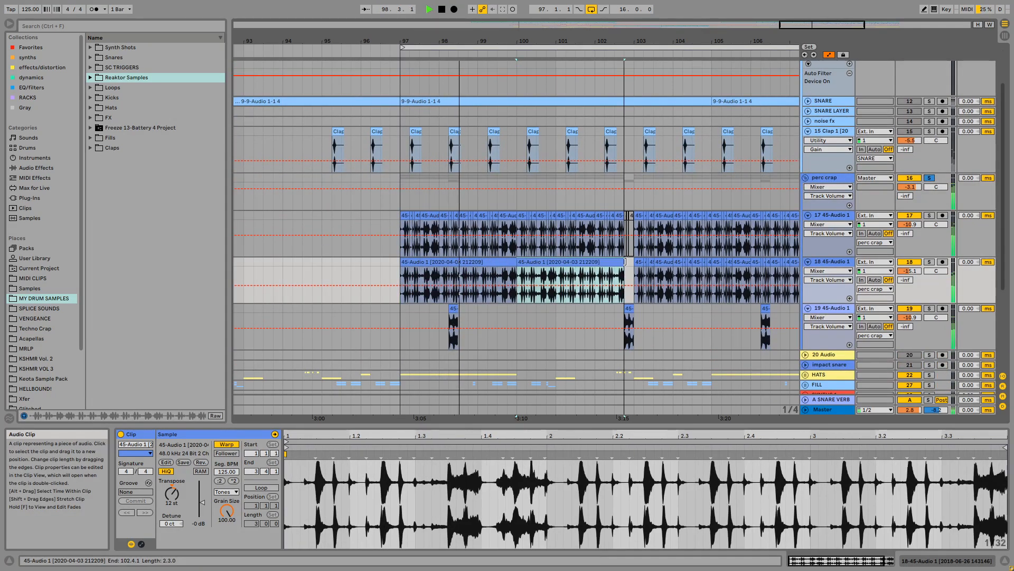
left_click_drag(634, 42, 500, 41)
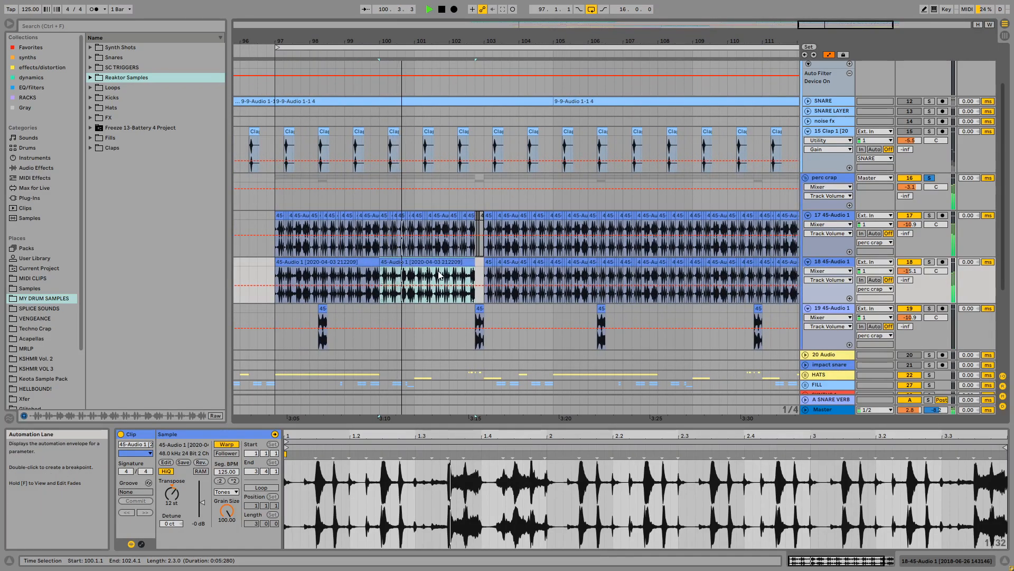
left_click(362, 263)
left_click_drag(363, 262, 571, 262, "ctrl")
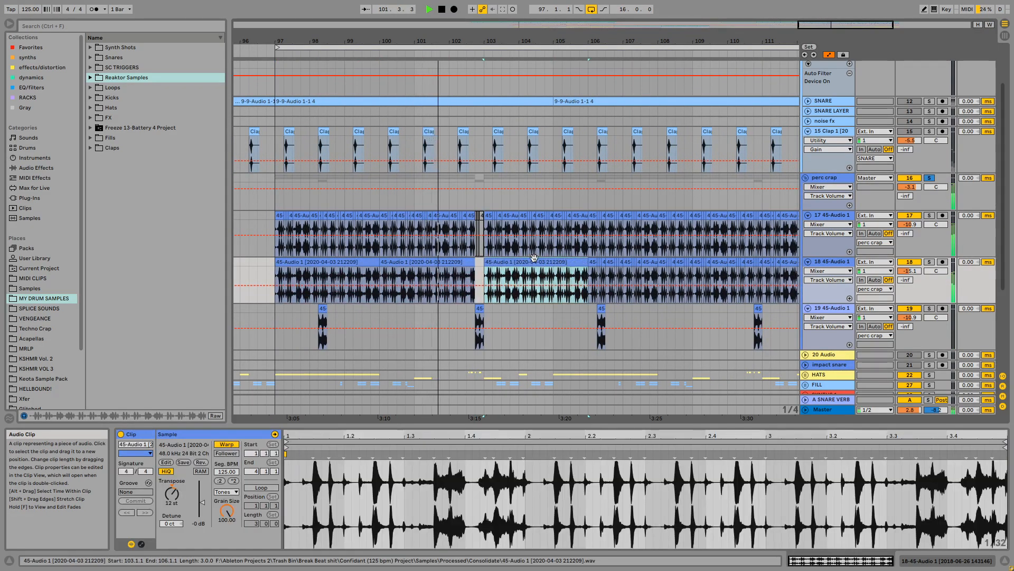
Unsolo the perc crap group and play the full drop from 97.1.1, lowering track 18's volume to -16.2 dB
left_click(930, 178)
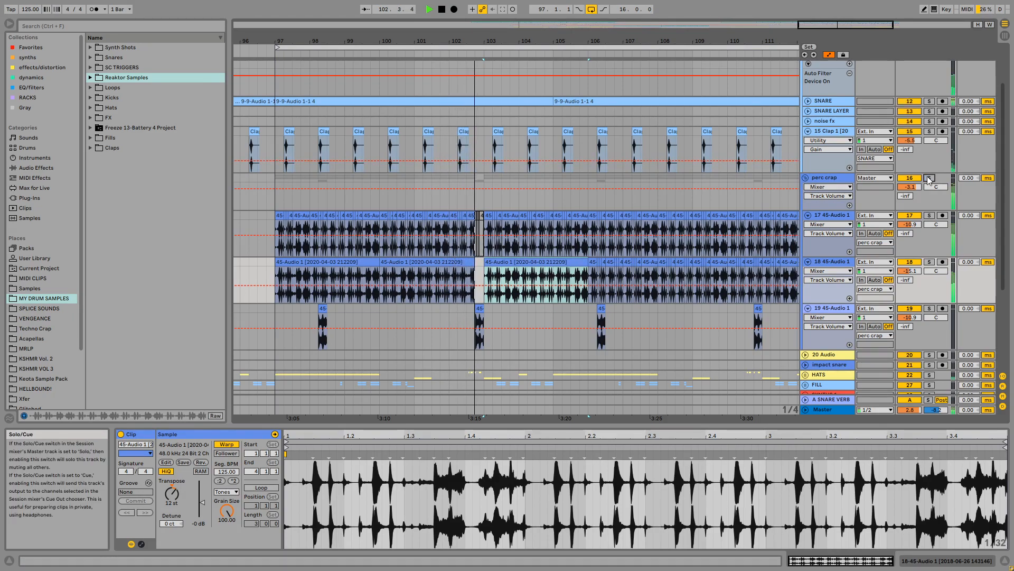
key("space")
left_click(277, 199)
key("space")
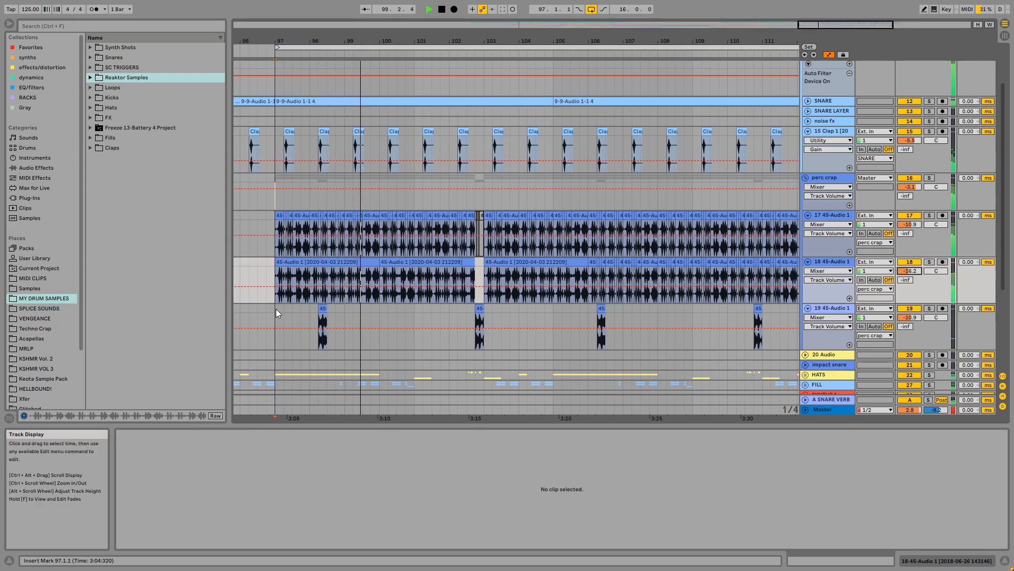
Copy the bar from 98.1.1 to 99.1.1 on track 18 and paste it at 100.1.1
left_click_drag(276, 311, 348, 309)
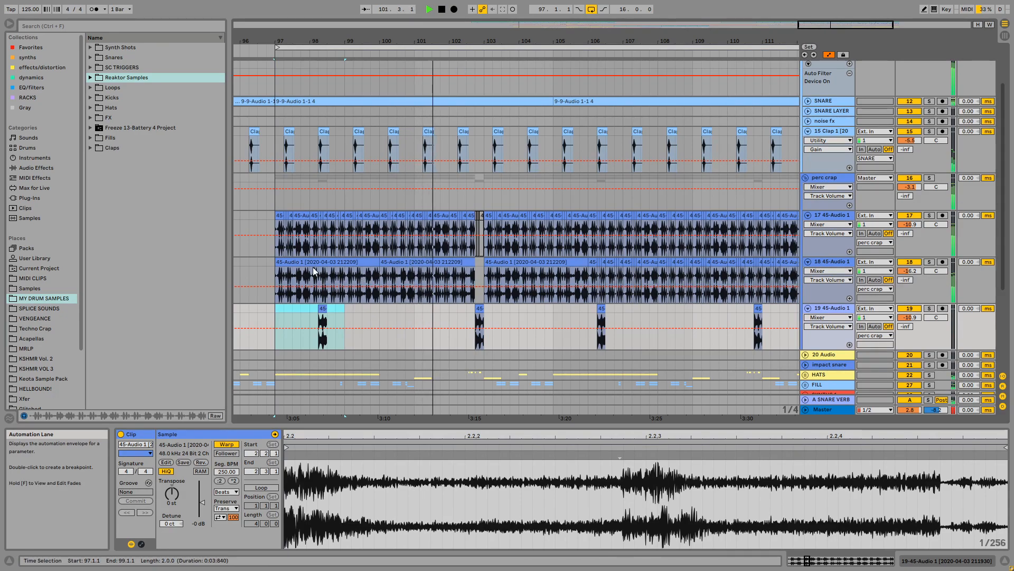
left_click_drag(313, 268, 345, 261)
key("ctrl+c")
left_click(382, 276)
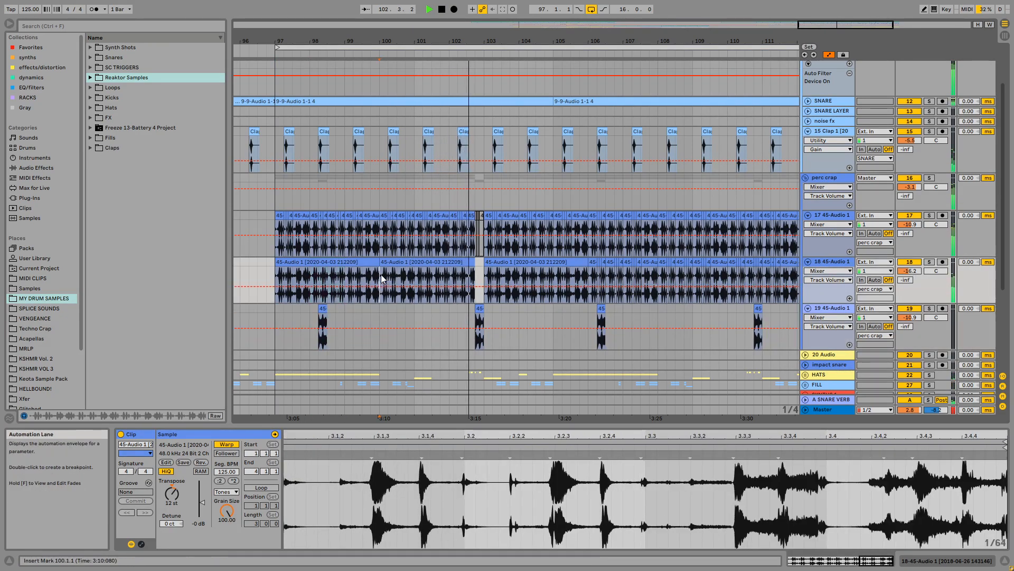
key("ctrl+v")
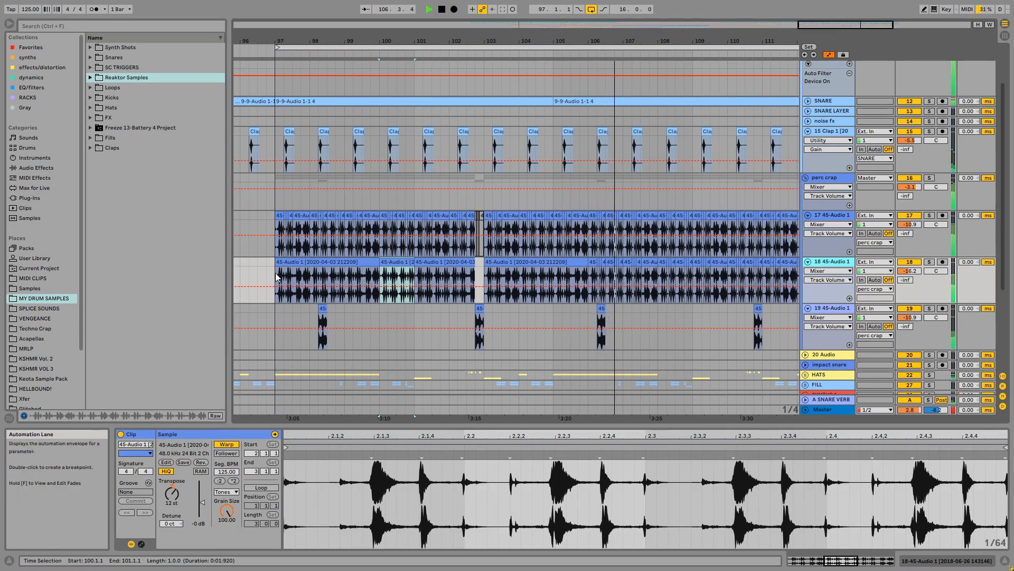
Select track 18 from 97.1.1 to 105.1.1 and lower the perc crap group's volume to about -5.1 dB
left_click_drag(275, 277, 554, 269)
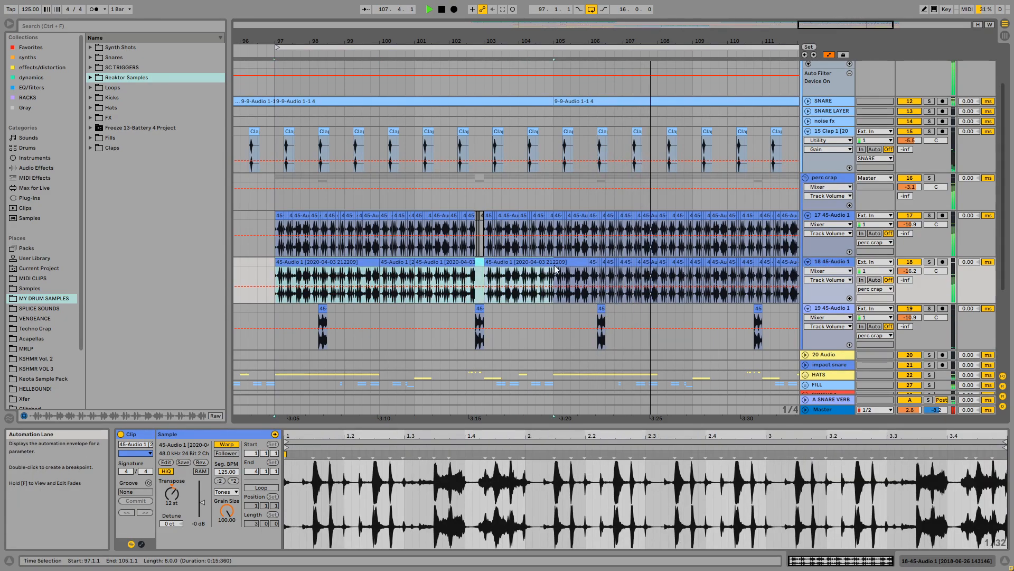
scroll(570, 295, "up", 1)
mouse_move(679, 35)
left_mouse_down()
mouse_move(518, 34)
mouse_move(674, 32)
left_mouse_up()
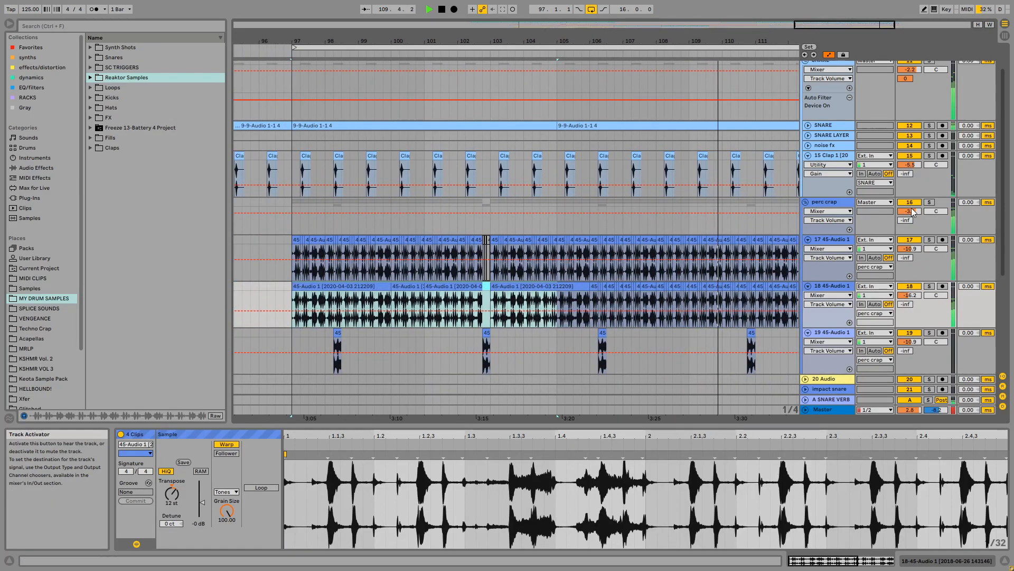
left_click_drag(910, 211, 909, 222)
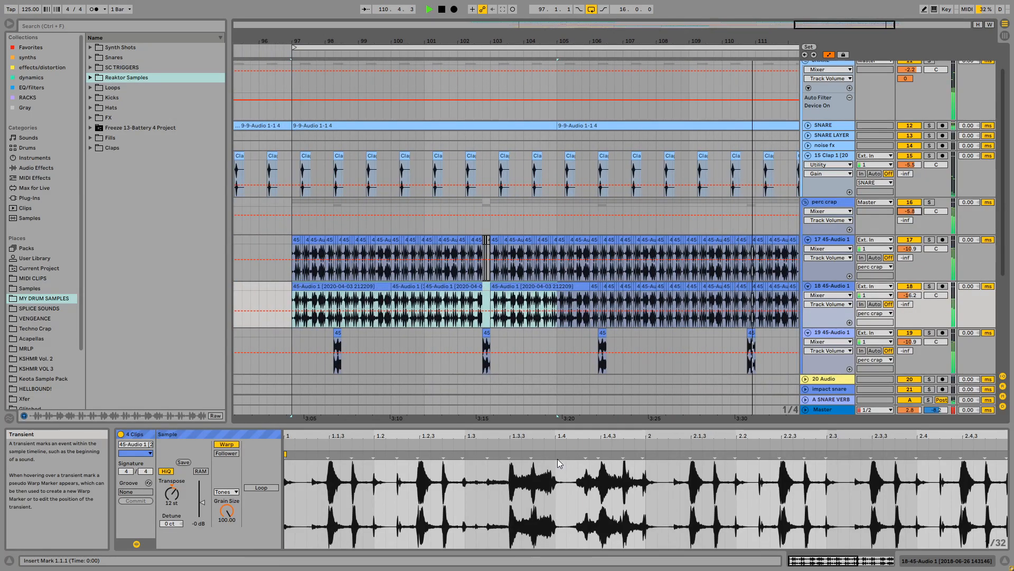
left_click_drag(909, 211, 910, 210)
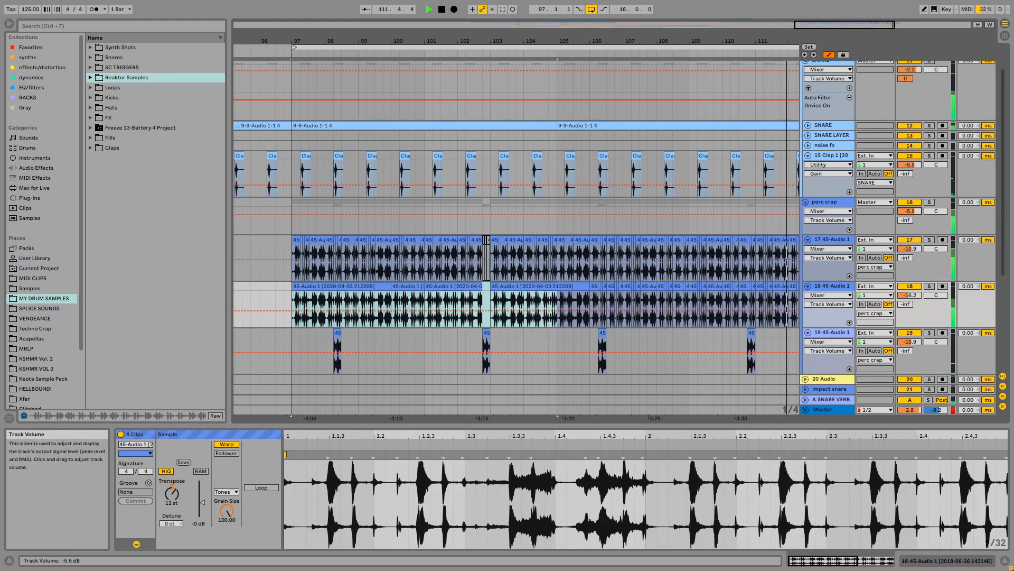
left_click_drag(726, 38, 600, 27)
scroll(574, 334, "down", 2)
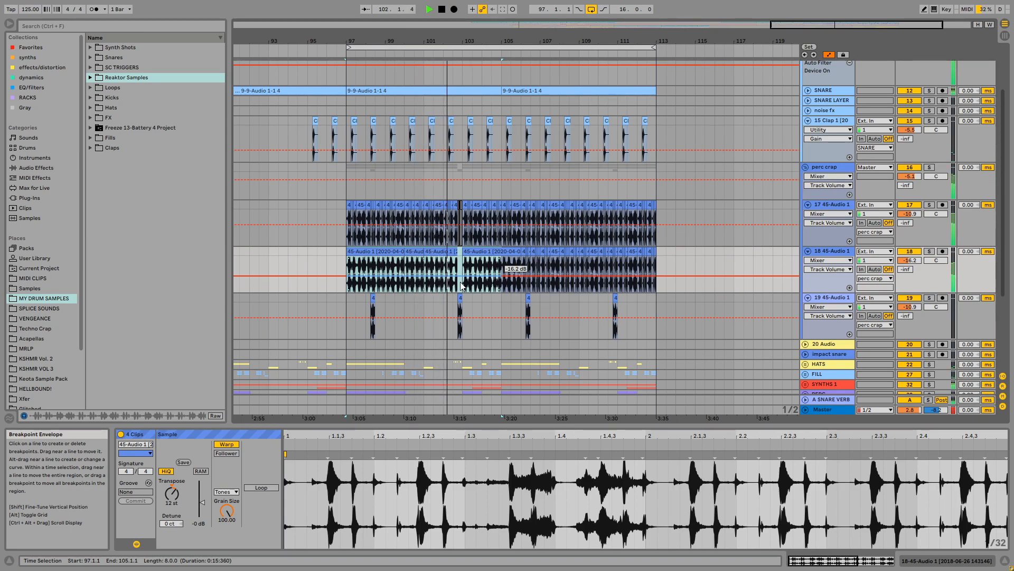
Stop playback and delete the leftover slices on track 17 between 102.4.1 and 103.1.1
left_click(502, 190)
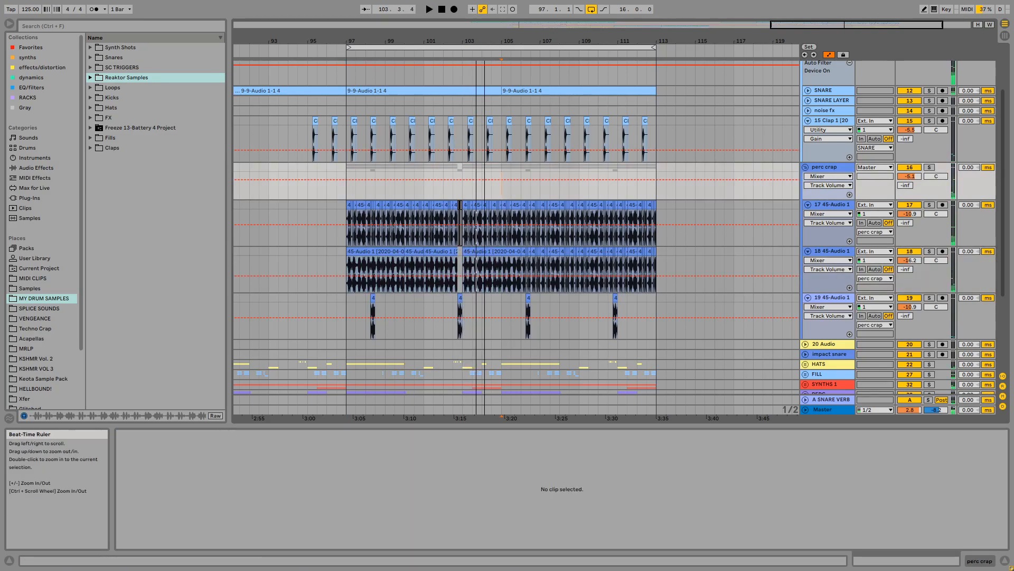
scroll(528, 251, "up", 5)
left_click_drag(534, 227, 545, 205)
key("Delete")
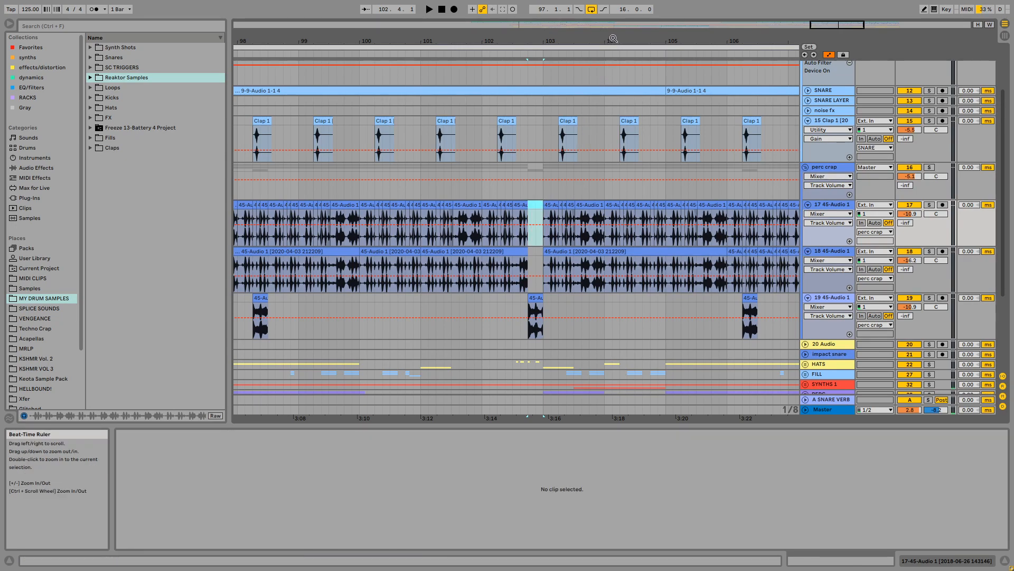
scroll(603, 105, "down", 3)
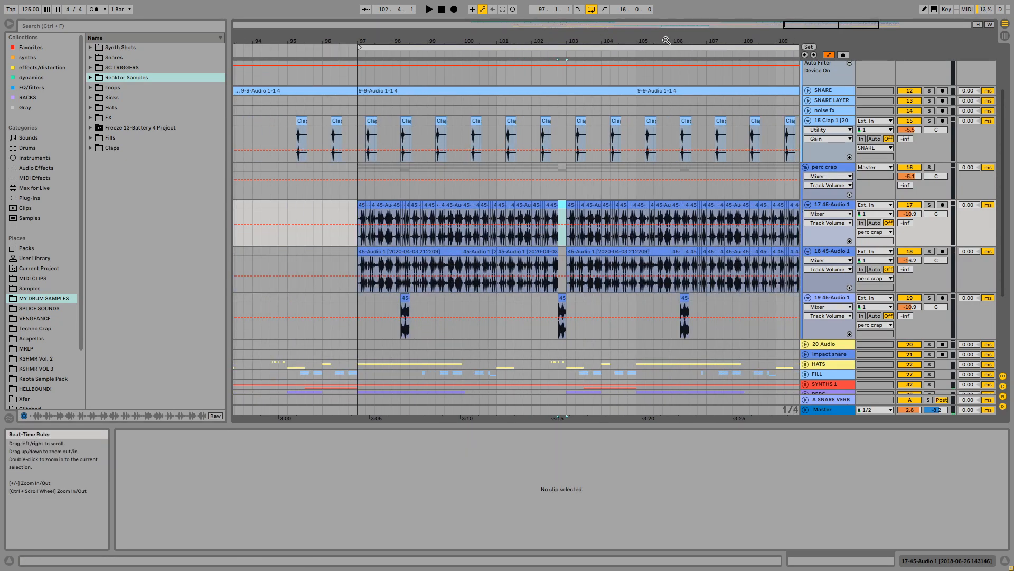
left_click_drag(647, 37, 601, 31)
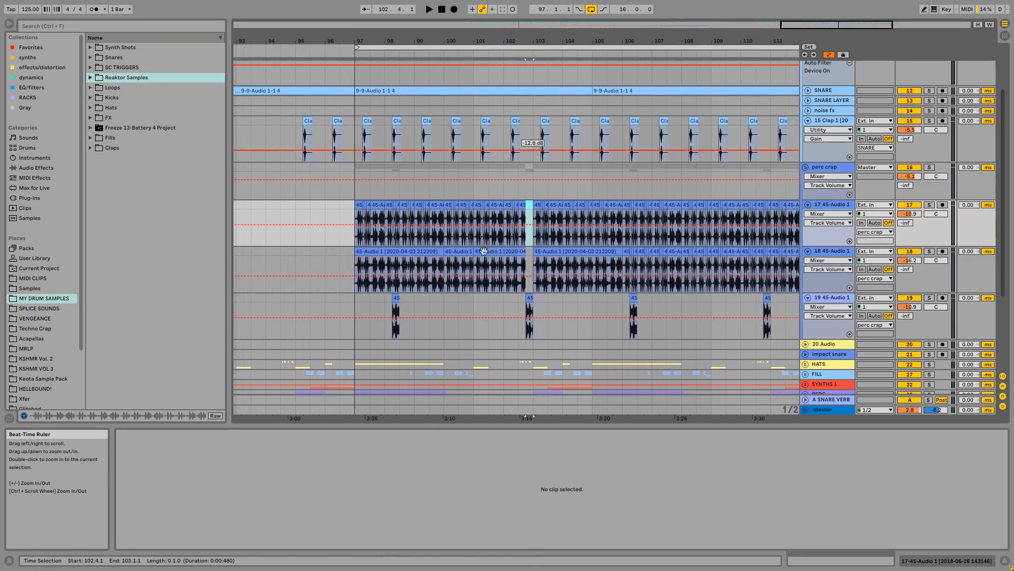
Play the drop from 97.1.1 to check the layered percussion in the full mix
left_click(354, 166)
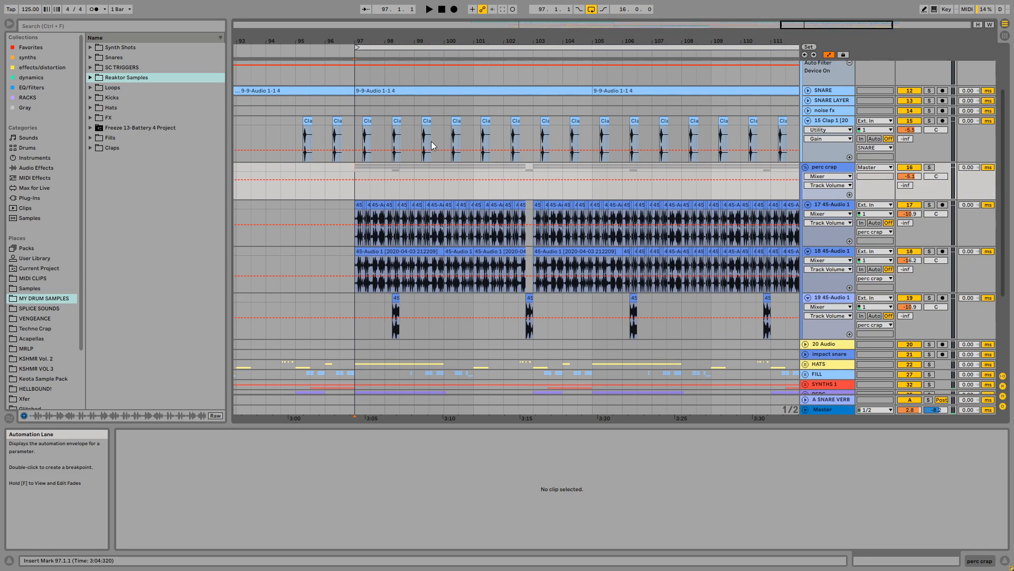
left_click_drag(354, 170, 595, 168)
left_click(595, 168)
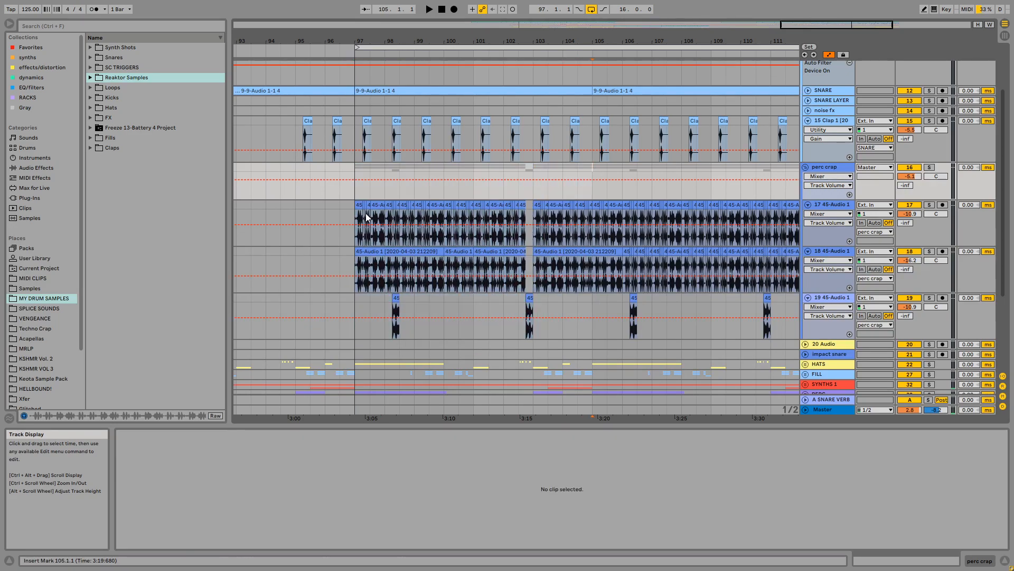
left_click(352, 189)
key("space")
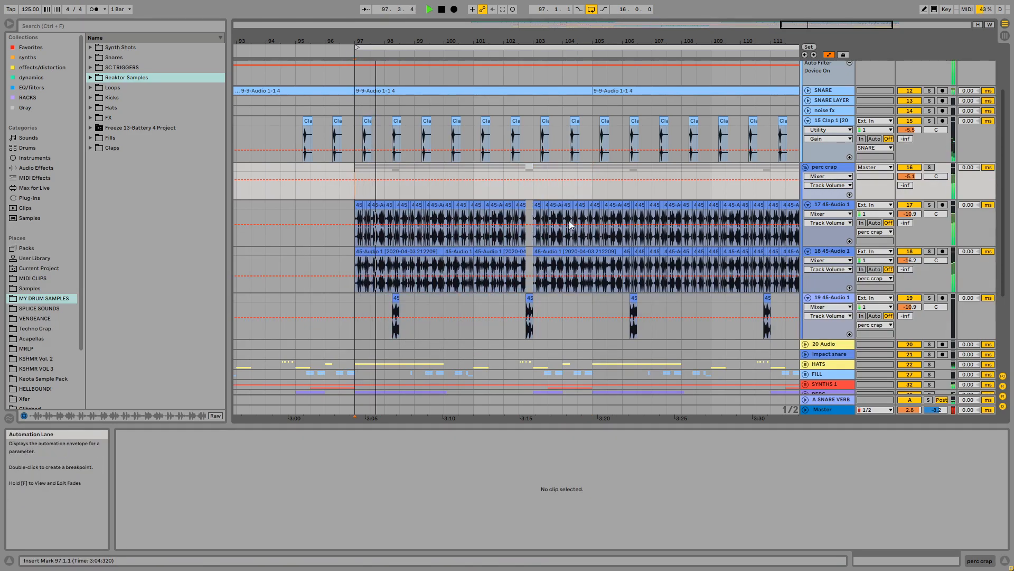
key("space")
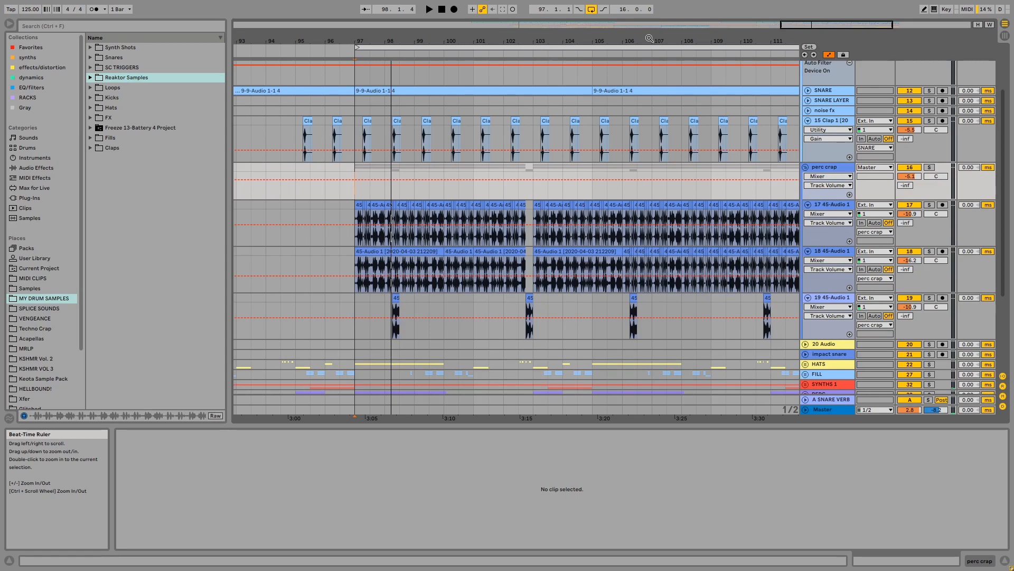
left_click_drag(649, 38, 588, 20)
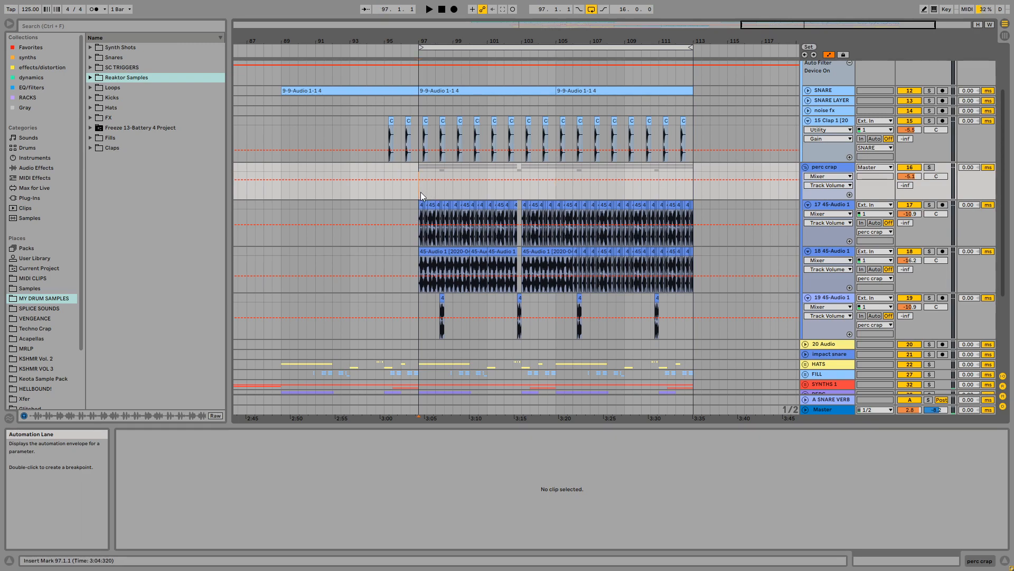
key("space")
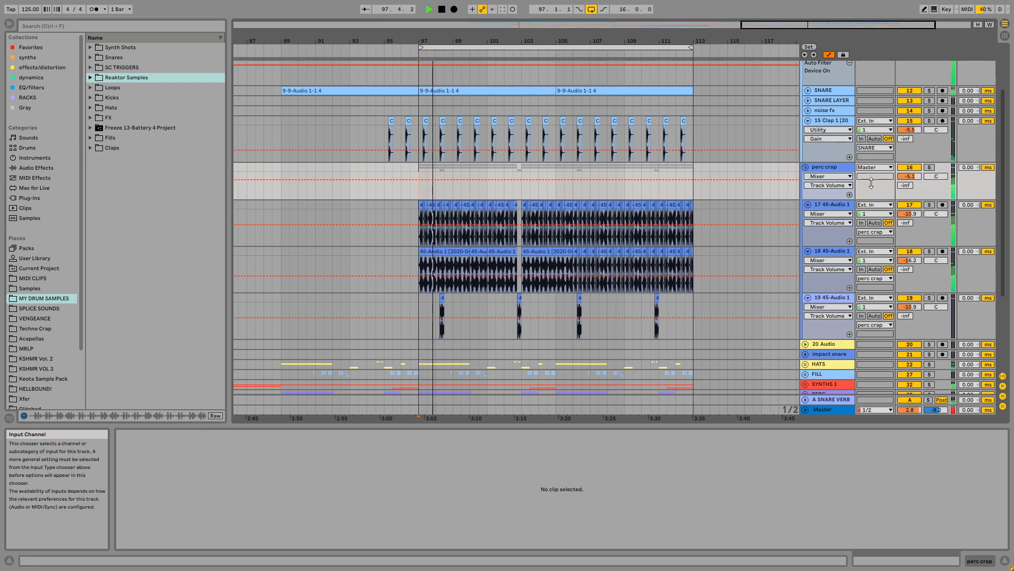
Fold and solo the perc crap group, and load the Guitar Rig 5 plug-in on it
left_click(814, 168)
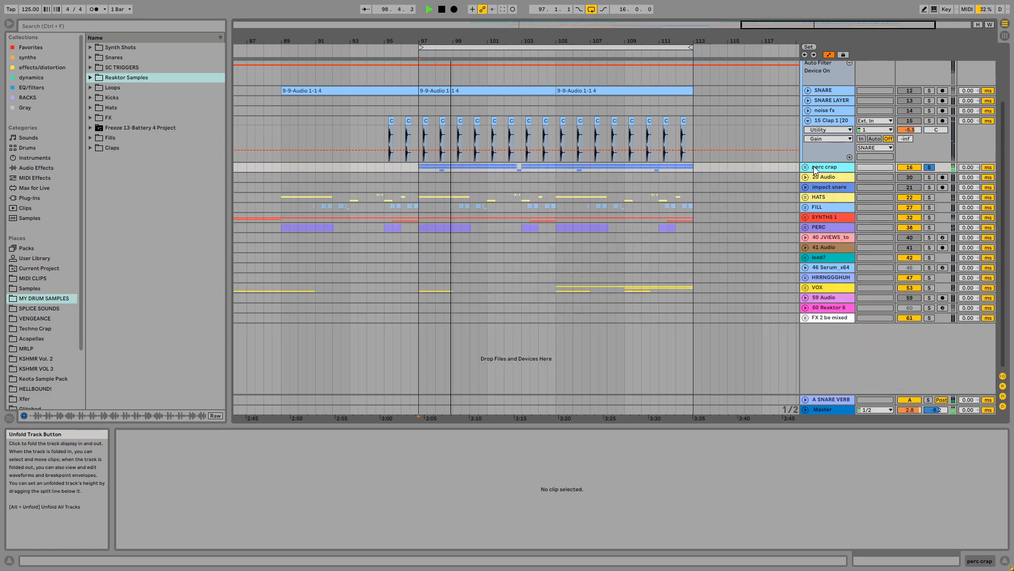
left_click(29, 198)
left_click(107, 27)
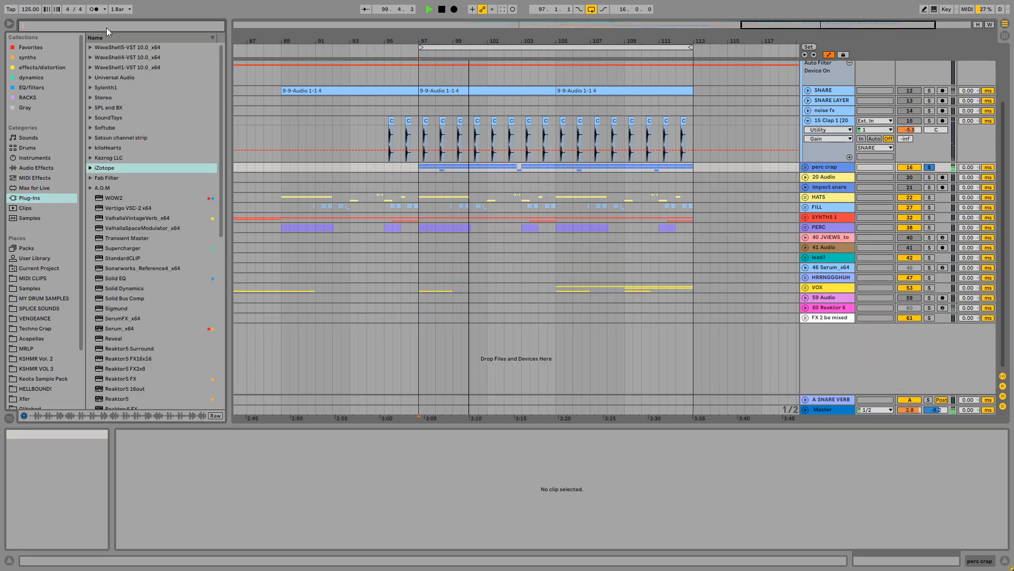
type("guitar")
double_click(131, 47)
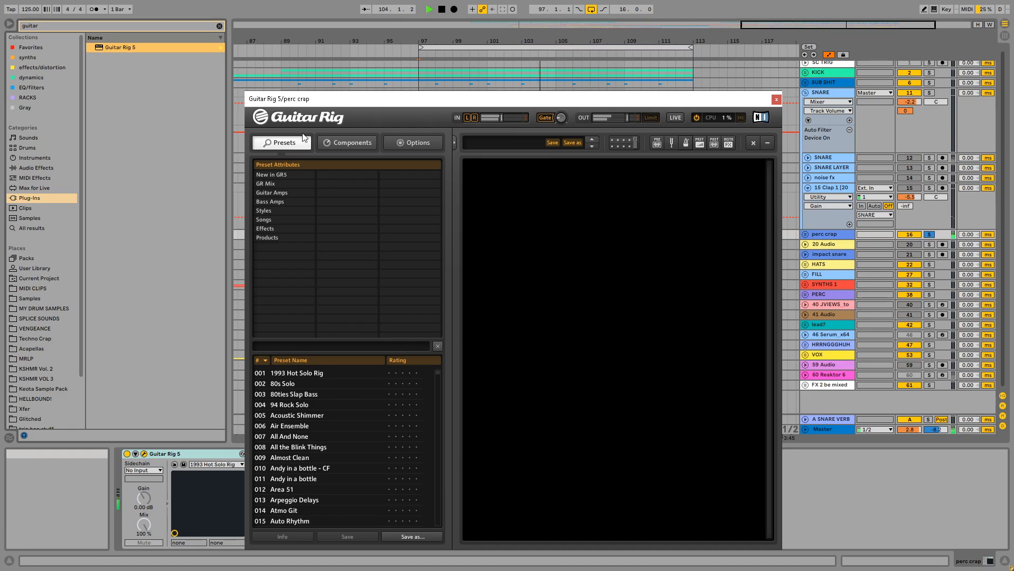
Filter the Guitar Rig presets to Effects and audition Arpeggio Delays and Brookside on the perc crap group
left_click(277, 202)
left_click(275, 230)
left_click(334, 212)
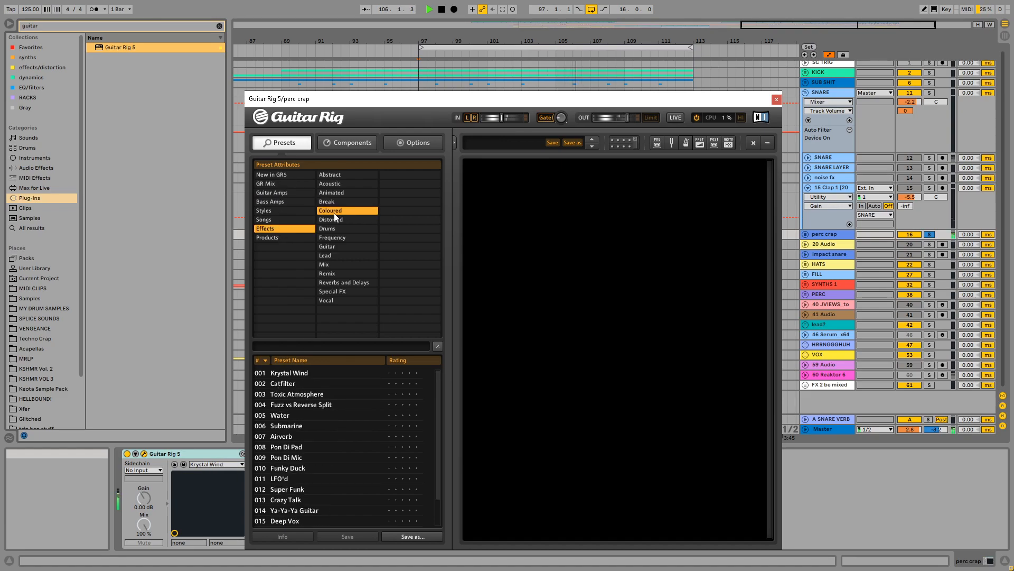
left_click(334, 212)
left_click(302, 385)
left_click(305, 394)
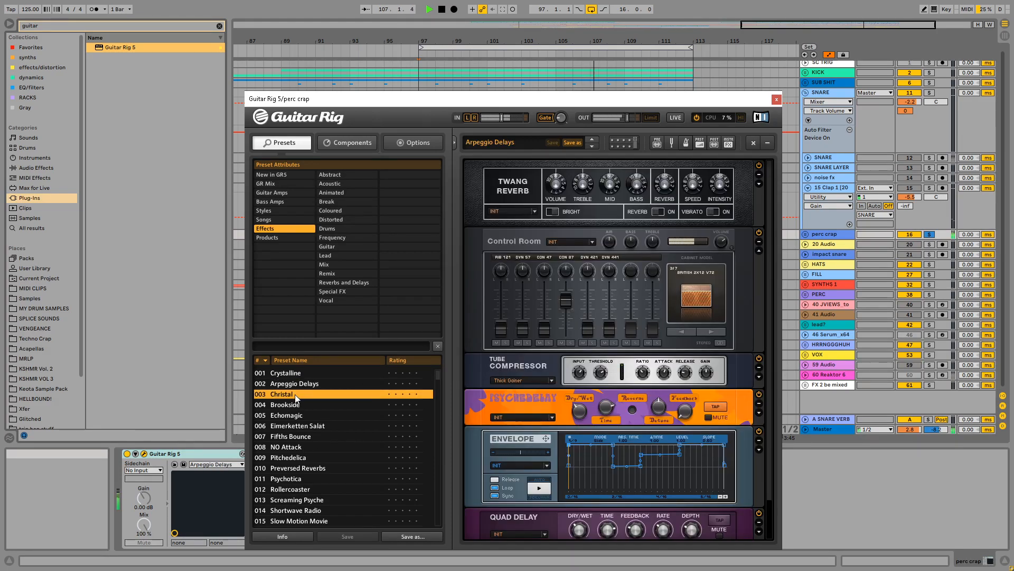
left_click(280, 405)
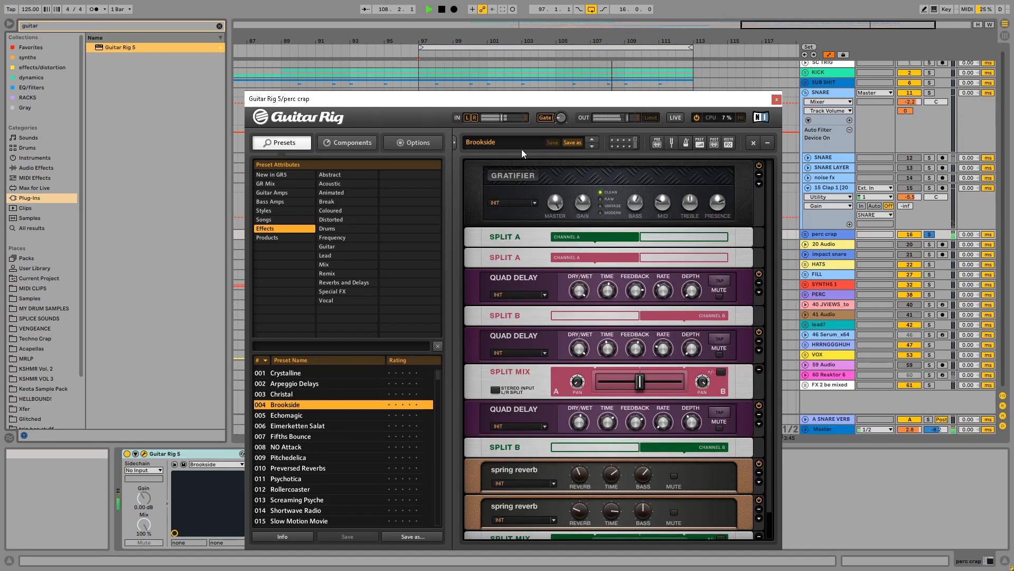
Shift the Brookside preset's Split Mix crossfader slightly toward channel A
left_click_drag(553, 104, 578, 58)
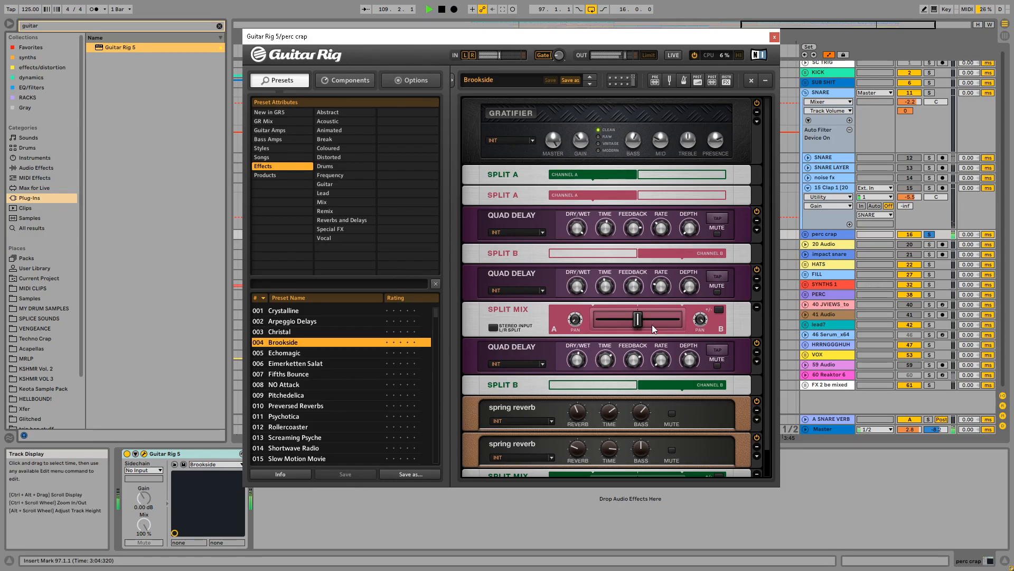
mouse_move(638, 320)
left_mouse_down()
mouse_move(675, 323)
mouse_move(624, 323)
left_mouse_up()
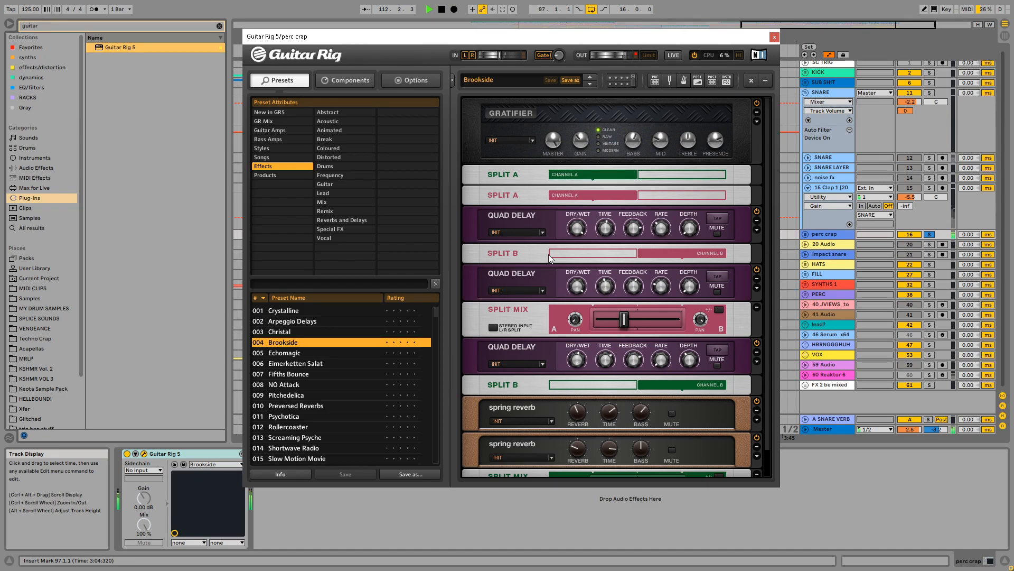
mouse_move(576, 242)
Audition further Effects presets on the soloed group, including NO Attack, Fifths Bounce and Rollercoaster
left_click(312, 394)
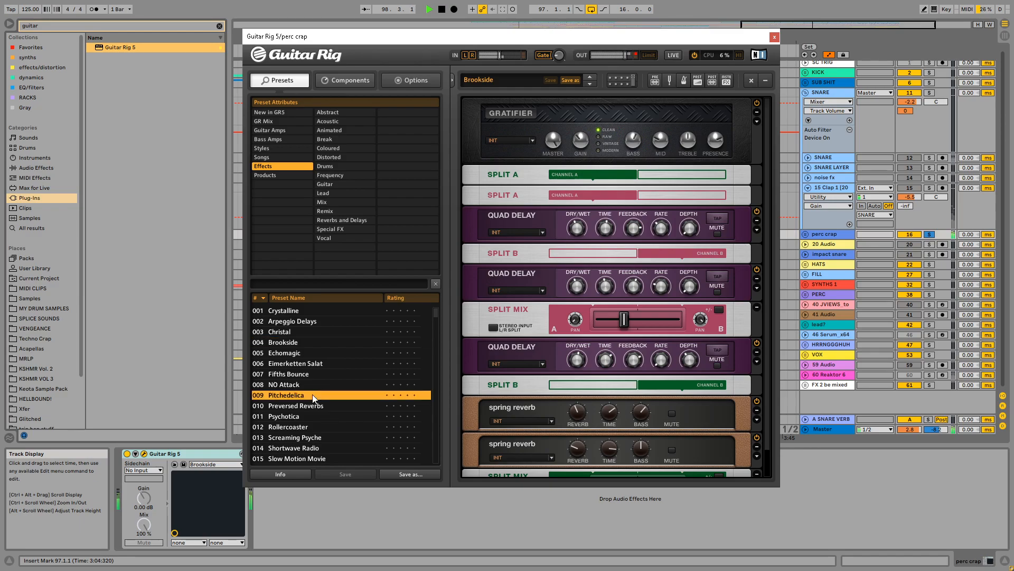
left_click(288, 386)
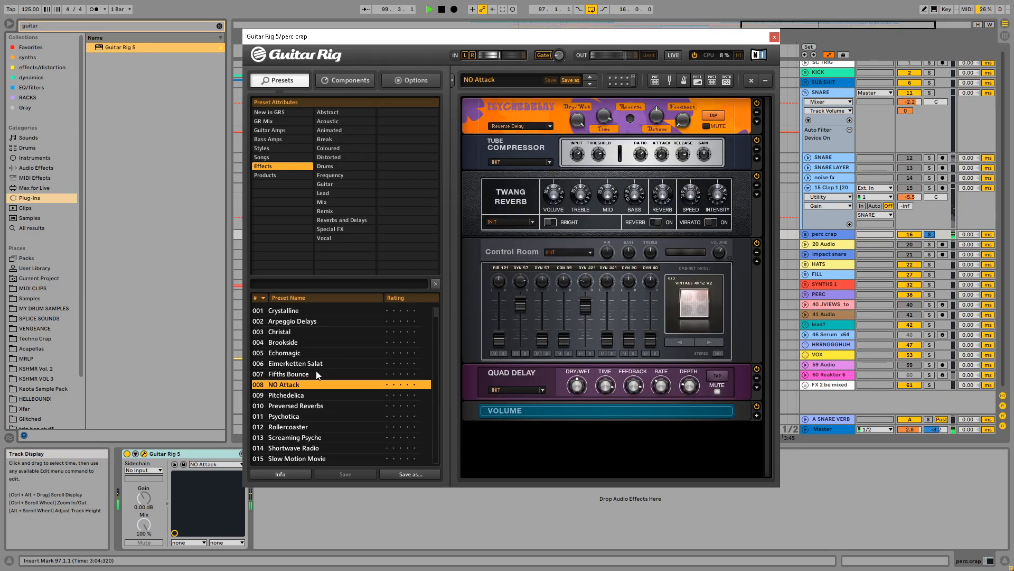
left_click(303, 374)
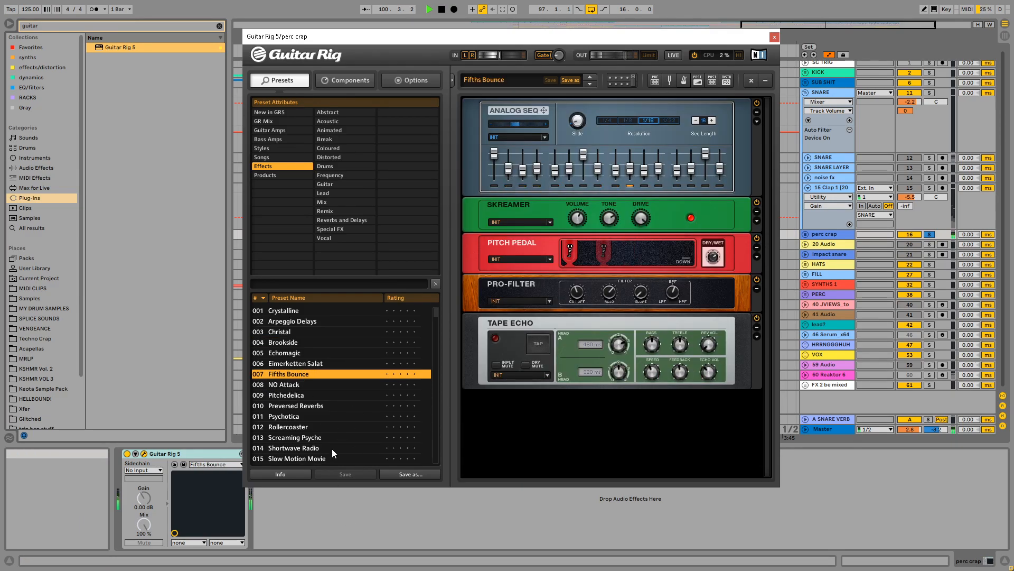
left_click(318, 416)
left_click(311, 430)
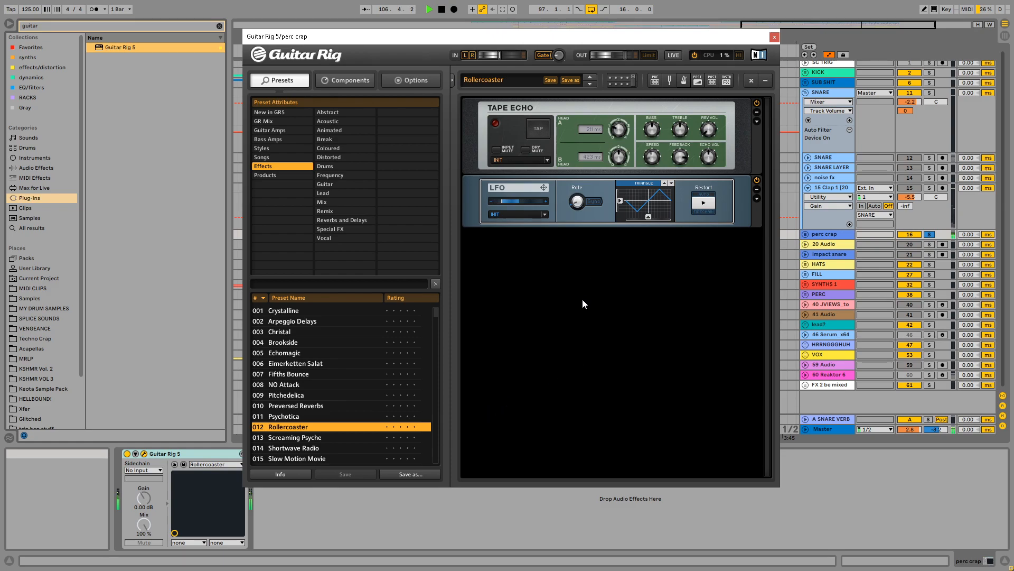
Unsolo the perc crap group and lower Guitar Rig's master output volume to about -2.2 dB
left_click(930, 235)
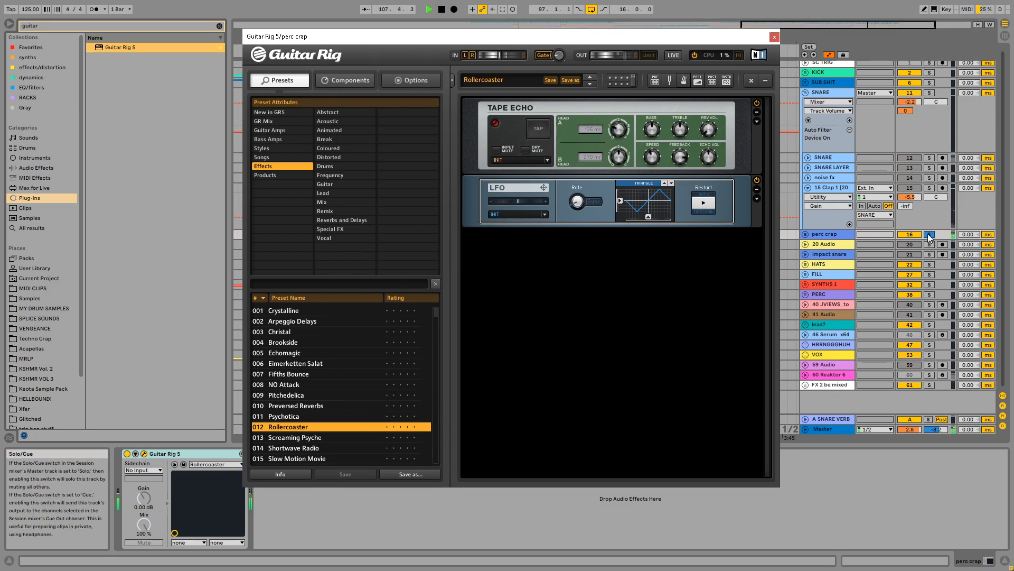
left_click(930, 235)
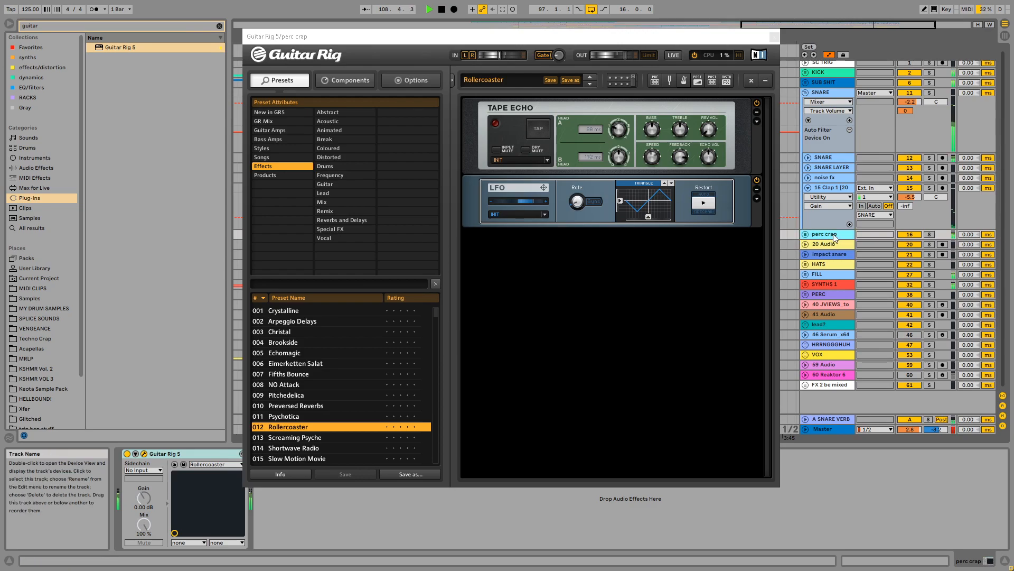
left_click_drag(628, 56, 625, 56)
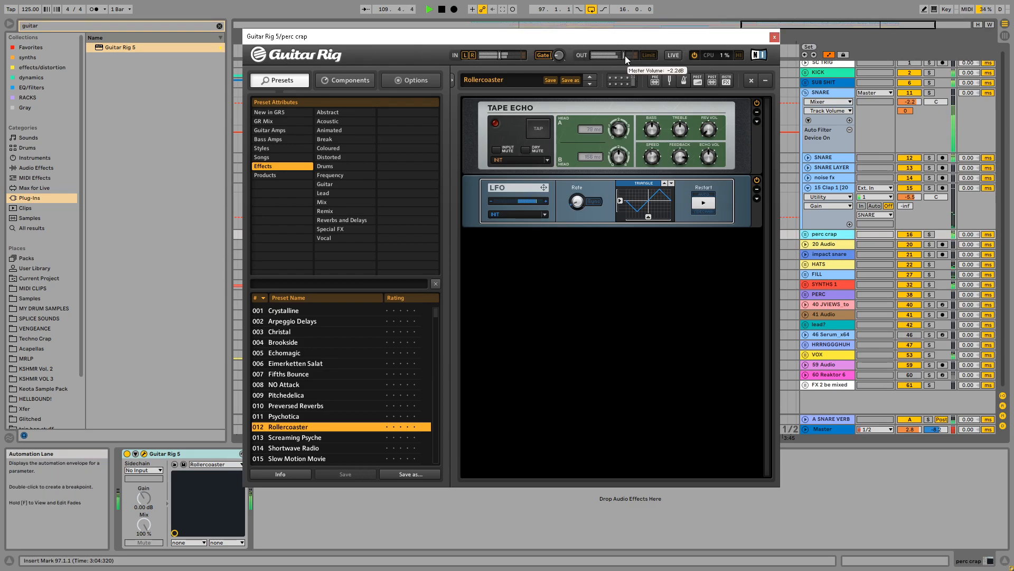
Expand the Rollercoaster preset's LFO to examine its modulation assignments and depth
scroll(407, 366, "down", 3)
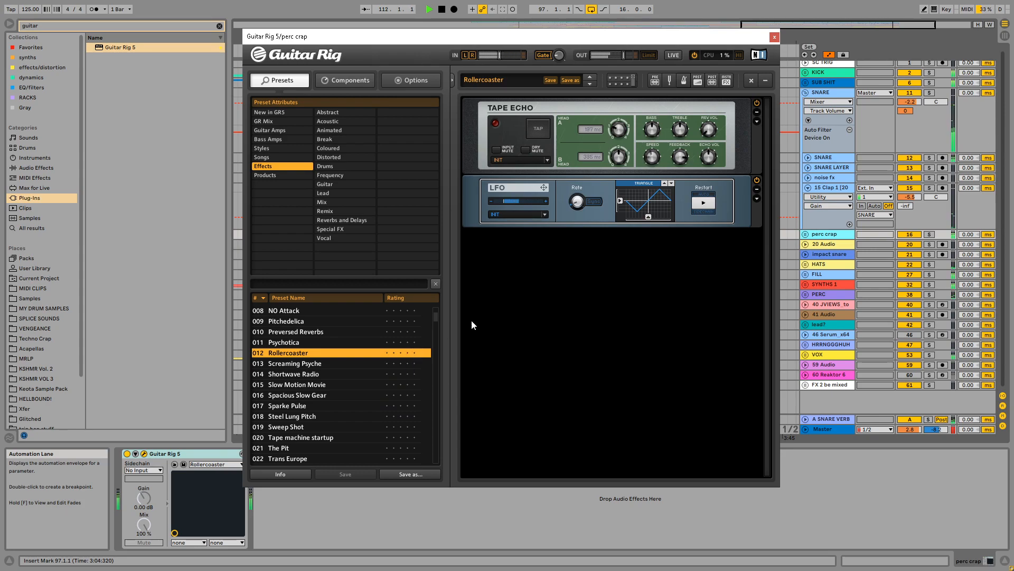
scroll(415, 361, "down", 1)
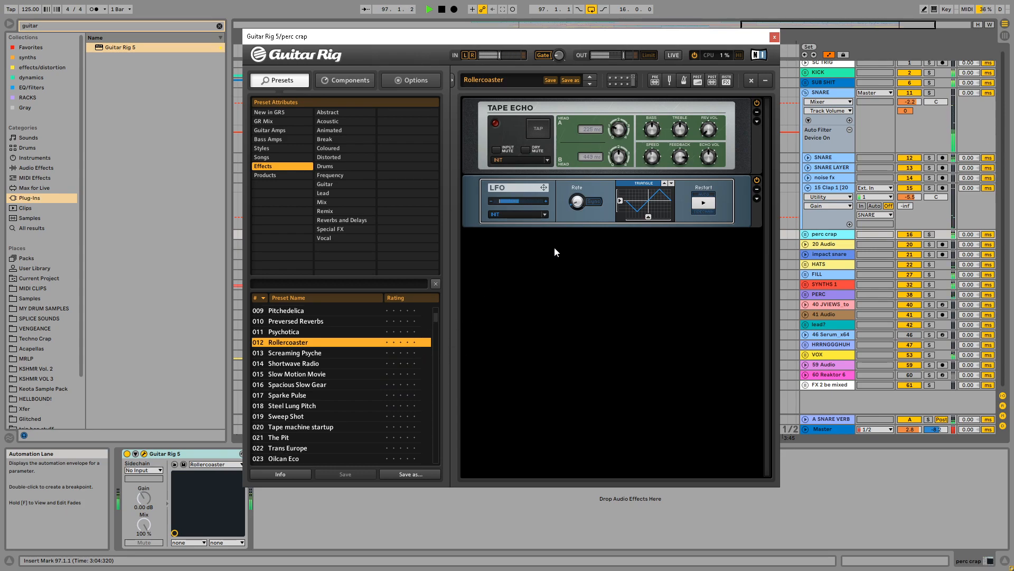
left_click(757, 199)
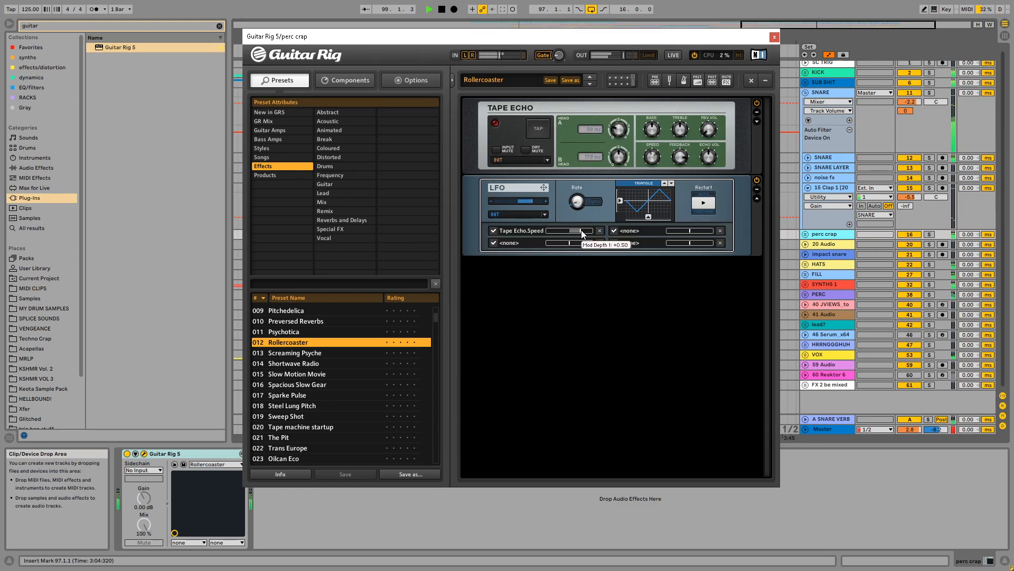
Audition Slow Motion Movie, Sparke Pulse and Tape machine startup in the full mix, and load the Oilcan Eco preset
left_click(306, 362)
left_click(310, 375)
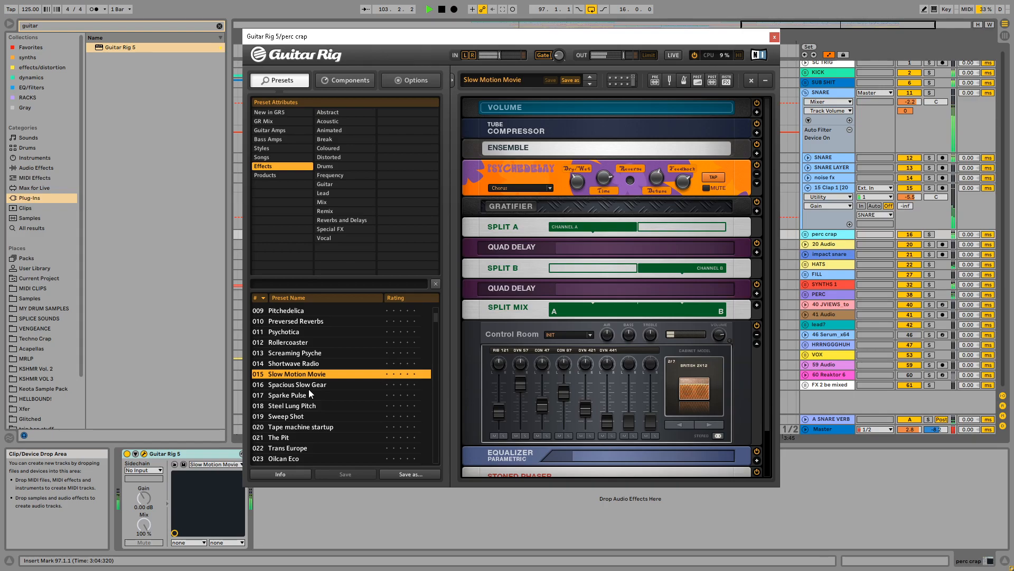
left_click(323, 396)
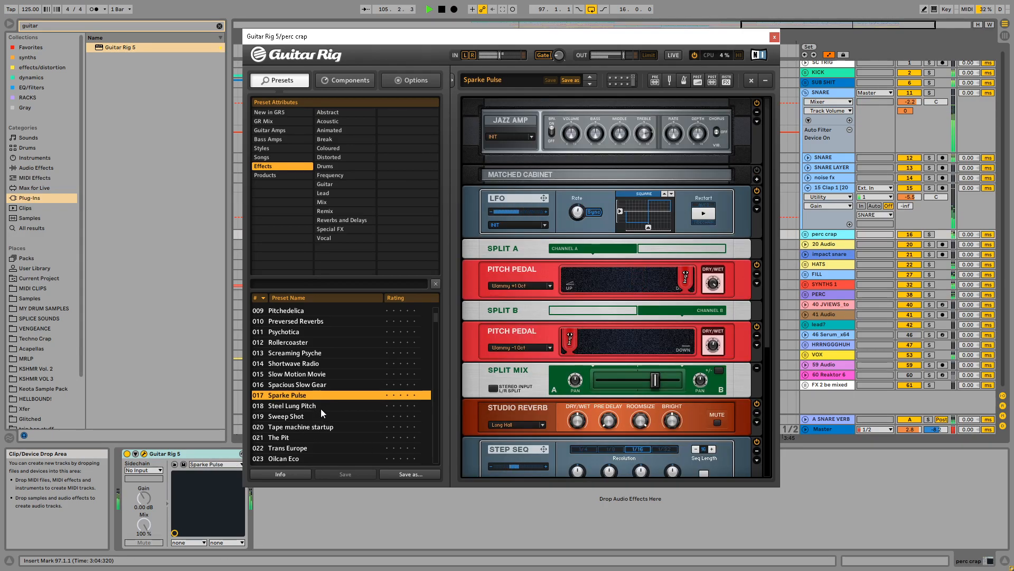
left_click(321, 408)
left_click(309, 426)
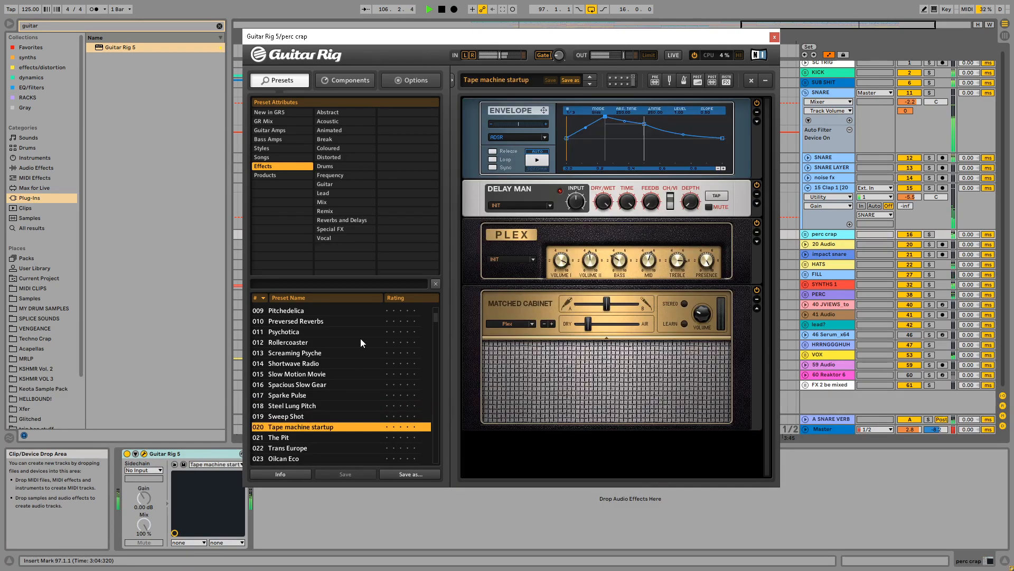
scroll(353, 396, "down", 2)
left_click(308, 394)
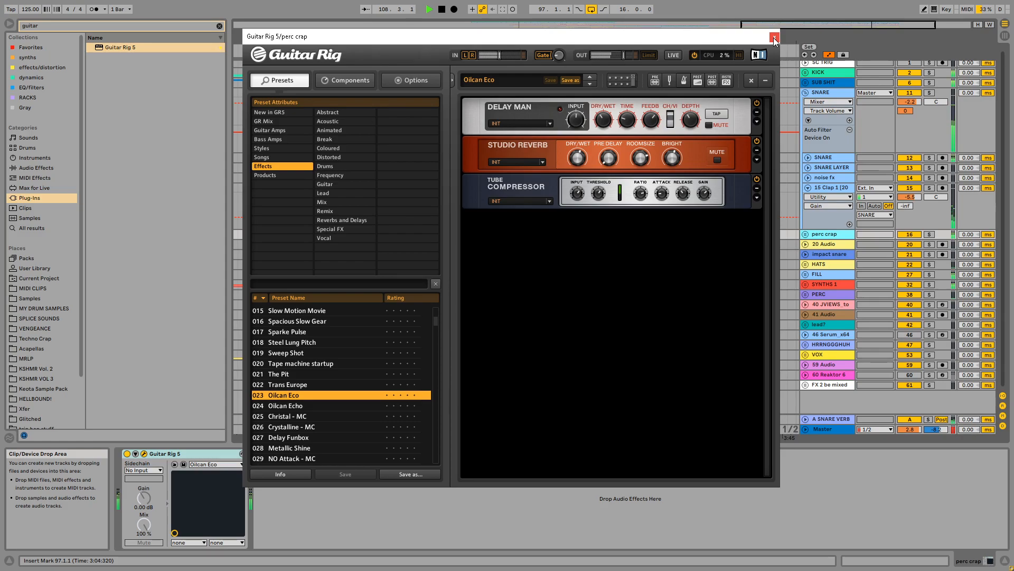
Solo the perc crap group to hear the Oilcan Eco preset by itself
left_click(929, 93)
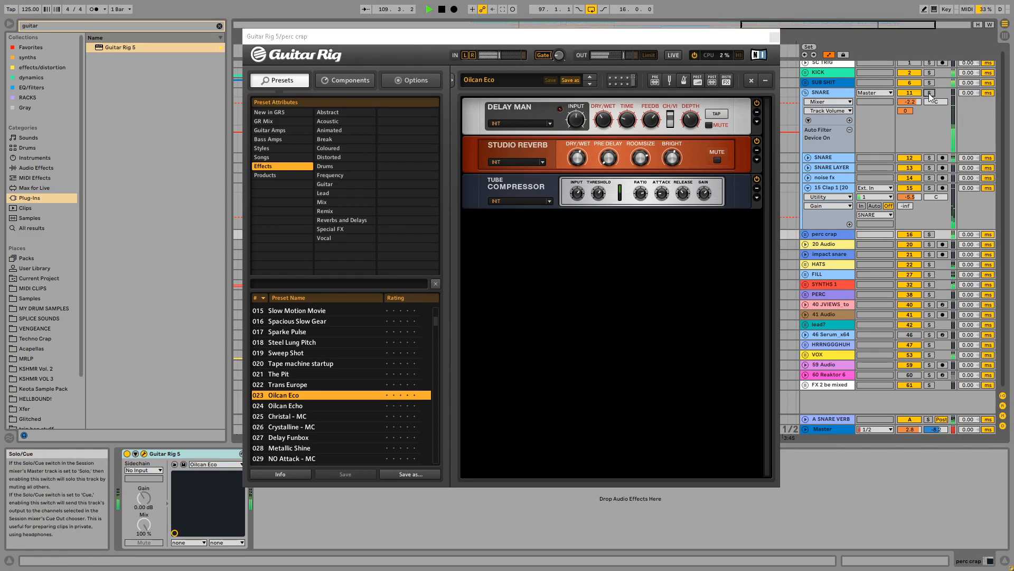
left_click(929, 93)
left_click(929, 235)
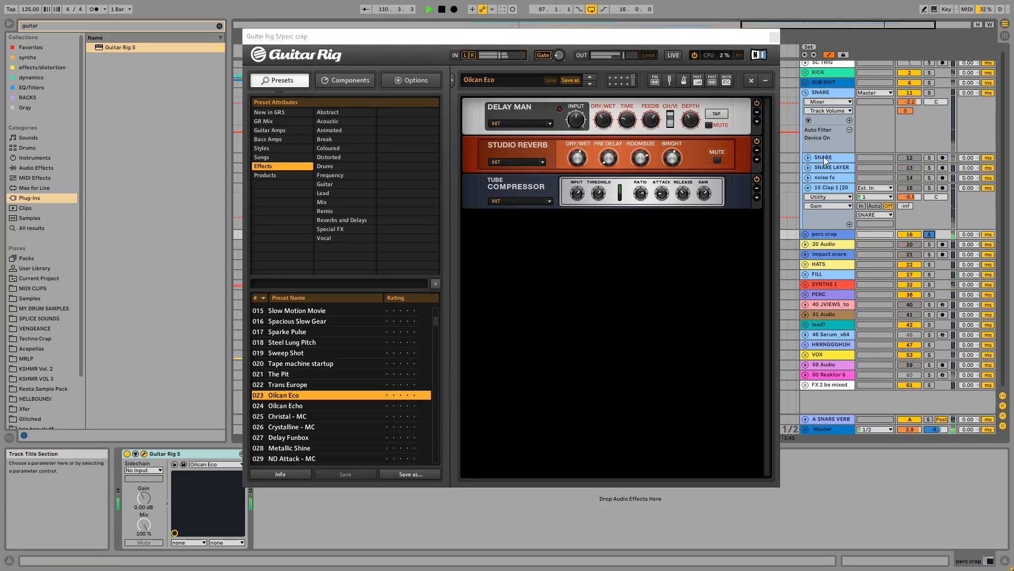
Adjust the Tube Compressor's attack, then its saturation and dynamic in the expanded controls, and collapse them again
left_click(599, 193)
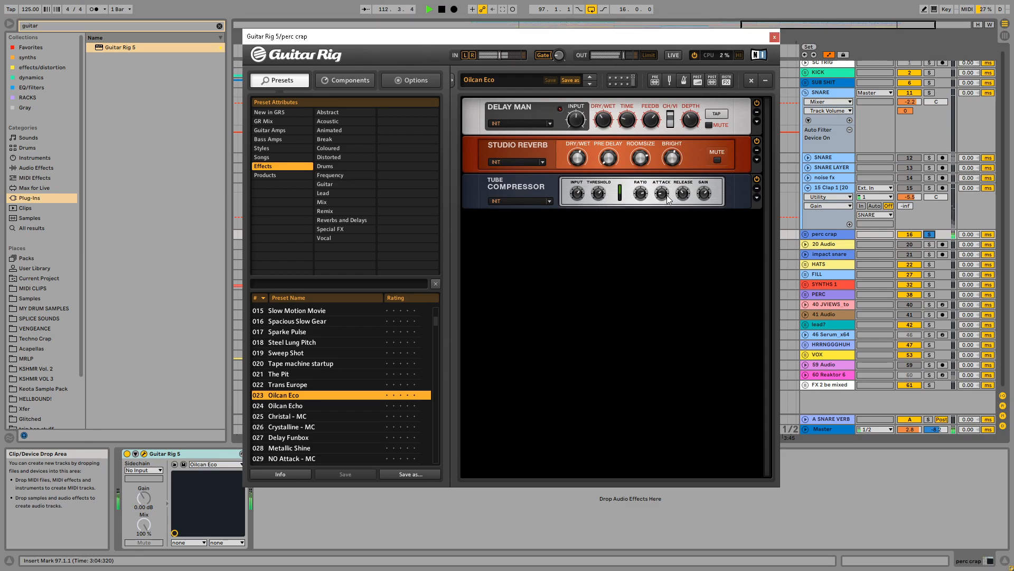
left_click_drag(662, 193, 661, 200)
left_click(757, 198)
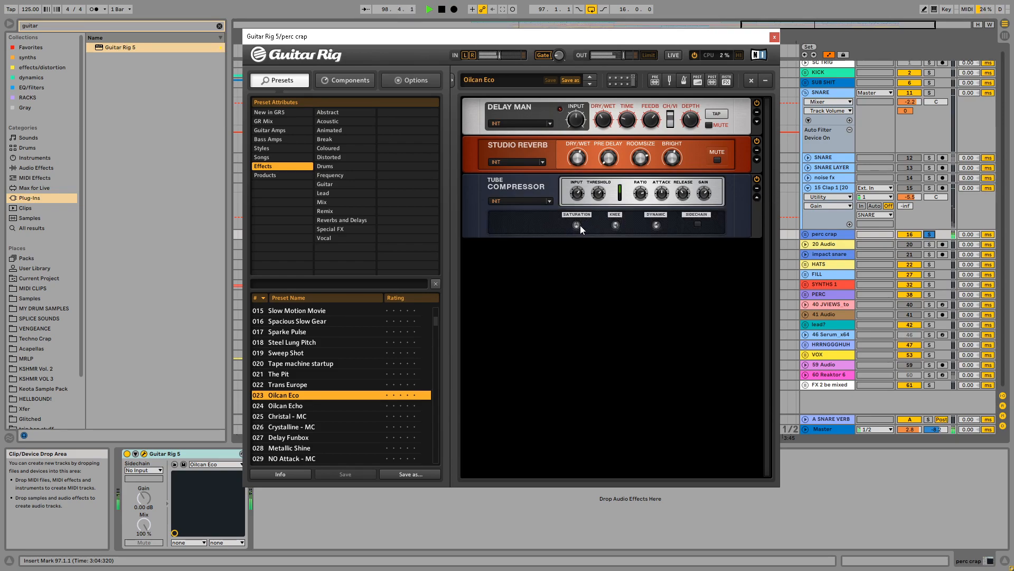
mouse_move(579, 225)
left_click_drag(591, 213, 587, 230)
left_click_drag(660, 221, 663, 211)
left_click(756, 197)
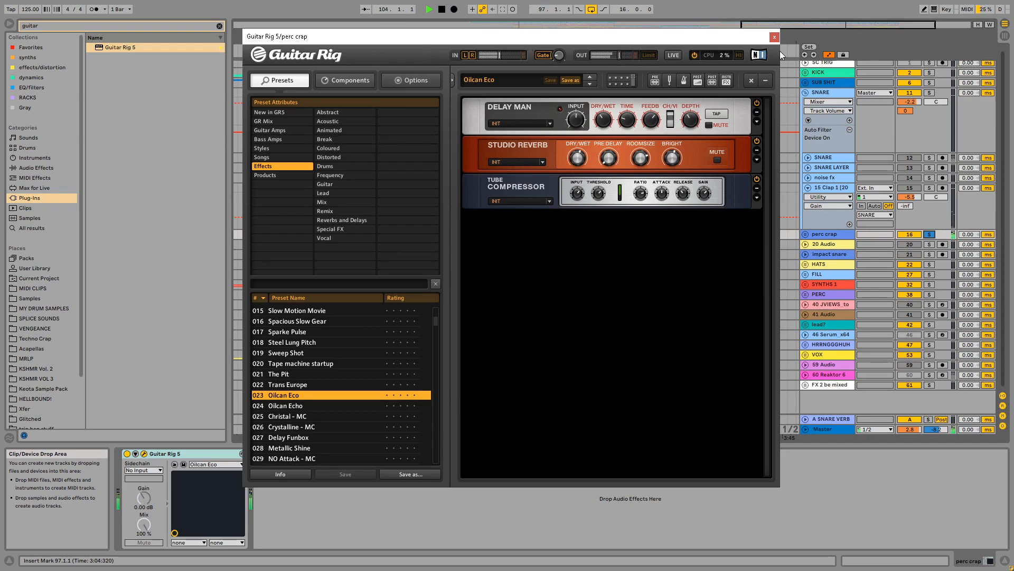
Close the Guitar Rig window, group the plug-in into an Audio Effect Rack and add an empty parallel chain
left_click(775, 37)
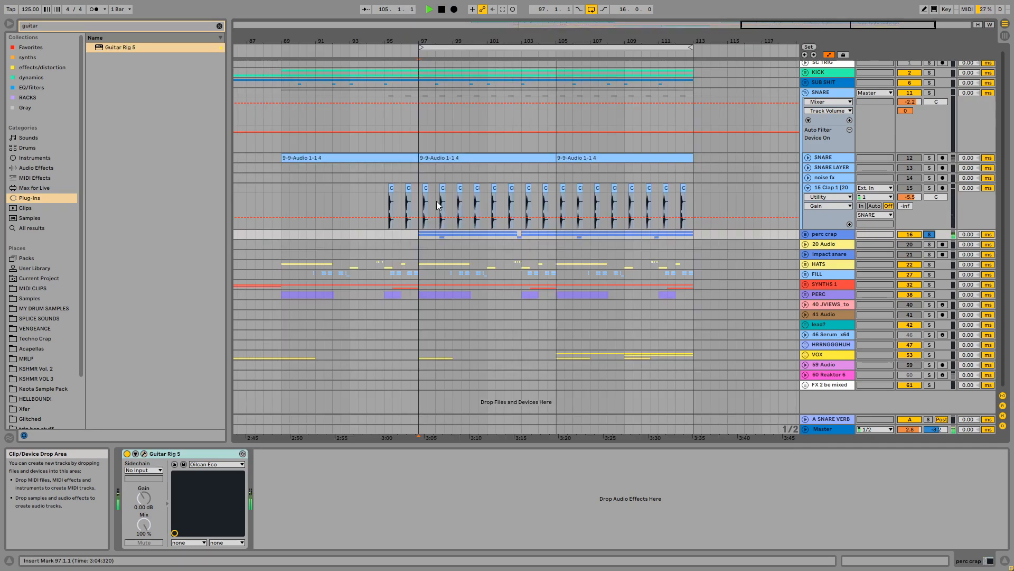
key("ctrl+g")
left_click(127, 473)
right_click(163, 490)
left_click(178, 496)
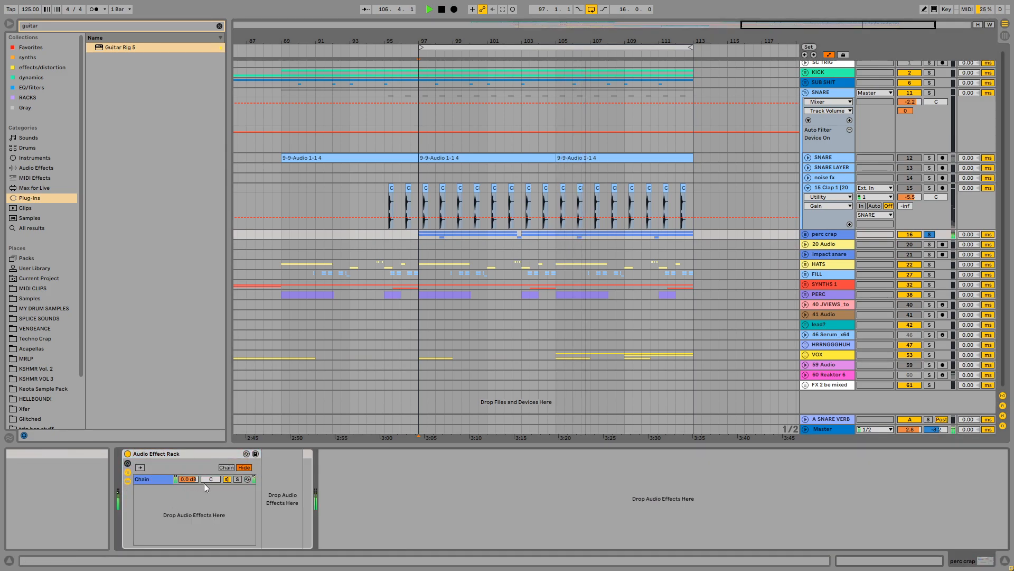
Set the Guitar Rig chain's volume to -6.5 dB and the empty chain's to -4.6 dB, comparing with the rack bypassed
left_click_drag(197, 481, 189, 500)
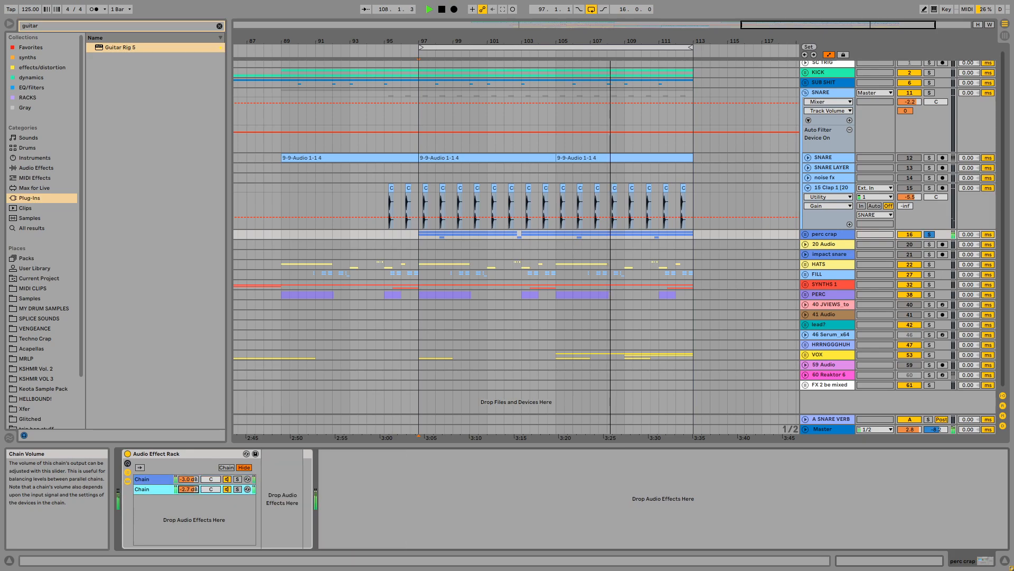
left_click(127, 454)
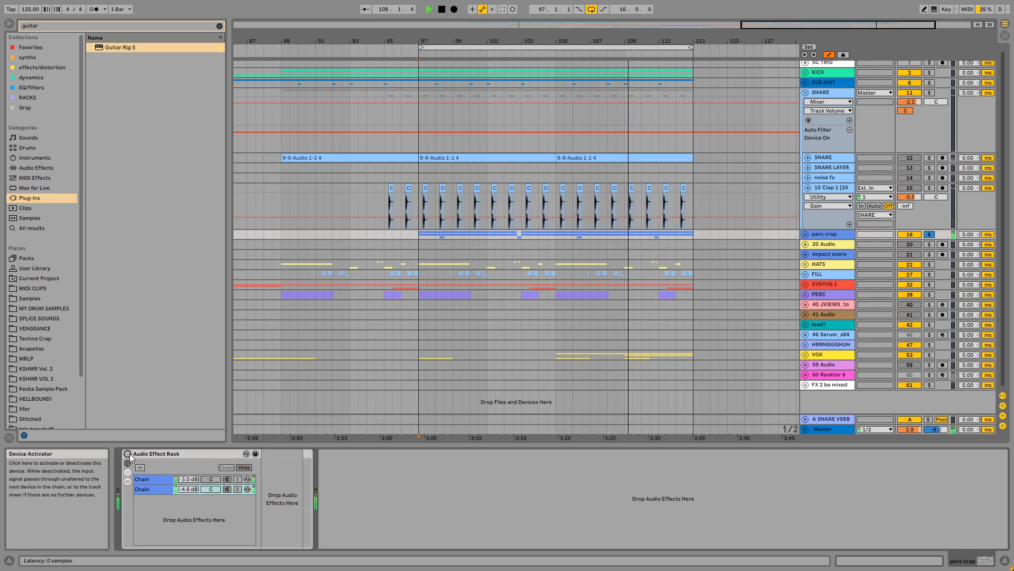
left_click(128, 454)
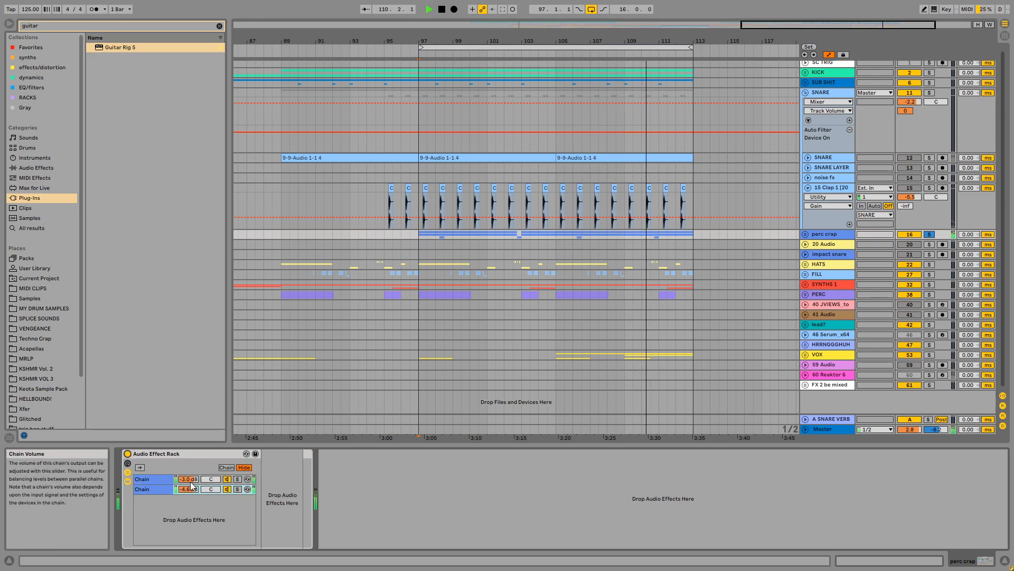
left_click_drag(188, 479, 188, 487)
Unsolo the perc crap group and restart playback from 97.1.1 in the full mix
left_click(929, 234)
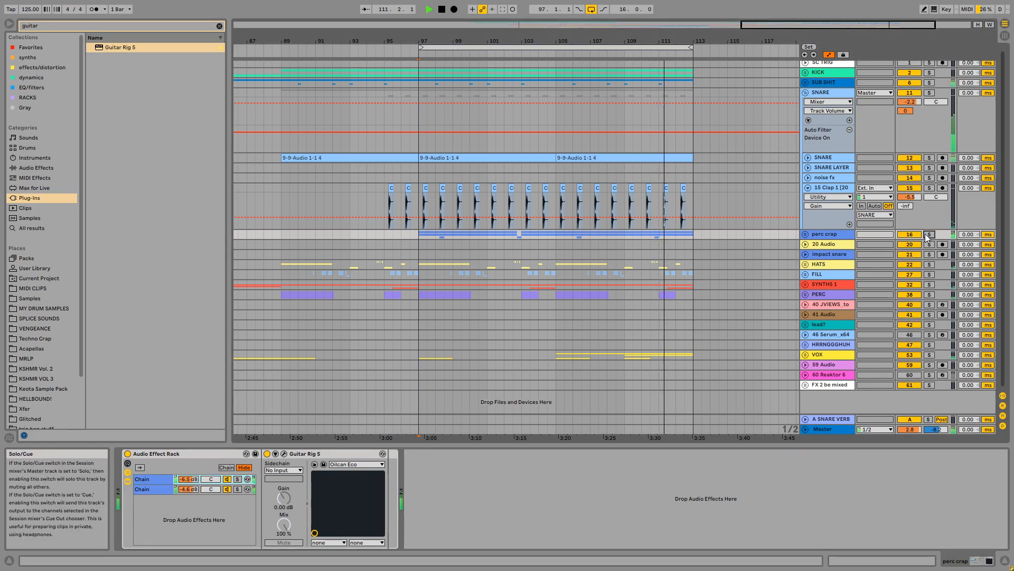
key("space")
key("space")
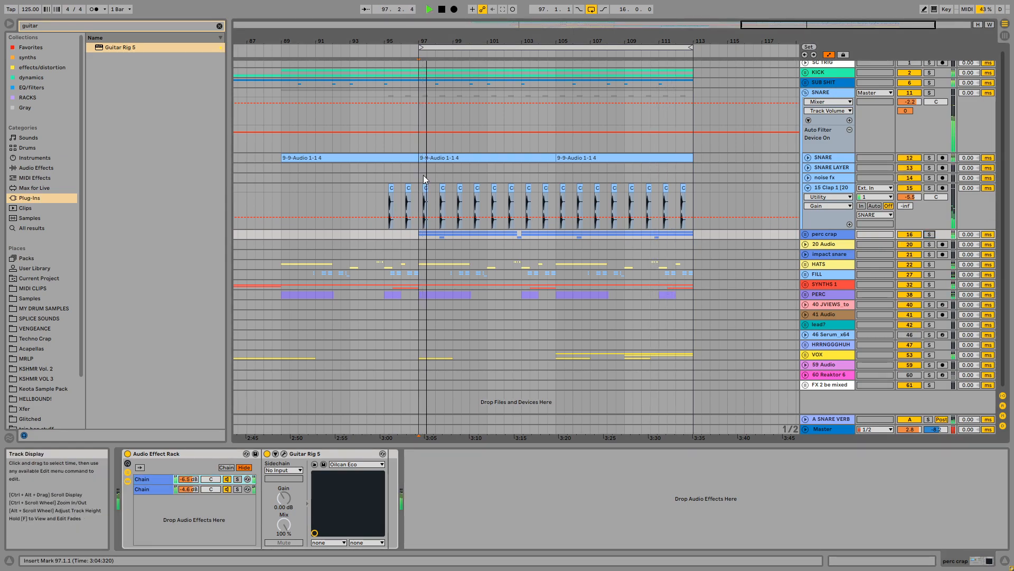
Unfold the perc crap group and rebalance its rack with the Guitar Rig chain at -11.2 dB and the empty chain at -2.4 dB
left_click(220, 26)
left_click(830, 188)
left_click(823, 234)
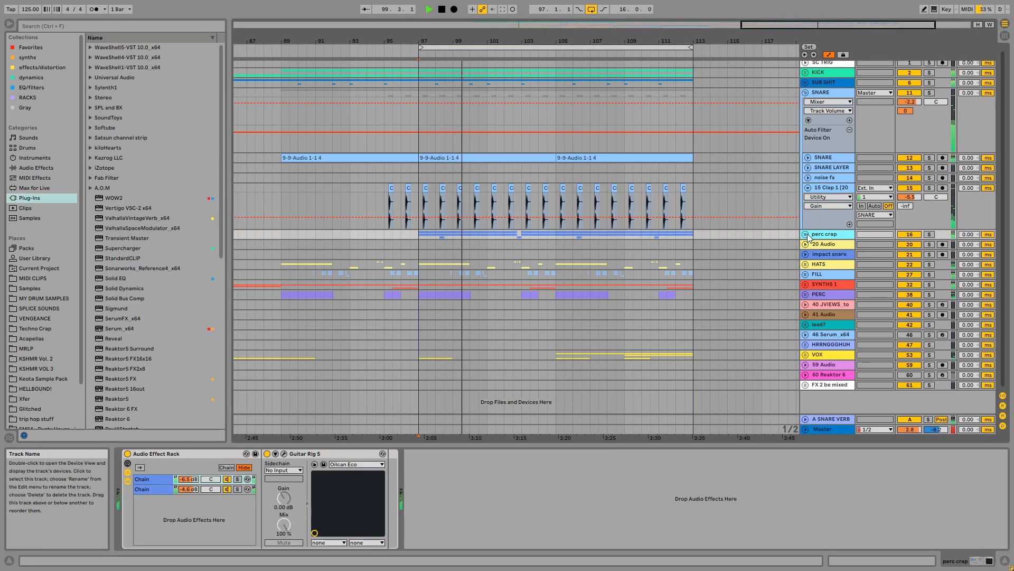
left_click(806, 234)
mouse_move(188, 479)
left_mouse_down()
mouse_move(191, 489)
mouse_move(192, 478)
left_mouse_up()
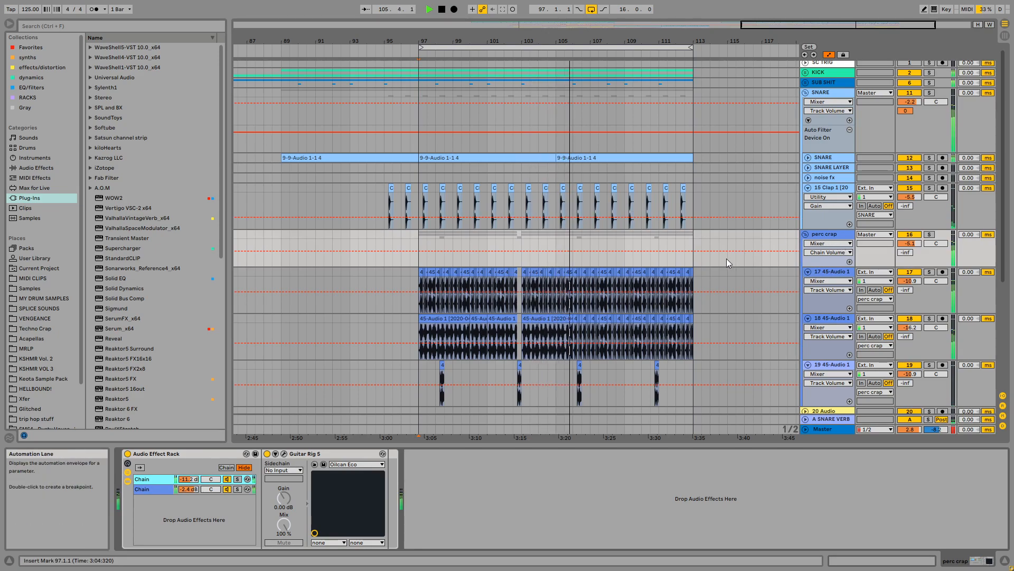
Fold tracks 17, 18 and 19 inside the perc crap group and save the project
left_click(807, 270)
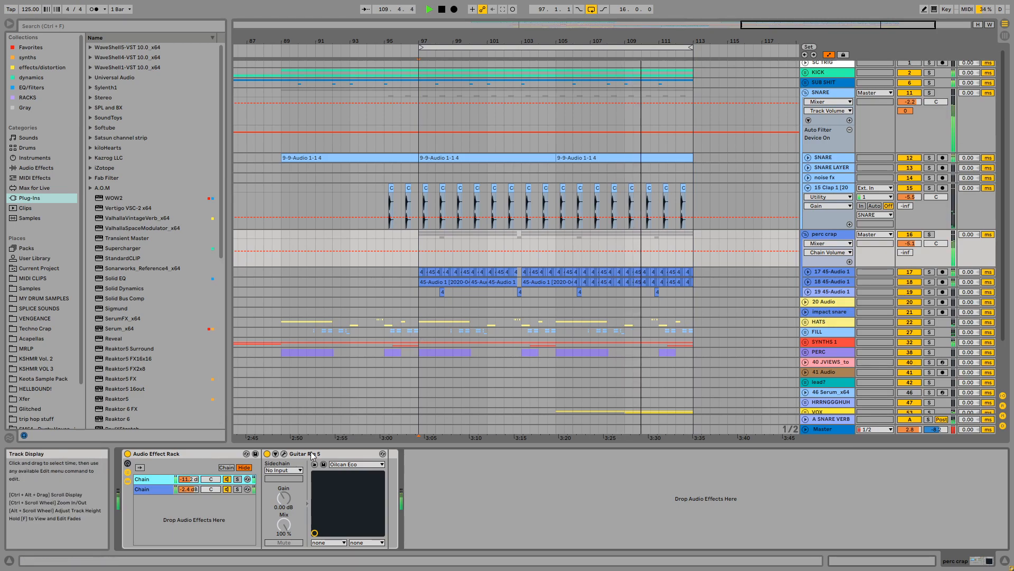
left_click_drag(635, 40, 571, 39)
scroll(562, 249, "up", 1)
key("ctrl+s")
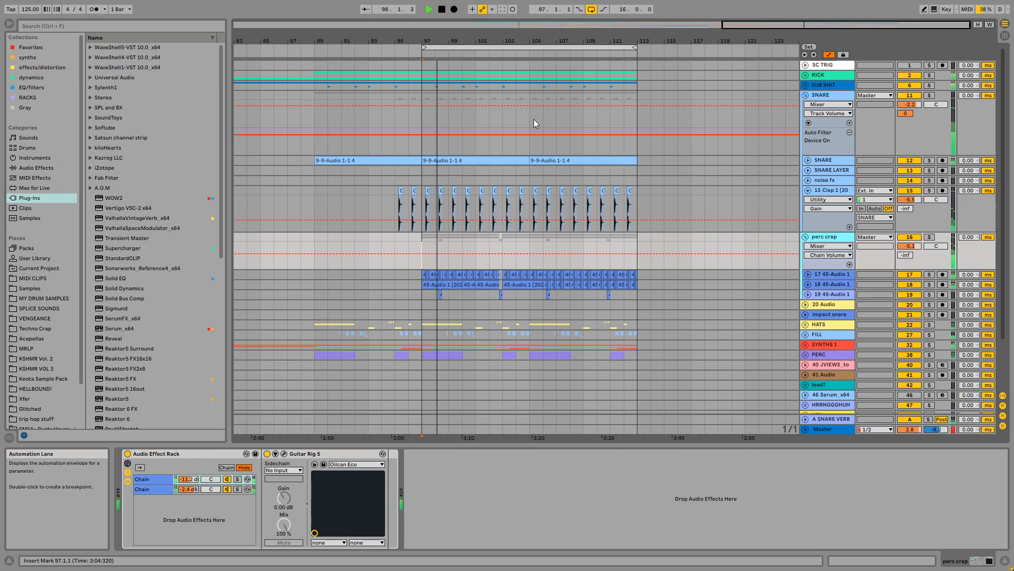
Play from 65.1.1, unfold the SYNTHS 1 group and select the 36 LuSH-101 track
scroll(533, 119, "down", 2)
left_click_drag(534, 42, 635, 48)
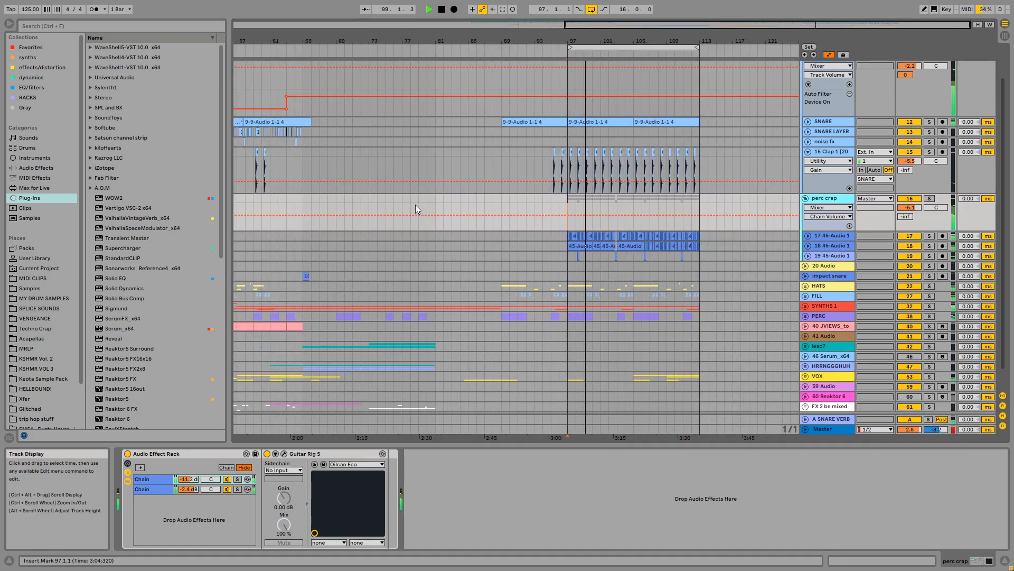
left_click(306, 200)
scroll(417, 163, "down", 1)
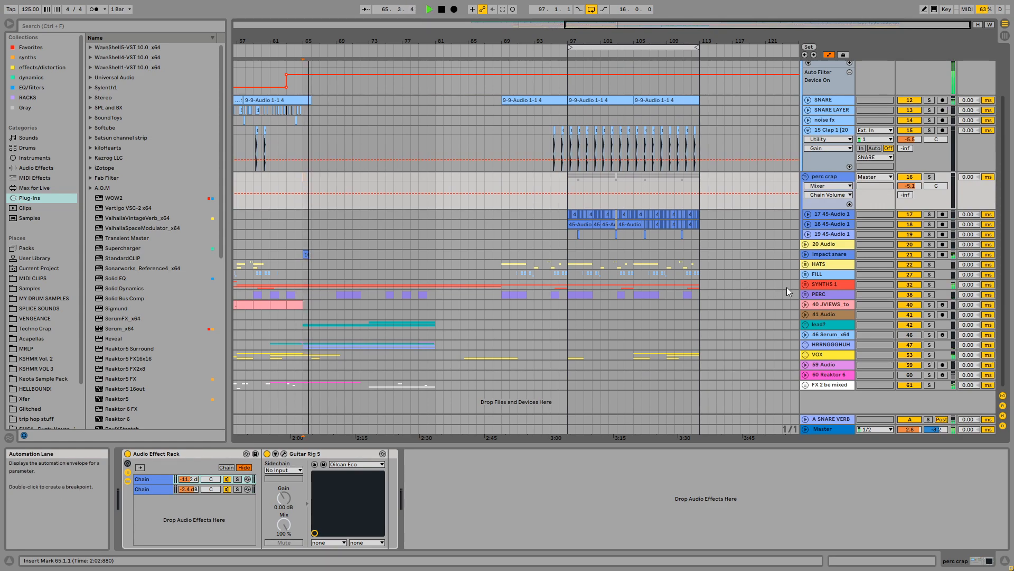
left_click(806, 284)
scroll(820, 333, "down", 2)
left_click(808, 342)
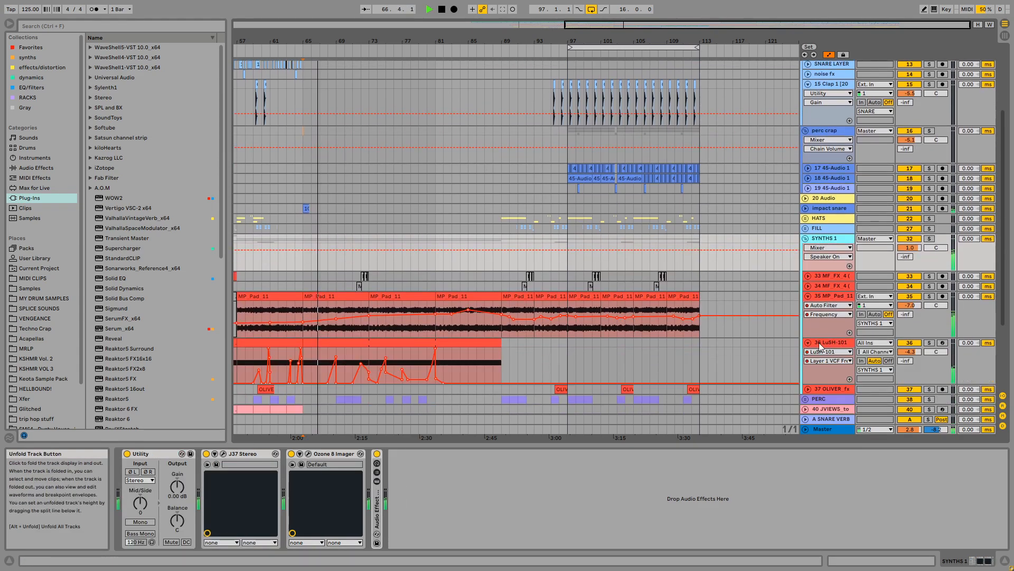
scroll(684, 283, "down", 4)
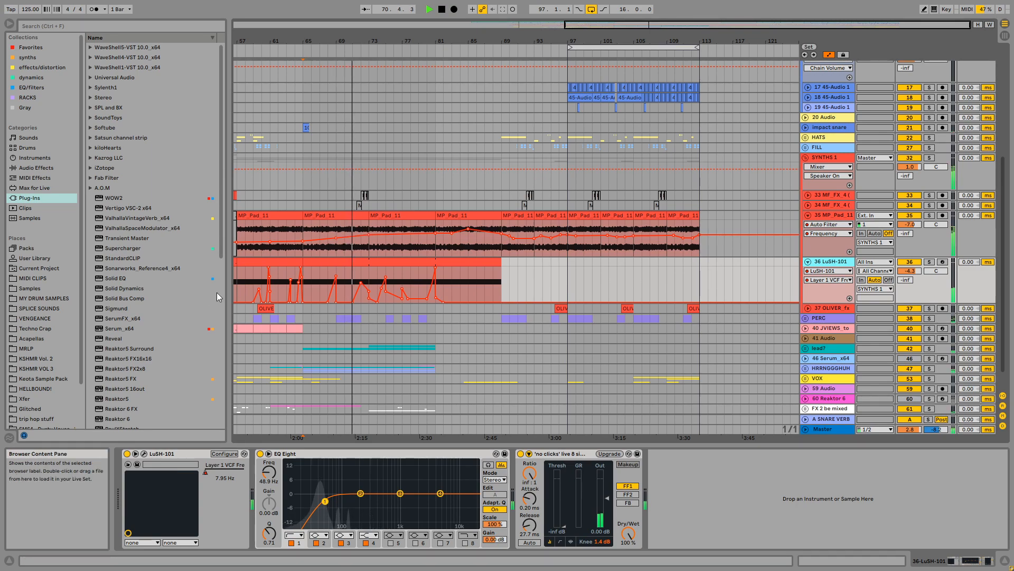
left_click(132, 24)
type("guita")
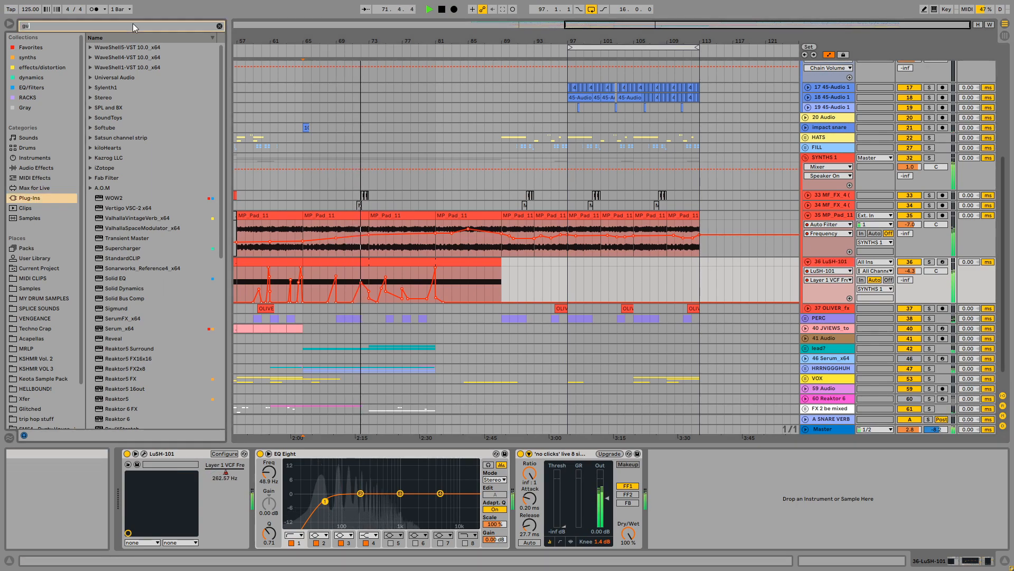
left_click(220, 26)
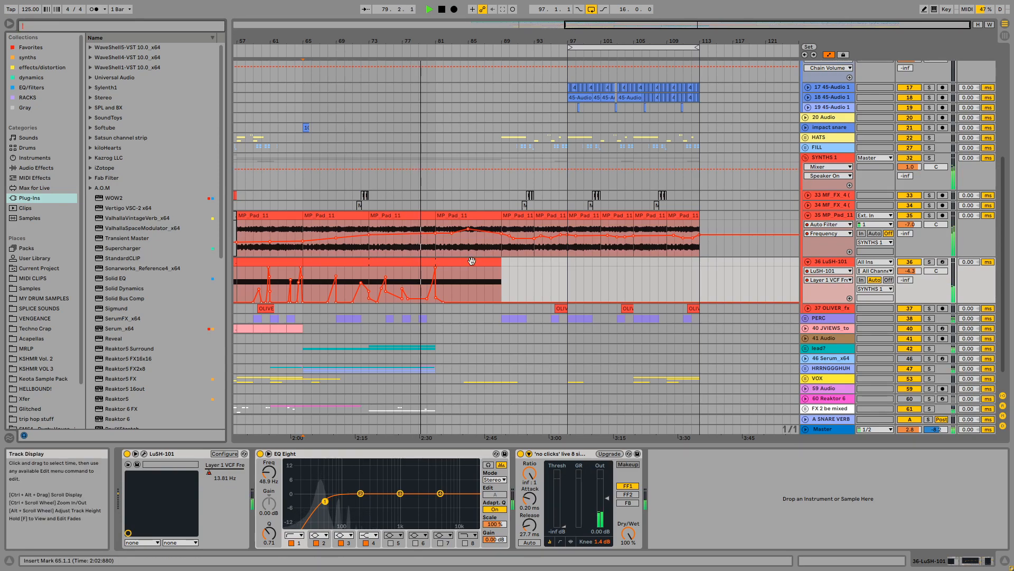
Add small Layer 1 VCF frequency automation peaks between bars 83 and 87 on LuSH-101 and extend its clip to the loop end at bar 113
scroll(485, 332, "down", 1)
scroll(492, 327, "up", 3)
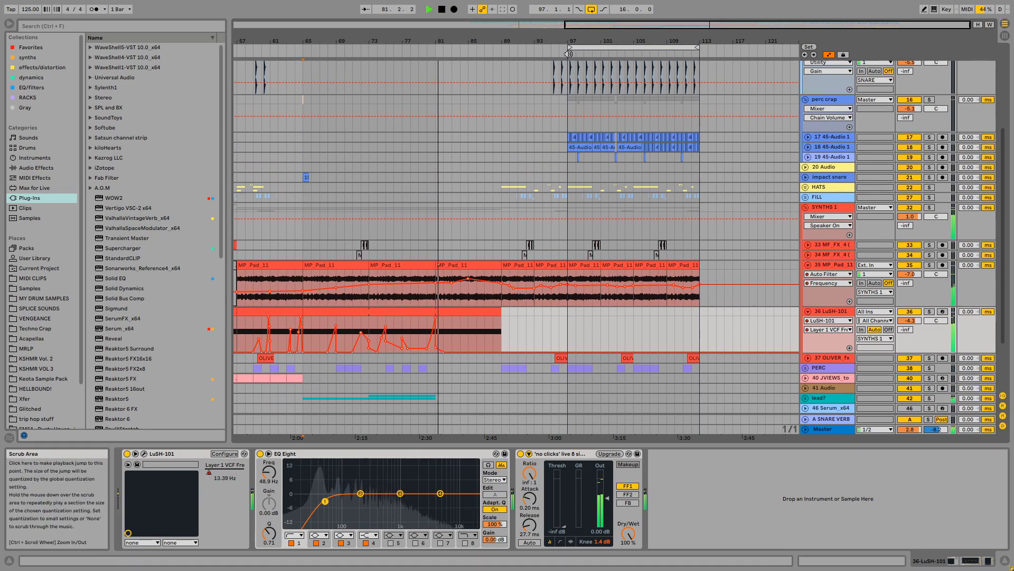
left_click(451, 352)
left_click_drag(457, 352, 493, 350)
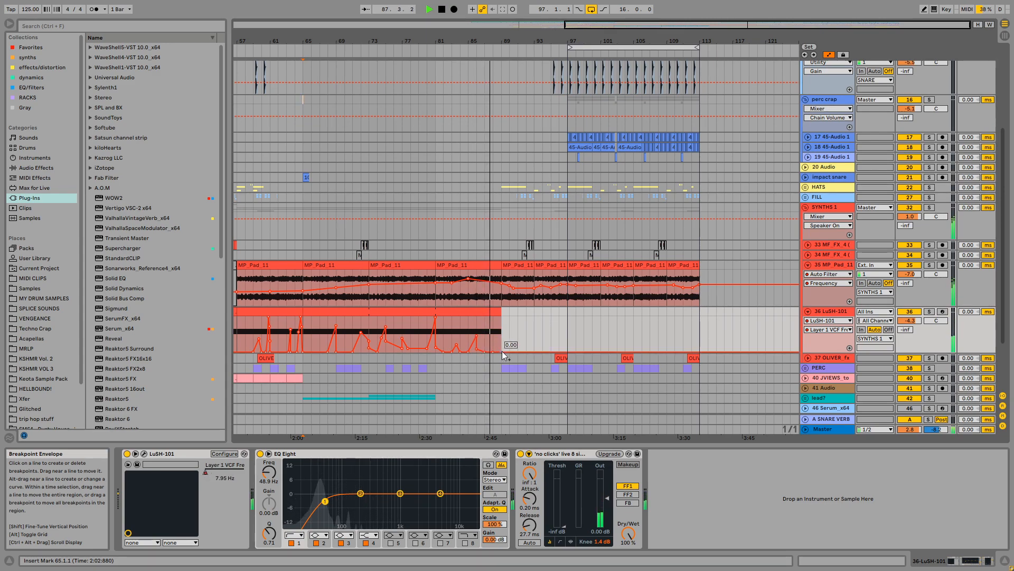
left_click_drag(500, 311, 700, 312)
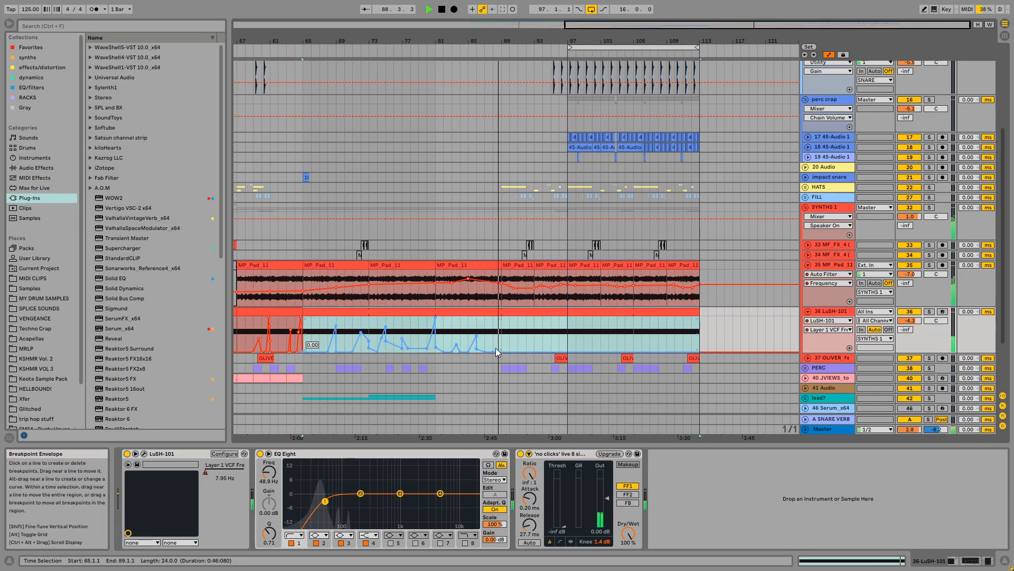
Draw rising filter frequency automation peaks on the extended LuSH-101 clip between about bars 91 and 97
left_click(500, 335)
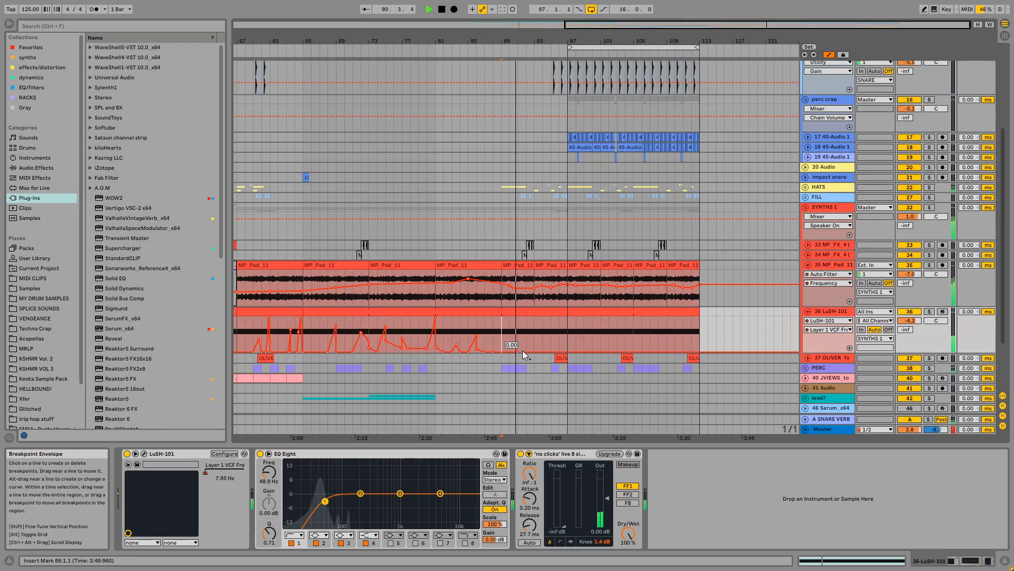
left_click_drag(522, 350, 569, 353)
left_click(548, 346)
left_click(563, 346)
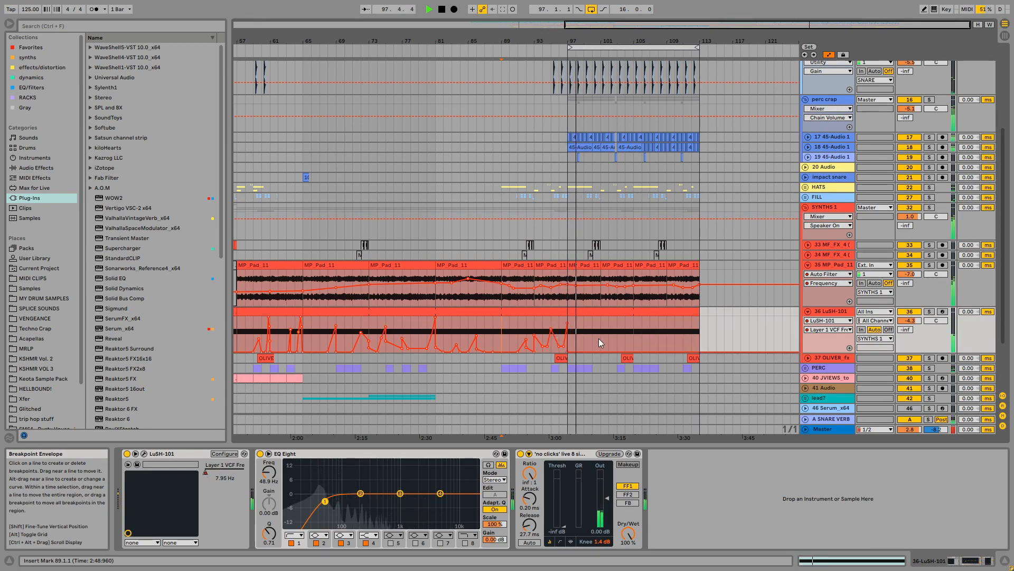
Copy the two-bar LuSH-101 filter automation from 59.1.1 to 61.1.1 and paste it at 101.1.1
left_click_drag(594, 41, 659, 26)
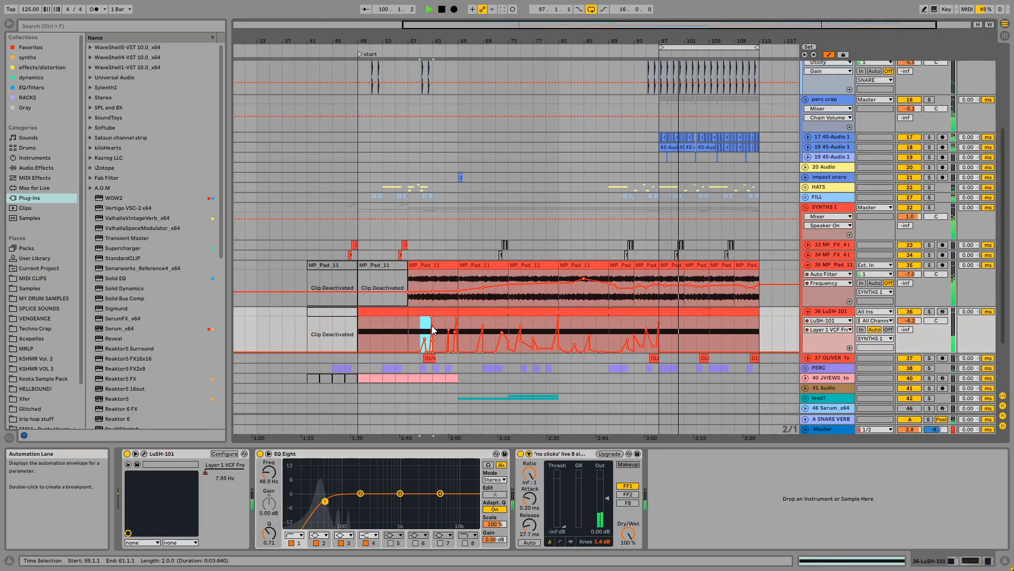
left_click(687, 332)
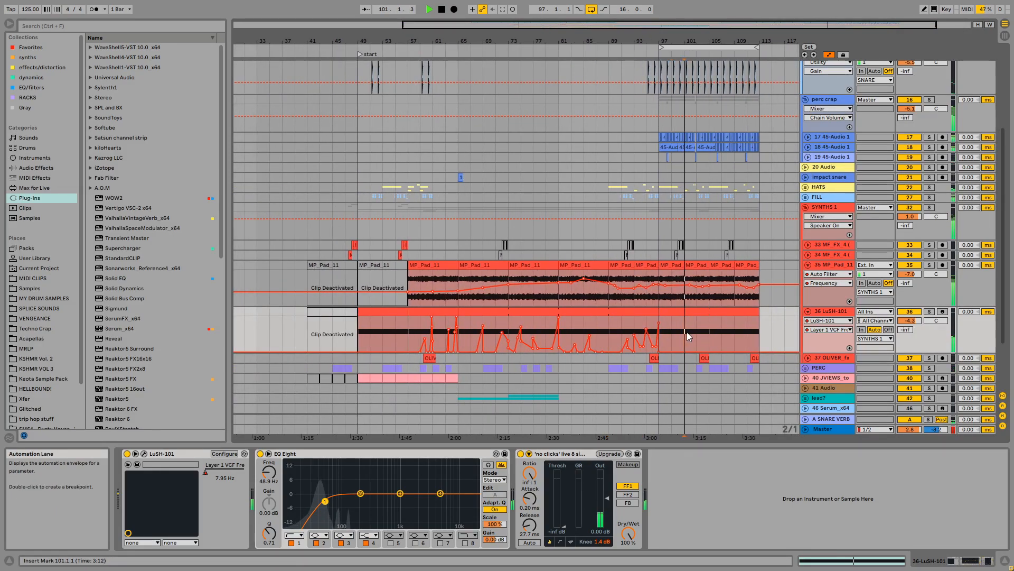
key("ctrl+v")
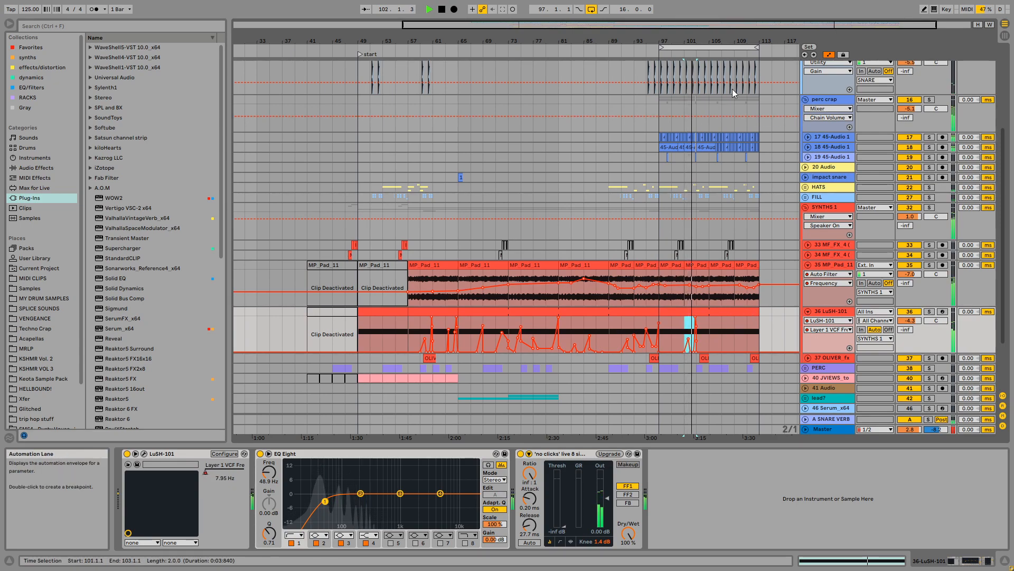
Try pasting the two-bar filter automation again at 103.1.1 and undo that paste
left_click_drag(737, 41, 698, 58)
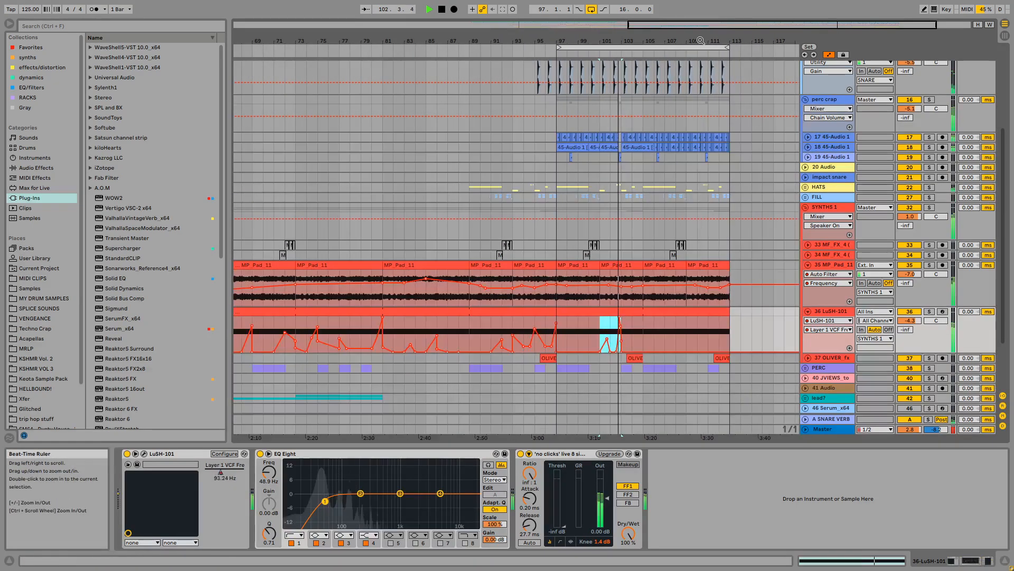
left_click(604, 332)
left_click(622, 331)
key("ctrl+v")
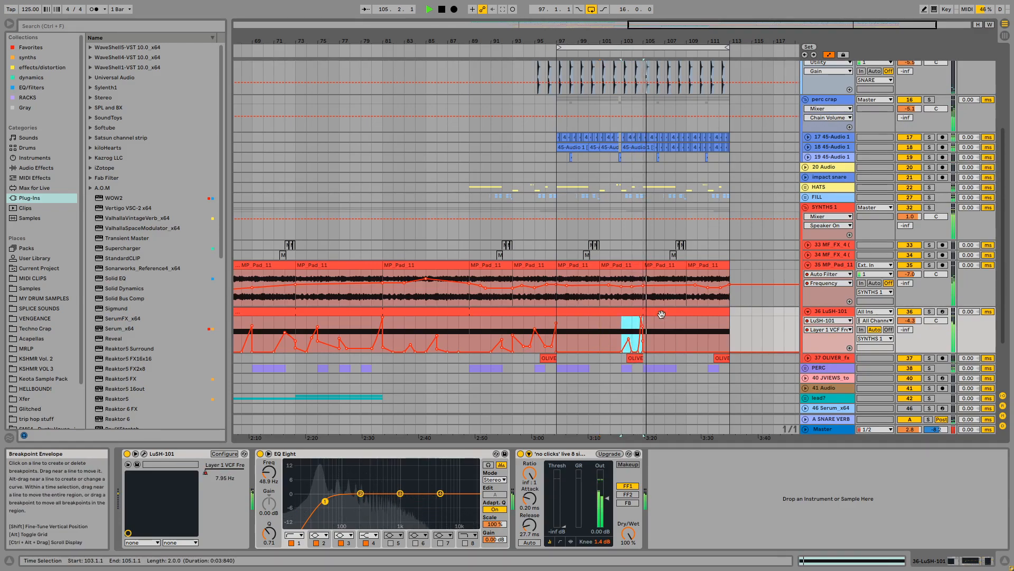
key("ctrl+z")
left_click(604, 336)
key("ctrl+v")
left_click(632, 321)
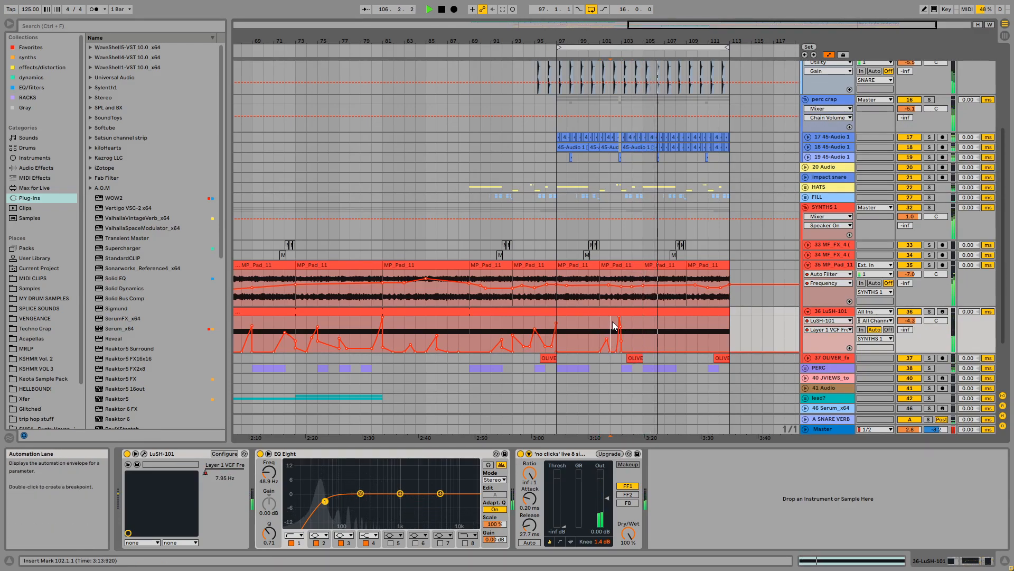
Lower the second LuSH-101 filter automation peak just before bar 103
left_click_drag(615, 326, 619, 326)
left_click(596, 340)
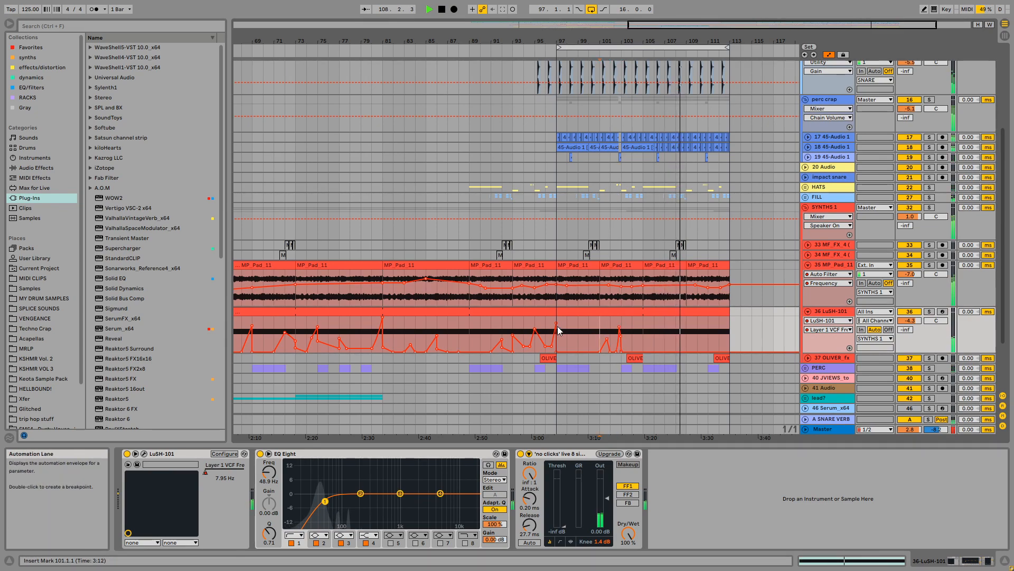
left_click_drag(557, 330, 650, 329)
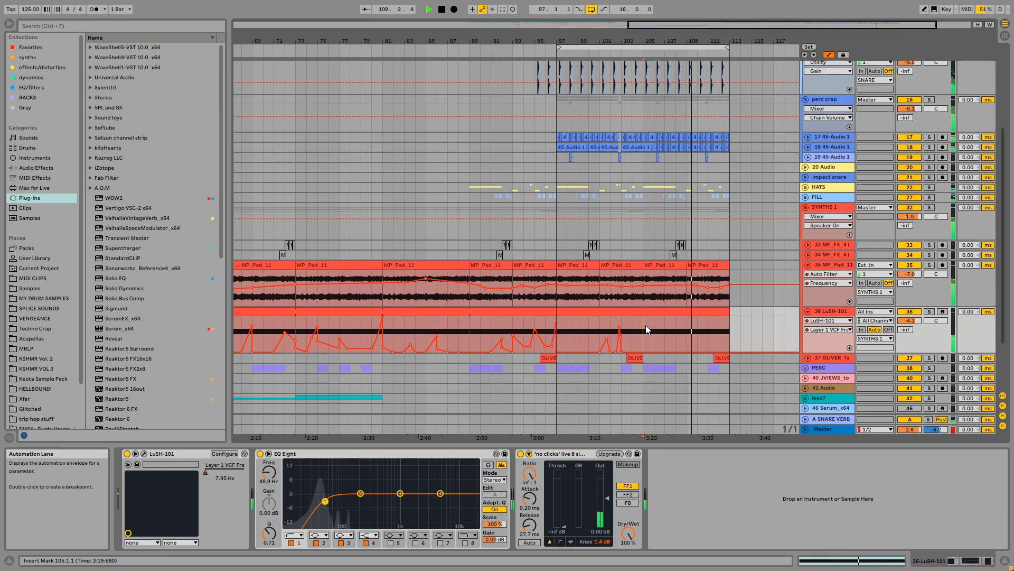
Copy the one-bar filter automation peak at 101.1.1 to bar 111 and raise the envelope at the clip's end at bar 113
left_click(608, 329)
key("ctrl+c")
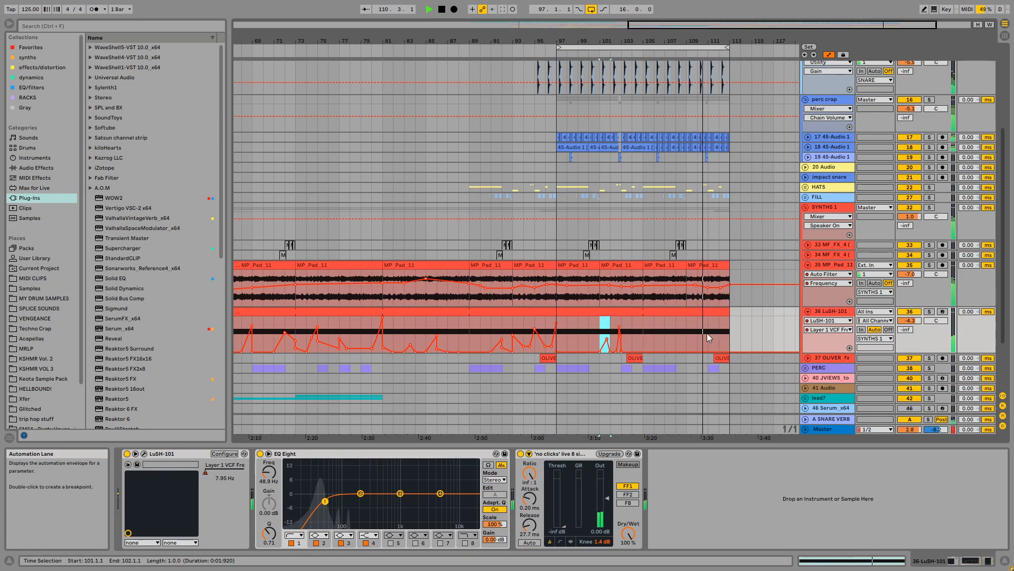
left_click(708, 334)
key("ctrl+v")
left_click(718, 326)
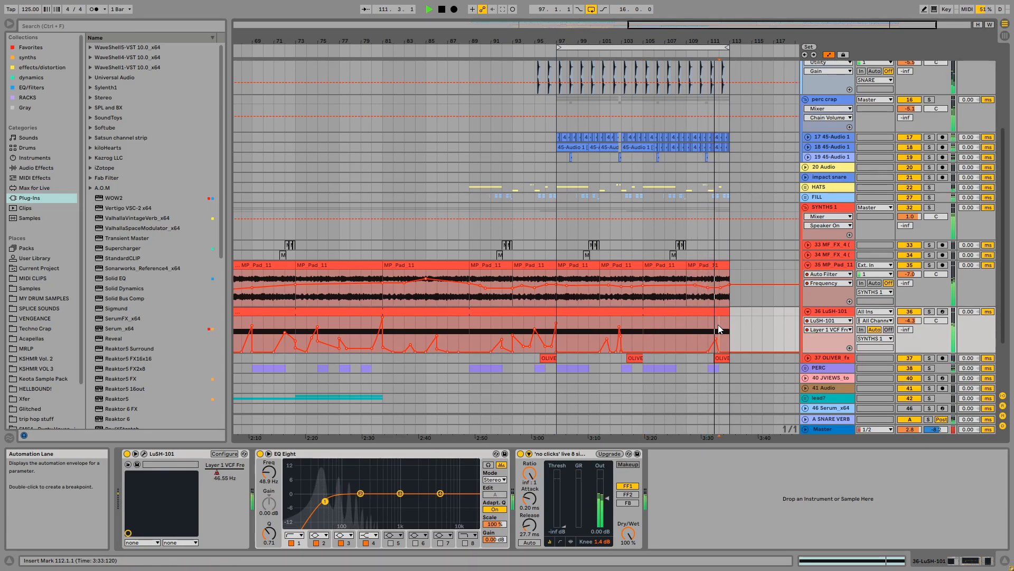
left_click_drag(727, 352, 734, 324)
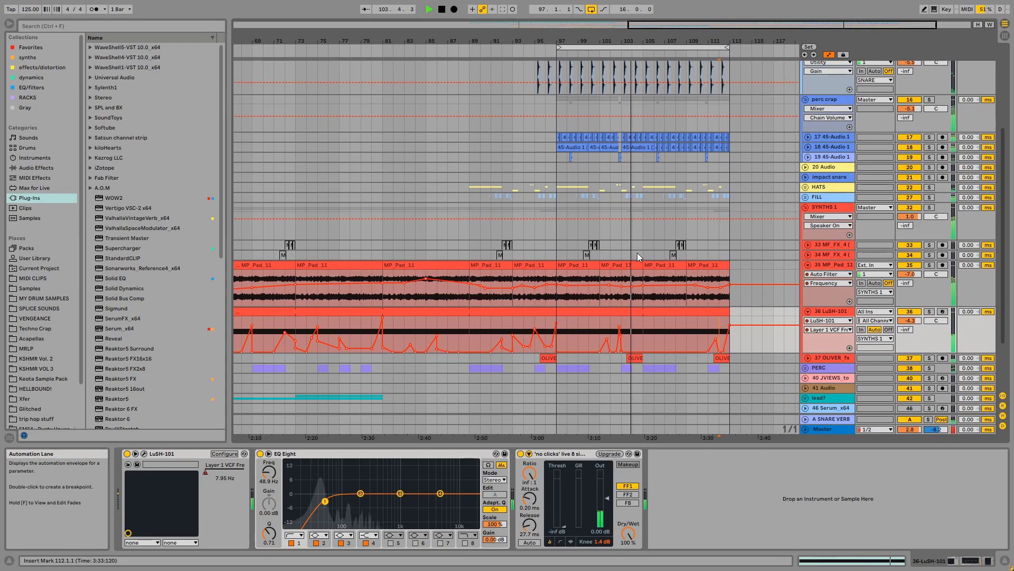
Fold the SYNTHS 1 group and all remaining unfolded tracks and groups in the arrangement
scroll(637, 253, "up", 1)
left_click(806, 228)
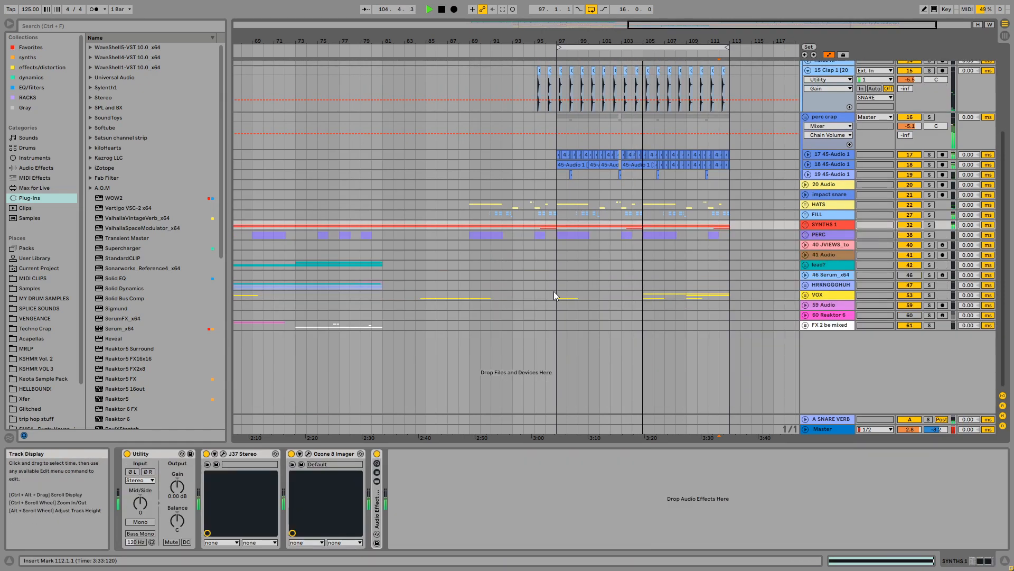
scroll(581, 254, "up", 1)
left_click(556, 208)
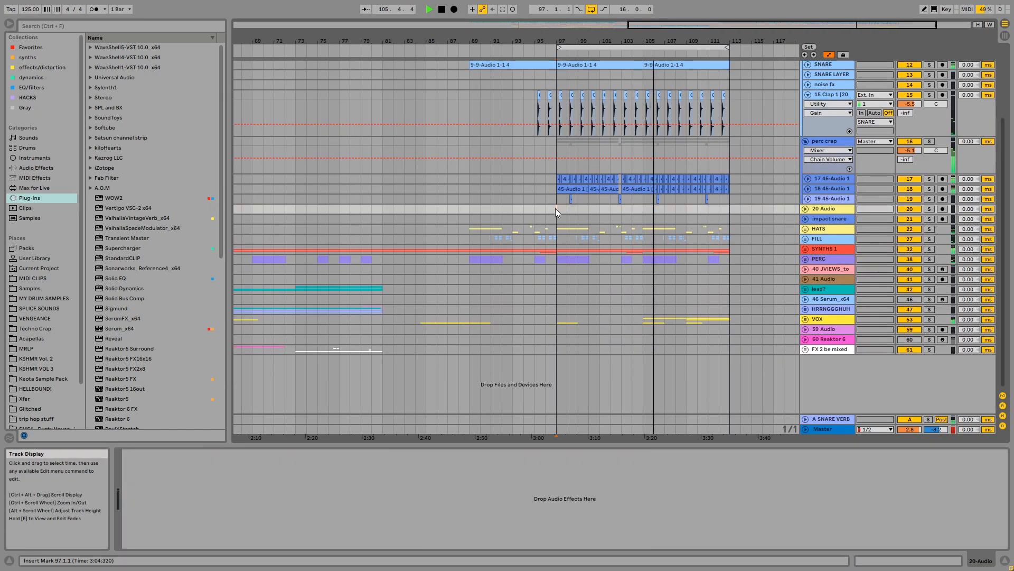
scroll(799, 152, "up", 1)
left_click(807, 163, "alt")
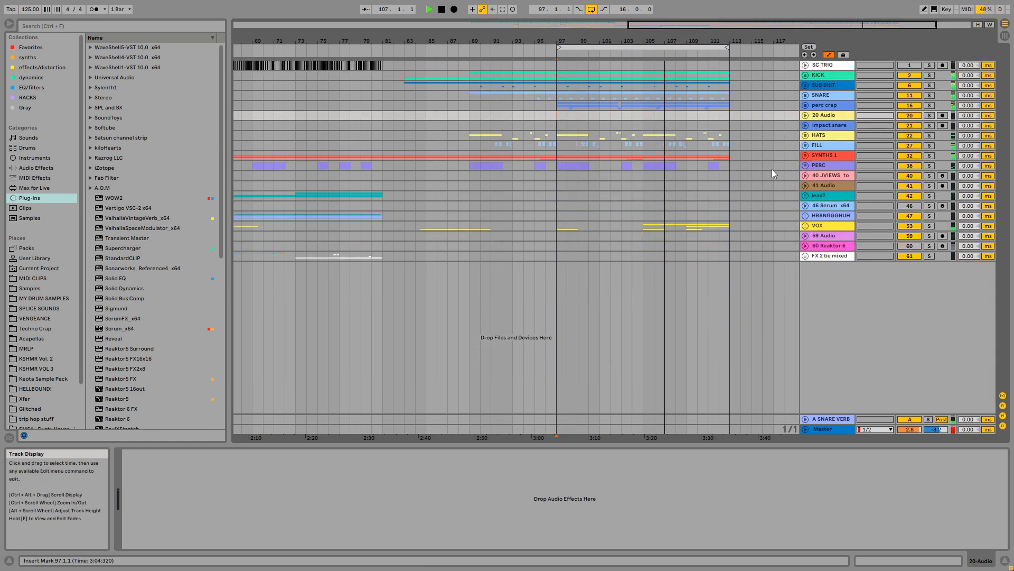
Place the insert marker at 97.1.1 on the 20 Audio track, stop playback and save the project
left_click(633, 115)
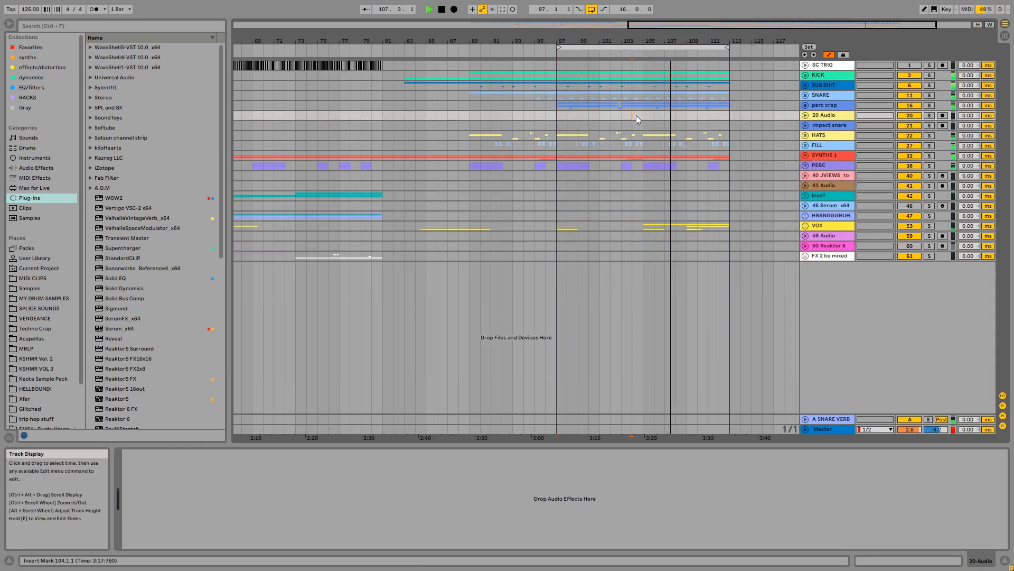
left_click(553, 114)
key("space")
key("ctrl+s")
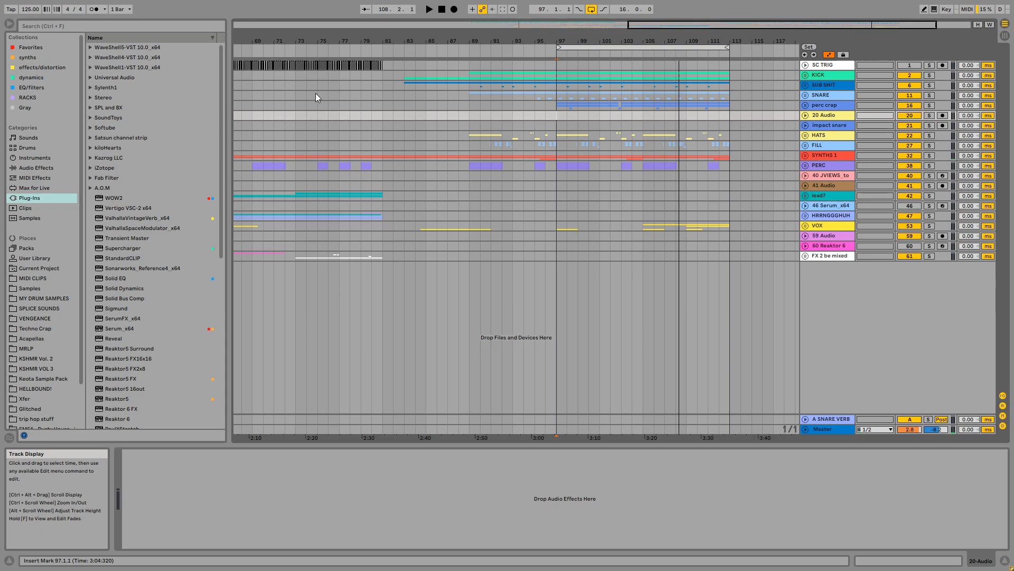
Leave full-screen mode and open the recent Live Set "ate oh wait 128.als"
key("F11")
left_click(9, 17)
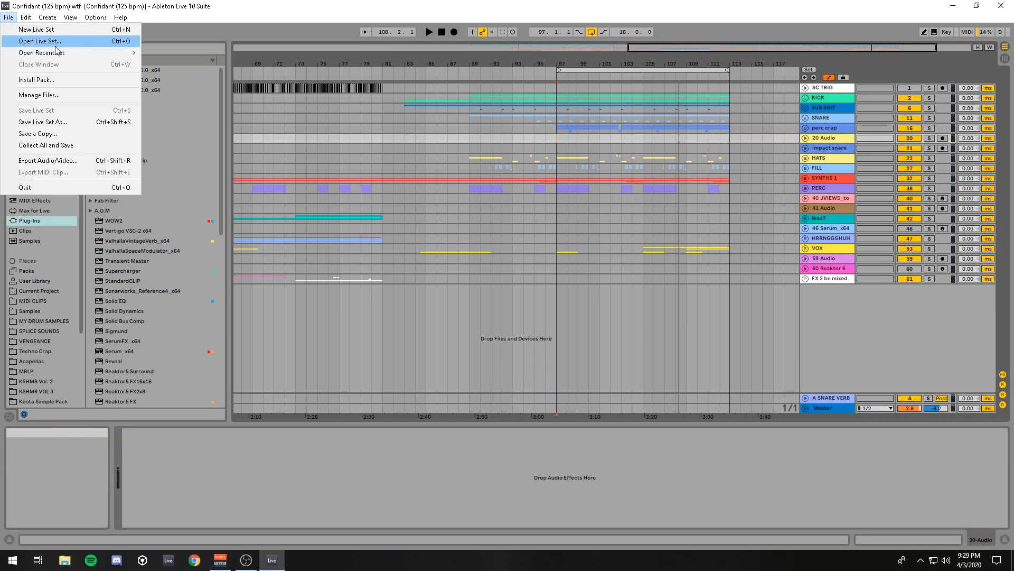
mouse_move(56, 52)
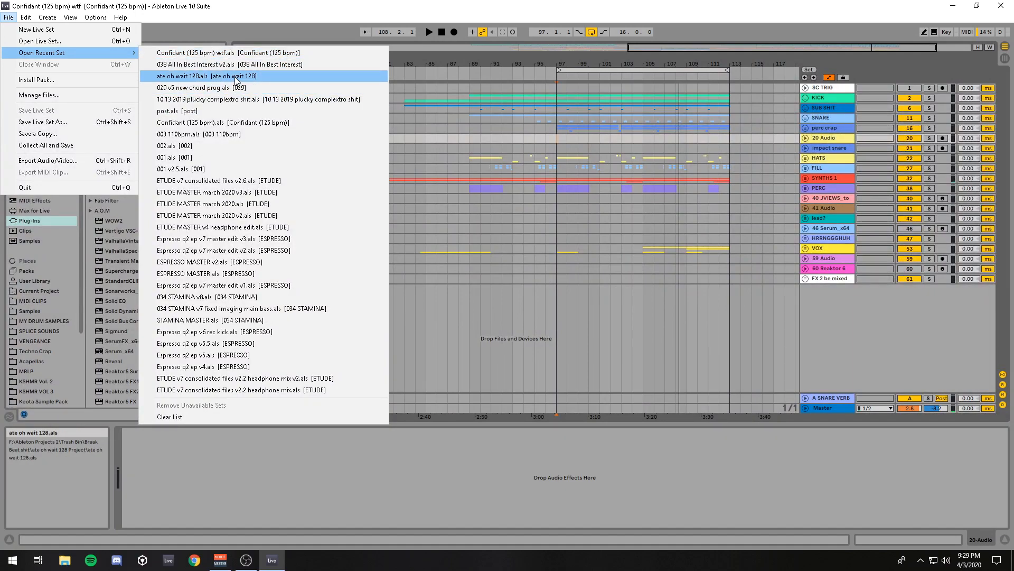
left_click(235, 77)
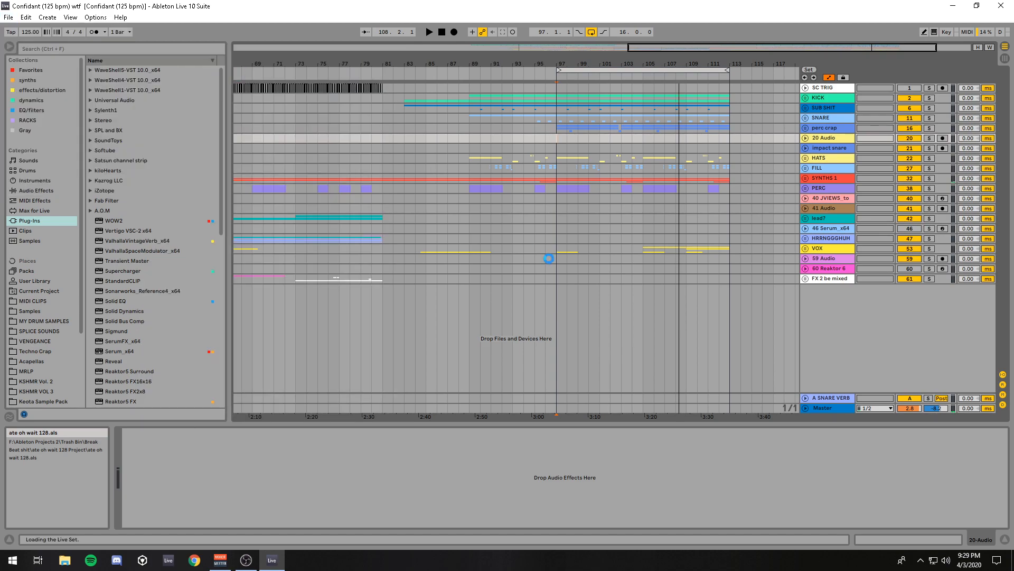
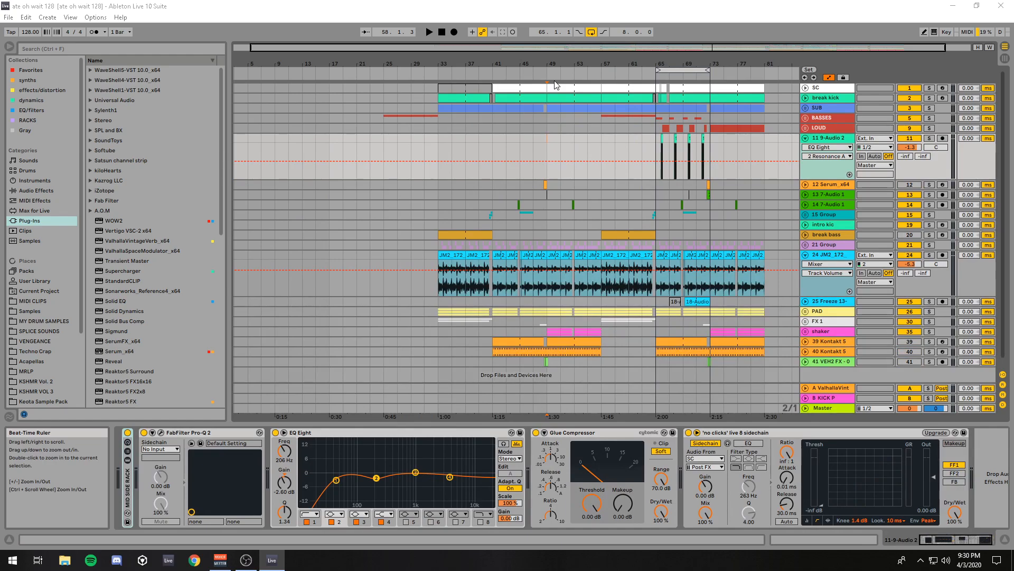
Return to full-screen mode, show the Master track's devices and start playback from 25.1.1
left_click(383, 130)
key("F11")
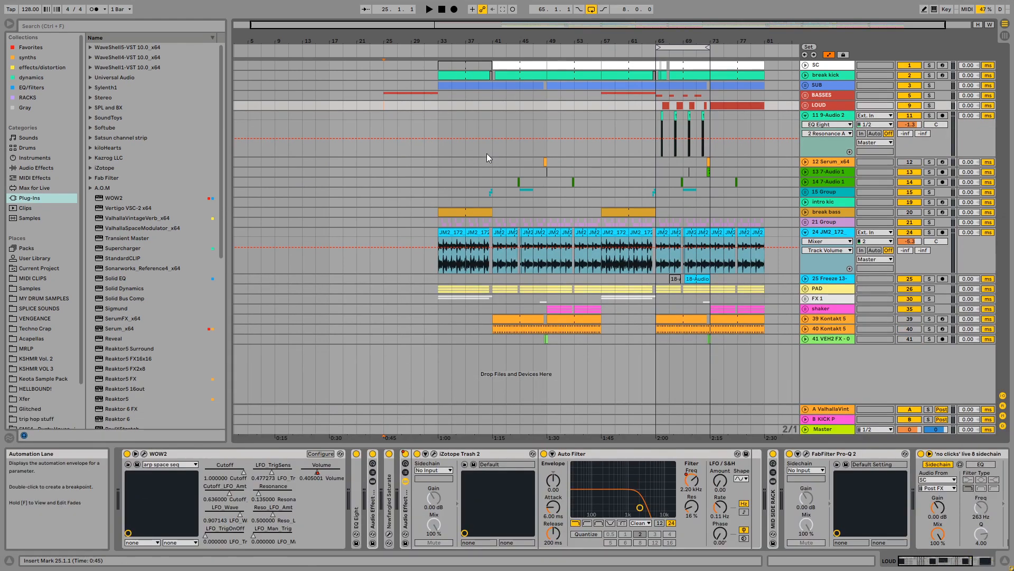
left_click_drag(533, 37, 498, 40)
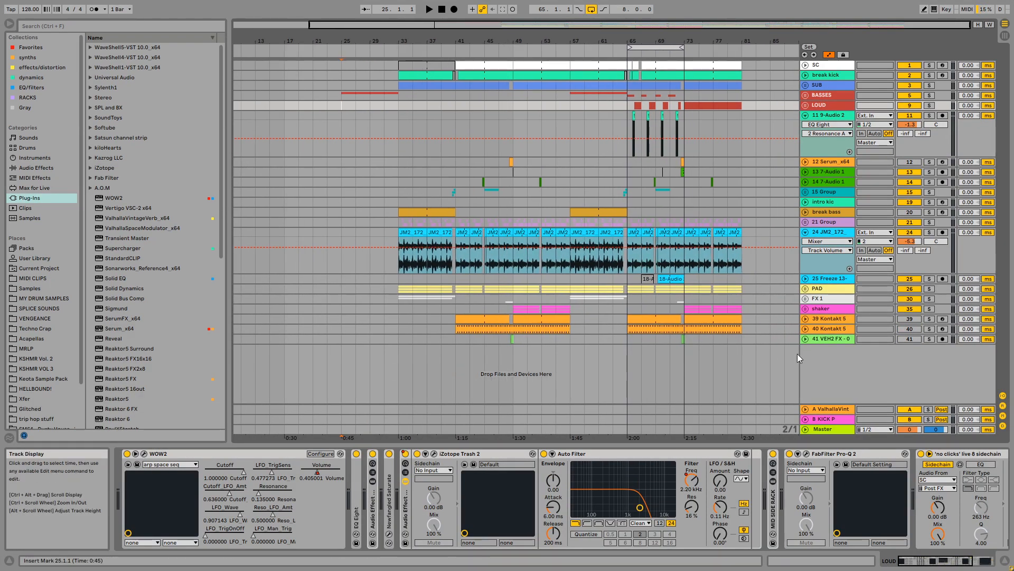
left_click(839, 431)
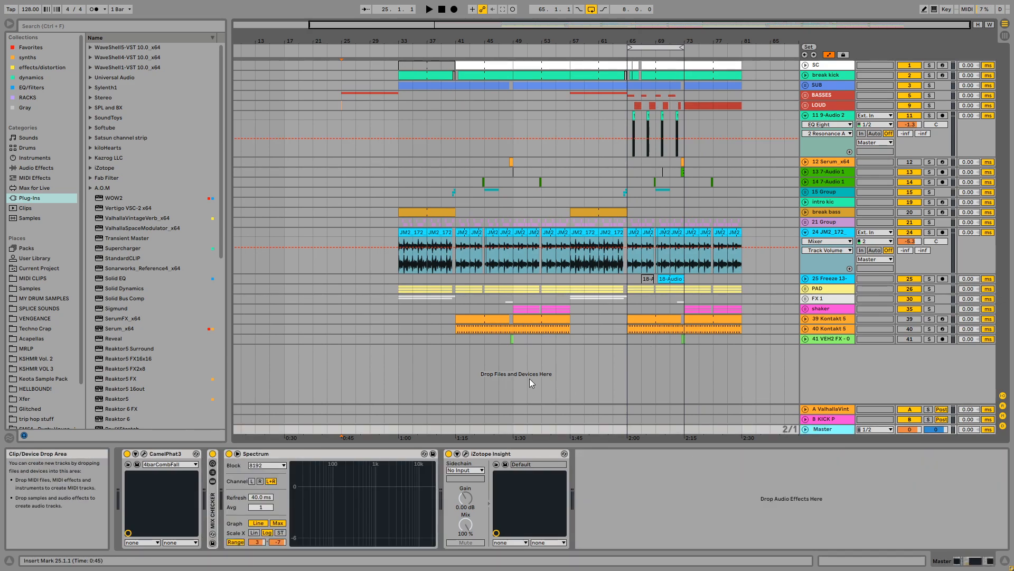
key("space")
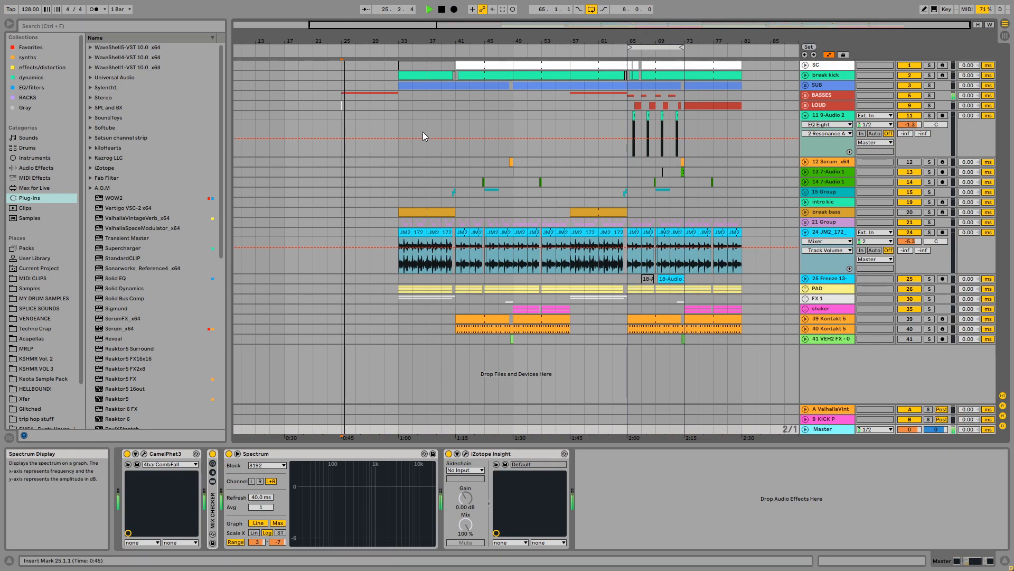
Listen through the arrangement into the loop at bar 65, placing the insert marker at 33.1.1 and 57.1.1 on the 11 9-Audio 2 track
left_click(401, 116)
left_click_drag(645, 40, 655, 37)
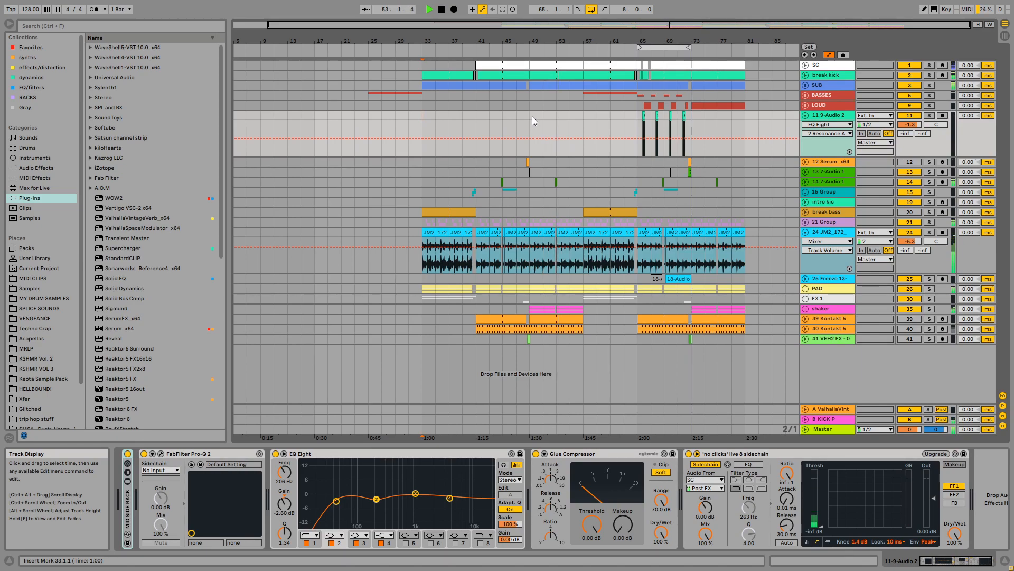
left_click(583, 121)
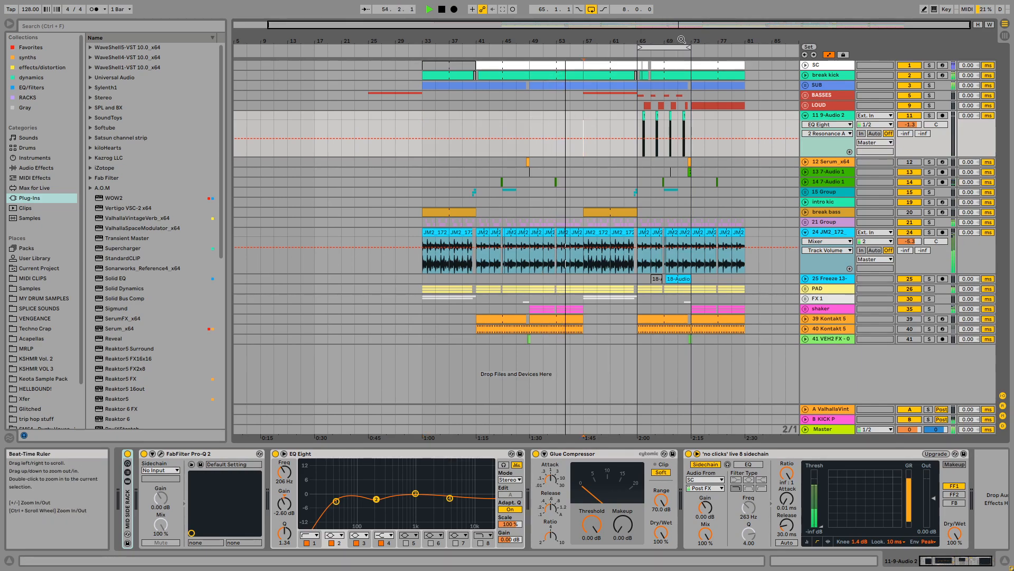
left_click_drag(673, 35, 669, 38)
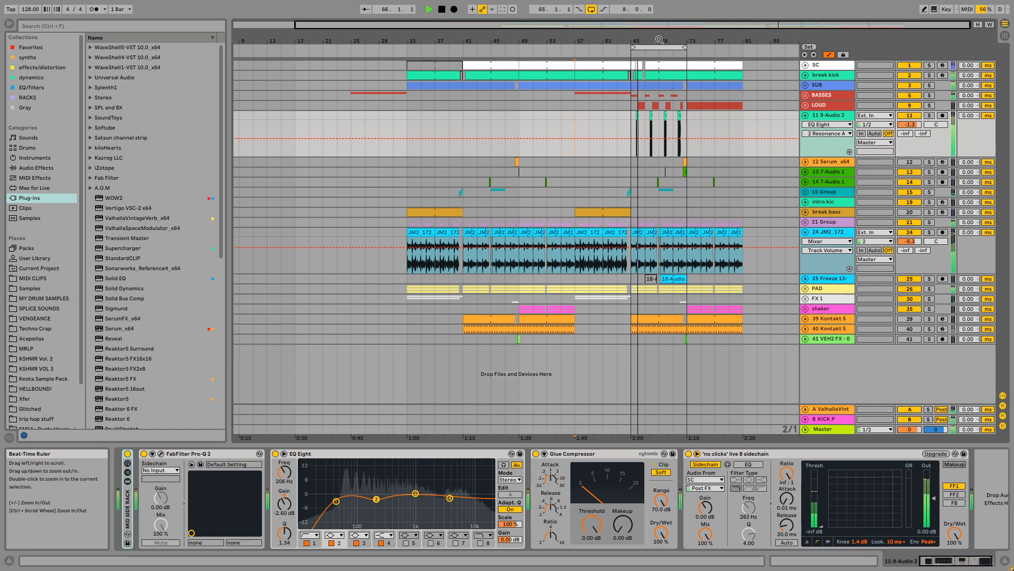
left_click_drag(659, 40, 647, 66)
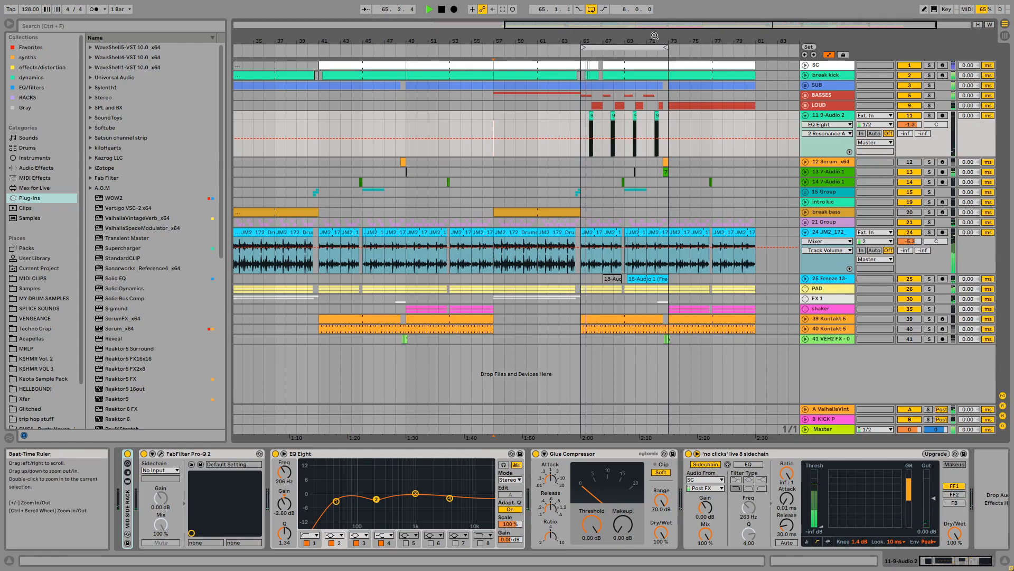
Duplicate the looped eight bars from 65.1.1 as time across all tracks
left_click_drag(654, 40, 642, 42)
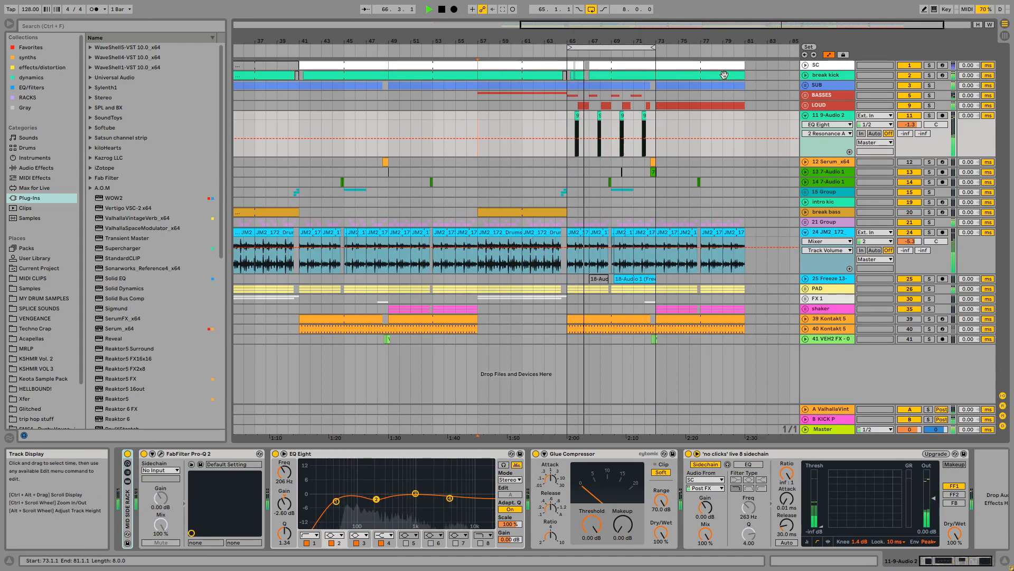
left_click(602, 47)
key("ctrl+d")
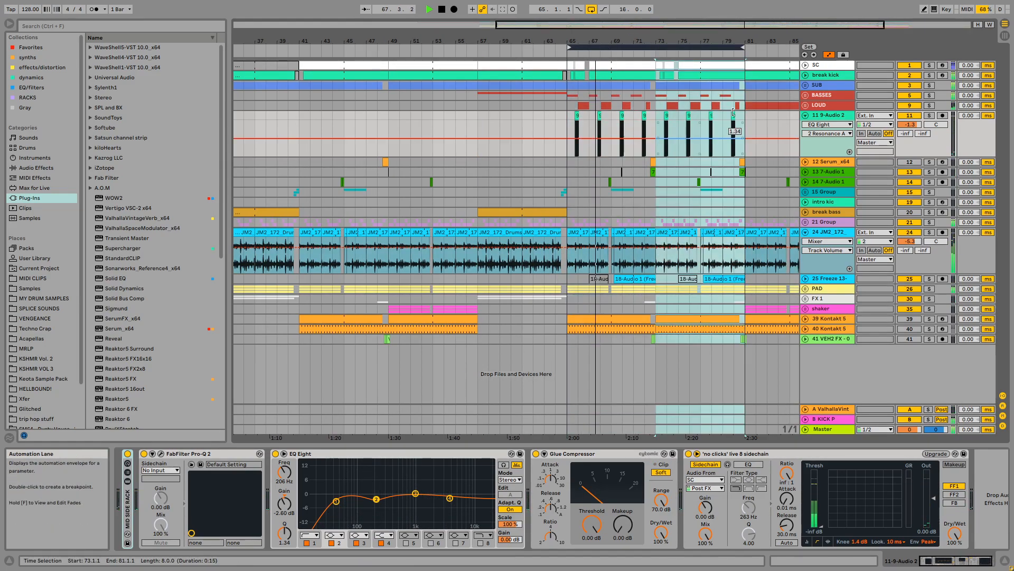
Copy the shaker clips spanning 81.1.1 to 89.1.1 and paste them at 73.1.1 on the same track
left_click_drag(744, 41, 619, 40)
left_click_drag(621, 308, 704, 309)
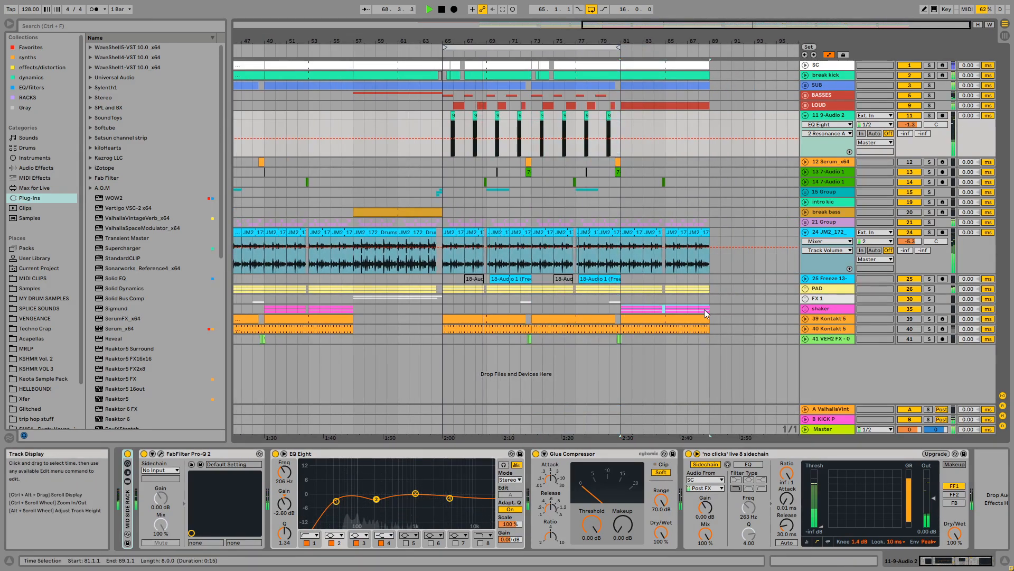
key("ctrl+c")
left_click(527, 312)
key("ctrl+v")
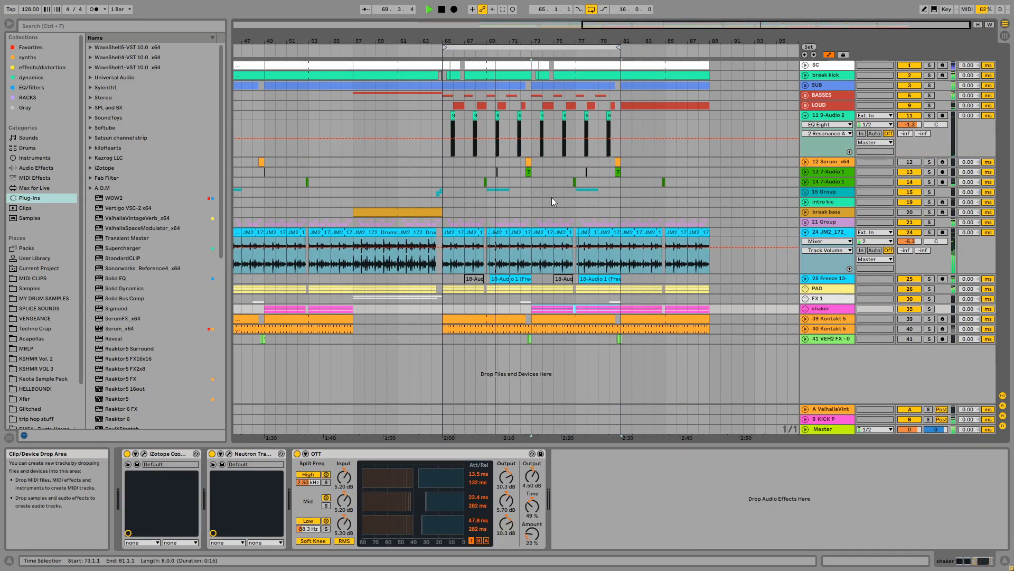
Fold the 11 9-Audio 2 track, unfold the LOUD and BASSES groups and stop playback
left_click(827, 115)
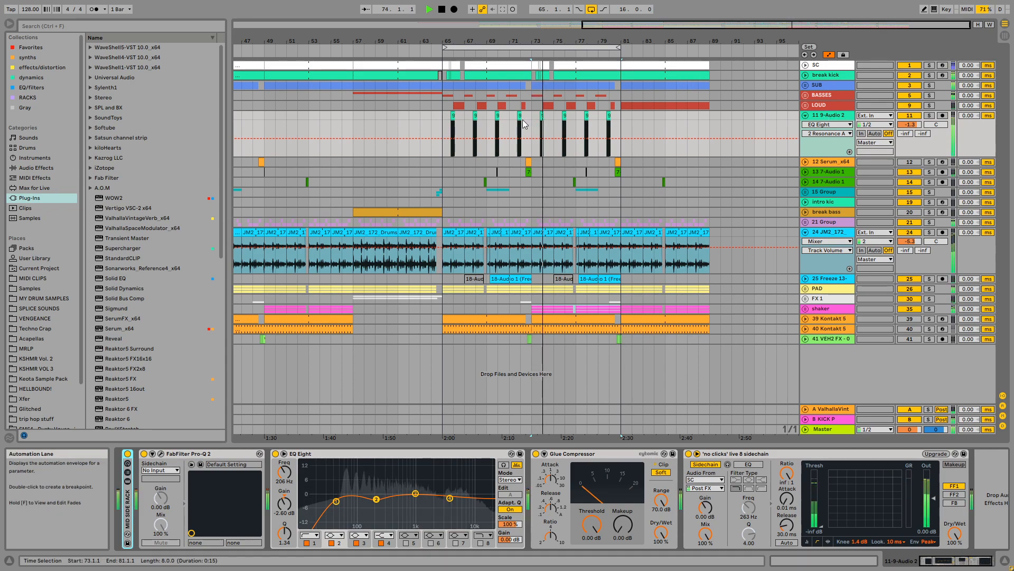
left_click(805, 115)
left_click(806, 105)
left_click(806, 95)
key("space")
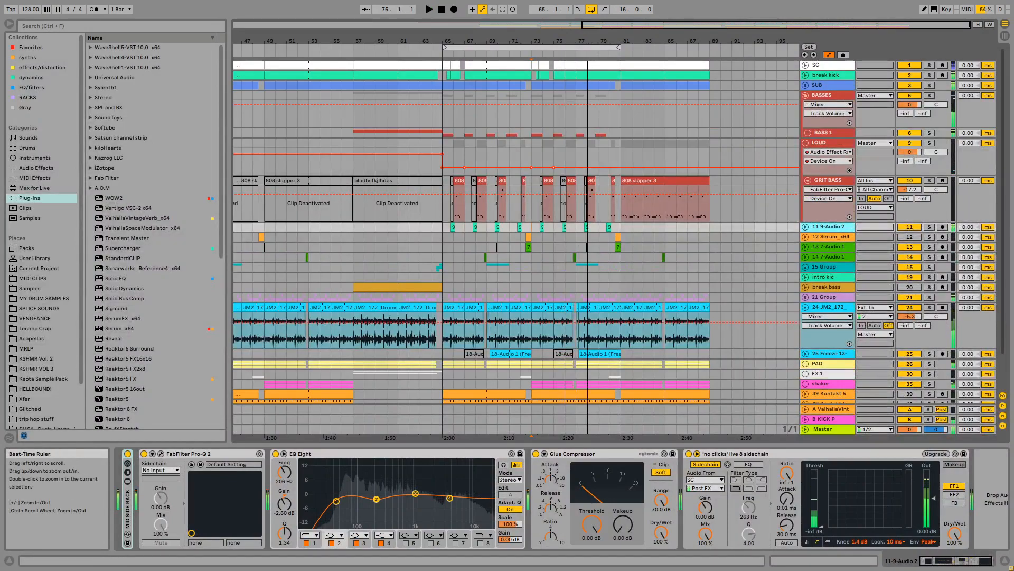
Look over the extended arrangement, placing the insert marker at 73.1.1 on BASSES and at 49.1.1 on 14 7-Audio 1
left_click_drag(547, 42, 509, 74)
left_click(480, 117)
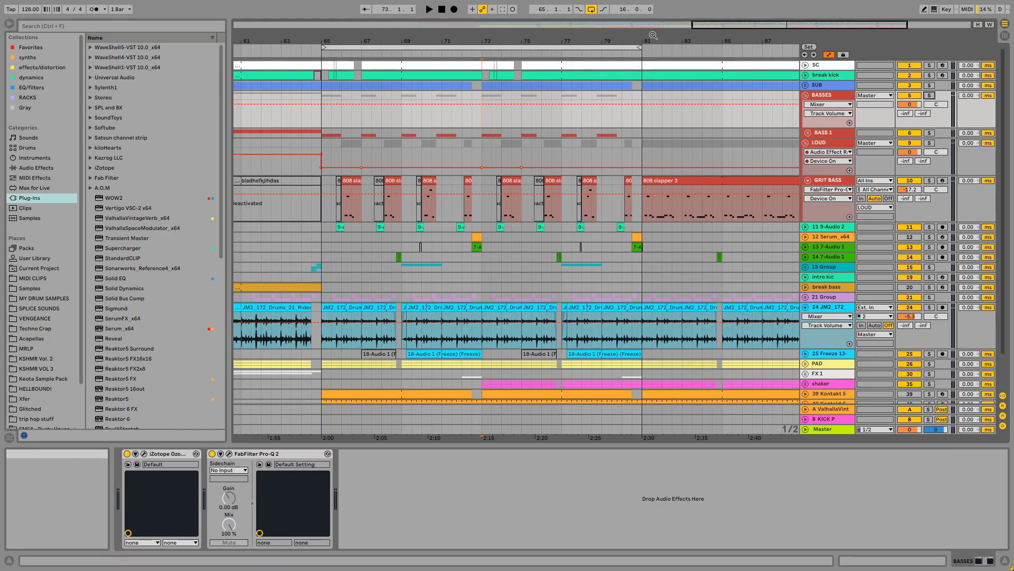
left_click_drag(652, 41, 787, 11)
scroll(649, 262, "down", 2)
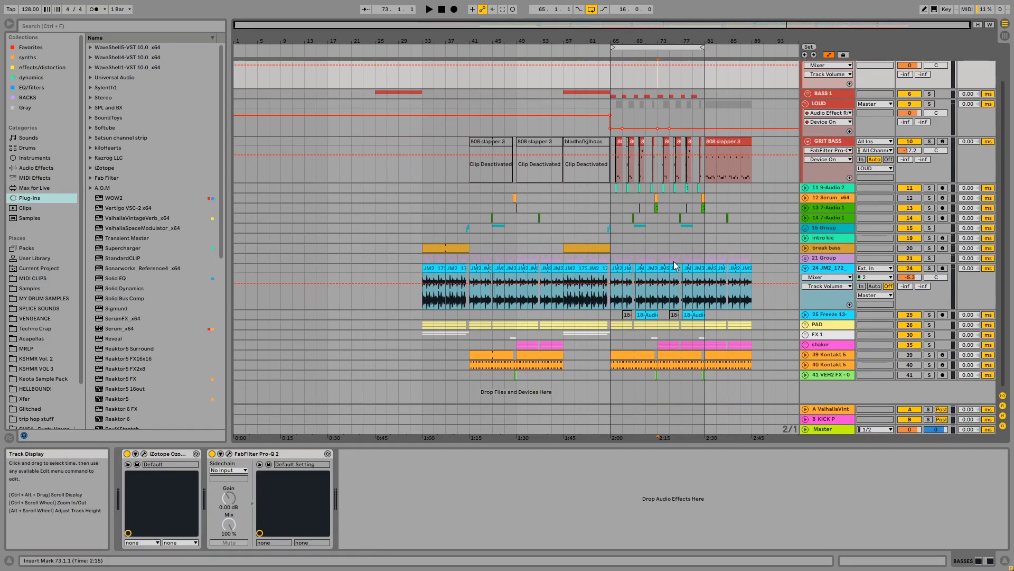
scroll(629, 229, "up", 1)
scroll(619, 239, "up", 1)
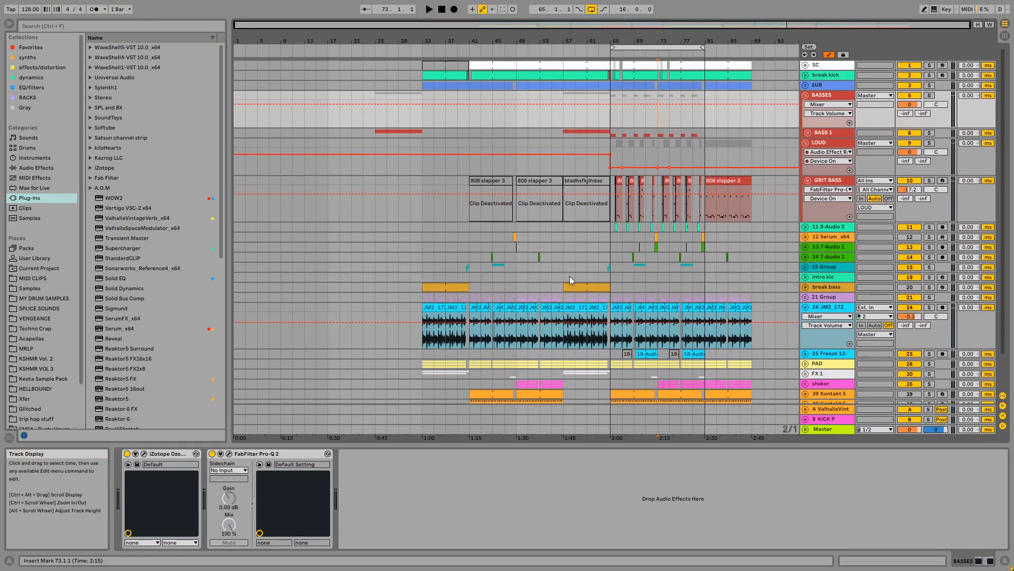
left_click(518, 258)
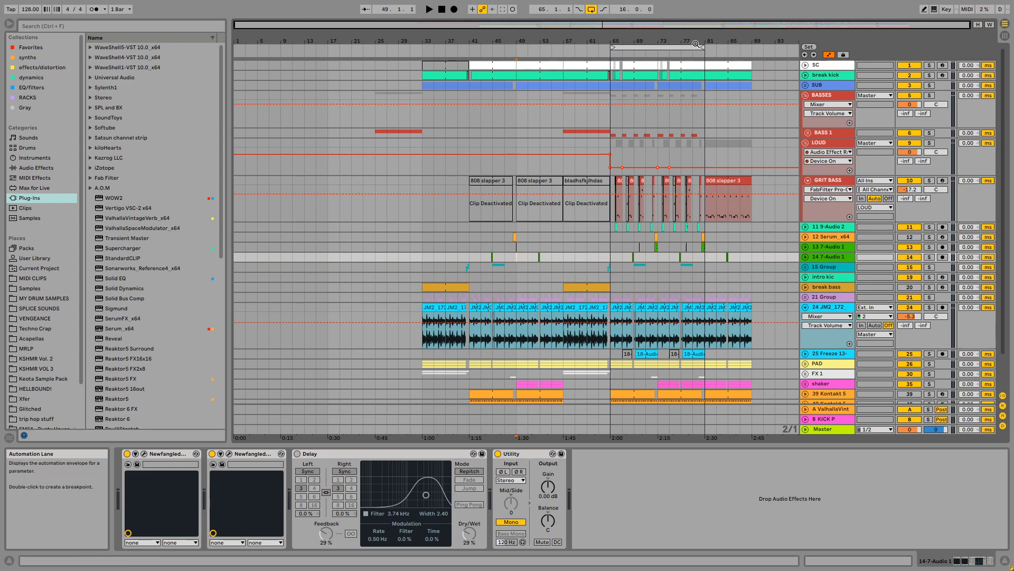
left_click_drag(696, 45, 645, 41)
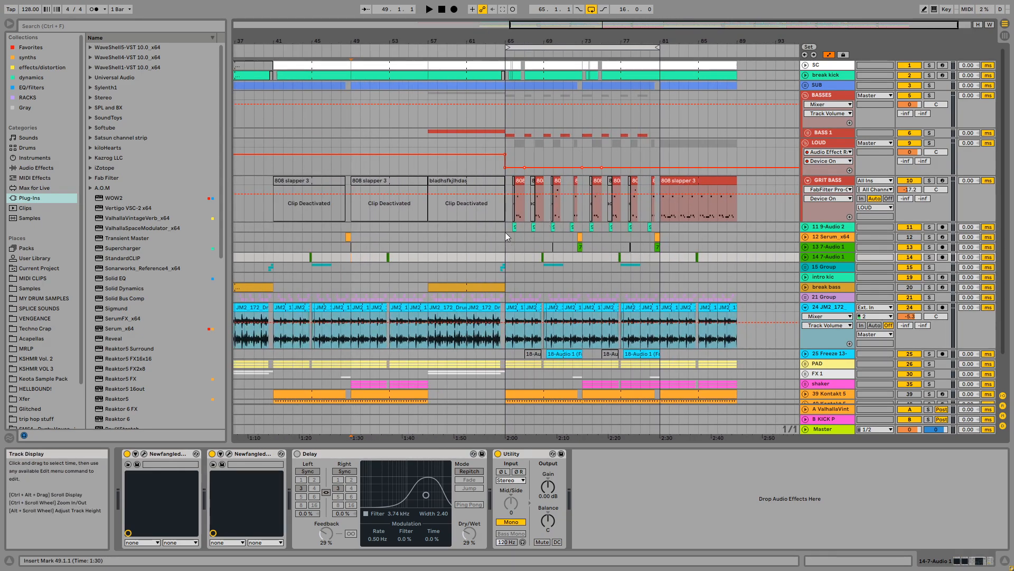
Compare the drop with the earlier sections, placing the insert marker at 74.1.1, 25.1.1 and 33.1.1 on different tracks
left_click_drag(505, 227, 588, 249)
left_click(591, 252)
left_click(591, 255)
left_click_drag(597, 41, 641, 42)
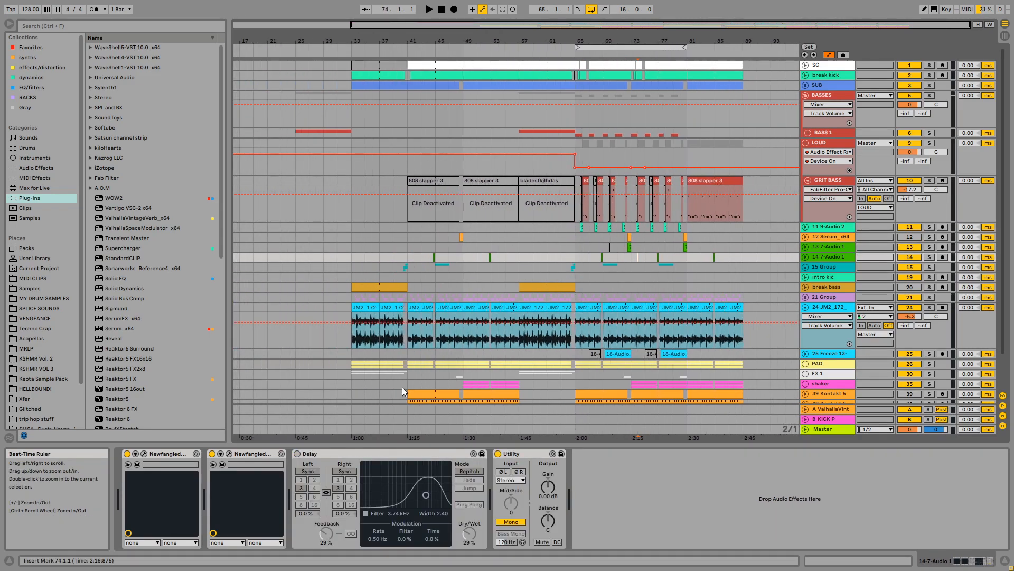
scroll(480, 168, "down", 3)
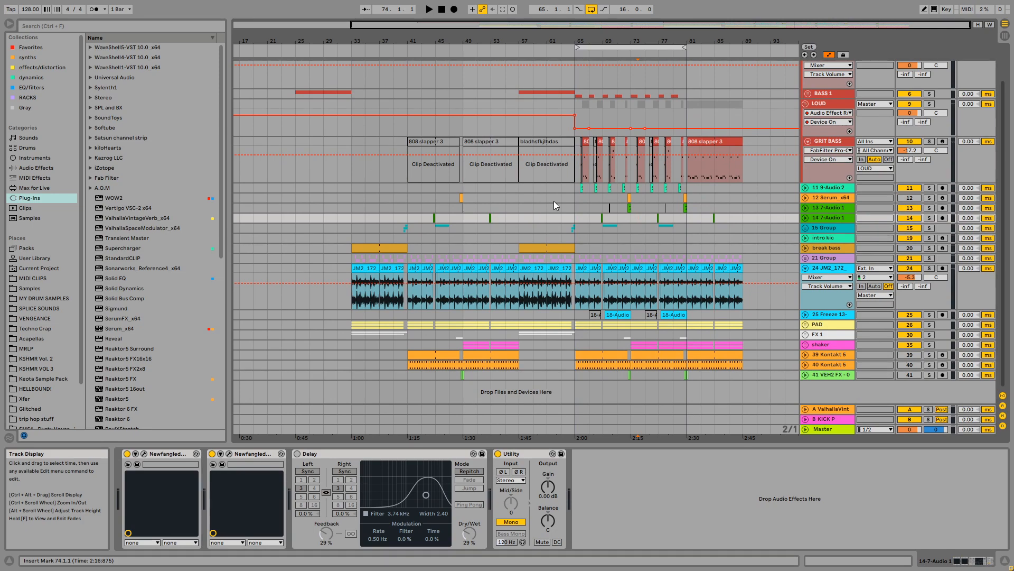
left_click(299, 205)
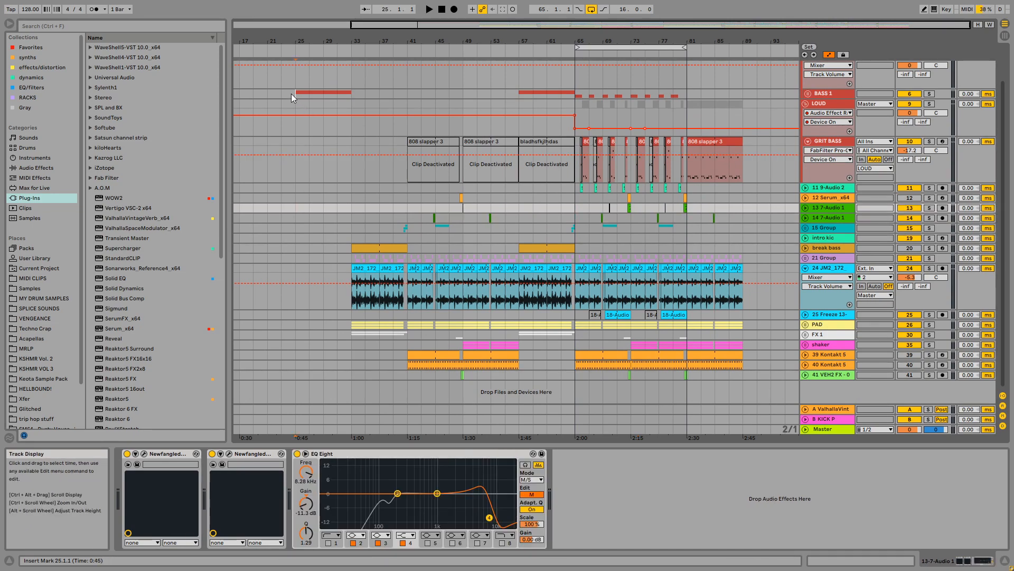
left_click(356, 91)
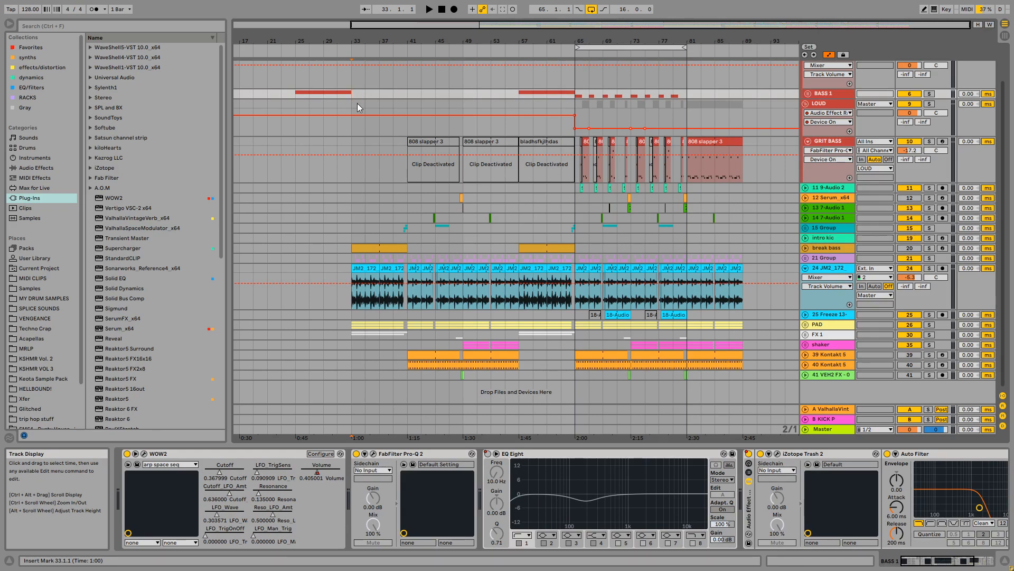
scroll(370, 132, "up", 3)
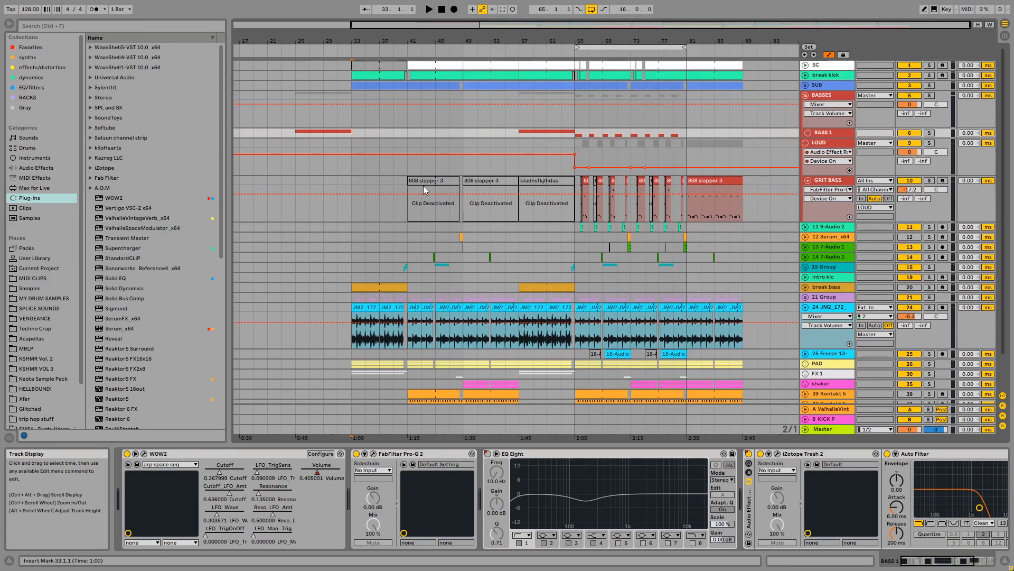
Examine the deactivated GRIT BASS clips and the LOUD automation, selecting the range 49.1.1 to 57.1.1 on each track
scroll(446, 185, "down", 1)
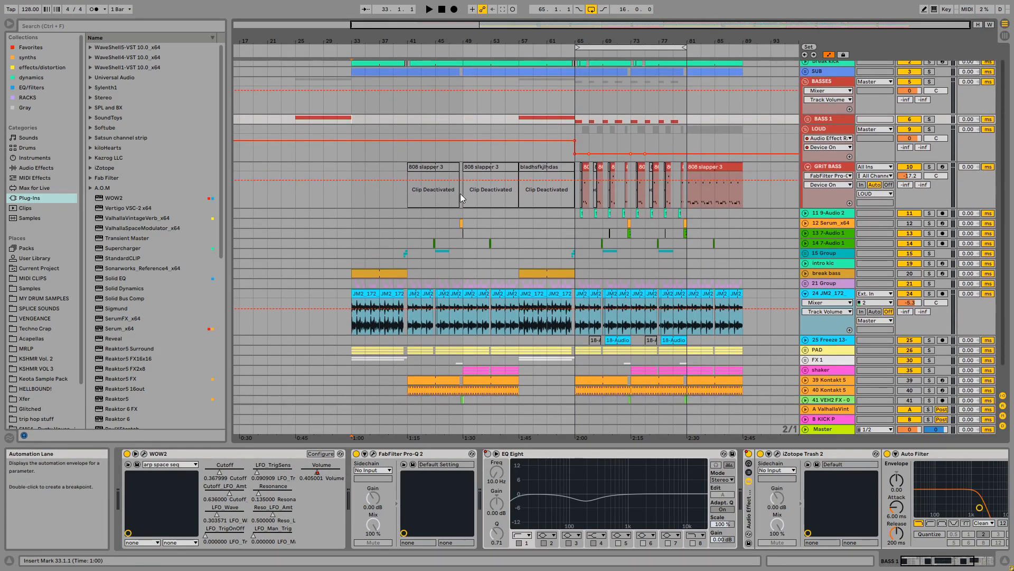
left_click(461, 195)
left_click_drag(461, 194, 516, 196)
left_click(403, 199)
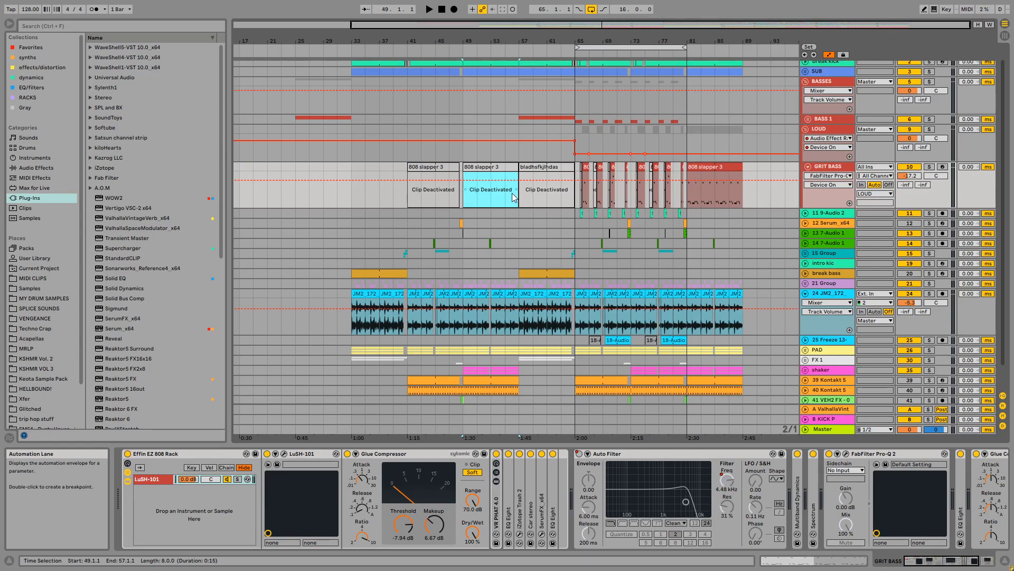
left_click(572, 131)
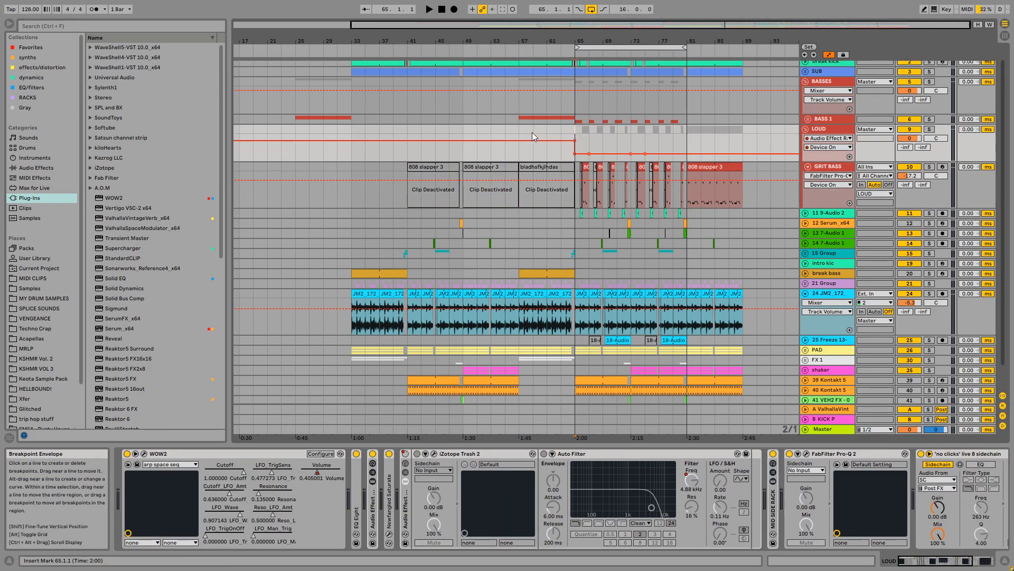
left_click_drag(522, 151, 473, 160)
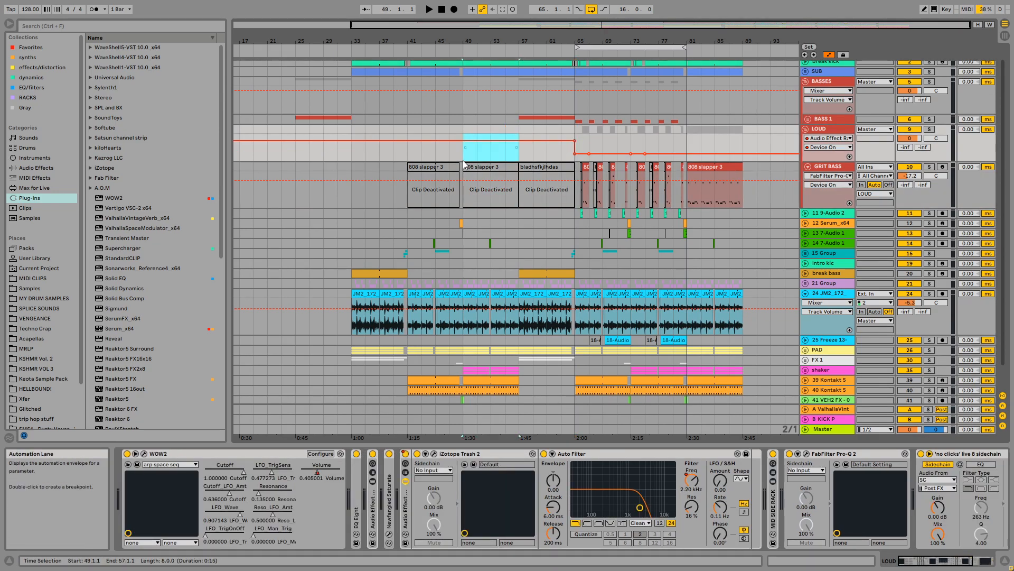
left_click(462, 160)
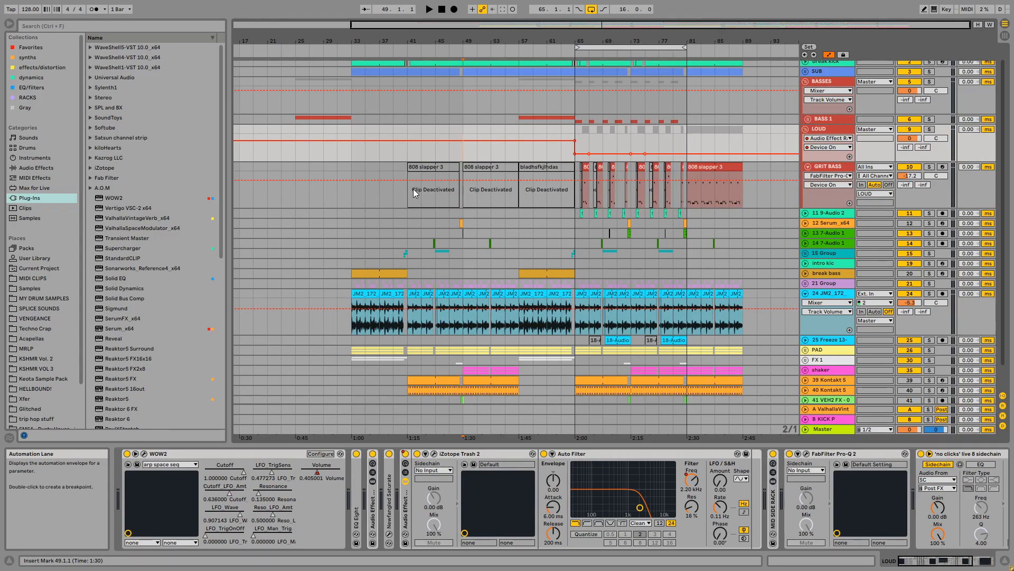
Examine the LOUD group's Device On automation in the loop, selecting 73.1.1 to 81.1.1 and 65.1.1 to 73.1.1 in turn
left_click(579, 135)
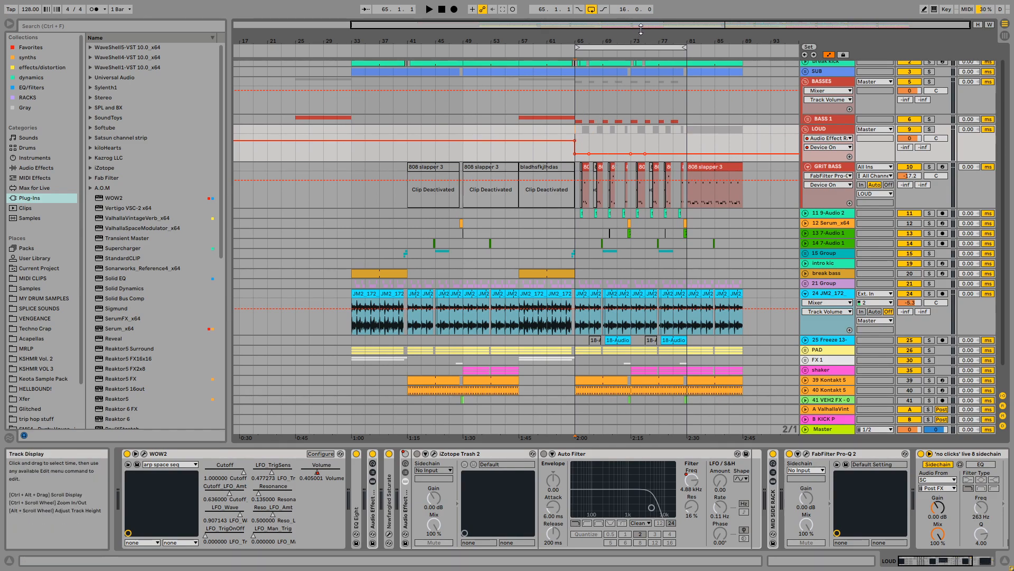
left_click(637, 46)
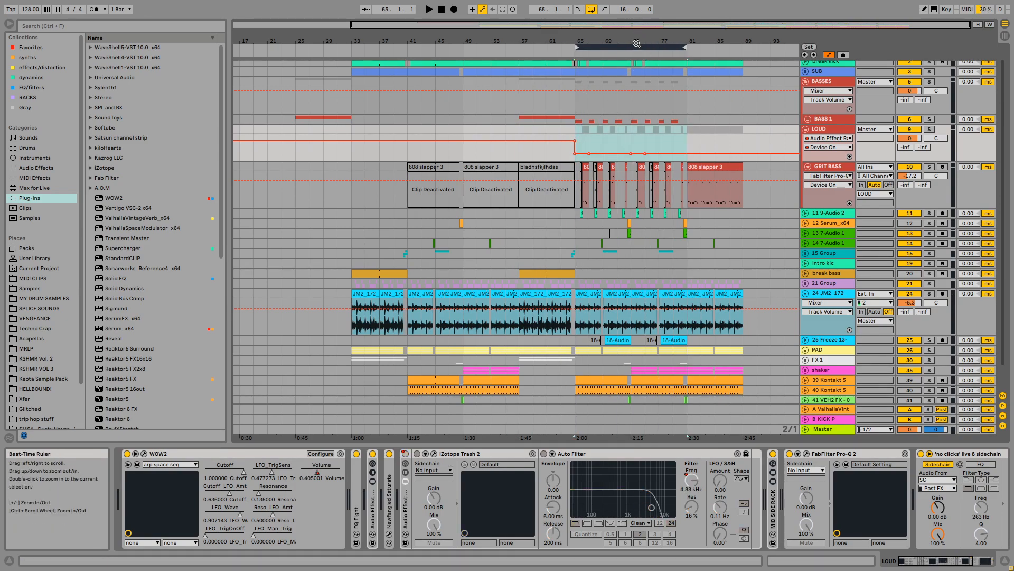
left_click_drag(637, 44, 620, 76)
left_click(510, 130)
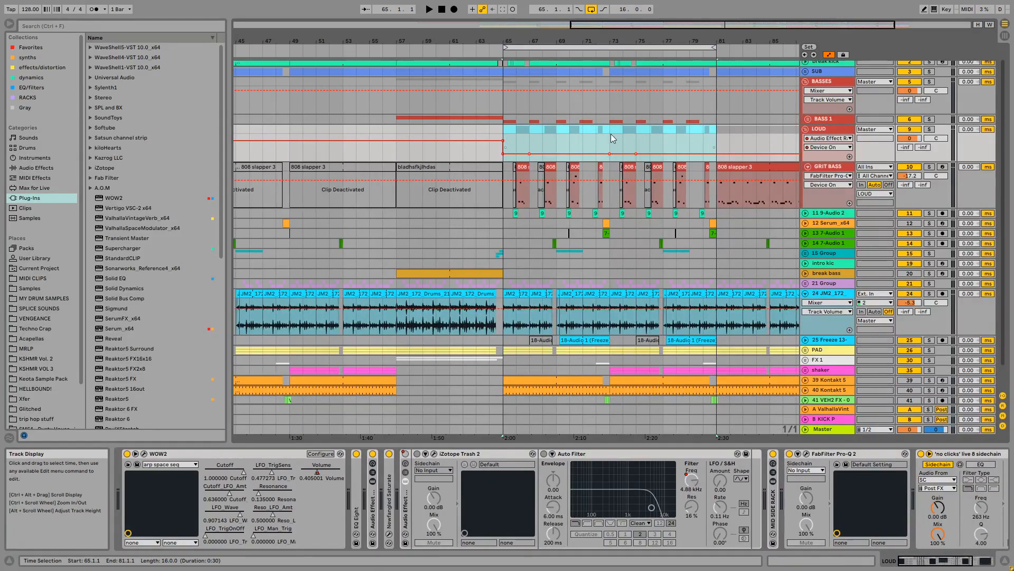
left_click(613, 132)
left_click_drag(613, 140, 716, 143)
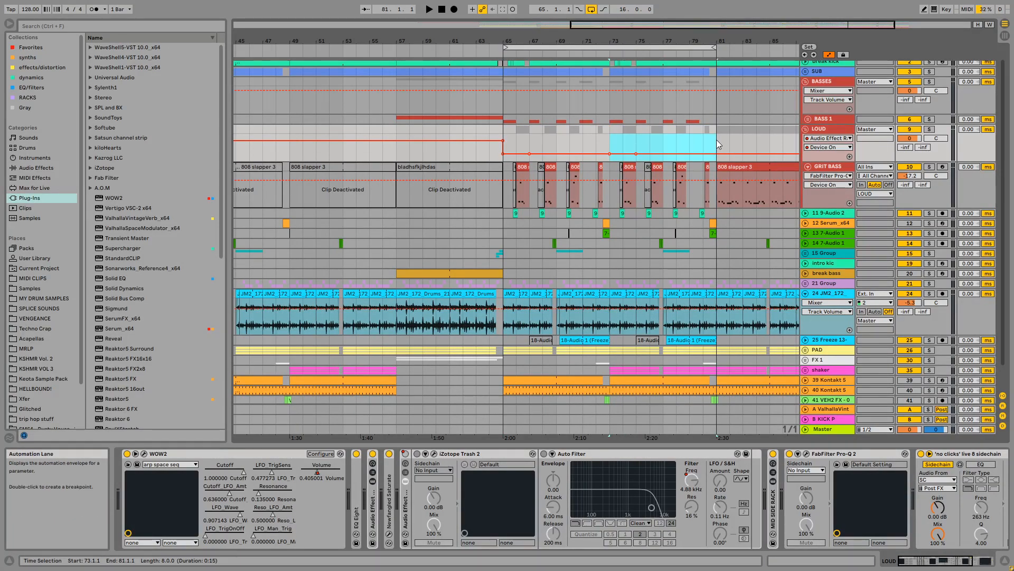
left_click_drag(611, 142, 502, 137)
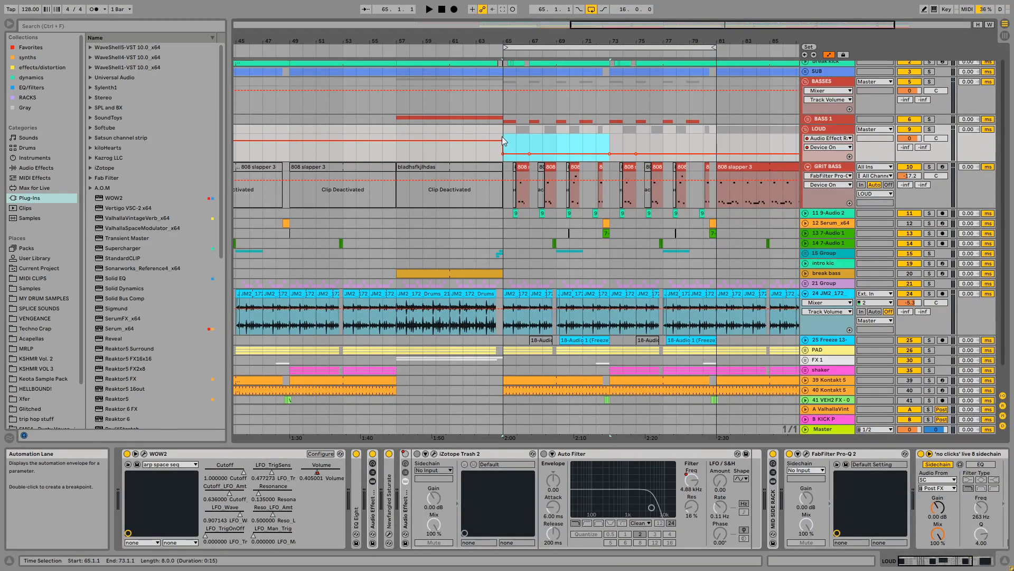
left_click(610, 139)
scroll(610, 139, "down", 1)
scroll(654, 129, "up", 1)
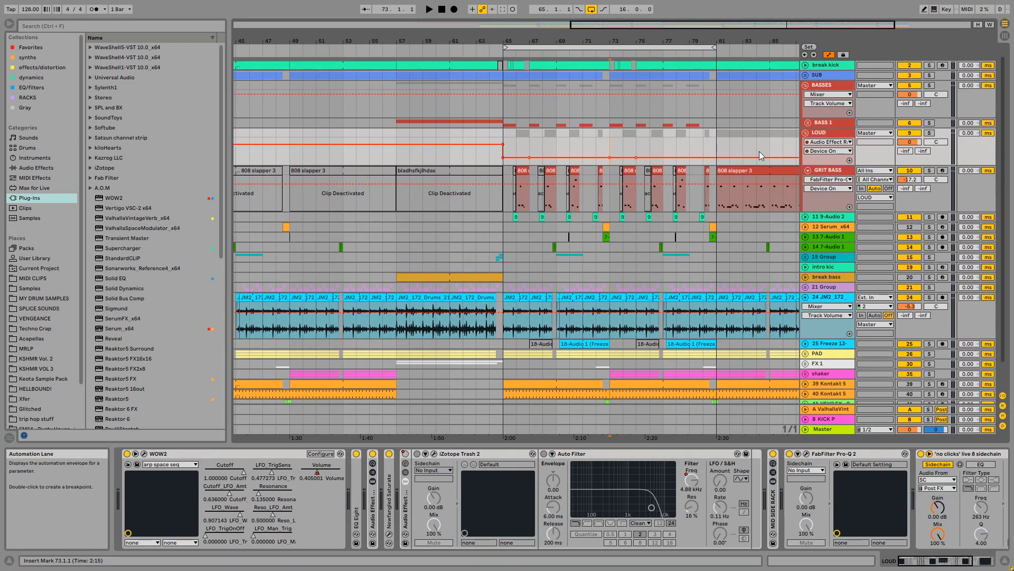
left_click(715, 142)
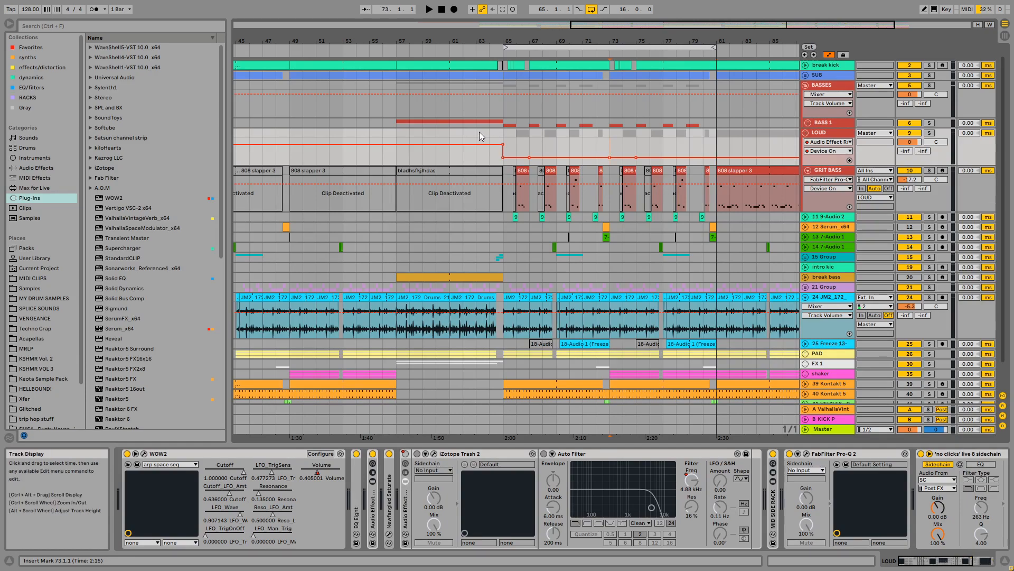
Solo the BASSES group and start playback from 65.1.1
left_click(500, 129)
left_click(931, 84)
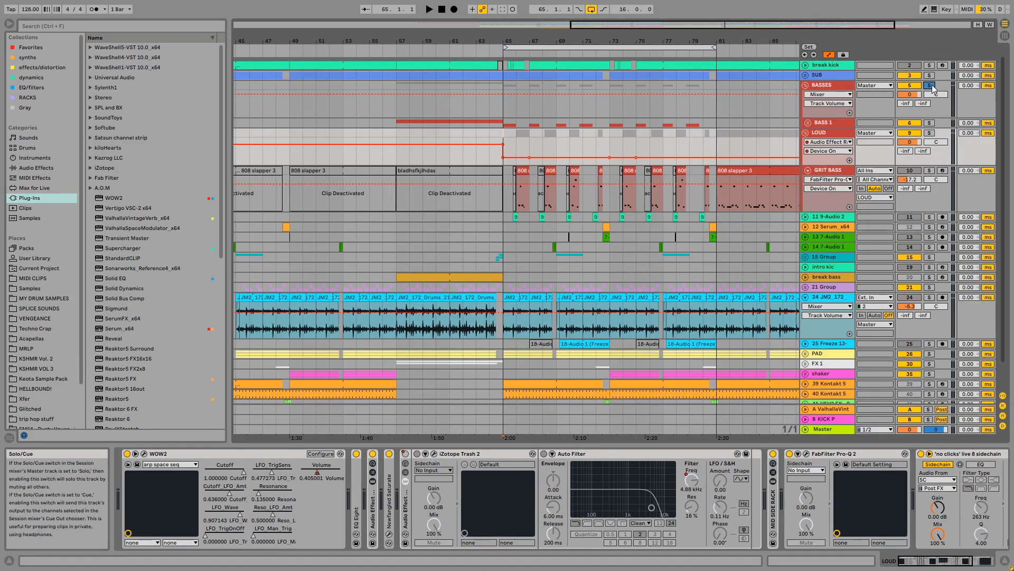
key("space")
Unfold the BASS 1 group and show its break/verb and BASS 1 tracks together with GRIT BASS
left_click(808, 122)
left_click(823, 123)
scroll(446, 183, "down", 2)
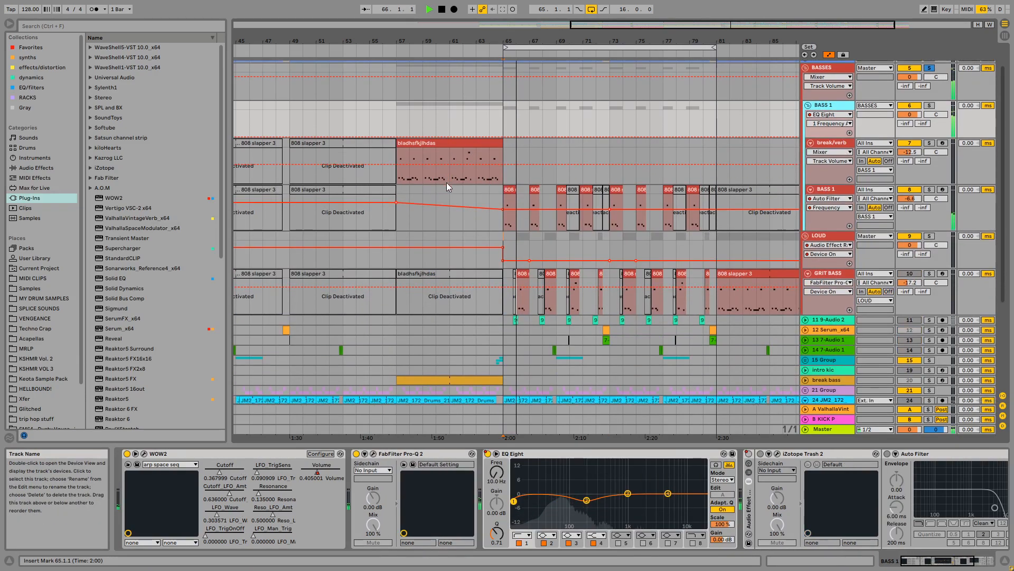
scroll(550, 150, "down", 2)
scroll(722, 199, "up", 1)
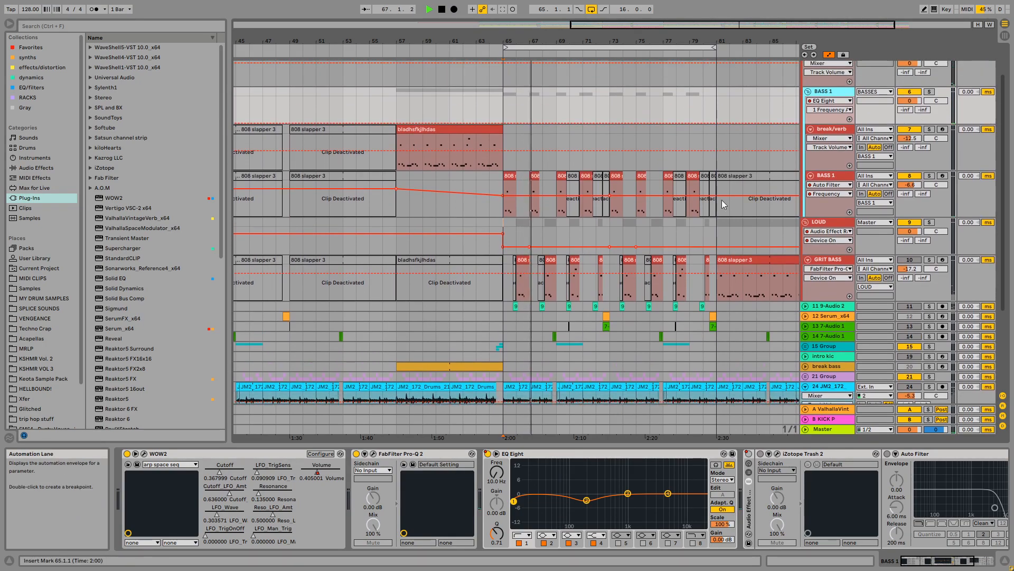
Stop playback and solo the BASS 1 track inside the BASS 1 group
left_click(840, 177)
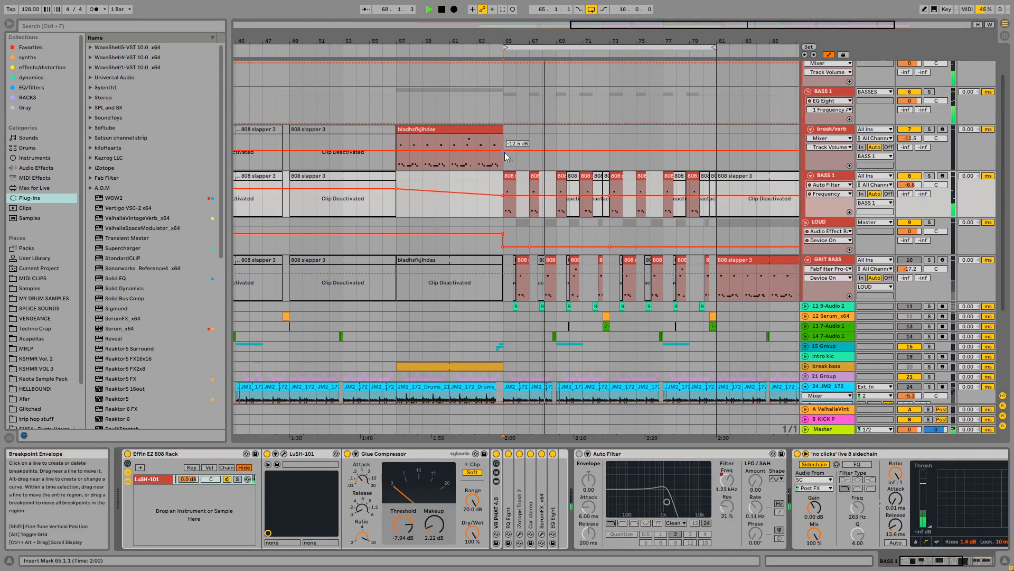
key("space")
left_click(930, 176)
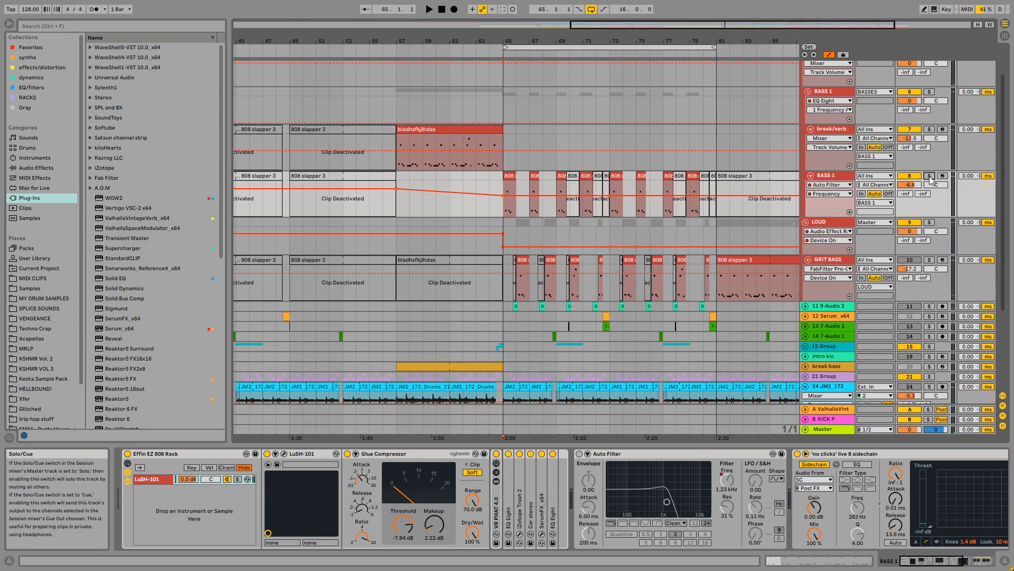
Open the LuSH-101 synth on the BASS 1 track and bypass its effects from VR PHAT 4.0 through EQ Eight
left_click(284, 454)
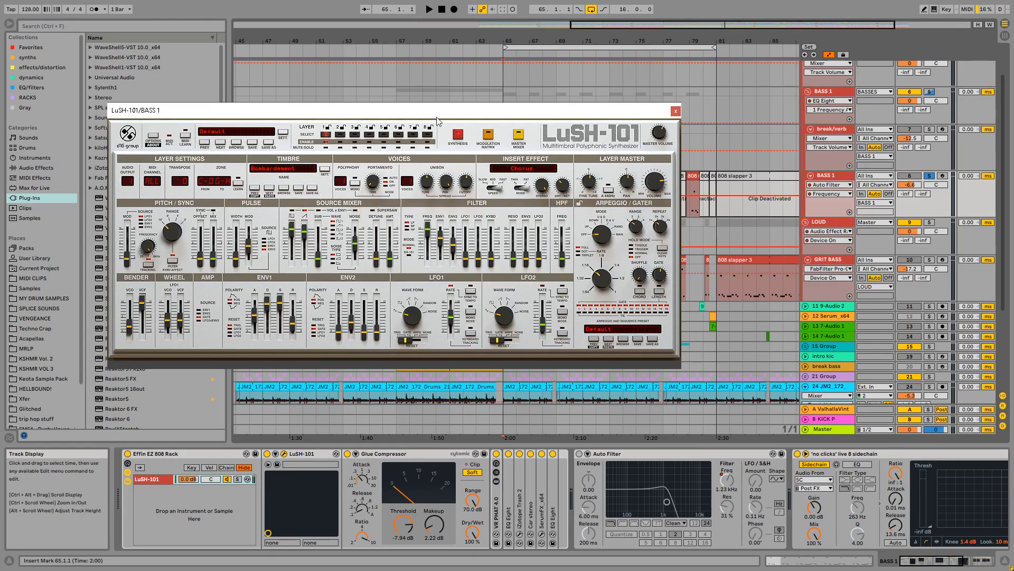
left_click_drag(434, 106, 374, 103)
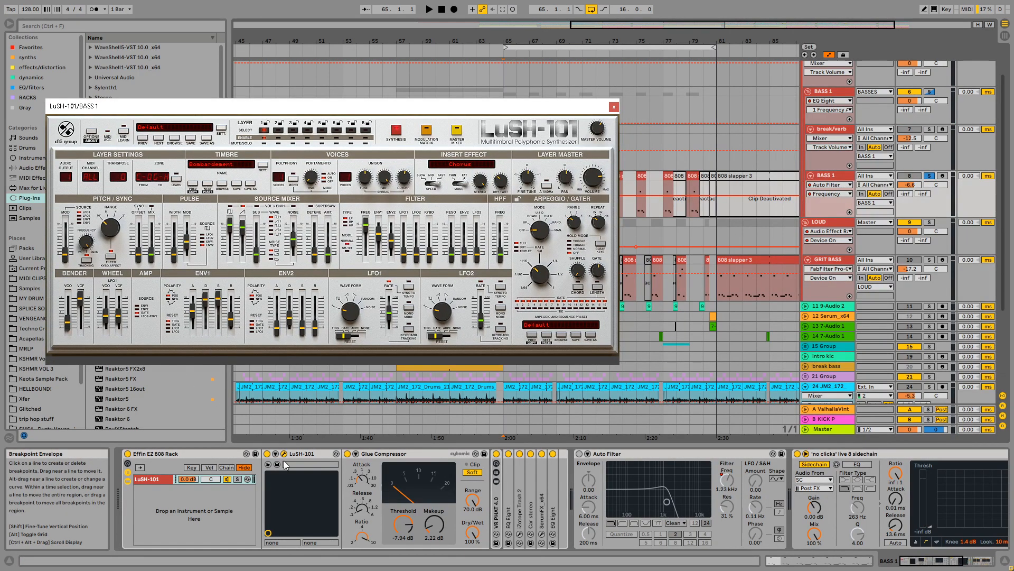
left_click(496, 498)
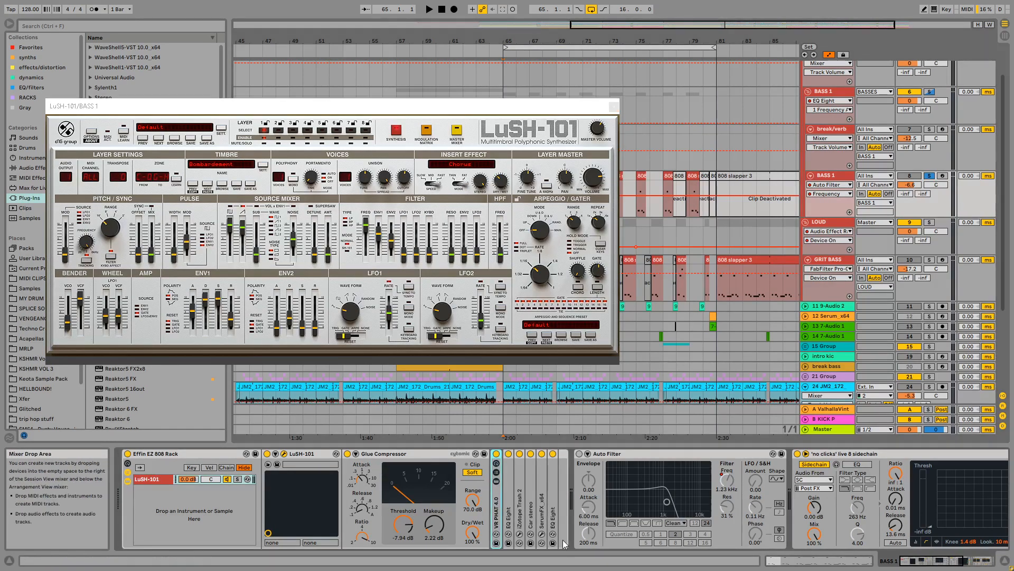
left_click(554, 488, "shift")
mouse_move(922, 560)
left_mouse_down()
mouse_move(974, 548)
mouse_move(906, 550)
left_mouse_up()
Bypass WOW2 and FabFilter Pro-Q 2 on the BASS 1 group and fold WOW2
left_click(832, 91)
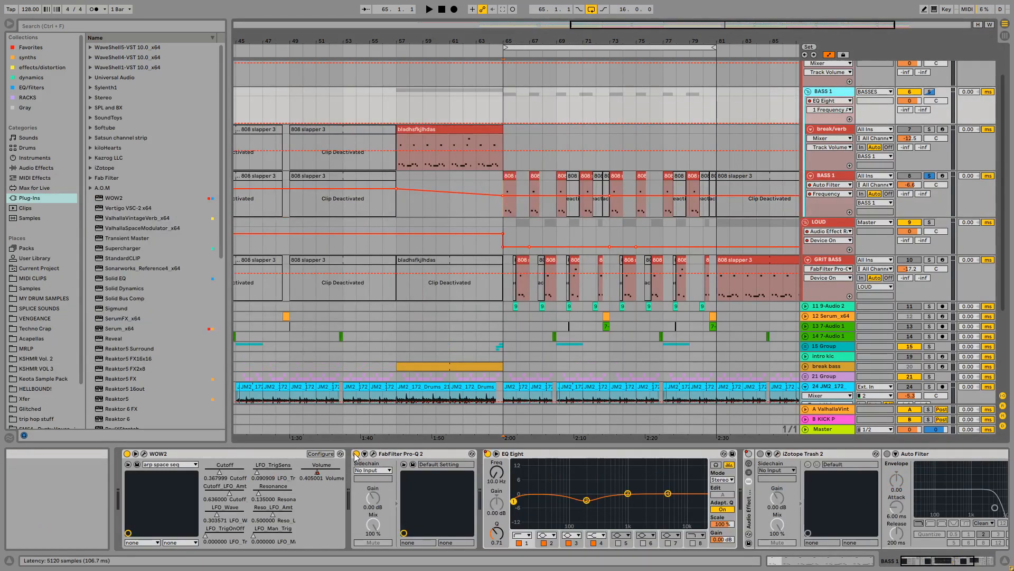
left_click(247, 454)
double_click(246, 452)
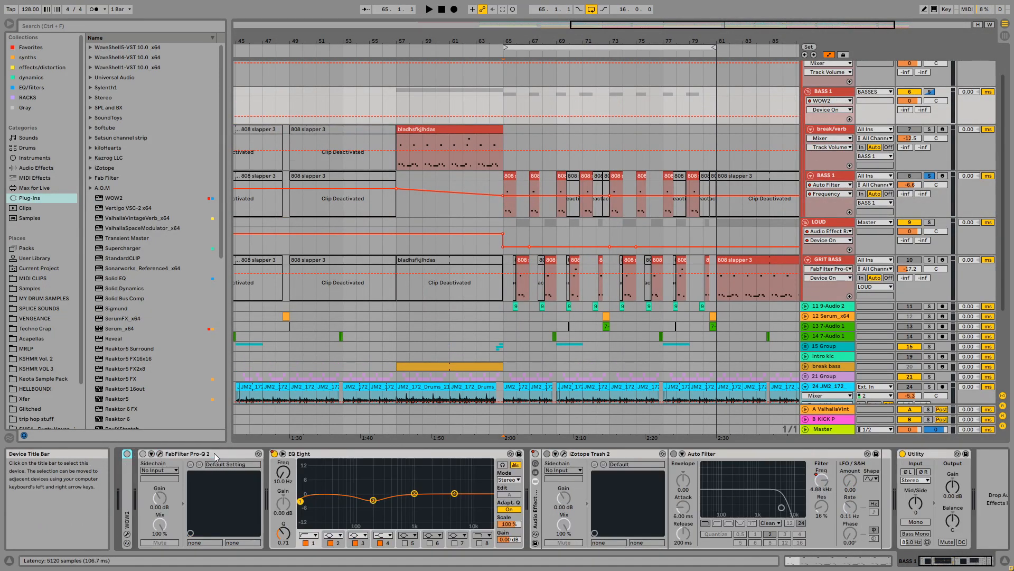
Play the loop with the BASS 1 track selected to hear the unprocessed LuSH-101 sound, and close the synth window
left_click(828, 176)
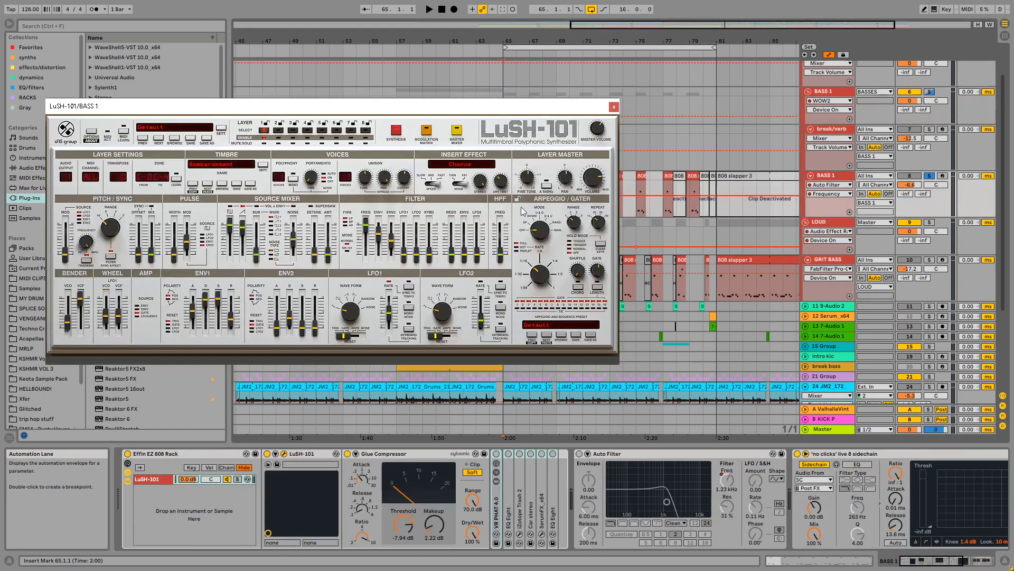
key("space")
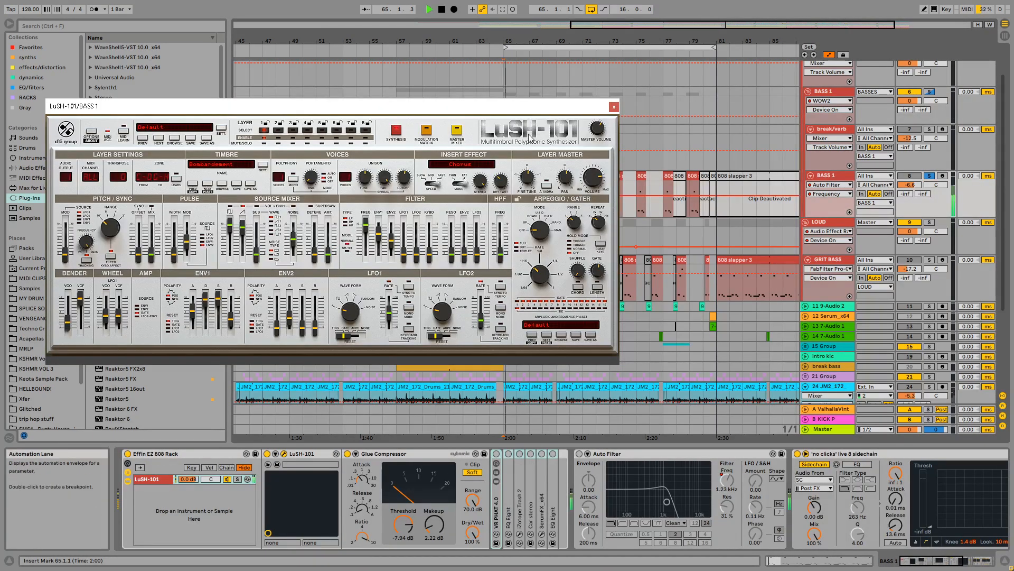
left_click(830, 176)
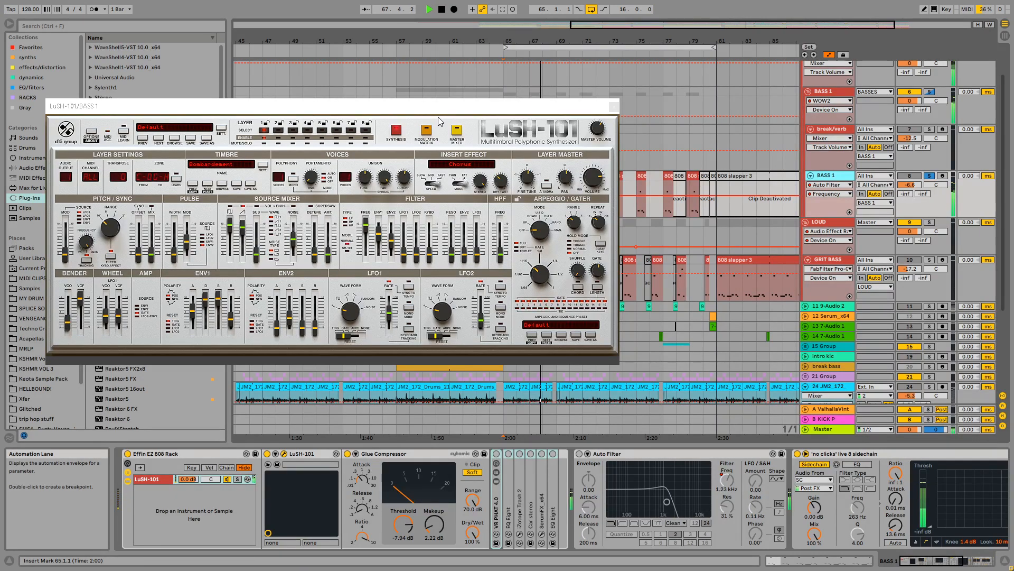
left_click(614, 106)
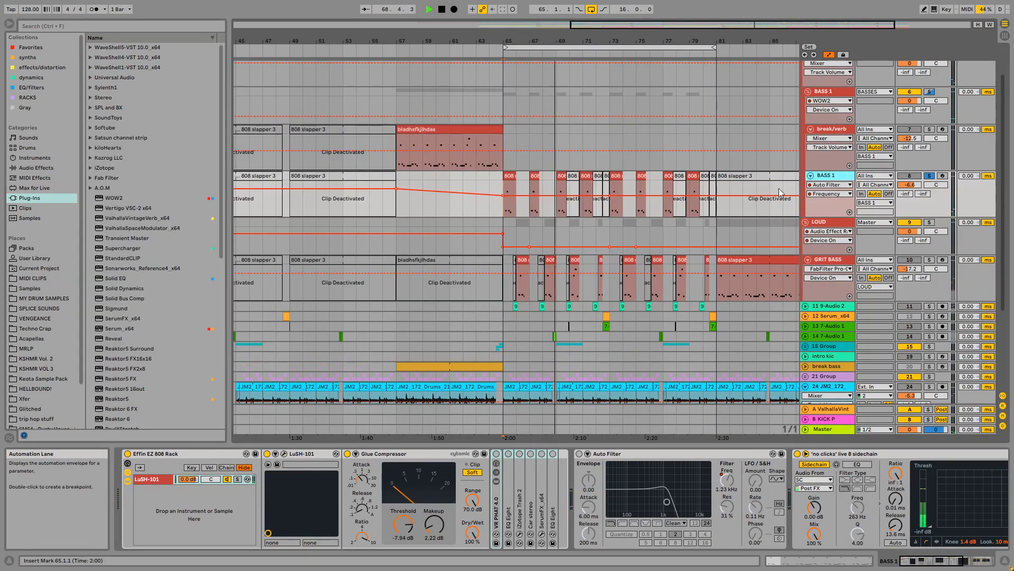
Unfold and re-enable WOW2 on the BASS 1 group, stop playback, and open the WOW2 plug-in window
left_click(803, 94)
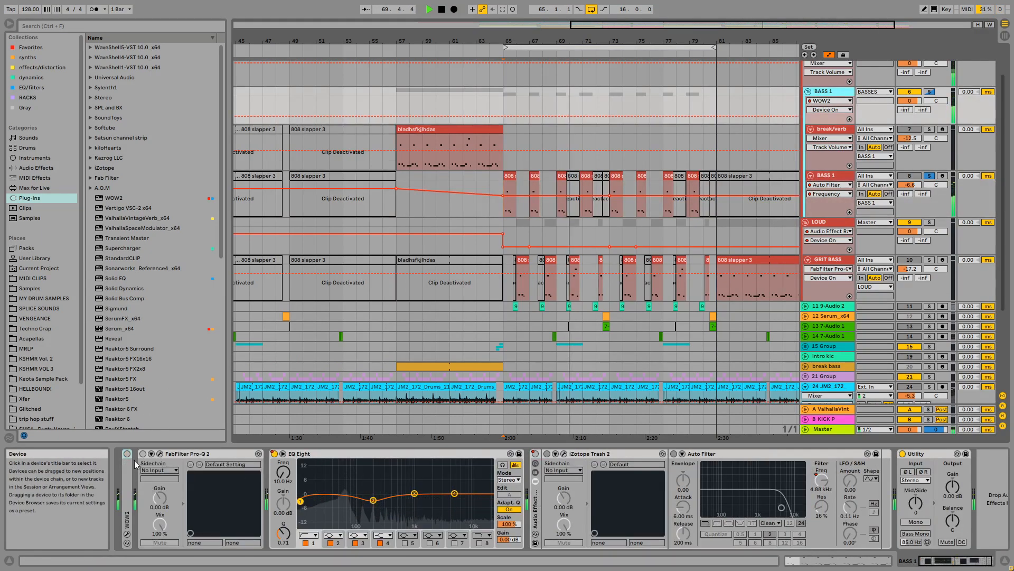
double_click(128, 478)
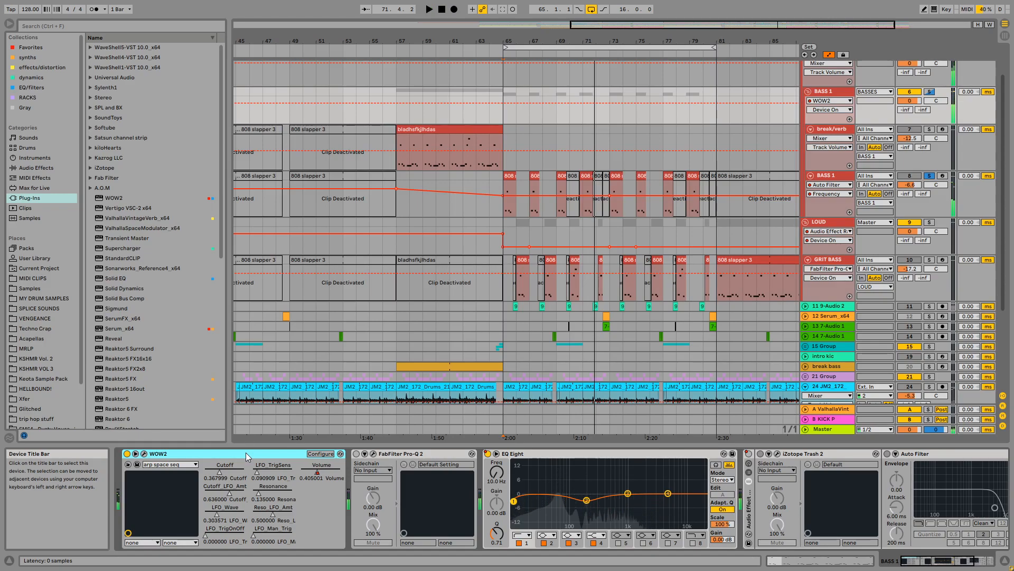
left_click(505, 211)
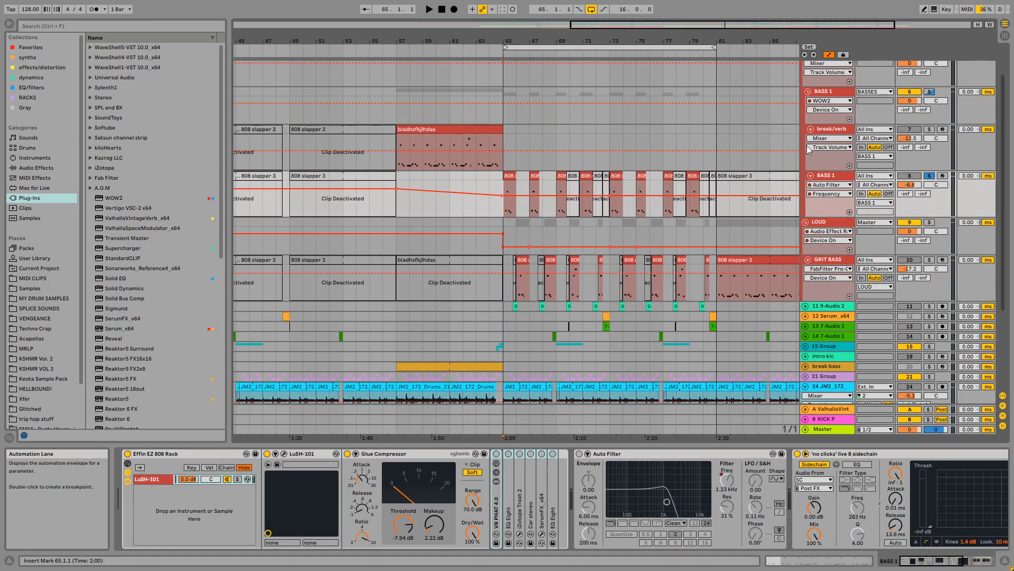
left_click(848, 98)
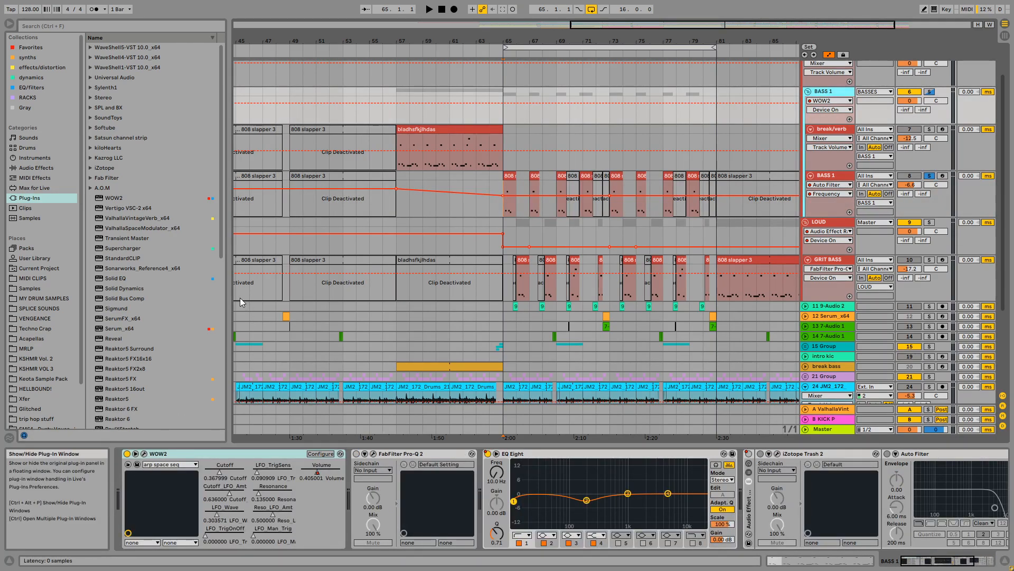
key("ctrl+alt+p")
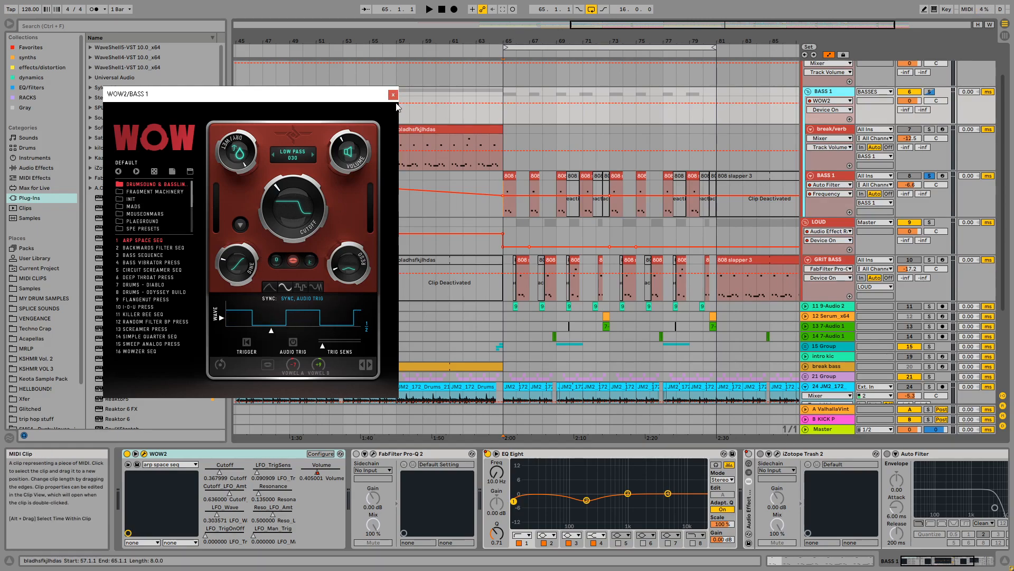
Listen to WOW2 on the BASS 1 group from 65.1.1 and close its plug-in window
left_click(503, 88)
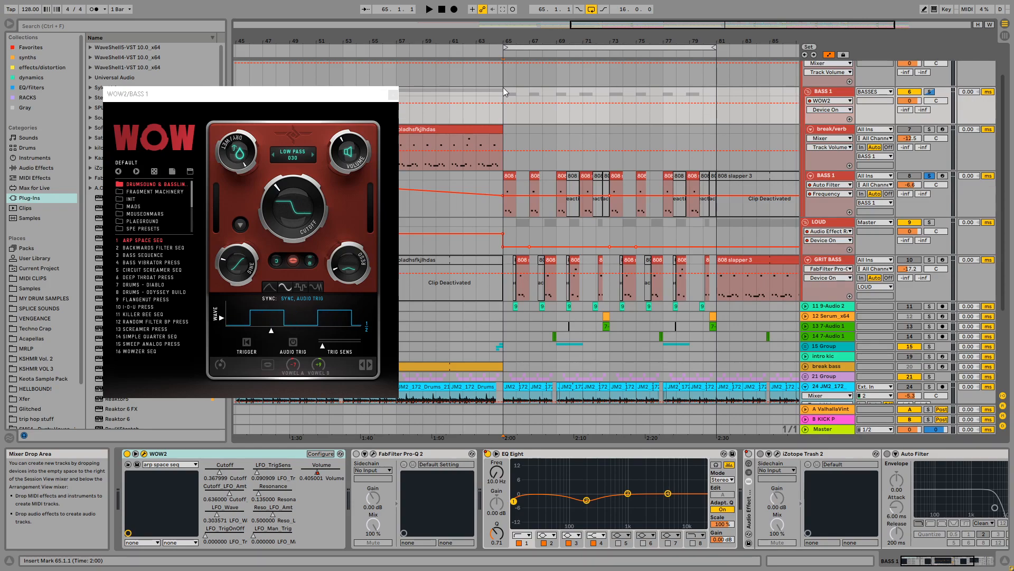
left_click_drag(500, 88, 622, 90)
left_click(502, 84)
key("space")
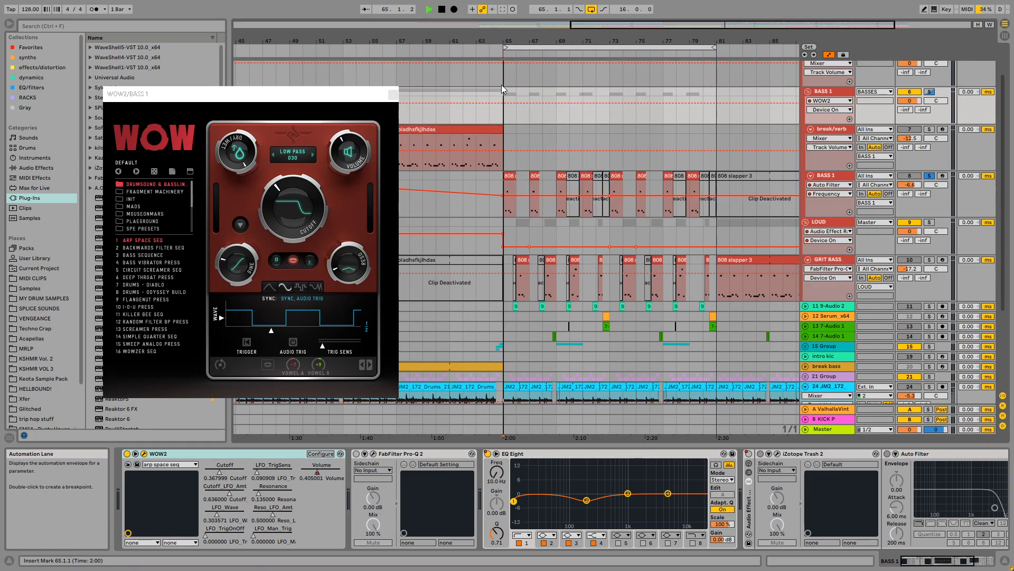
key("space")
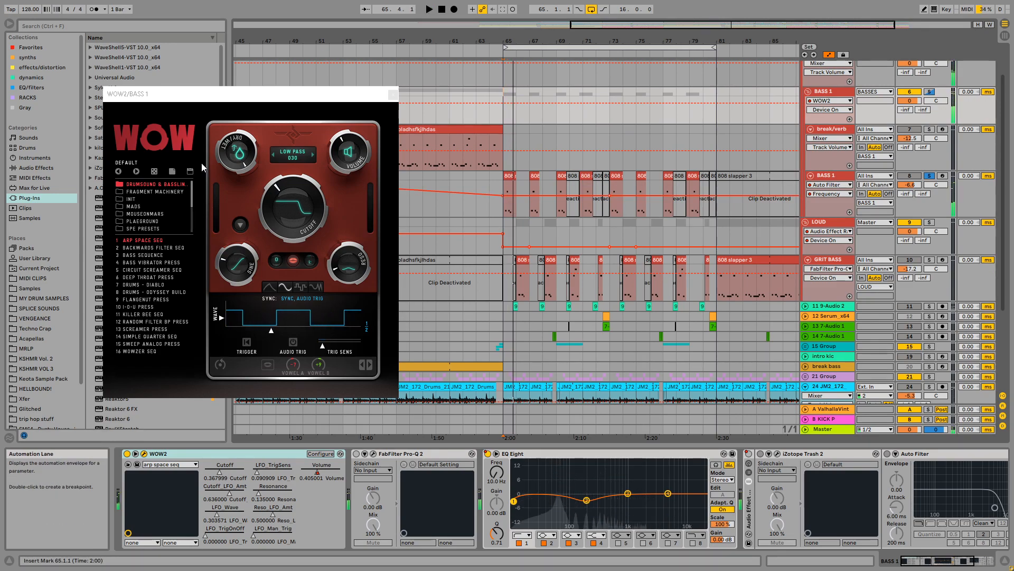
left_click(392, 95)
Stop playback, re-enable FabFilter Pro-Q 2 on the BASS 1 group, and inspect its low-cut curve
scroll(555, 375, "down", 2)
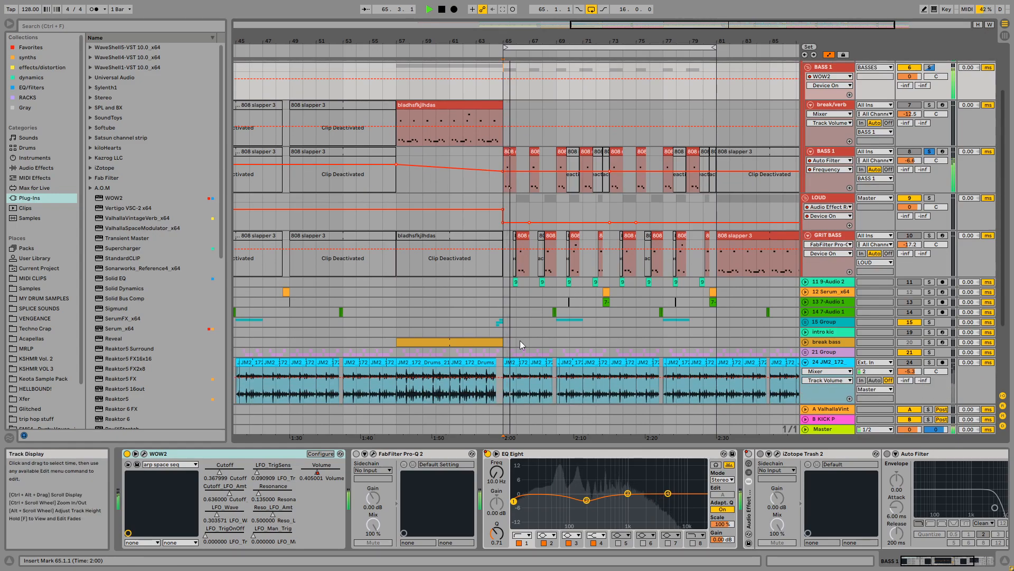
key("space")
left_click(374, 454)
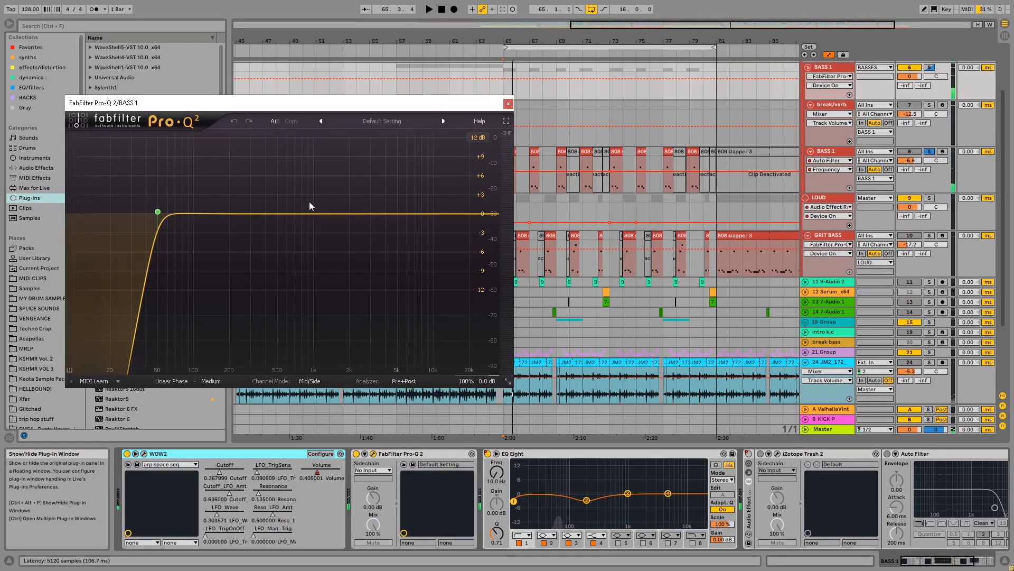
left_click(509, 104)
Re-enable the BASS 1 track's bypassed effects and examine the PHAT and STEREO macros in VR PHAT 4.0
left_click(502, 157)
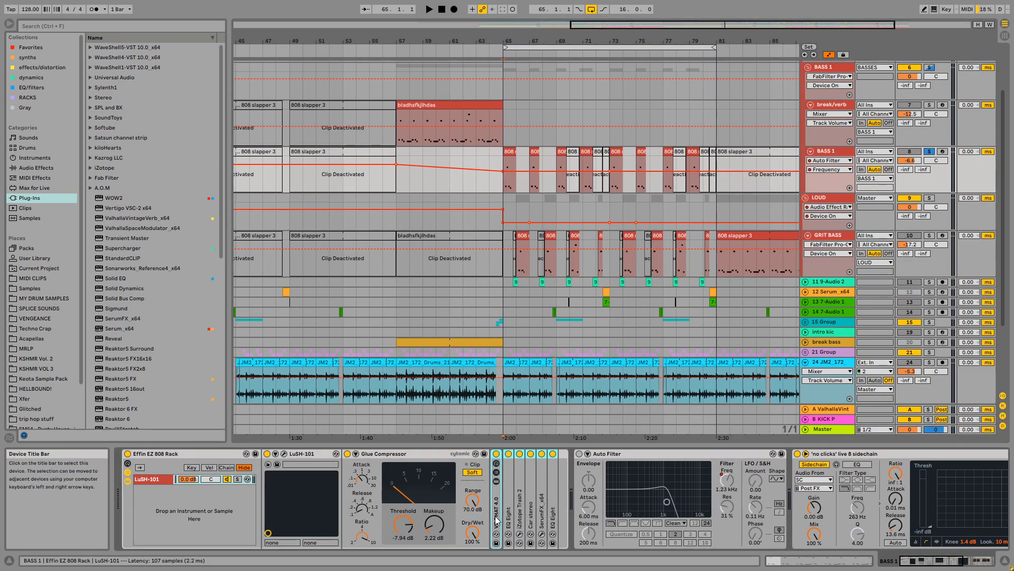
double_click(499, 498)
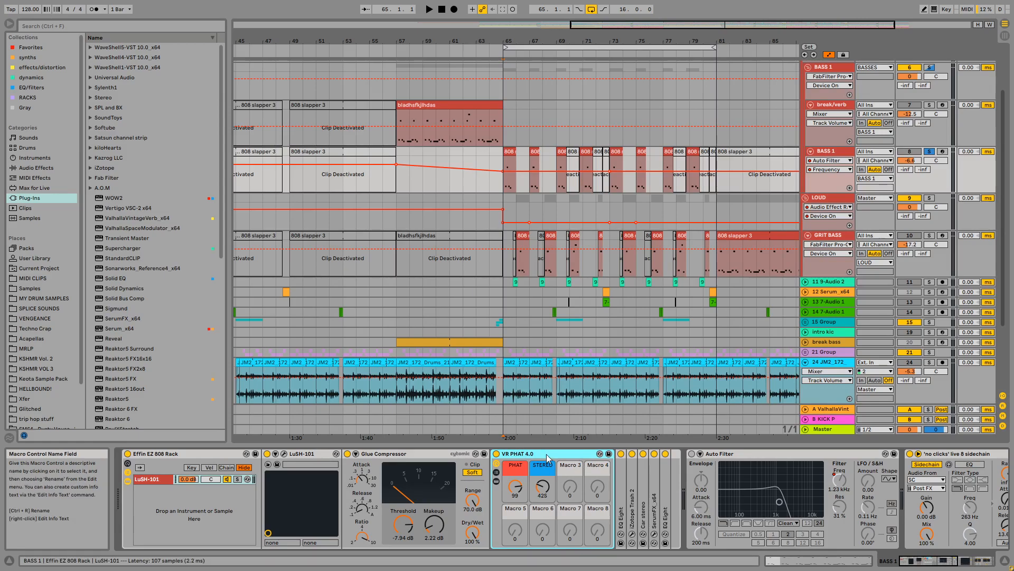
double_click(508, 453)
double_click(498, 491)
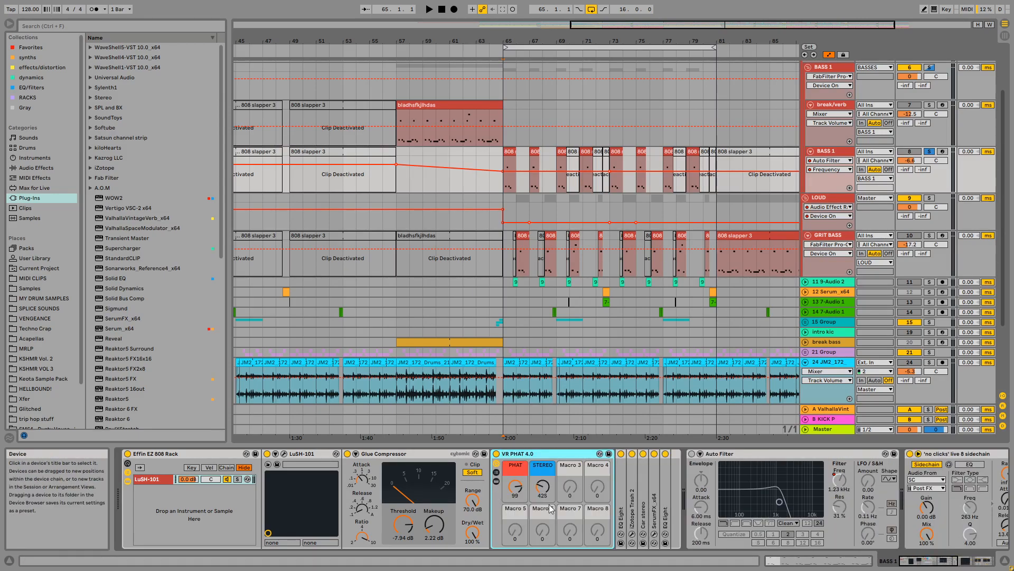
double_click(560, 457)
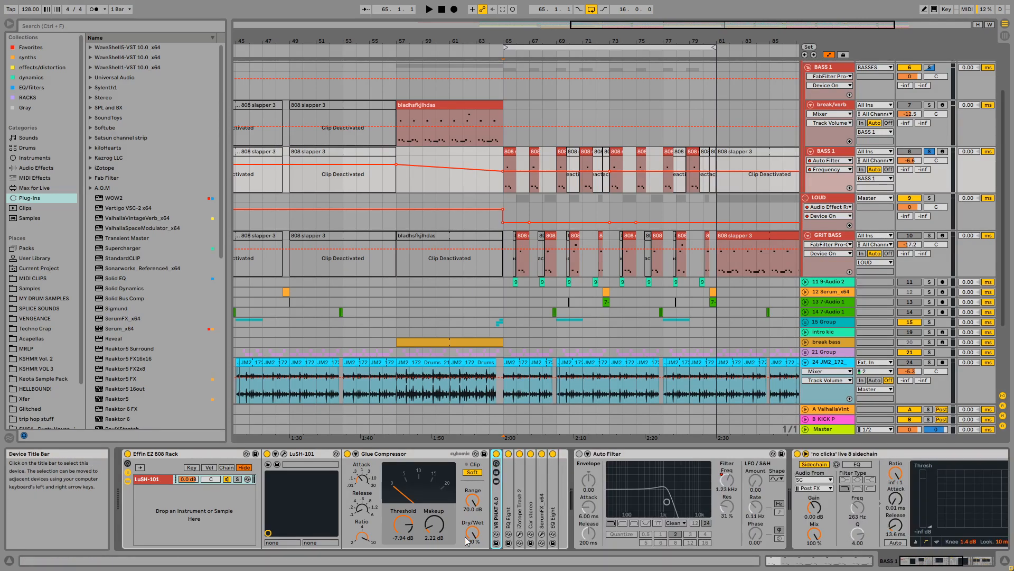
Unfold the EQ Eight after VR PHAT 4.0 to examine its curve, and fold it again
double_click(507, 485)
double_click(575, 454)
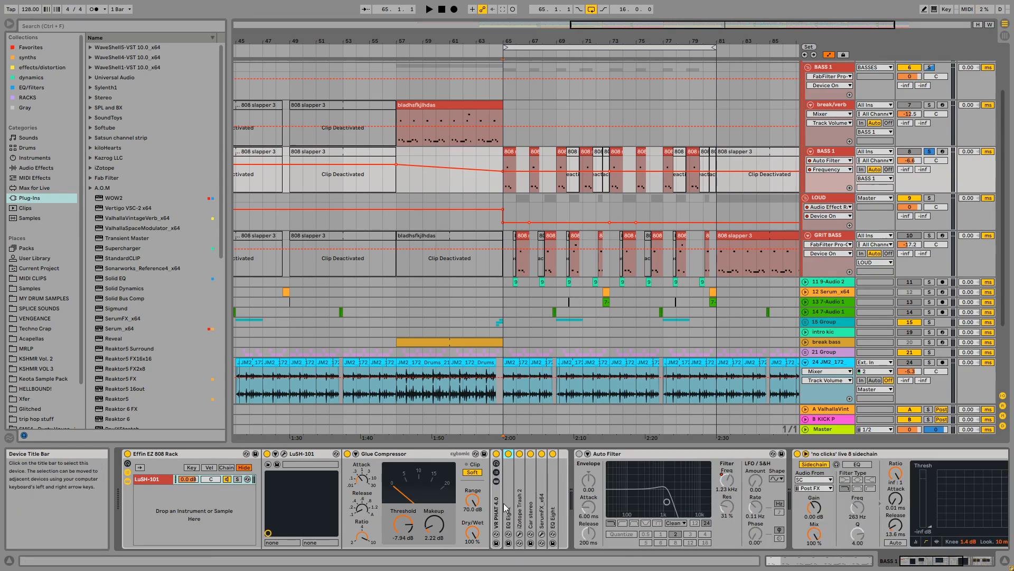
double_click(505, 477)
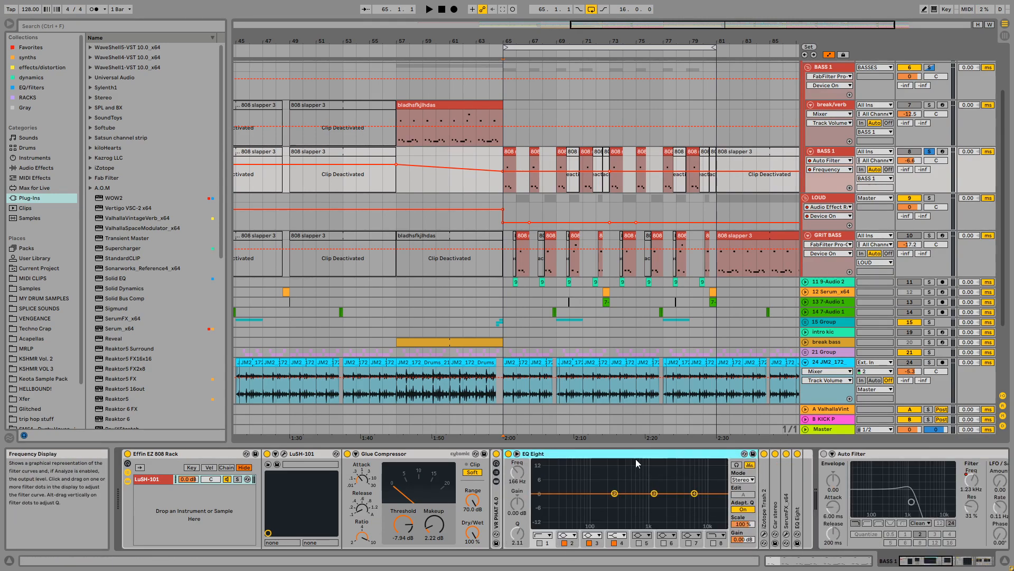
double_click(678, 459)
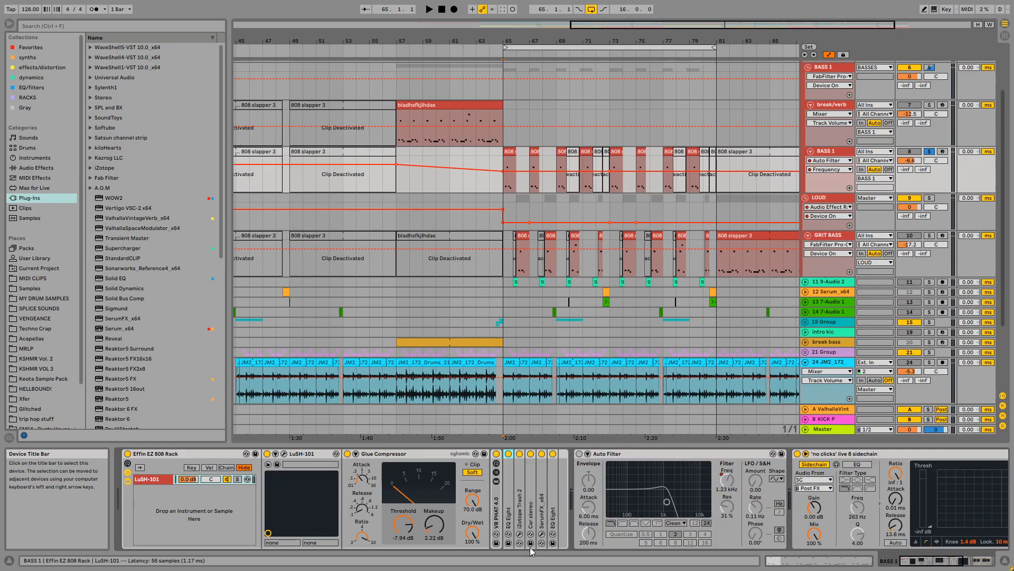
Open iZotope Trash 2 on the BASS 1 track, play the bass briefly, and examine the distortion settings of its frequency bands
double_click(518, 479)
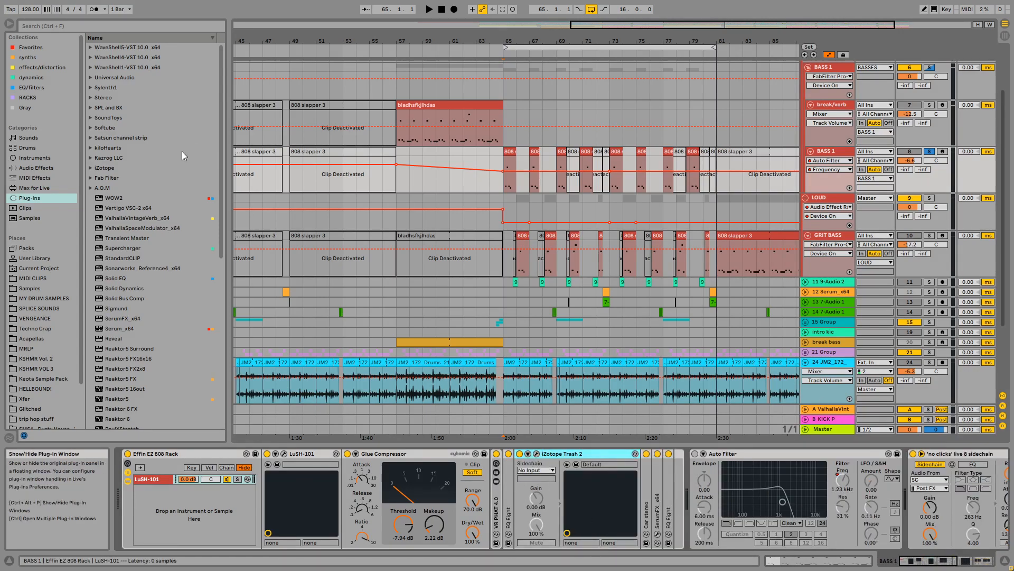
left_click(536, 453)
key("space")
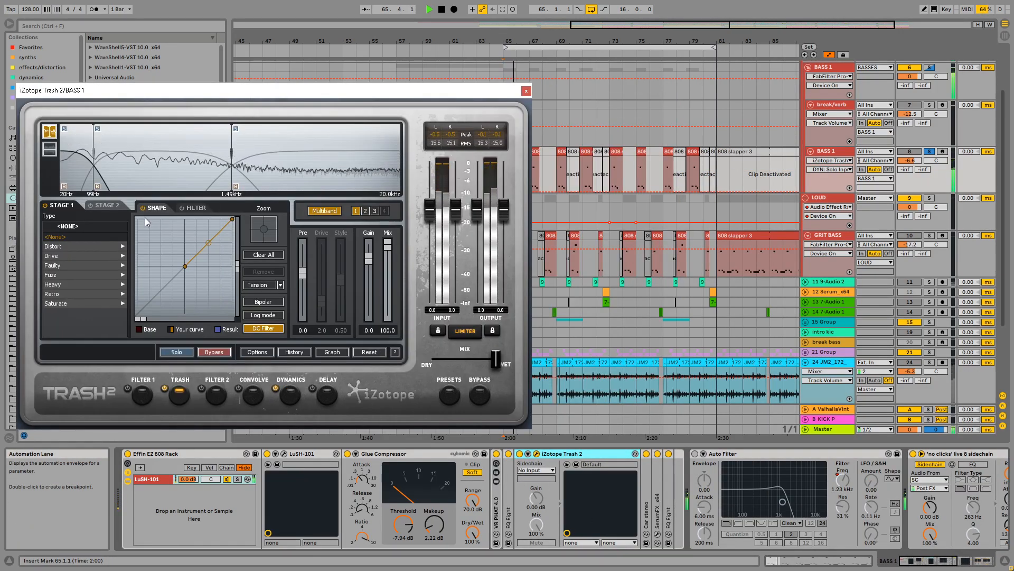
key("space")
left_click(158, 166)
left_click(288, 163)
left_click(173, 160)
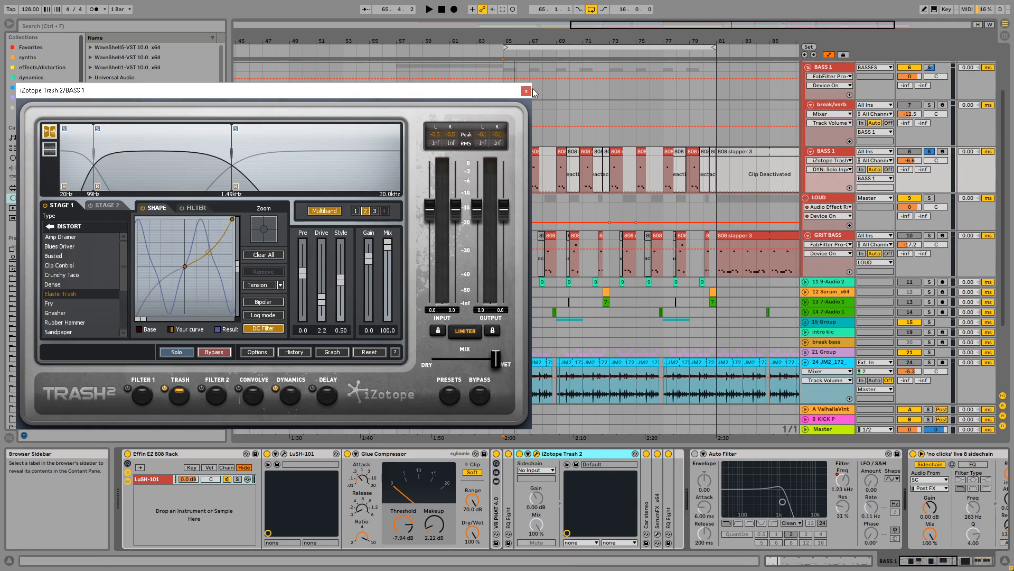
Examine Trash 2's Dynamics module while the bass plays, and close the plug-in window
left_click(291, 393)
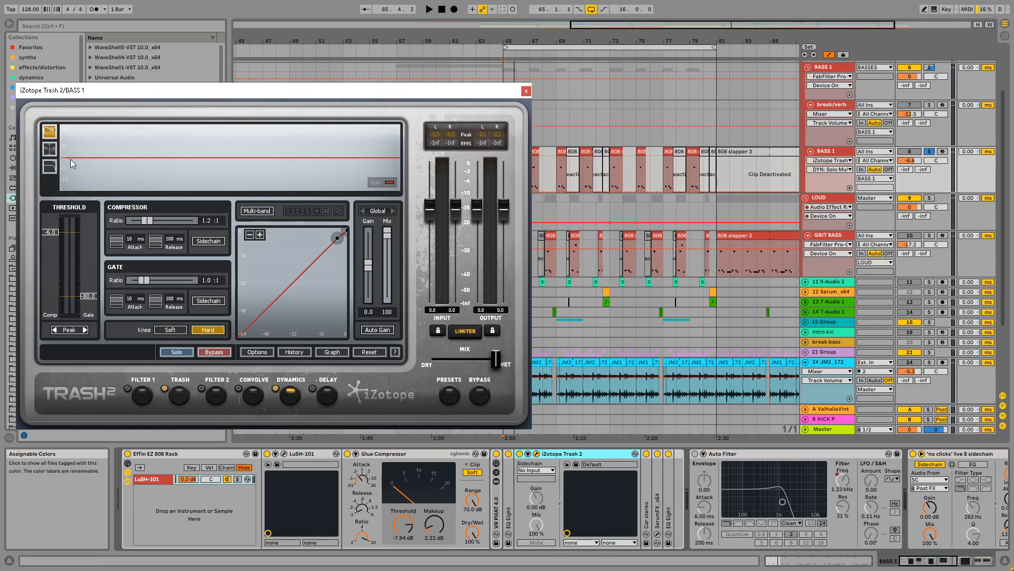
key("space")
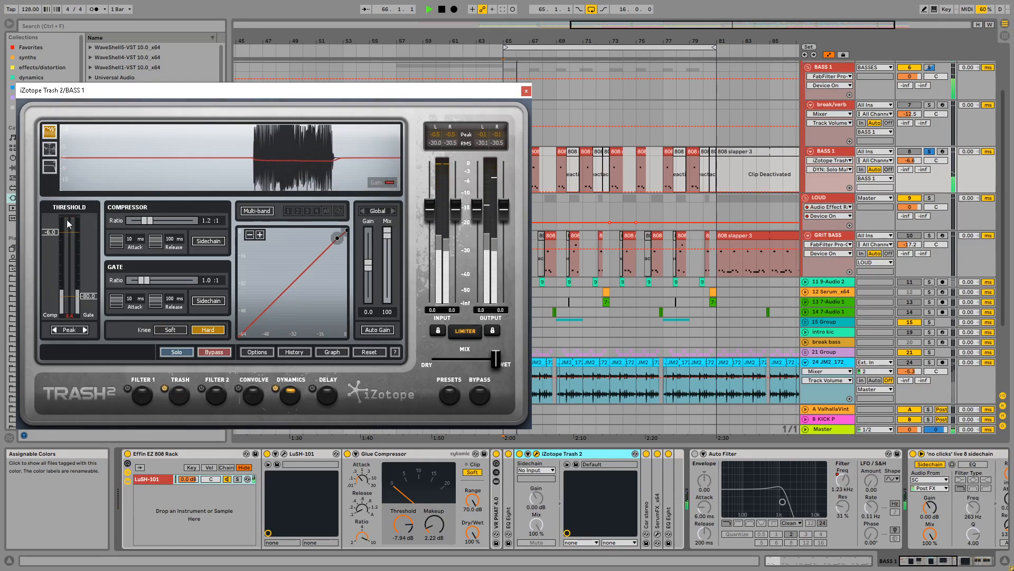
left_click(528, 90)
Fold iZotope Trash 2 and unfold the Car stereo multiband compressor to examine its settings during playback
double_click(580, 455)
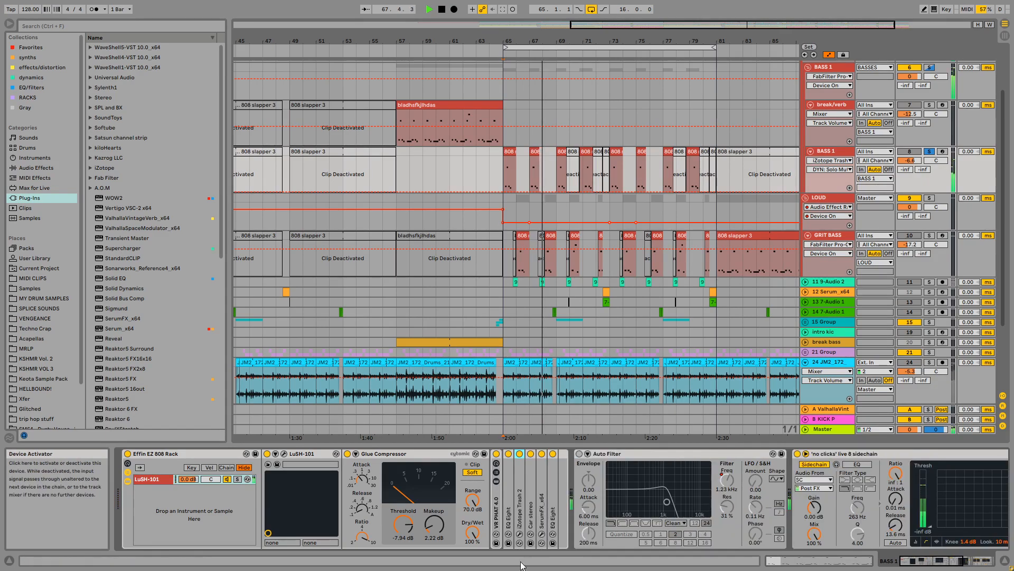
double_click(531, 493)
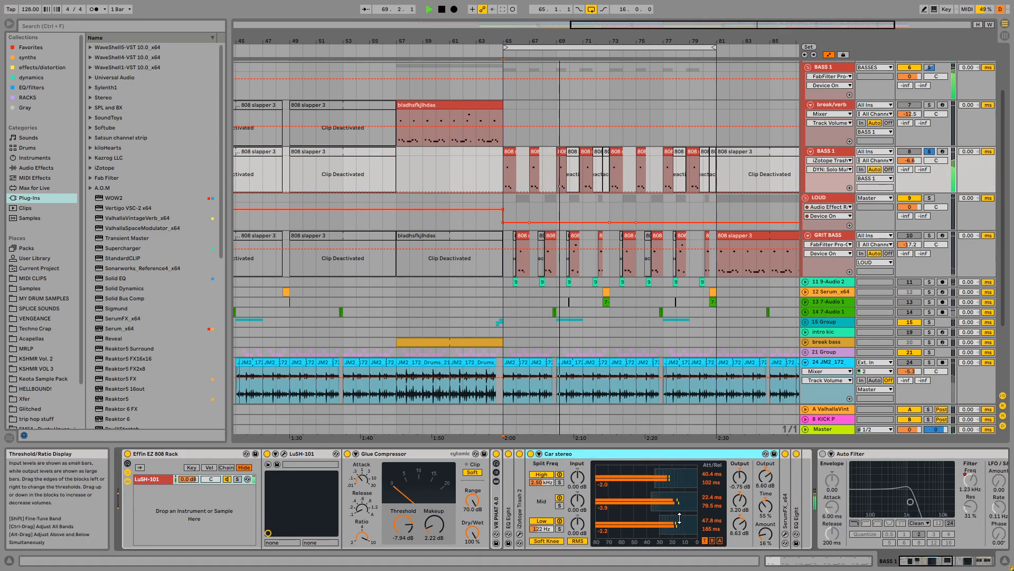
Fold the Car stereo multiband compressor and play the soloed BASS 1 track from bar 73
double_click(638, 452)
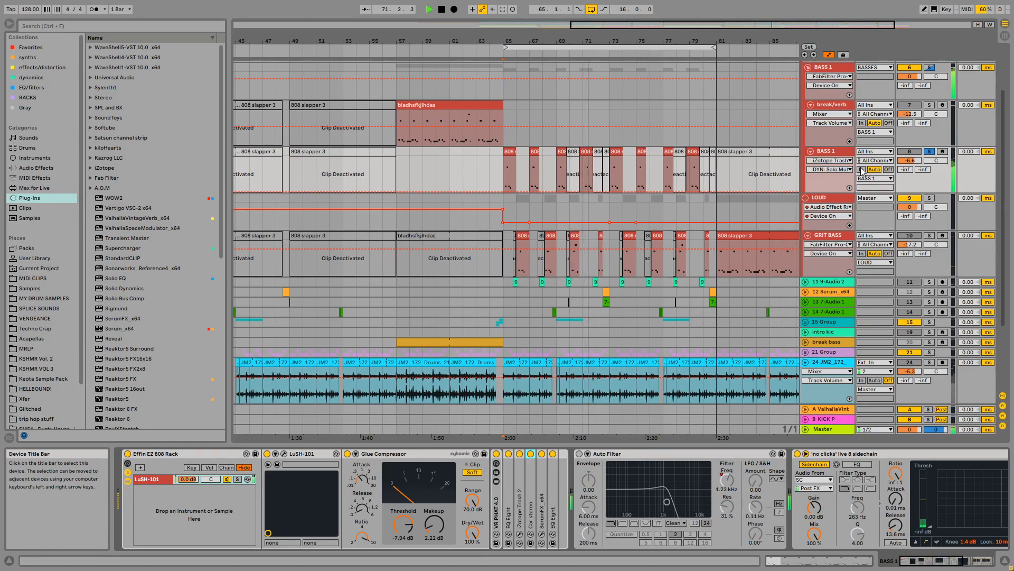
key("space")
left_click(845, 154)
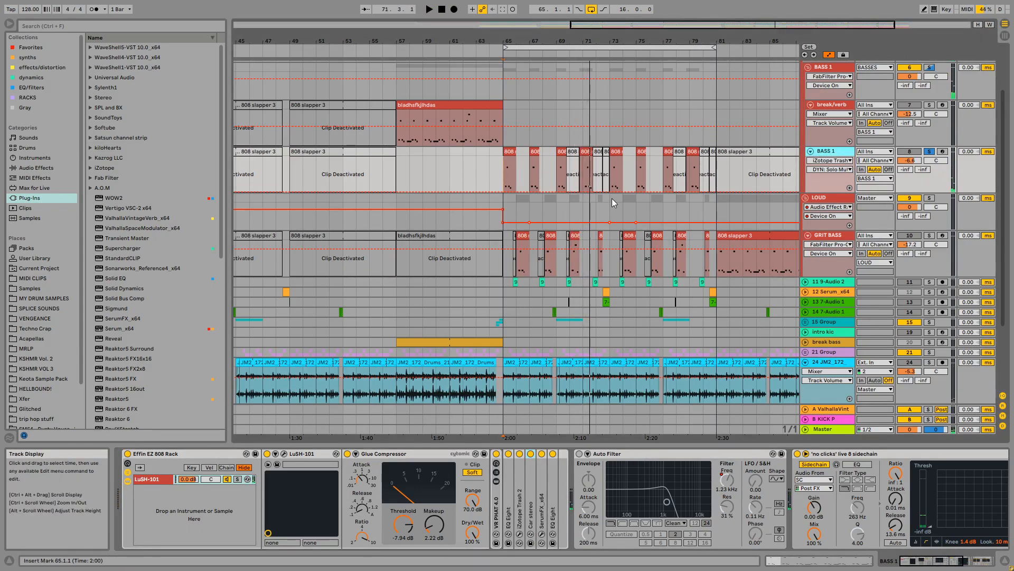
left_click(612, 181)
key("space")
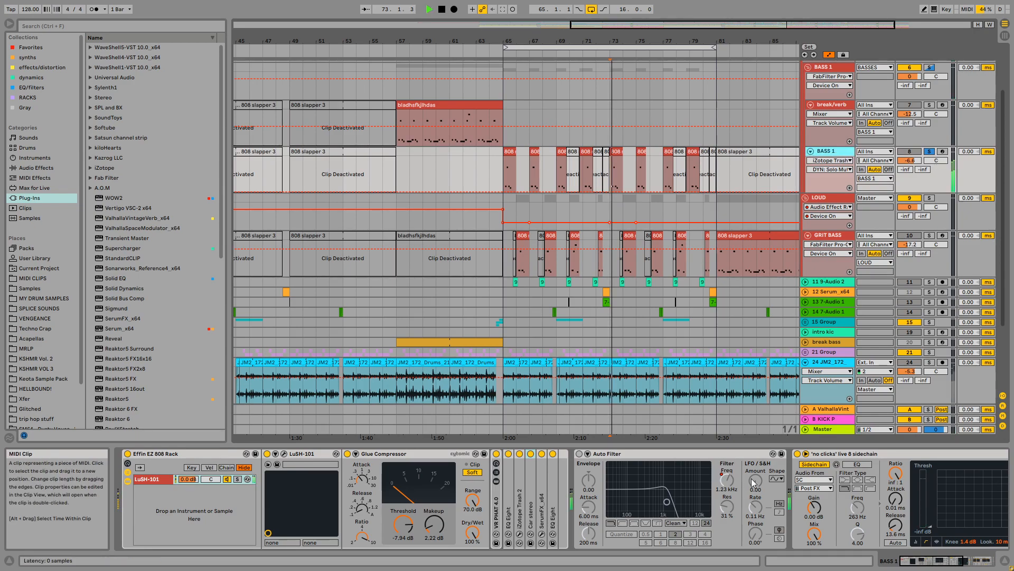
Stop playback, unfold the EQ Eight after SerumFX to examine its curve, and fold it again
key("space")
double_click(555, 477)
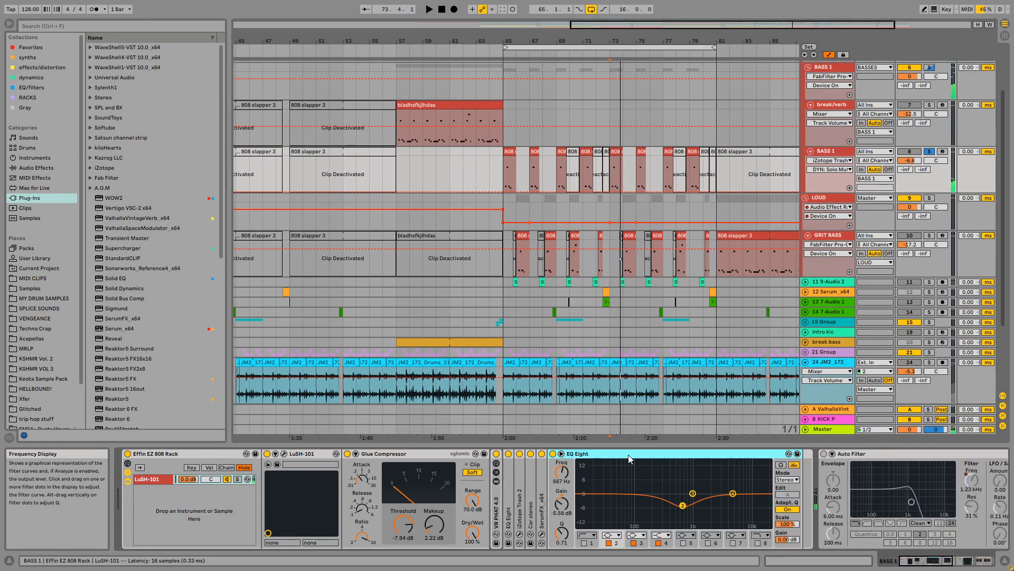
double_click(628, 455)
Solo the whole BASSES group, play the drop from bar 65, and bring up the GRIT BASS device chain
left_click(506, 138)
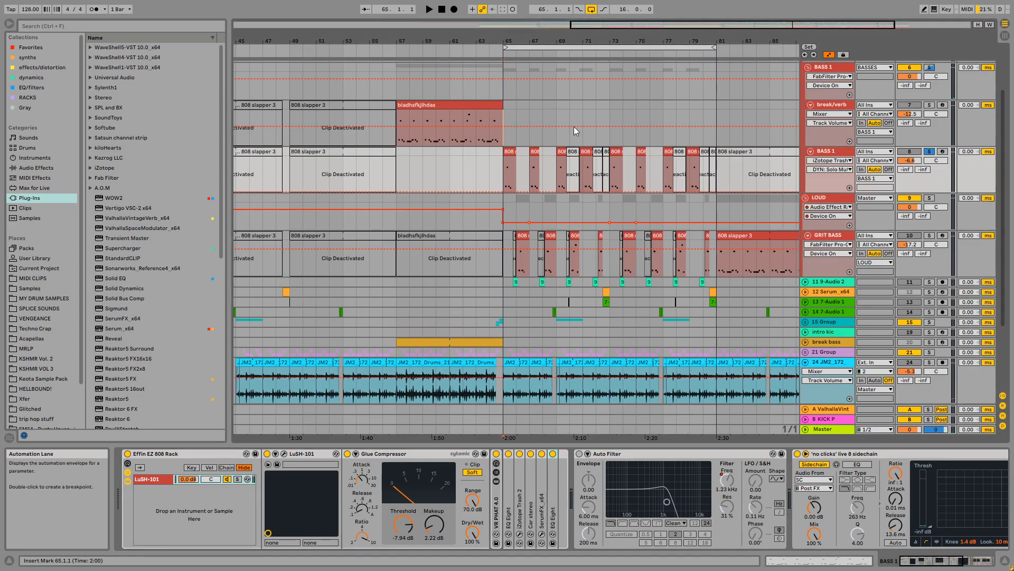
key("space")
scroll(929, 85, "up", 1)
left_click(929, 88)
scroll(601, 235, "down", 1)
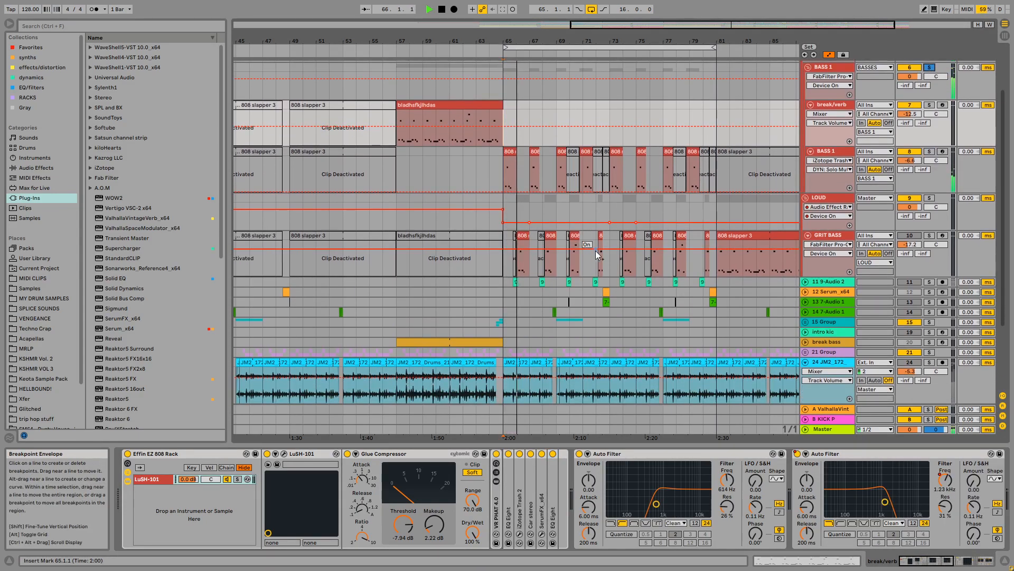
key("space")
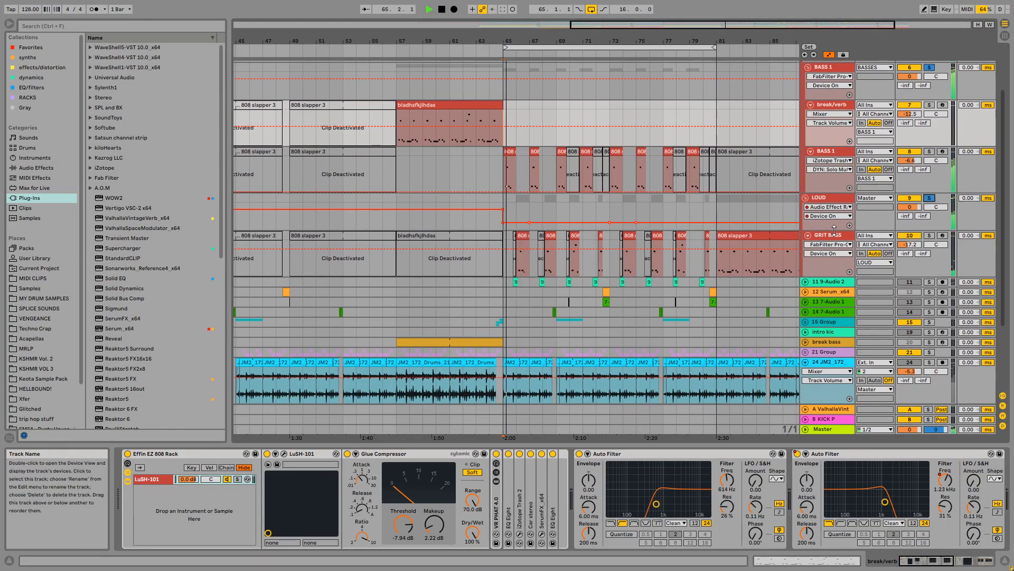
left_click(831, 235)
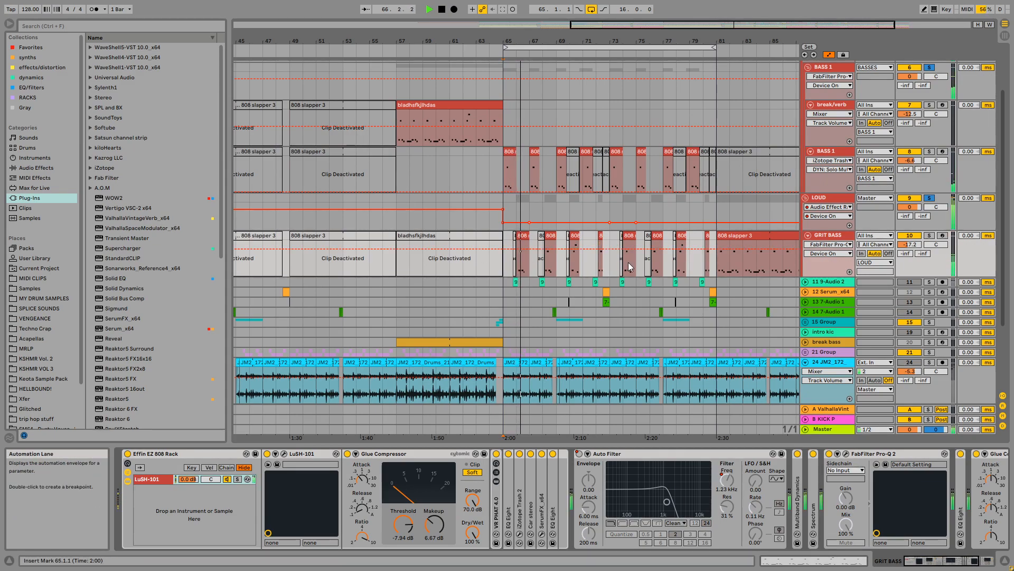
key("space")
Examine the BASS 1 clip arrangement between bars 65 and 81
left_click(505, 176)
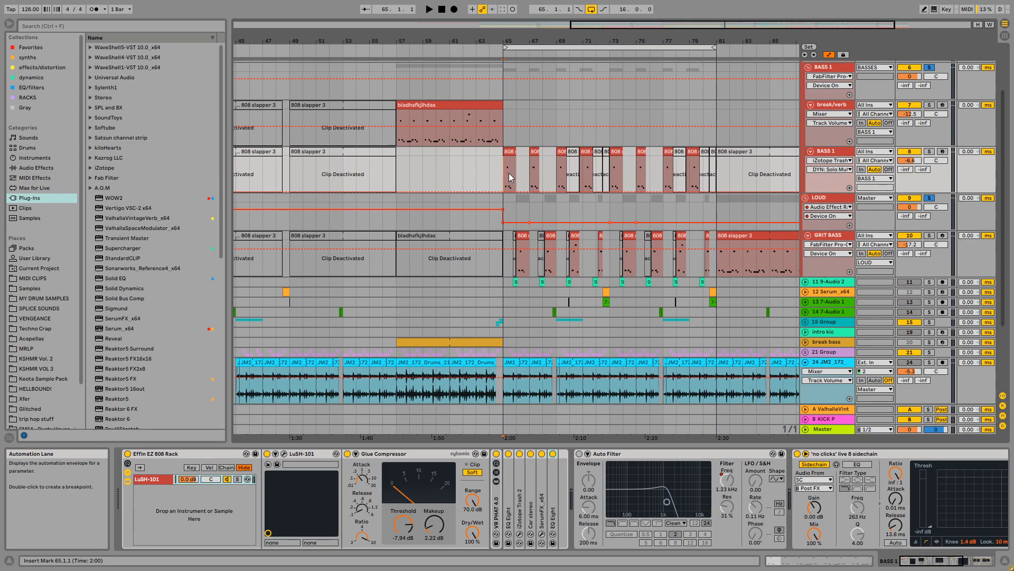
left_click(735, 166)
left_click(835, 150)
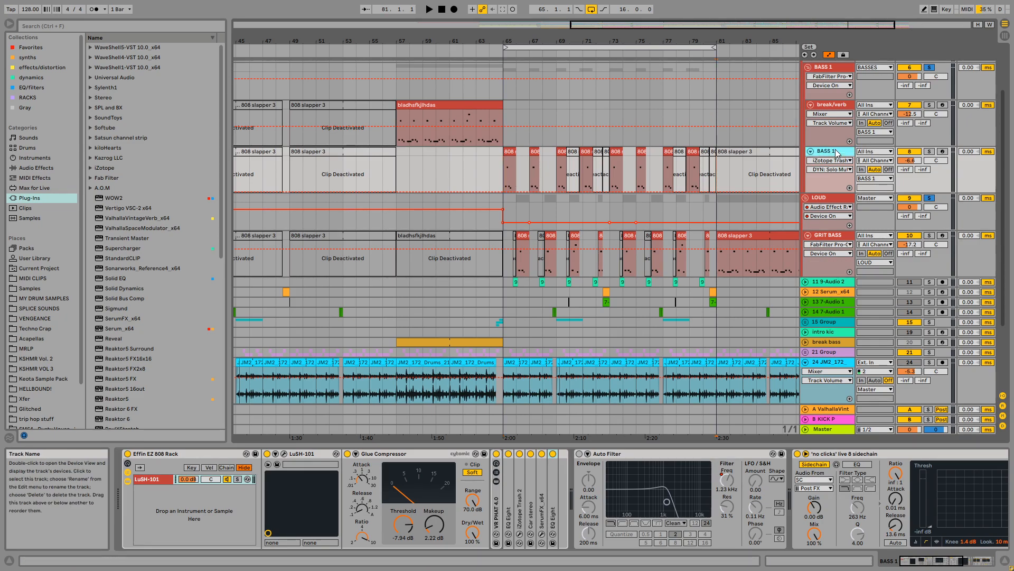
left_click_drag(627, 41, 533, 43)
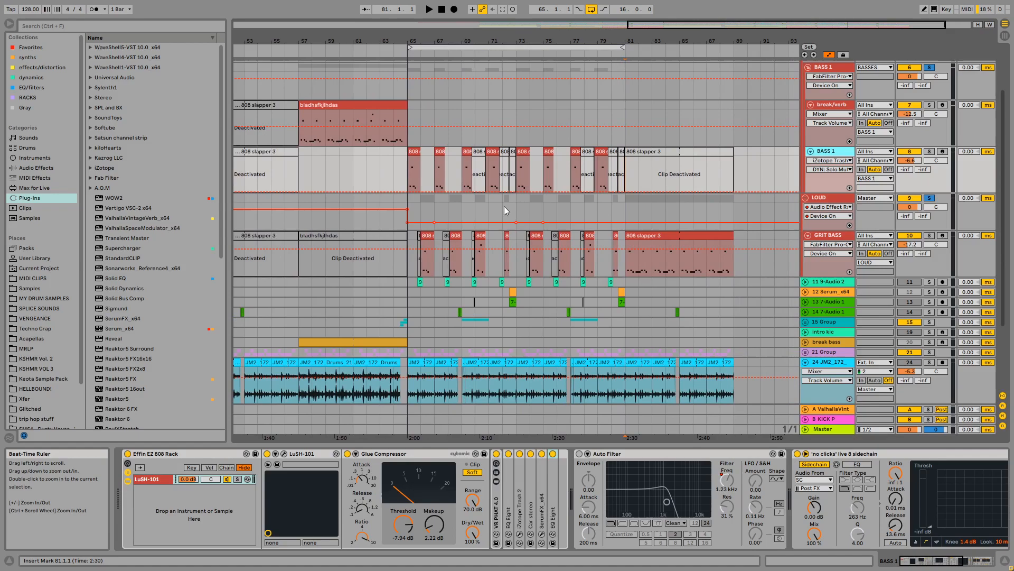
left_click(408, 172)
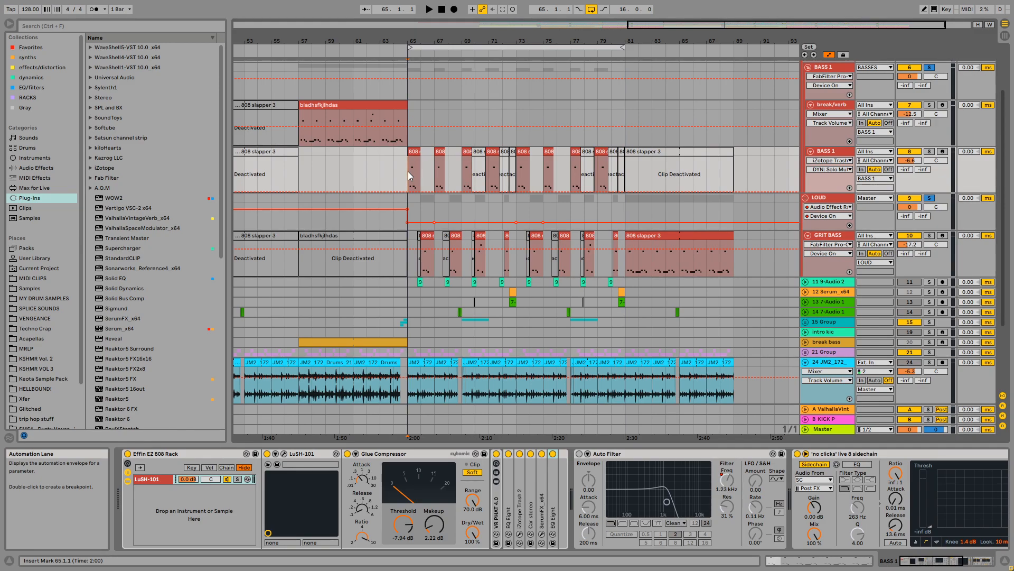
Solo BASS 1 to hear it from bar 65, and solo GRIT BASS to hear its clip at bar 66
left_click(929, 151)
key("space")
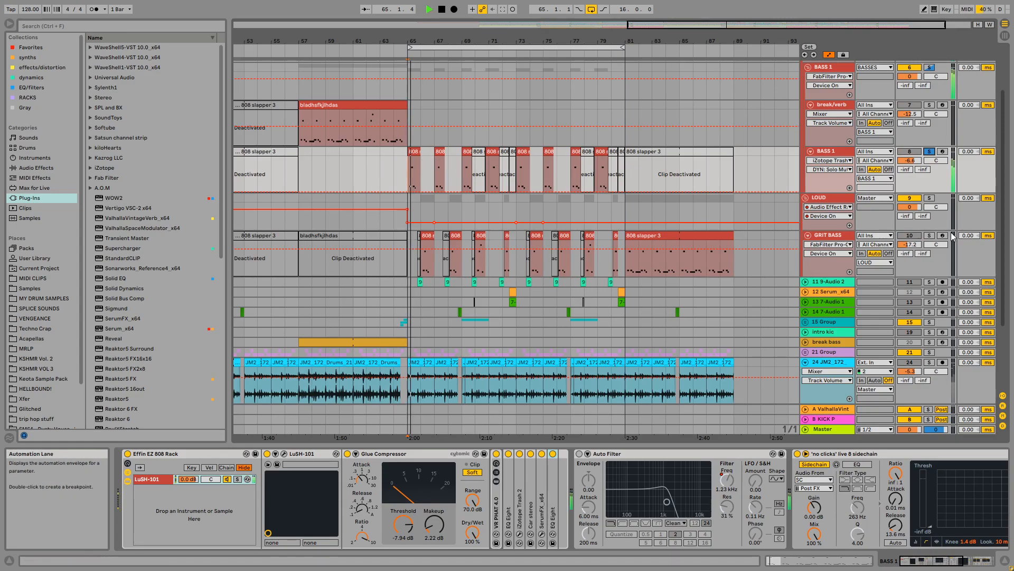
left_click(930, 236)
left_click(424, 248)
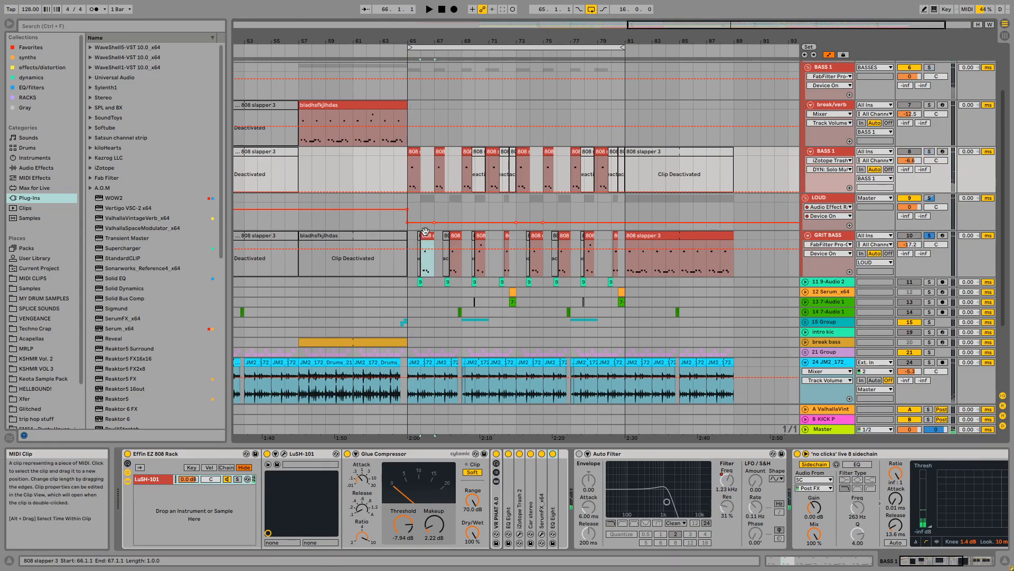
key("space")
left_click(409, 181)
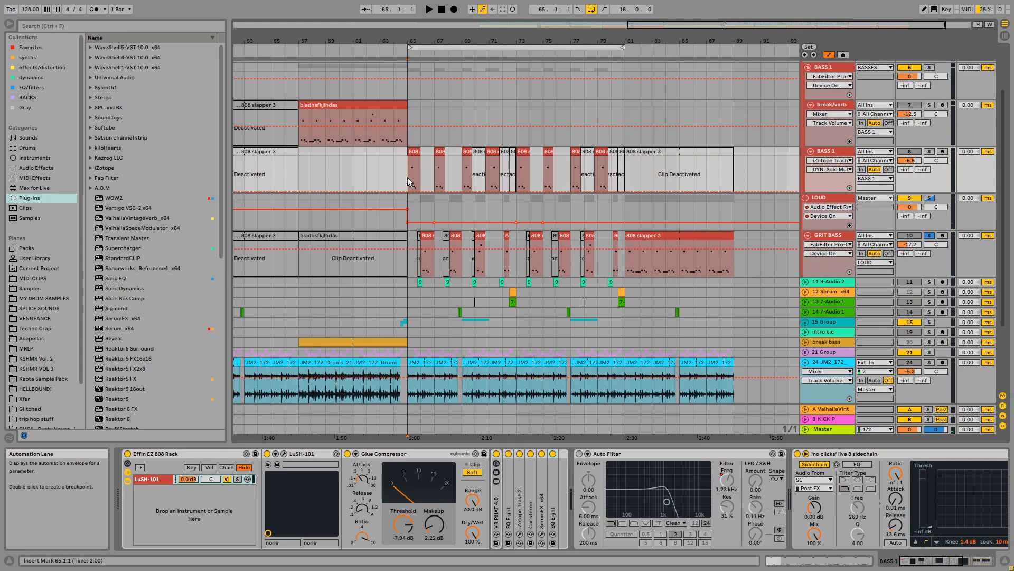
Examine the device chains of break/verb, BASS 1 and the BASS 1 group, and fold the group's WOW2
left_click(835, 106)
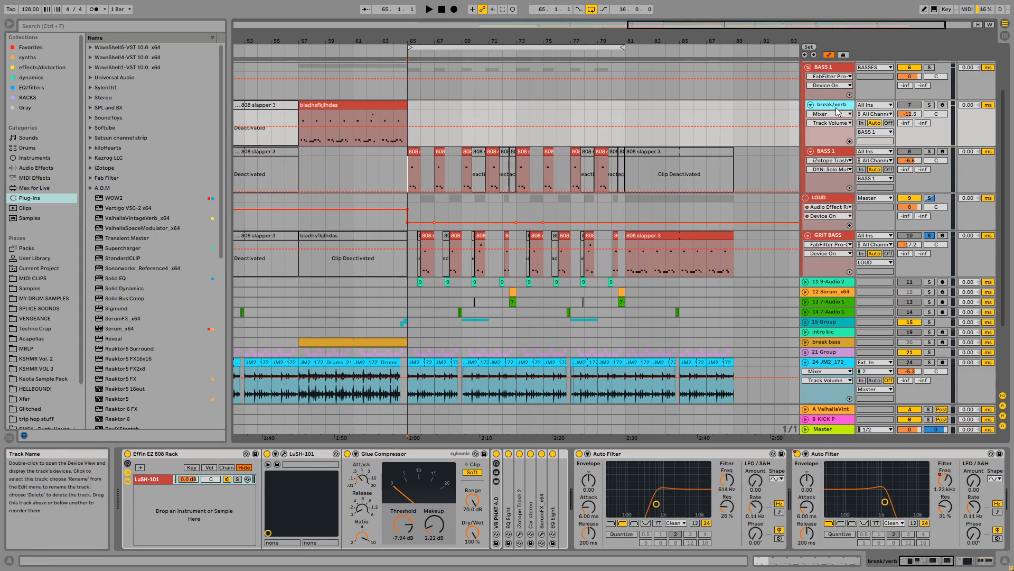
left_click(827, 151)
scroll(826, 133, "up", 1)
scroll(827, 133, "up", 1)
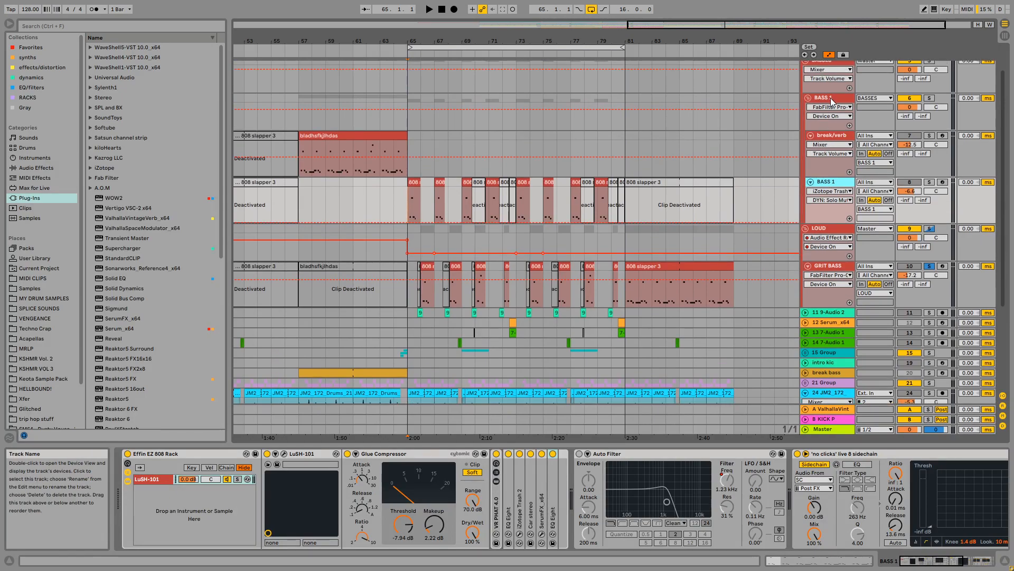
left_click(827, 97)
left_click(181, 454)
double_click(181, 454)
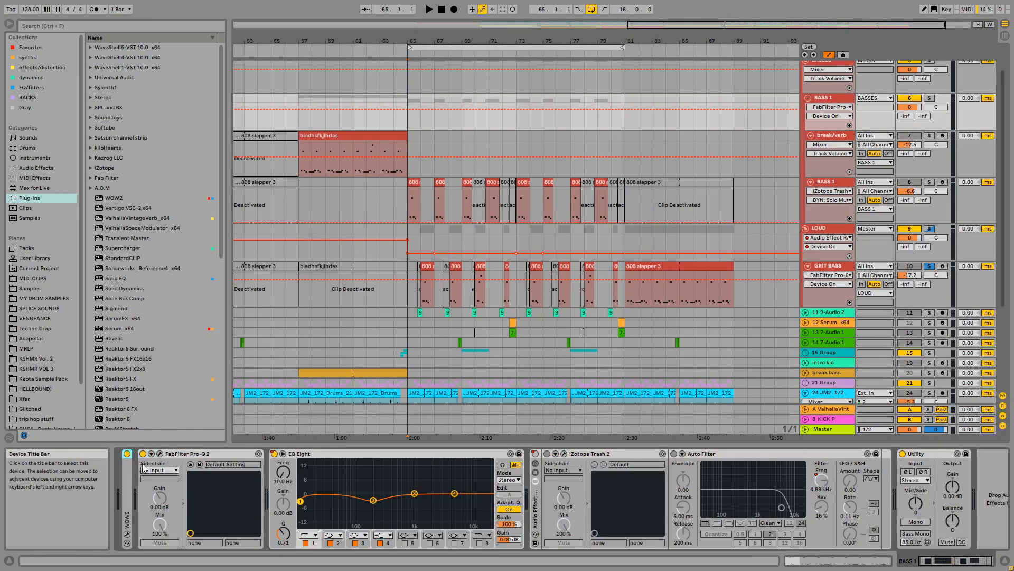
Compare the BASS 1 track's device chain and clip positions with those of the LOUD group
left_click(405, 201)
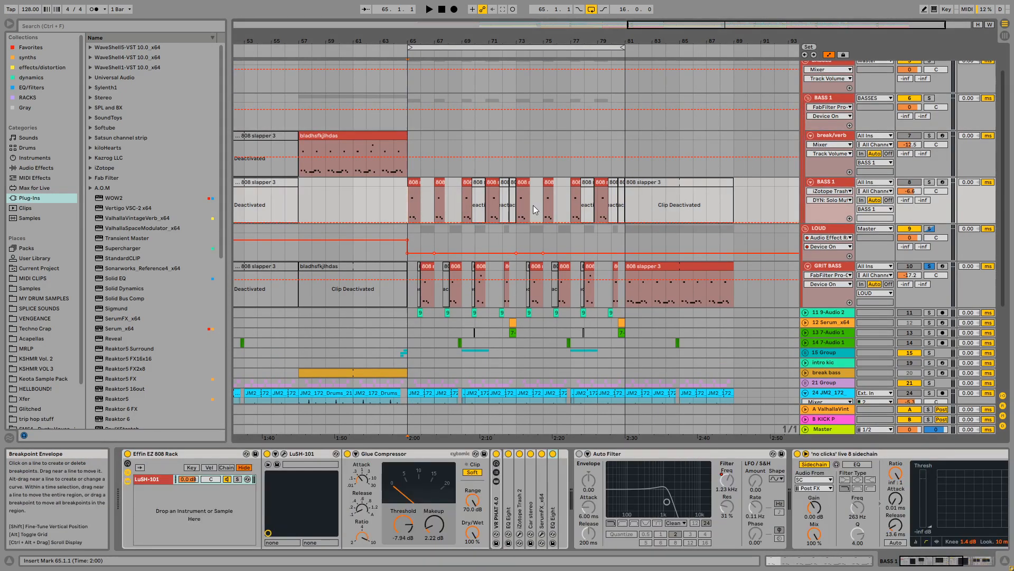
left_click(830, 228)
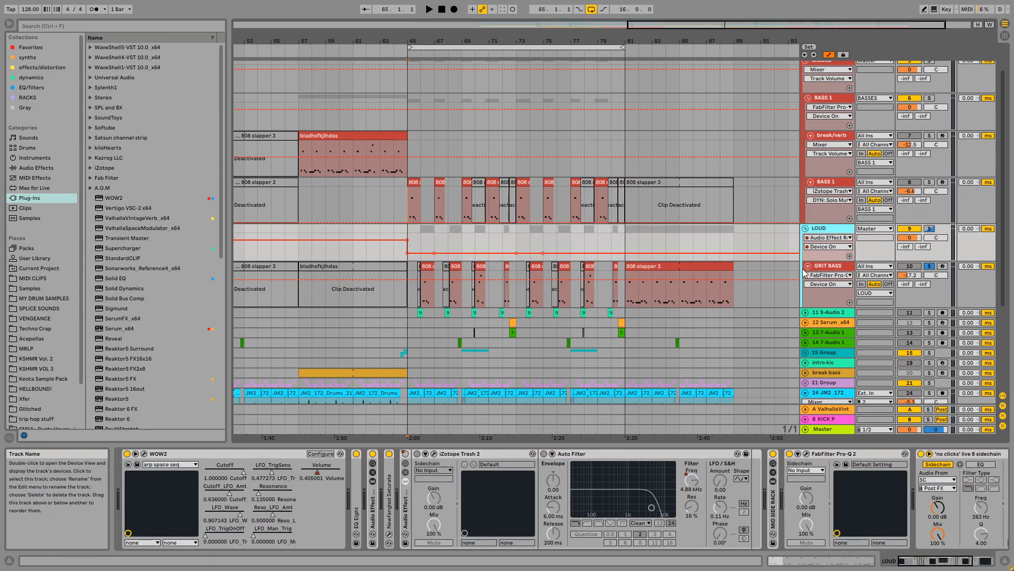
left_click(423, 237)
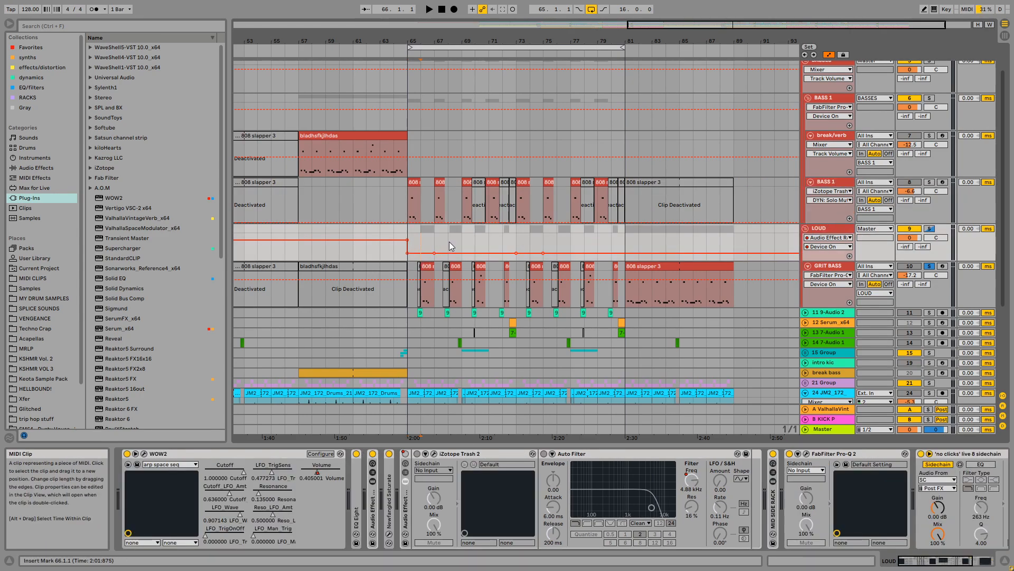
left_click(414, 202)
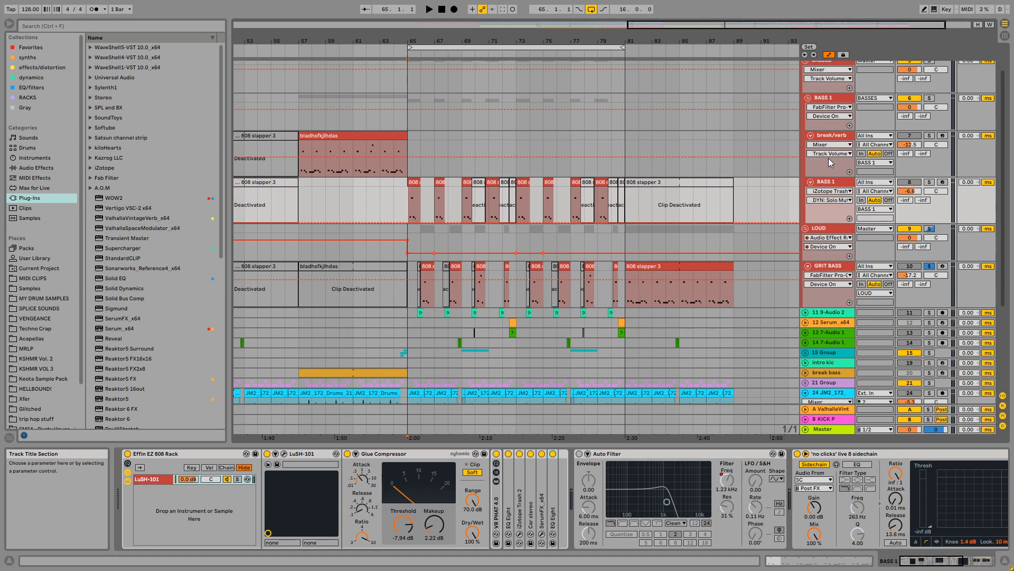
left_click(516, 235)
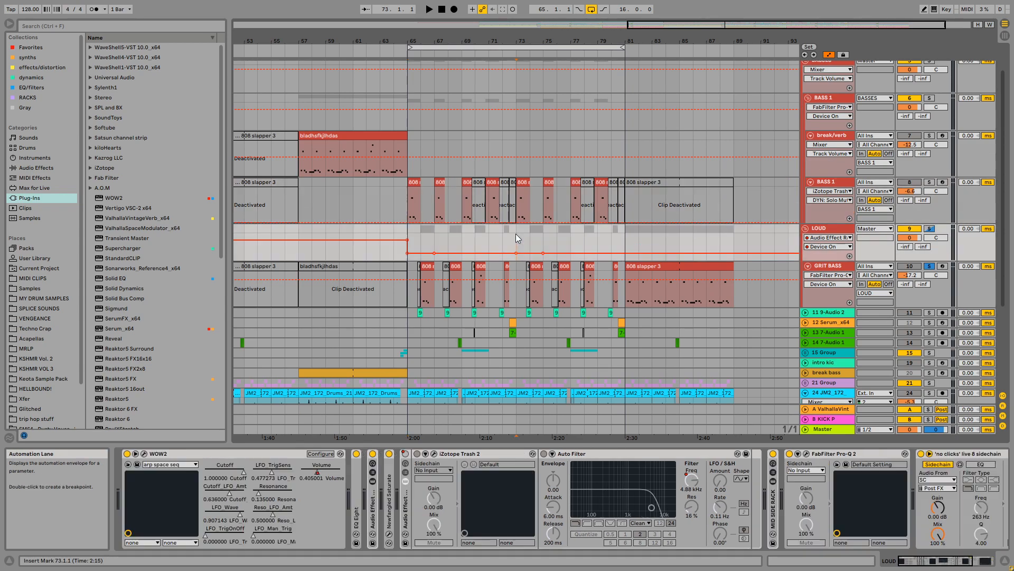
left_click(833, 233)
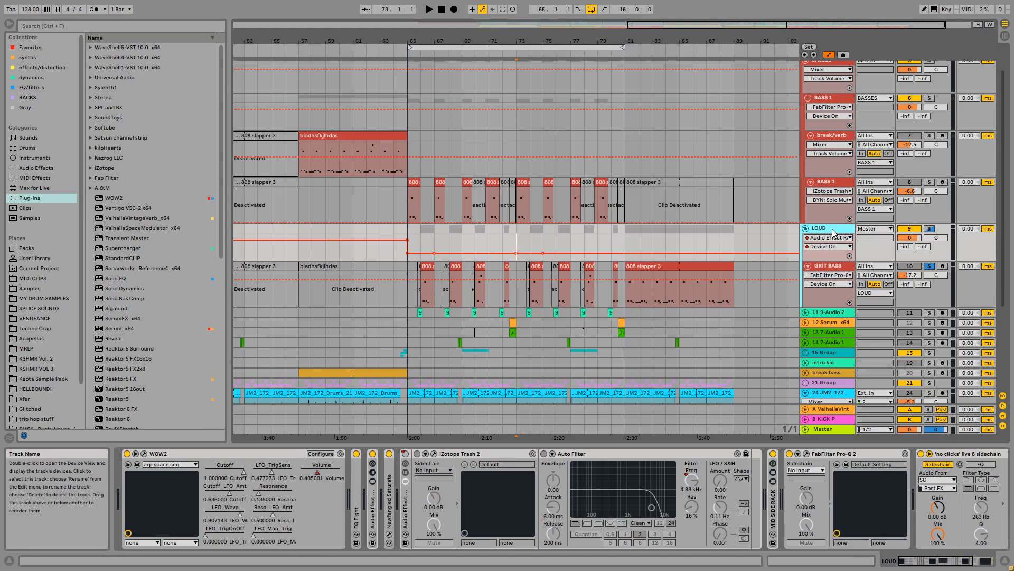
left_click(849, 189)
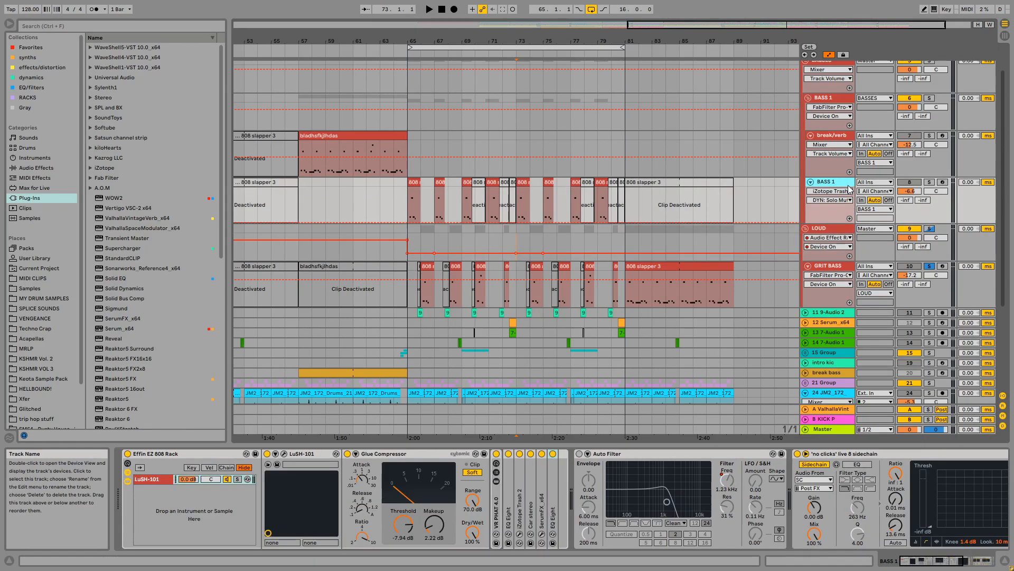
Play the drop from bar 65 with BASS 1 soloed alongside GRIT BASS
left_click(413, 209)
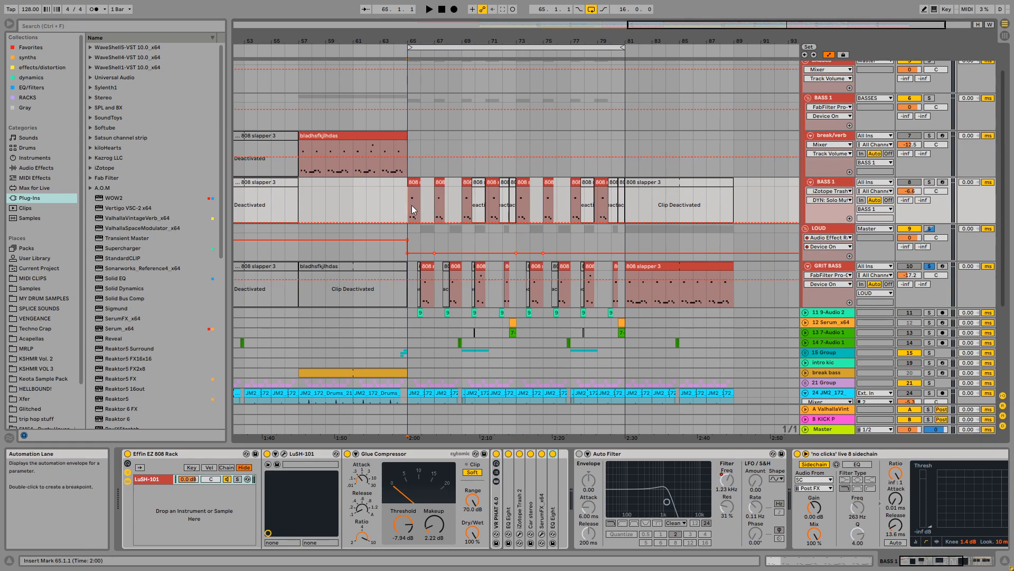
key("space")
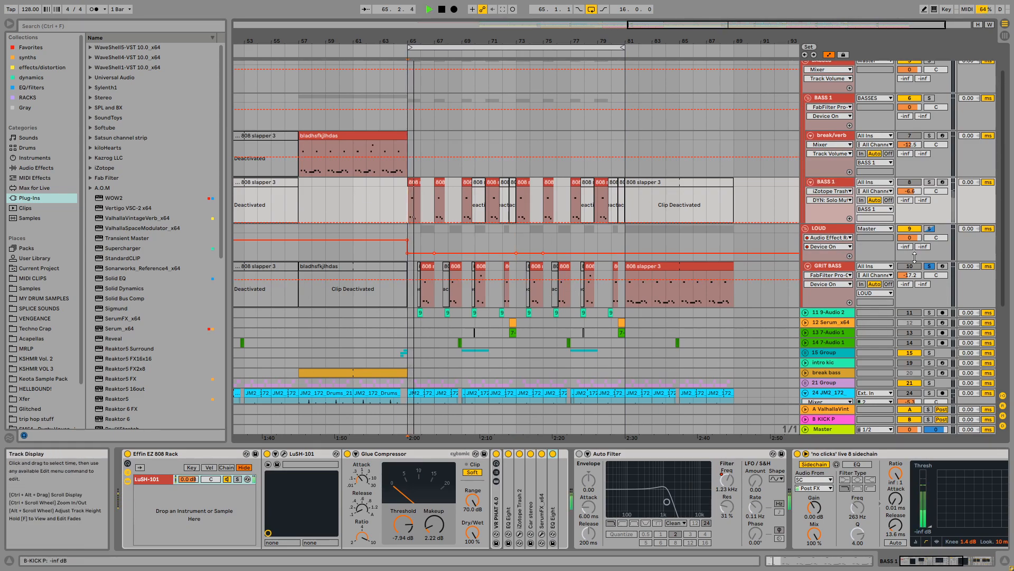
left_click(929, 182)
scroll(491, 210, "down", 3)
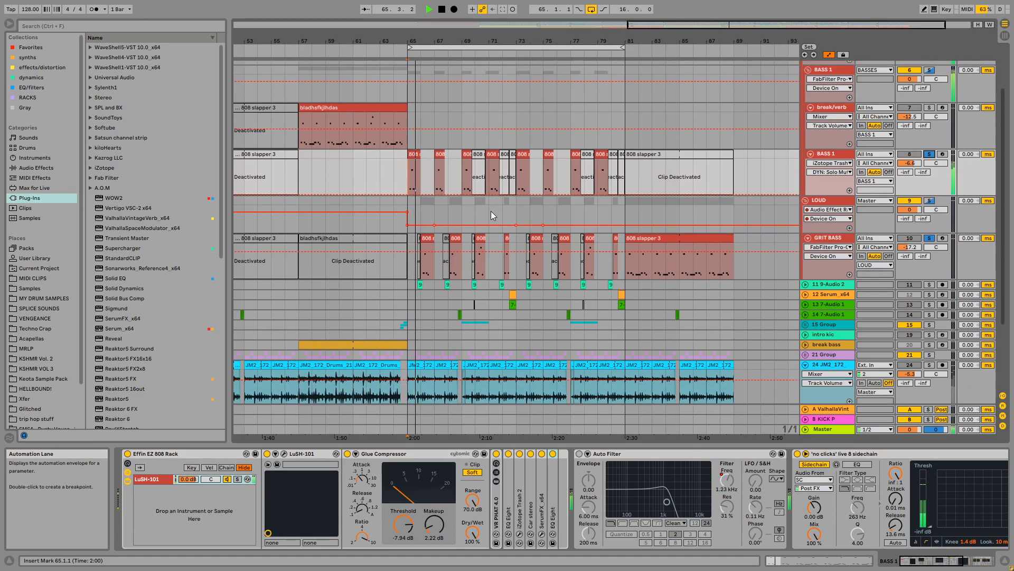
Unfold the 9-Audio 2 track and examine its audio clips between bars 65 and 68
left_click(827, 287)
left_click(806, 284)
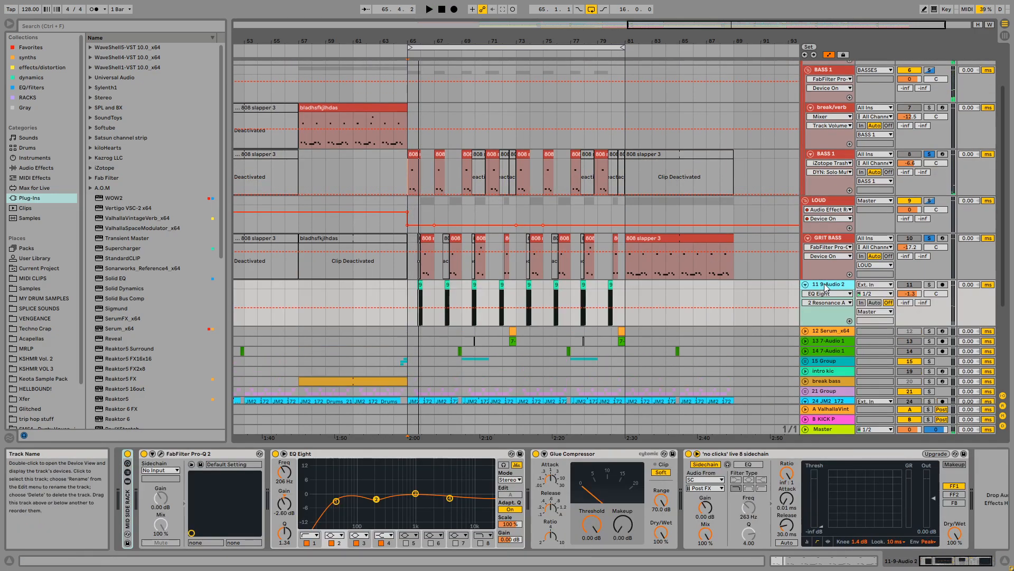
scroll(661, 233, "down", 4)
left_click_drag(415, 40, 405, 97)
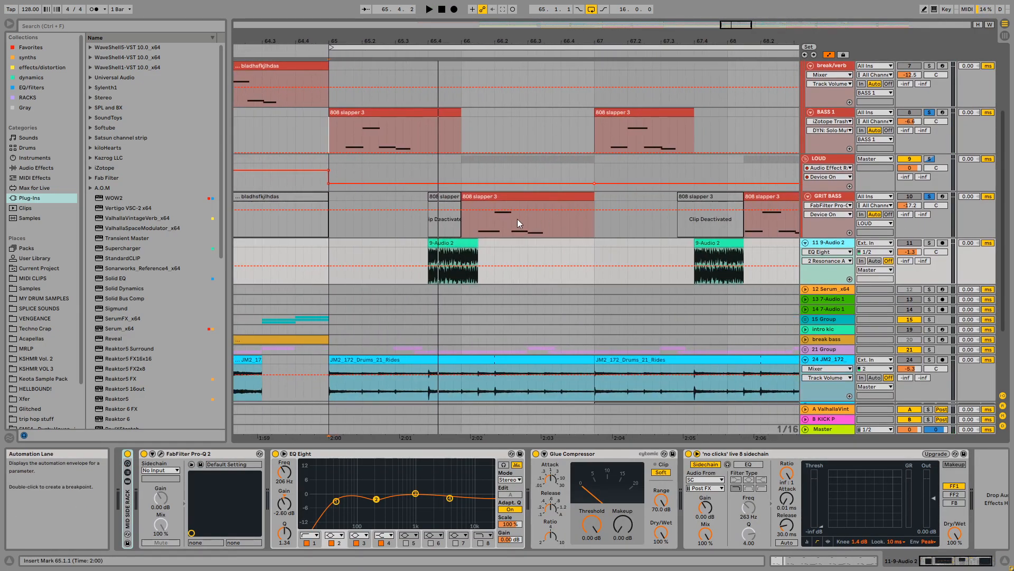
Check the GRIT BASS clip at bar 66 and its device chain, and add 9-Audio 2 to the soloed tracks
left_click(527, 197)
left_click(831, 196)
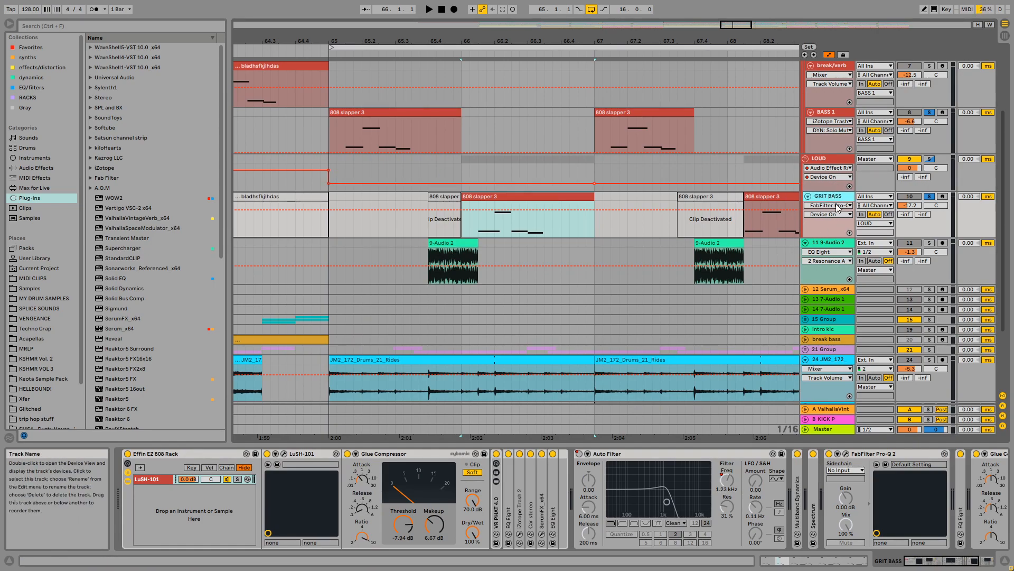
left_click(453, 262)
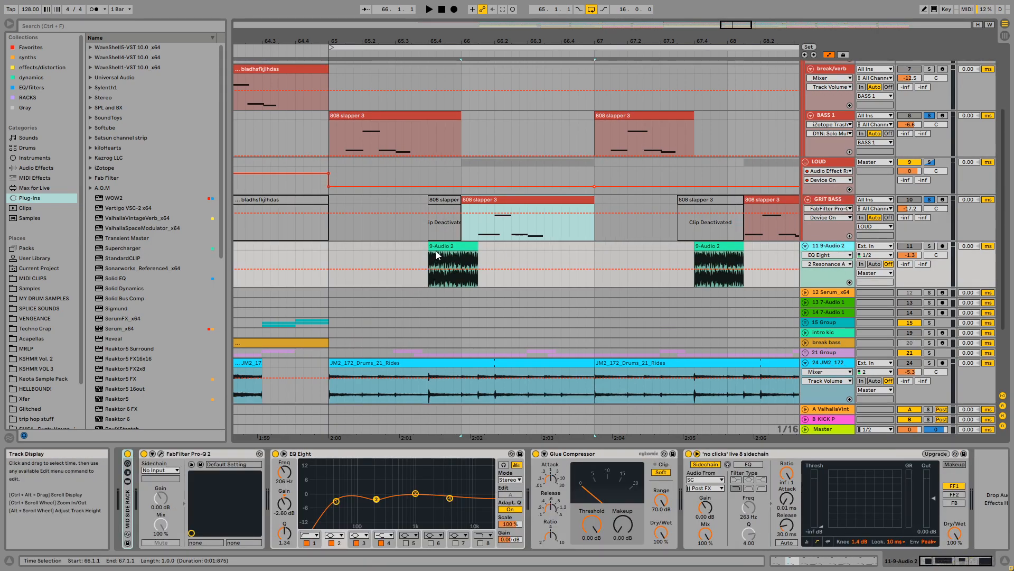
left_click(929, 246)
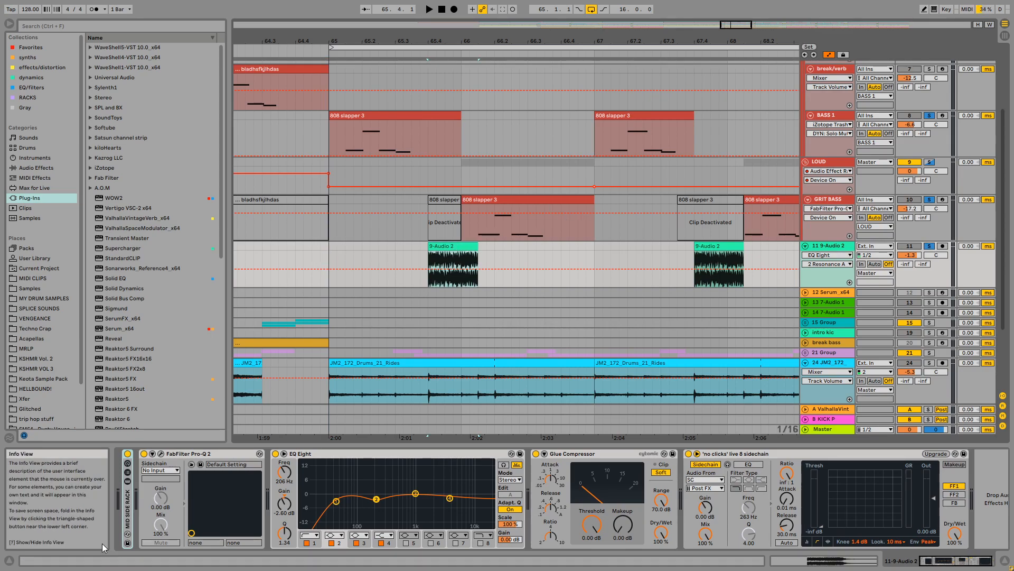
Unfold the MID SIDE RACK on 9-Audio 2, examine the devices in its chains, and fold it again
left_click(130, 497)
double_click(132, 499)
left_click(163, 488)
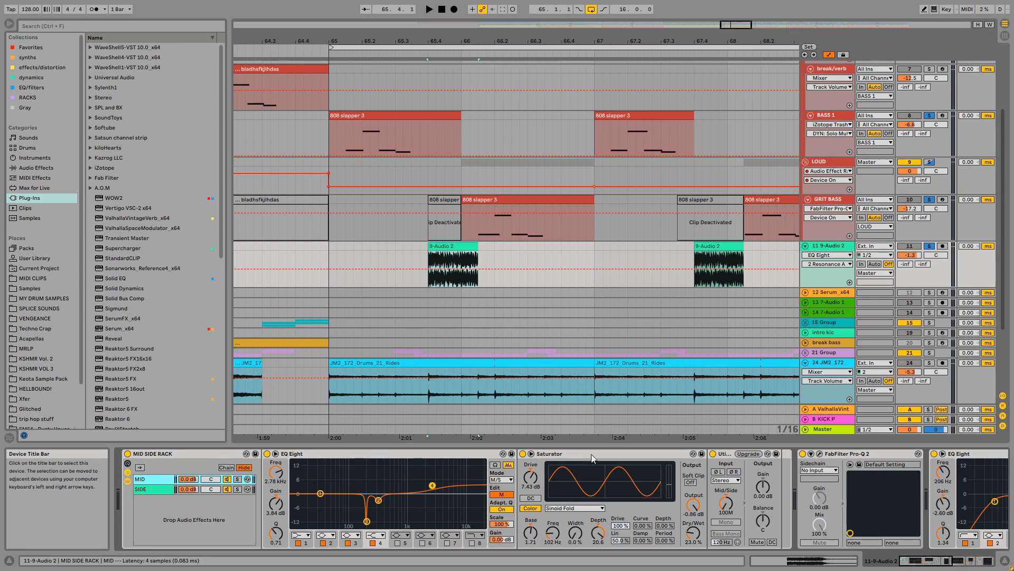
double_click(177, 455)
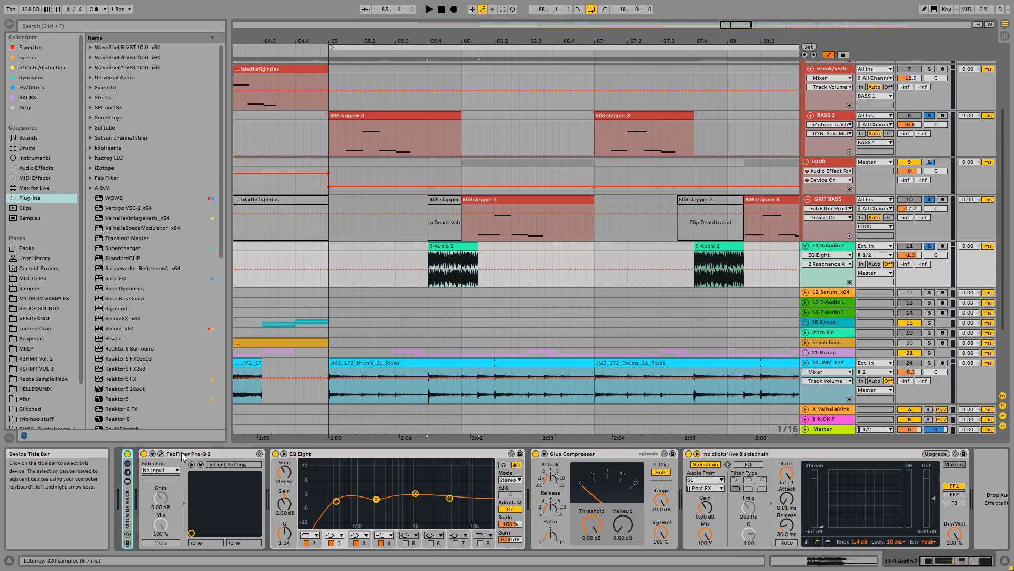
Lower the low bell band of FabFilter Pro-Q 2 on 9-Audio 2 to +2.97 dB and close the plug-in
left_click(161, 454)
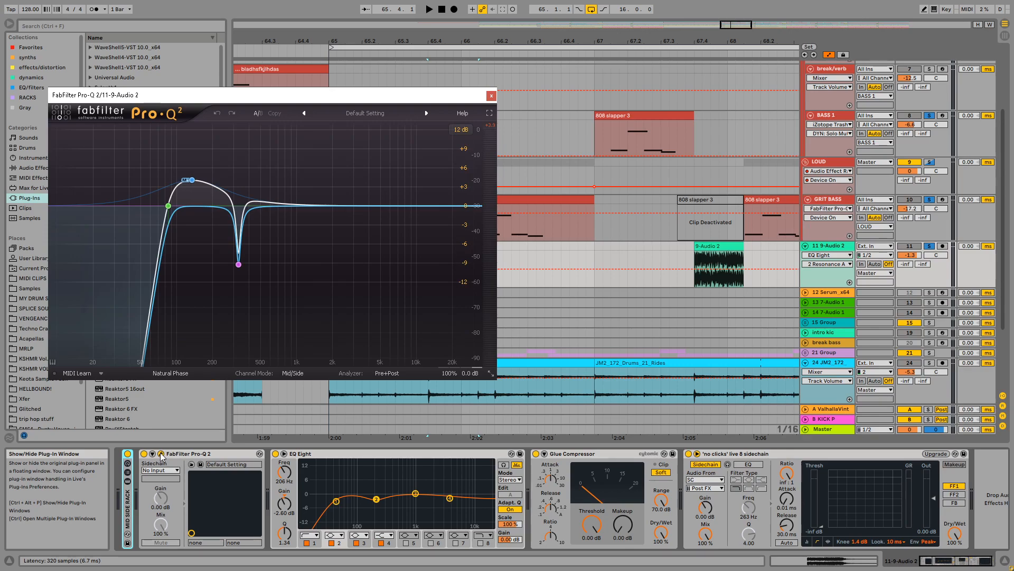
left_click_drag(192, 180, 192, 188)
left_click(490, 98)
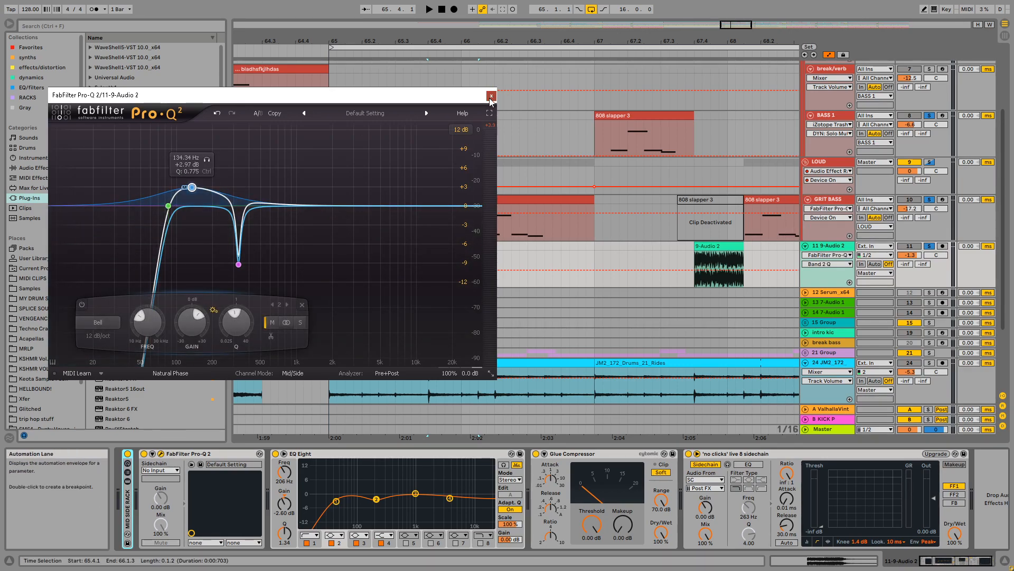
Play the soloed bass layers from bar 65, folding the EQ Eight on 9-Audio 2 while following the drop
key("space")
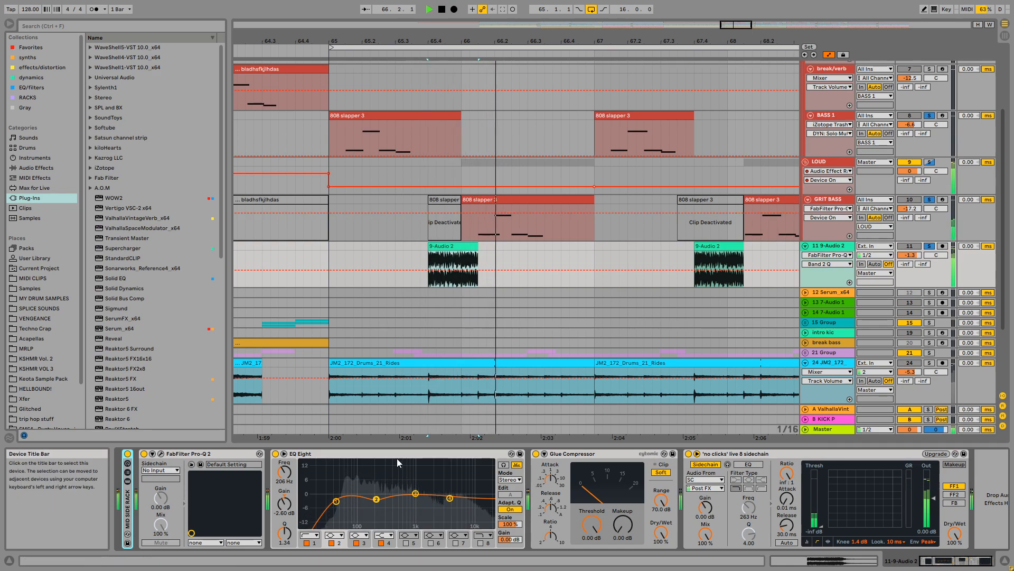
double_click(473, 452)
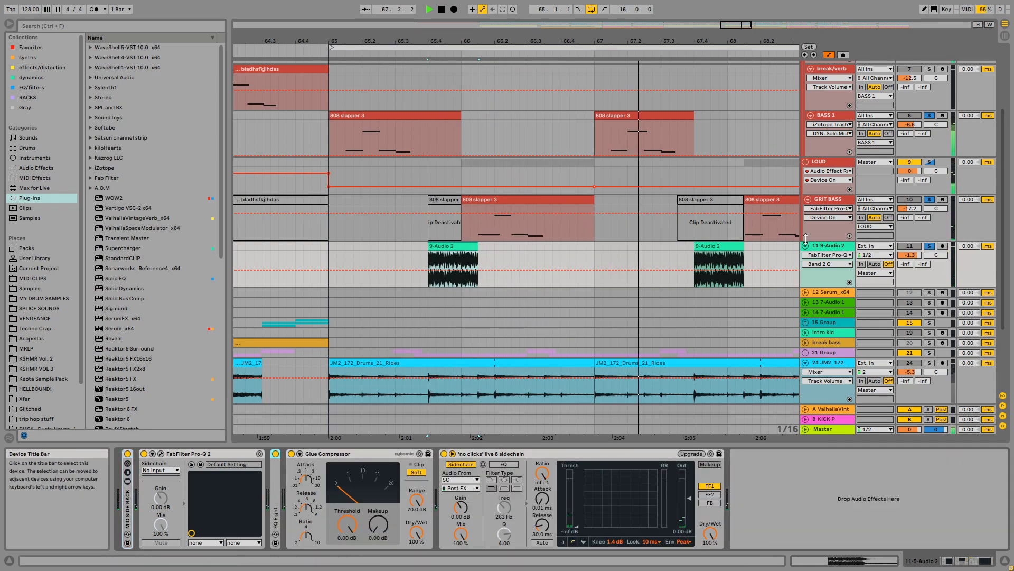
left_click_drag(772, 42, 543, 27)
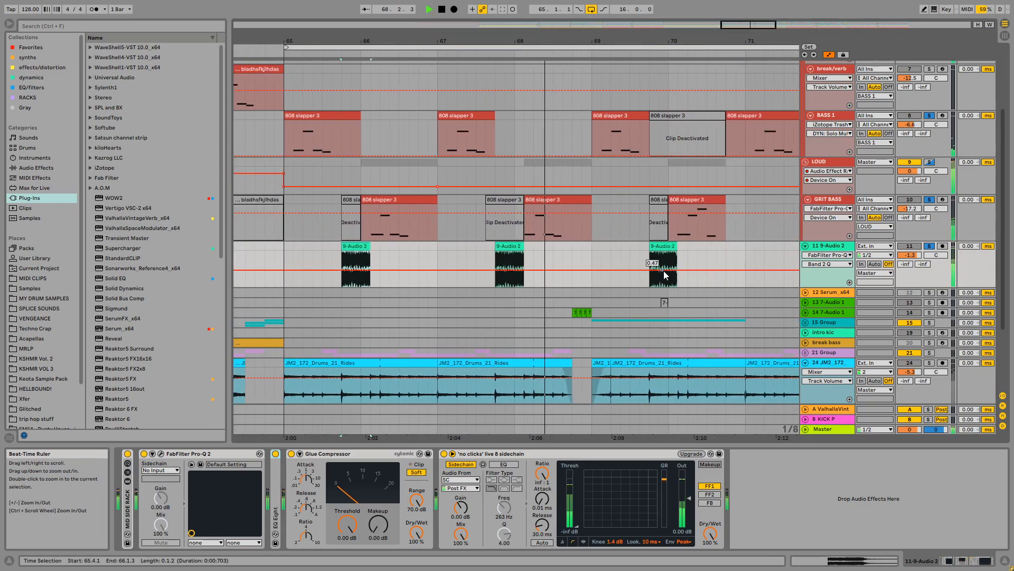
scroll(664, 276, "up", 3)
scroll(576, 180, "down", 4)
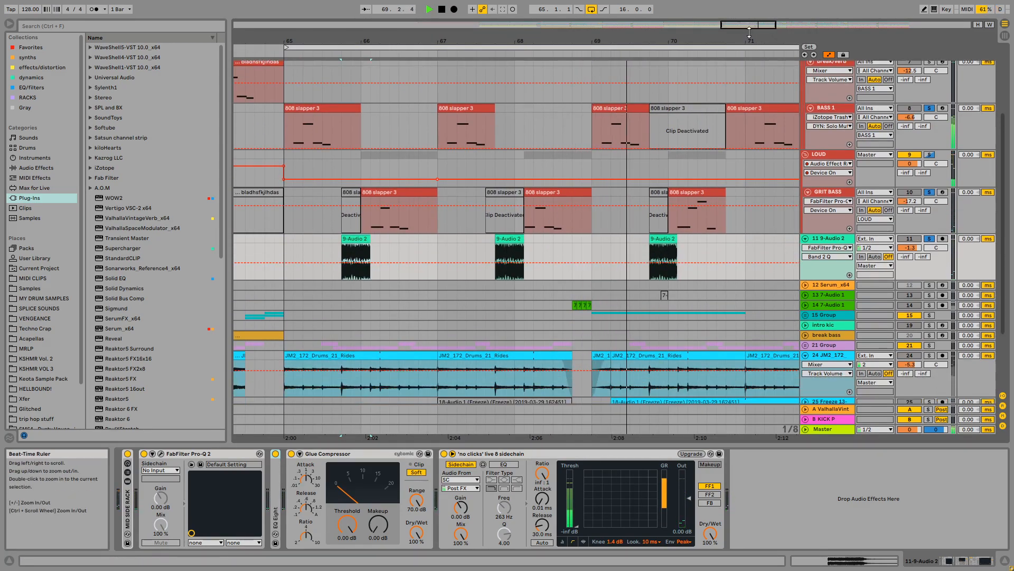
left_click_drag(749, 34, 538, 23)
scroll(587, 245, "up", 3)
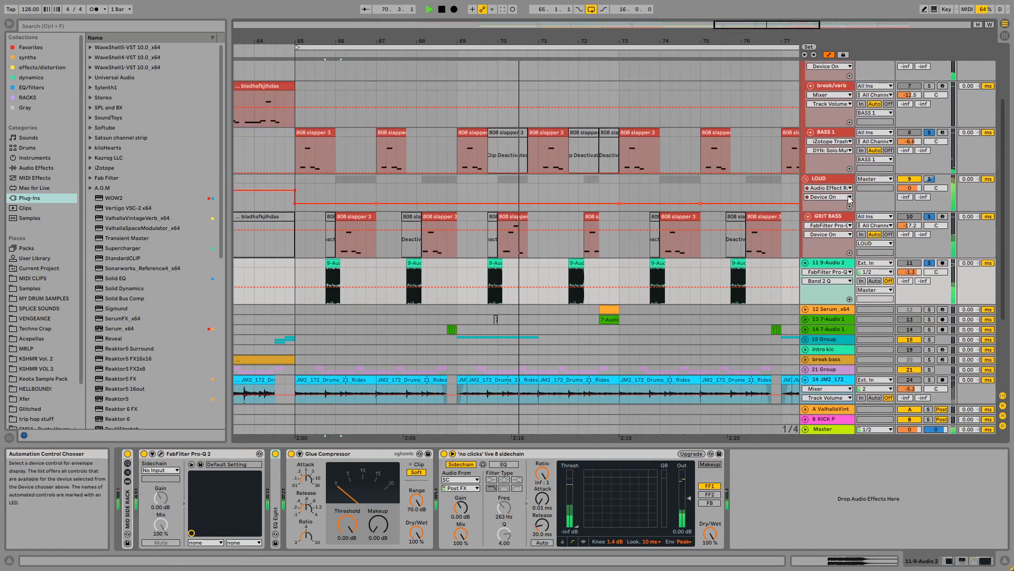
Play the full drop from bar 65 with the solos cleared, checking the 9-Audio 2 and LOUD device chains
scroll(850, 199, "up", 1)
left_click(299, 100)
key("space")
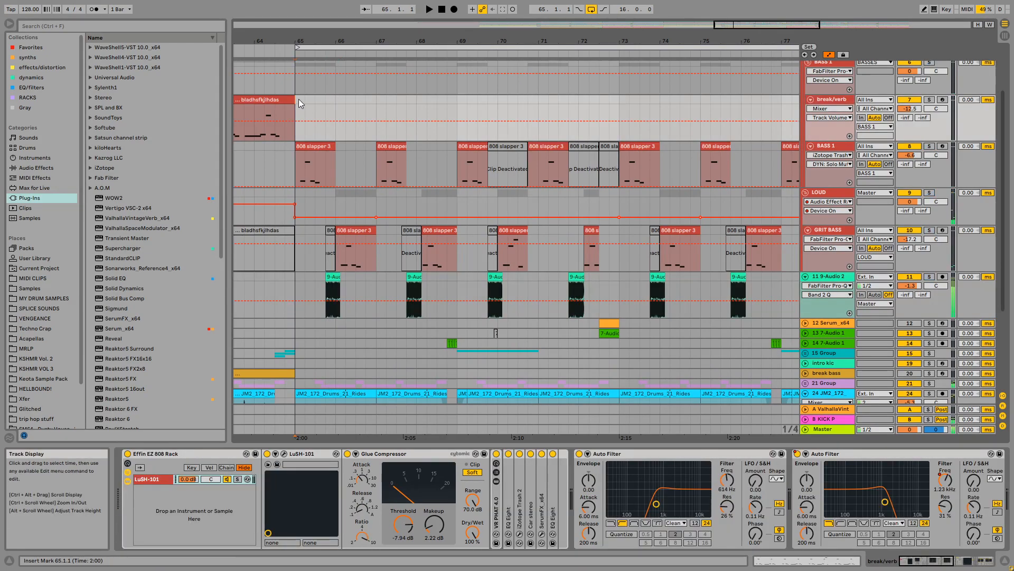
key("space")
scroll(634, 206, "down", 3)
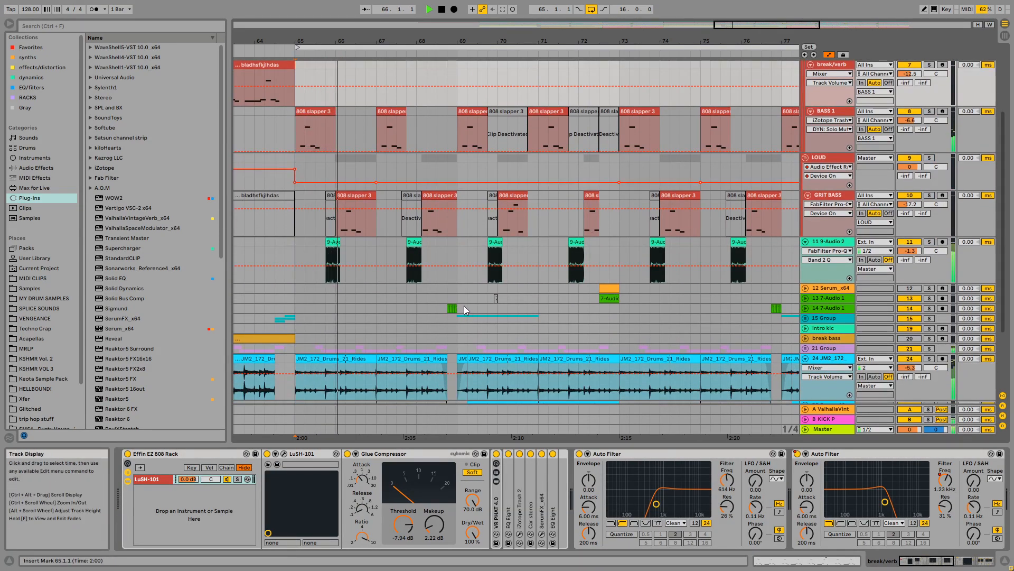
left_click(828, 242)
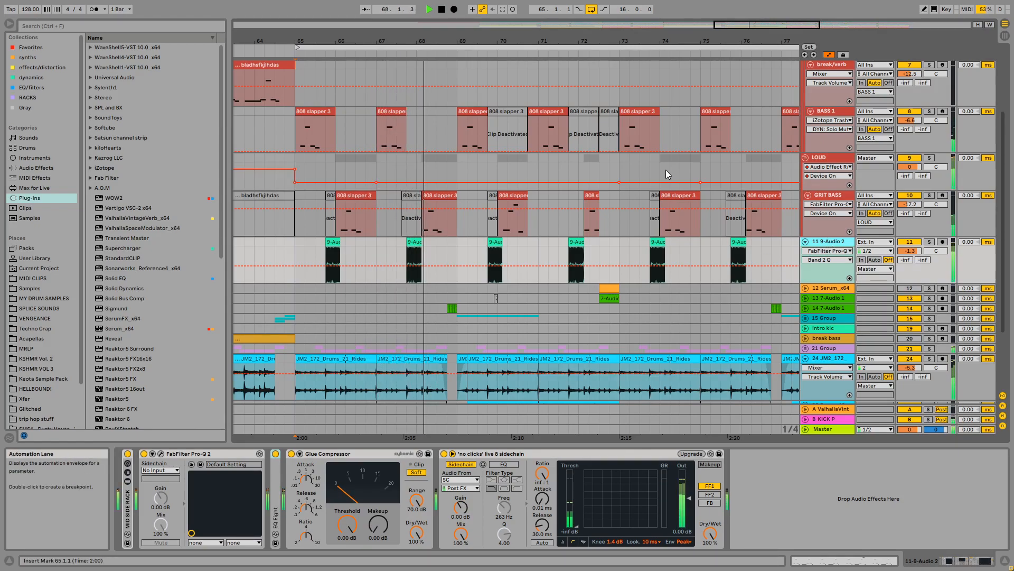
scroll(600, 233, "up", 2)
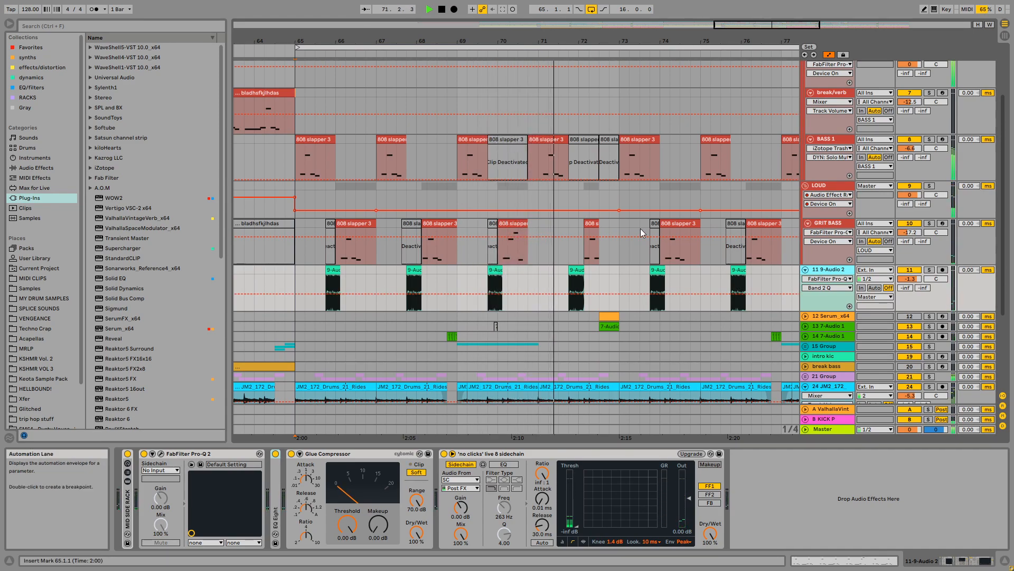
left_click_drag(627, 41, 478, 23)
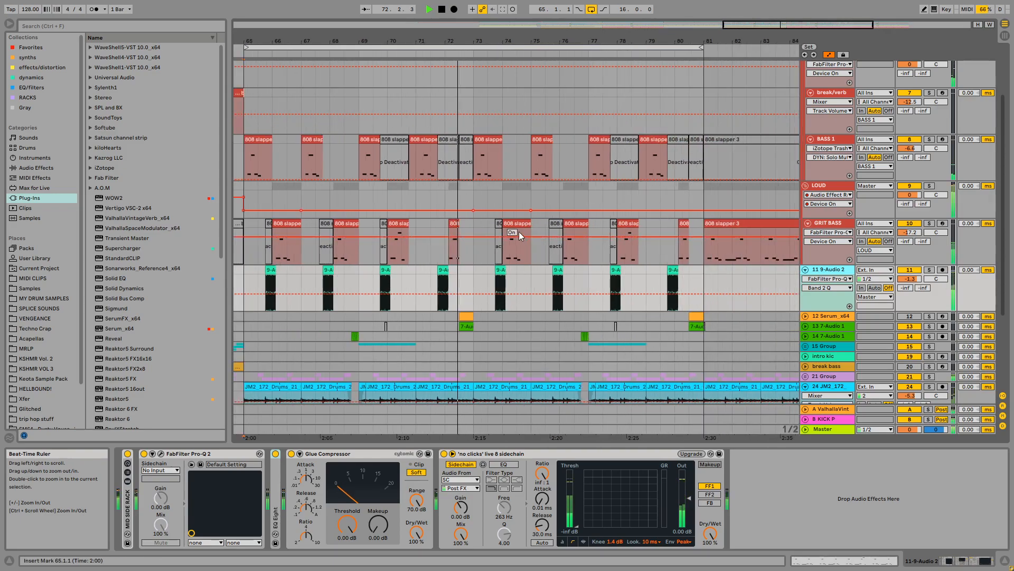
left_click(476, 190)
scroll(484, 192, "down", 1)
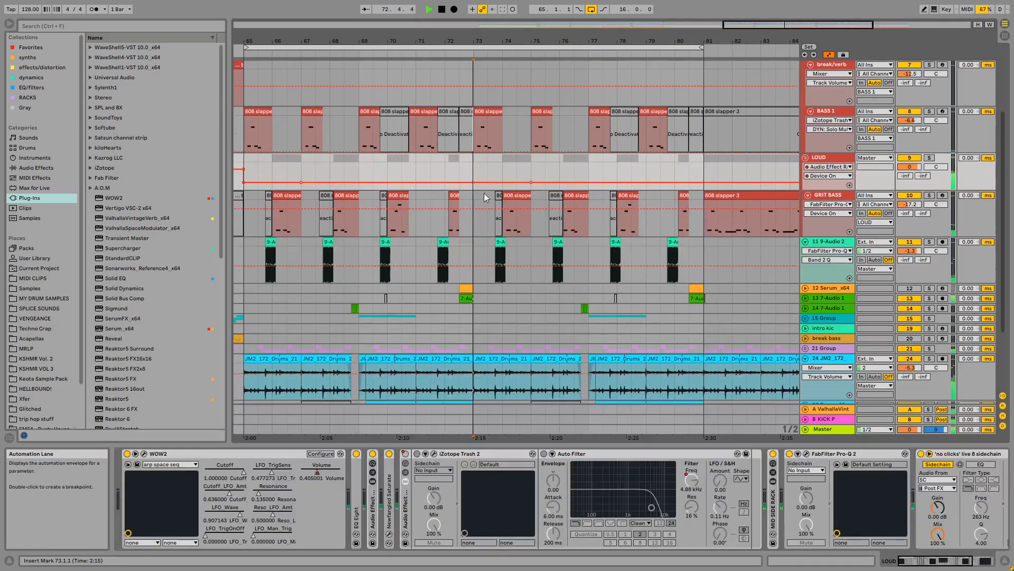
Unfold the 13 7-Audio 1 track, solo it, and play its fill clip at bar 72
left_click(458, 300)
scroll(454, 296, "down", 2)
left_click(442, 257)
key("space")
left_click(805, 257)
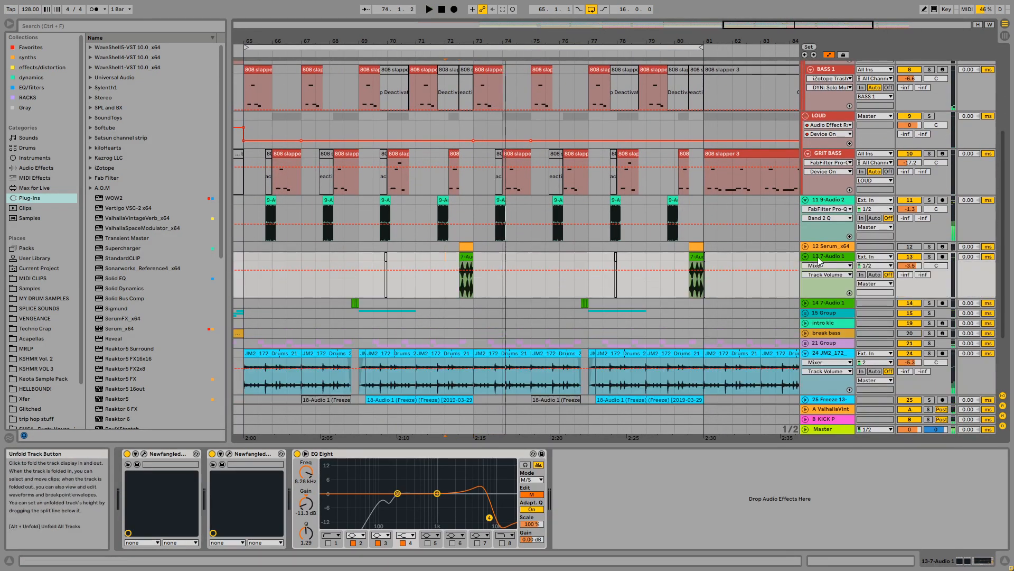
scroll(490, 243, "down", 2)
left_click(465, 218)
left_click(929, 218)
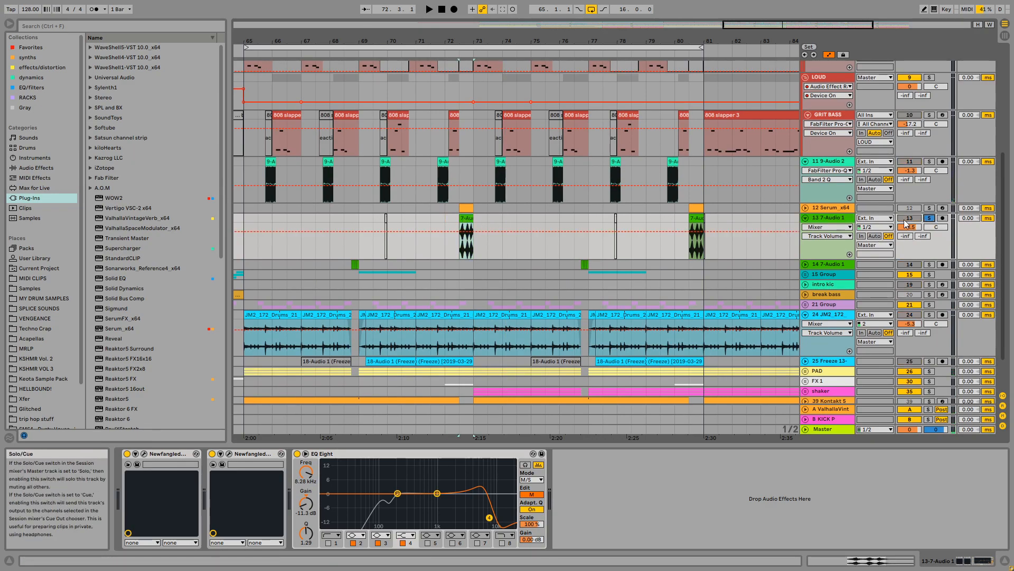
key("space")
Unfold and solo the 12 Serum_x64 track, place the playback start at its bar 72 clip, and open its Serum instrument
left_click(805, 208)
left_click(935, 214)
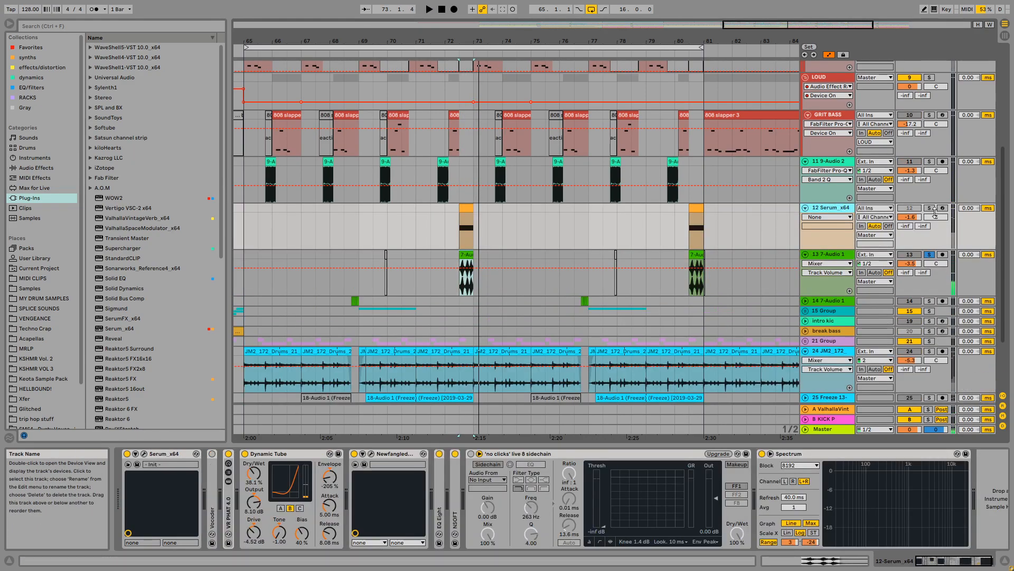
left_click(930, 209)
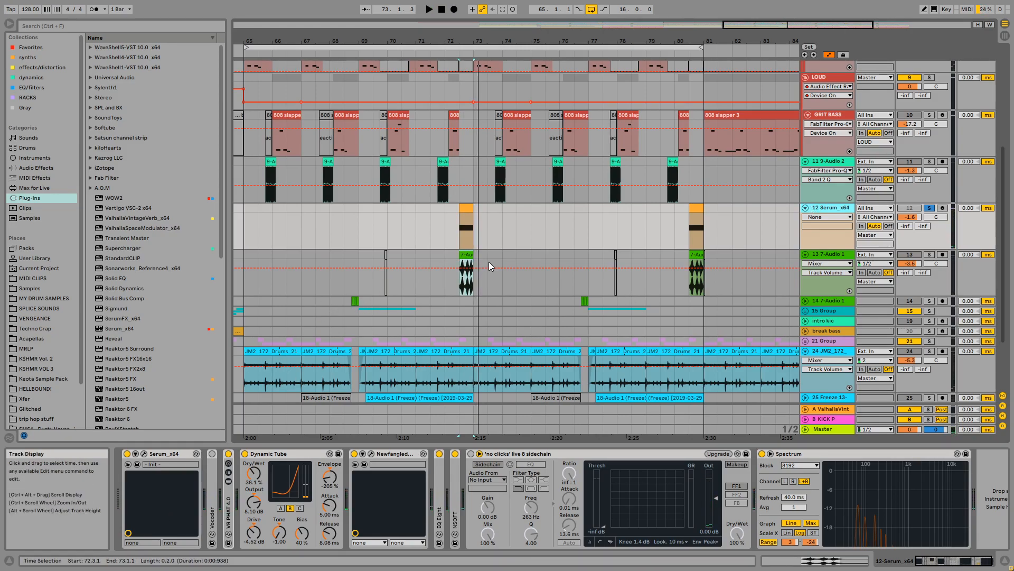
left_click(458, 238)
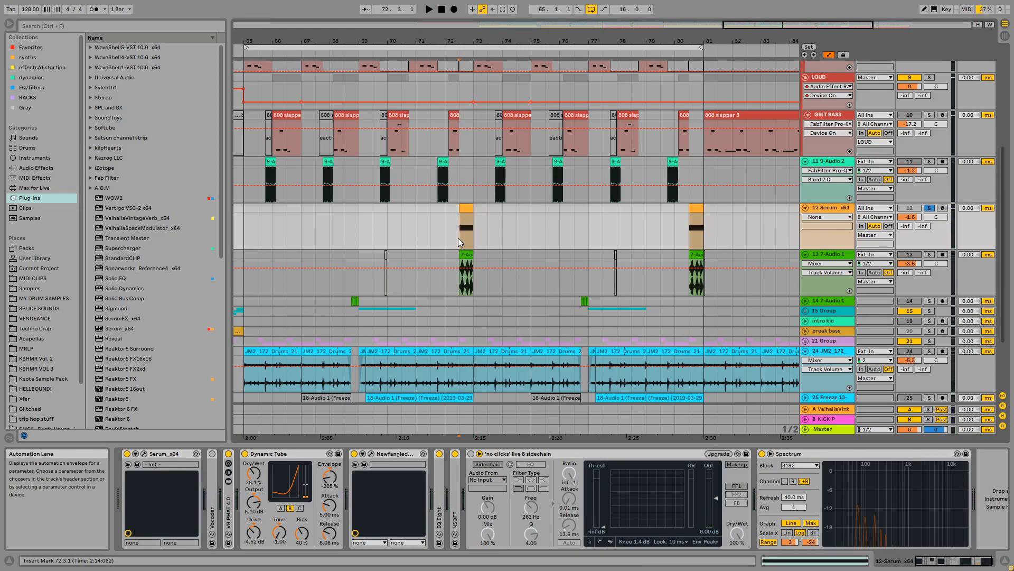
left_click(143, 454)
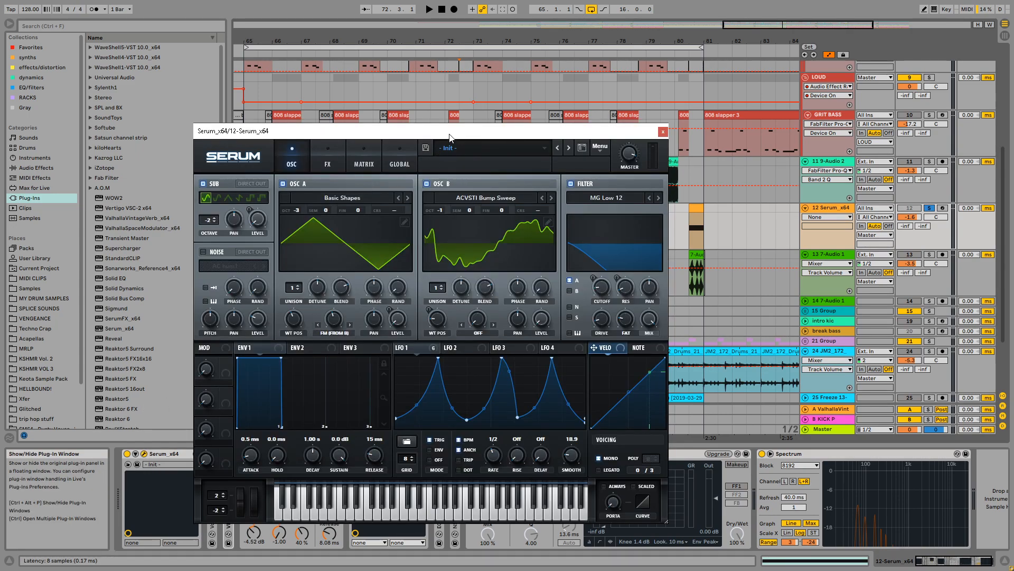
left_click_drag(450, 137, 437, 111)
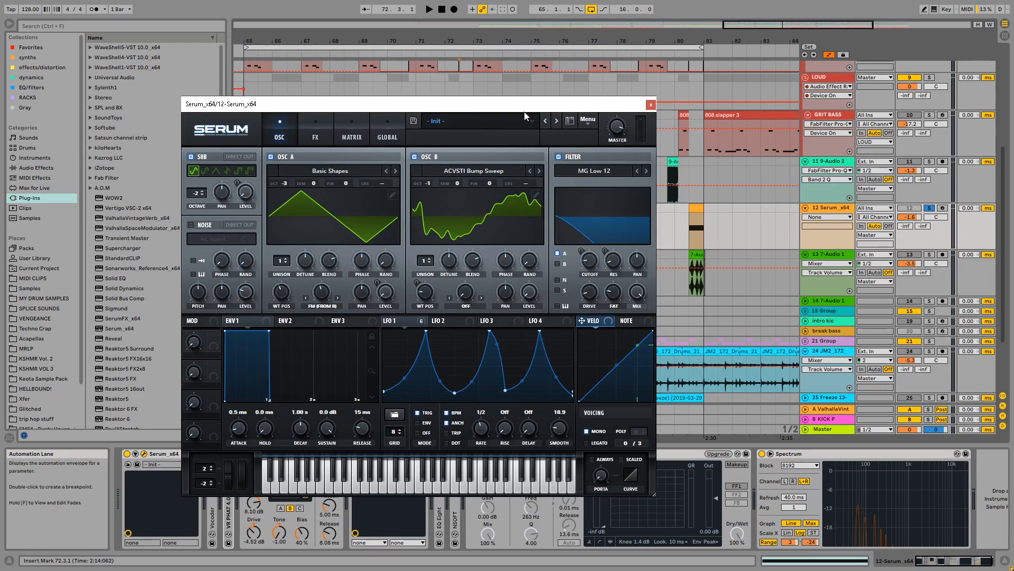
left_click_drag(524, 107, 525, 47)
Deactivate the devices from VR PHAT 4.0 to NSOFT on 12 Serum_x64, play the dry fill, and close Serum
left_click(229, 490)
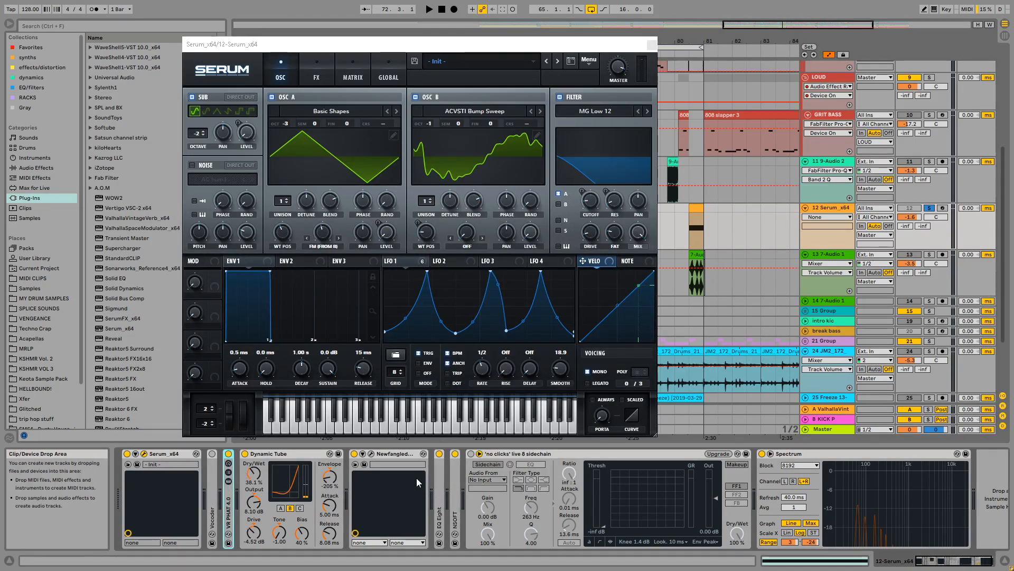
left_click(453, 484, "shift")
key("0")
key("space")
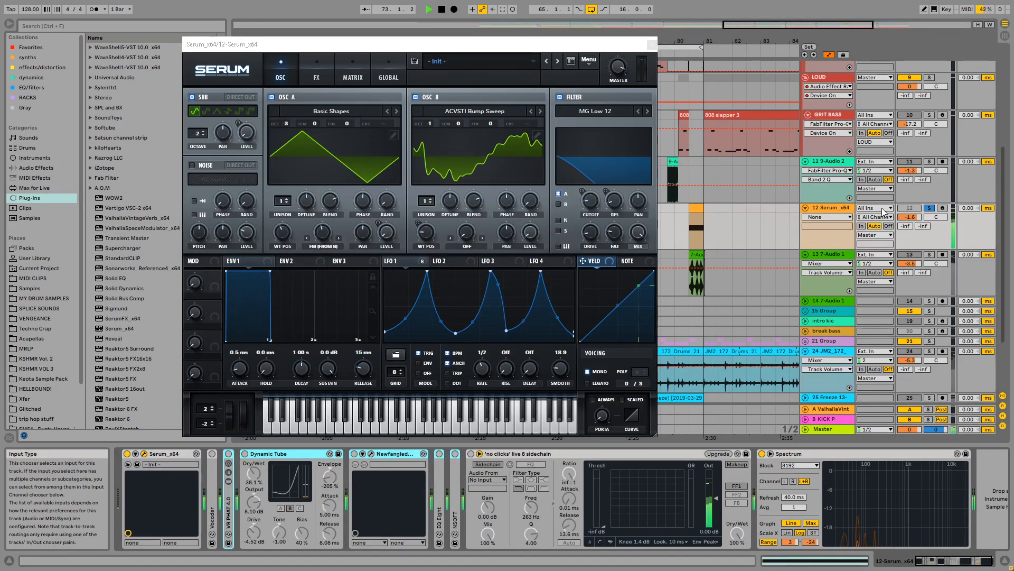
key("space")
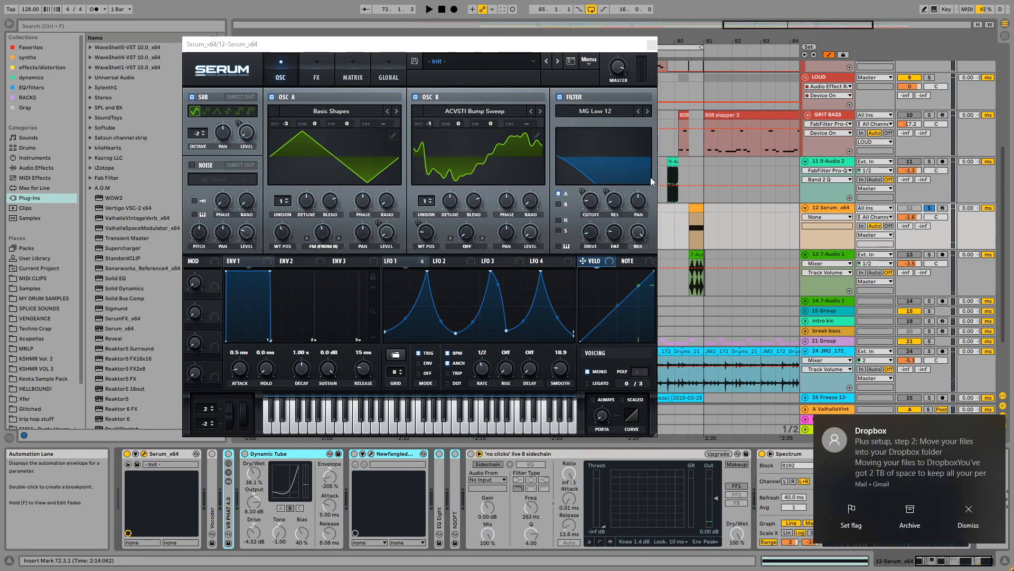
key("space")
left_click(652, 46)
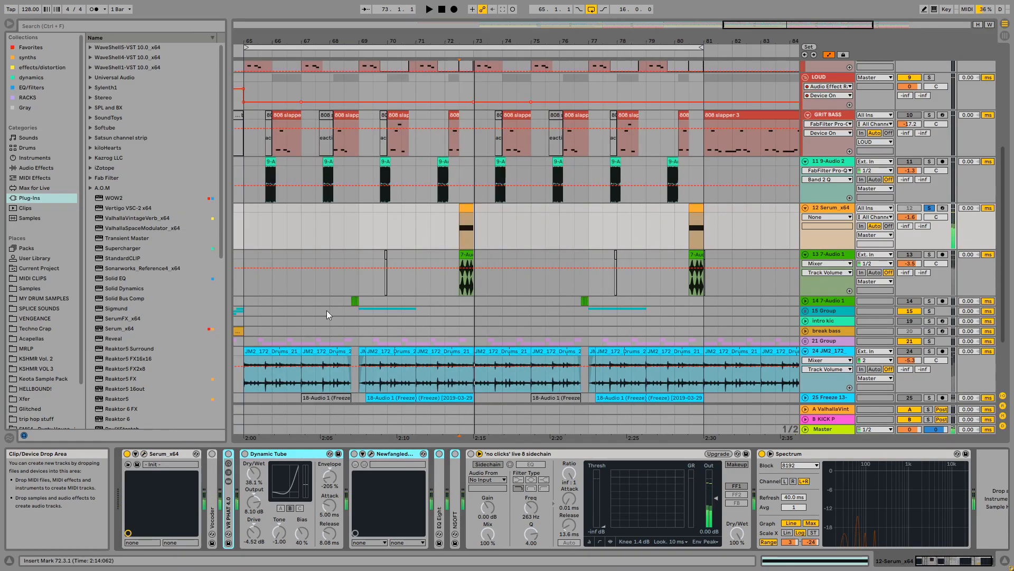
Compare the Serum fill at bar 72 with the audio clip below it, moving the solo to 13 7-Audio 1
left_click(482, 265)
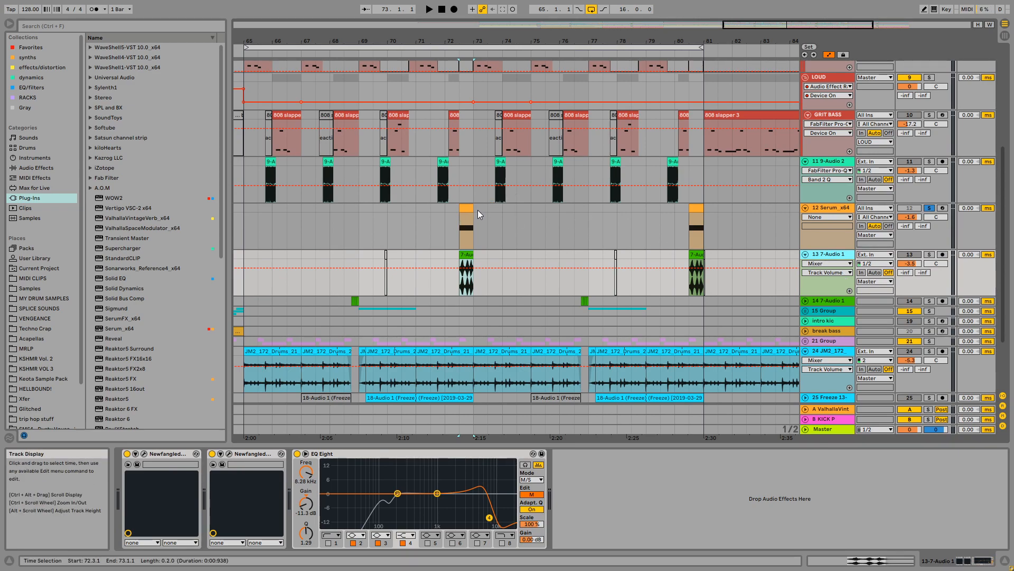
left_click(832, 207)
left_click(462, 220)
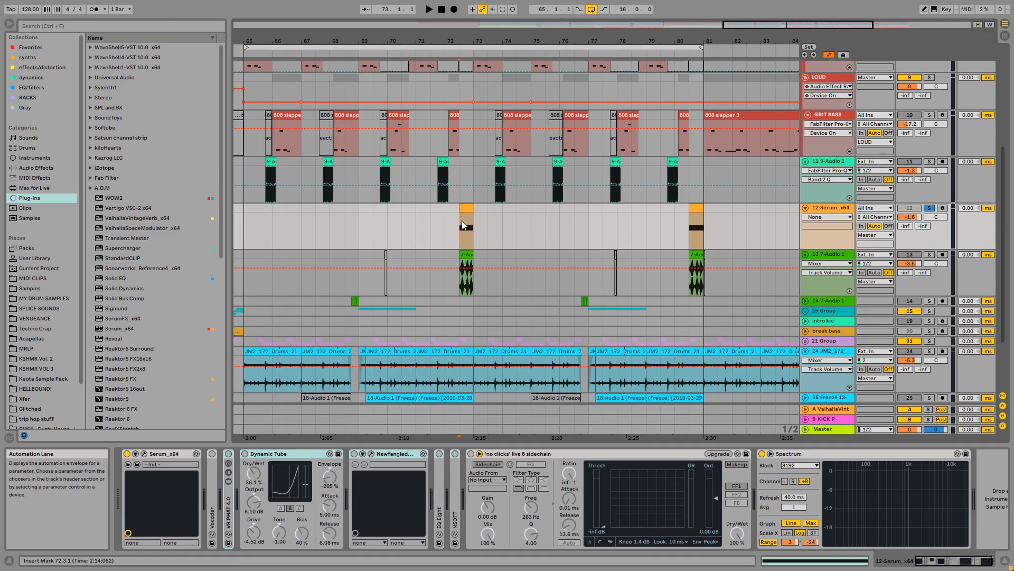
left_click(464, 255)
left_click(457, 234)
left_click(474, 230)
left_click(931, 257)
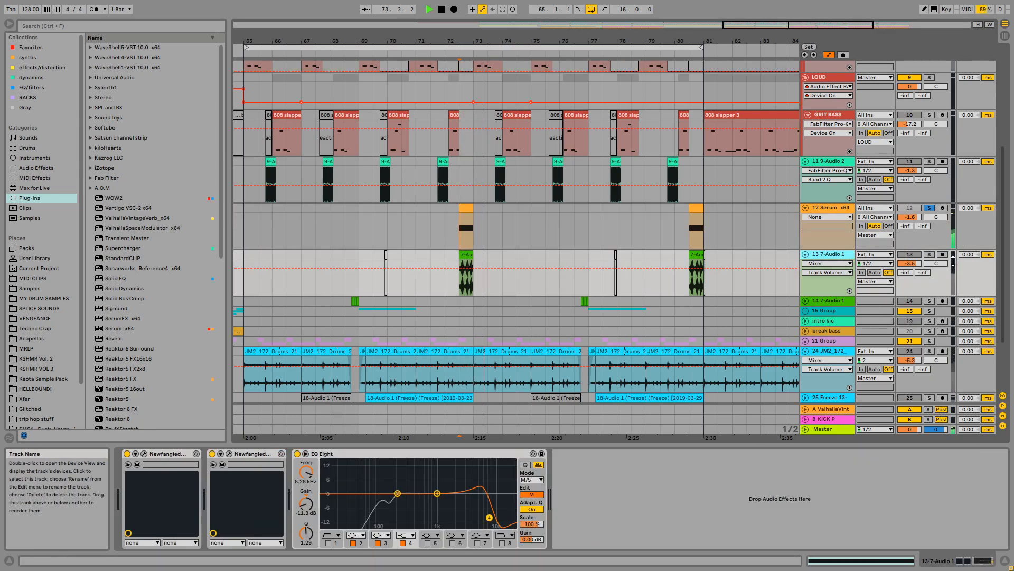
key("space")
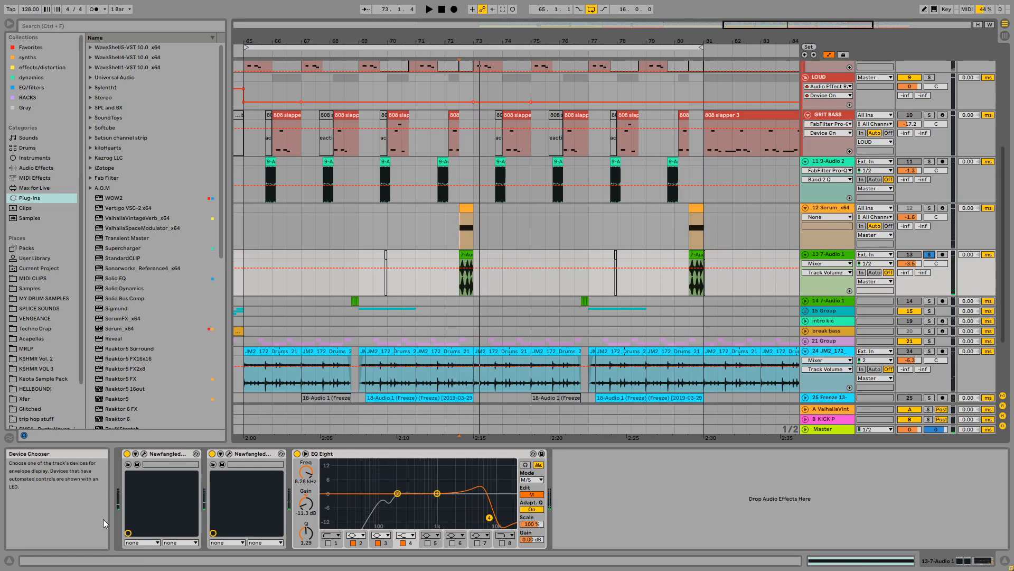
Examine the second Newfangled Saturate plug-in on 13 7-Audio 1, close it, and play the soloed fill
left_click(221, 454)
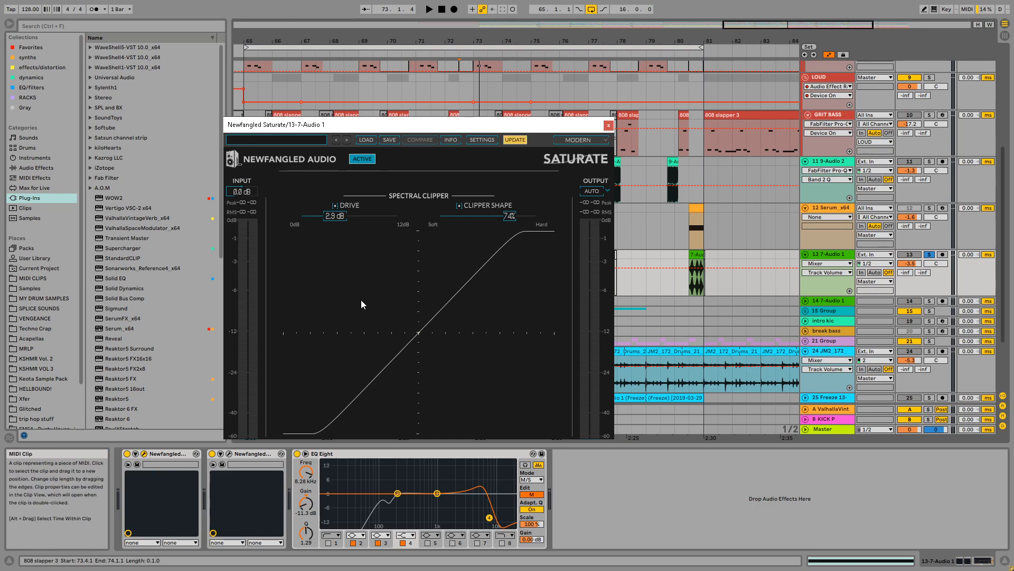
left_click(608, 125)
key("space")
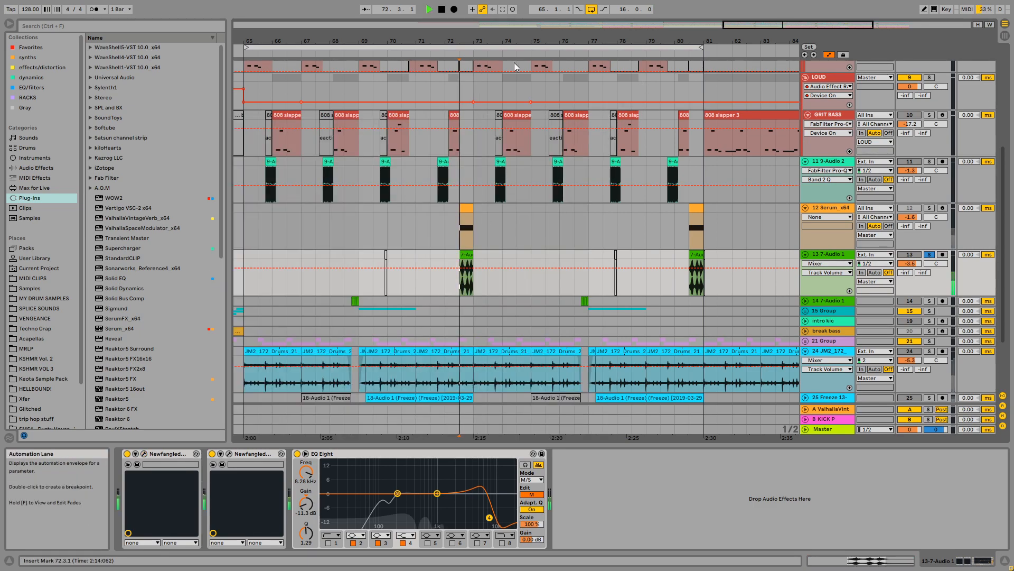
Remove the solo from 13 7-Audio 1 and place the playback start at the beginning of the drop
left_click_drag(516, 41, 517, 18)
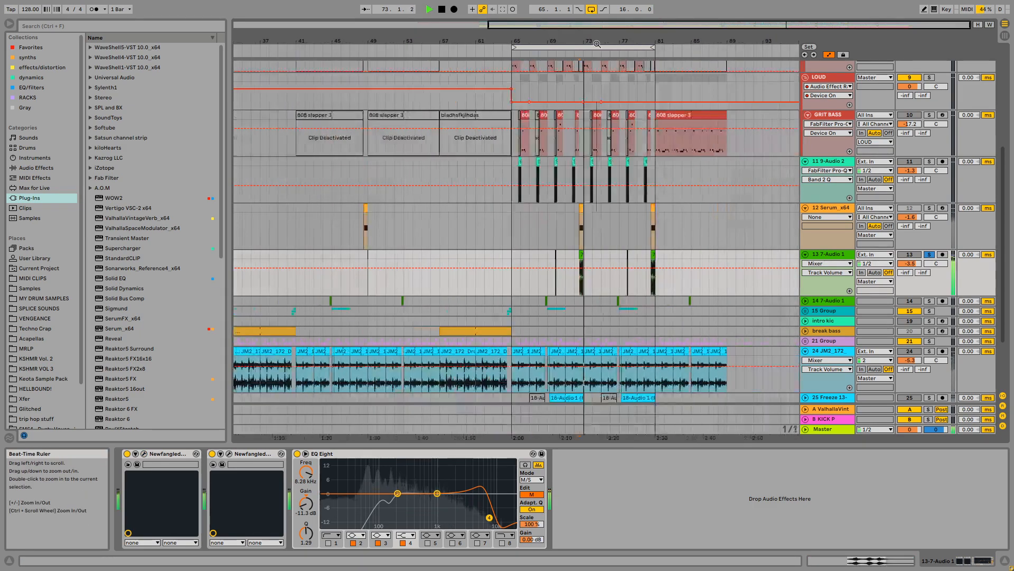
left_click(581, 209)
left_click(929, 255)
scroll(518, 238, "up", 1)
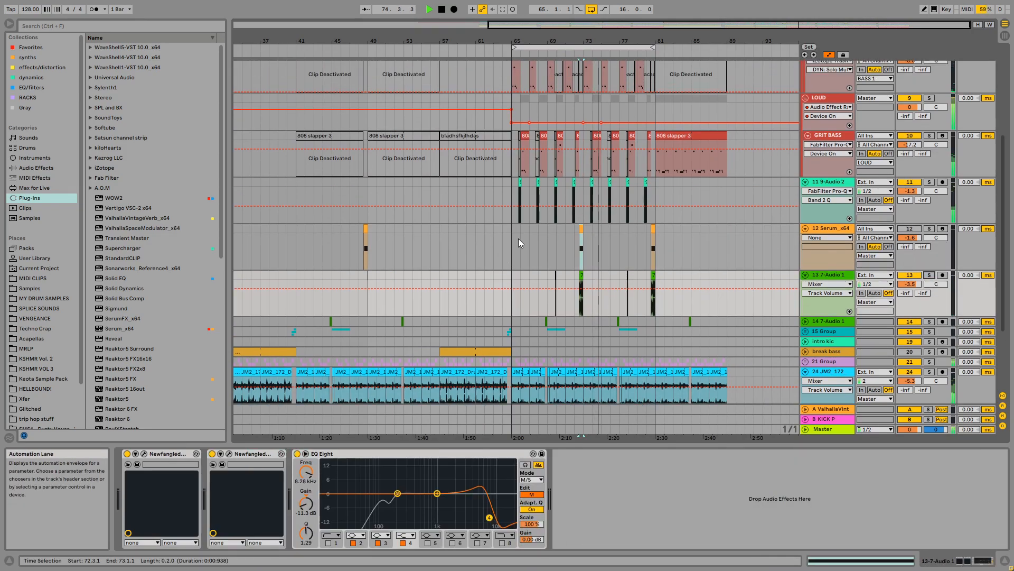
left_click(517, 237)
Fold all the tracks to show the whole arrangement in overview
scroll(519, 222, "up", 1)
left_click_drag(635, 41, 554, 33)
scroll(541, 359, "down", 3)
scroll(572, 338, "down", 2)
left_click(805, 292, "alt")
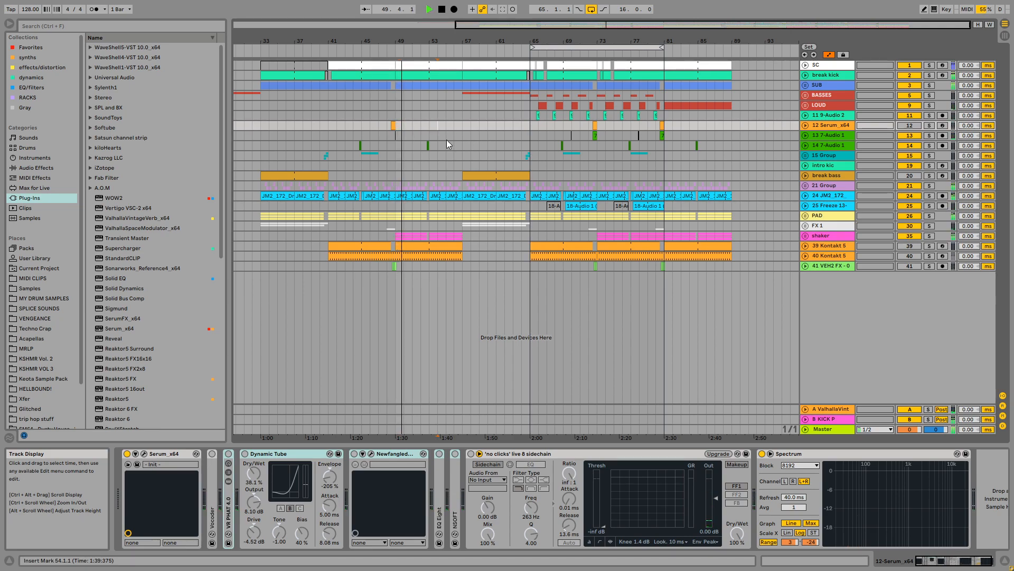
Unfold the FX 1 group and examine the device chain of the Uplifter 05 track
left_click(806, 226)
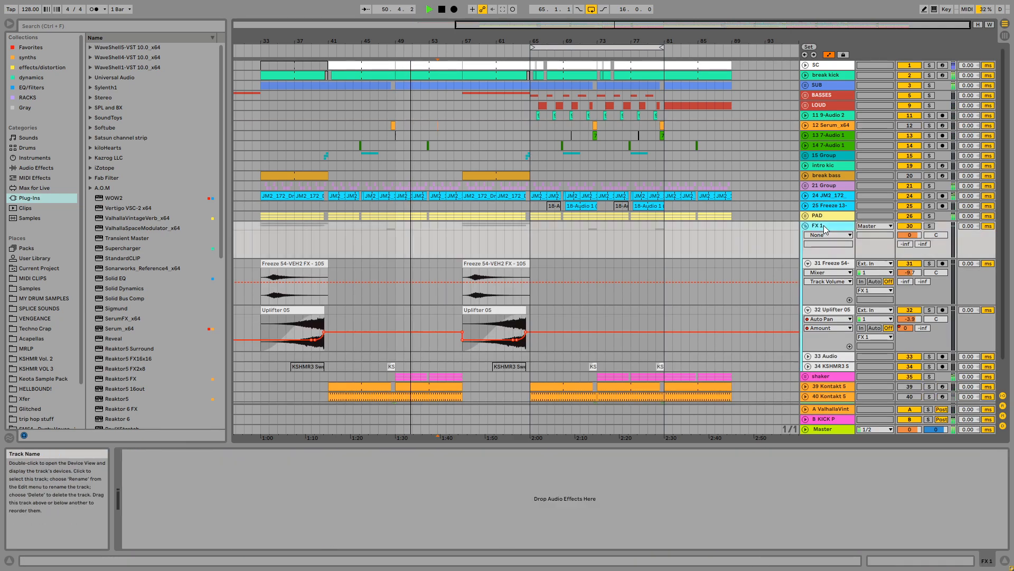
scroll(823, 238, "down", 2)
left_click(843, 280)
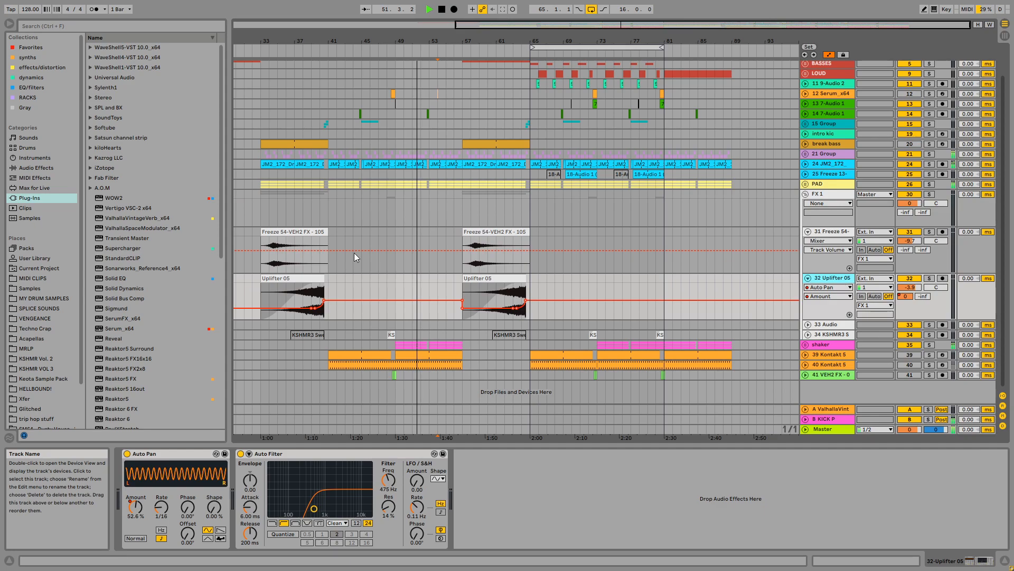
Add an audio track below Uplifter 05 and open the VMH1 FX Sounds folder of the Vengeance Minimal House samples
key("ctrl+t")
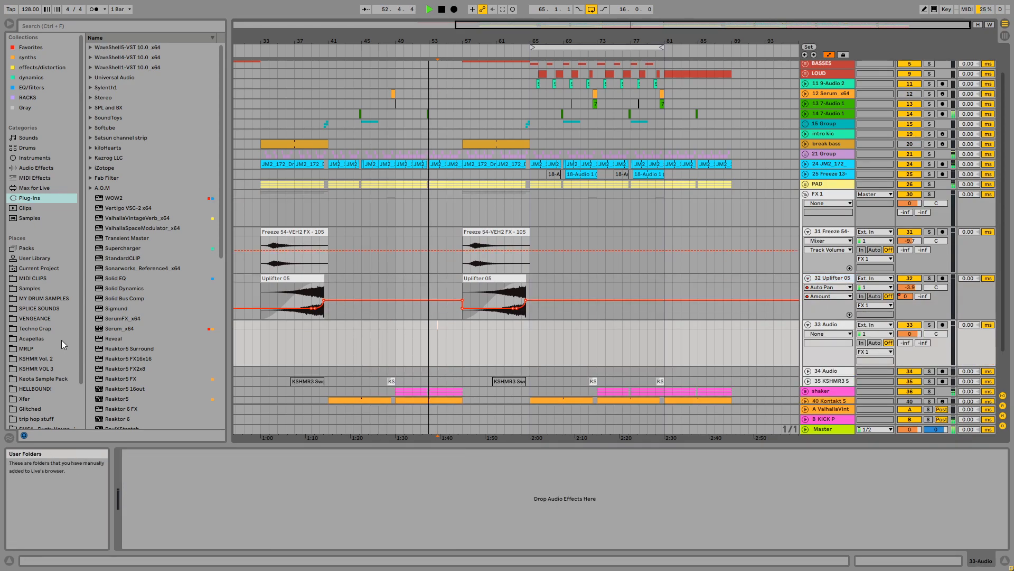
left_click(35, 318)
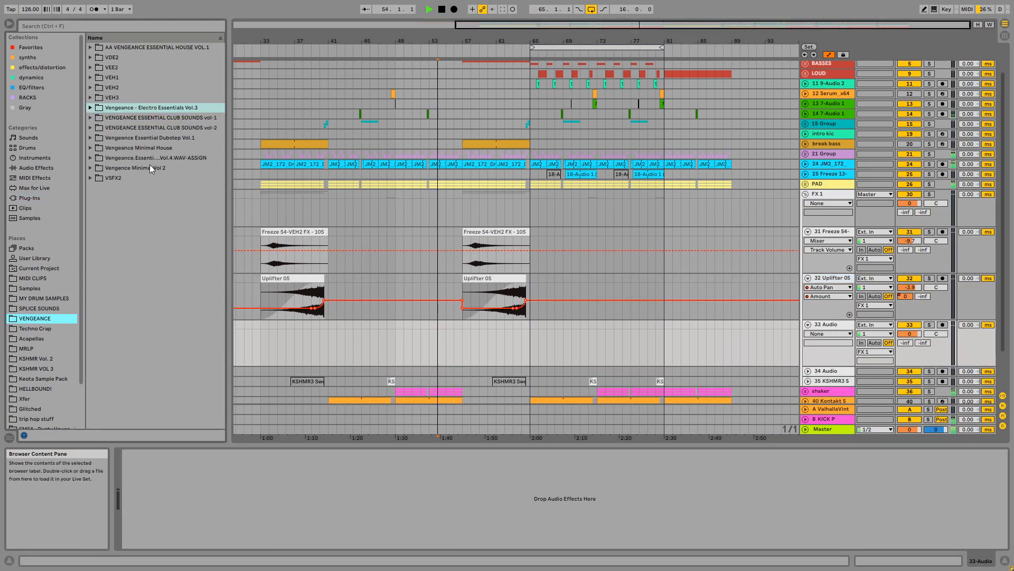
left_click(149, 148)
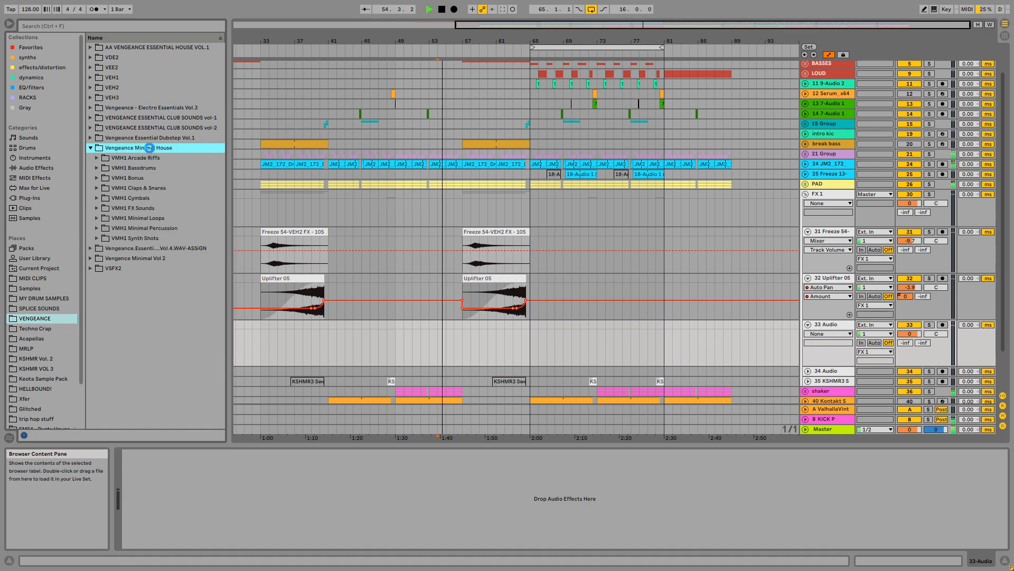
left_click(132, 210)
Audition the VMH1 FX samples and place VMH1 FX Sounds 026 at bar 56 on the new track
left_click(179, 298)
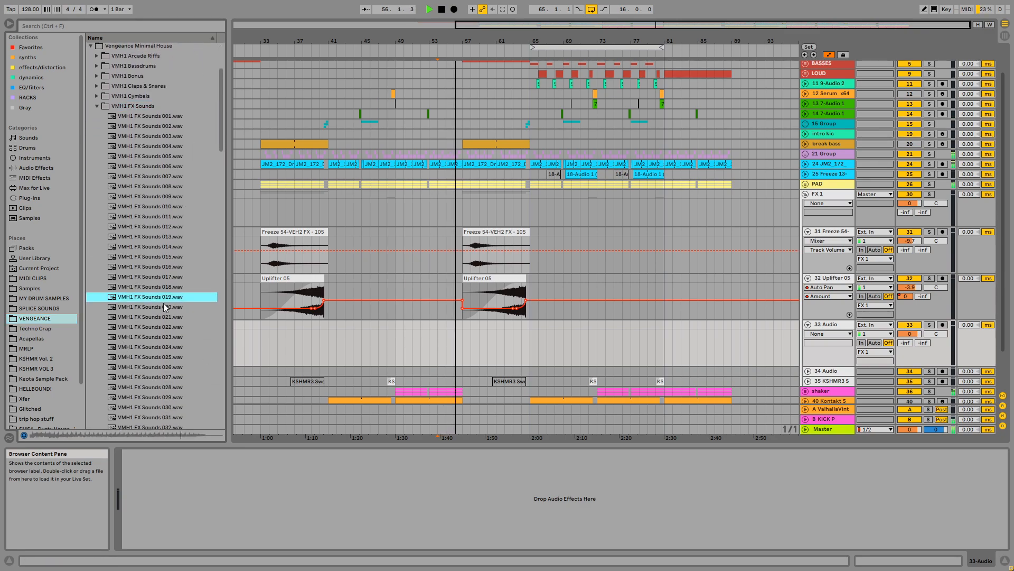
left_click(165, 327)
scroll(169, 330, "down", 1)
left_click(177, 334)
scroll(184, 328, "down", 1)
left_click(148, 343)
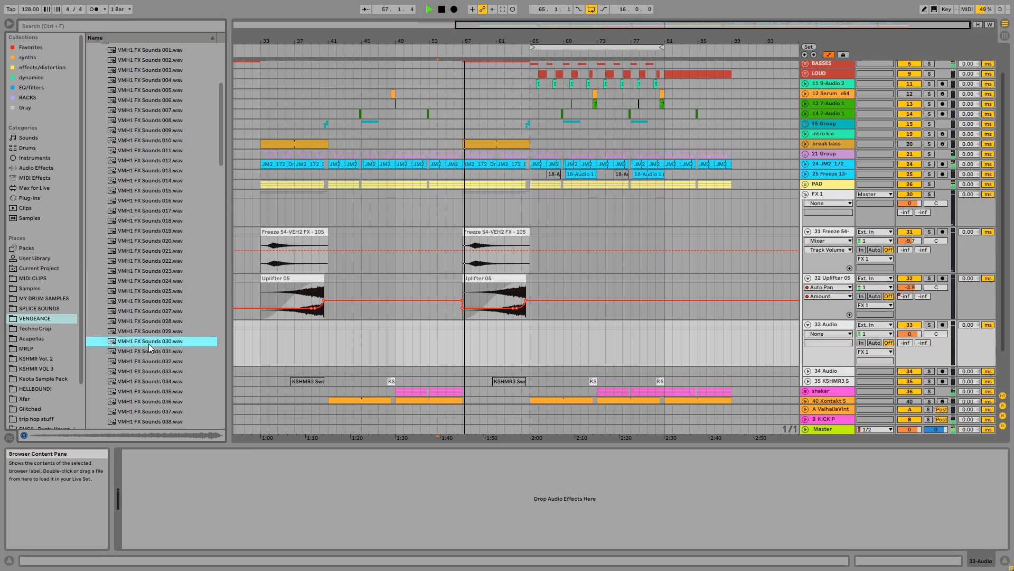
left_click(167, 299)
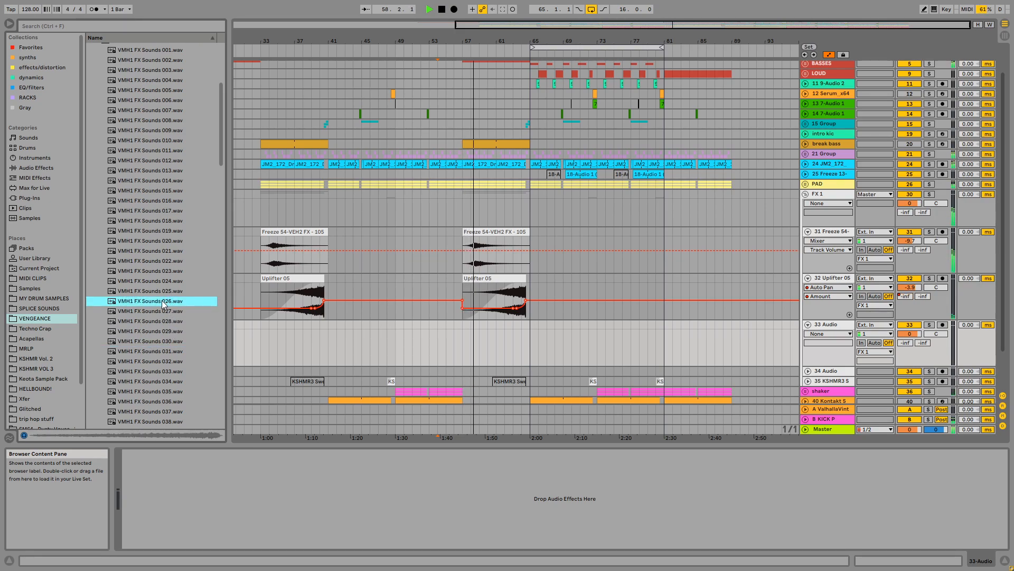
mouse_move(163, 303)
left_mouse_down()
mouse_move(470, 338)
mouse_move(462, 348)
mouse_move(351, 323)
mouse_move(454, 338)
left_mouse_up()
key("space")
left_click_drag(461, 39, 541, 98)
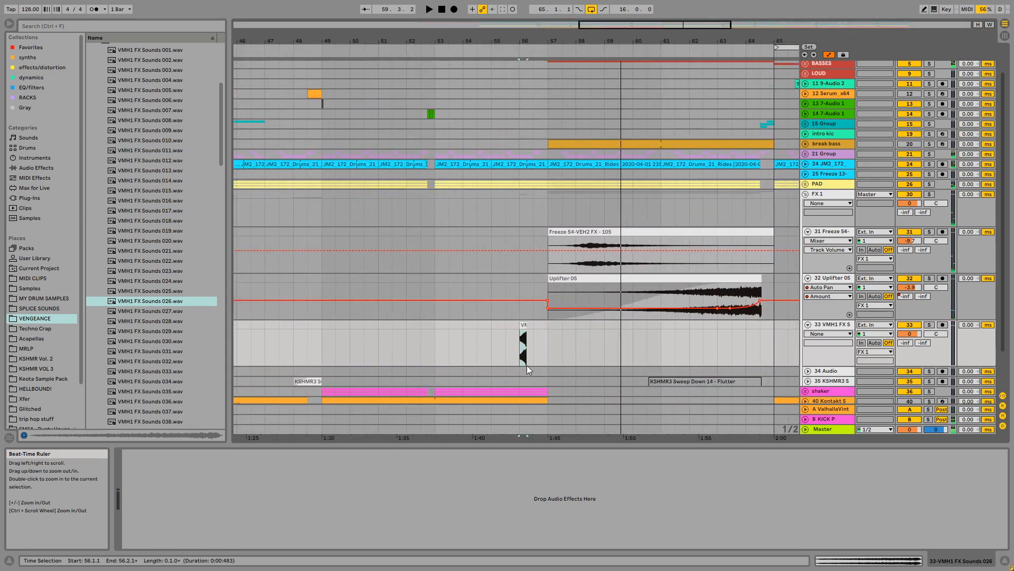
Stretch the VMH1 FX Sounds 026 clip to one bar by doubling its segment BPM to 512
double_click(525, 327)
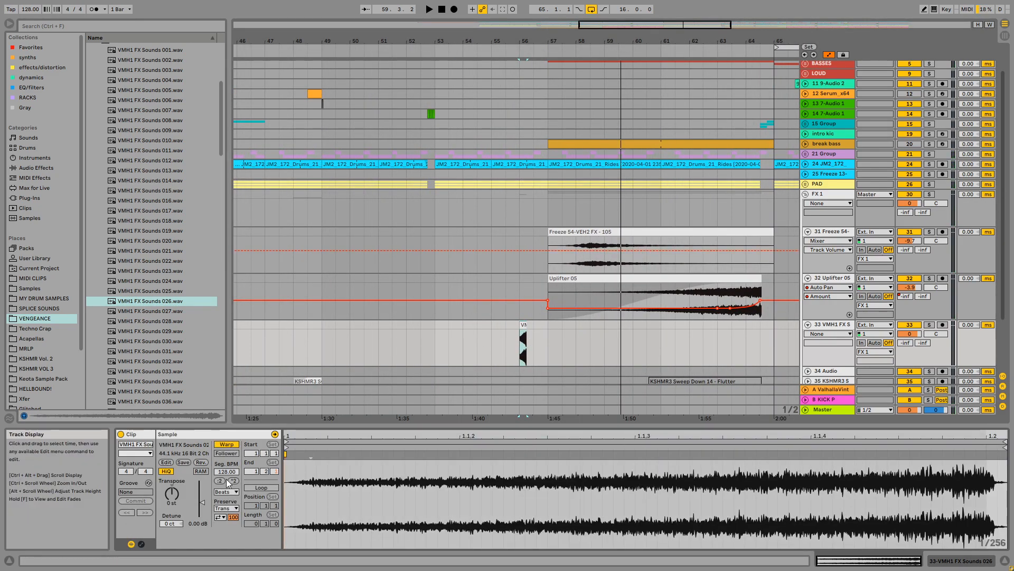
left_click(233, 480)
left_click(233, 481)
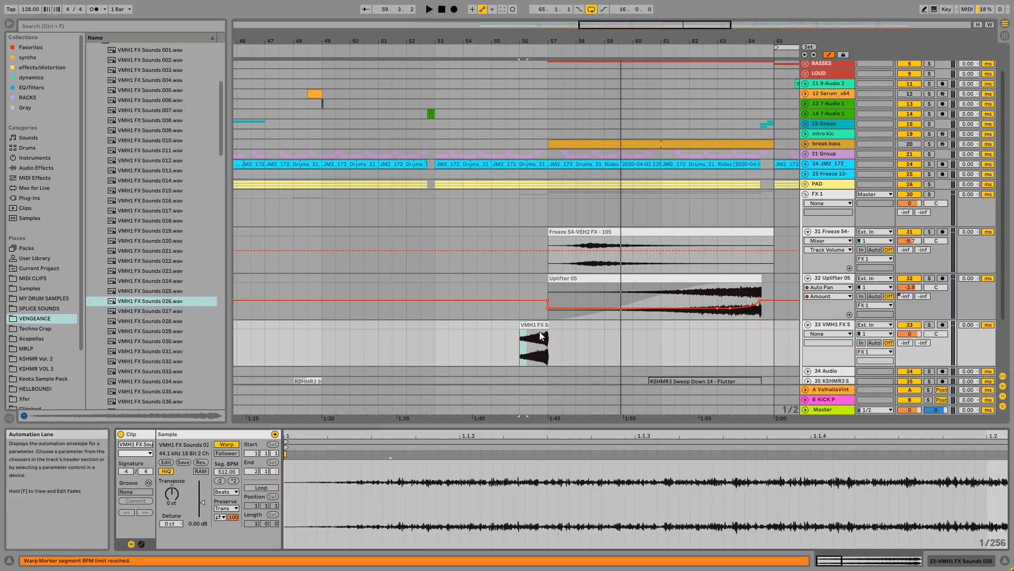
Try consolidating the stretched one-bar clip in Beats warp mode, and undo it
left_click(540, 327)
key("ctrl+j")
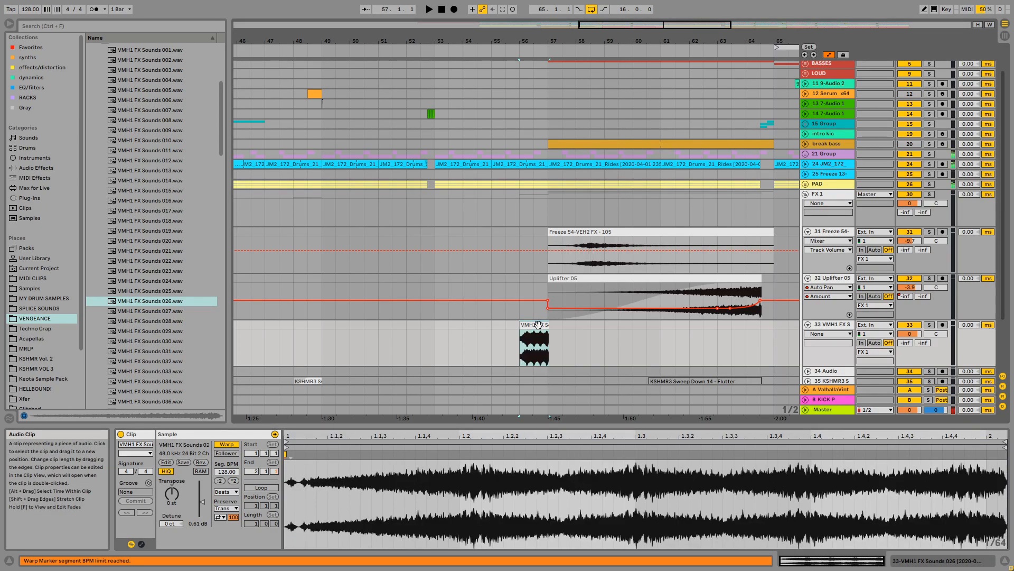
key("ctrl+z")
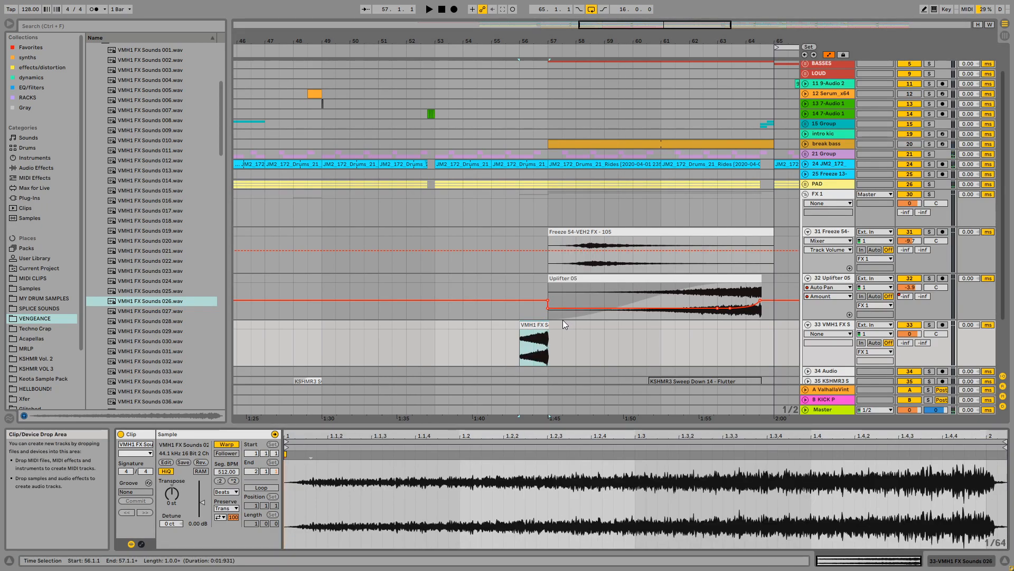
Set the stretched clip's warp mode to Complex and consolidate it into a new sample
left_click(226, 492)
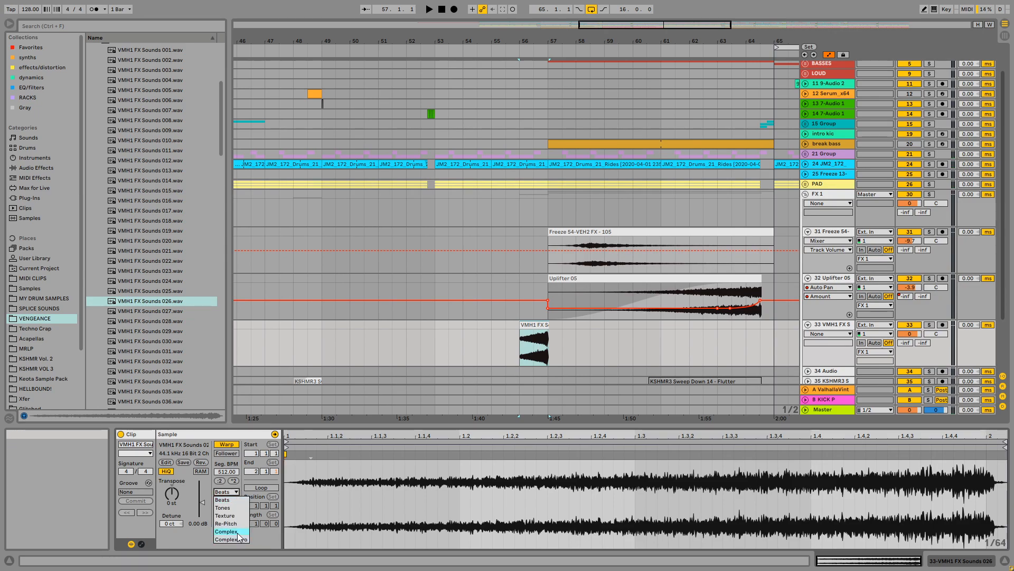
left_click(238, 533)
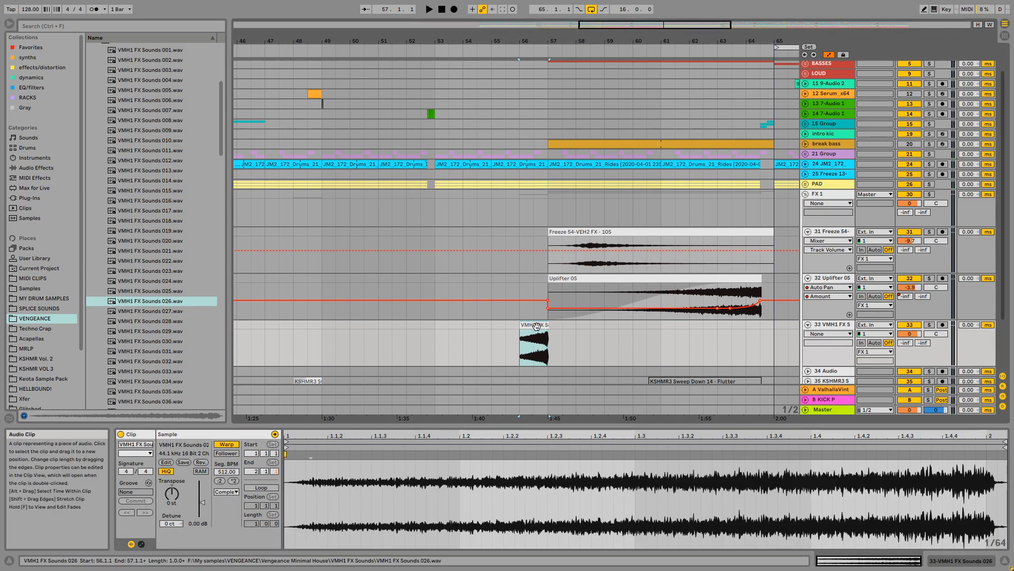
key("ctrl+j")
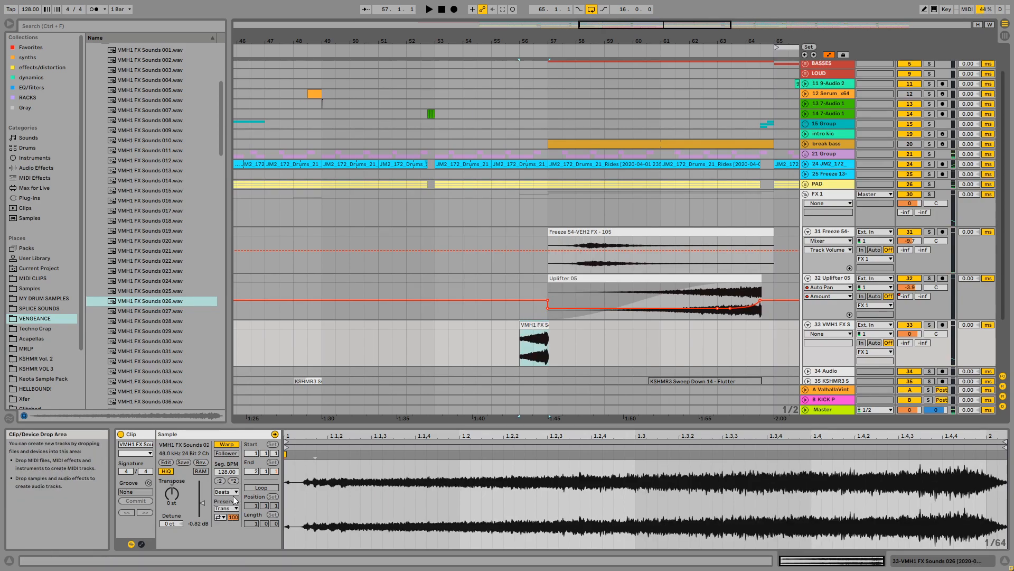
Stretch the consolidated clip to four bars with a segment BPM of 512 and move it to start at bar 53
left_click(233, 481)
left_click(234, 481)
left_click_drag(609, 324, 524, 325)
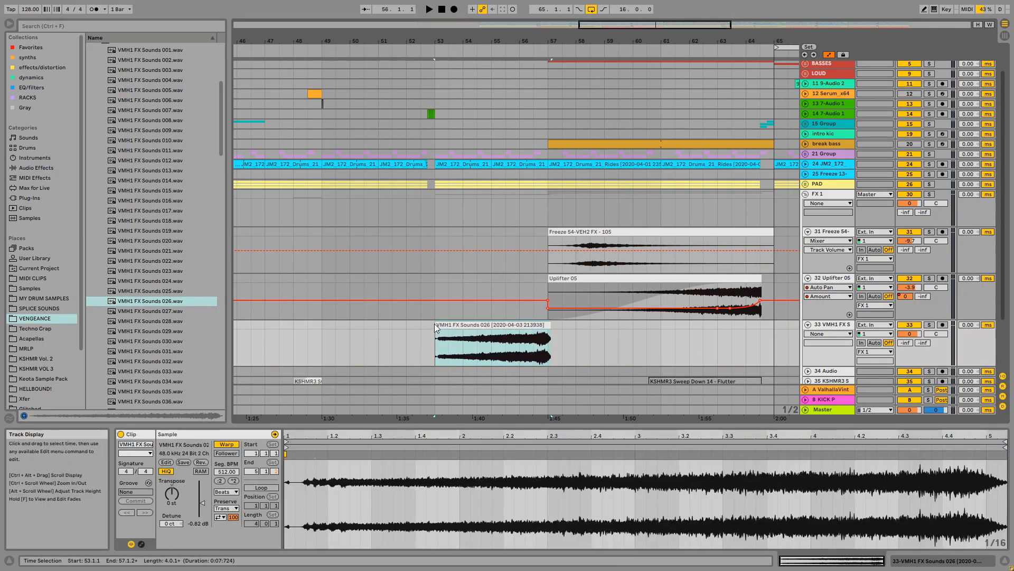
Give the four-bar riser clip a fade-in of about one beat and trim its end to bar 57
left_click_drag(451, 44, 428, 126)
left_click_drag(388, 331, 422, 331)
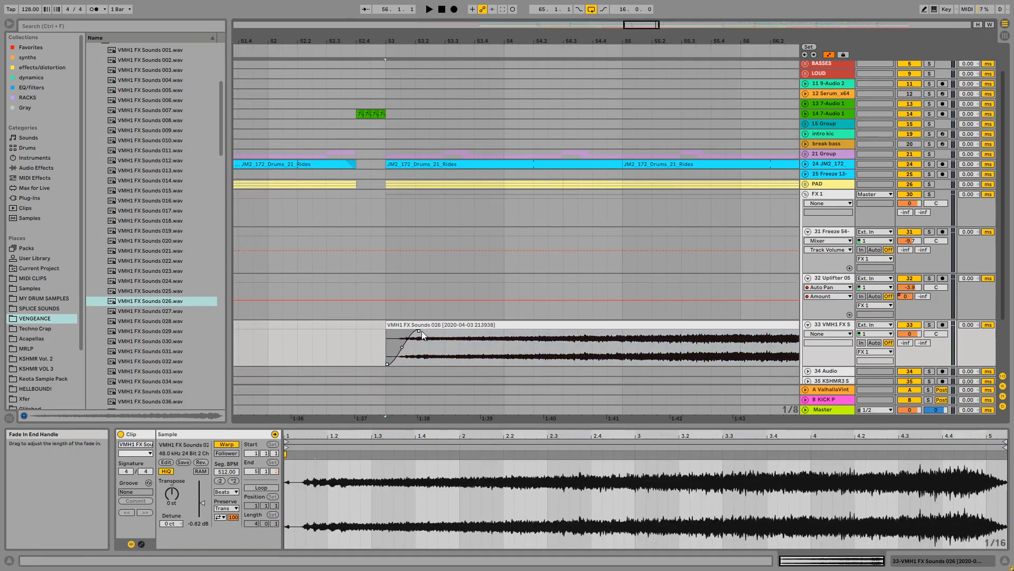
left_click_drag(583, 44, 425, 5)
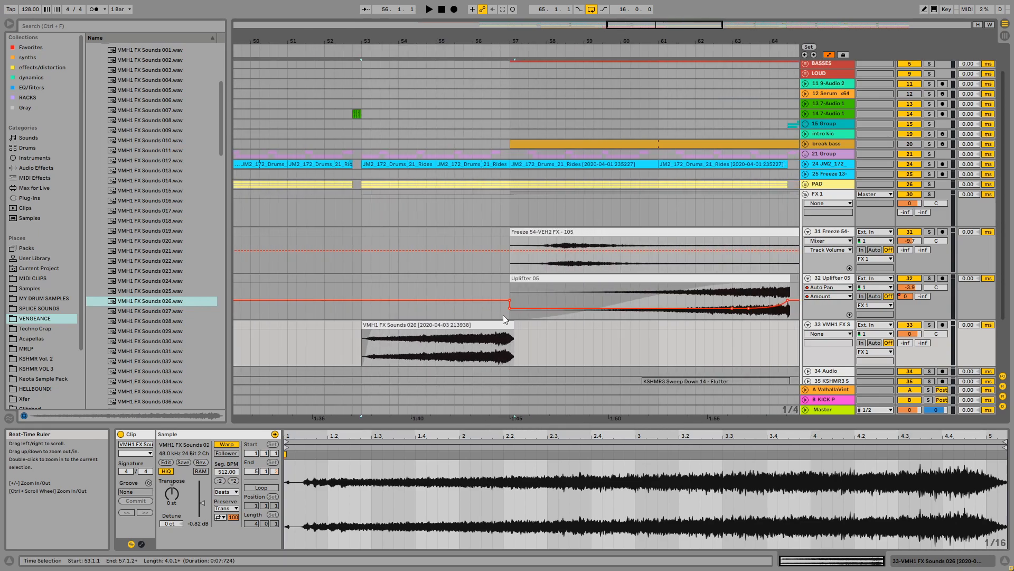
left_click_drag(513, 325, 510, 325)
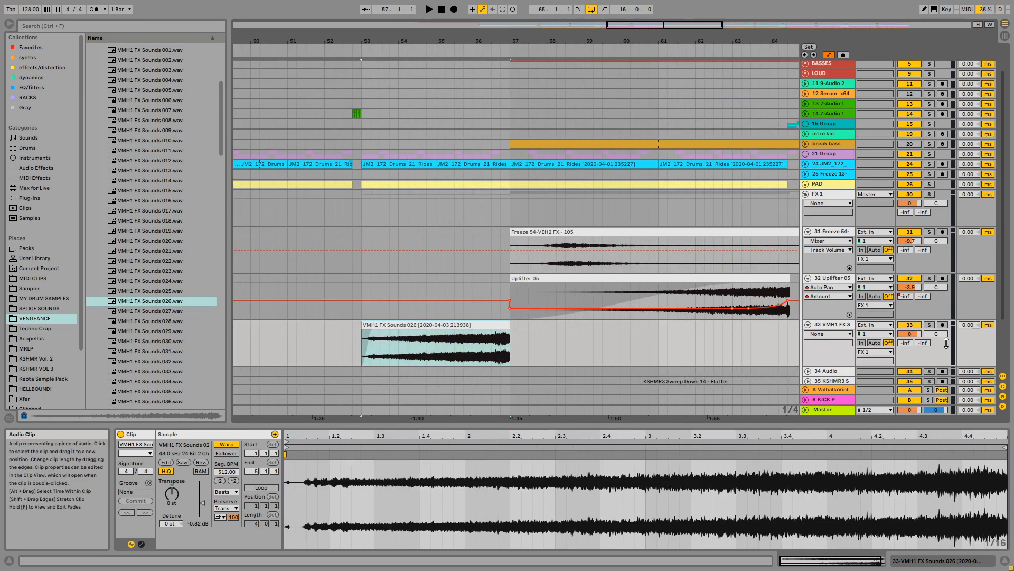
Solo the riser track, lower its volume to about -6.5 dB and play it with its device chain shown
left_click(933, 326)
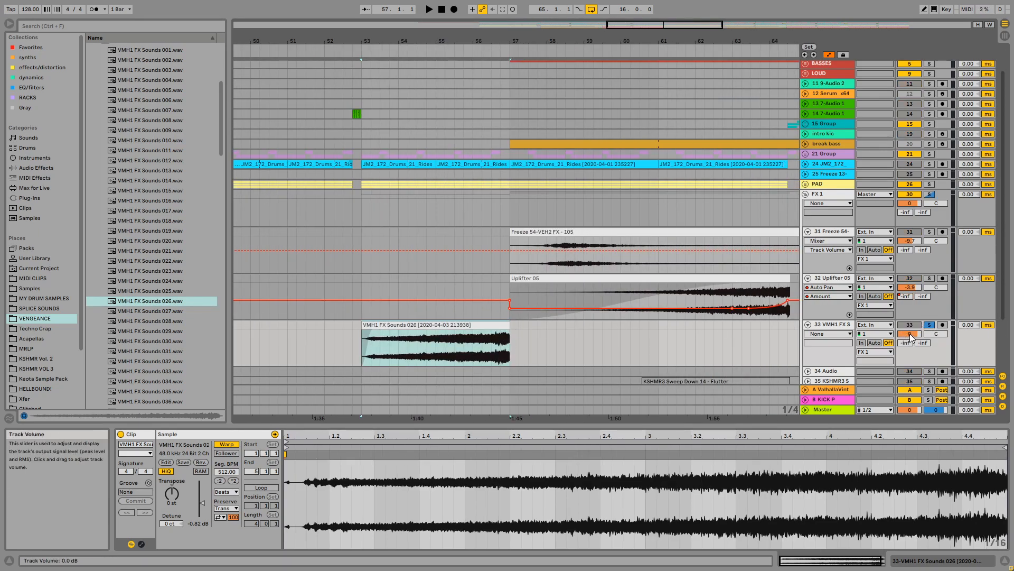
mouse_move(911, 337)
left_mouse_down()
mouse_move(911, 348)
mouse_move(916, 339)
left_mouse_up()
key("space")
double_click(831, 325)
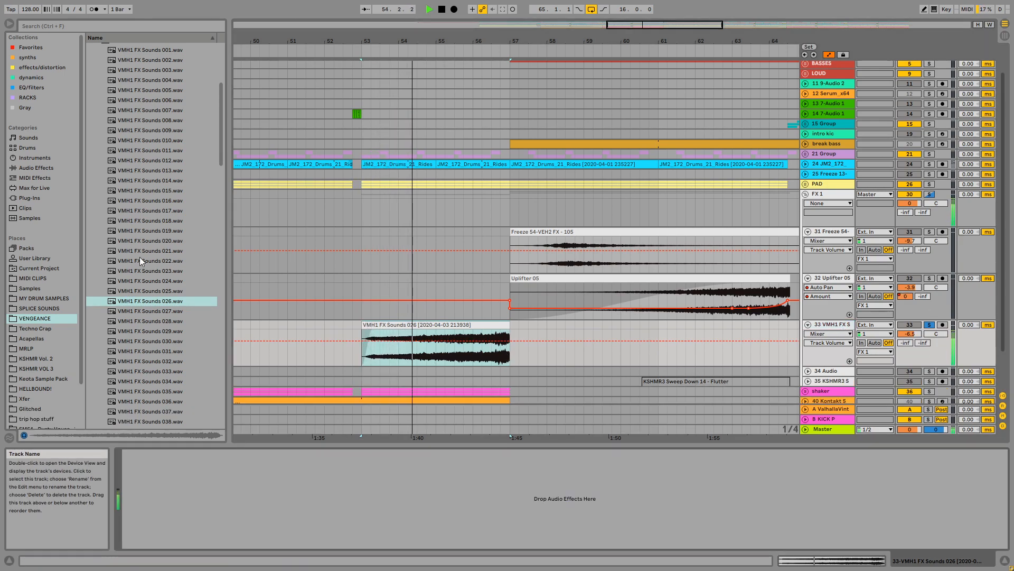
Add EQ Eight to the riser track and dip band 2 by 6.82 dB at 4.08 kHz
left_click(38, 157)
left_click(36, 167)
left_click_drag(139, 189, 295, 493)
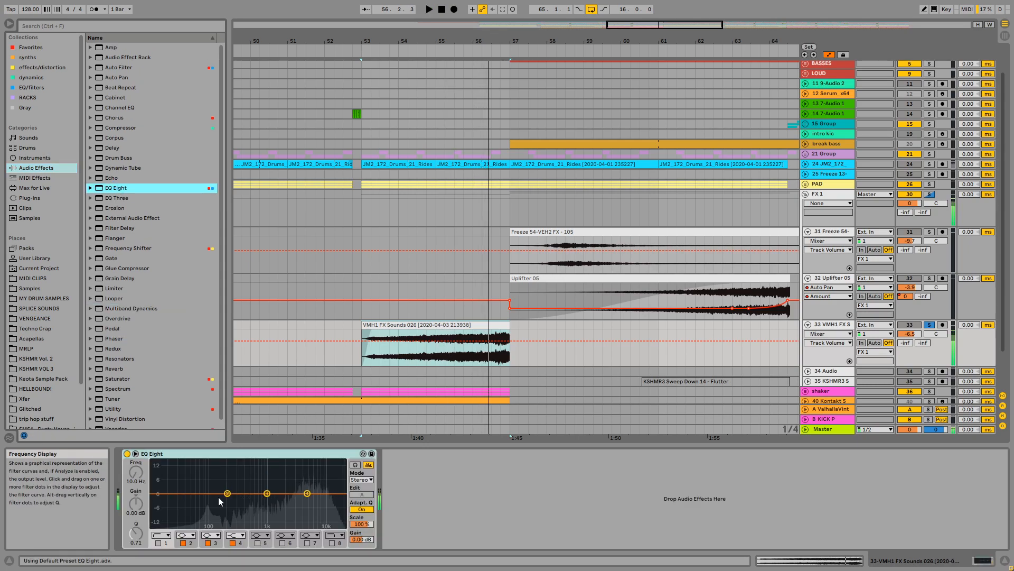
left_click_drag(227, 493, 302, 508)
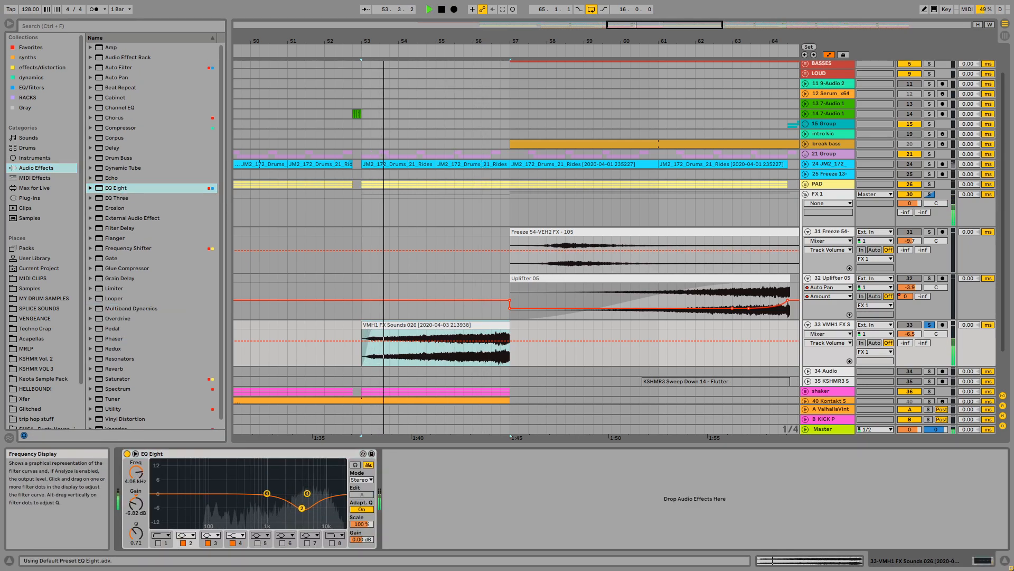
Enable the EQ's band 1 low cut at 130 Hz and lower the riser track's volume to -10.9 dB
left_click(158, 542)
left_click_drag(136, 472, 135, 451)
left_click_drag(919, 336, 919, 360)
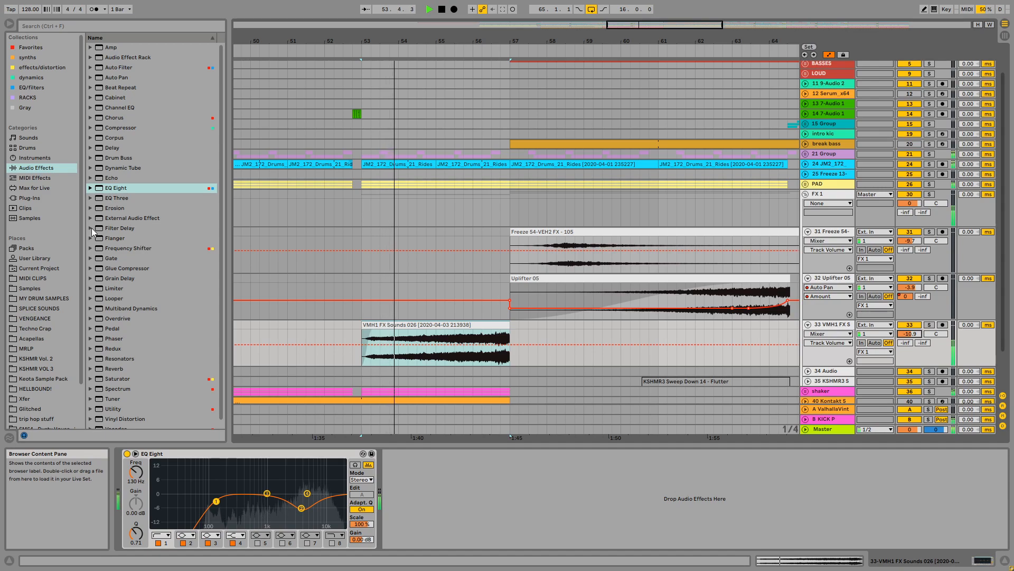
key("space")
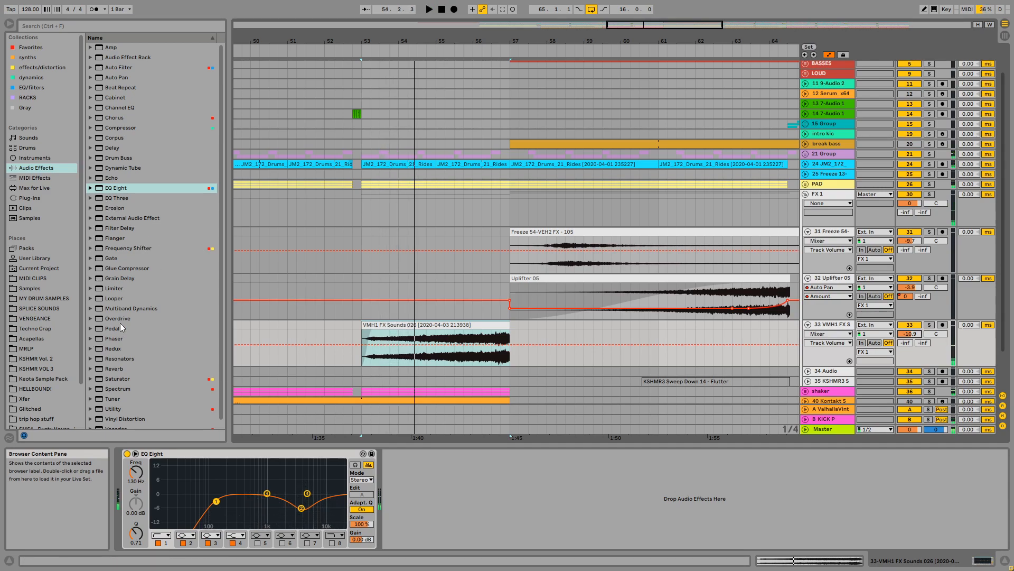
Move the riser clip to start at bar 56, trim its end to bar 57 and play the transition
left_click_drag(418, 328, 530, 329)
left_click_drag(618, 327, 509, 328)
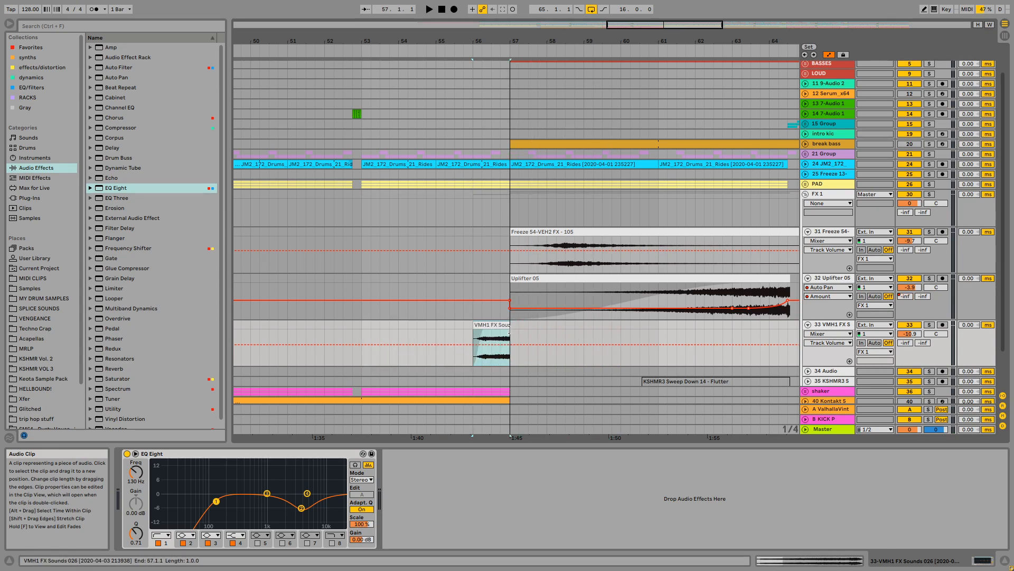
key("space")
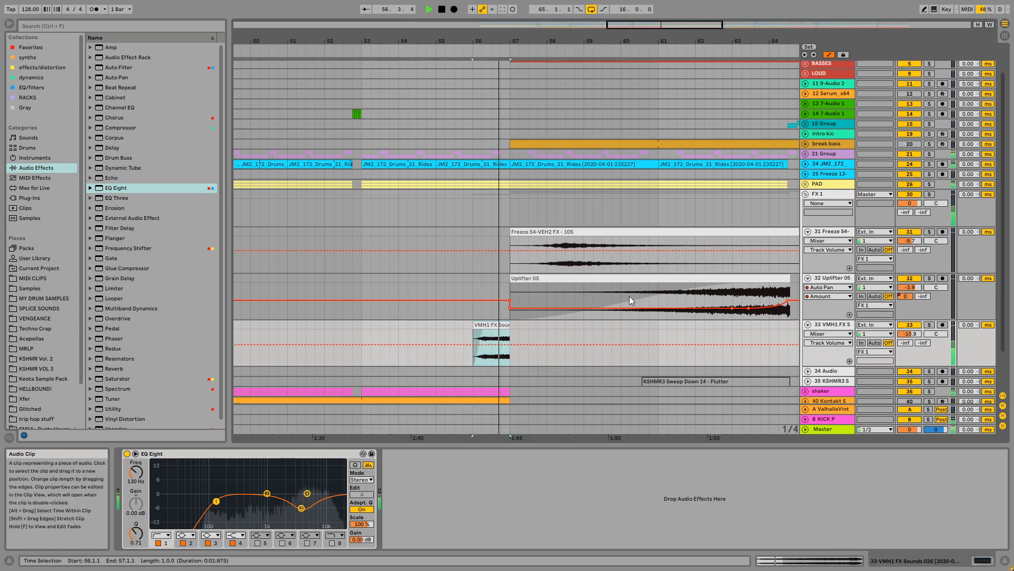
Solo the riser track and make its clip span bars 55 to 57, playing the result
left_click(930, 324)
key("space")
mouse_move(492, 325)
left_mouse_down()
mouse_move(456, 327)
mouse_move(510, 326)
left_mouse_up()
key("space")
key("space")
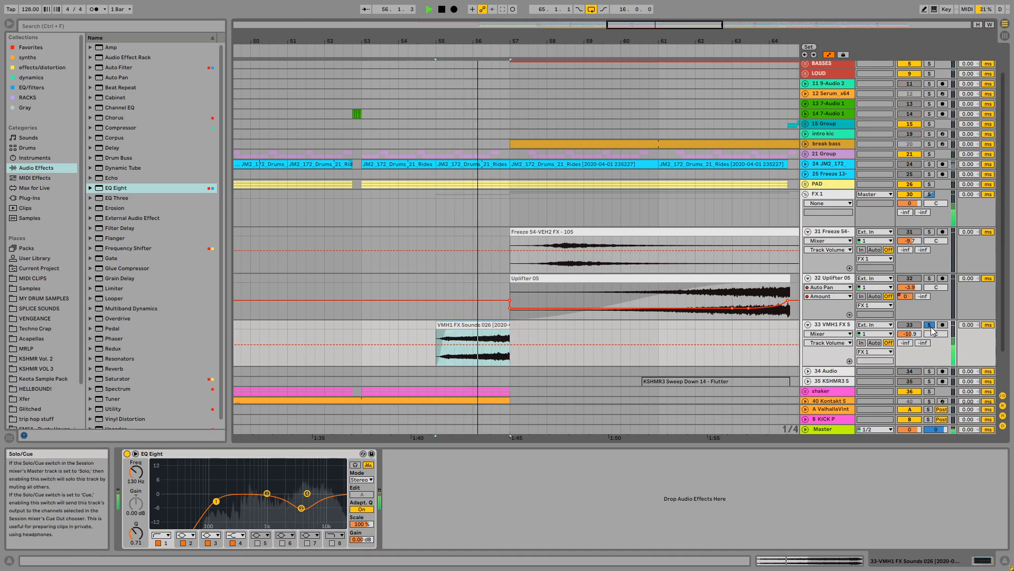
key("space")
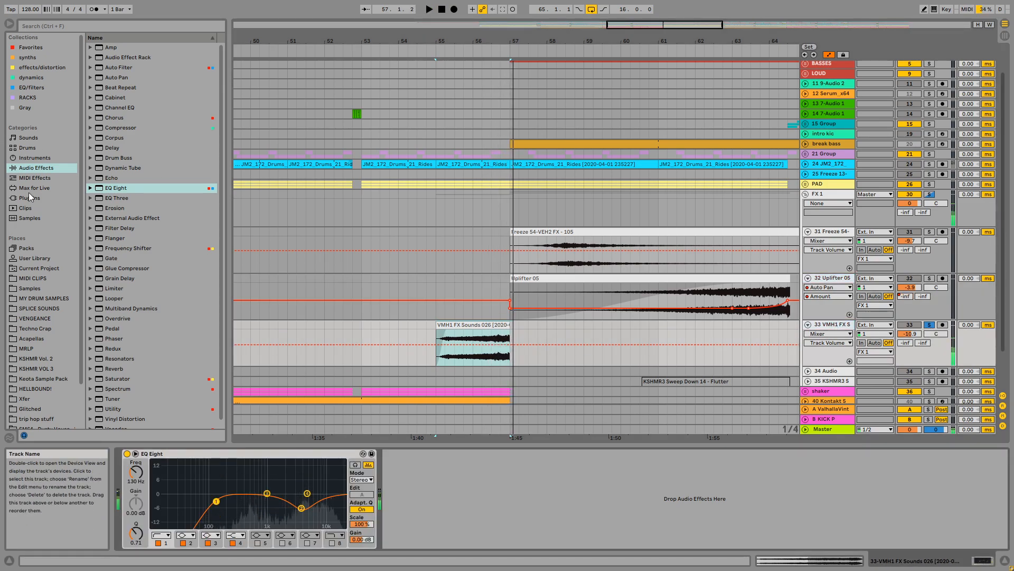
Find the ValhallaVintageVerb_x64 plug-in and load it after EQ Eight on the riser track
left_click(29, 197)
type("vin")
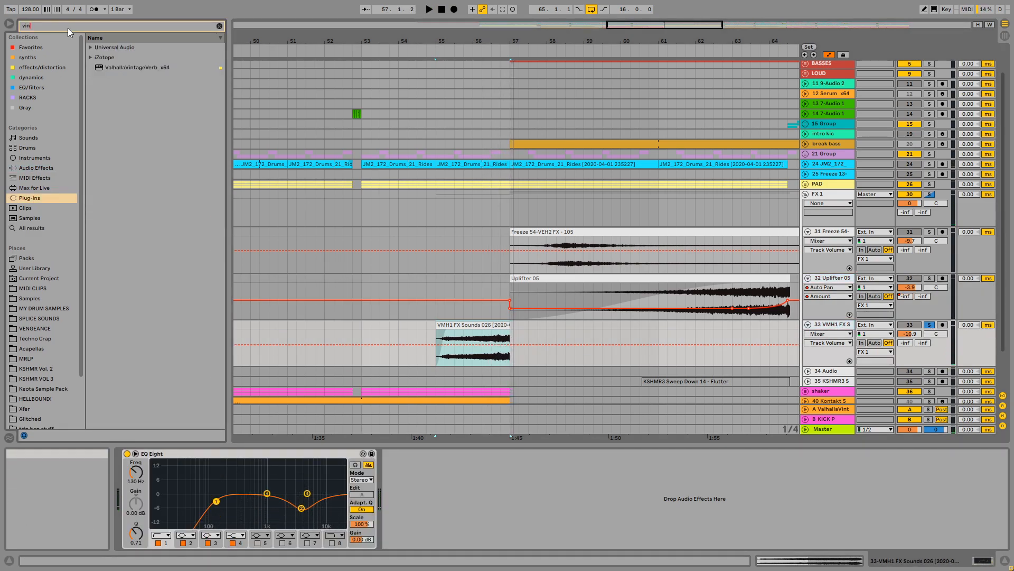
double_click(112, 67)
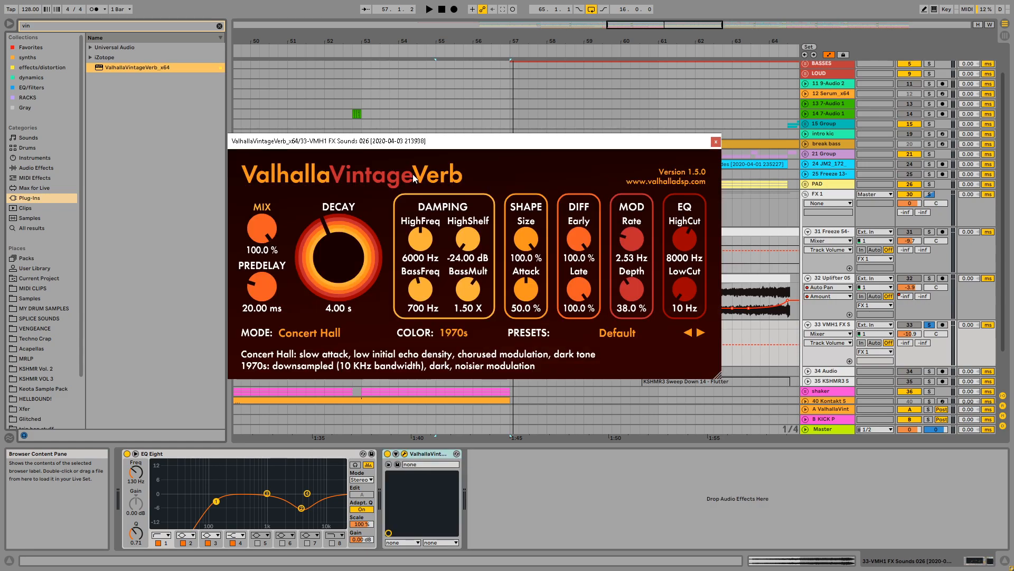
left_click_drag(432, 145, 394, 116)
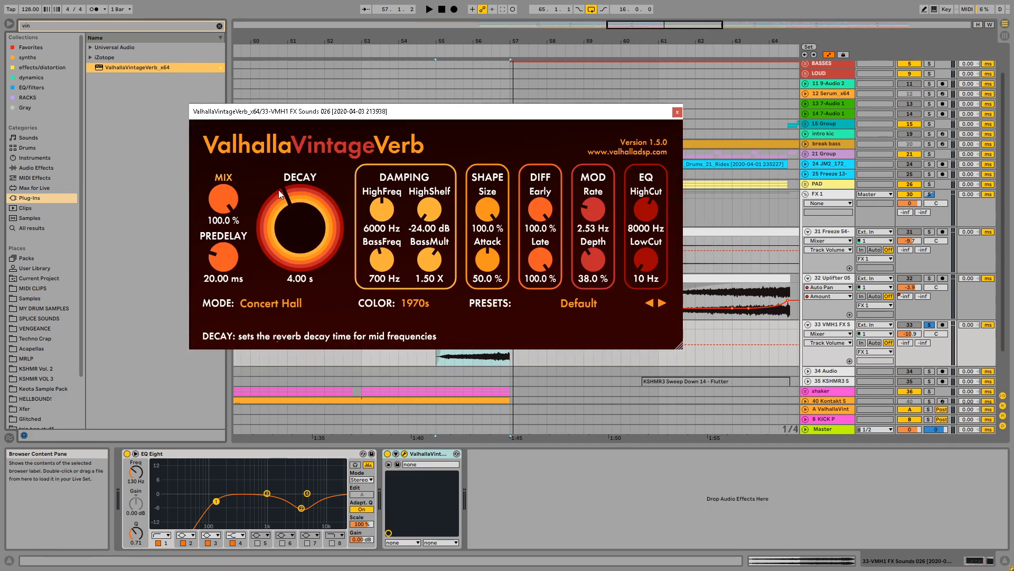
Group the Valhalla reverb into an Audio Effect Rack and add a second chain beside it
left_click(432, 454)
key("ctrl+g")
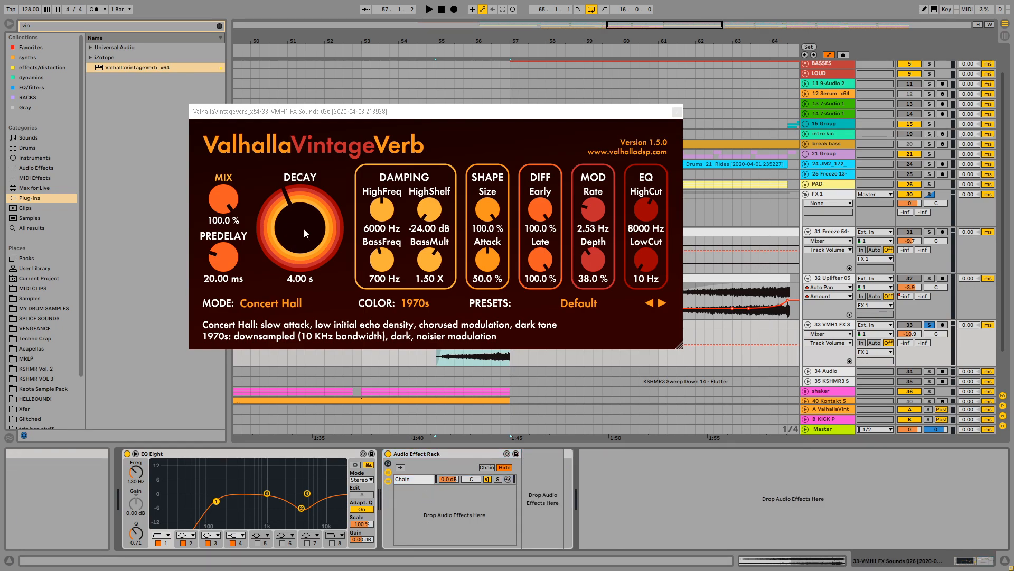
left_click(421, 480)
Load Multiband Dynamics with the OTT settings after the Audio Effect Rack on the riser track
left_click(219, 26)
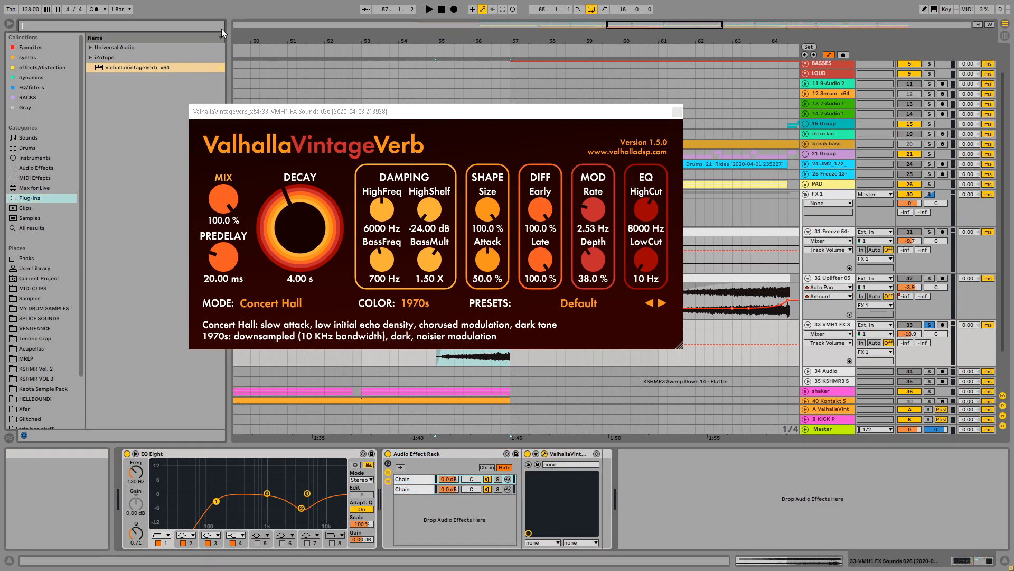
left_click(43, 168)
left_click_drag(329, 112, 454, 92)
left_click(121, 308)
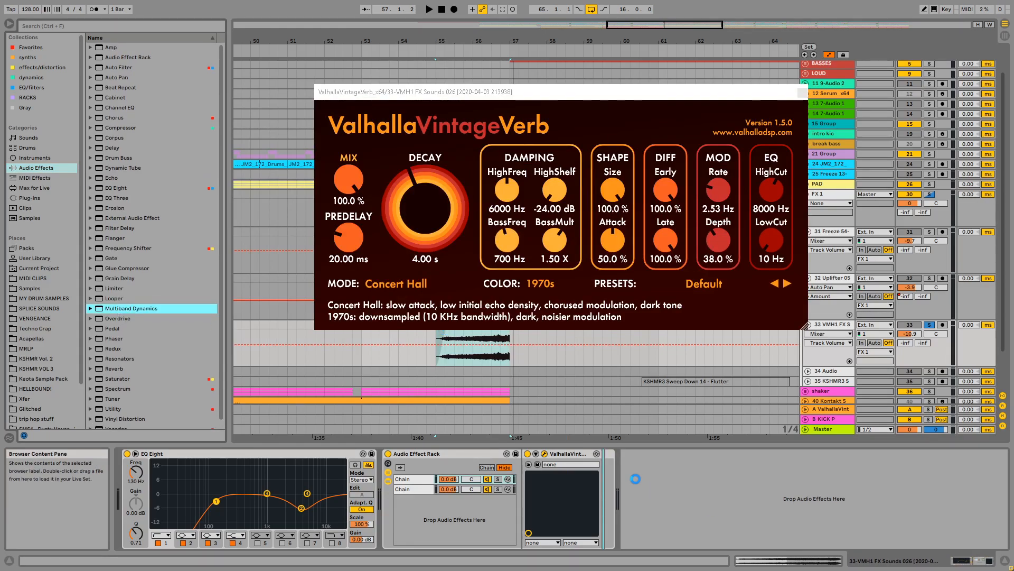
While playing, set OTT's time scaling to 138 % and amount to 38 %, and the Valhalla reverb's HighCut to 6660 Hz and LowCut to 280 Hz
key("space")
left_click(844, 512)
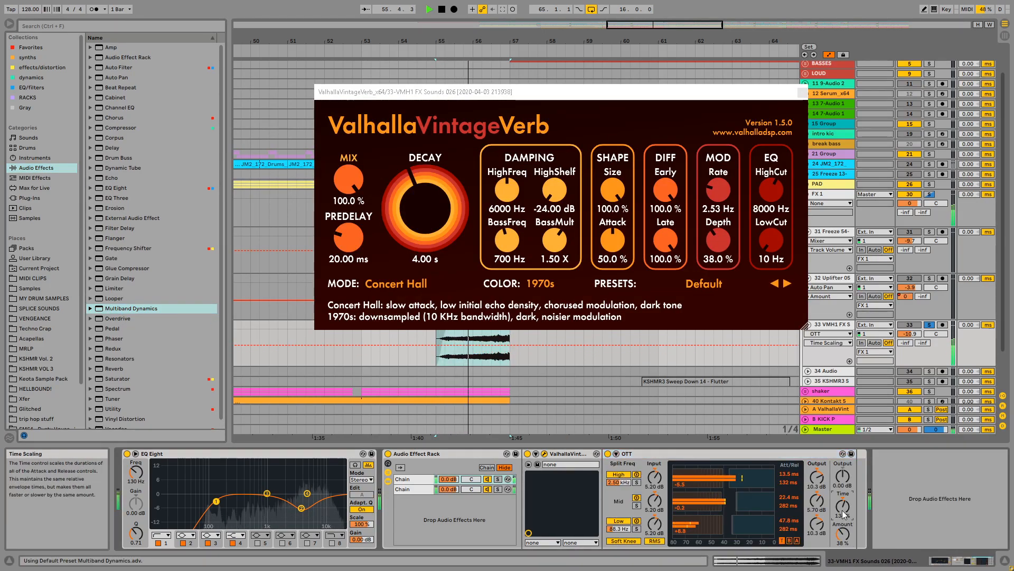
left_click_drag(772, 241, 769, 193)
Automate the first rack chain's volume to start low and ramp up across the riser clip until bar 57
left_click(448, 479)
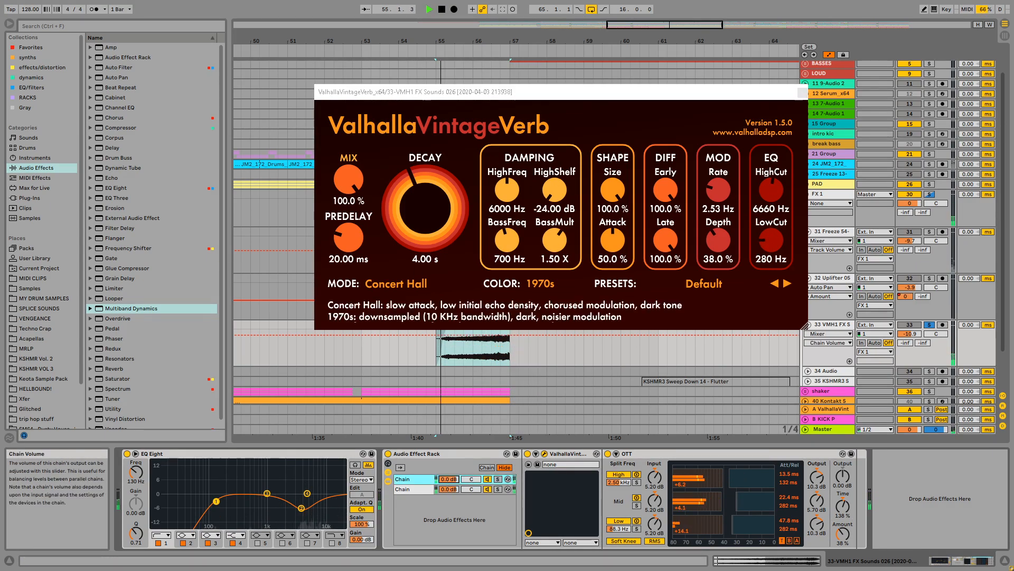
left_click_drag(449, 478, 448, 492)
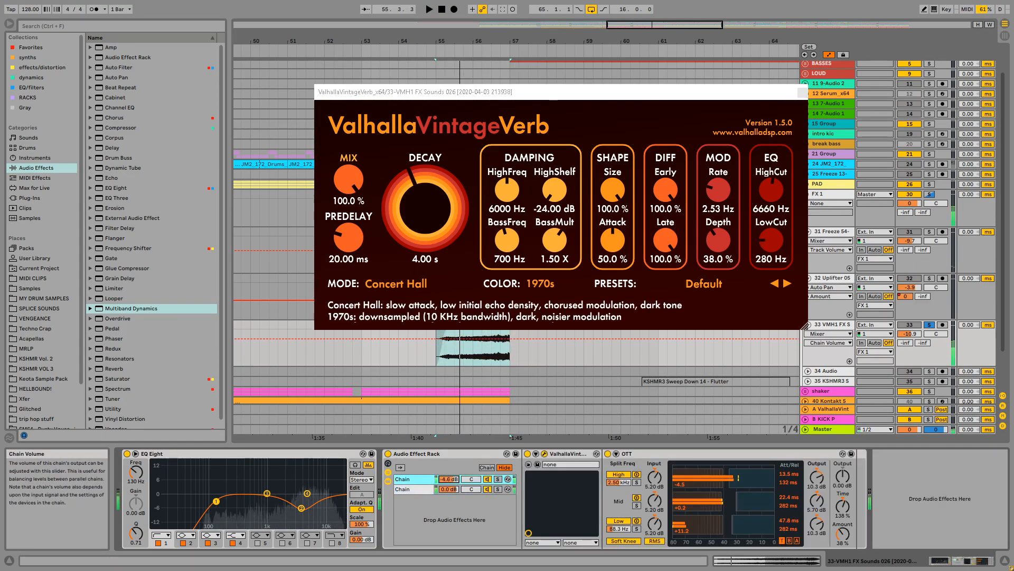
left_click(473, 352)
left_click_drag(511, 352, 510, 337)
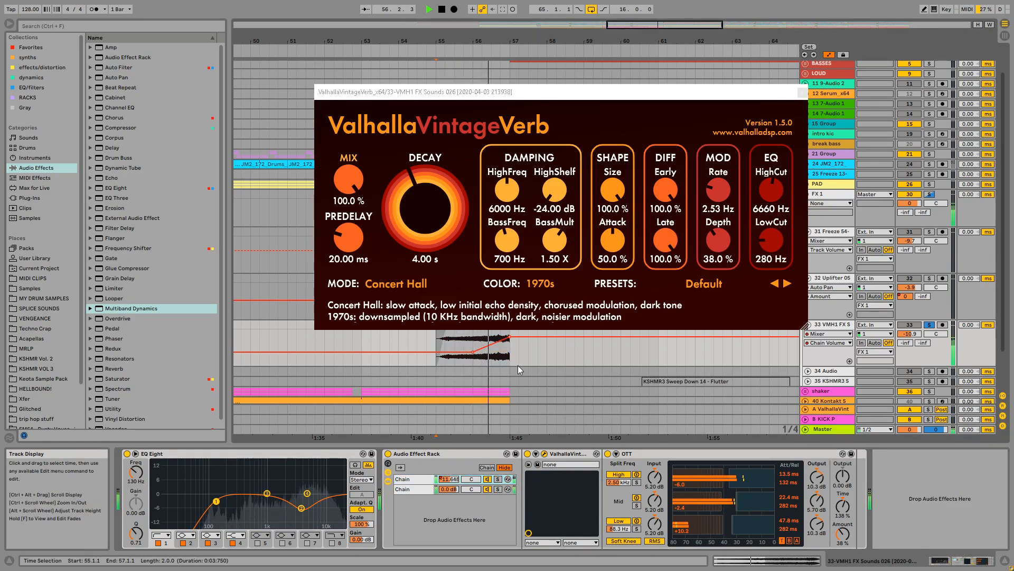
Unsolo the riser track, set its volume to -10.6 dB and close the reverb window
left_click(929, 326)
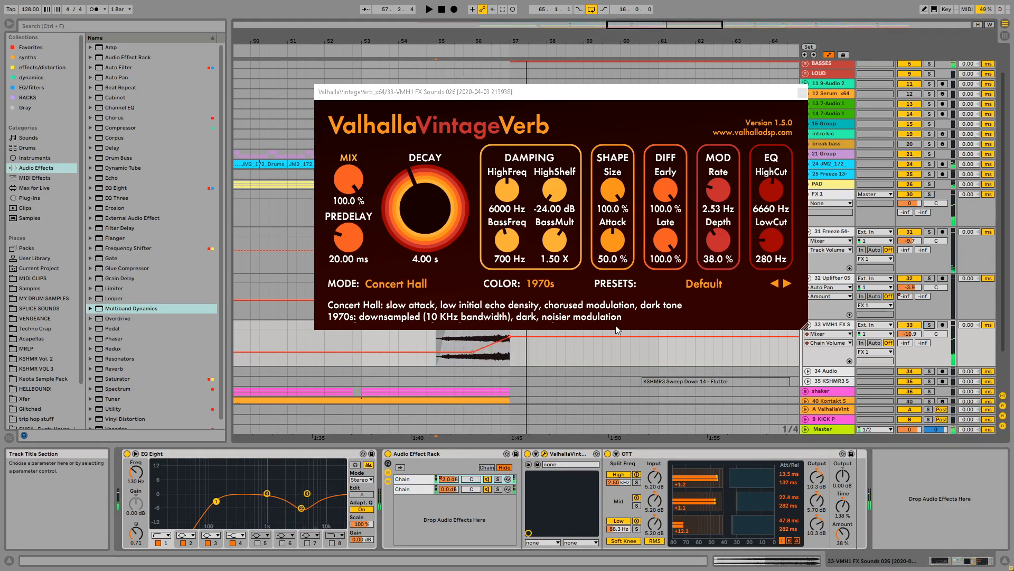
left_click_drag(919, 336, 920, 333)
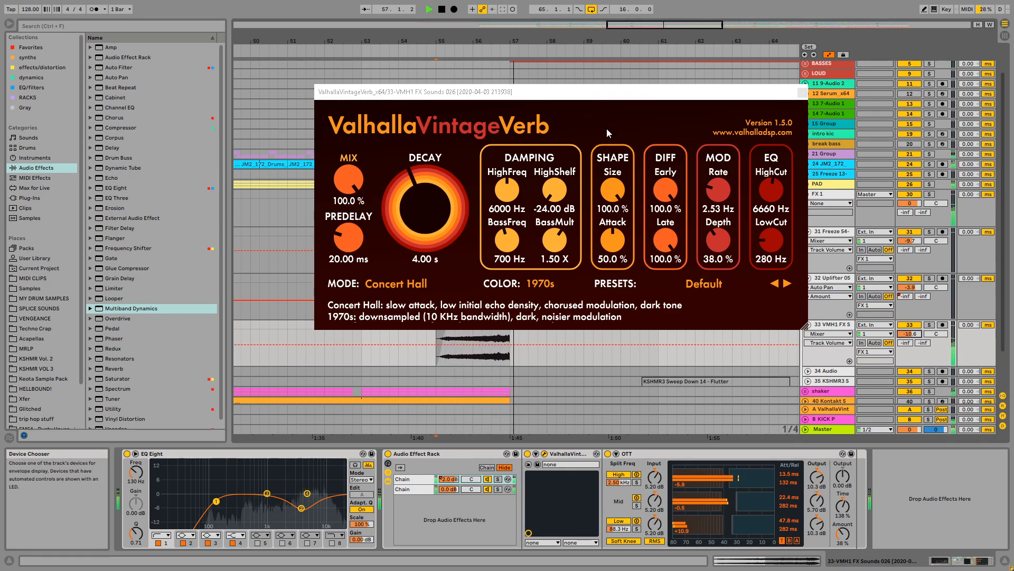
left_click(802, 92)
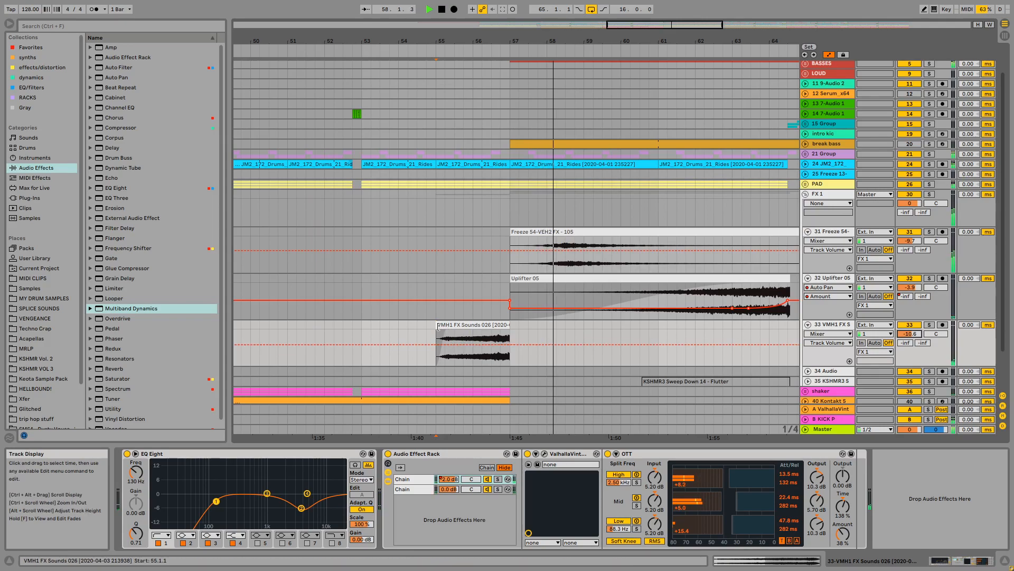
Trim the riser clip's start to bar 56, set the track volume to -11.2 dB and play the result
left_click_drag(437, 325, 478, 327)
key("space")
key("space")
left_click(825, 325)
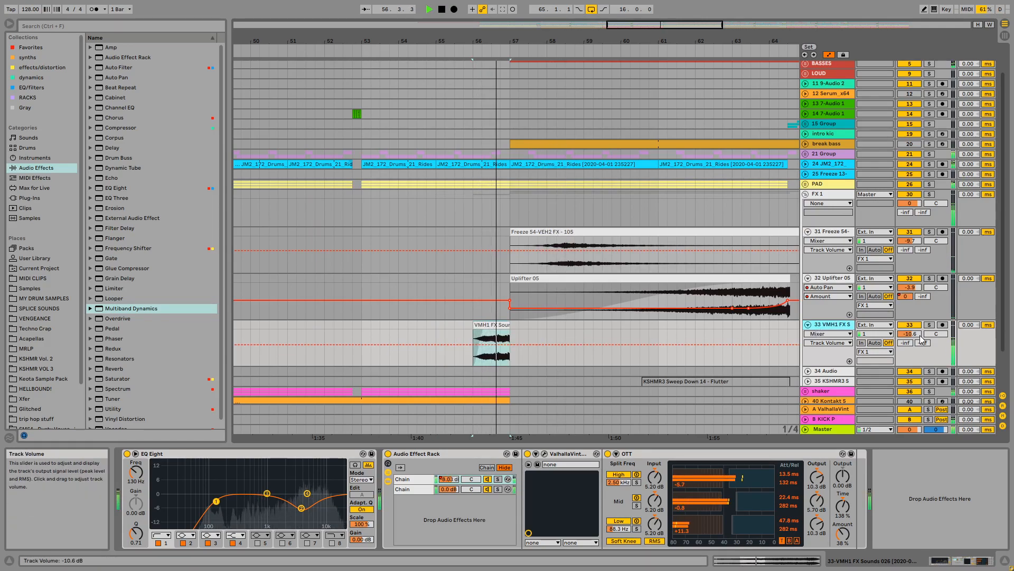
left_click_drag(909, 333, 909, 334)
key("space")
key("space")
Extend the riser clip's fade-in across its full length up to bar 57 and play the transition
key("f")
left_click_drag(480, 331, 510, 331)
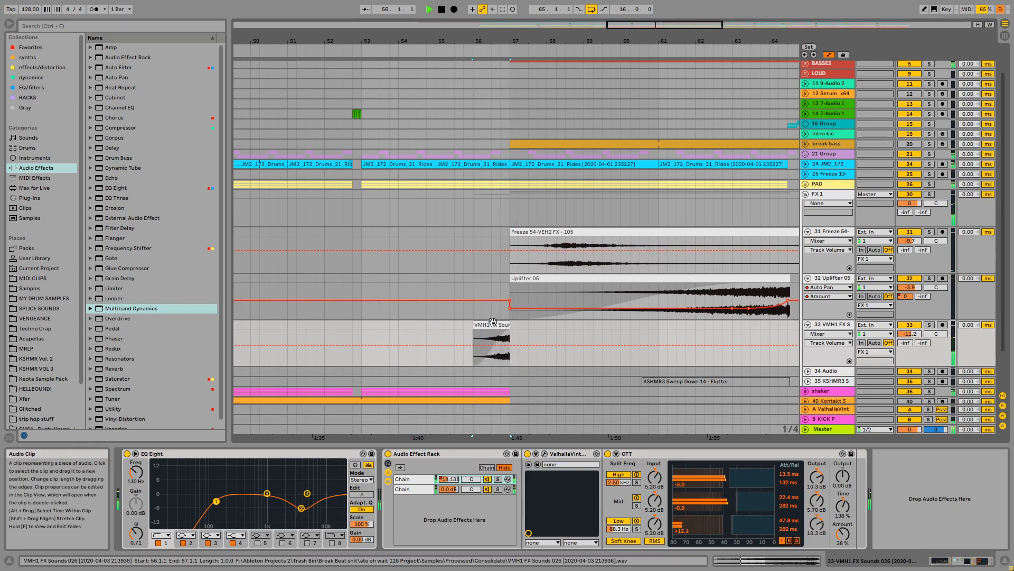
left_click(492, 326)
key("space")
key("space")
key("space")
left_click_drag(474, 326, 436, 325)
mouse_move(508, 326)
left_mouse_down()
mouse_move(462, 327)
mouse_move(496, 333)
left_mouse_up()
key("space")
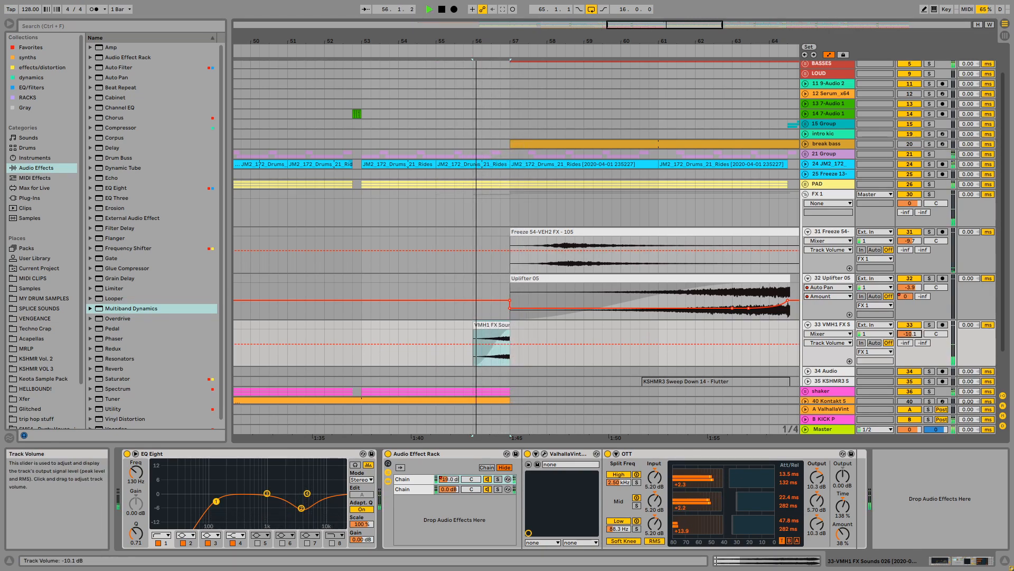
Set the riser track's volume to -8.6 dB and play the transition from bar 56
left_click_drag(910, 333, 917, 339)
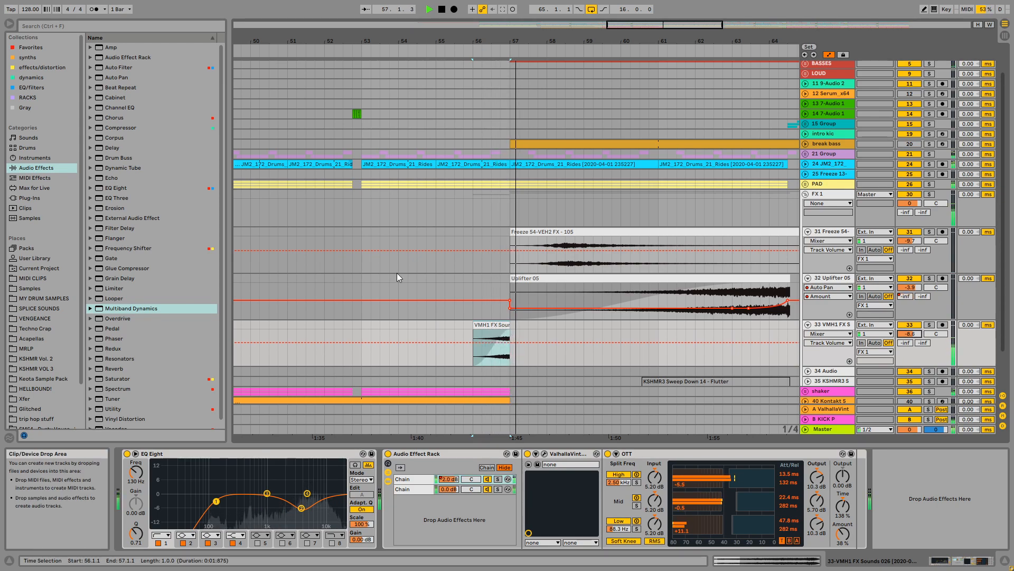
left_click(575, 47)
left_click_drag(575, 42, 535, 31)
left_click(461, 48)
left_click(463, 210)
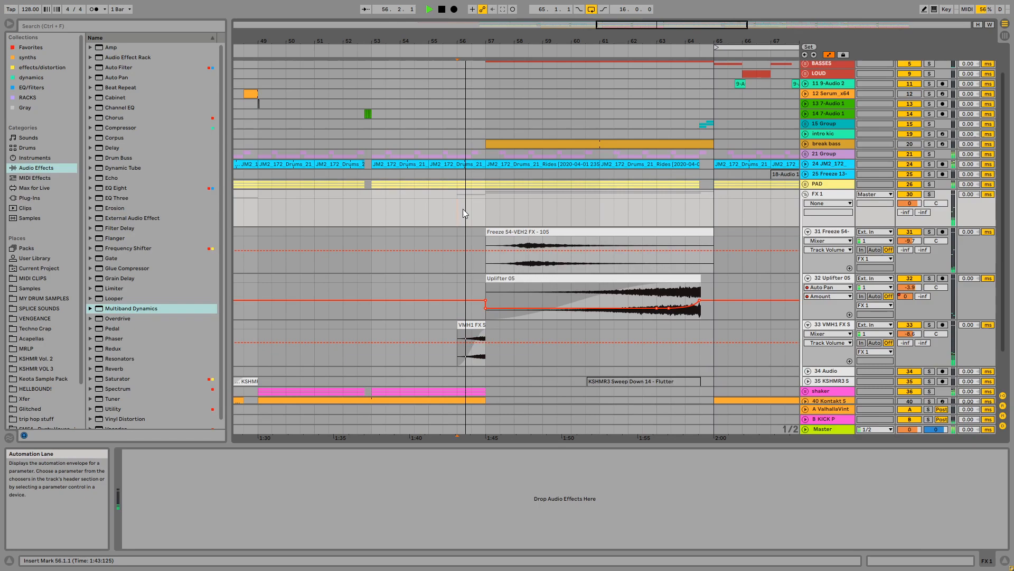
Solo the riser track and set the Valhalla reverb's decay to 6.64 s while it plays
left_click(832, 325)
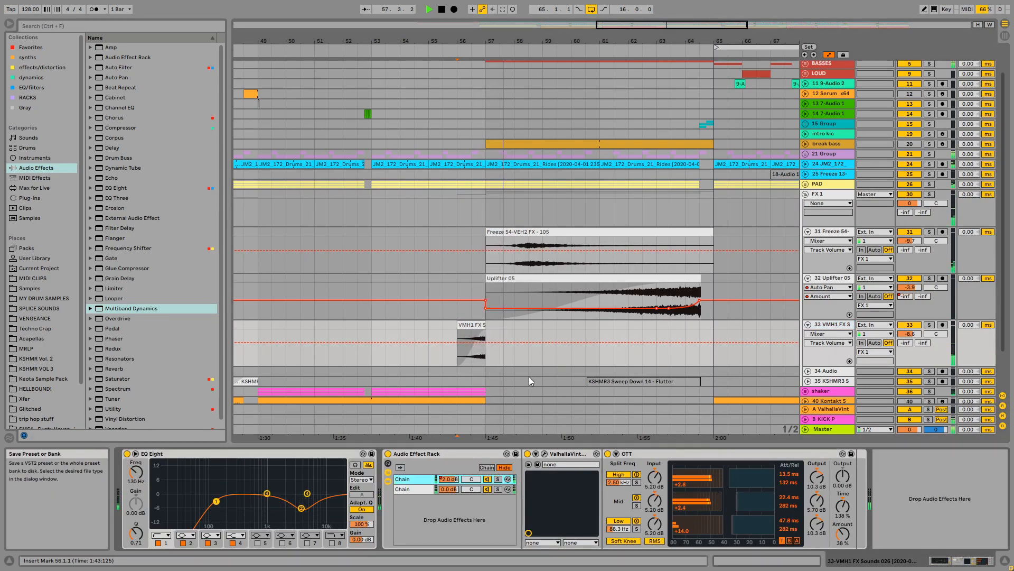
left_click(929, 326)
key("space")
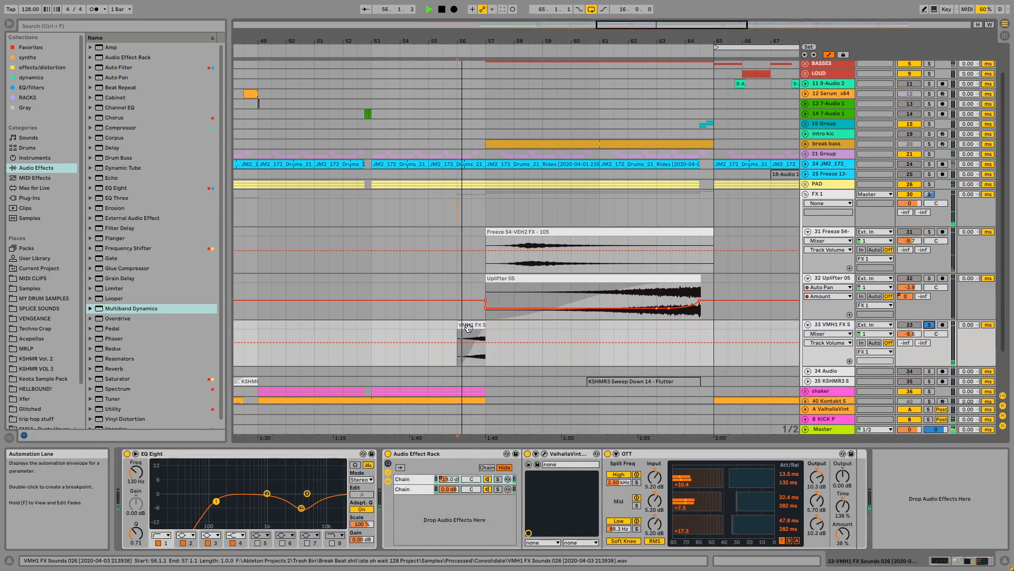
left_click(544, 454)
left_click_drag(442, 205, 788, 132)
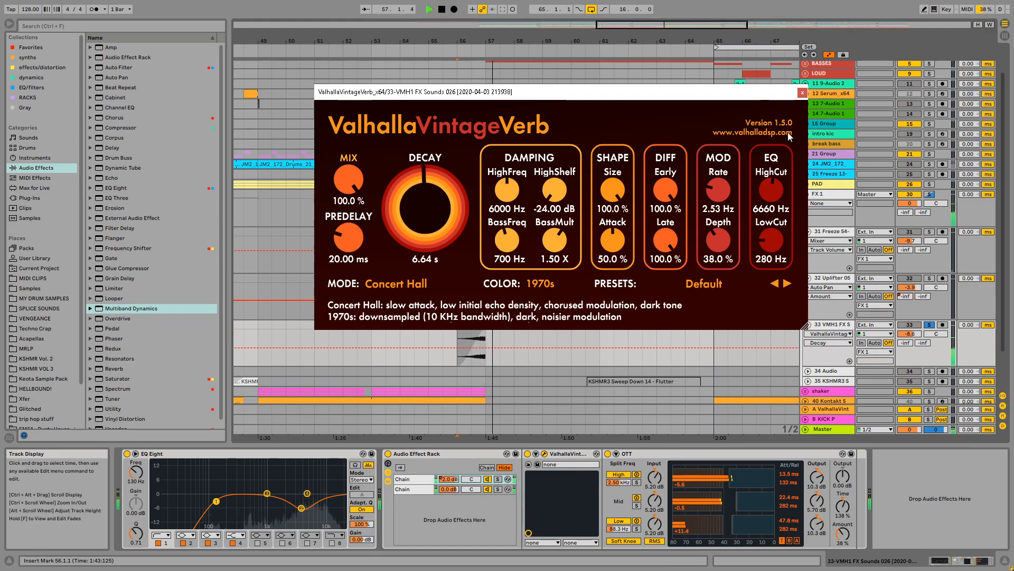
left_click(802, 93)
Automate OTT's Amount to hold at 0 % and rise sharply just before bar 57, play it and unsolo the riser track
left_click(844, 534)
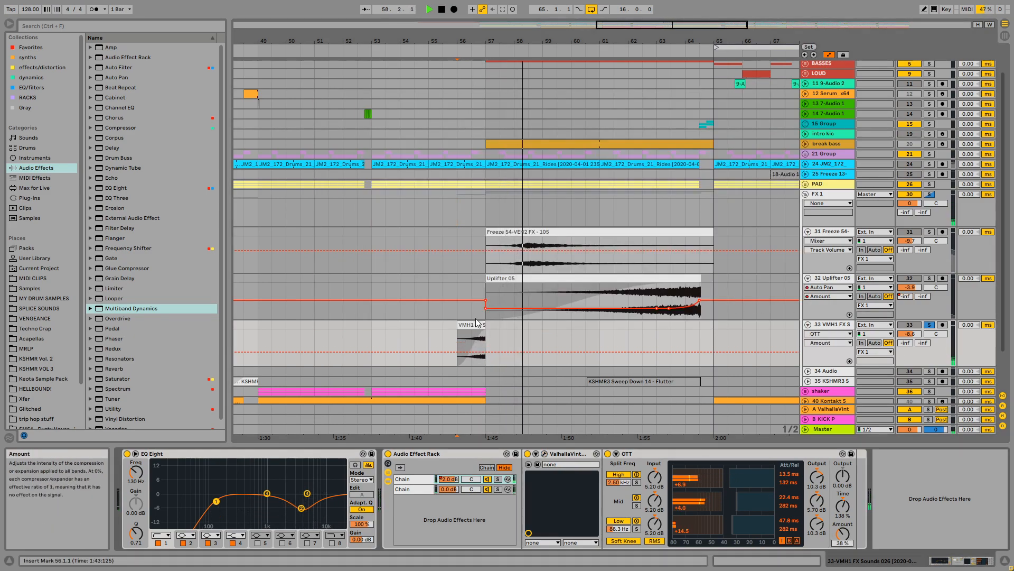
left_click(487, 353)
mouse_move(480, 353)
left_mouse_down()
mouse_move(480, 365)
mouse_move(487, 342)
left_mouse_up()
left_click(473, 358)
key("space")
key("space")
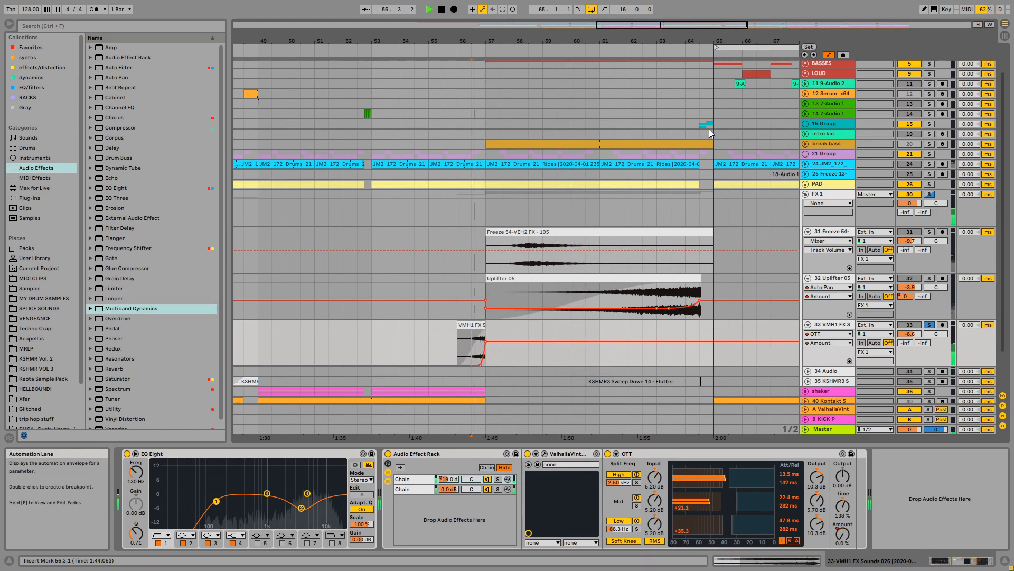
left_click(929, 325)
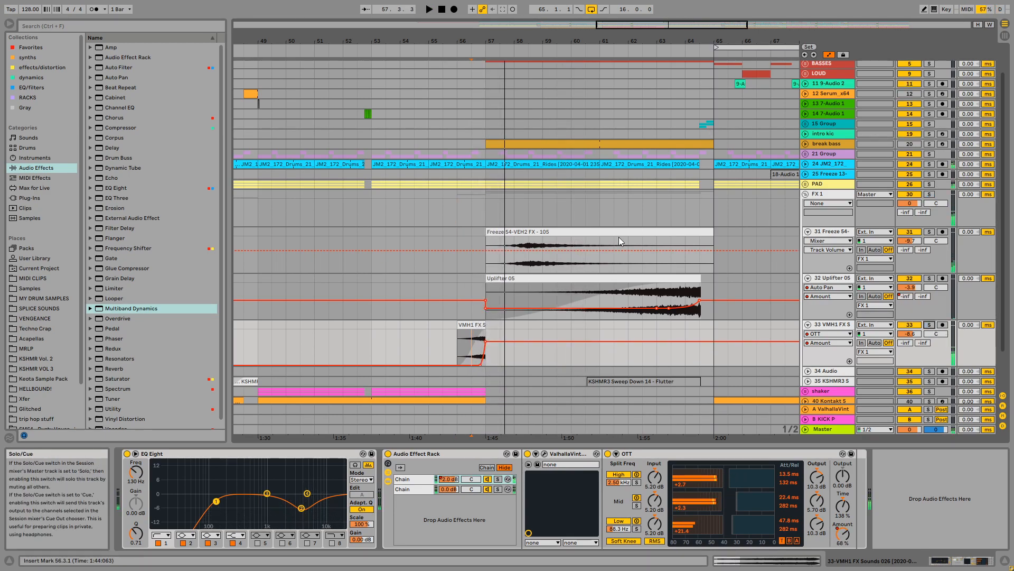
Play the arrangement from bar 55 to audition the FX clips leading into the drop at bar 65
key("space")
key("space")
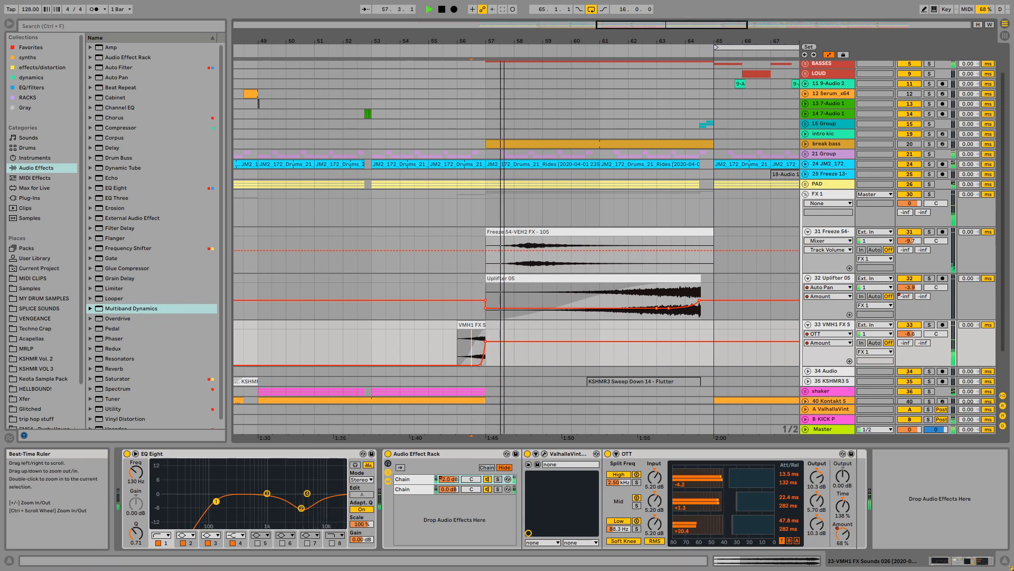
scroll(495, 233, "down", 1)
left_click(484, 238)
scroll(781, 252, "up", 1)
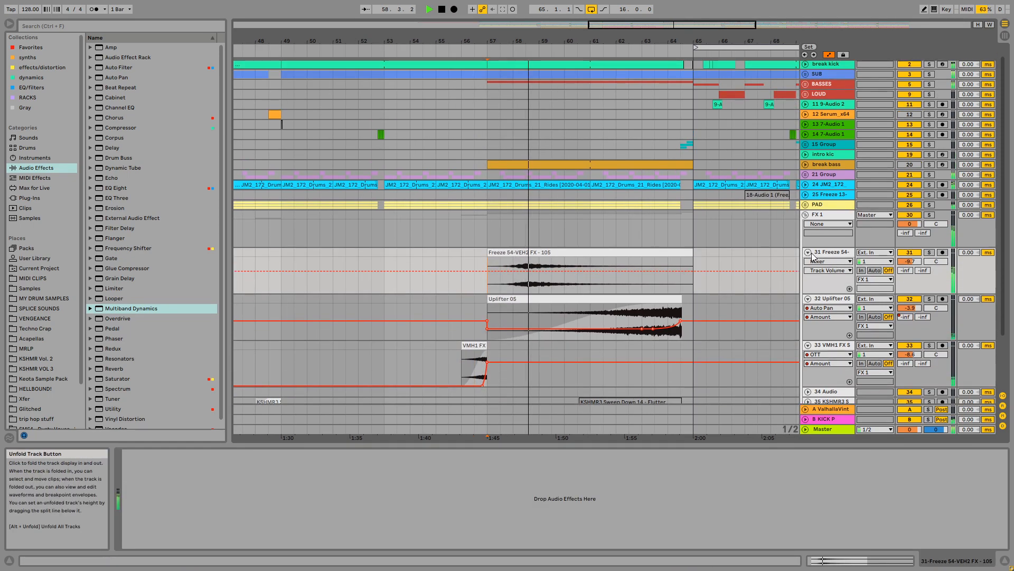
scroll(457, 252, "down", 1)
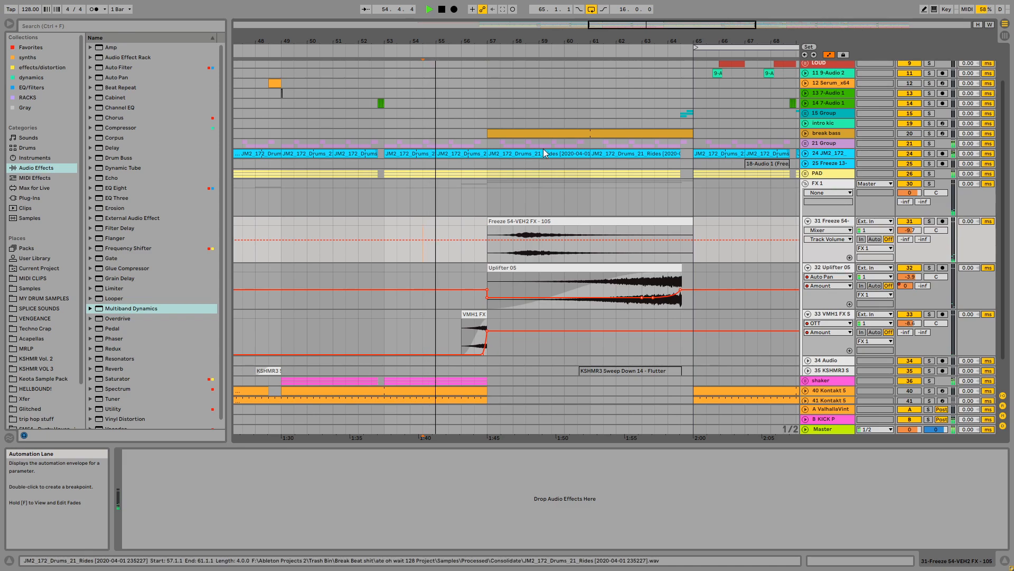
left_click(439, 221)
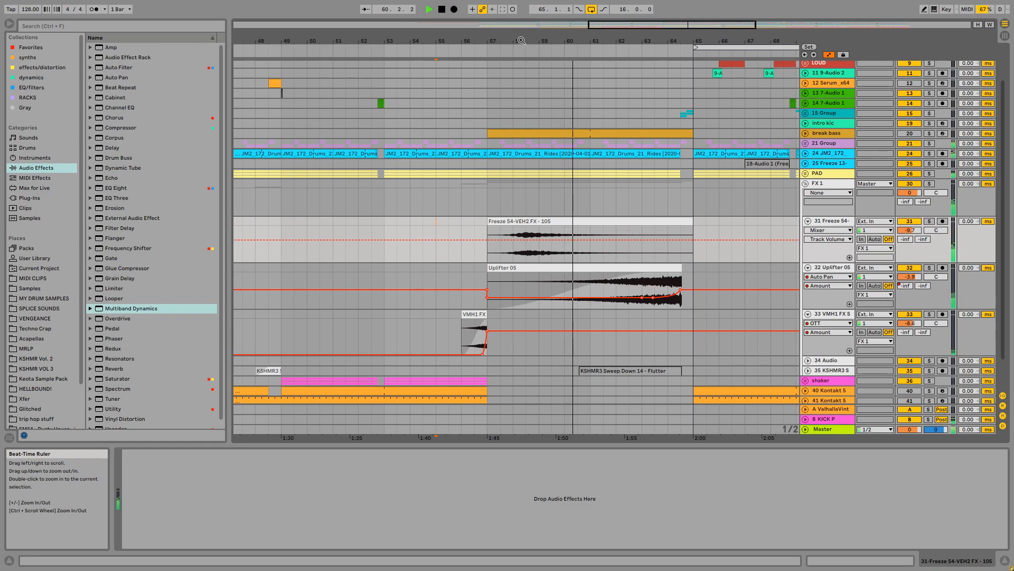
left_click_drag(520, 41, 443, 28)
scroll(506, 260, "up", 2)
scroll(602, 261, "down", 3)
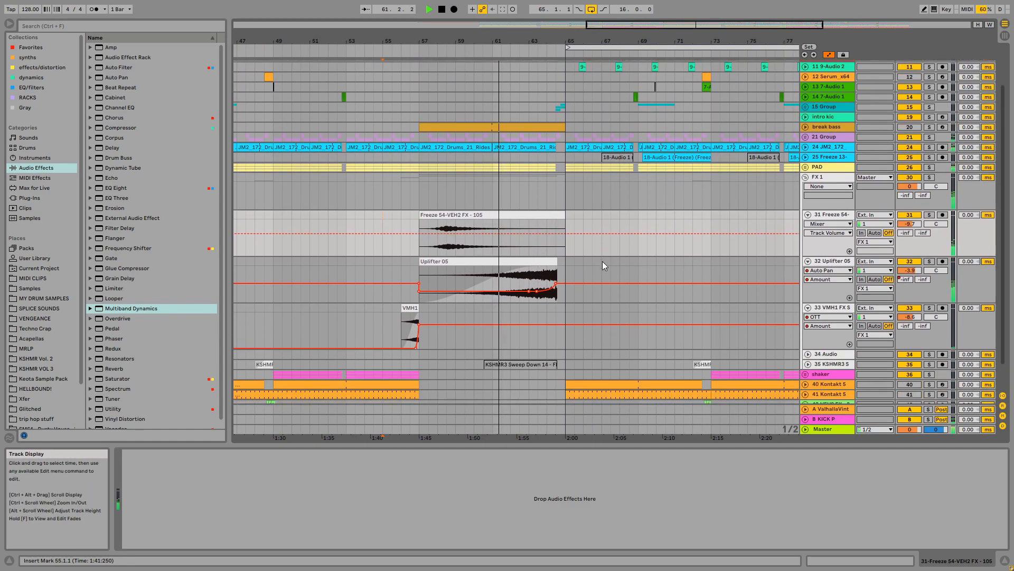
Collapse the EQ Eight and the Audio Effect Rack in track 33's device chain
left_click(833, 278)
double_click(323, 454)
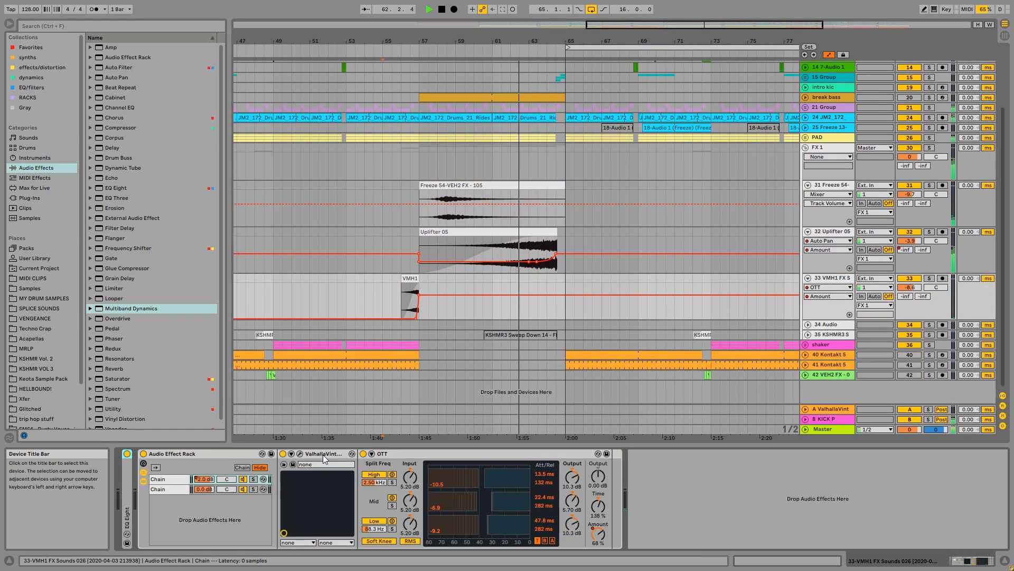
double_click(217, 455)
scroll(626, 319, "up", 1)
scroll(627, 320, "up", 1)
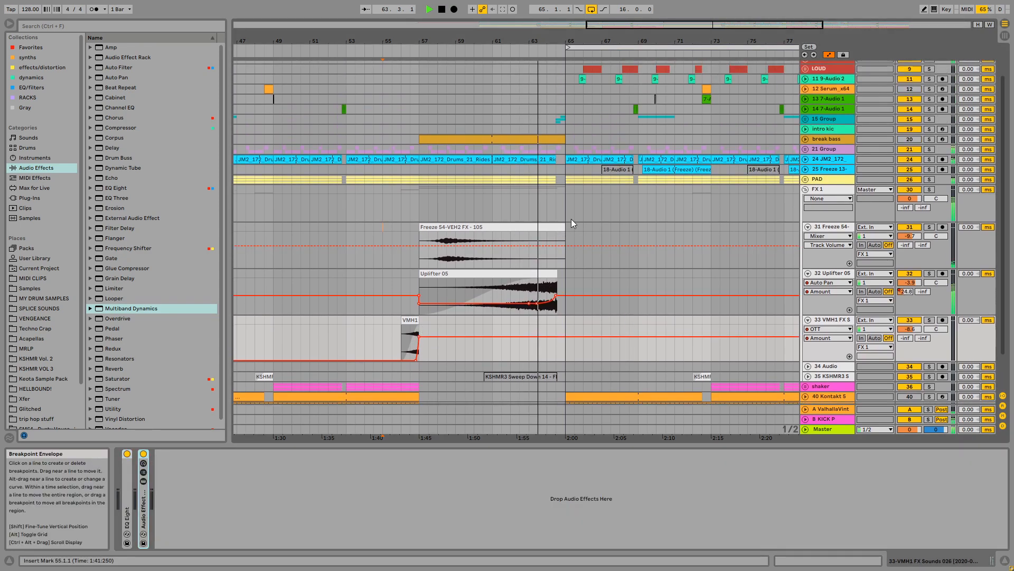
Shorten the end of the Freeze 54-VEH2 FX clip on track 31 to 64.3.1, matching the Uplifter 05 clip below
left_click_drag(565, 230, 556, 227)
left_click(557, 208)
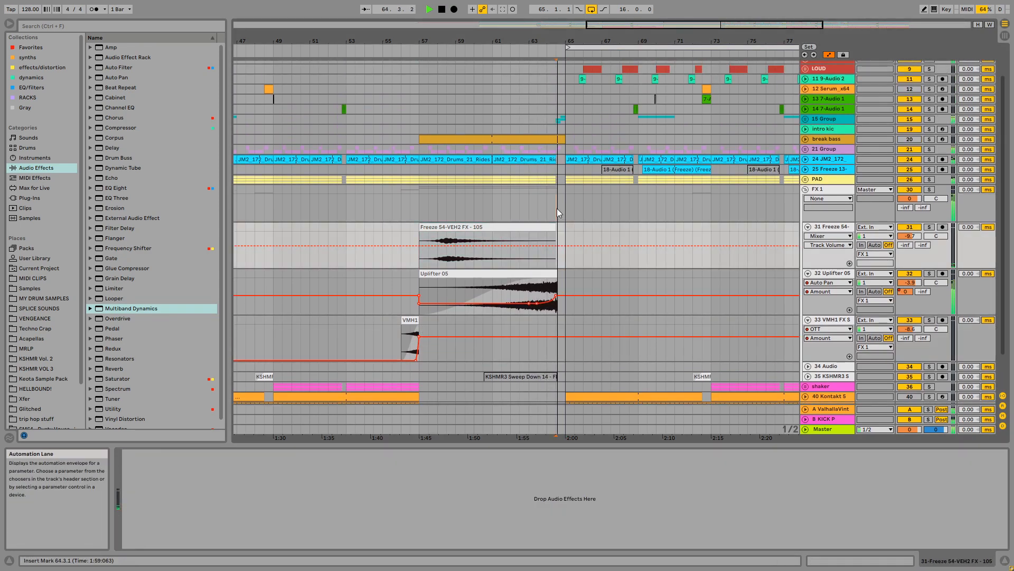
scroll(566, 224, "up", 2)
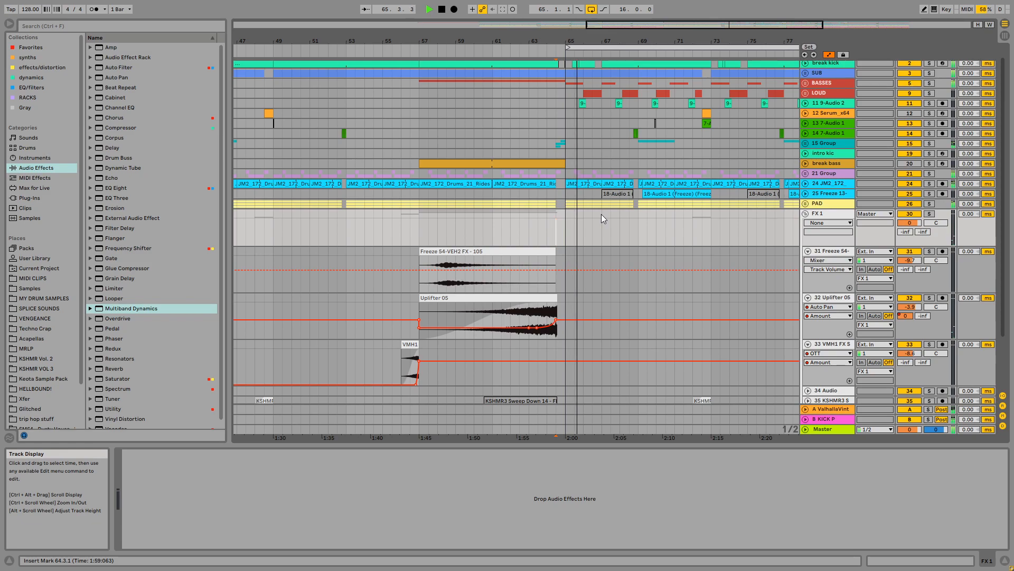
Play the drop from bar 67 to audition the drums and bass hits
left_click_drag(663, 41, 603, 40)
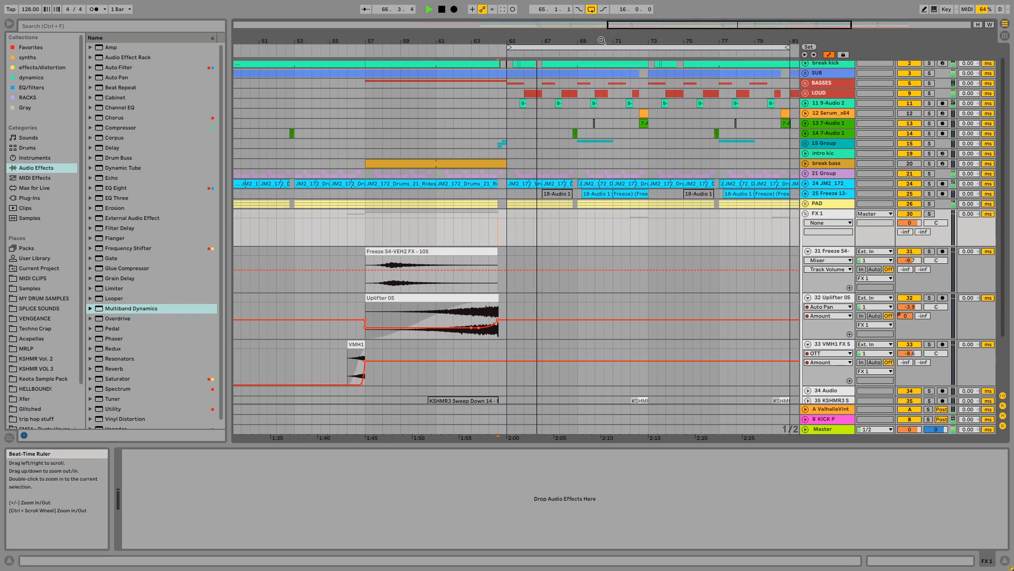
left_click(544, 103)
scroll(556, 188, "up", 1)
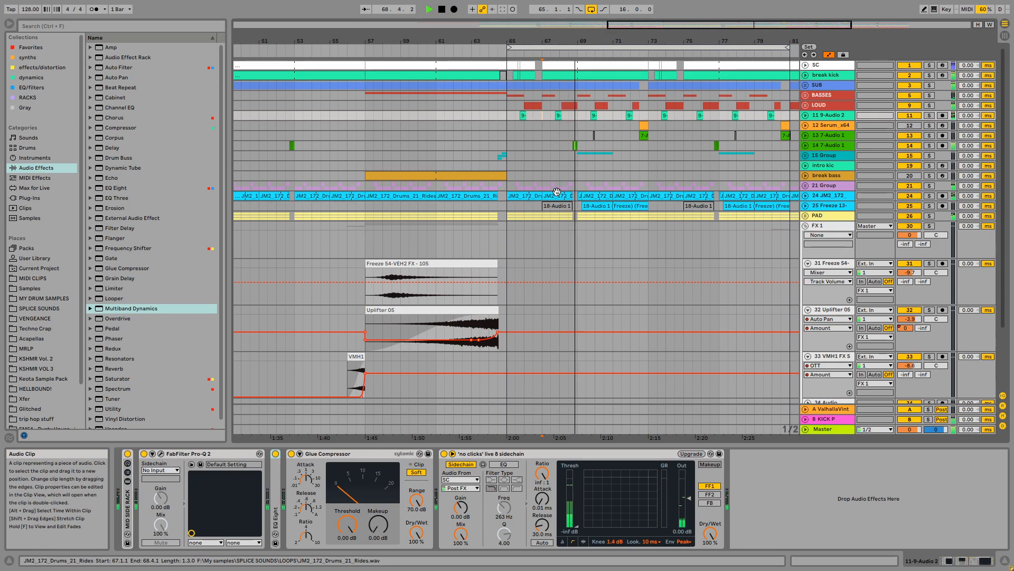
scroll(569, 204, "down", 3)
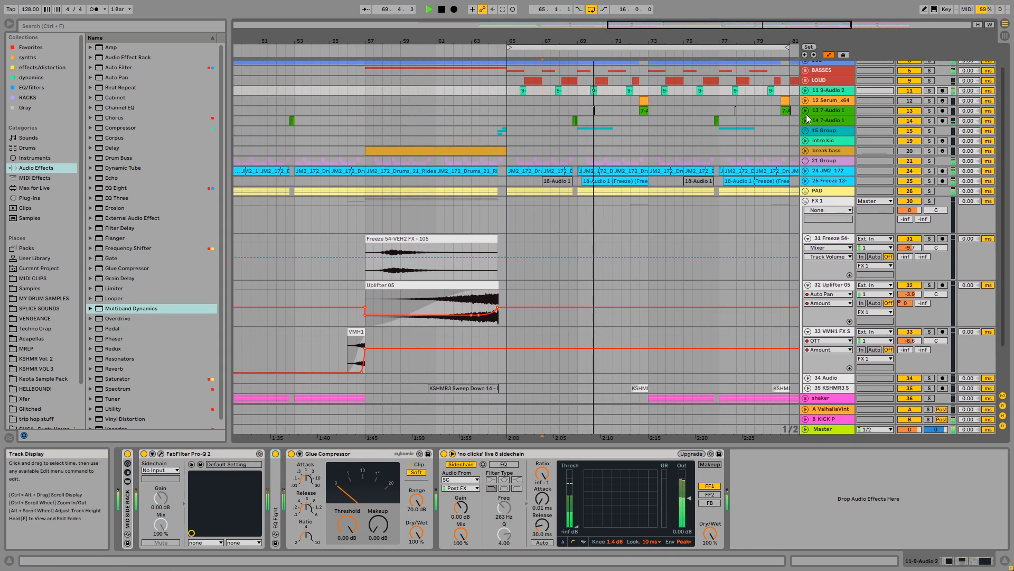
Unfold track 14, then solo it and play back its short 7-Audio clips at 68.4.1
left_click(806, 120)
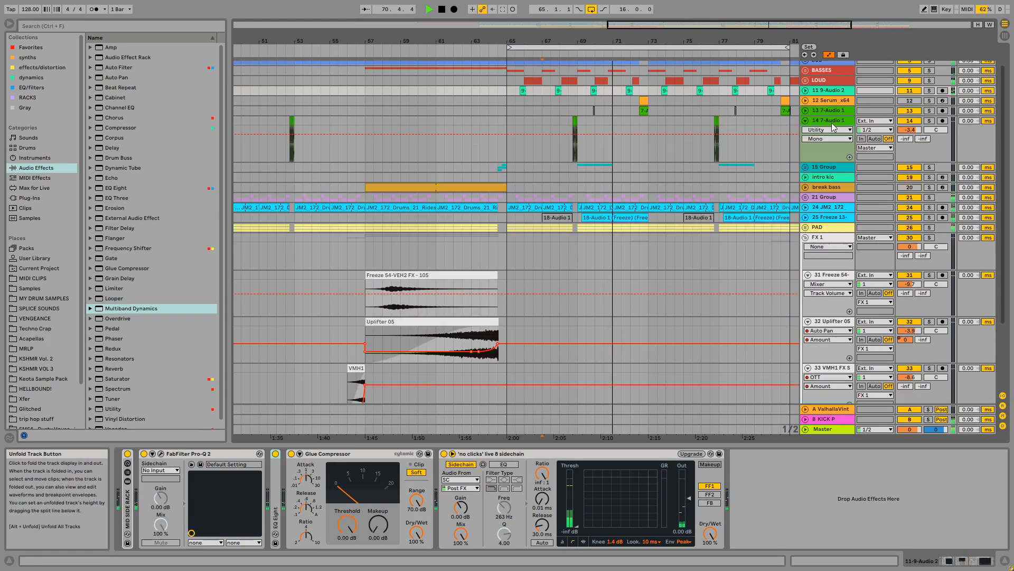
left_click(822, 121)
left_click(569, 123)
key("space")
key("space")
left_click_drag(589, 42, 588, 74)
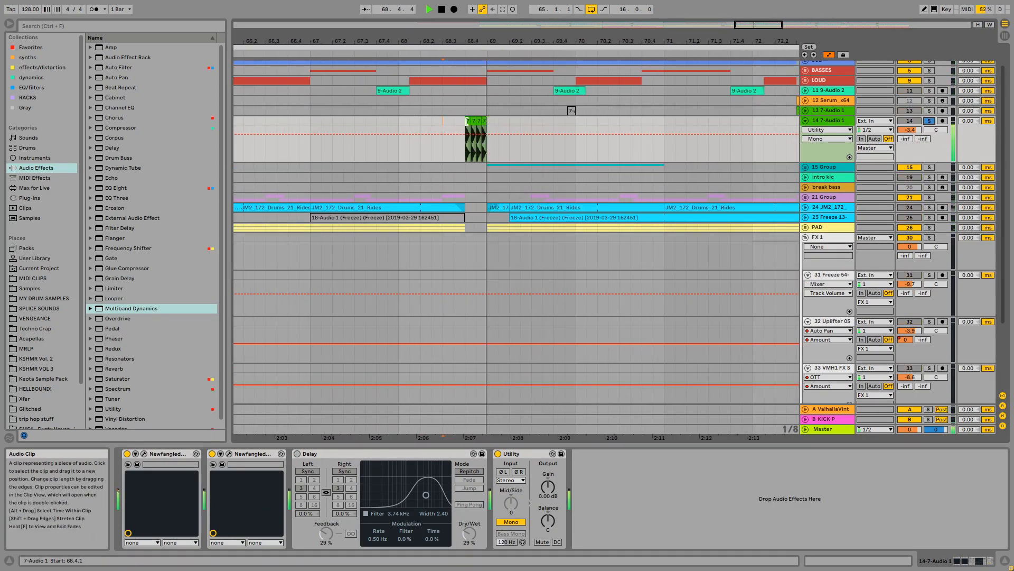
key("space")
left_click_drag(491, 41, 432, 43)
left_click(406, 119)
left_click_drag(406, 118, 422, 121)
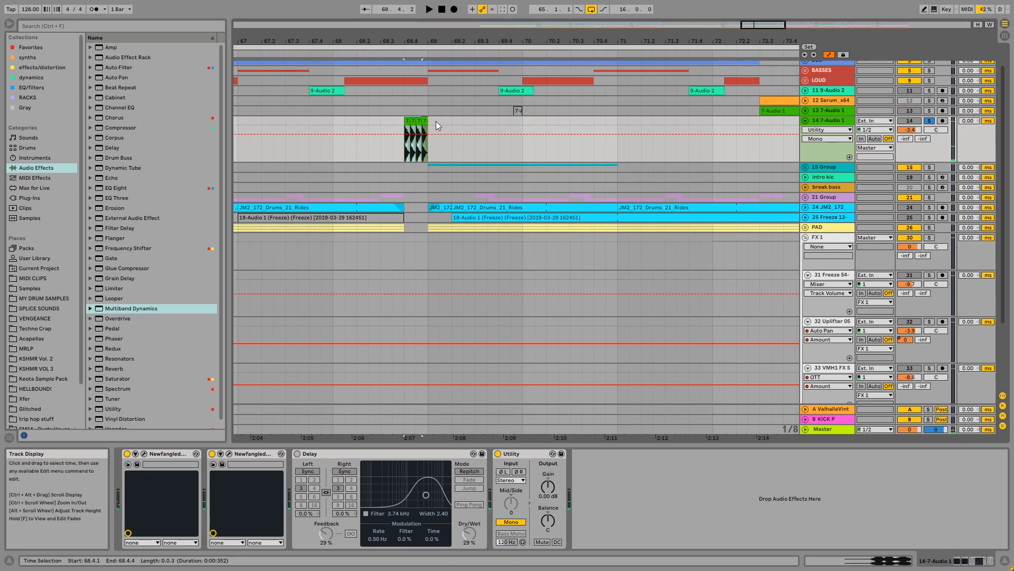
Unfold track 13, then solo it and play back its 7-Audio clip at 72.3.1
left_click_drag(476, 48, 486, 45)
left_click(554, 110)
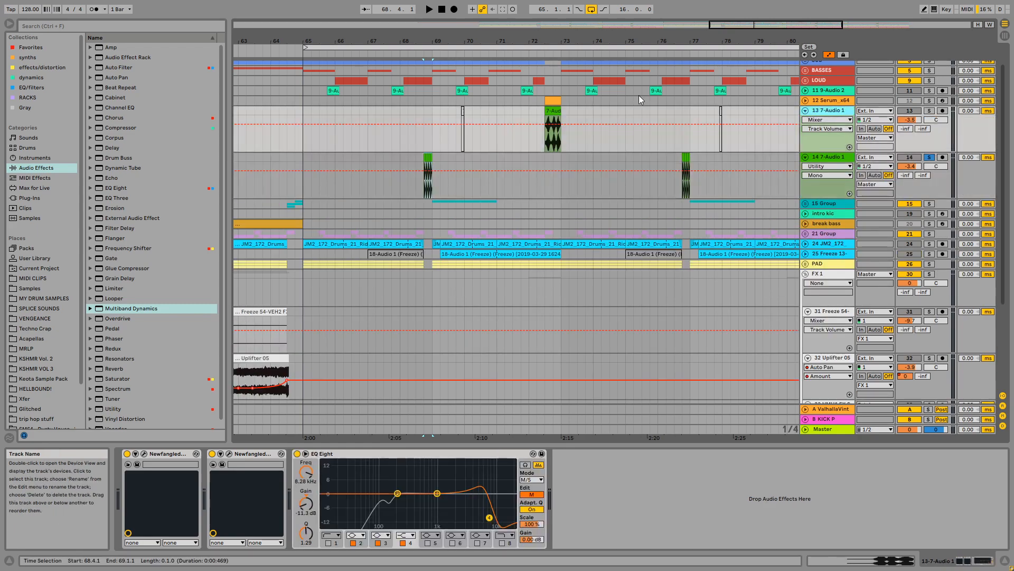
double_click(556, 108)
key("z")
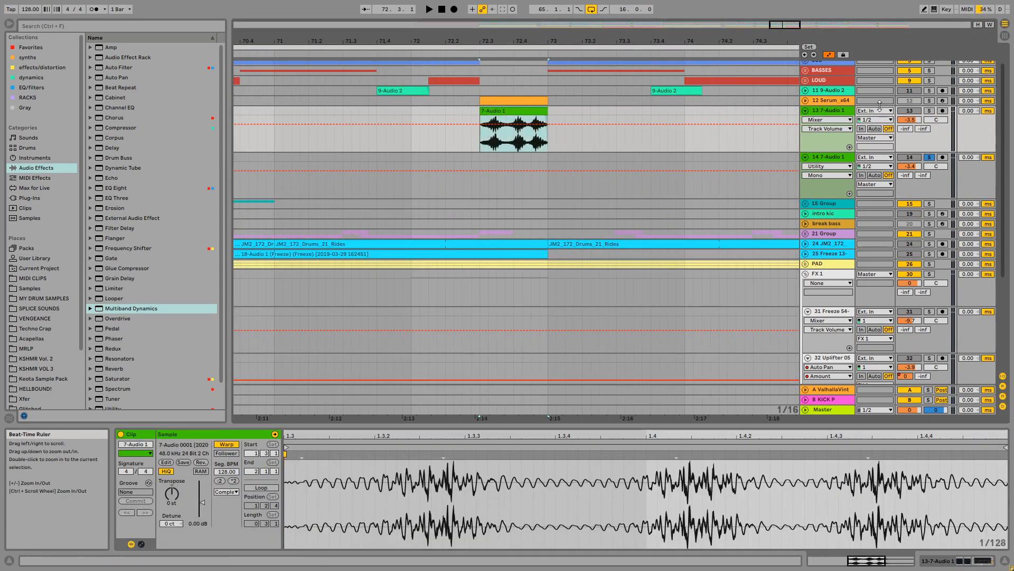
left_click(930, 111)
key("space")
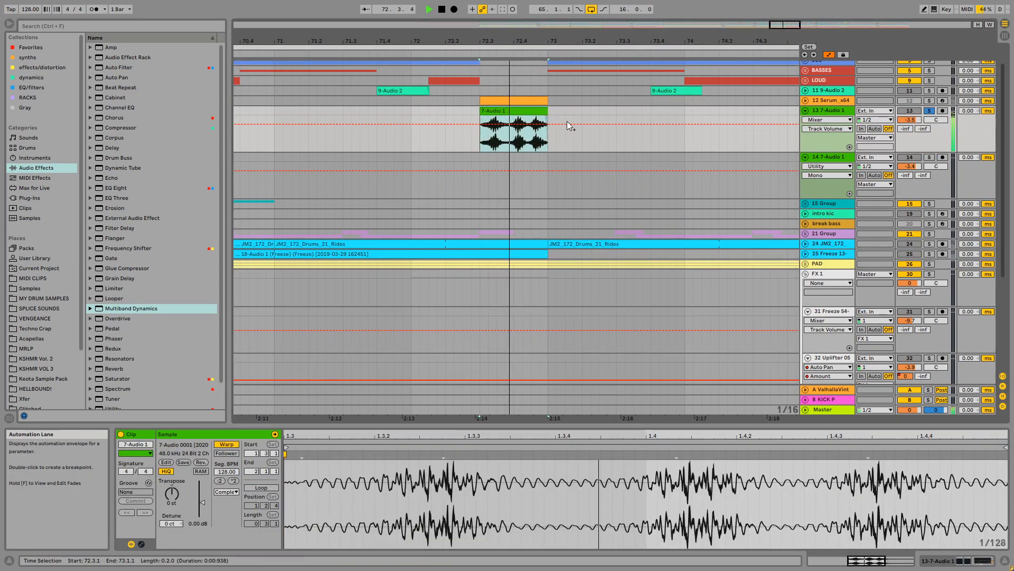
key("space")
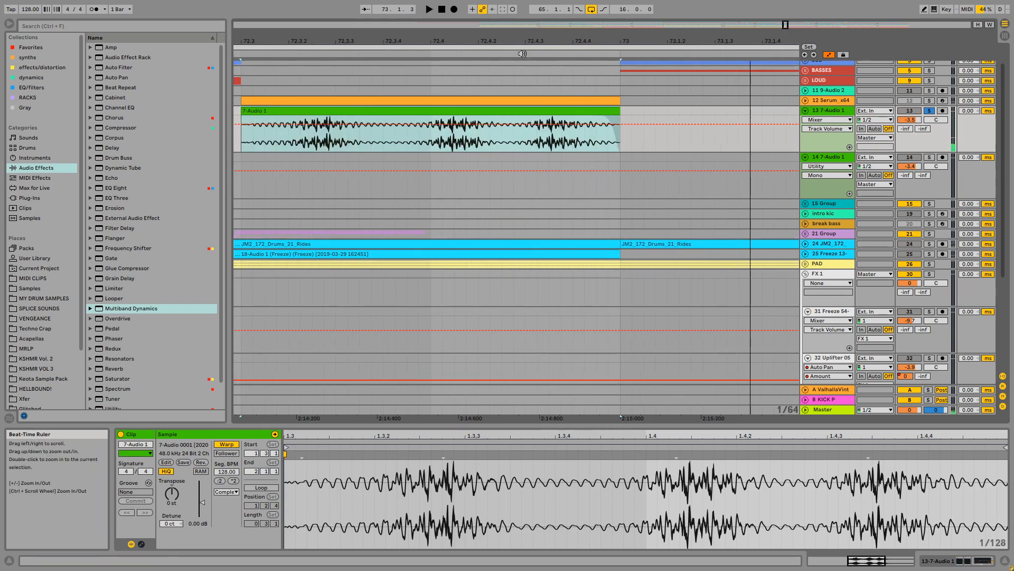
key("z")
Solo track 14, audition its first 7-Audio clip at 68.4.1 and examine the clip's sample waveform
left_click_drag(409, 40, 677, 40)
scroll(403, 175, "up", 5)
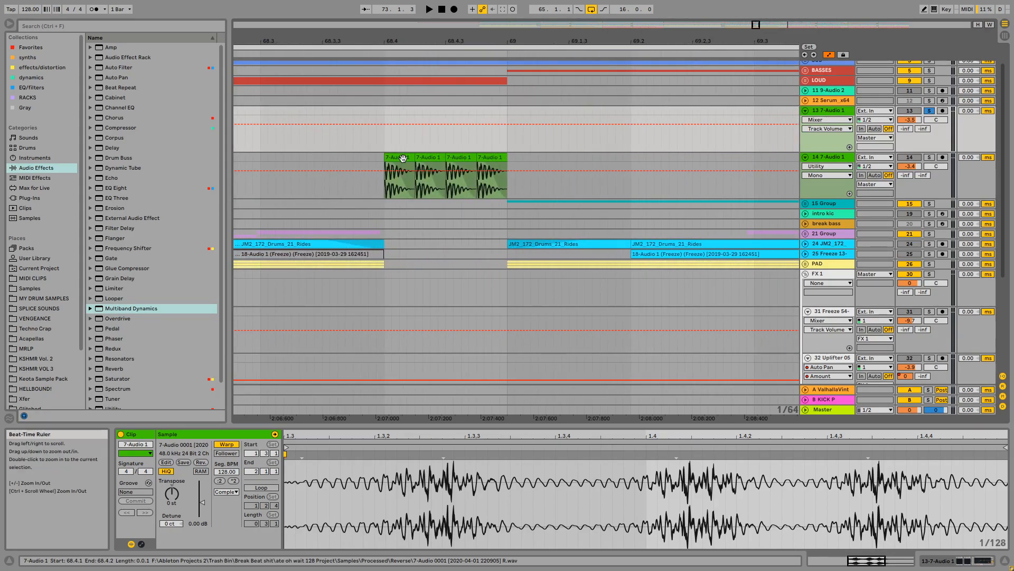
left_click(403, 175)
key("space")
left_click(929, 157)
key("space")
key("space")
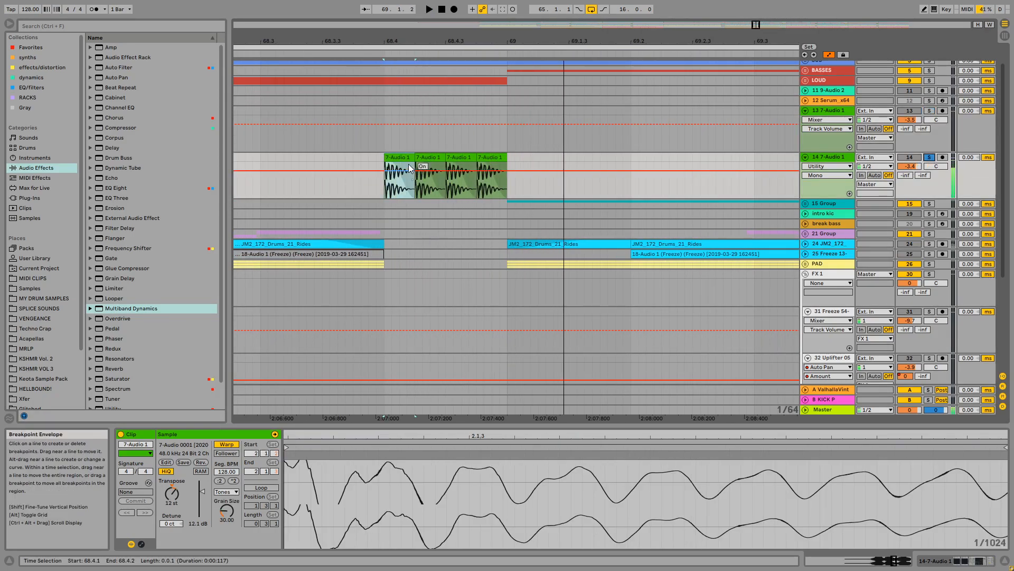
left_click(408, 170)
key("space")
key("ctrl+z")
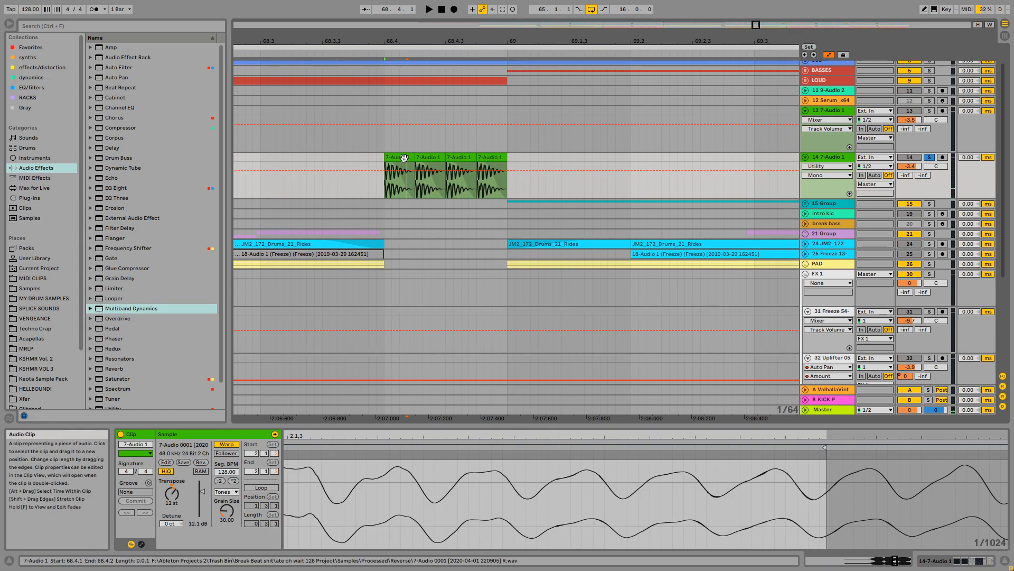
left_click_drag(470, 437, 470, 371)
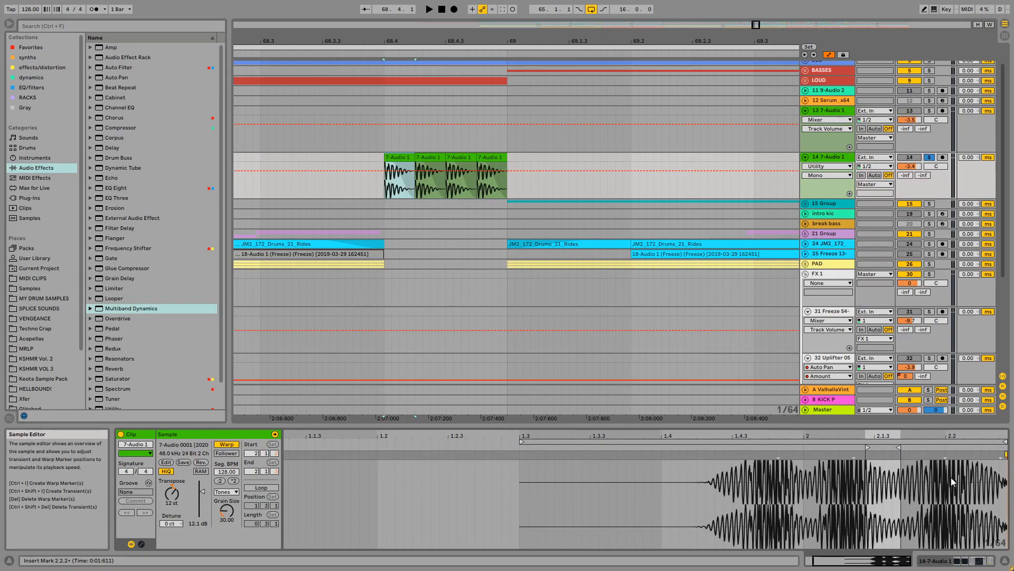
mouse_move(901, 436)
left_mouse_down()
mouse_move(890, 523)
mouse_move(890, 437)
left_mouse_up()
Unsolo track 14 to hear its clips in the full mix and show the track's devices
left_click(929, 157)
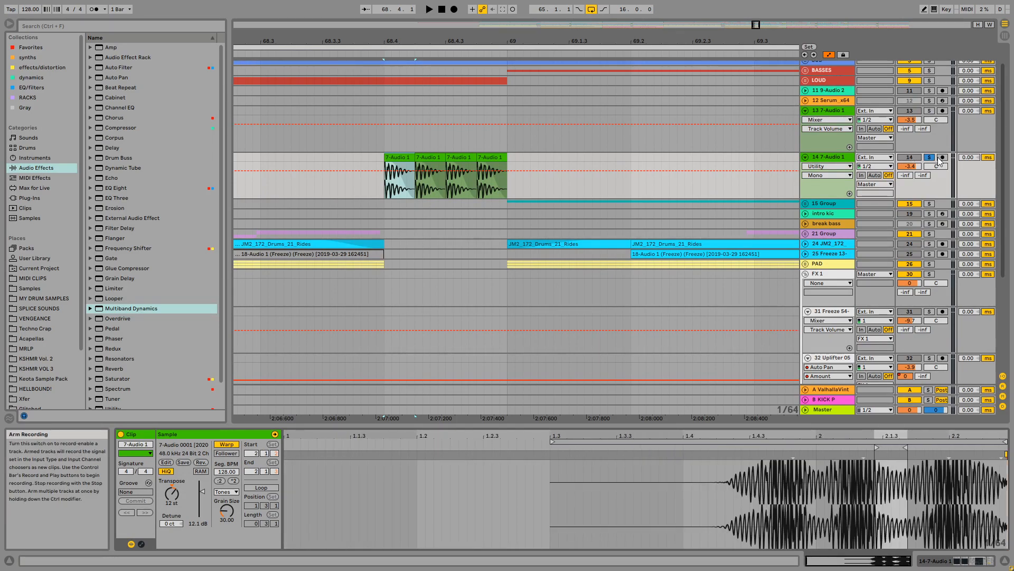
key("space")
key("shift+Tab")
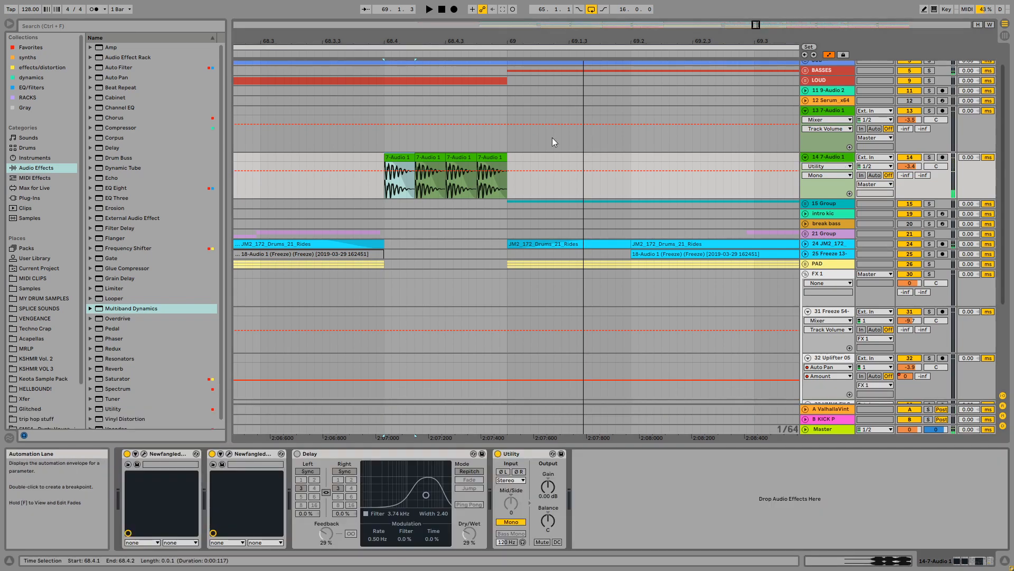
left_click_drag(499, 40, 496, 9)
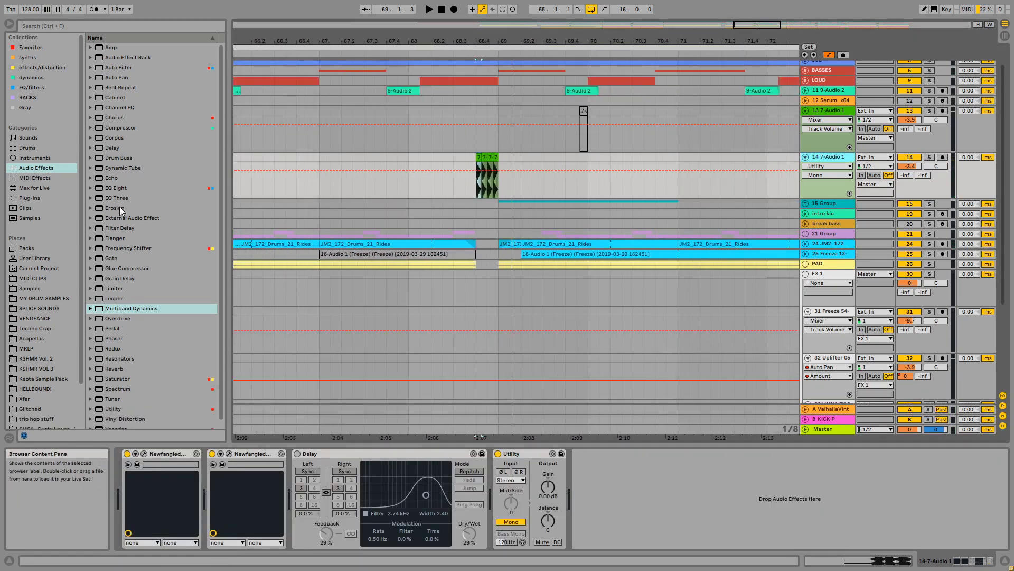
Add Erosion after Utility on track 14 and group it into an Audio Effect Rack with a second chain
left_click_drag(120, 208, 567, 181)
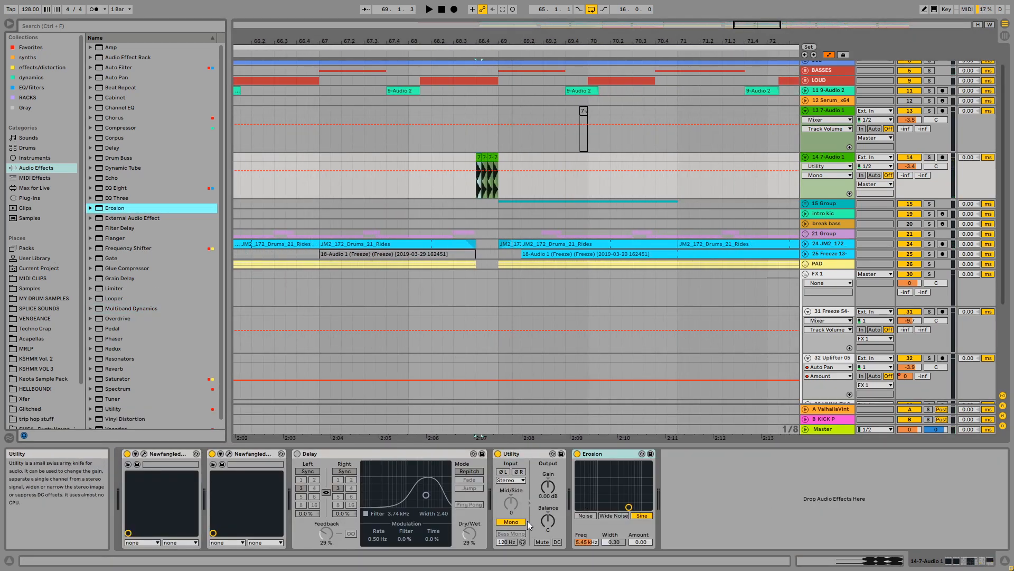
key("ctrl+g")
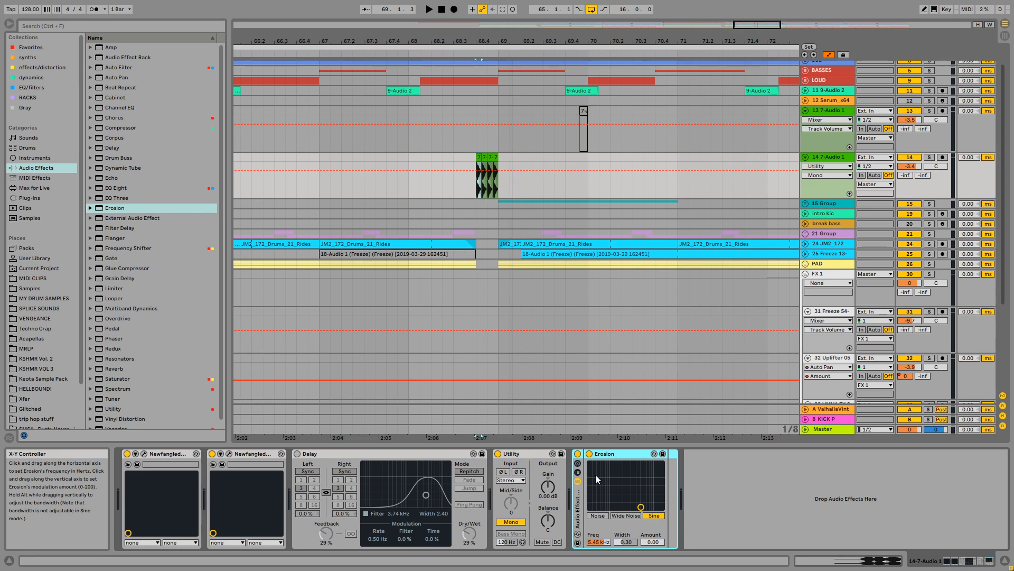
left_click(578, 472)
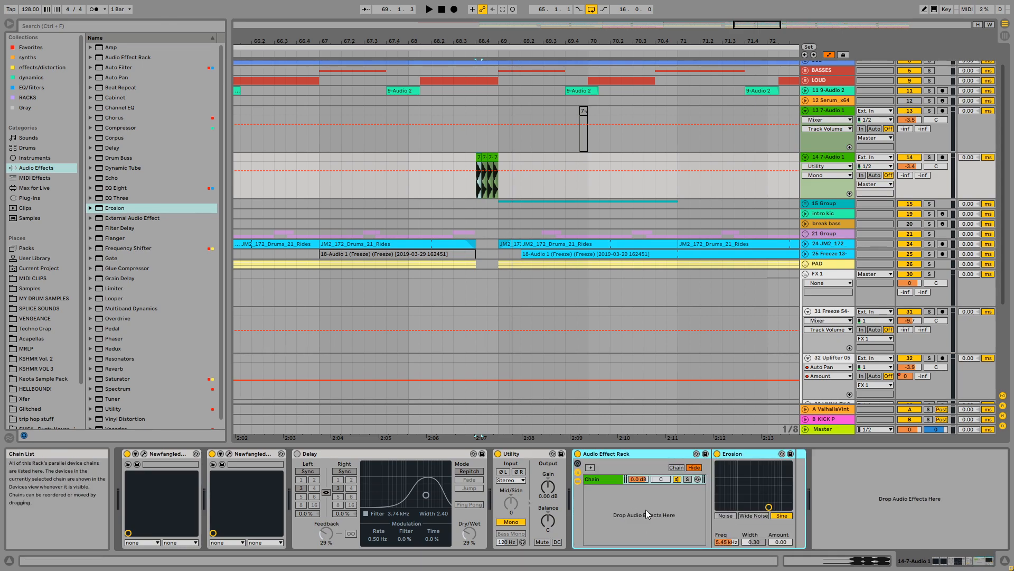
right_click(646, 510)
left_click(611, 482)
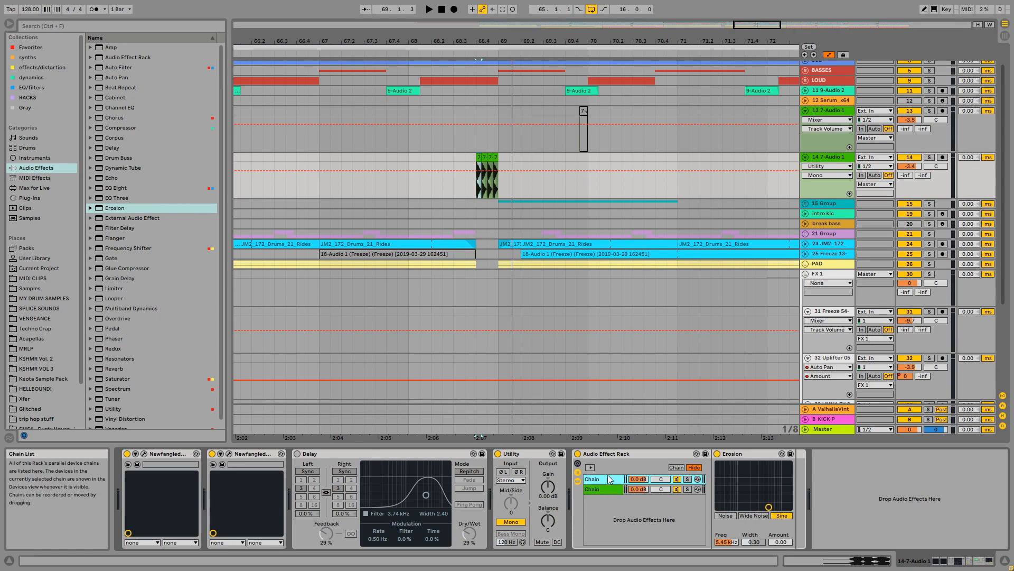
Set Erosion's frequency to 5.52 kHz and amount to 32.4, then solo its rack chain and audition it
left_click_drag(770, 485, 769, 489)
key("space")
key("space")
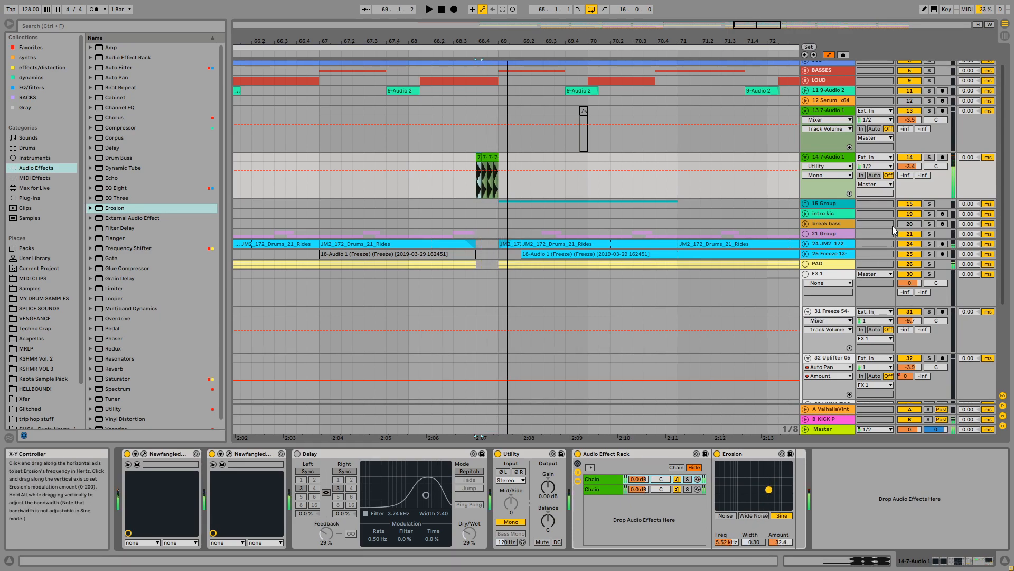
left_click(688, 479)
key("space")
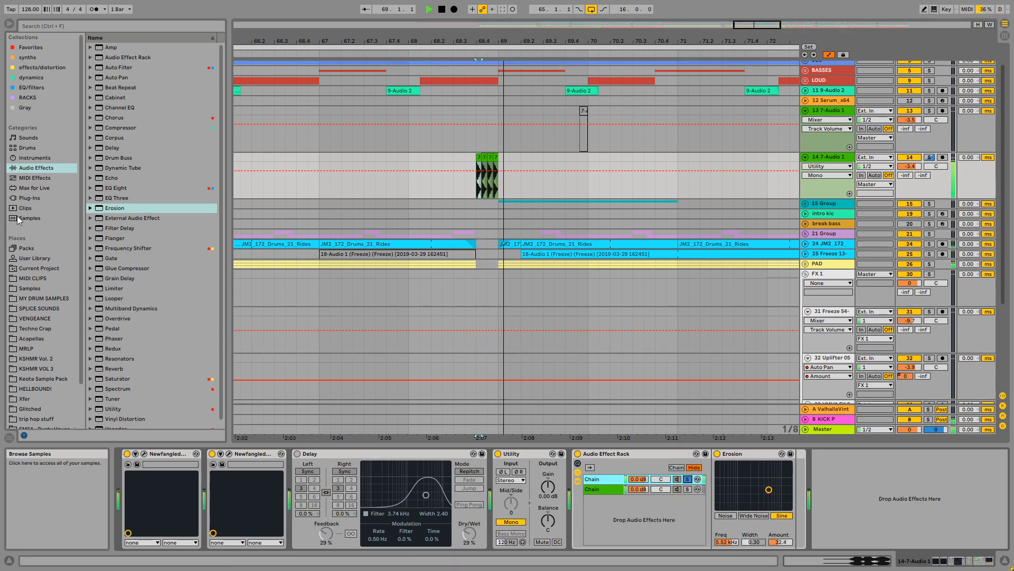
key("space")
key("space")
key("space")
Load the NSOFT.adv Multiband Dynamics preset before Erosion in the soloed rack chain
left_click(90, 309)
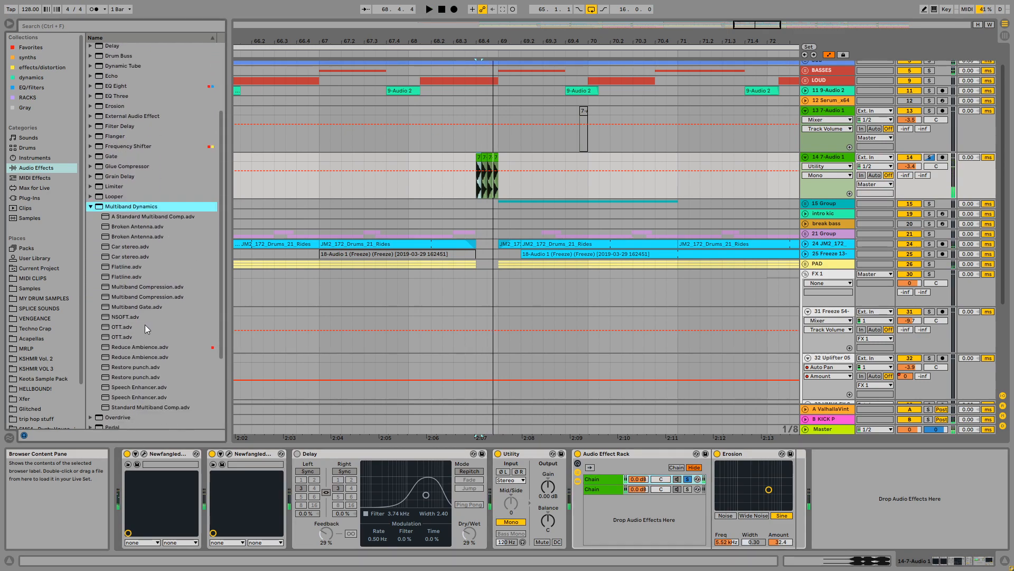
left_click(140, 317)
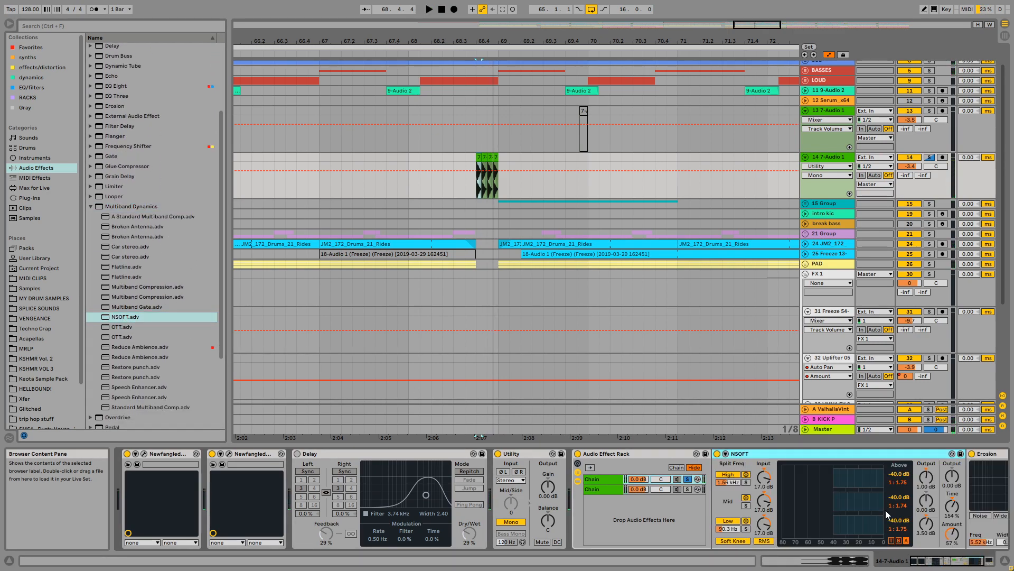
key("Return")
Raise NSOFT's Amount to 87 % and audition the processed clips
key("space")
left_click_drag(955, 537, 955, 514)
key("space")
key("space")
key("space")
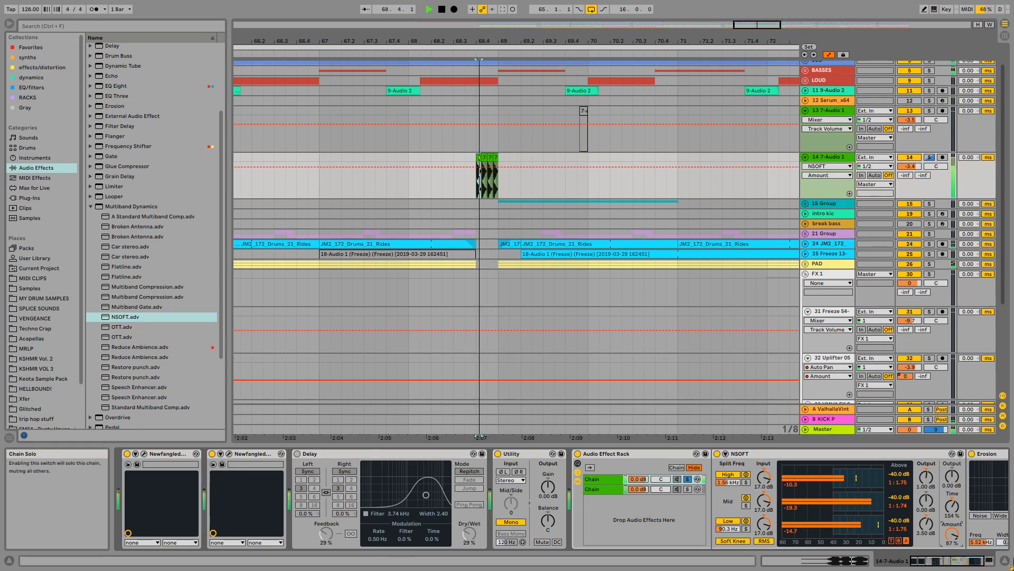
Solo track 14 and audition the fill clips through the soloed Erosion chain
left_click(987, 561)
key("space")
key("space")
key("space")
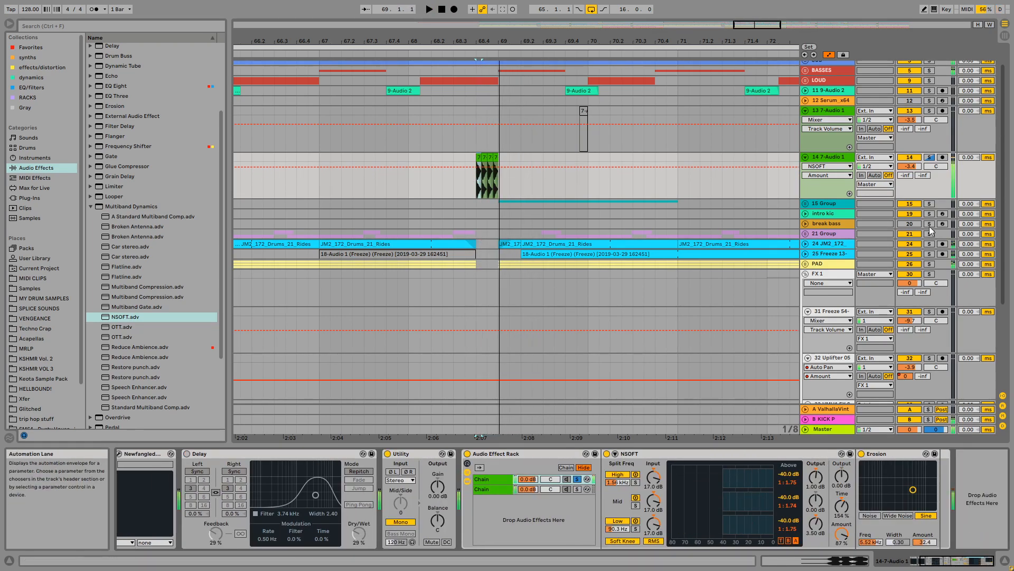
left_click(929, 157)
key("space")
key("space")
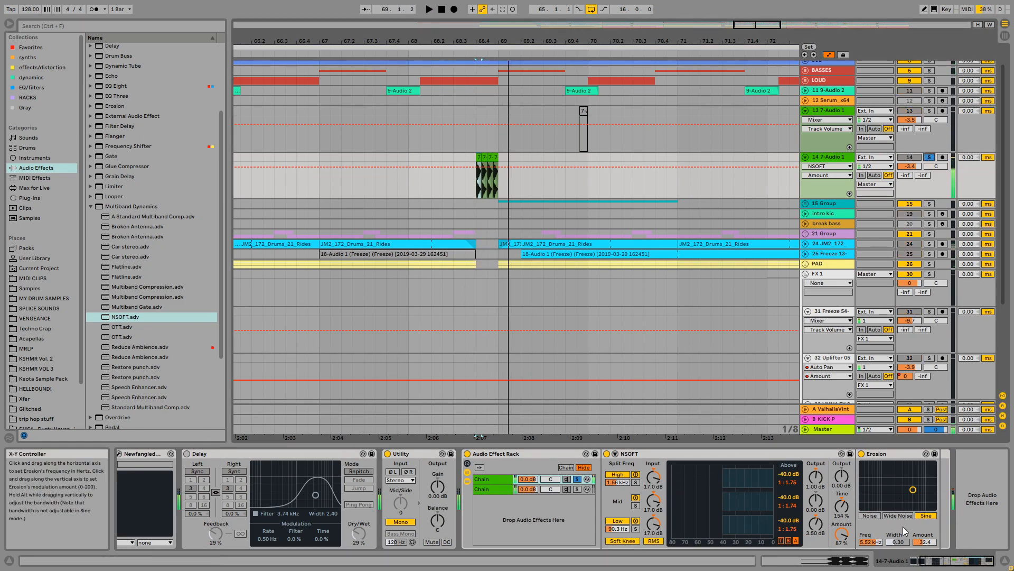
Set Erosion's frequency to 8.18 kHz and amount to 41.1 while auditioning the fill clips
mouse_move(914, 490)
left_mouse_down()
mouse_move(906, 476)
mouse_move(920, 479)
left_mouse_up()
key("space")
key("space")
key("space")
key("space")
key("space")
key("space")
key("space")
key("space")
key("space")
key("space")
key("space")
key("space")
left_click_drag(927, 543, 927, 565)
key("space")
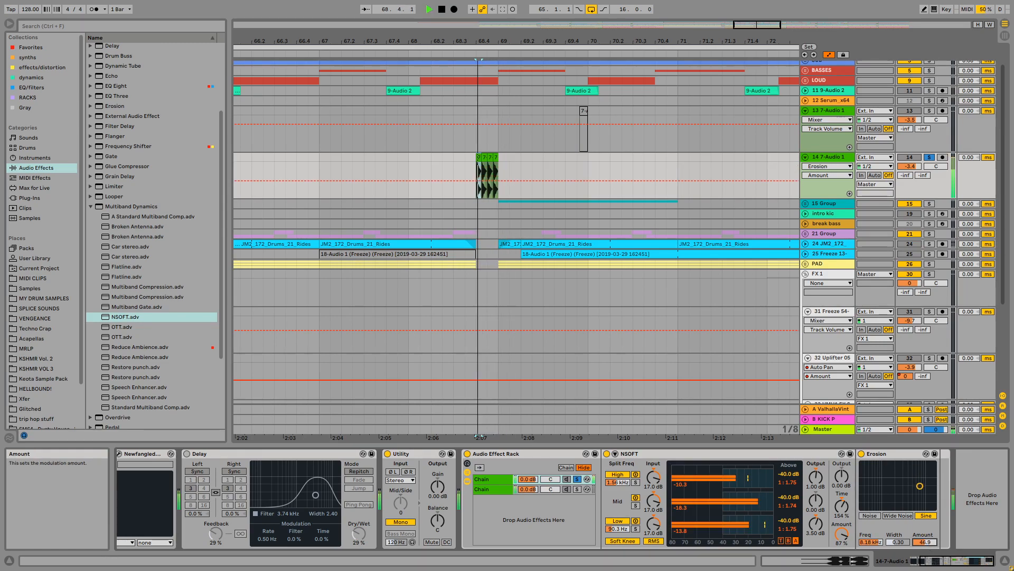
key("space")
Collapse NSOFT and add a Delay after Erosion in the same rack chain
double_click(638, 453)
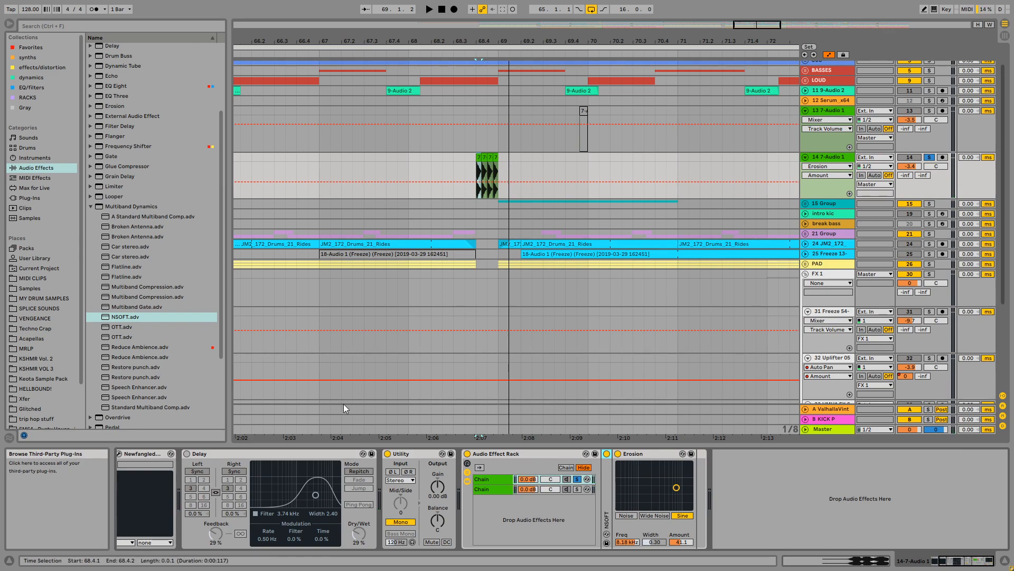
scroll(148, 179, "up", 3)
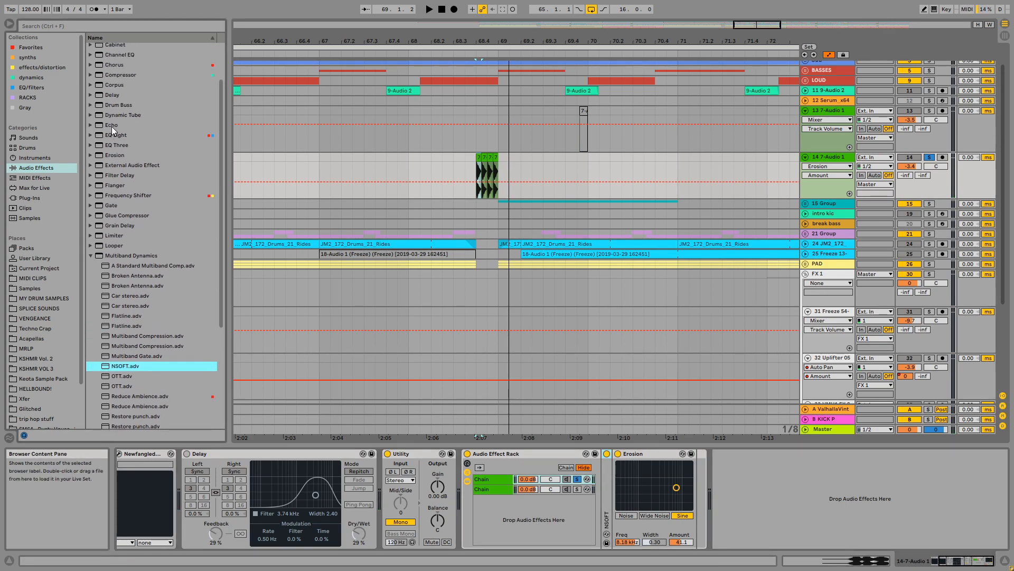
mouse_move(109, 99)
left_mouse_down()
mouse_move(718, 519)
mouse_move(689, 519)
left_mouse_up()
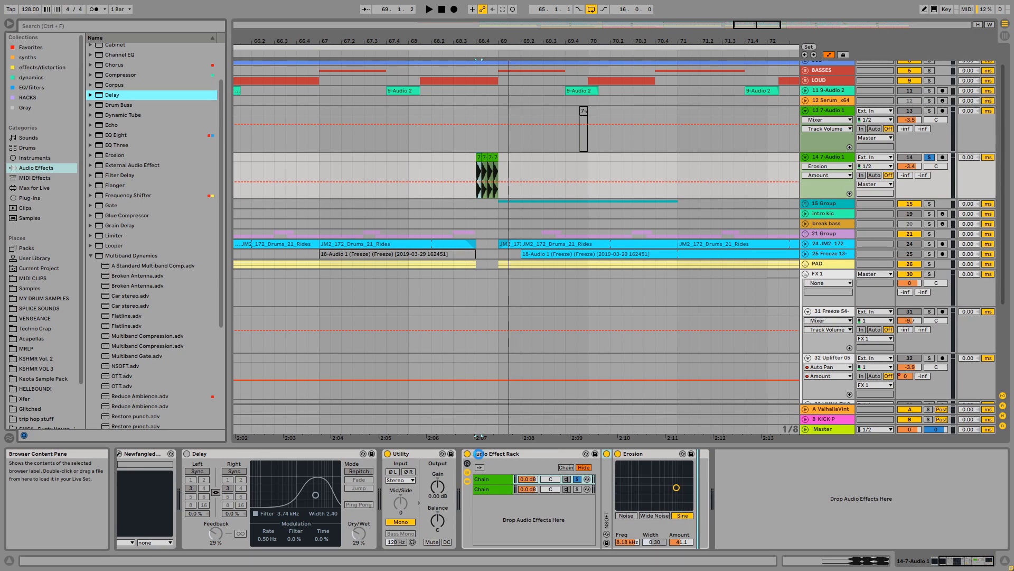
left_click_drag(478, 453, 557, 492)
Switch the new Delay to unlinked millisecond times, with 1 ms on the left channel and 6 ms on the right
left_click(745, 471)
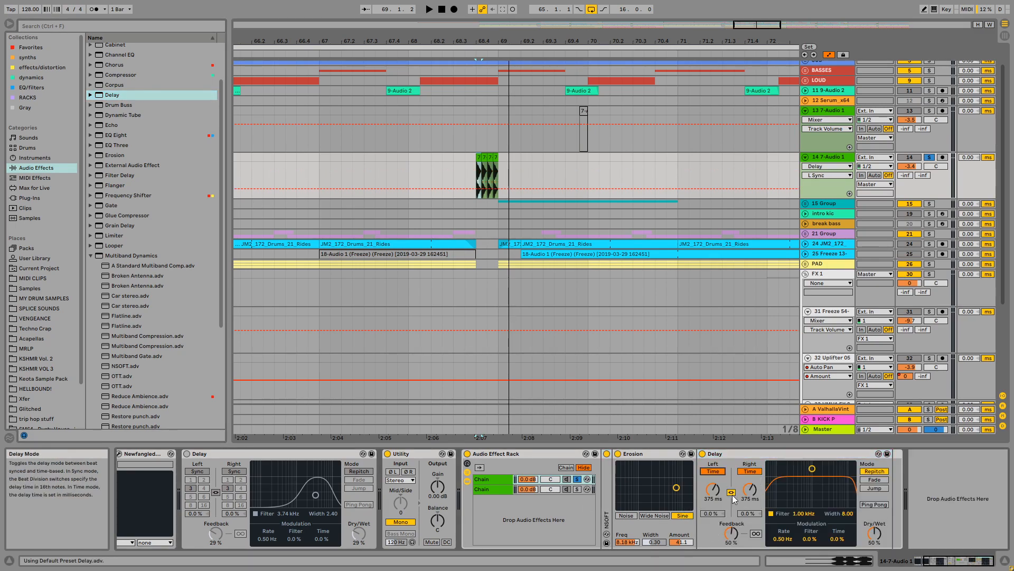
left_click_drag(753, 489, 753, 490)
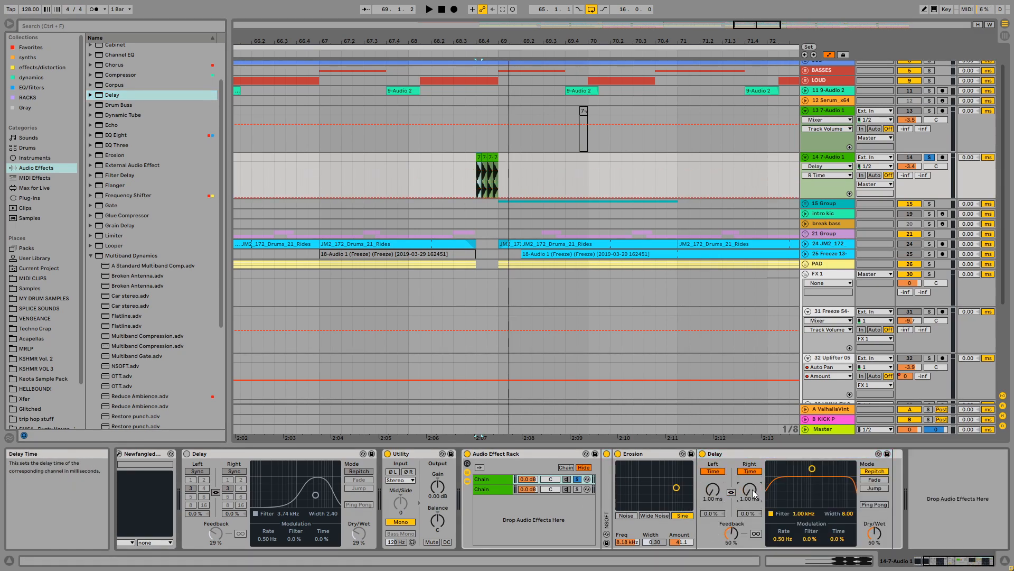
type("6")
key("Return")
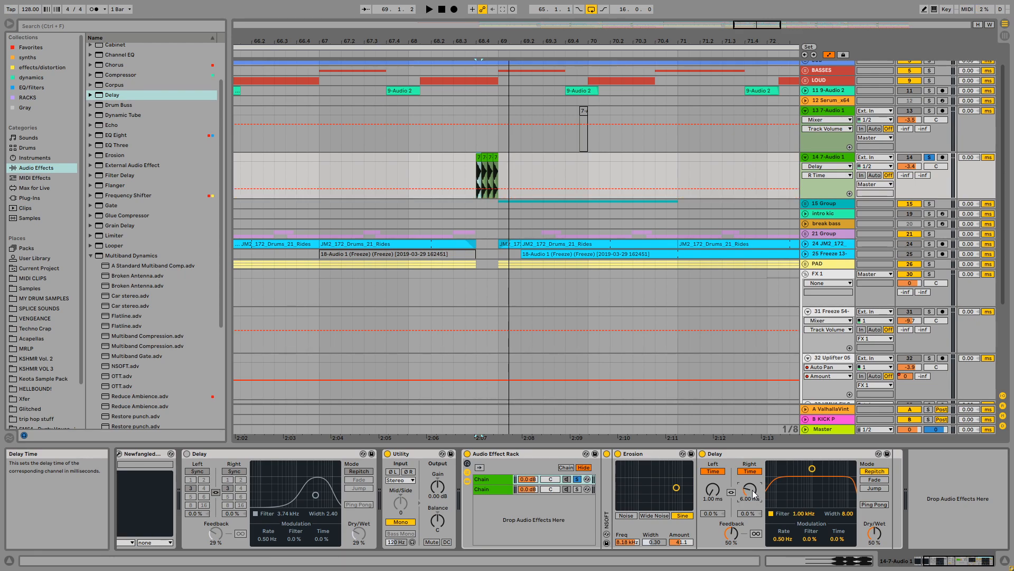
Set the new Delay's Dry/Wet to 100 % and Feedback to 0 %, then audition the clips
left_click_drag(880, 534, 880, 502)
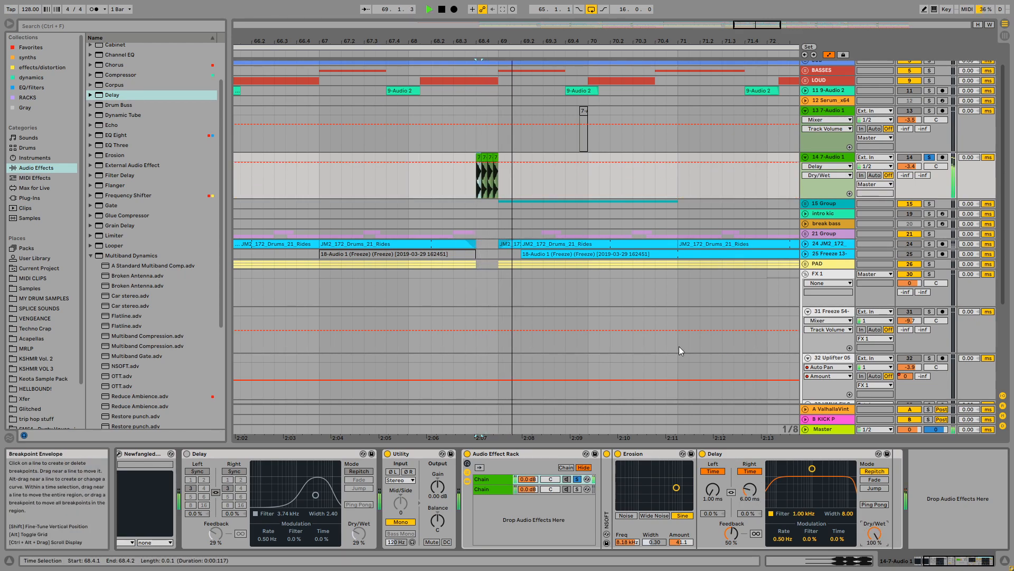
left_click_drag(731, 534, 727, 544)
key("space")
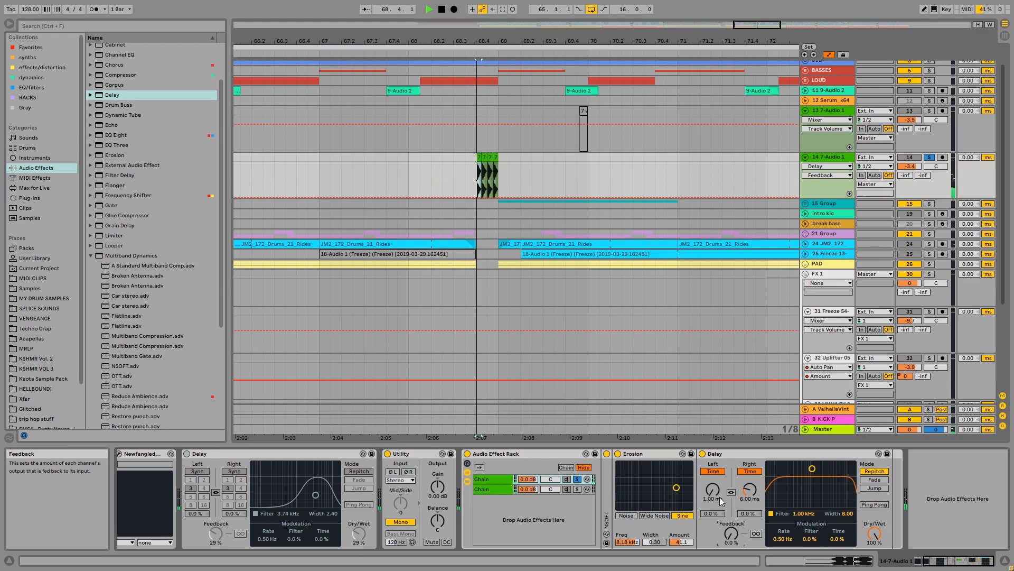
left_click(474, 212)
key("space")
Unsolo the rack's first chain and lower its volume to -8.4 dB, auditioning it against the dry chain
left_click(577, 479)
key("space")
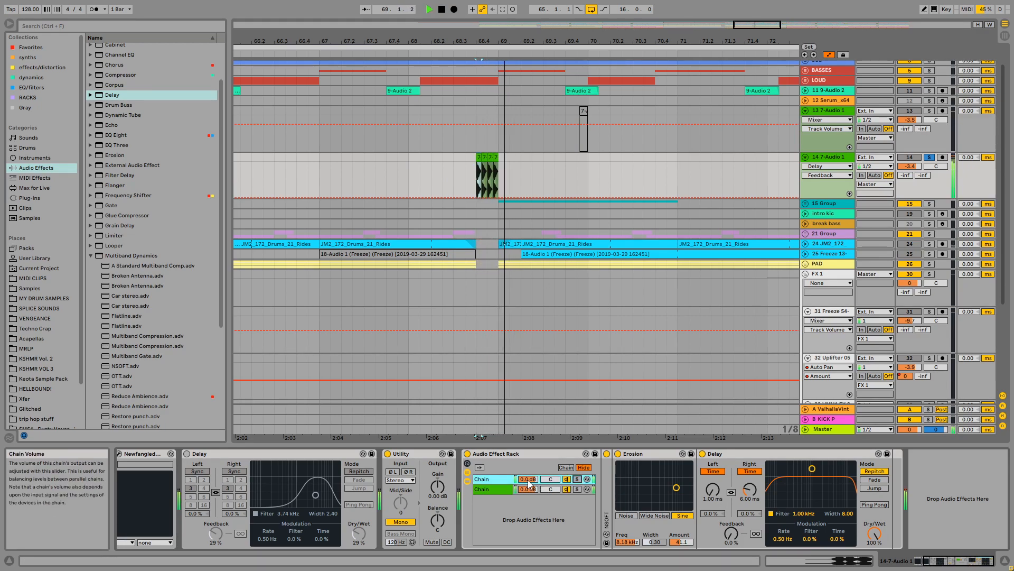
key("space")
left_click_drag(528, 479, 528, 492)
key("space")
key("space")
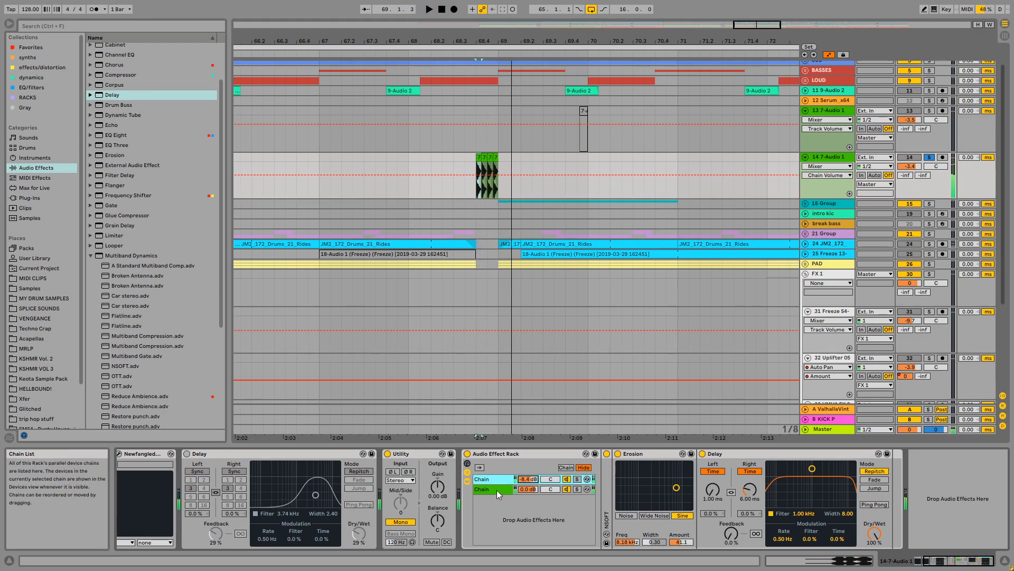
Move Utility into the rack's second chain so that only the dry signal passes through it
left_click(497, 489)
left_click_drag(408, 454, 499, 498)
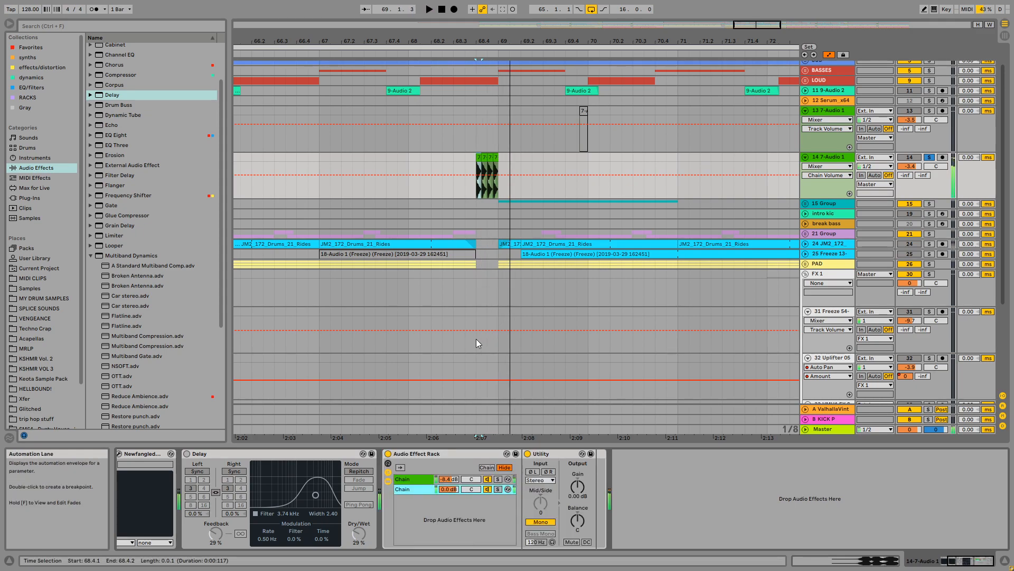
left_click(416, 488)
Solo the rack's first chain, set its Delay's right time to 4 ms and try Dry/Wet at 49 %
left_click(498, 478)
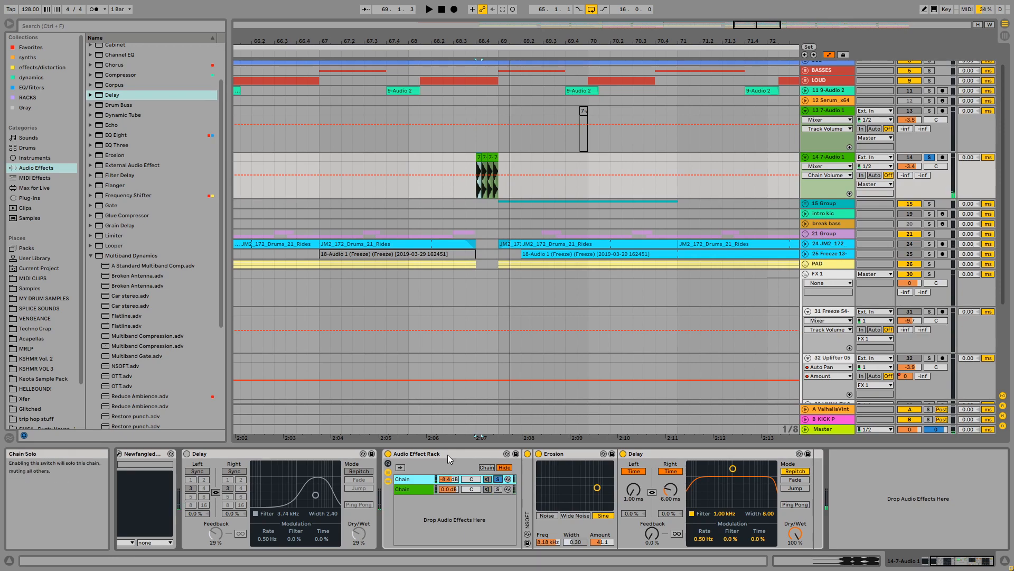
key("space")
key("space")
left_click(671, 490)
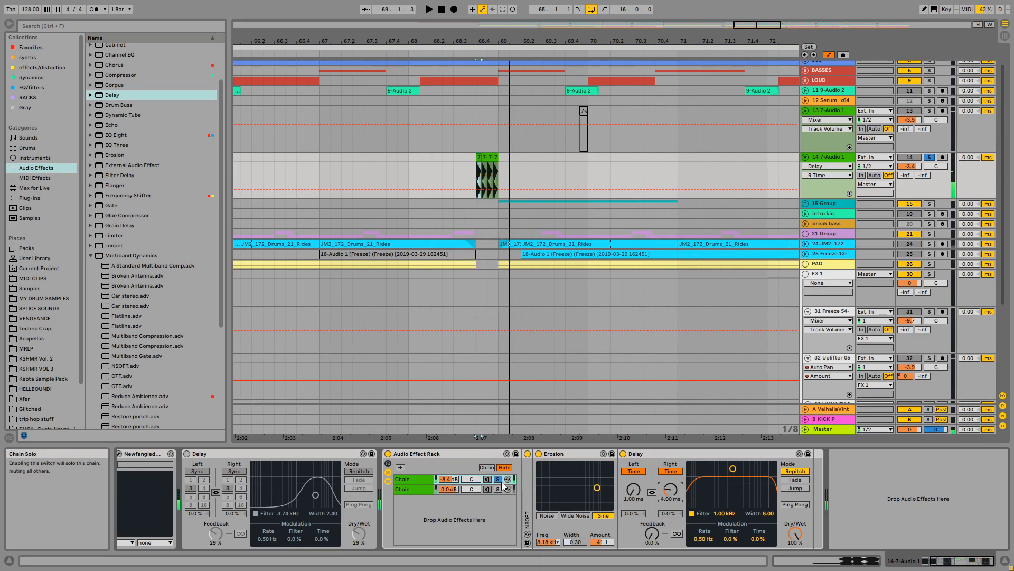
left_click(796, 534)
key("space")
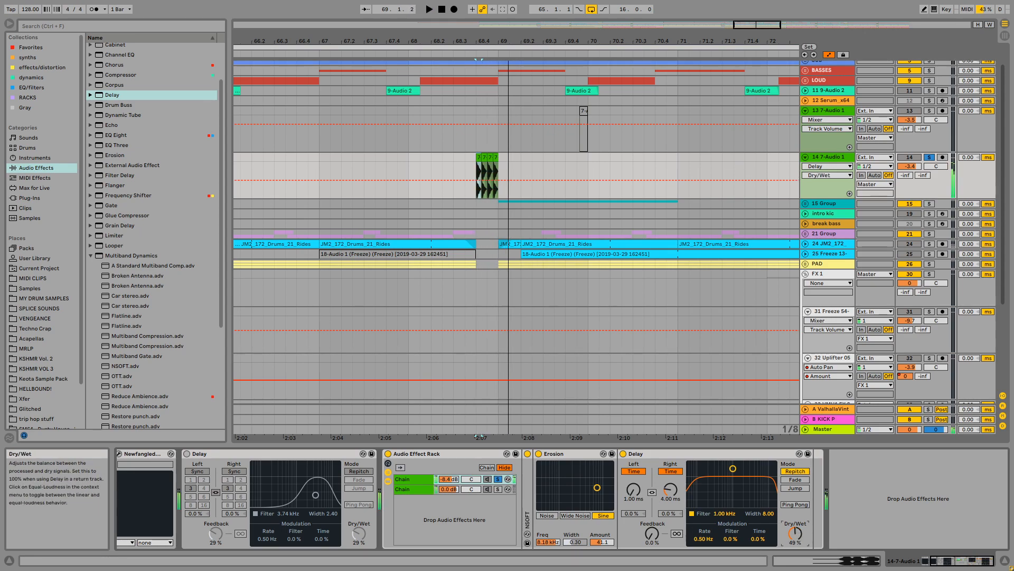
Return the first chain's Delay to 100 % Dry/Wet, unsolo the chain and audition both rack chains together
mouse_move(448, 478)
left_mouse_down()
mouse_move(448, 495)
mouse_move(449, 480)
left_mouse_up()
key("space")
key("space")
key("space")
key("space")
key("space")
key("space")
key("space")
key("space")
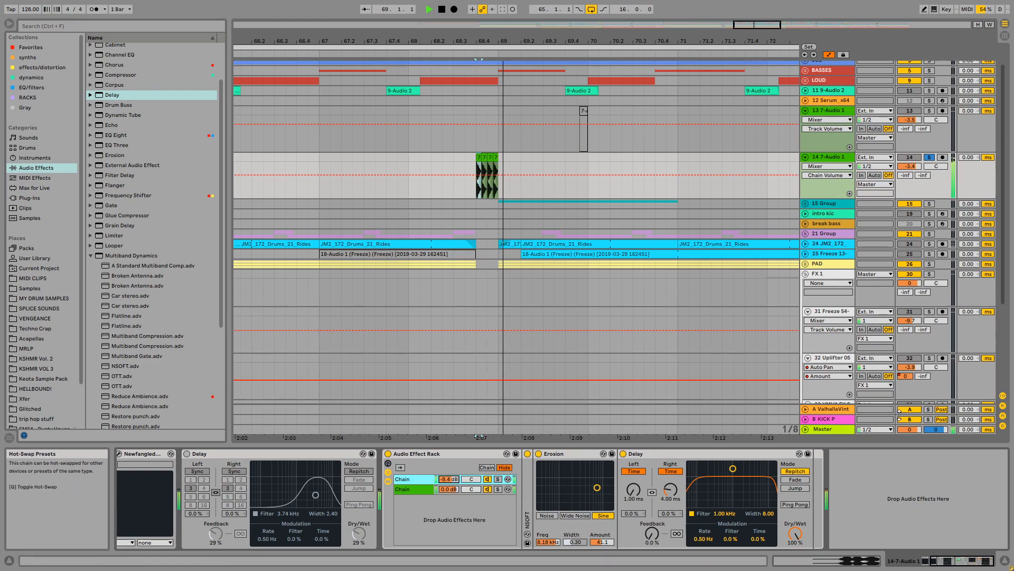
key("space")
left_click(832, 427)
left_click(466, 453)
key("space")
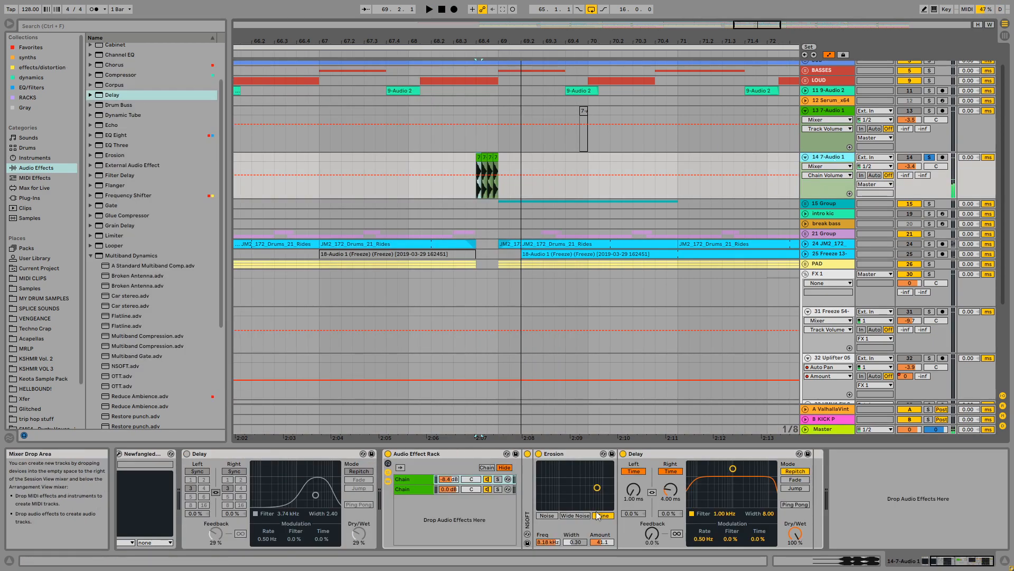
Search the plug-ins for "ima" and load iZotope Ozone 7 Imager after the rack on track 14
scroll(109, 290, "down", 4)
scroll(109, 291, "up", 3)
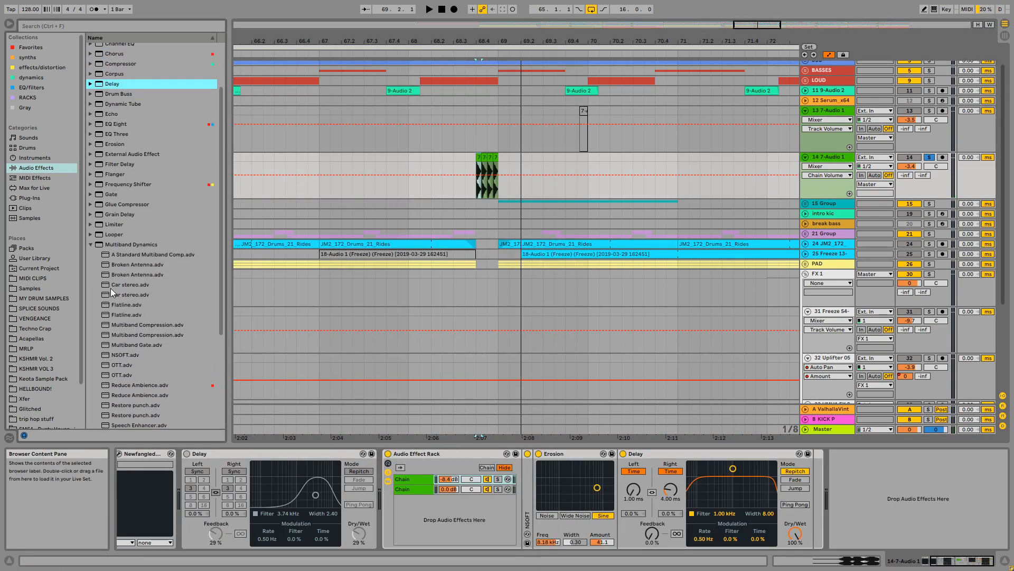
left_click(30, 198)
left_click(91, 25)
type("ima")
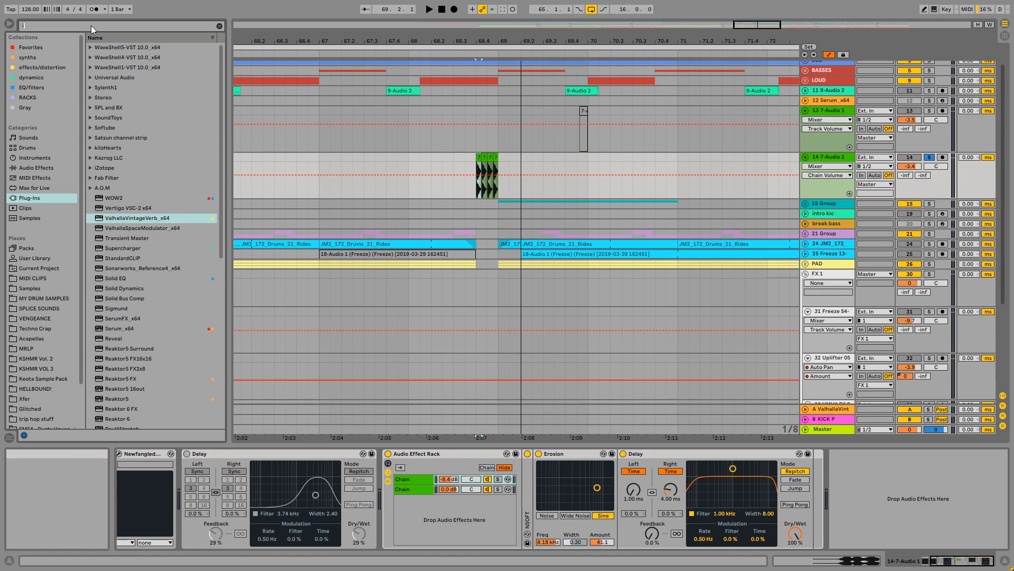
left_click(111, 48)
left_click(122, 68)
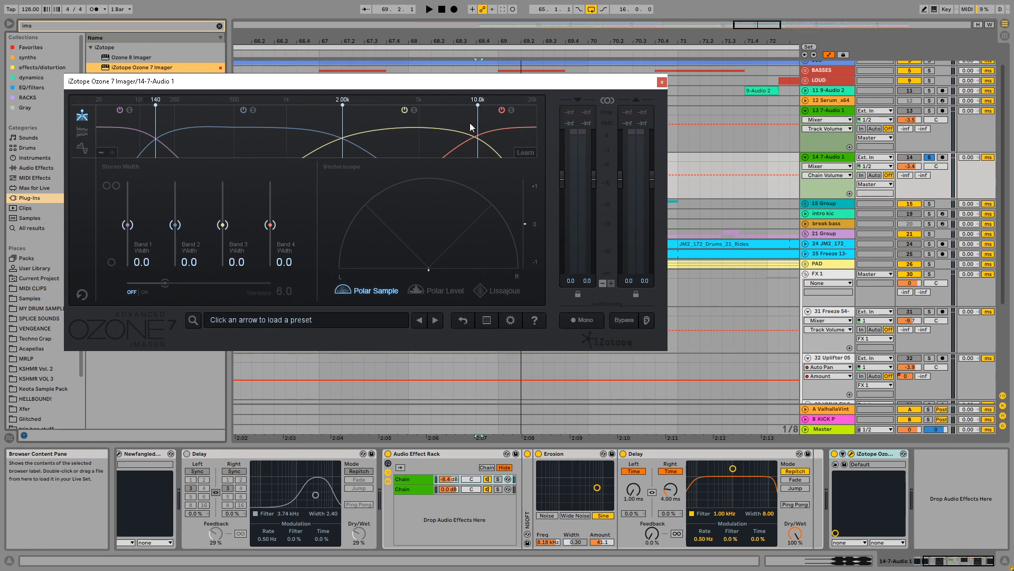
Remove the two upper bands in Ozone 7 Imager, leaving a two-band split
right_click(402, 148)
left_click(423, 168)
right_click(373, 154)
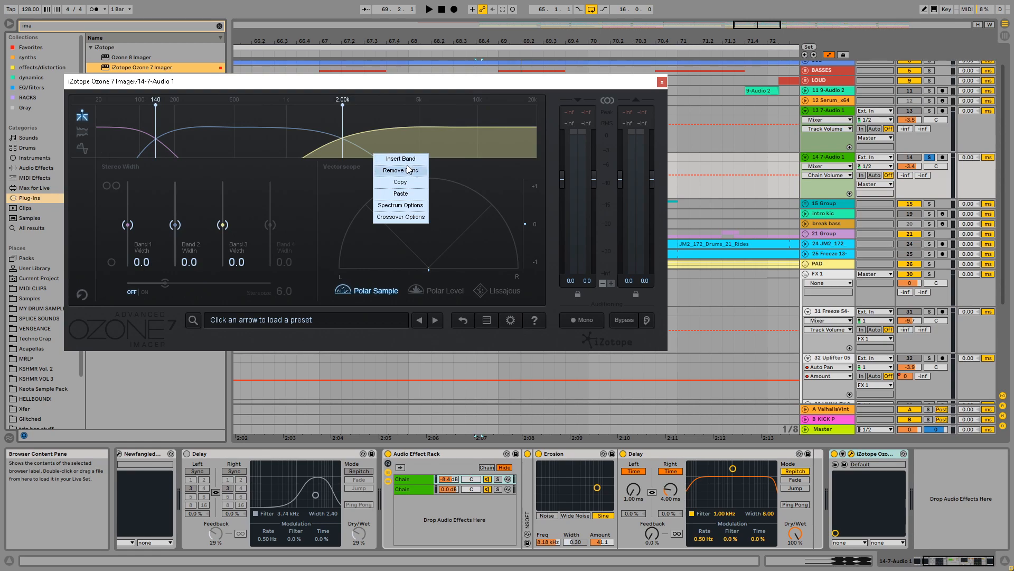
left_click(394, 170)
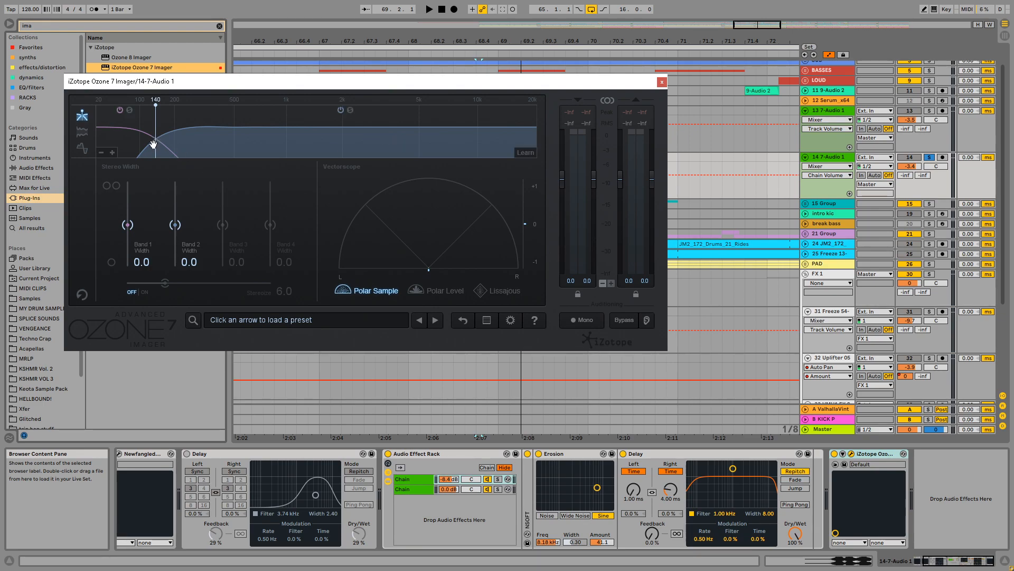
Move the Imager's remaining crossover to 209 Hz
left_click_drag(153, 143, 202, 144)
left_click_drag(382, 79, 453, 101)
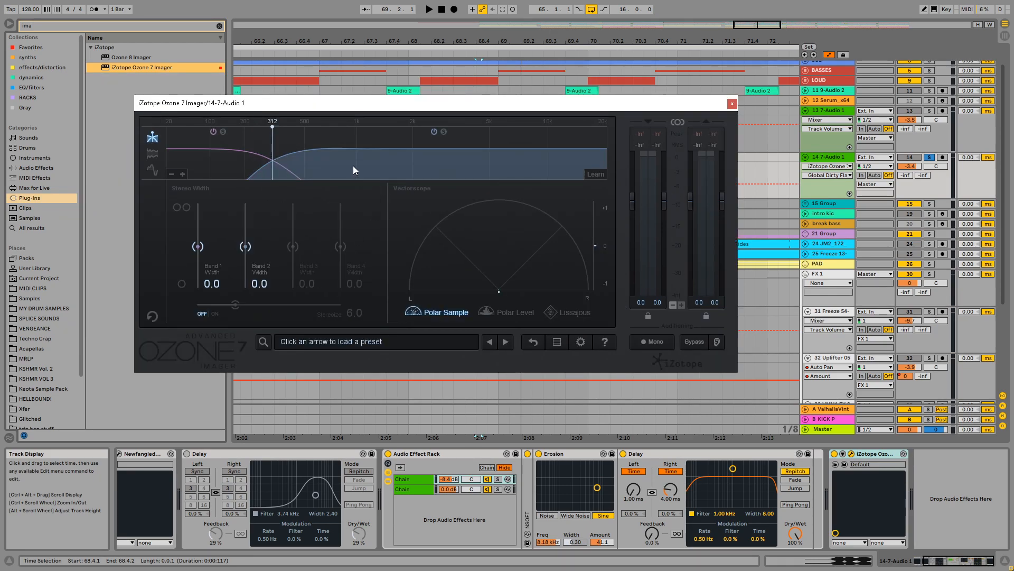
left_click_drag(272, 154, 248, 154)
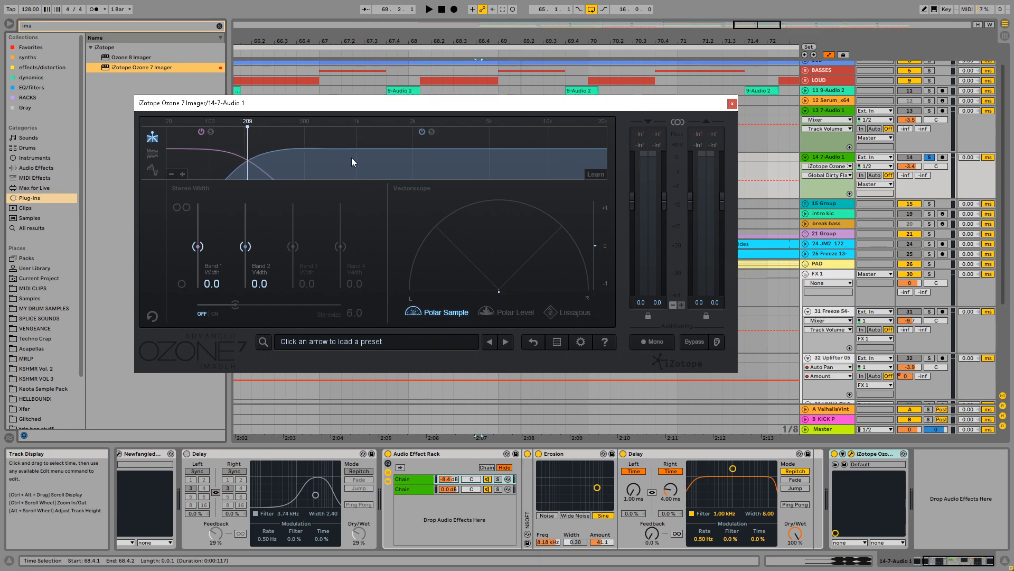
Set the Imager's Band 1 width to -97.5 and Band 2 width to 68.4, enable Stereoize at 10.0, and audition
left_click_drag(199, 247, 266, 302)
left_click_drag(245, 246, 247, 214)
key("space")
key("space")
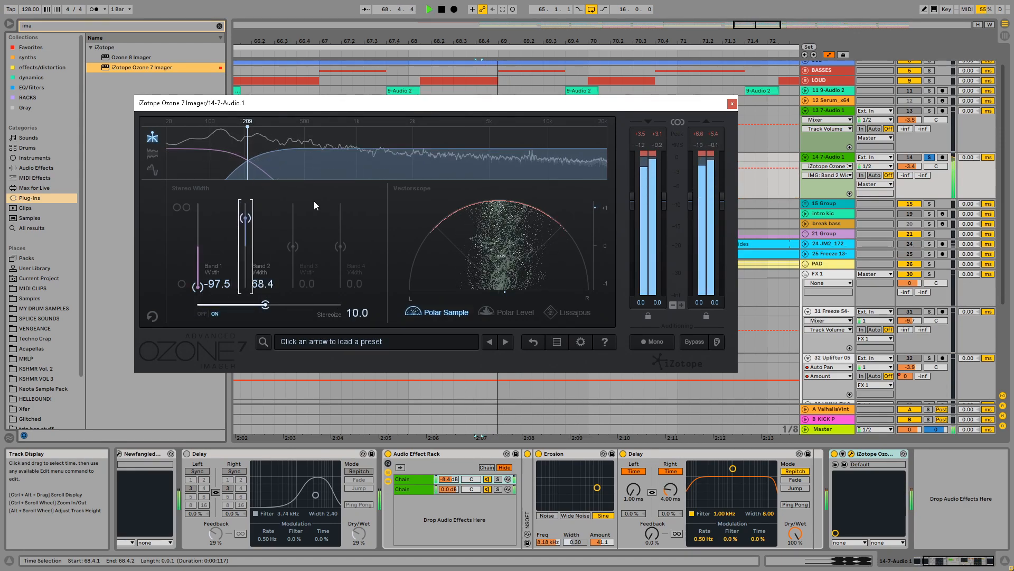
key("space")
Unsolo track 14, close the Imager window and play the full mix from bar 67
left_click(929, 158)
key("space")
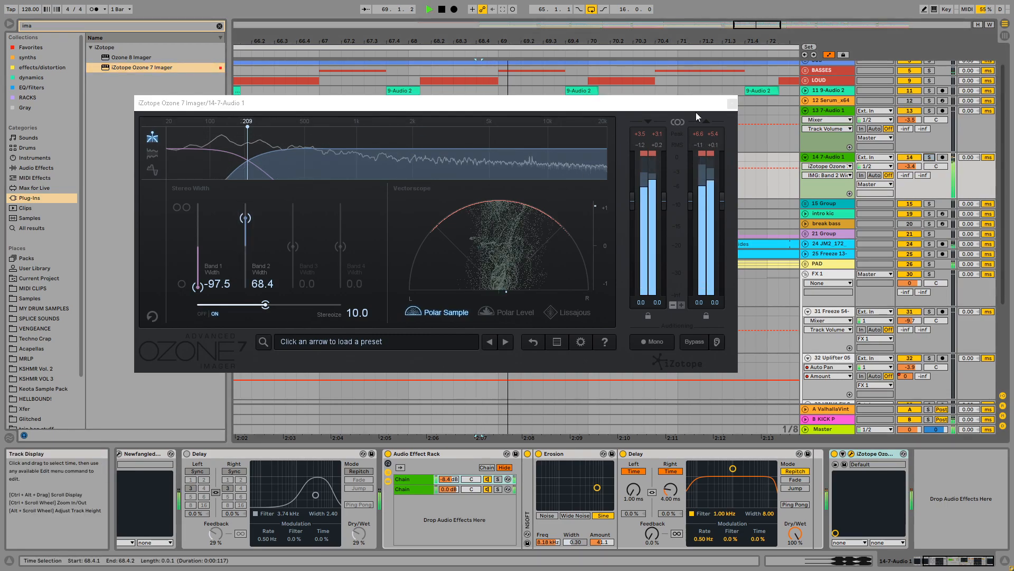
left_click(732, 103)
left_click(382, 174)
key("space")
key("space")
left_click(338, 55)
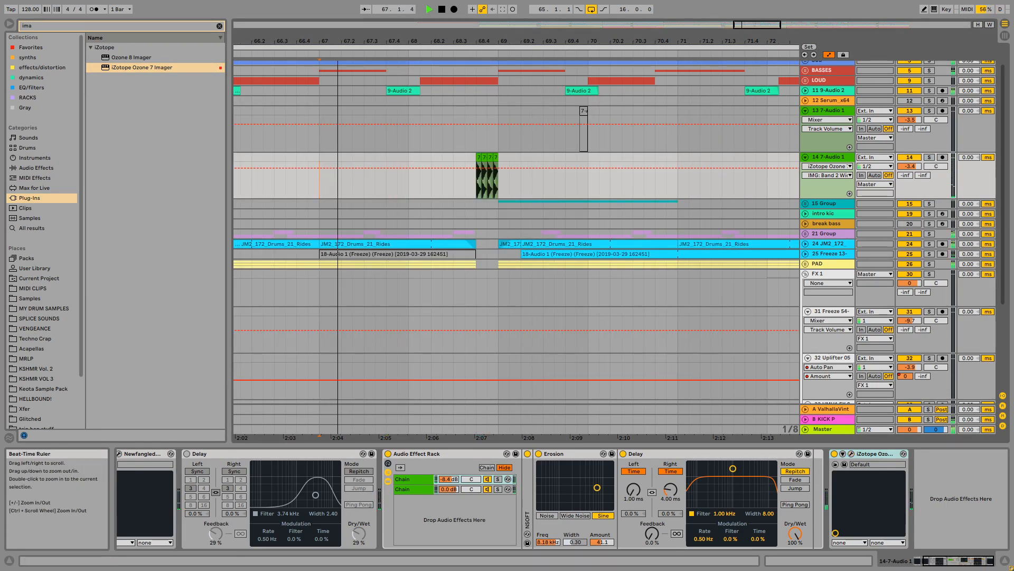
Lower track 14's volume to -6.0 dB and its rack's first chain to -11.2 dB, then play from bar 68
left_click_drag(444, 41, 463, 27)
left_click_drag(910, 166, 910, 175)
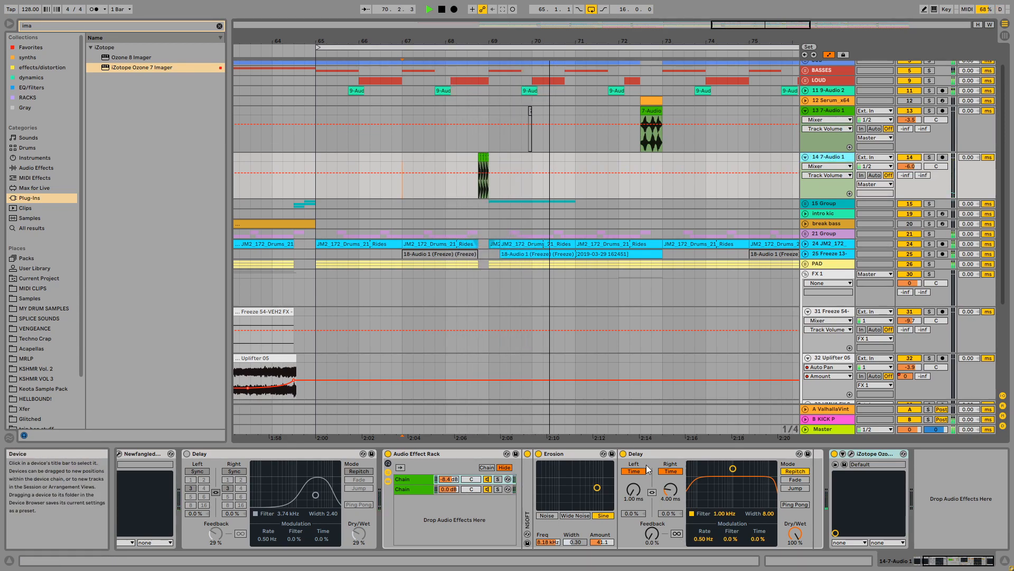
left_click_drag(449, 479, 448, 484)
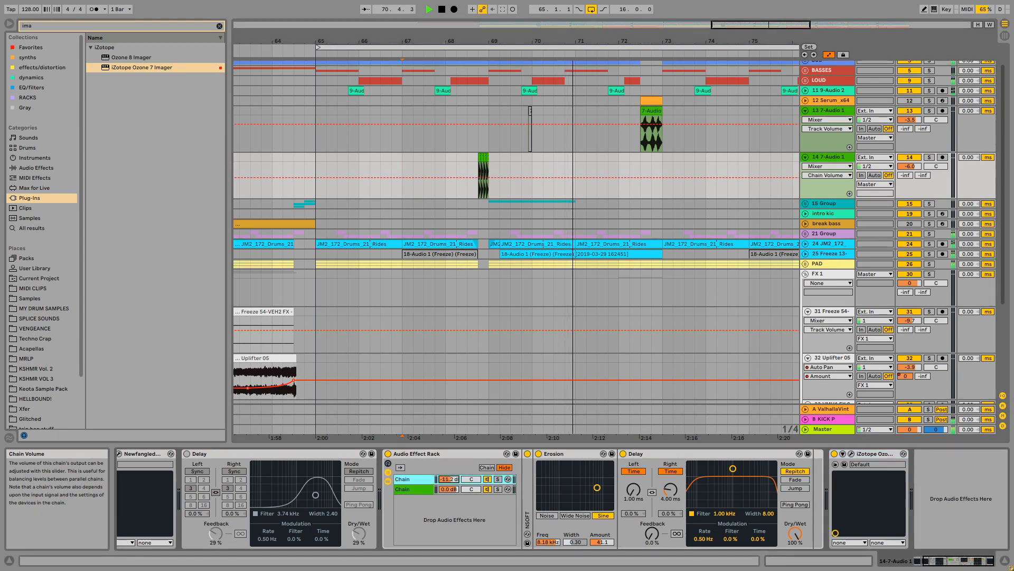
left_click(446, 154)
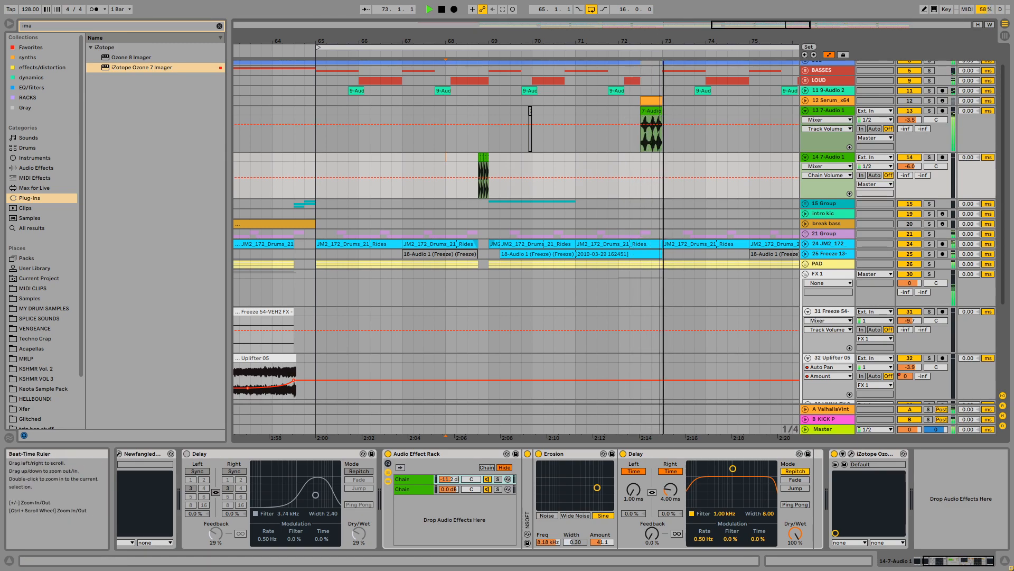
Fold all arrangement tracks, select track 14 and stop after playing from bar 76
left_click_drag(673, 41, 573, 16)
left_click(608, 195)
scroll(607, 195, "up", 2)
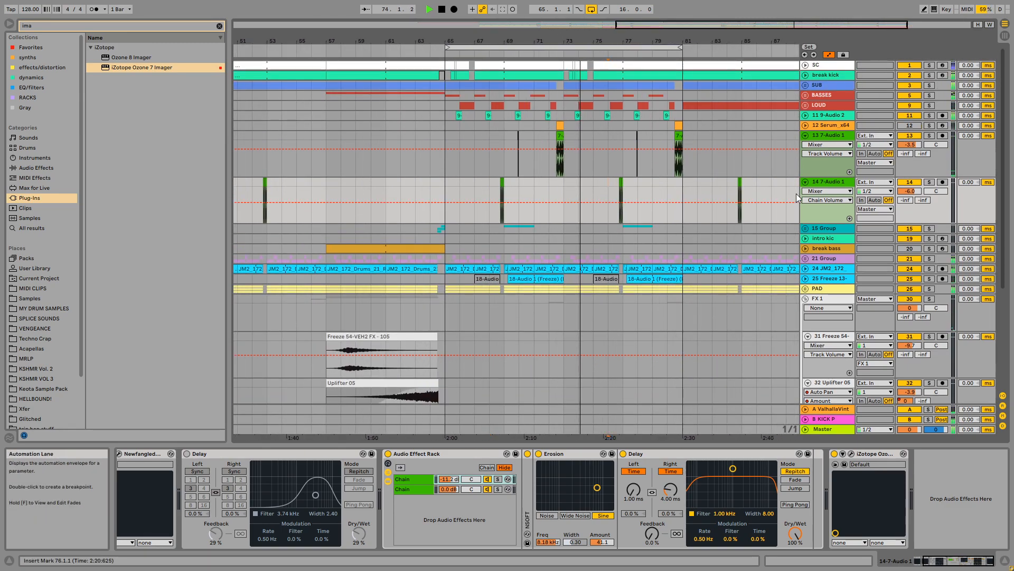
left_click(806, 182, "alt")
left_click(829, 145)
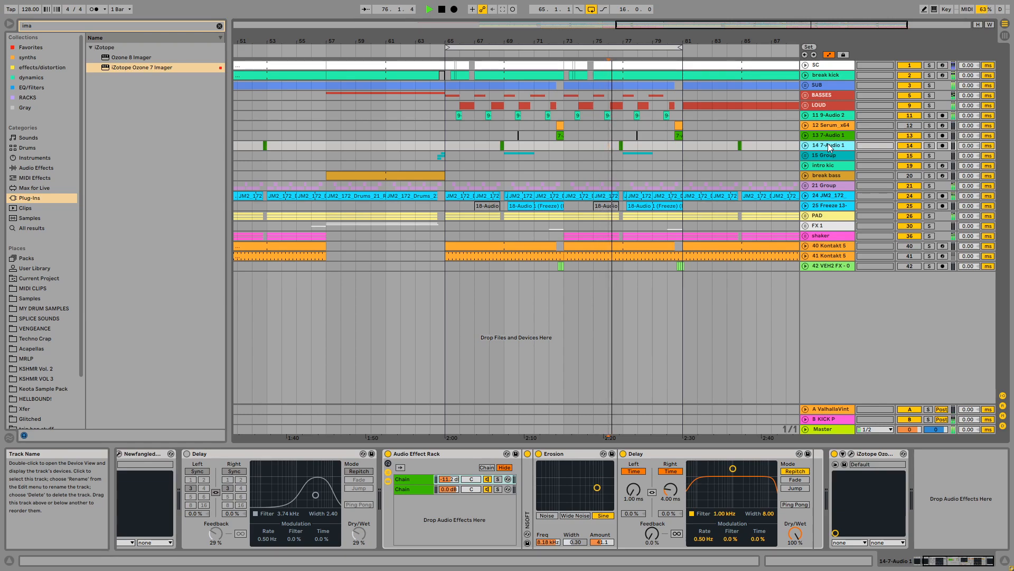
key("space")
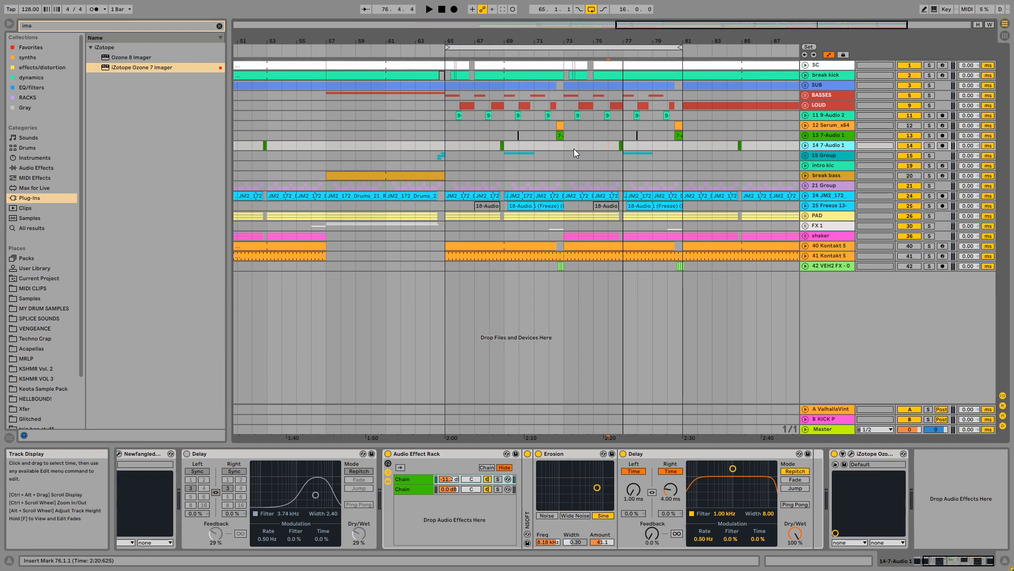
Play the full mix from bar 68 and check track 14's automation lane, folding the track again
key("Left")
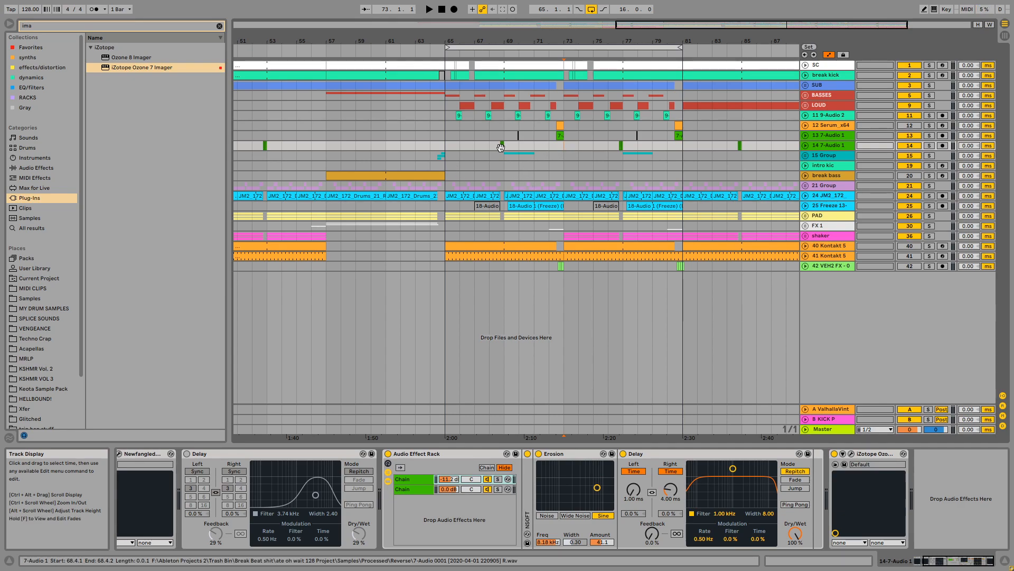
left_click(487, 146)
key("space")
left_click_drag(516, 42, 515, 63)
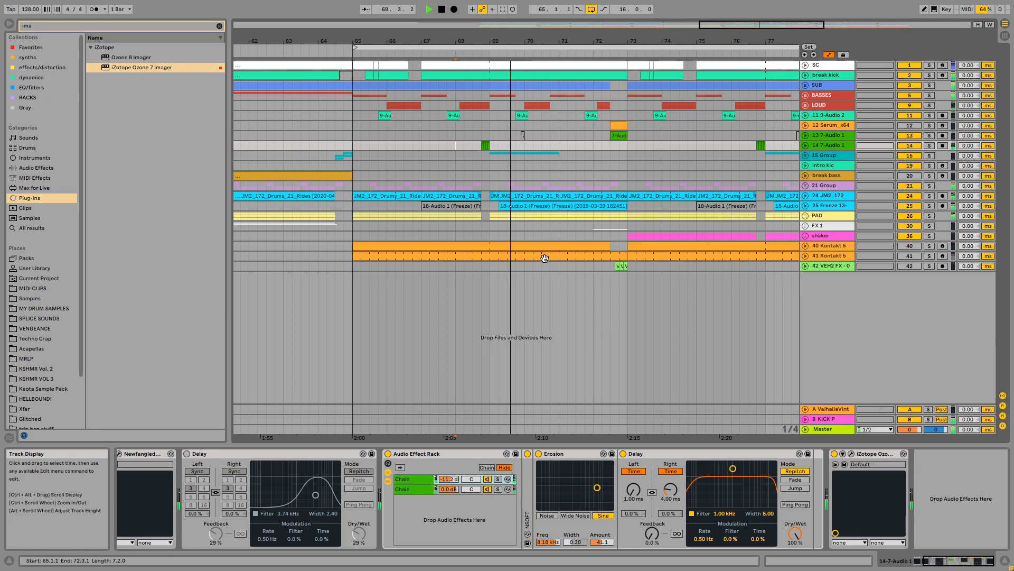
left_click(805, 146)
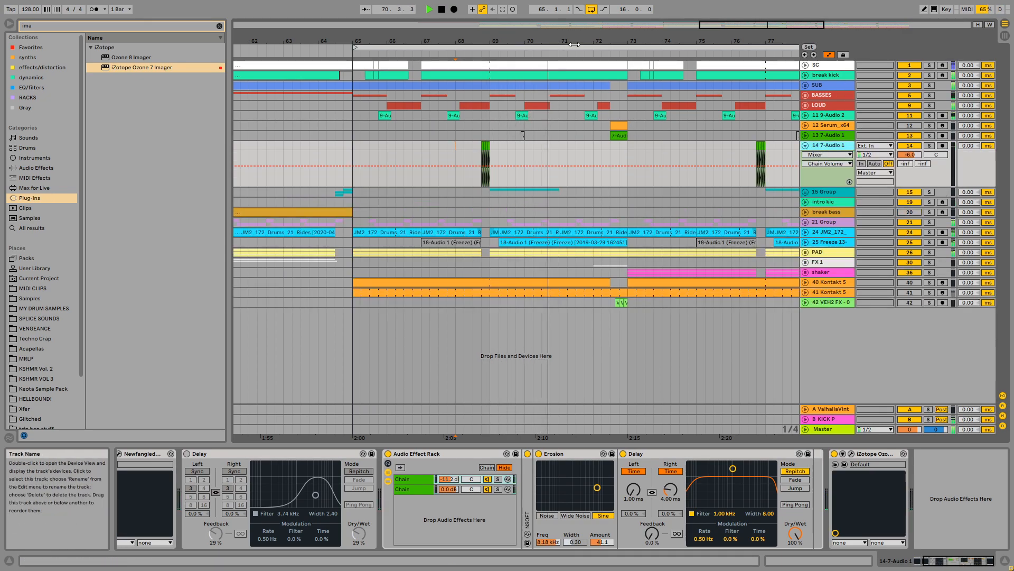
left_click_drag(572, 41, 476, 33)
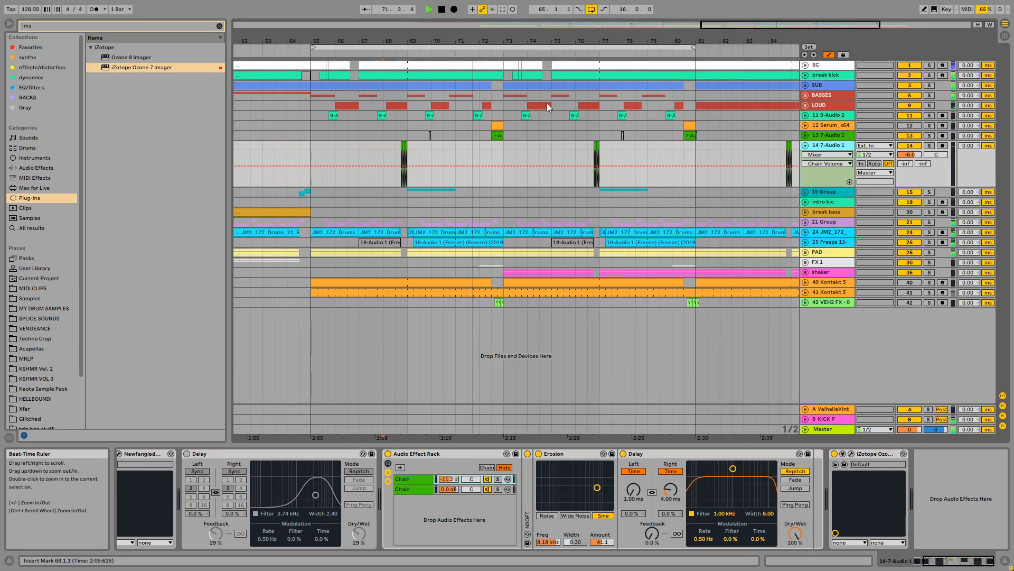
left_click(805, 145)
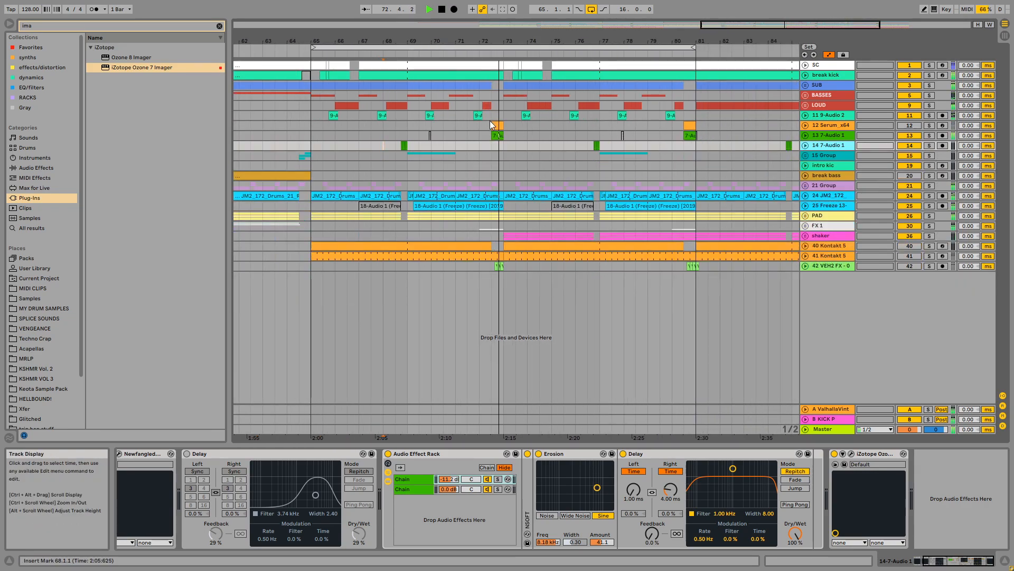
Unfold the BASSES and LOUD groups to expose their bass tracks and stop playback
left_click(504, 106)
left_click_drag(531, 42, 434, 45)
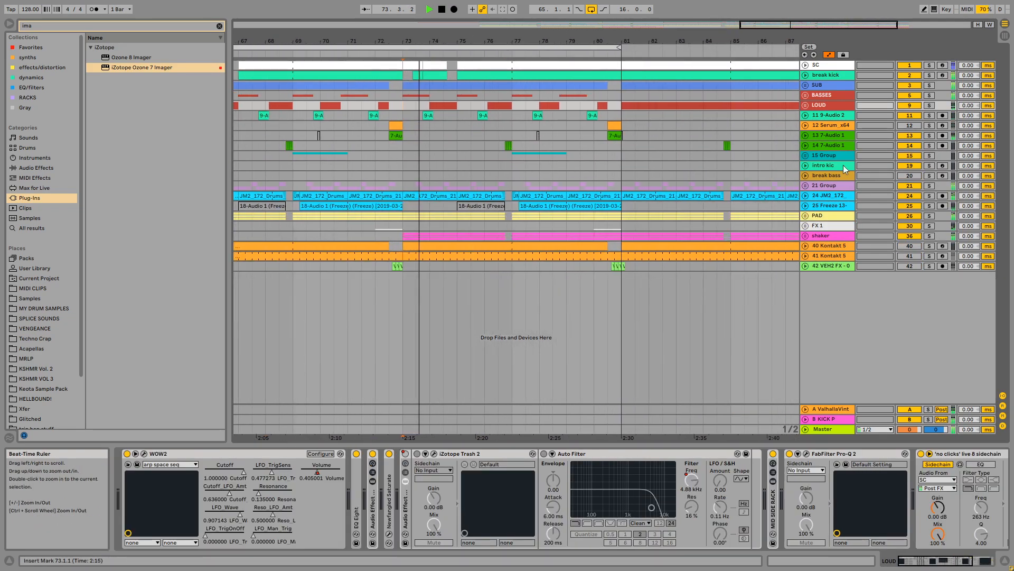
left_click(805, 95)
scroll(838, 238, "down", 2)
left_click(831, 228)
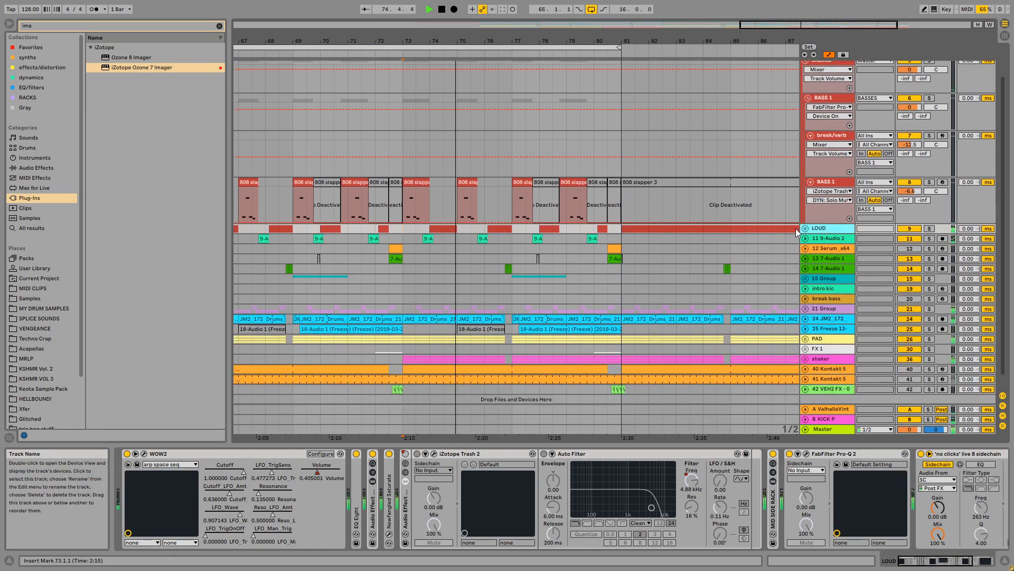
left_click(805, 229)
key("space")
left_click_drag(479, 38, 596, 39)
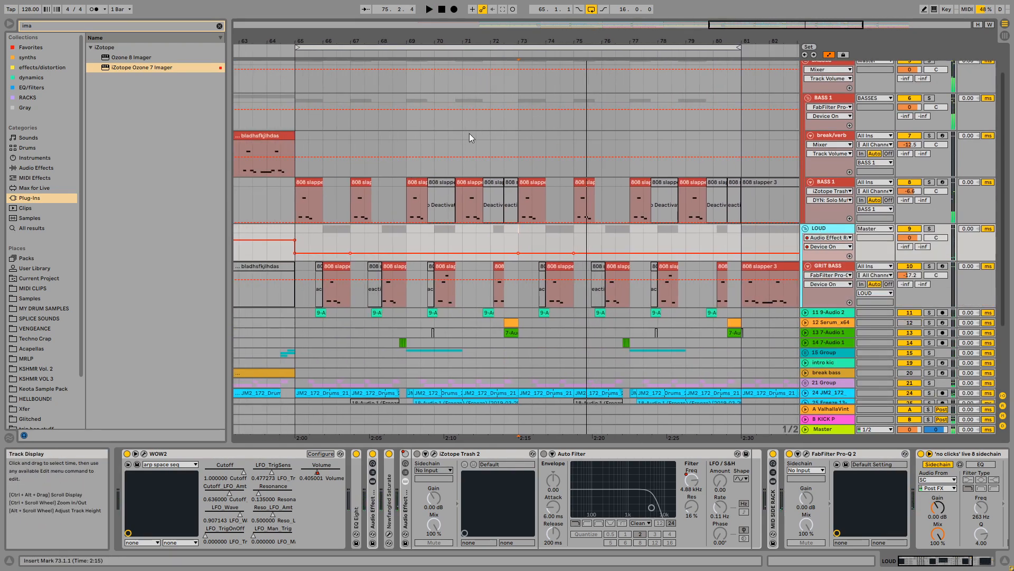
Examine the break/verb and LOUD lanes across bars 65 to 81 for how the bass repeats
left_click_drag(518, 136, 303, 141)
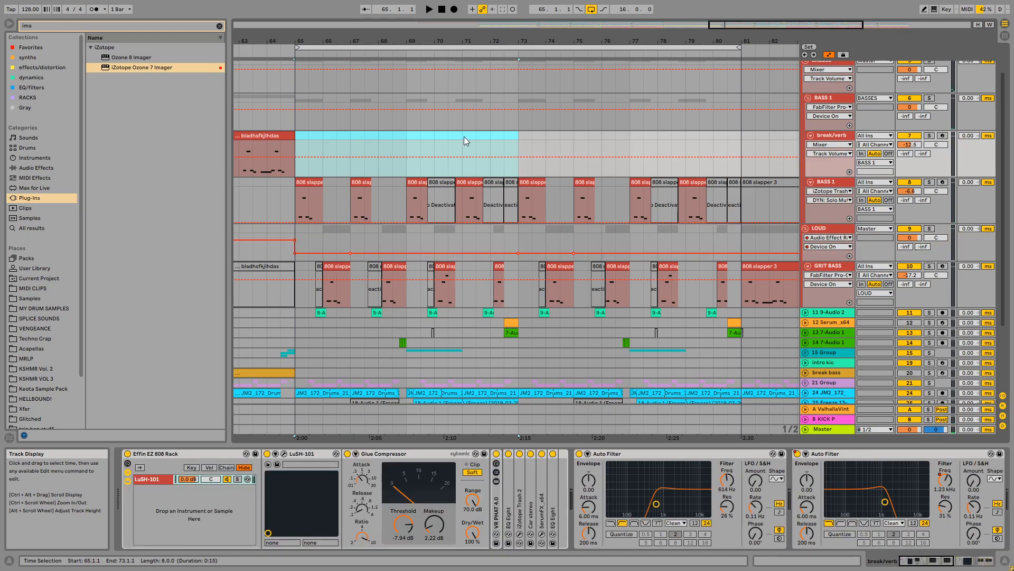
left_click(521, 137)
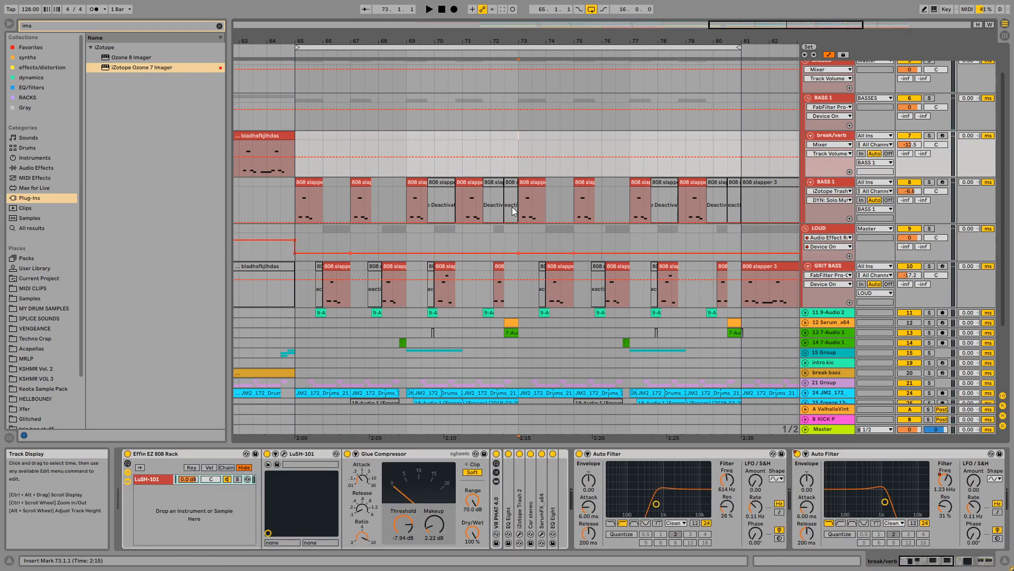
left_click(518, 233)
left_click_drag(518, 233, 298, 229)
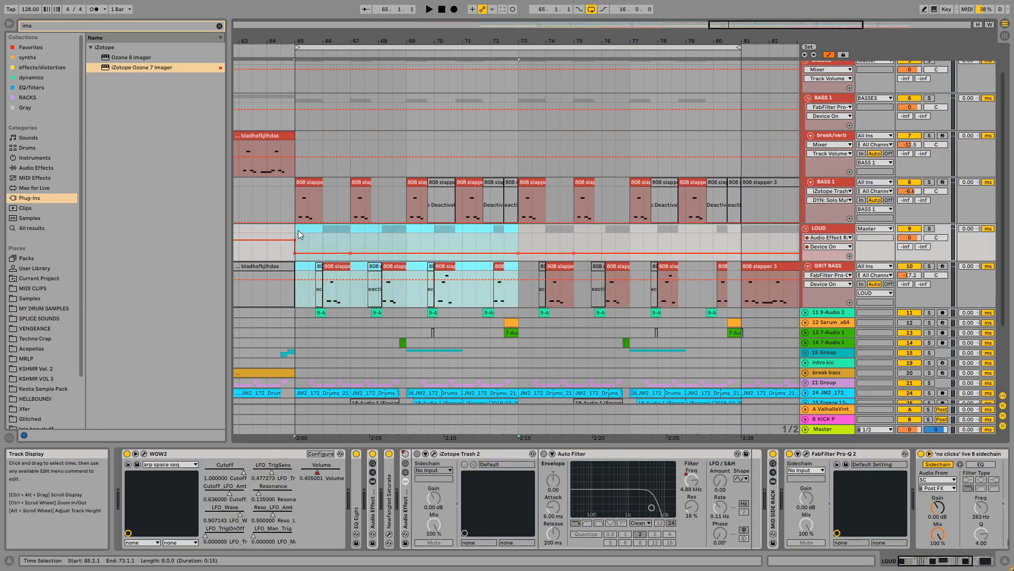
scroll(587, 217, "down", 2)
scroll(585, 216, "down", 3)
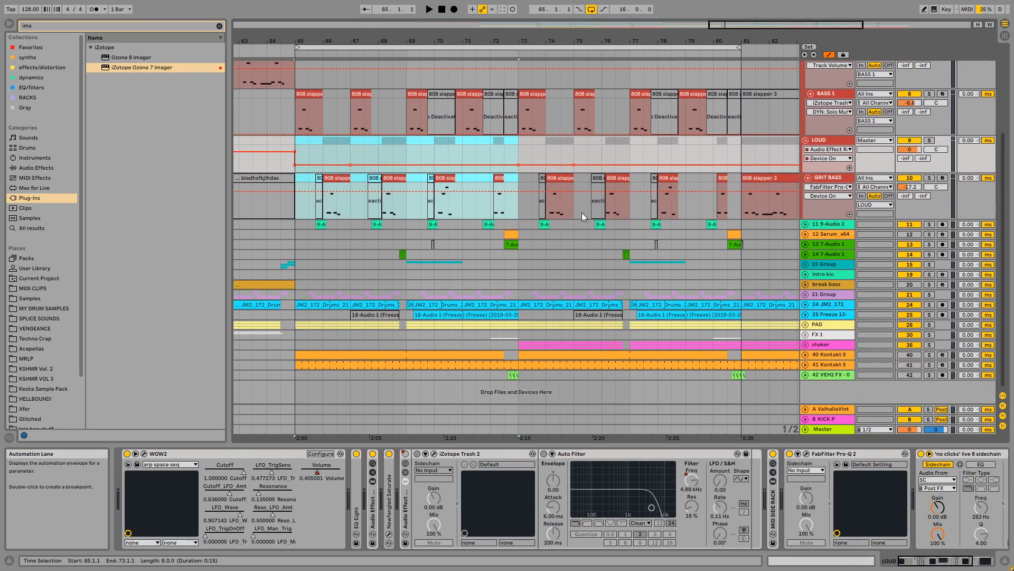
scroll(605, 270, "up", 2)
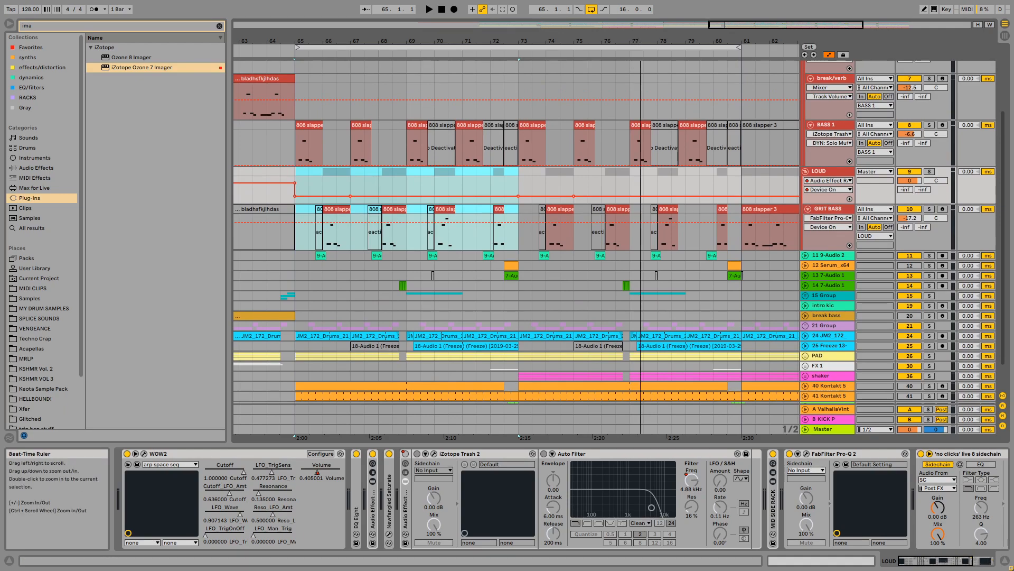
left_click_drag(641, 41, 567, 40)
left_click_drag(450, 182, 578, 198)
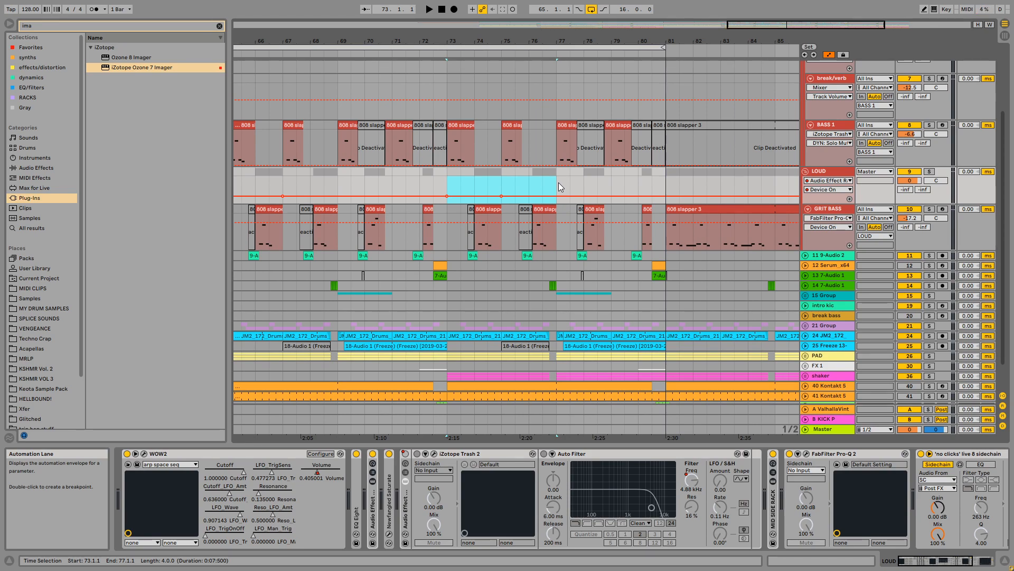
left_click_drag(559, 170, 653, 170)
left_click(442, 176)
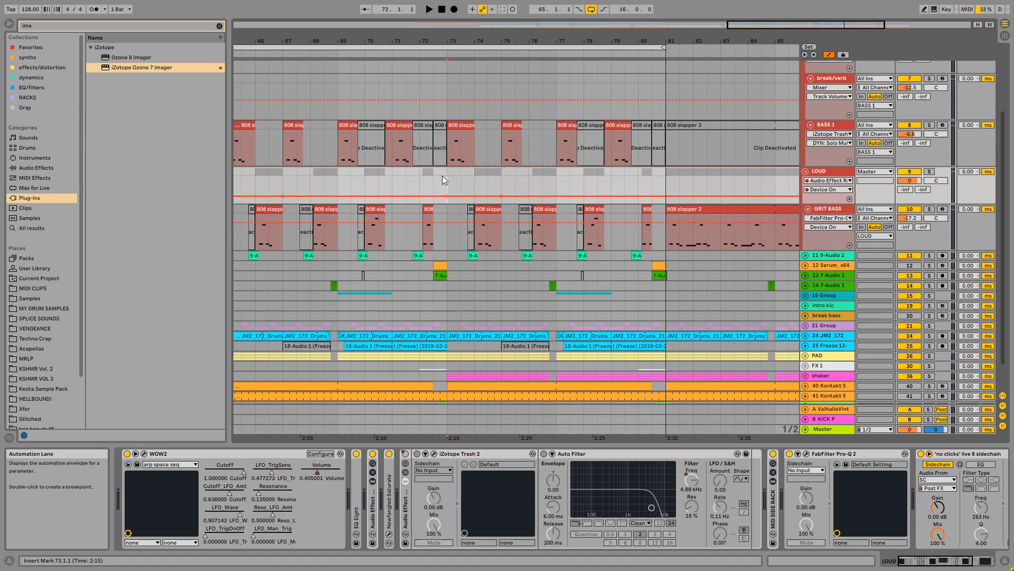
Play the mix from bar 69 to check the basses, place the insert marker at bar 73 and stop
left_click(339, 173)
key("space")
scroll(521, 152, "up", 1)
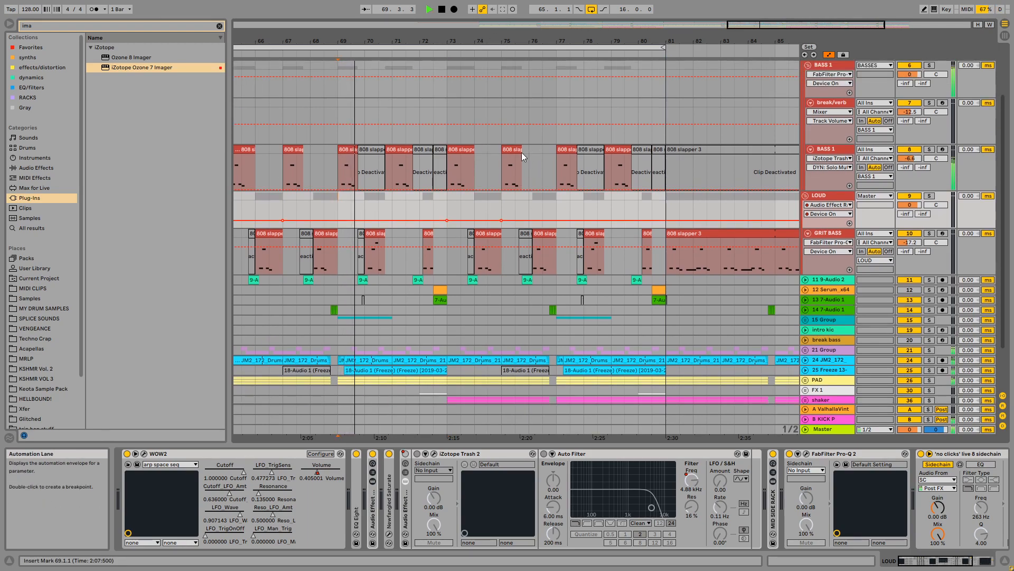
left_click(450, 201)
left_click_drag(474, 38, 487, 15)
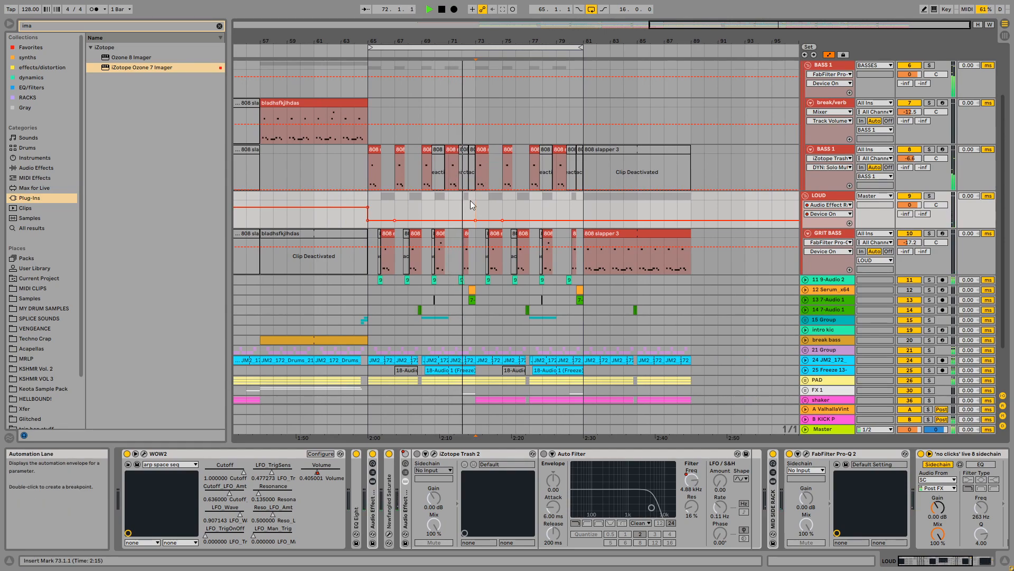
key("space")
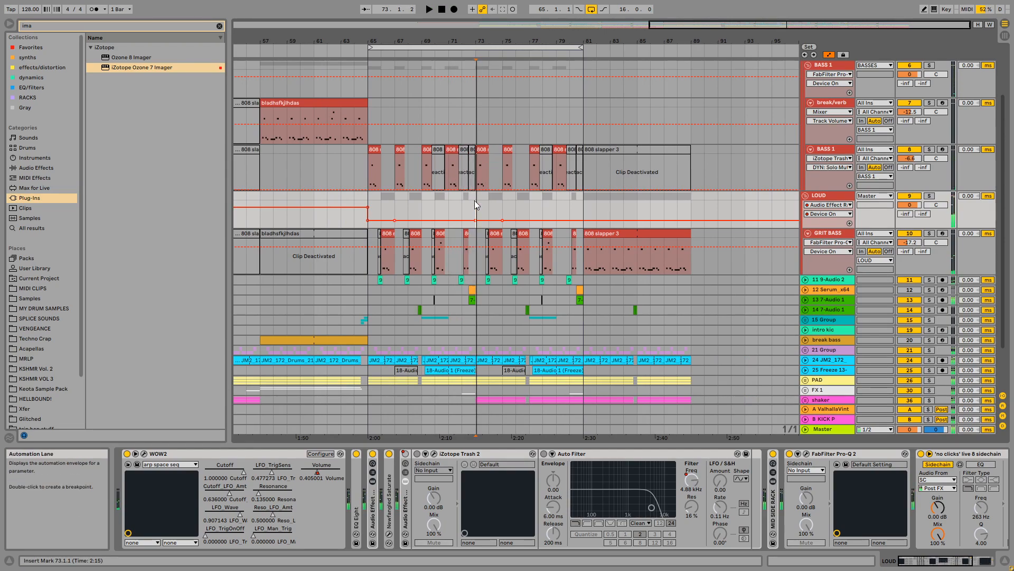
Select the 808 slapper clip at bar 73 on BASS 1, solo the track and audition it
key("Left")
left_click_drag(486, 40, 463, 156)
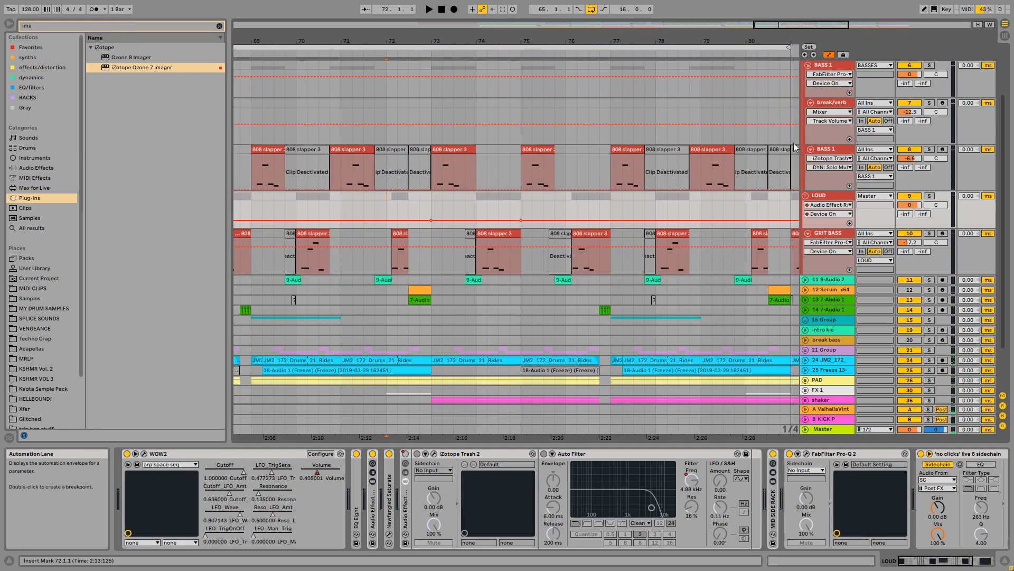
left_click(463, 156)
left_click(929, 150)
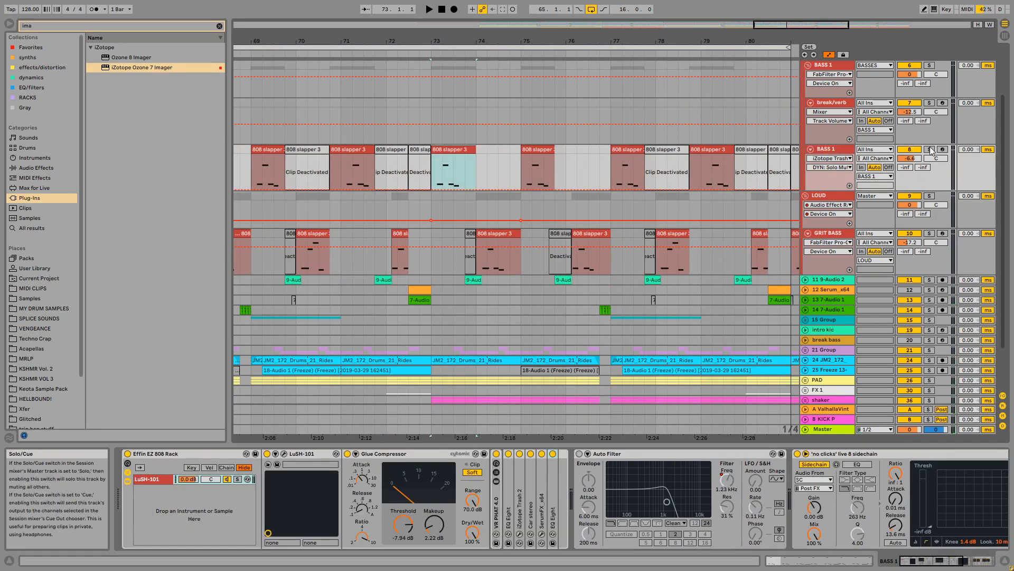
key("space")
left_click_drag(446, 41, 454, 6)
key("space")
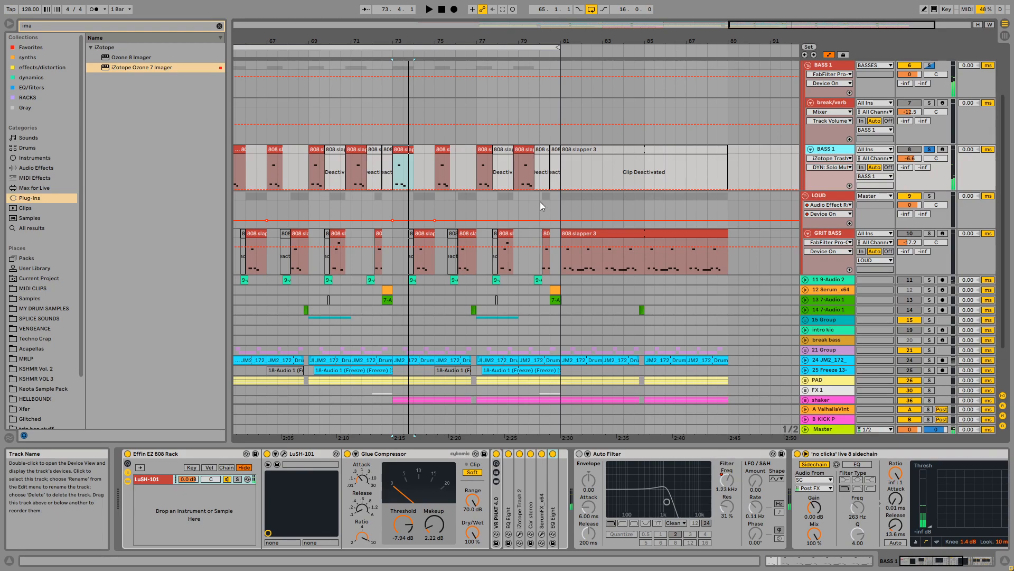
Duplicate the BASS 1 track and divide its clips at bar 73, clearing bars 73–81 on the original and bars 65–73 on the copy
key("ctrl+d")
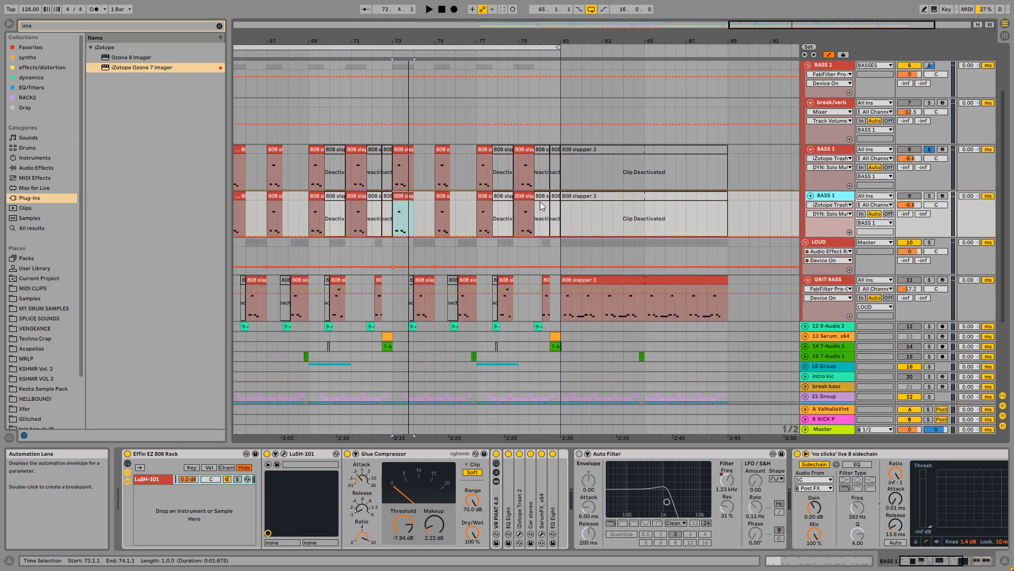
left_click_drag(446, 41, 544, 37)
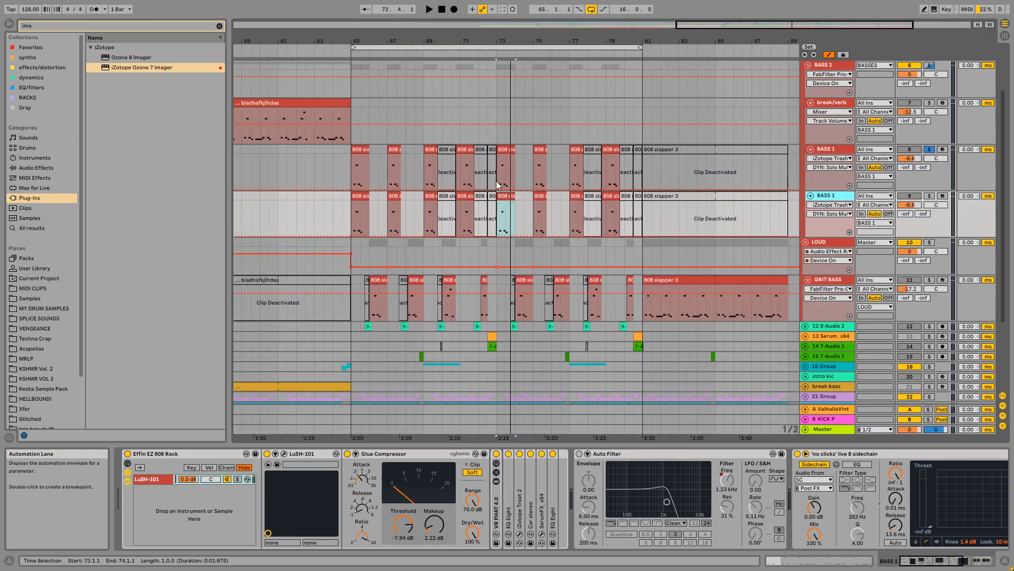
left_click_drag(498, 164, 641, 148)
key("Delete")
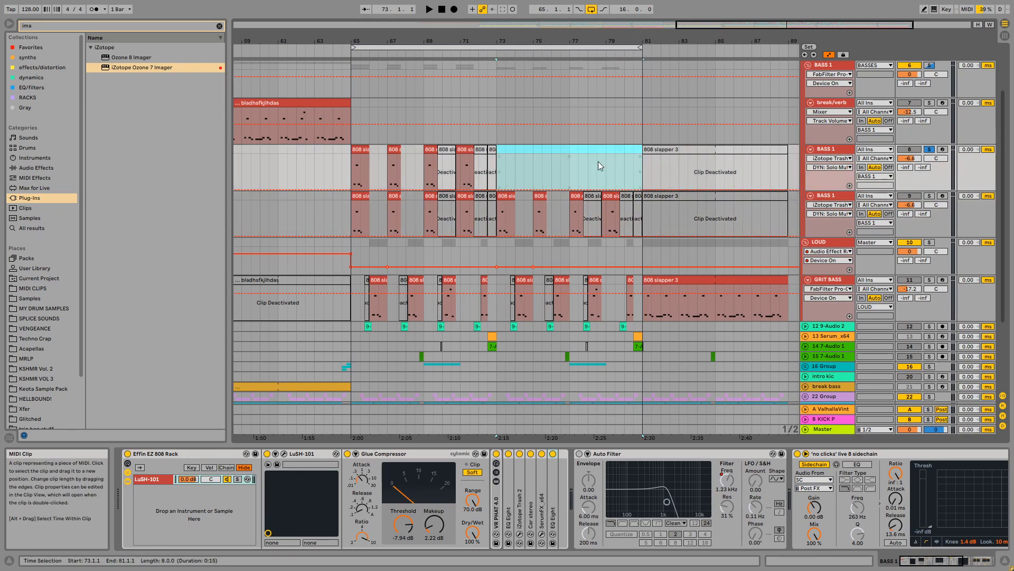
left_click_drag(352, 197, 504, 199)
key("Delete")
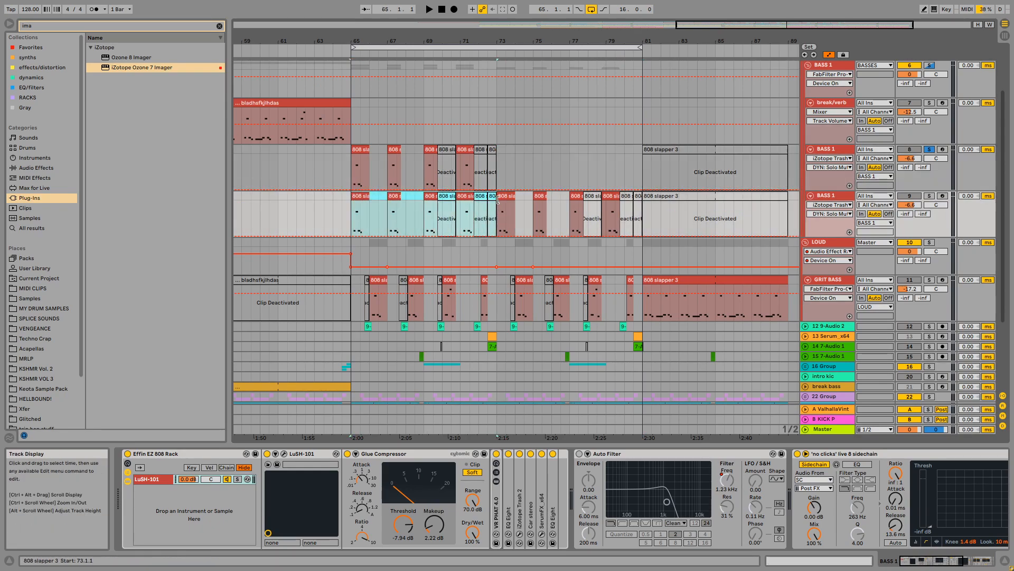
Solo the duplicated bass track, rename it BASS 2 and play it from bar 73
left_click(500, 165)
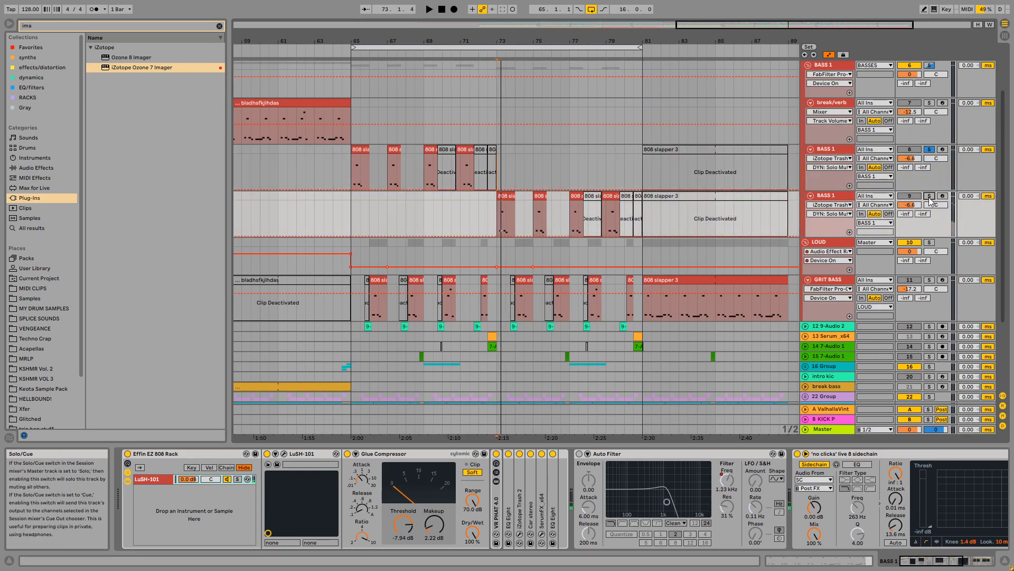
left_click(830, 199)
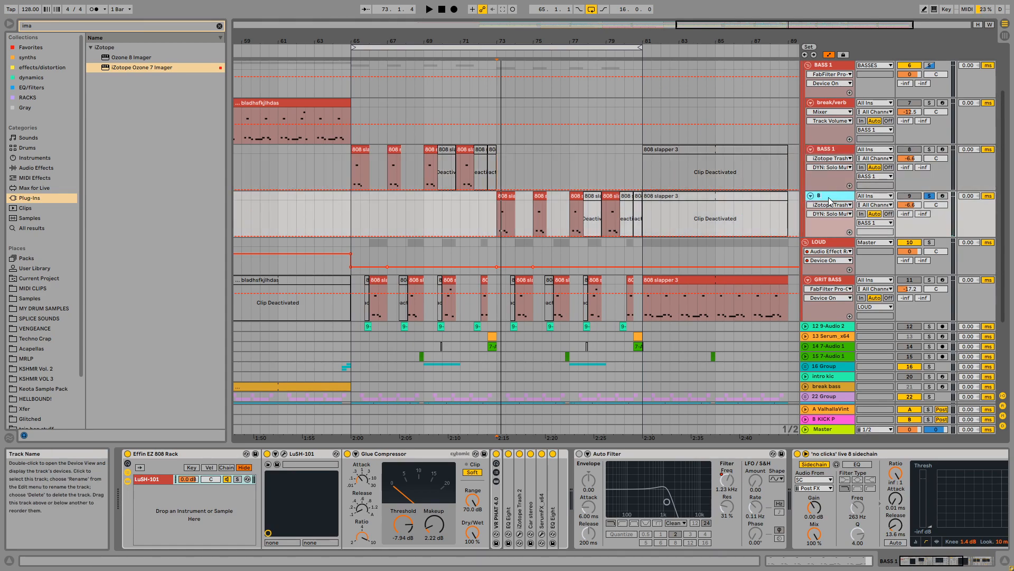
left_click(510, 205)
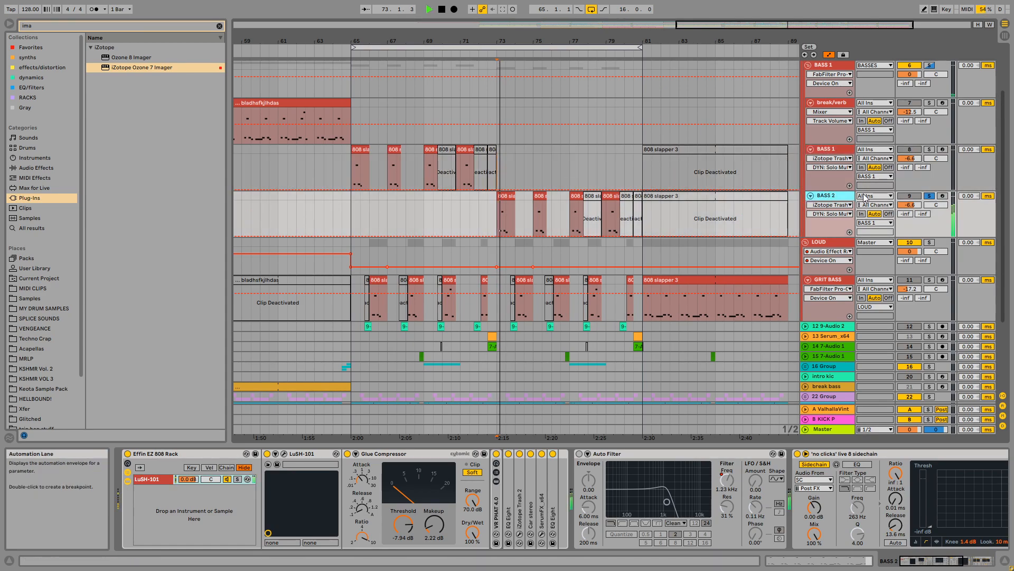
In BASS 2's LuSH-101, set square volume to 39%, chorus stereo to 42.8%, chorus dry/wet to 30/70 and layer volume to 94%, auditioning from bar 73
left_click(277, 454)
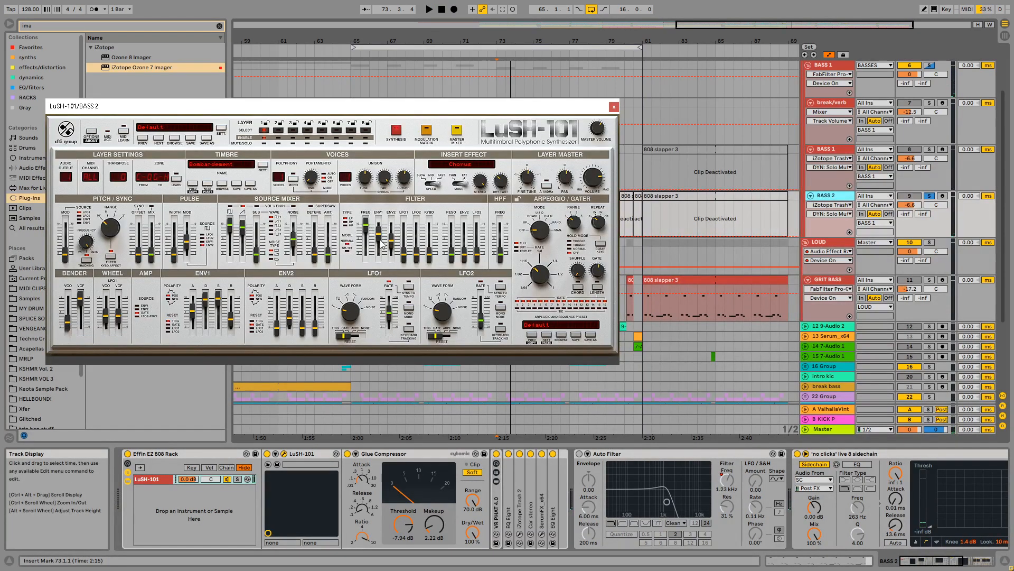
key("space")
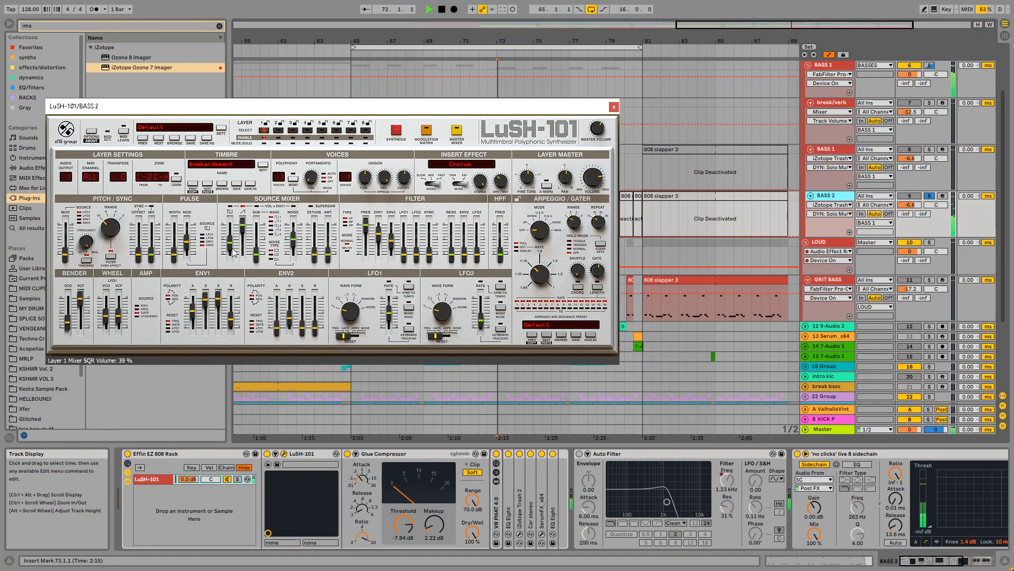
key("space")
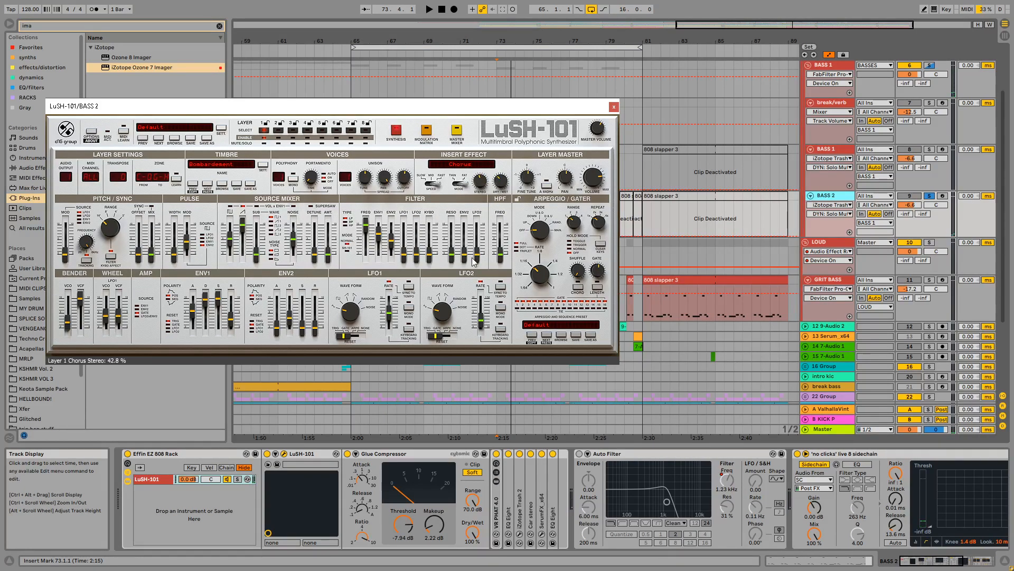
key("space")
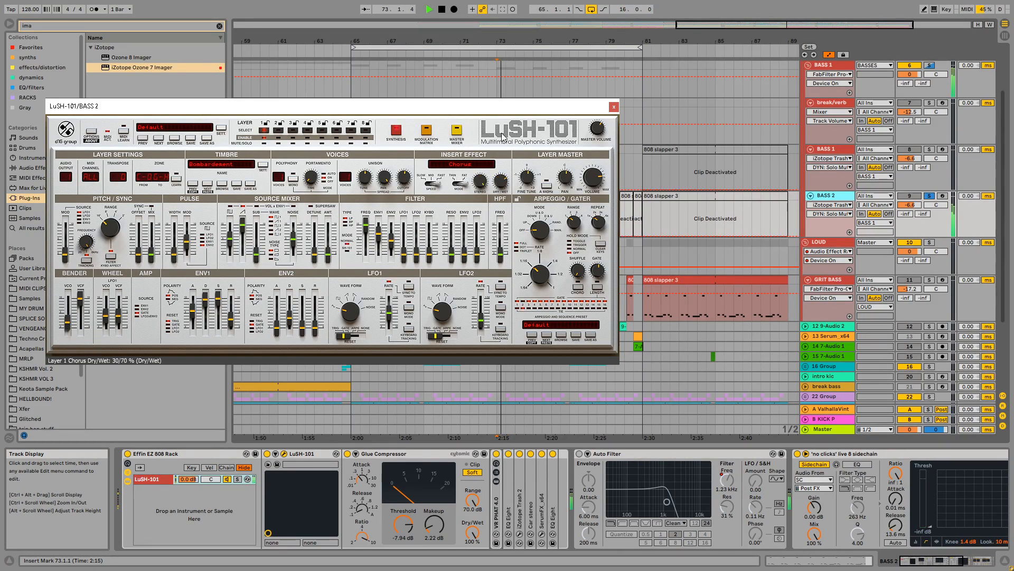
left_click_drag(506, 189, 507, 233)
key("space")
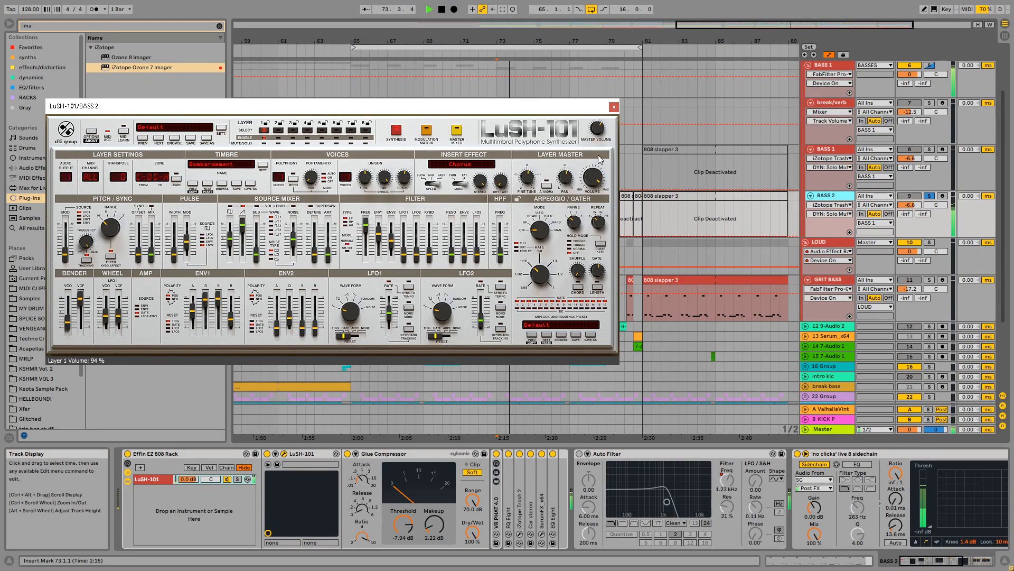
Close the LuSH-101 window and play the soloed basses from bar 71 to compare both halves
left_click(613, 107)
left_click(462, 198)
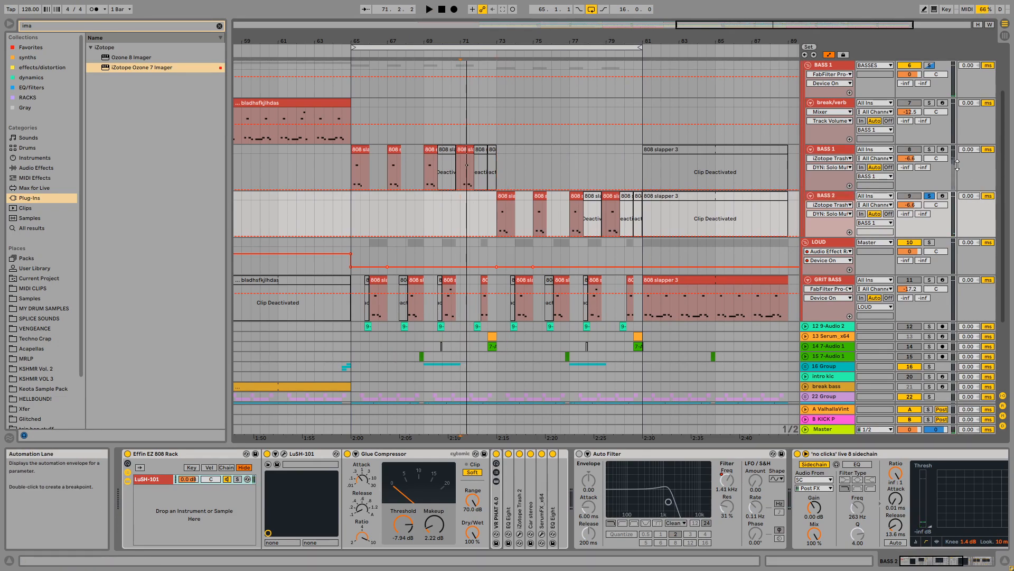
scroll(872, 132, "up", 1)
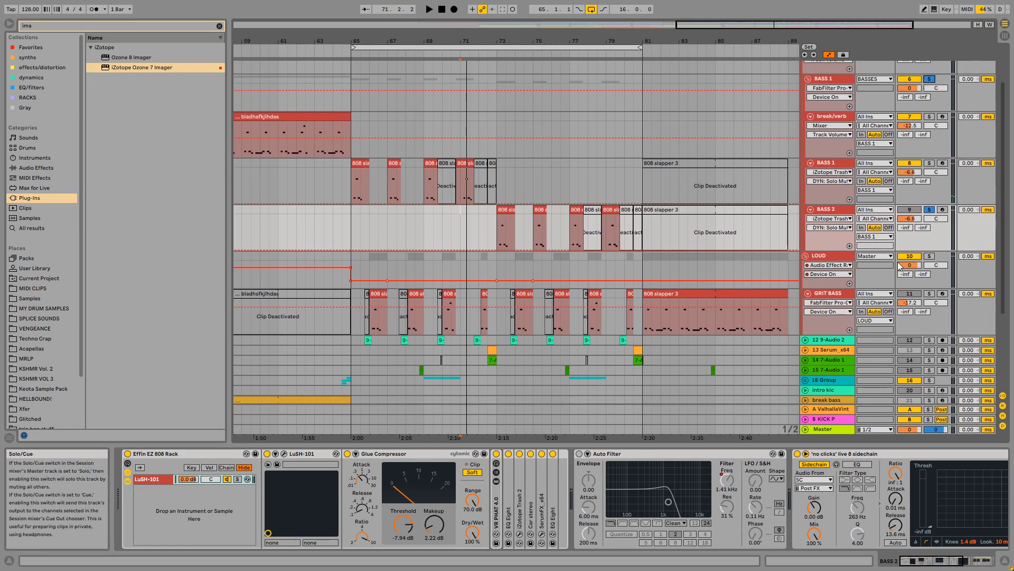
Play BASS 2 from bar 73 and inspect its LuSH-101 modulation matrix, returning to the synthesis view
left_click(499, 171)
left_click(518, 214)
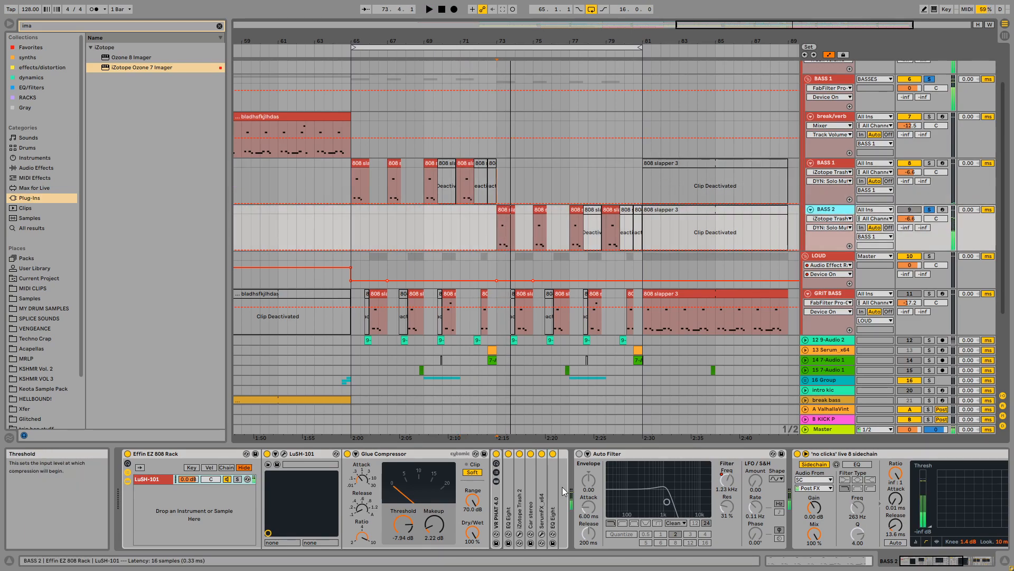
left_click(284, 454)
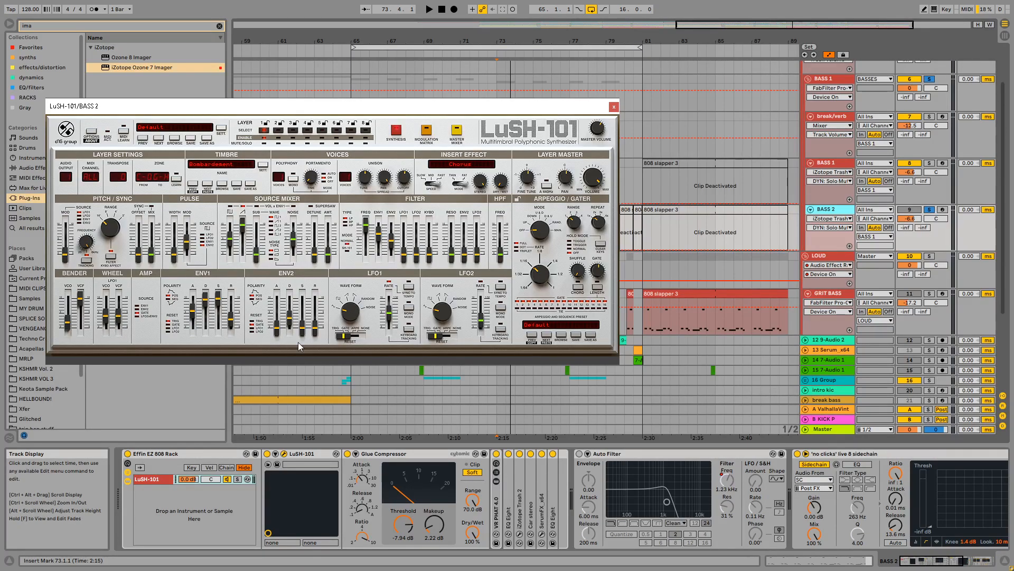
left_click(428, 131)
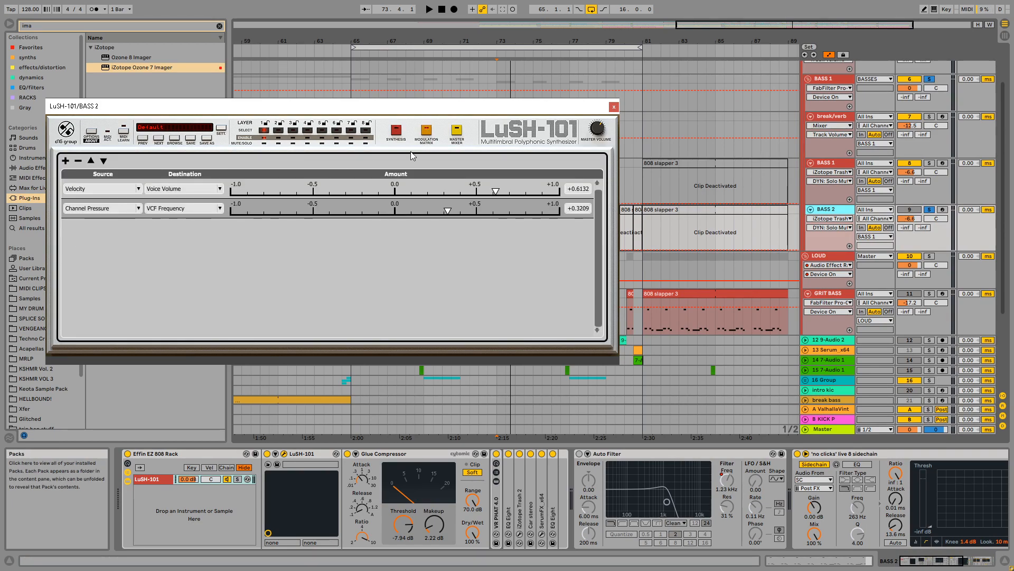
left_click(396, 131)
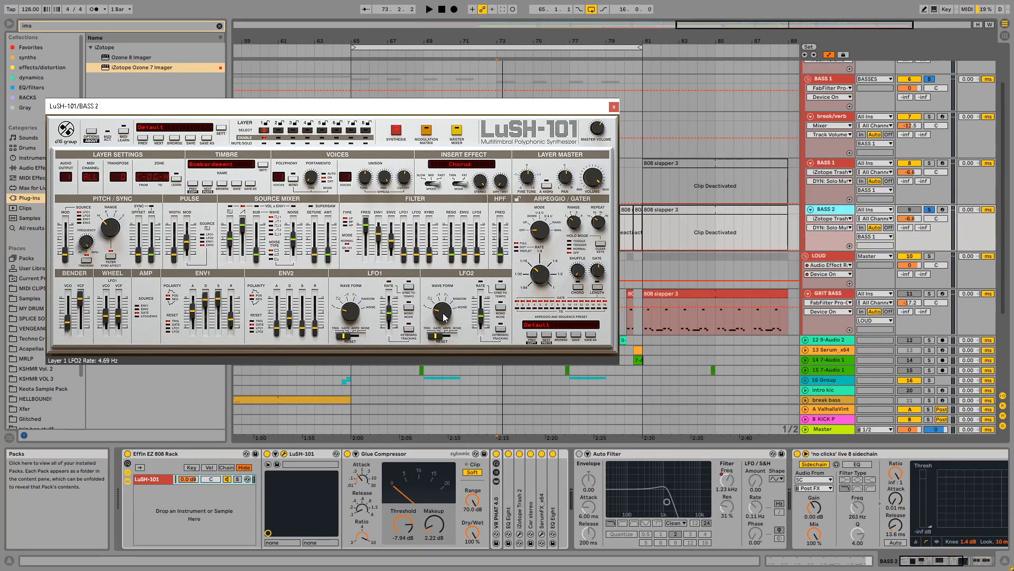
Try modulating the LuSH-101 filter with LFO2 at 39%, auditioning from bar 73, and bring the amount back down to zero
left_click(500, 287)
left_click_drag(481, 313, 481, 329)
key("space")
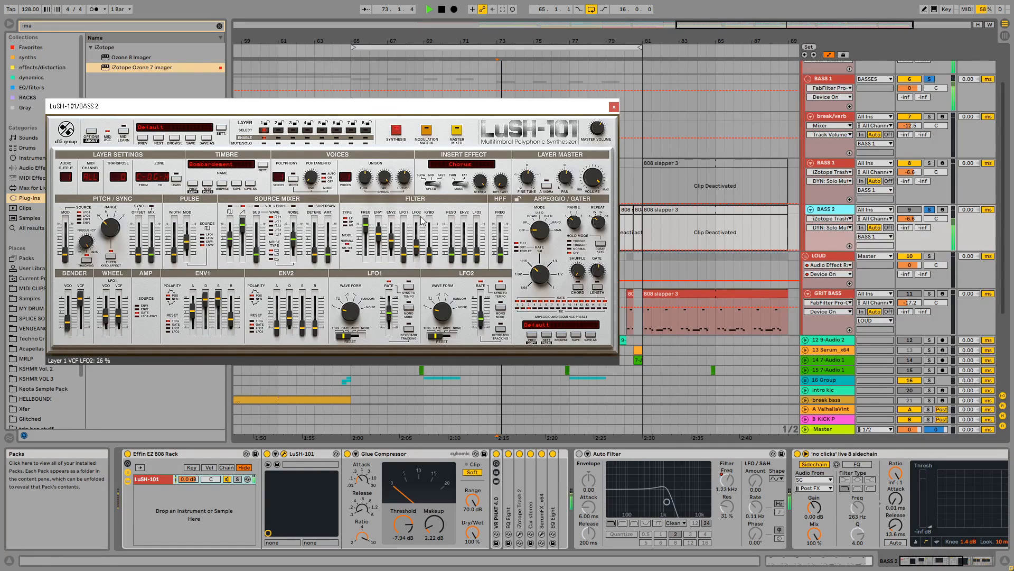
left_click_drag(417, 246, 417, 242)
key("space")
key("space")
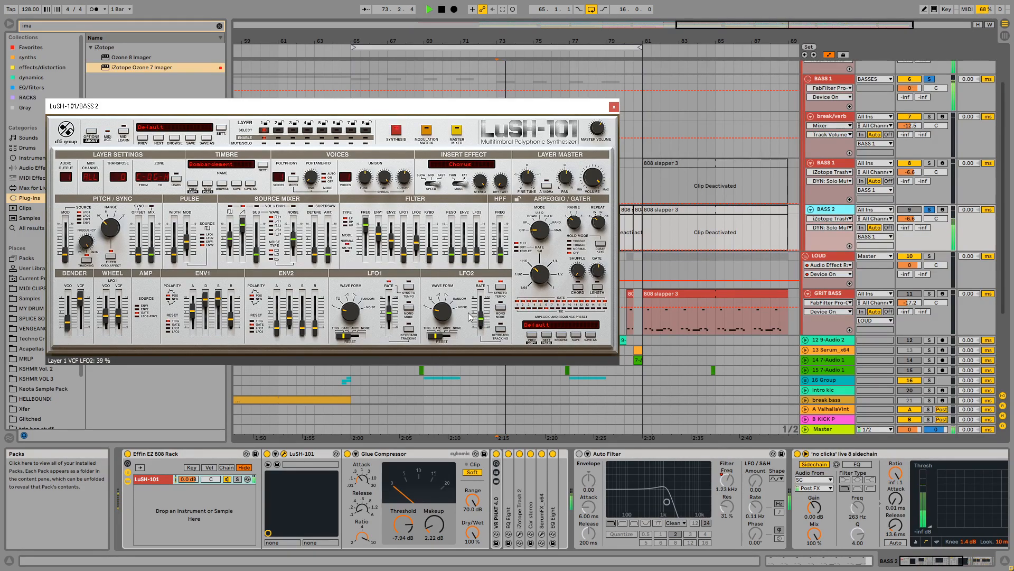
key("space")
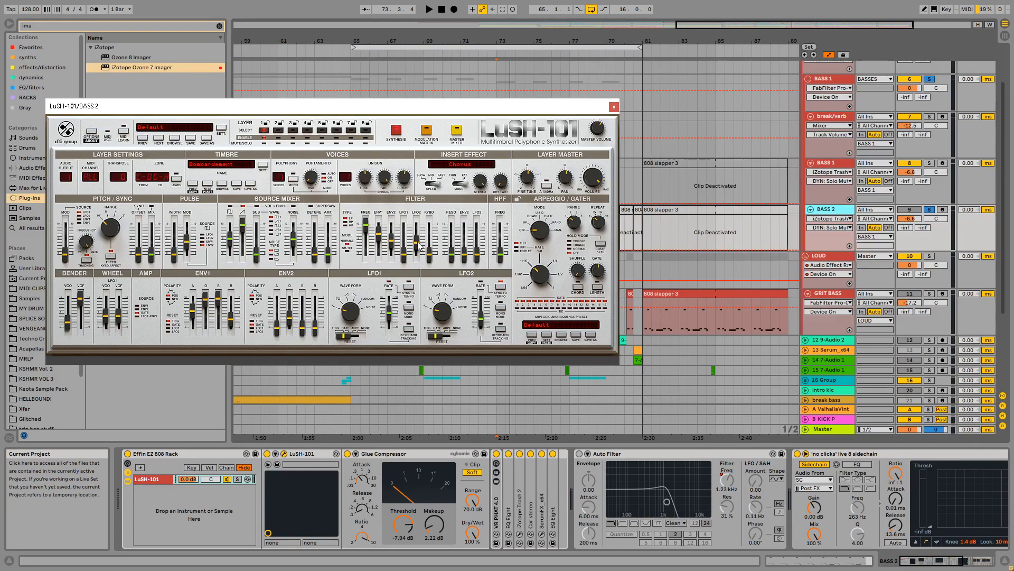
left_click_drag(418, 242, 398, 410)
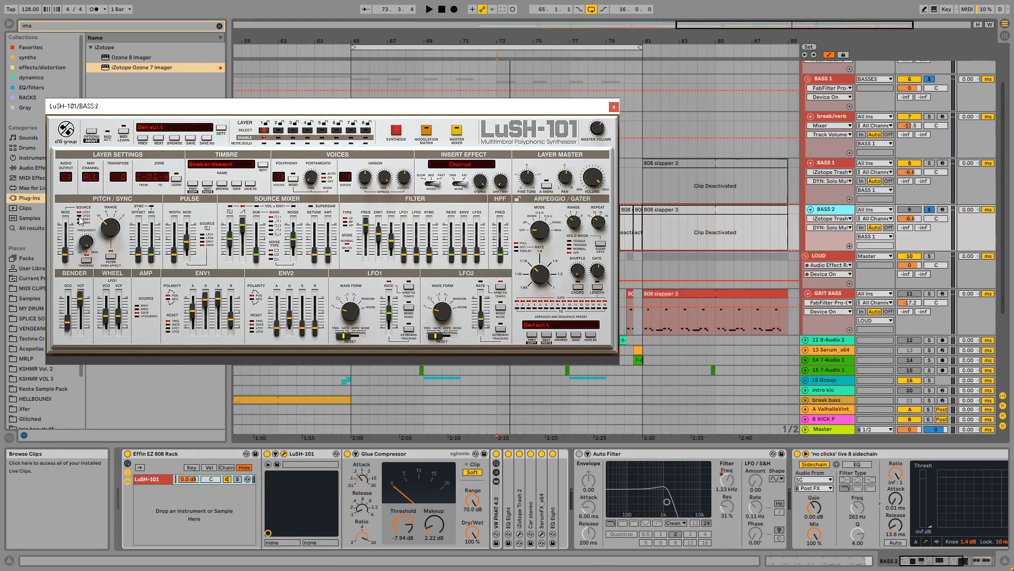
During playback from bar 73, raise VCO modulation to 2.11 halftones and set the LFO2 rate to 6.64 Hz
key("space")
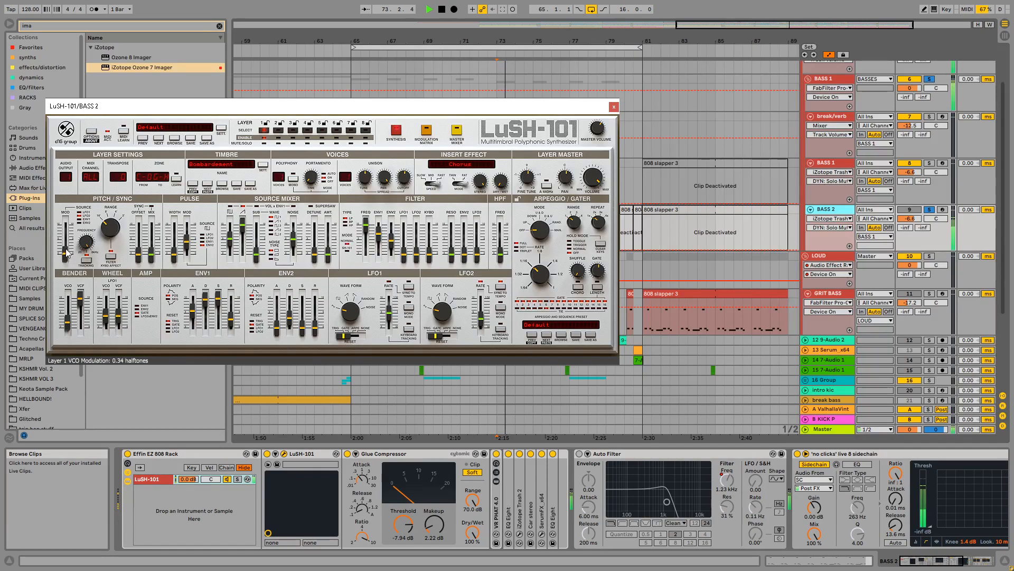
left_click_drag(67, 252, 73, 236)
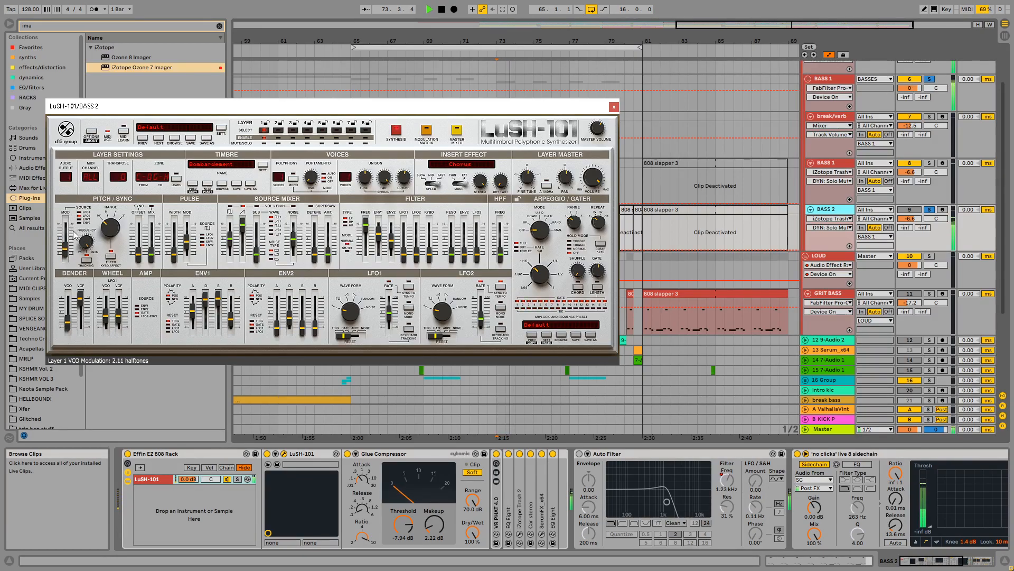
mouse_move(481, 320)
left_mouse_down()
mouse_move(481, 305)
mouse_move(478, 329)
mouse_move(483, 307)
left_mouse_up()
key("space")
left_click(500, 289)
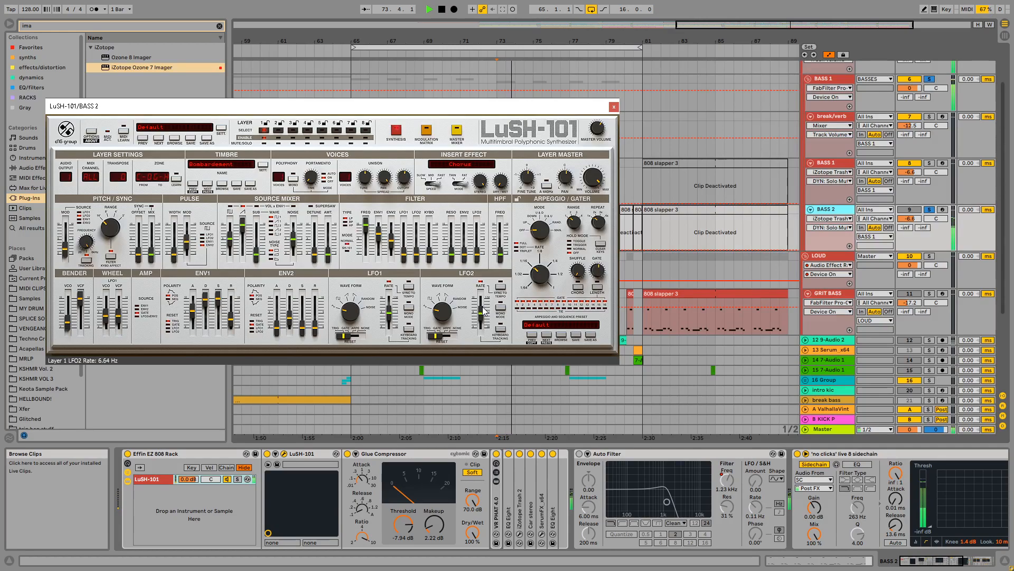
key("space")
Lower VCO modulation to 0.62 and finally 0.00 halftones, auditioning the bass from bar 73
mouse_move(64, 249)
left_mouse_down()
mouse_move(64, 267)
mouse_move(67, 257)
left_mouse_up()
key("space")
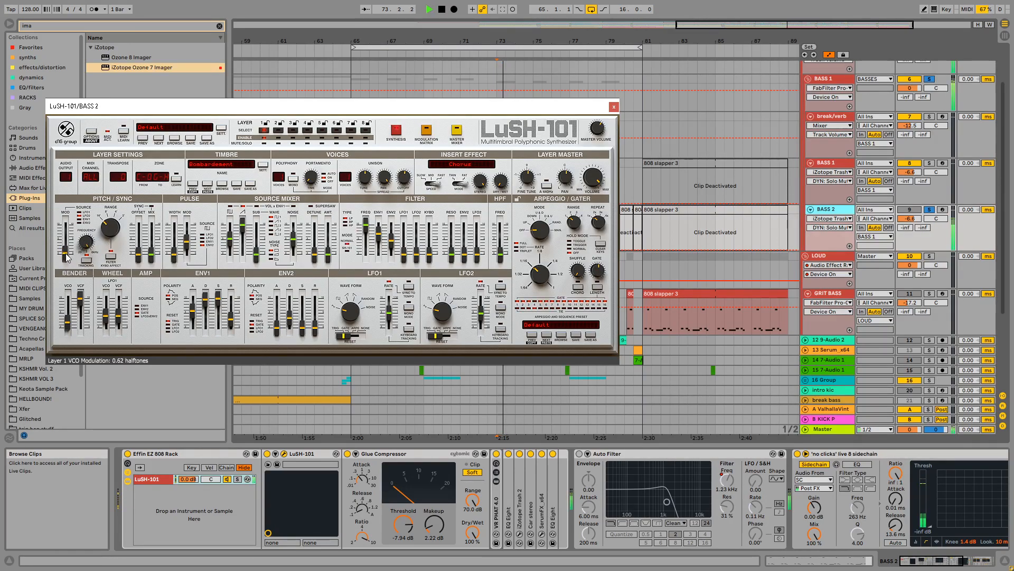
key("space")
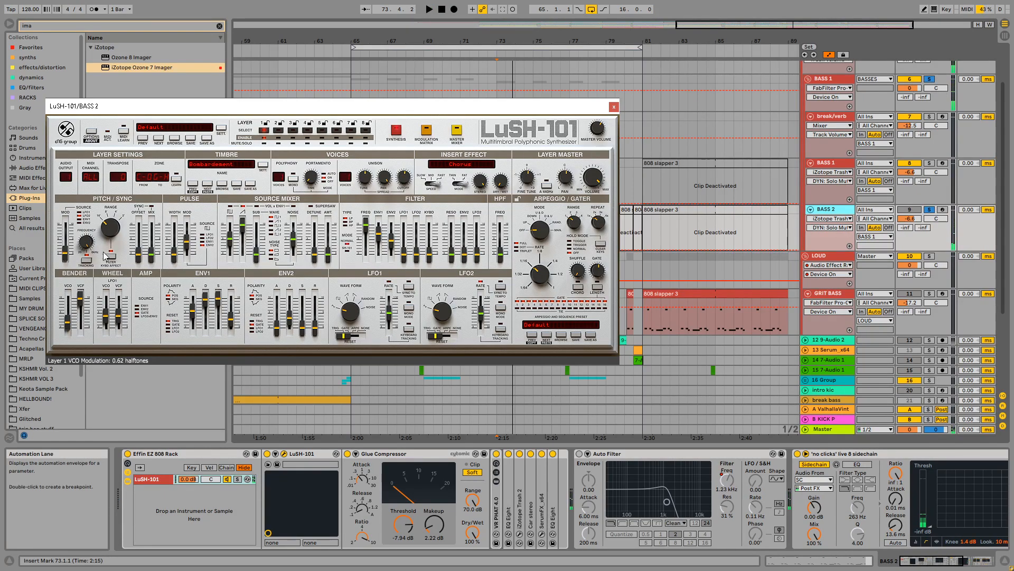
mouse_move(67, 257)
left_mouse_down()
mouse_move(69, 279)
mouse_move(70, 258)
left_mouse_up()
key("space")
key("space")
key("space")
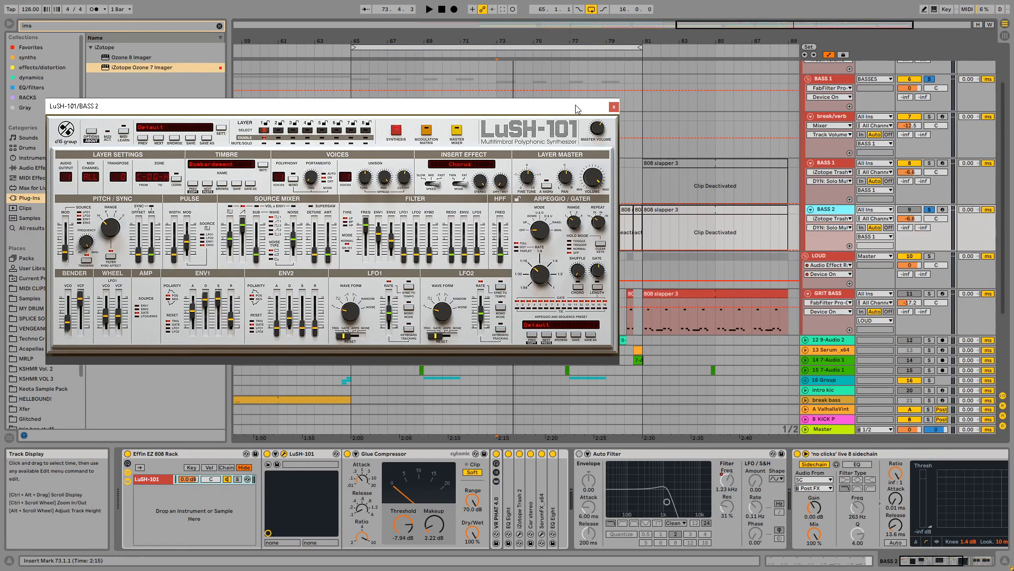
left_click_drag(581, 109, 619, 101)
key("space")
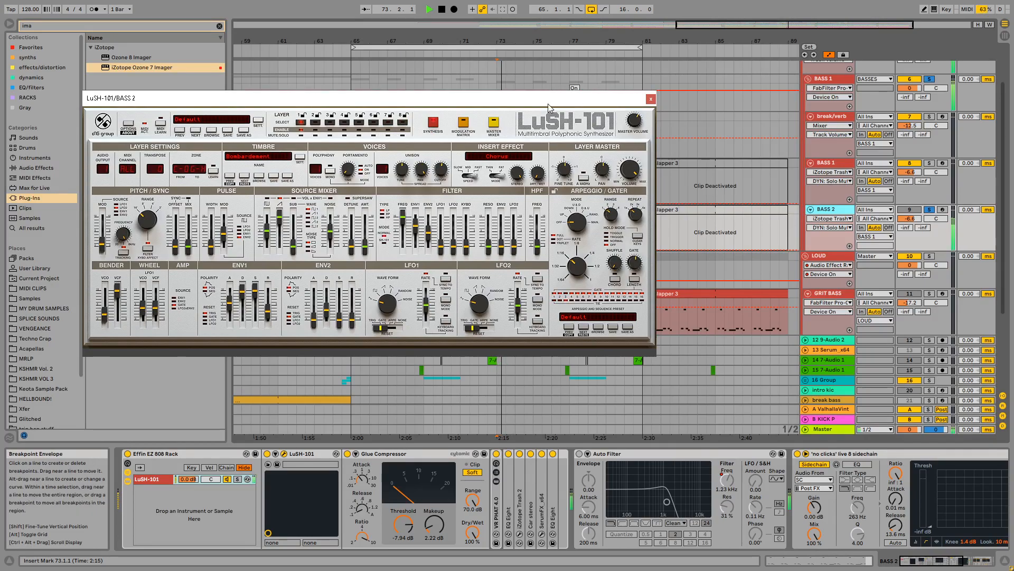
left_click_drag(474, 104, 414, 108)
key("space")
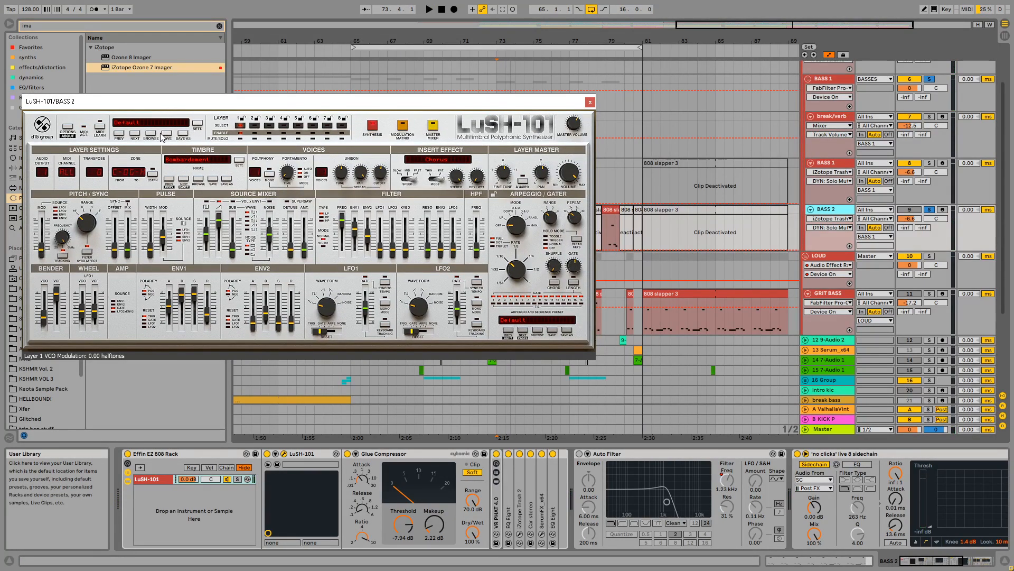
In the LuSH-101 options, assign Layer 1 VCO Modulation to automation parameter 1 and close the options
left_click(70, 127)
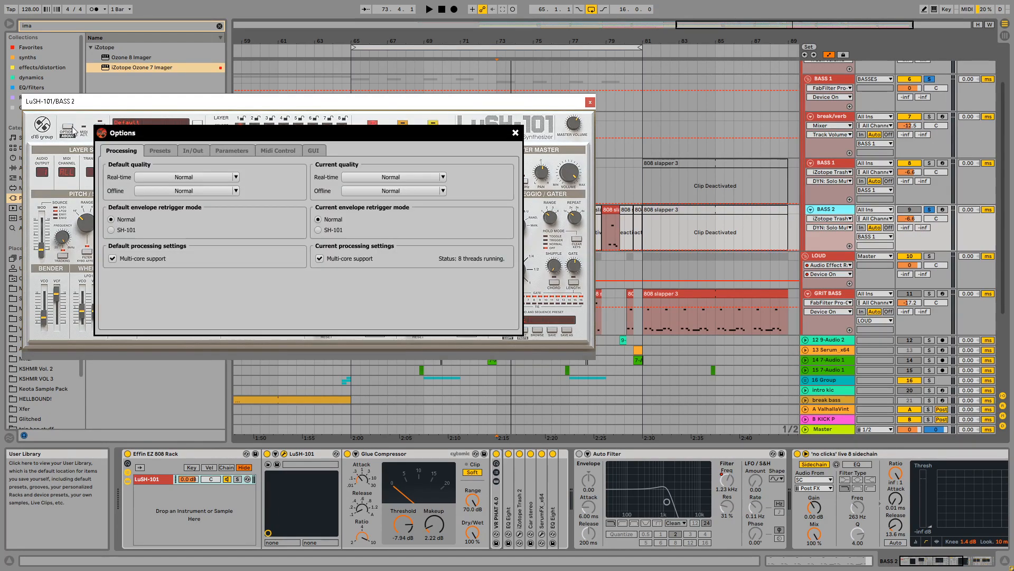
left_click(289, 155)
left_click(227, 155)
left_click(202, 151)
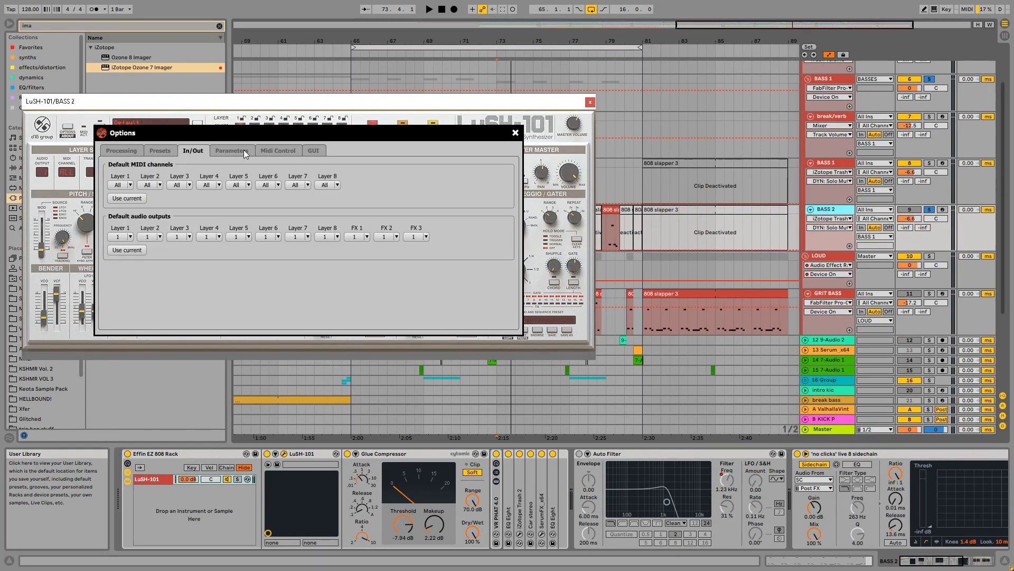
left_click(247, 154)
left_click(228, 179)
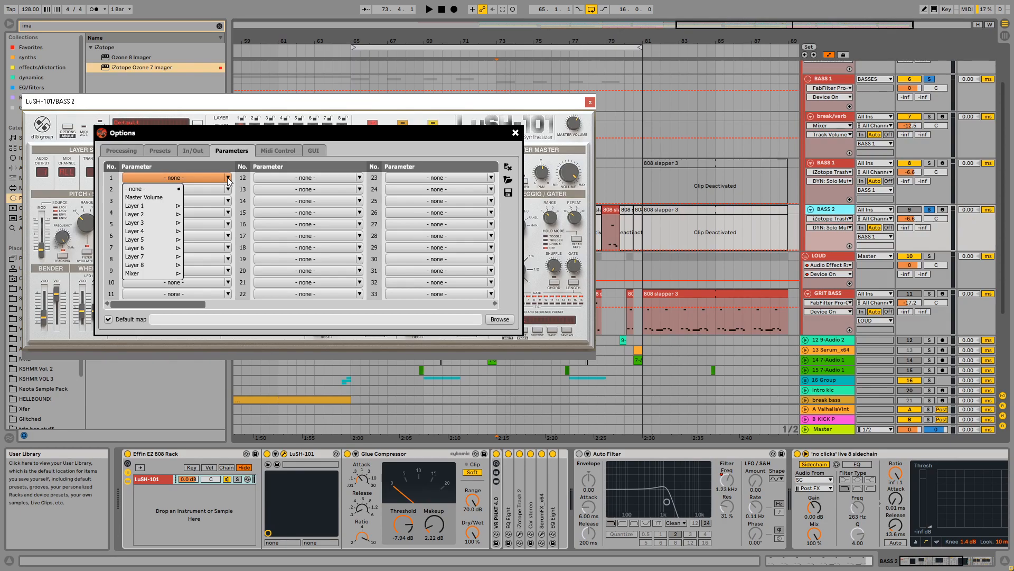
mouse_move(170, 208)
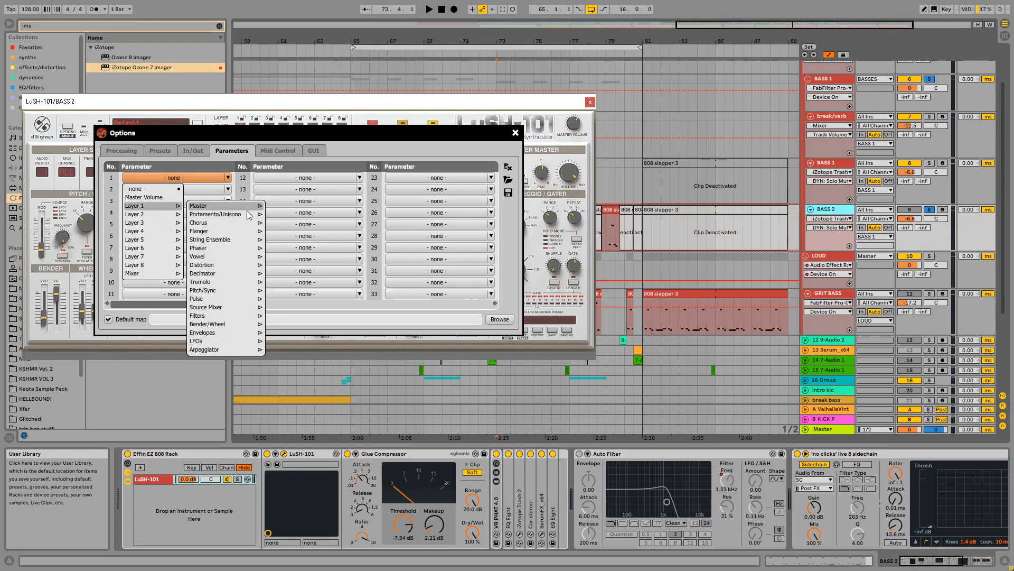
mouse_move(226, 289)
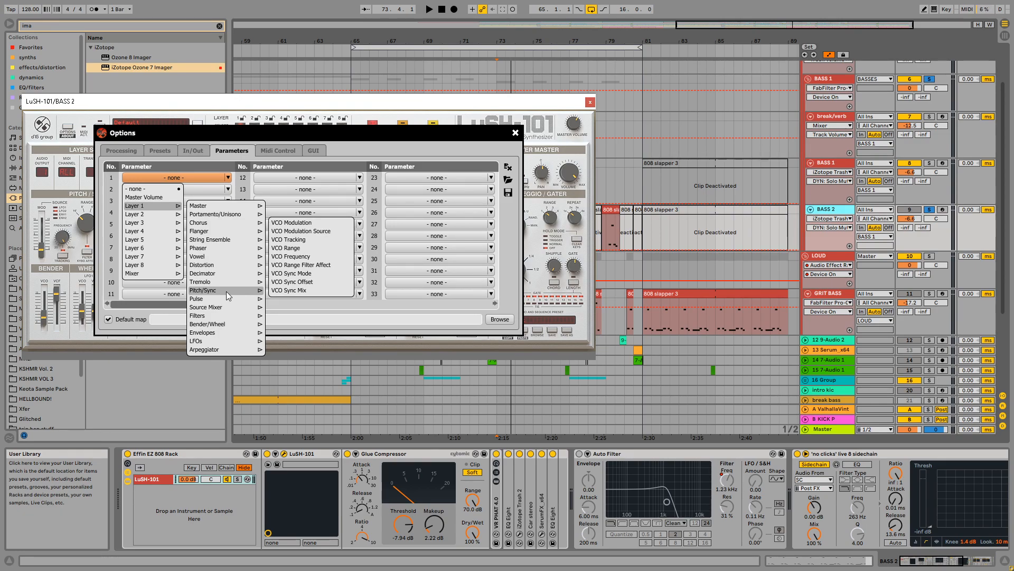
left_click(311, 224)
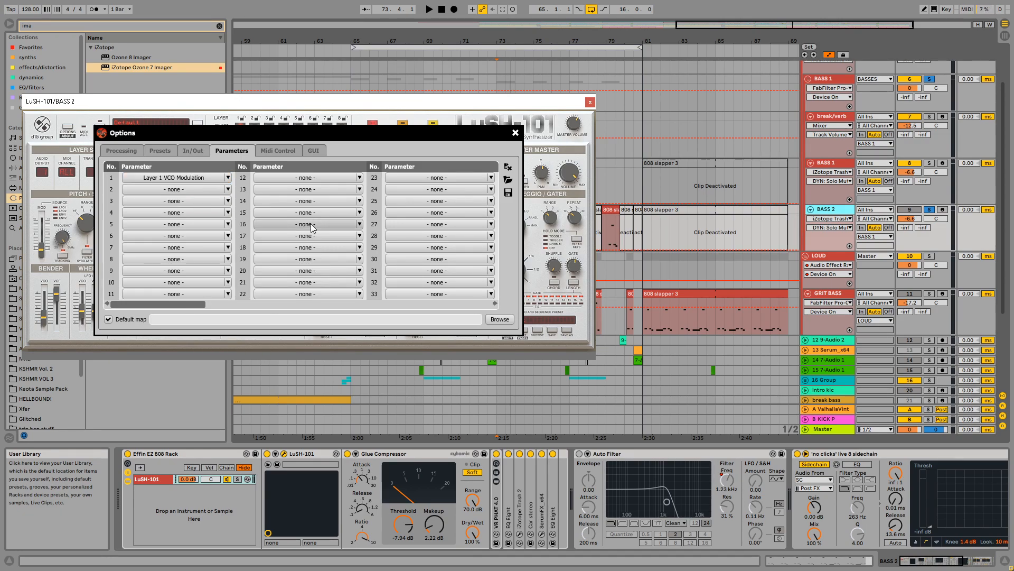
left_click(516, 132)
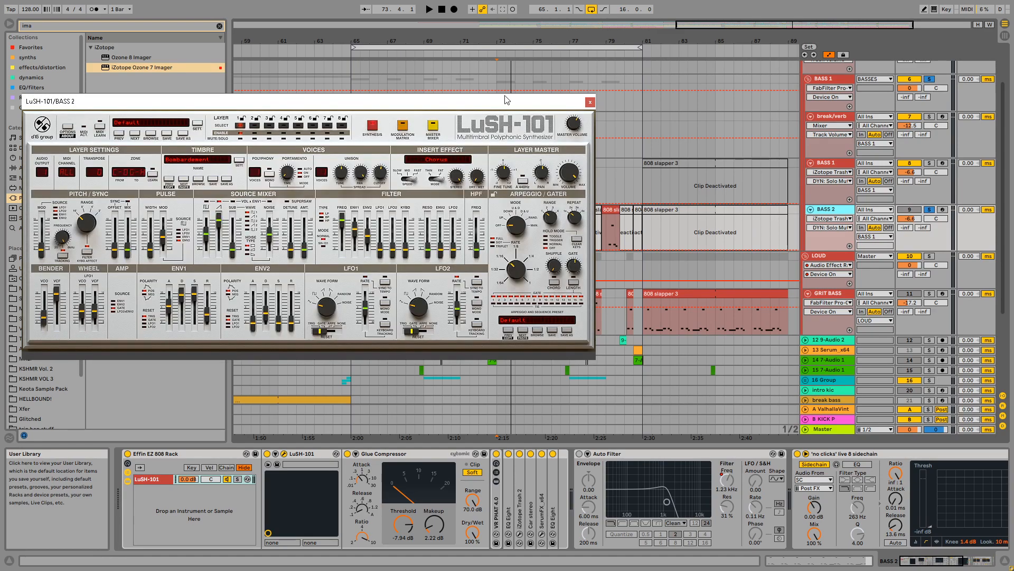
Configure the LuSH-101 device to expose Layer 1 VCO Modulation, close the plug-in window and play from bar 73
left_click(275, 454)
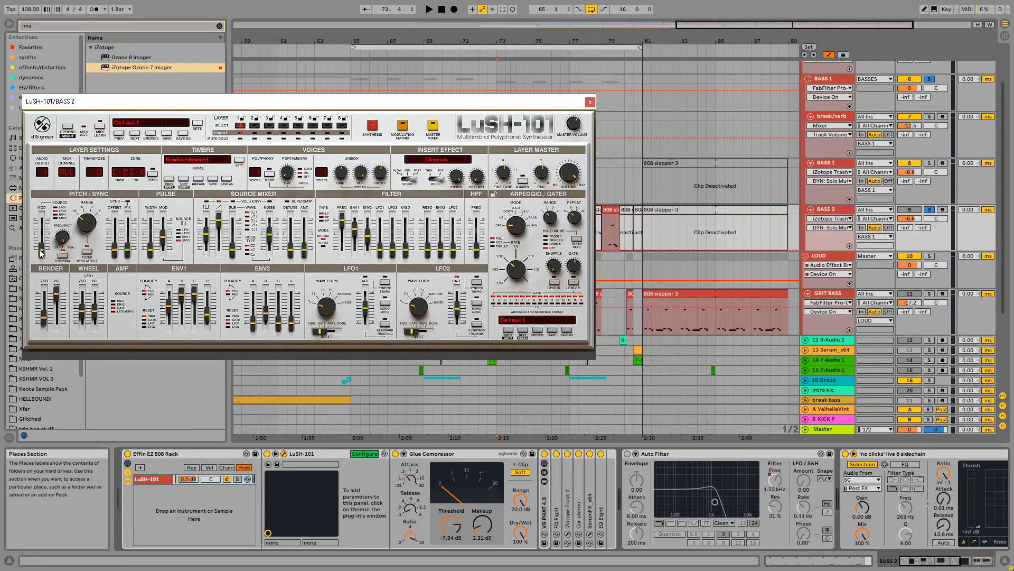
left_click_drag(42, 252, 41, 249)
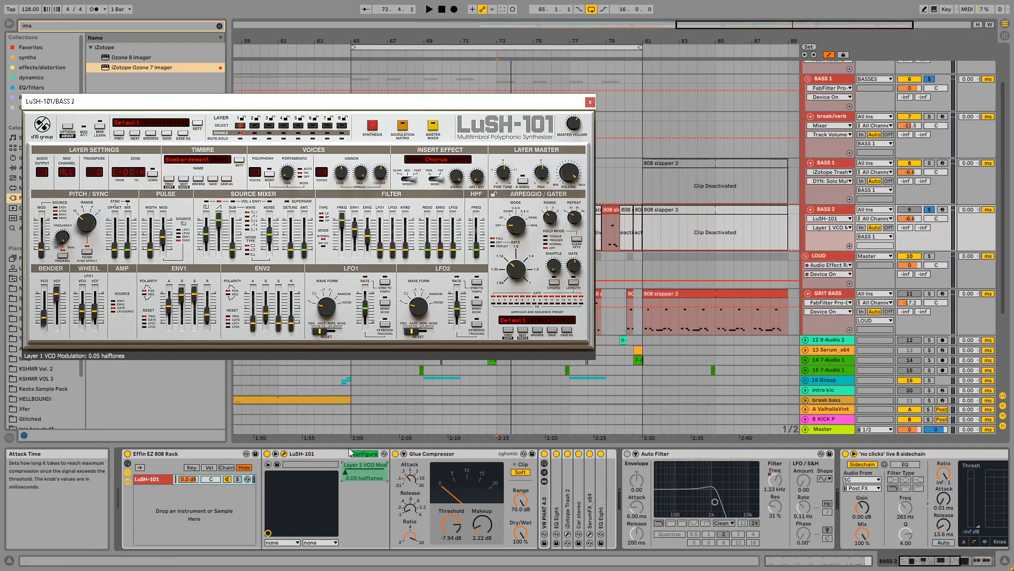
left_click(590, 102)
key("space")
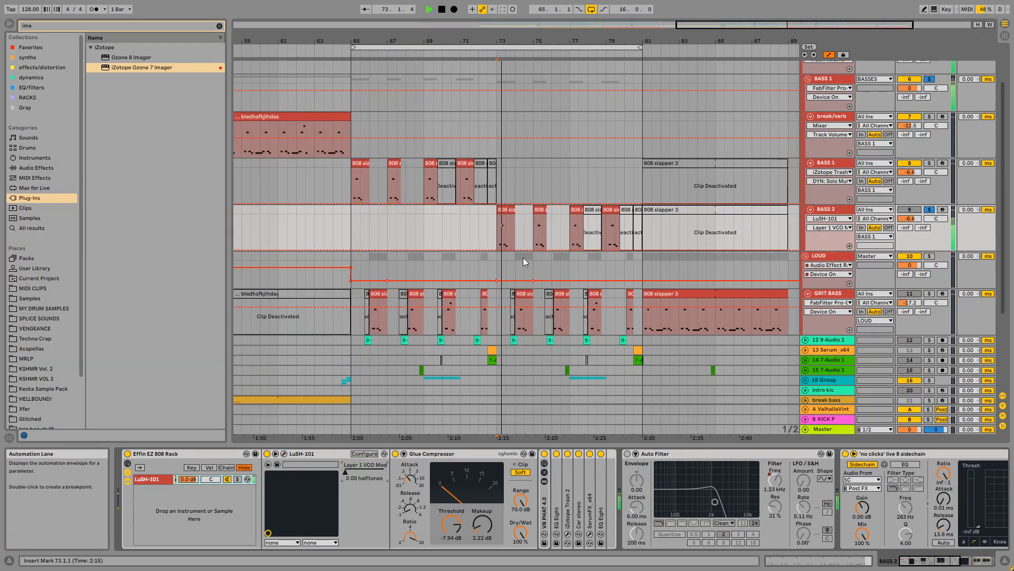
key("space")
Draw a small VCO Modulation automation bump peaking near beat 73.2 in BASS 2's clip and audition it from bar 73
left_click_drag(509, 41, 484, 97)
left_click(379, 249)
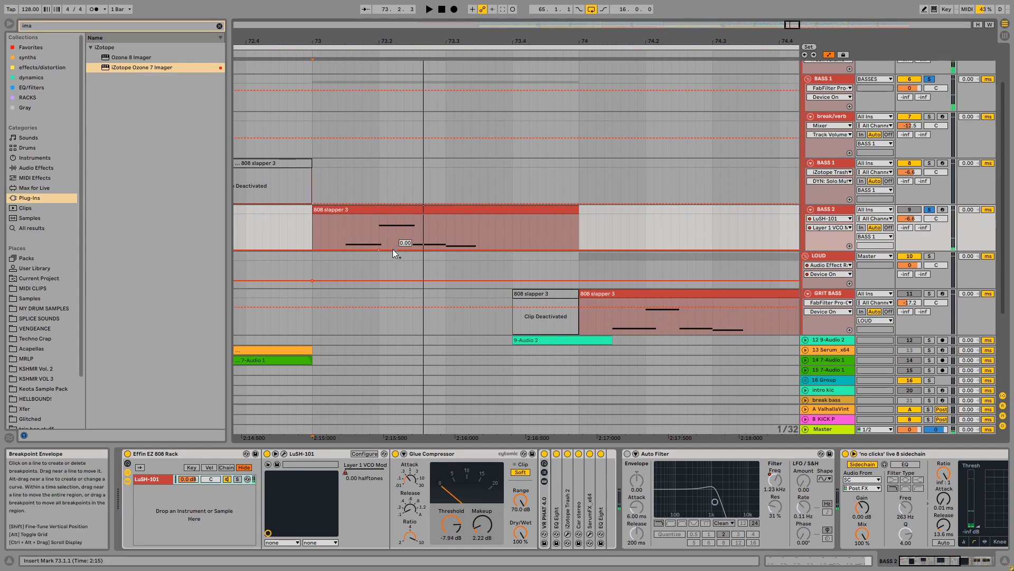
mouse_move(392, 249)
left_mouse_down()
mouse_move(470, 250)
mouse_move(390, 245)
left_mouse_up()
key("space")
key("space")
key("space")
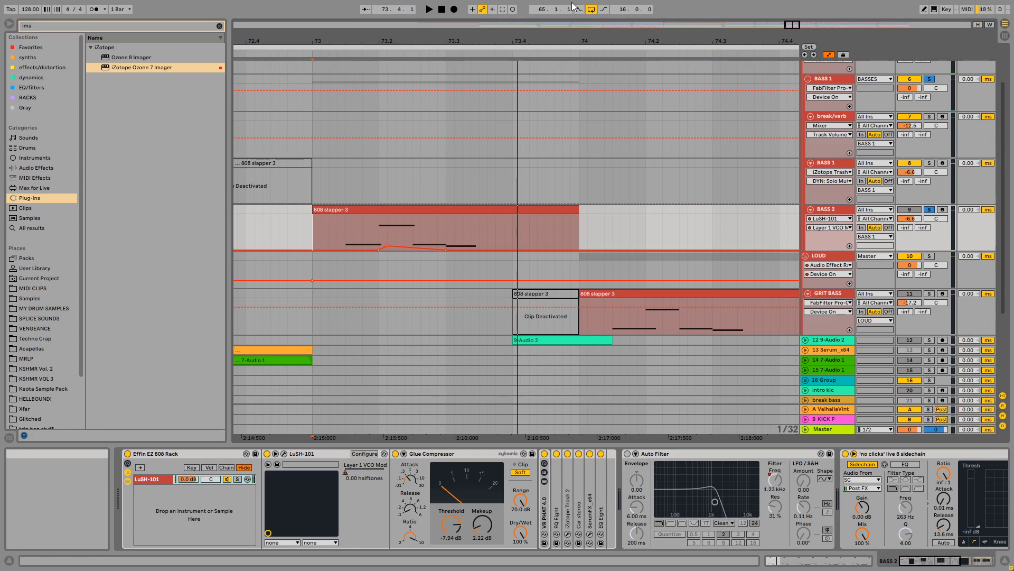
key("space")
left_click_drag(492, 41, 452, 44)
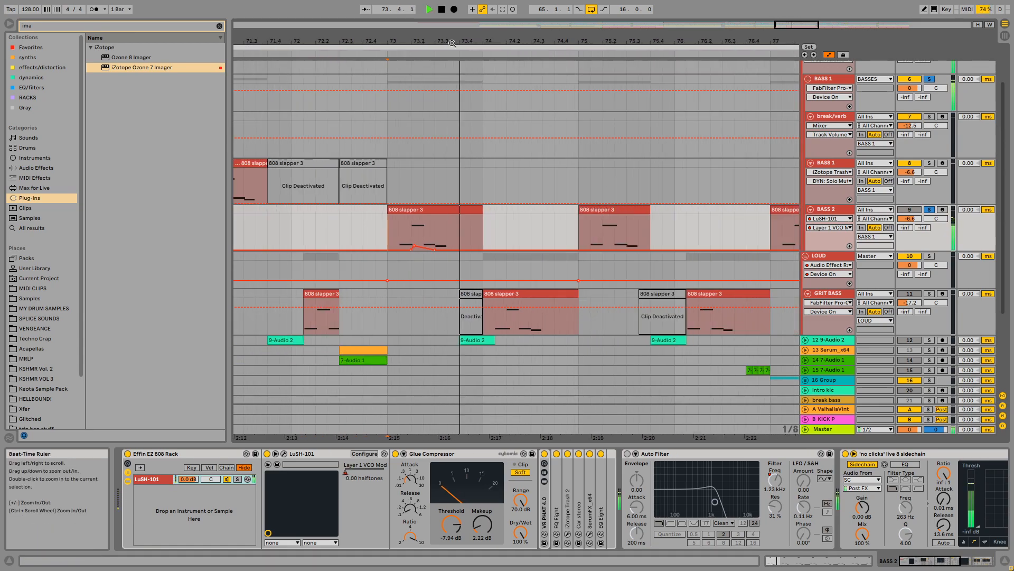
key("space")
Fold the Glue Compressor on BASS 2 and open the track's iZotope Trash 2 window
left_click(837, 210)
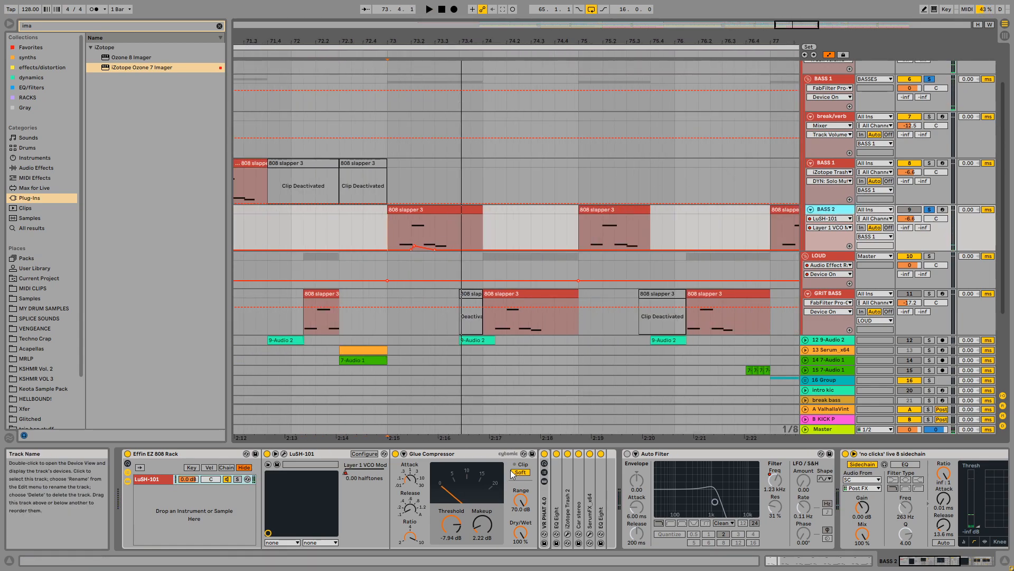
double_click(464, 453)
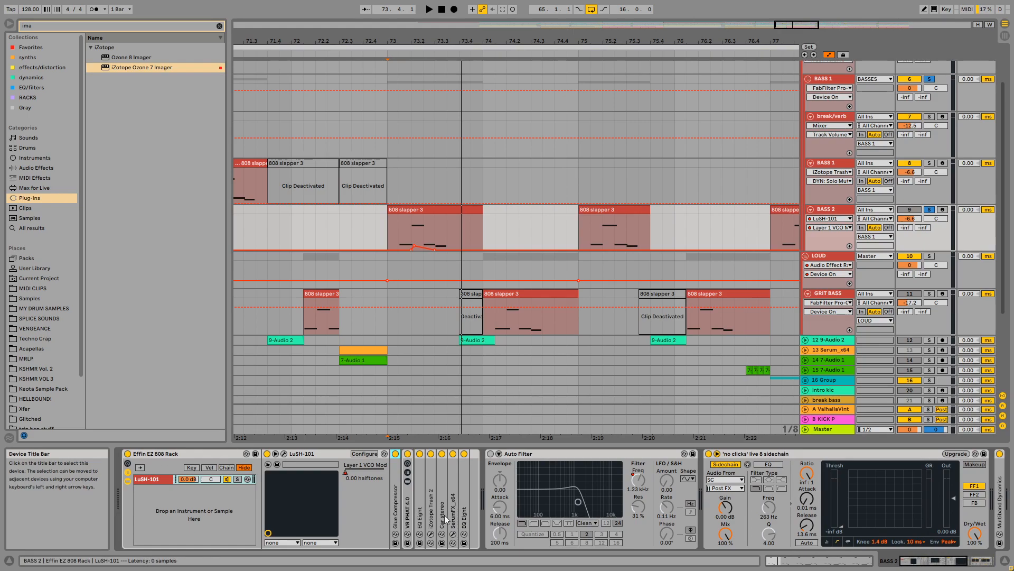
left_click_drag(395, 472, 406, 480)
left_click(432, 506)
left_click(431, 534)
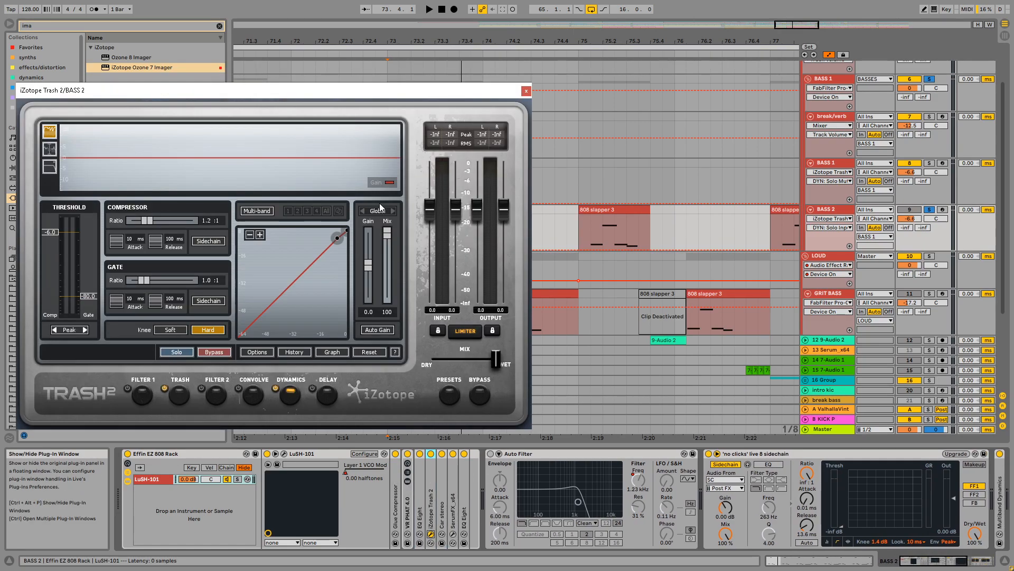
Play from bar 73 with the LOUD group and the 9-Audio 2 track soloed alongside the basses
key("space")
key("space")
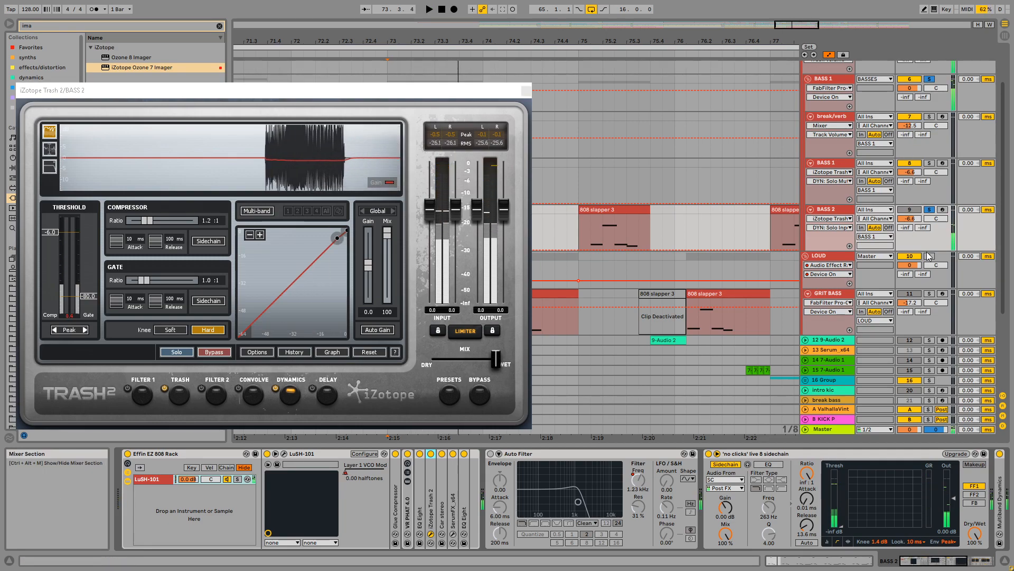
key("space")
left_click(929, 256)
scroll(935, 296, "down", 2)
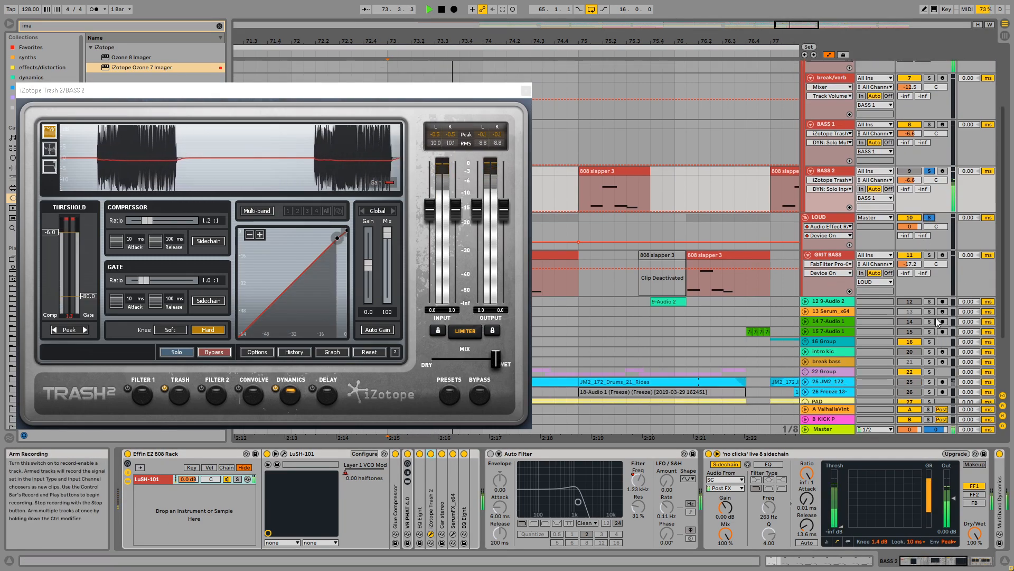
left_click(929, 301)
left_click_drag(382, 95, 432, 60)
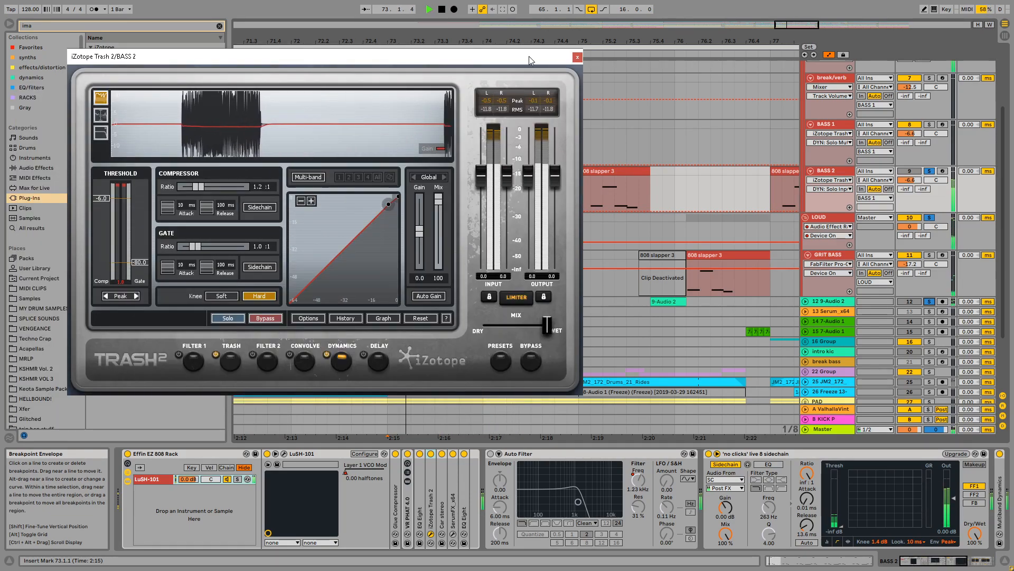
In Trash 2's Trash module, select the high band and bend the upper part of its distortion curve upward during playback
key("space")
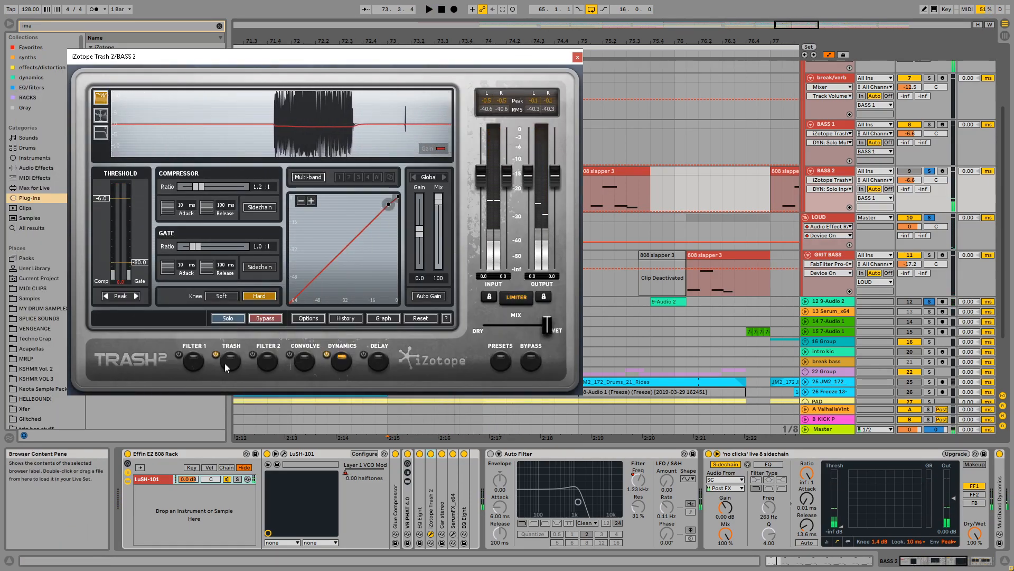
left_click(226, 367)
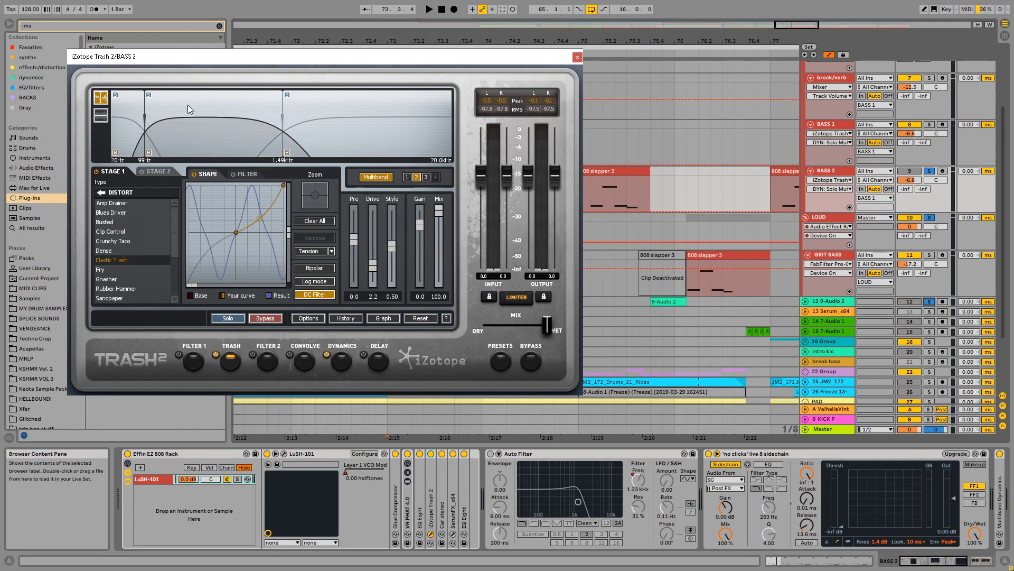
key("space")
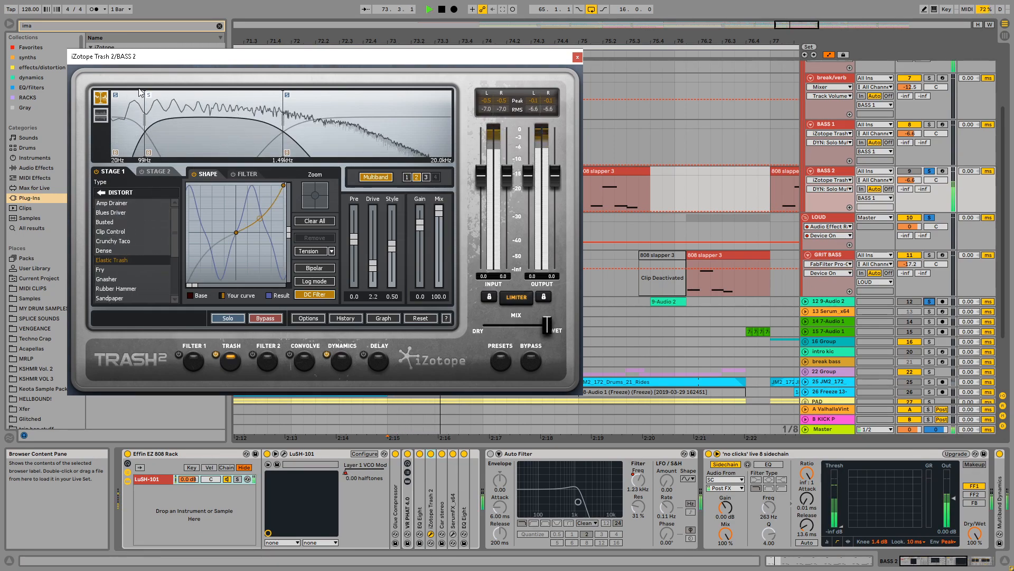
left_click(325, 124)
left_click_drag(261, 214, 263, 193)
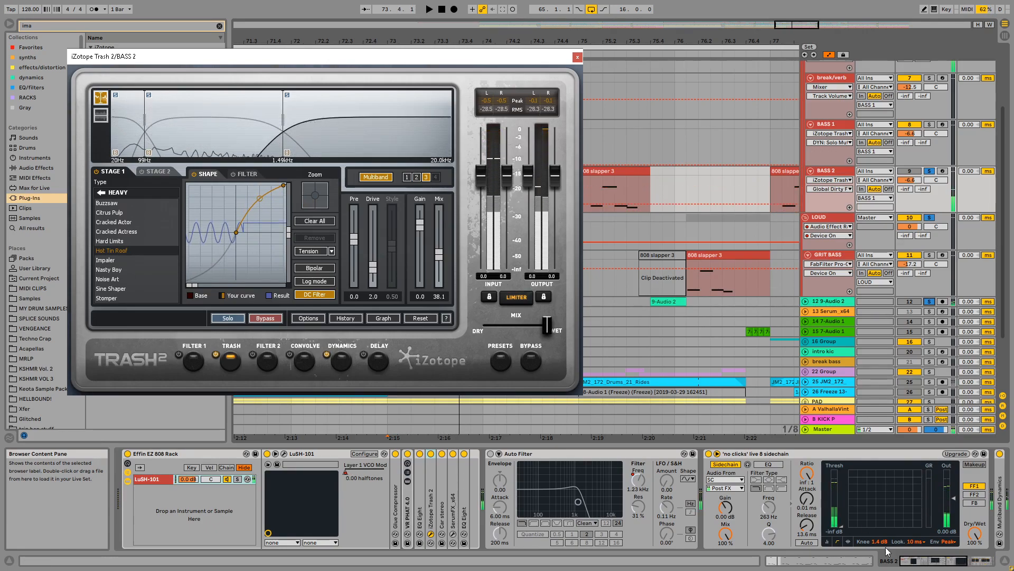
Unfold Multiband Dynamics and fold the 'no clicks' live 8 sidechain device in BASS 2's device chain
left_click_drag(934, 560, 961, 560)
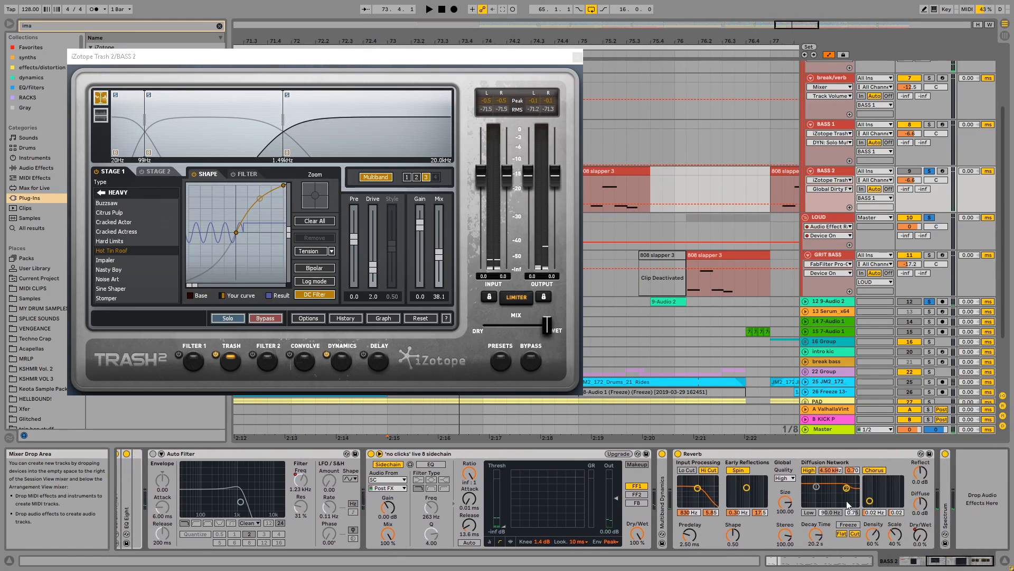
double_click(666, 471)
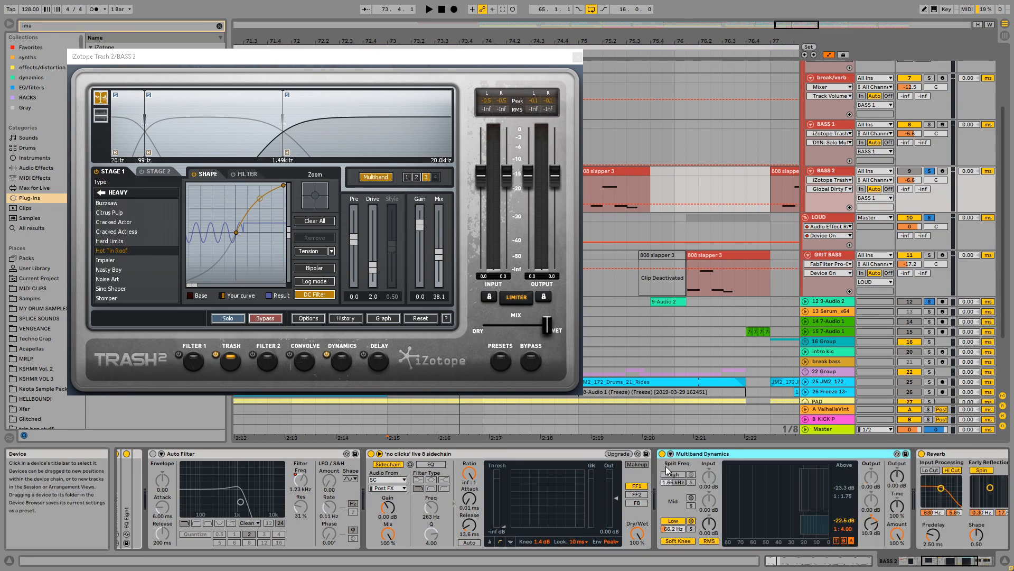
double_click(461, 452)
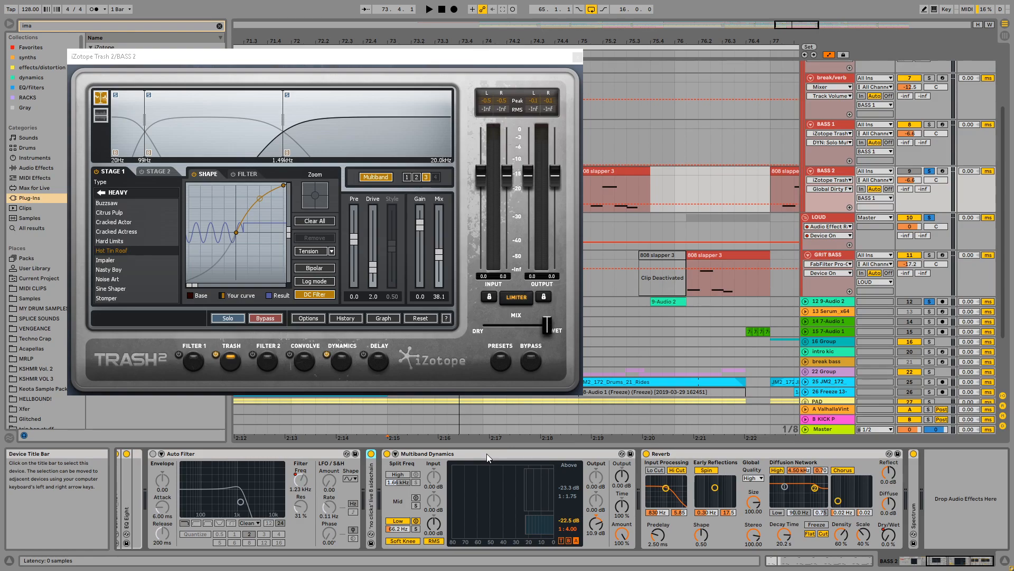
left_click(457, 439)
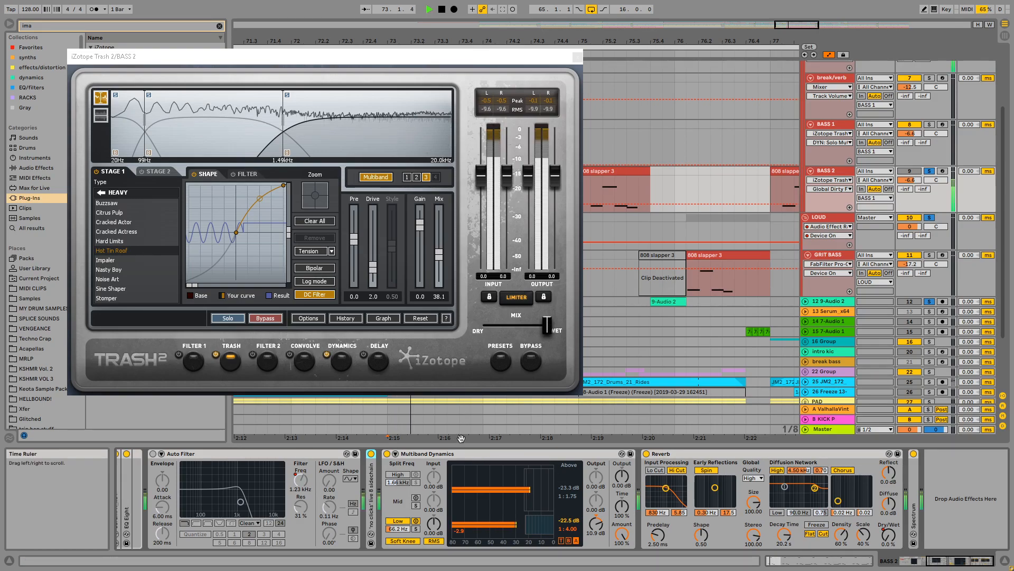
Check BASS 2's output in the Spectrum device during playback from bar 73 and fold the device again
double_click(915, 472)
double_click(945, 453)
key("space")
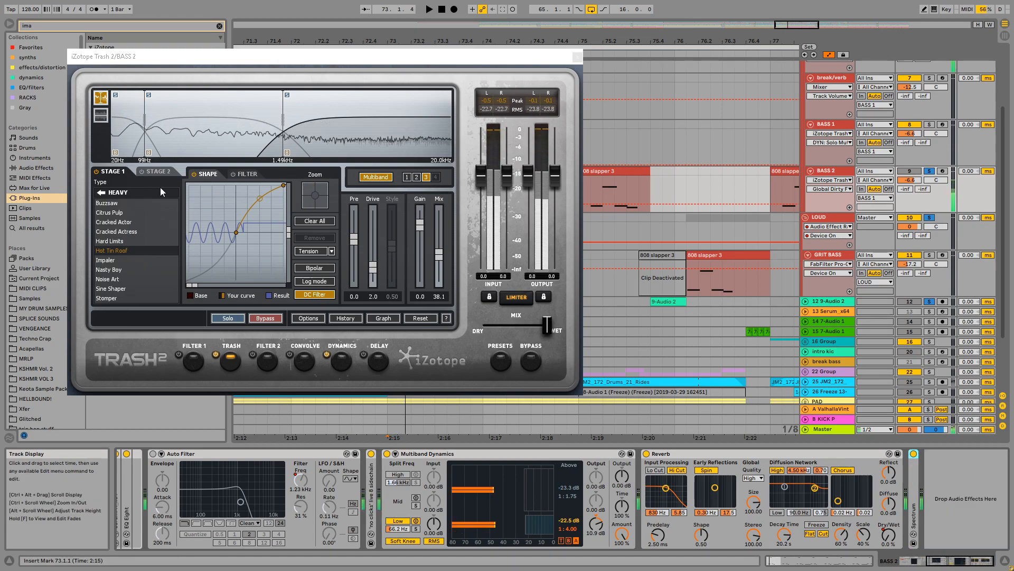
Raise Trash 2's upper crossover to 7.80 kHz and audition the change from bar 73 with the middle band selected
left_click(234, 126)
left_click_drag(280, 120, 389, 125)
key("space")
key("space")
left_click(418, 135)
left_click(309, 126)
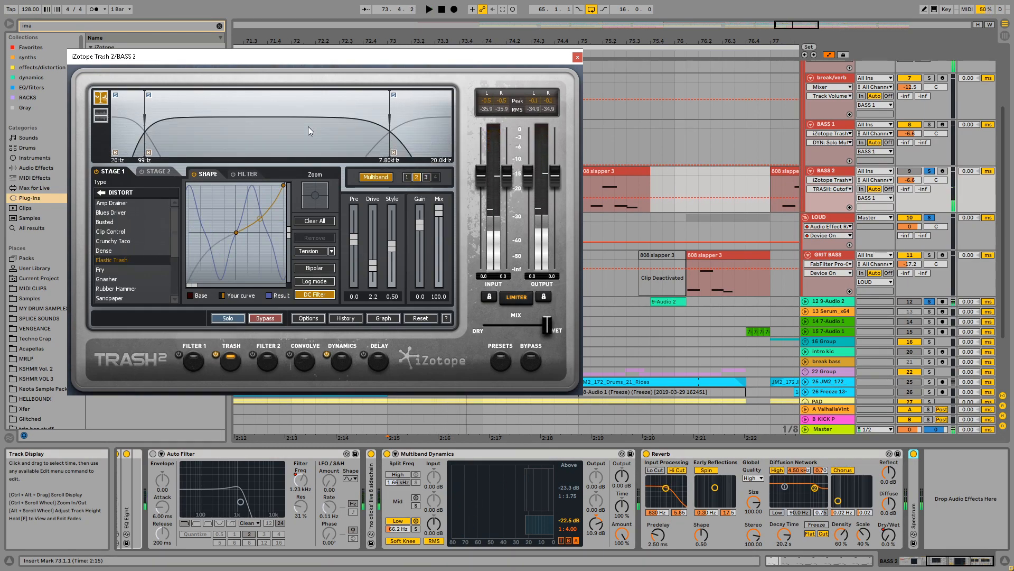
key("space")
key("space")
Straighten the middle band's distortion curve with Pre 4.3 and Drive 2.8, and raise the lower crossover to 160 Hz
left_click_drag(262, 216, 263, 205)
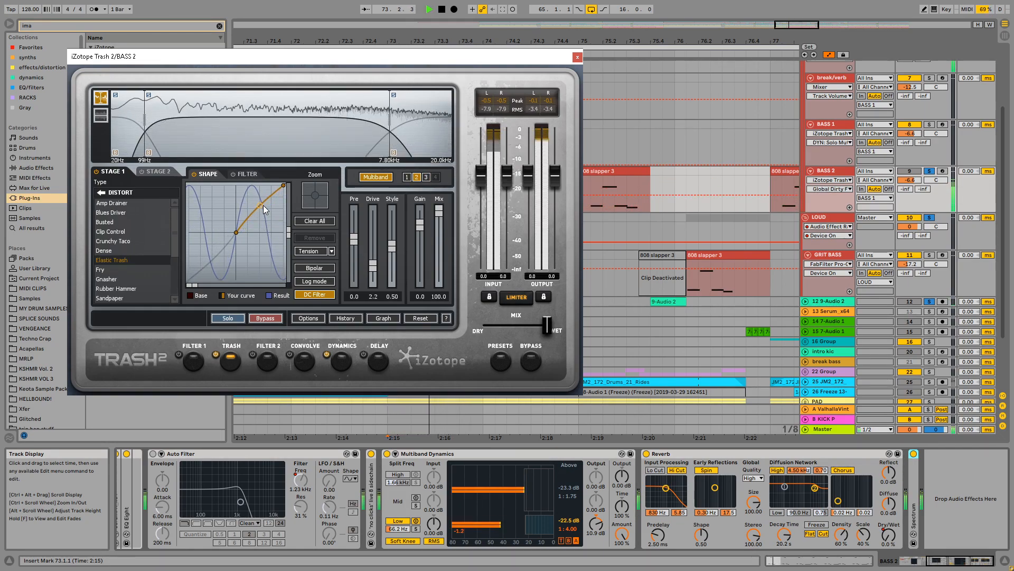
left_click_drag(373, 264, 354, 234)
key("space")
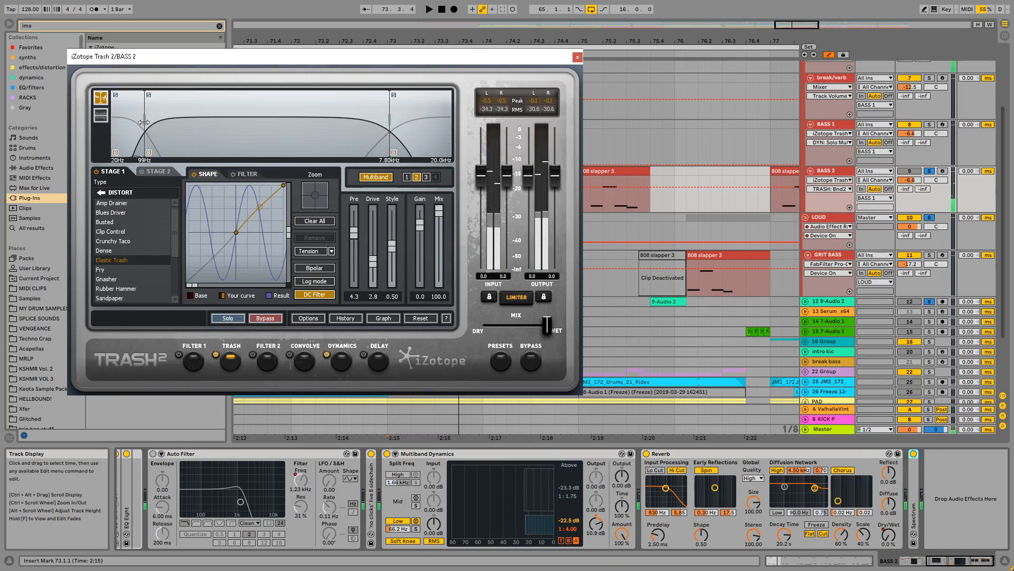
left_click_drag(146, 125, 162, 127)
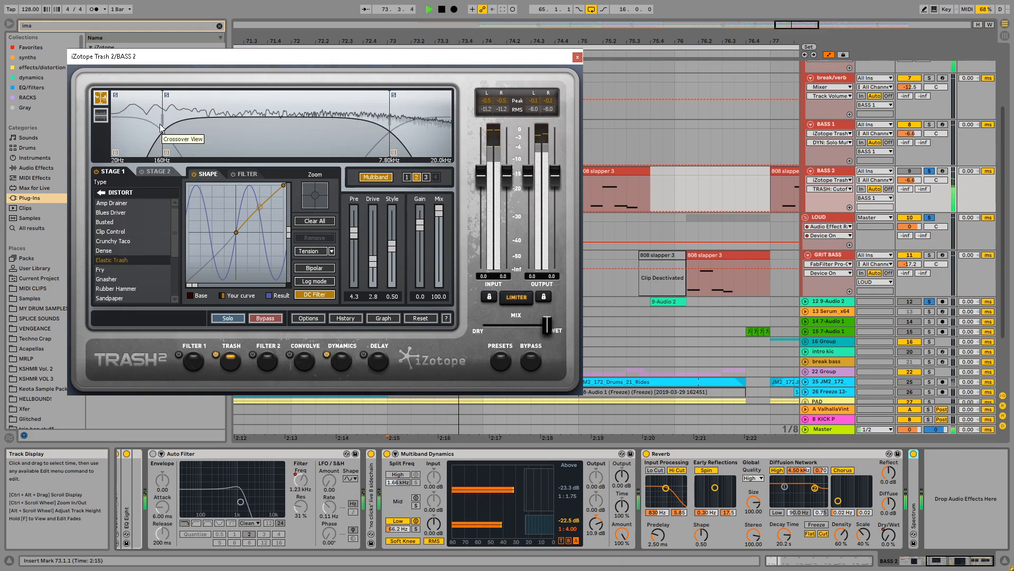
key("space")
In the Dynamics module, set the compressor ratio to 1.9:1 and back the global dry/wet mix off slightly from fully wet
left_click(326, 364)
key("space")
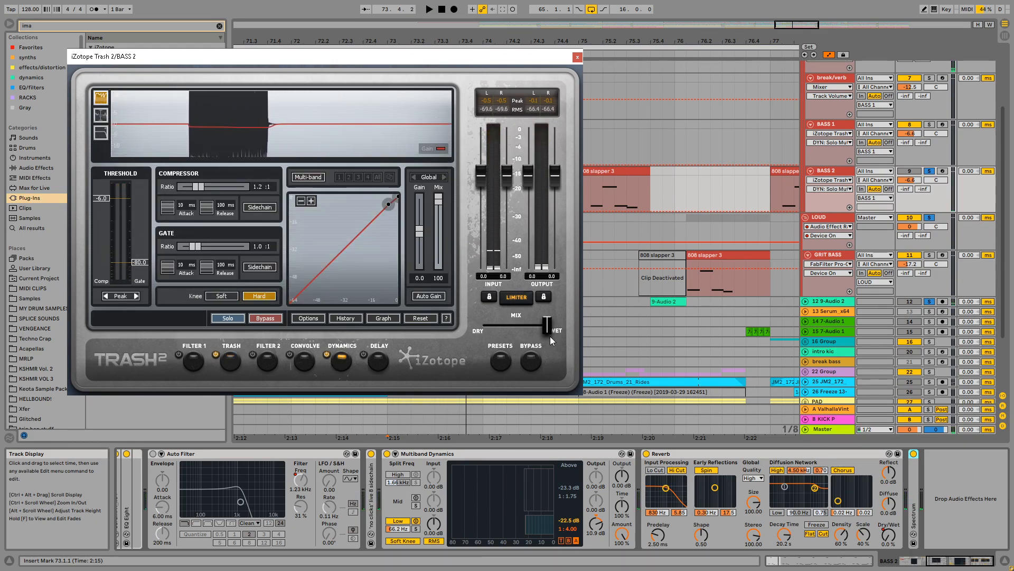
left_click_drag(549, 332, 519, 328)
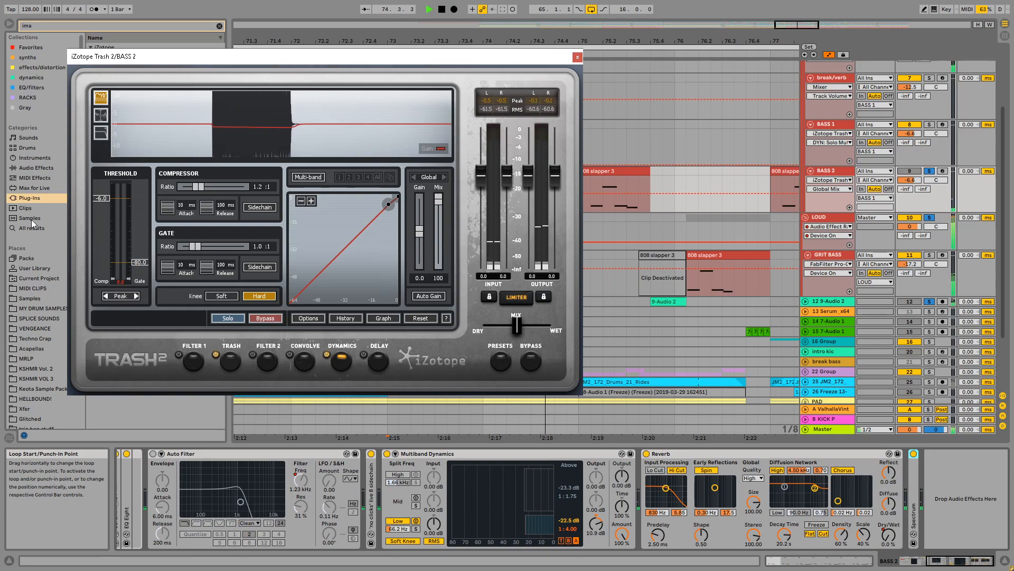
mouse_move(197, 186)
left_mouse_down()
mouse_move(184, 191)
mouse_move(212, 186)
mouse_move(202, 185)
left_mouse_up()
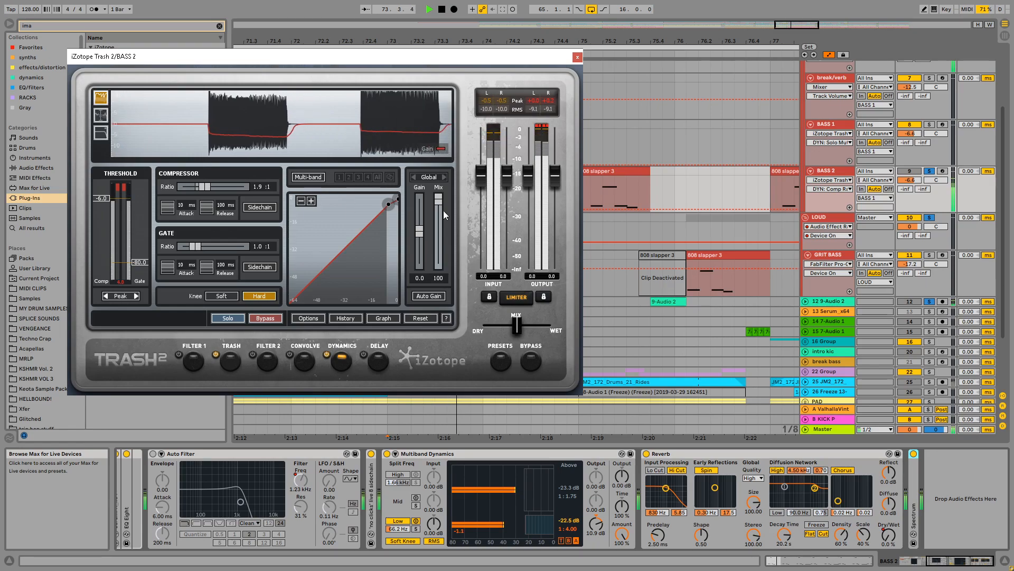
mouse_move(522, 325)
left_mouse_down()
mouse_move(572, 325)
mouse_move(541, 328)
left_mouse_up()
key("space")
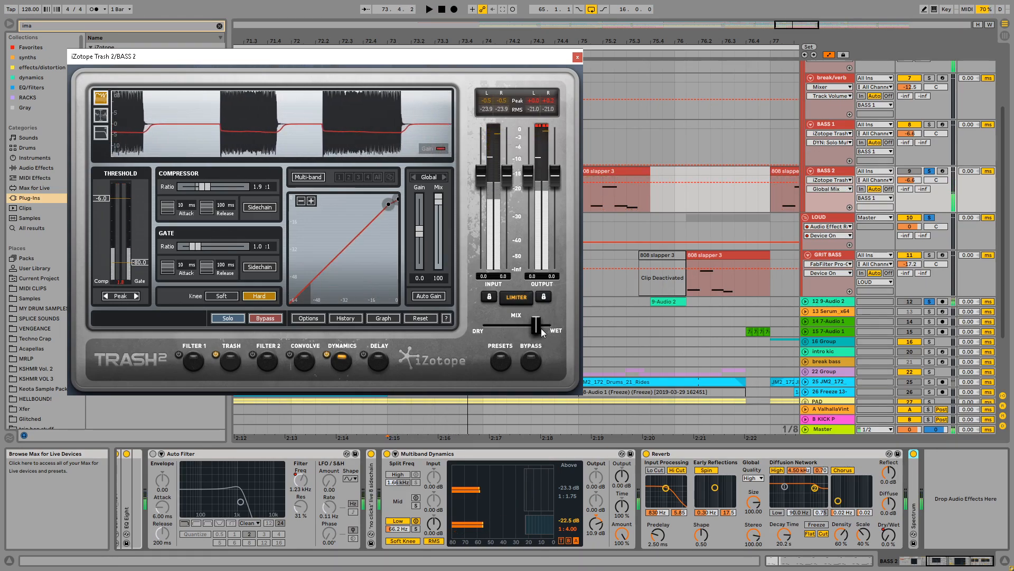
Load the Digital Clap impulse response from Classic Textures in Trash 2's Convolve module and audition it from bar 73
left_click(289, 354)
left_click(116, 256)
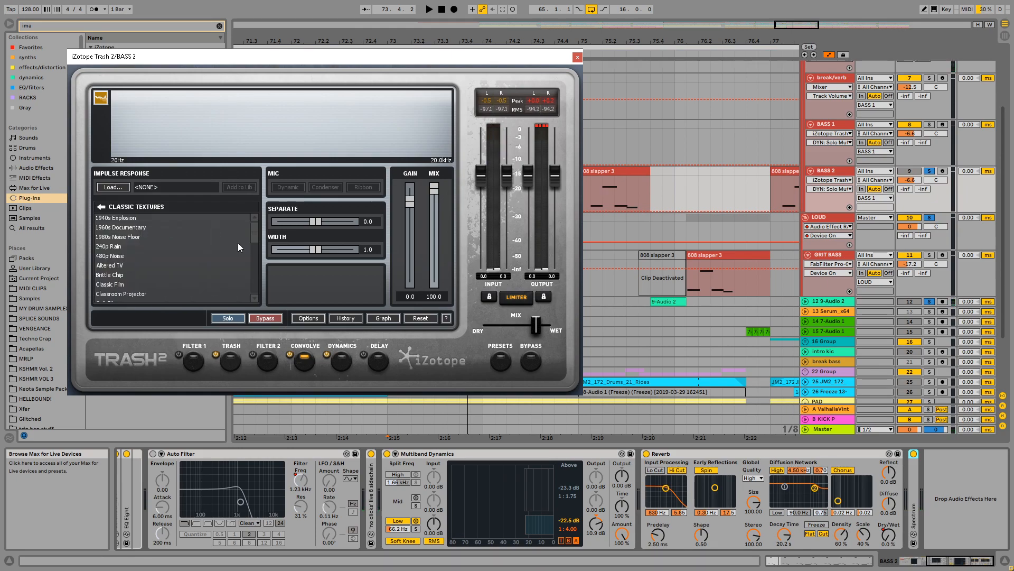
scroll(238, 242, "down", 2)
left_click(175, 267)
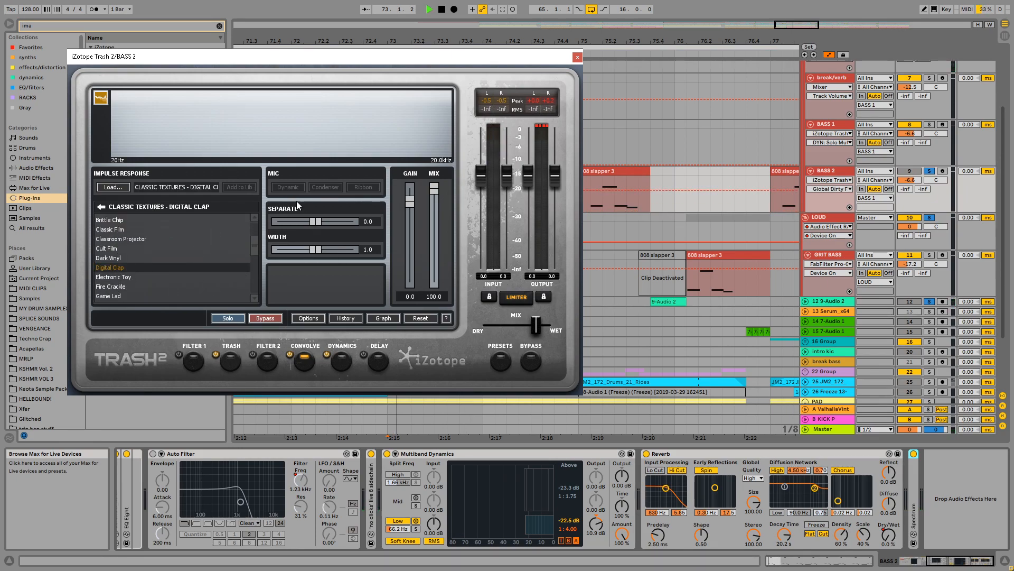
key("space")
Set Convolve's Mix to 16.9 and Separate to 30.0, and close the Trash 2 window
left_click_drag(434, 189, 433, 271)
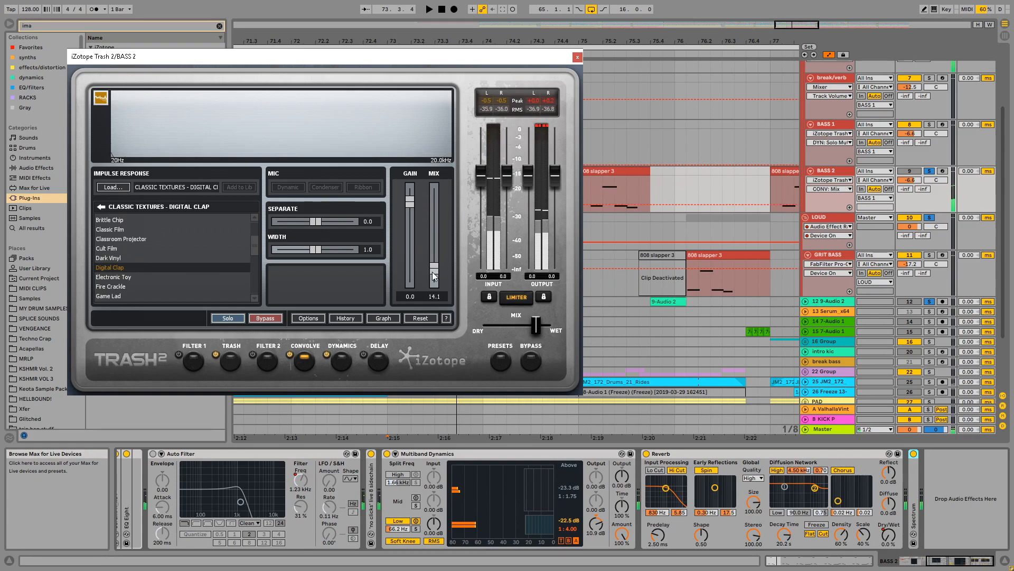
key("space")
left_click_drag(315, 221, 366, 222)
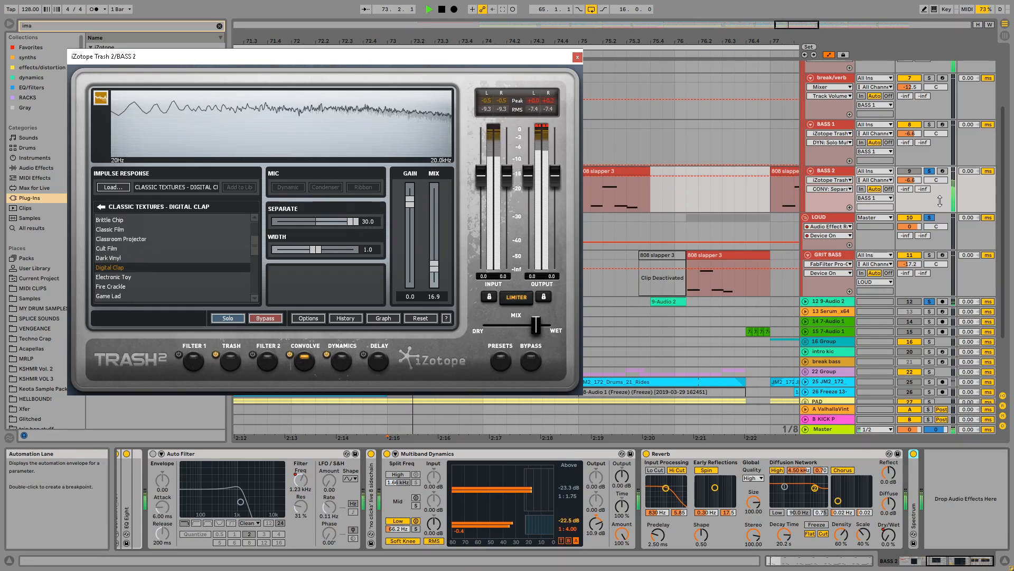
left_click(578, 58)
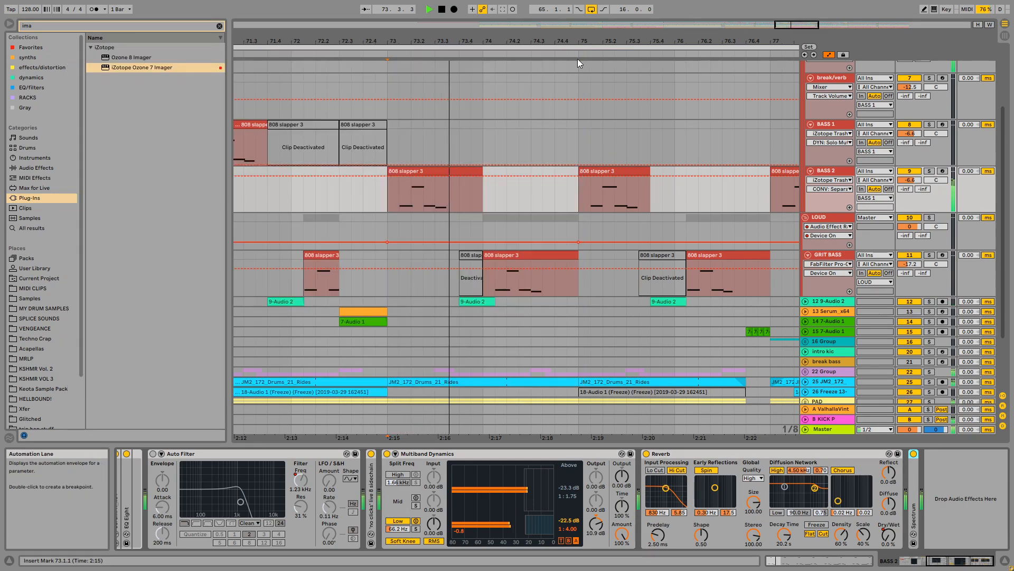
Copy BASS 2's clip from bar 73 over the clip at bar 75 and play from bar 73
scroll(568, 159, "down", 3, "ctrl")
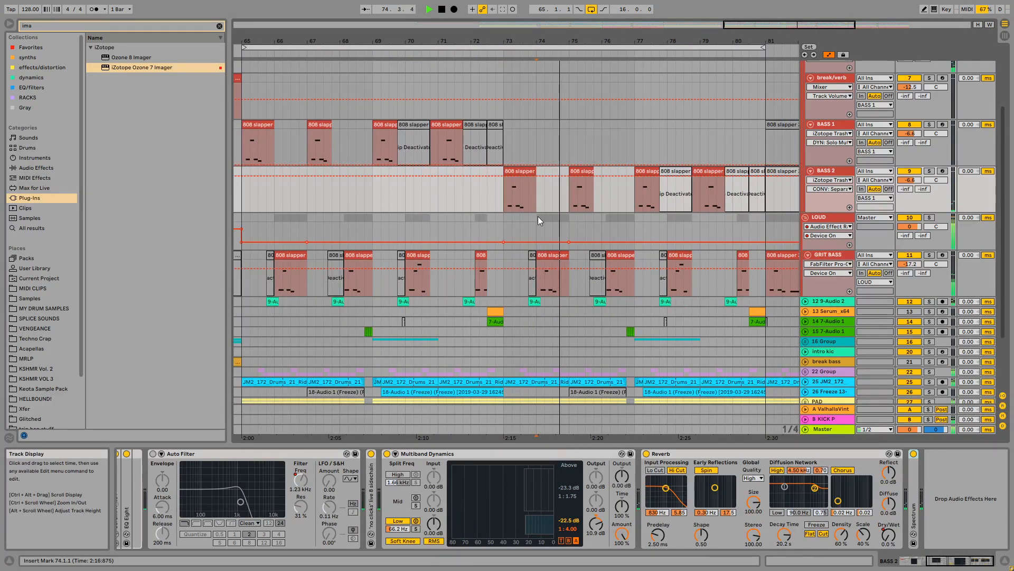
left_click(538, 217)
left_click(826, 171)
key("space")
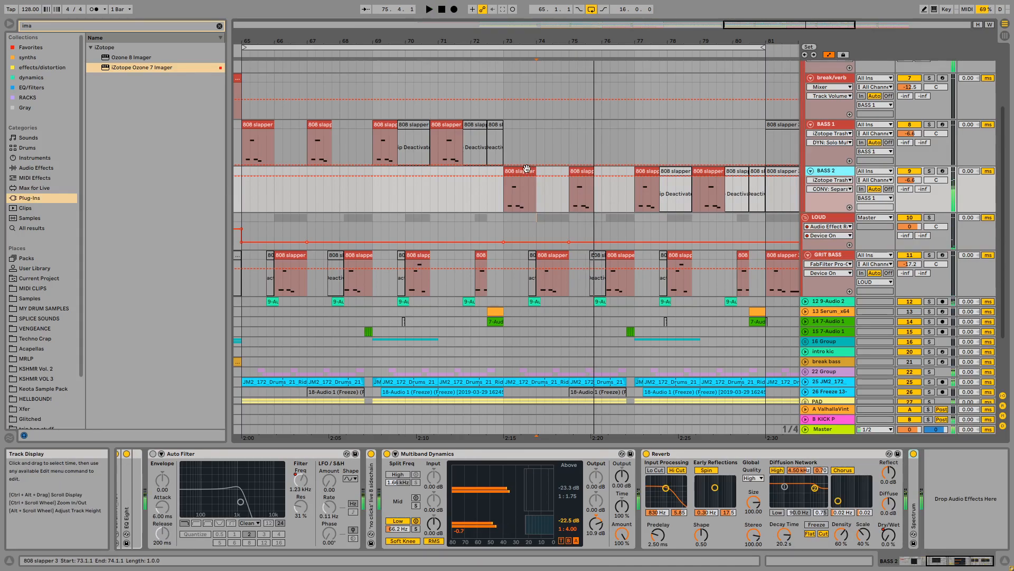
left_click_drag(524, 170, 592, 182, "ctrl")
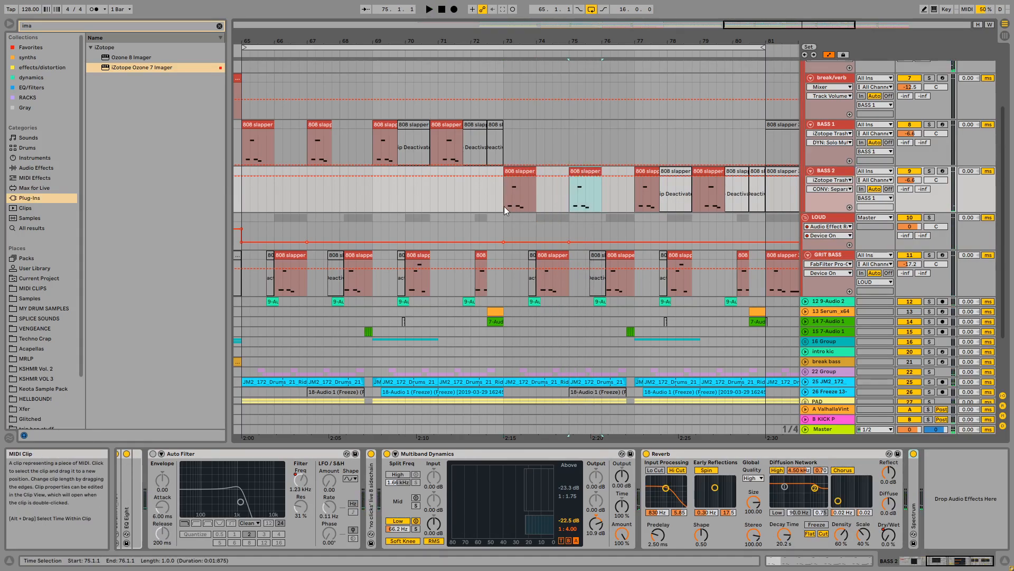
left_click(504, 209)
key("space")
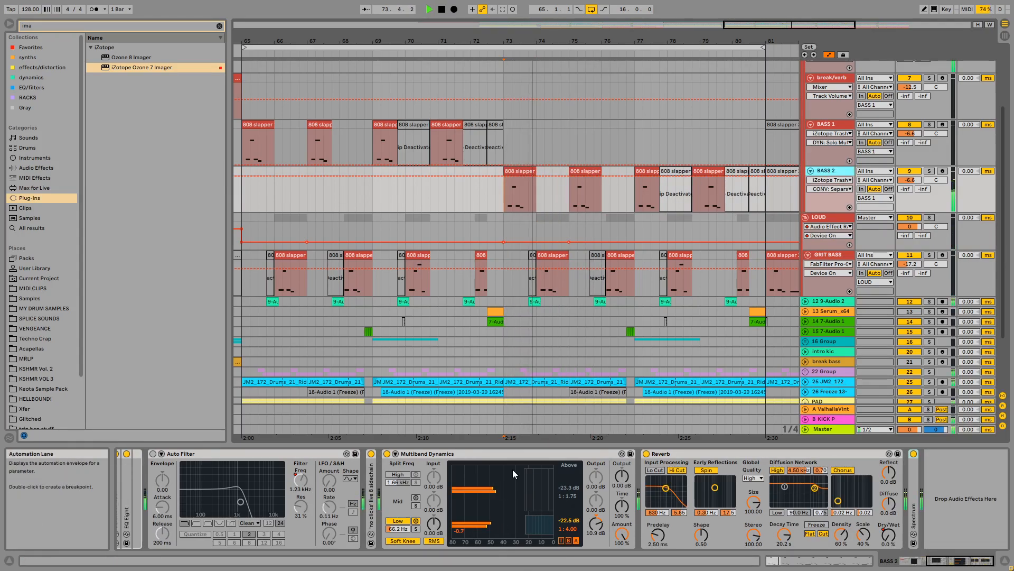
Fold Multiband Dynamics on BASS 2 and place the insert marker around bar 77 during playback
double_click(467, 455)
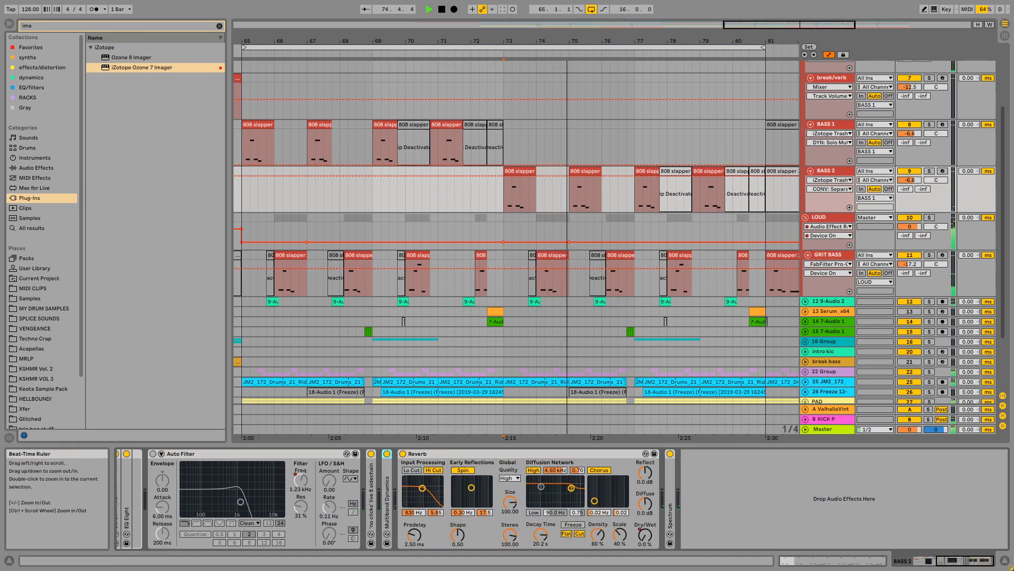
left_click_drag(639, 41, 547, 44)
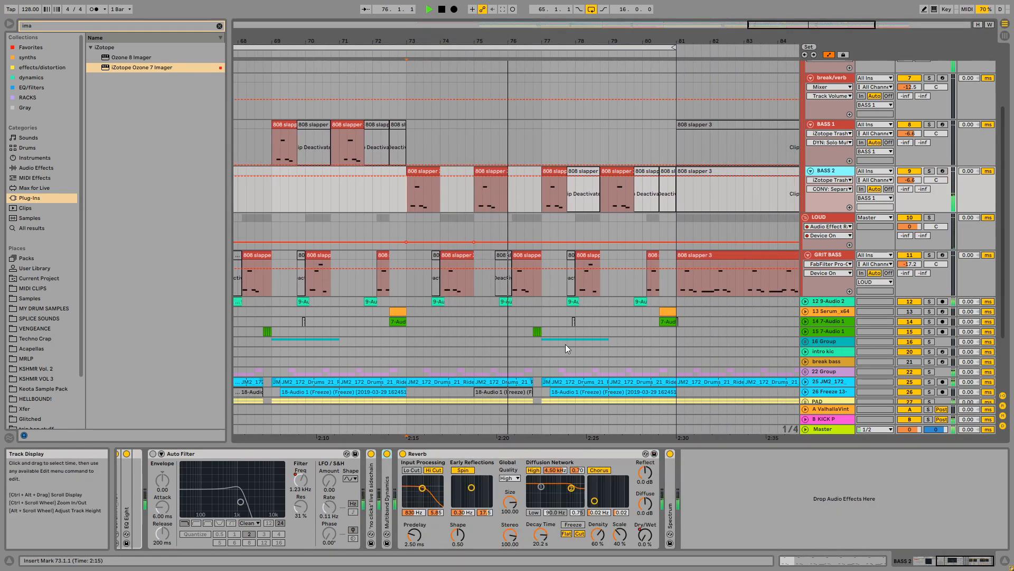
left_click(540, 218)
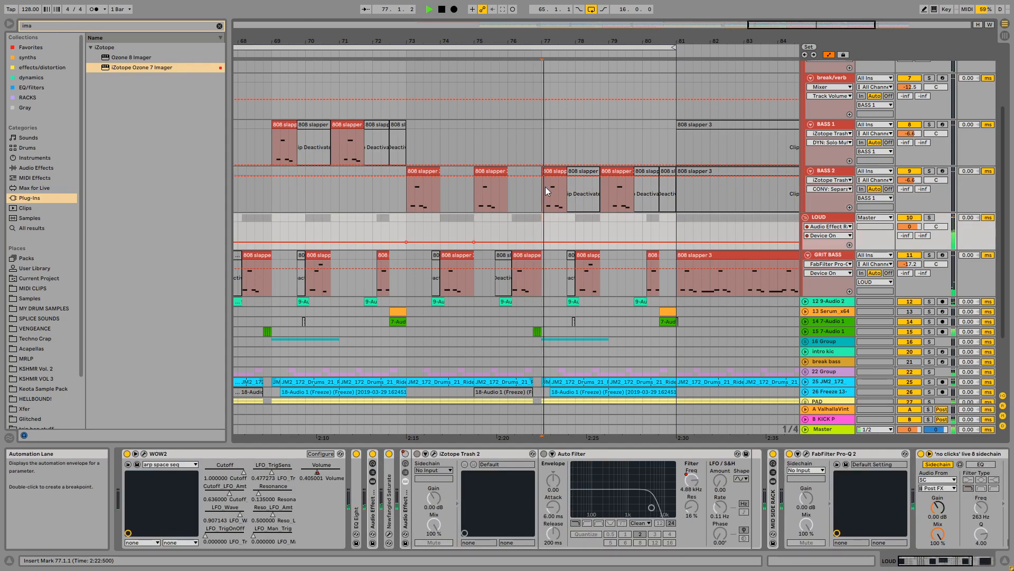
left_click(545, 186)
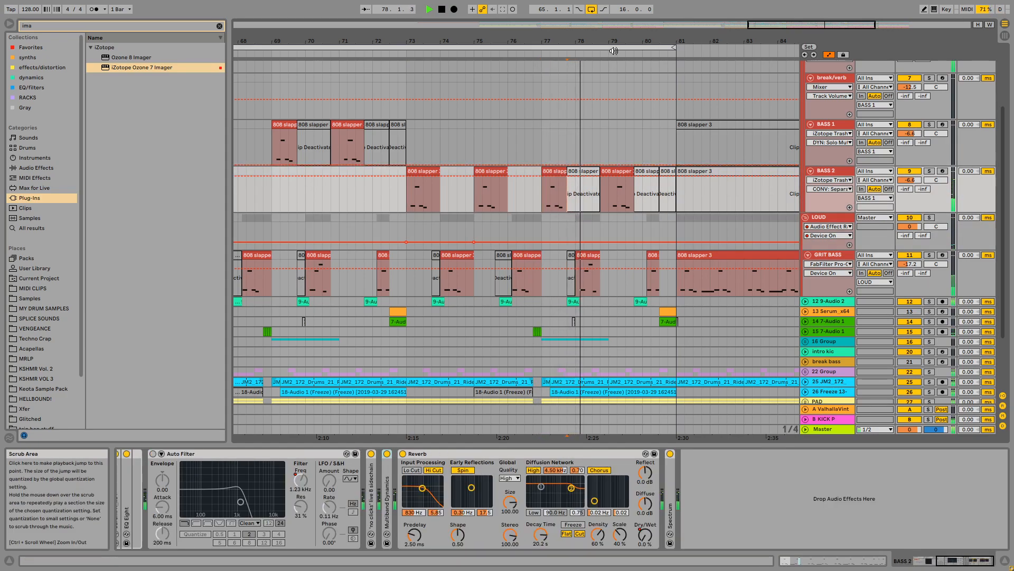
Copy BASS 2's clip from bar 75 to bar 79, audition it and solo the BASS 2 track
left_click(620, 170)
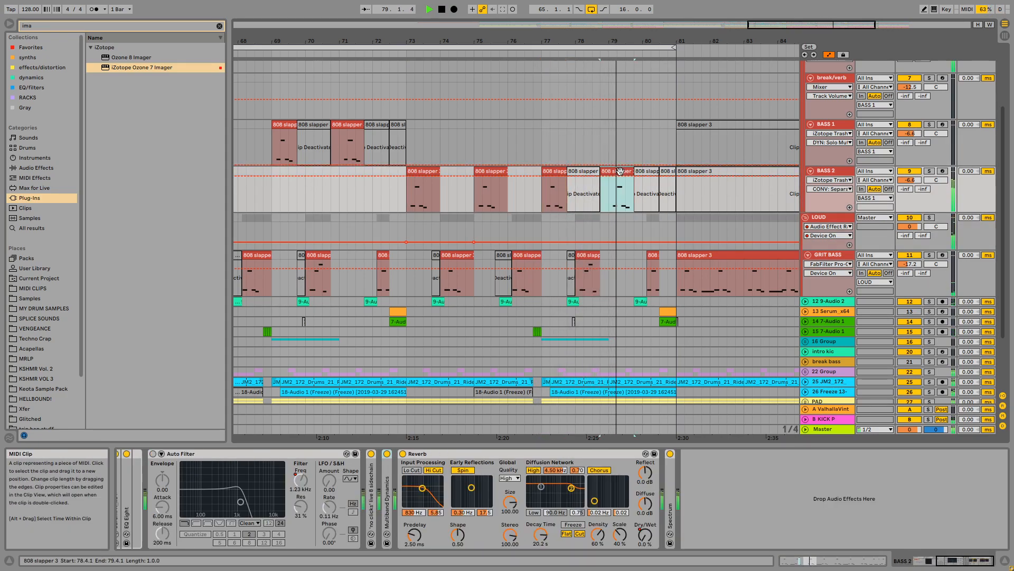
key("space")
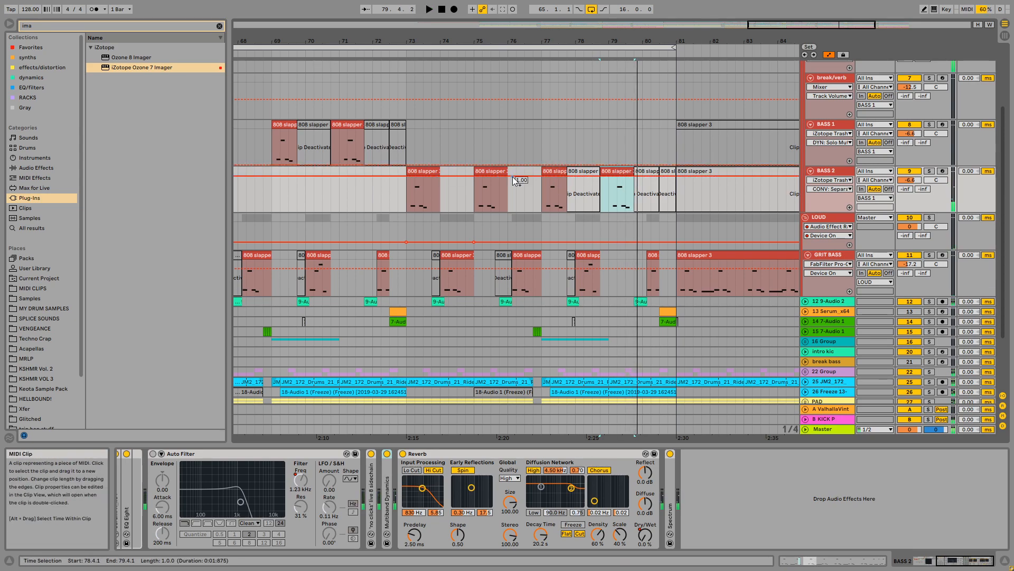
left_click_drag(480, 170, 607, 189)
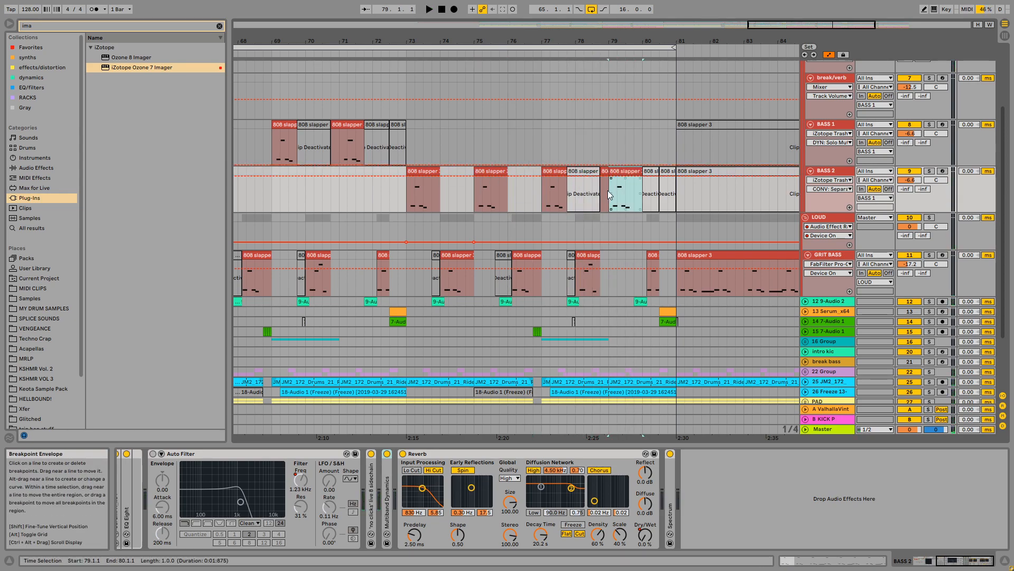
key("space")
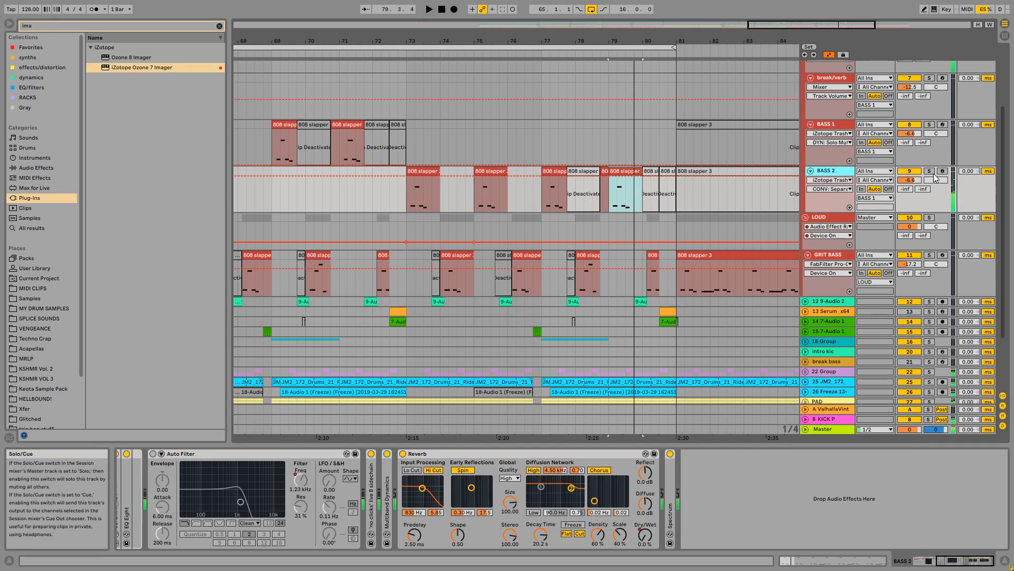
left_click(929, 170)
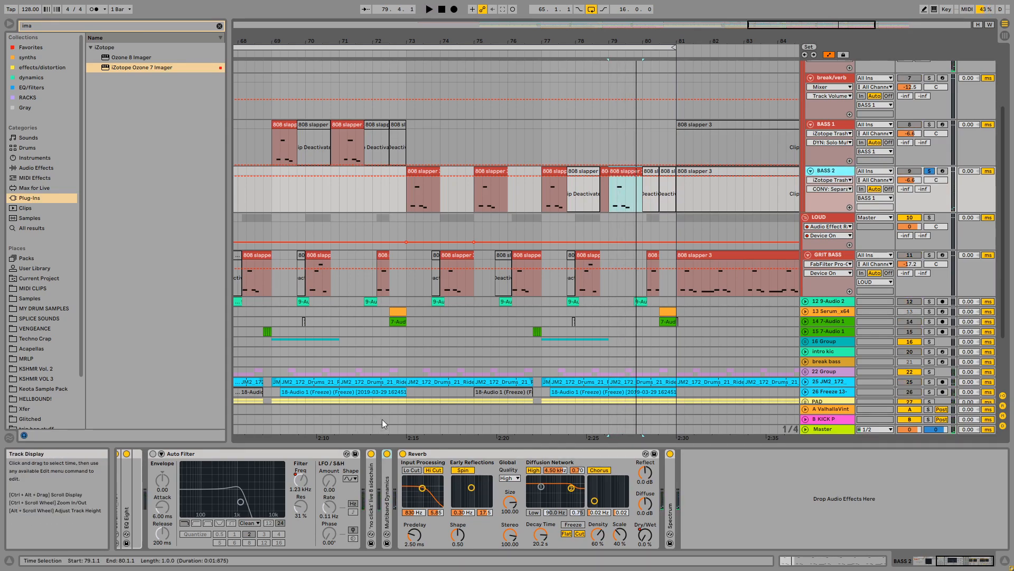
Bring BASS 2's LuSH-101 into view, audition the soloed track from bar 73 and turn its solo off
left_click(945, 565)
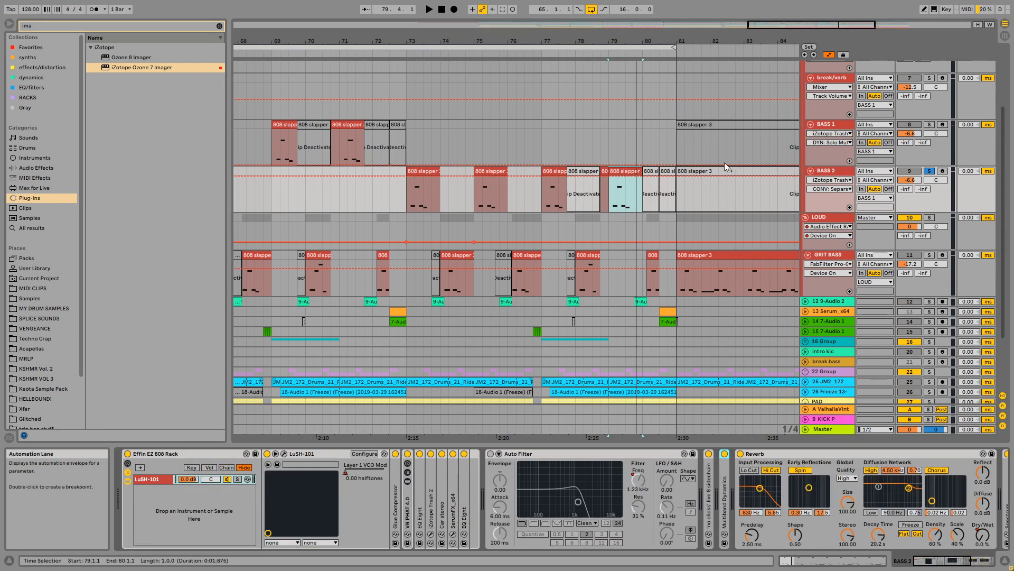
left_click(298, 456)
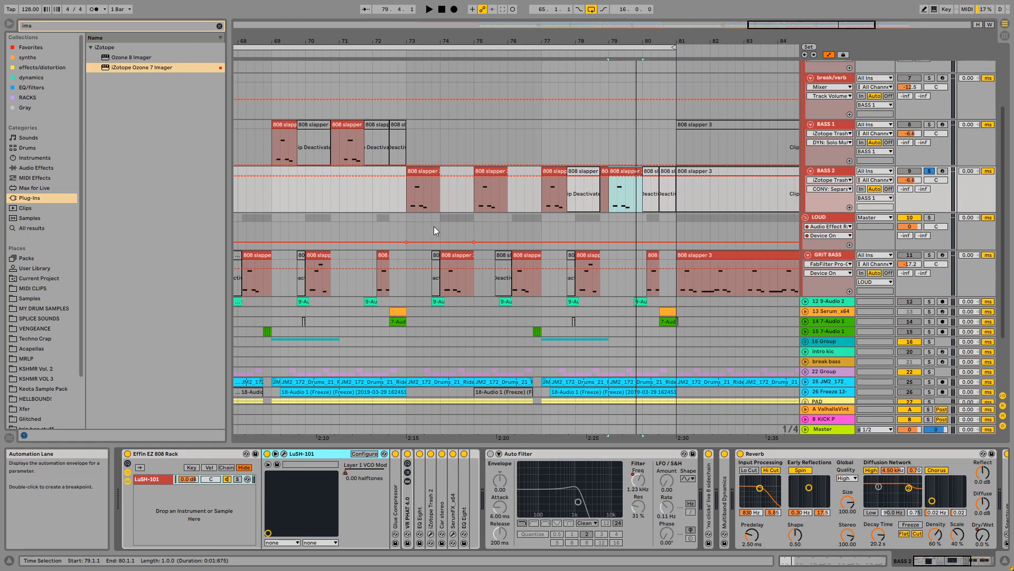
left_click(414, 208)
key("space")
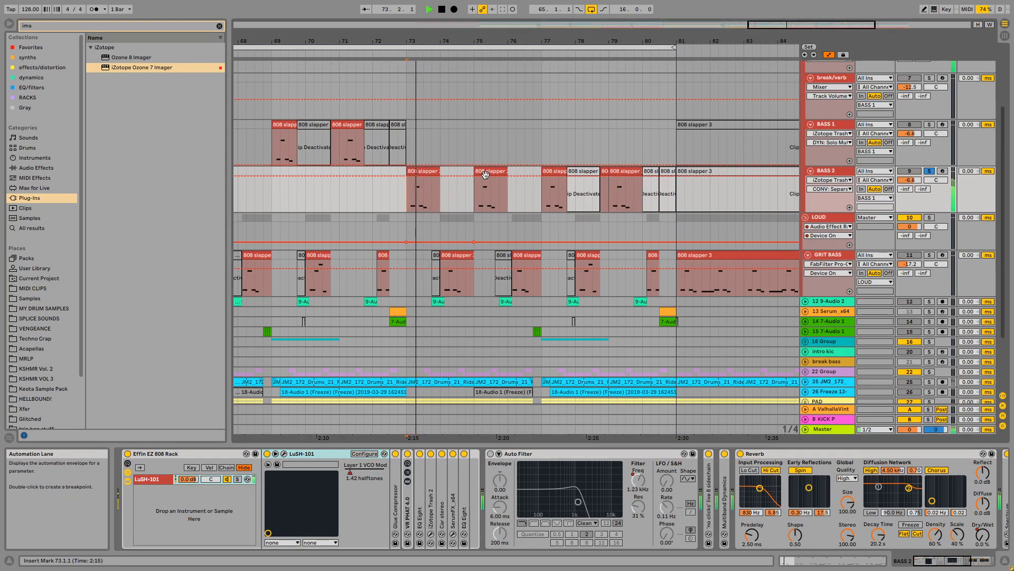
key("space")
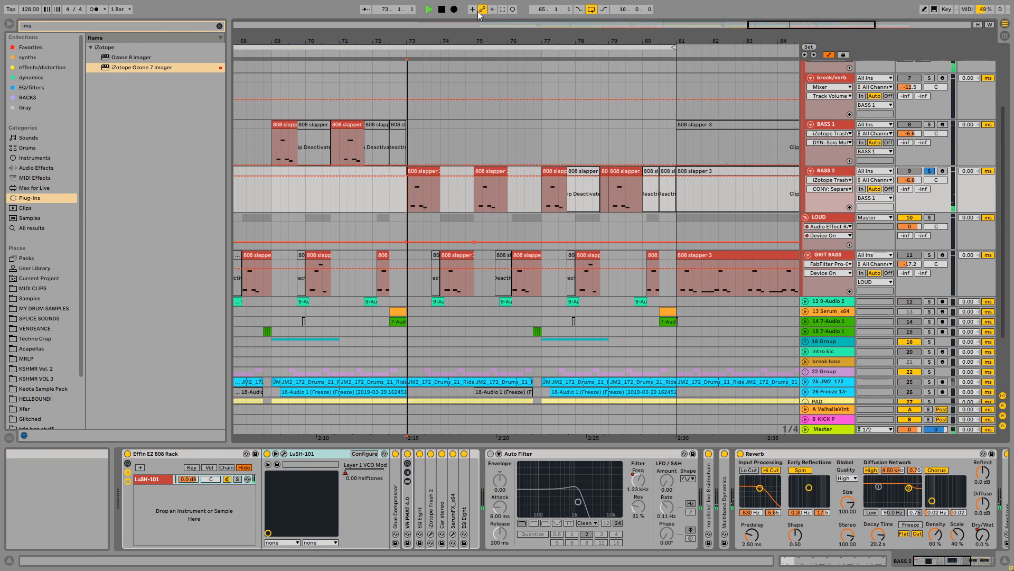
key("minus")
left_click(930, 171)
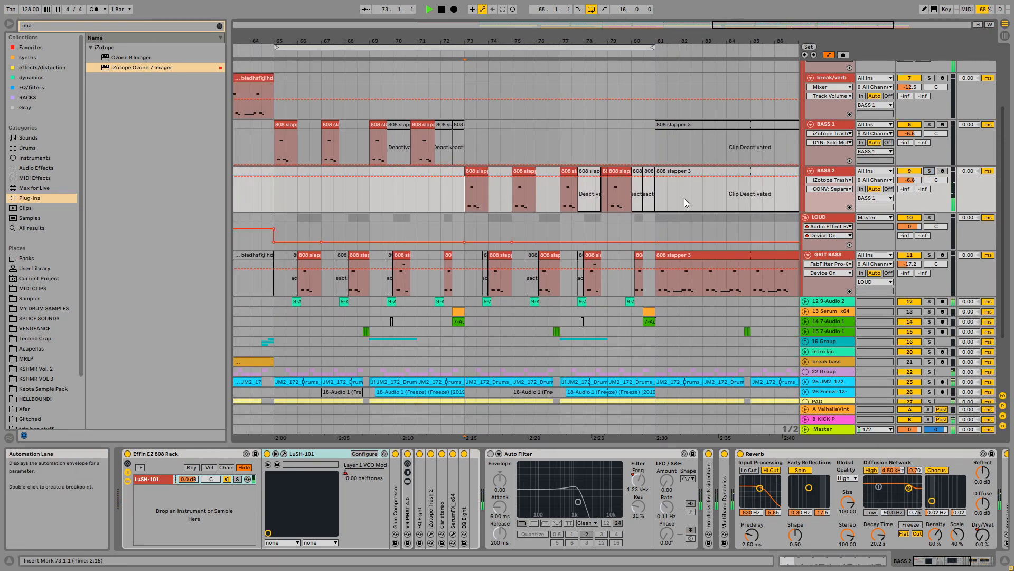
Listen to the full arrangement from around bar 63, from bar 49 and from bar 73 to review the drop
key("minus")
key("space")
left_click(335, 192)
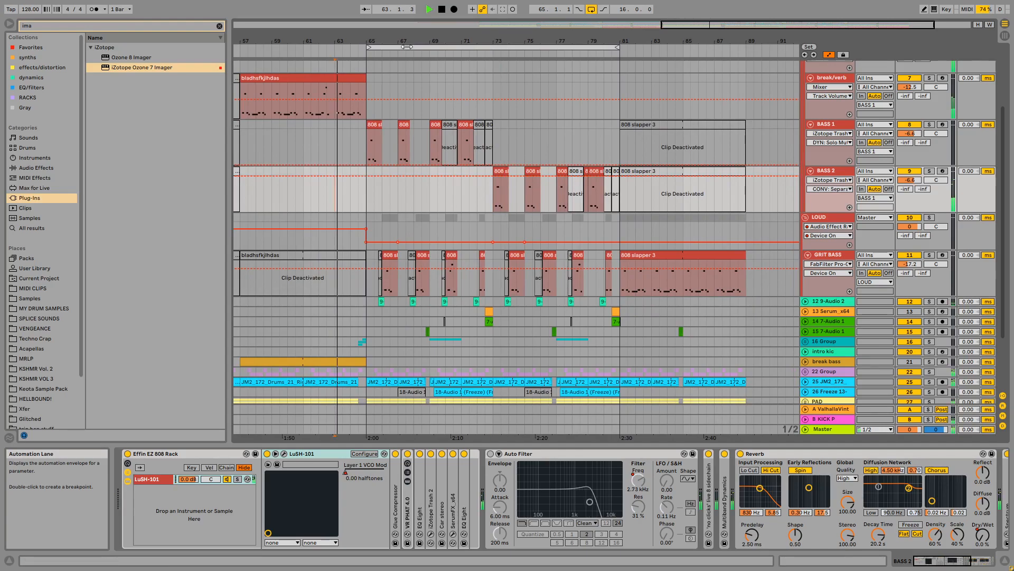
key("minus")
left_click(519, 195)
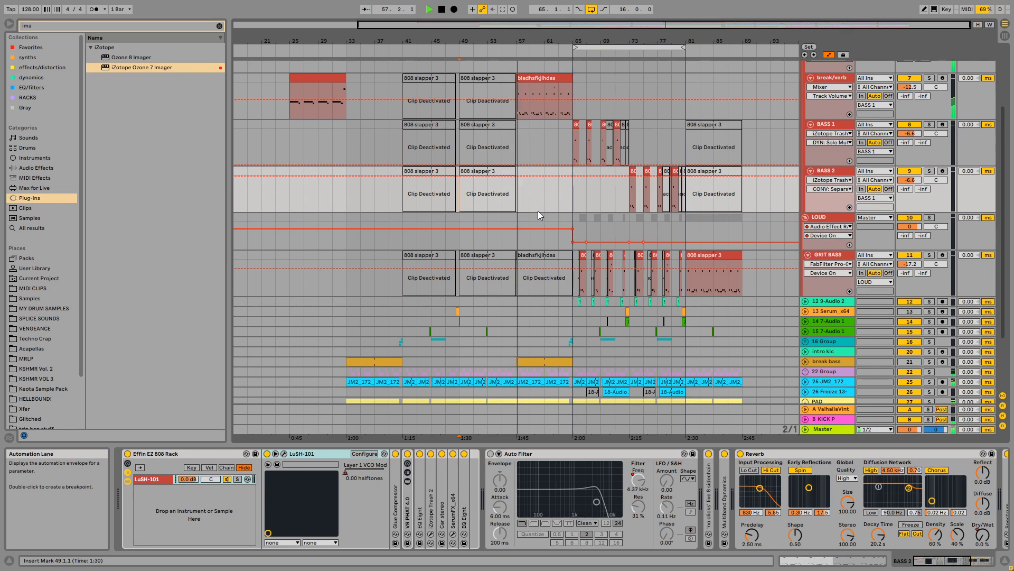
scroll(581, 200, "up", 1)
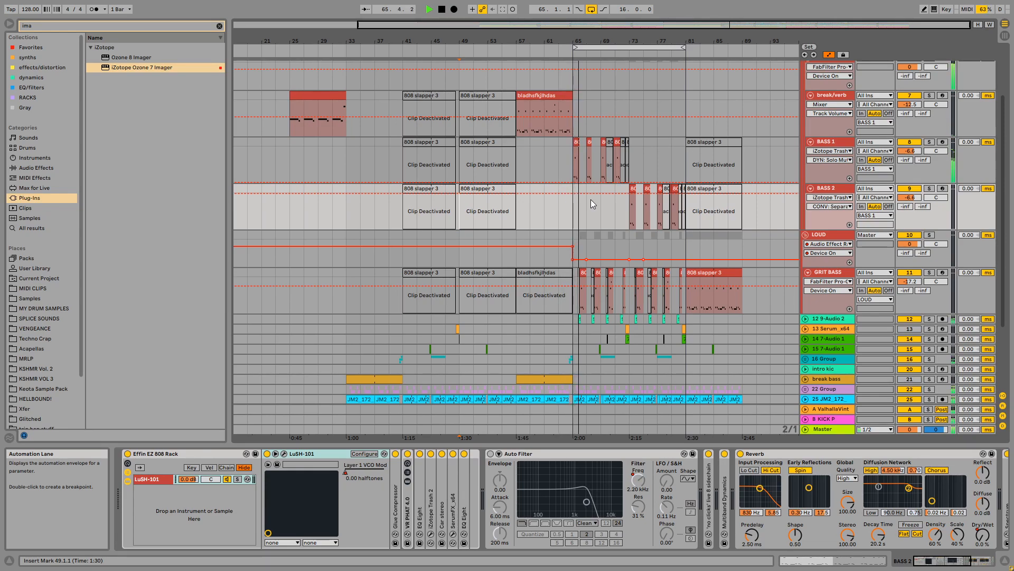
left_click(851, 141)
left_click(628, 96)
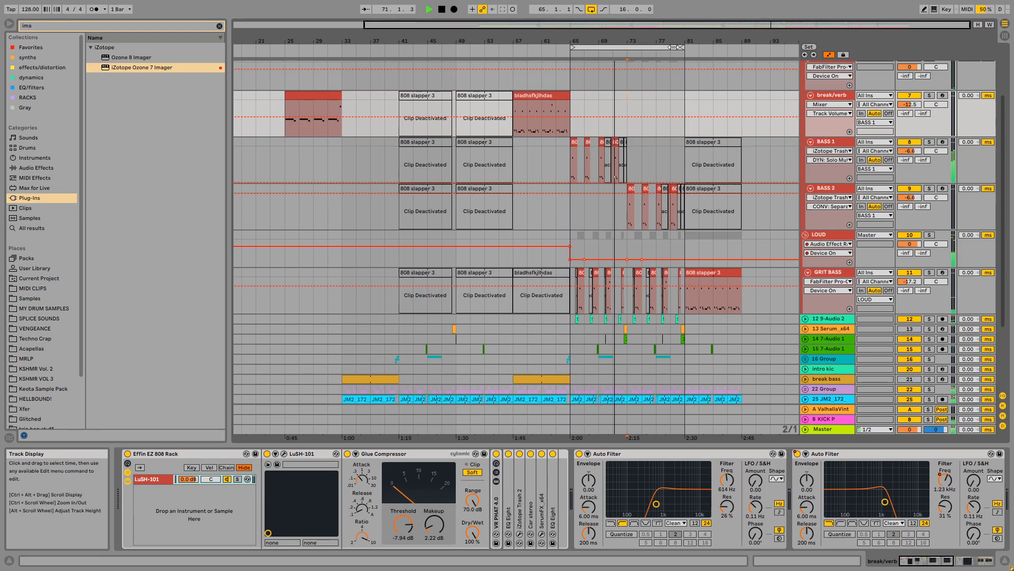
left_click_drag(677, 39, 592, 82)
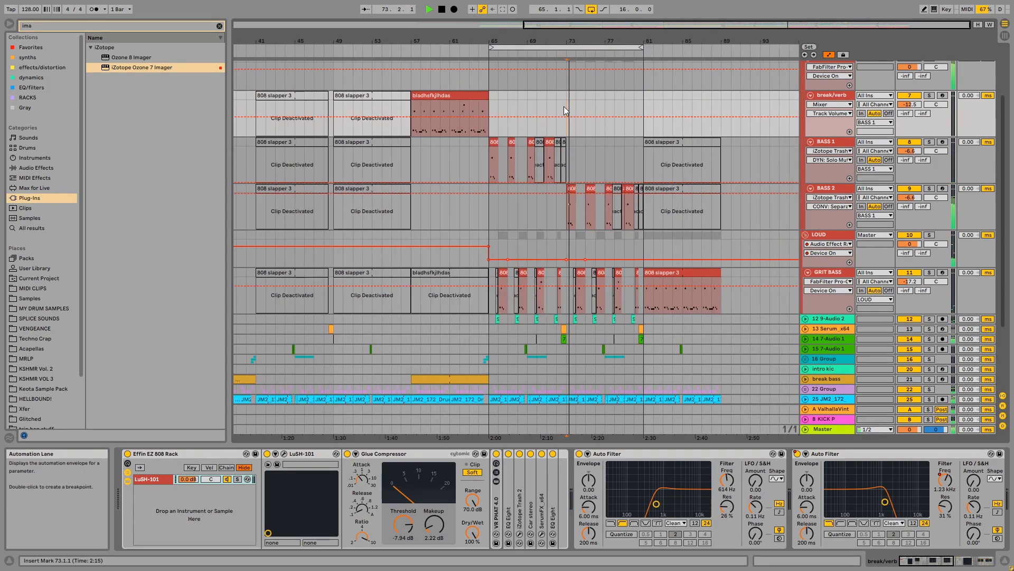
Fold the Auto Filter on BASS 2 and place the insert marker at bar 73
left_click(833, 189)
double_click(549, 454)
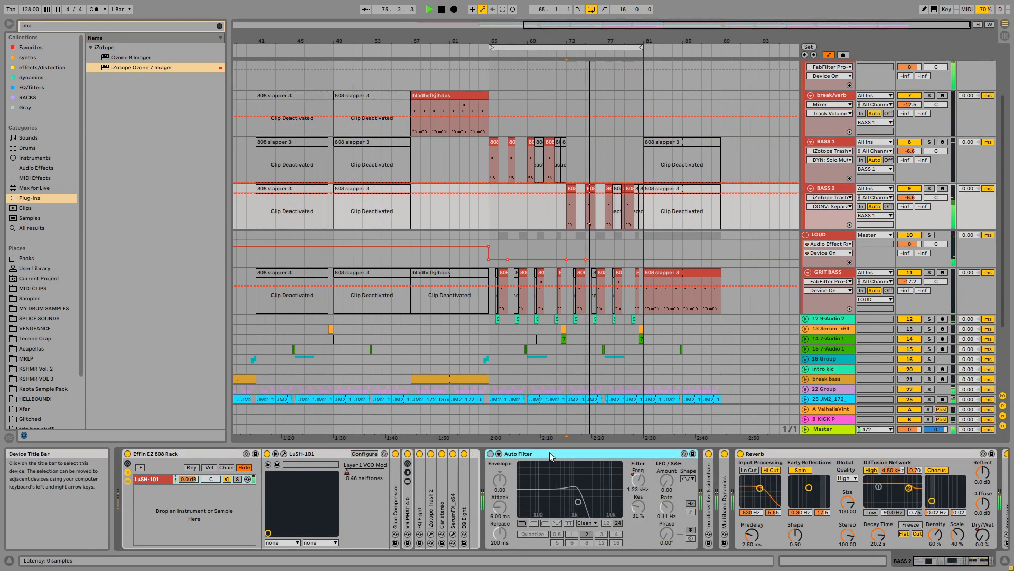
left_click(565, 219)
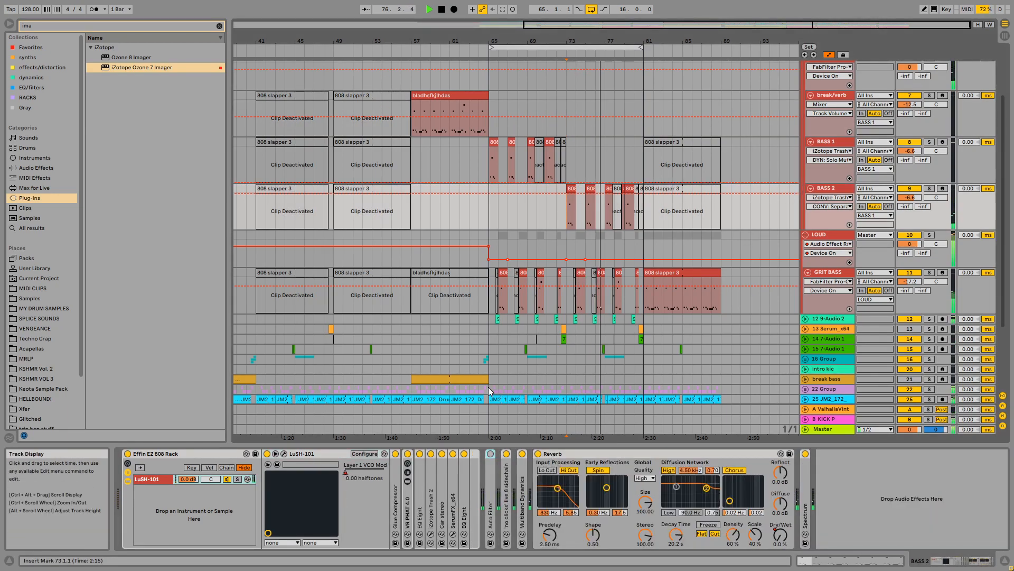
Open BASS 2's LuSH-101, solo the track, audition the synth from bar 73 and close its window
left_click(284, 454)
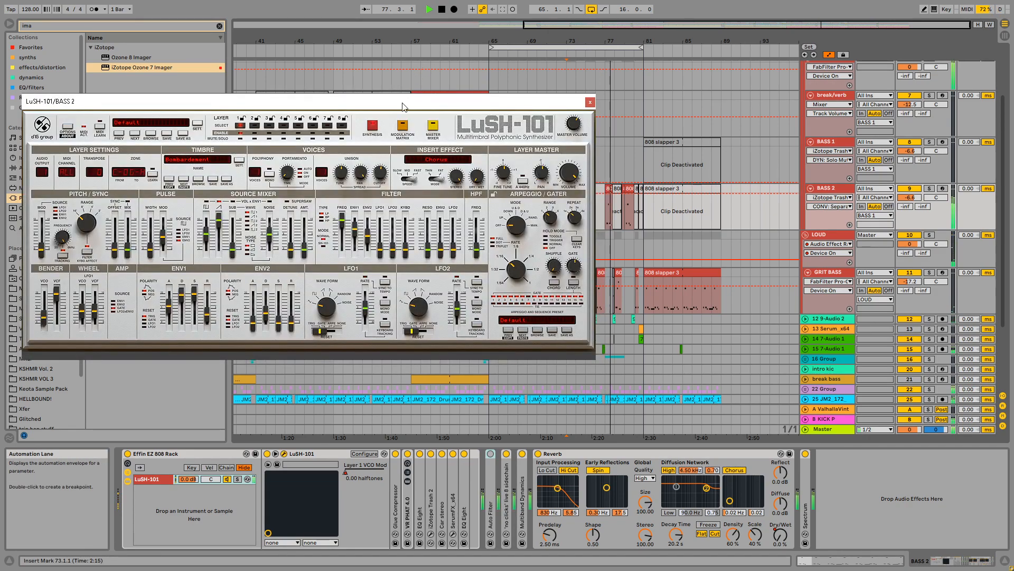
left_click_drag(522, 103, 451, 111)
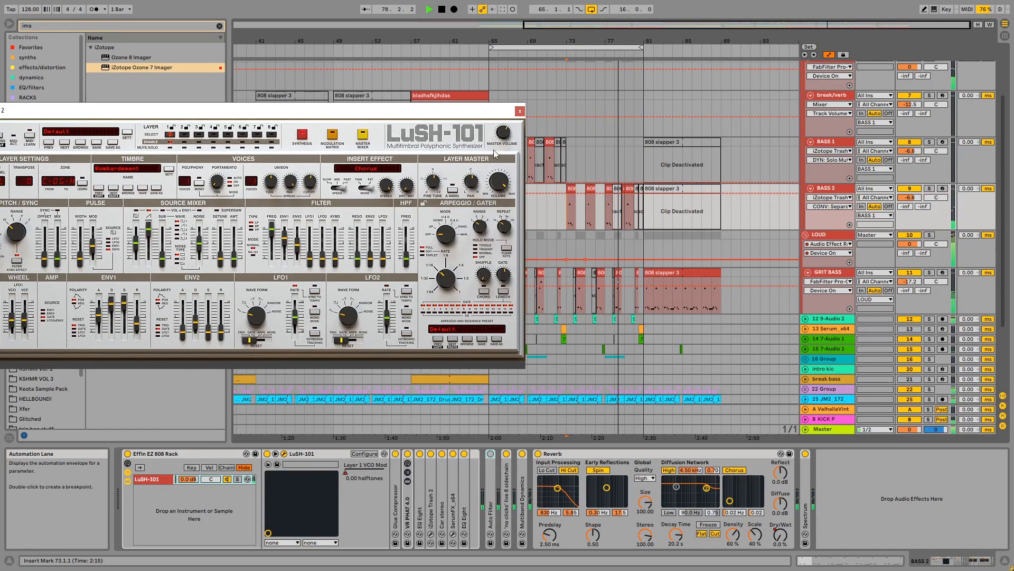
left_click(567, 158)
key("space")
key("space")
left_click(929, 188)
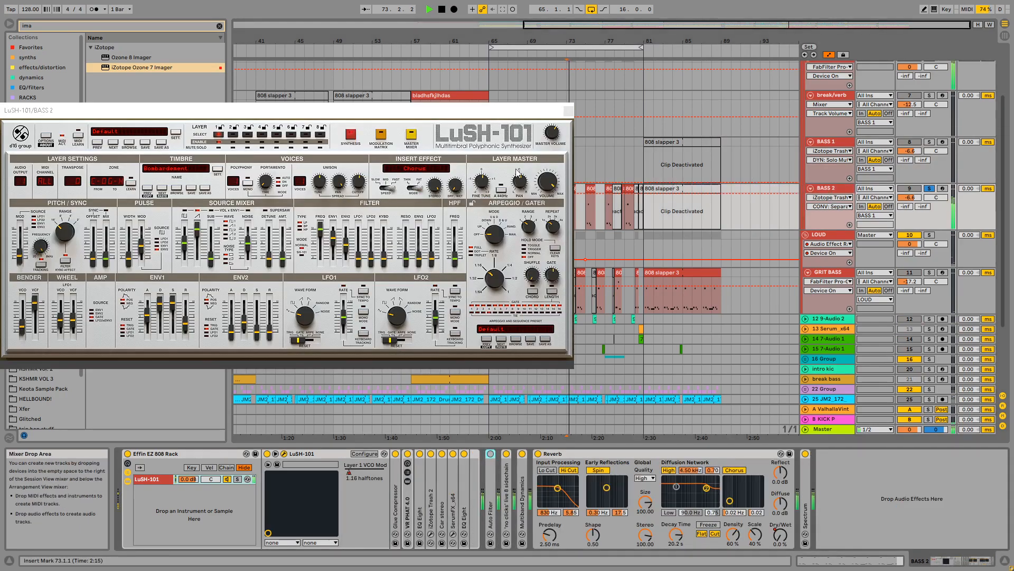
key("space")
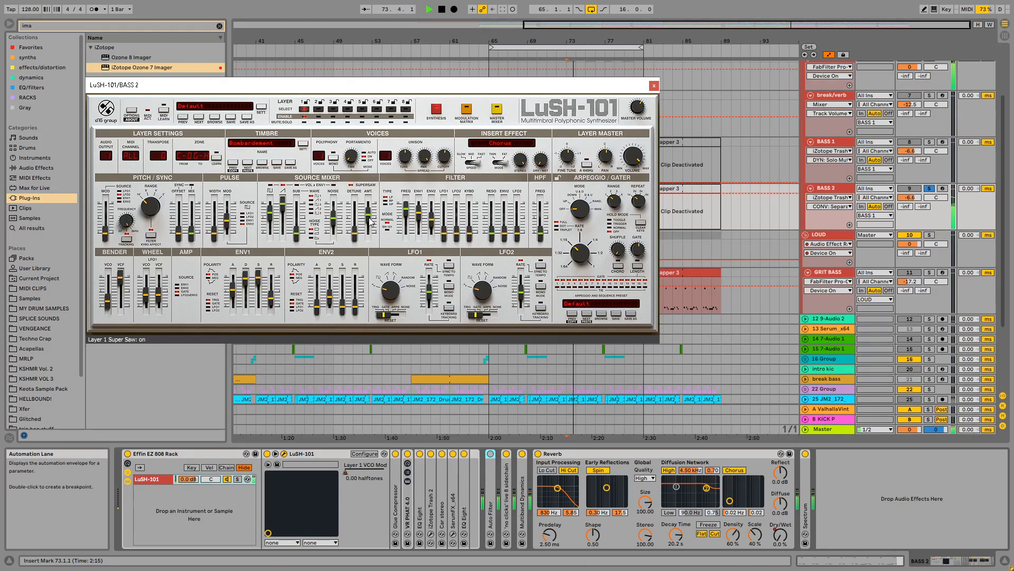
left_click(654, 86)
key("space")
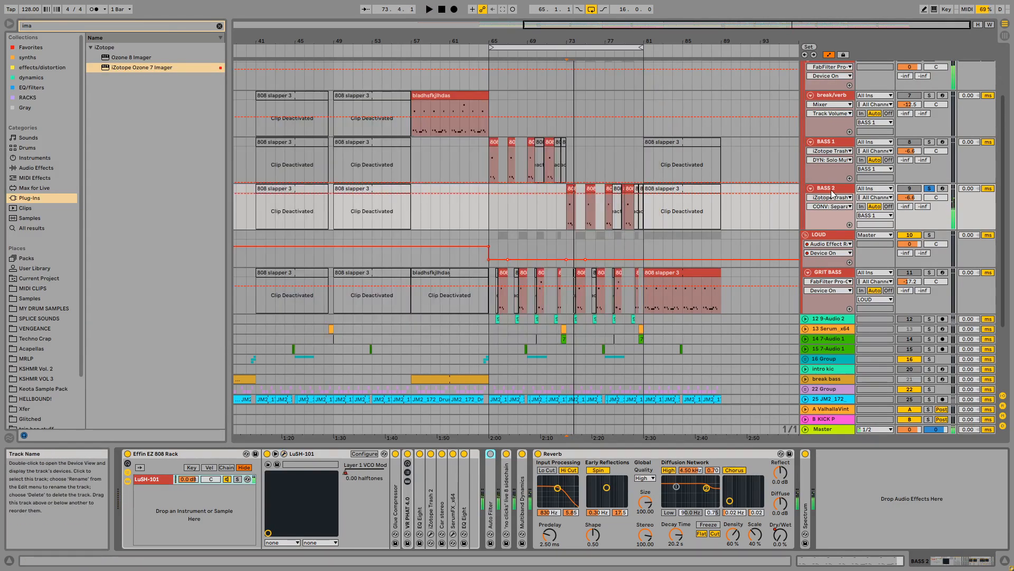
Adjust LuSH-101's Super Saw Detune to 0.04 halftones, audition it from bar 73 and close the synth
left_click(283, 454)
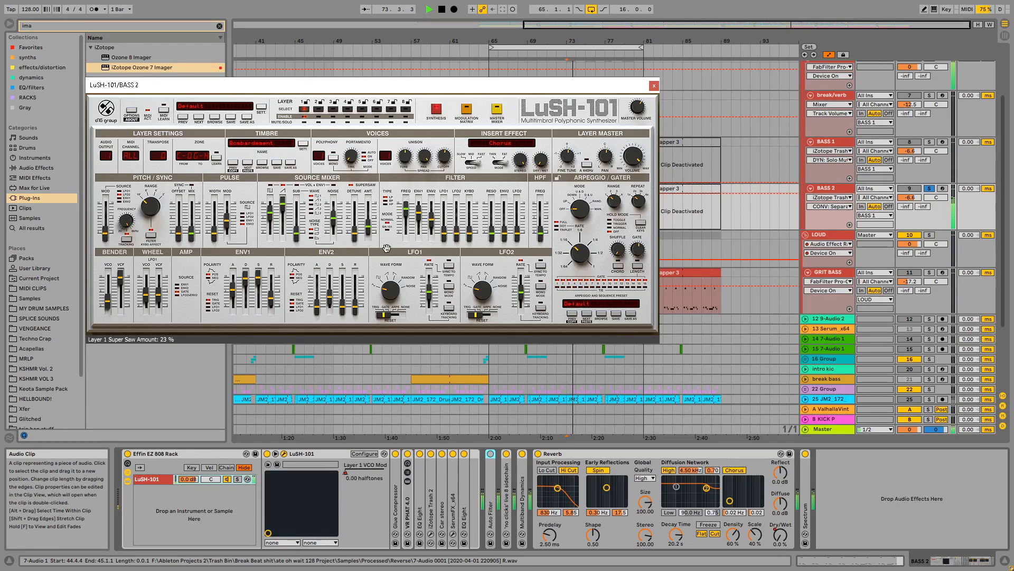
left_click_drag(361, 239, 364, 148)
key("space")
key("space")
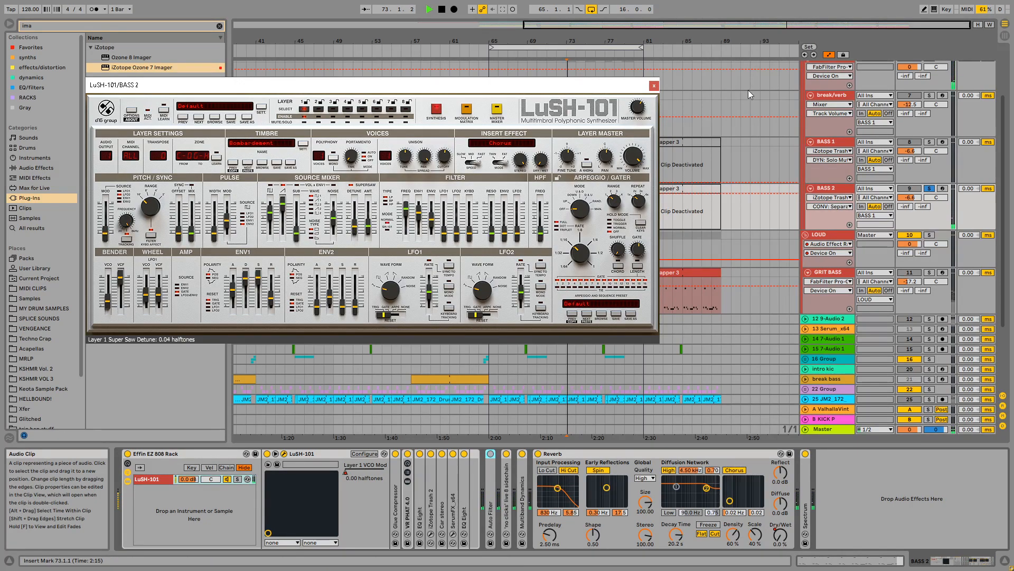
left_click(654, 85)
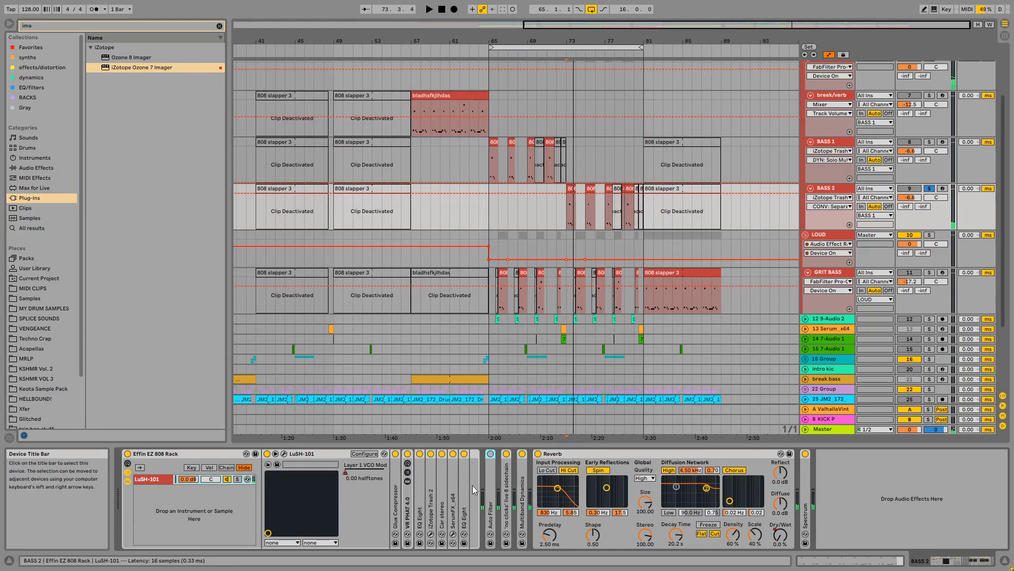
Add Ozone 7 Imager at the end of BASS 2's chain and reduce it to two bands crossing over at 118 Hz
left_click_drag(142, 68, 852, 484)
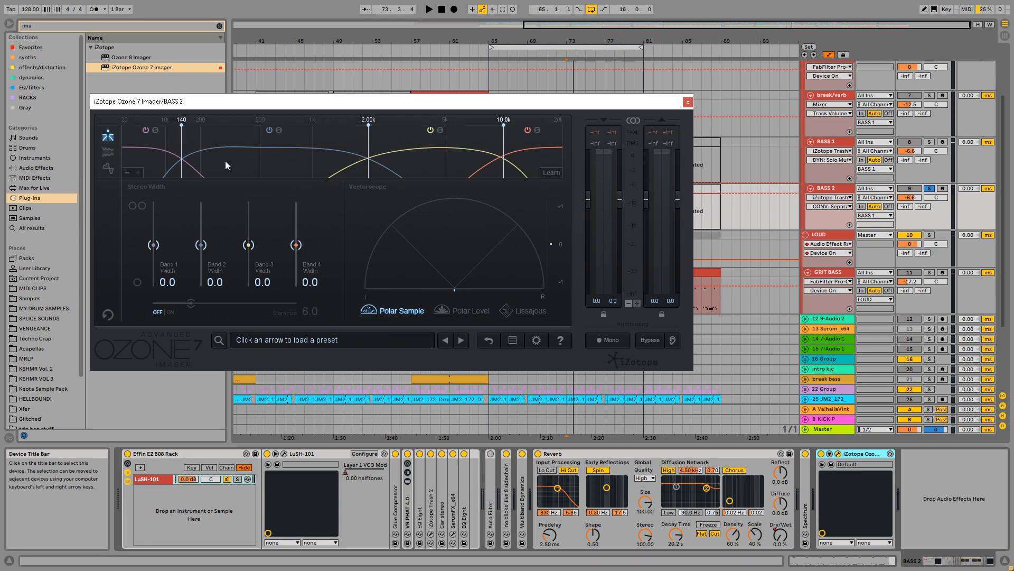
right_click(315, 158)
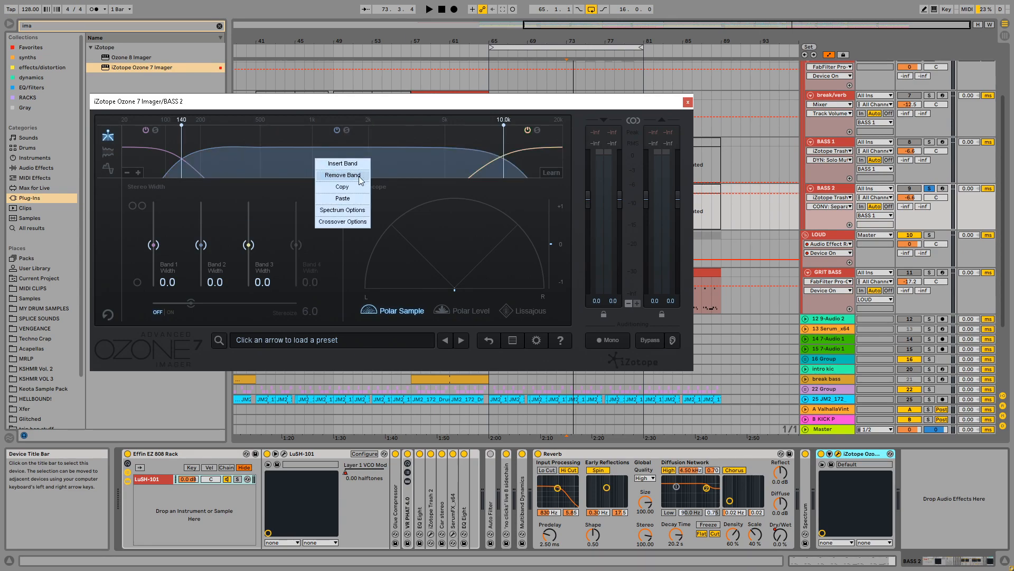
left_click(362, 179)
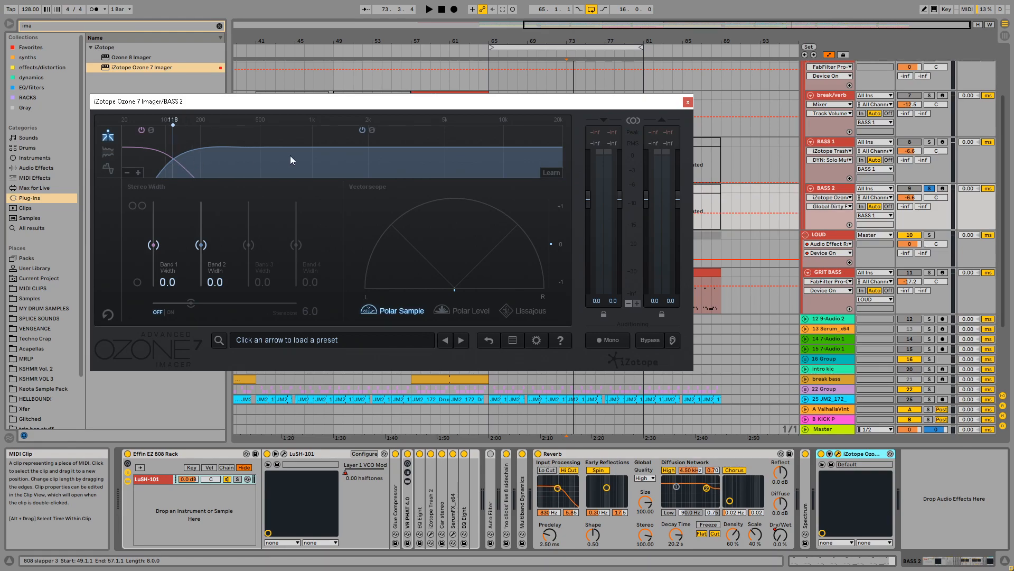
Compare BASS 2 in stereo and mono through the Imager during playback
key("space")
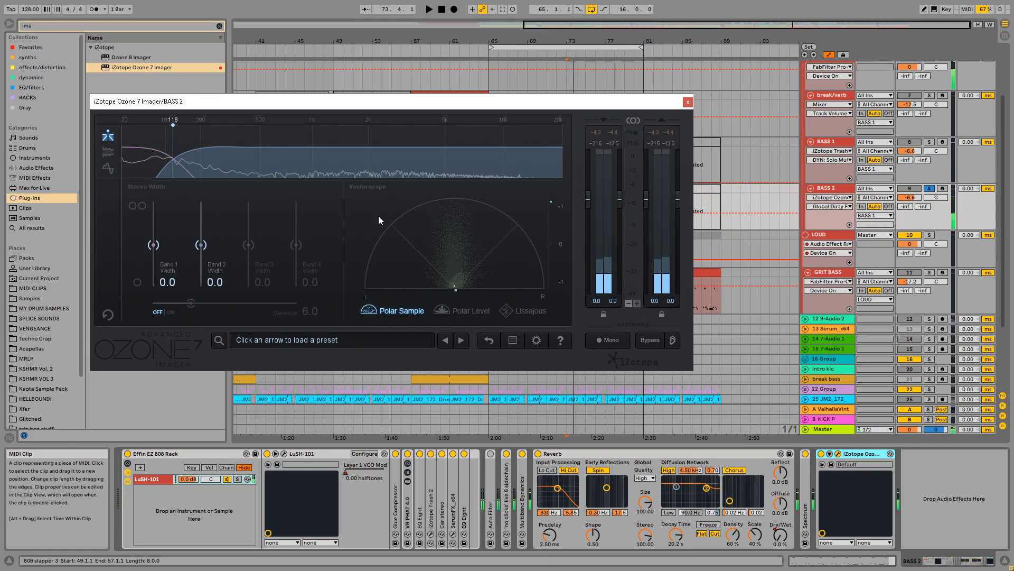
left_click(609, 340)
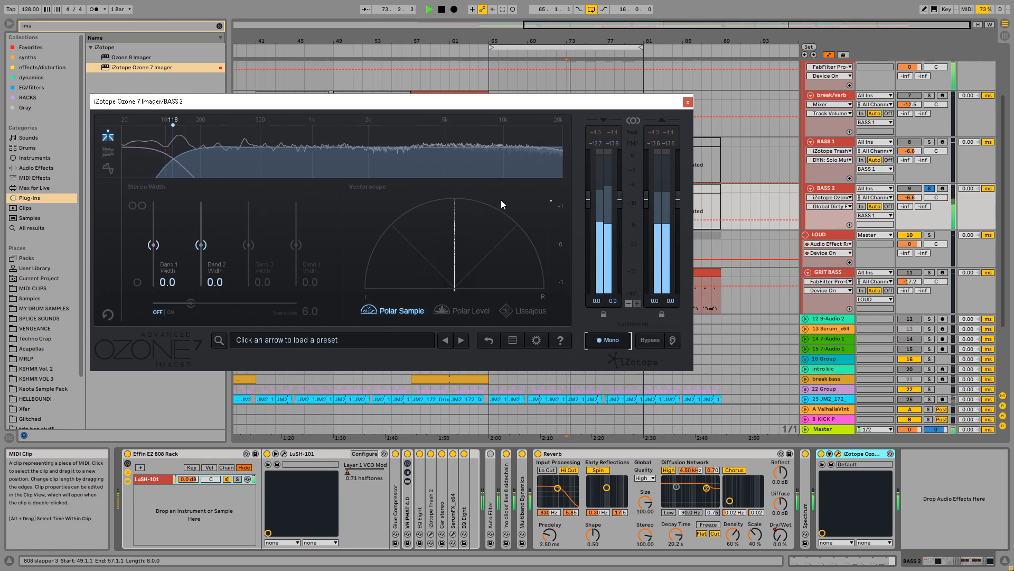
key("space")
left_click(609, 342)
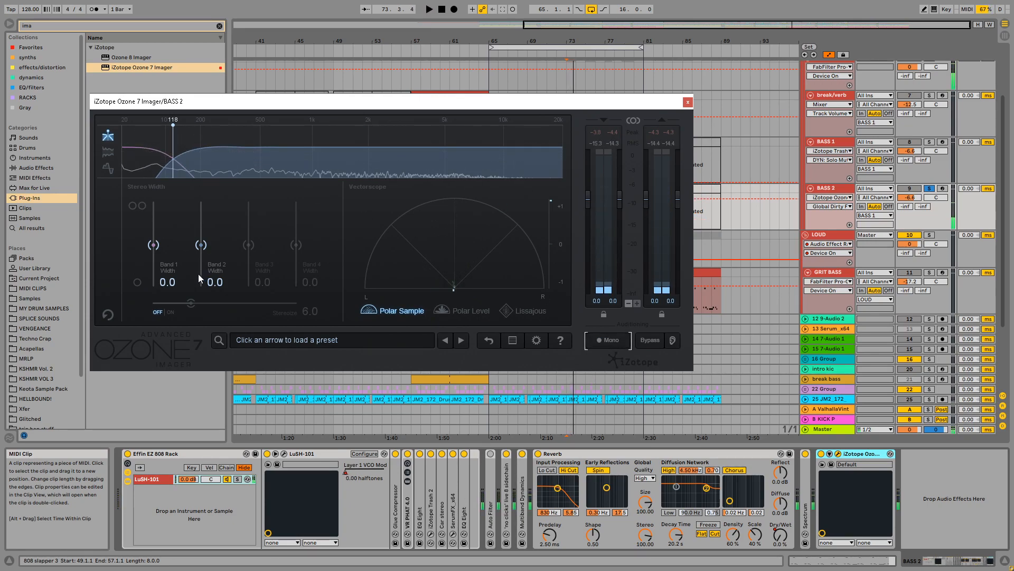
Enable the Imager's Stereoize and set Band 2 Width to 40.5 while auditioning
left_click(170, 311)
key("space")
left_click_drag(201, 244, 207, 232)
key("space")
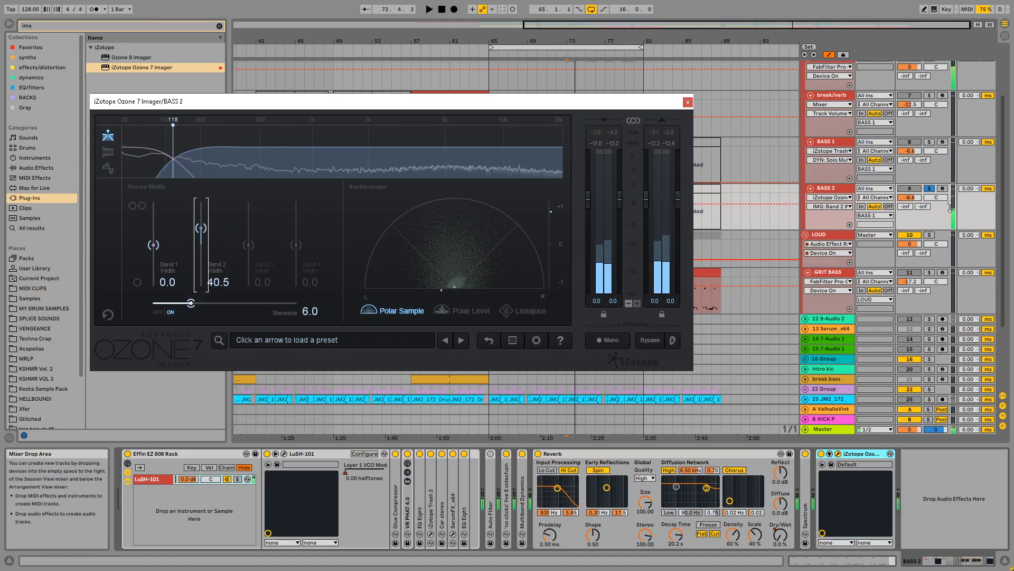
Unsolo BASS 2, close the Imager and set the track volume to -6.1 dB during full playback
left_click(929, 188)
left_click(909, 188)
key("space")
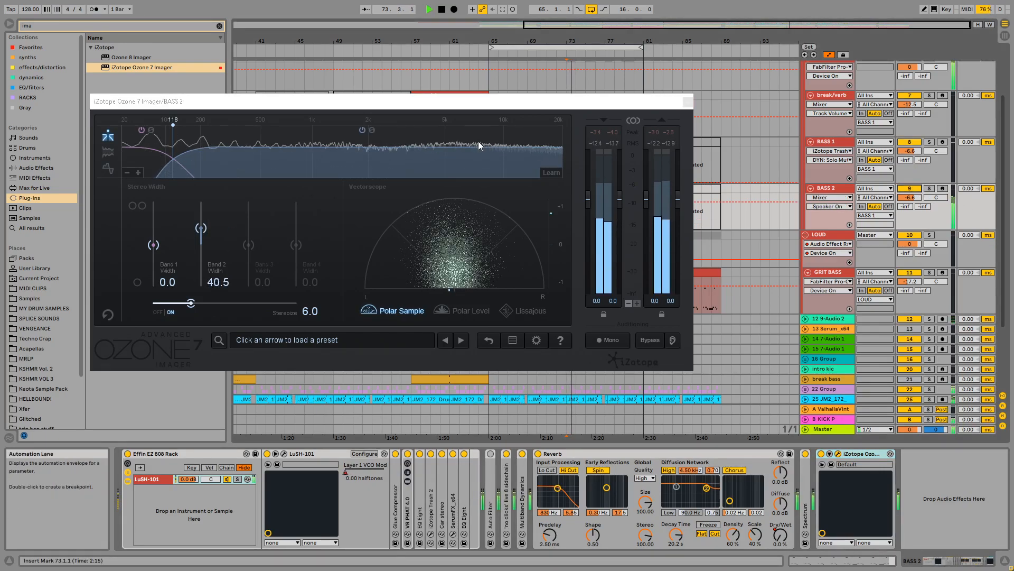
left_click(688, 103)
left_click_drag(909, 198, 909, 199)
Show BASS 2's automation for LuSH-101's Layer 1 VCO Mod and select the clip at bar 77
left_click(547, 189)
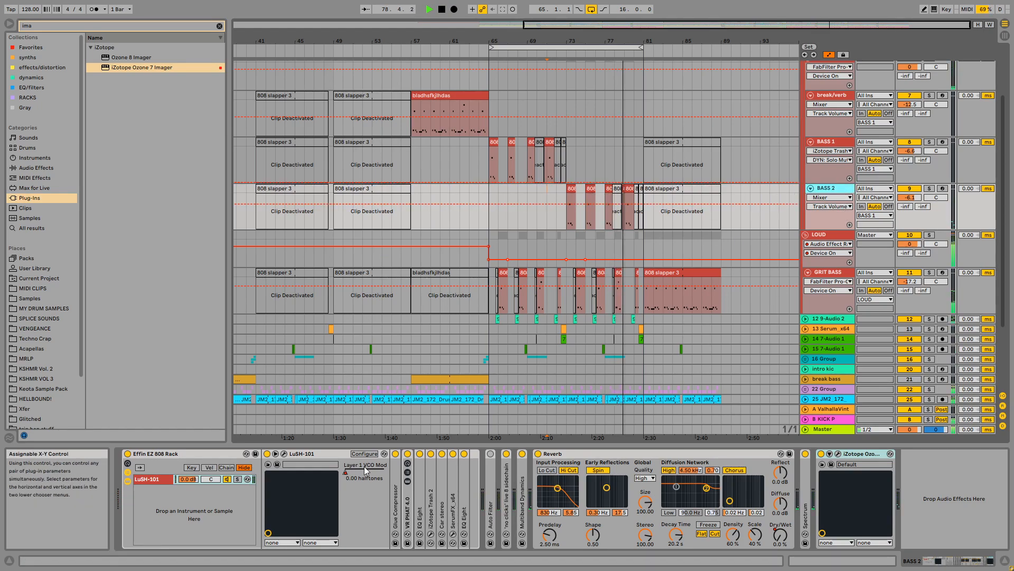
right_click(376, 475)
left_click(413, 337)
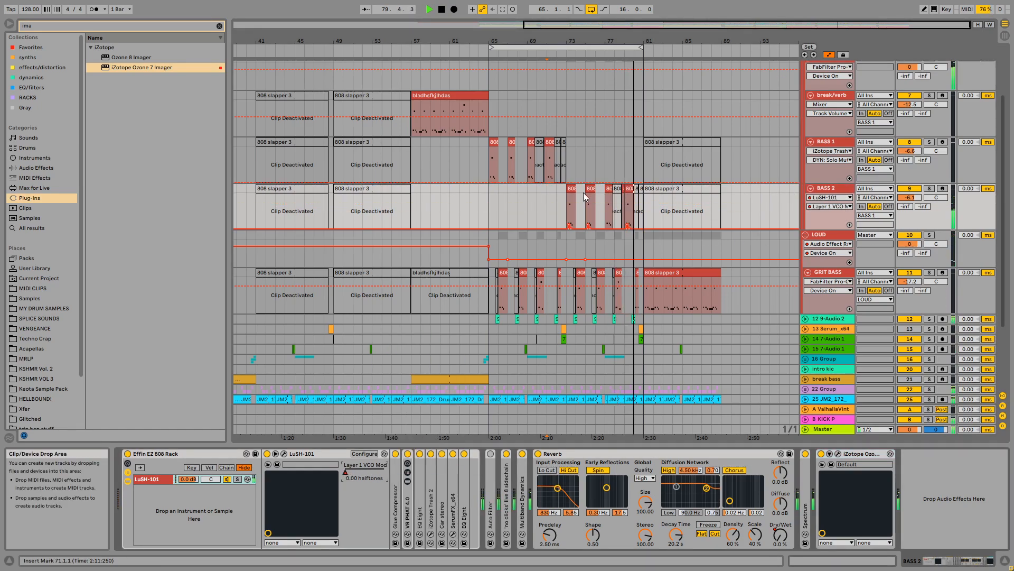
left_click(609, 212)
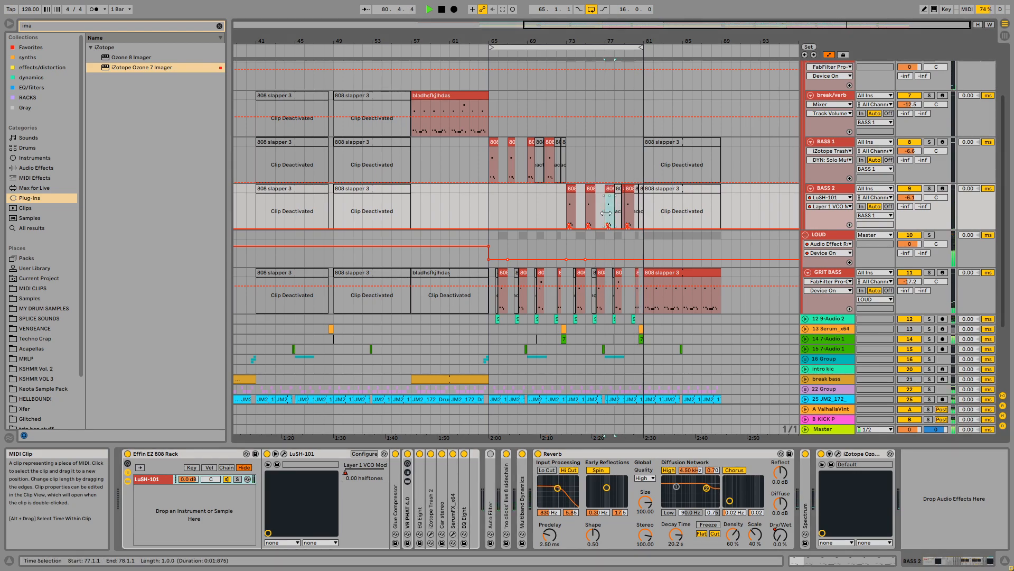
Fold the individual bass tracks and the BASSES and LOUD groups, and save the project
left_click(843, 144)
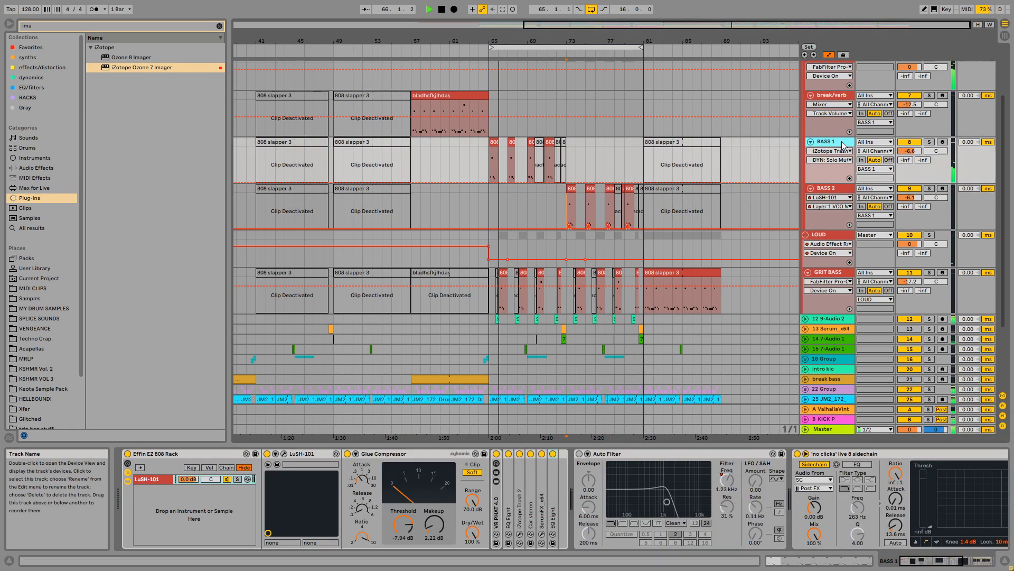
left_click(830, 188)
left_click(811, 188, "alt")
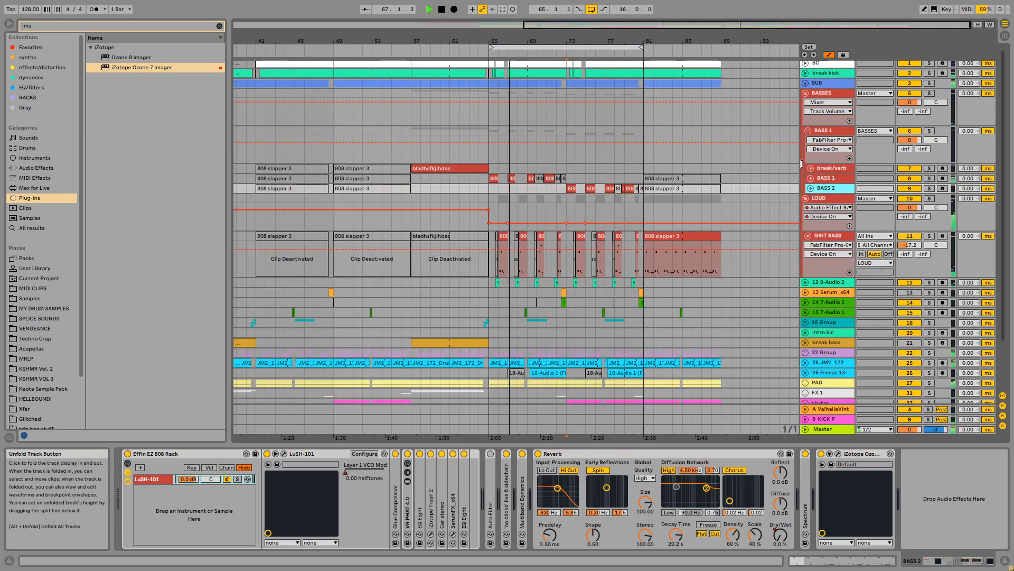
scroll(816, 177, "up", 2)
left_click(805, 95)
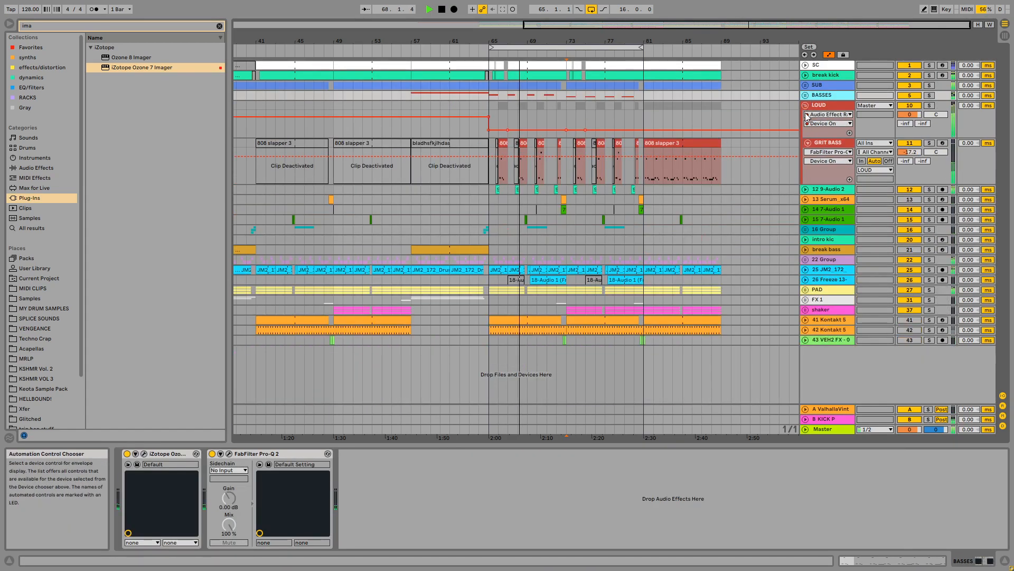
left_click(805, 106)
key("ctrl+s")
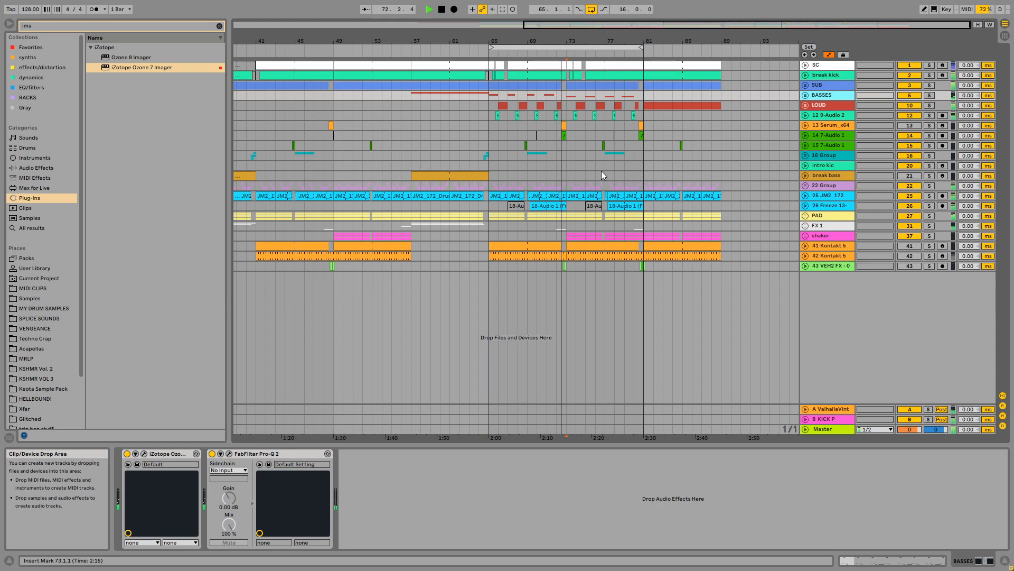
Unfold the BASSES group and BASS 2, and audition the drop from bar 71 into the BASS 2 clip at bar 73
left_click(586, 137)
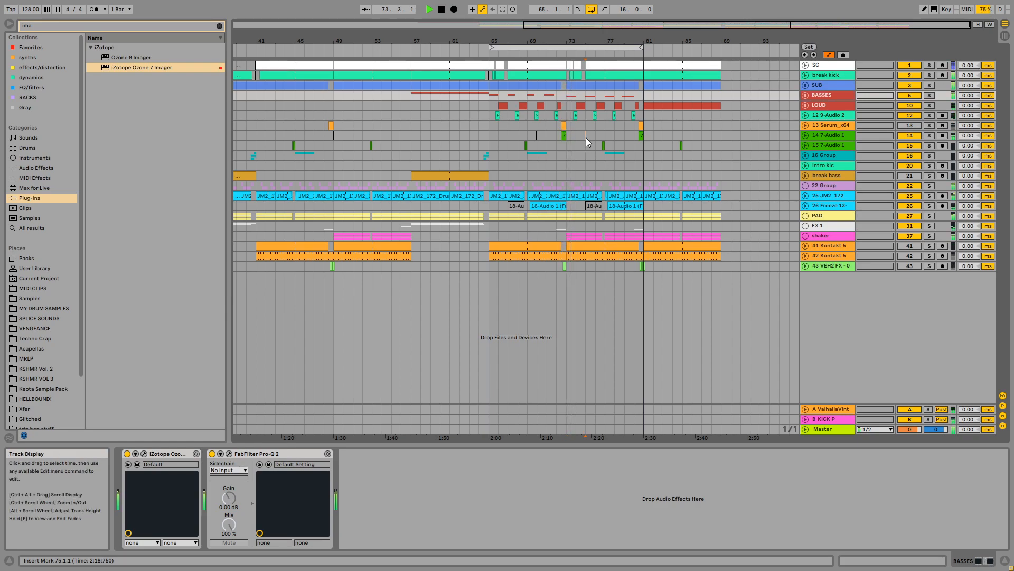
left_click(806, 96)
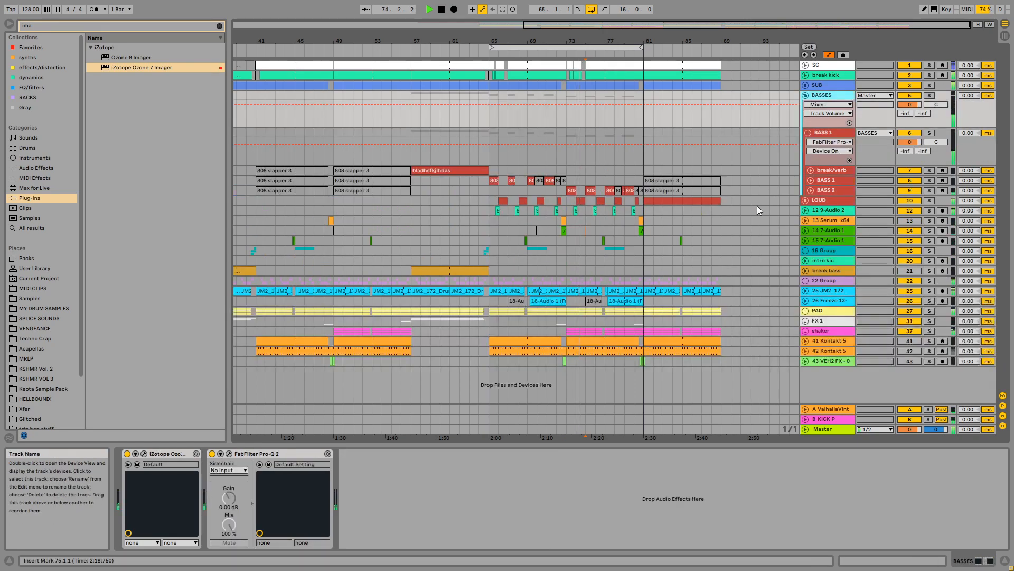
left_click(810, 191)
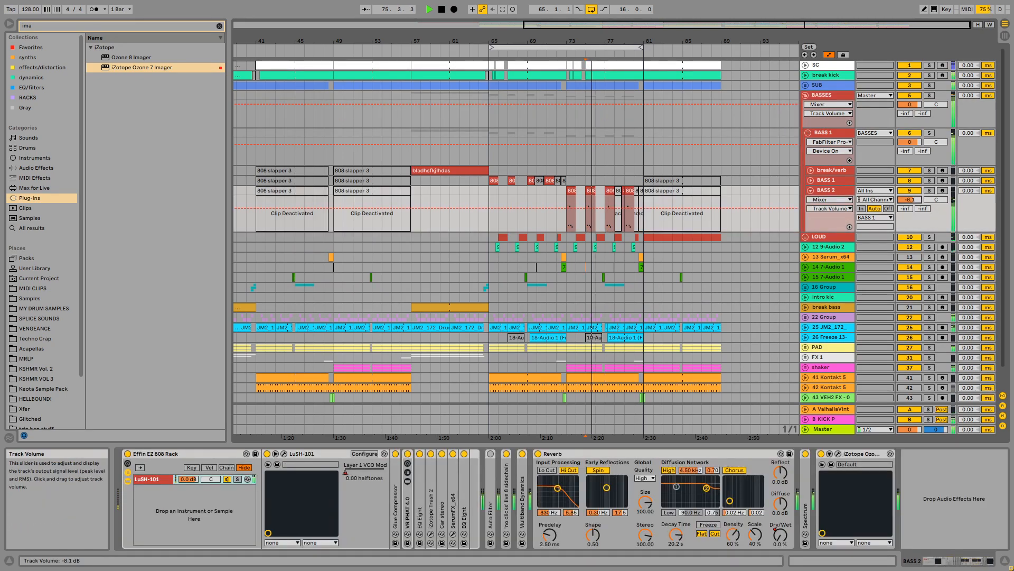
left_click(548, 191)
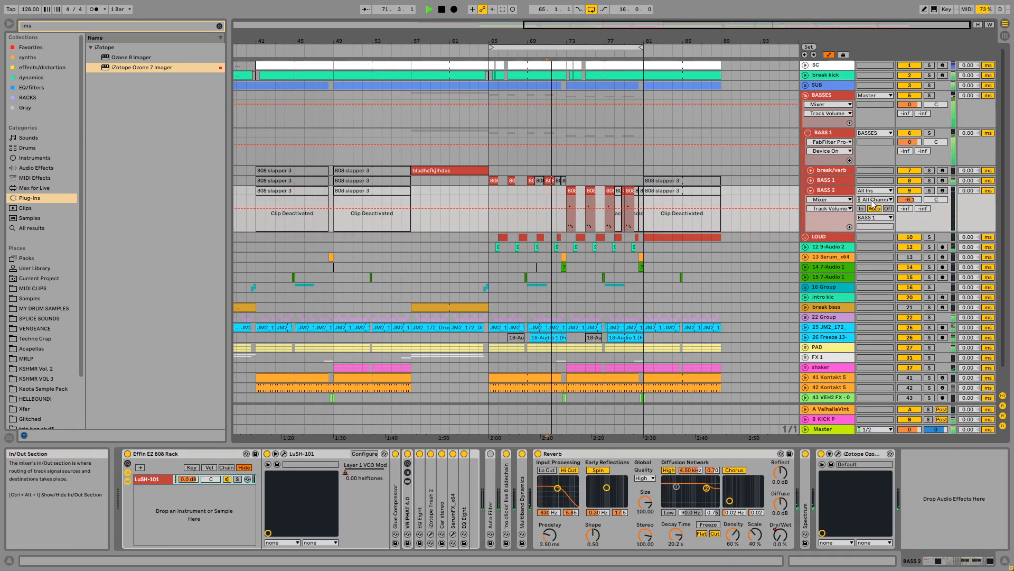
left_click(571, 211)
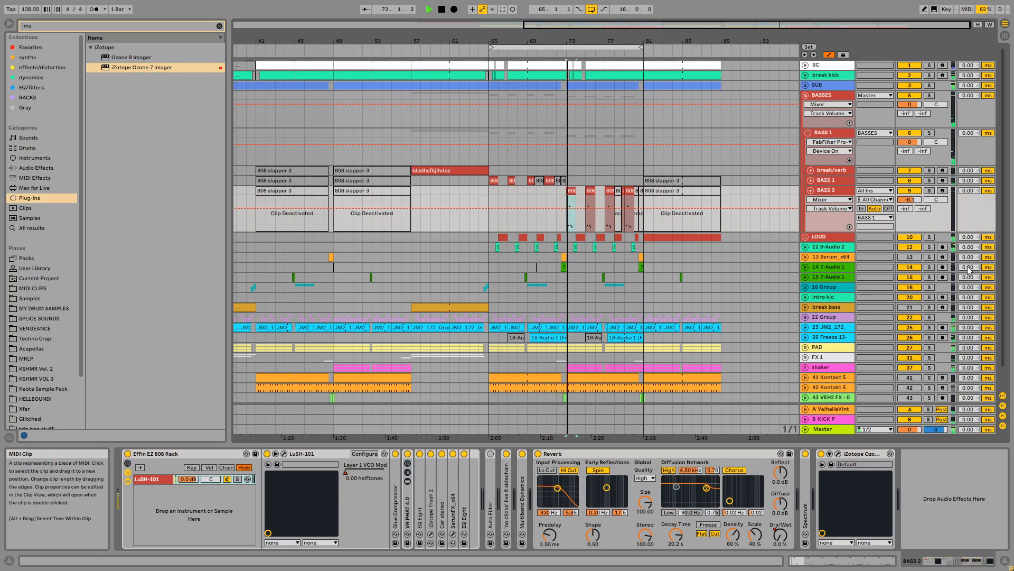
Solo BASS 2 and audition its bar 73 clip with the LuSH-101 open, then close the synth and remove the solo
key("space")
left_click(827, 190)
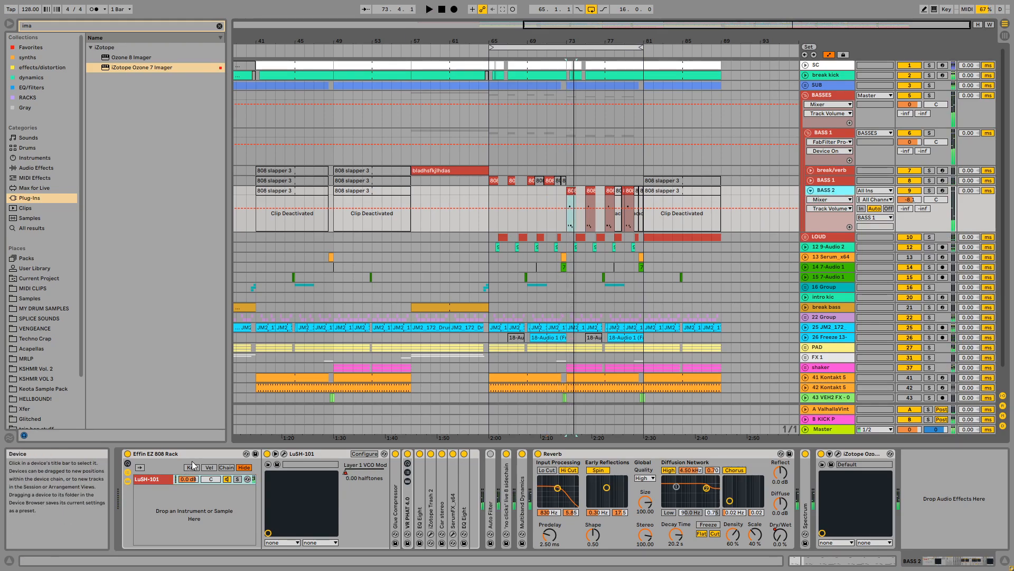
key("space")
left_click(284, 453)
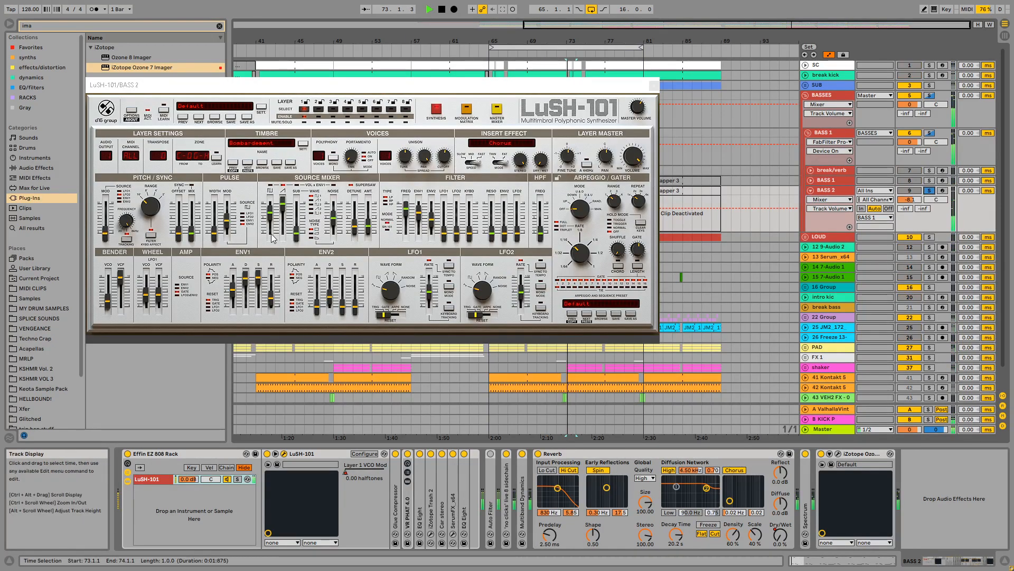
left_click(333, 223)
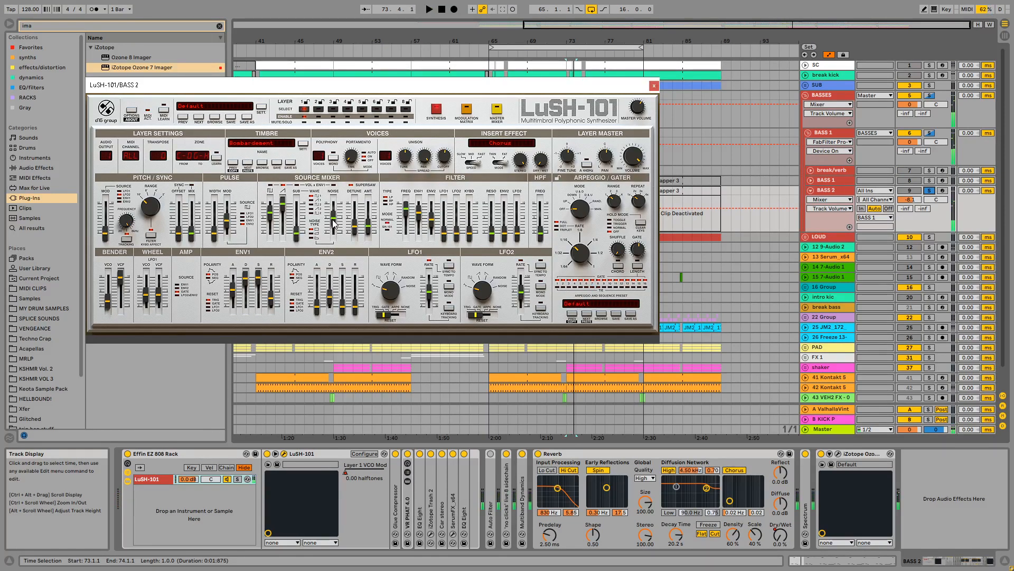
left_click(654, 86)
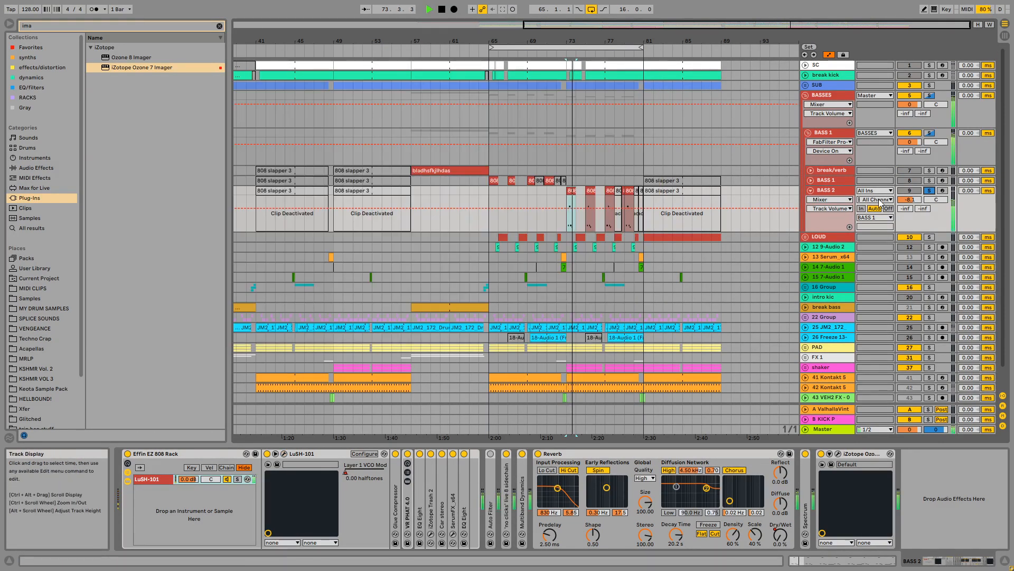
left_click(932, 191)
key("space")
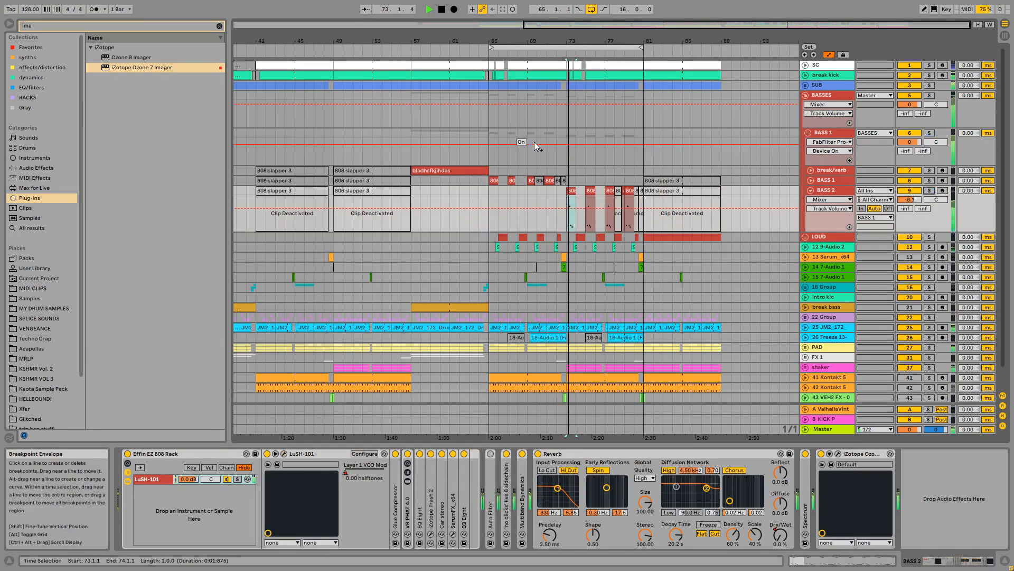
Replay the full mix from bar 71 while inspecting the break/verb, BASS 1, BASS 2 and LOUD tracks
left_click(548, 193)
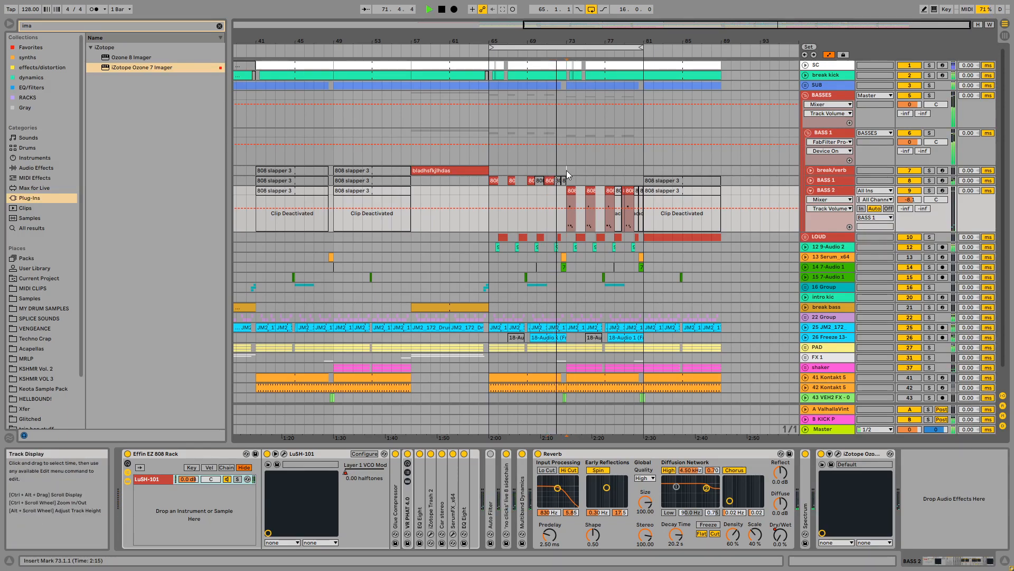
left_click(832, 171)
left_click(831, 180)
left_click(833, 191)
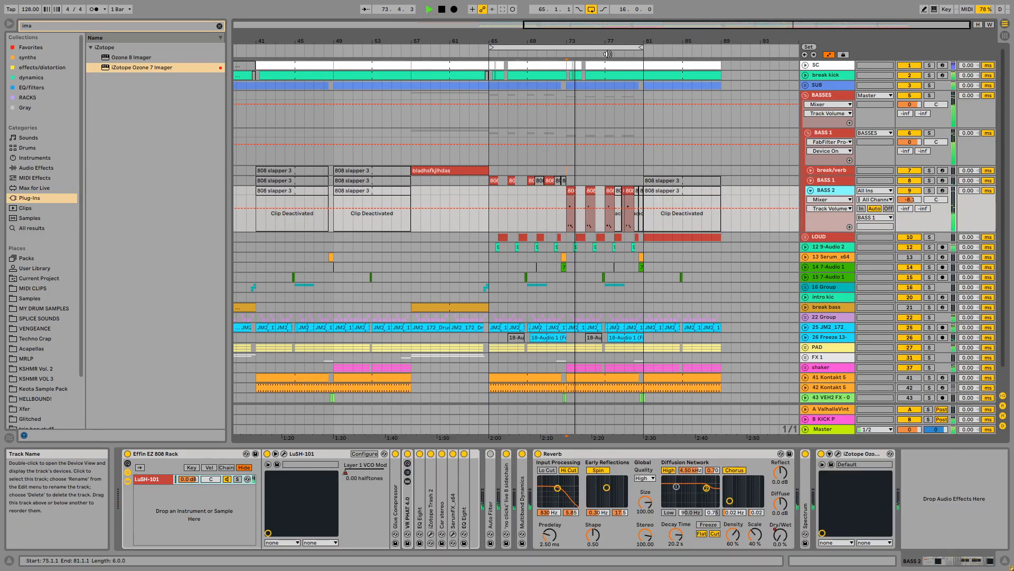
left_click(830, 236)
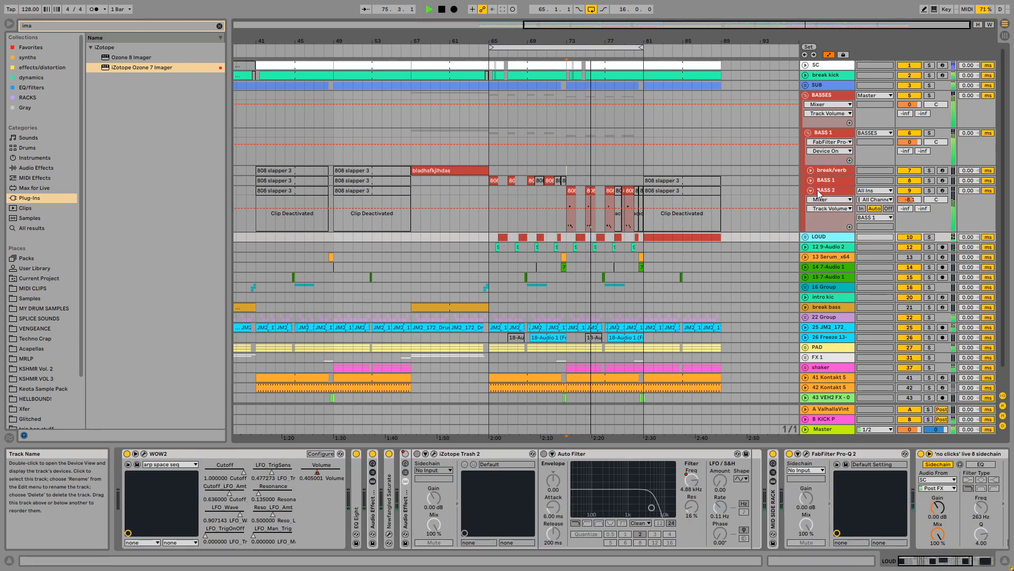
left_click(598, 170)
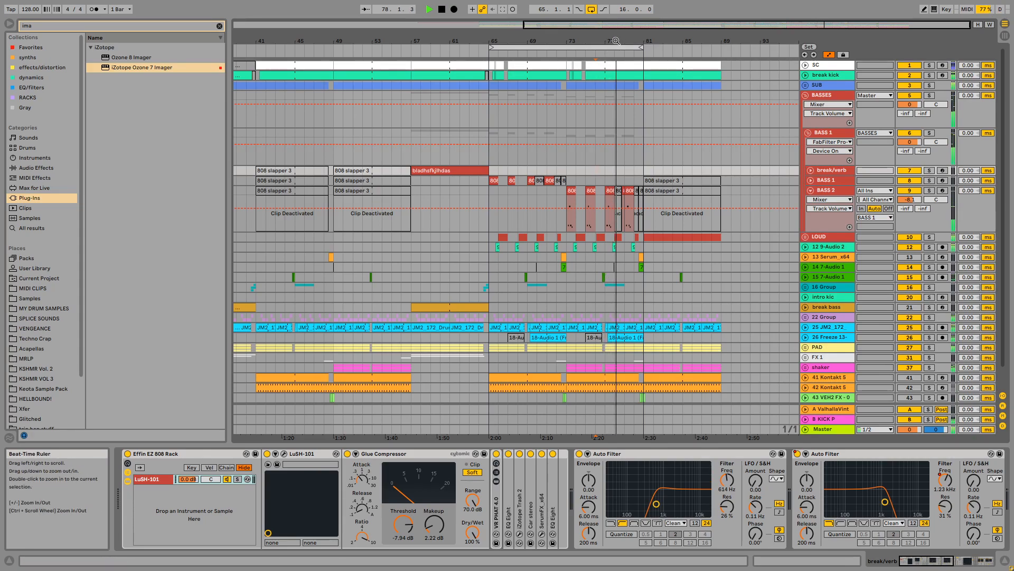
left_click(816, 191)
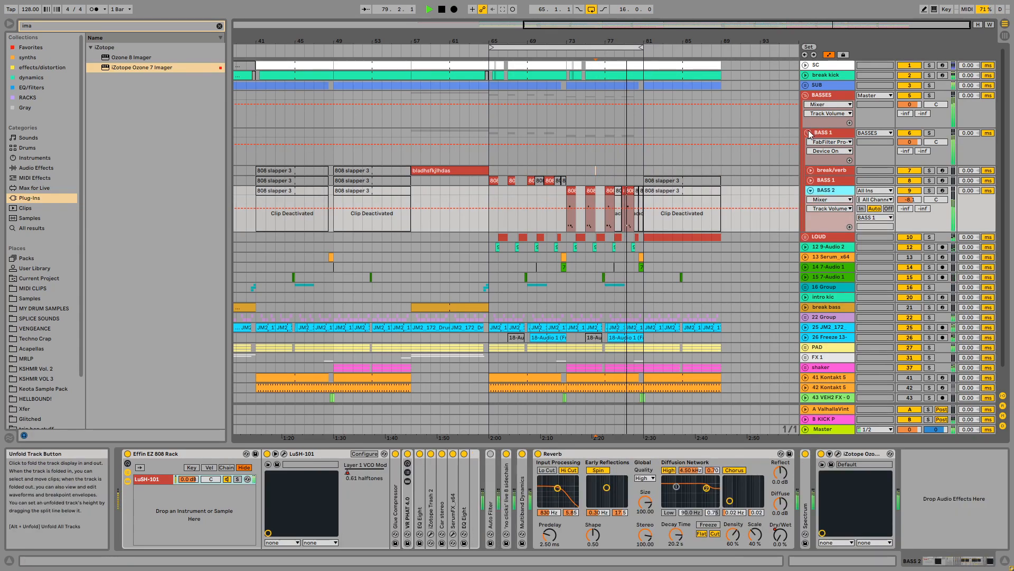
Fold the bass groups, unfold track 26 and extend its audio clip from bar 73 to bar 81
left_click(808, 133)
left_click(807, 96)
left_click(806, 206)
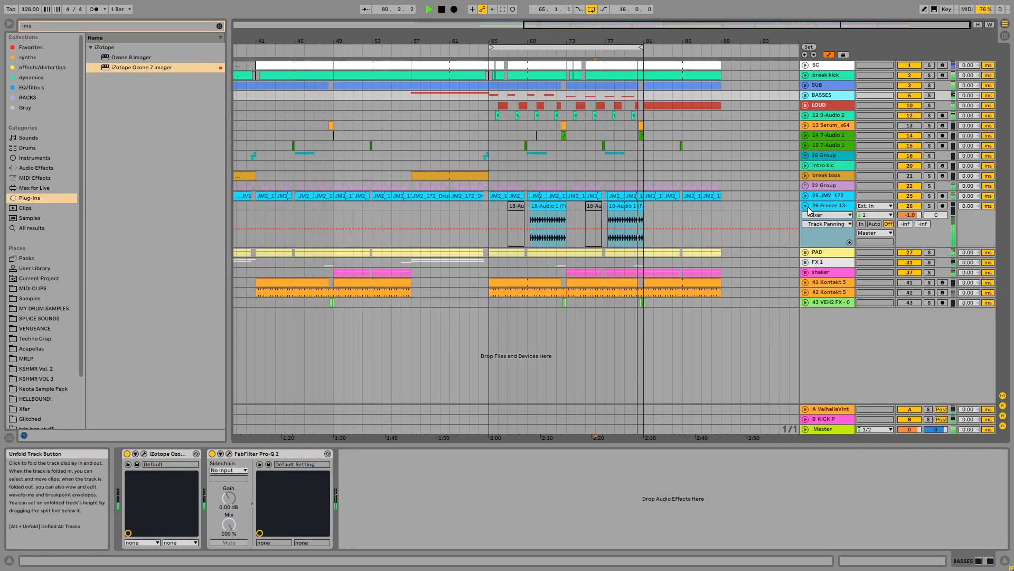
left_click(818, 206)
key("space")
left_click_drag(565, 207, 646, 209)
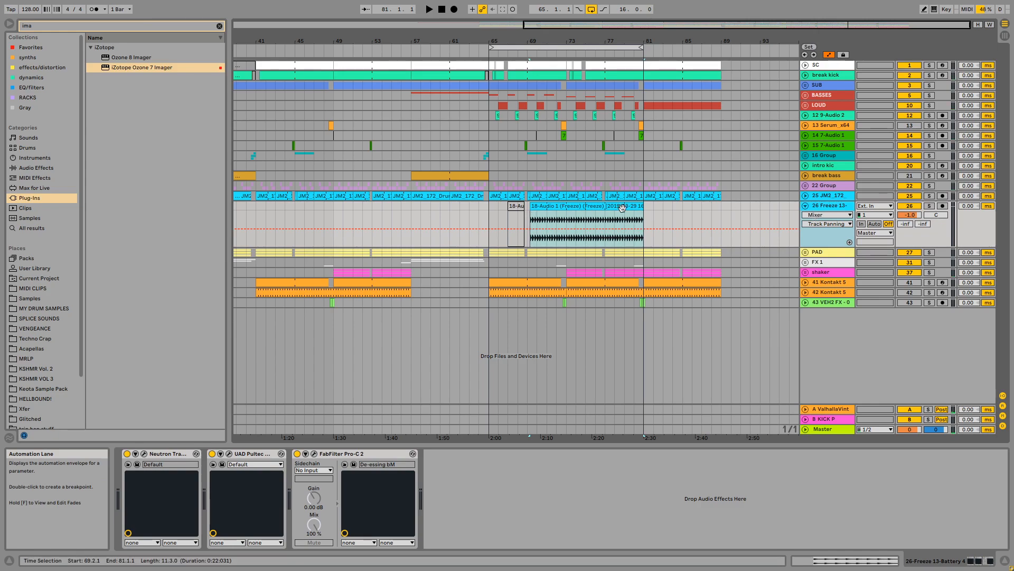
Solo track 26 together with break kick and SUB, and audition the extended clip from bar 73
left_click(568, 221)
key("space")
left_click(829, 206)
left_click(930, 206)
left_click(825, 206)
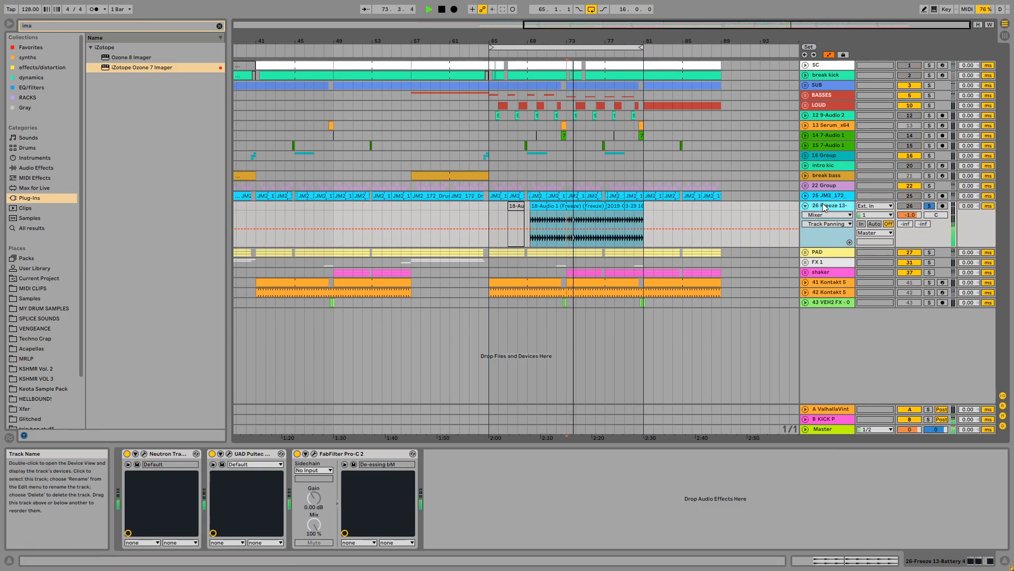
left_click(930, 76)
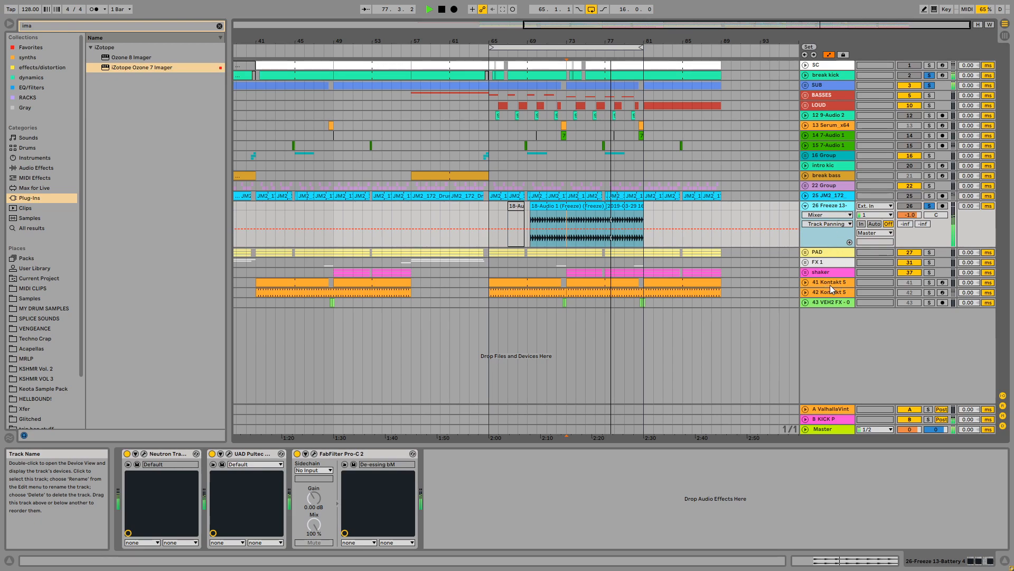
Duplicate track 26 with its clips and loop playback over bars 75 to 81
key("ctrl+d")
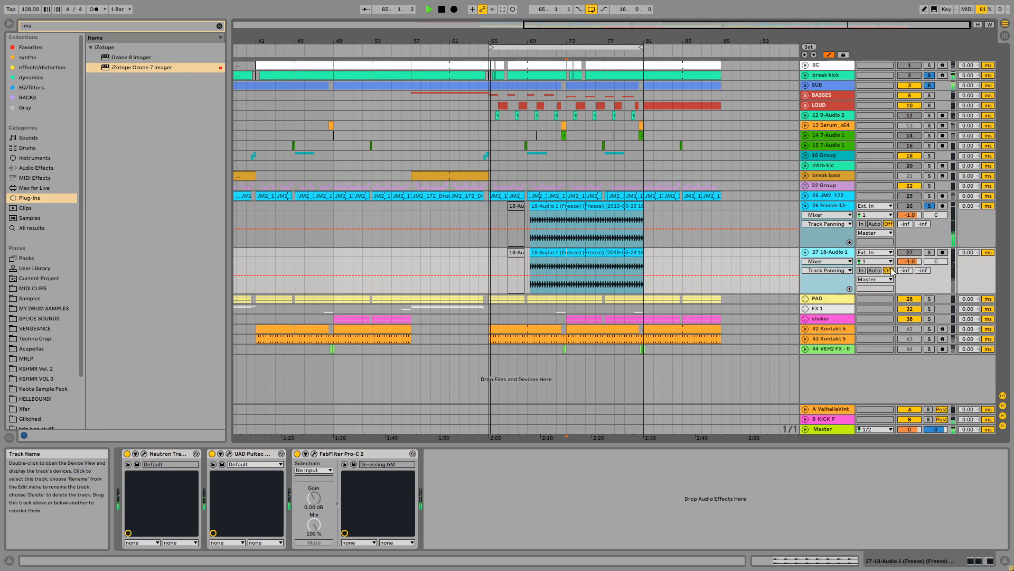
left_click_drag(589, 222, 649, 219)
key("ctrl+l")
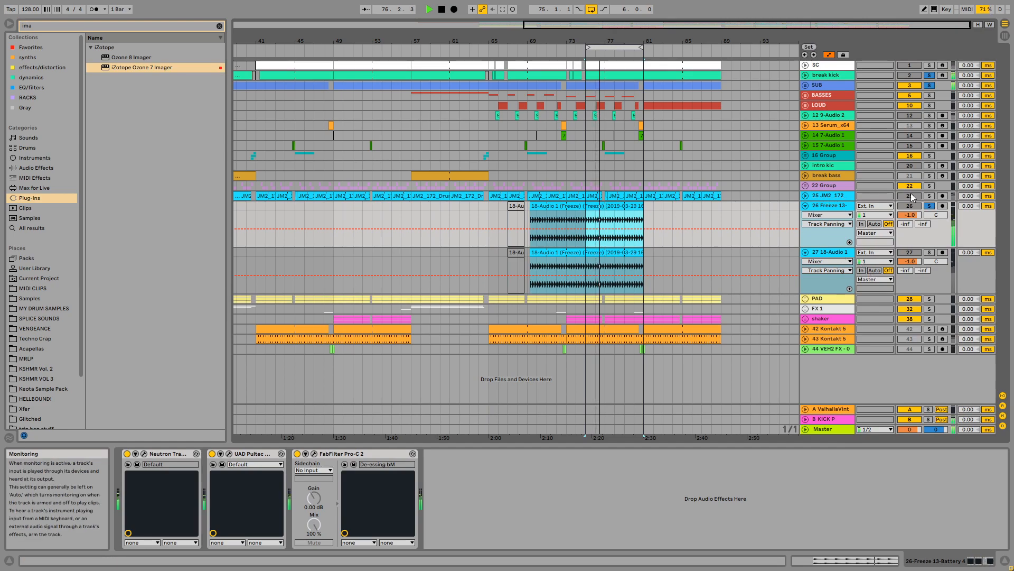
Solo the duplicate, pan track 26 to 50L and the duplicate to 50R, and give track 26 a 10 ms delay
left_click(831, 255)
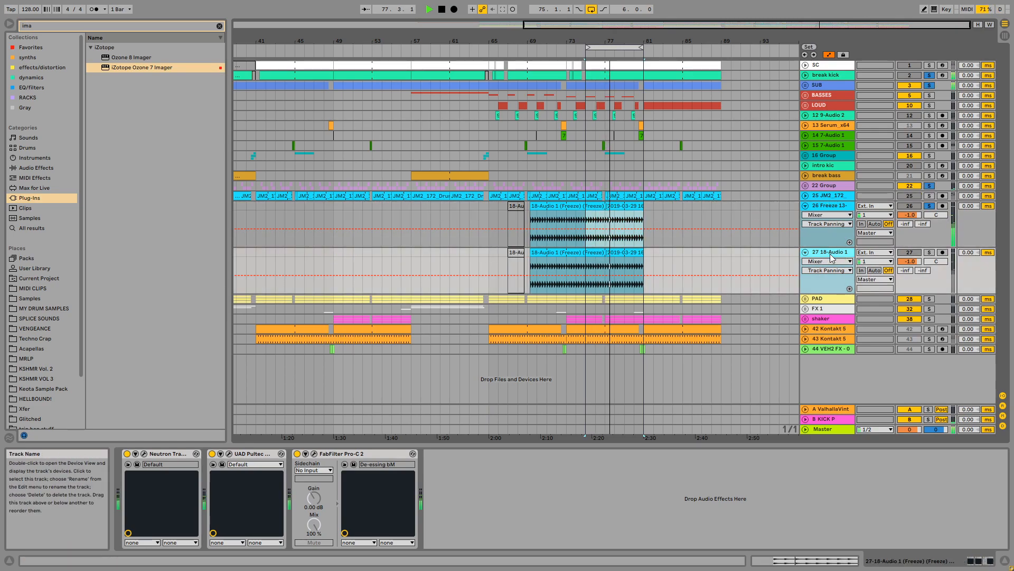
left_click(929, 252)
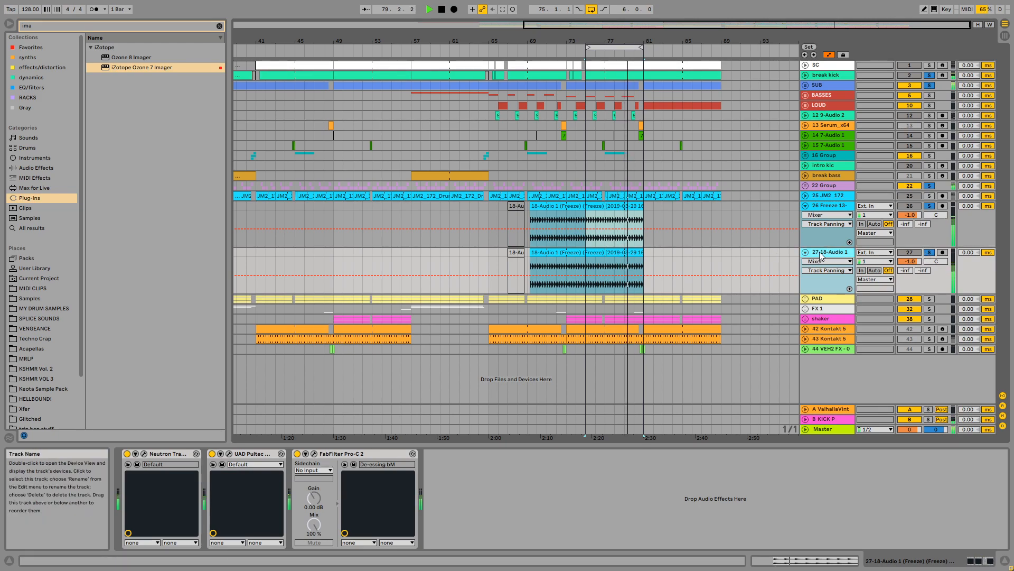
left_click_drag(940, 215, 970, 185)
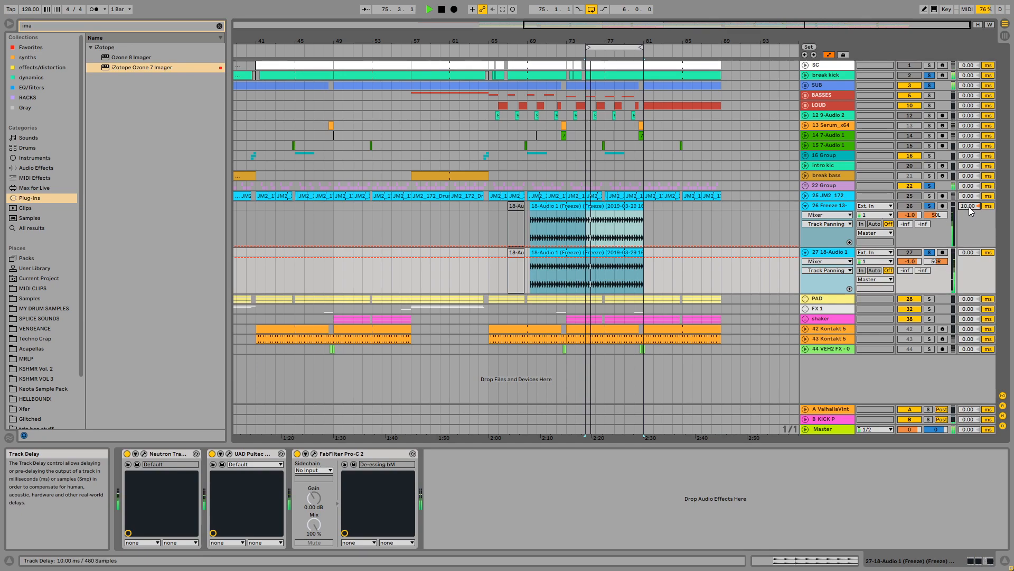
Set the volume of track 26 and its duplicate to -4.6 dB
left_click(829, 207)
left_click(827, 255)
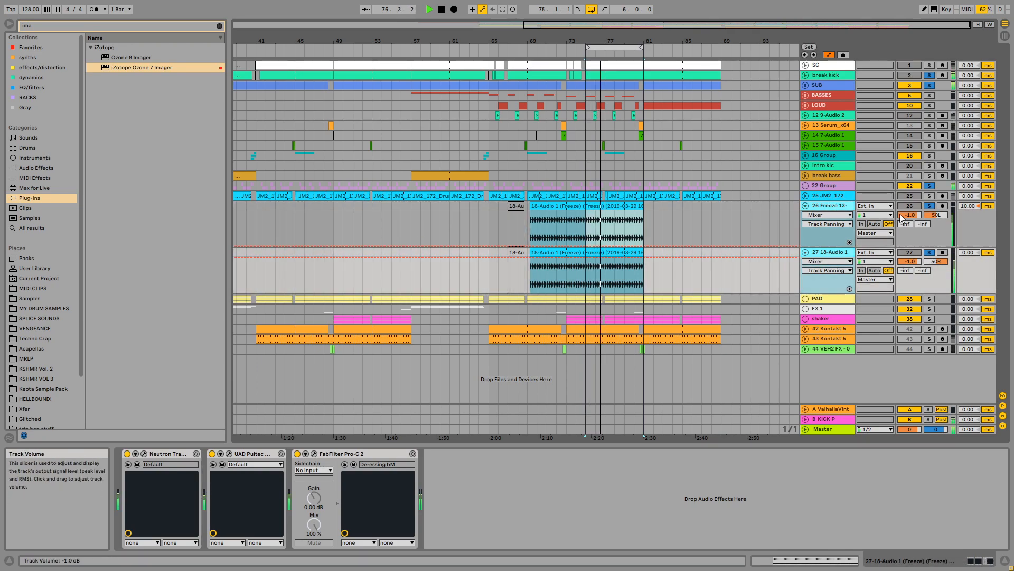
left_click_drag(902, 215, 902, 228)
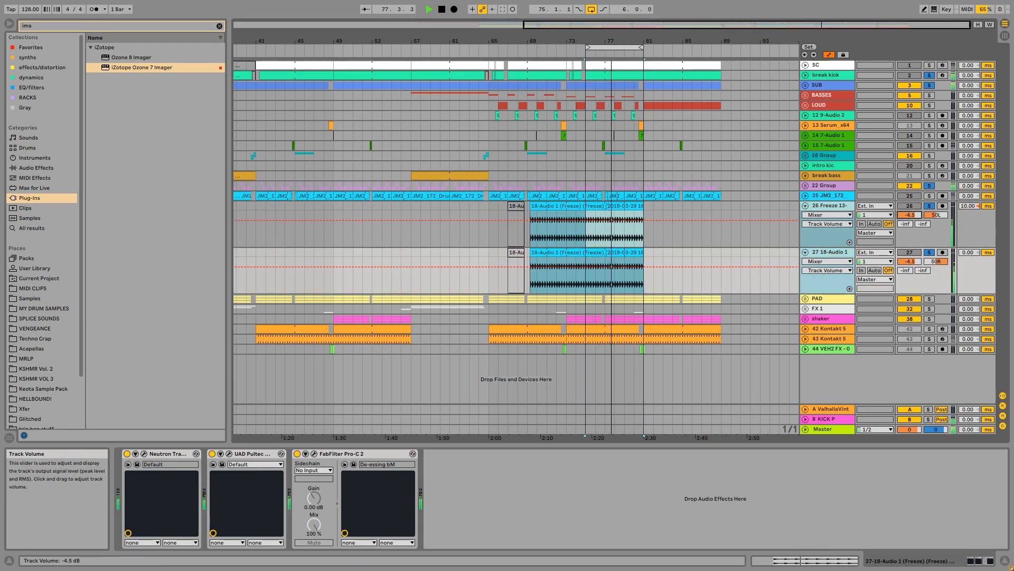
left_click_drag(913, 214, 912, 215)
Remove the solos, play the full mix from bar 75 and fold track 26 and its duplicate
left_click(930, 206)
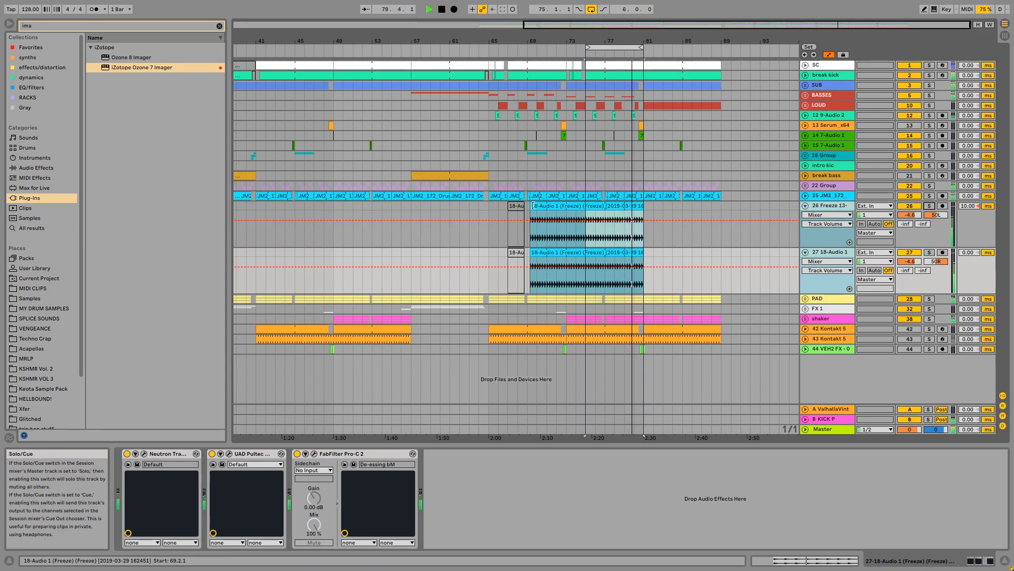
left_click(583, 155)
double_click(596, 40)
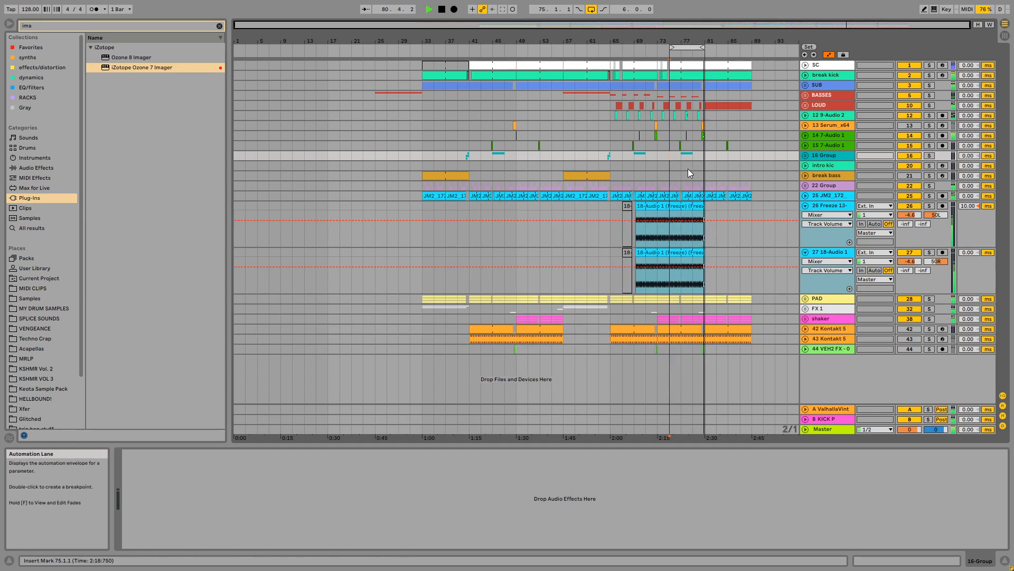
left_click(805, 205, "alt")
Compare the master's loudness in iZotope Insight between the sections at bars 75 and 41, and close the meter
left_click(818, 429)
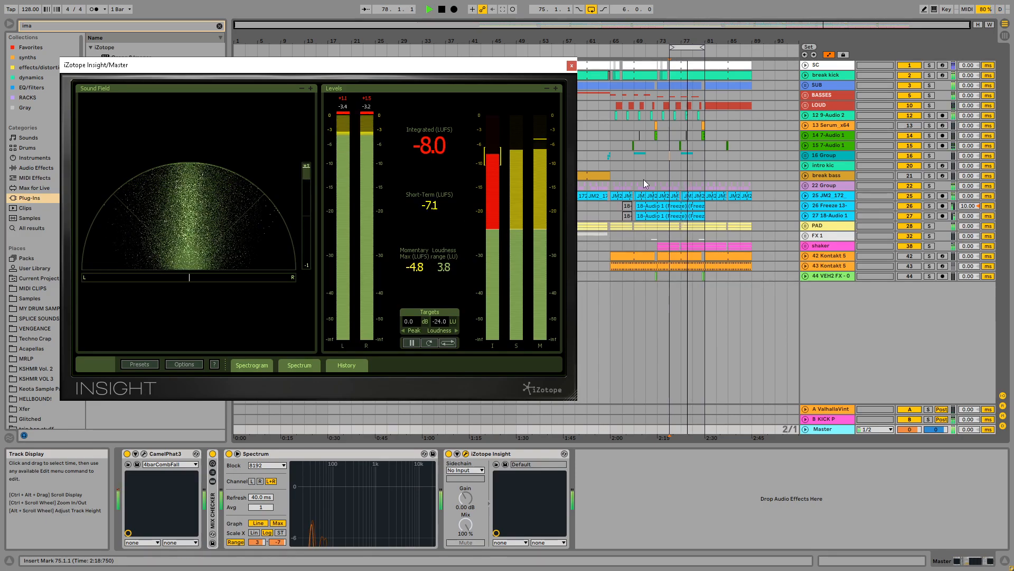
left_click(615, 139)
left_click(471, 125)
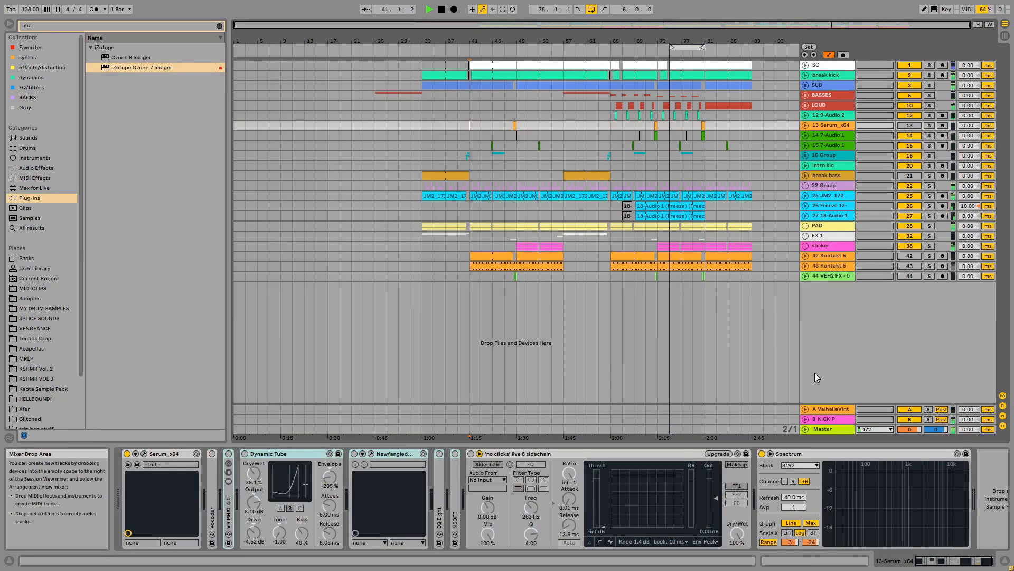
left_click(839, 430)
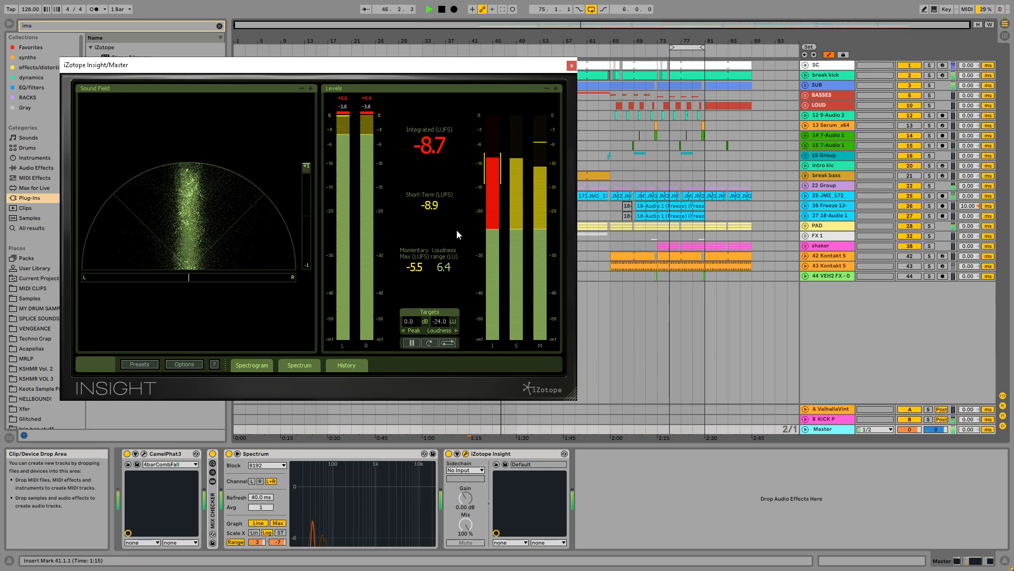
left_click(573, 67)
Stop playback at bar 49 and place the insert marker at bar 65, the start of the second drop
left_click(516, 156)
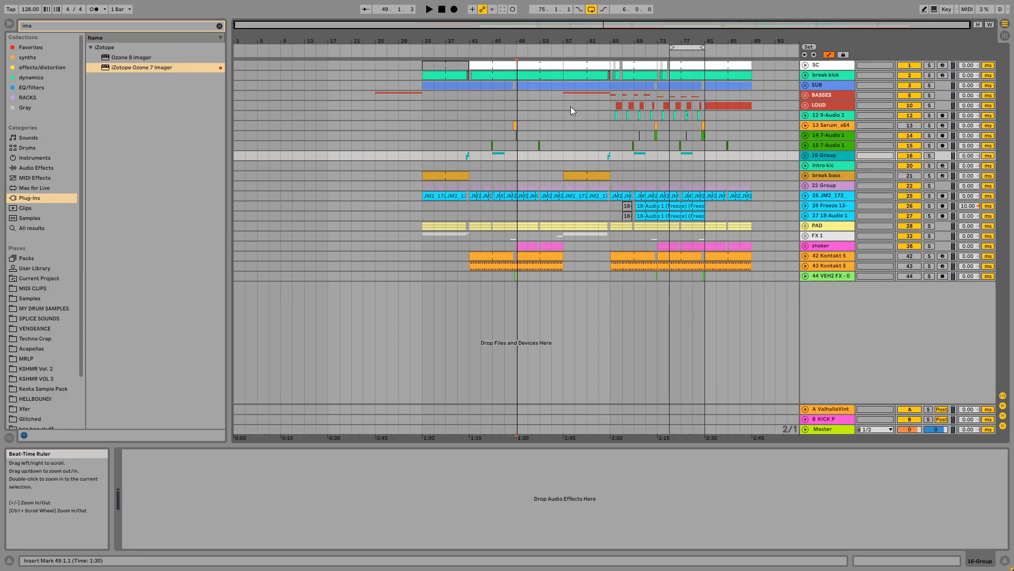
left_click_drag(571, 107, 581, 106)
left_click(612, 113)
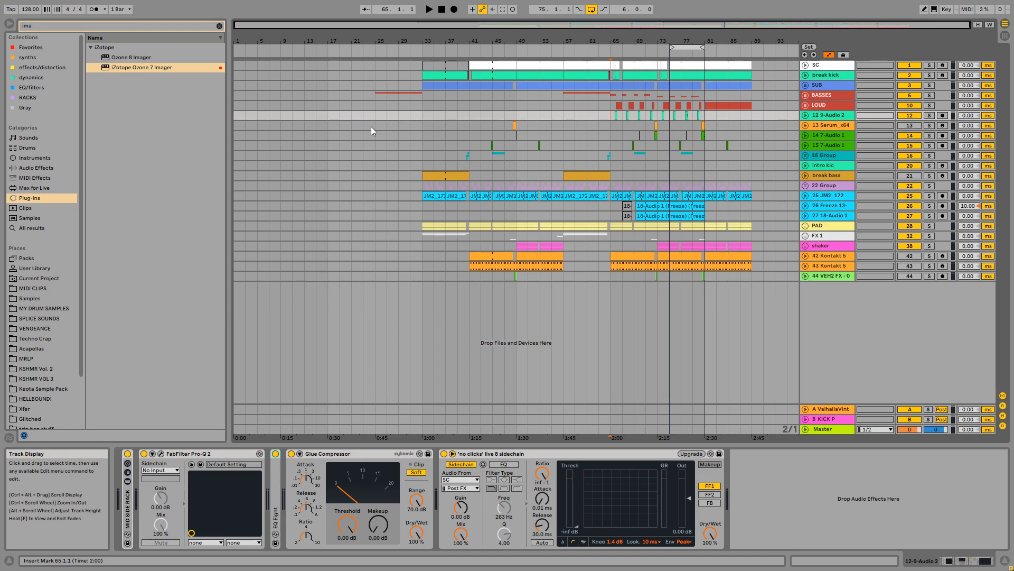
Save the current Live set and open the recent set post.als
key("F11")
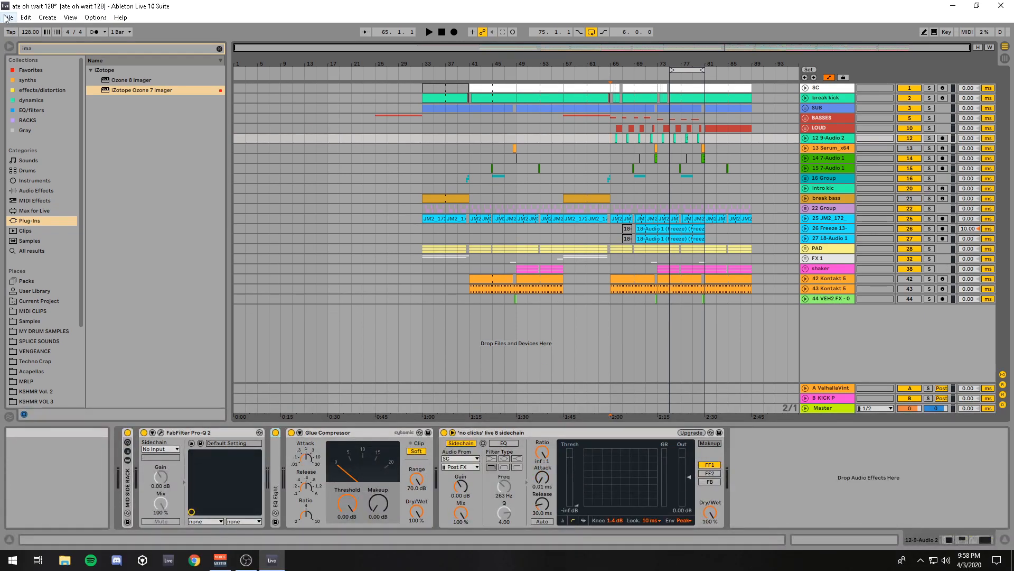
left_click(8, 16)
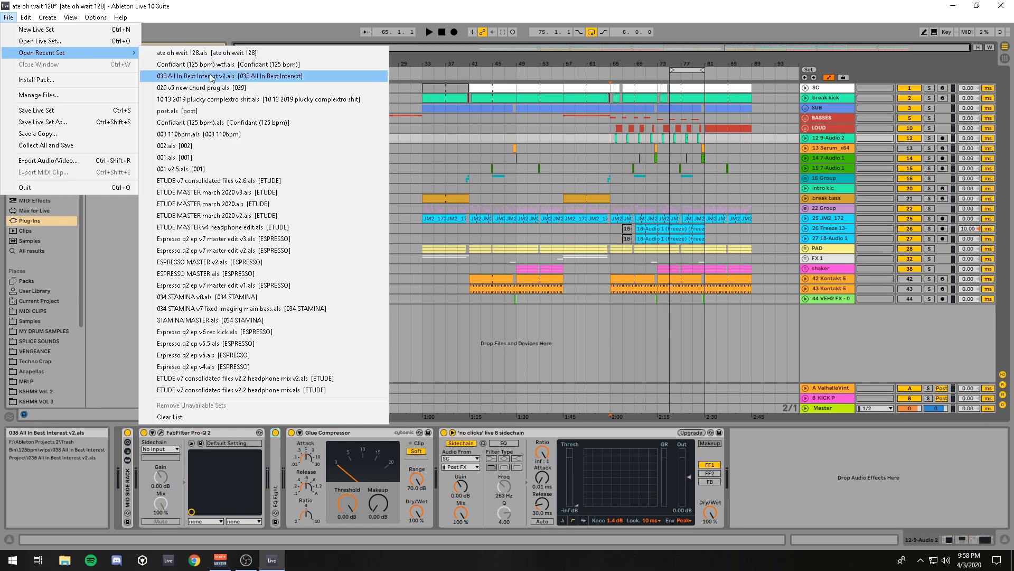
left_click(212, 110)
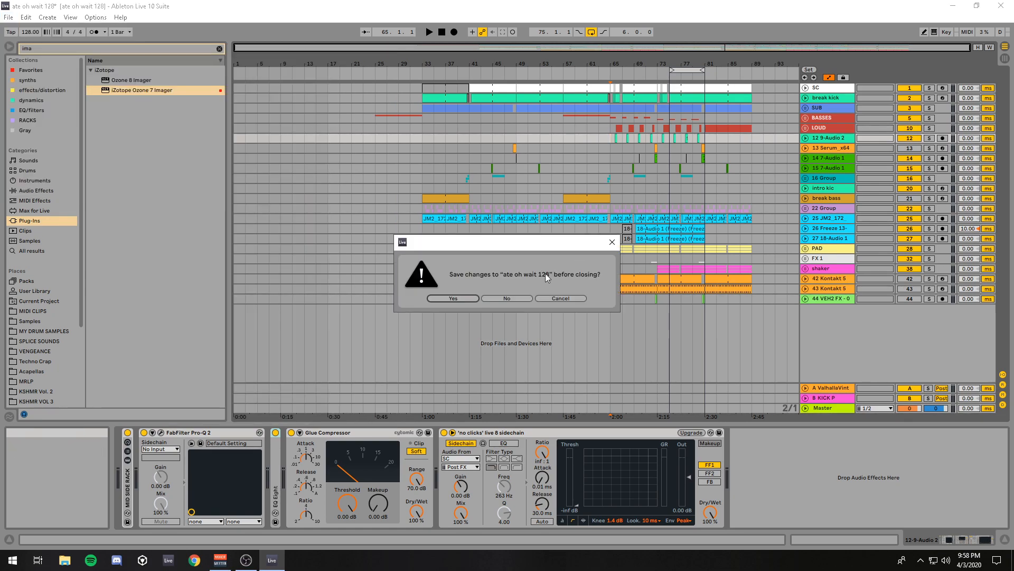
left_click(450, 299)
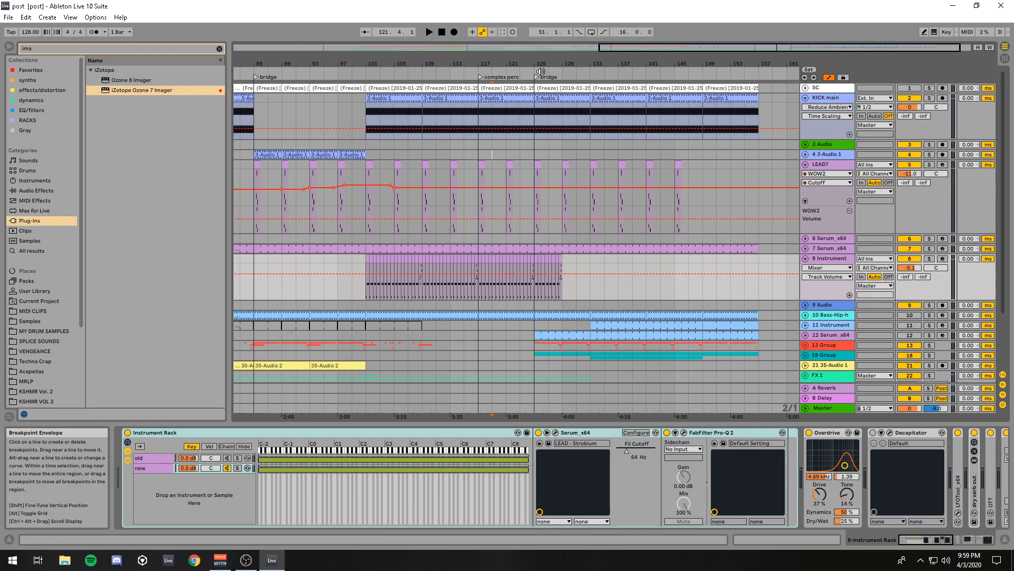
Fold all the tracks to show the arrangement from intro to bridge and select the BASIC BUS track
left_click_drag(551, 62, 670, 61)
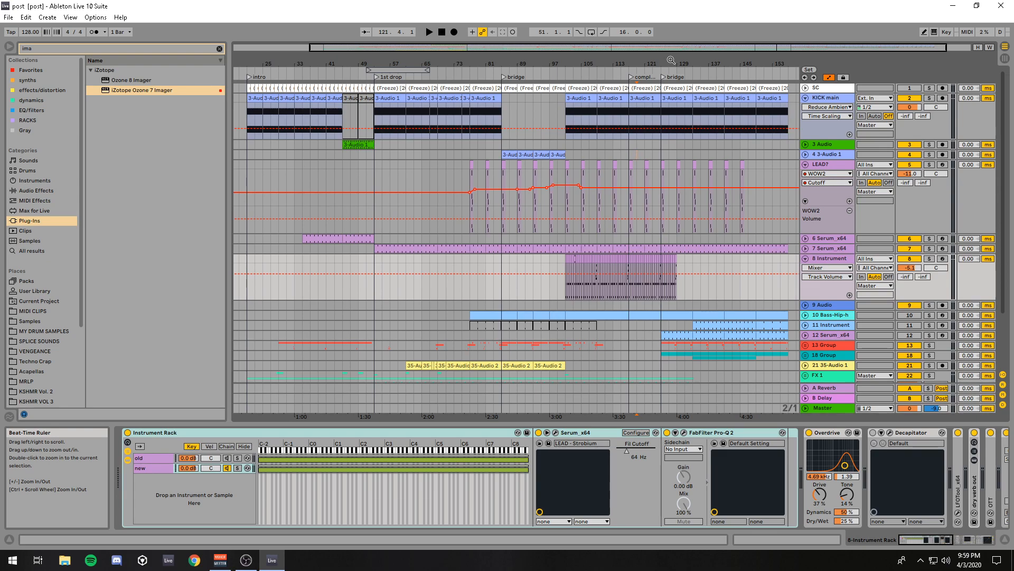
left_click_drag(536, 62, 594, 60)
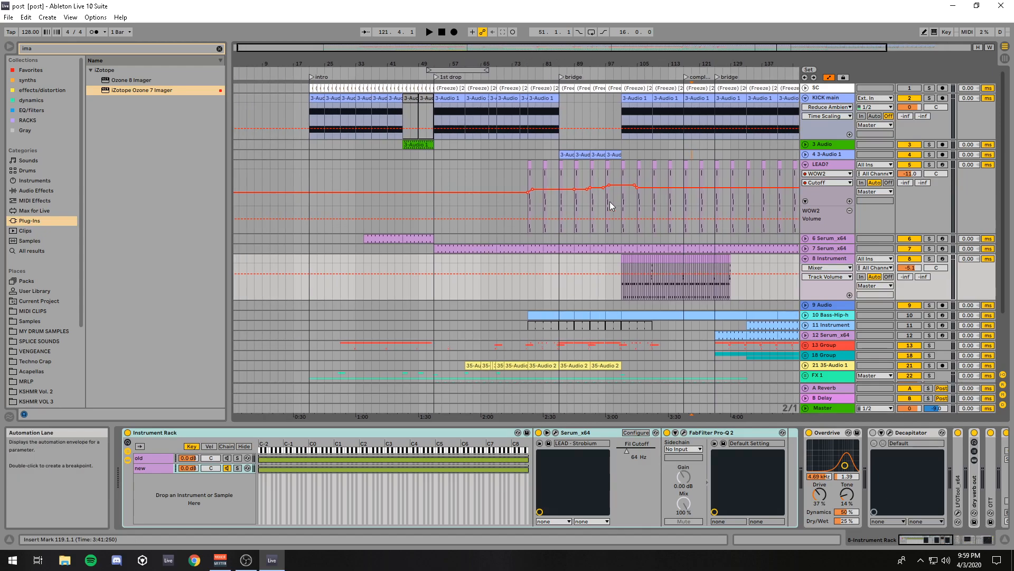
left_click(805, 164, "alt")
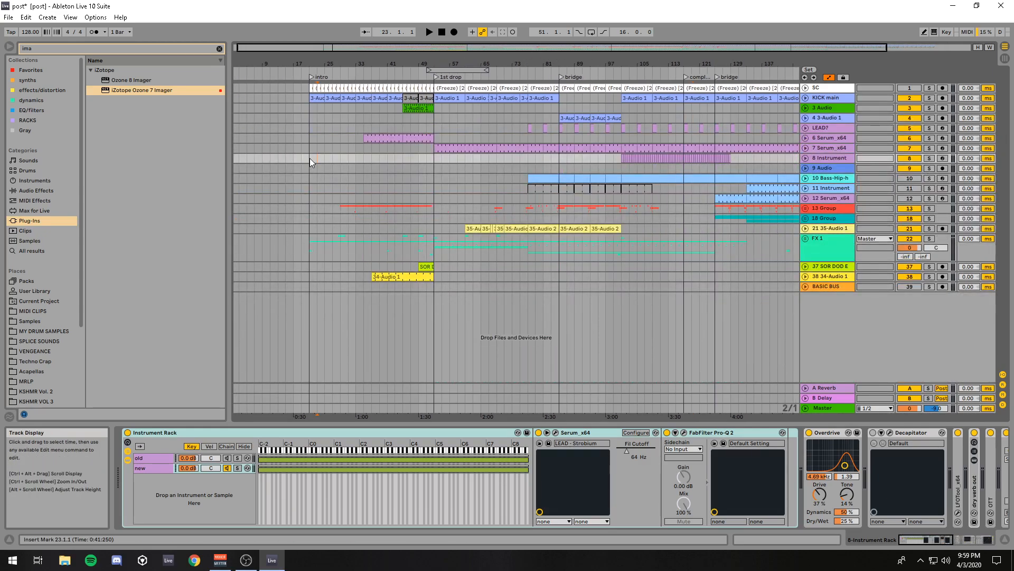
left_click_drag(310, 158, 439, 161)
left_click_drag(653, 64, 578, 65)
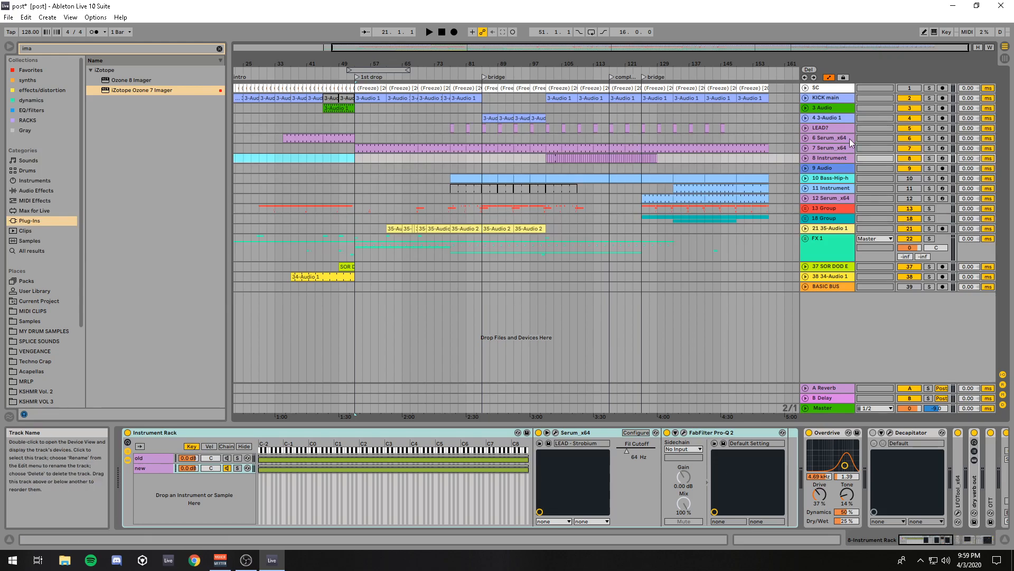
left_click(838, 287)
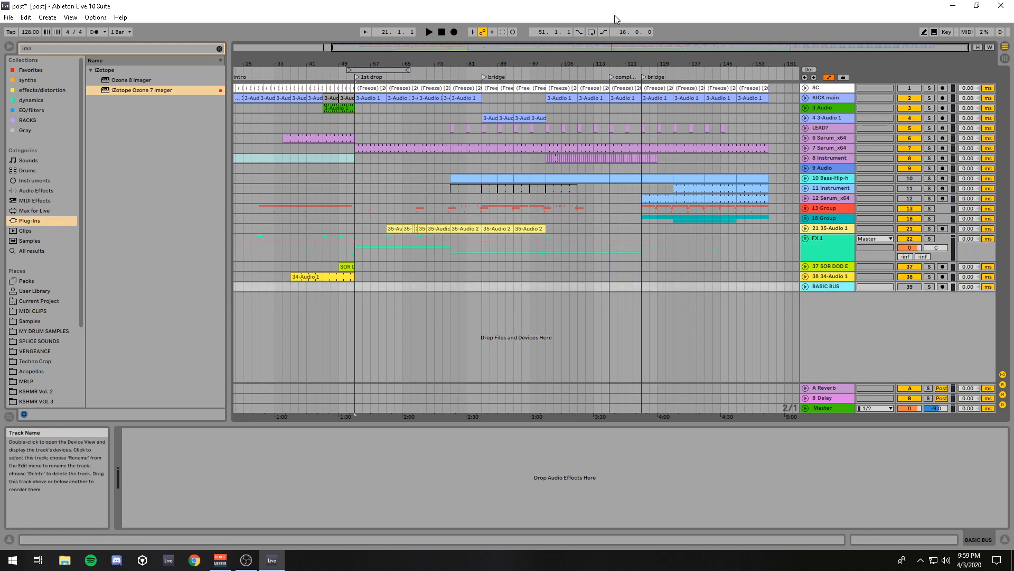
Clear the browser search and play the song from the intro at bar 21
scroll(318, 136, "left", 3)
left_click(318, 132)
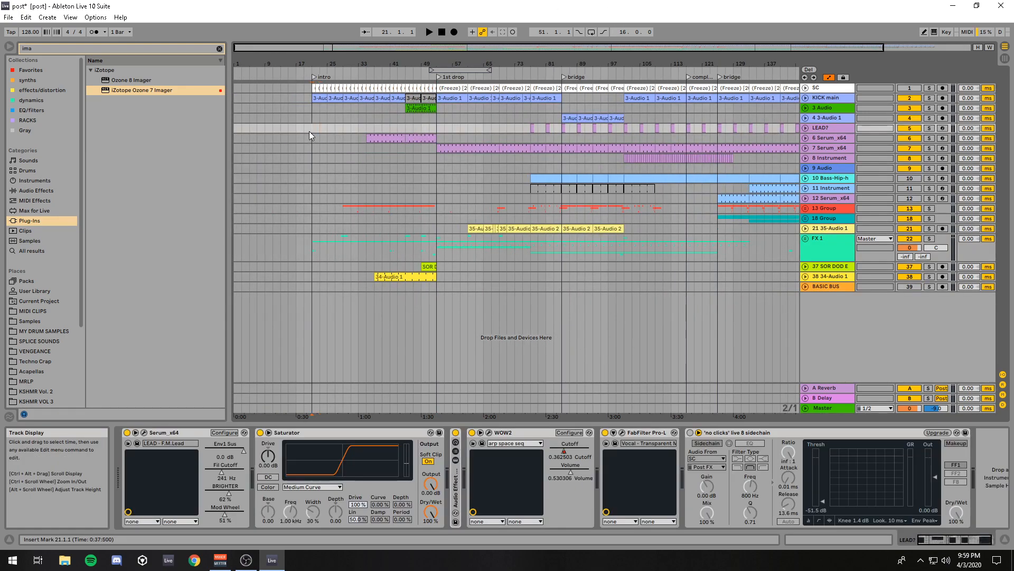
left_click(220, 49)
key("space")
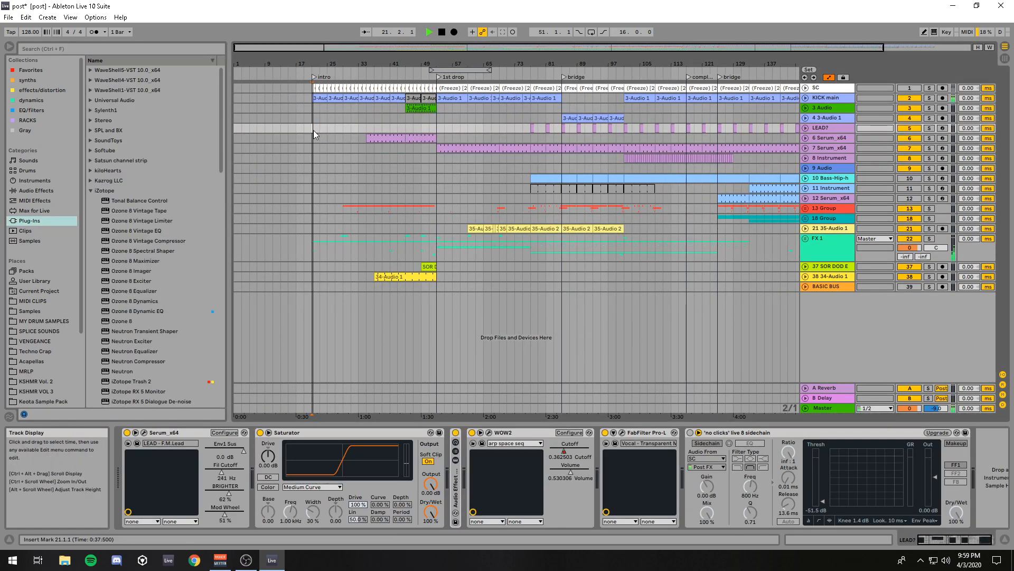
Switch to full screen, select the master track and set its volume to 2.1 dB
key("F11")
left_click_drag(910, 429, 910, 418)
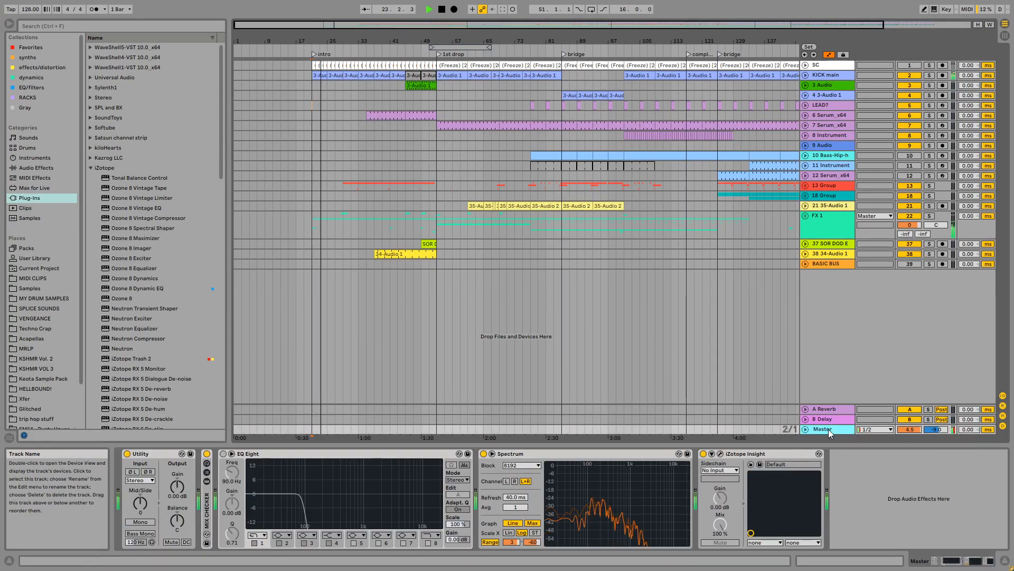
double_click(910, 431)
left_click(828, 430)
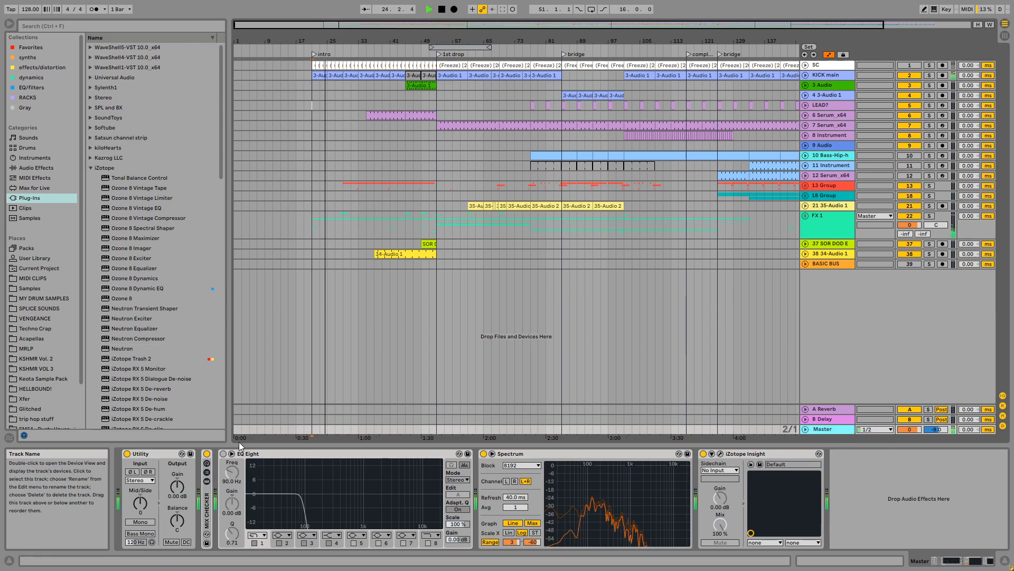
left_click_drag(917, 430, 917, 425)
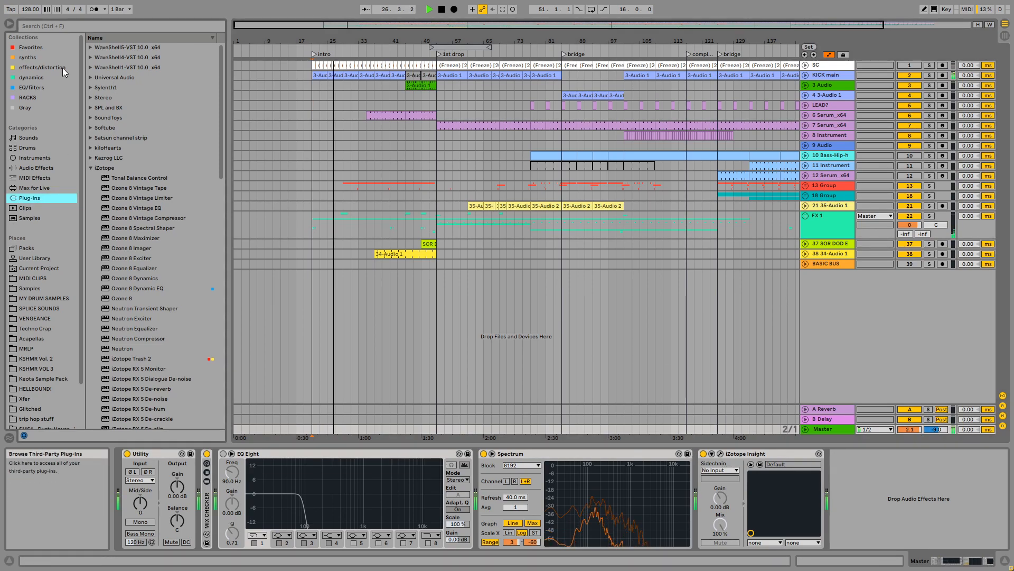
Try CamelCrusher on the master with its distortion and compressor sections switched off, and close its window
left_click(74, 22)
type("cam")
left_click_drag(124, 66, 208, 492)
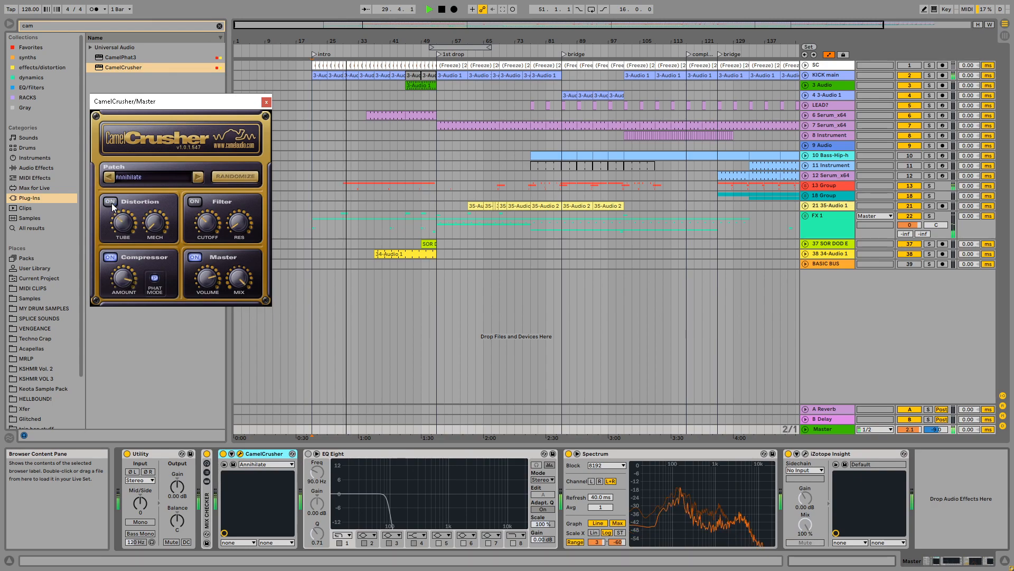
left_click(155, 278)
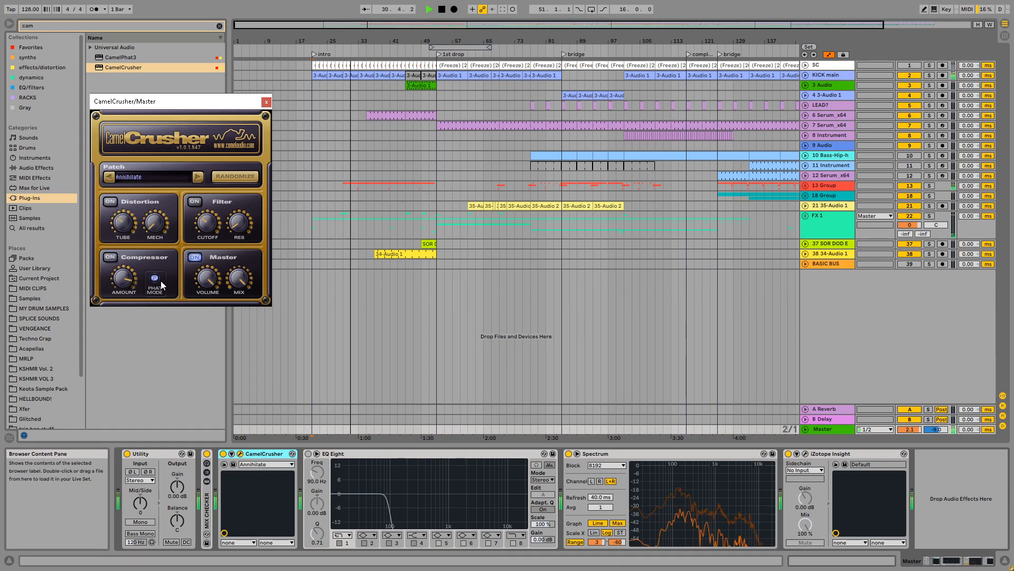
left_click(266, 102)
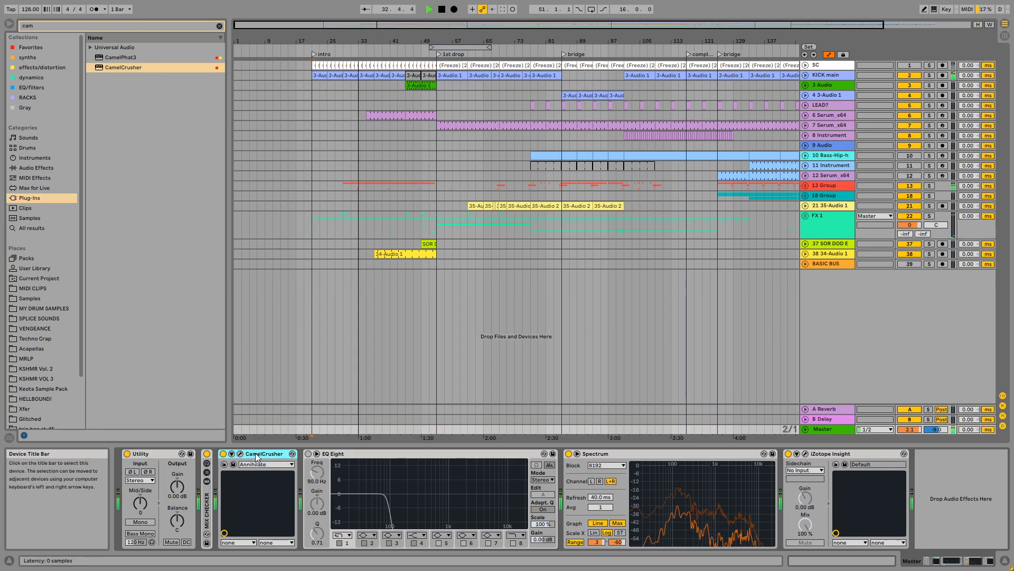
Load CamelPhat3 on the master with only its compressor and master sections active, and replay from the intro
double_click(128, 58)
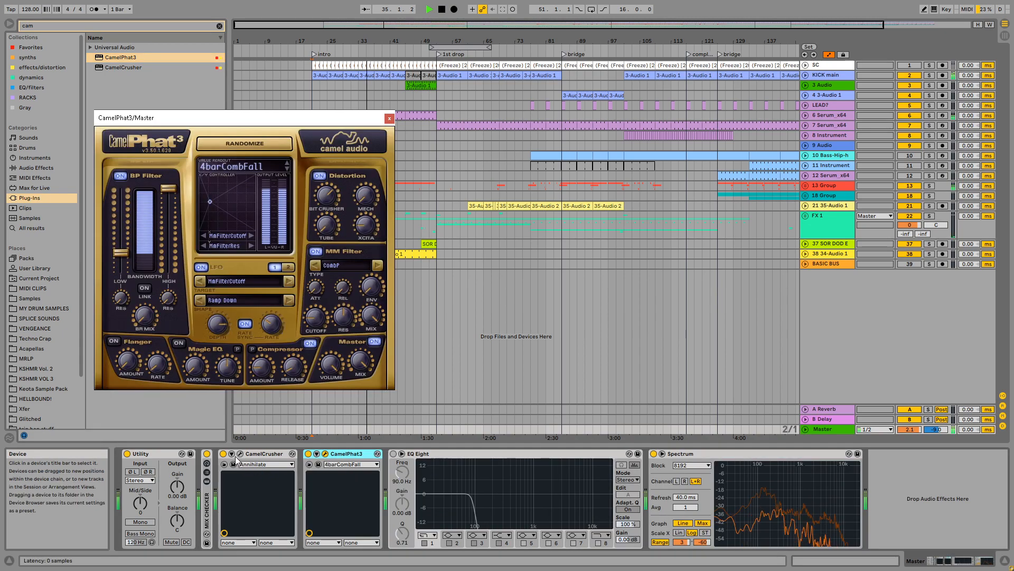
key("space")
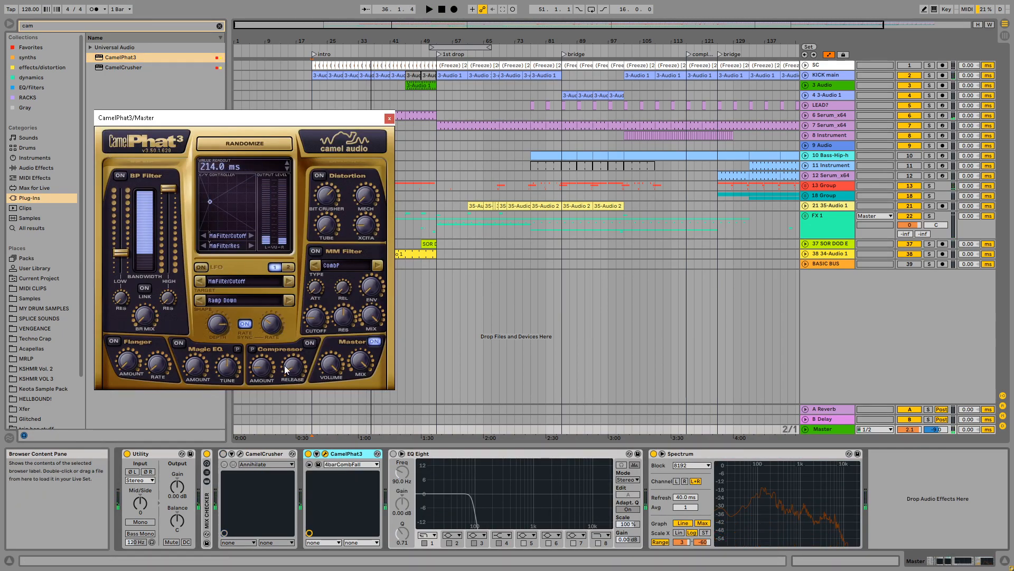
key("space")
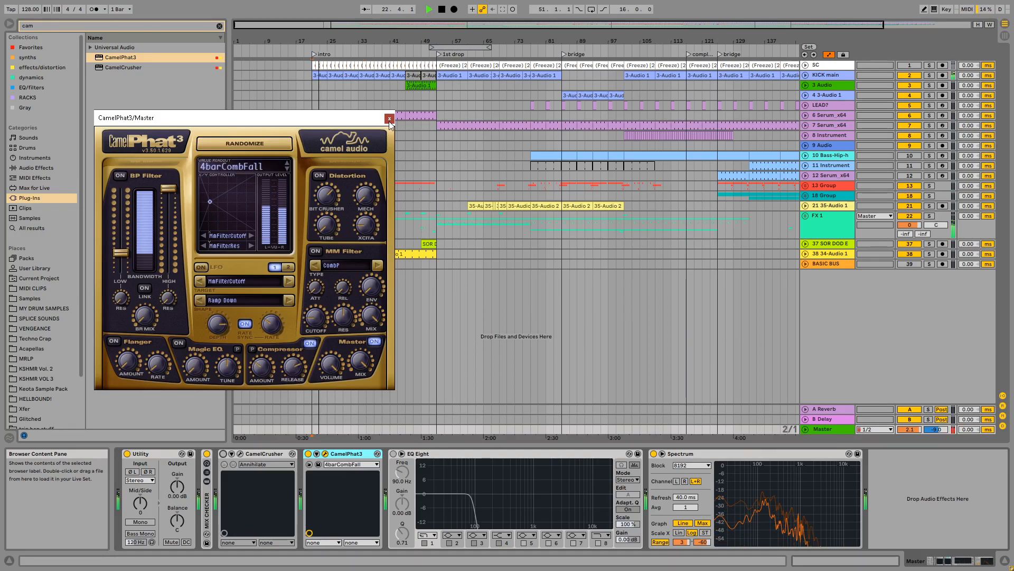
Set CamelPhat3's master volume to -3 dB, close its window and remove CamelCrusher from the master
left_click(310, 166)
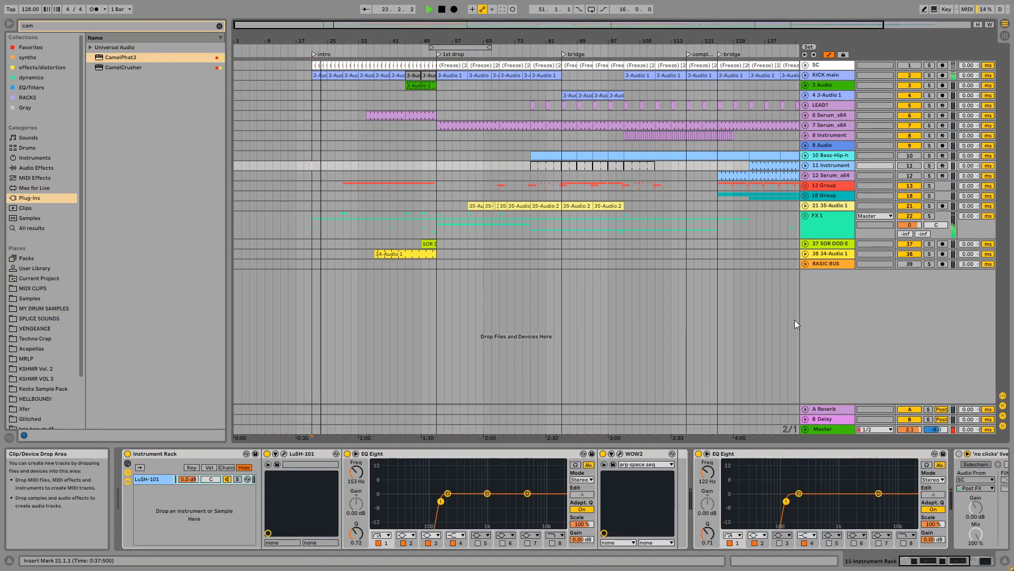
left_click(836, 431)
left_click(325, 453)
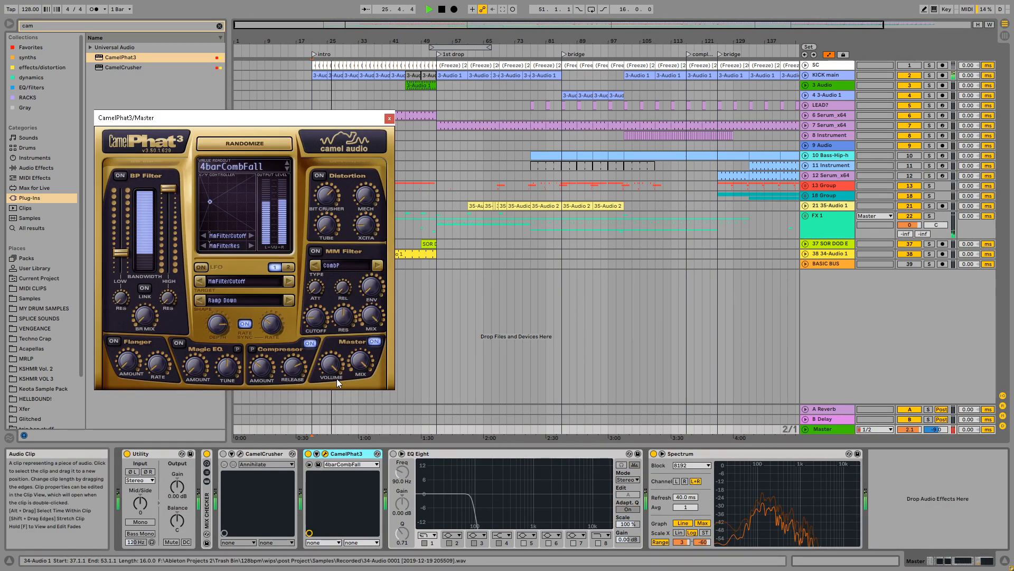
mouse_move(263, 371)
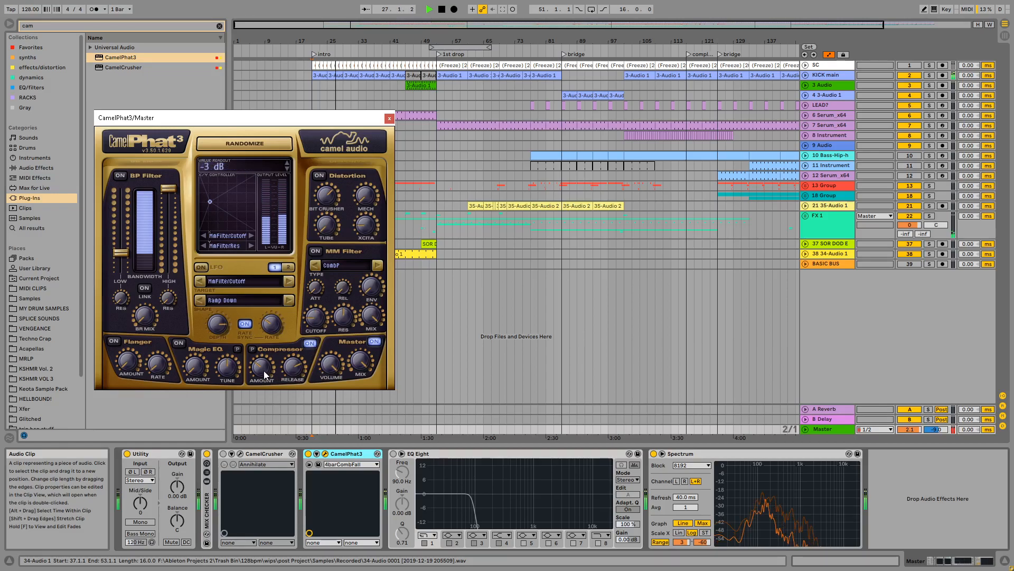
left_click(390, 118)
left_click(272, 455)
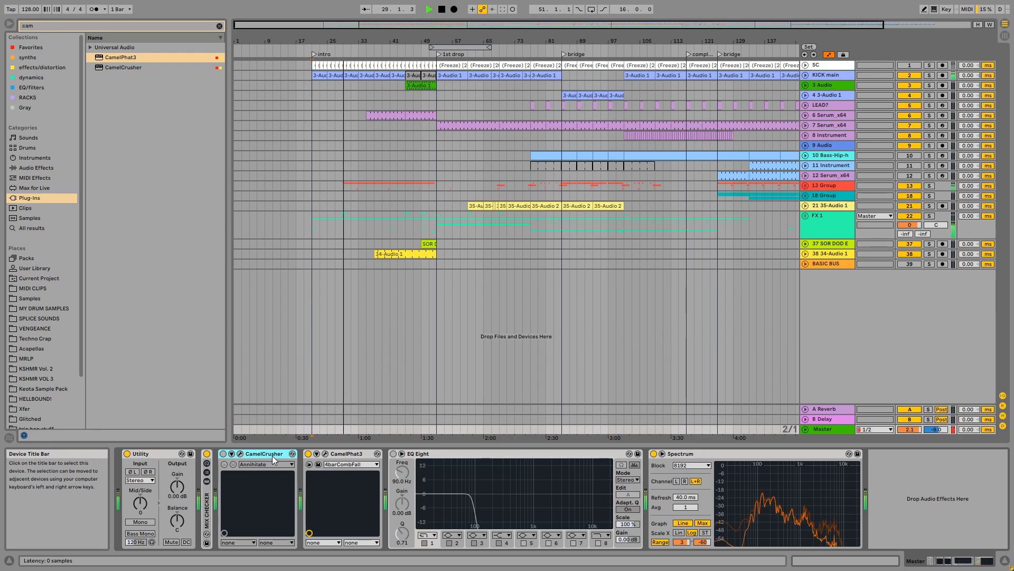
key("Delete")
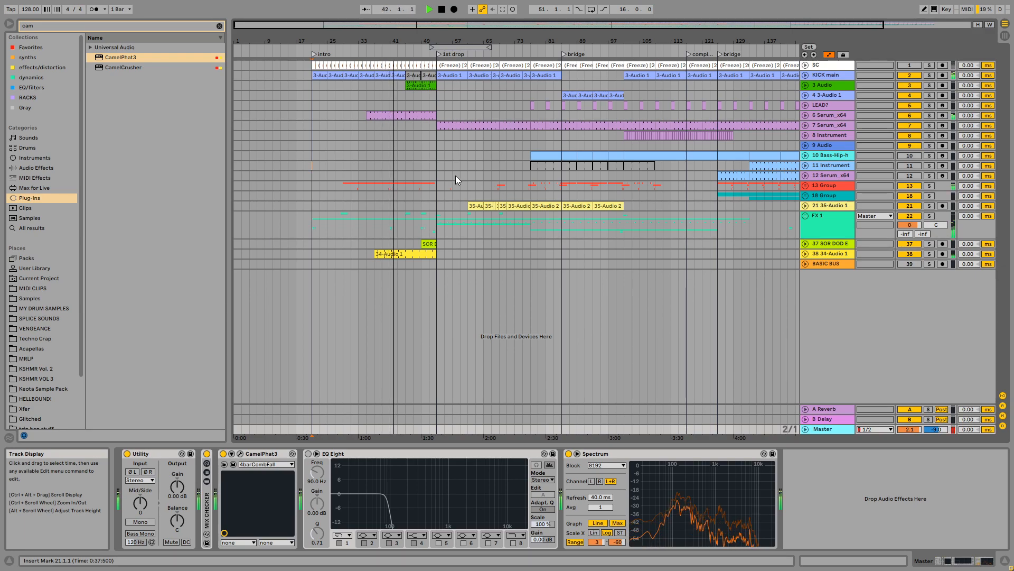
Lower the master track's volume to 1.4 dB during the first drop and set the Spectrum's minimum range to -18
left_click_drag(519, 42, 497, 43)
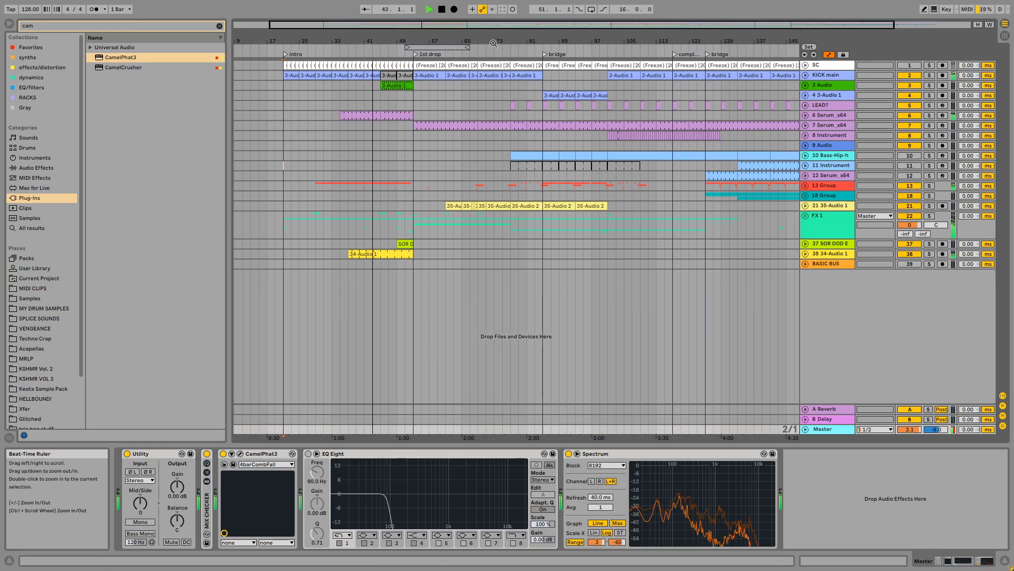
left_click_drag(633, 41, 598, 43)
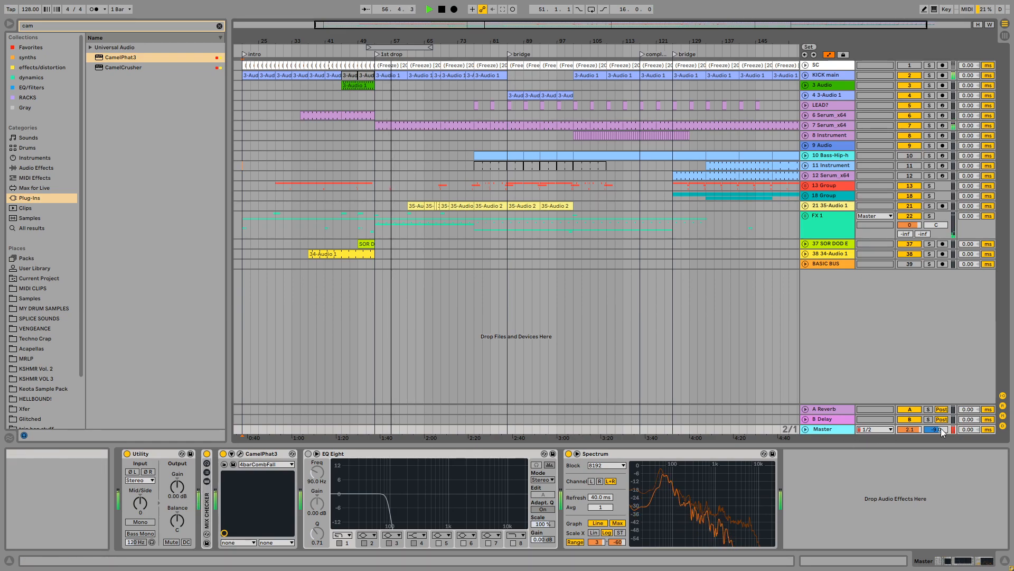
left_click_drag(910, 429, 910, 433)
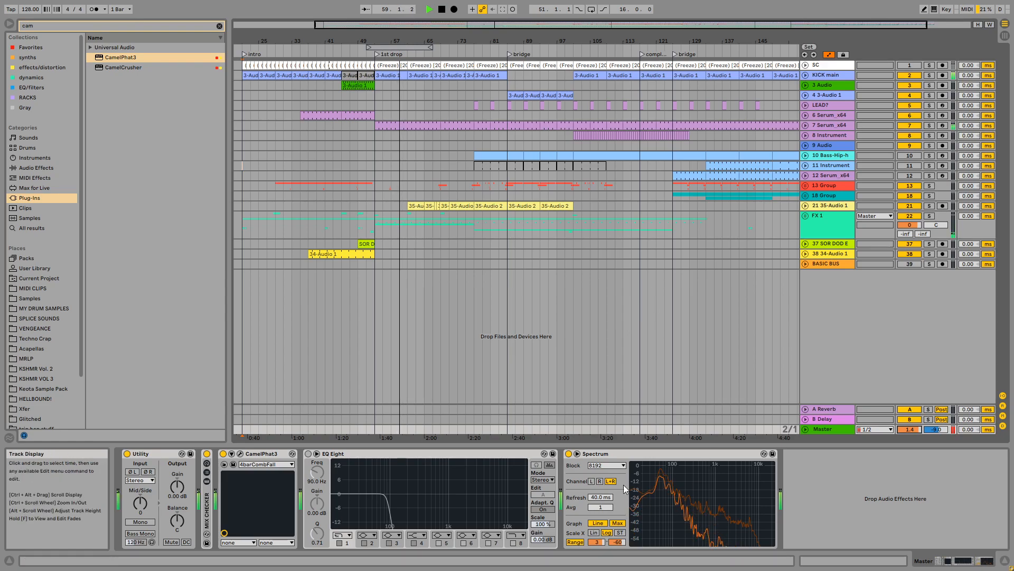
left_click_drag(617, 541, 617, 523)
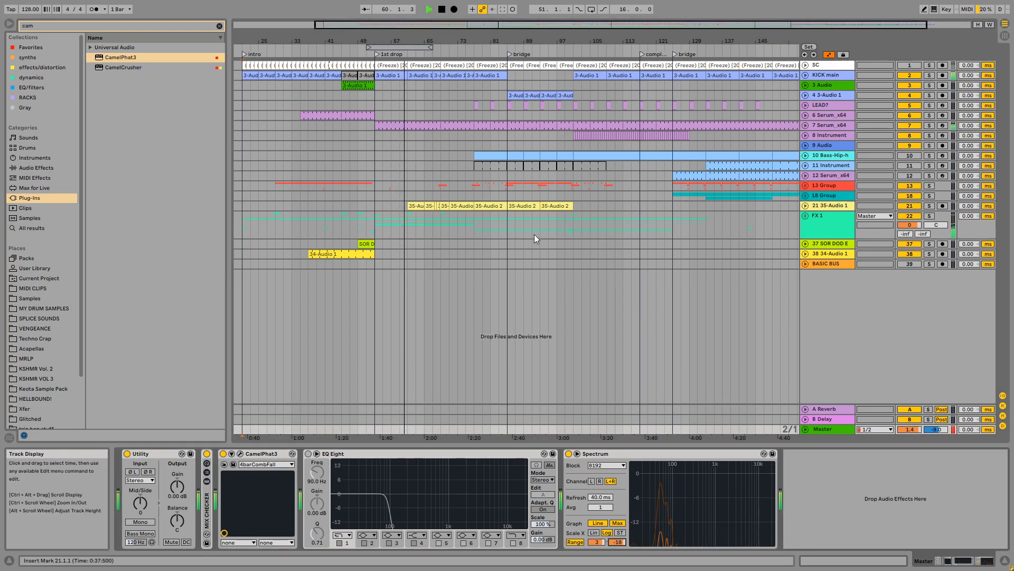
Add iZotope Insight to the end of the master chain and reduce it to its Sound Field and Levels views
left_click(219, 27)
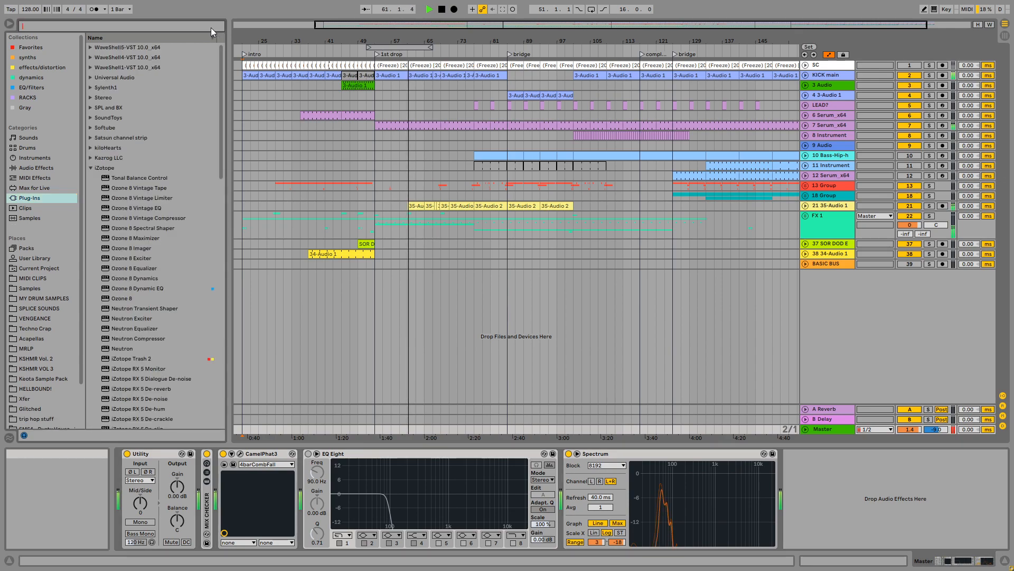
type("insi")
double_click(154, 60)
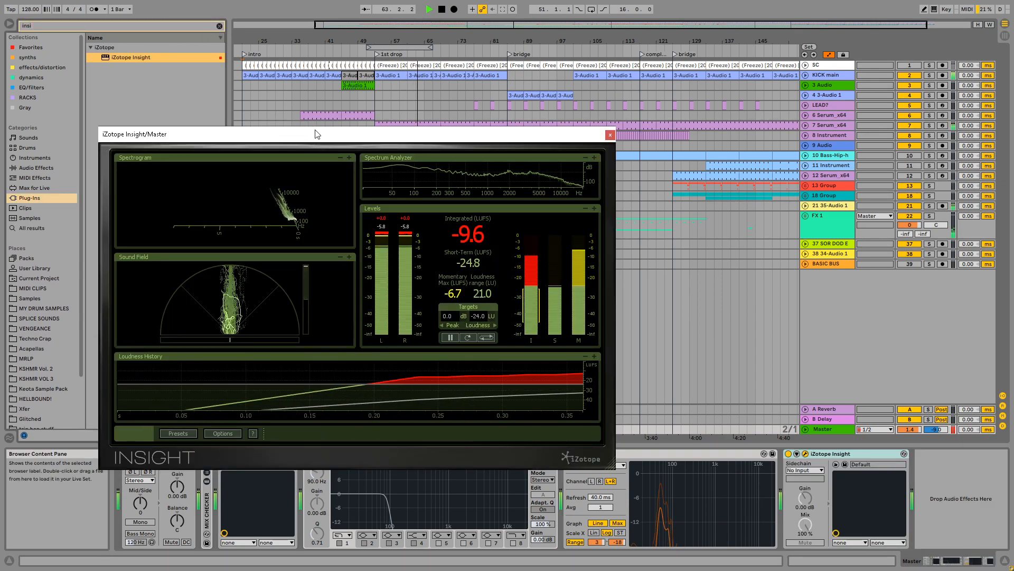
left_click(585, 357)
left_click_drag(478, 136, 460, 98)
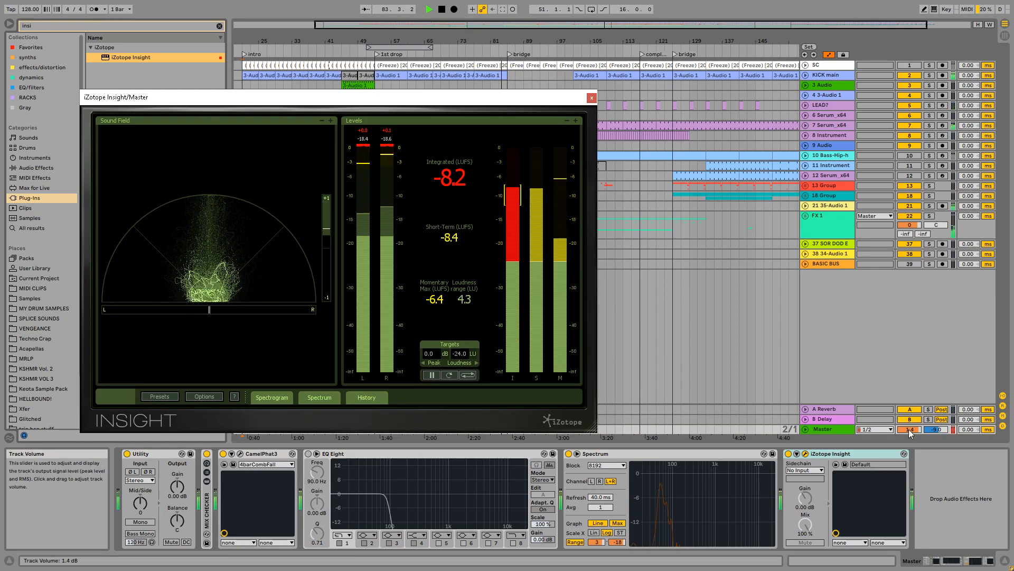
Check the master's loudness during playback before the complex perc section, close Insight and show that section up close
left_click_drag(558, 102, 526, 93)
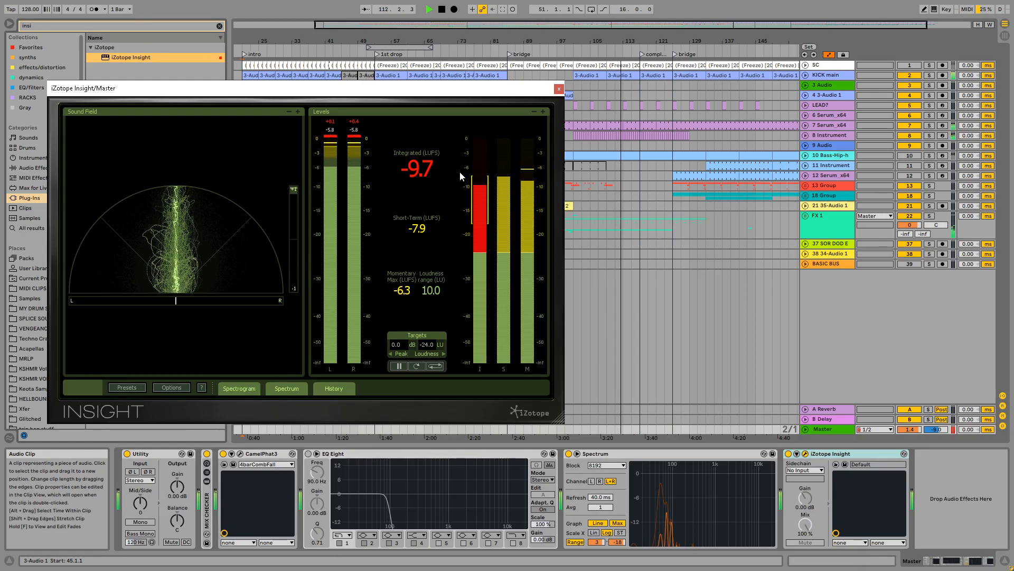
left_click_drag(692, 41, 684, 74)
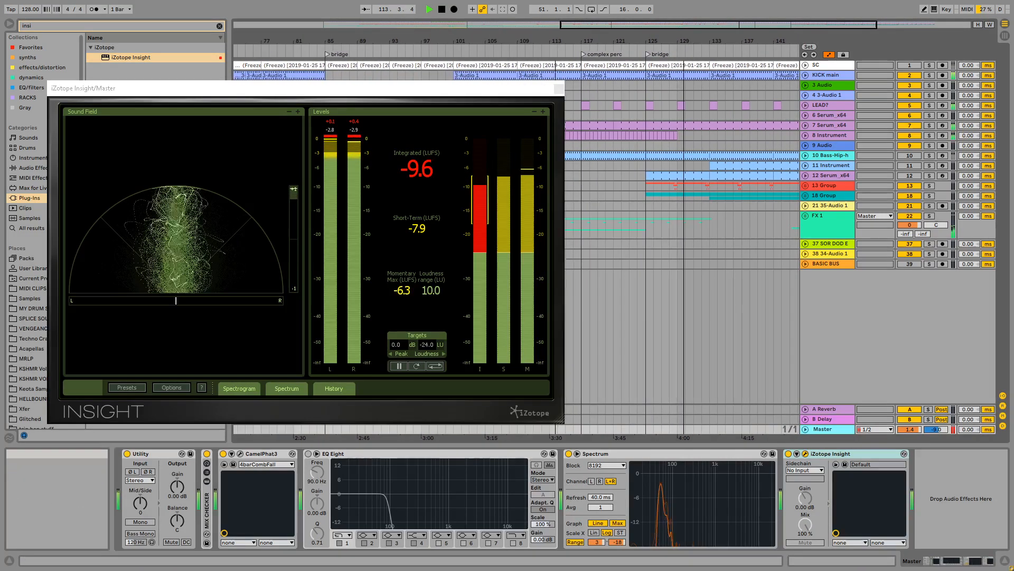
left_click(559, 89)
left_click_drag(629, 42, 536, 56)
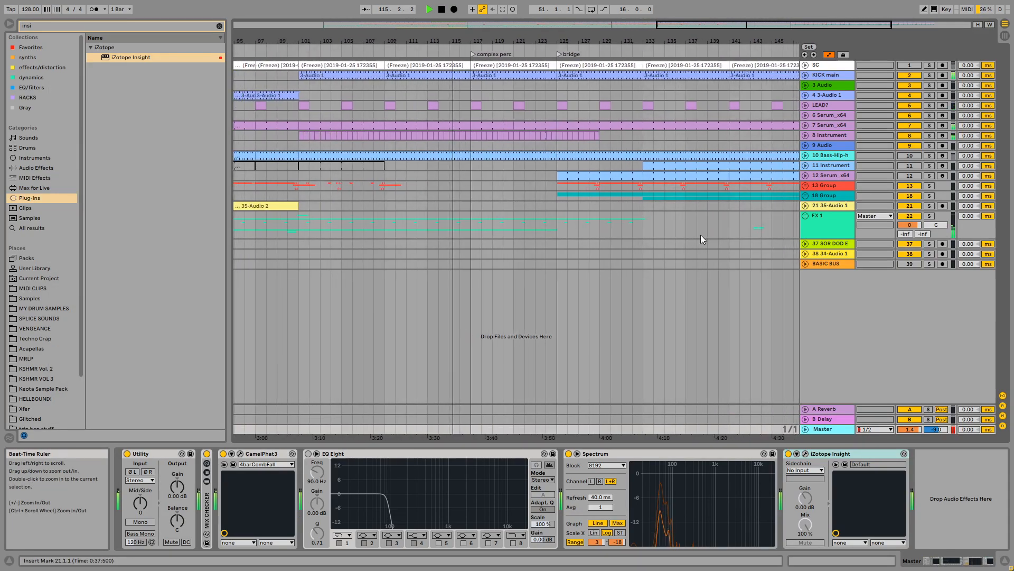
Examine the devices on the 10 Bass-Hip-h, 8 Instrument and 7 Serum_x64 tracks around the complex perc section during playback
left_click(805, 156)
left_click(819, 157)
left_click(806, 156)
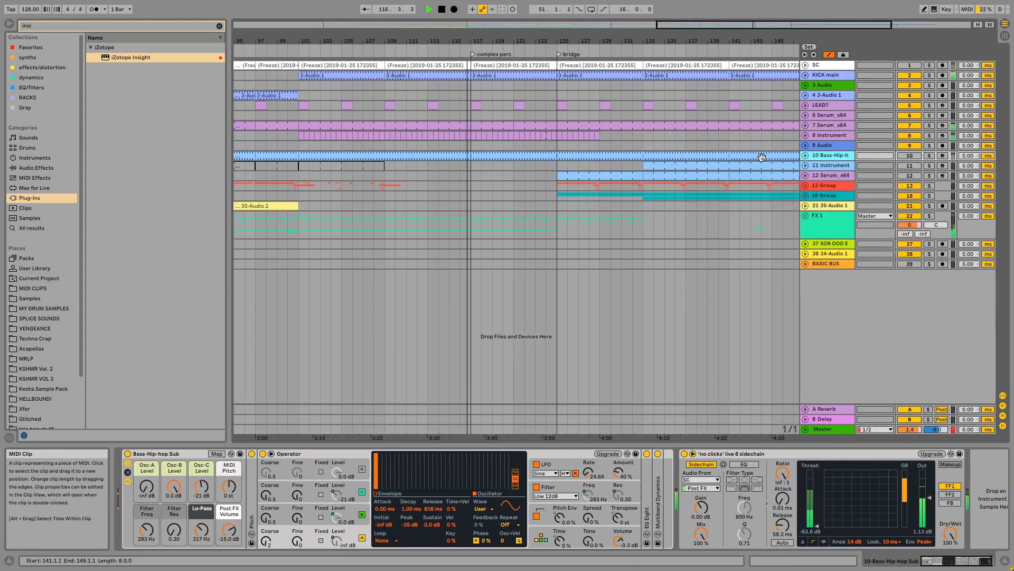
left_click(832, 135)
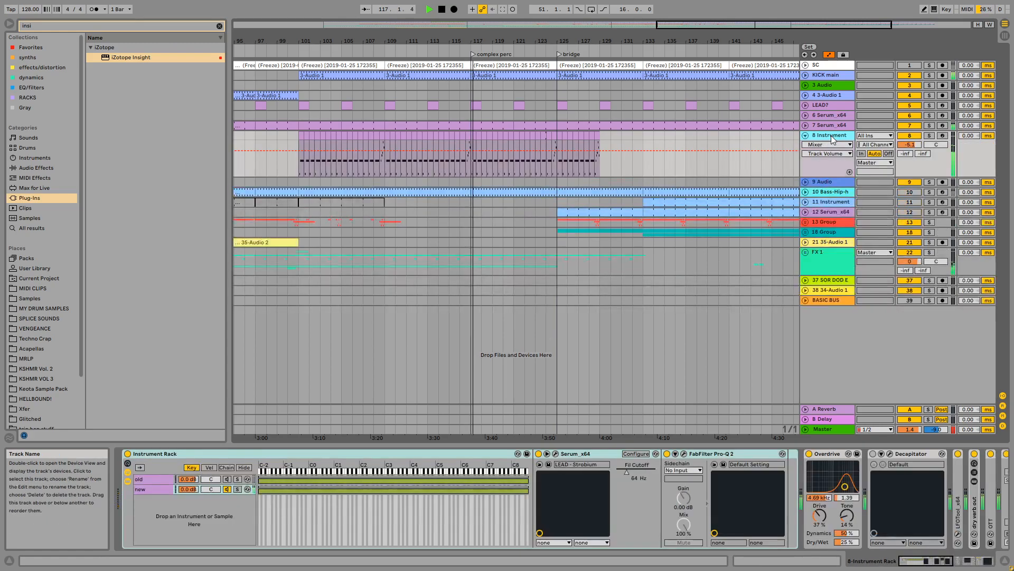
left_click(805, 125)
left_click(469, 154)
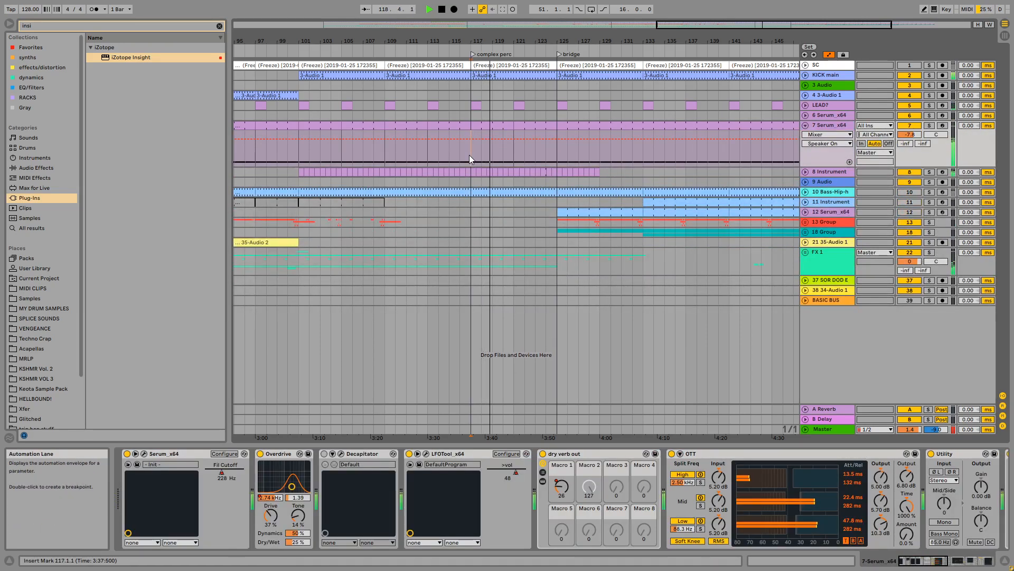
Audition the bridge from bar 125 and inspect the 12 Serum_x64 and 10 Bass-Hip-h tracks
scroll(430, 158, "right", 5)
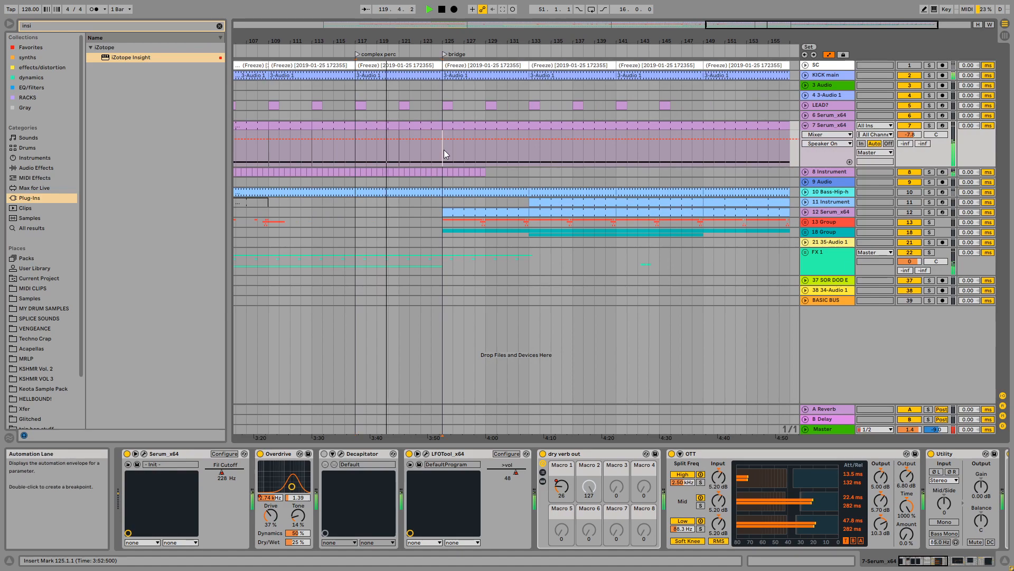
left_click(444, 150)
key("space")
left_click_drag(517, 43, 564, 41)
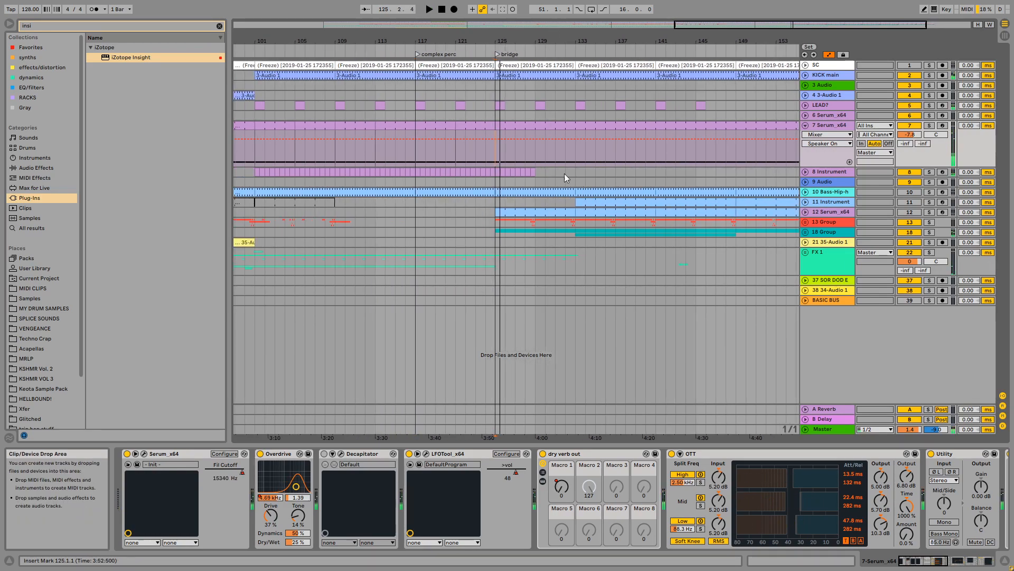
left_click(793, 211)
left_click(806, 212)
left_click(806, 192)
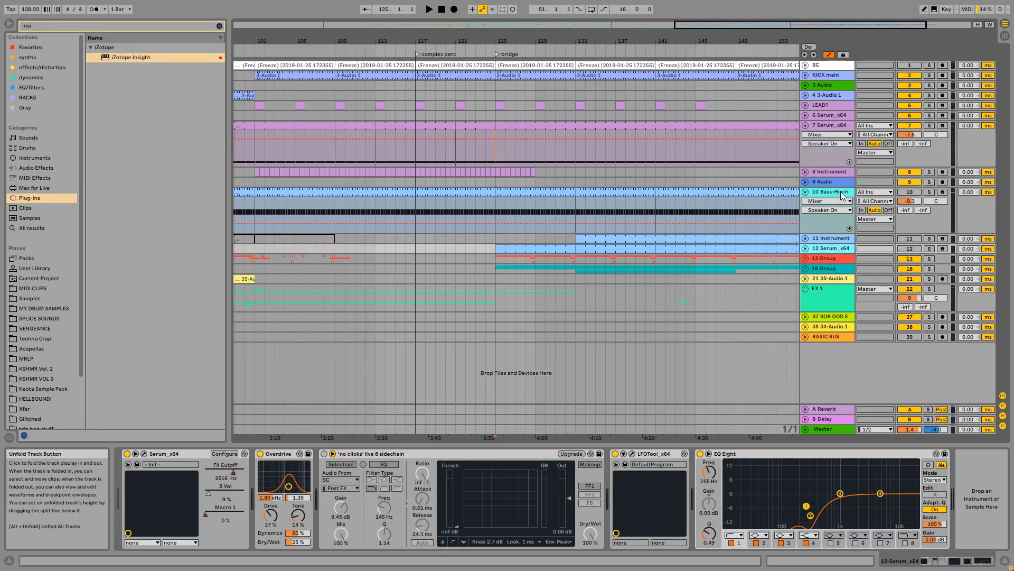
left_click(805, 192)
left_click(497, 157)
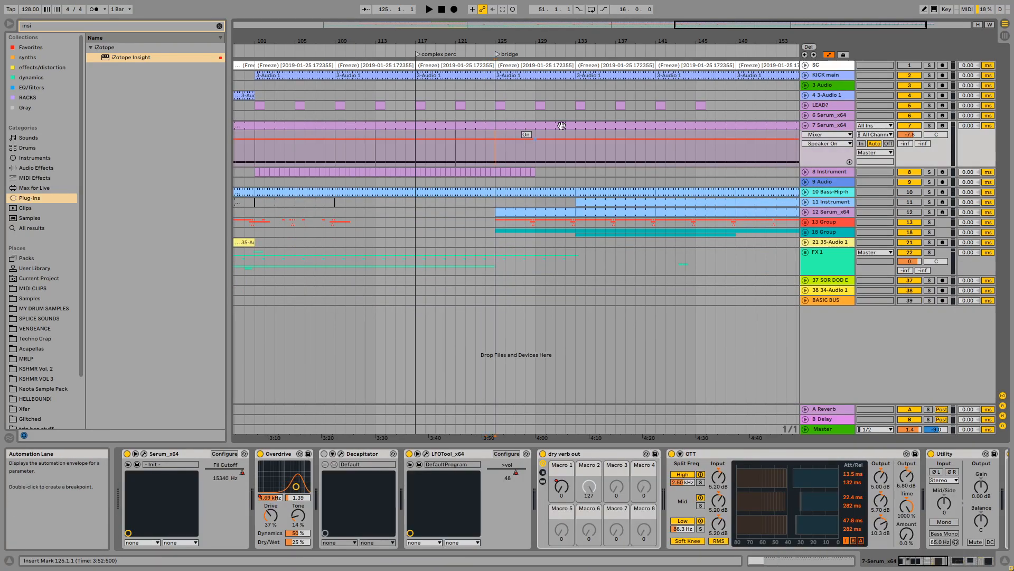
key("space")
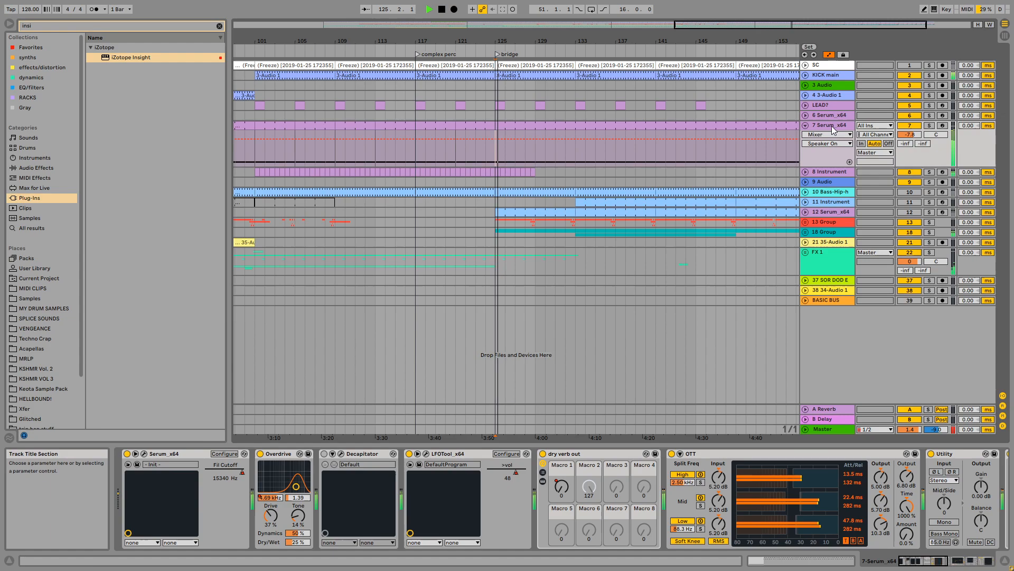
Audition the 7 Serum_x64 track in solo and lower its volume to -9.3 dB
left_click(805, 126)
left_click(805, 125)
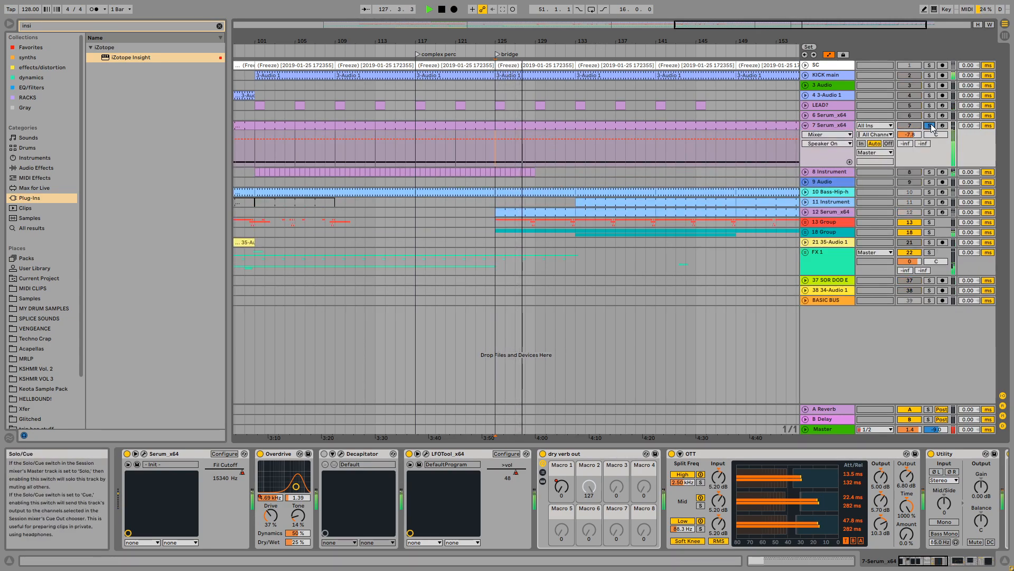
left_click_drag(910, 134, 910, 140)
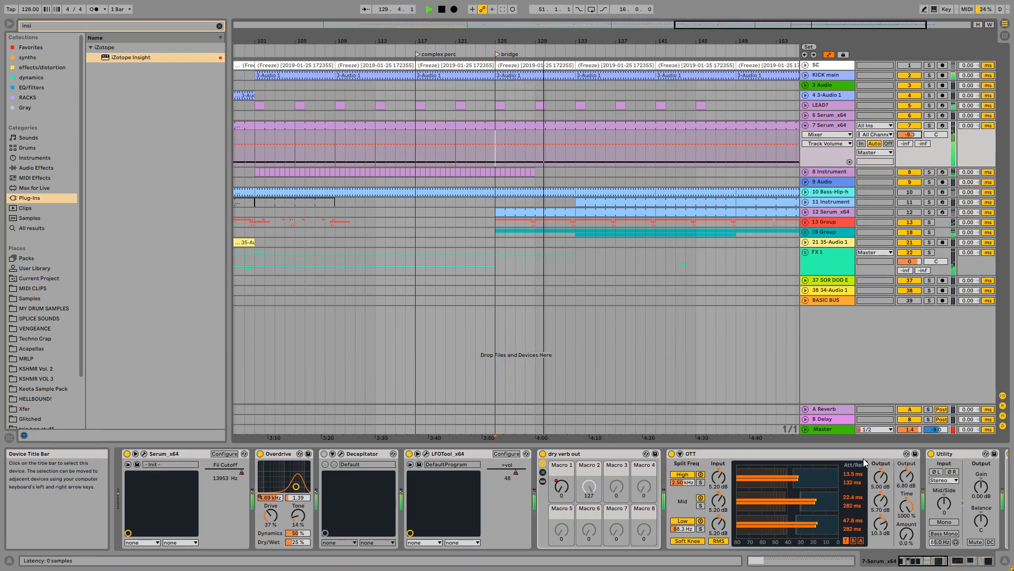
Check the master's loudness in iZotope Insight during the bridge and close its window
left_click_drag(660, 42, 594, 40)
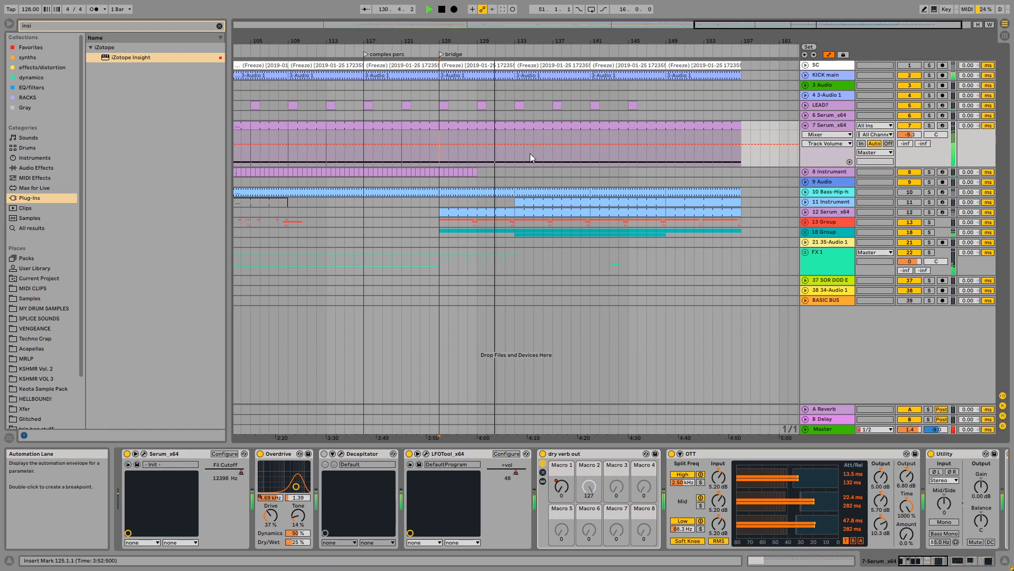
left_click(830, 430)
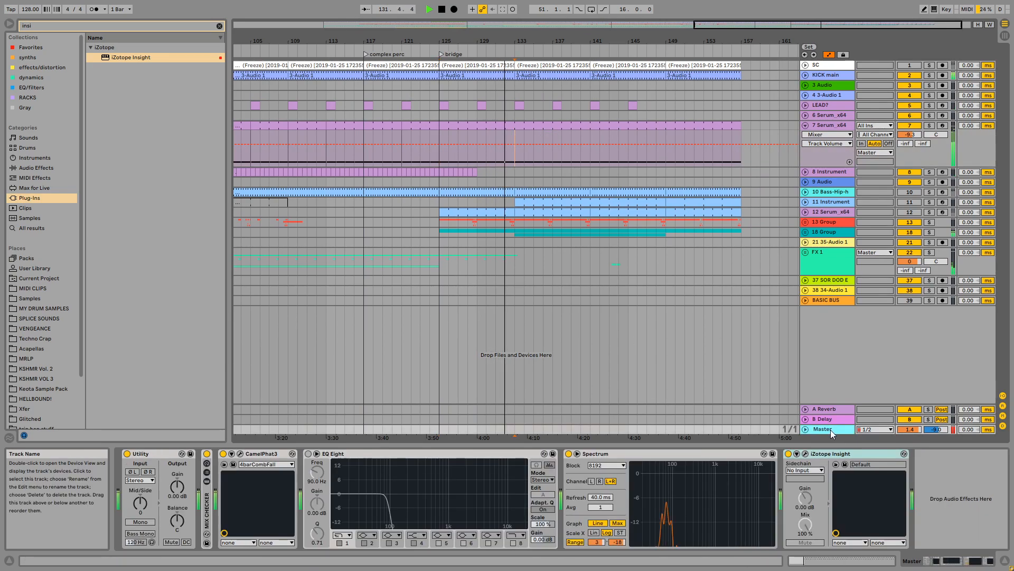
left_click(805, 454)
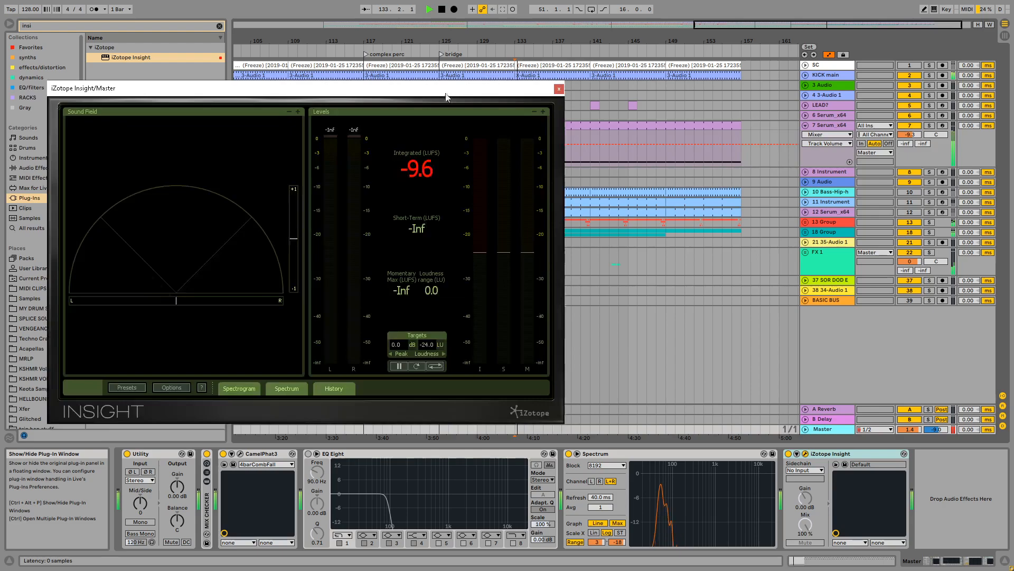
left_click(559, 90)
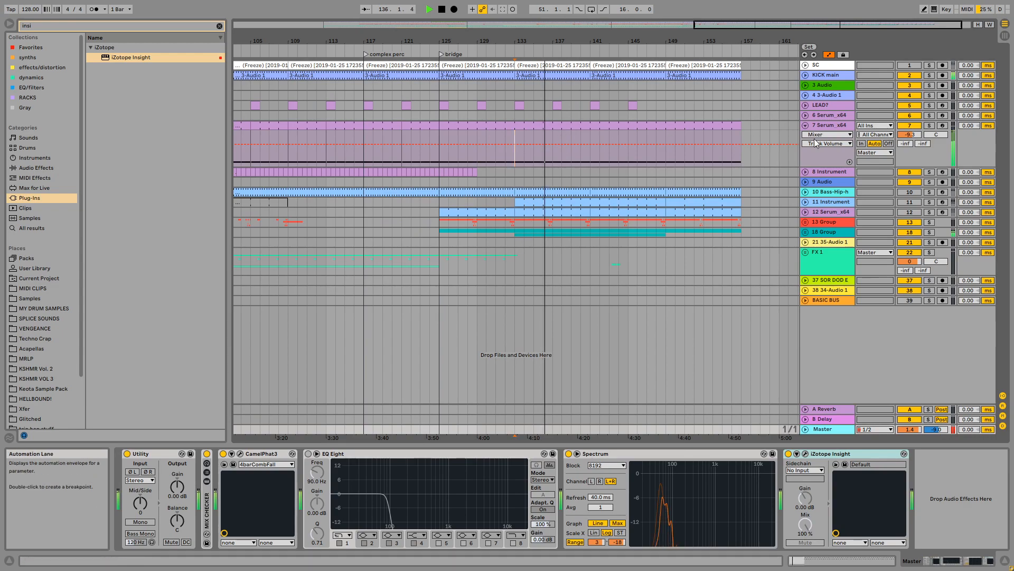
Show the 7 Serum_x64 track's Fil Cutoff automation and draw a downward ramp from about bar 139 to bar 141
left_click(826, 124)
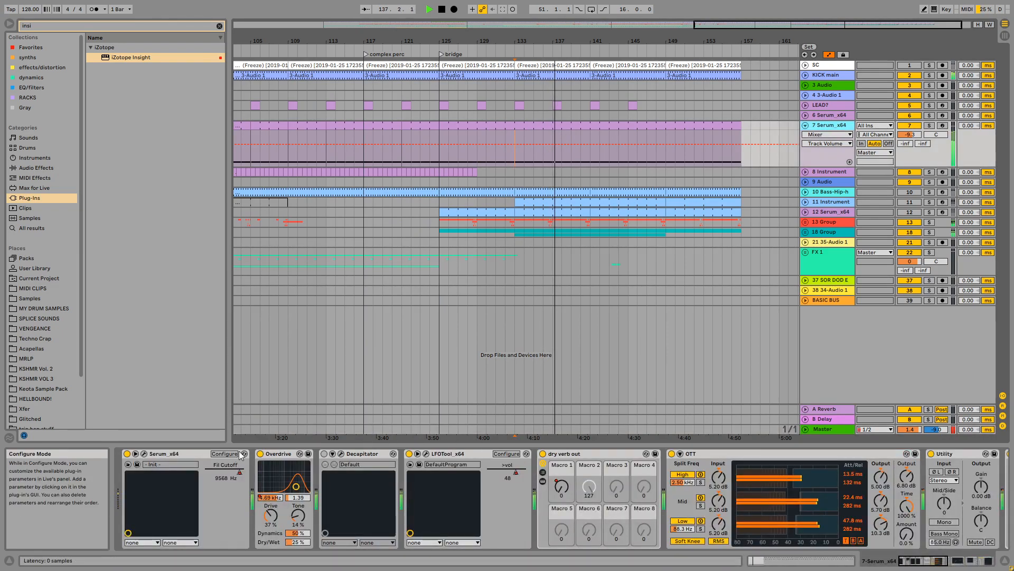
right_click(233, 470)
left_click(257, 476)
left_click(561, 135)
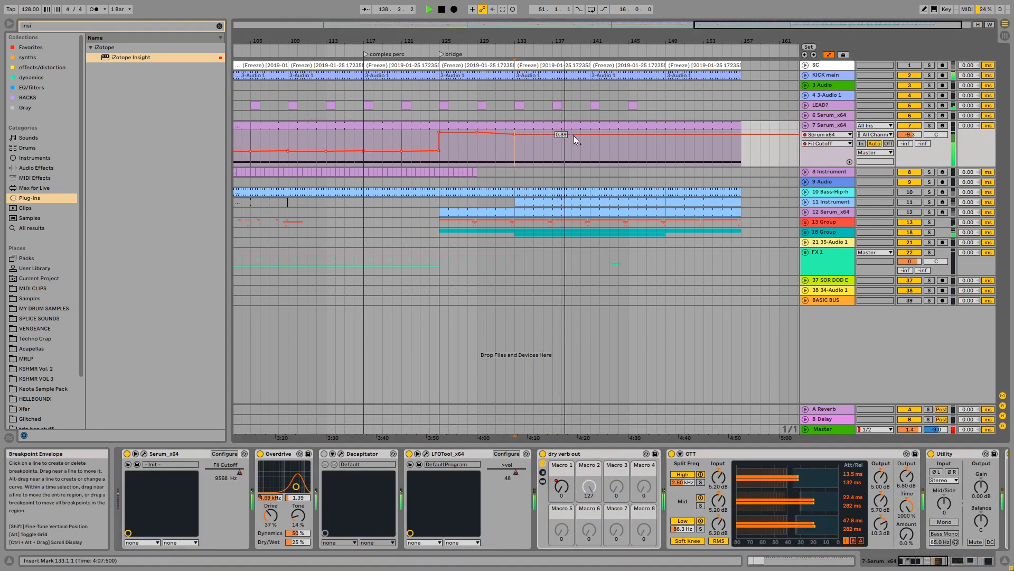
left_click(572, 135)
left_click_drag(576, 136, 590, 149)
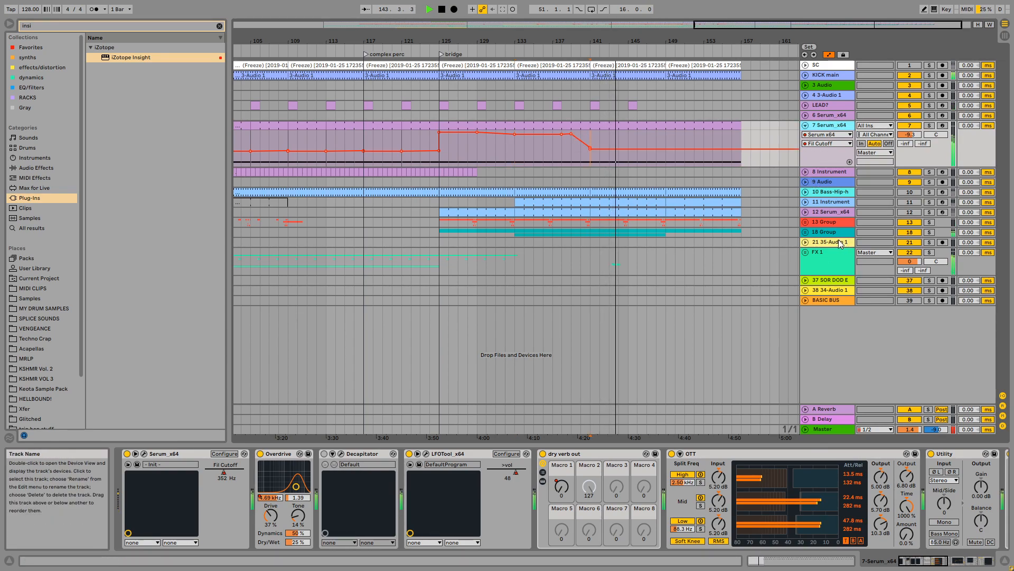
Unfold the 11 Instrument track and the FX 1 group, and select bars 143 to 149 on the 32 OFFAIAH track
left_click(806, 202)
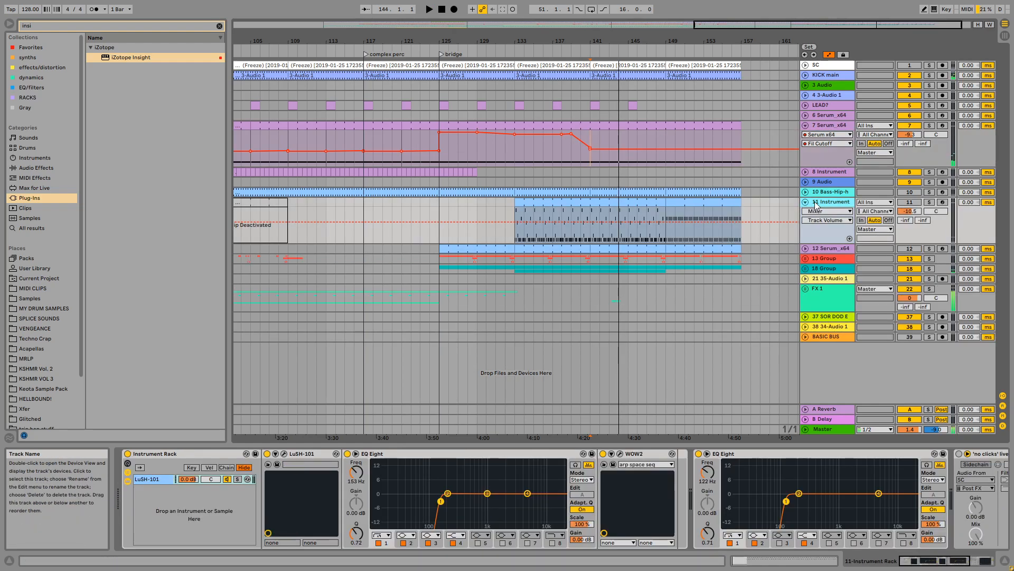
left_click(805, 289)
scroll(673, 247, "down", 5)
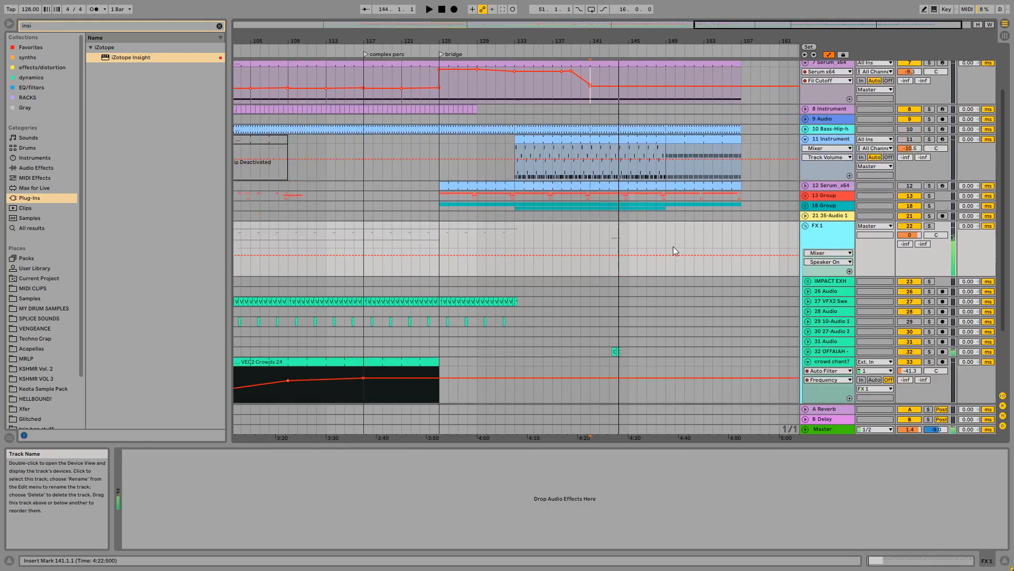
left_click_drag(607, 284, 662, 287)
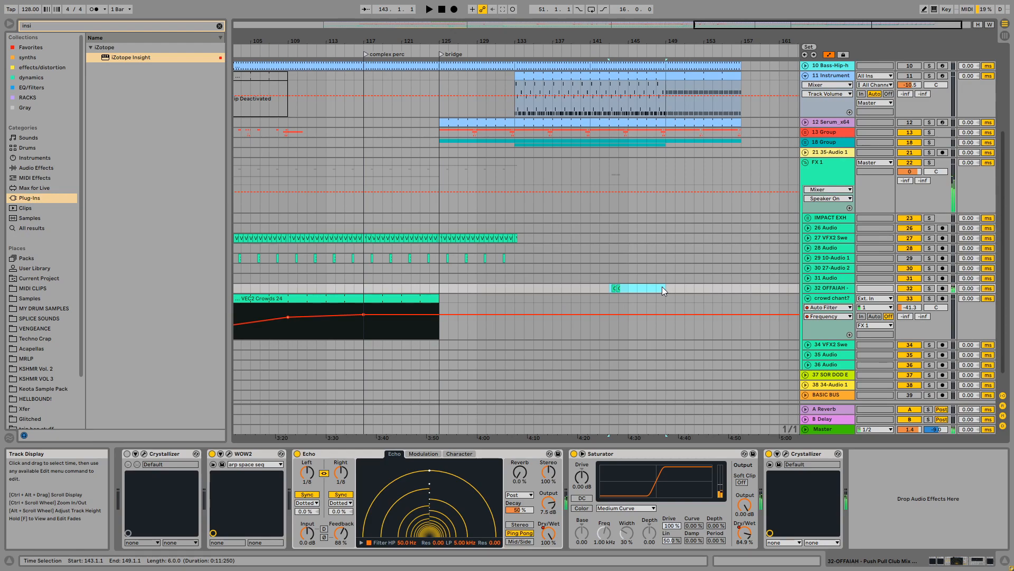
scroll(598, 215, "up", 4)
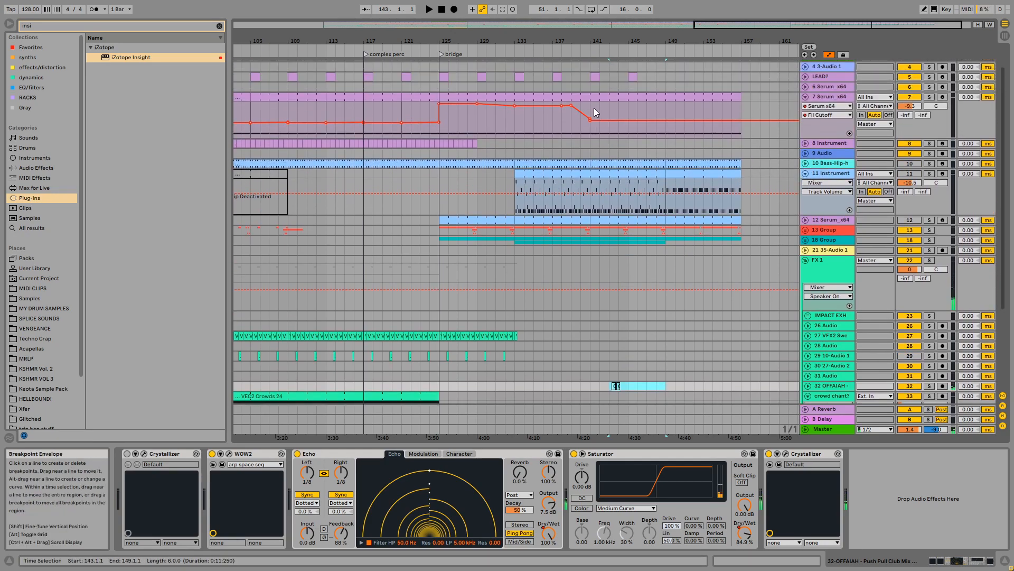
Play the arrangement from bar 141, unfold the 18 Group and show the 19 Ride 005 track's devices
left_click(594, 108)
key("space")
left_click(826, 98)
scroll(618, 212, "down", 1)
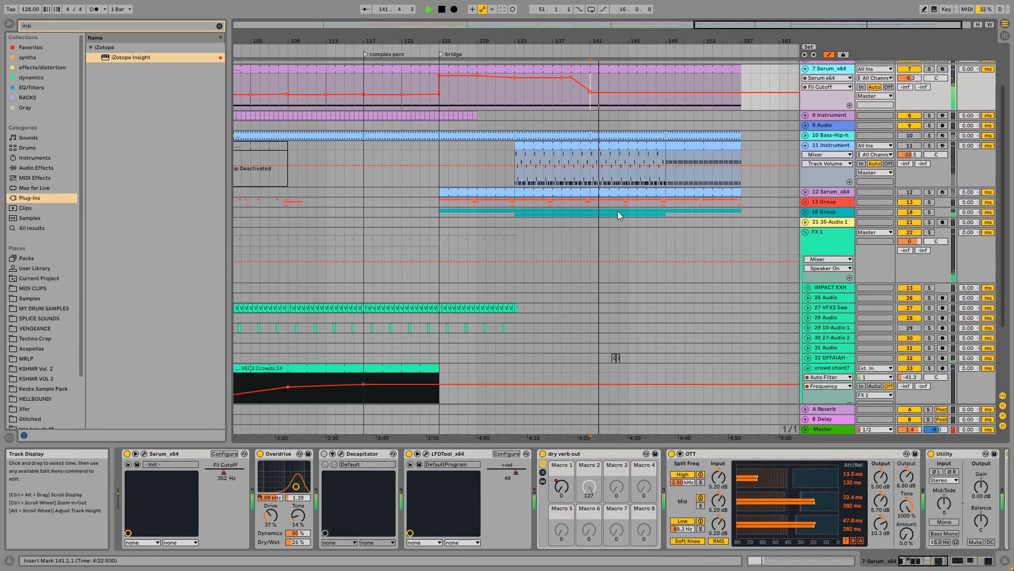
scroll(624, 214, "up", 1)
left_click(824, 236)
left_click(805, 236)
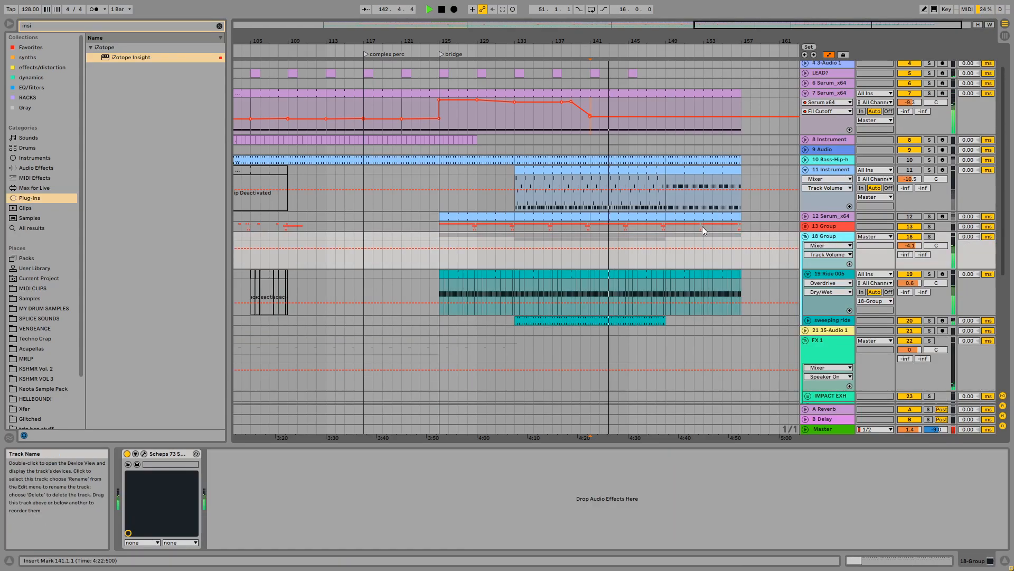
scroll(634, 222, "down", 1)
scroll(587, 214, "up", 1)
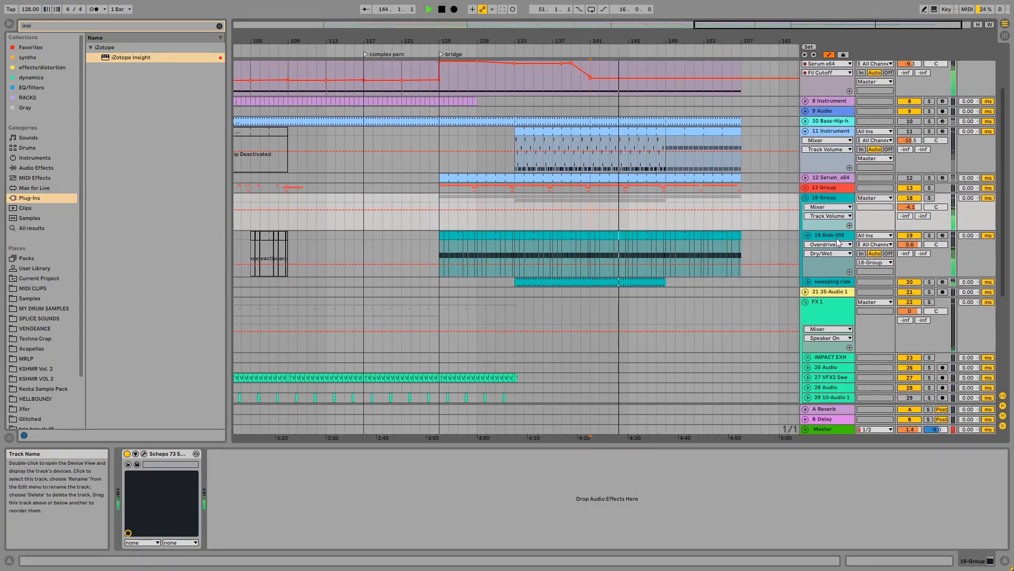
left_click(805, 238)
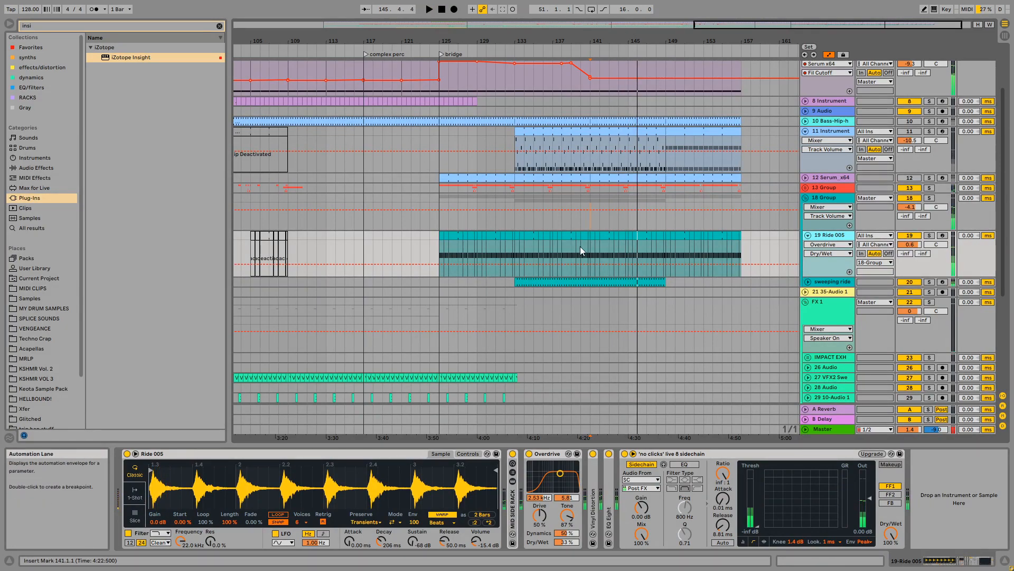
Solo the 19 Ride 005 track, expand its MID SIDE RACK and audition it from bar 141
left_click(929, 235)
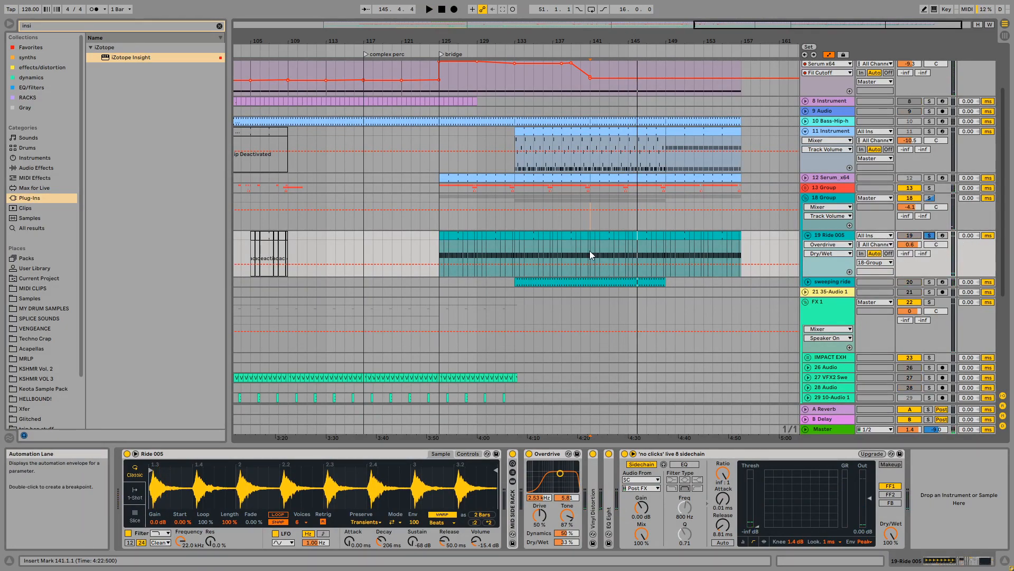
left_click(590, 220)
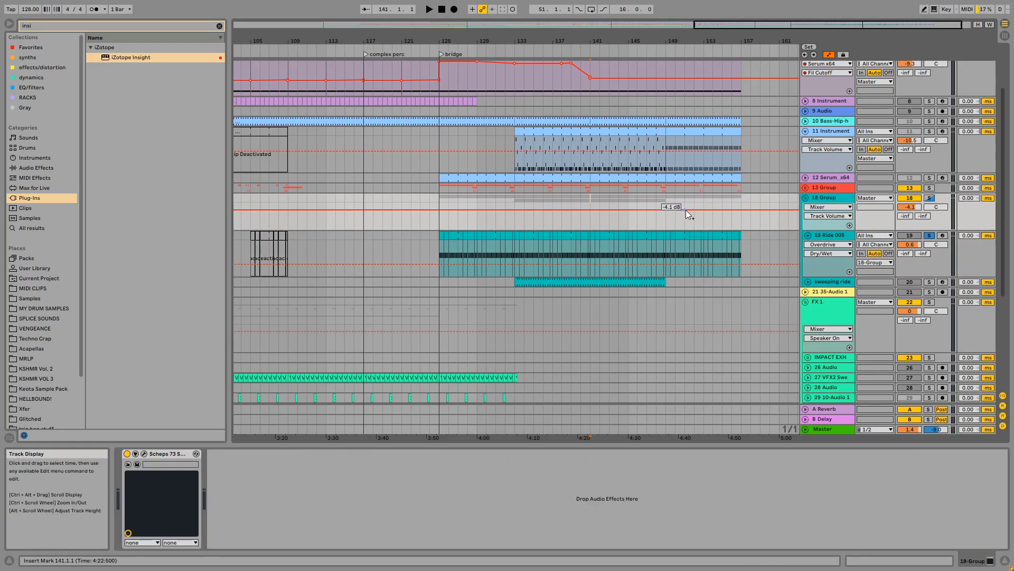
left_click(834, 199)
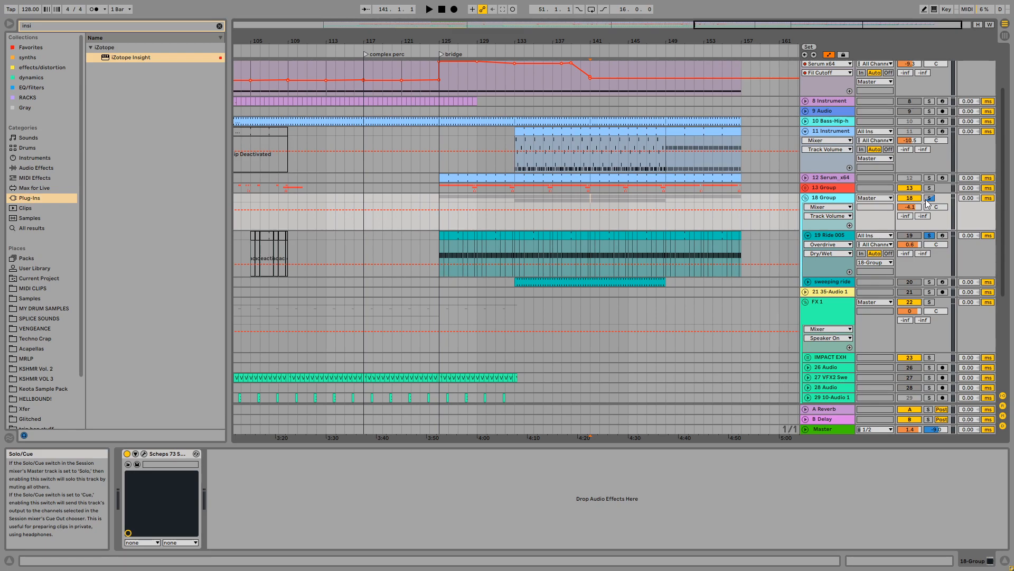
left_click(591, 222)
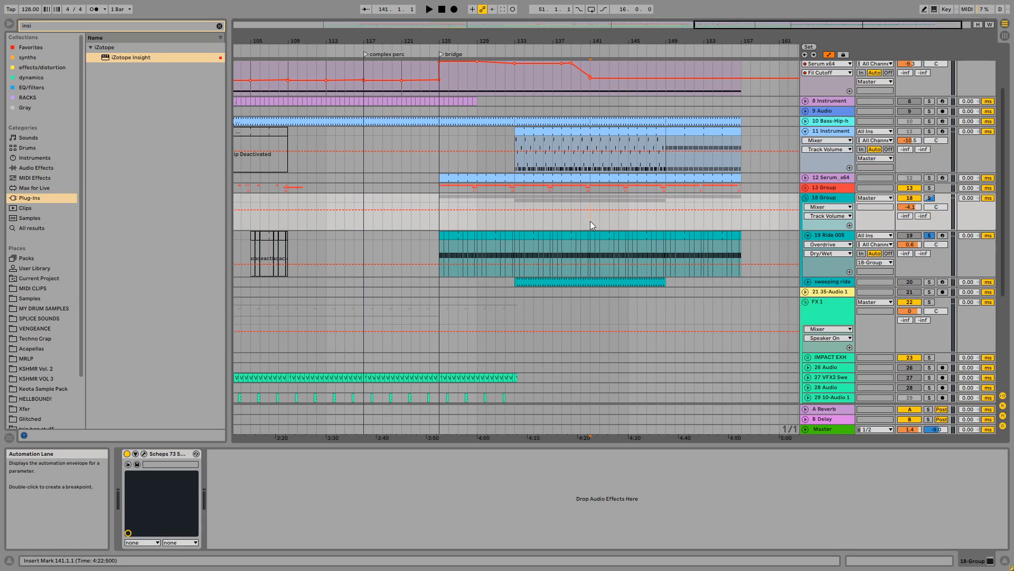
left_click(837, 236)
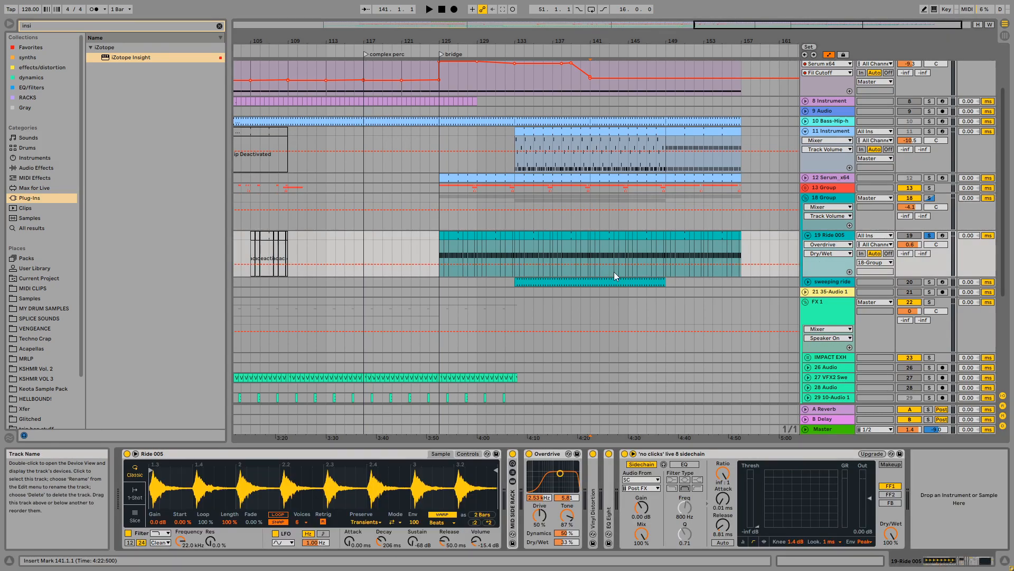
double_click(516, 502)
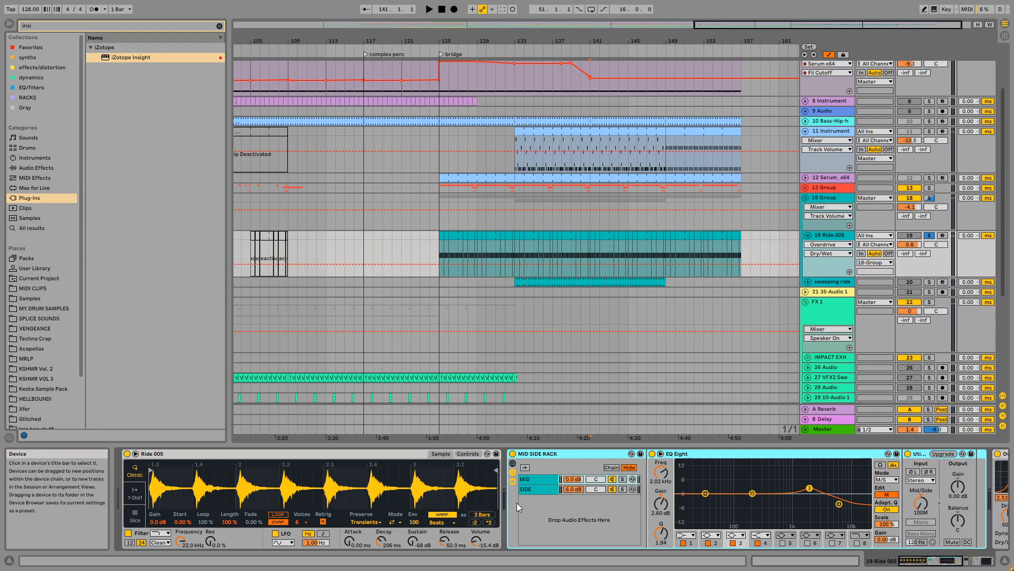
key("space")
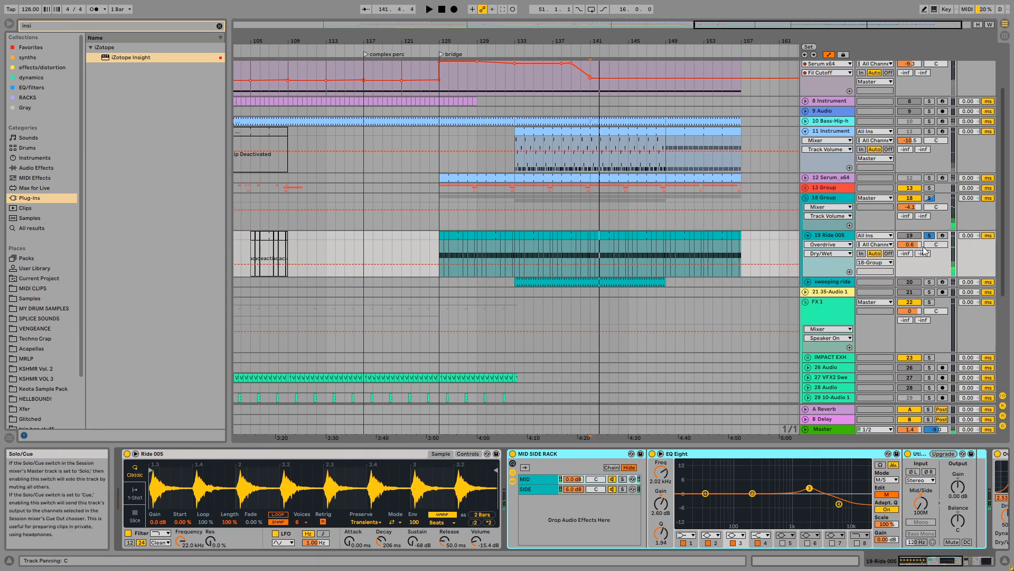
Unfold and solo the sweeping ride track, audition it from bar 141 and examine its Audio Effect Rack chains
left_click(832, 281)
left_click(808, 282)
left_click(930, 282)
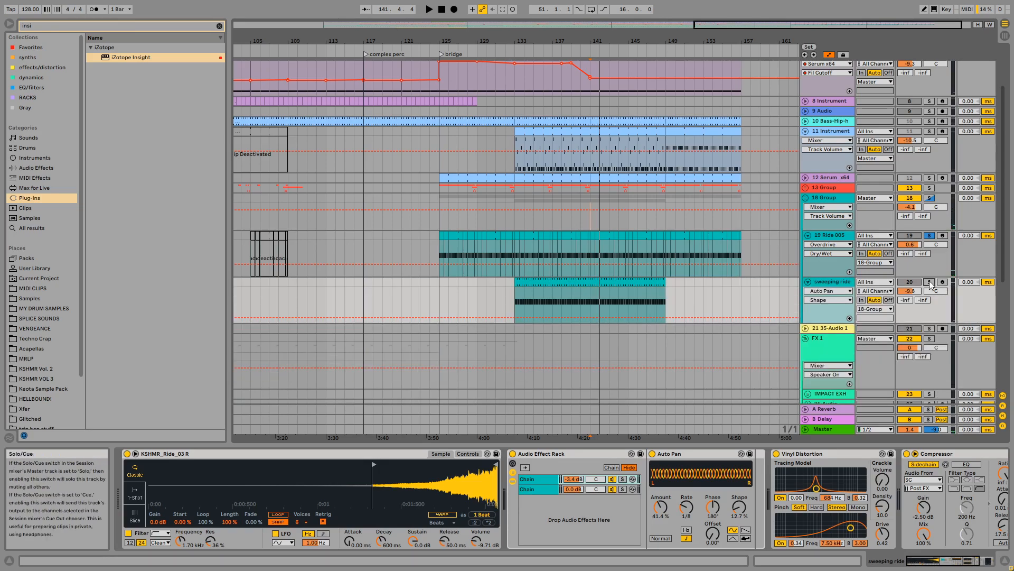
left_click(592, 296)
key("space")
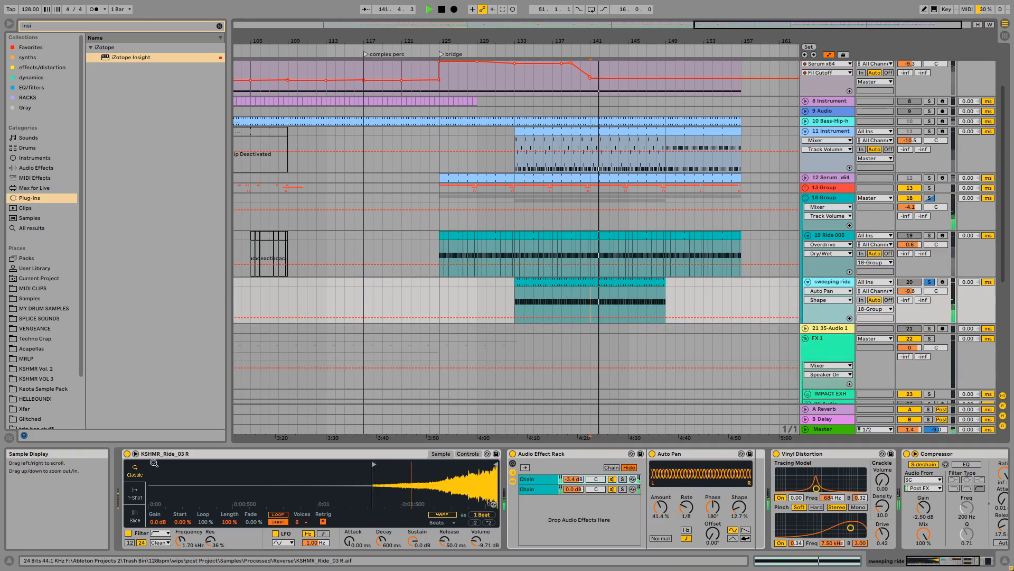
left_click(542, 489)
left_click(541, 482)
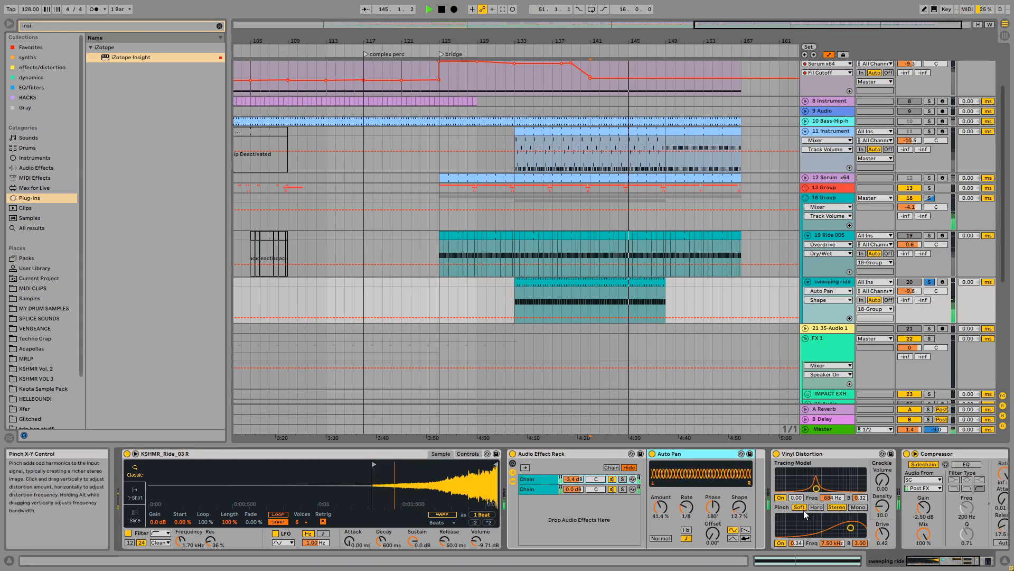
Fold the sampler and Audio Effect Rack on the sweeping ride track, and set the playback position to bar 141
double_click(566, 457)
double_click(394, 453)
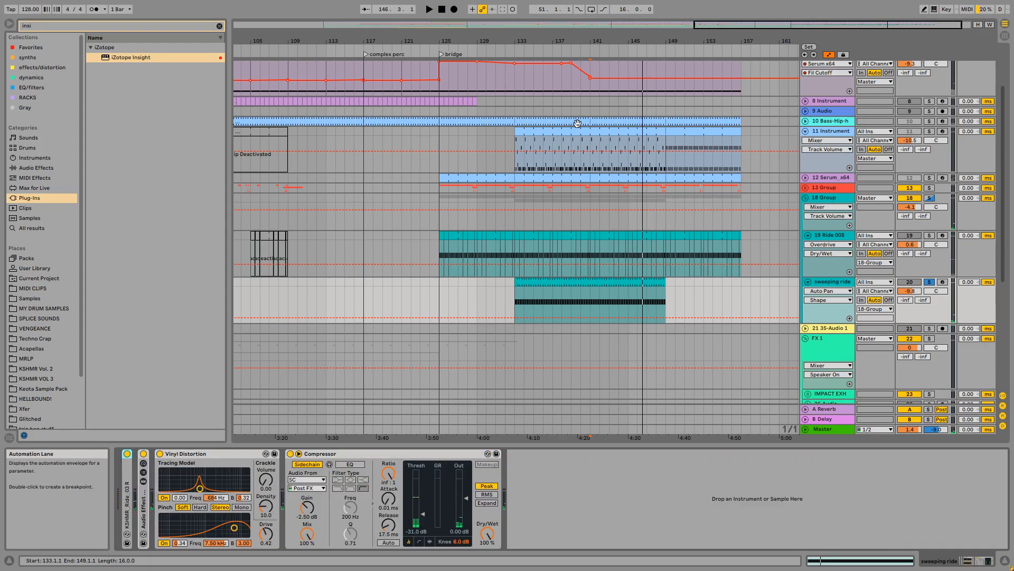
left_click(590, 143)
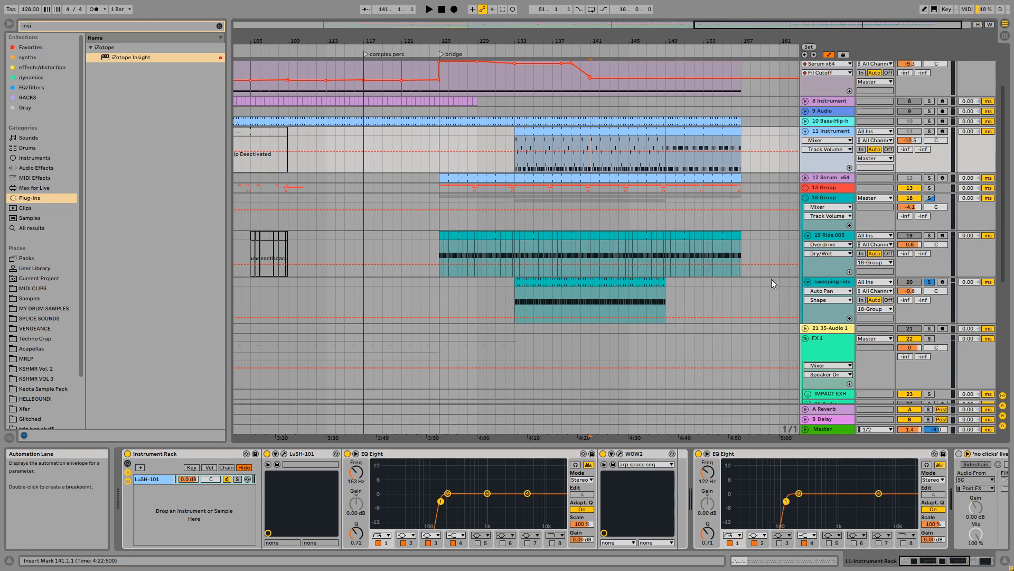
left_click(771, 279)
left_click(217, 456)
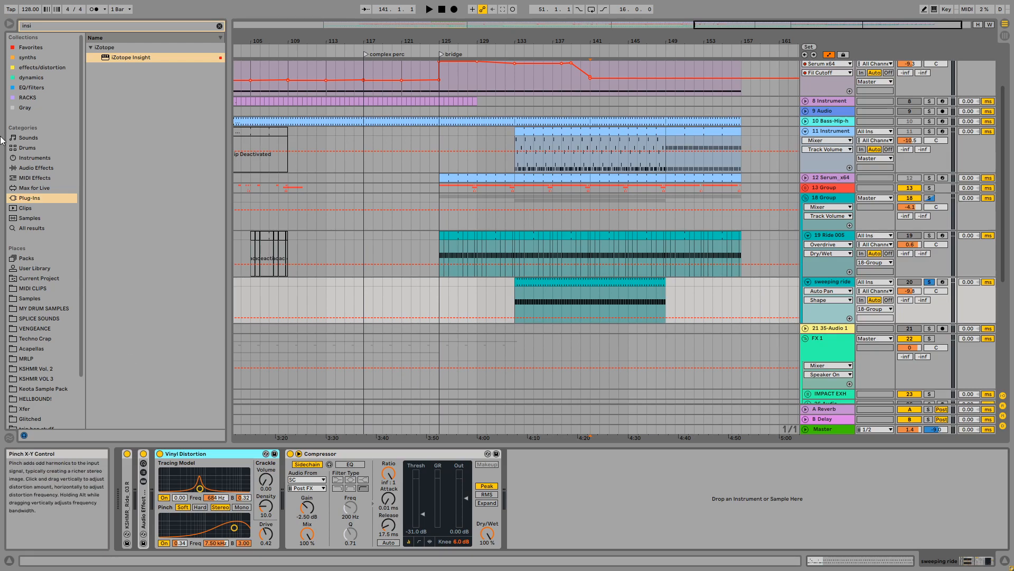
Search the plug-ins for "ima" and add iZotope Ozone 7 Imager to the end of the sweeping ride track's device chain
left_click(219, 25)
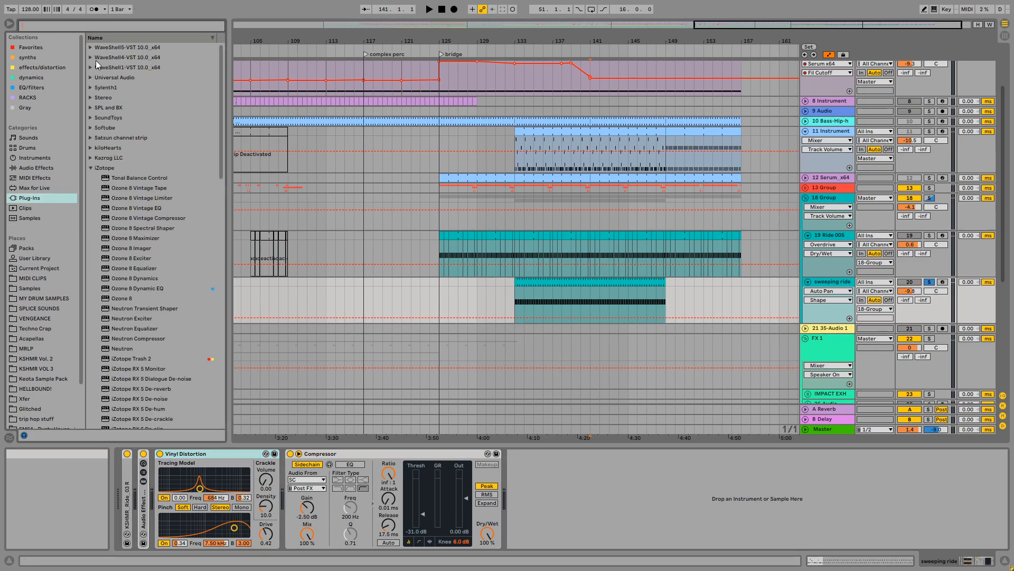
type("ima")
left_click(127, 67)
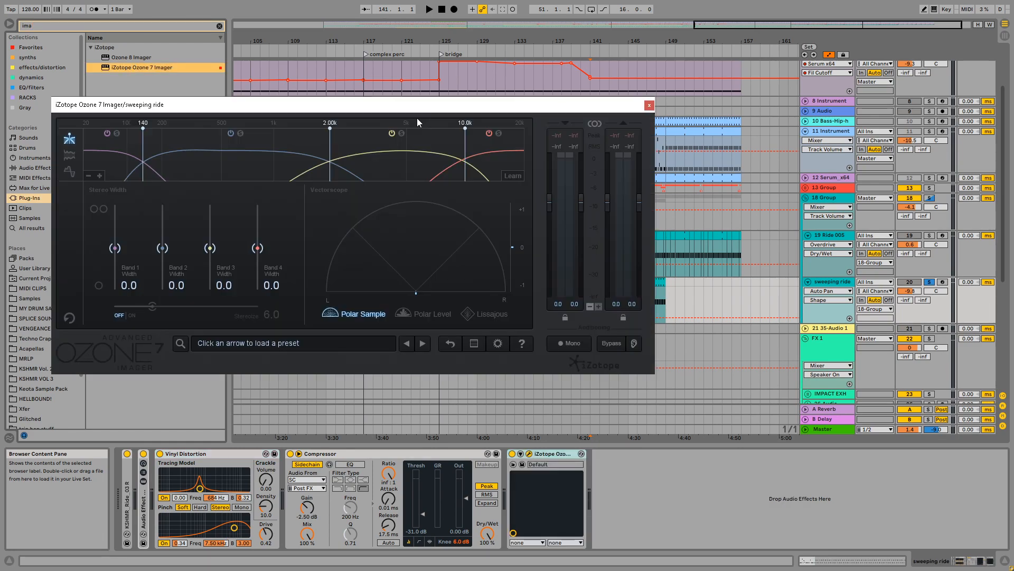
Remove the extra crossover bands in Ozone 7 Imager, leaving a single full-range band
right_click(249, 157)
left_click(274, 163)
right_click(275, 164)
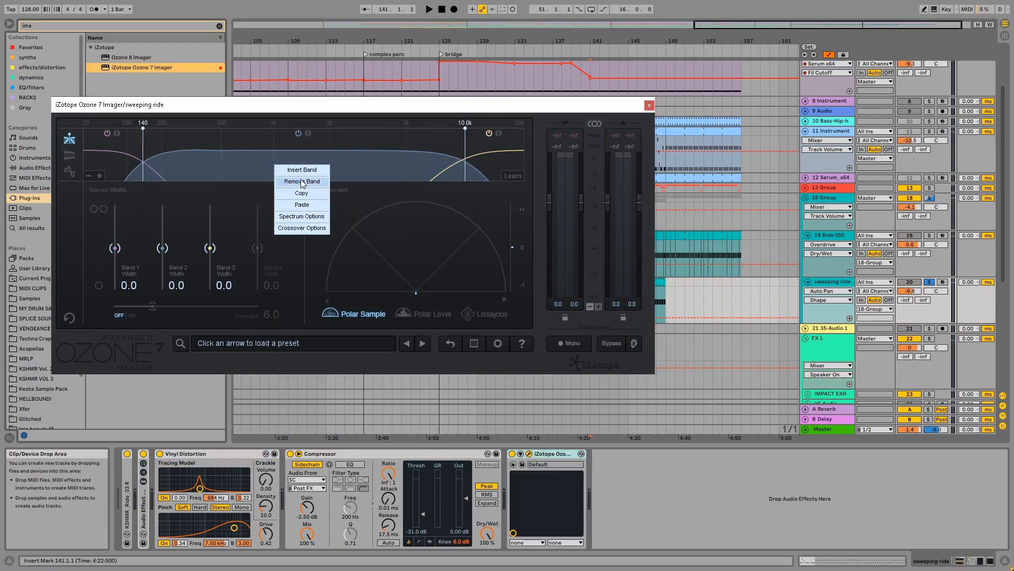
left_click(290, 181)
right_click(281, 167)
left_click(301, 185)
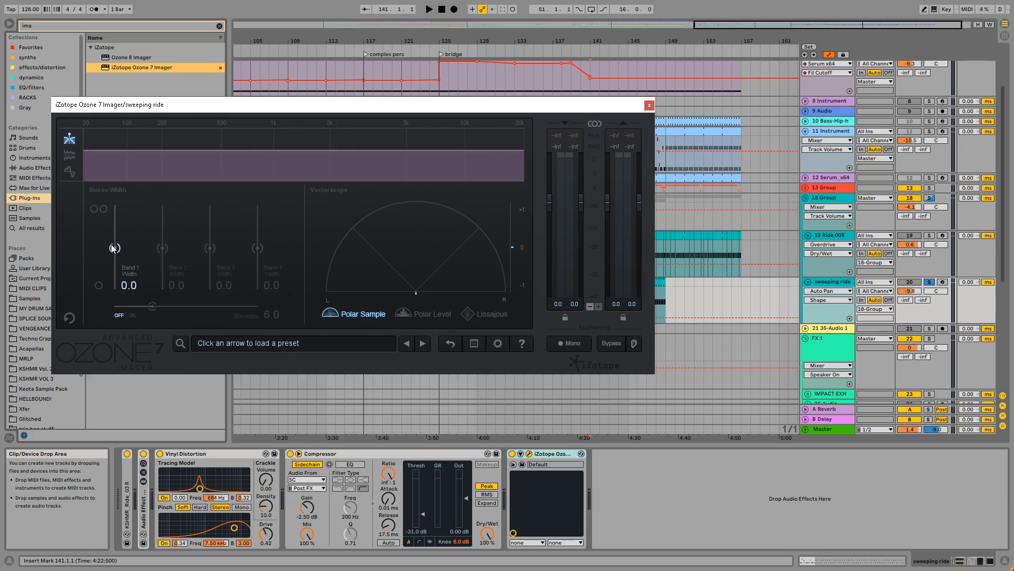
Play the sweeping ride from bar 141, compare its stereo image with Vinyl Distortion bypassed and enabled, and close the Imager window
key("space")
left_click(160, 453)
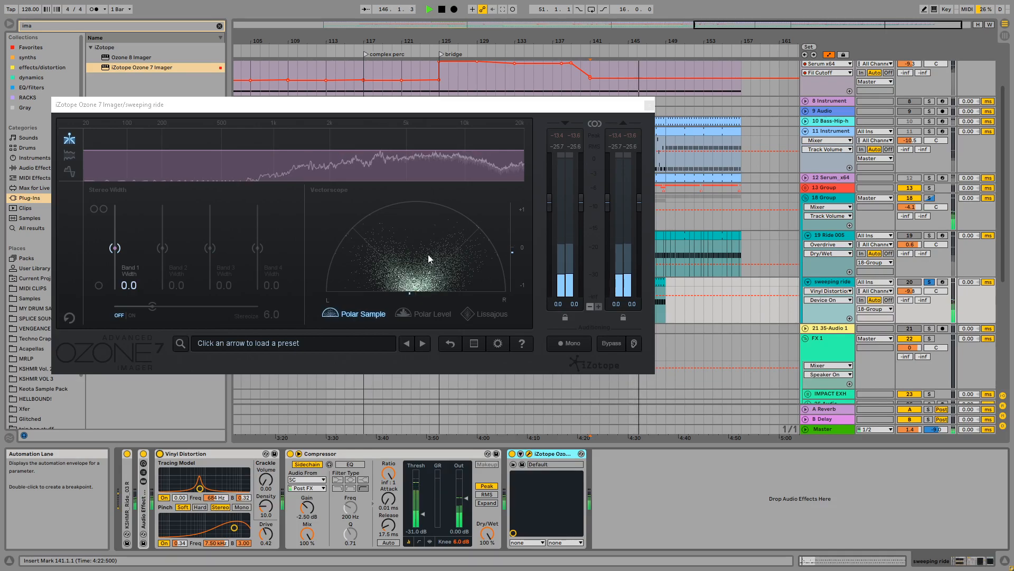
left_click(160, 453)
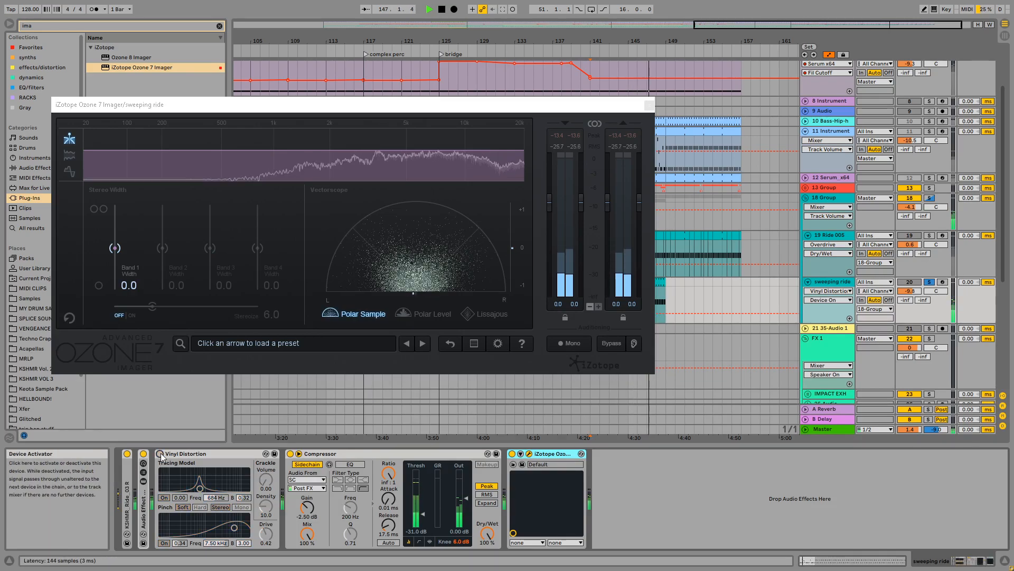
left_click(160, 454)
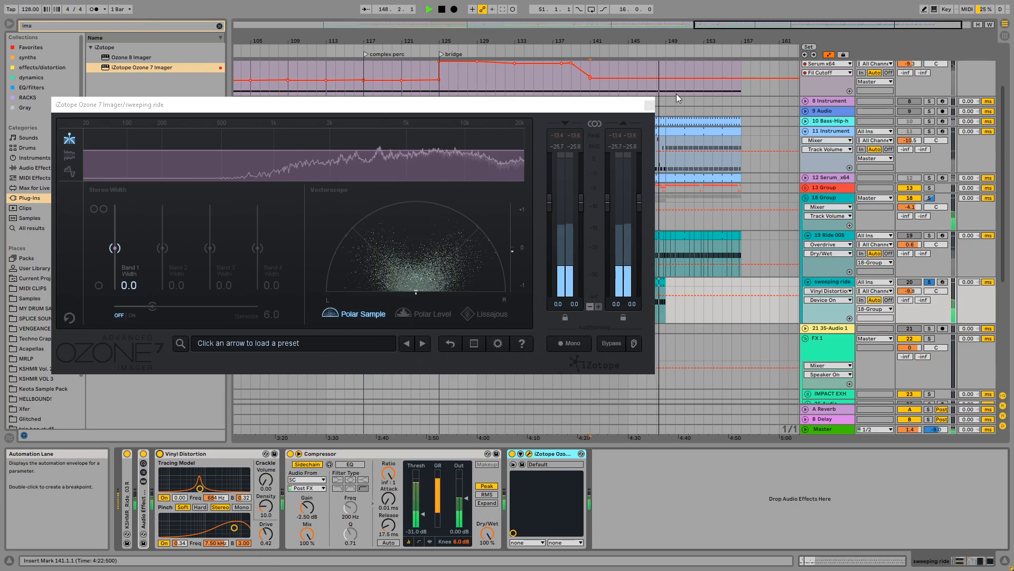
key("space")
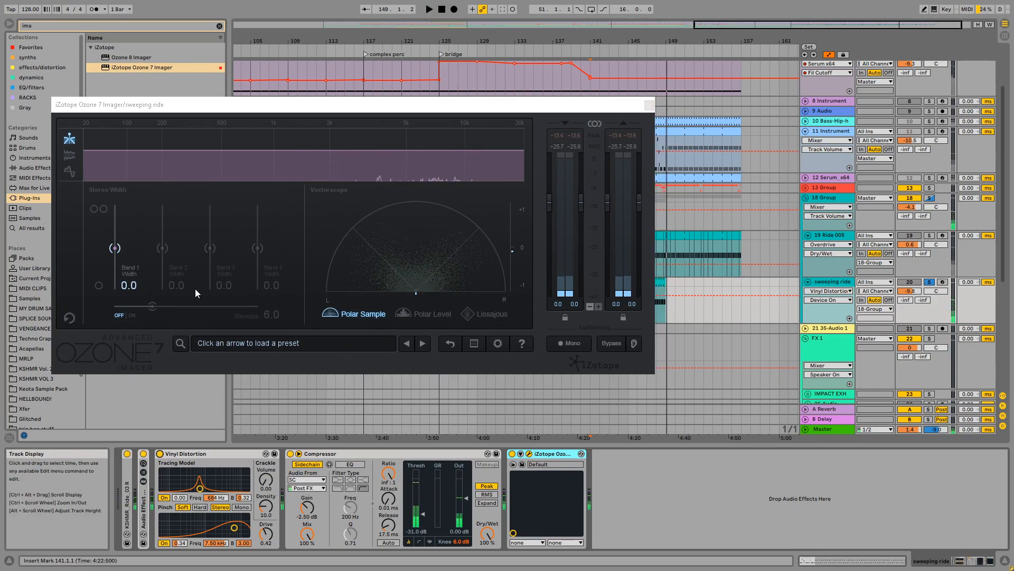
left_click(649, 105)
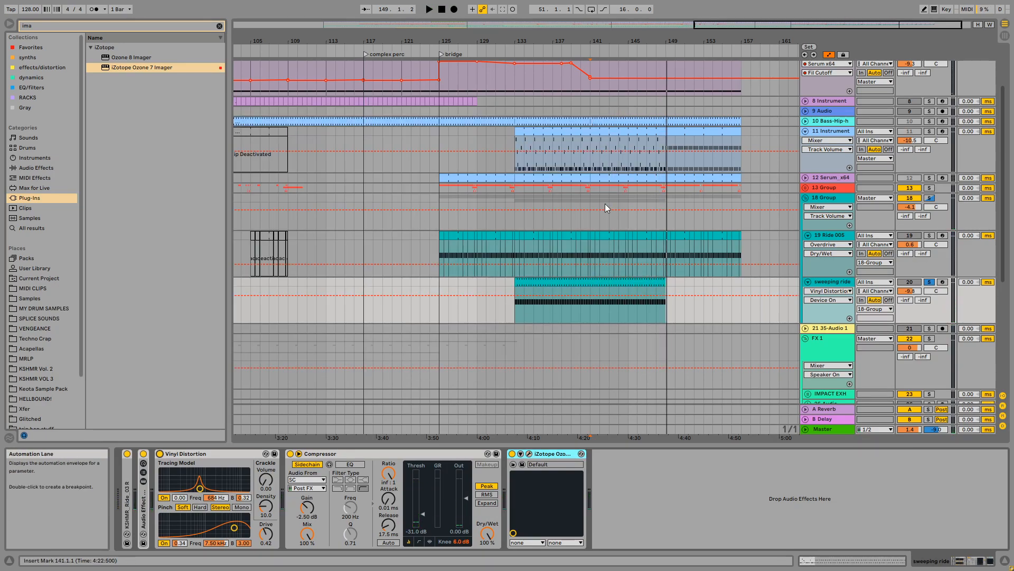
Play from bar 141 and unsolo the sweeping ride track to hear it within the full arrangement
left_click(589, 198)
scroll(532, 203, "down", 3)
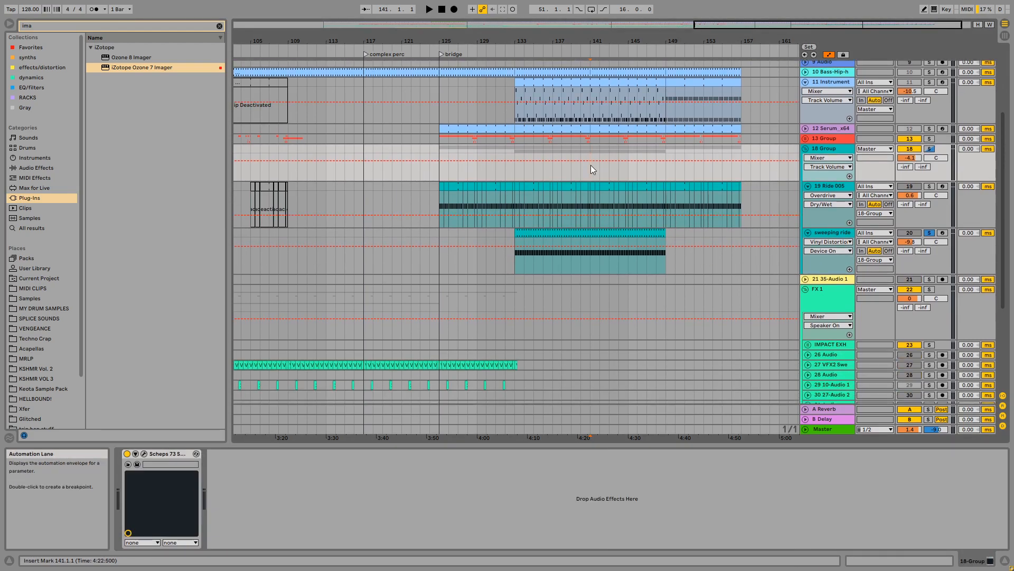
scroll(591, 169, "up", 3)
key("space")
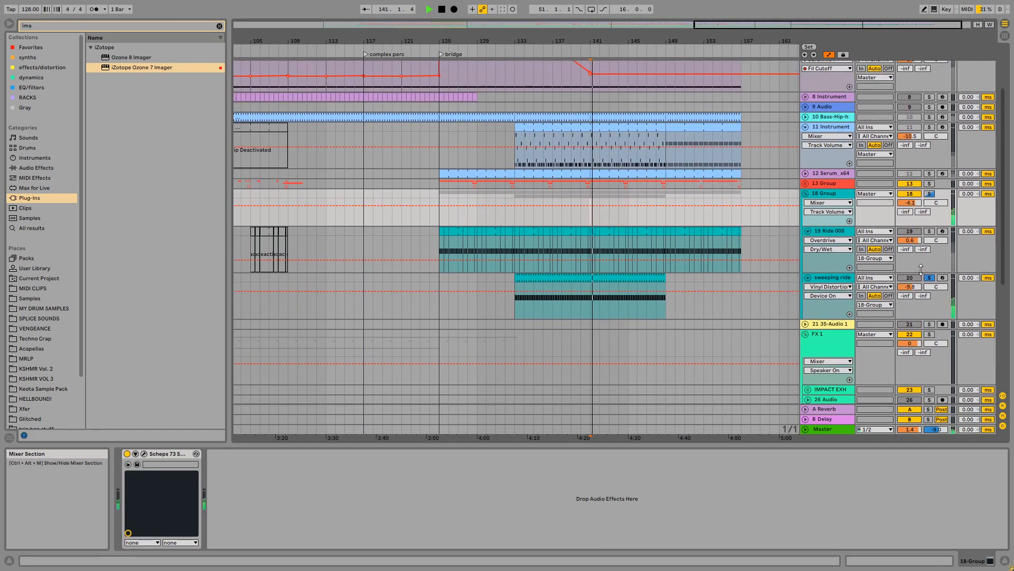
scroll(657, 193, "up", 1)
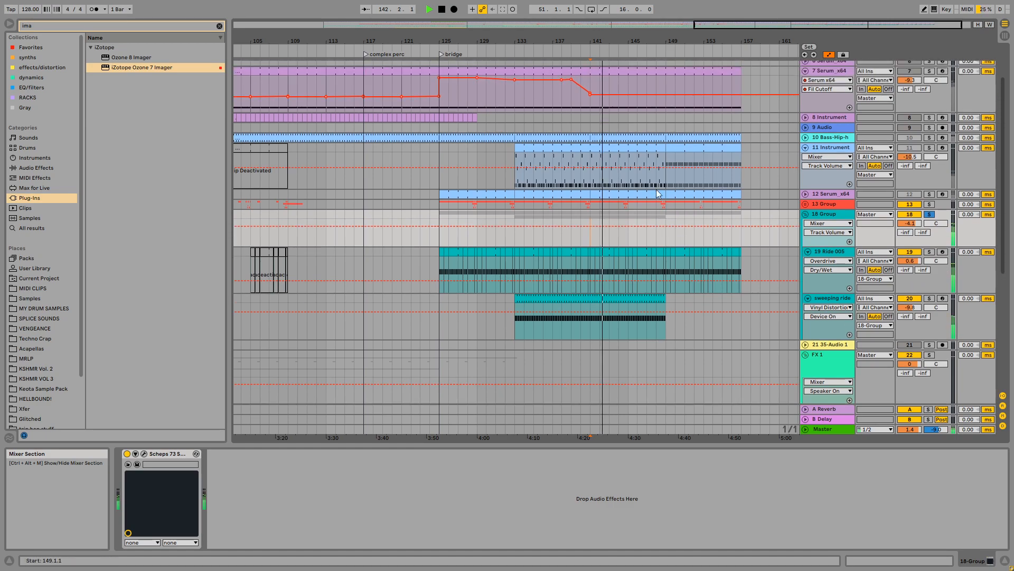
left_click(599, 119)
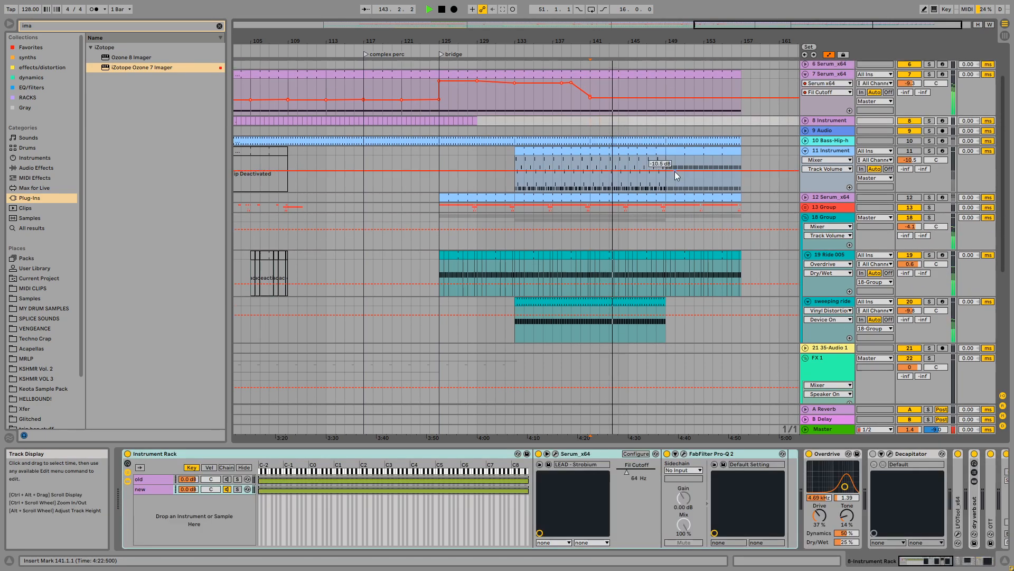
scroll(674, 171, "up", 1)
Show the sweeping ride track's devices during playback and examine its sidechained Compressor
left_click(827, 329)
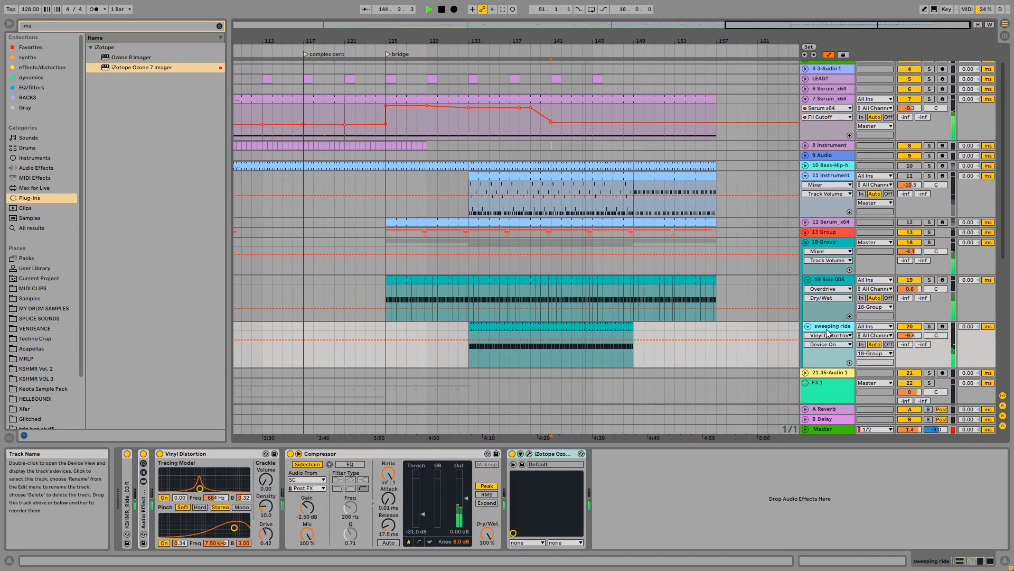
scroll(827, 332, "down", 1)
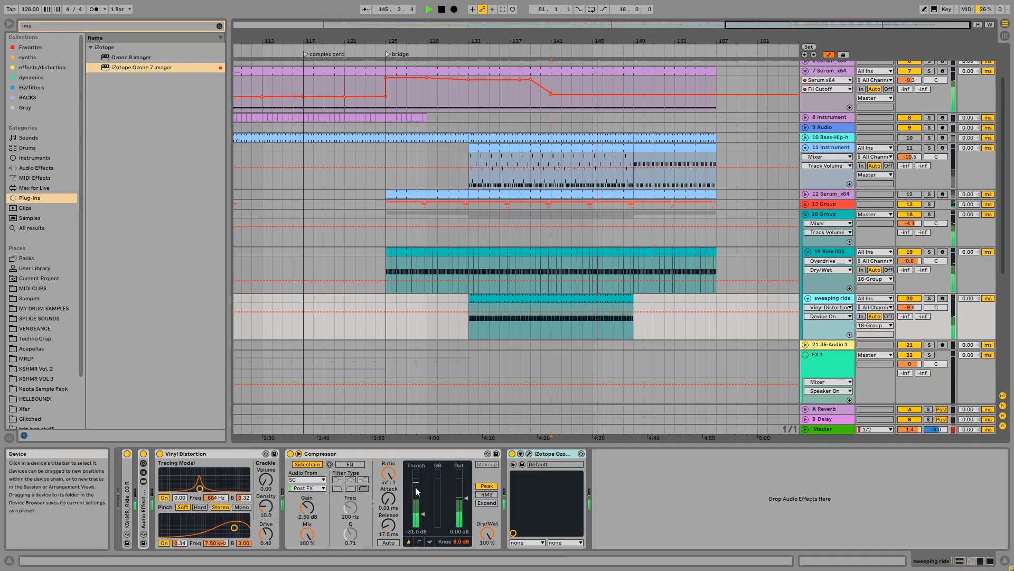
scroll(560, 367, "up", 1)
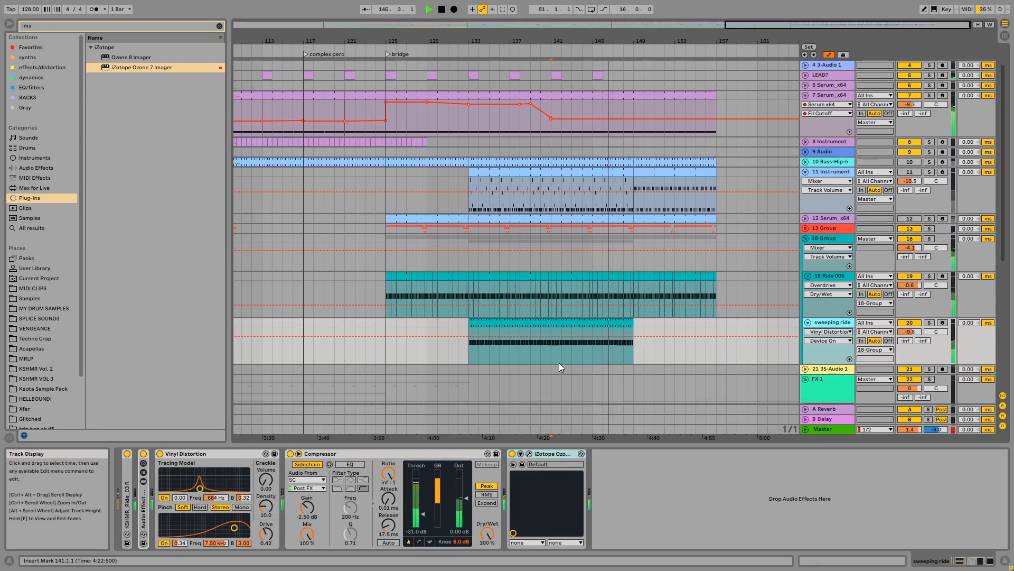
scroll(529, 363, "down", 3)
left_click(366, 453)
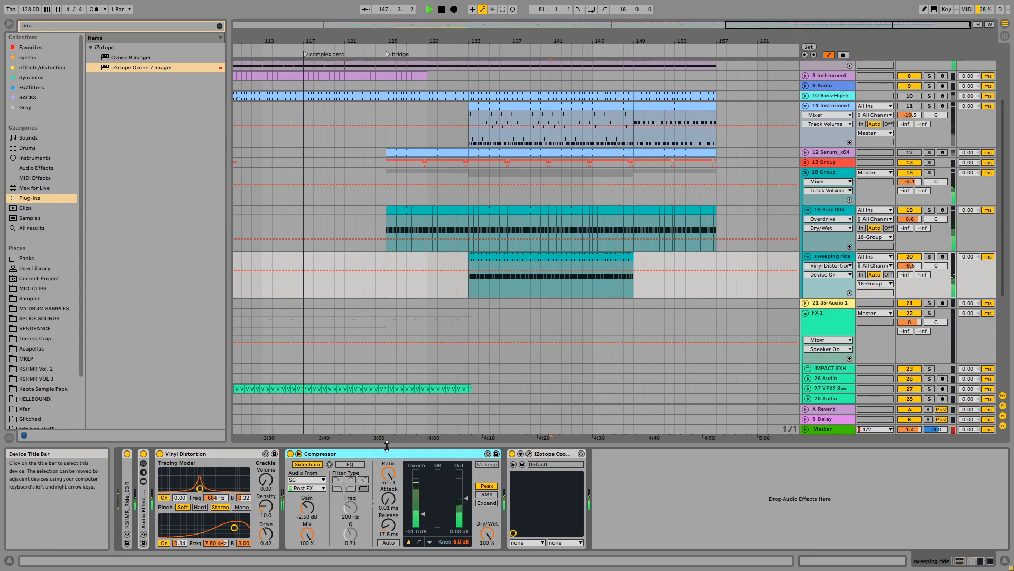
Fold all the tracks, unfold only the SC track and set its insert mark at bar 141 before stopping playback
scroll(586, 250, "up", 6)
left_click(806, 118, "alt")
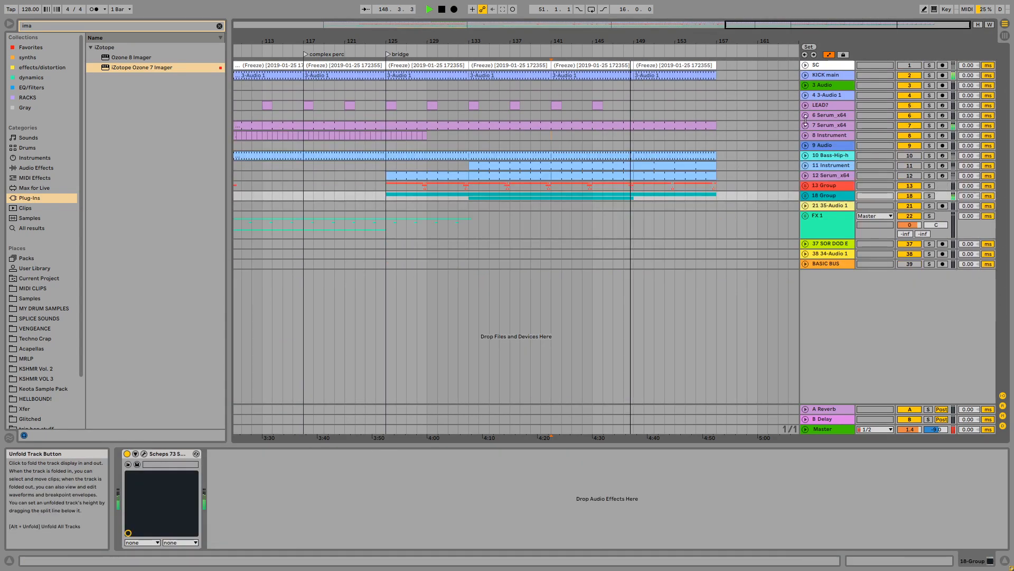
left_click(805, 65)
left_click(555, 89)
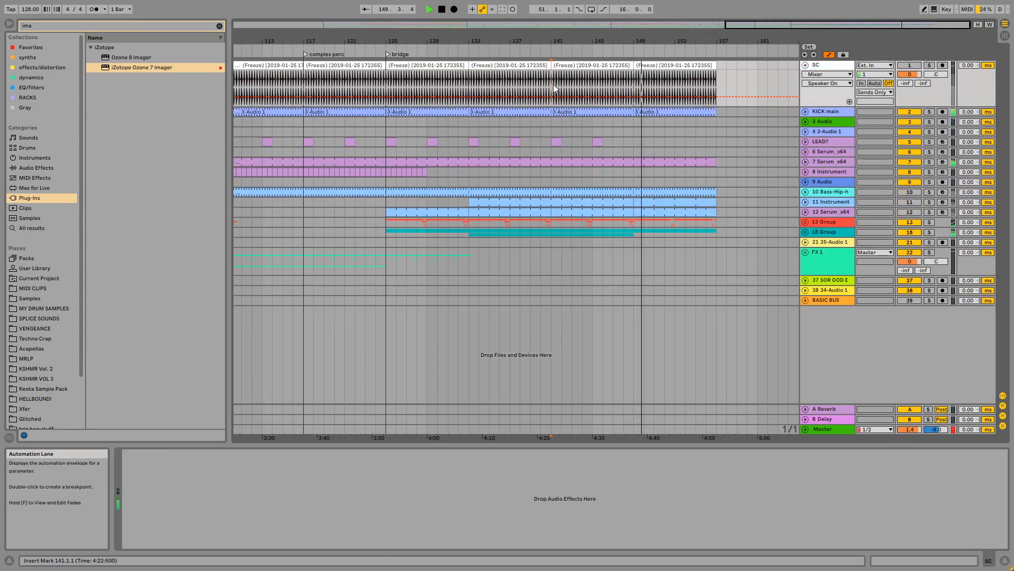
key("space")
Open the SC clip at bars 141 to 149 and select the span between its first two trigger hits in the sample view
left_click_drag(594, 41, 550, 87)
double_click(448, 65)
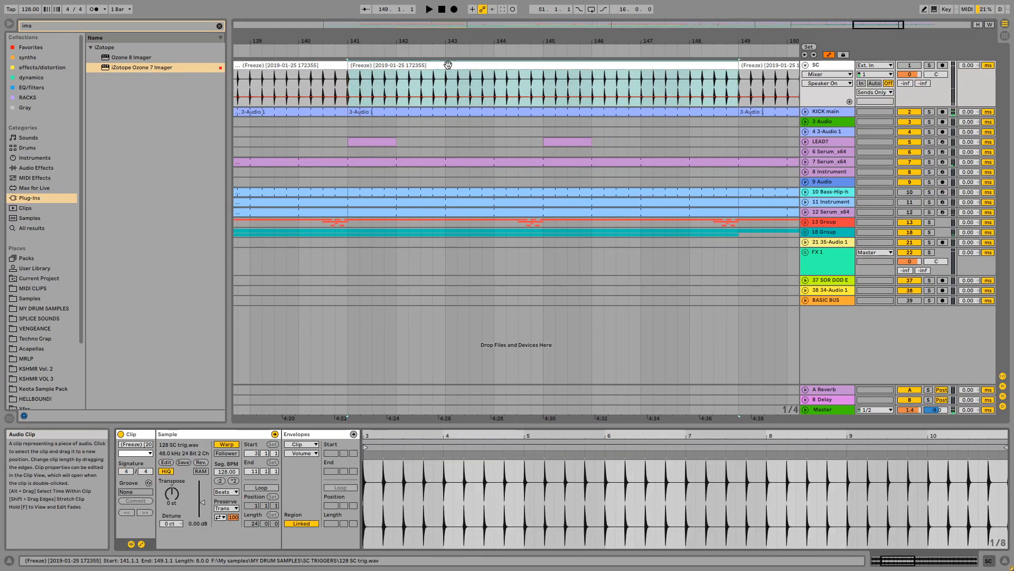
left_click_drag(375, 434, 513, 436)
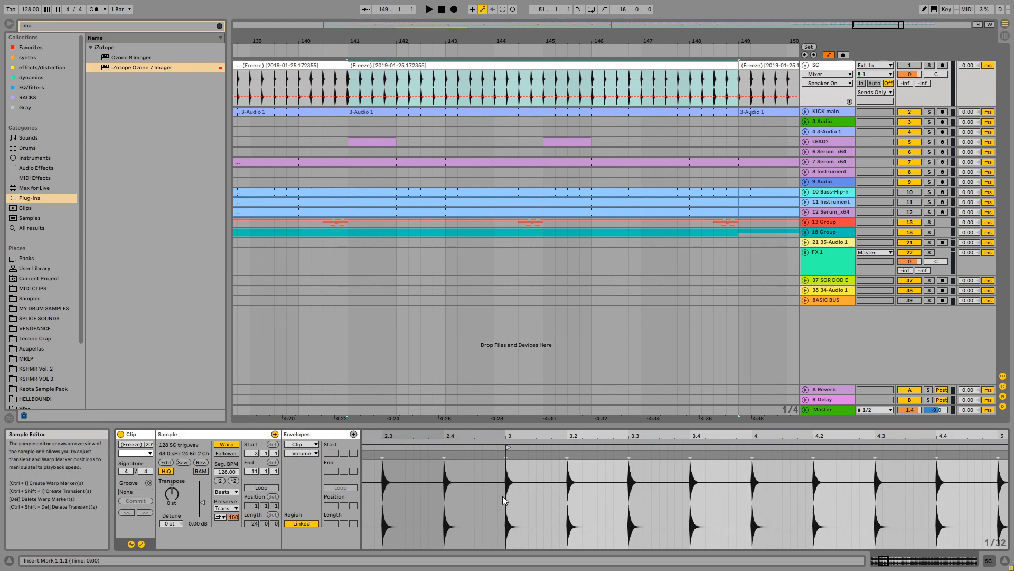
left_click_drag(504, 496, 560, 497)
left_click_drag(511, 436, 513, 459)
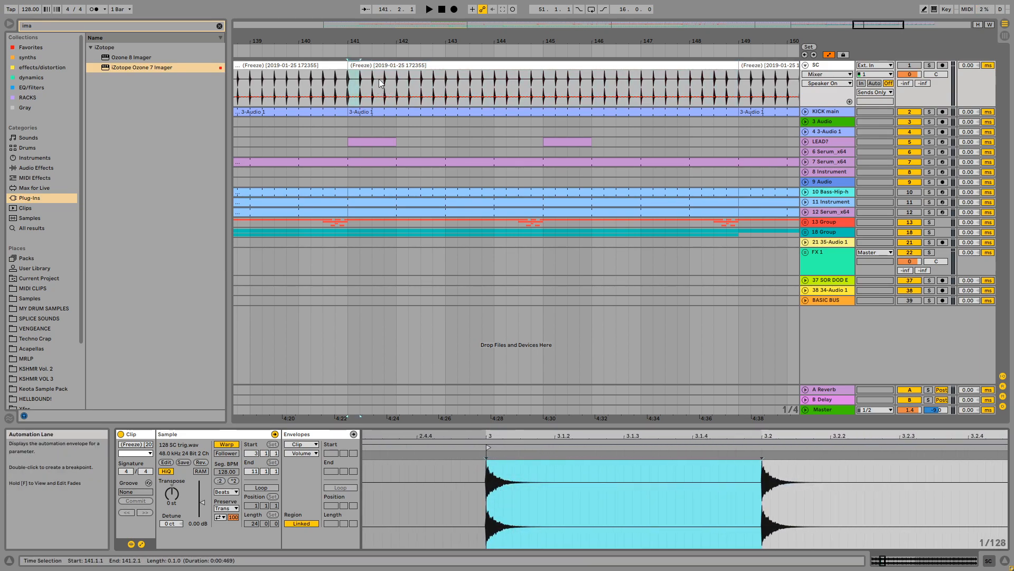
Examine the SC triggers around bar 141 in the arrangement and select the first beat, from 141.1 to 141.2
left_click_drag(382, 42, 616, 74)
left_click(363, 83)
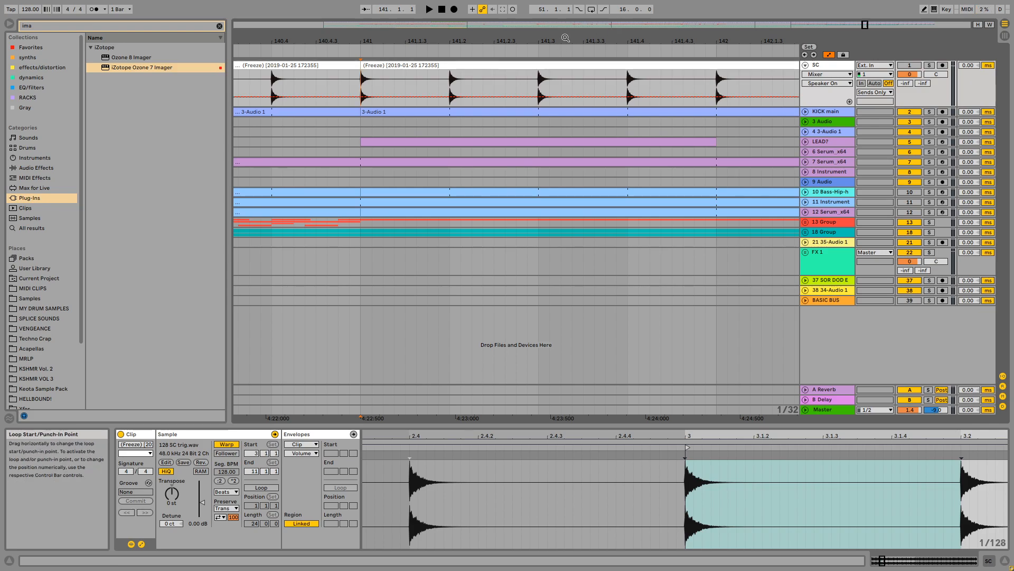
left_click(842, 67)
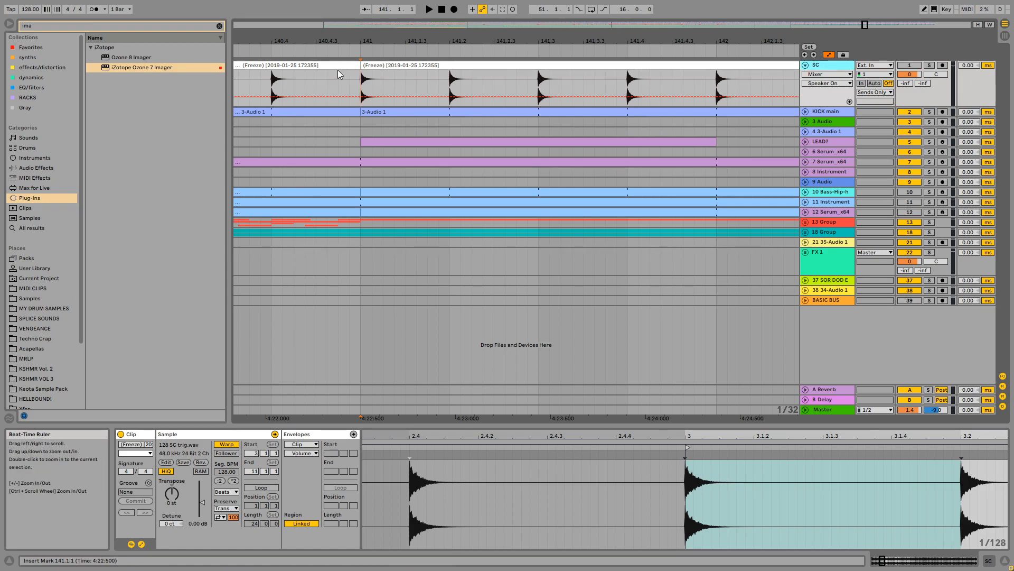
left_click_drag(362, 85, 449, 85)
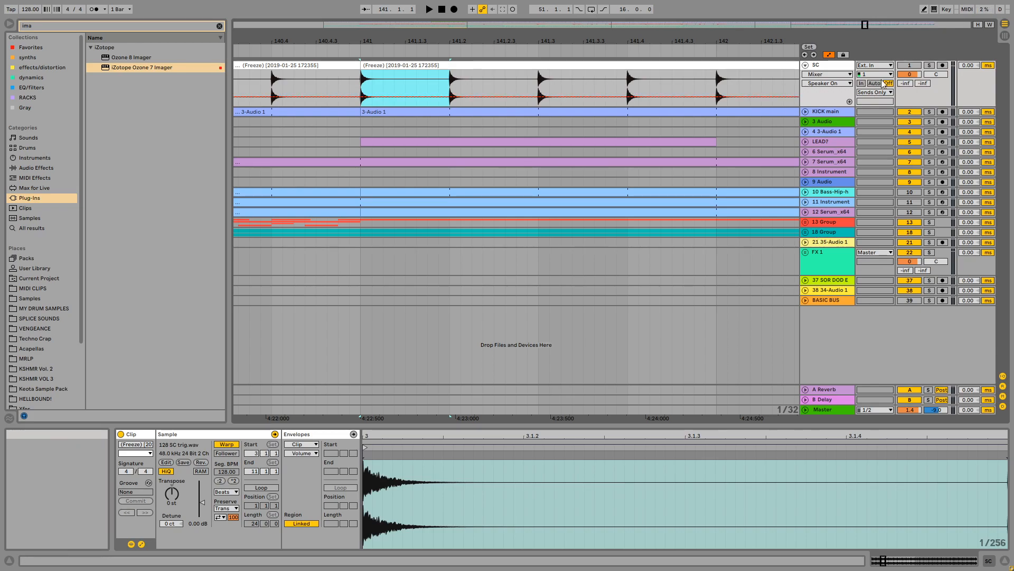
Unfold the 18 Group and show the sweeping ride track's devices
left_click(827, 262)
left_click(807, 232)
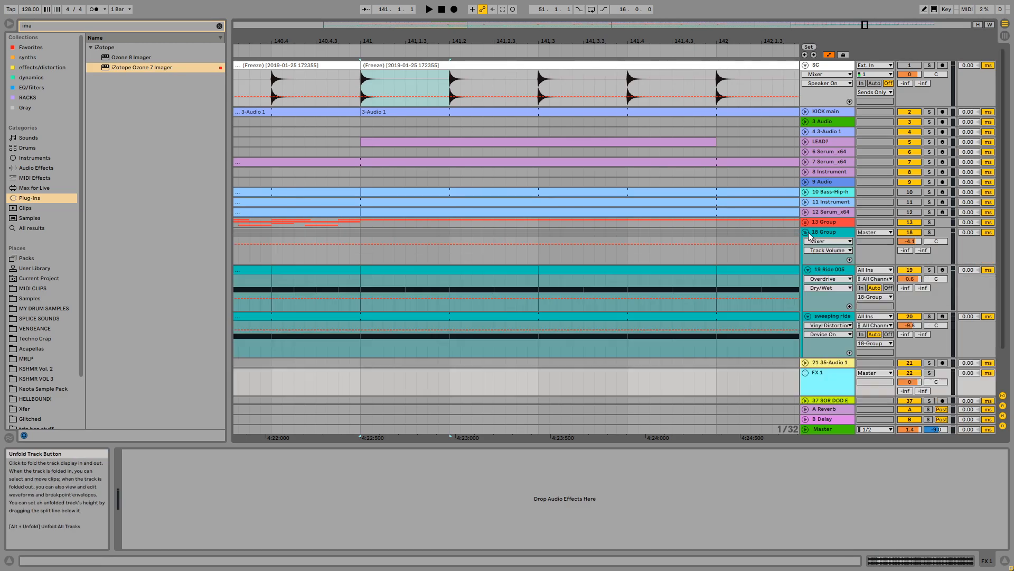
left_click(824, 233)
left_click(819, 317)
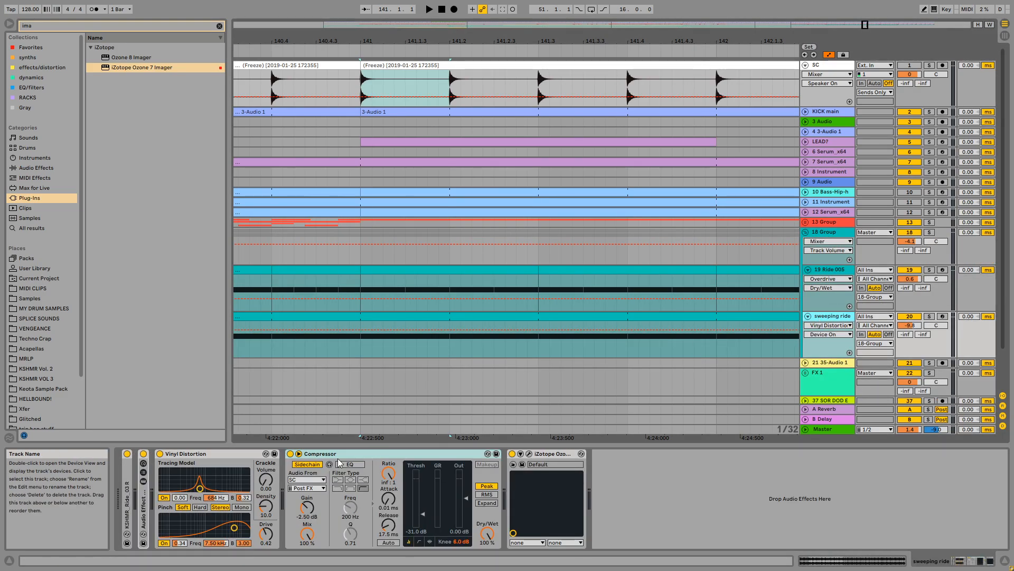
Check the devices of the 18 Group, 19 Ride 005 and sweeping ride tracks in turn
left_click(359, 266)
left_click(360, 261)
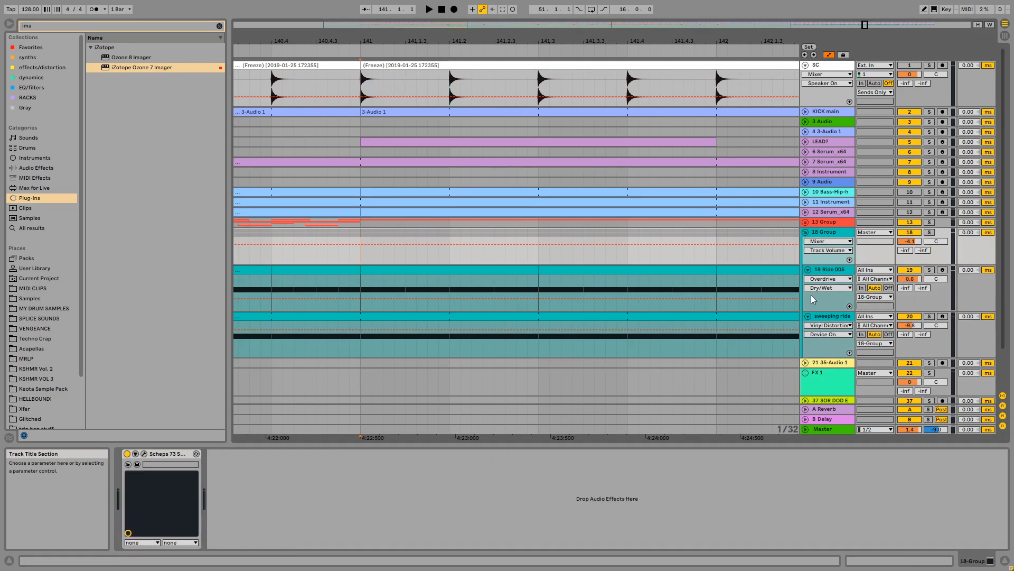
left_click(824, 270)
left_click(834, 232)
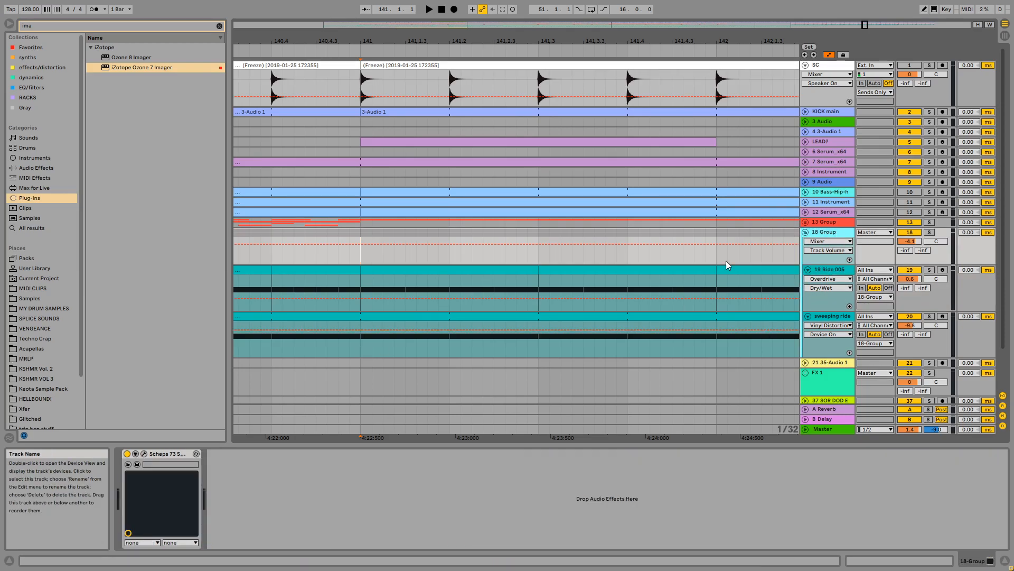
left_click(831, 271)
left_click(830, 316)
Play from bar 141 on the sweeping ride track, auditioning it soloed and within the full mix
left_click(362, 341)
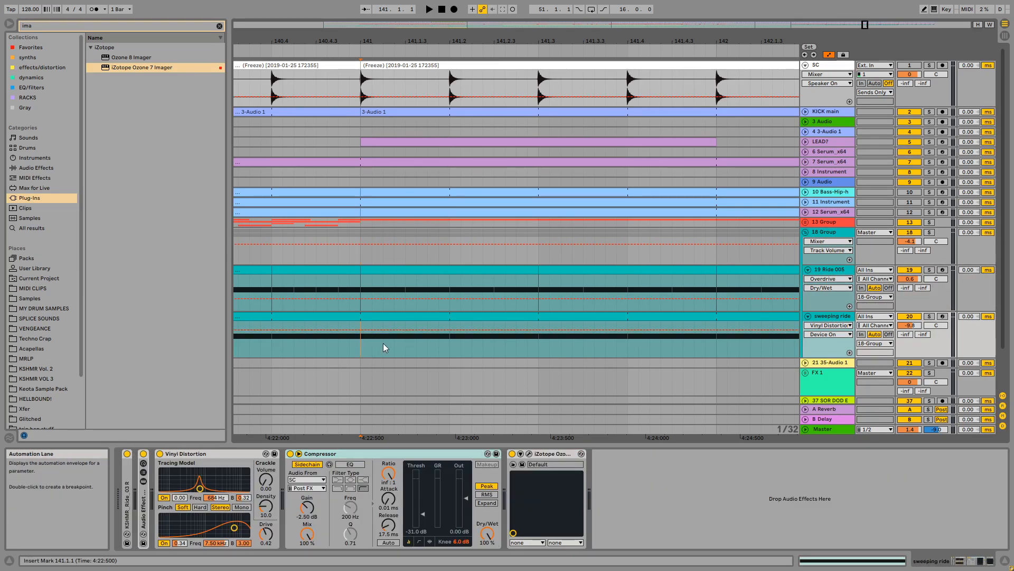
key("space")
left_click(930, 316)
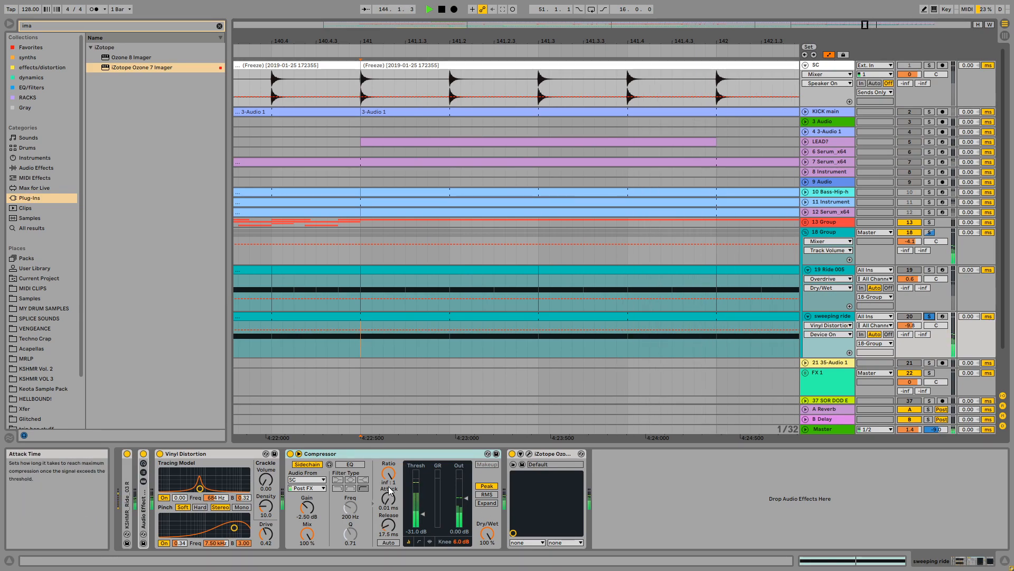
left_click(929, 317)
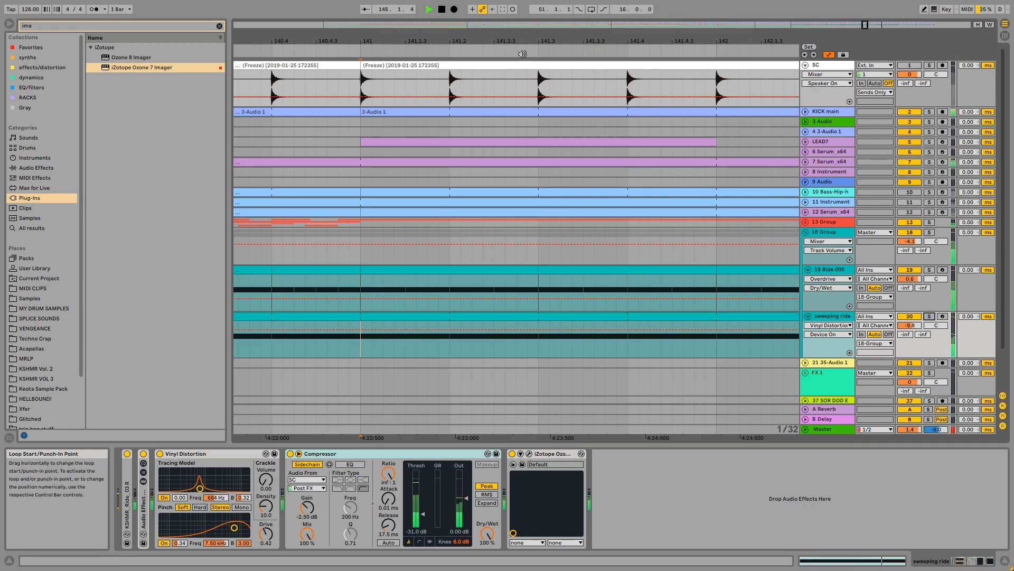
Zoom out to the whole arrangement, stop playback, and compare the start of the 1st drop at bar 53 with the bridge at bar 85
left_click_drag(530, 41, 530, 4)
left_click(414, 201)
key("space")
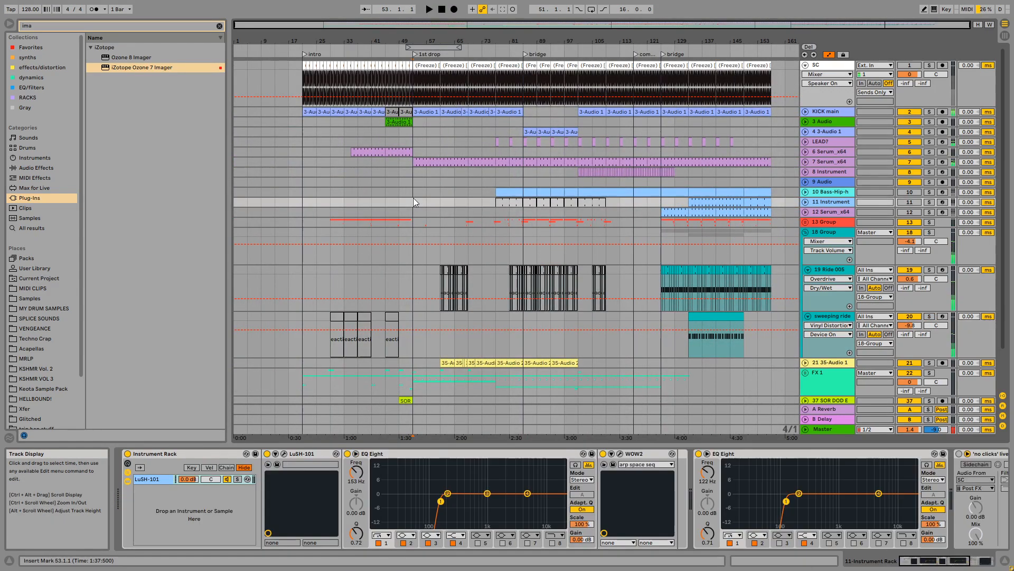
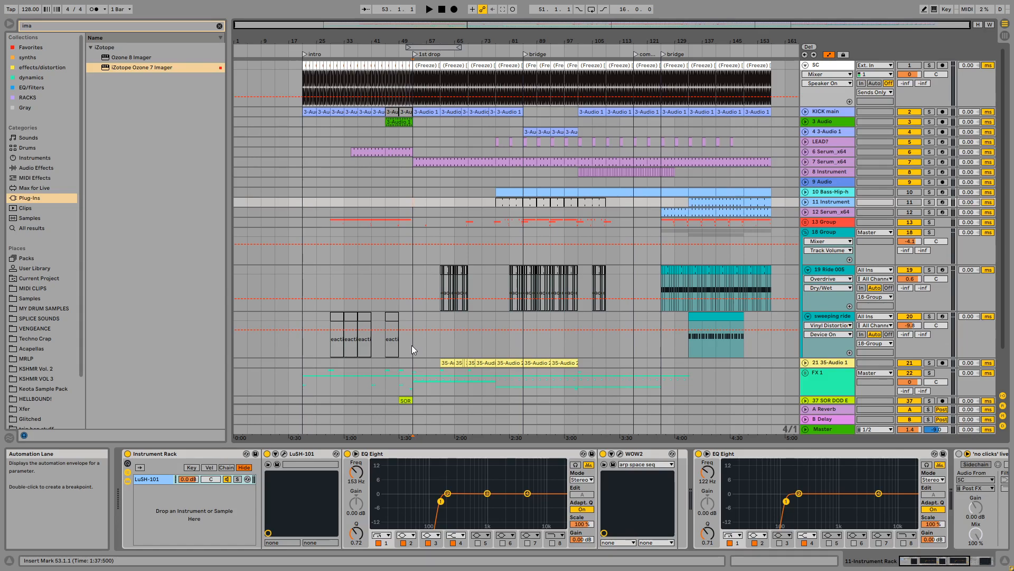
left_click(411, 175)
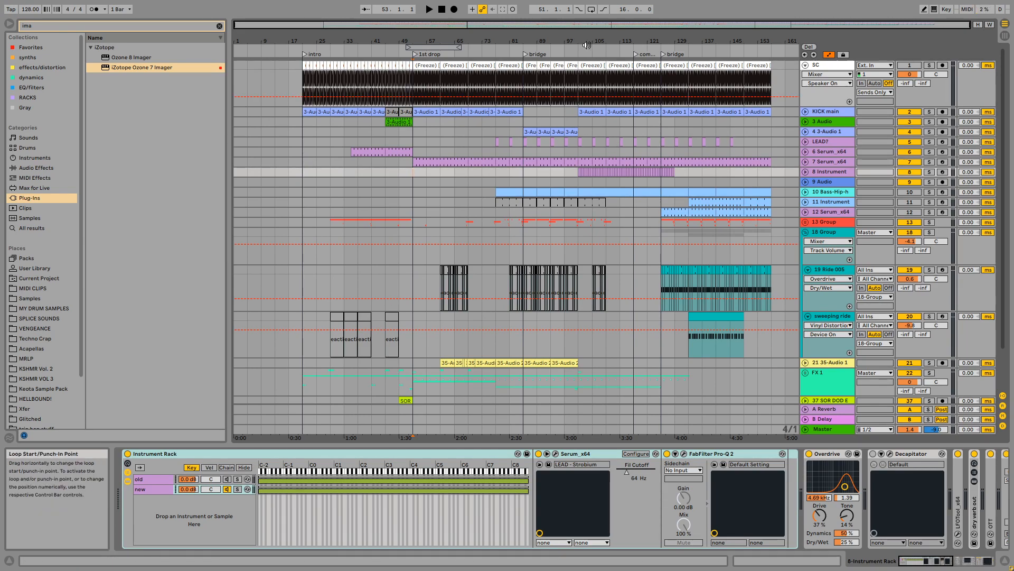
left_click(522, 174)
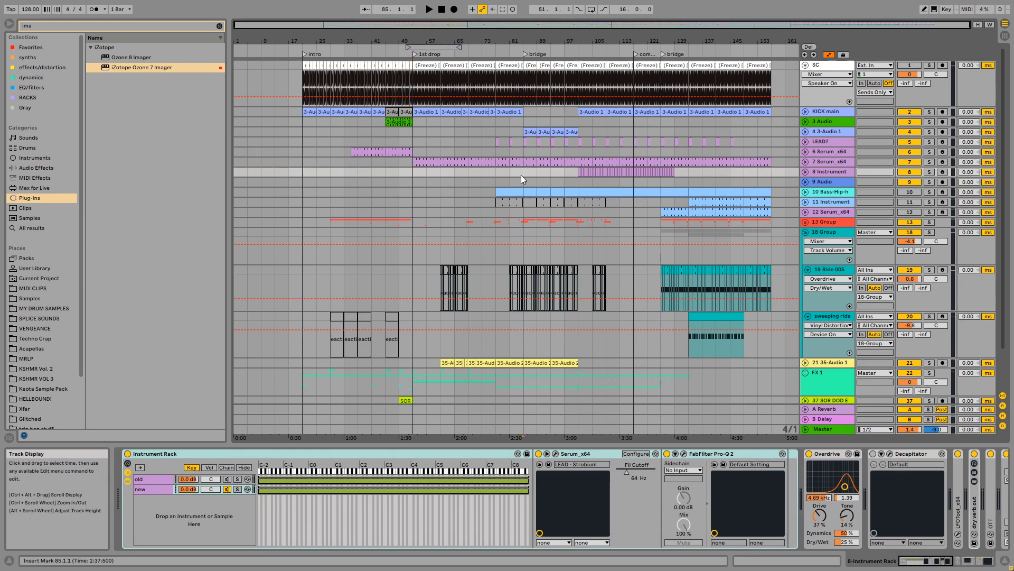
Fold the 18 Group and review the FX 1 track's sections, marking bars 77 to 85 and 121 to 137
left_click(805, 233)
left_click_drag(417, 272, 525, 264)
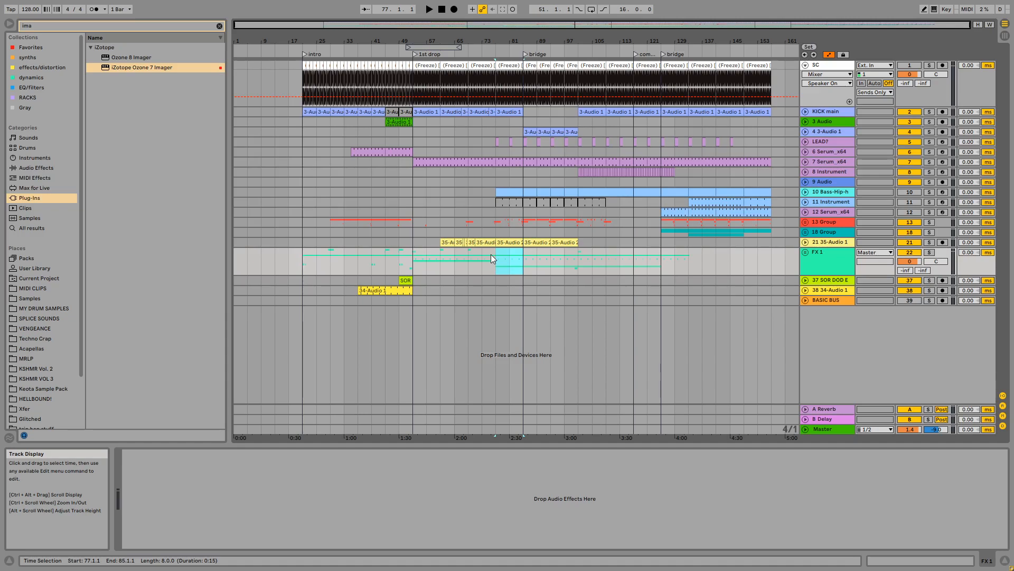
left_click_drag(524, 266, 690, 262)
left_click(661, 262)
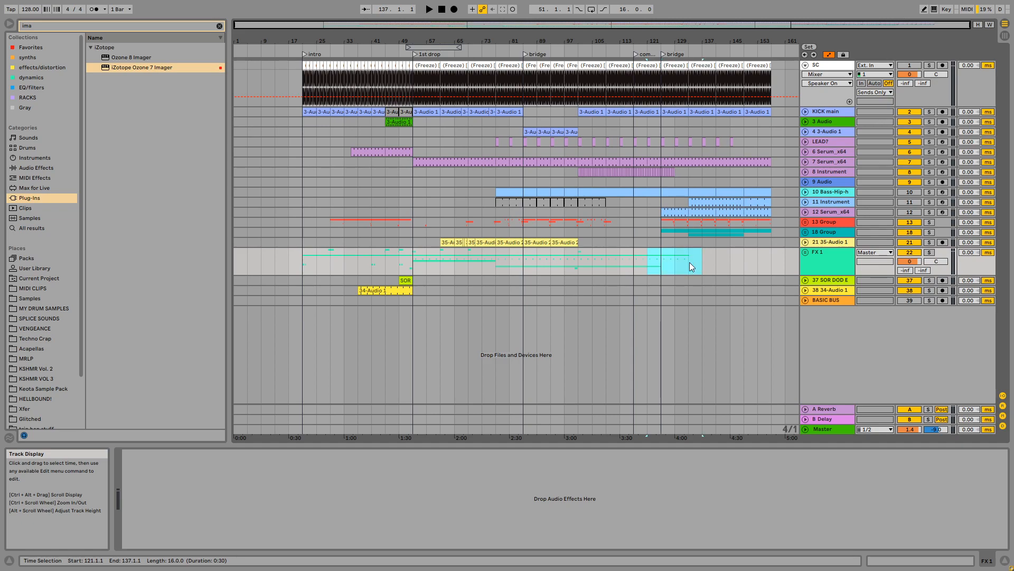
left_click(686, 264)
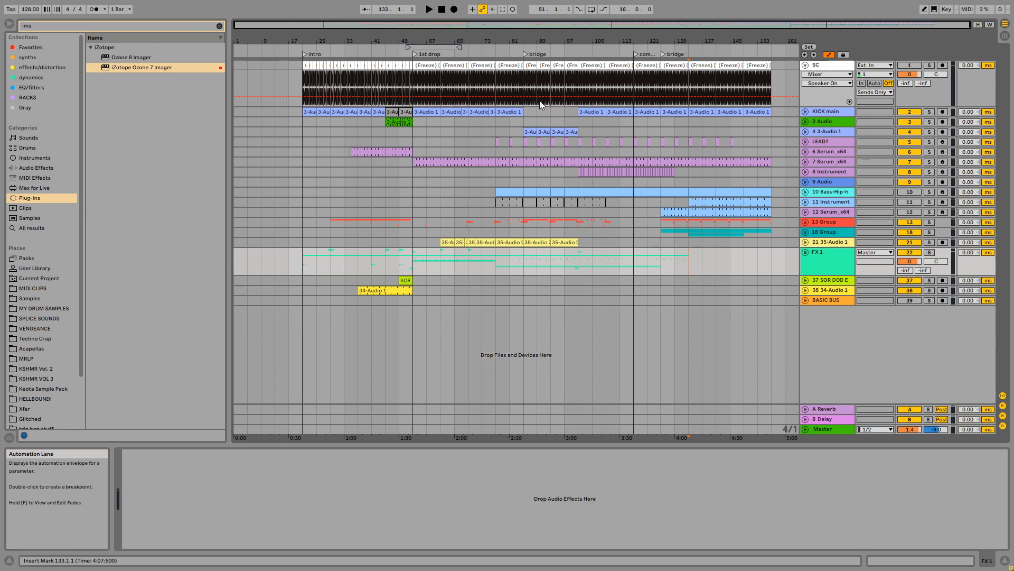
Play the 1st drop from bar 53, unfold the KICK main track and show its devices
left_click(416, 132)
key("space")
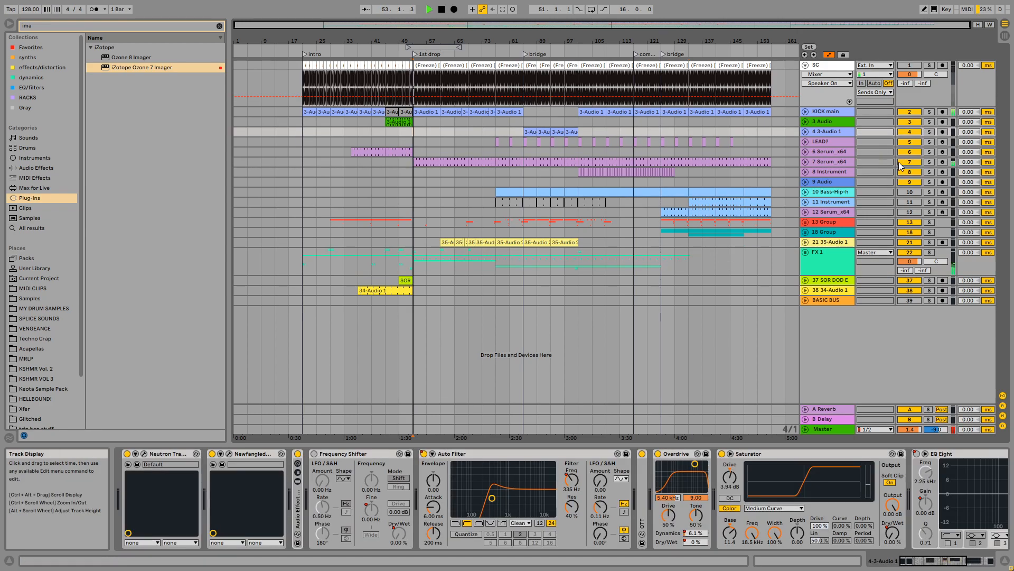
left_click(805, 111)
left_click(829, 112)
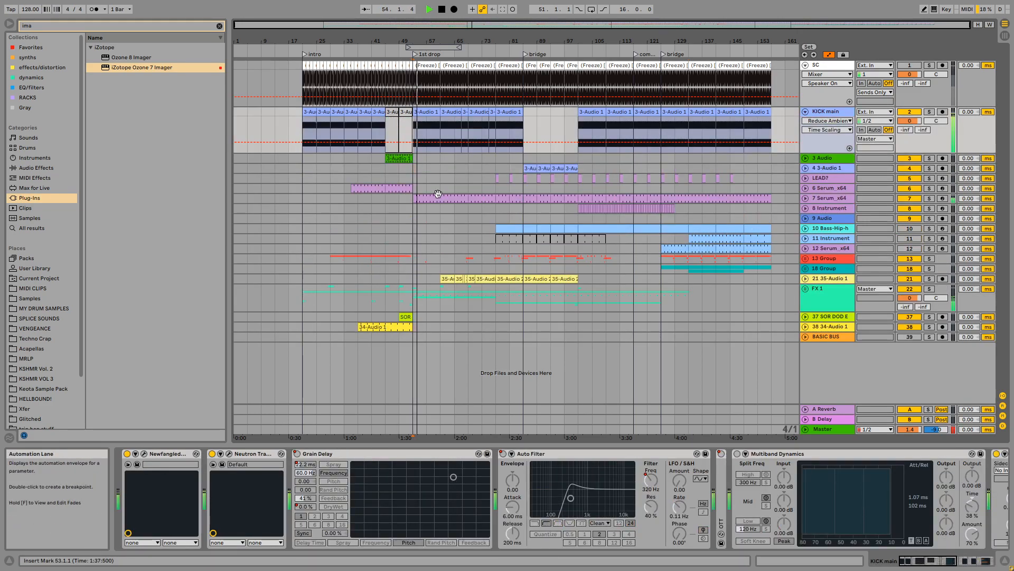
Unfold and solo the 7 Serum_x64 track, and inspect its Serum patch in the plug-in window
left_click(805, 198)
left_click(845, 198)
left_click(929, 198)
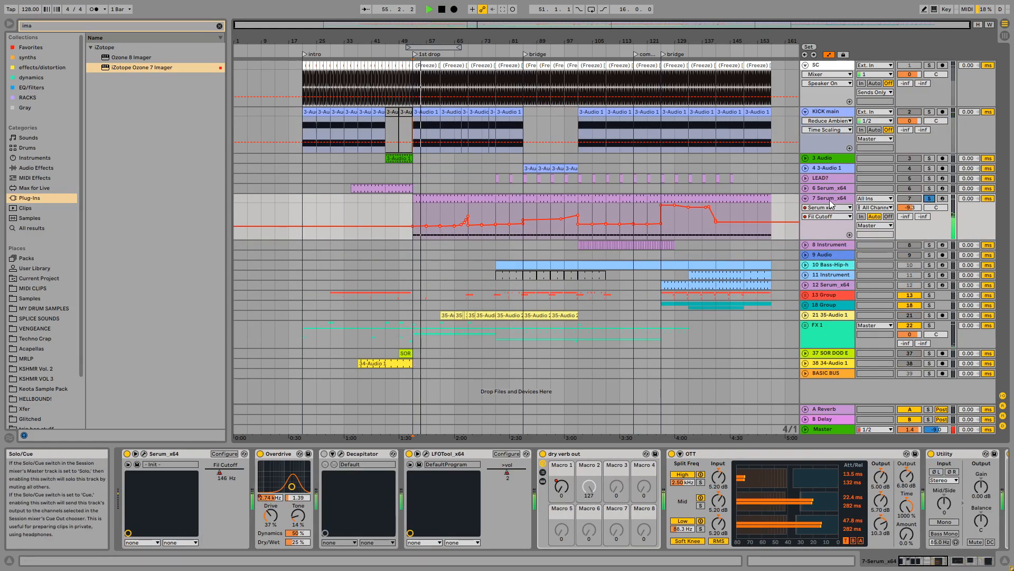
left_click(135, 453)
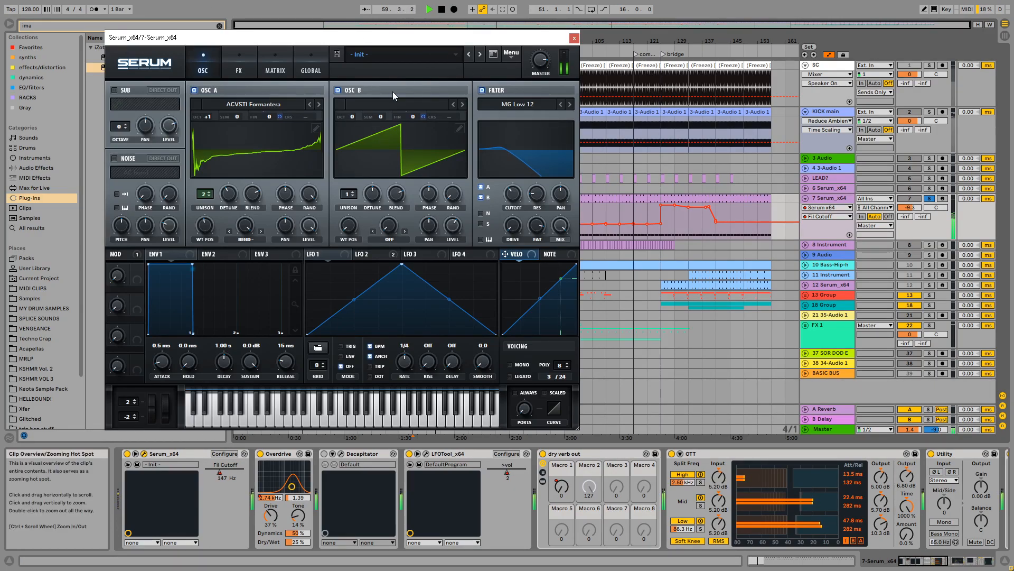
left_click(575, 39)
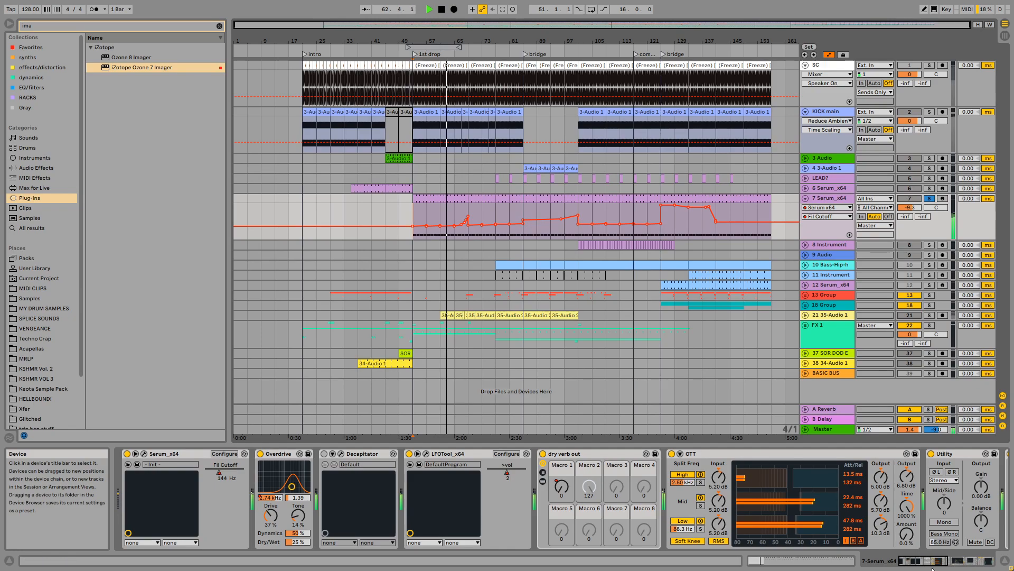
Check the rest of the 7 Serum_x64 device chain up to the 'no clicks' sidechain compressor, and hear the track within the full mix
left_click_drag(933, 568, 962, 549)
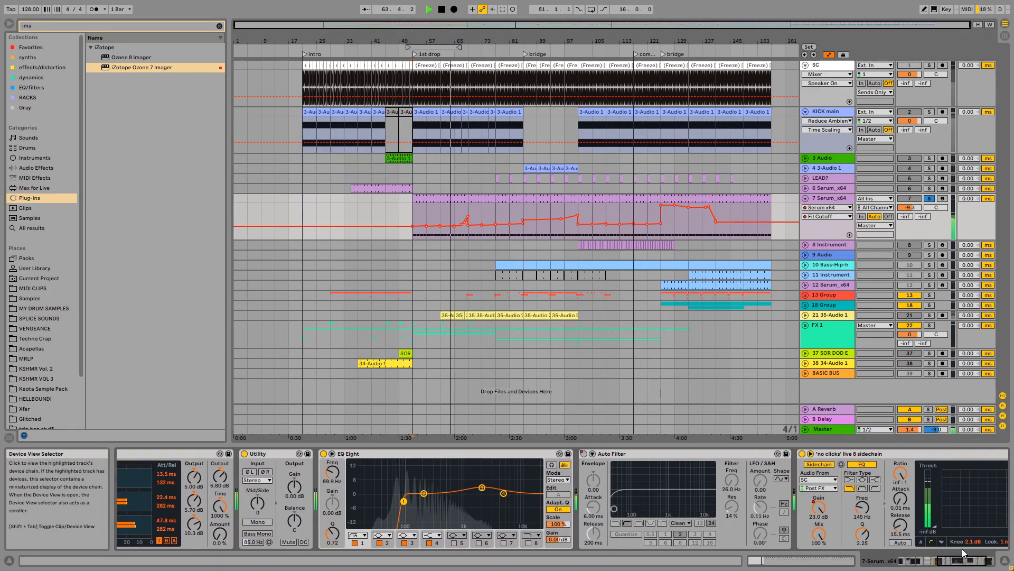
left_click(415, 161)
left_click(828, 199)
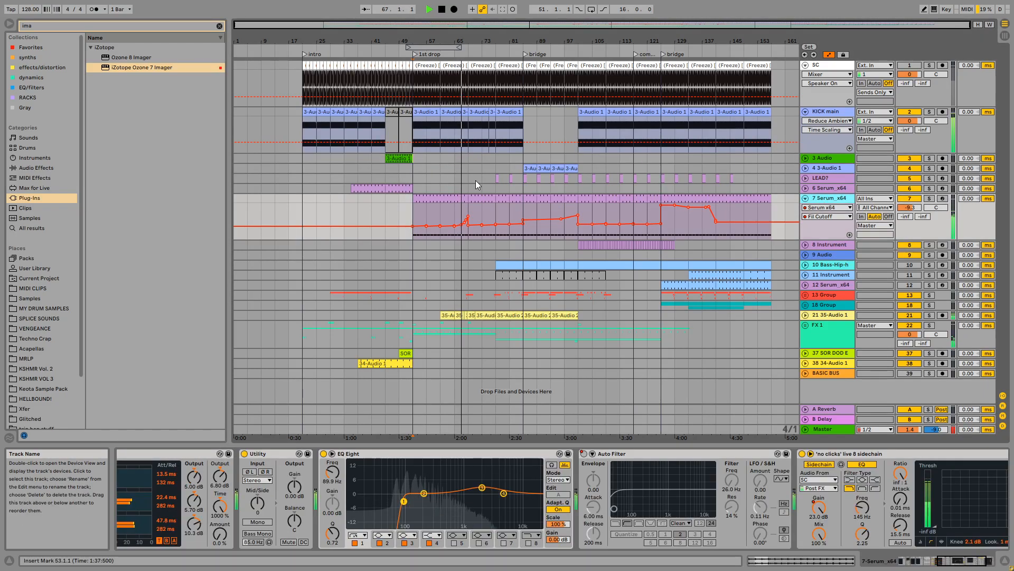
Place the insert marker at bar 65 on the 3 Audio track, stop playback and leave full-screen view
left_click(457, 159)
key("space")
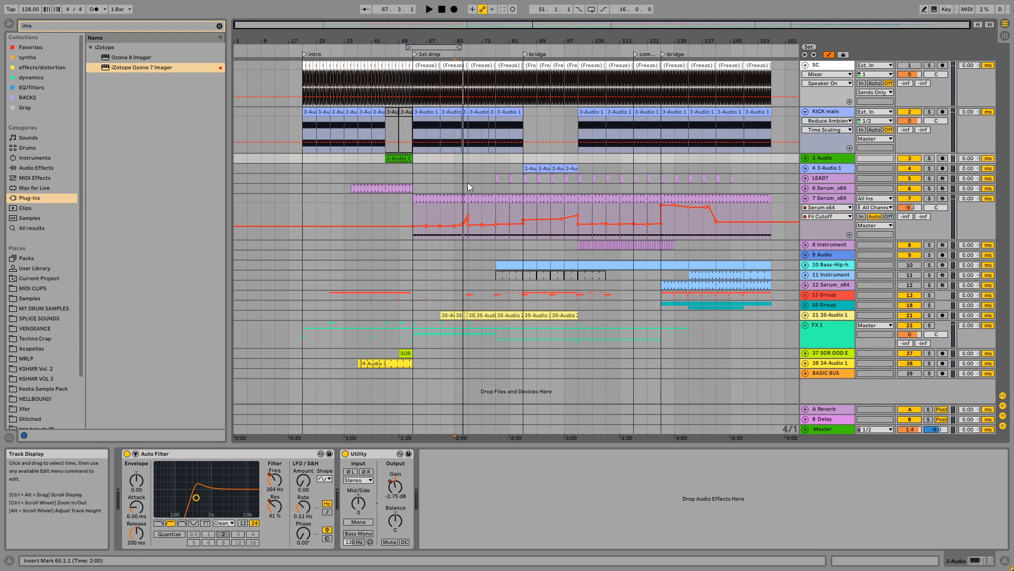
key("F11")
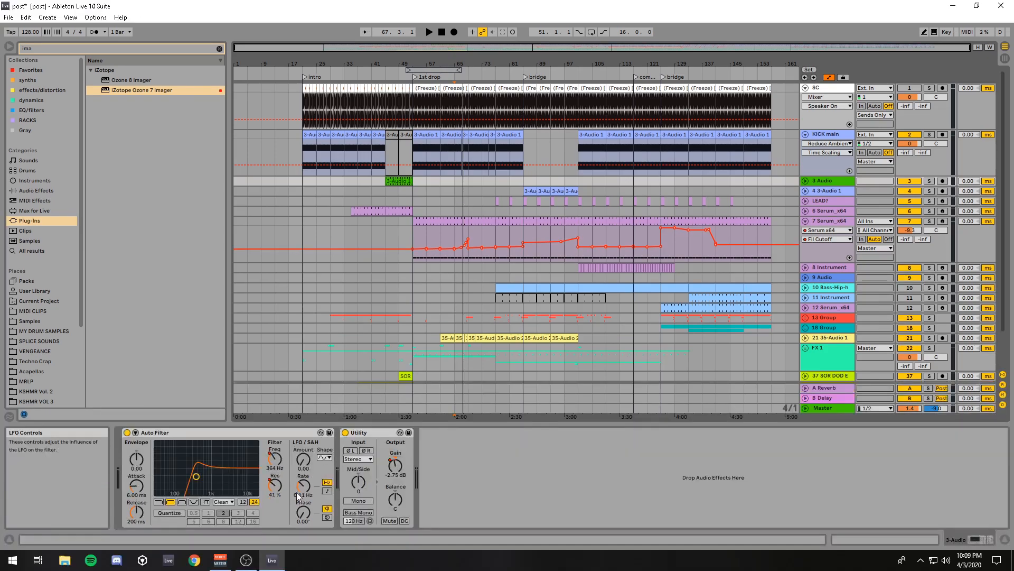